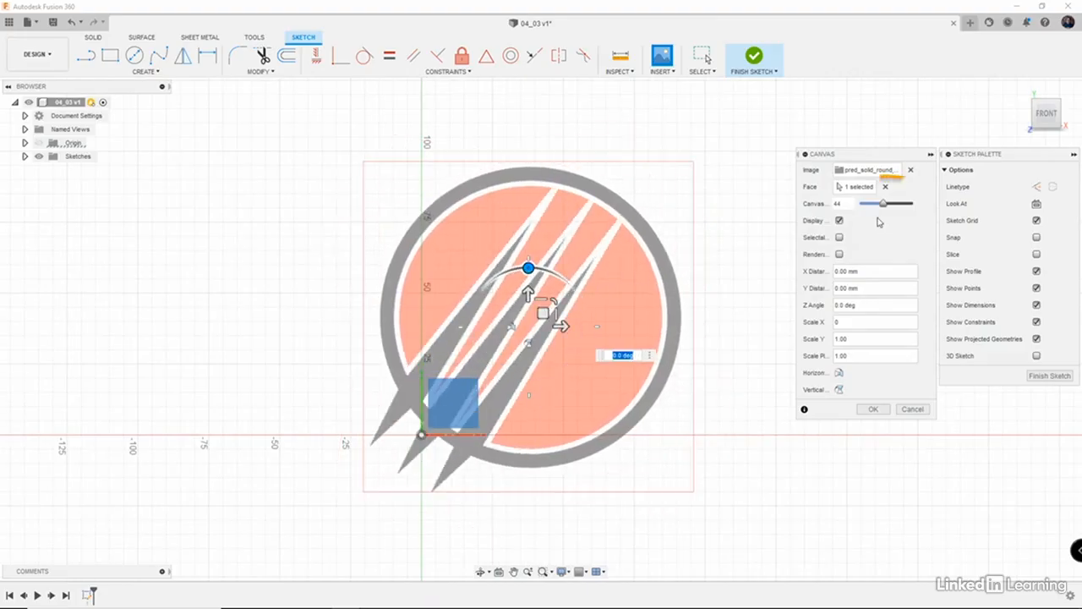
# - Adjust the opacity of the logo canvas image
pyautogui.moveTo(885, 209)
pyautogui.mouseDown()
pyautogui.moveTo(905, 209)
pyautogui.moveTo(889, 204)
pyautogui.mouseUp()
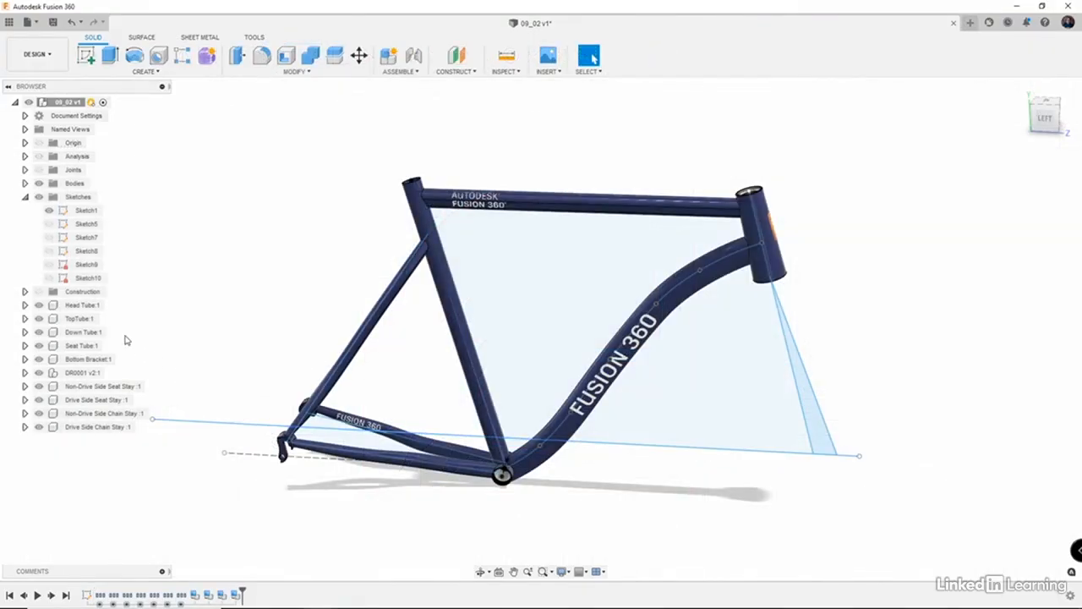
# - Open Sketch1 of the bike frame for editing
pyautogui.rightClick(131, 210)
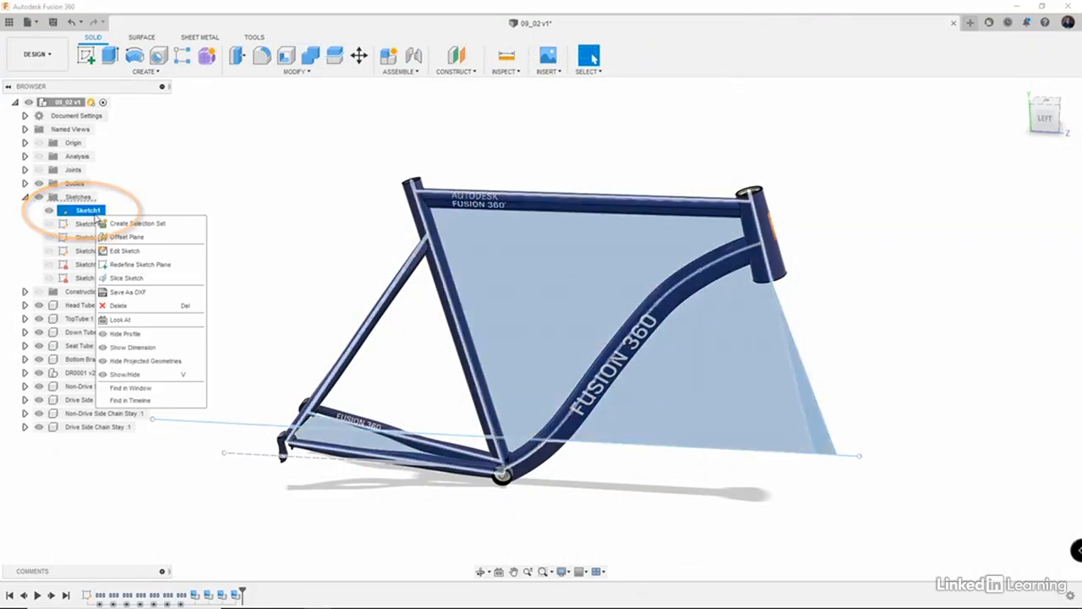
pyautogui.click(133, 251)
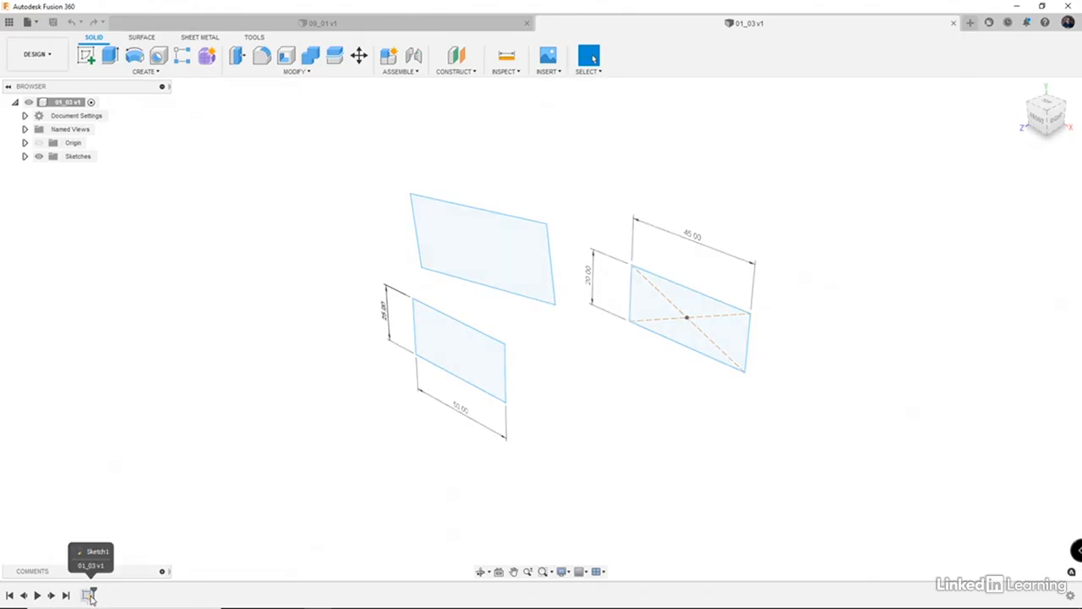
# - View the editing options of the timeline sketch in design 01_03, and of the drawer's sketch in design 09_01
pyautogui.rightClick(88, 595)
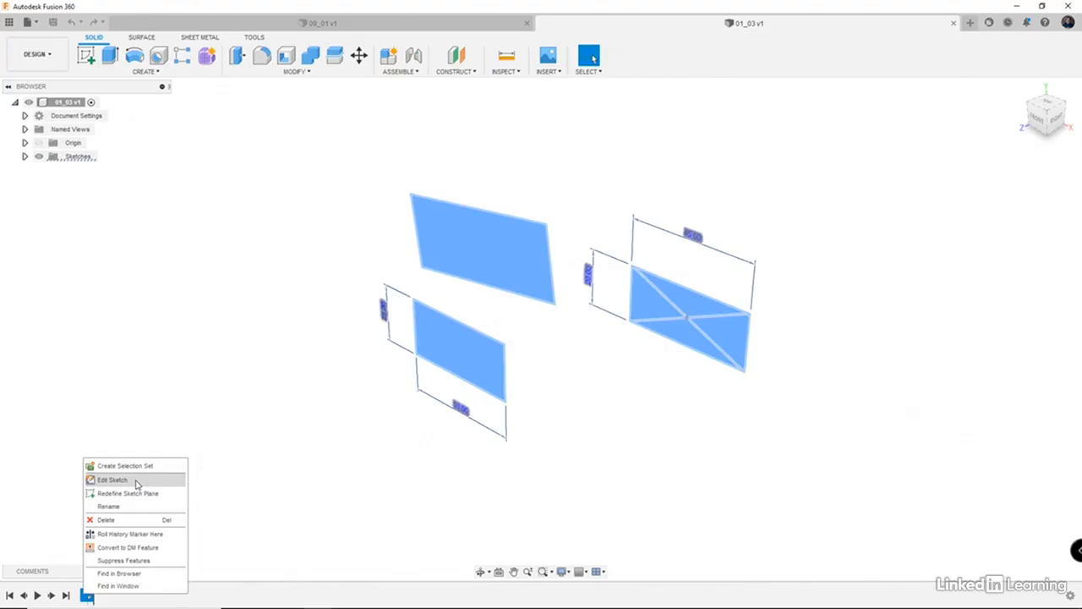
pyautogui.click(217, 481)
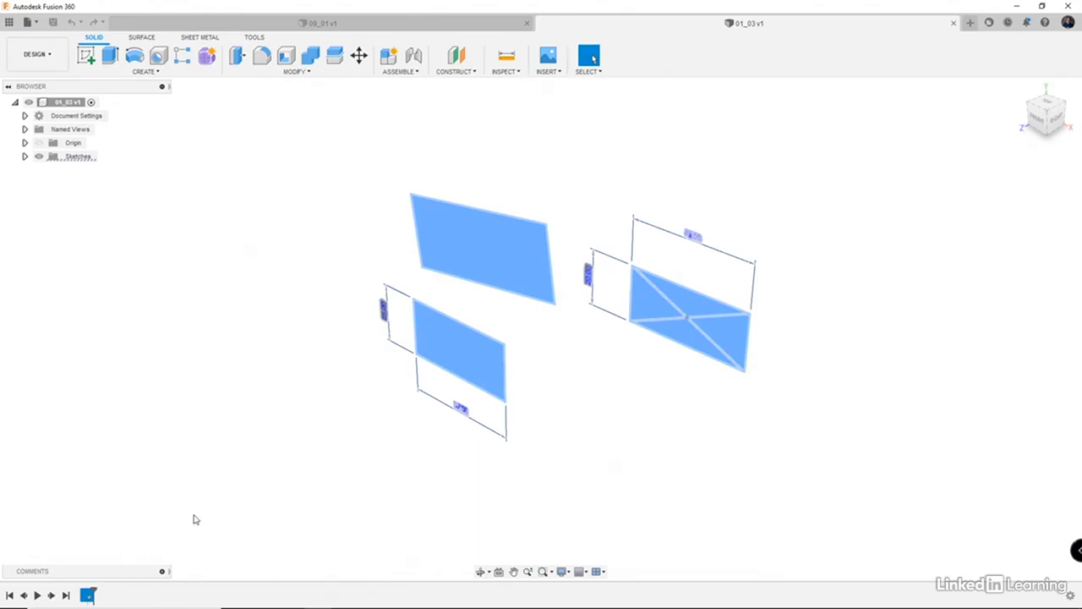
pyautogui.click(386, 28)
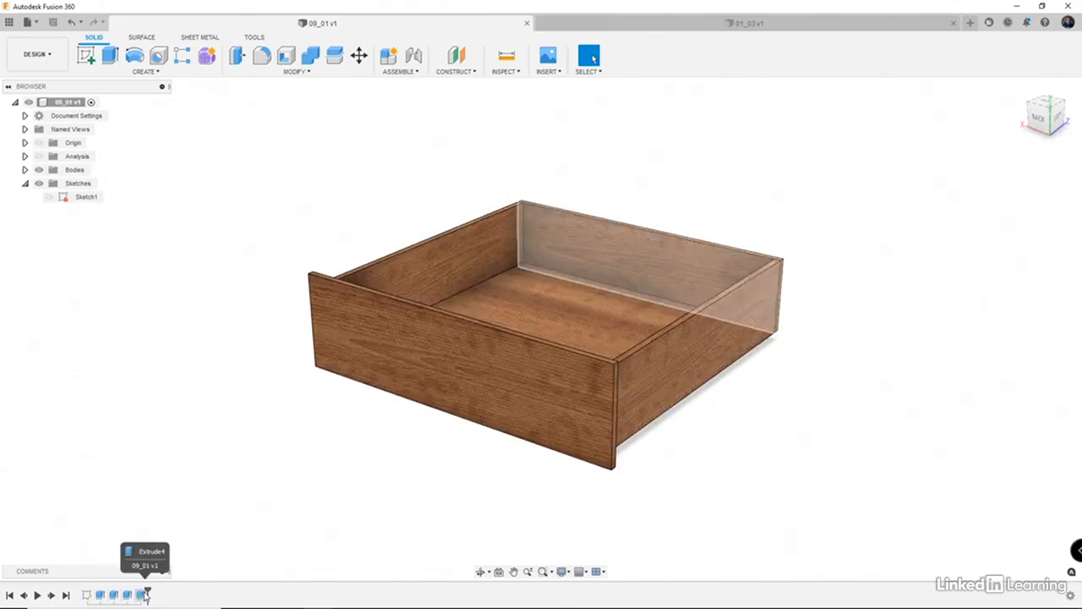
pyautogui.rightClick(89, 595)
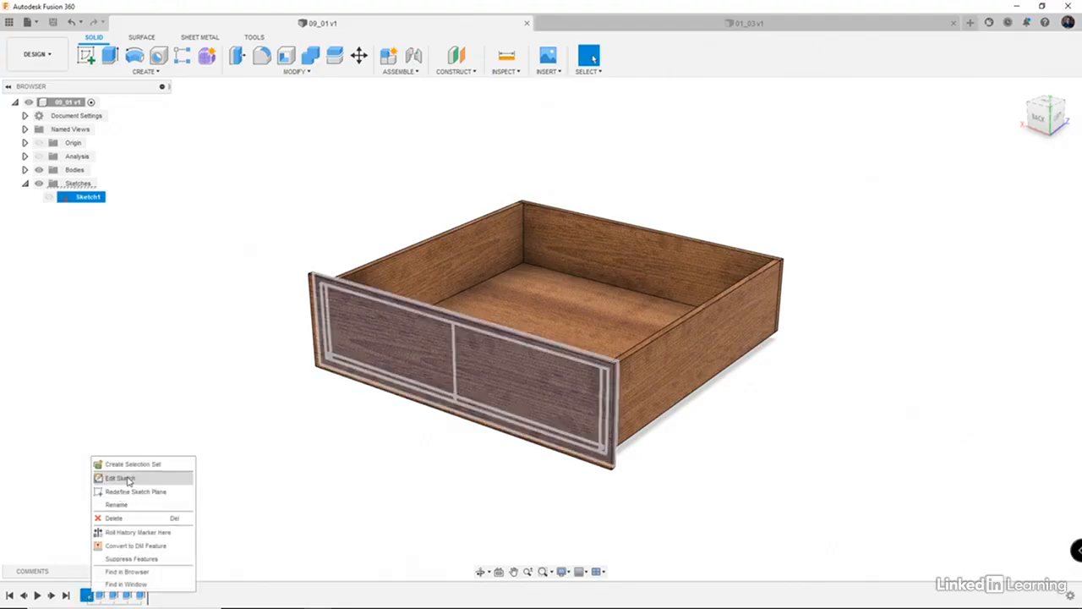
pyautogui.click(176, 365)
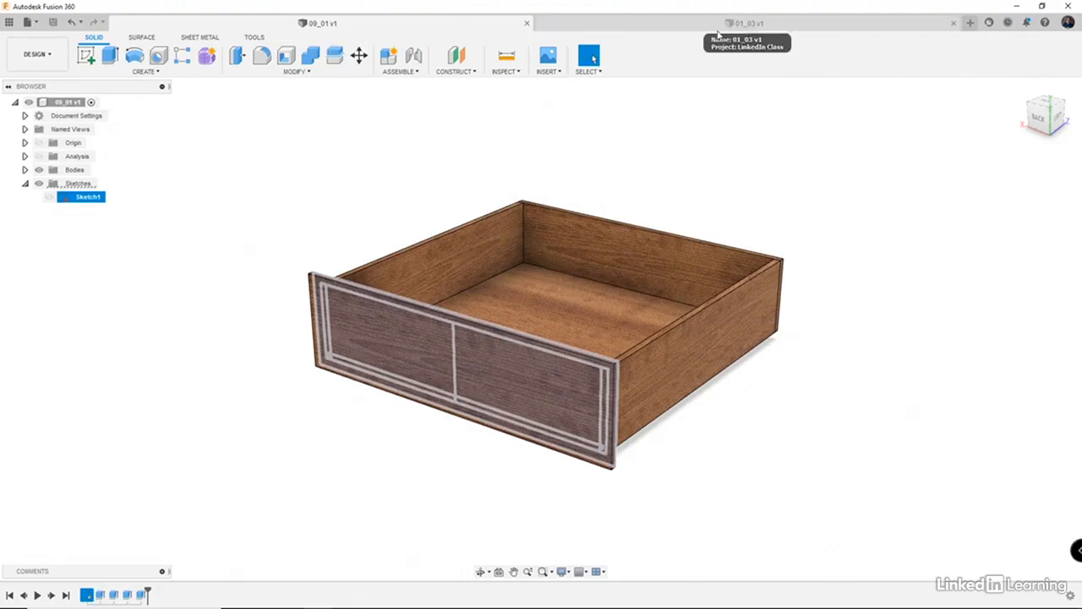
# - Browse the Fusion 360 Sketching Fundamentals project files and view the version history of 01_09
pyautogui.click(9, 23)
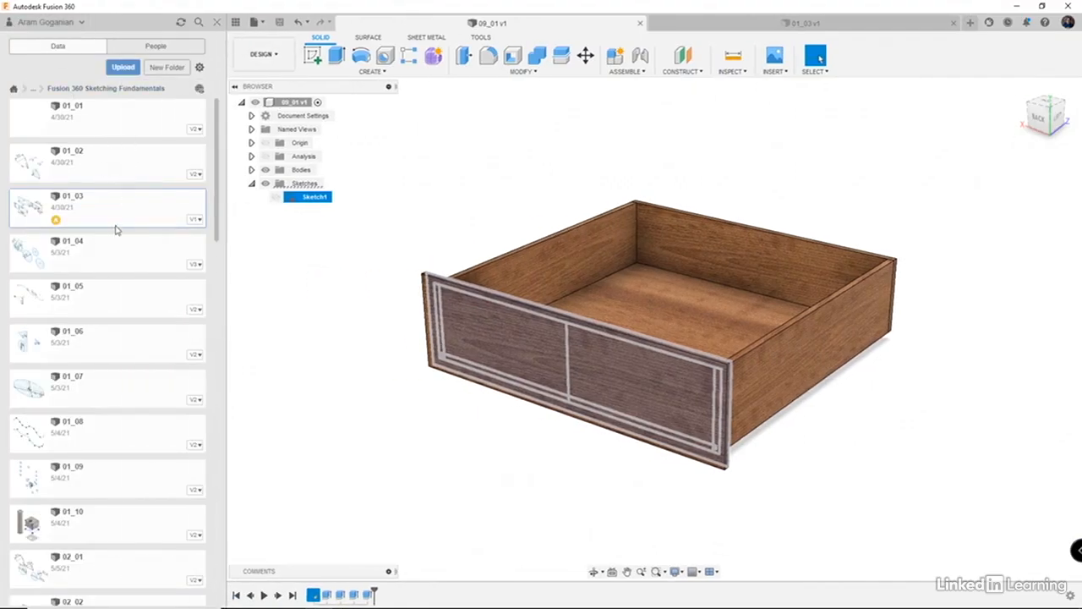
pyautogui.scroll(-2, 115, 233)
pyautogui.scroll(-3, 115, 234)
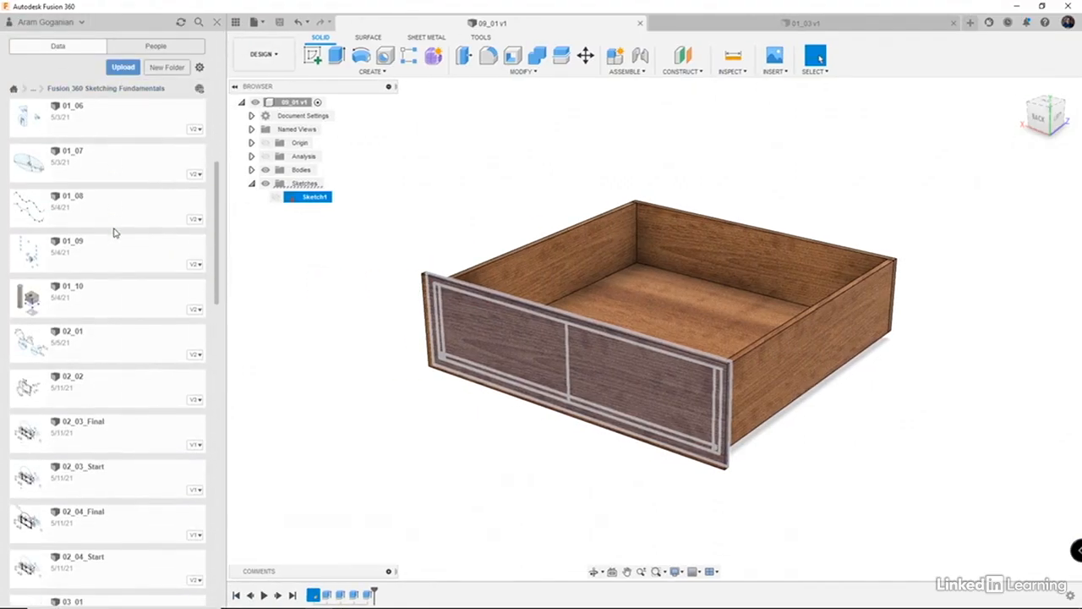
pyautogui.click(195, 267)
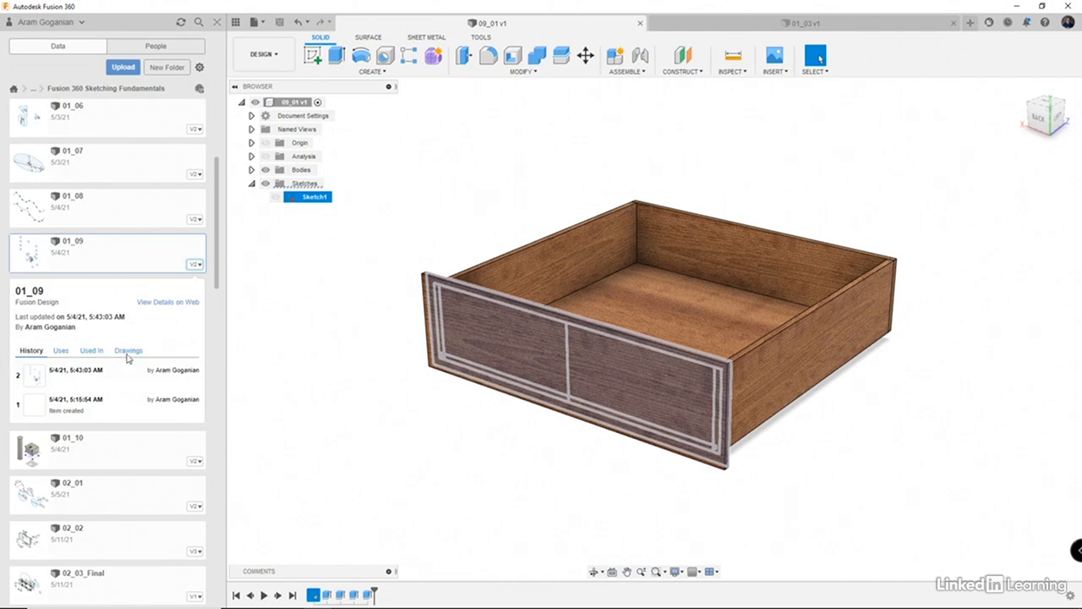
pyautogui.click(193, 270)
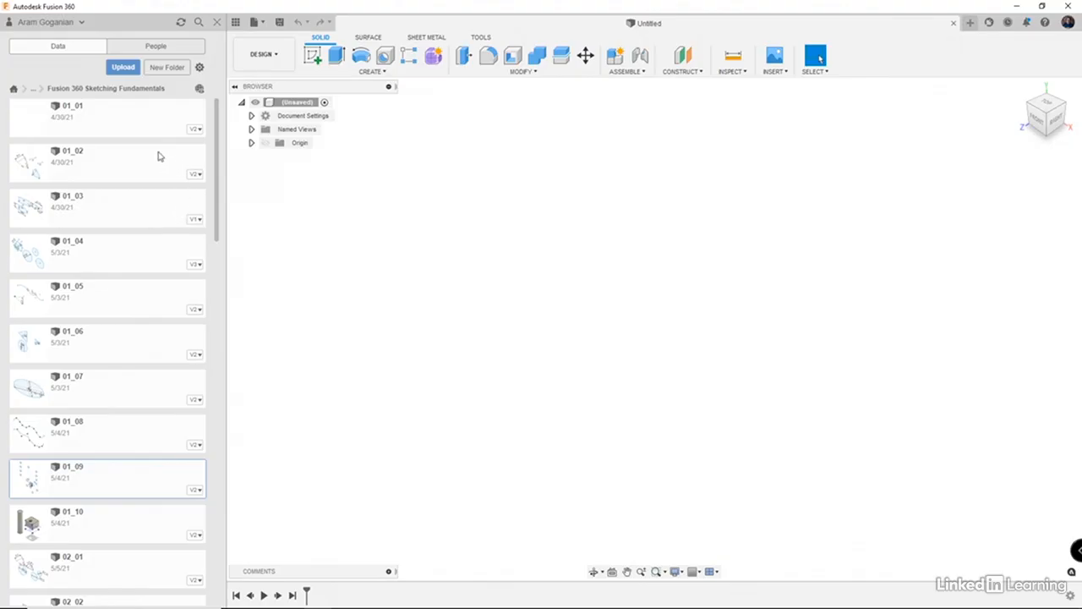
# - Open design 01_07 from the project files and enter editing of its ellipse sketch
pyautogui.scroll(-3, 159, 155)
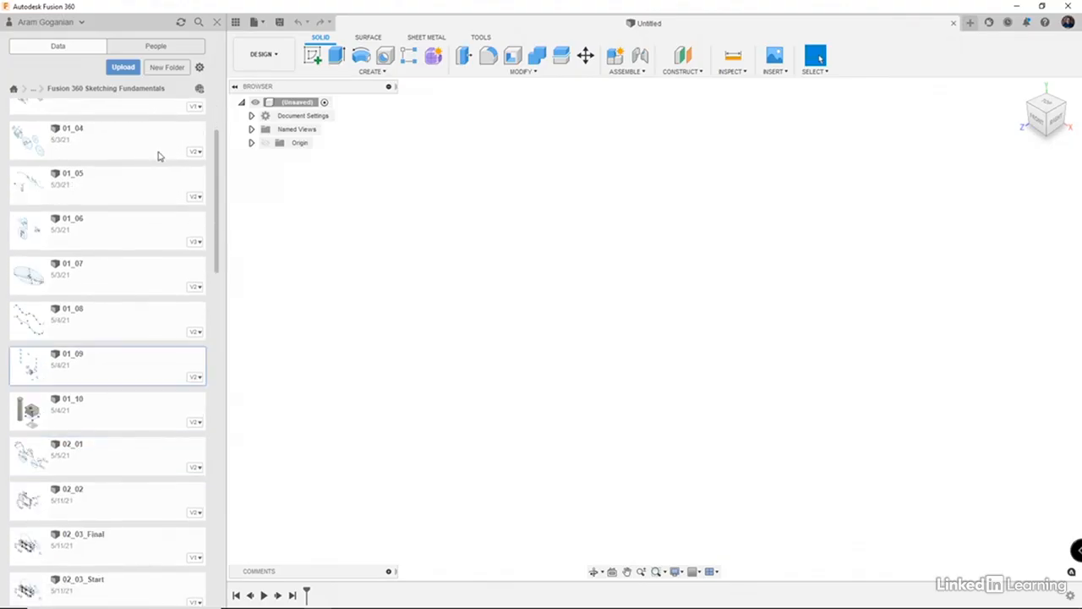
pyautogui.scroll(-2, 159, 155)
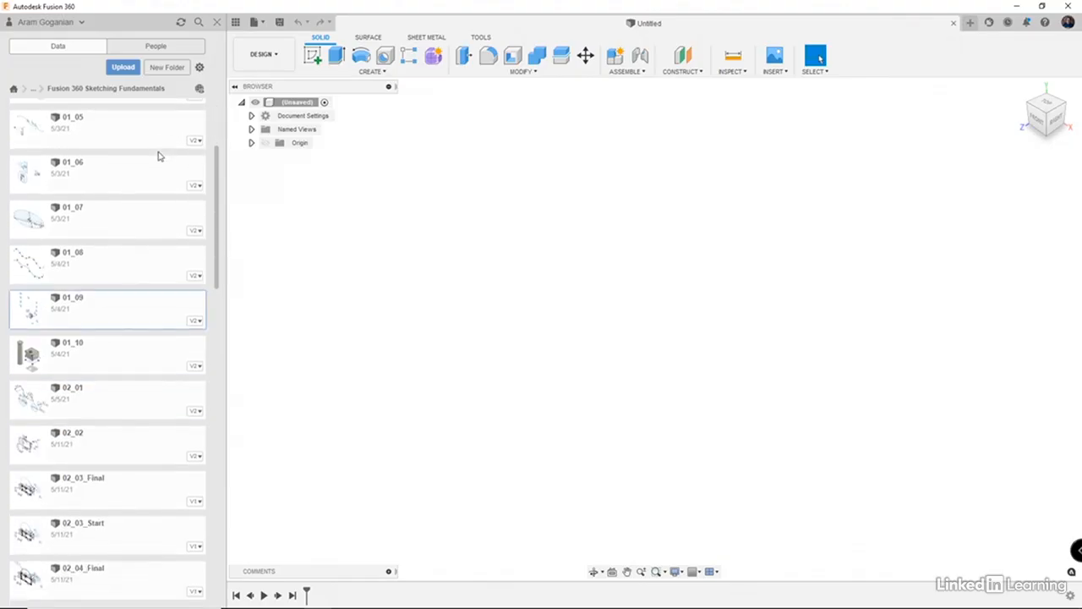
pyautogui.doubleClick(118, 230)
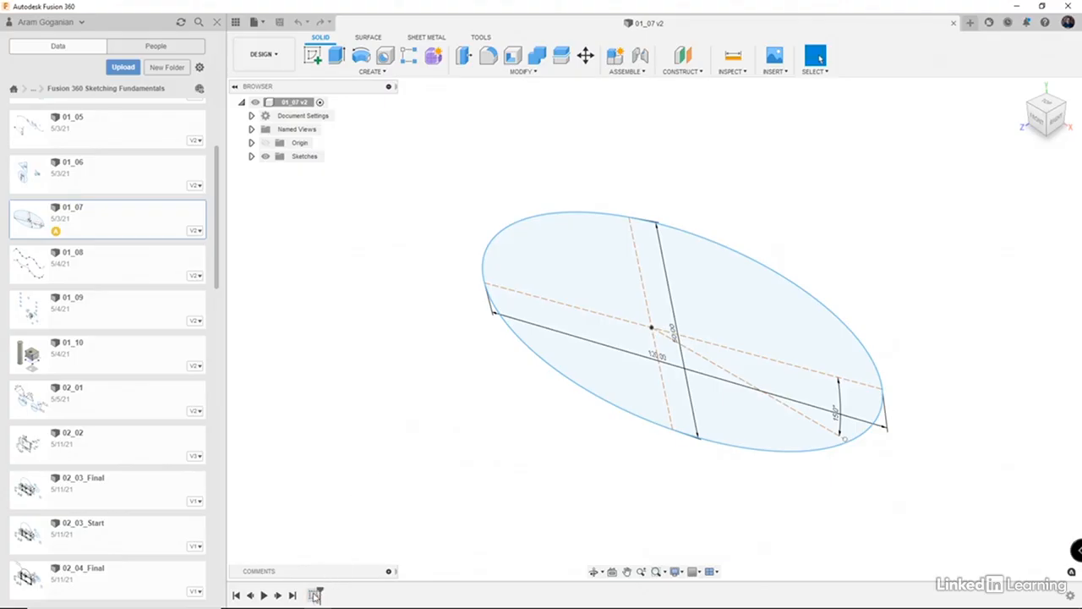
pyautogui.click(314, 595)
pyautogui.rightClick(314, 596)
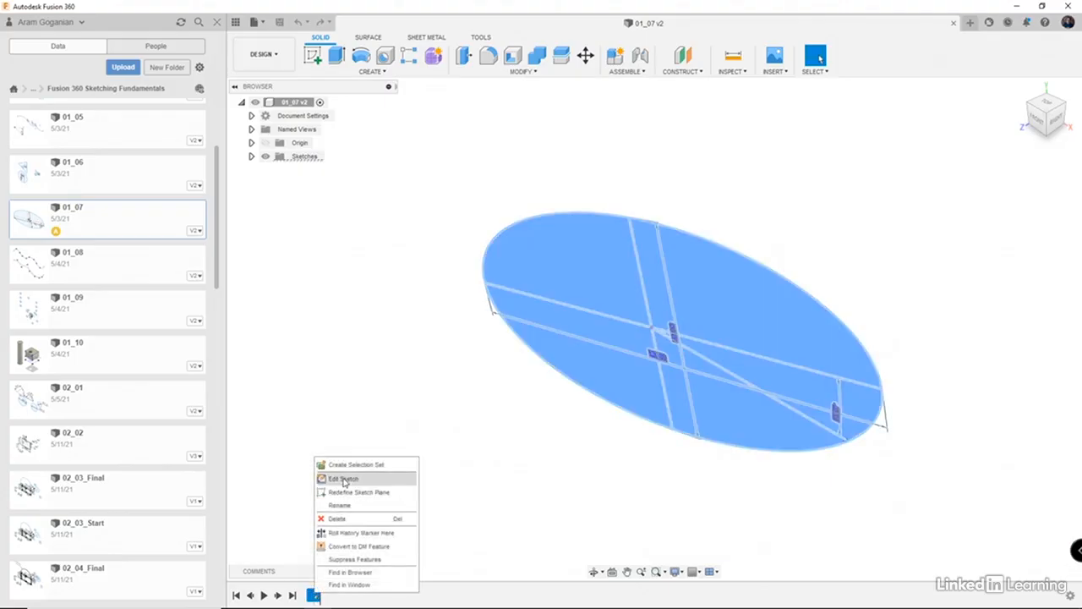
pyautogui.click(335, 478)
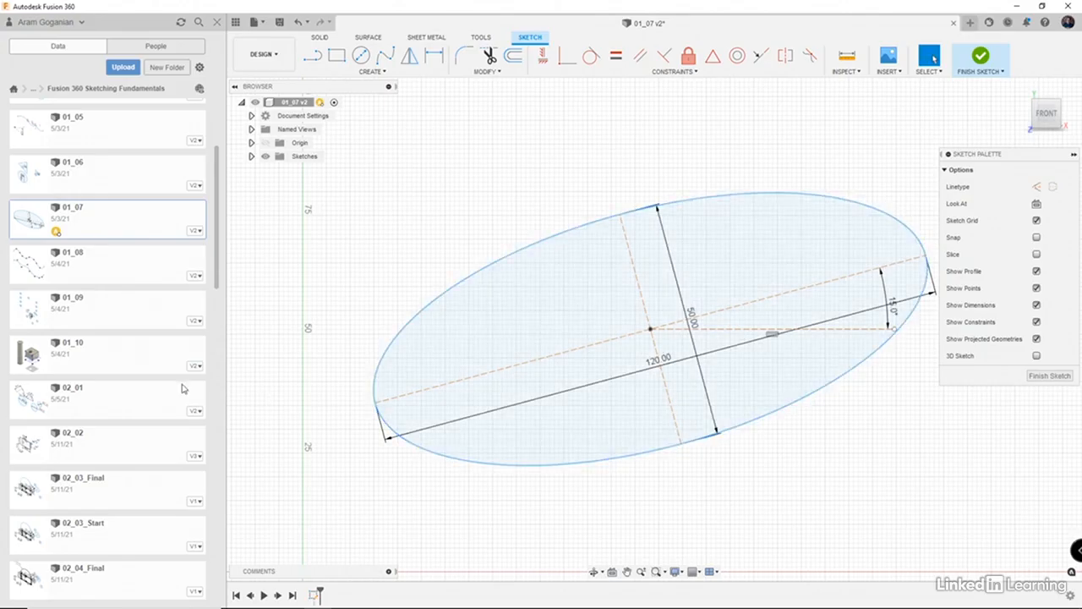
# - Look through the remaining exercise files of the Fusion 360 Sketching Fundamentals project
pyautogui.scroll(-1, 162, 407)
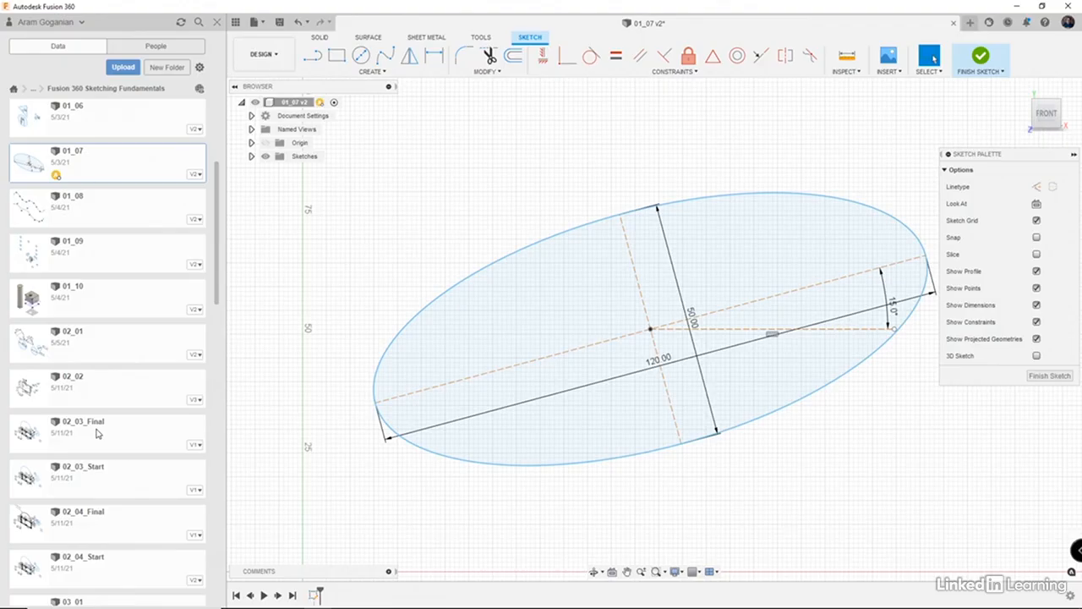
pyautogui.scroll(-5, 97, 433)
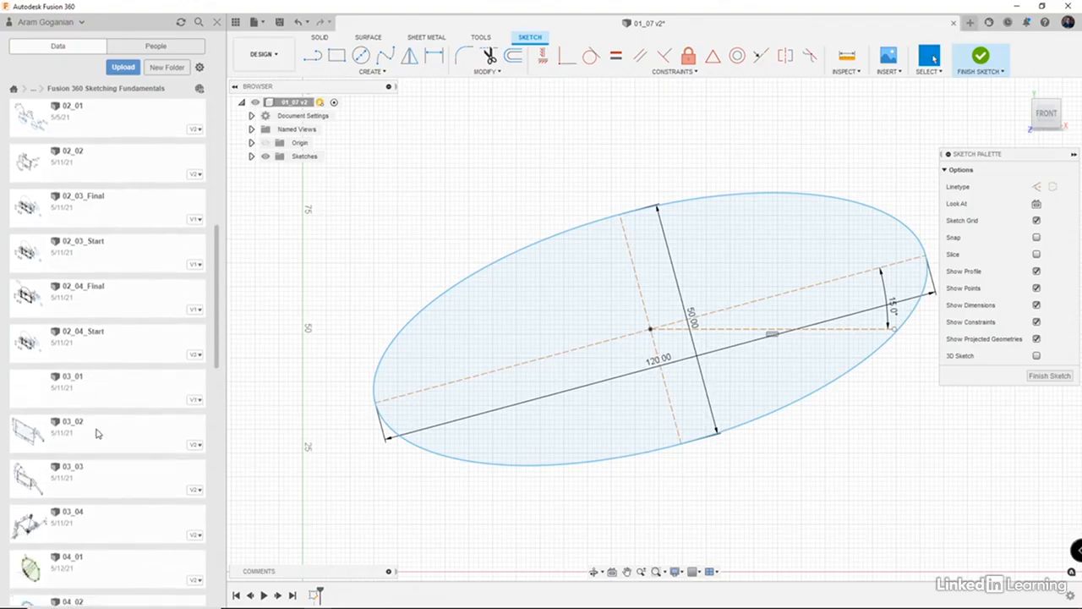
pyautogui.scroll(-3, 97, 433)
pyautogui.scroll(2, 97, 433)
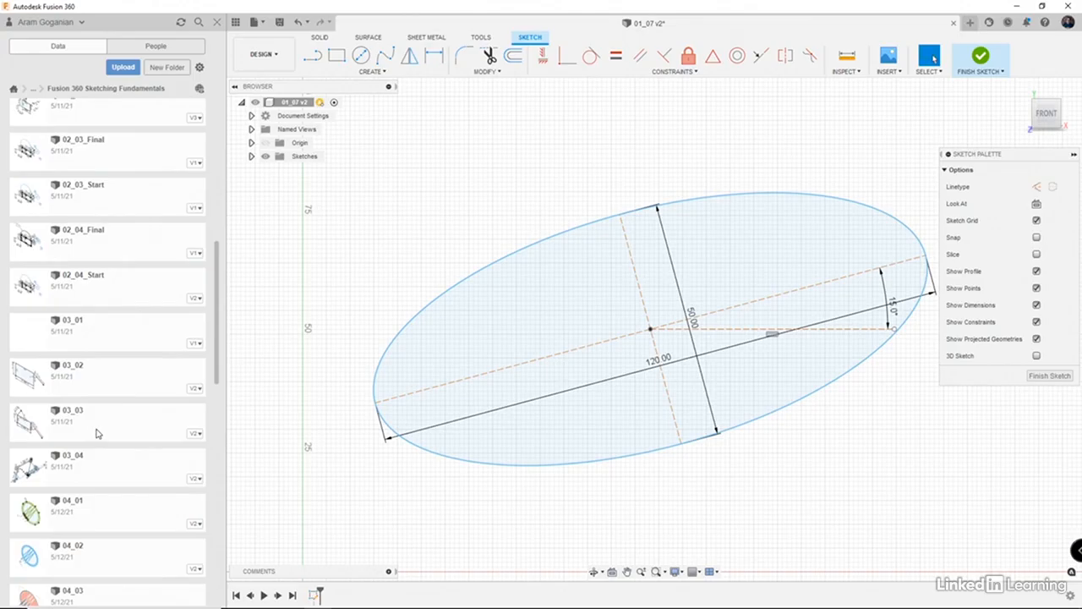
pyautogui.scroll(-20, 98, 433)
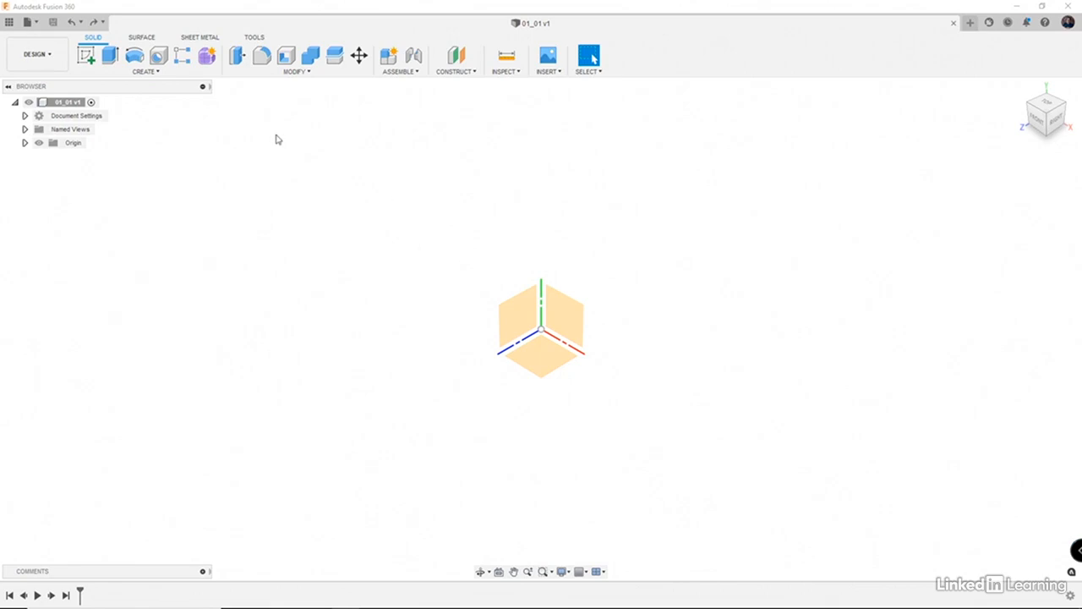
# - Create a 50 x 50 x 50 mm box on the horizontal origin plane, starting its base rectangle at the origin
pyautogui.click(162, 73)
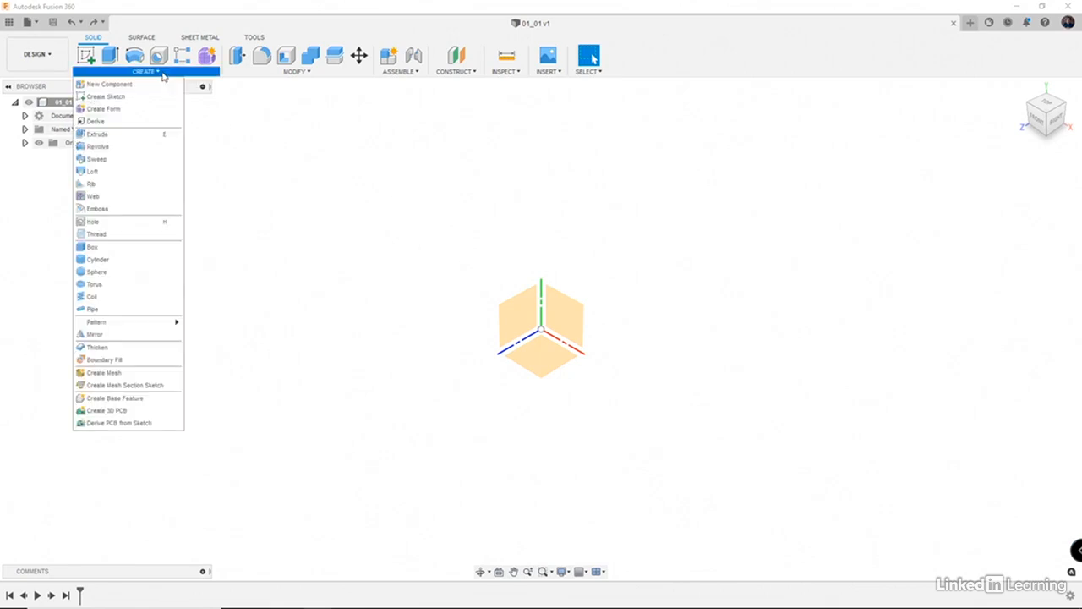
pyautogui.click(159, 252)
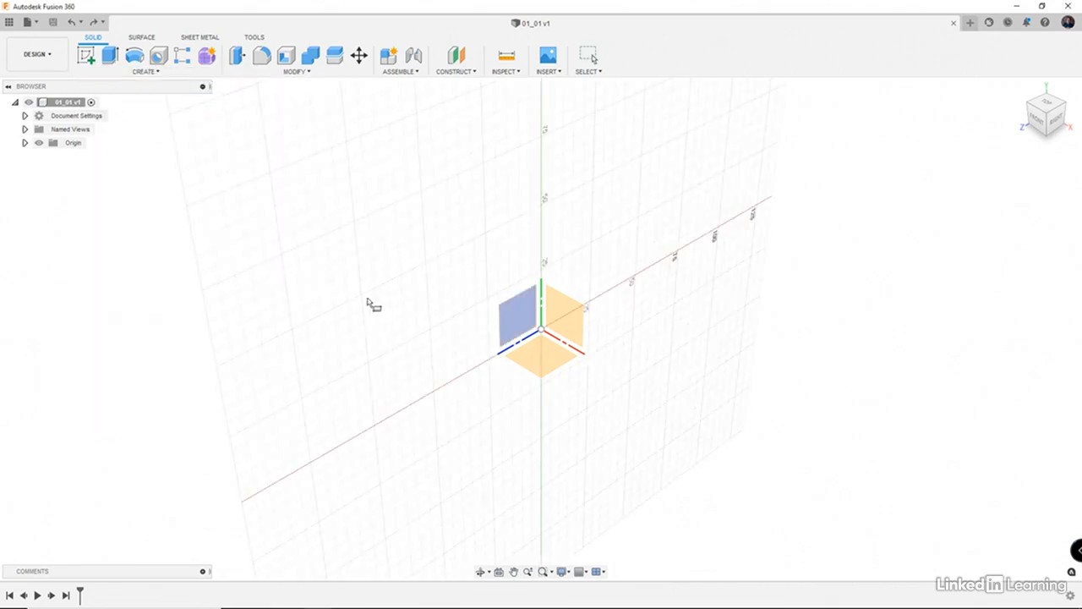
pyautogui.click(544, 364)
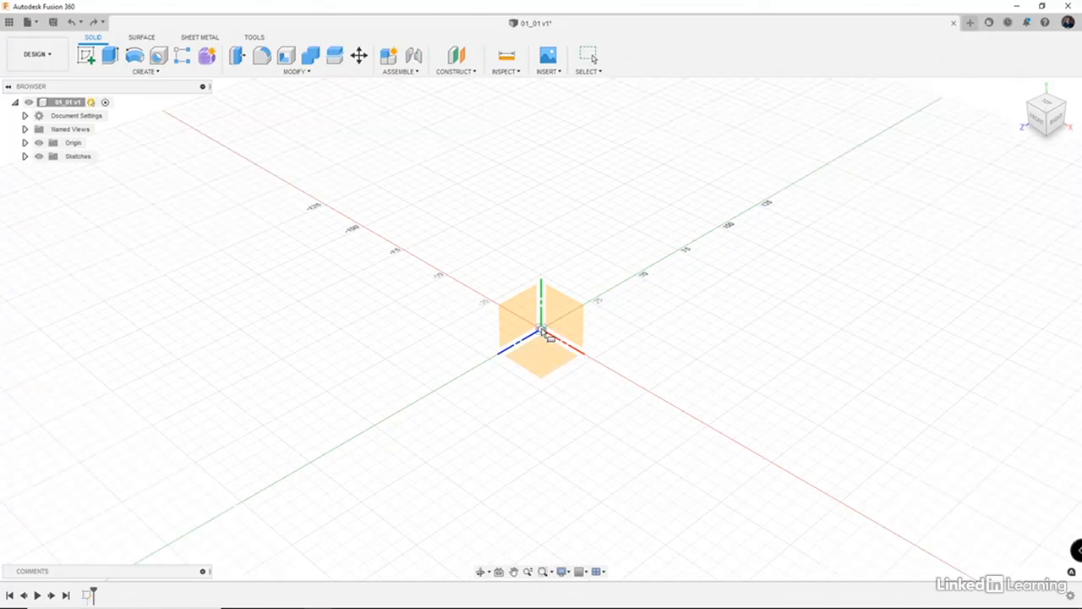
pyautogui.click(542, 329)
pyautogui.write('50')
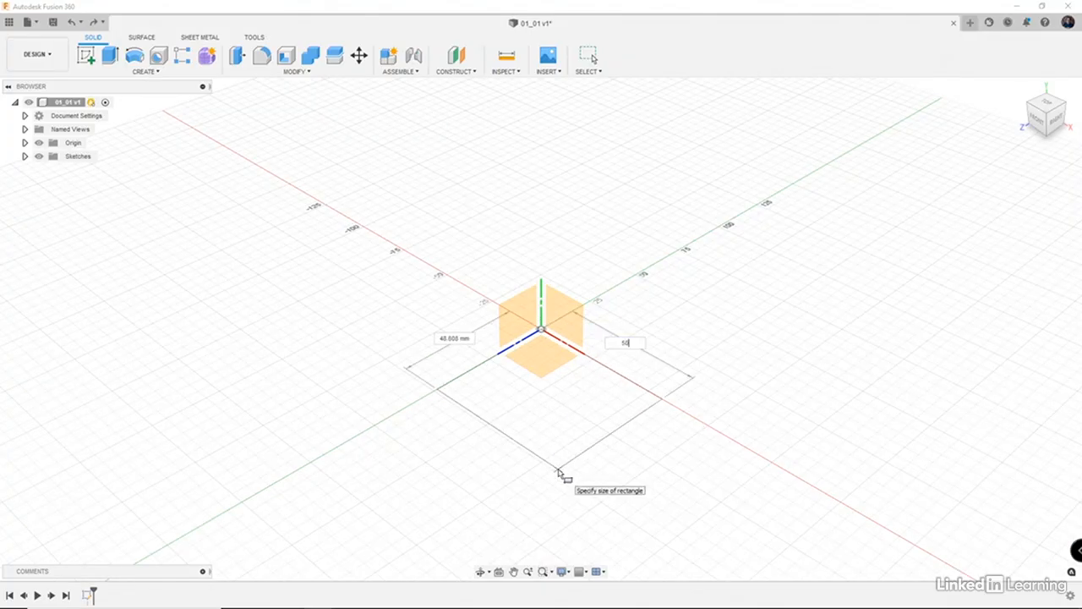
pyautogui.press('Tab')
pyautogui.write('50')
pyautogui.press('Return')
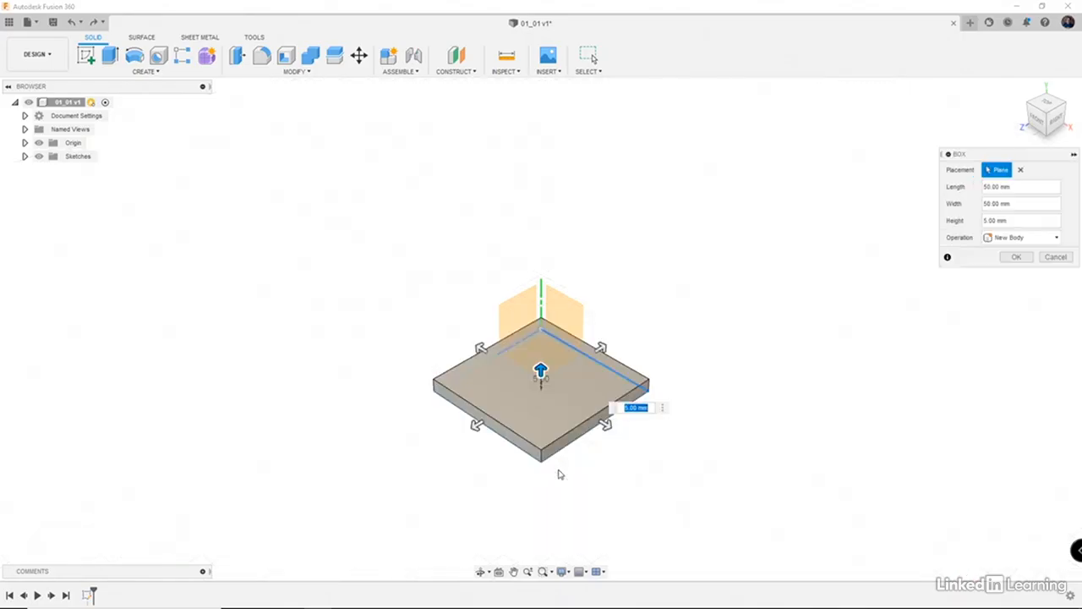
pyautogui.write('50')
pyautogui.press('Return')
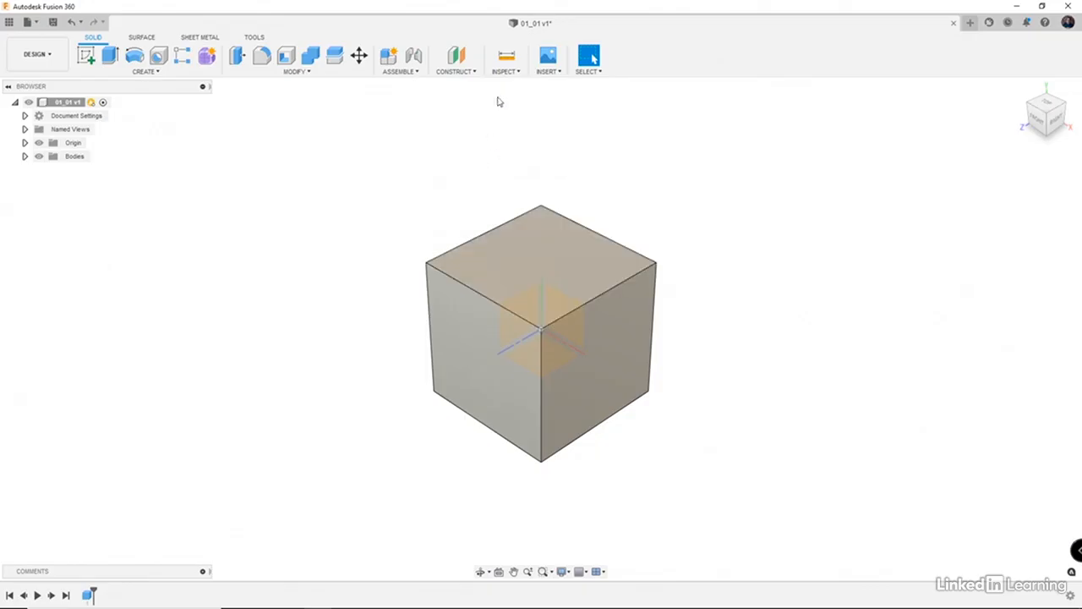
# - Create a construction plane offset 25 mm above the top face of the box
pyautogui.click(461, 61)
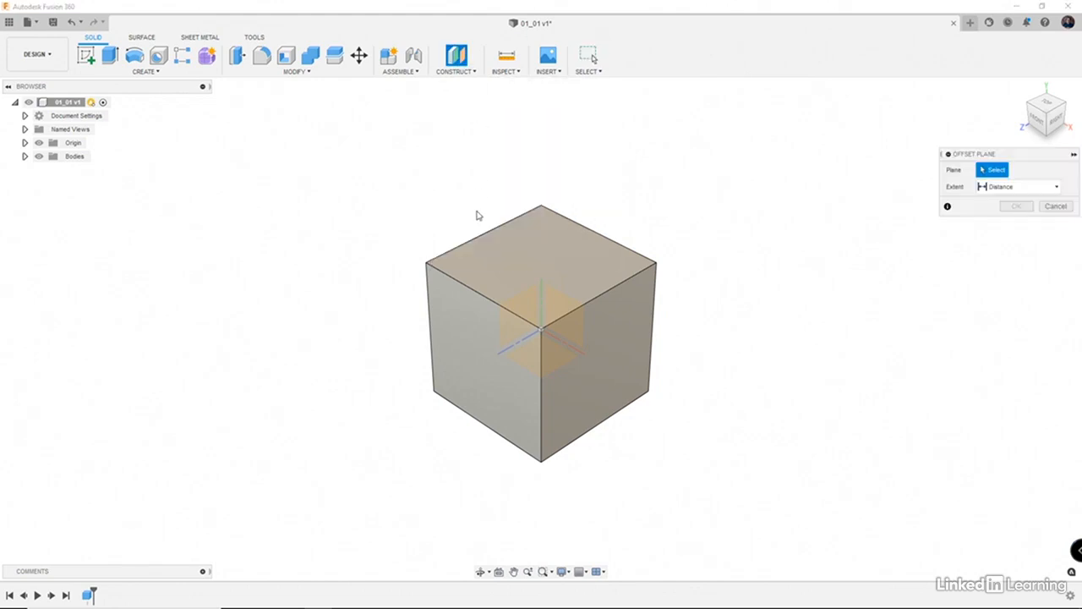
pyautogui.click(526, 273)
pyautogui.moveTo(548, 262); pyautogui.dragTo(551, 174)
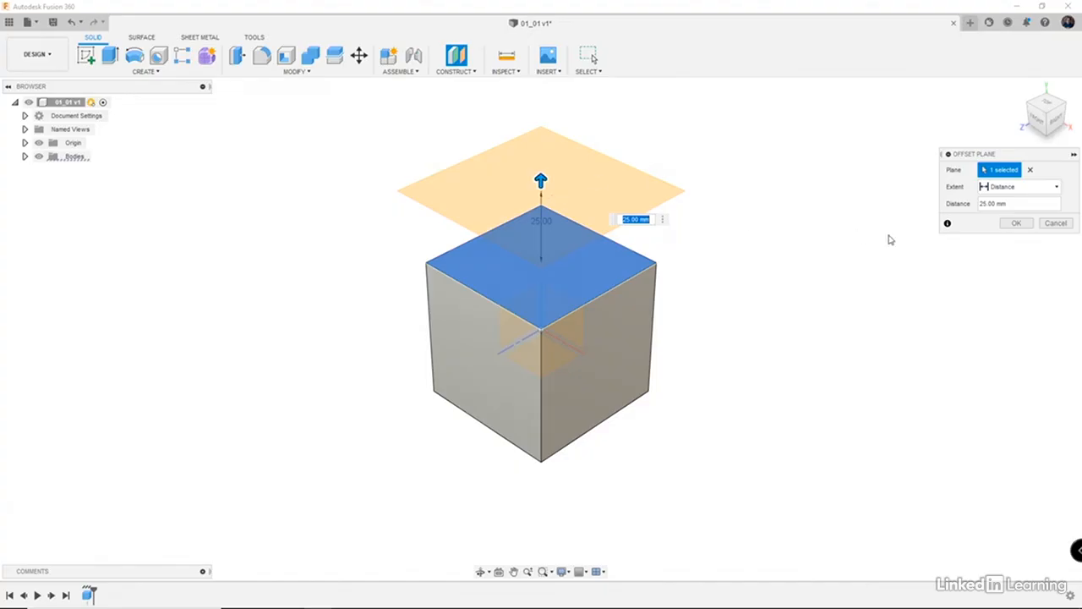
pyautogui.click(1030, 222)
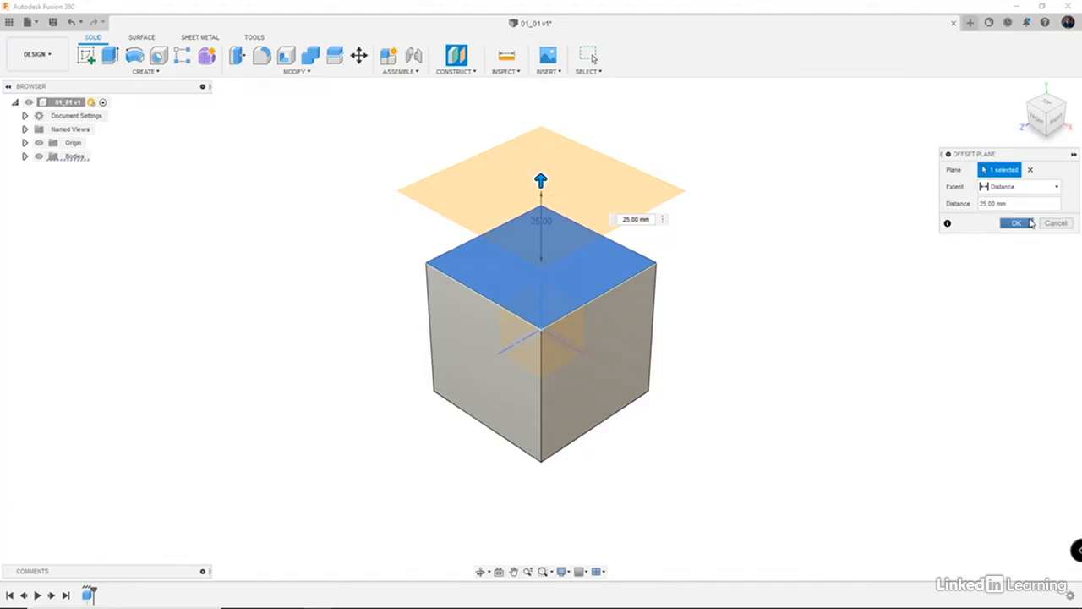
# - Select the offset plane above the box and find its feature in the design history
pyautogui.click(519, 203)
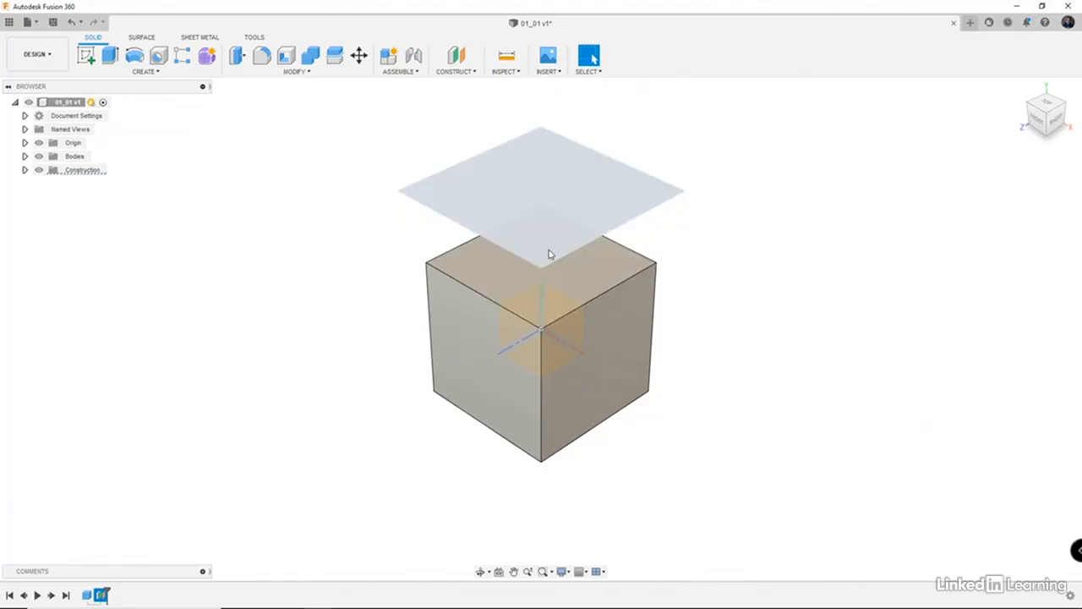
pyautogui.click(525, 217)
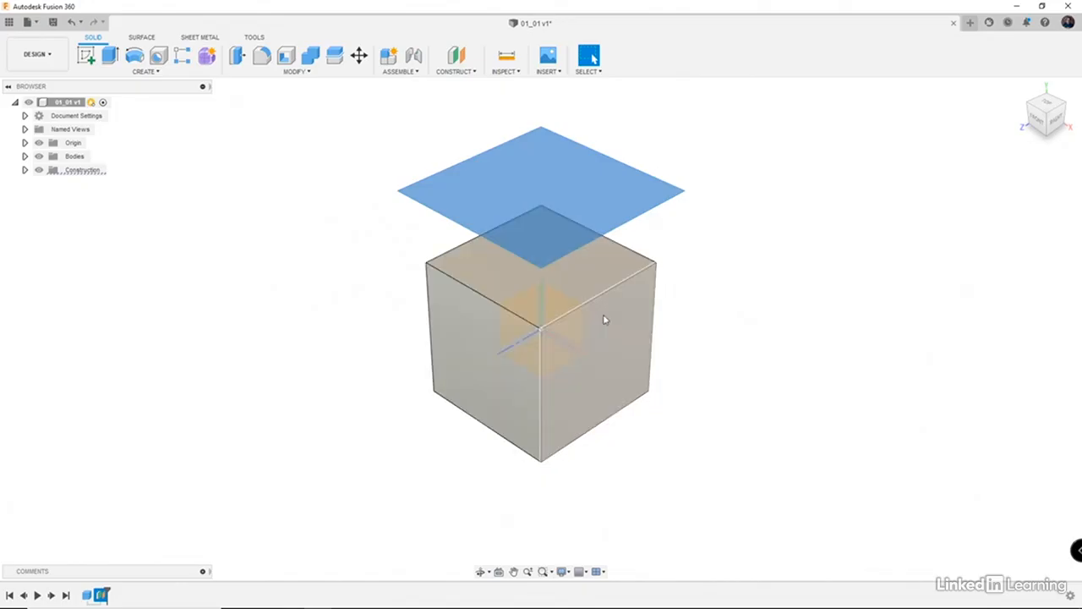
pyautogui.click(532, 190)
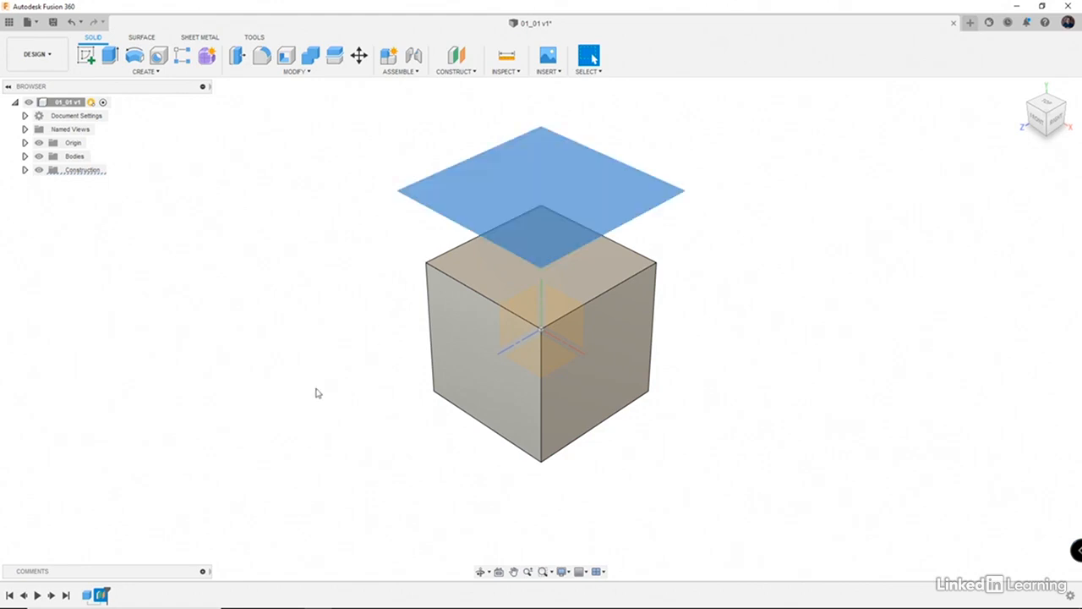
pyautogui.click(100, 595)
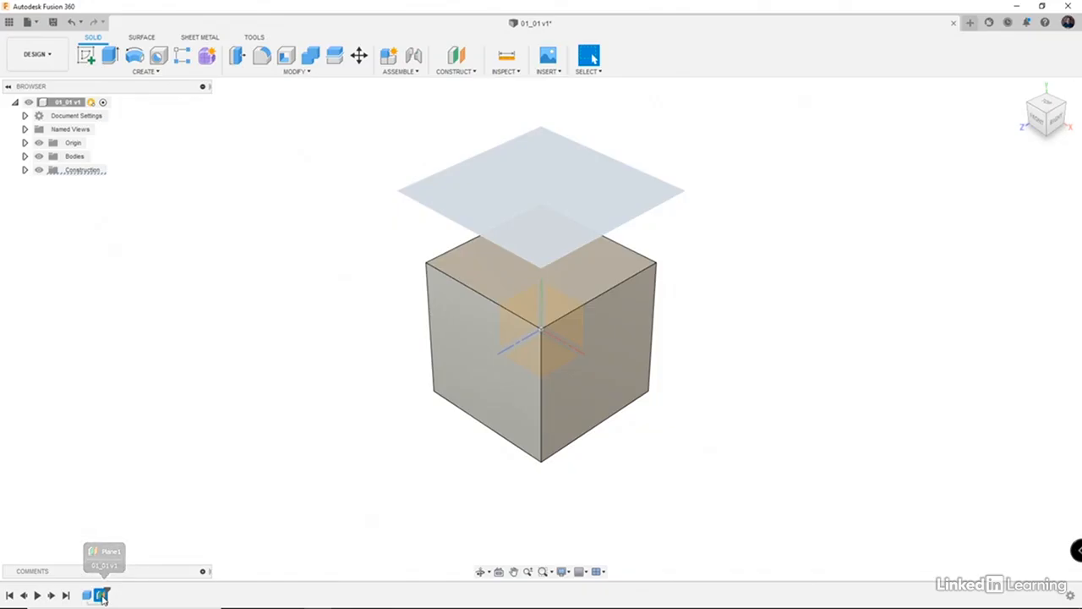
pyautogui.click(100, 596)
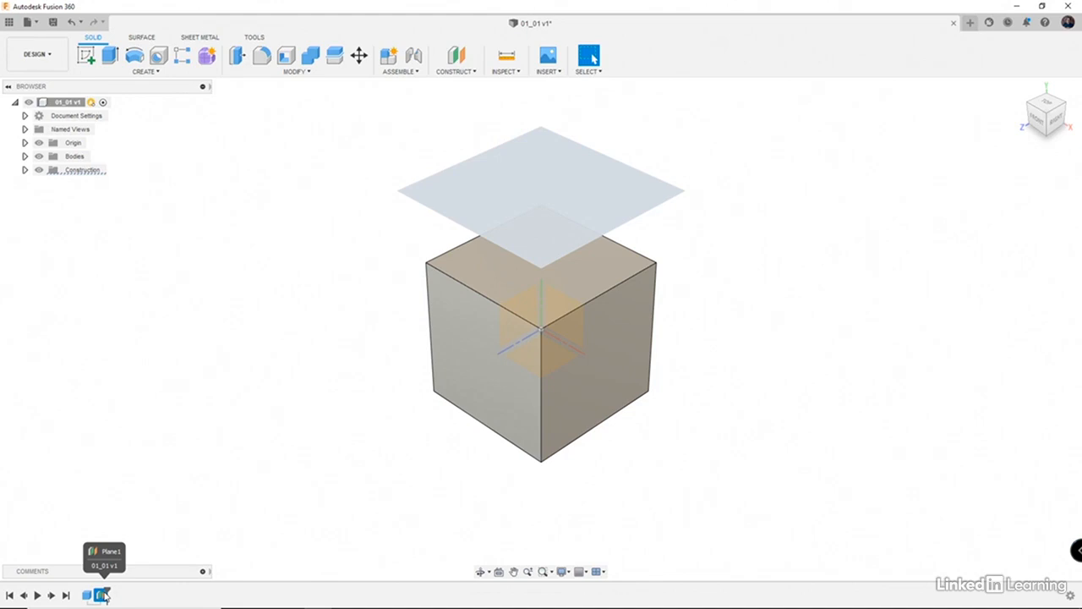
# - Hide the bodies and the offset construction plane, and start a sketch on the vertical XY origin plane
pyautogui.click(102, 596)
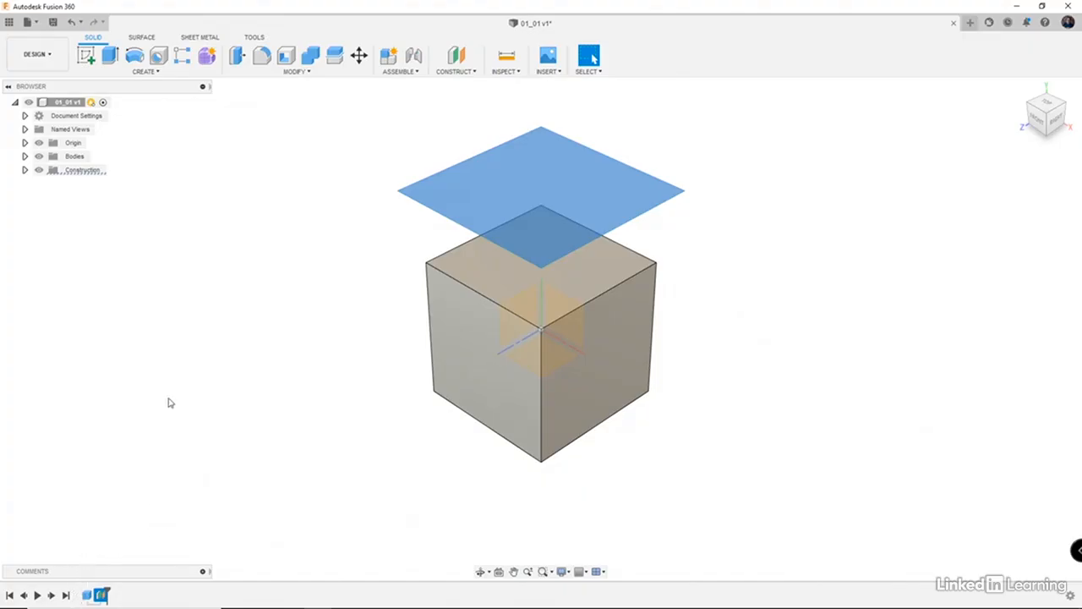
pyautogui.click(39, 157)
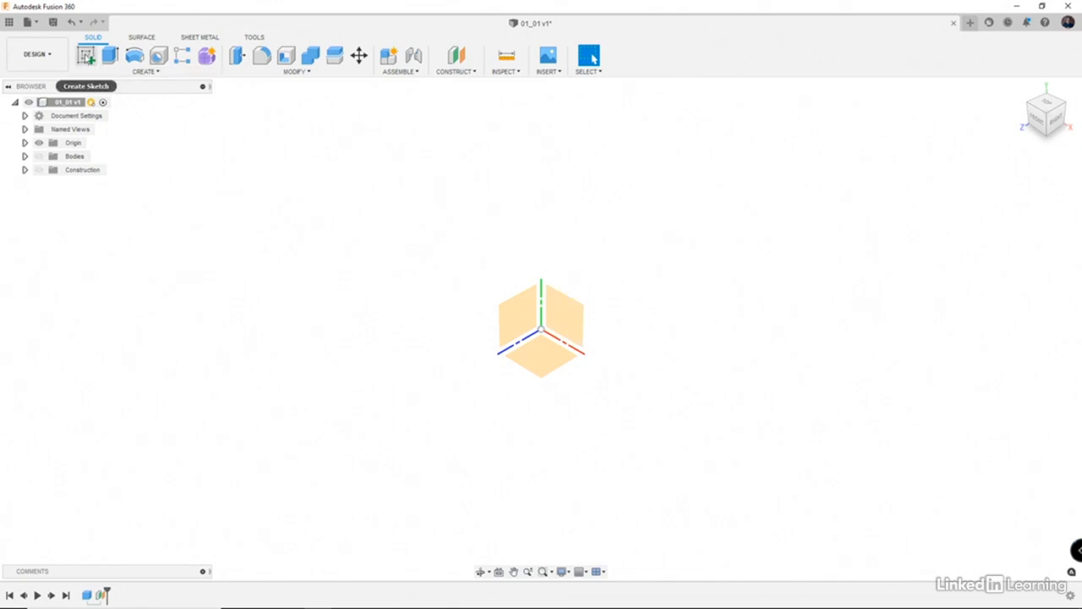
pyautogui.click(86, 55)
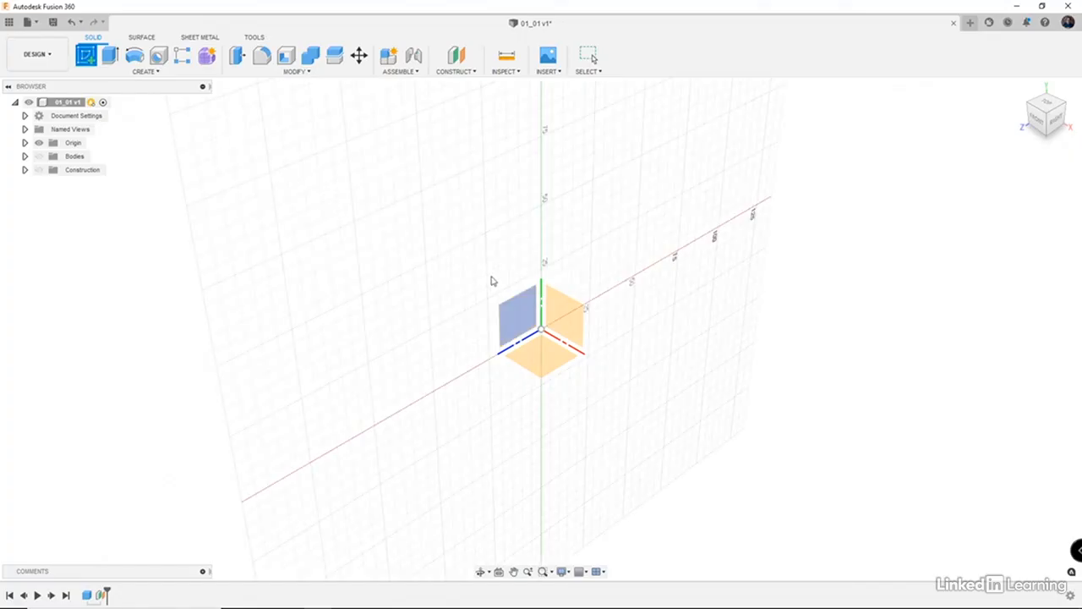
pyautogui.click(562, 311)
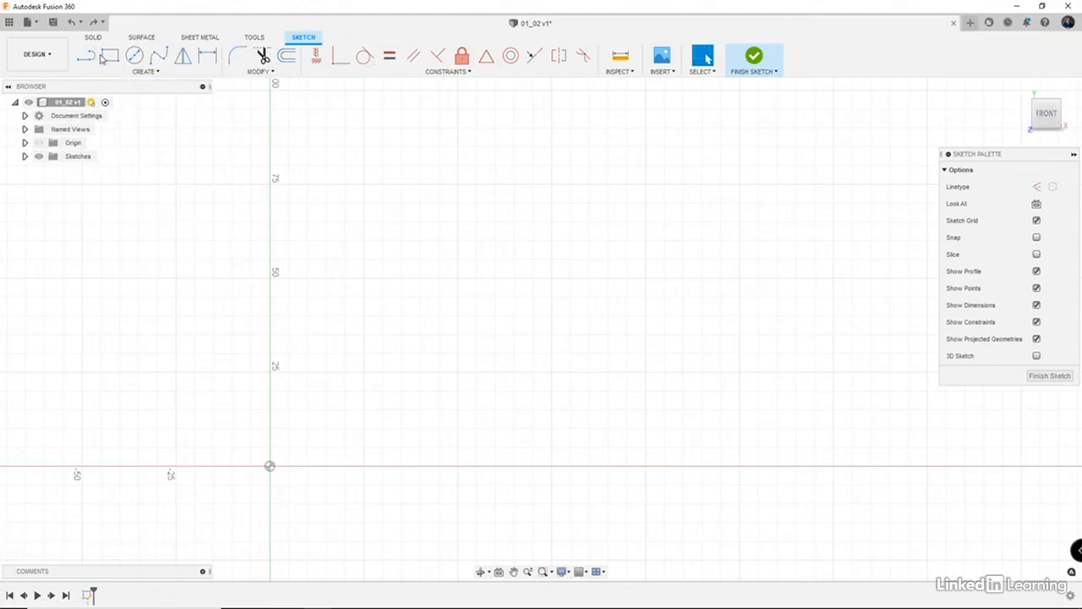
# - Draw a 50 mm line inclined 45 degrees from the horizontal, starting up and to the right of the origin
pyautogui.click(152, 73)
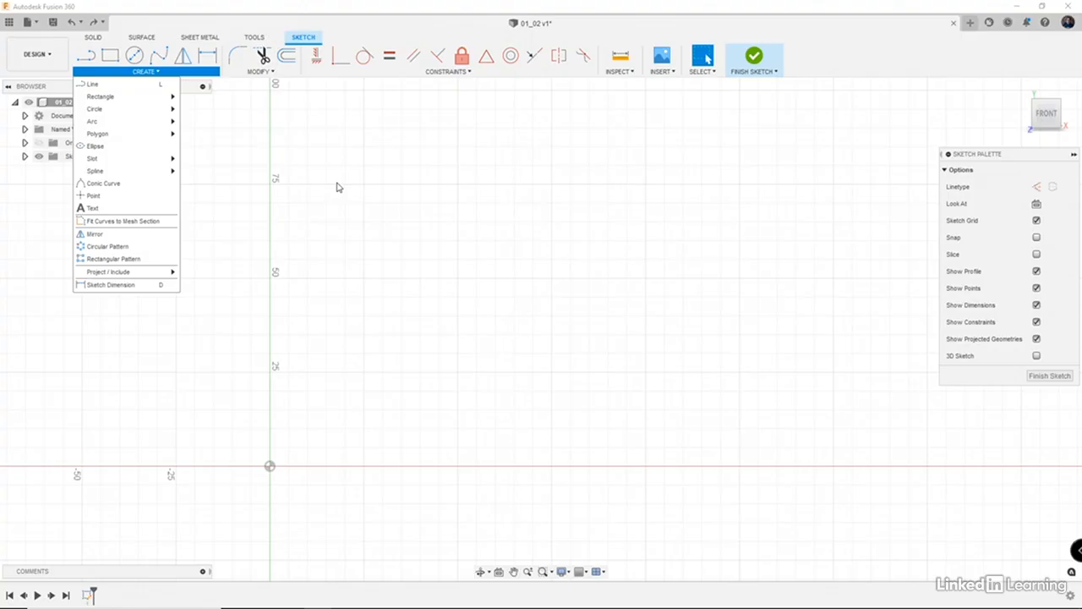
pyautogui.press('l')
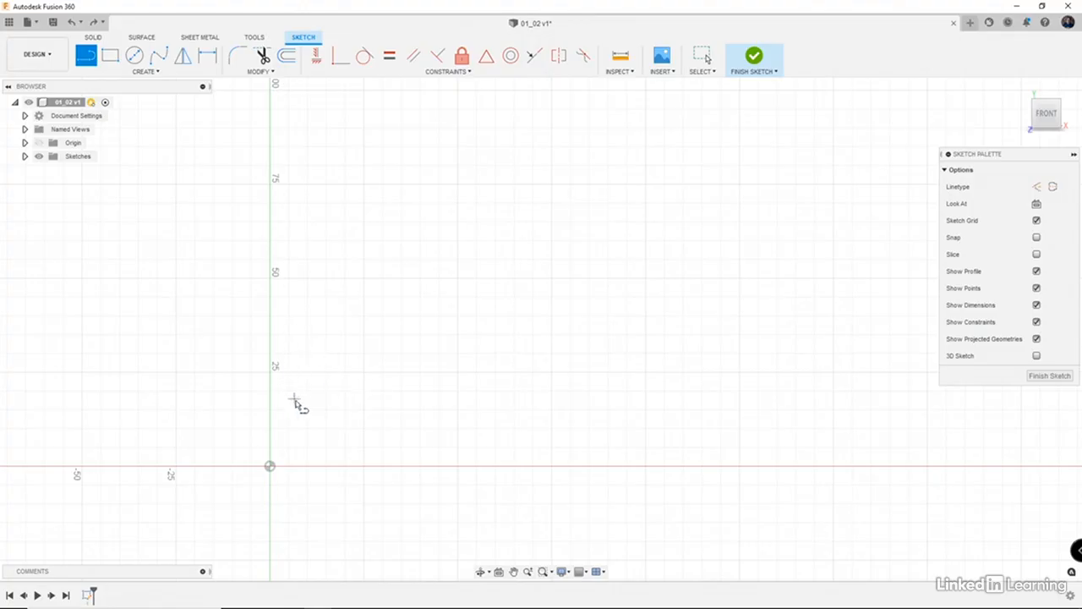
pyautogui.click(306, 370)
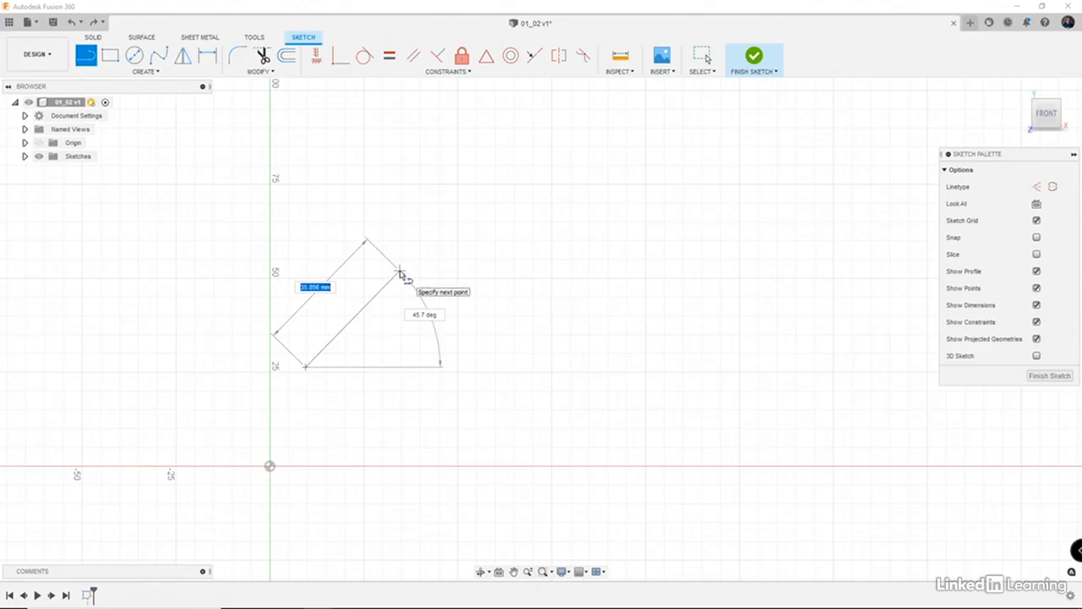
pyautogui.write('50')
pyautogui.press('Tab')
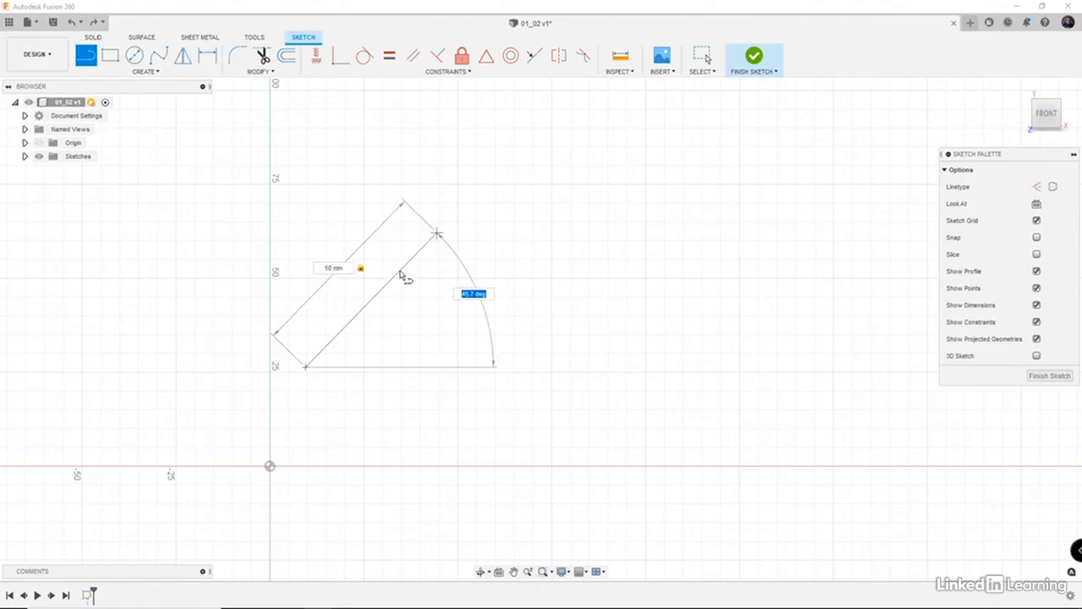
pyautogui.write('45')
pyautogui.press('Tab')
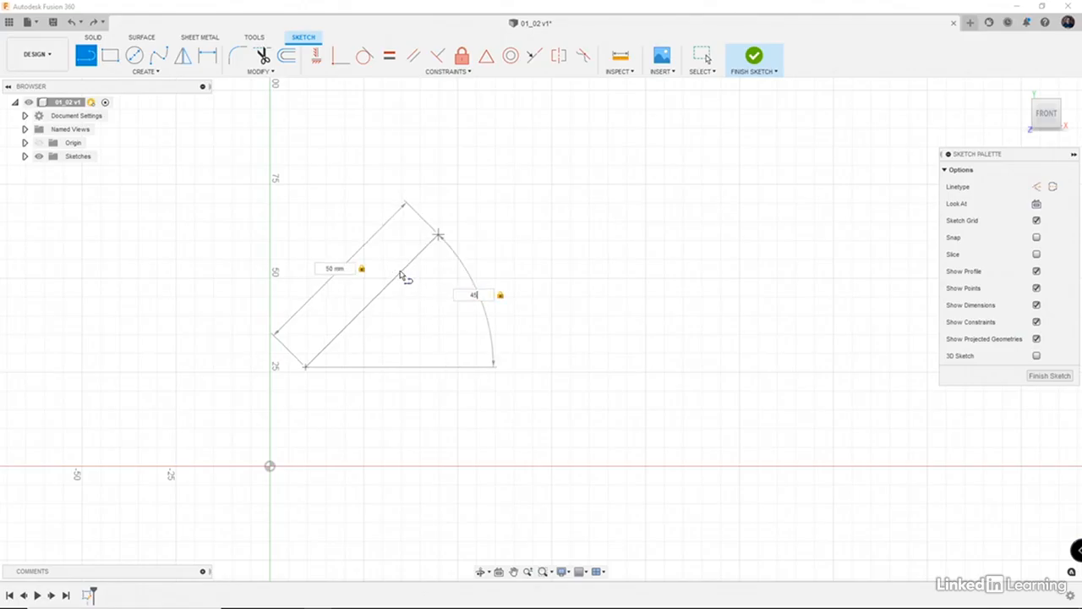
pyautogui.press('Return')
pyautogui.press('Escape')
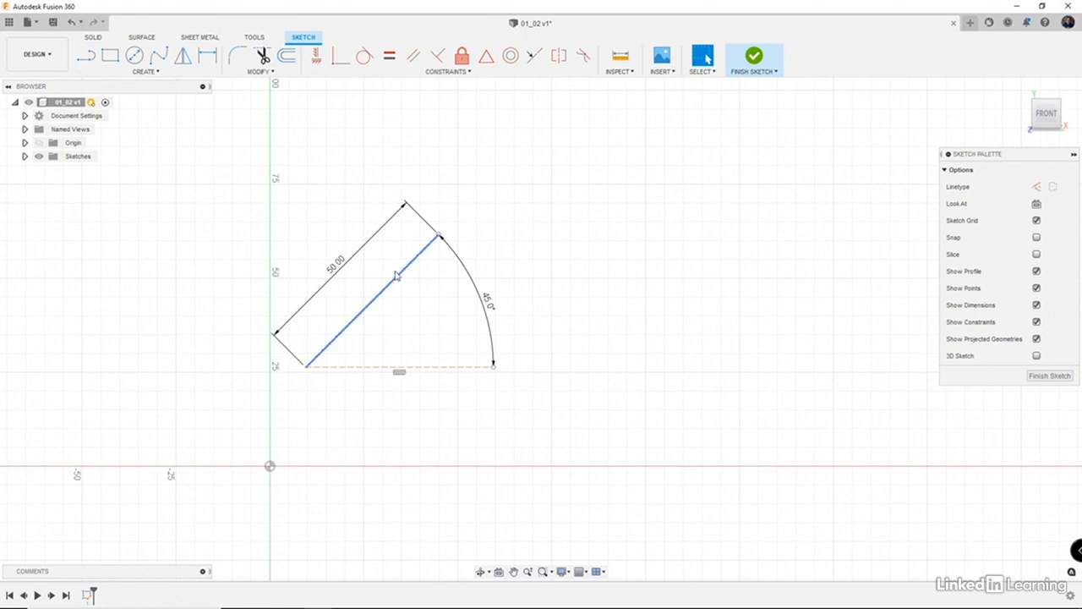
pyautogui.click(395, 285)
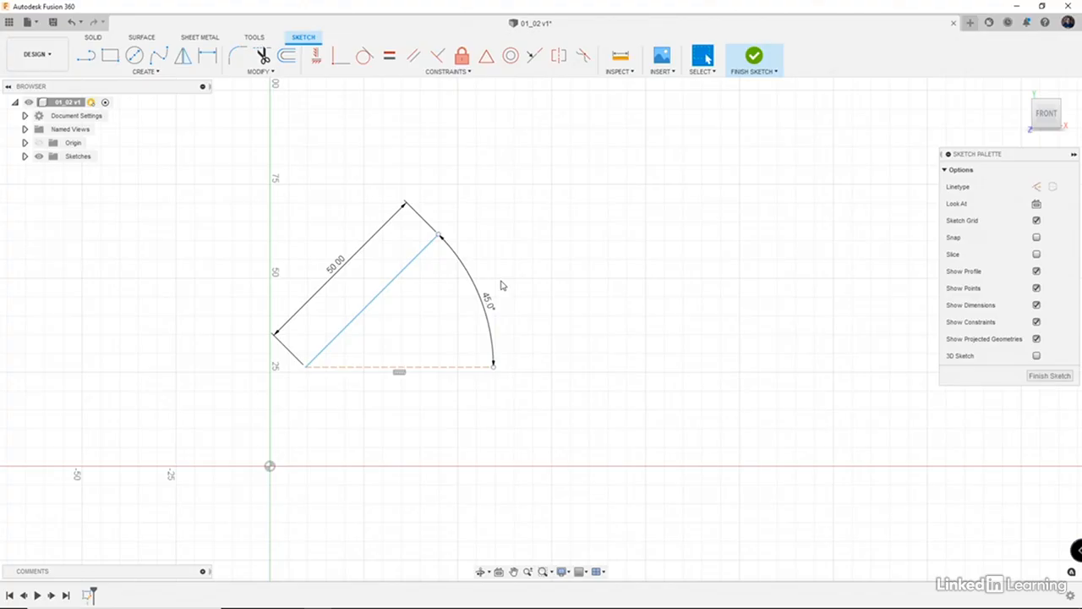
# - Sketch a closed house-shaped profile beside the angled line, with vertical sides about 15 mm and two perpendicular roof lines about 22 mm long
pyautogui.press('l')
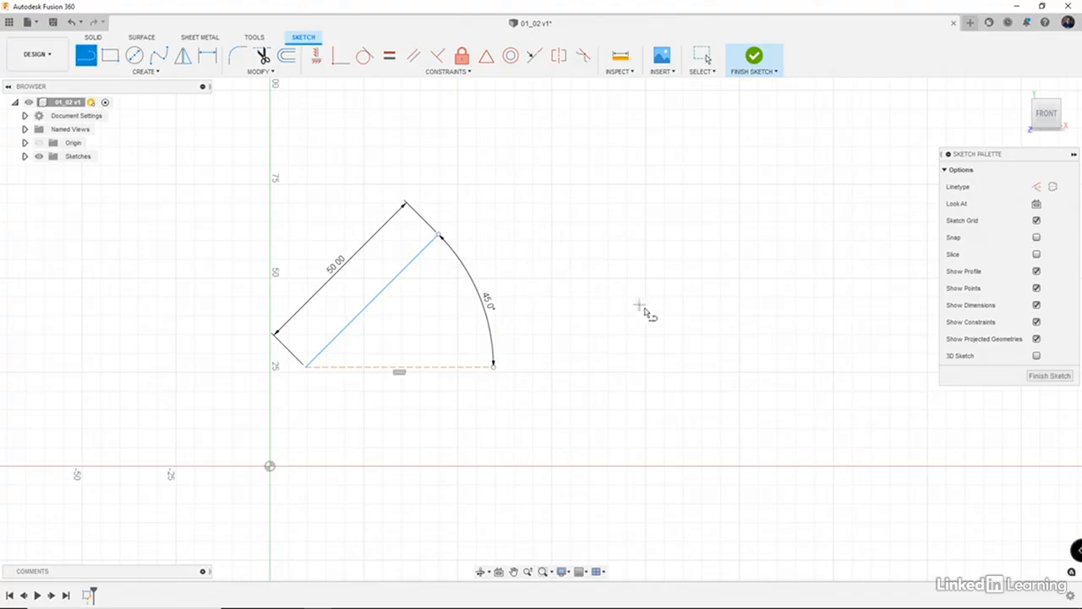
pyautogui.click(572, 419)
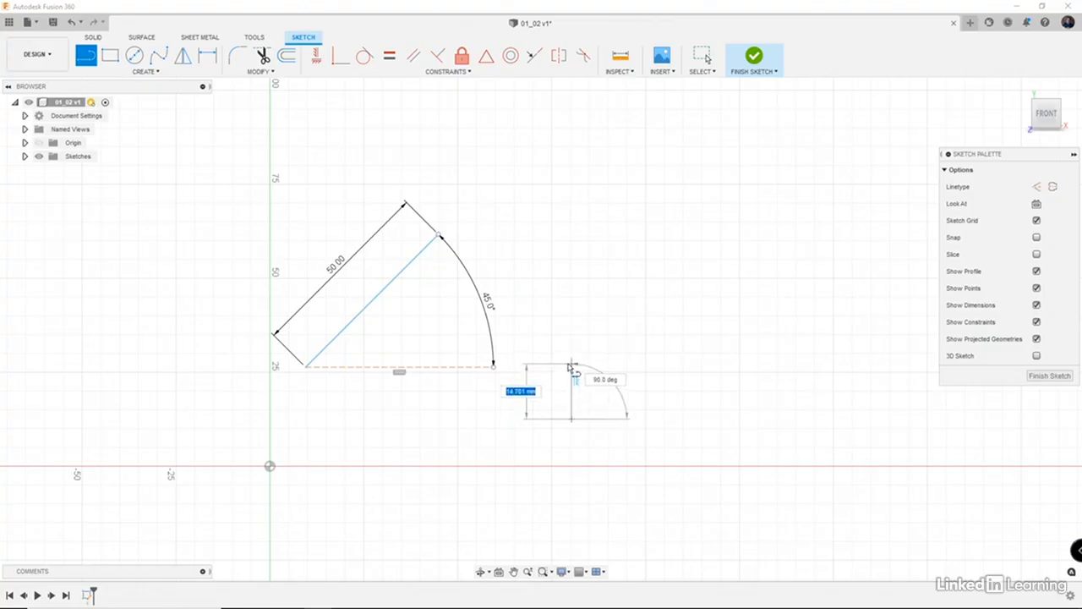
pyautogui.click(572, 364)
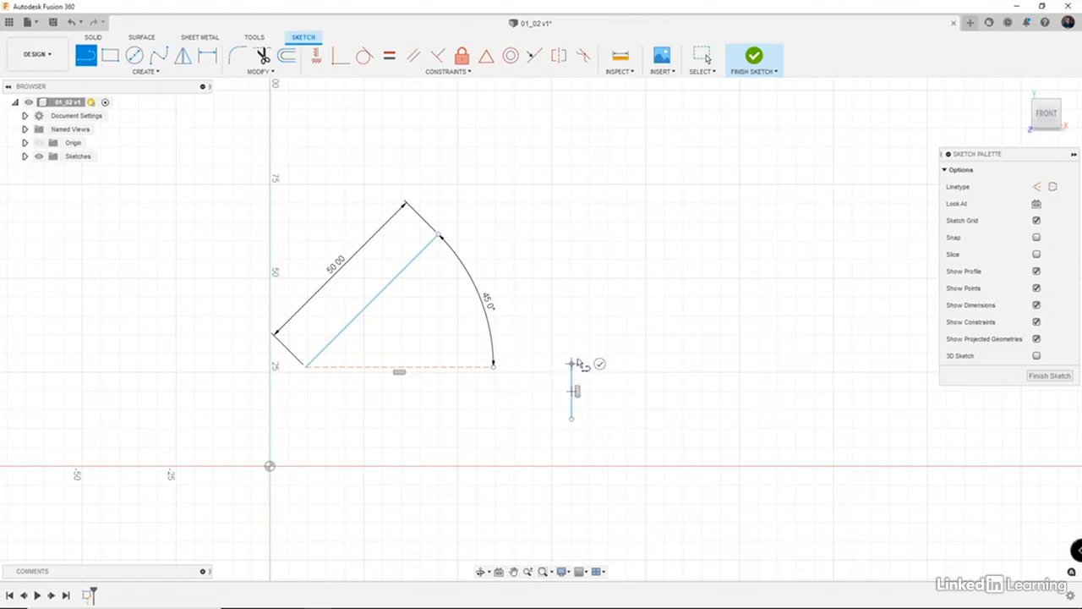
pyautogui.moveTo(572, 366); pyautogui.dragTo(620, 313)
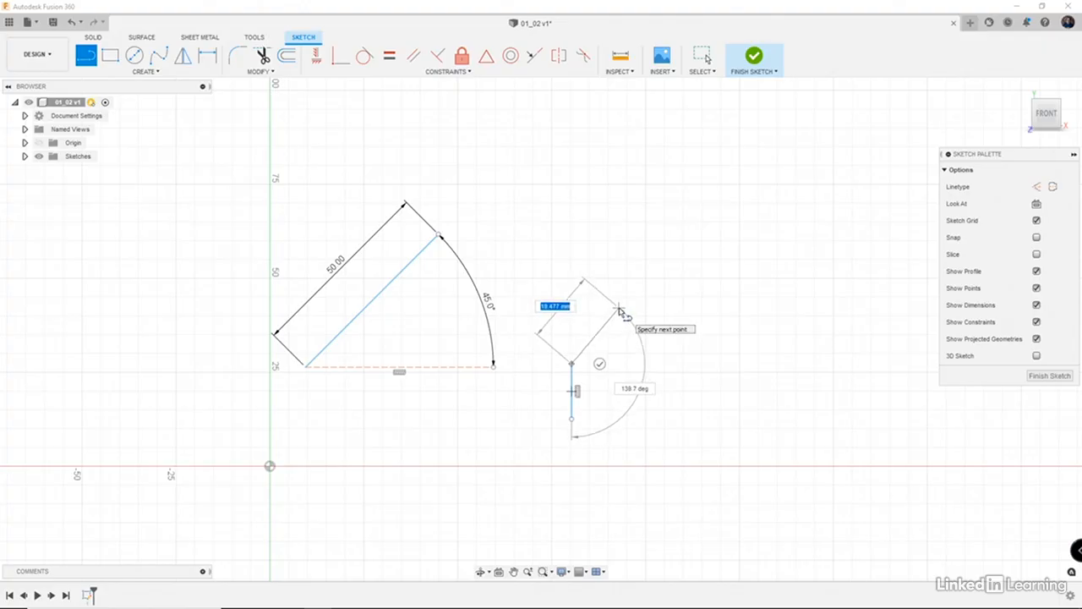
pyautogui.moveTo(620, 312); pyautogui.dragTo(633, 309)
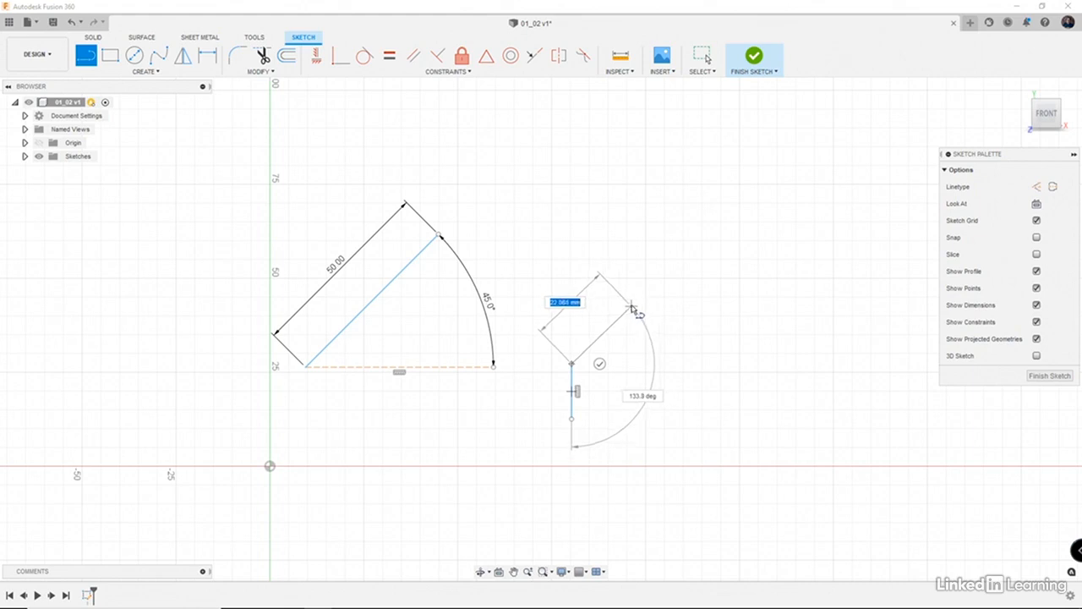
pyautogui.click(632, 305)
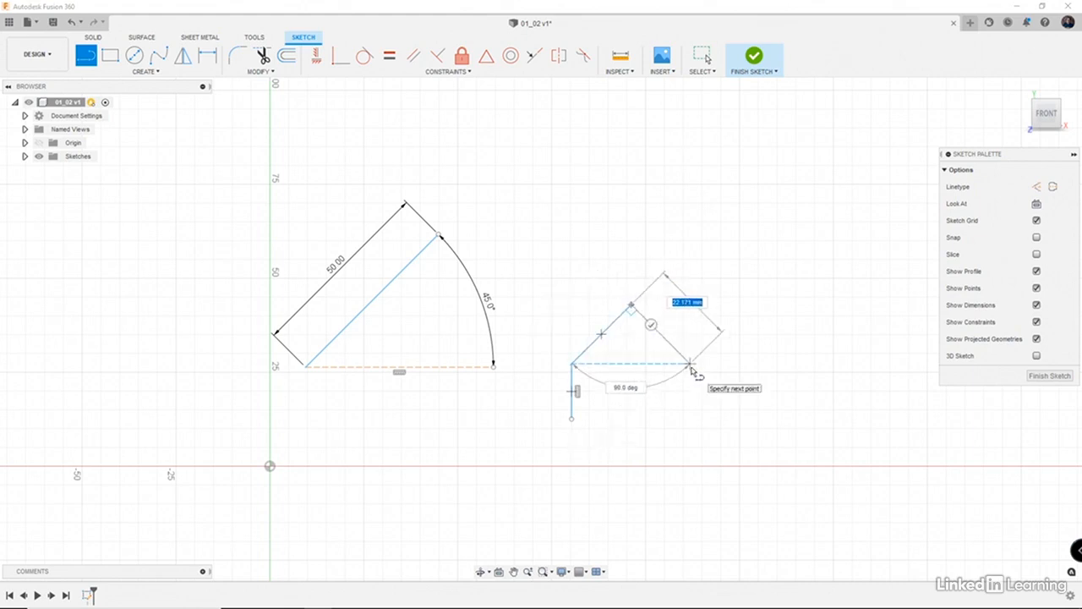
pyautogui.click(690, 365)
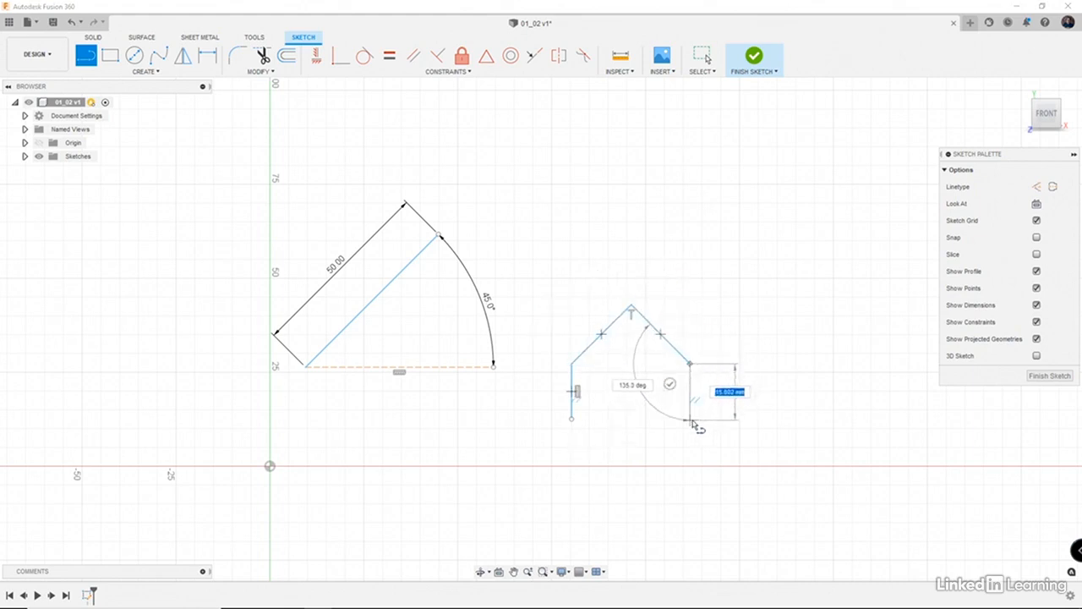
pyautogui.click(690, 419)
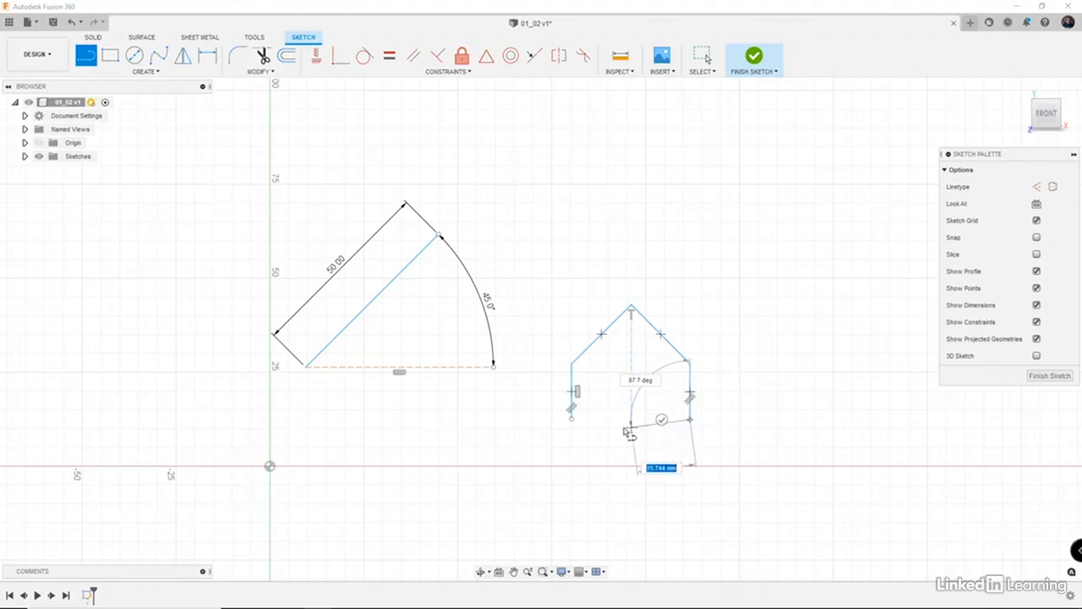
pyautogui.click(573, 419)
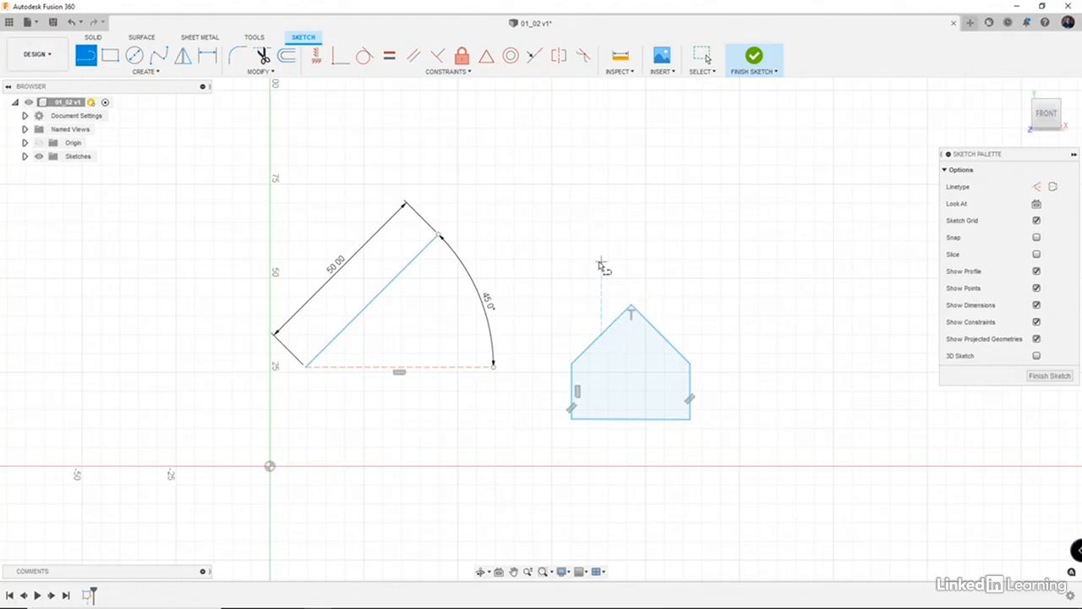
# - Draw a slanted line about 35 mm long at about 37.5 degrees above the house profile and a shorter line parallel to it
pyautogui.click(527, 213)
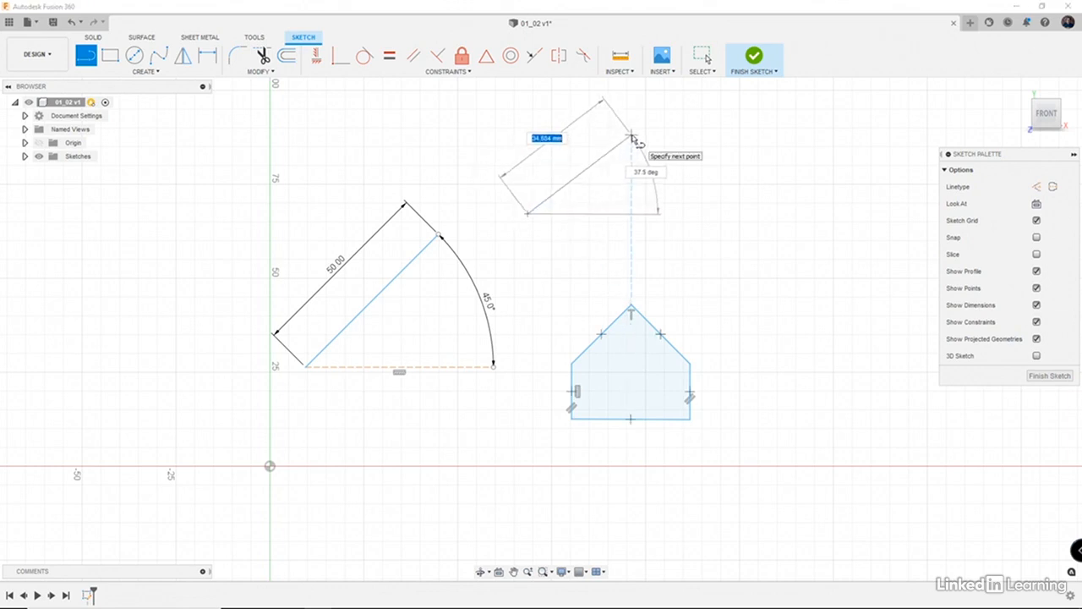
pyautogui.click(632, 136)
pyautogui.moveTo(632, 137); pyautogui.dragTo(648, 156)
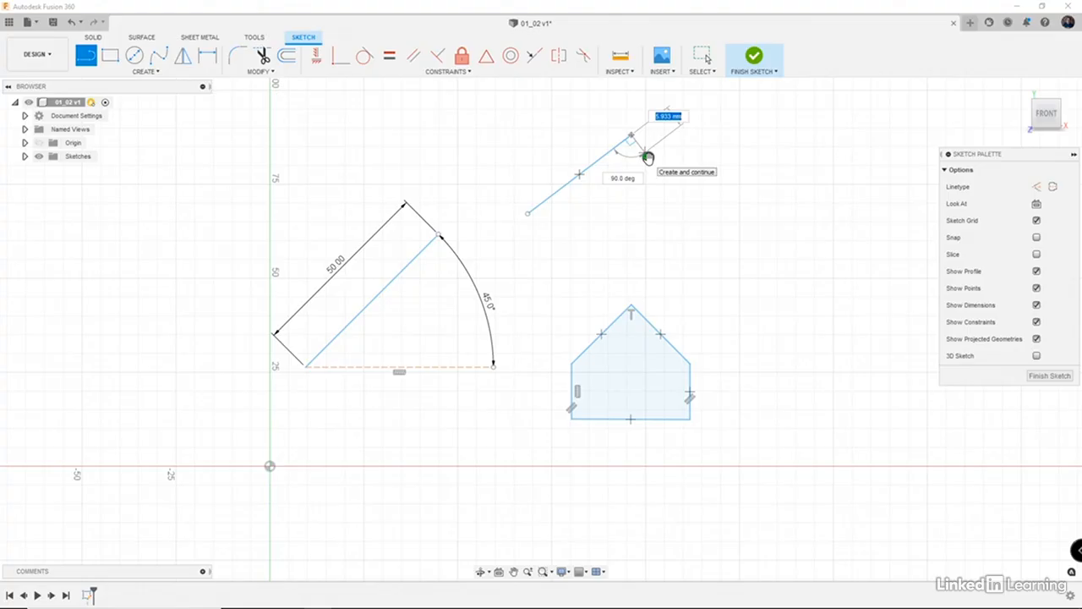
pyautogui.press('Escape')
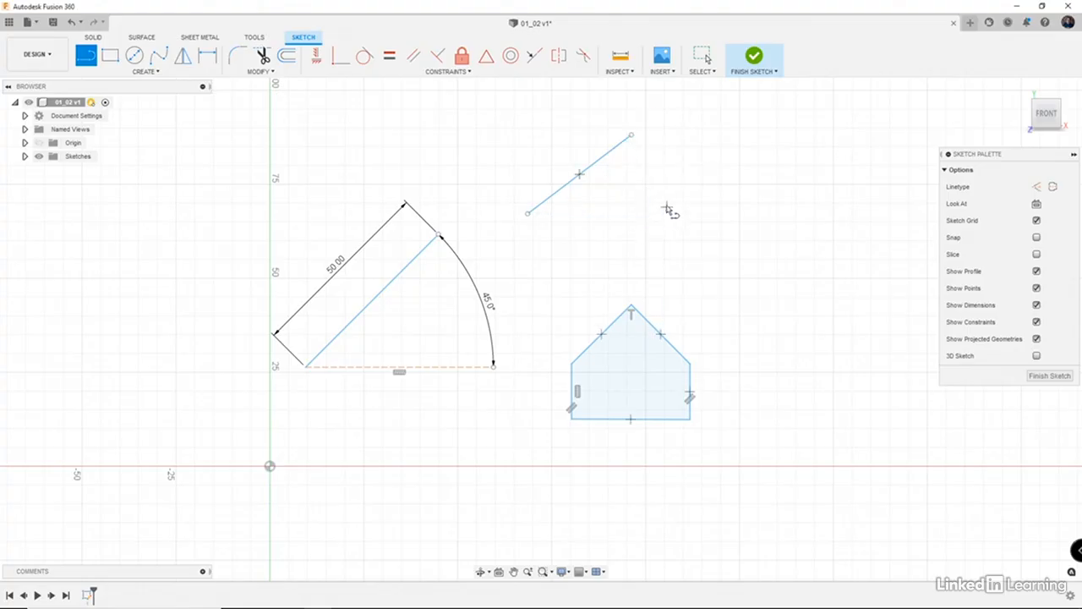
pyautogui.moveTo(670, 209); pyautogui.dragTo(707, 174)
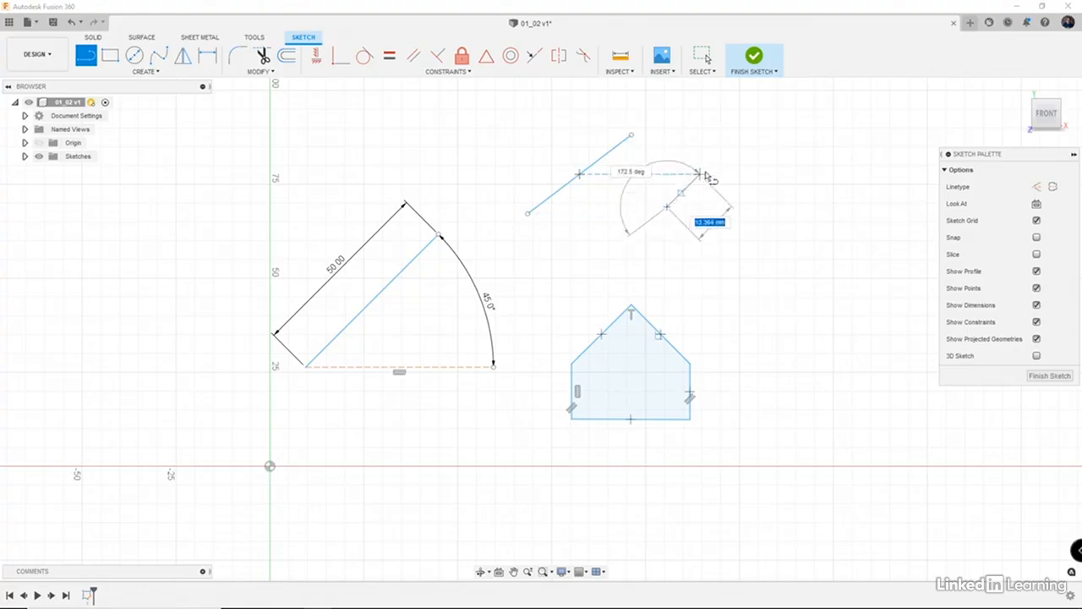
pyautogui.click(749, 148)
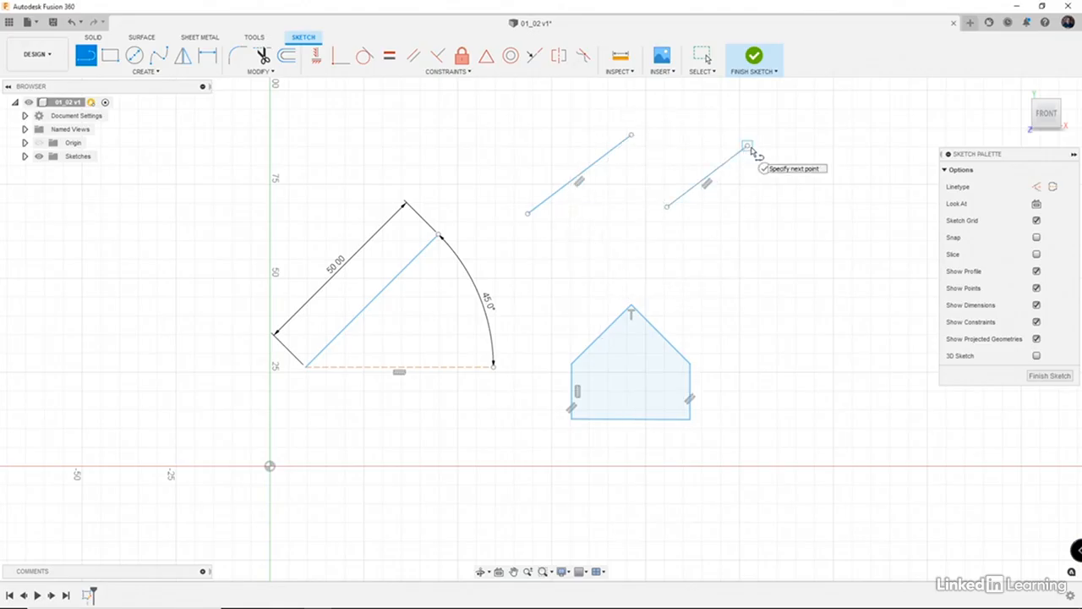
pyautogui.press('Escape')
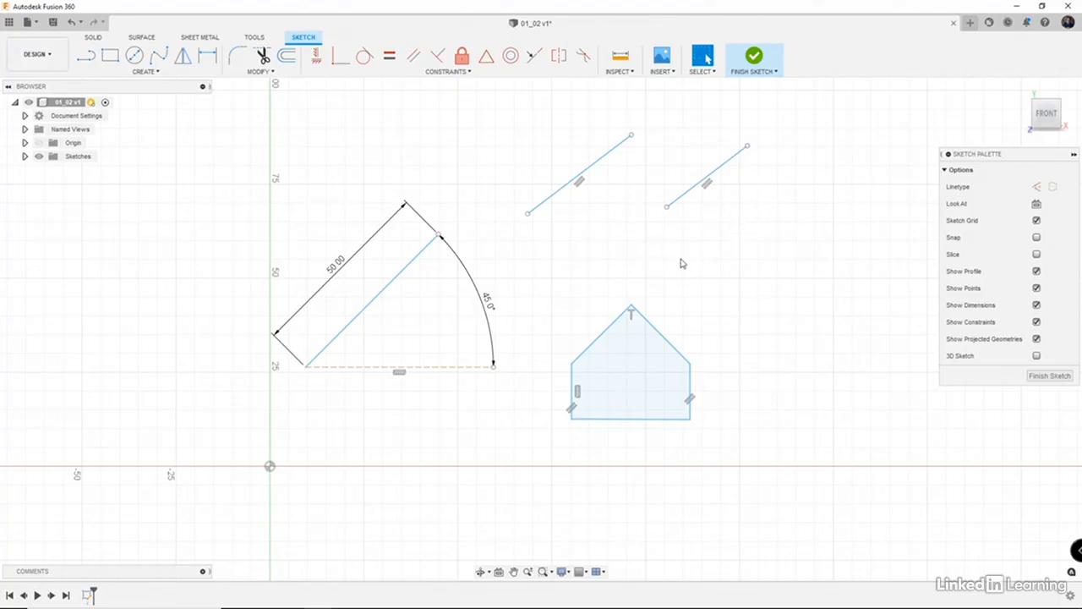
pyautogui.press('l')
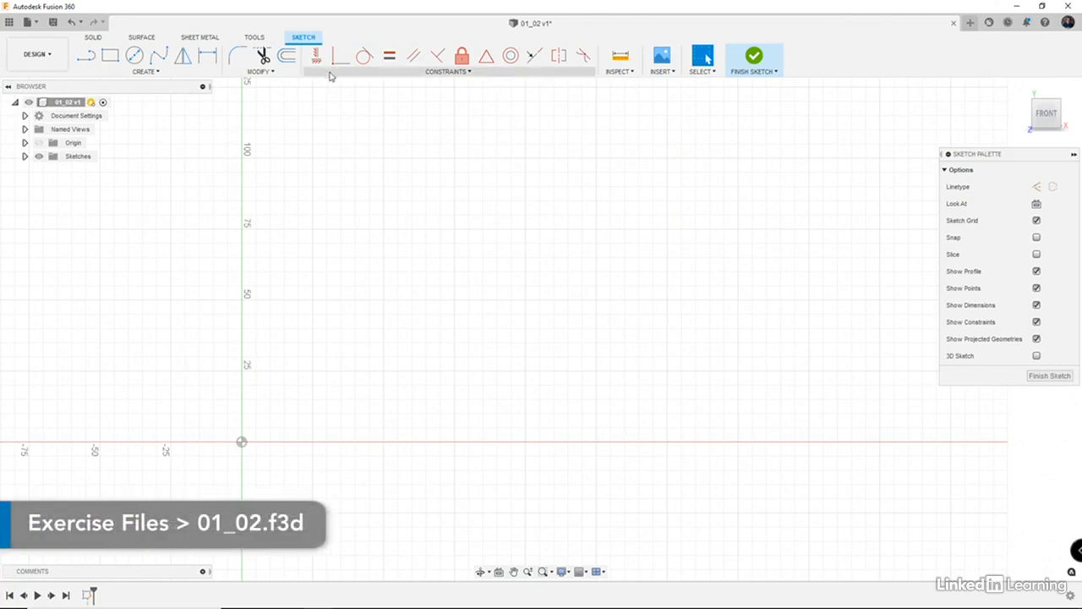
# - Draw a 2-Point Rectangle 50 mm wide and 25 mm high, just above and to the right of the origin
pyautogui.click(156, 74)
pyautogui.moveTo(155, 101)
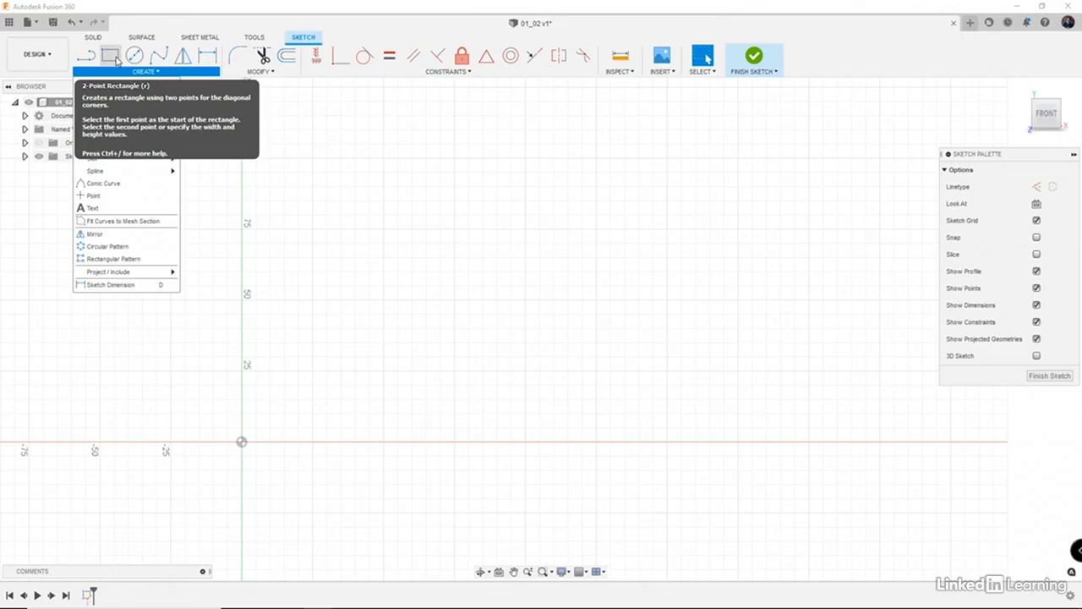
pyautogui.click(116, 60)
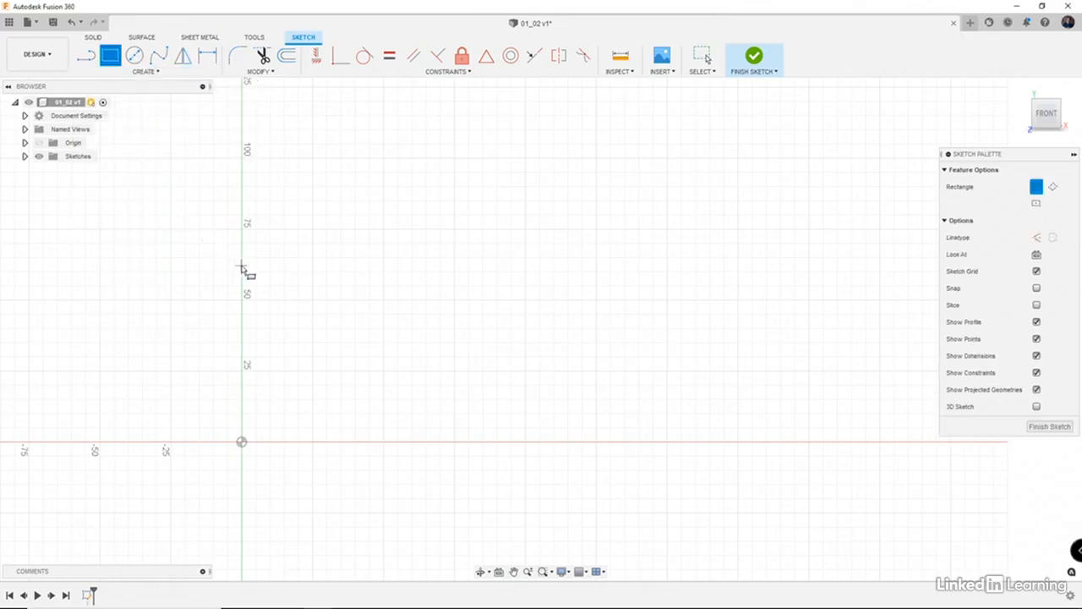
pyautogui.click(261, 414)
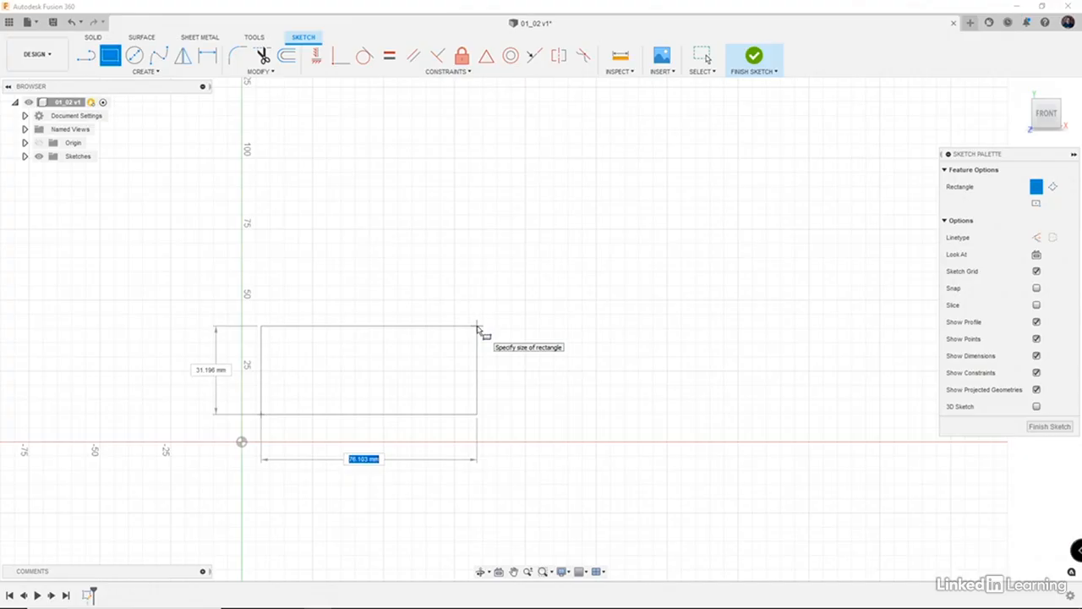
pyautogui.write('50')
pyautogui.press('Tab')
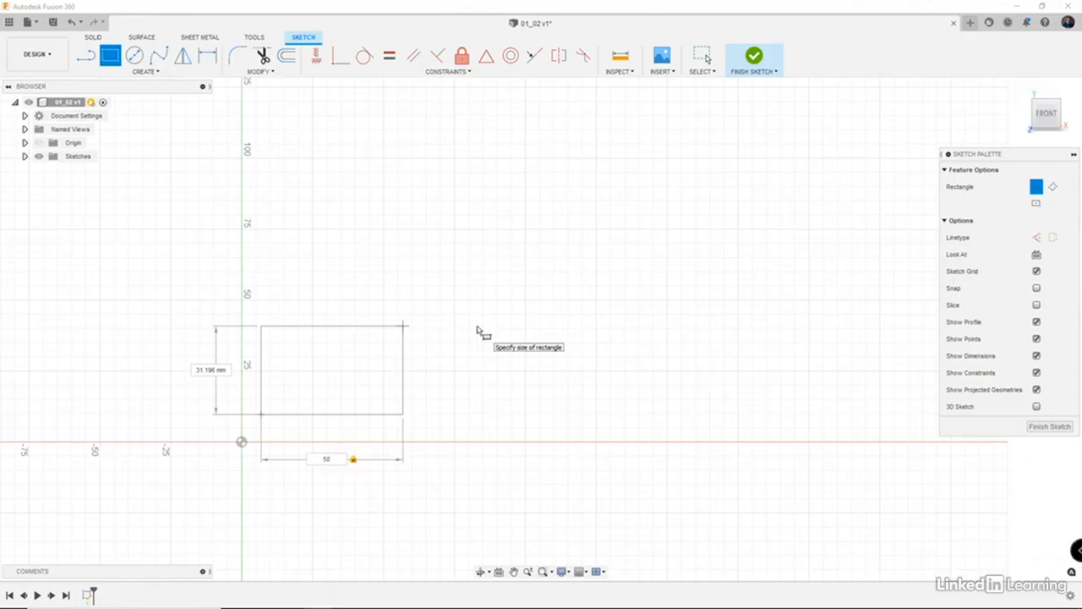
pyautogui.press('Tab')
pyautogui.write('25')
pyautogui.press('Tab')
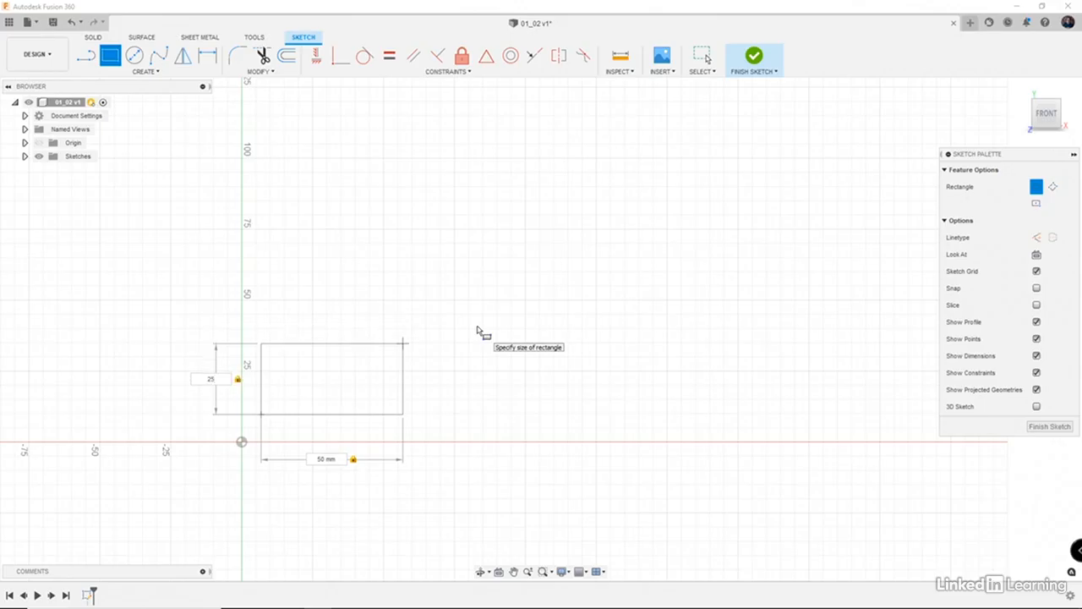
pyautogui.press('Return')
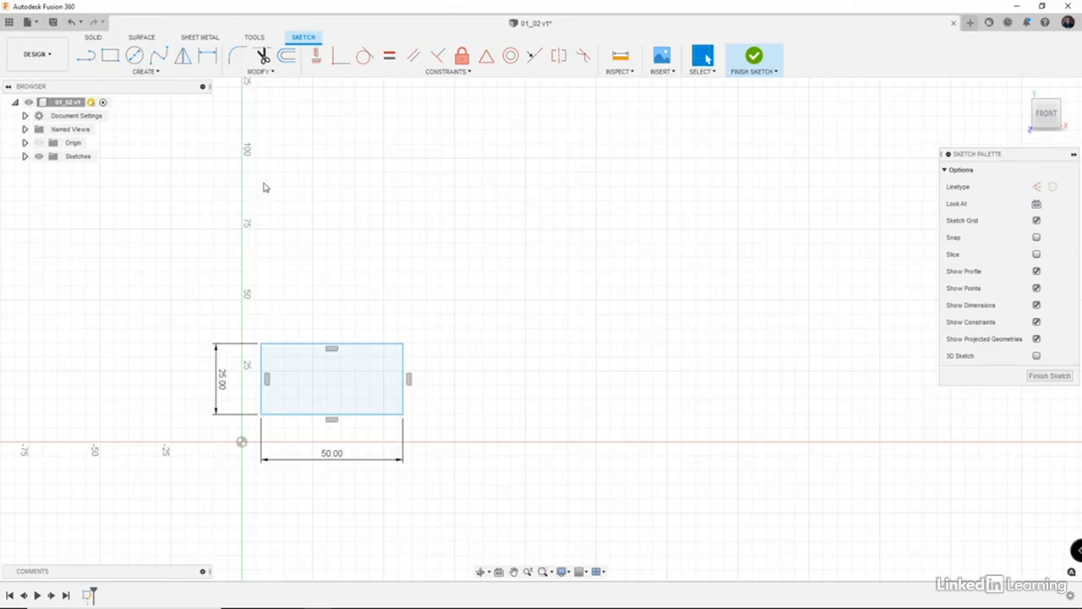
# - Draw a slightly tilted 3-Point Rectangle above the dimensioned 50 by 25 mm rectangle, with its long base rising to the right
pyautogui.click(149, 73)
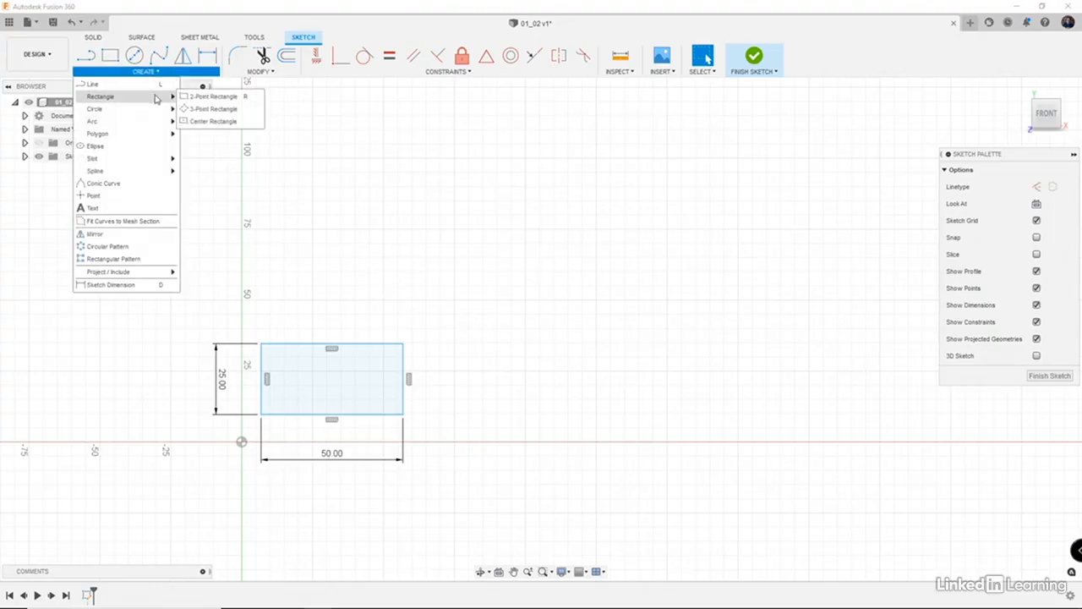
pyautogui.click(201, 109)
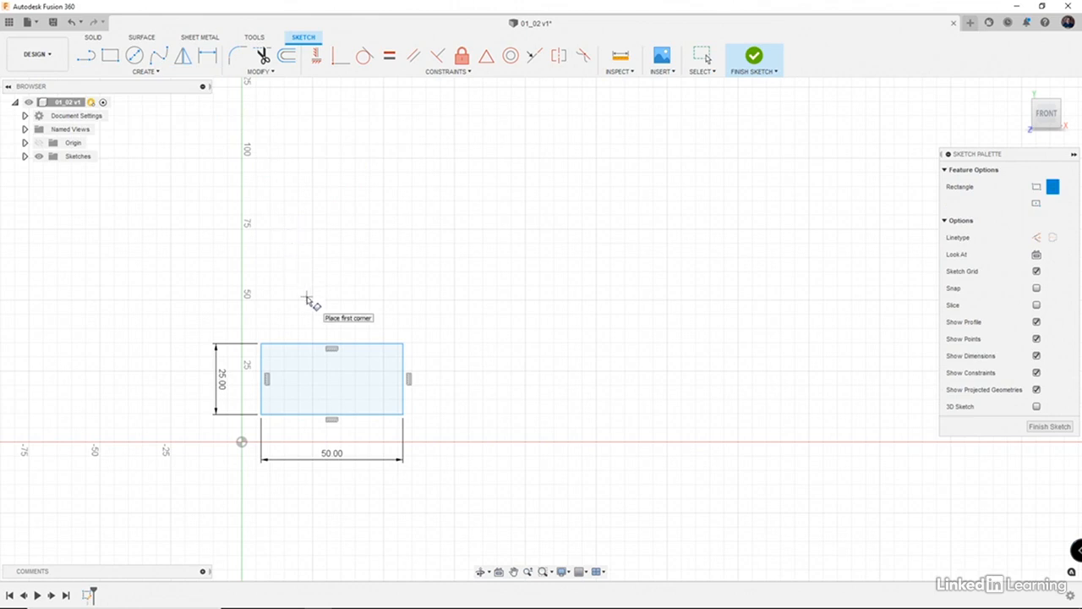
pyautogui.click(281, 302)
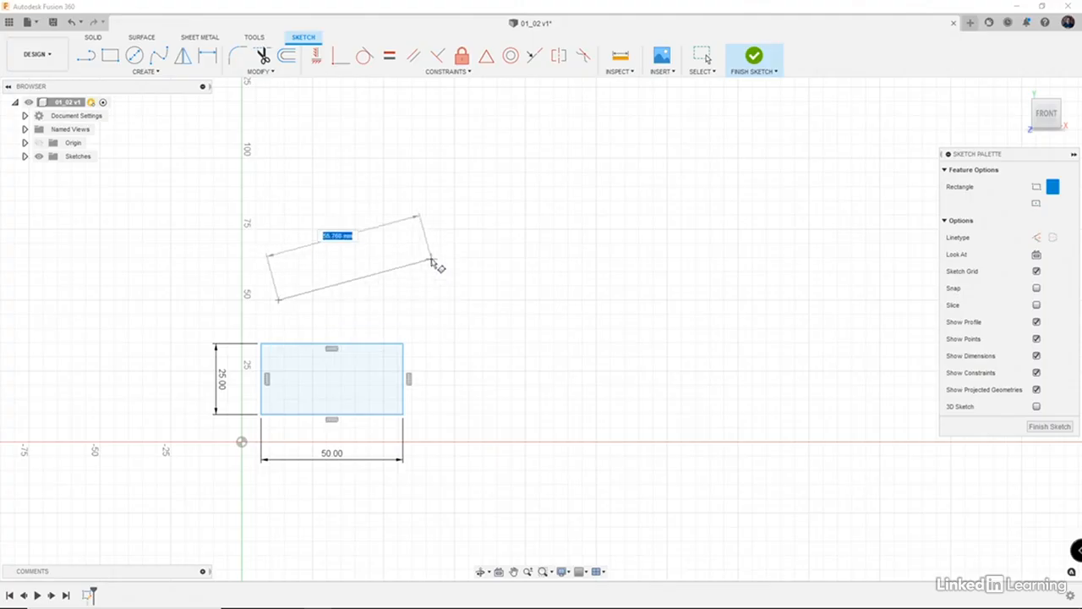
pyautogui.click(473, 274)
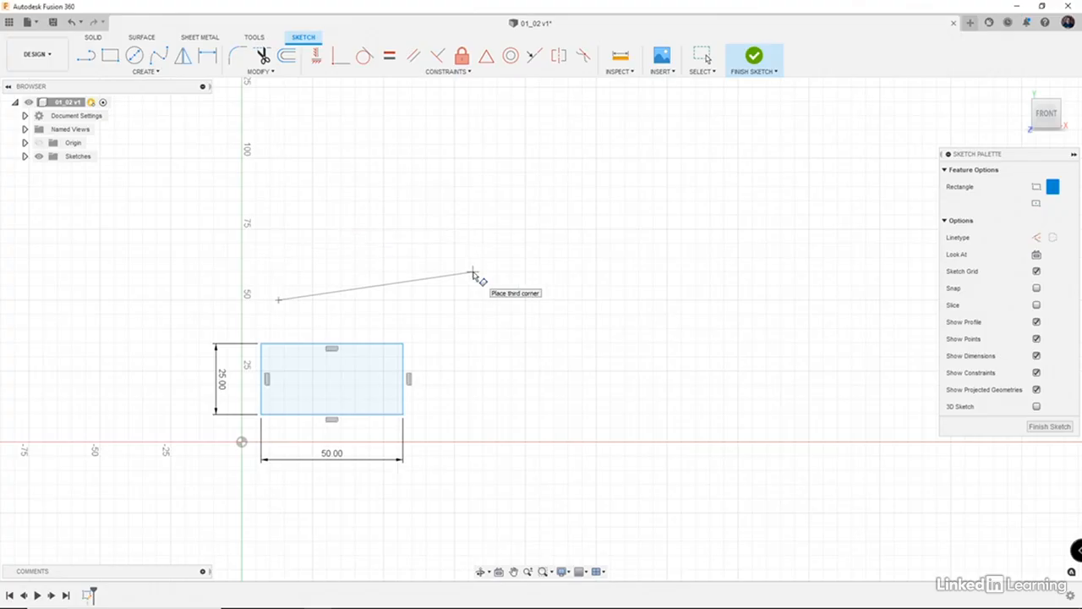
pyautogui.click(461, 191)
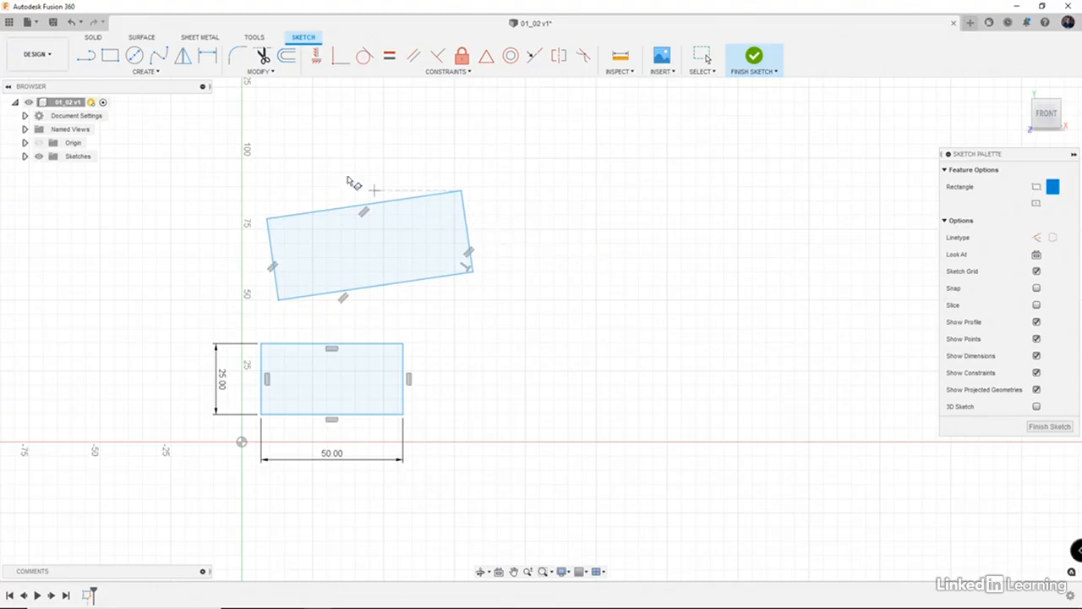
# - Draw a Center Rectangle 45 mm wide and 20 mm high to the right of the tilted rectangle
pyautogui.click(144, 73)
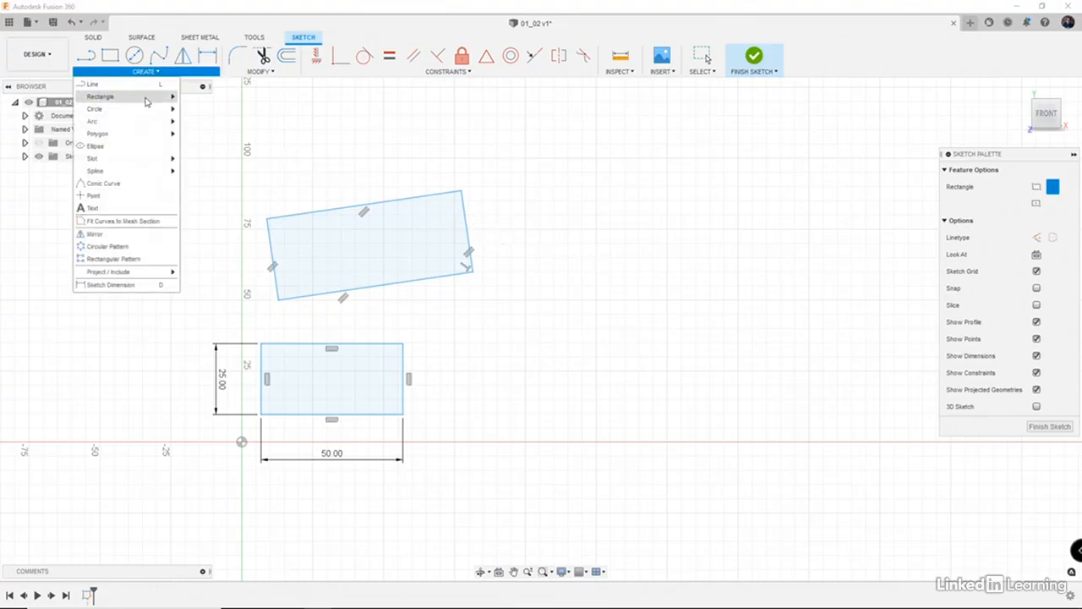
pyautogui.moveTo(146, 100)
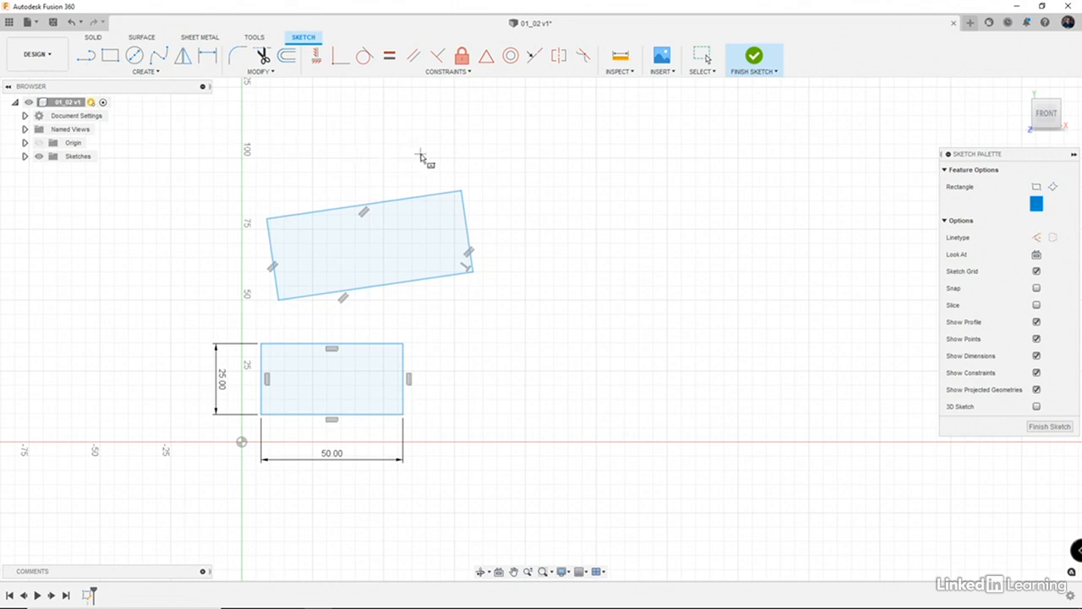
pyautogui.click(629, 226)
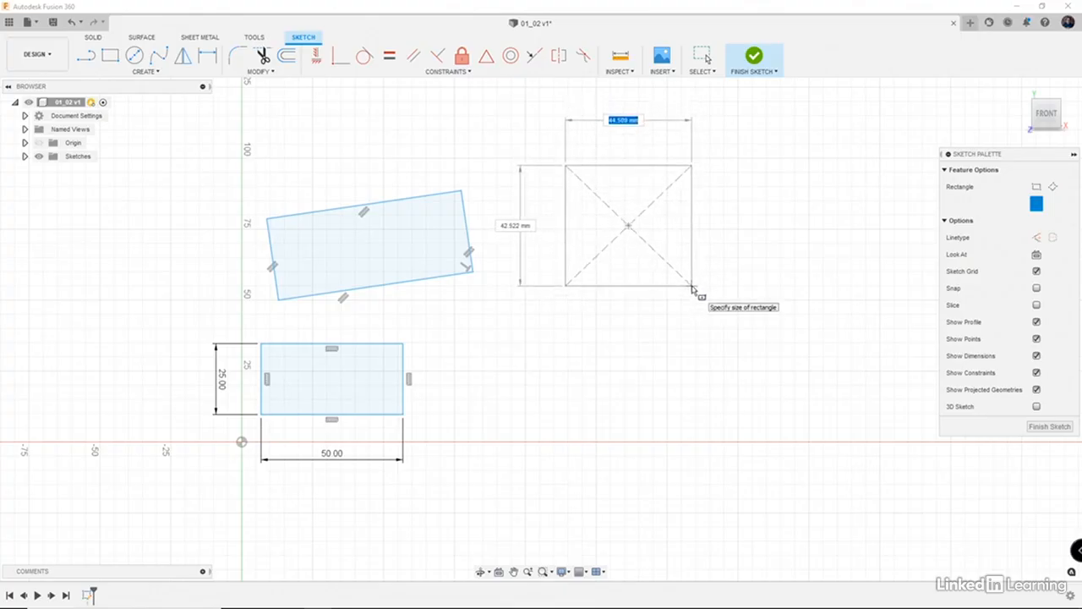
pyautogui.write('45')
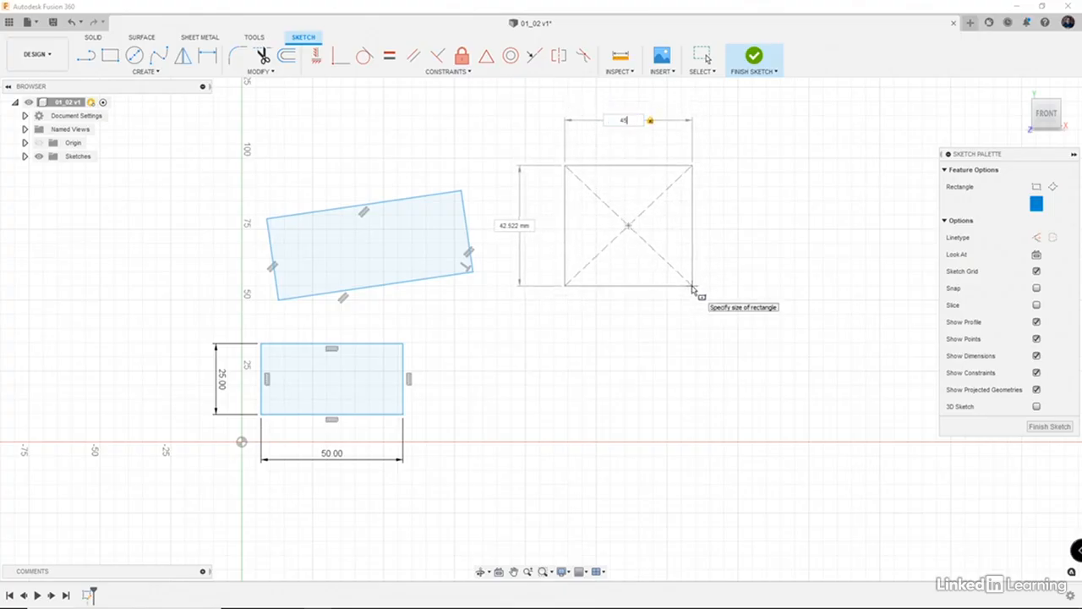
pyautogui.press('Tab')
pyautogui.write('20')
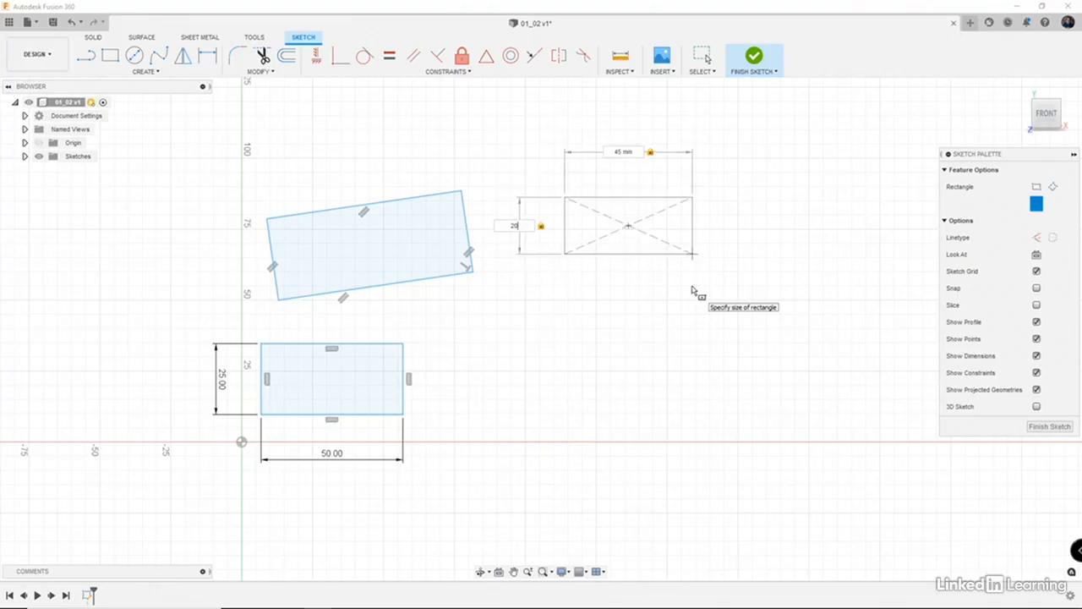
pyautogui.press('Return')
pyautogui.press('Escape')
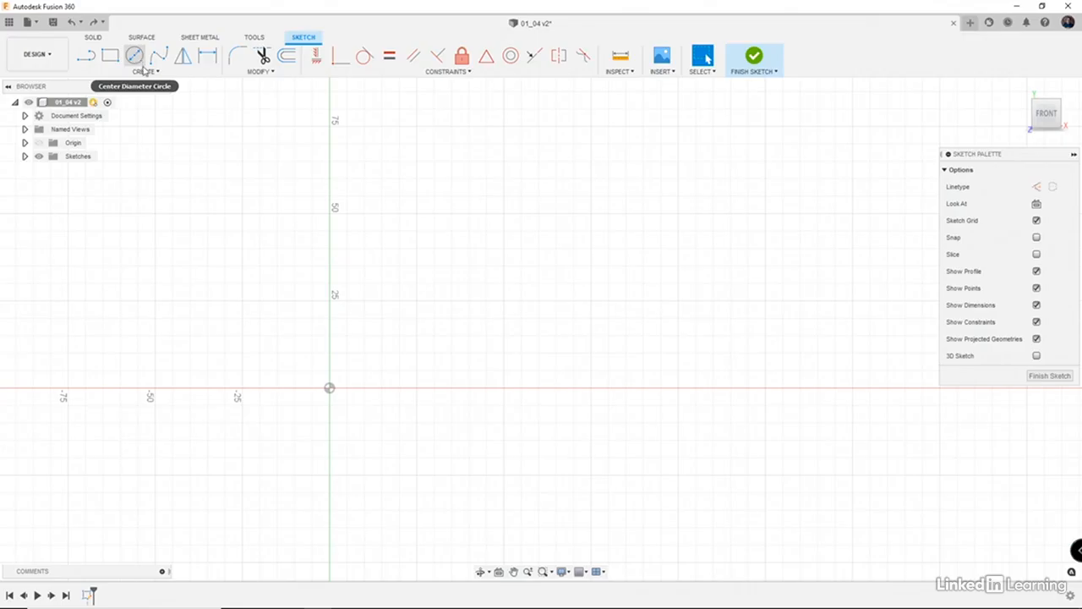
# - Draw a 50 mm Center Diameter Circle centred about 25 mm to the right of and 25 mm above the origin
pyautogui.click(145, 73)
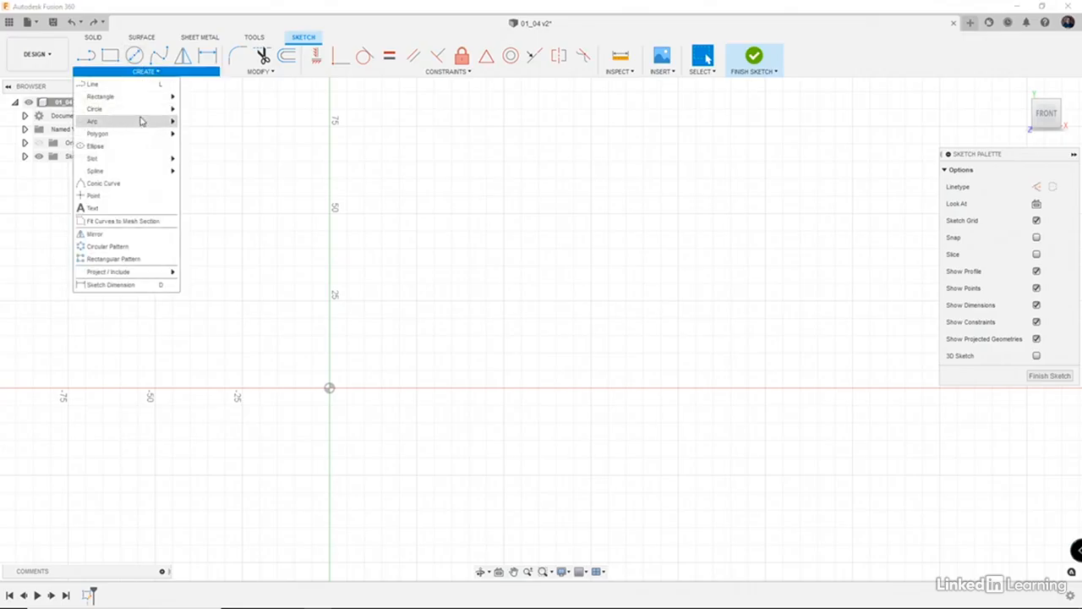
pyautogui.moveTo(147, 112)
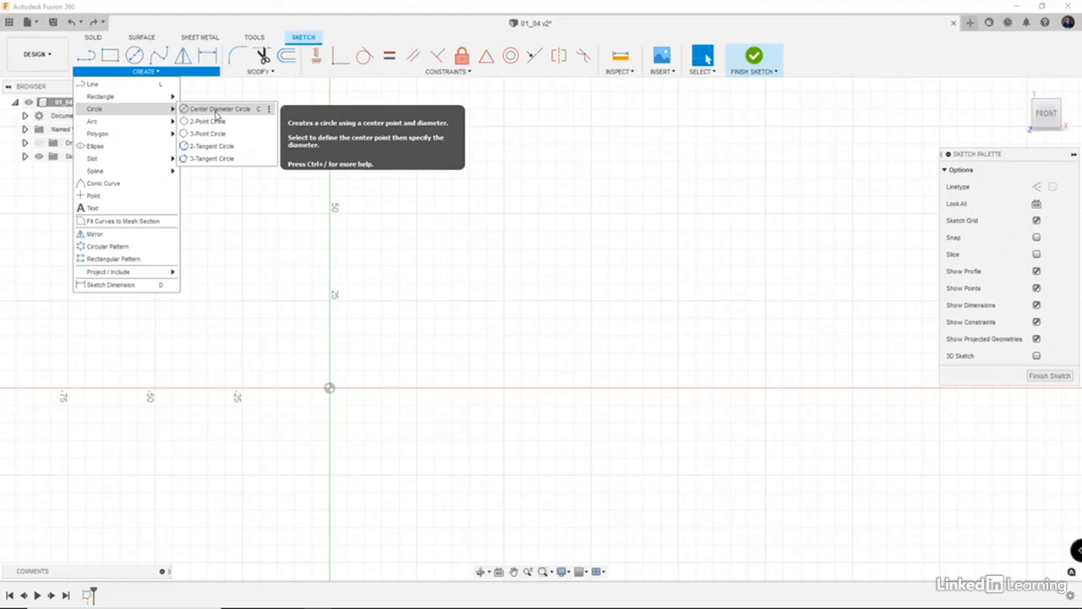
pyautogui.click(236, 115)
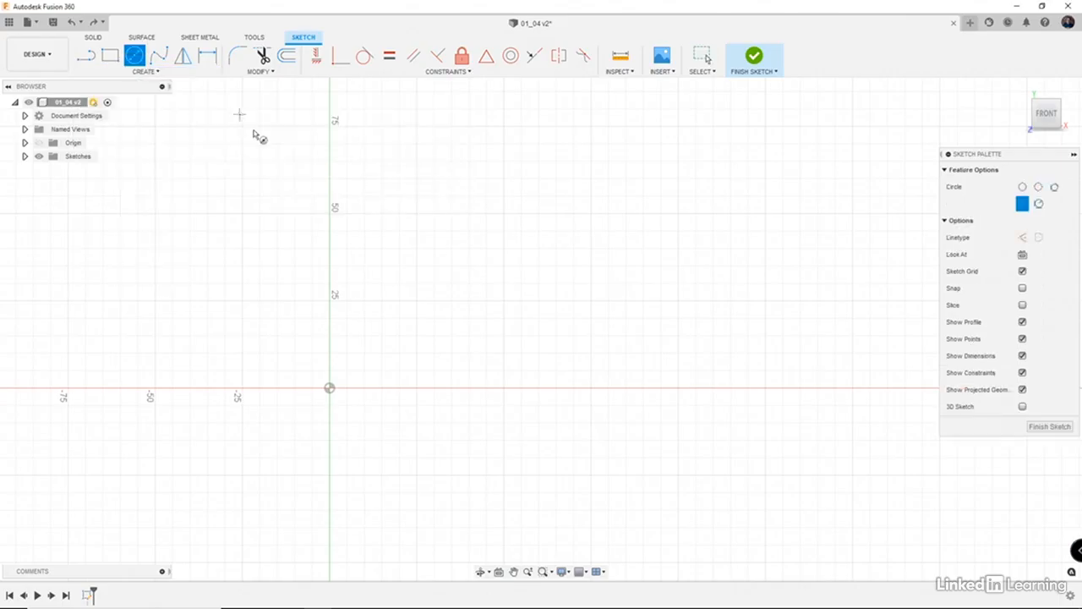
pyautogui.click(416, 303)
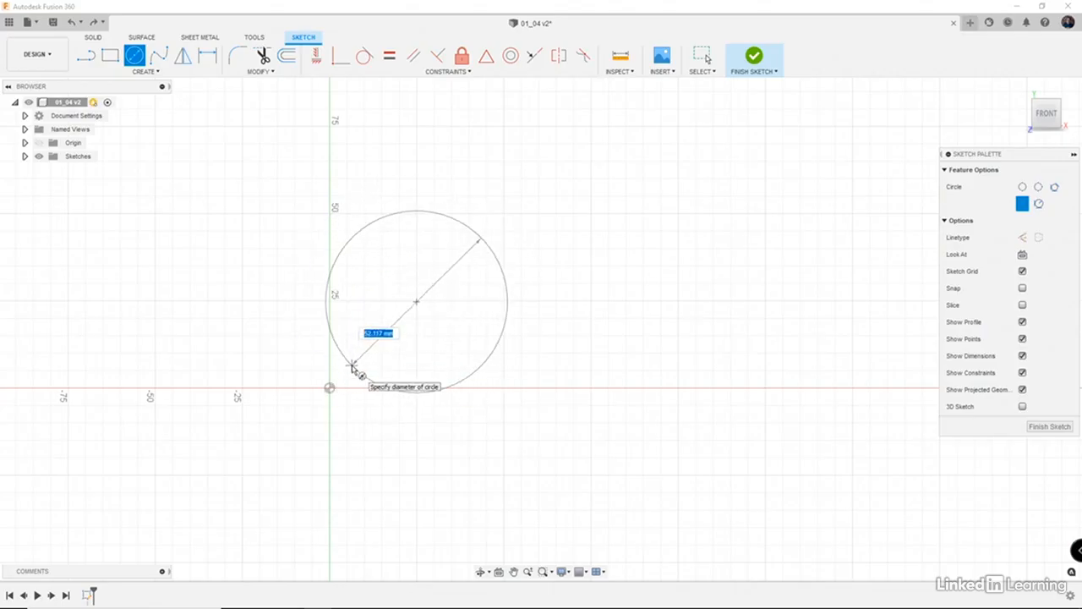
pyautogui.write('50')
pyautogui.press('Return')
pyautogui.press('Escape')
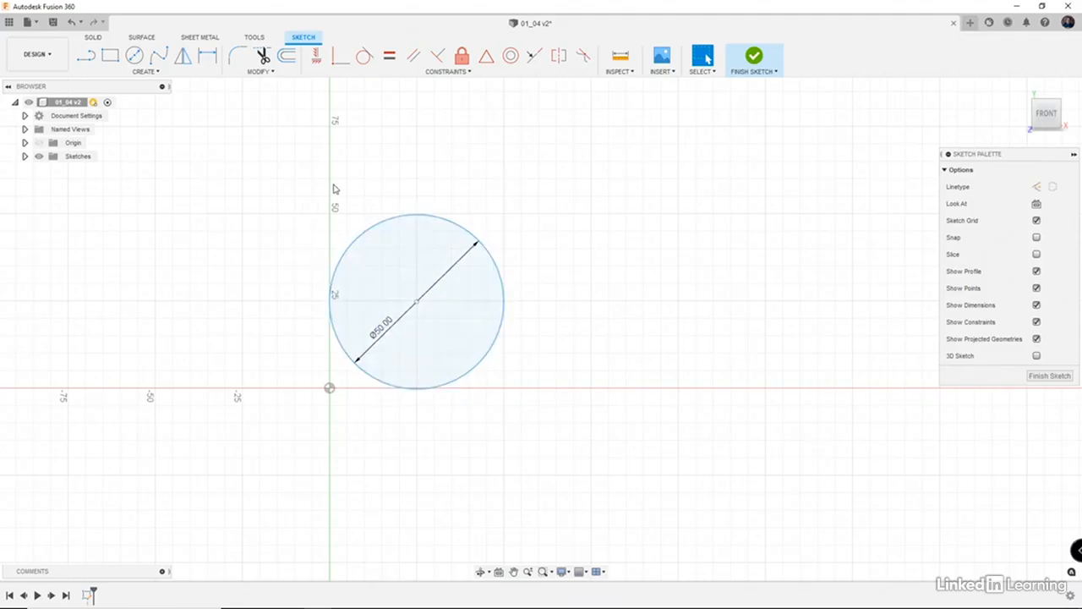
# - Draw a 2-Point Circle to the right of the 50 mm circle, from the horizontal axis upward and slightly smaller than that circle
pyautogui.click(158, 75)
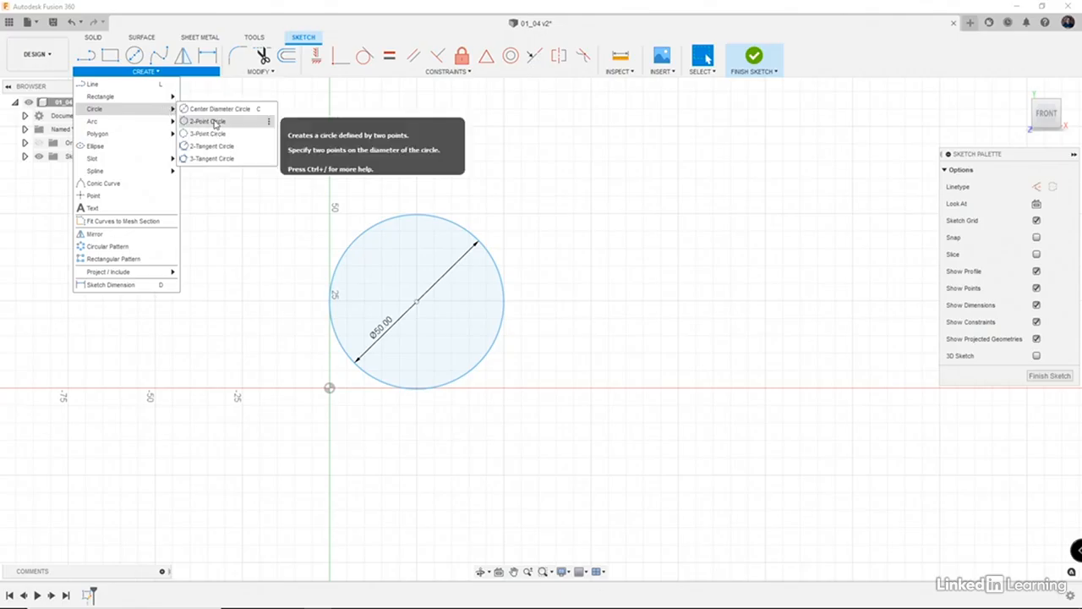
pyautogui.click(216, 122)
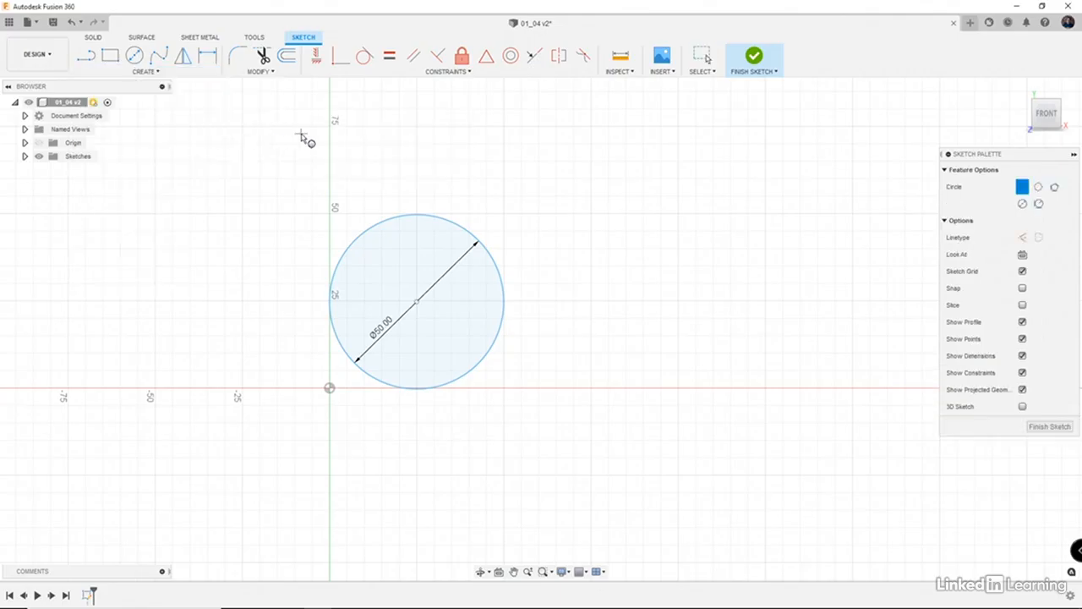
pyautogui.click(658, 388)
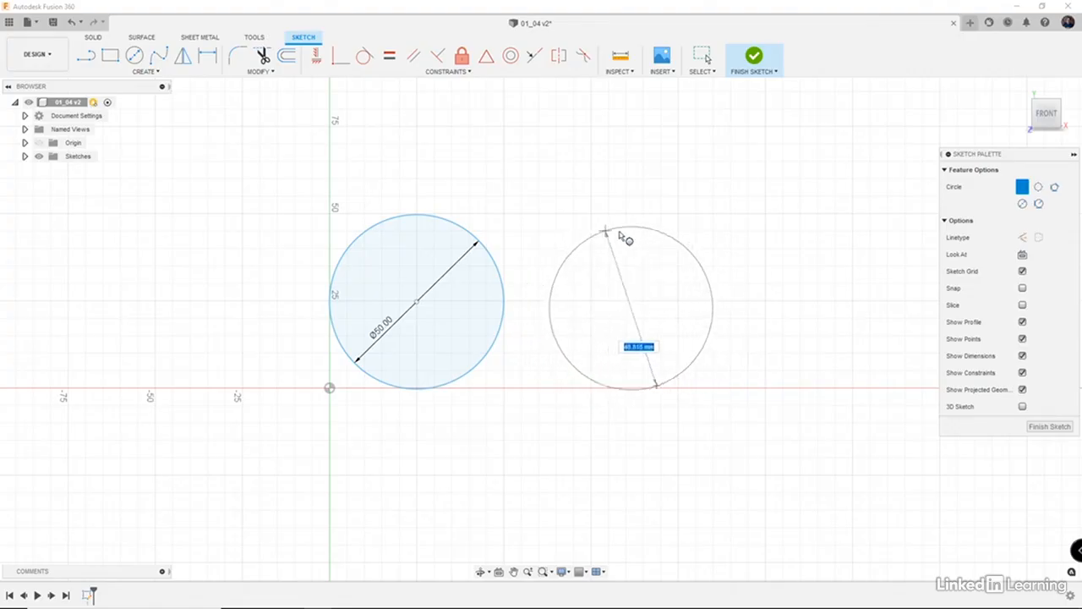
pyautogui.click(645, 238)
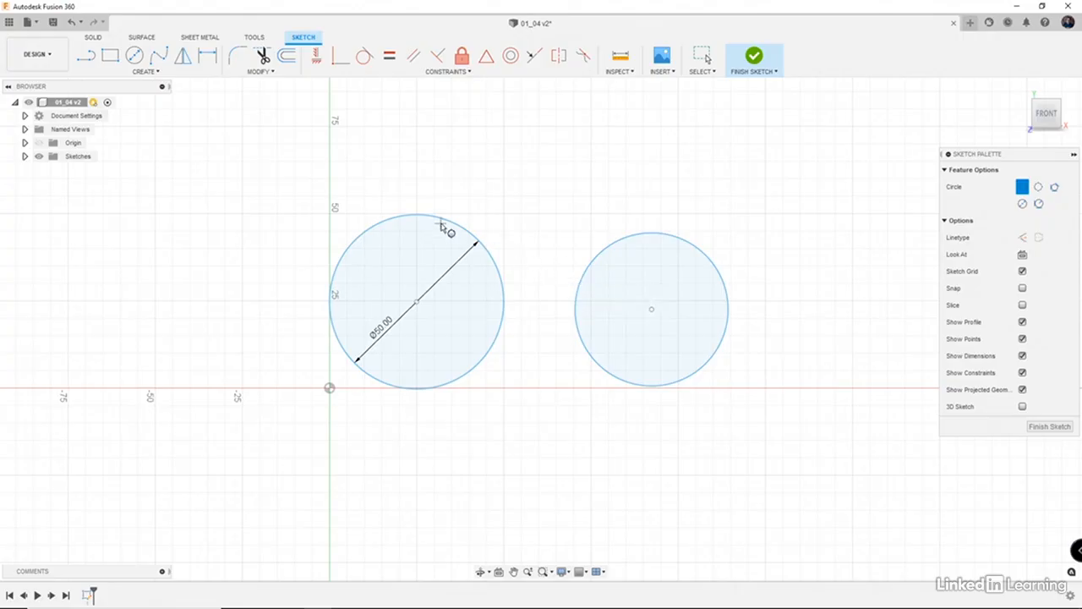
# - Draw a 3-Point Circle about 33 mm in diameter above the gap between the two existing circles
pyautogui.click(144, 71)
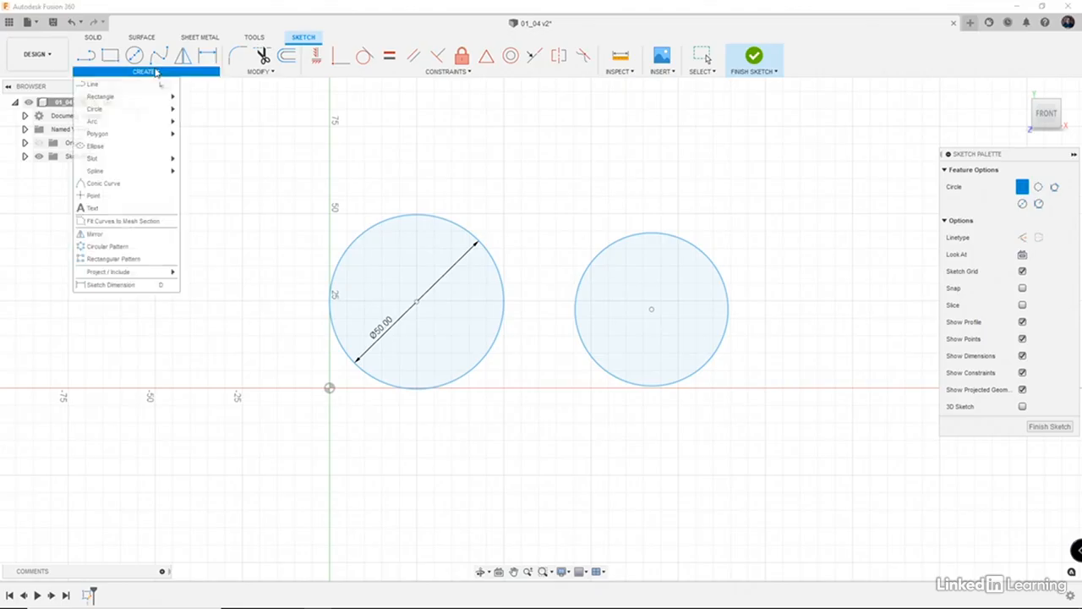
pyautogui.moveTo(155, 114)
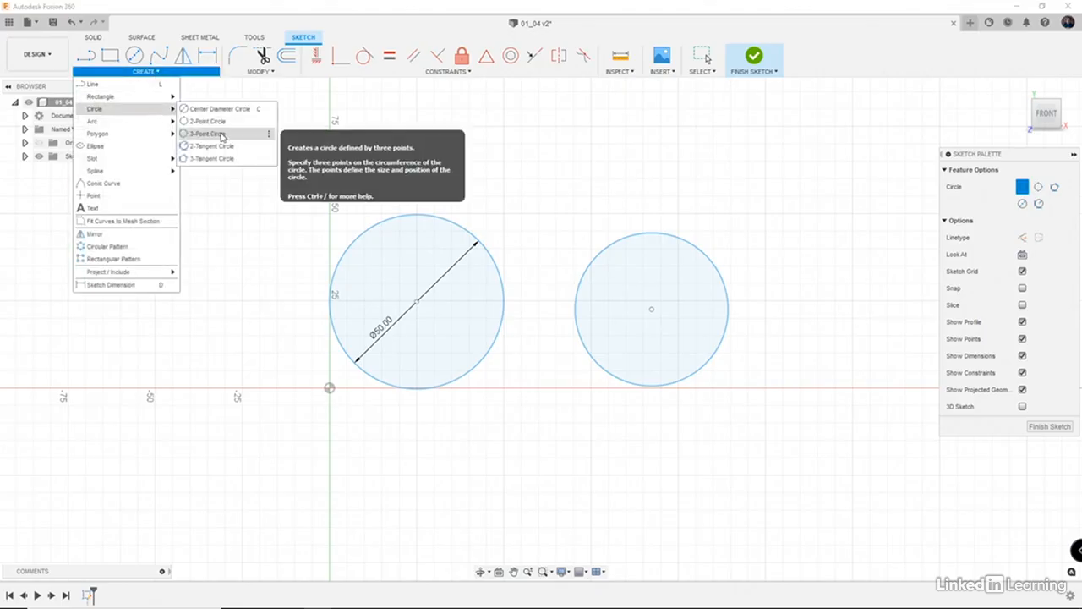
pyautogui.click(222, 137)
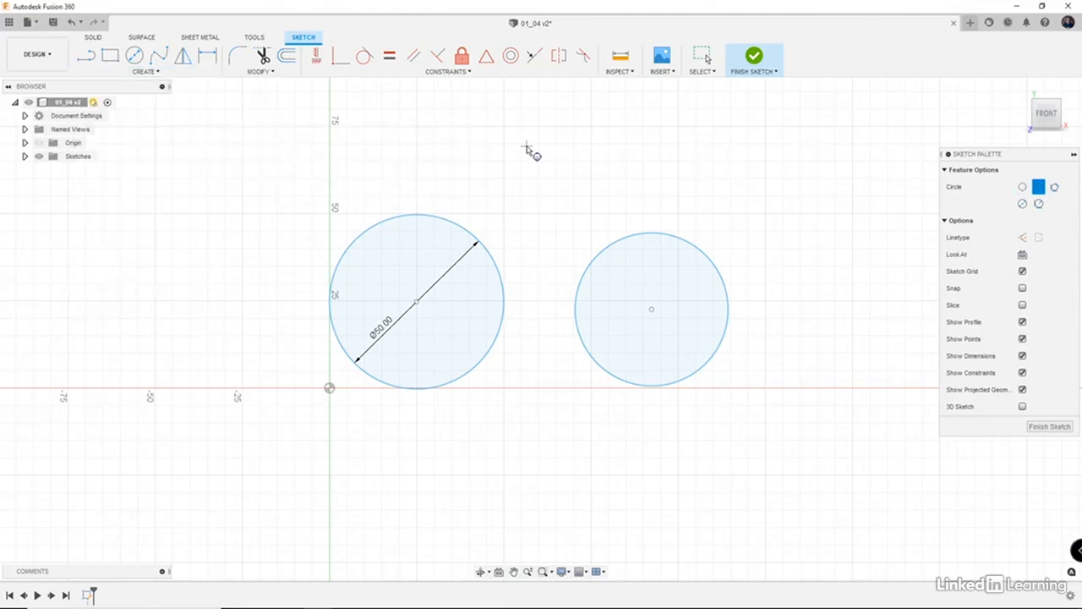
pyautogui.click(526, 119)
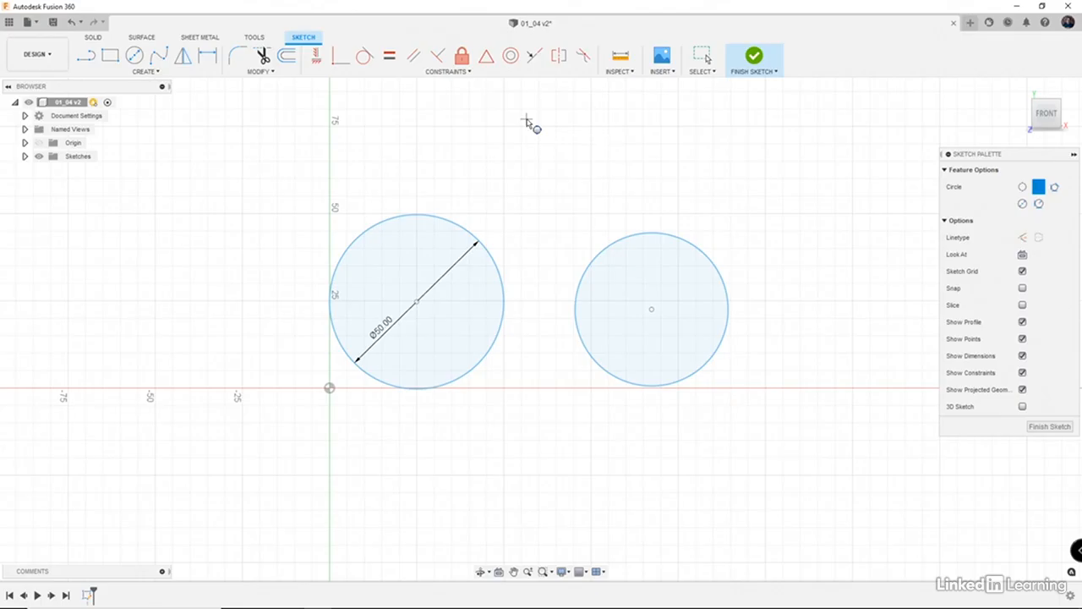
pyautogui.click(526, 207)
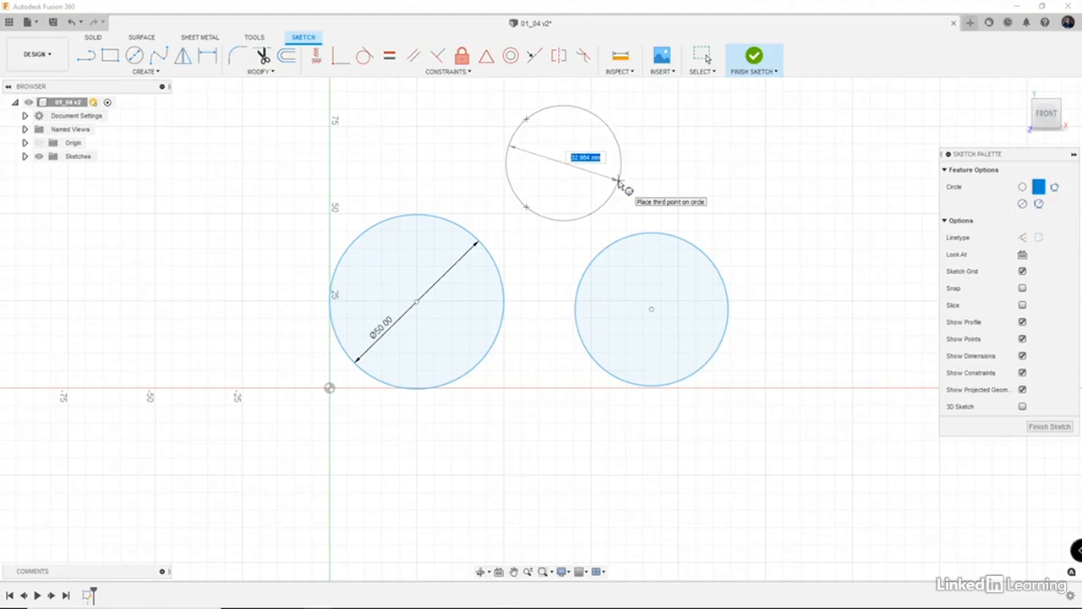
pyautogui.click(619, 184)
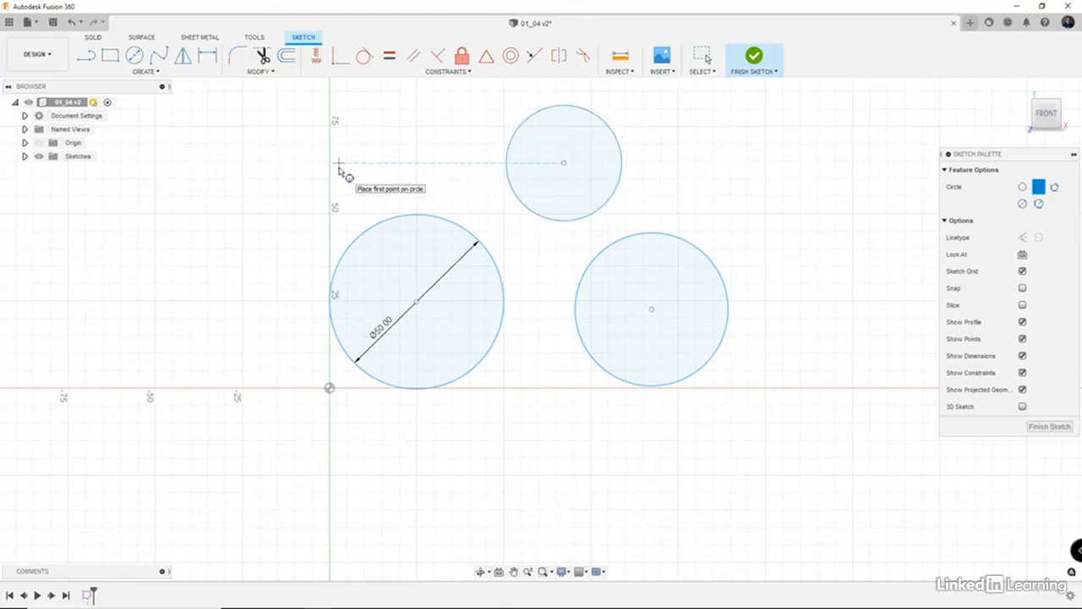
pyautogui.press('Escape')
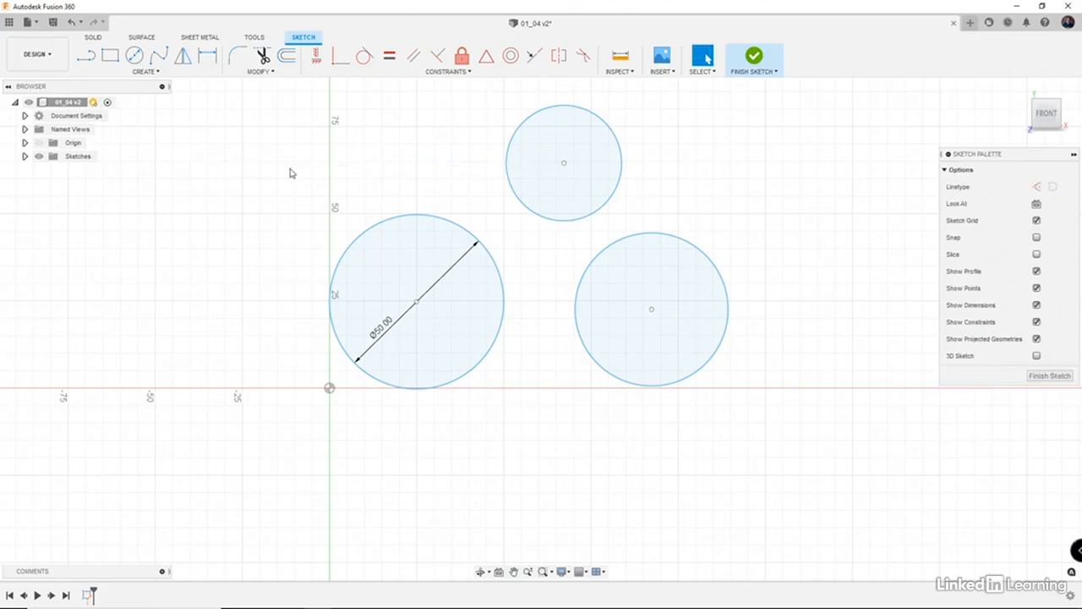
# - Sketch three separate slanted lines to the left of the circles: one long line and two shorter ones perpendicular to each other
pyautogui.press('l')
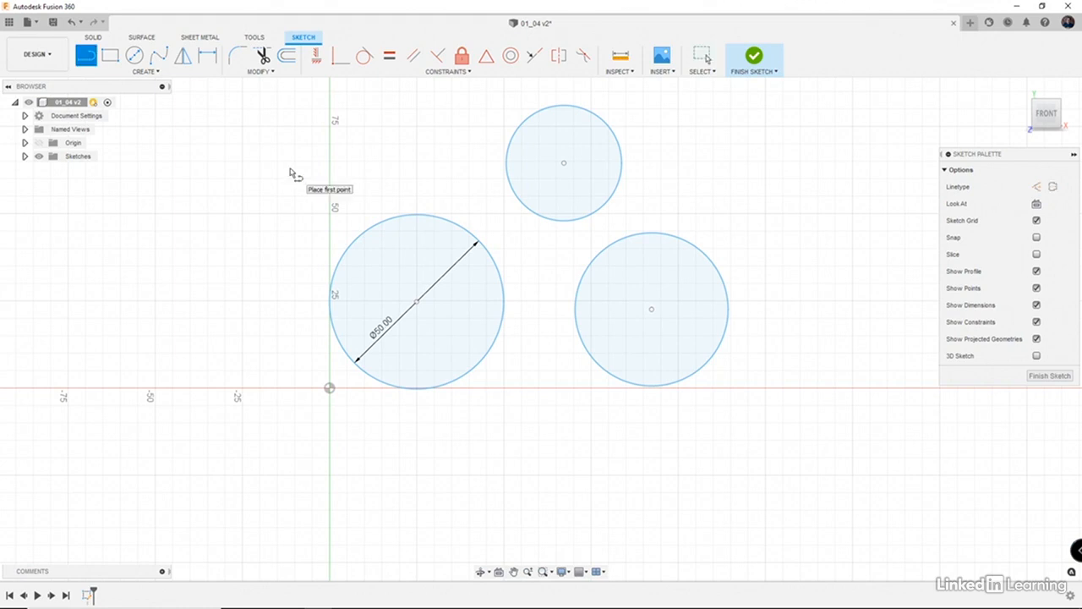
pyautogui.click(247, 116)
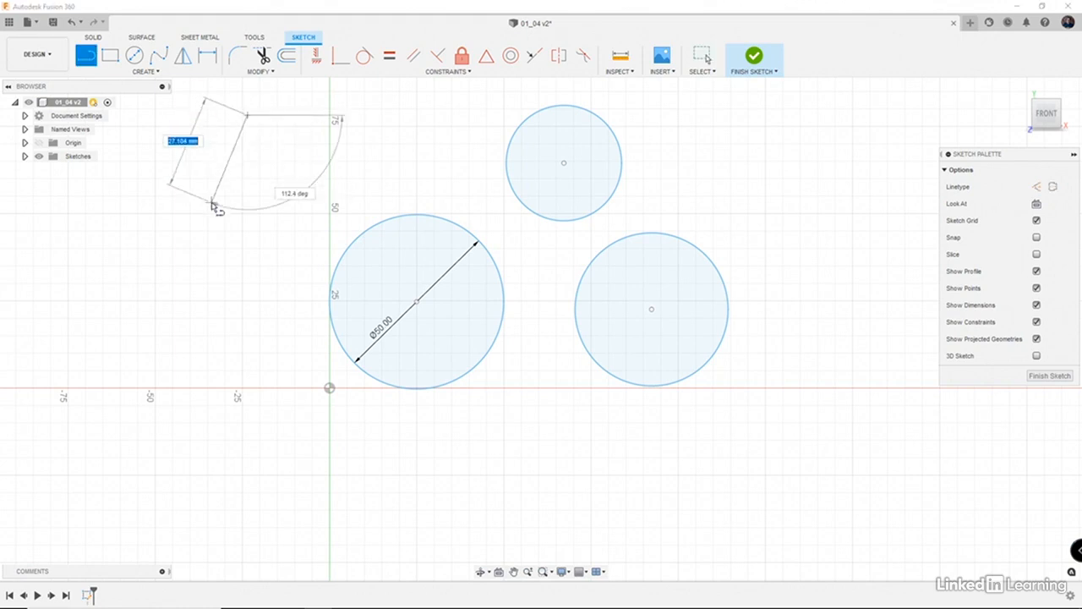
pyautogui.click(152, 250)
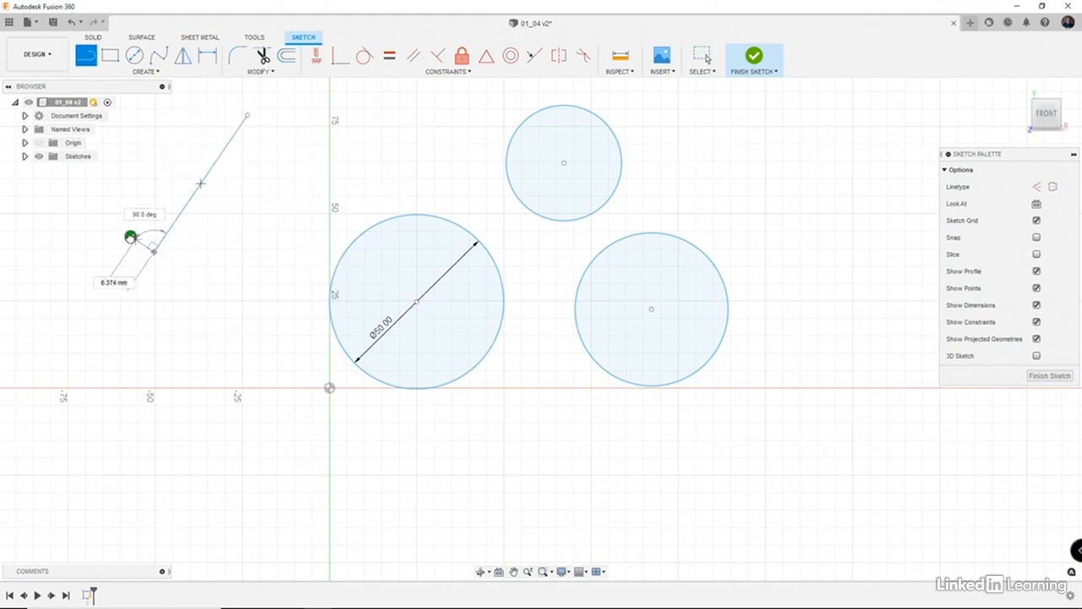
pyautogui.press('Escape')
pyautogui.click(200, 301)
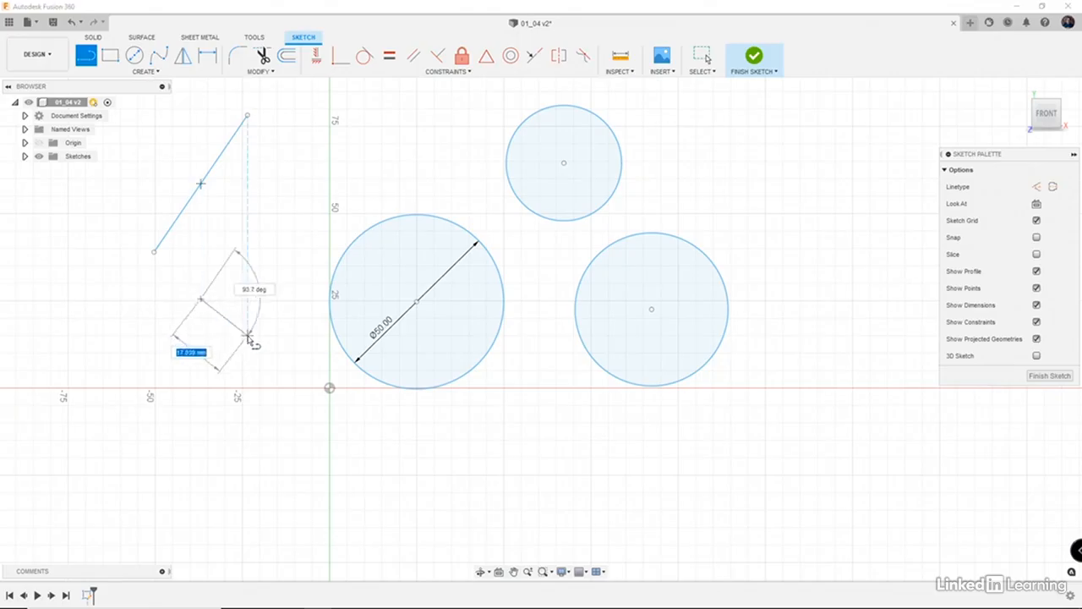
pyautogui.click(297, 282)
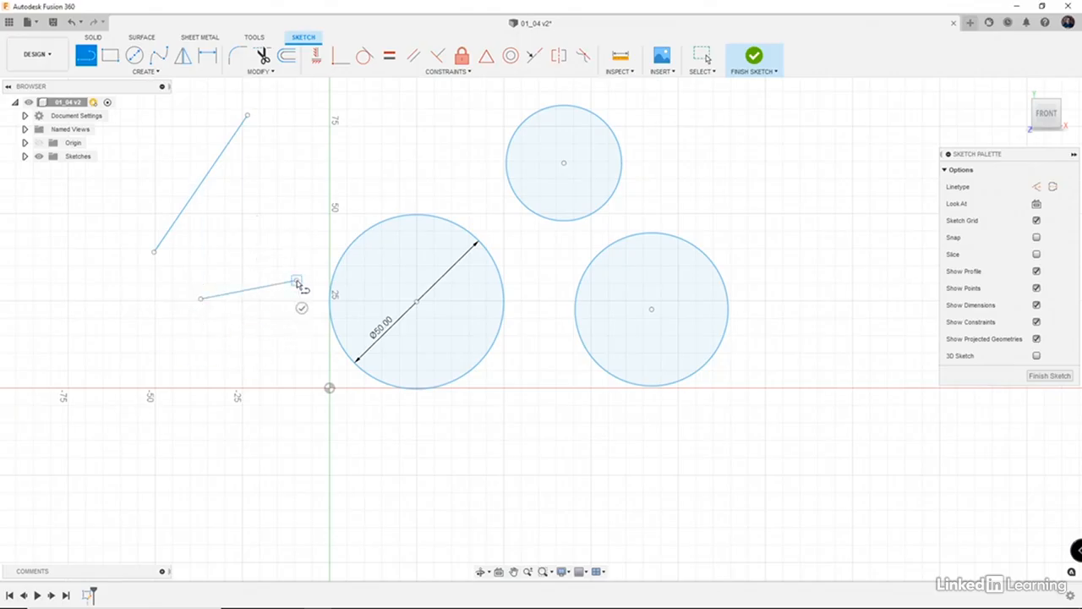
pyautogui.click(296, 127)
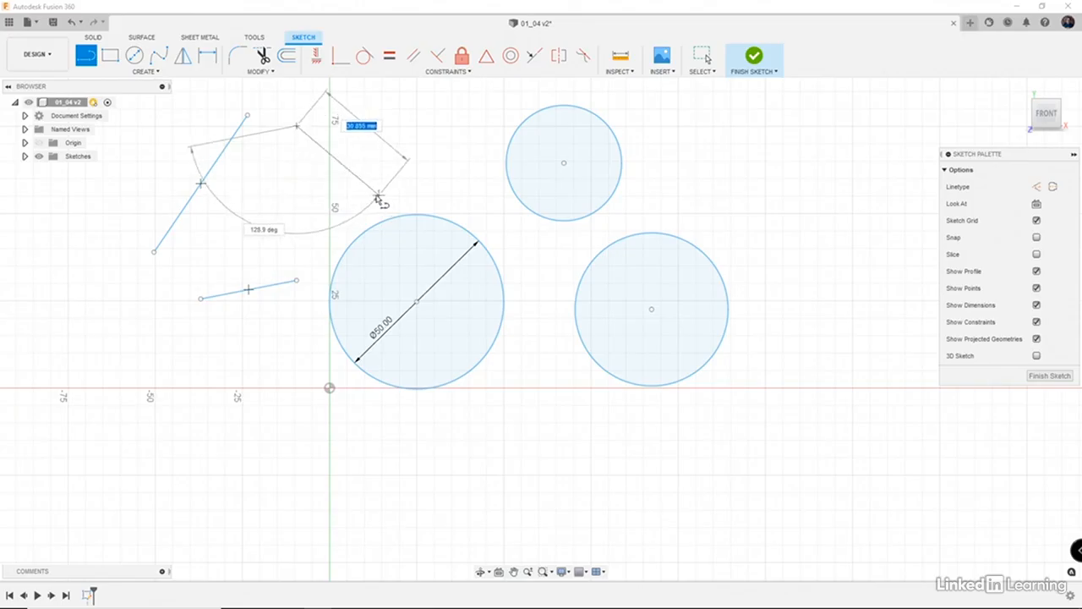
pyautogui.click(314, 224)
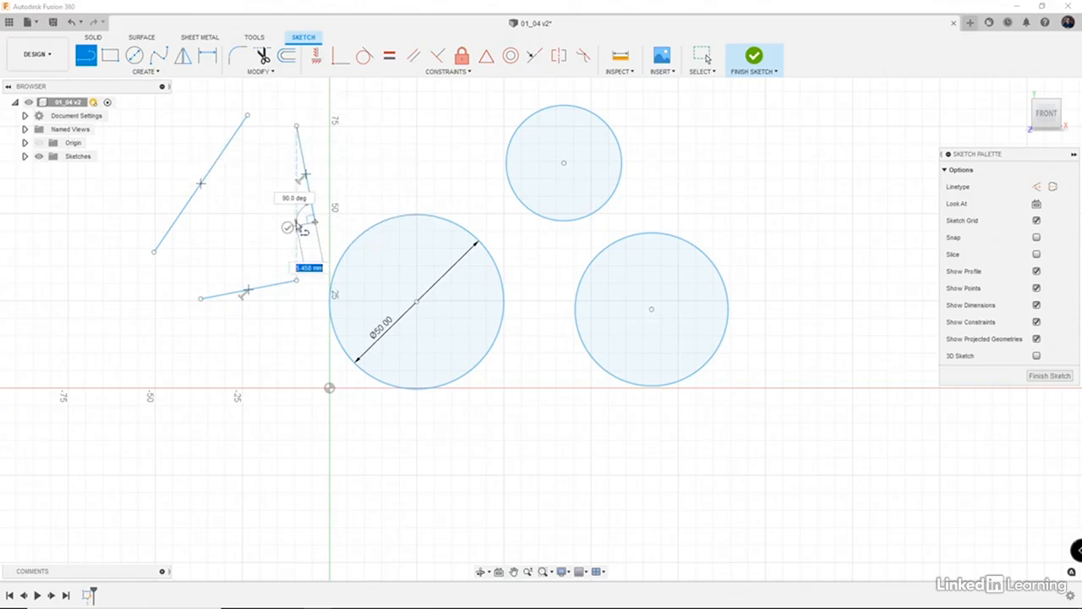
pyautogui.click(289, 228)
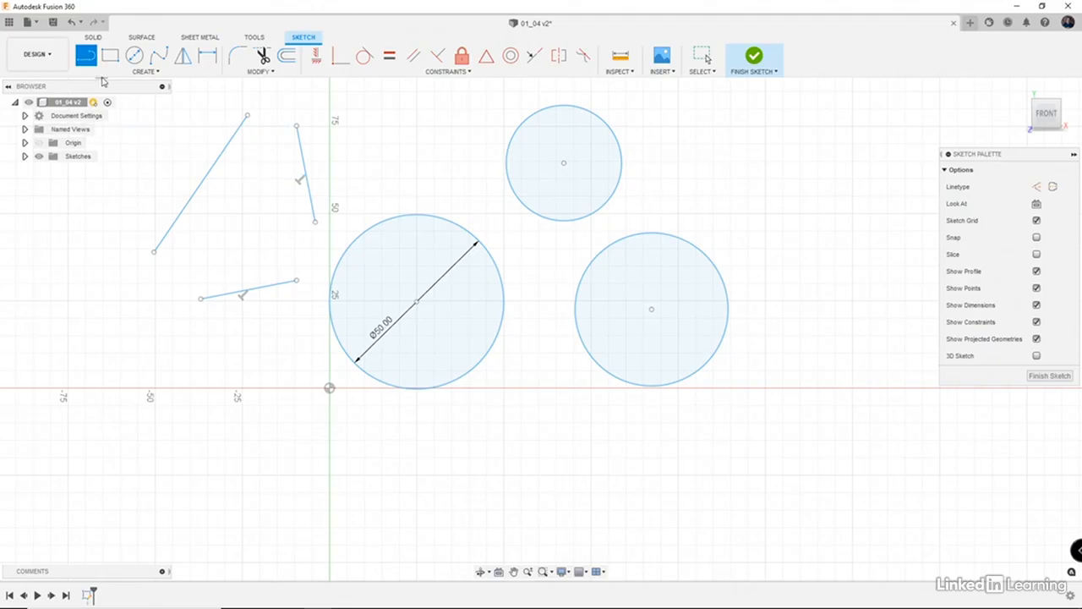
# - Draw a 2-Tangent Circle with a radius of about 12 mm, tangent to the long slanted line and the lower short line
pyautogui.click(142, 71)
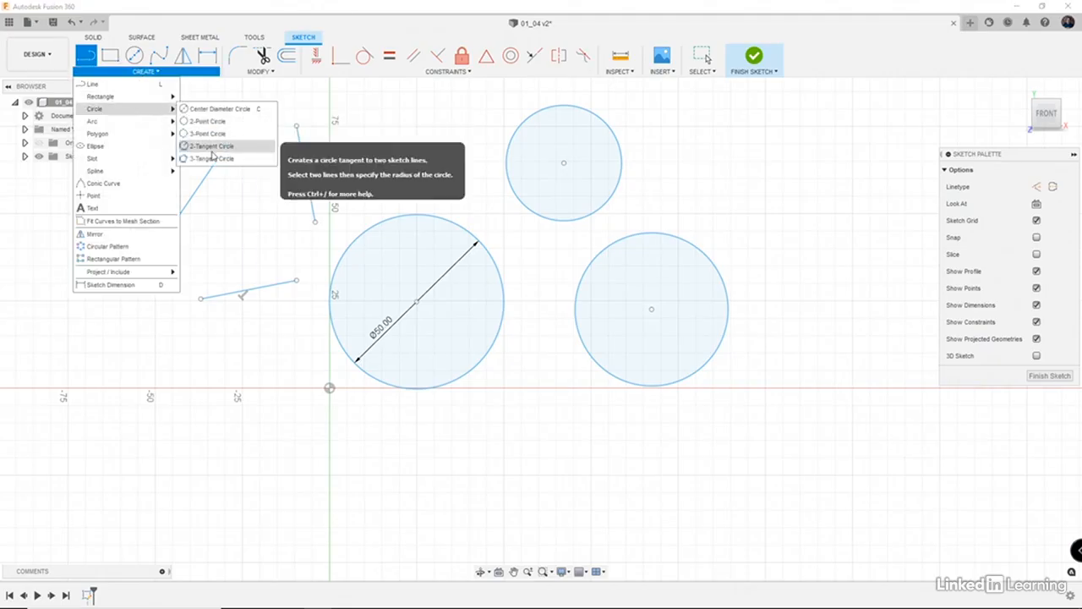
pyautogui.click(210, 145)
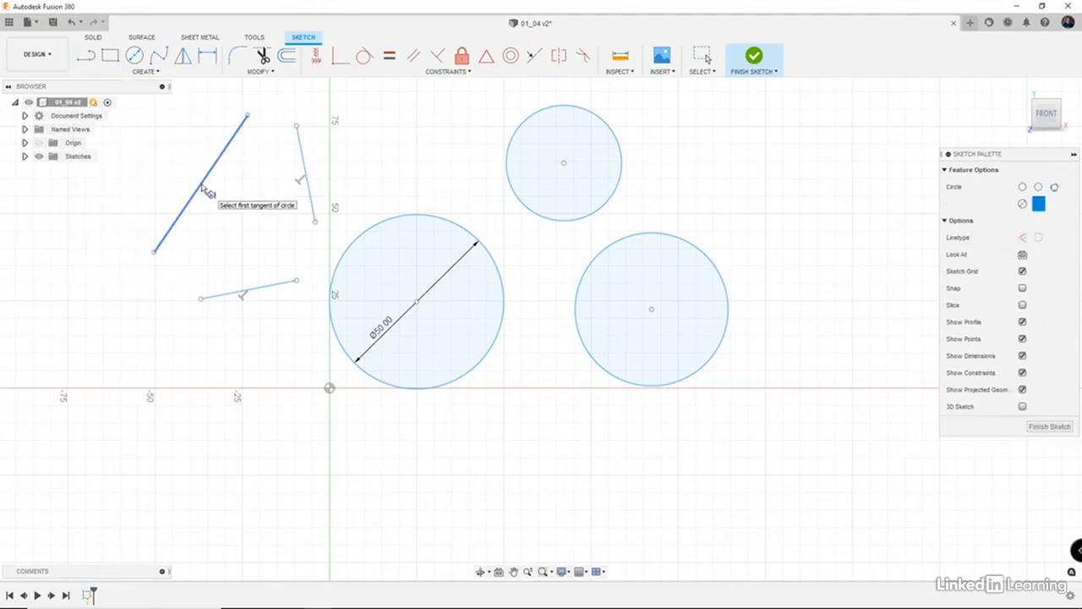
pyautogui.click(202, 187)
pyautogui.click(229, 295)
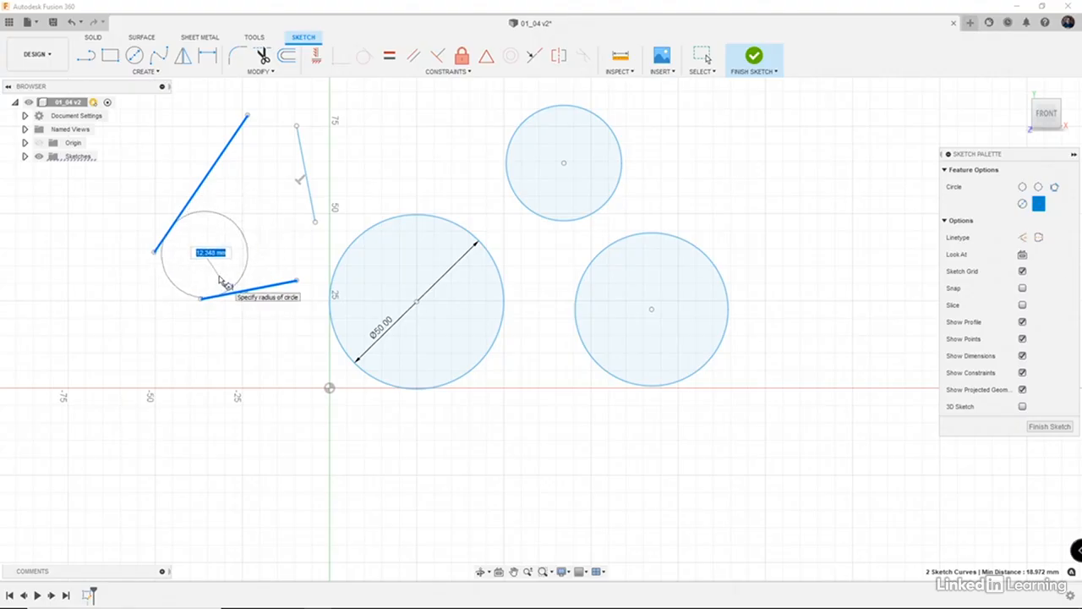
pyautogui.click(221, 281)
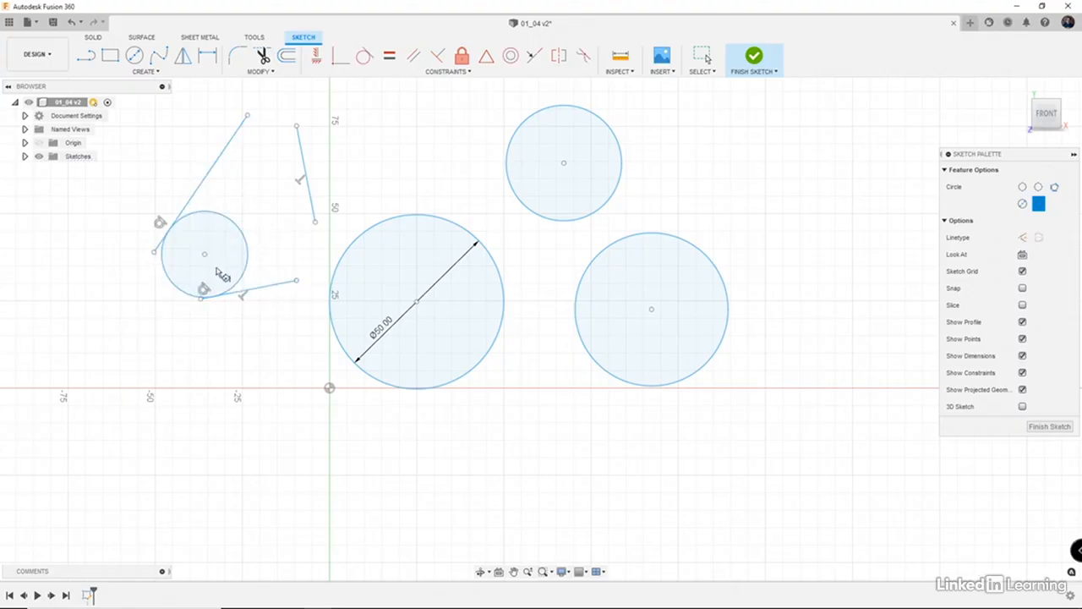
# - Draw a 3-Tangent Circle that touches the long slanted line, the lower short line and the upper short line
pyautogui.click(160, 72)
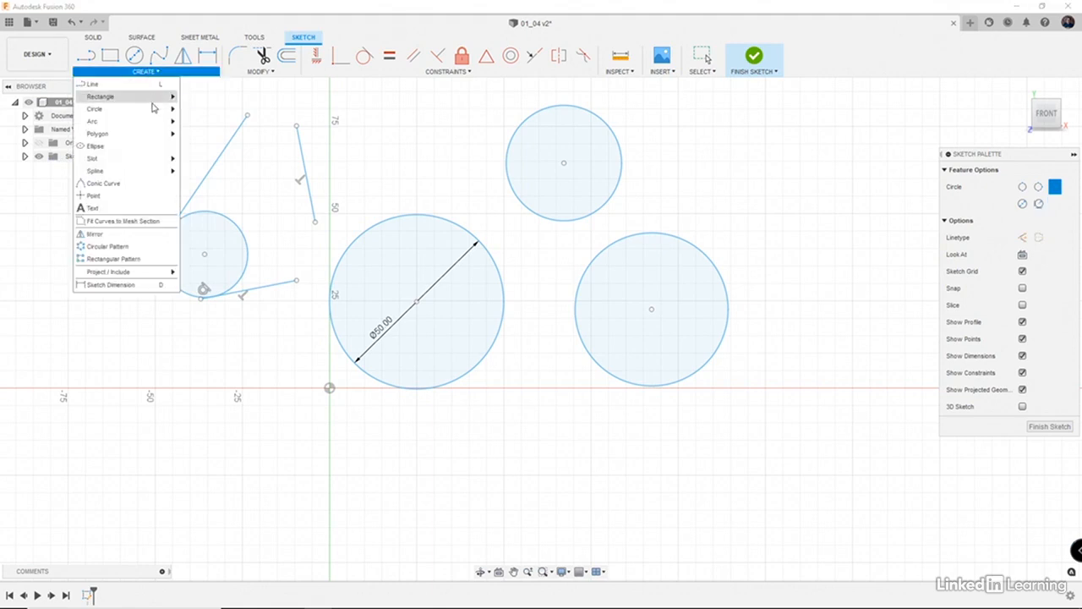
pyautogui.moveTo(153, 113)
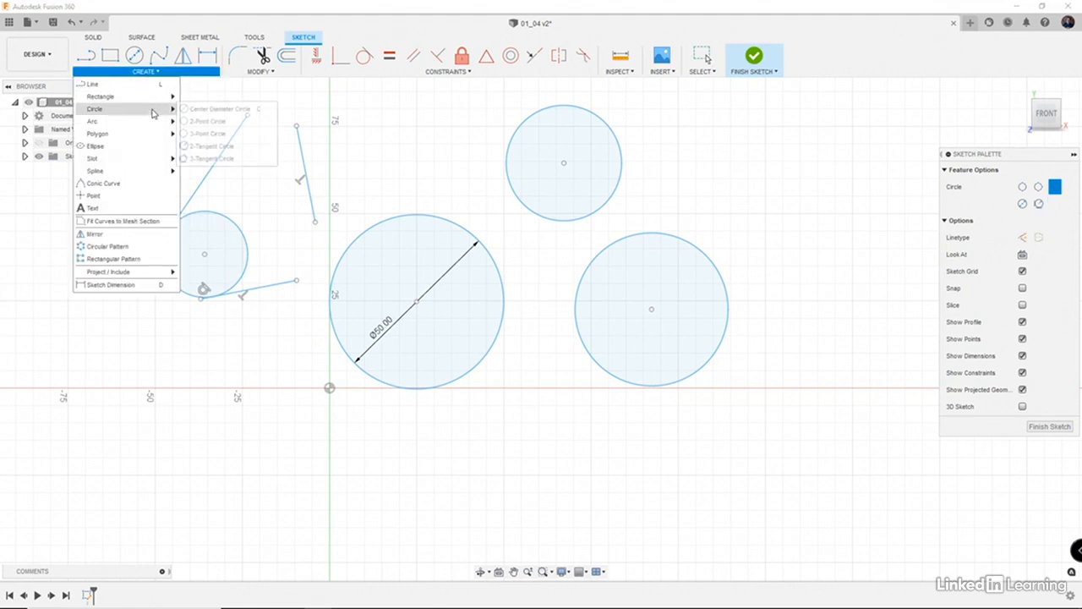
pyautogui.click(233, 159)
pyautogui.click(219, 162)
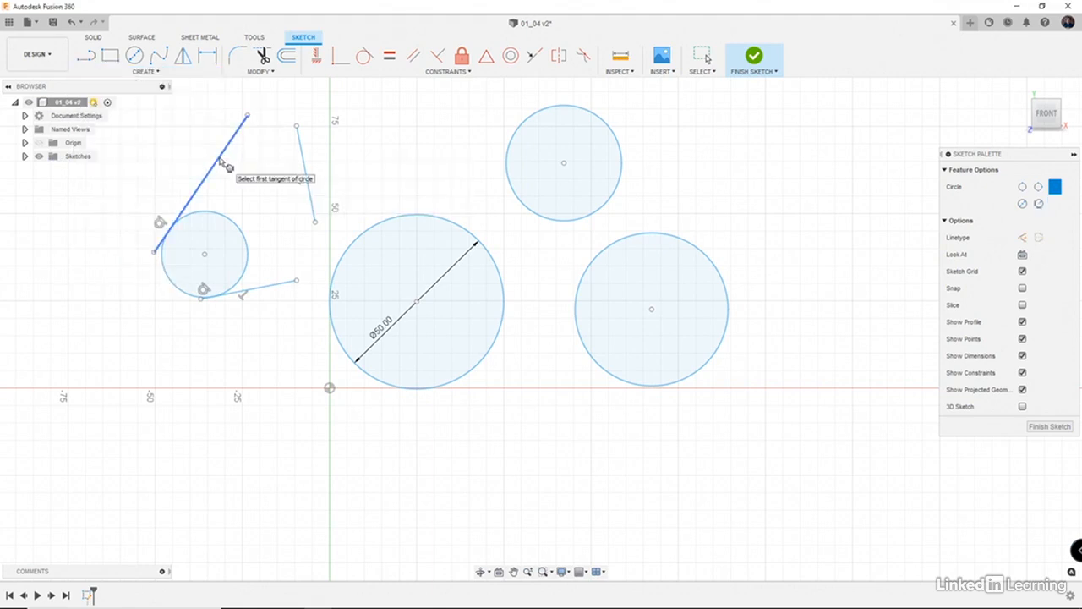
pyautogui.click(271, 287)
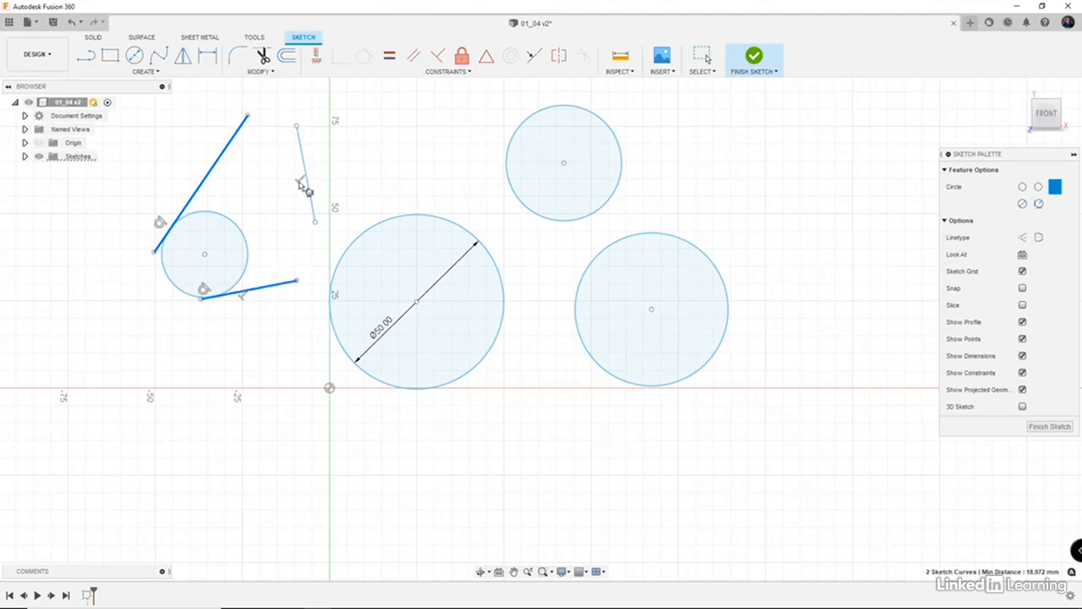
pyautogui.click(311, 183)
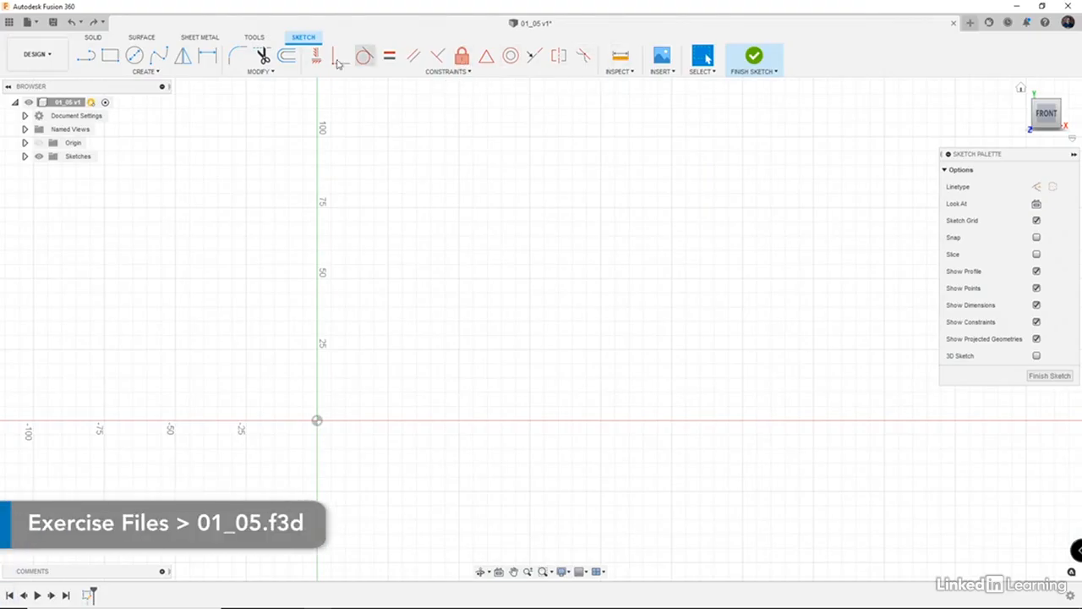
# - In the 01_05 sketch, draw a shallow upward-bulging 3-Point Arc about 74 mm wide, starting about 25 mm right of and 75 mm above the origin
pyautogui.click(170, 73)
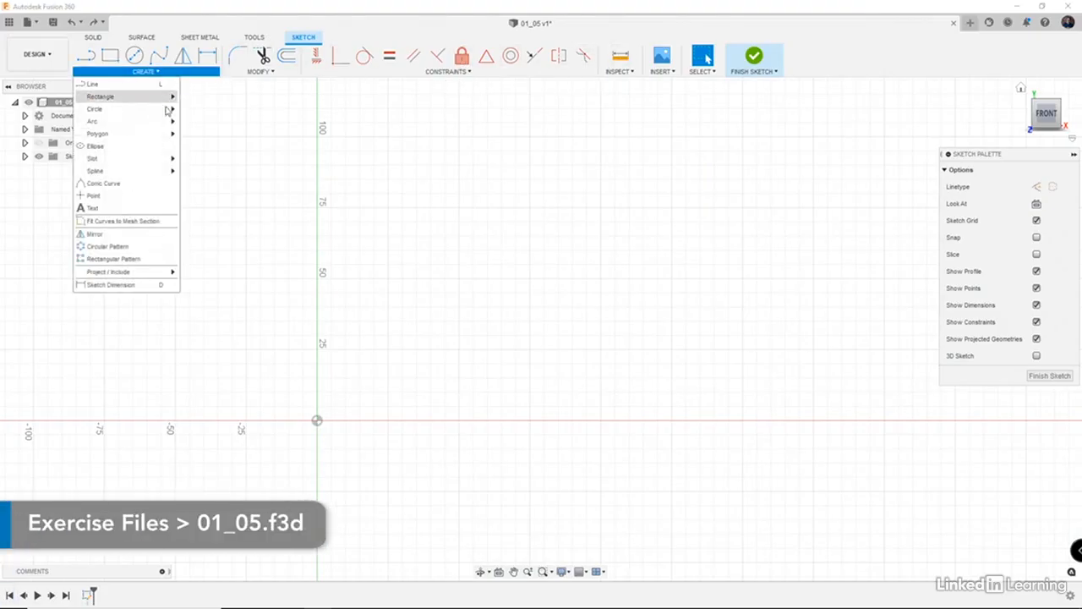
pyautogui.moveTo(164, 124)
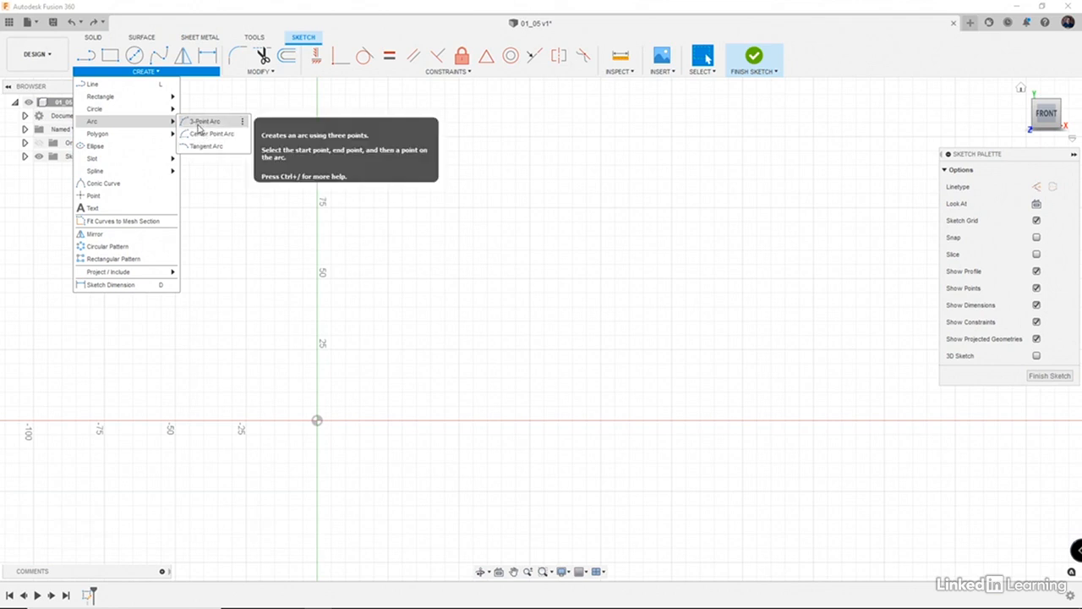
pyautogui.click(200, 124)
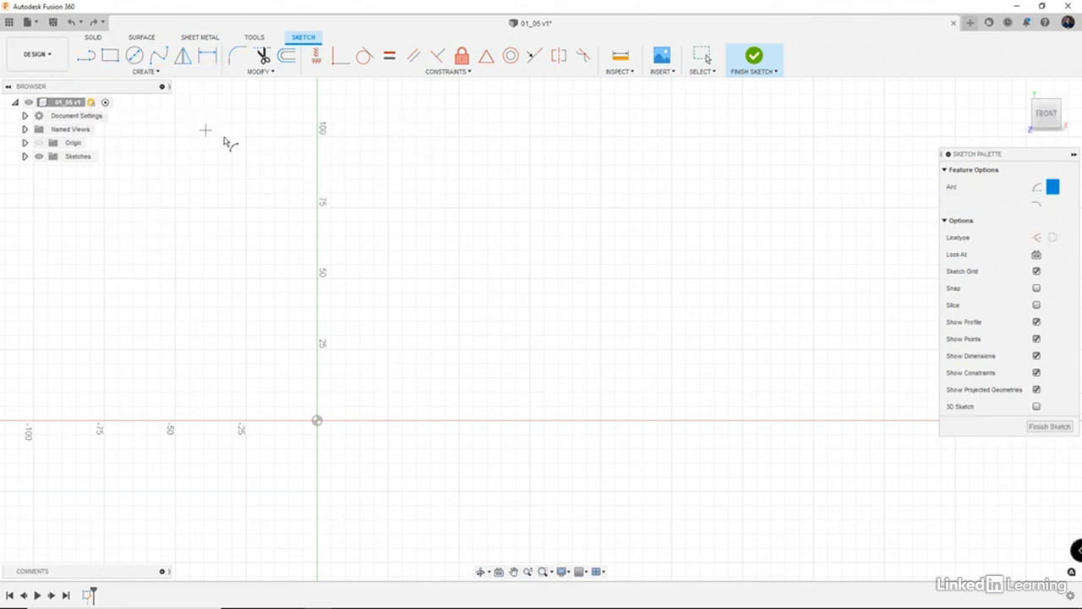
pyautogui.click(388, 208)
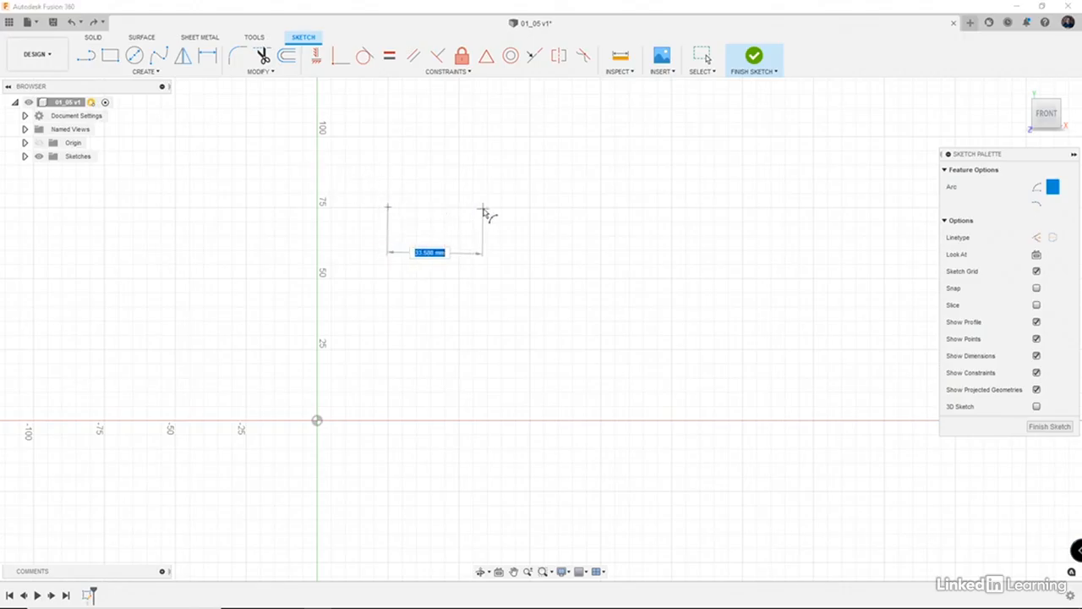
pyautogui.click(598, 208)
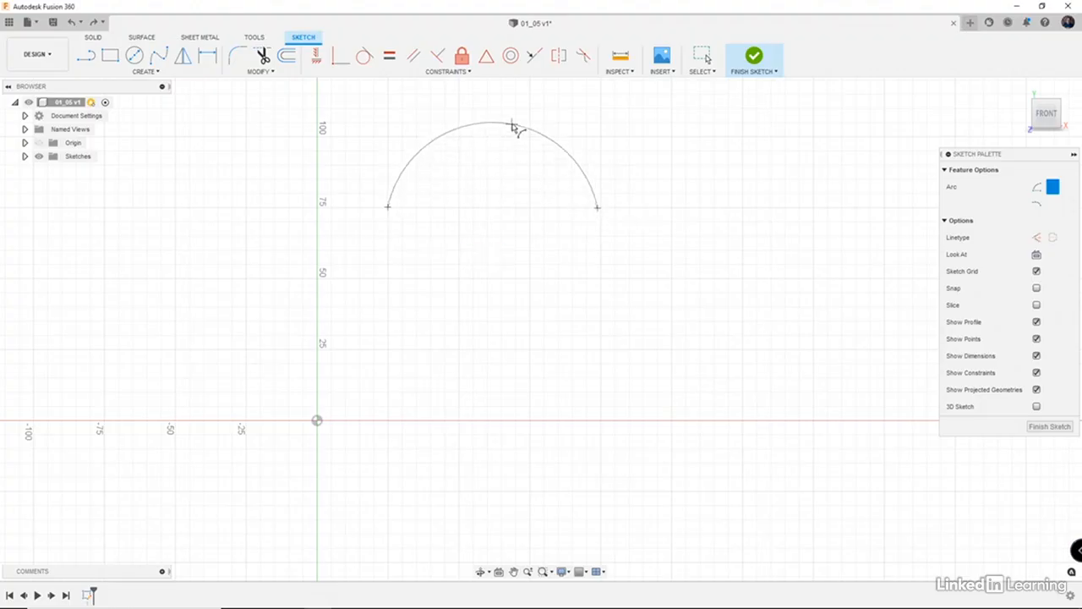
pyautogui.click(514, 168)
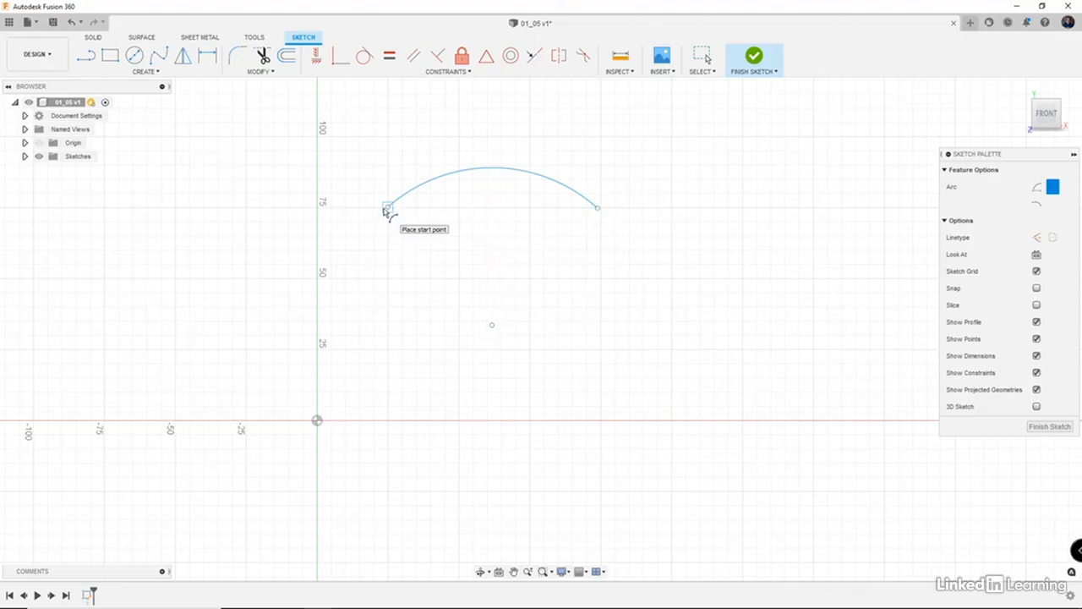
# - Draw a 40-degree Center Point Arc centred just above and right of the origin, sweeping upward from just below the horizontal axis
pyautogui.click(164, 74)
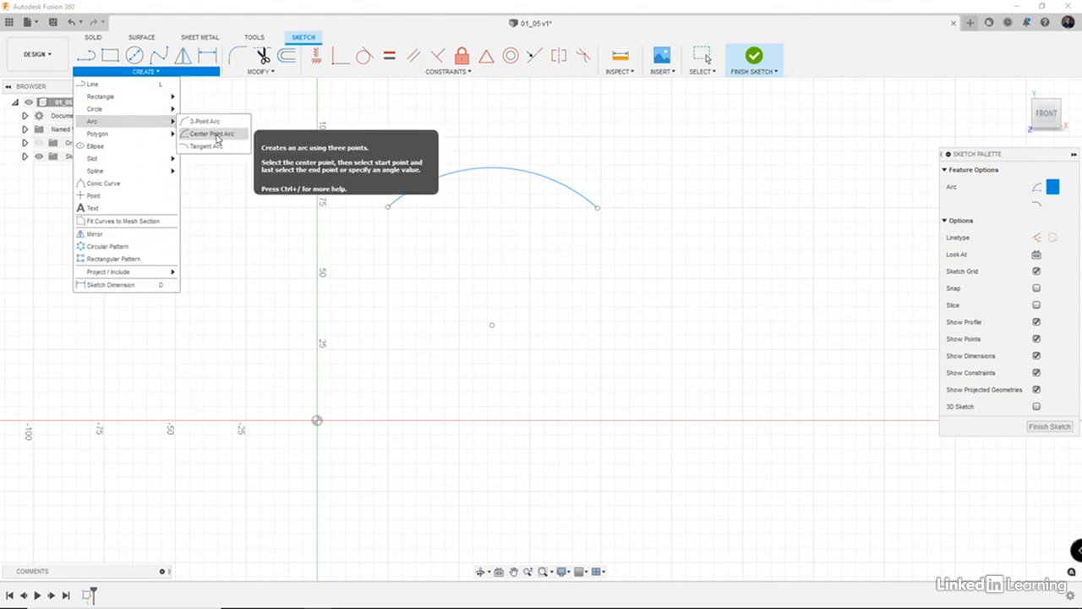
pyautogui.click(216, 135)
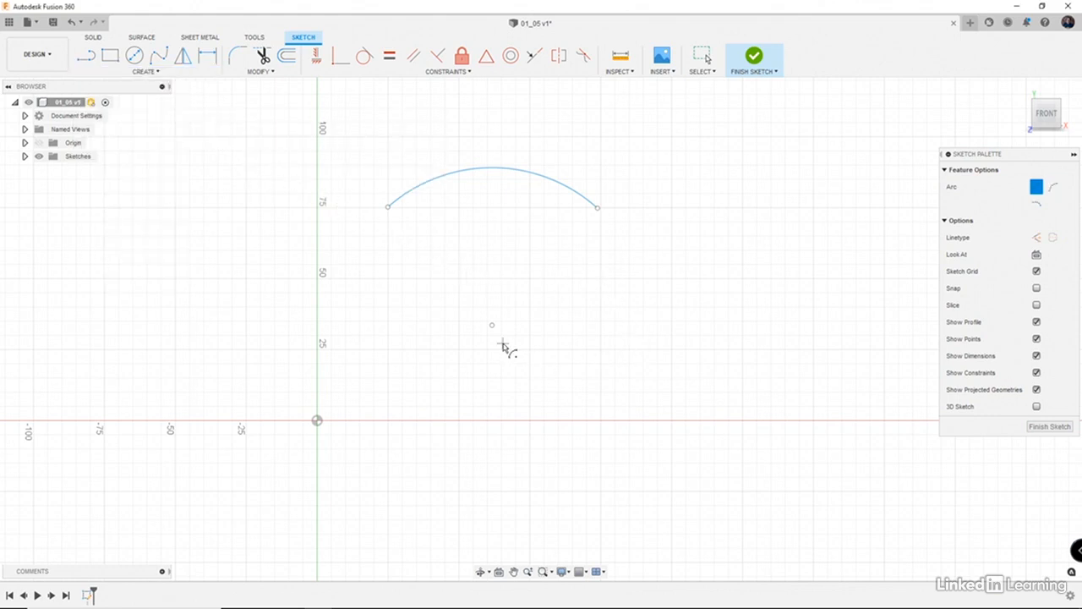
pyautogui.click(336, 403)
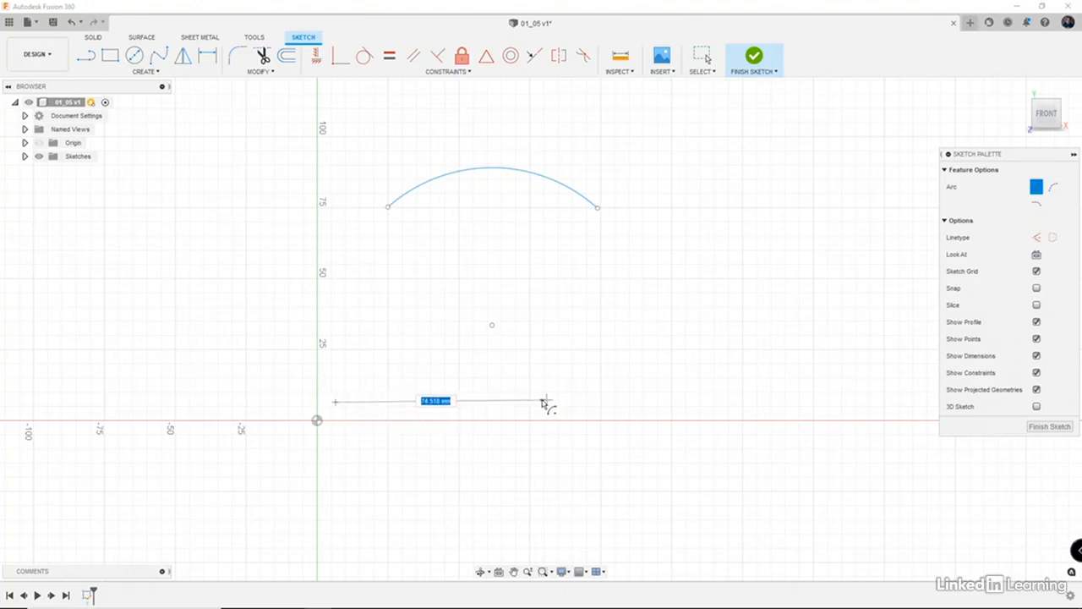
pyautogui.click(459, 443)
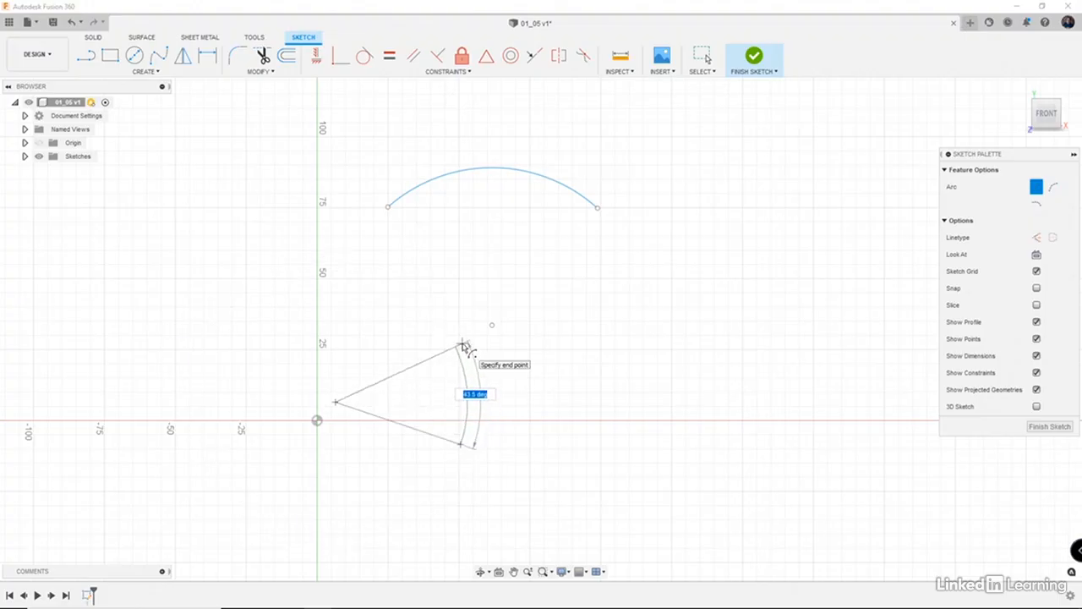
pyautogui.write('40')
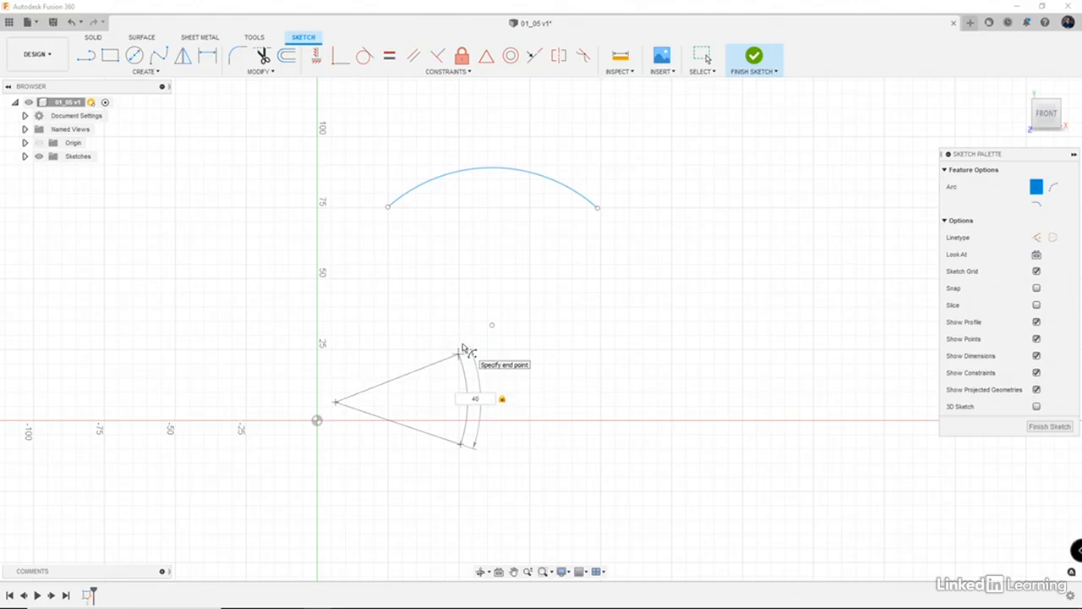
pyautogui.press('Return')
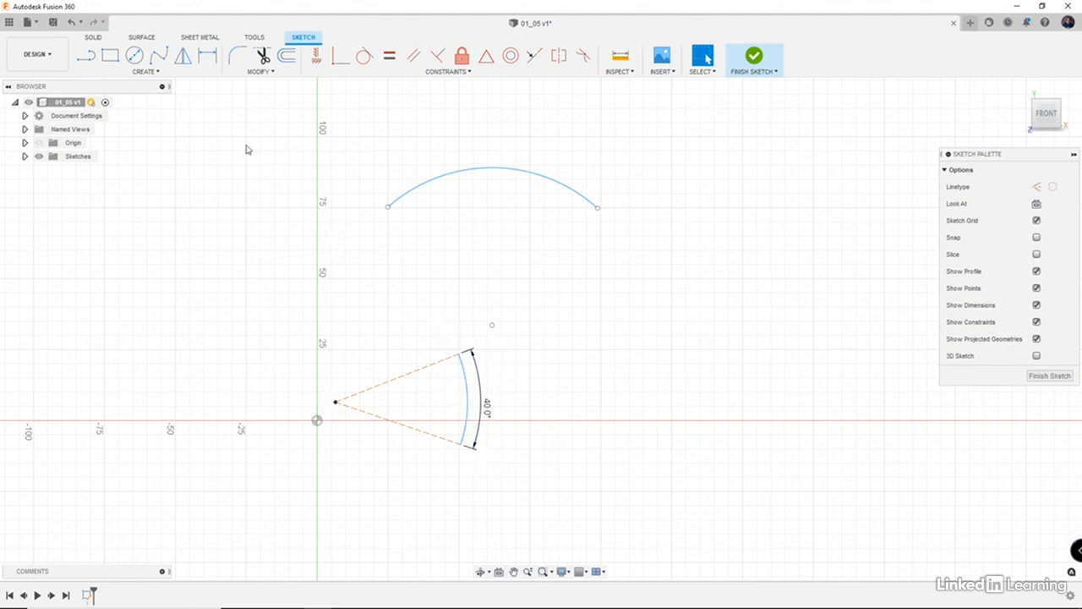
# - Chain three Tangent Arcs from the right end of the upper arc, alternating in direction, with their endpoints level at about 75 mm height
pyautogui.click(145, 71)
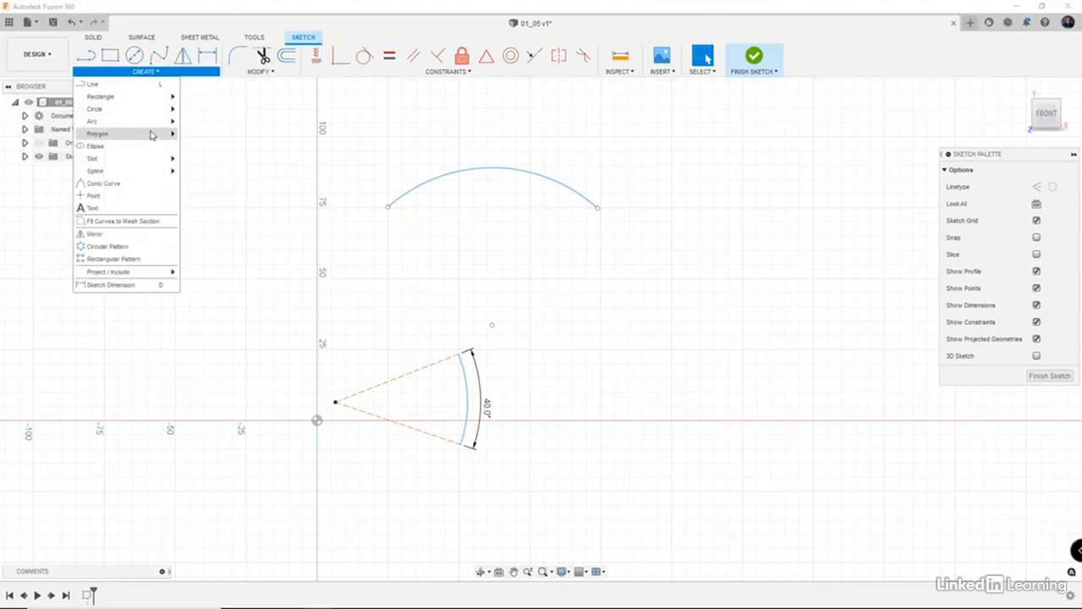
pyautogui.moveTo(161, 122)
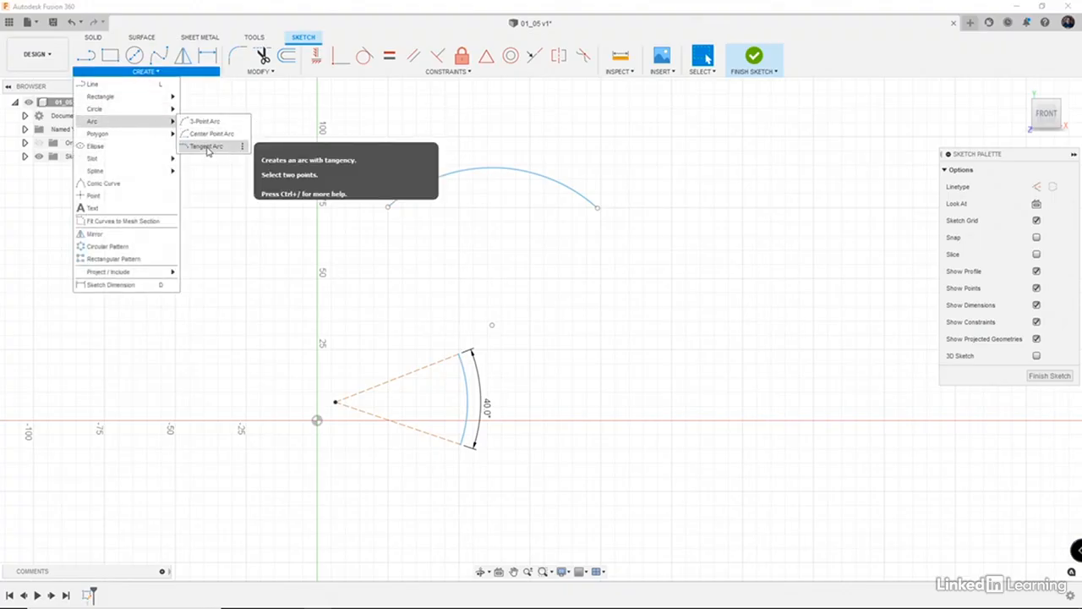
pyautogui.click(206, 147)
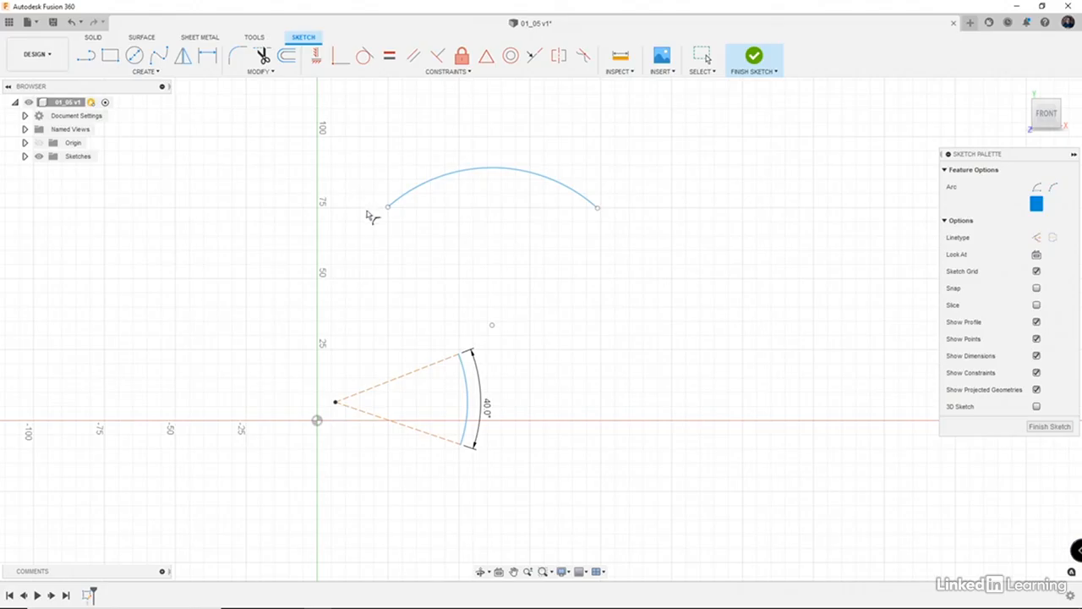
pyautogui.click(598, 209)
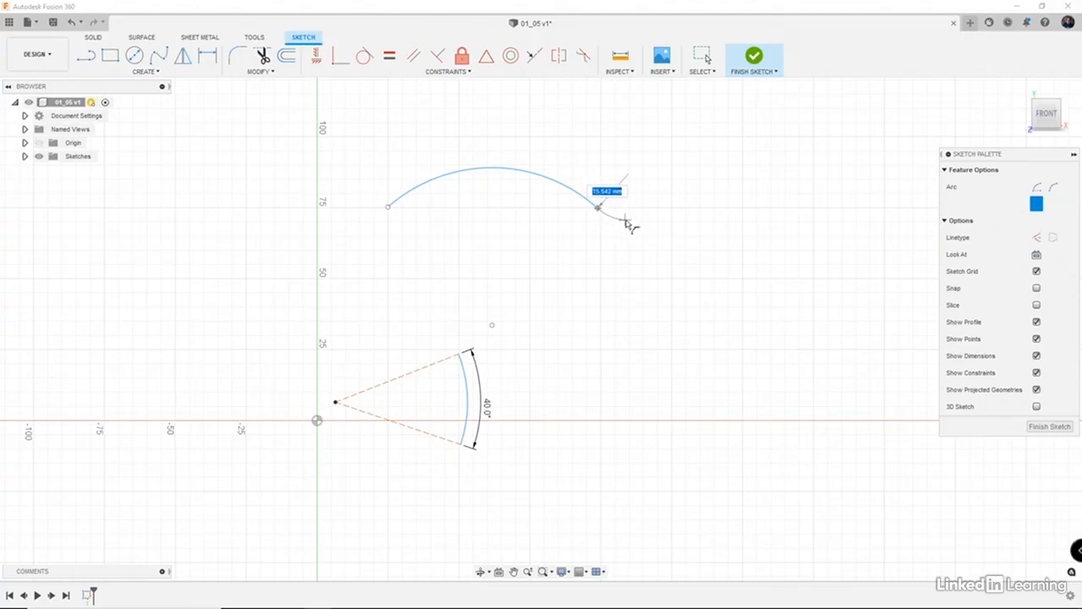
pyautogui.click(684, 209)
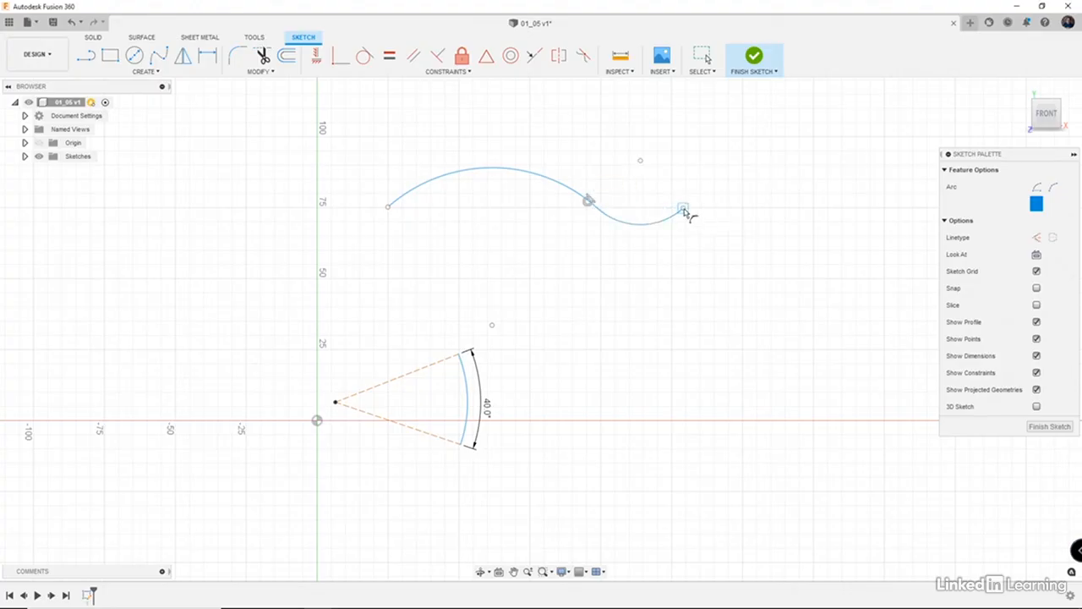
pyautogui.click(732, 208)
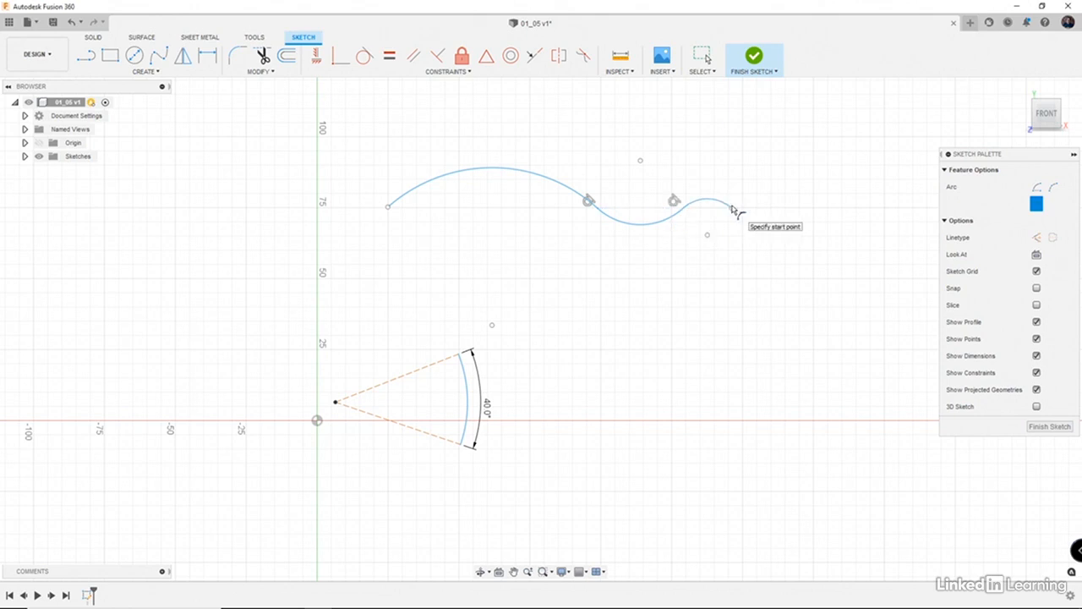
pyautogui.click(732, 209)
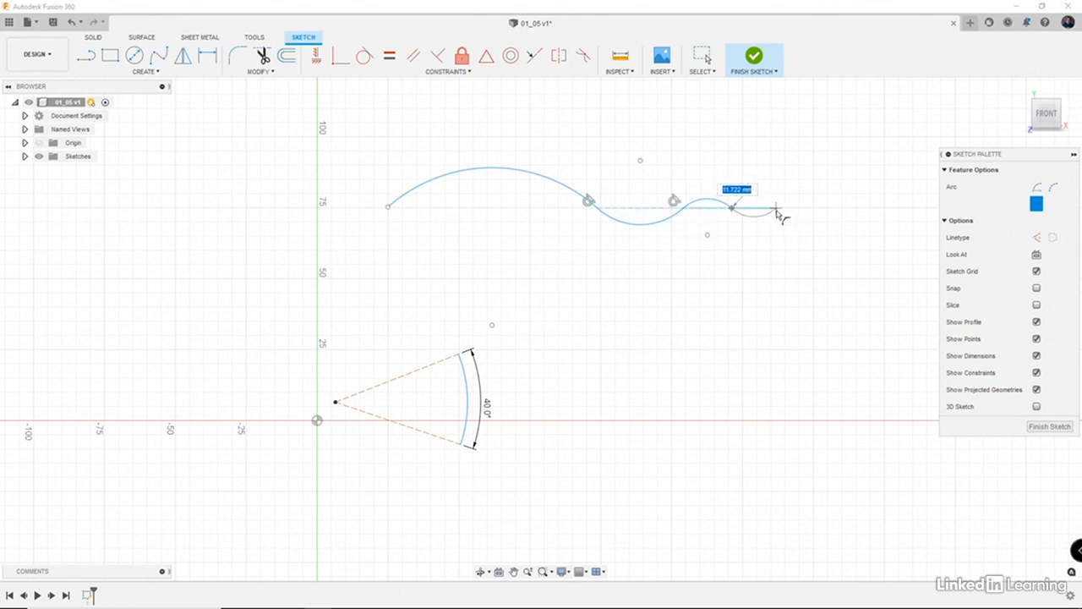
pyautogui.click(836, 208)
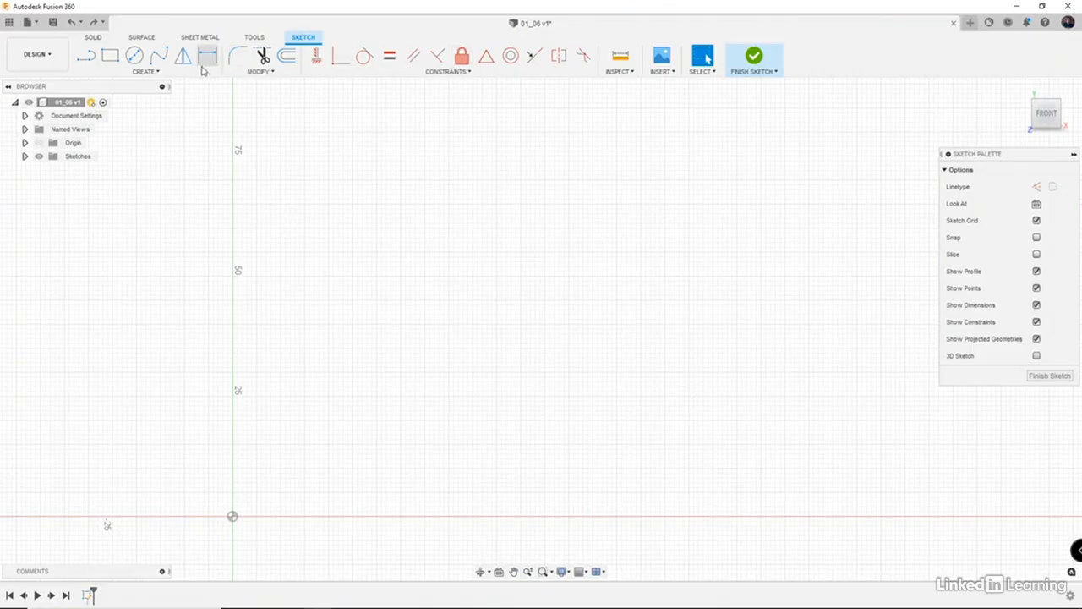
# - In the 01_06 sketch, place a Circumscribed Polygon about 15 mm right of and 60 mm above the origin, with a 5 mm centre-to-edge distance
pyautogui.click(150, 73)
pyautogui.moveTo(154, 135)
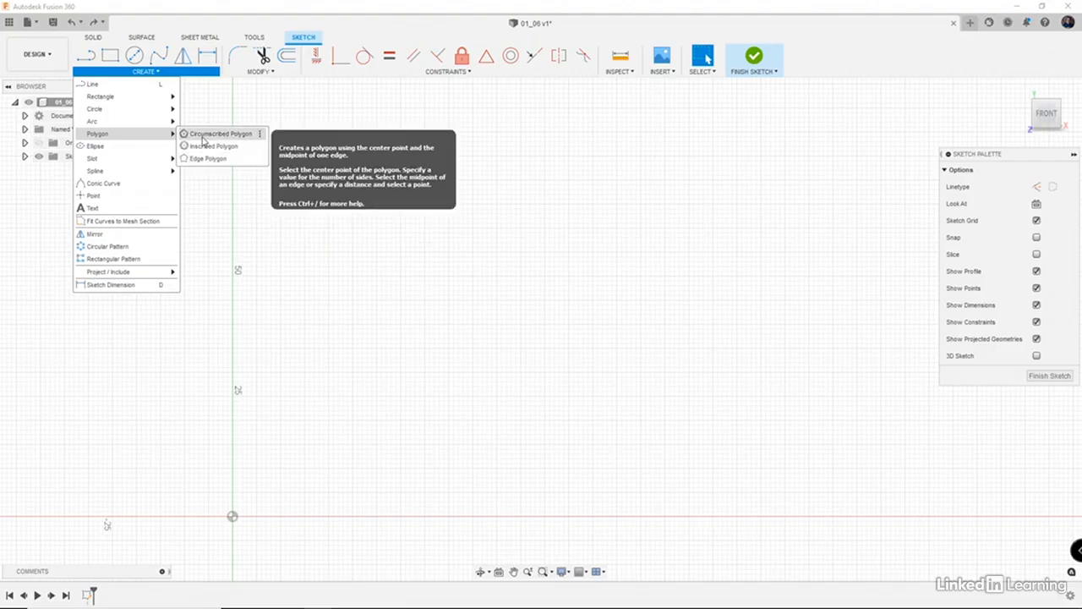
pyautogui.click(204, 137)
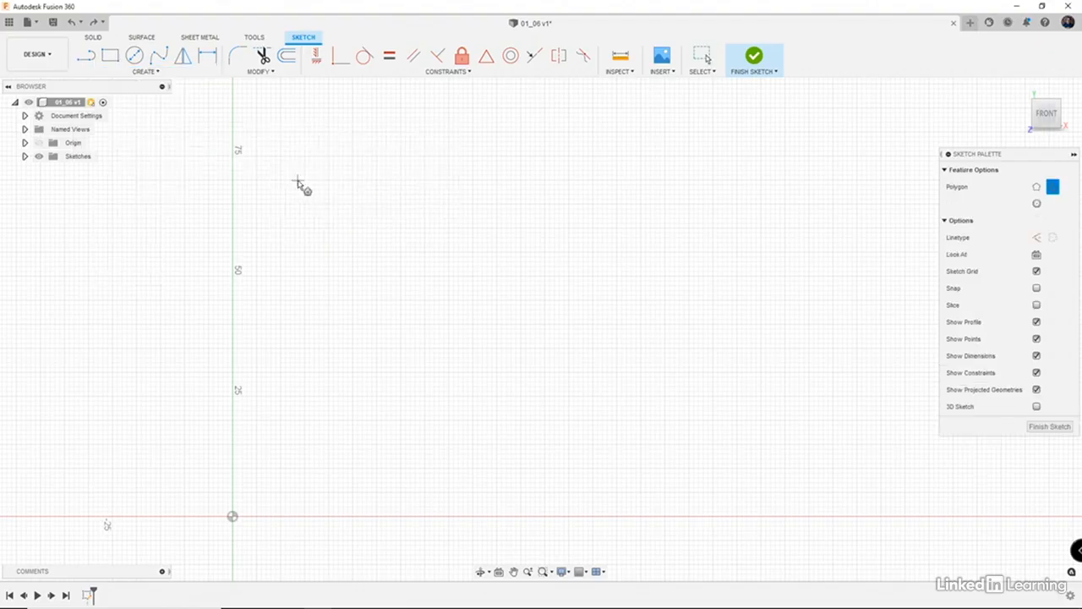
pyautogui.click(307, 230)
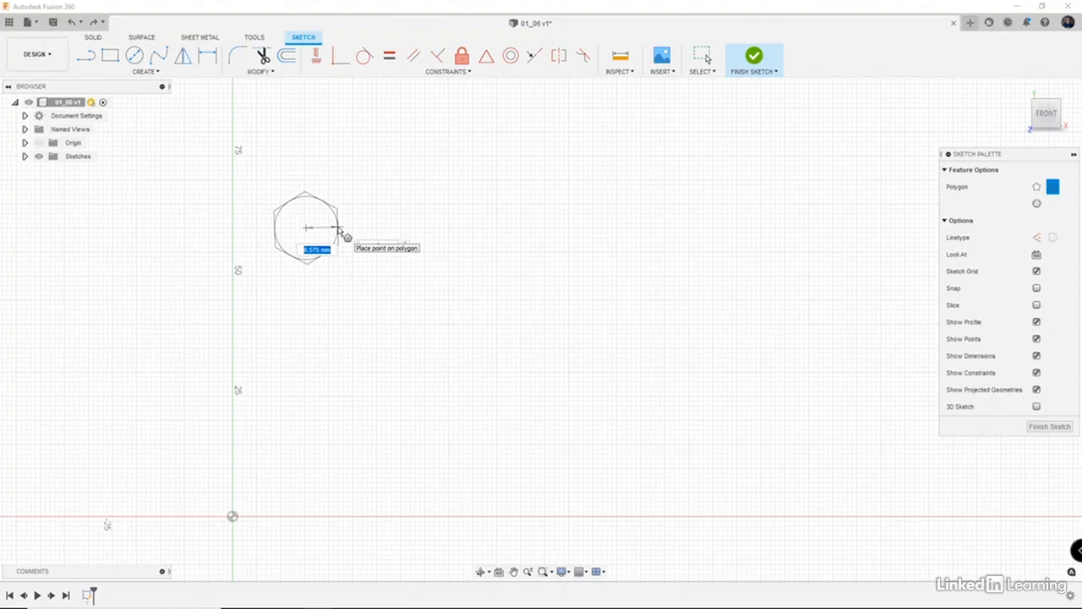
pyautogui.write('5')
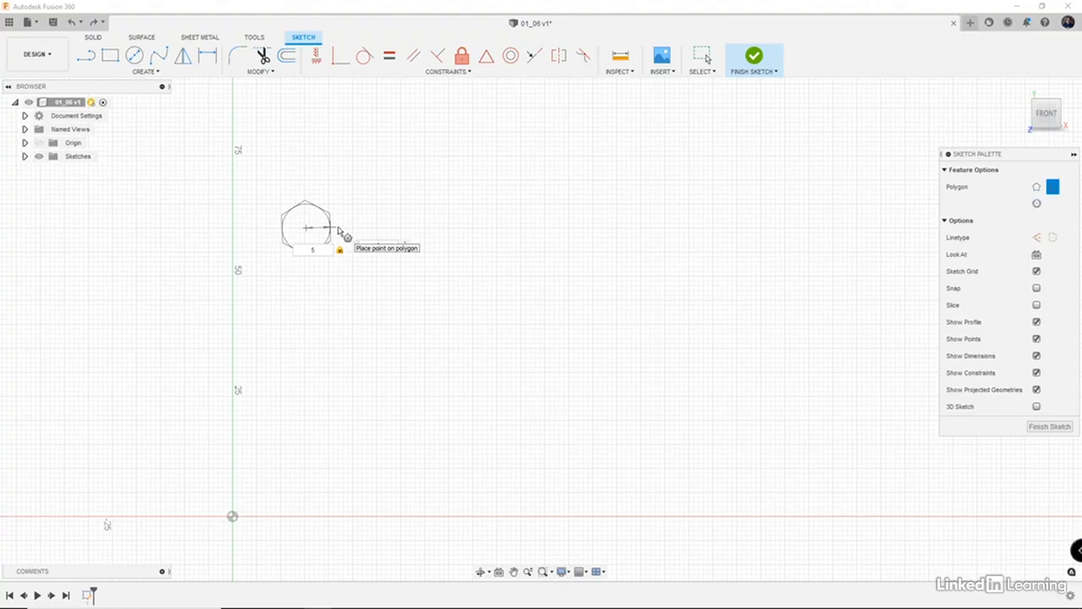
# - Try 4 and 10 sides for the polygon, and finish it with 3 sides
pyautogui.press('Tab')
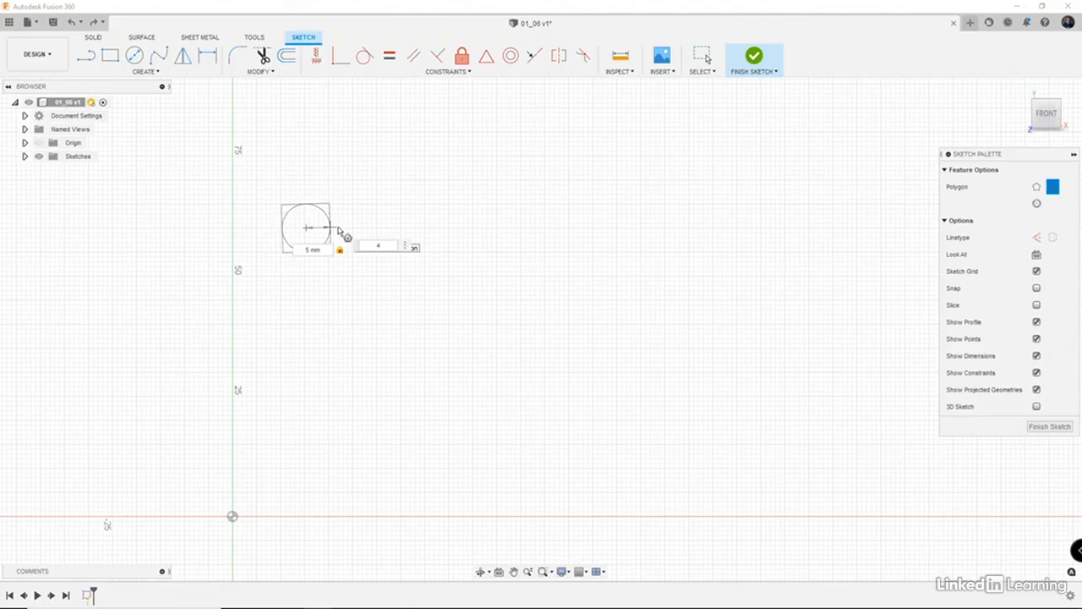
pyautogui.press('BackSpace')
pyautogui.write('3')
pyautogui.press('BackSpace')
pyautogui.write('10')
pyautogui.press('BackSpace')
pyautogui.press('BackSpace')
pyautogui.write('3')
pyautogui.press('Return')
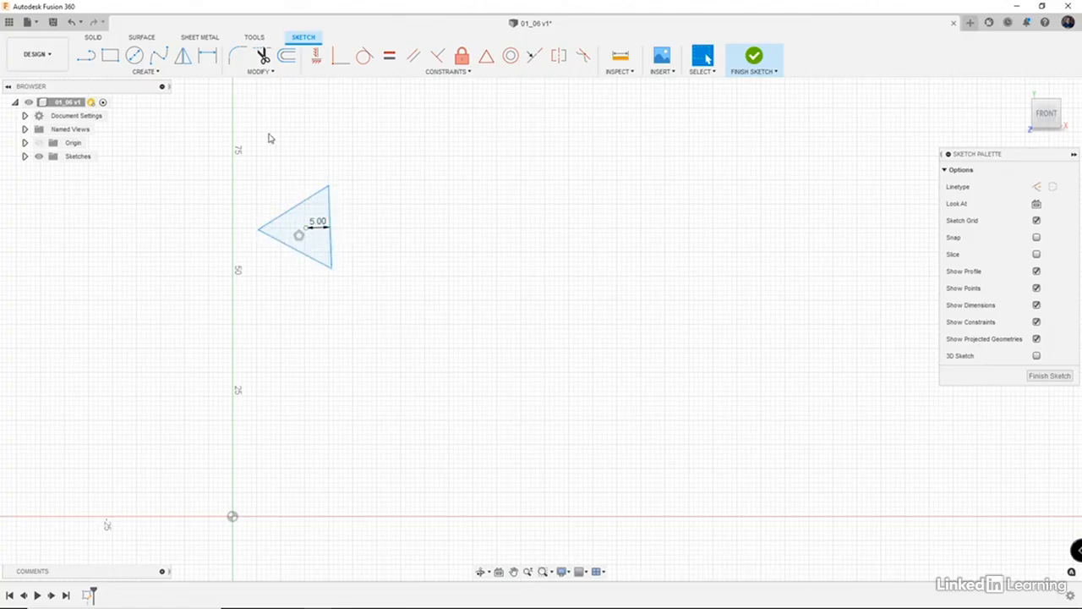
# - Draw a 3-sided Inscribed Polygon to the right of the first triangle and level with its centre, with a 5 mm centre-to-vertex distance
pyautogui.click(146, 72)
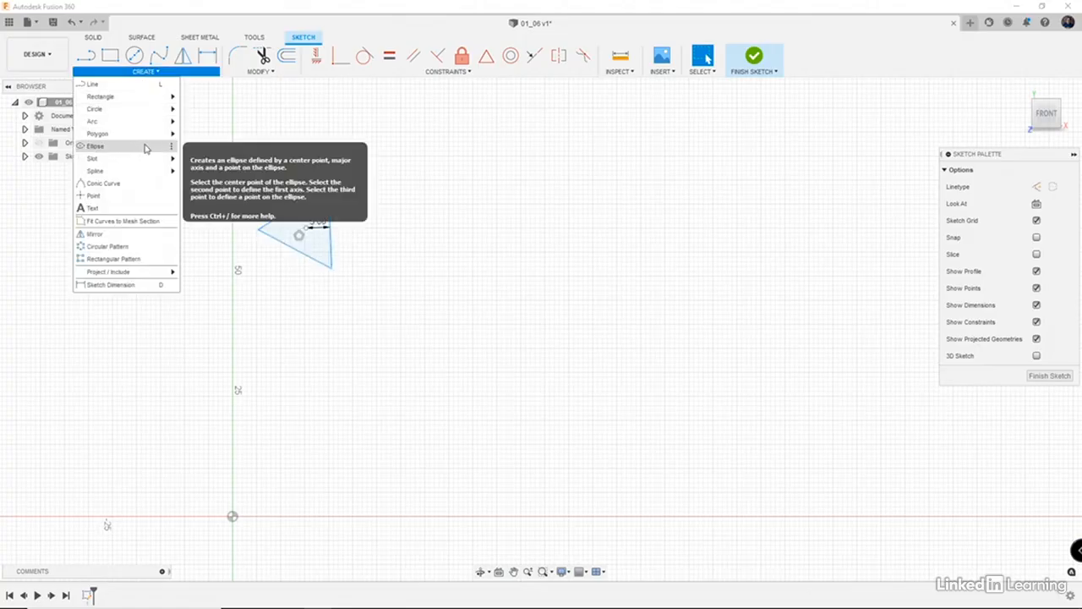
pyautogui.moveTo(150, 136)
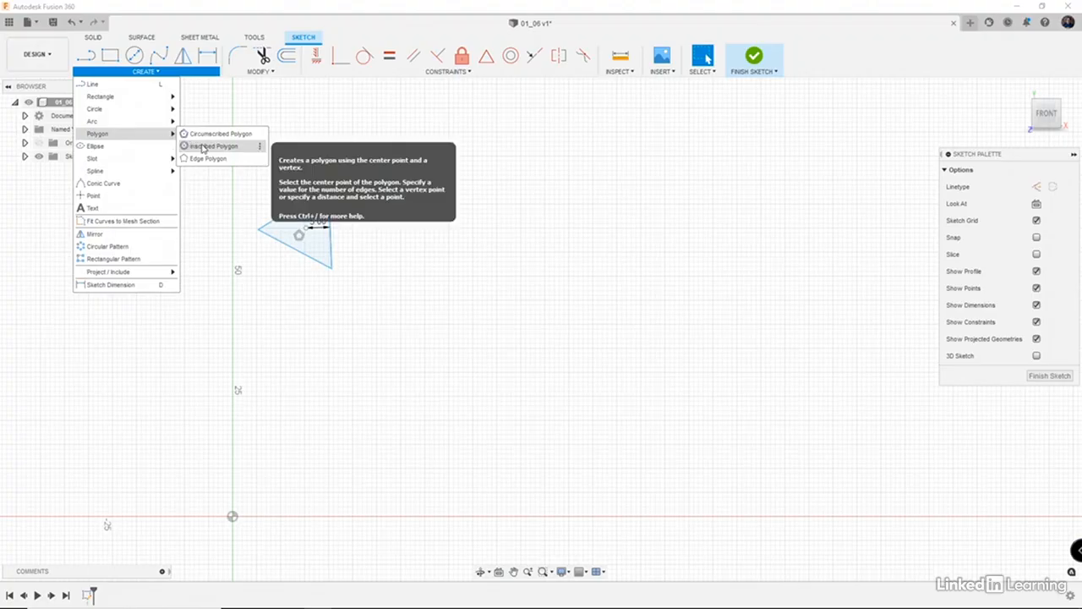
pyautogui.click(203, 147)
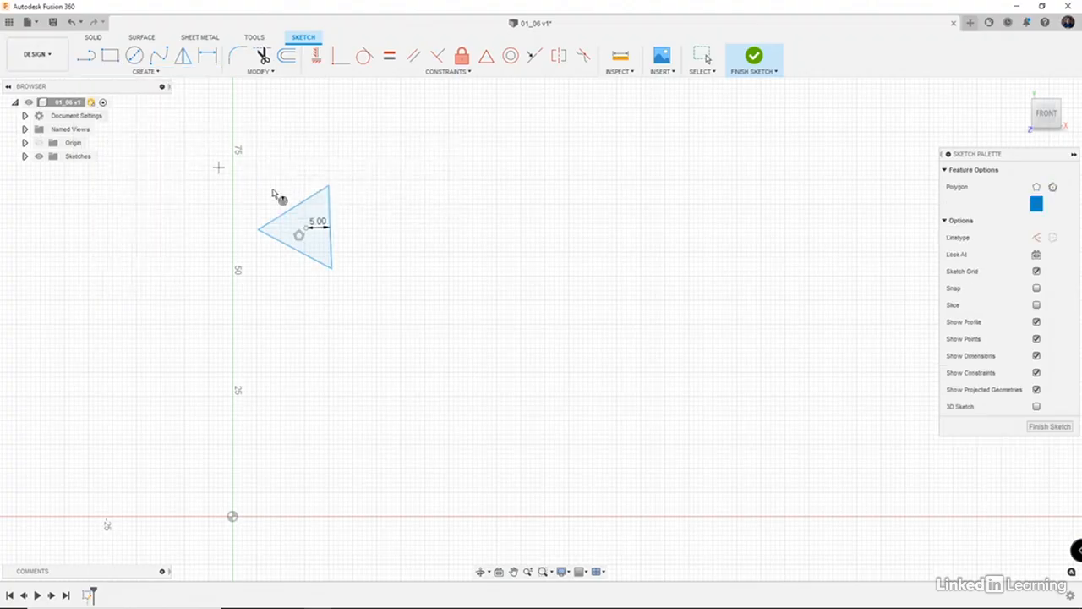
pyautogui.click(412, 227)
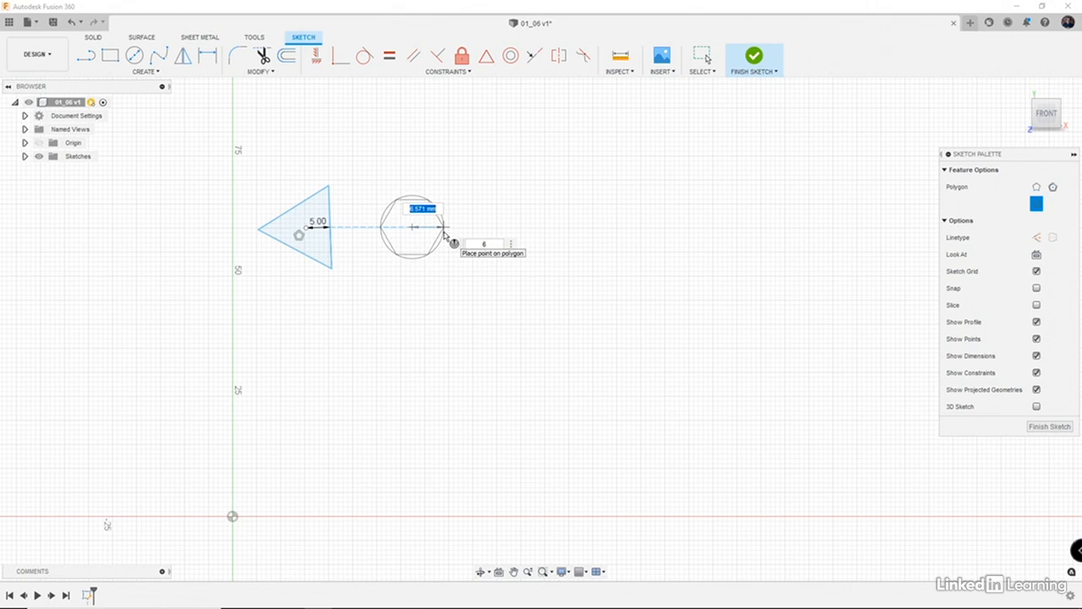
pyautogui.write('5')
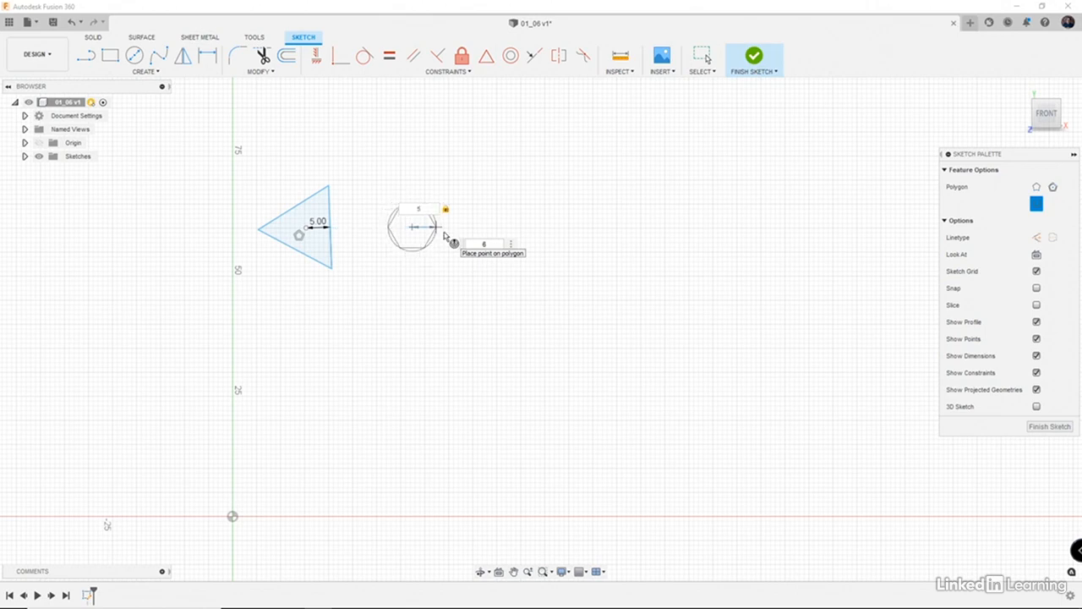
pyautogui.press('Tab')
pyautogui.write('3')
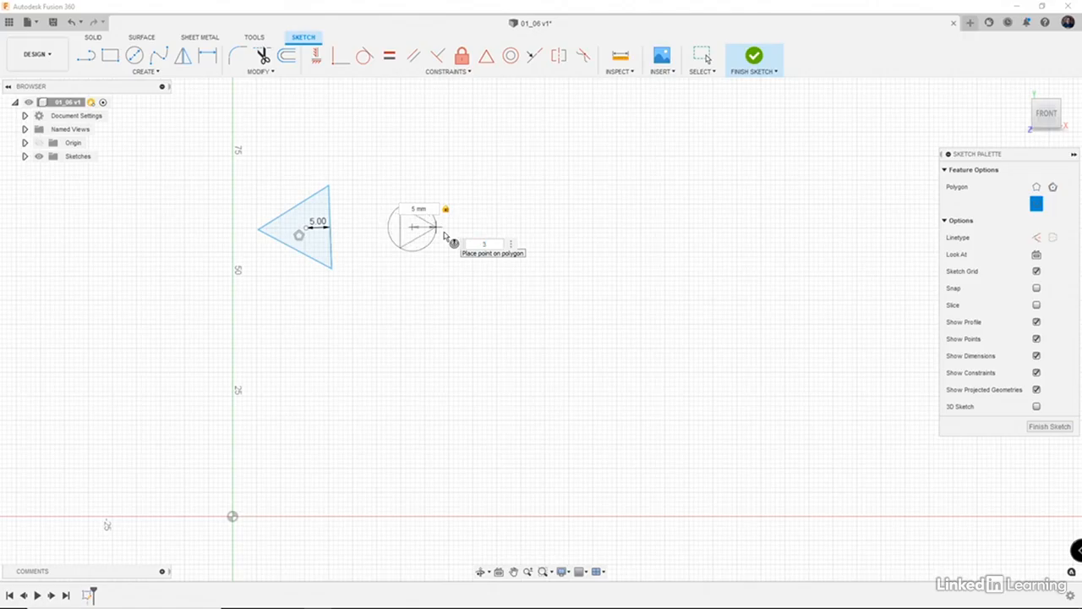
pyautogui.press('Return')
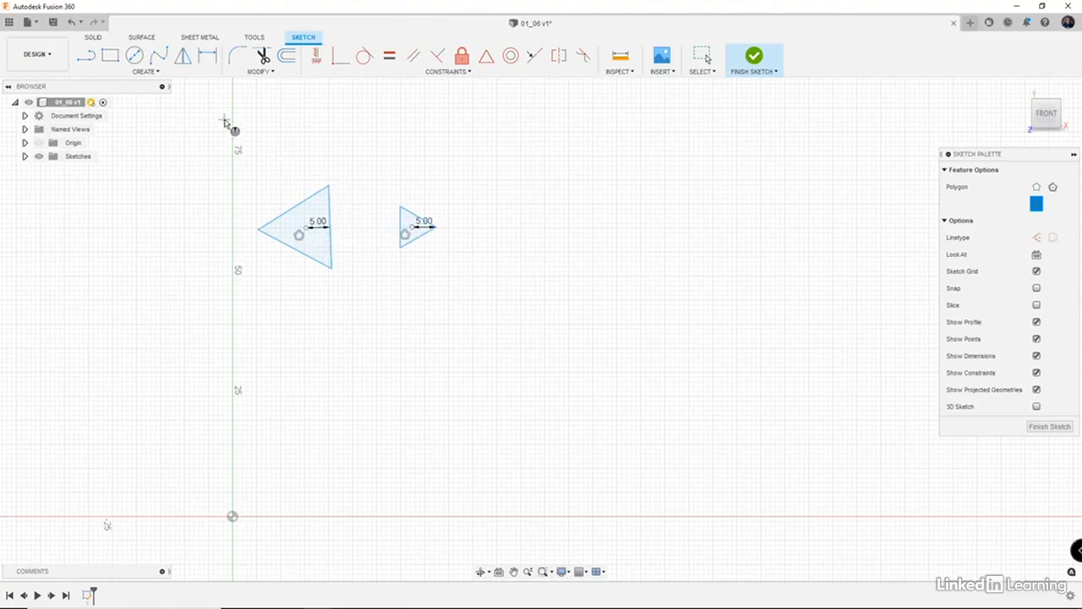
# - Start an Edge Polygon below the first triangle, about 10 mm right of and 35 mm above the origin, with a horizontal 5 mm edge
pyautogui.click(149, 71)
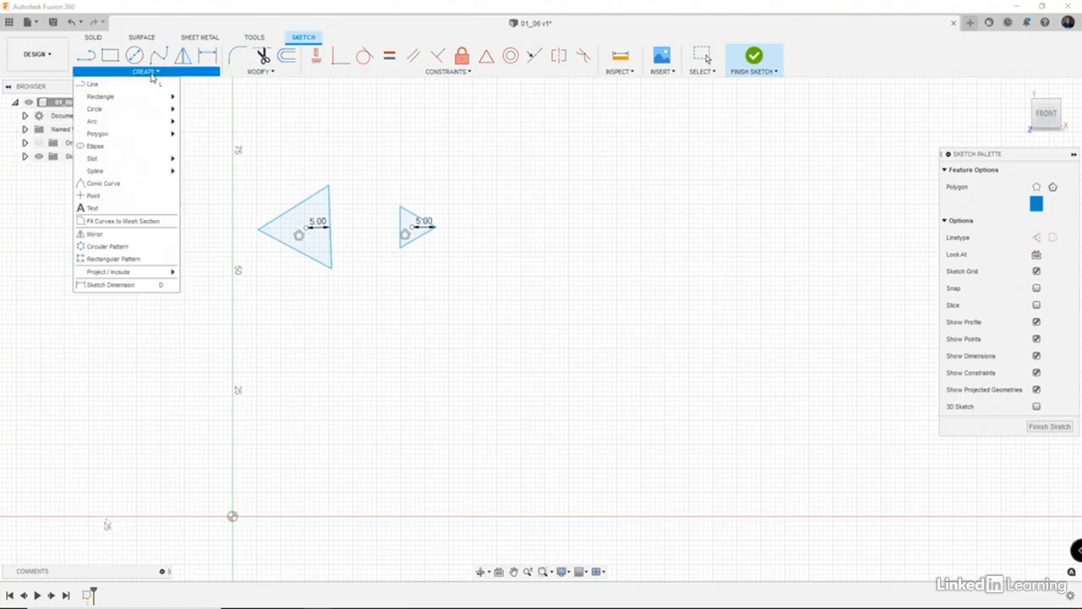
pyautogui.moveTo(136, 133)
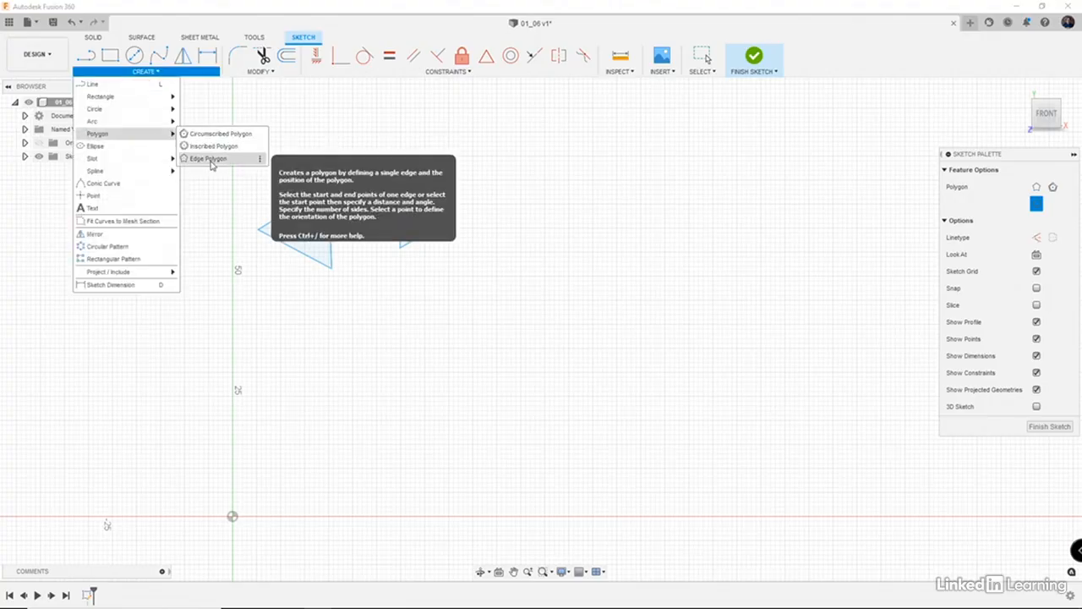
pyautogui.click(209, 159)
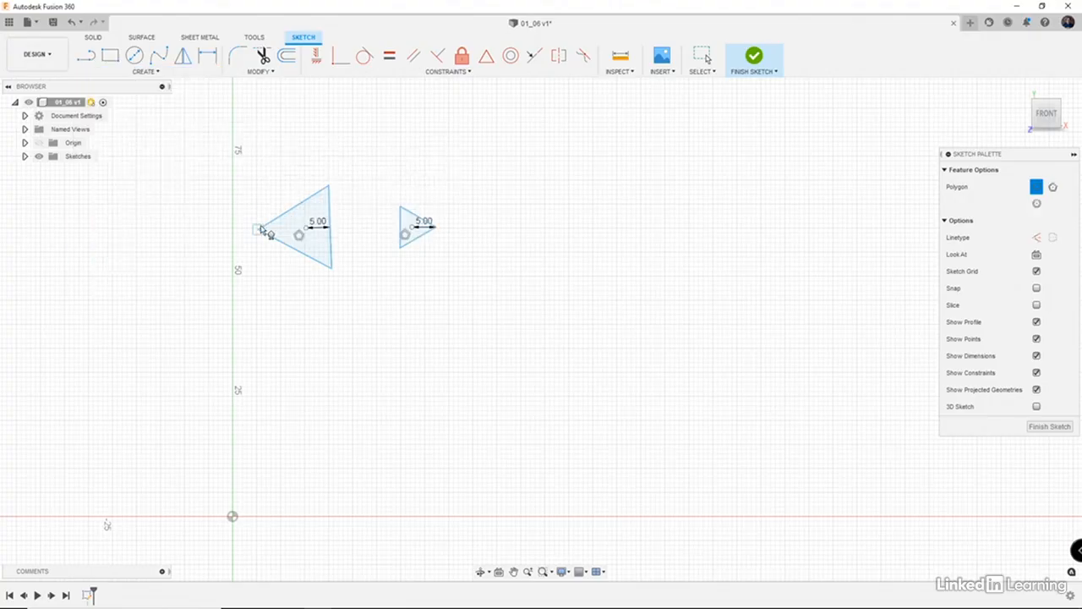
pyautogui.click(284, 346)
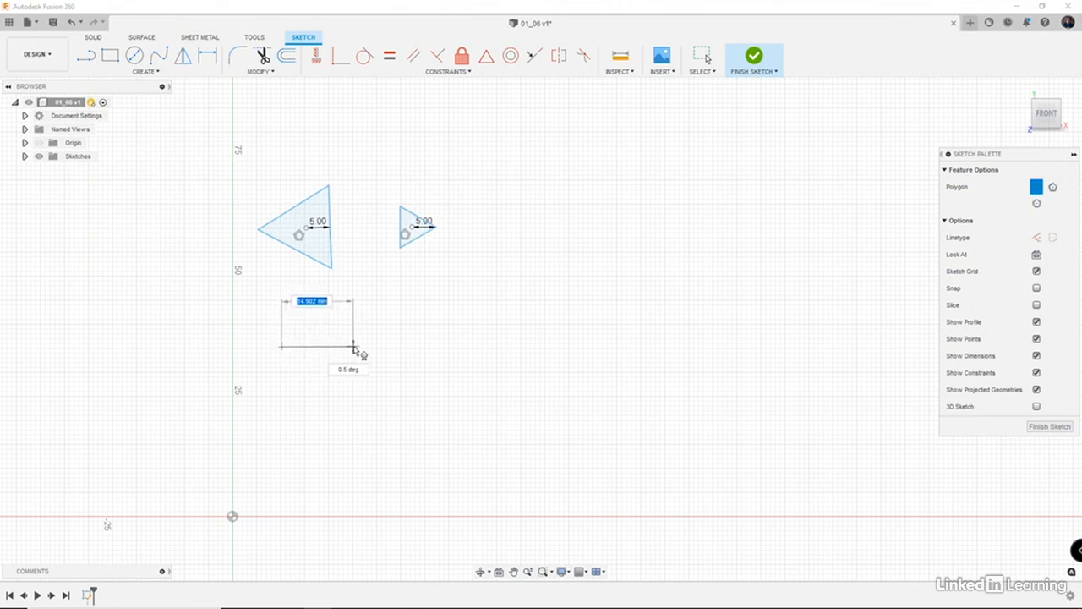
pyautogui.write('5')
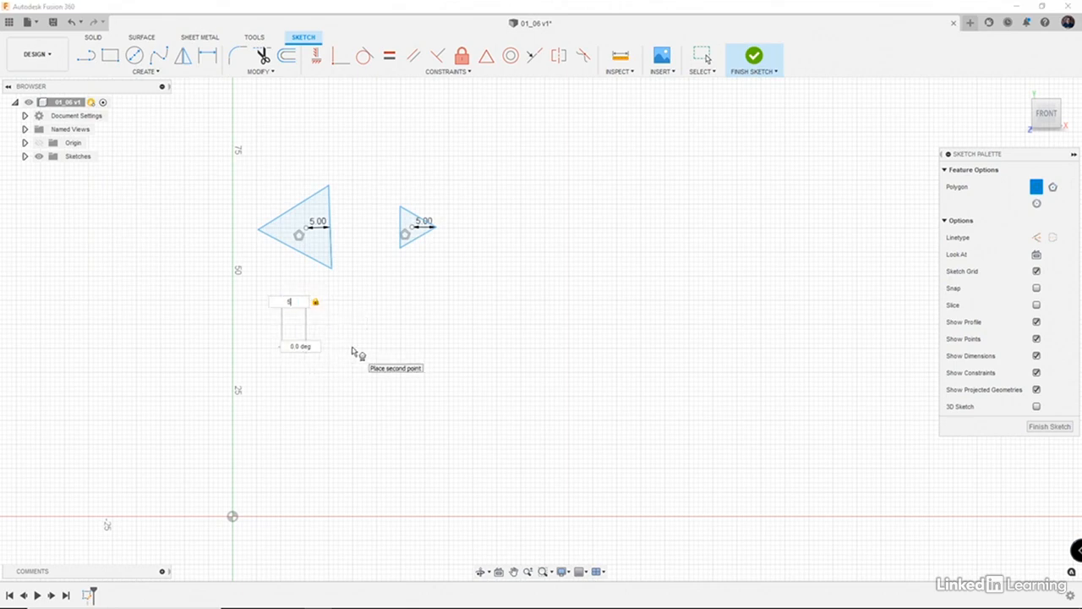
pyautogui.press('Return')
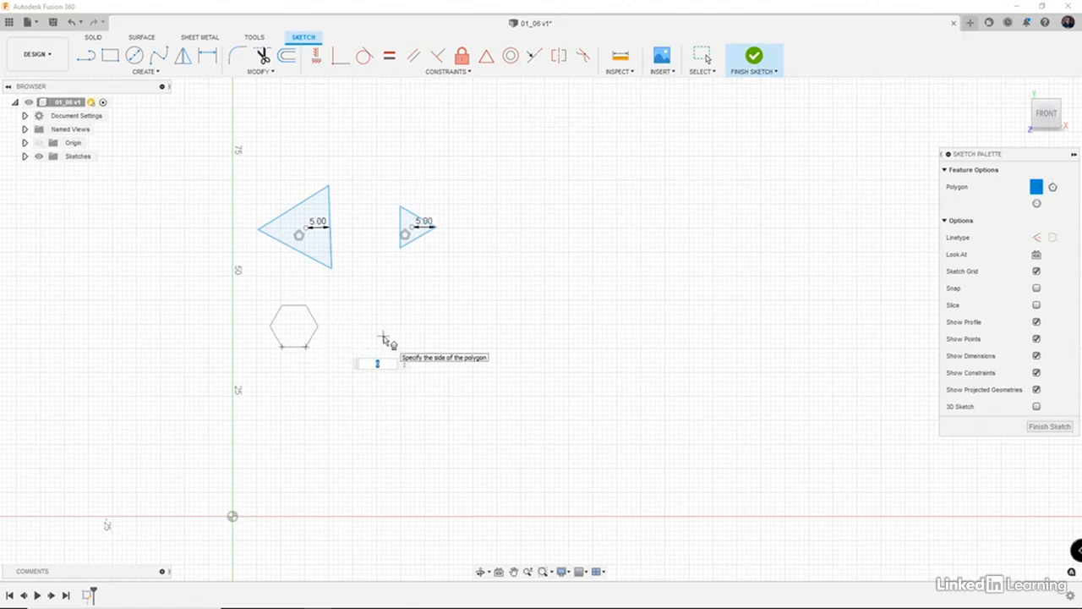
# - Try 3 and 5 sides for the edge polygon, and finish it with 10 sides
pyautogui.write('3')
pyautogui.press('BackSpace')
pyautogui.write('510')
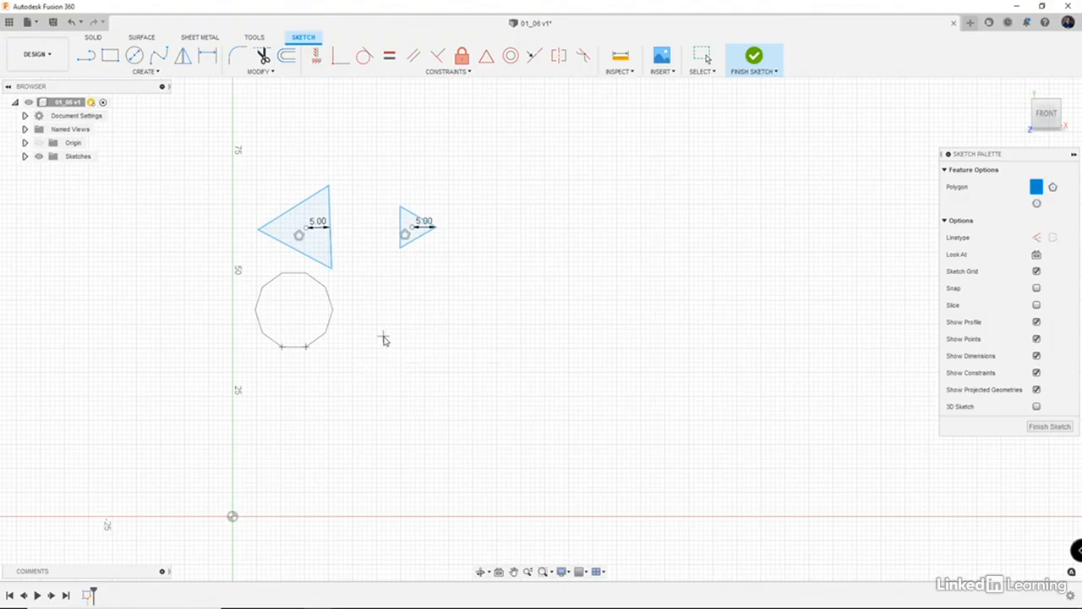
pyautogui.press('Return')
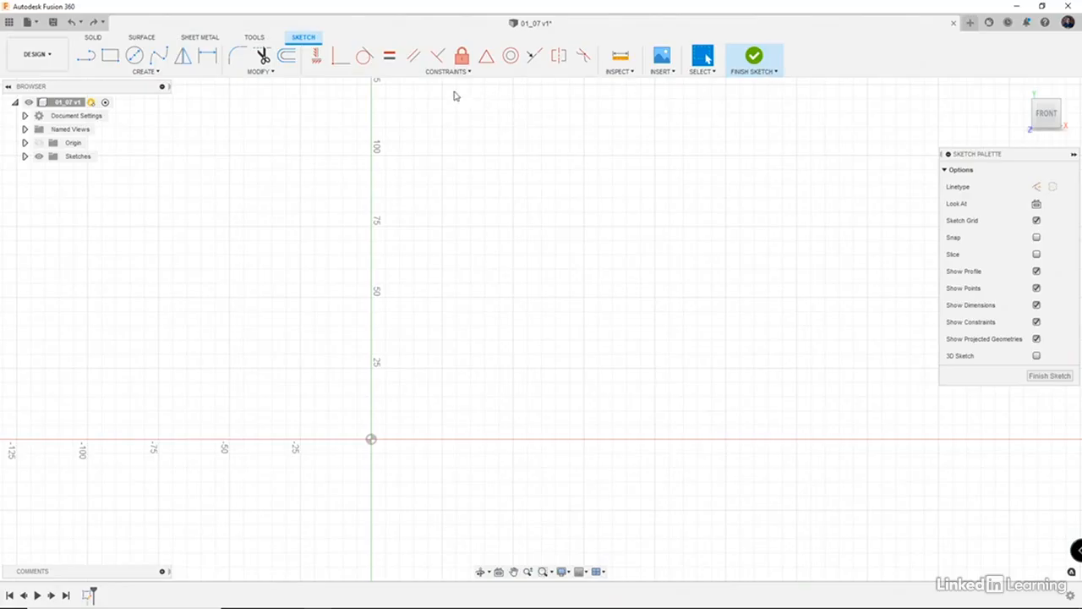
# - In the 01_07 sketch, draw an Ellipse centred about 75 mm right of and 50 mm above the origin, 100 mm by 50 mm, tilted 10 degrees
pyautogui.click(160, 74)
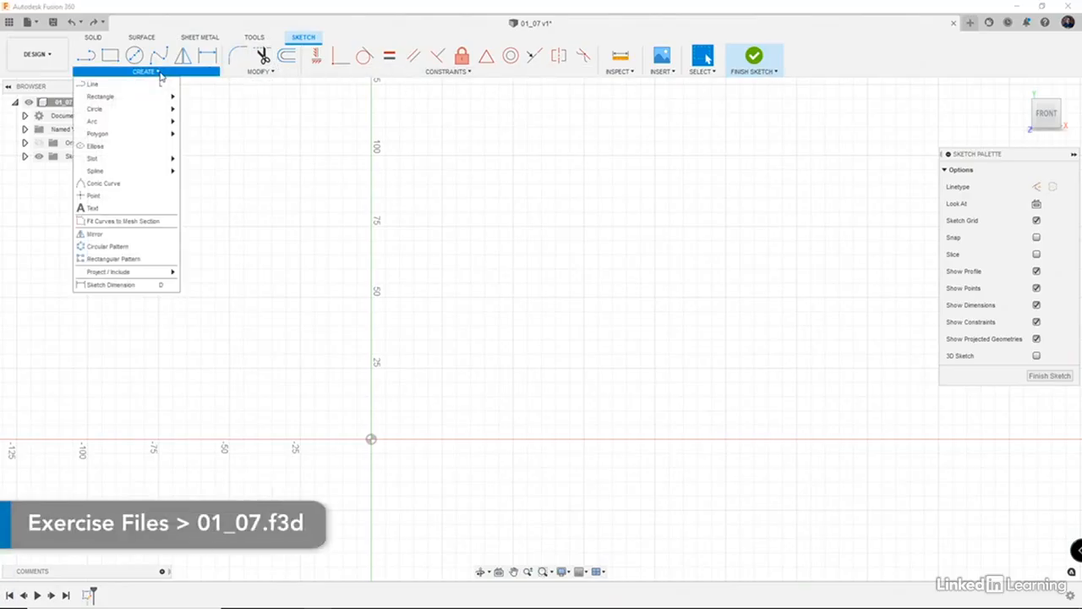
pyautogui.click(160, 148)
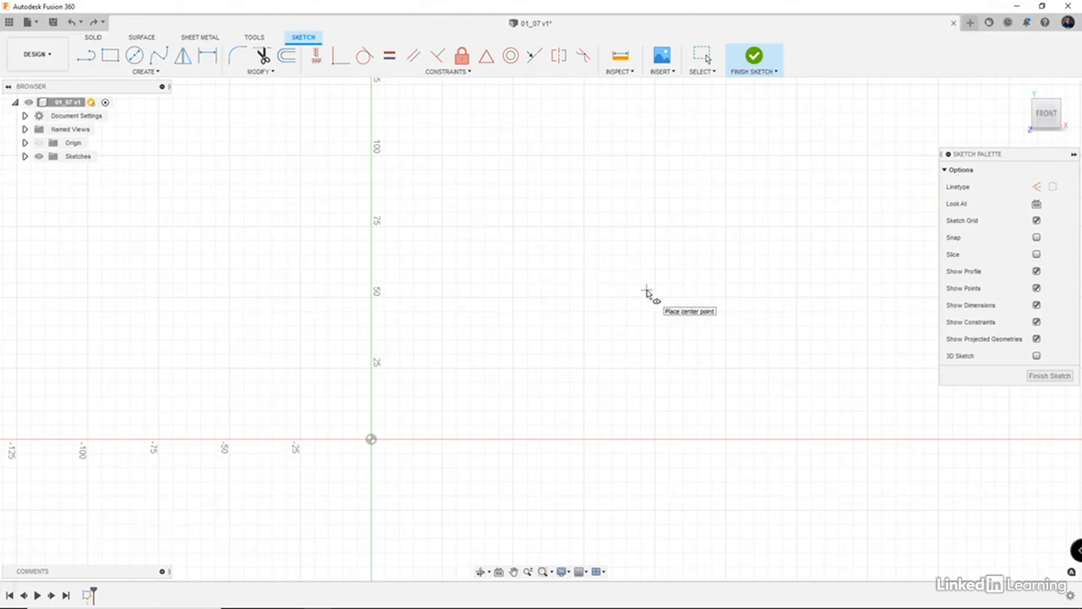
pyautogui.click(582, 298)
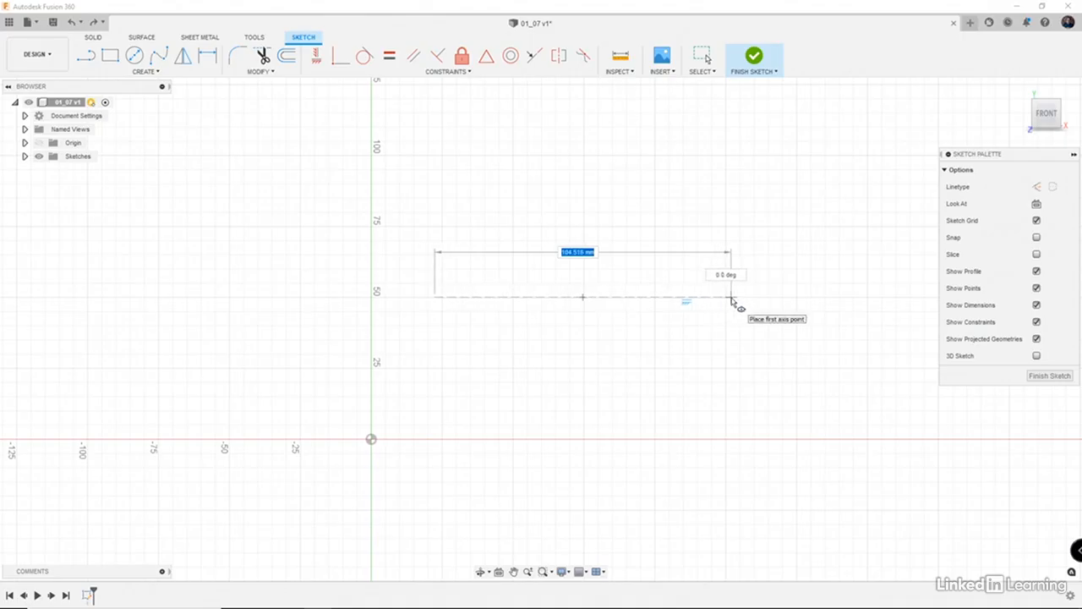
pyautogui.write('100')
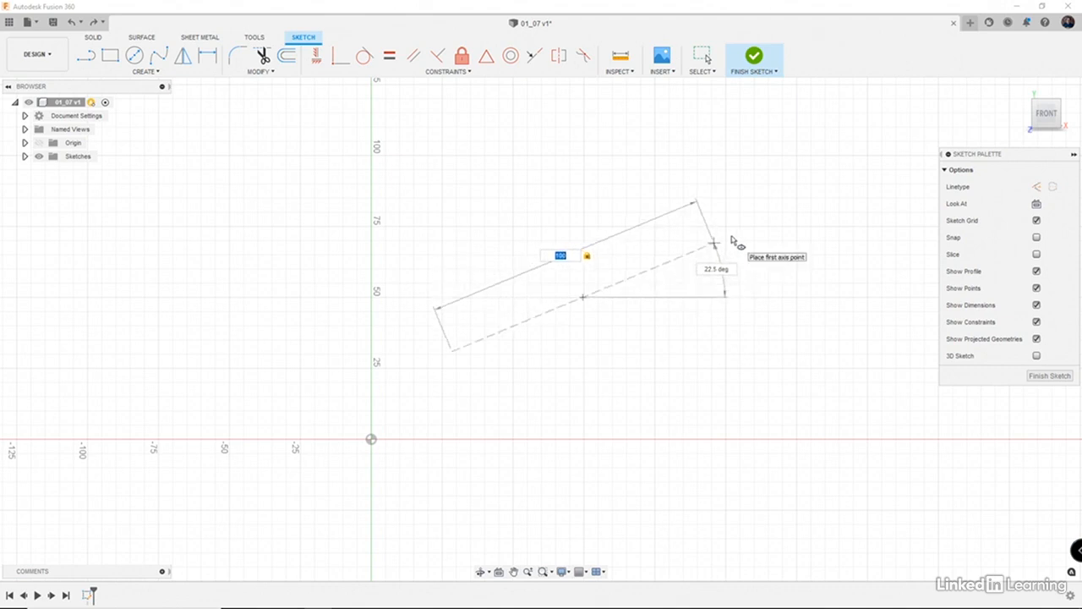
pyautogui.press('Tab')
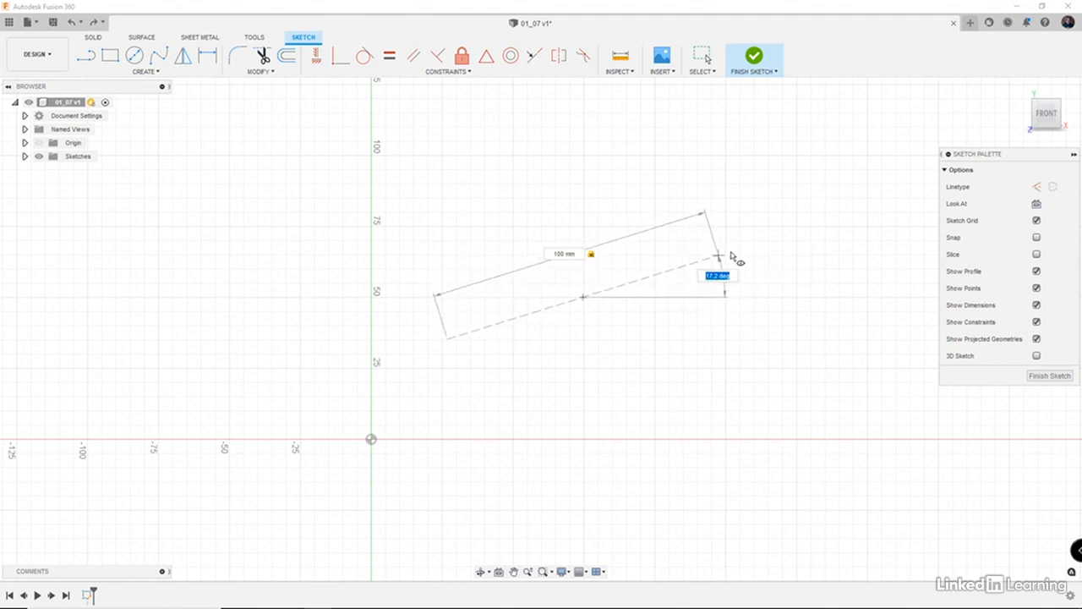
pyautogui.write('10')
pyautogui.press('Tab')
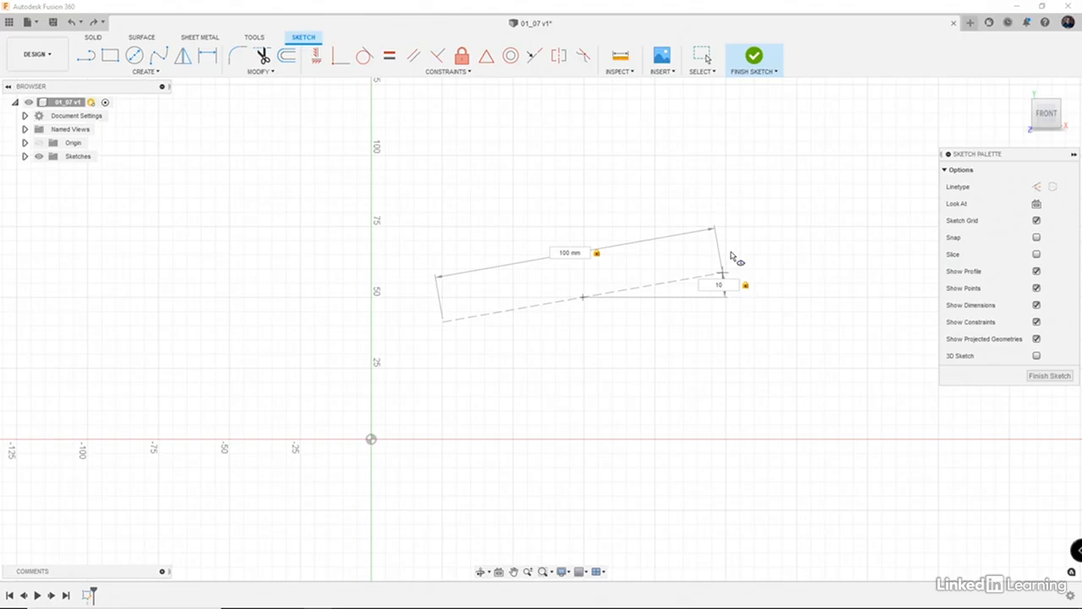
pyautogui.press('Return')
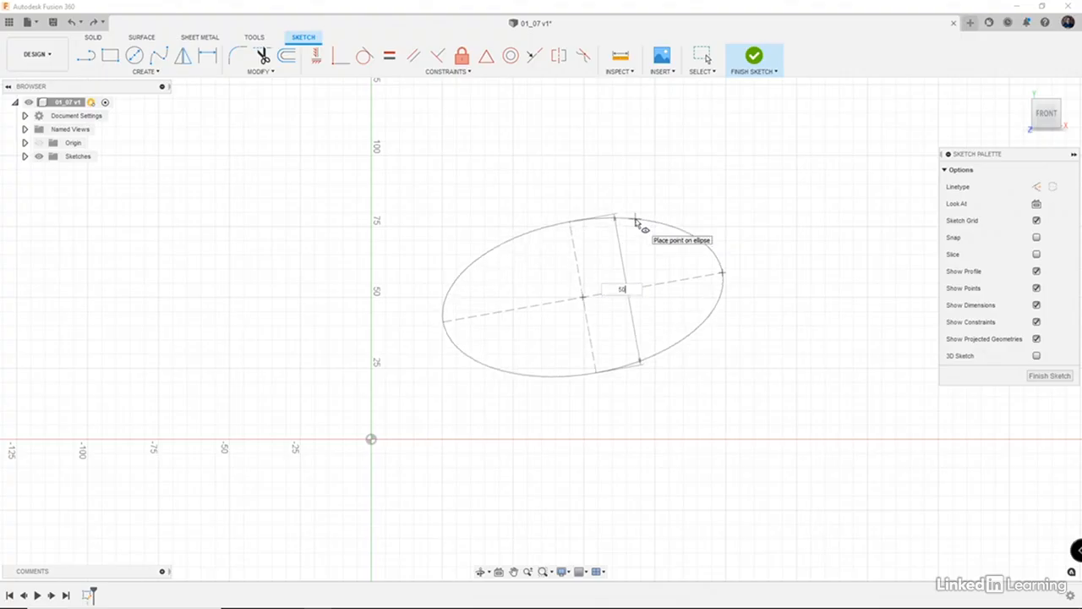
pyautogui.press('Return')
pyautogui.press('Escape')
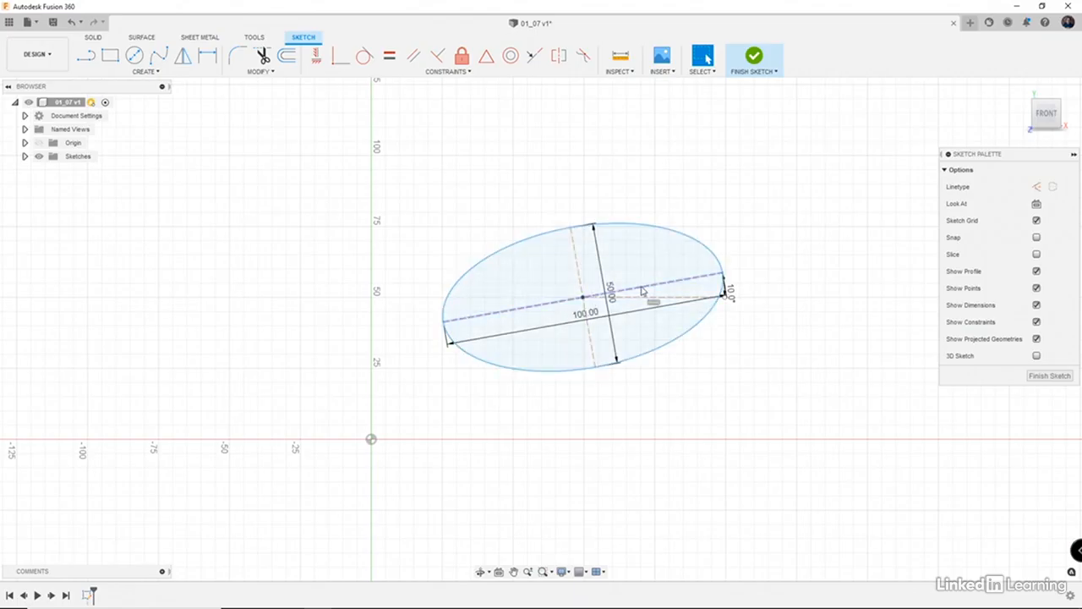
# - Set the ellipse's tilt angle to 15 degrees and its major axis to 120 mm
pyautogui.click(738, 300)
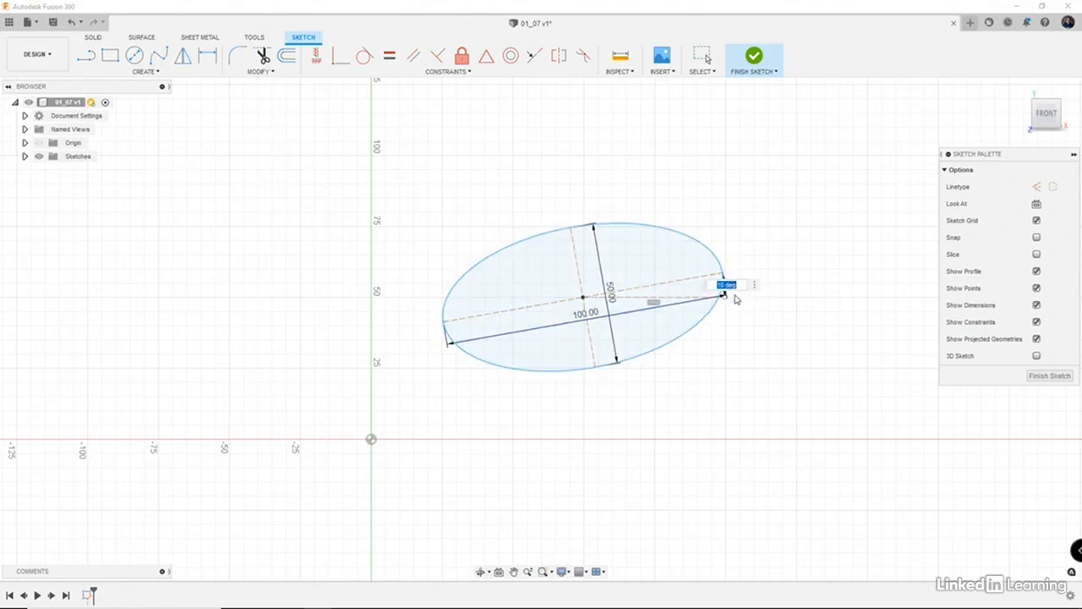
pyautogui.press('BackSpace')
pyautogui.press('Return')
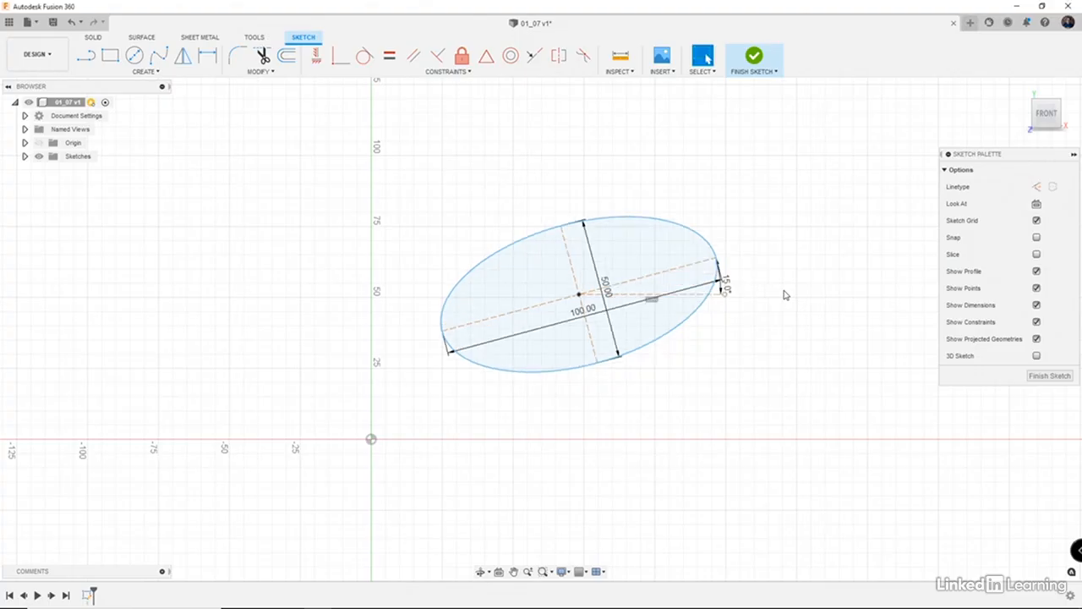
pyautogui.doubleClick(571, 322)
pyautogui.write('4')
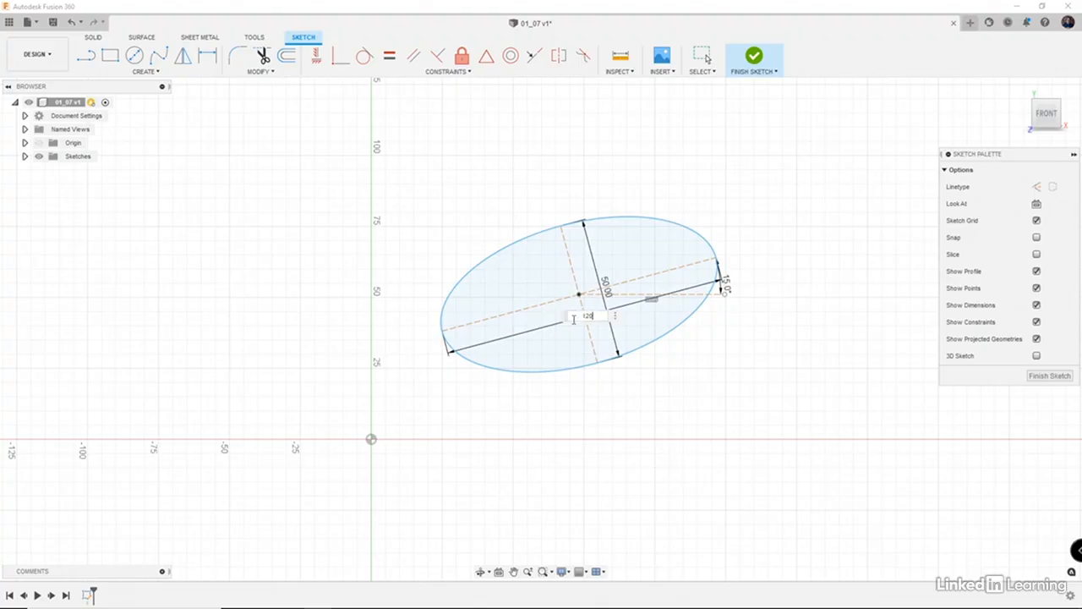
pyautogui.write('20')
pyautogui.press('Return')
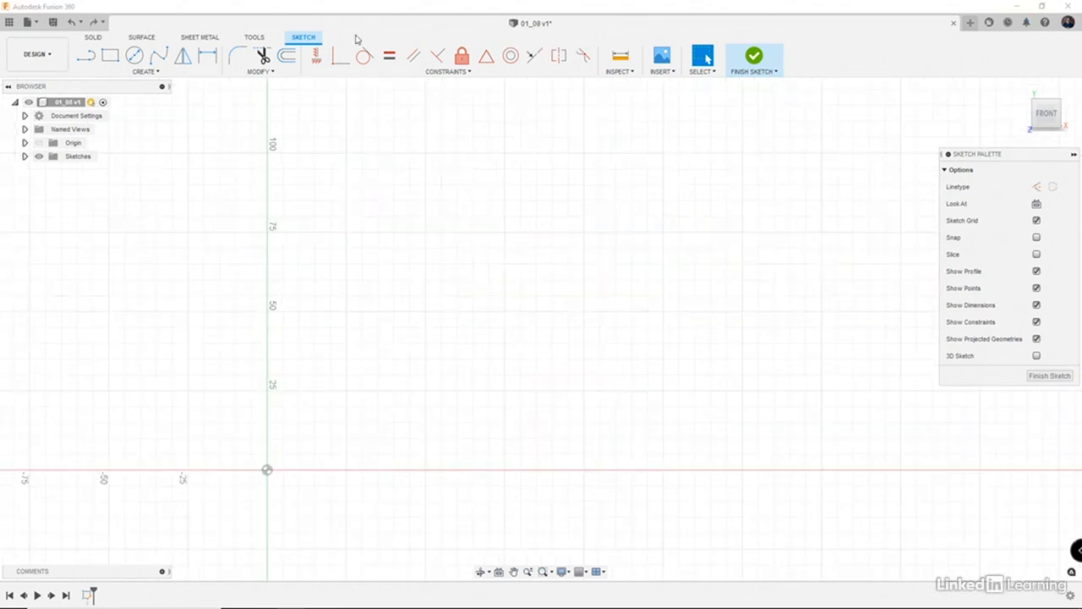
# - Draw a wavy ten-point Fit Point Spline from about 10 mm right of and 75 mm above the origin to about 207 mm right and 81 mm above
pyautogui.click(172, 73)
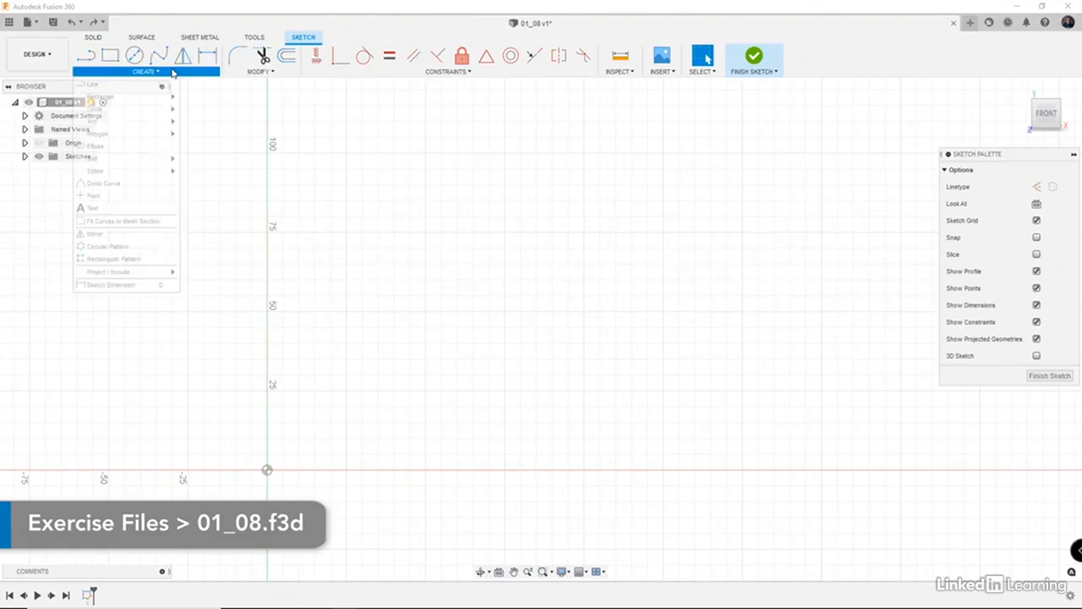
pyautogui.moveTo(153, 175)
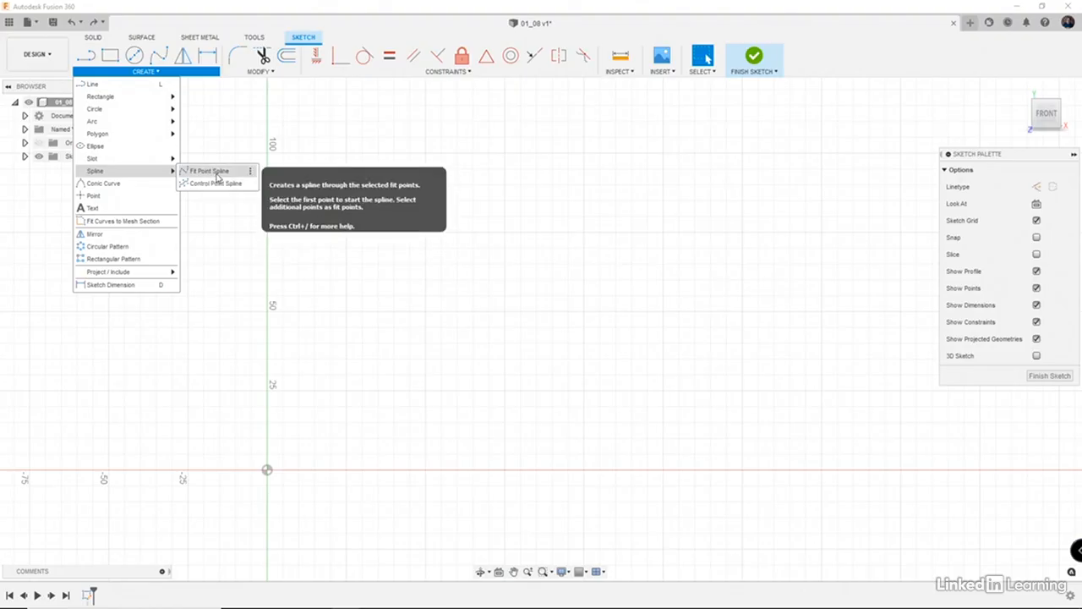
pyautogui.click(217, 173)
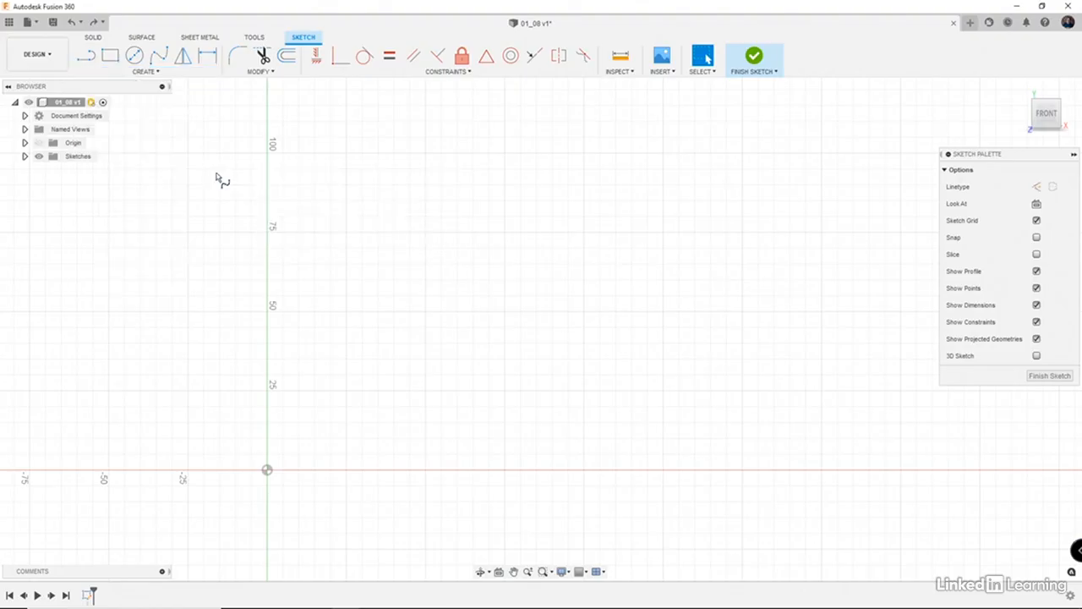
pyautogui.click(300, 234)
pyautogui.click(358, 184)
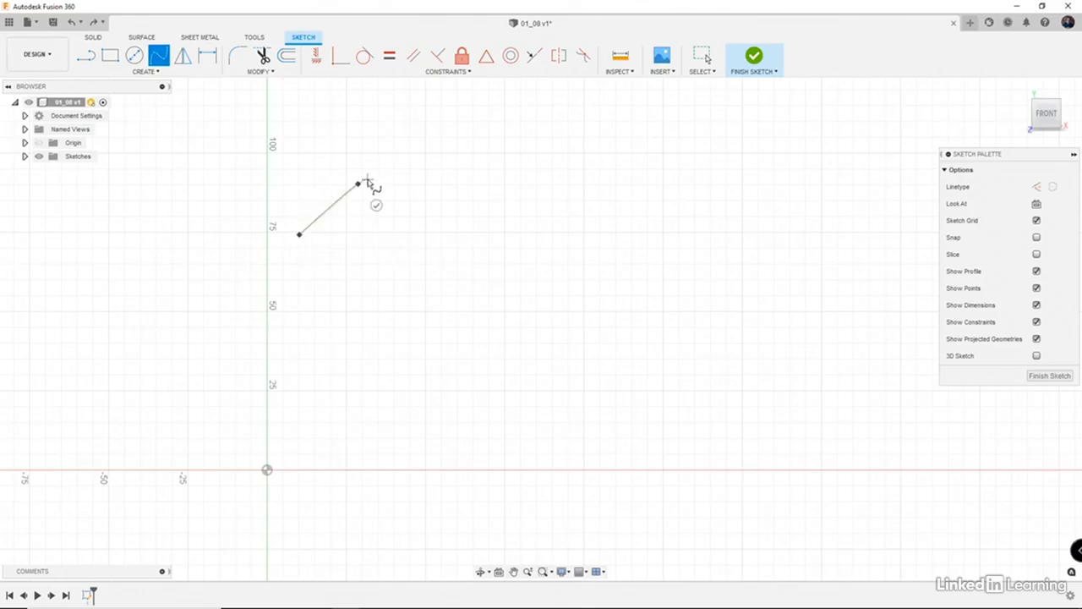
pyautogui.click(442, 217)
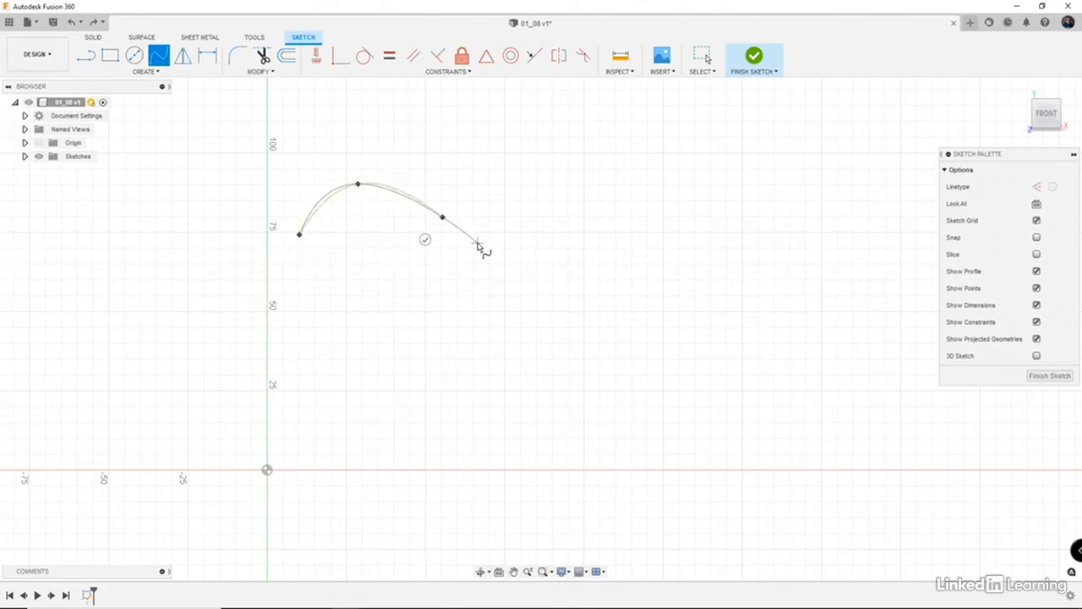
pyautogui.click(484, 260)
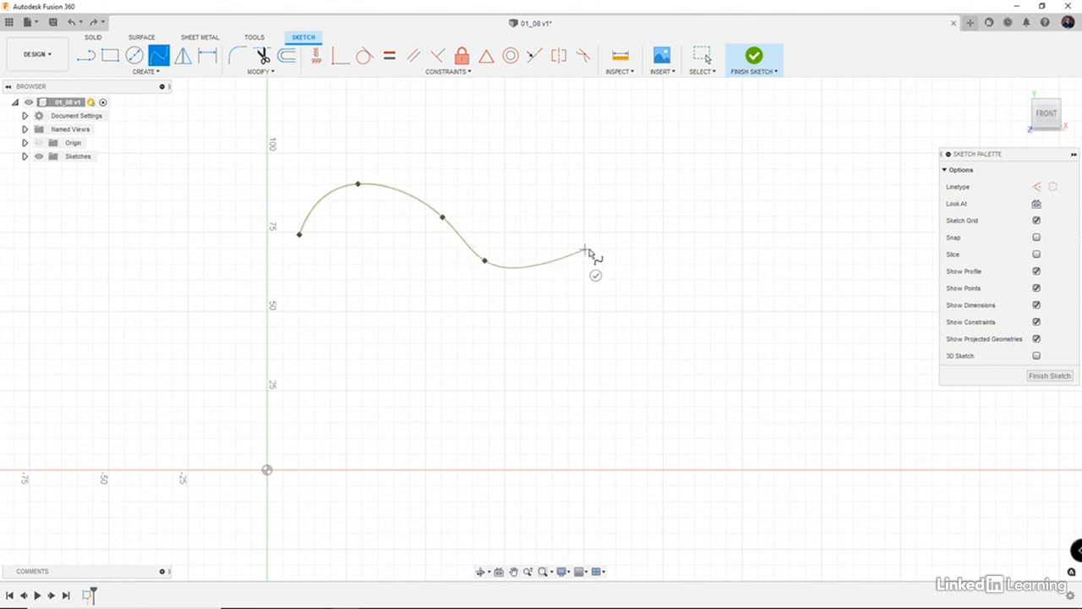
pyautogui.click(586, 250)
pyautogui.click(636, 189)
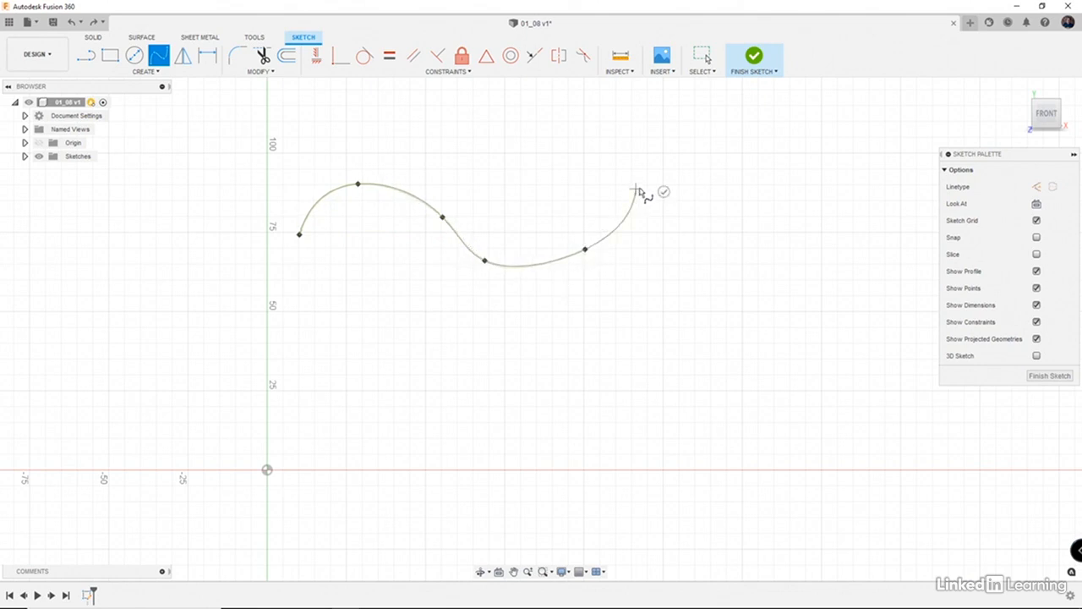
pyautogui.click(736, 184)
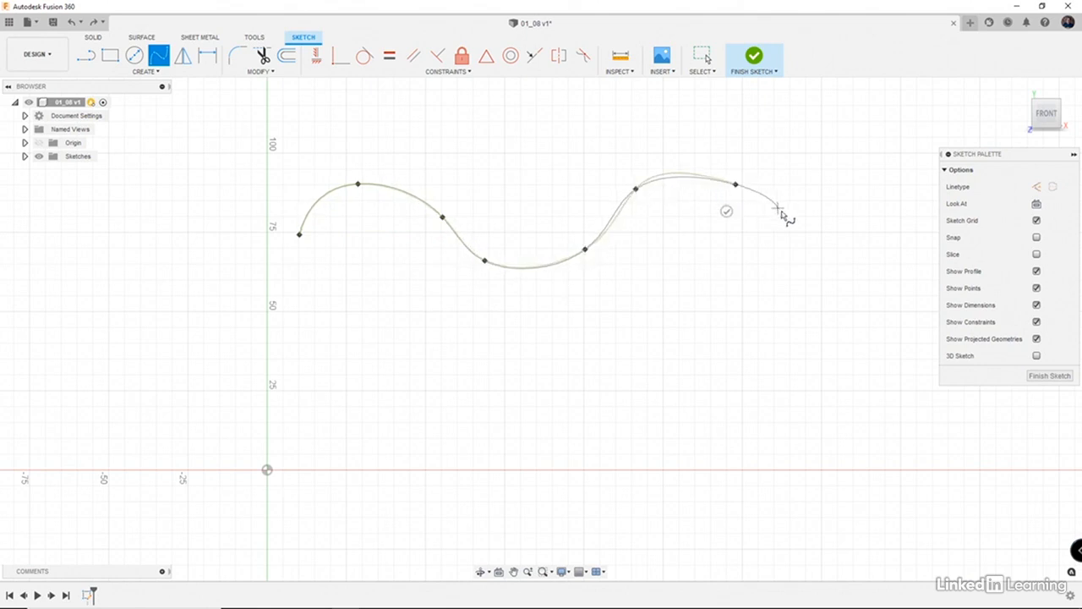
pyautogui.click(795, 226)
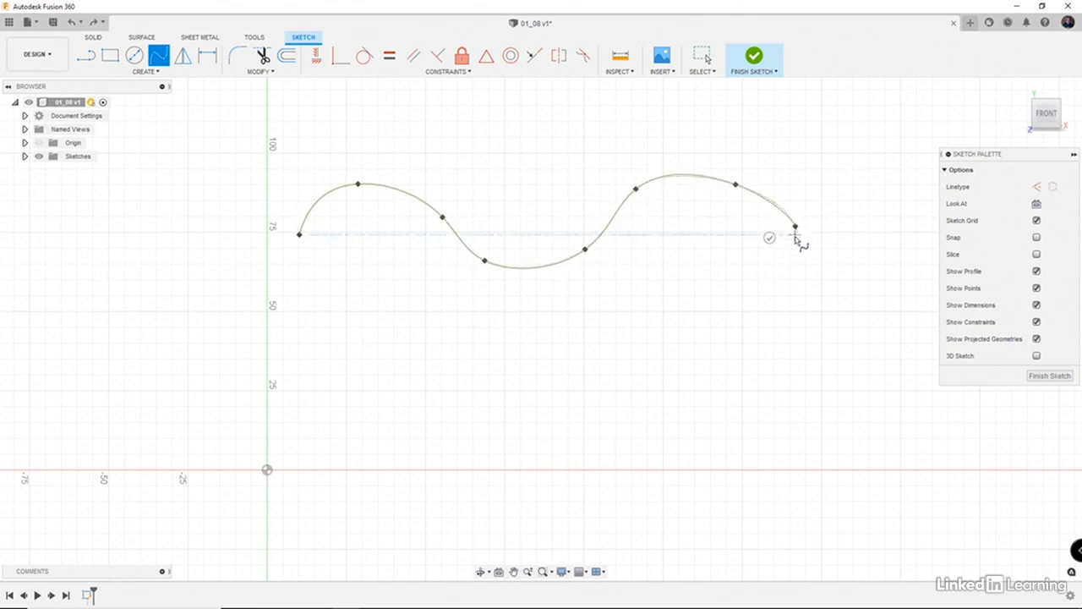
pyautogui.click(871, 275)
pyautogui.click(923, 214)
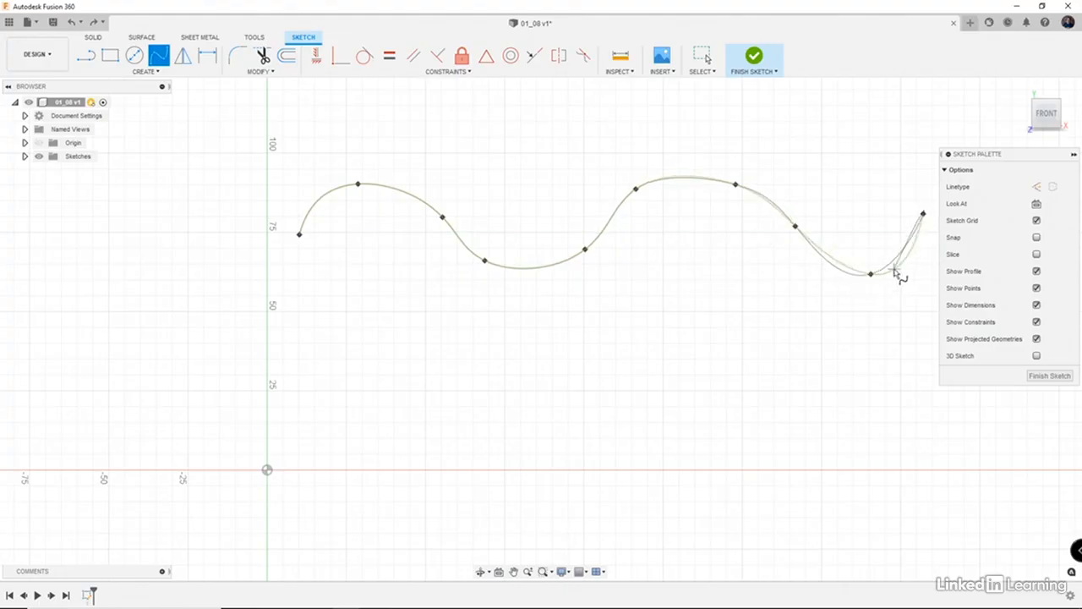
pyautogui.moveTo(921, 285)
pyautogui.mouseDown(button='middle')
pyautogui.moveTo(872, 316)
pyautogui.moveTo(886, 304)
pyautogui.mouseUp(button='middle')
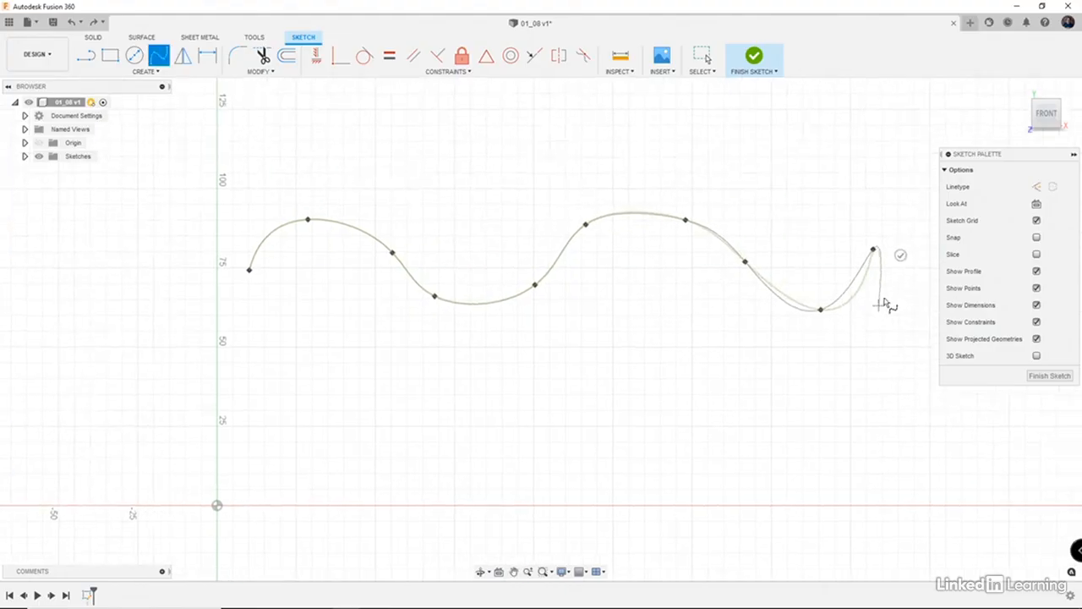
pyautogui.click(900, 255)
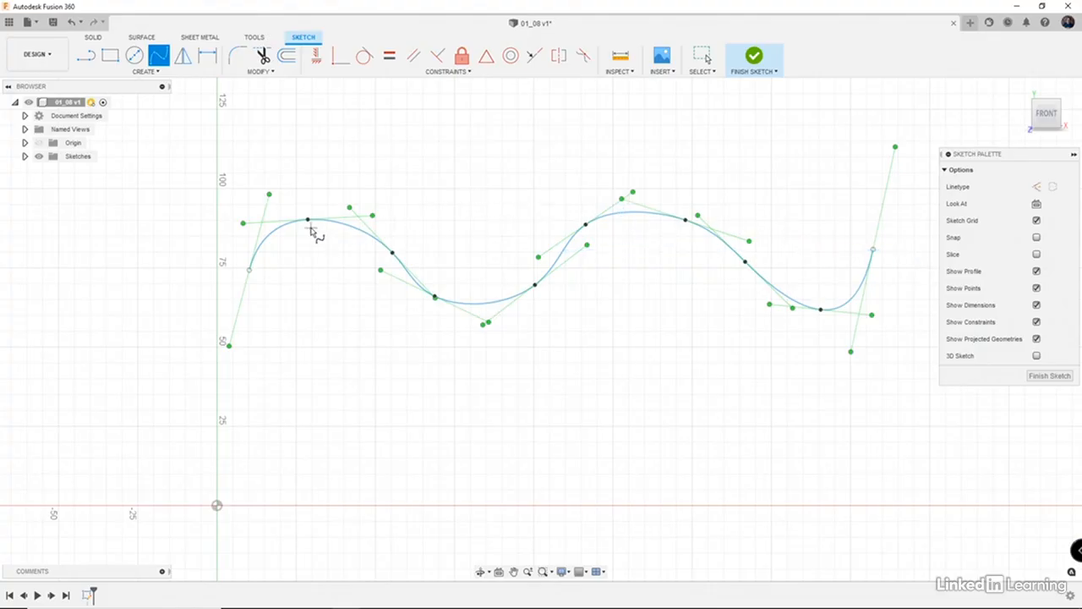
pyautogui.press('Escape')
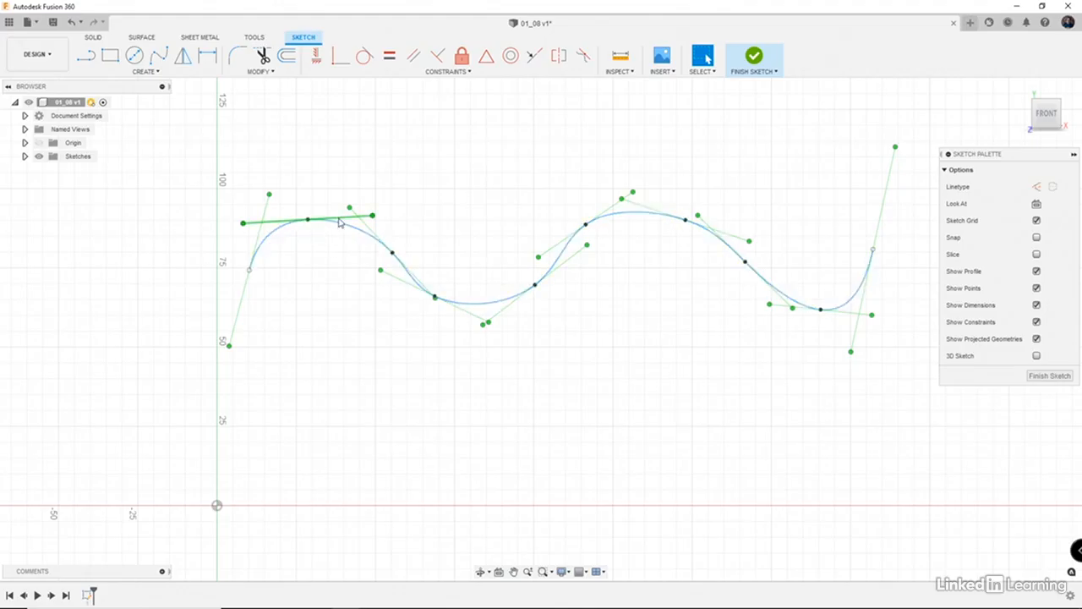
# - Tilt the tangent handle at the spline's second fit point, move that point to about (27, 94) mm and the third fit point to about (51, 83) mm
pyautogui.click(339, 221)
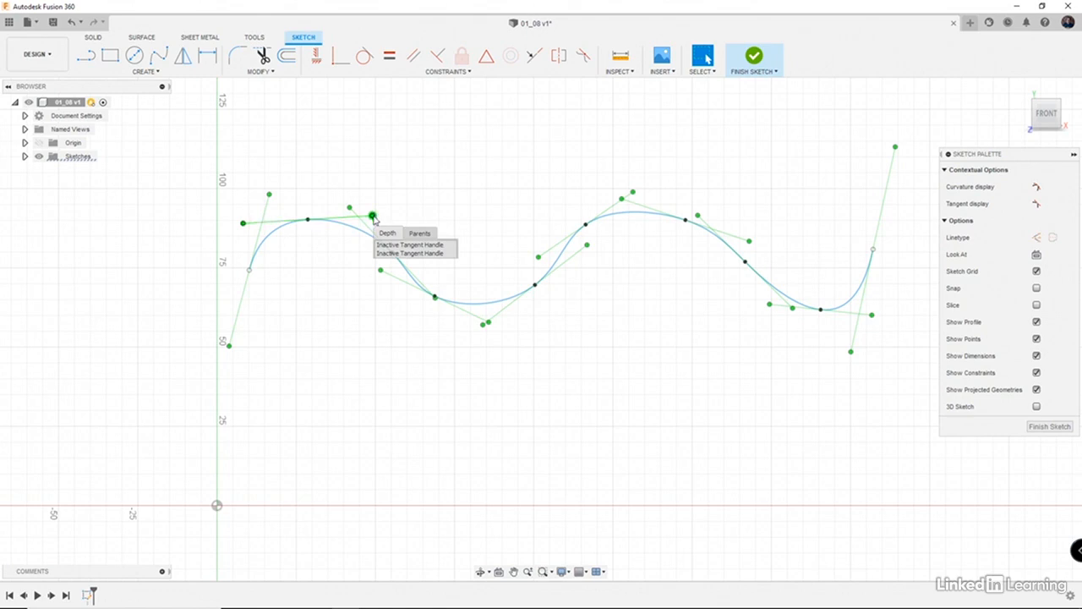
pyautogui.click(373, 218)
pyautogui.moveTo(372, 217); pyautogui.dragTo(303, 208)
pyautogui.doubleClick(380, 241)
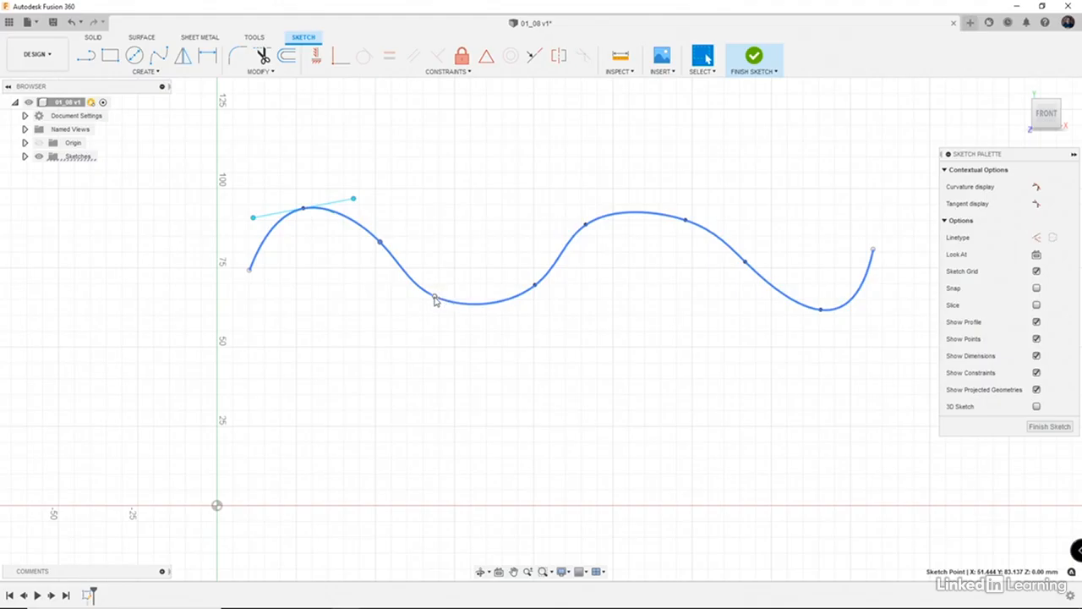
# - Move the spline's fourth and fifth fit points to about (69, 71) and (96, 72) mm, and its far end point to about (218, 83) mm
pyautogui.moveTo(434, 300); pyautogui.dragTo(436, 282)
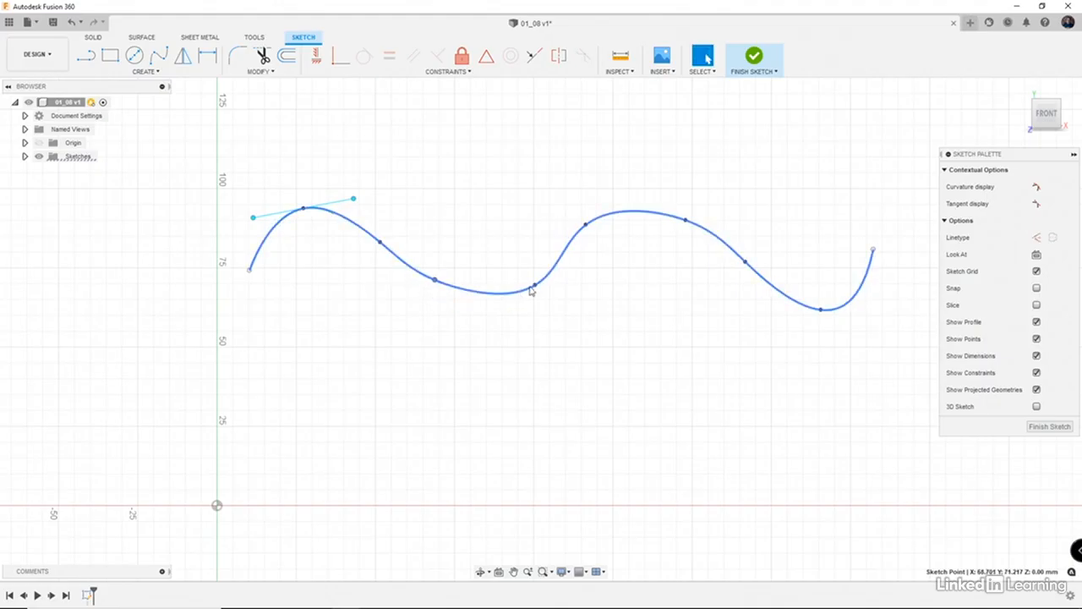
pyautogui.moveTo(534, 286); pyautogui.dragTo(522, 282)
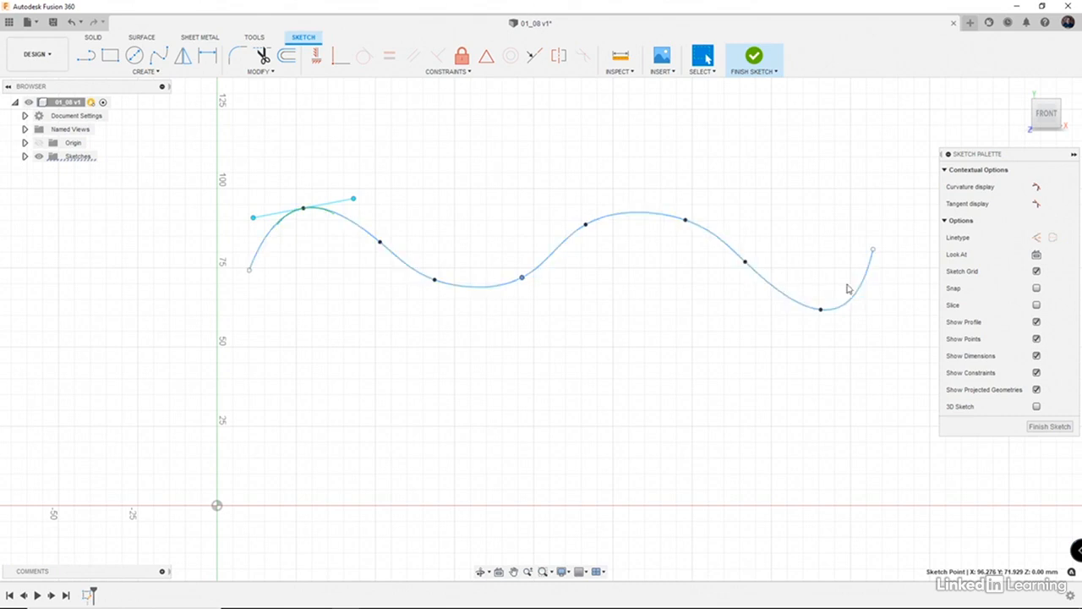
pyautogui.moveTo(874, 252); pyautogui.dragTo(909, 245)
pyautogui.click(868, 249)
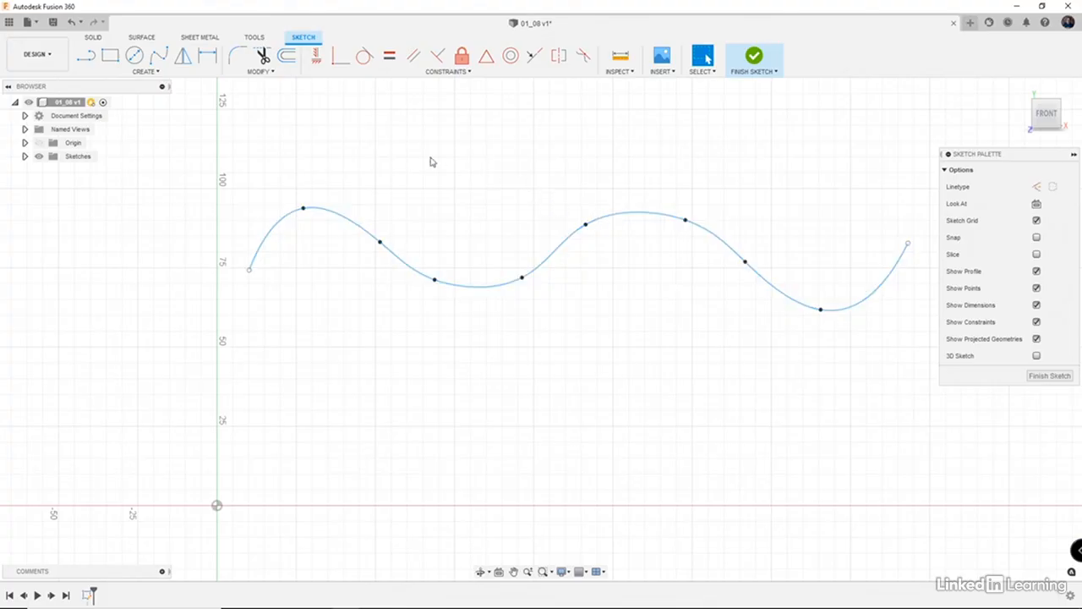
# - Below it, draw a nine-point Control Point Spline from about (10, 17) mm to about (216, 30) mm
pyautogui.click(155, 76)
pyautogui.moveTo(147, 171)
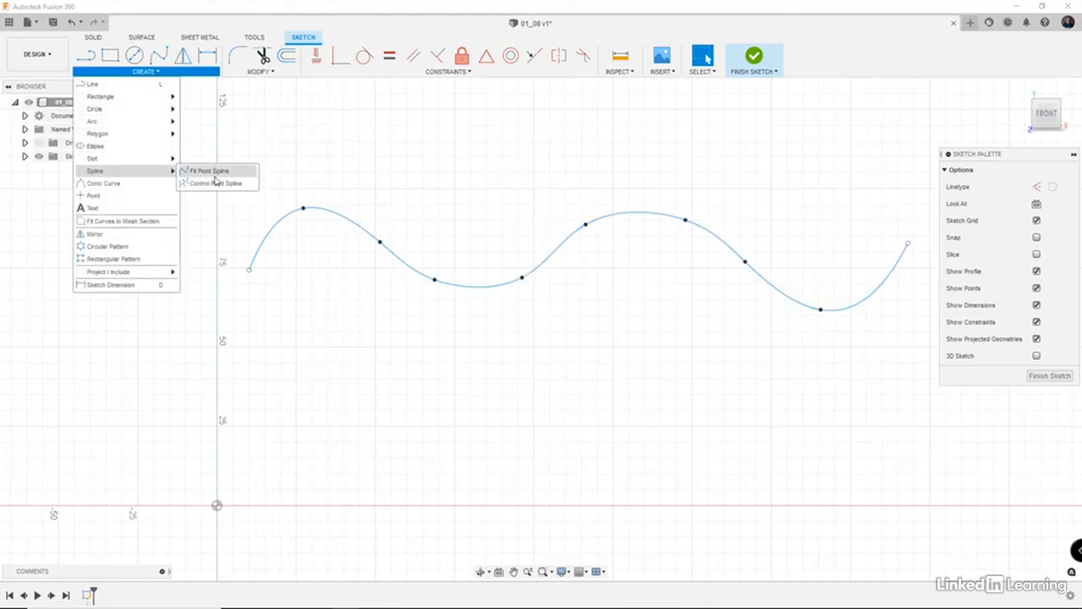
pyautogui.click(214, 186)
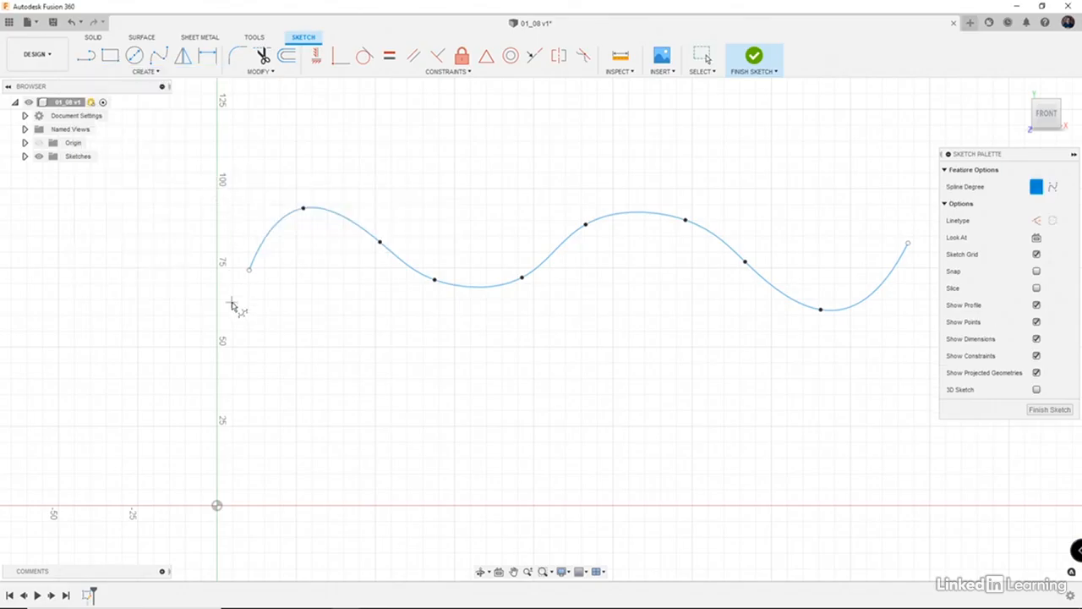
pyautogui.click(248, 452)
pyautogui.click(324, 408)
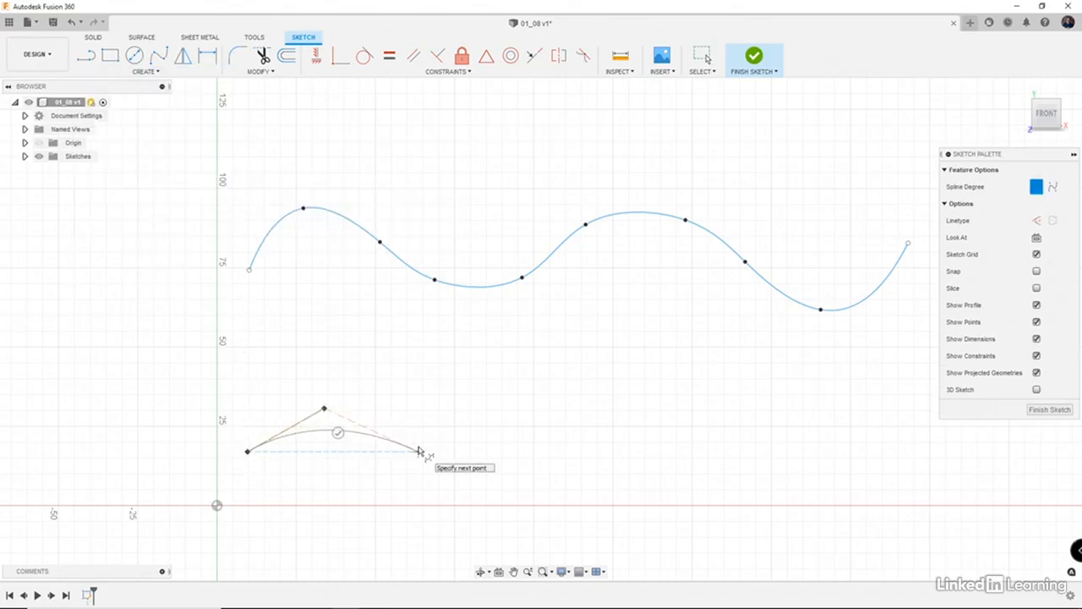
pyautogui.click(419, 451)
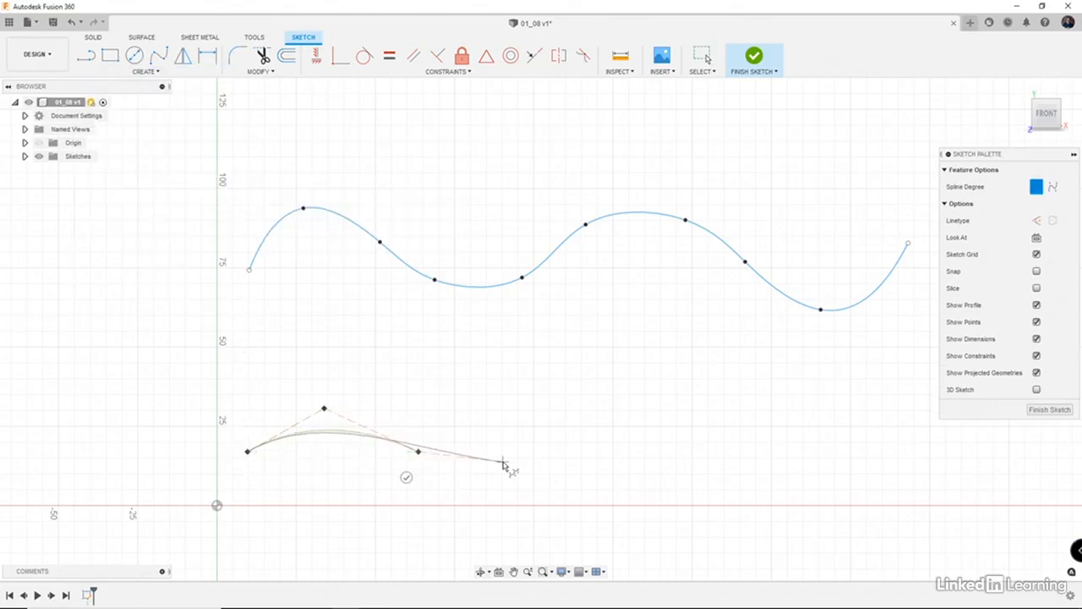
pyautogui.click(543, 425)
pyautogui.click(642, 491)
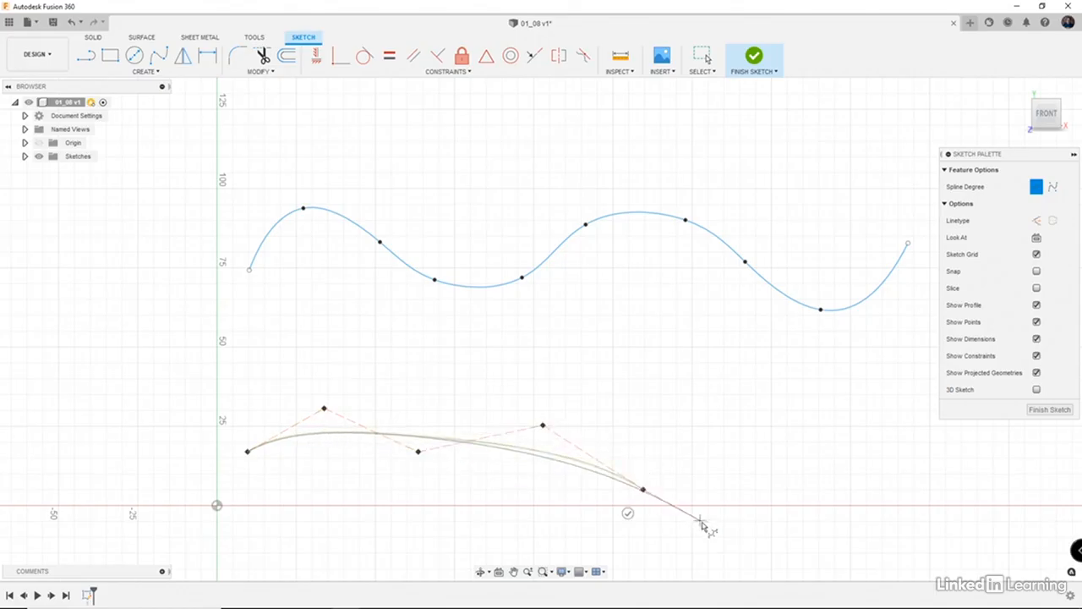
pyautogui.click(703, 532)
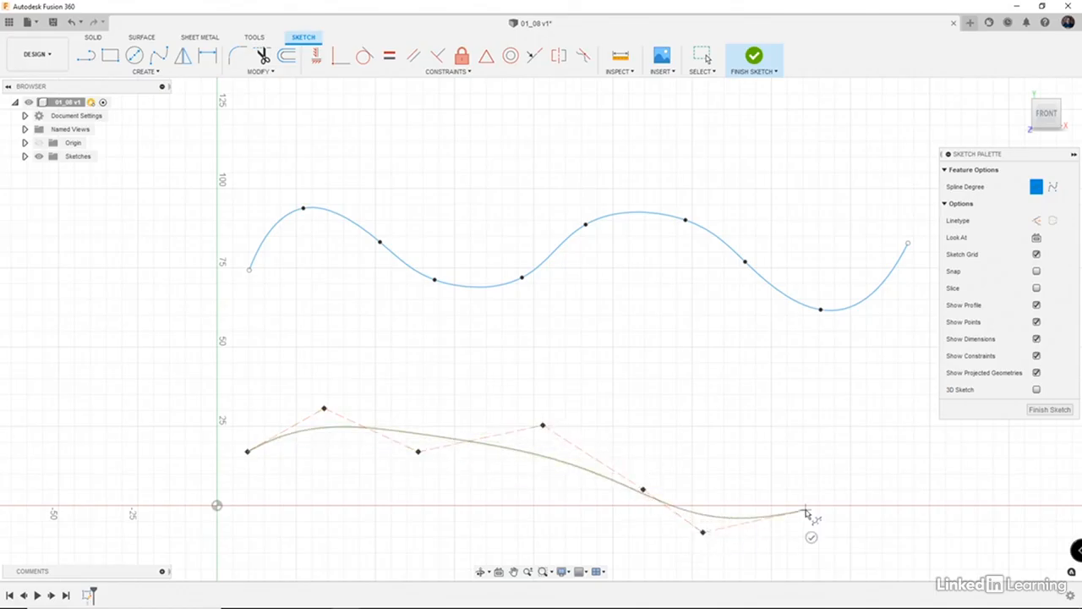
pyautogui.click(805, 509)
pyautogui.click(852, 452)
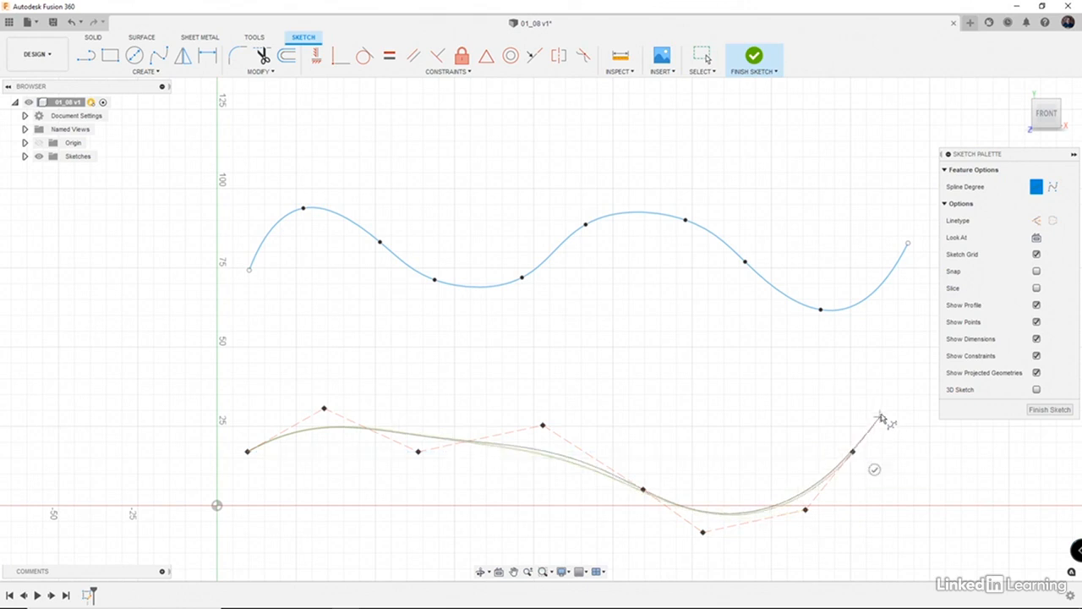
pyautogui.click(900, 409)
pyautogui.click(918, 429)
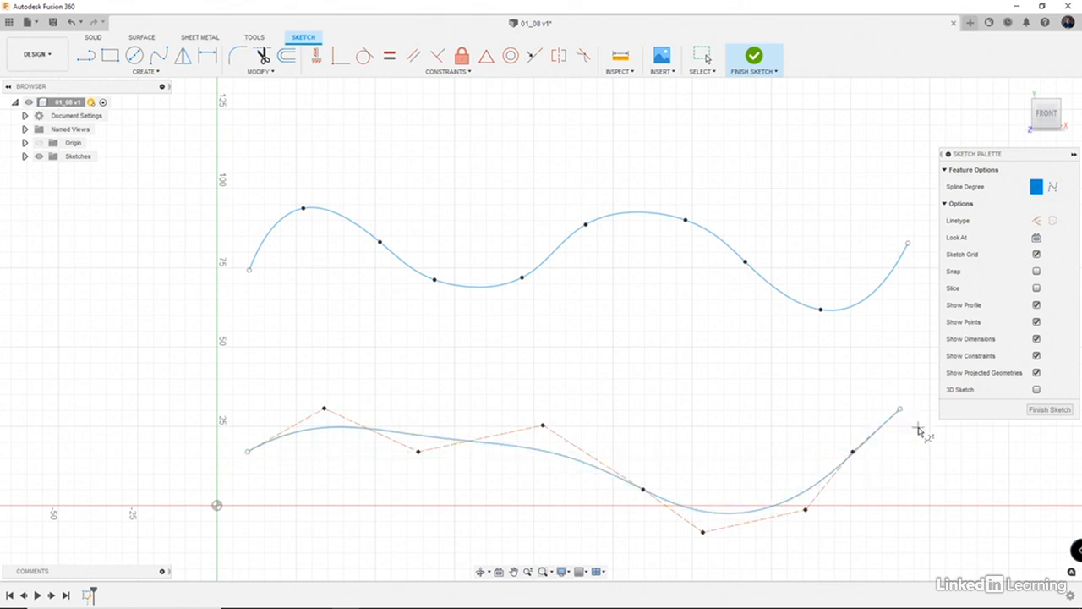
pyautogui.press('Escape')
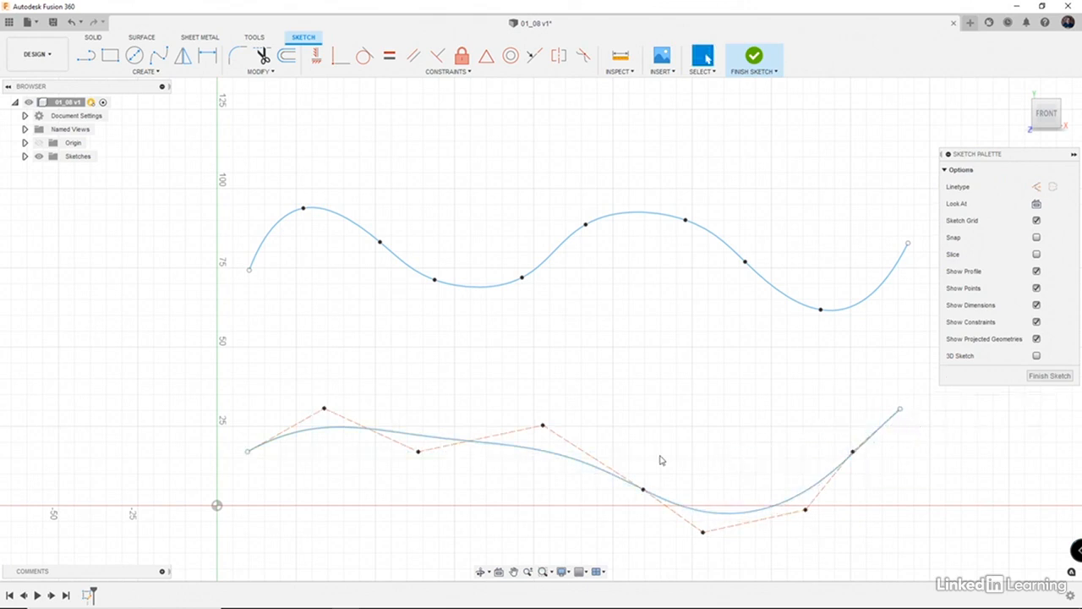
# - Move the control point spline's third, fourth and fifth points to about (63, 3), (104, 38) and (118, 5) mm, and nudge the eighth point outward
pyautogui.moveTo(542, 425); pyautogui.dragTo(547, 386)
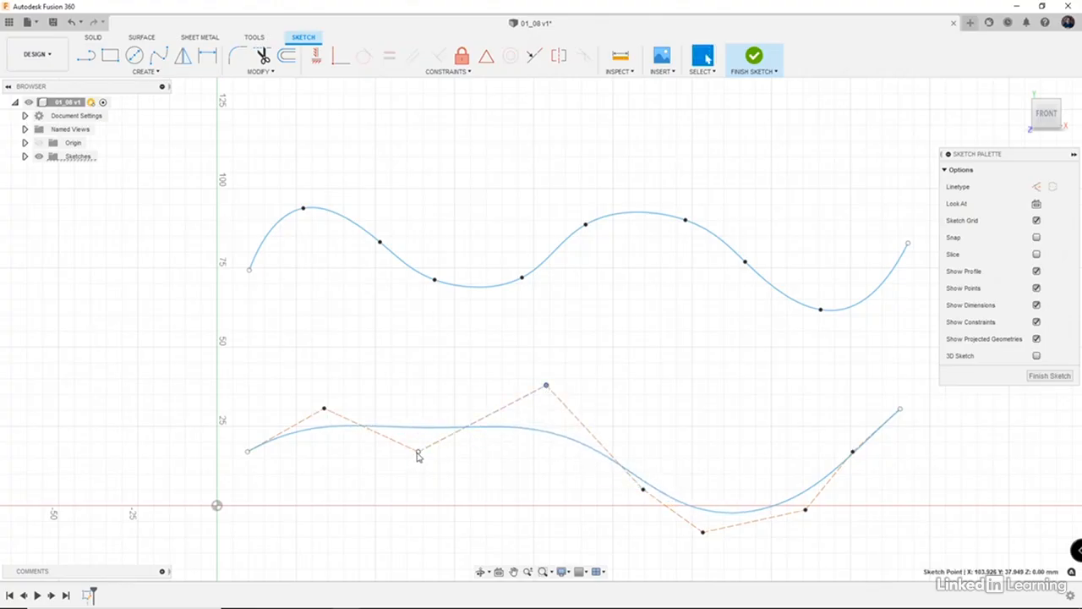
pyautogui.moveTo(418, 455); pyautogui.dragTo(417, 499)
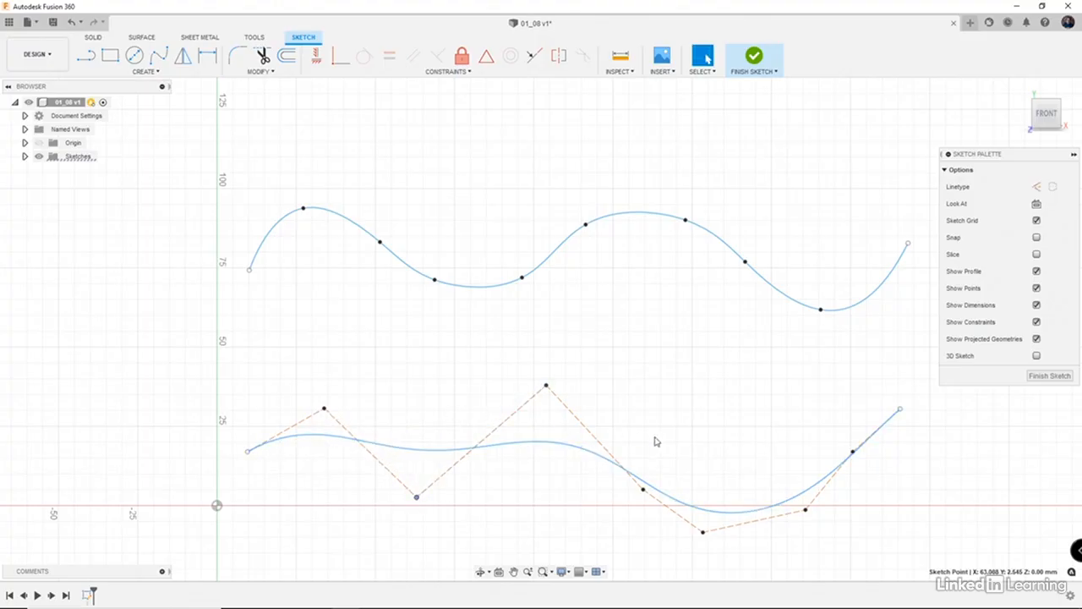
pyautogui.moveTo(643, 491); pyautogui.dragTo(591, 490)
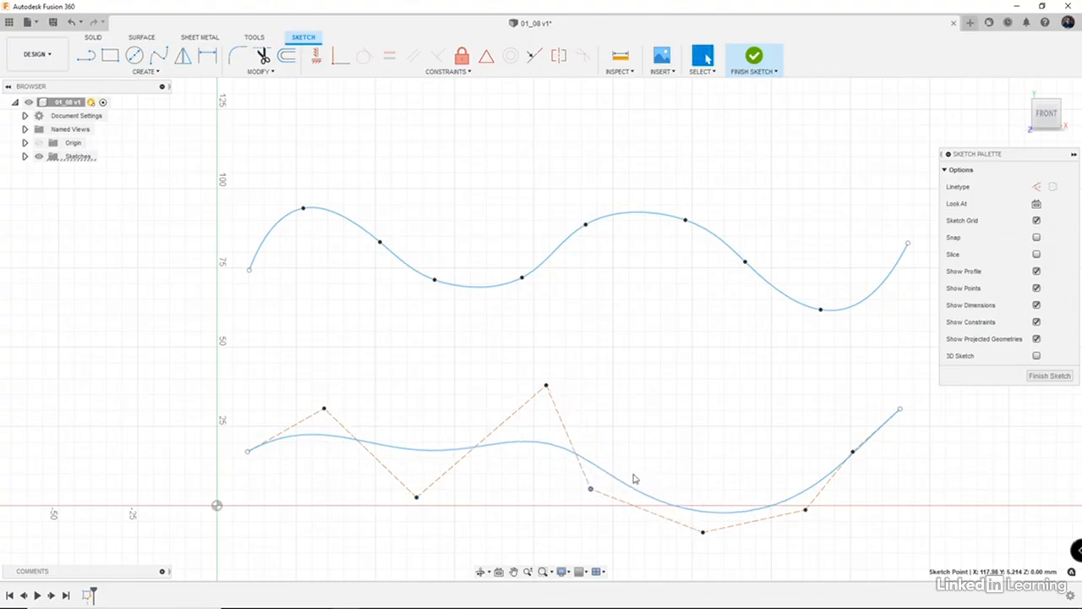
pyautogui.moveTo(852, 452)
pyautogui.mouseDown()
pyautogui.moveTo(886, 467)
pyautogui.moveTo(866, 465)
pyautogui.mouseUp()
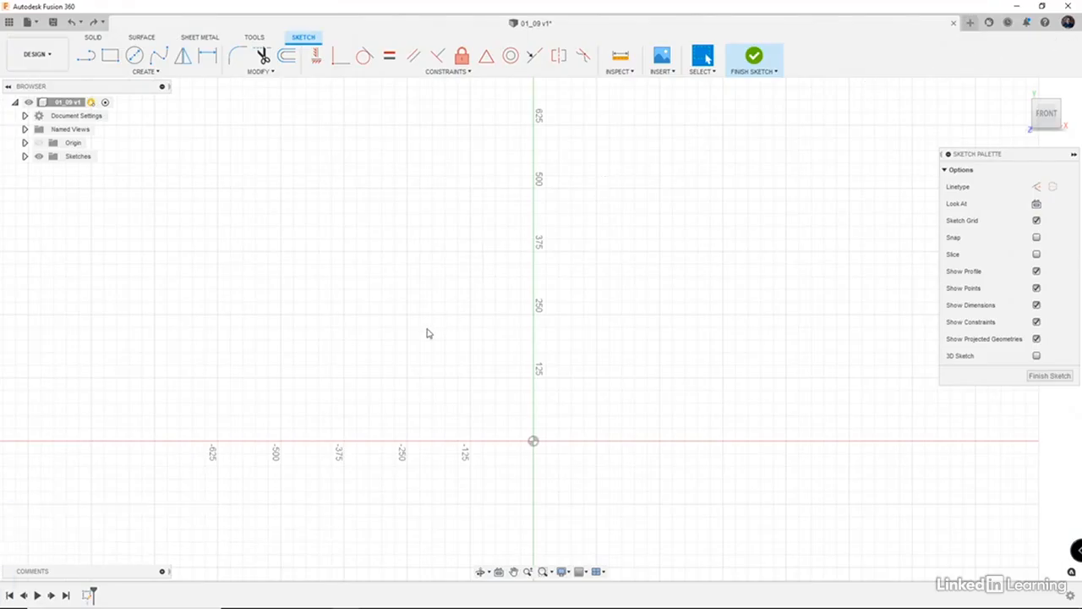
# - In the 01_09 sketch, draw a two-point rectangle about 132 mm by 155 mm, its upper-left corner about 290 mm left of and 310 mm above the origin
pyautogui.press('r')
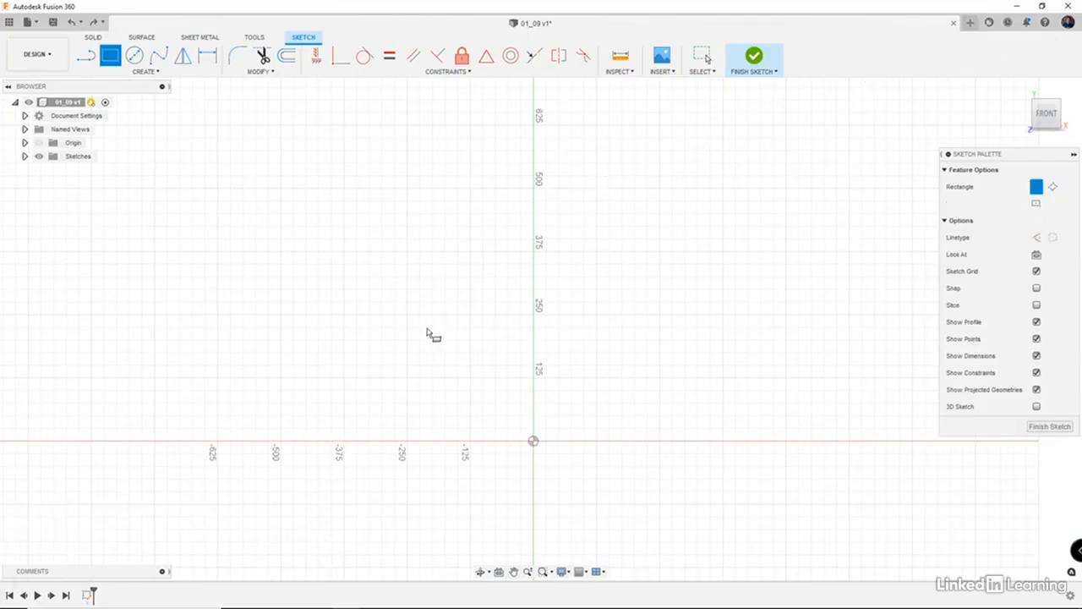
pyautogui.click(386, 284)
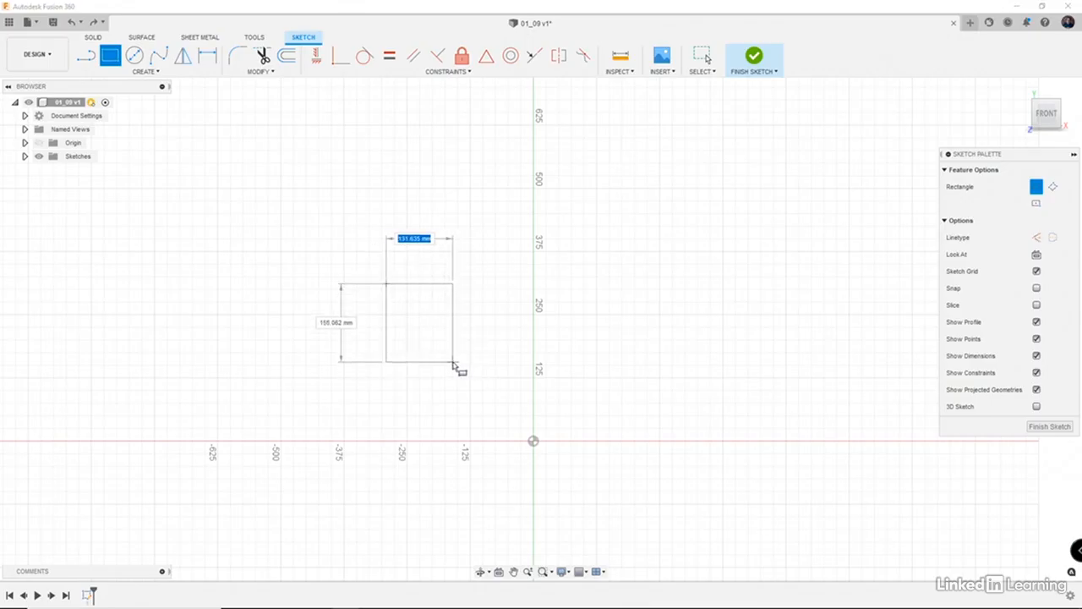
pyautogui.click(454, 363)
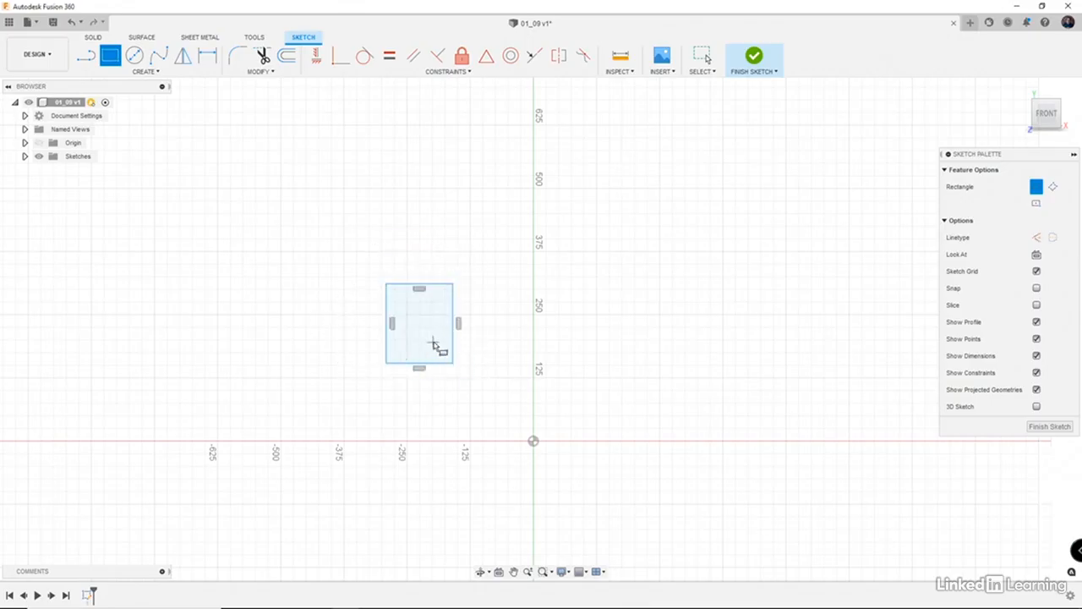
pyautogui.press('Escape')
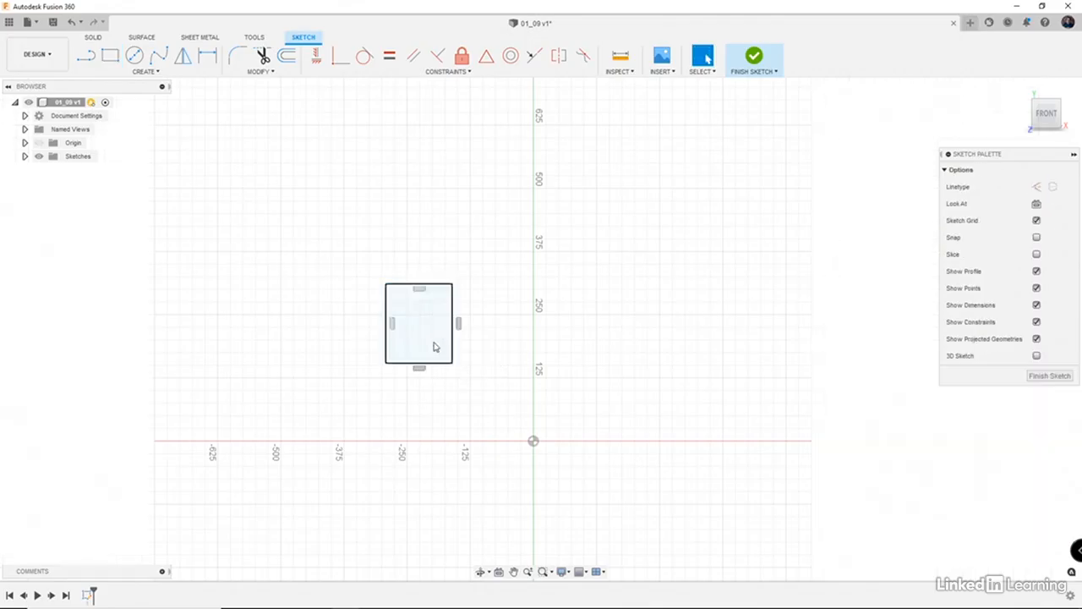
# - Draw a vertical line about 390 mm long straight up from the origin
pyautogui.press('l')
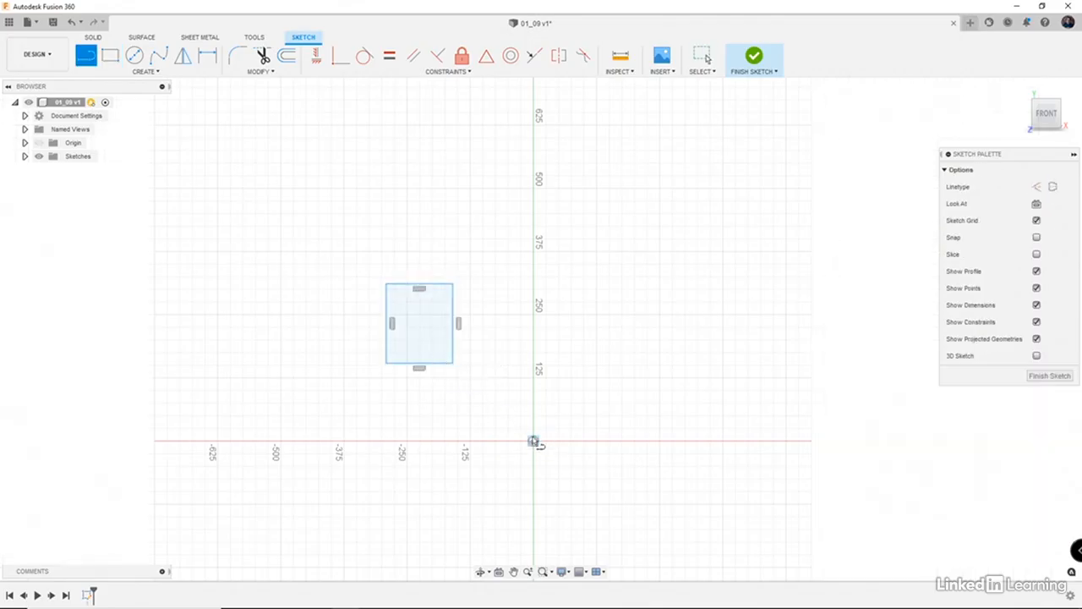
pyautogui.click(533, 441)
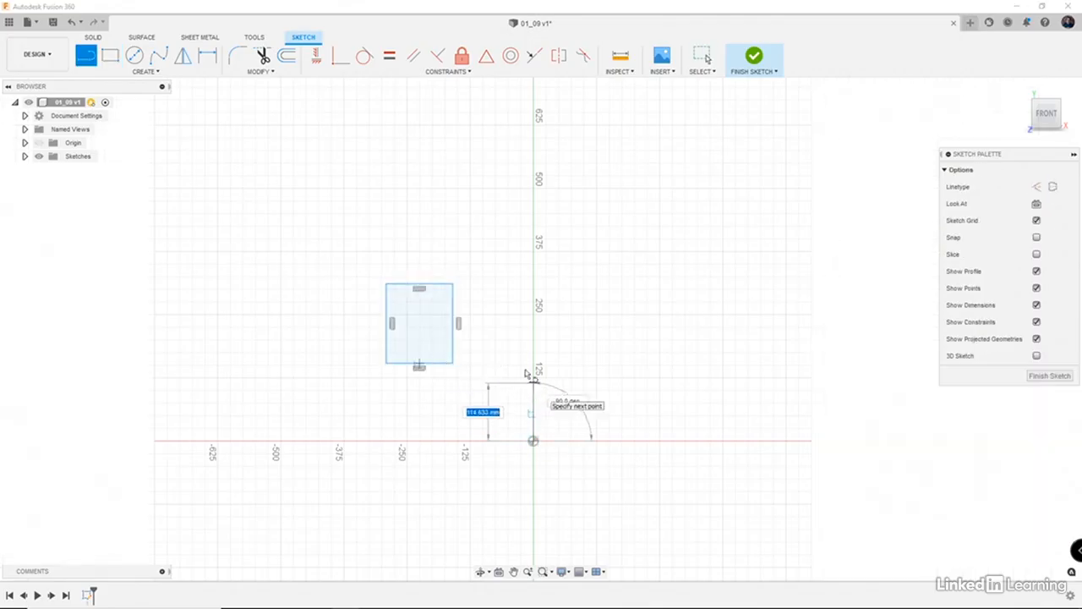
pyautogui.doubleClick(534, 245)
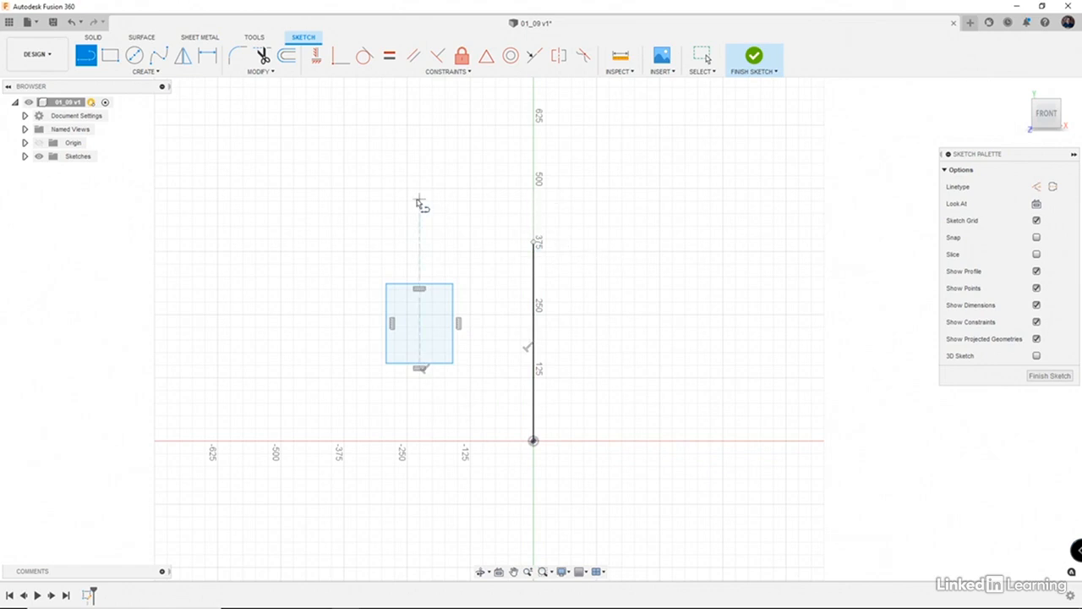
# - Mirror all four sides of the rectangle across the vertical line through the origin
pyautogui.click(145, 71)
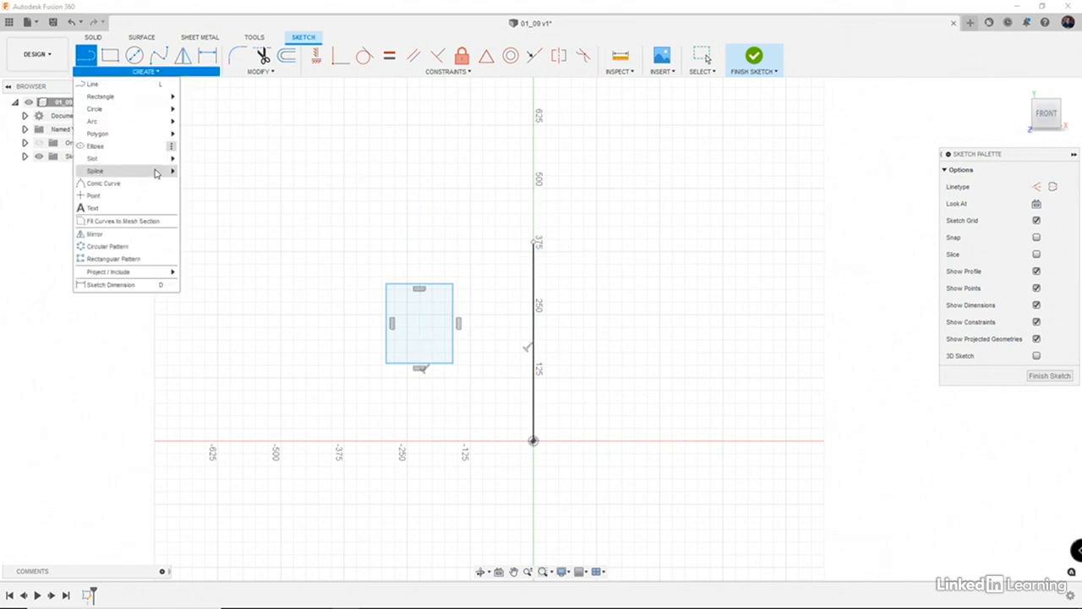
pyautogui.click(156, 241)
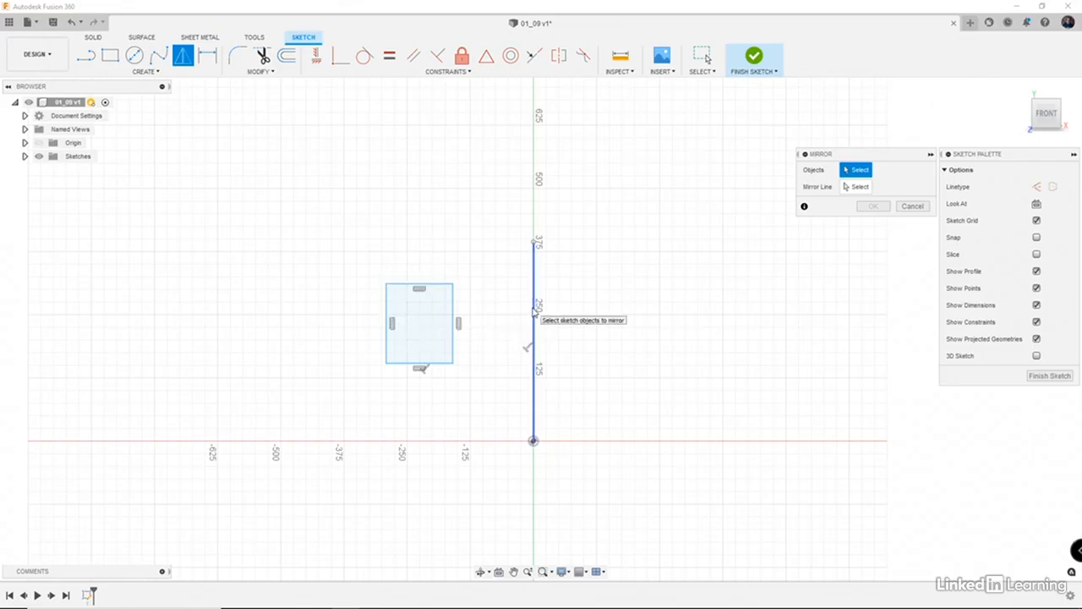
pyautogui.doubleClick(454, 309)
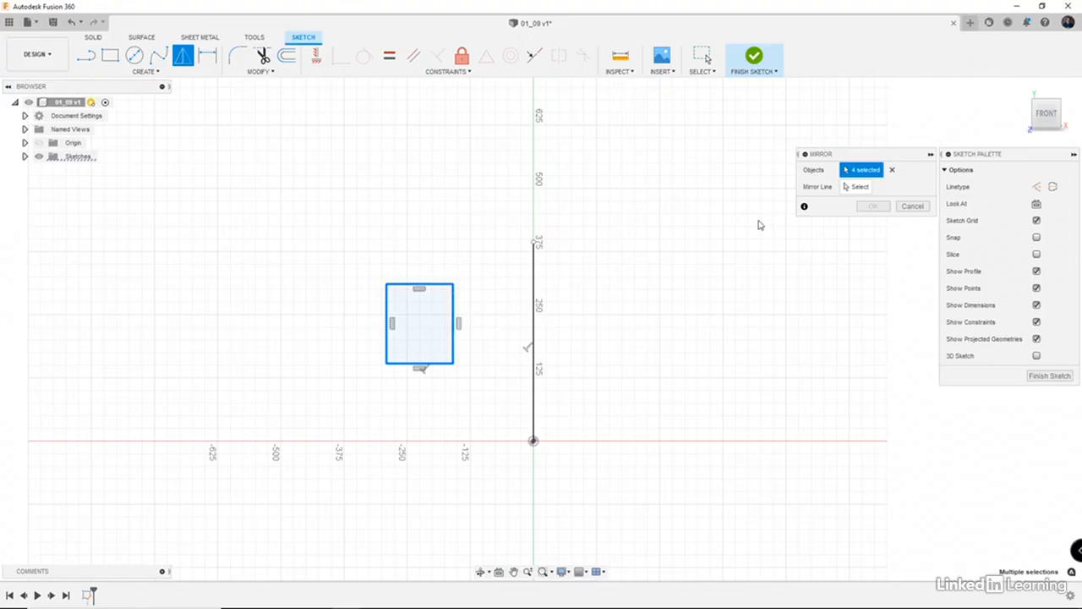
pyautogui.click(861, 188)
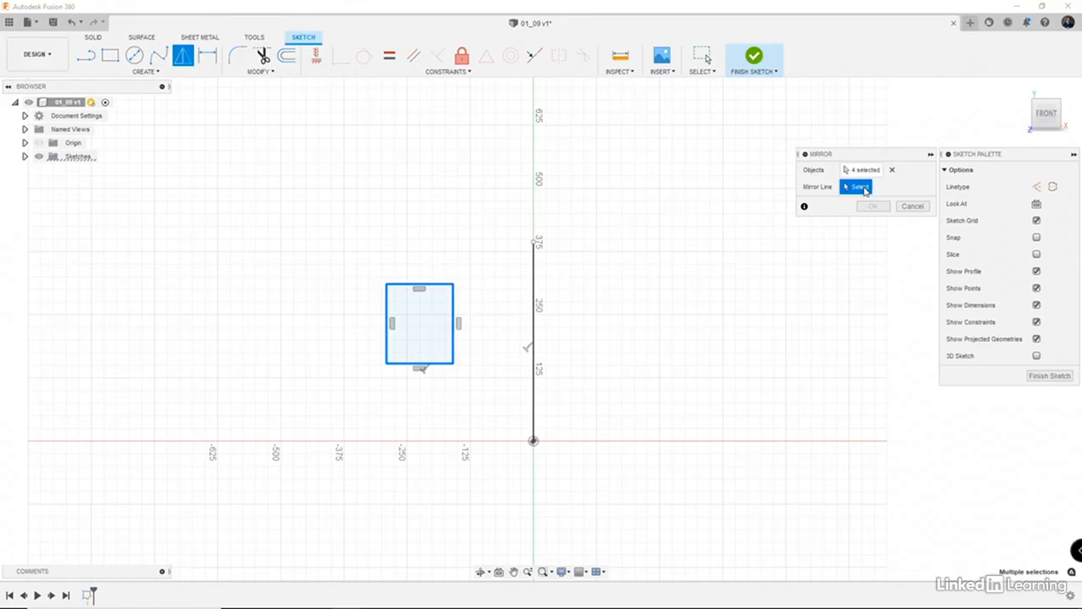
pyautogui.click(534, 270)
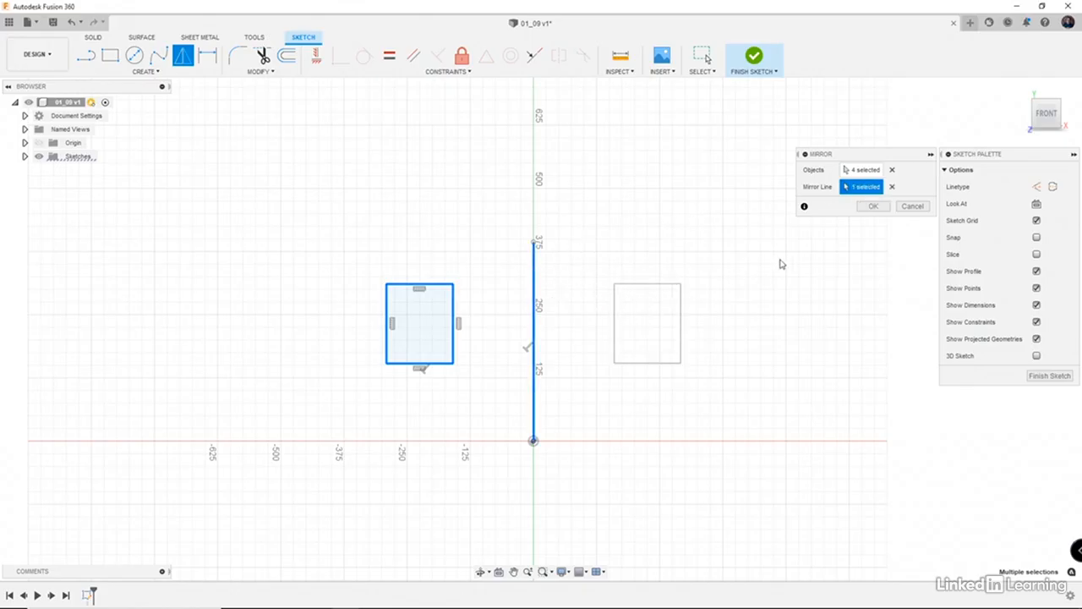
pyautogui.click(871, 207)
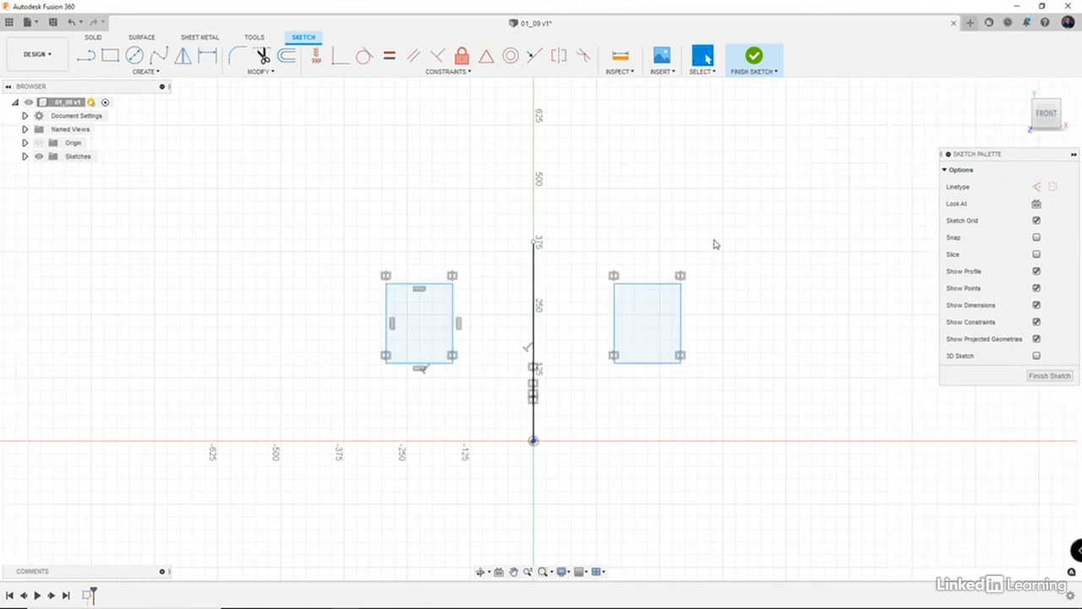
# - Use Move/Copy to shift the original rectangle's outer vertical edge about 60 mm away from the mirror line
pyautogui.rightClick(386, 309)
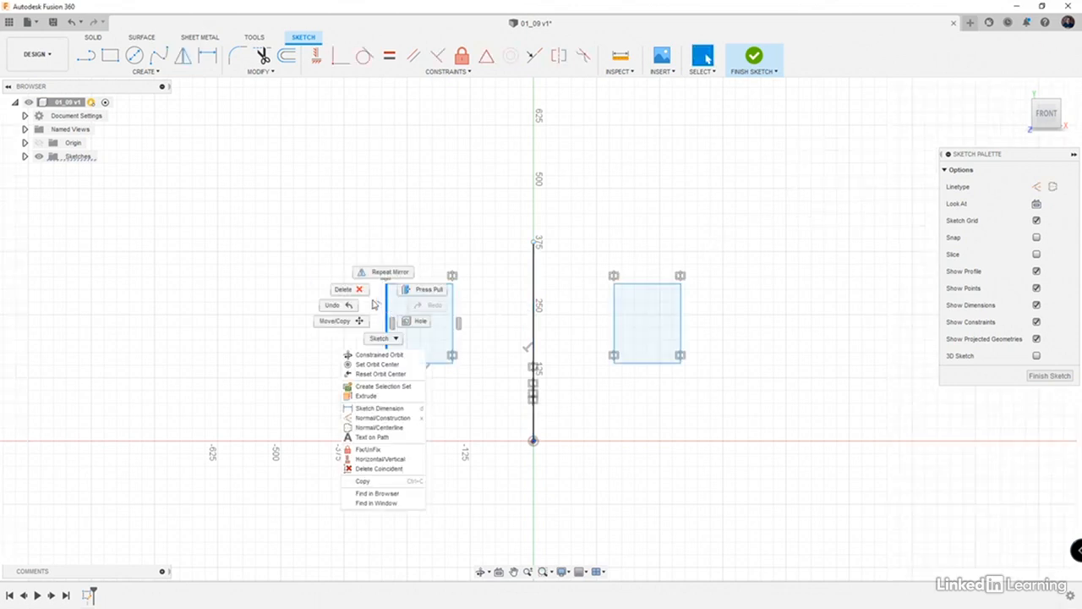
pyautogui.click(338, 320)
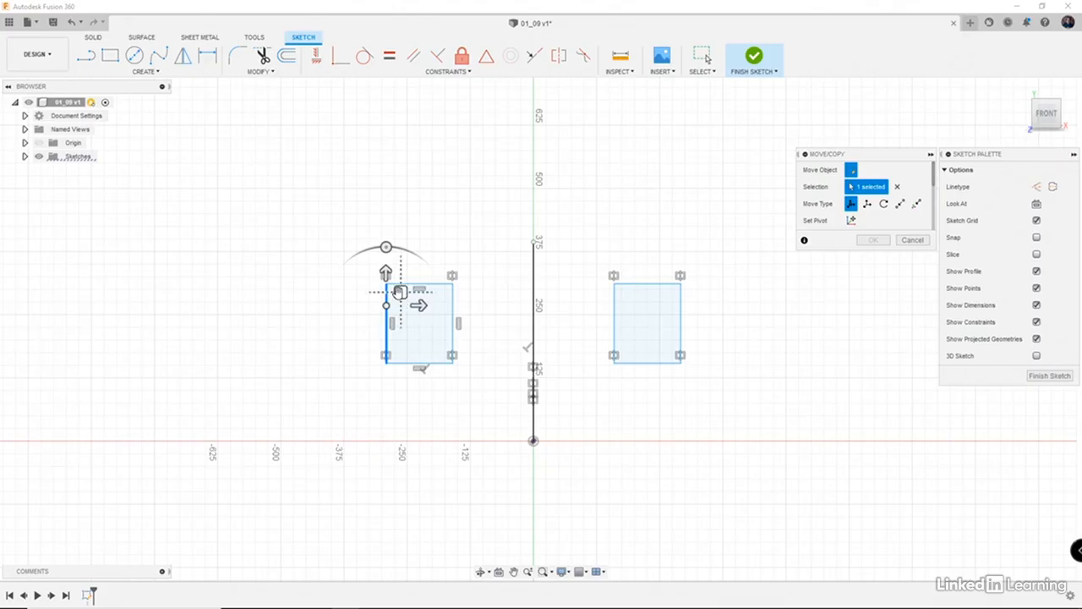
pyautogui.moveTo(400, 291); pyautogui.dragTo(369, 295)
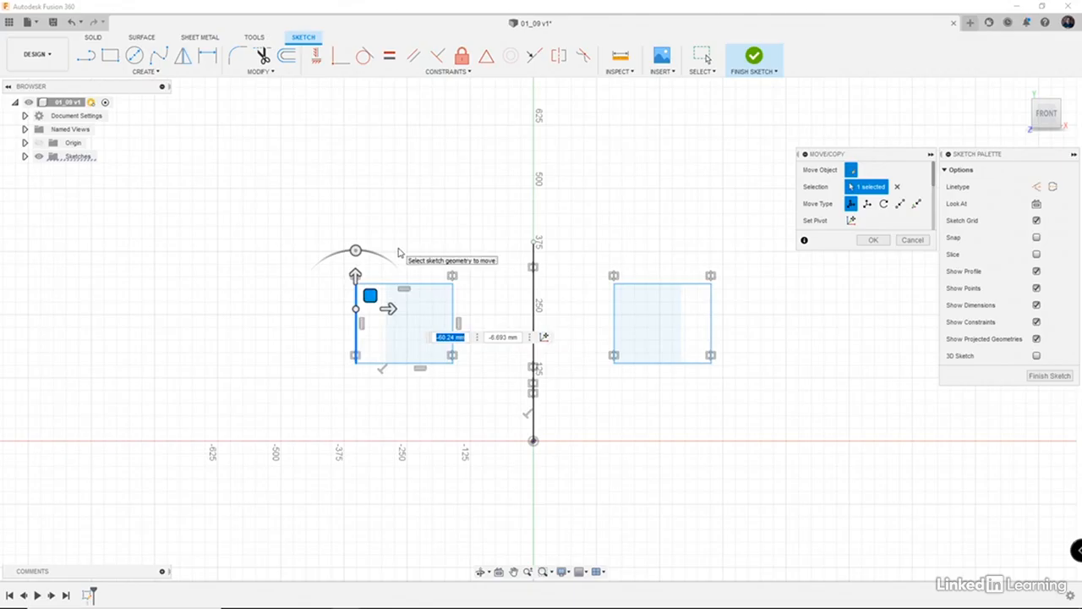
pyautogui.press('Return')
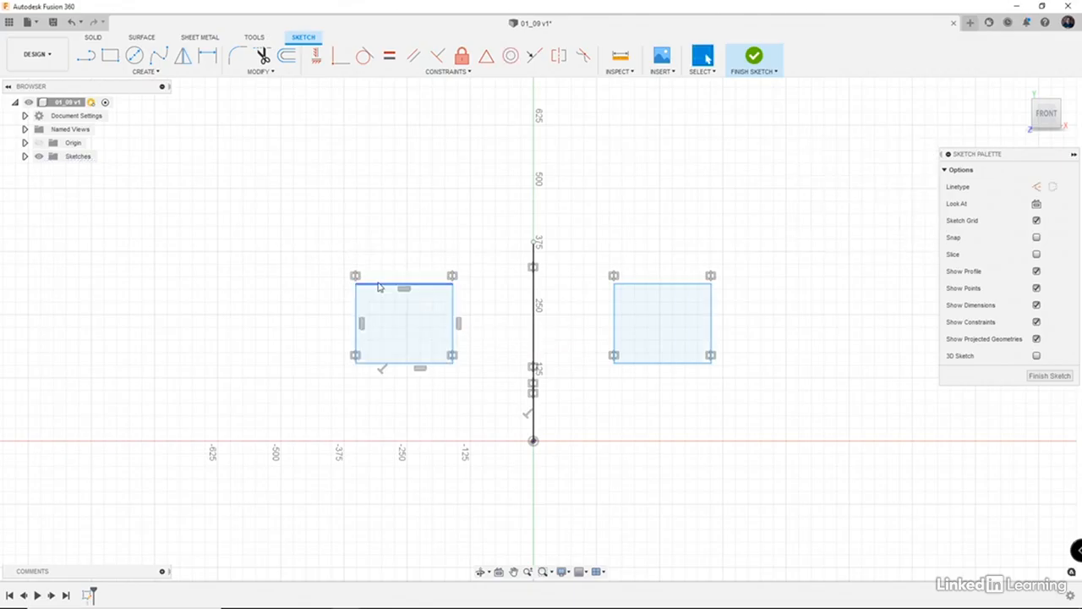
# - Delete the four symmetry constraints at the original rectangle's corners to unlink it from its mirrored copy
pyautogui.click(452, 276)
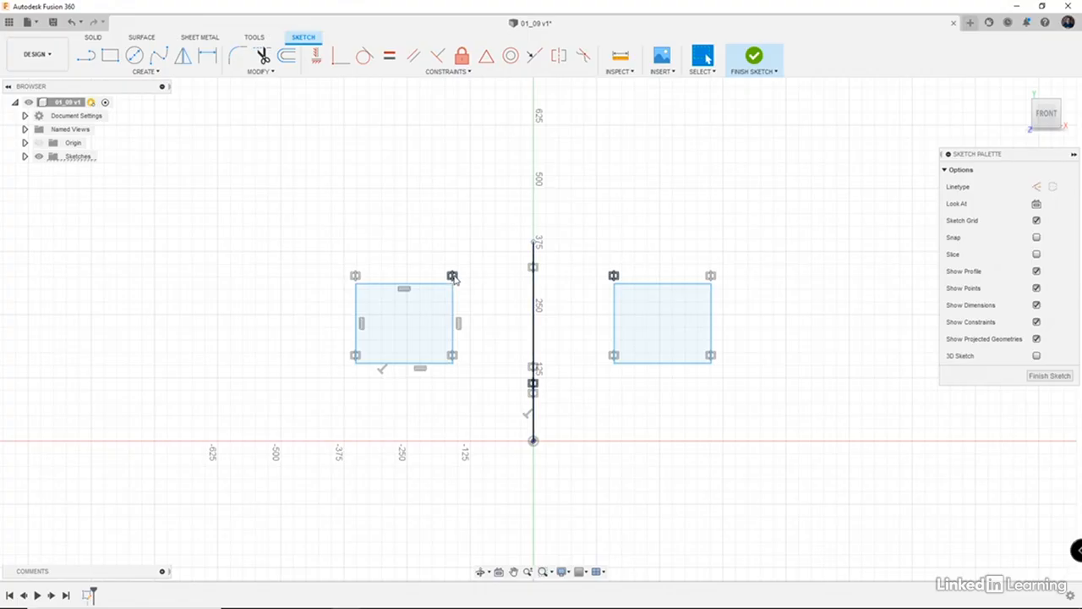
pyautogui.press('Delete')
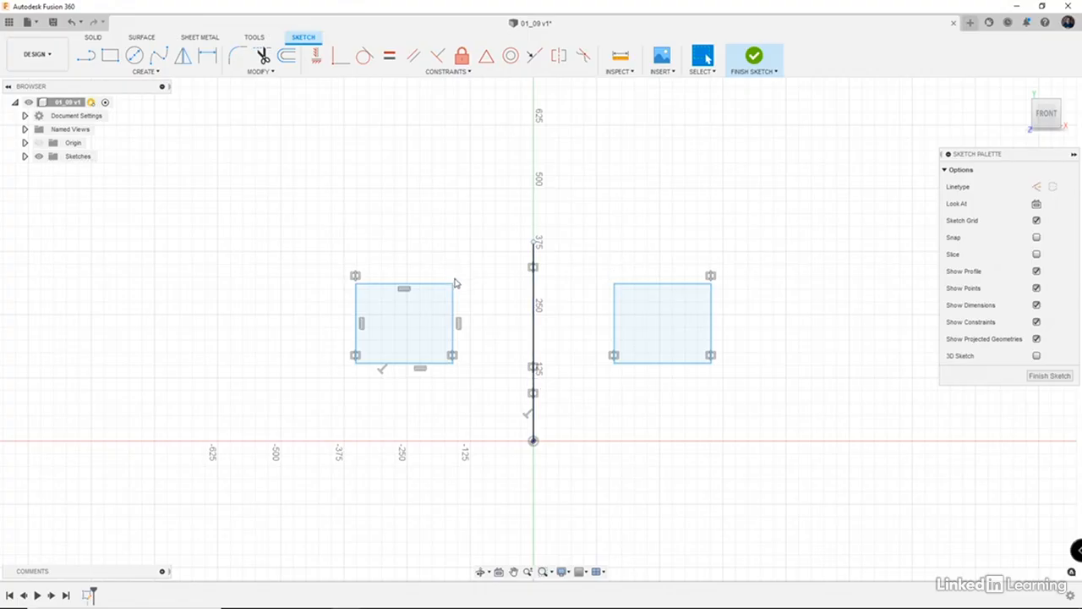
pyautogui.click(357, 277)
pyautogui.press('Delete')
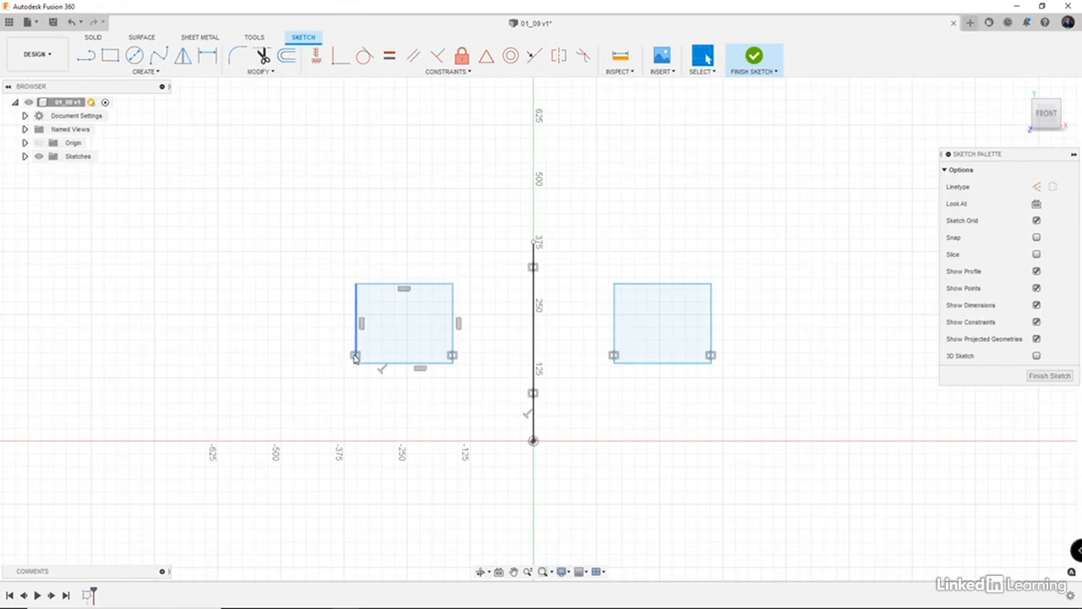
pyautogui.click(355, 357)
pyautogui.press('Delete')
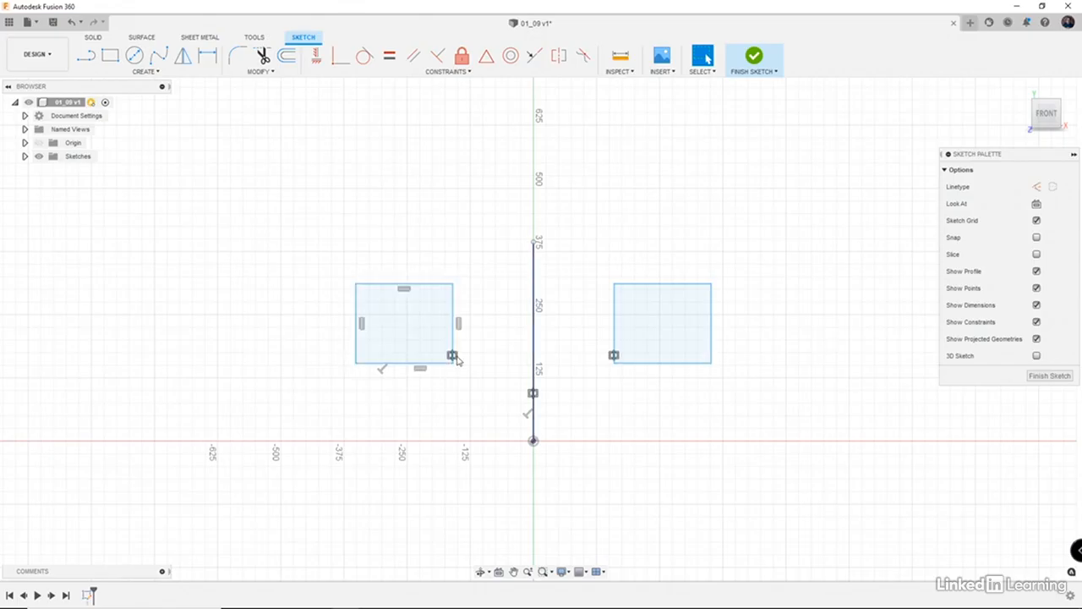
pyautogui.click(452, 355)
pyautogui.press('Delete')
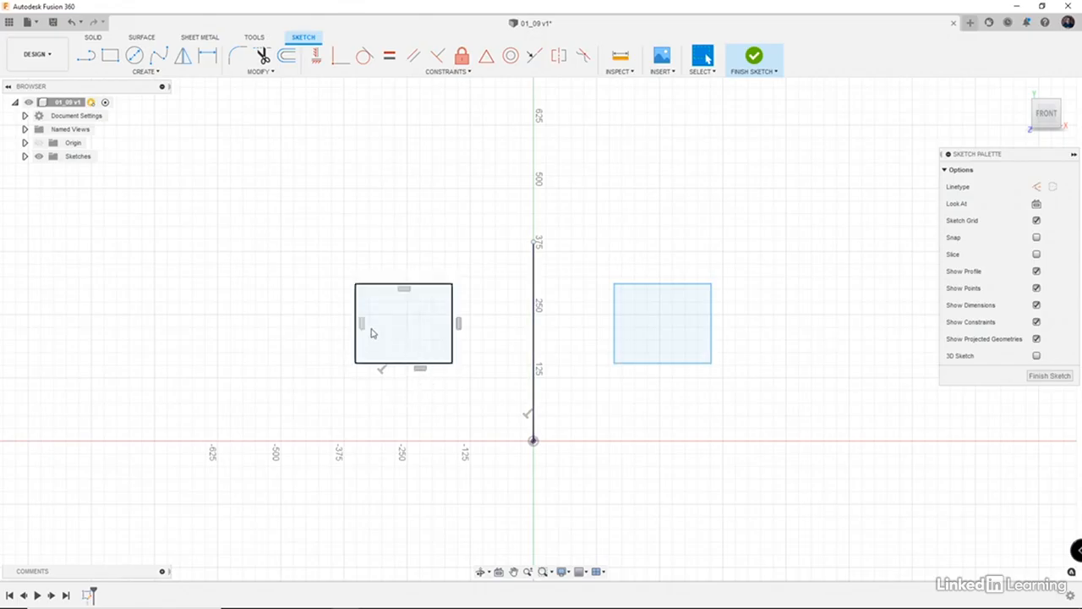
# - Use Move/Copy to raise the original rectangle's upper edge about 50 mm
pyautogui.click(368, 285)
pyautogui.rightClick(368, 289)
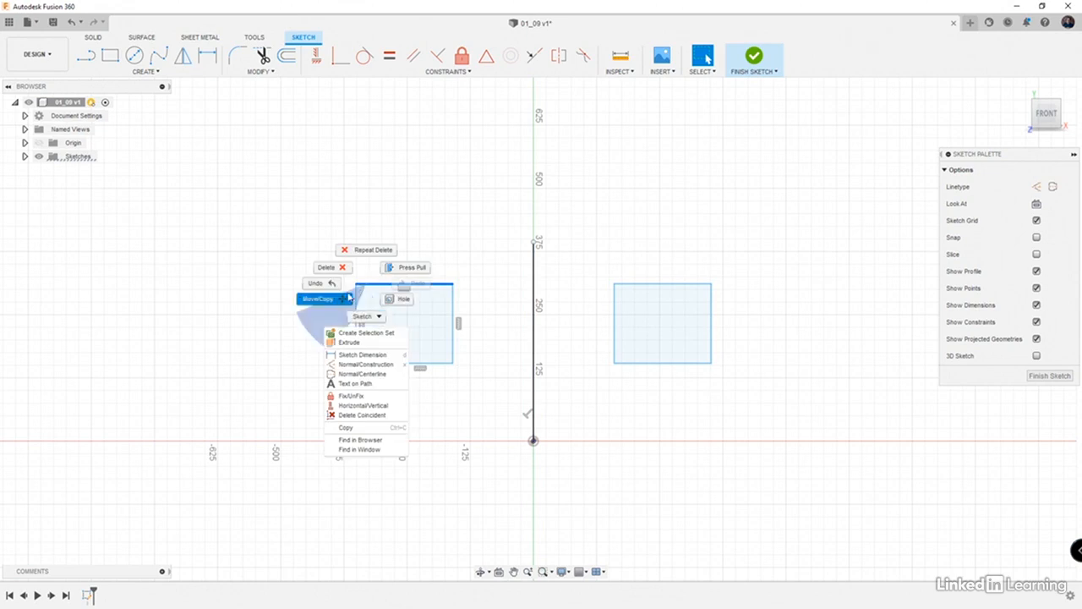
pyautogui.click(338, 301)
pyautogui.moveTo(403, 287); pyautogui.dragTo(404, 256)
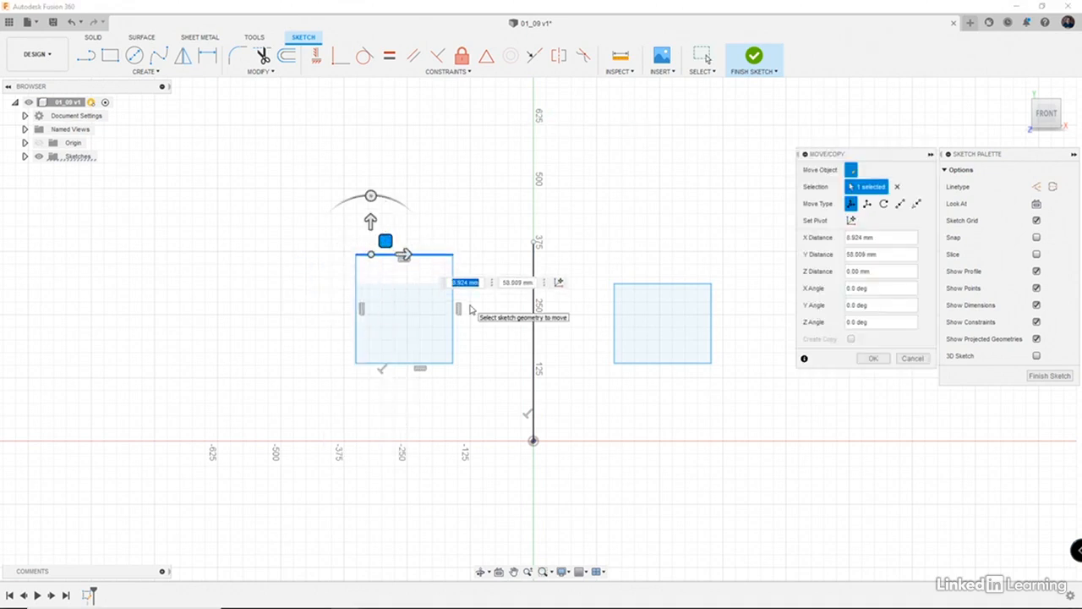
pyautogui.press('Return')
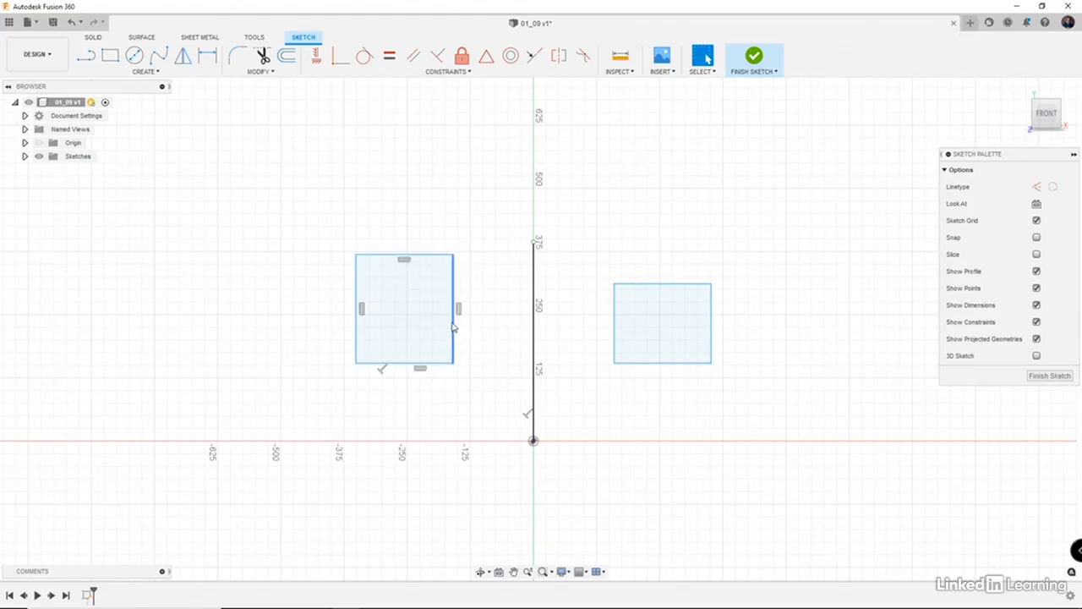
# - Draw a center diameter circle about 240 mm across, centred about 530 mm left of and 610 mm above the origin
pyautogui.scroll(-5, 447, 324)
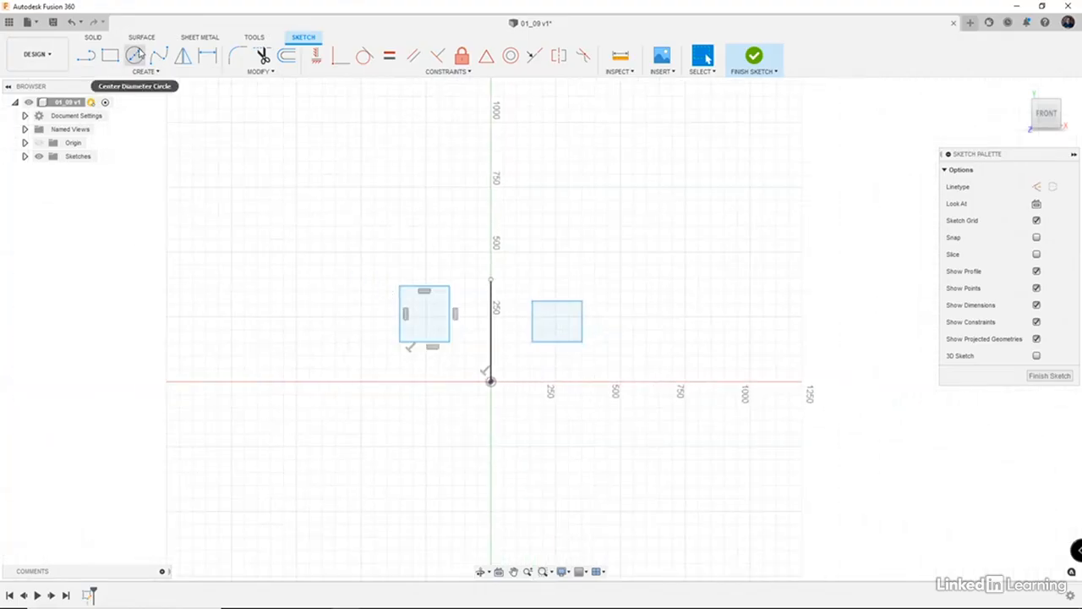
pyautogui.click(134, 56)
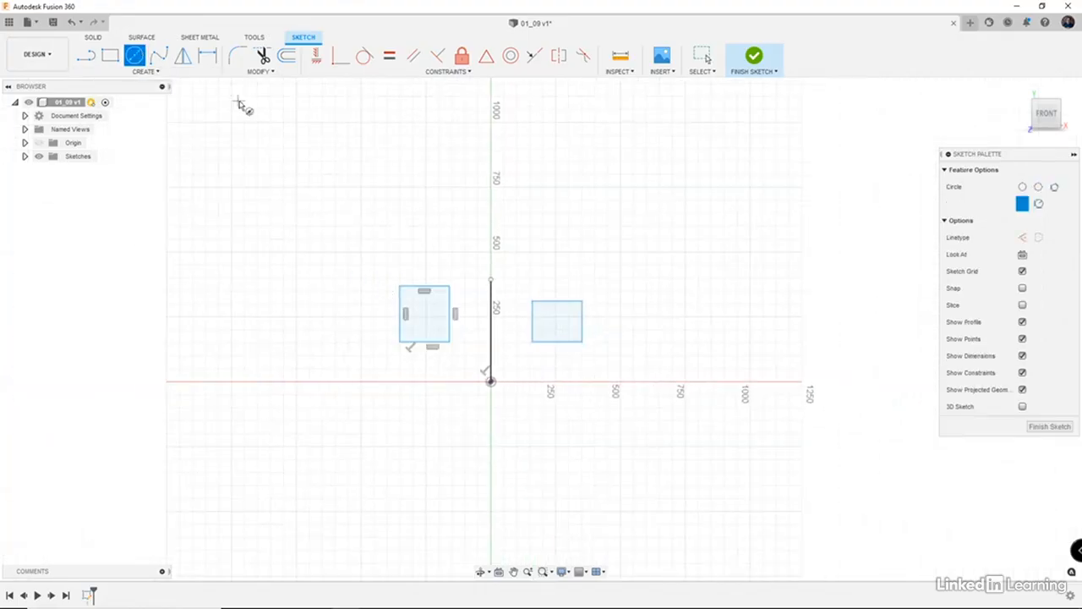
pyautogui.click(353, 223)
pyautogui.click(361, 253)
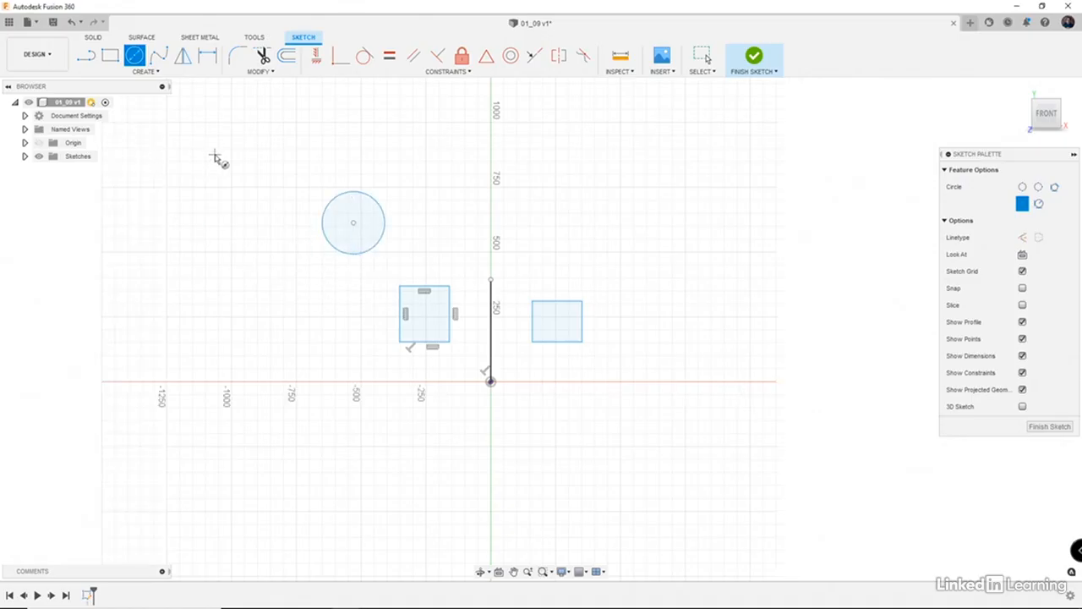
pyautogui.press('Escape')
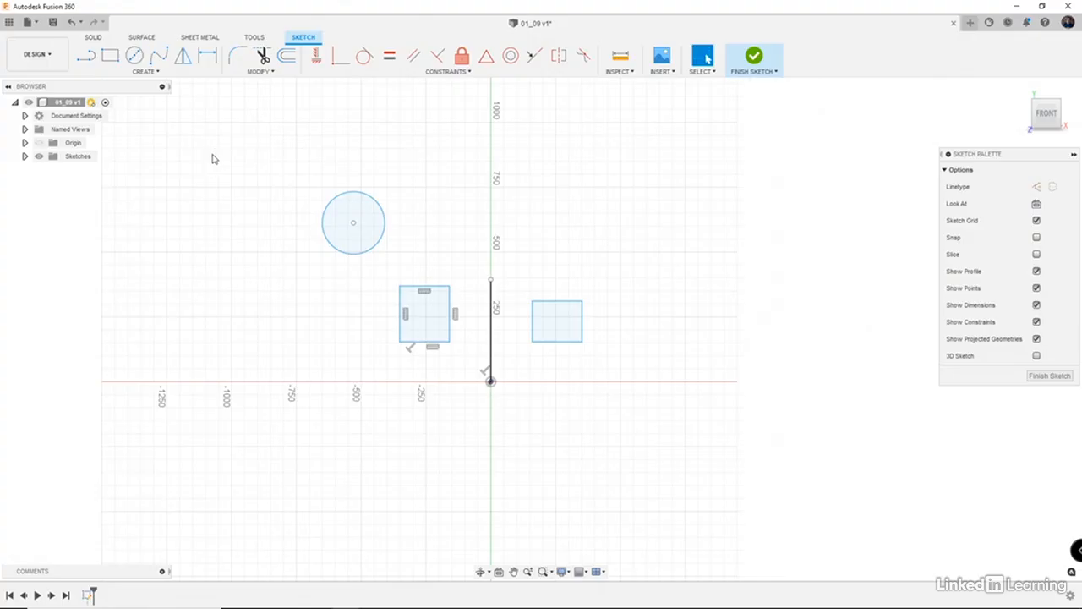
# - Set up a full Circular Pattern of the circle around the origin with a quantity of 6
pyautogui.click(142, 73)
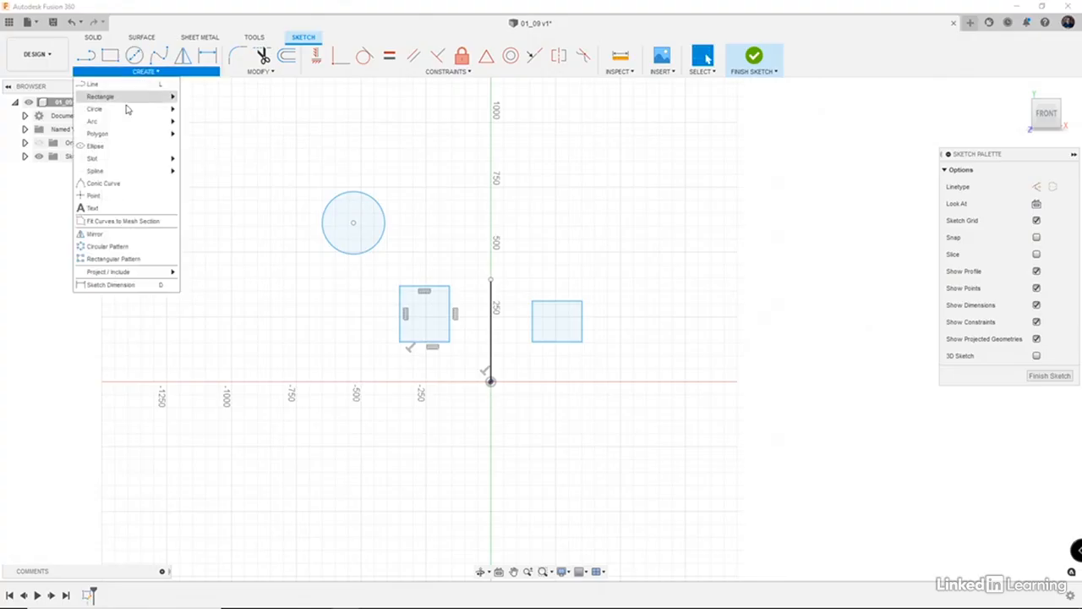
pyautogui.click(145, 250)
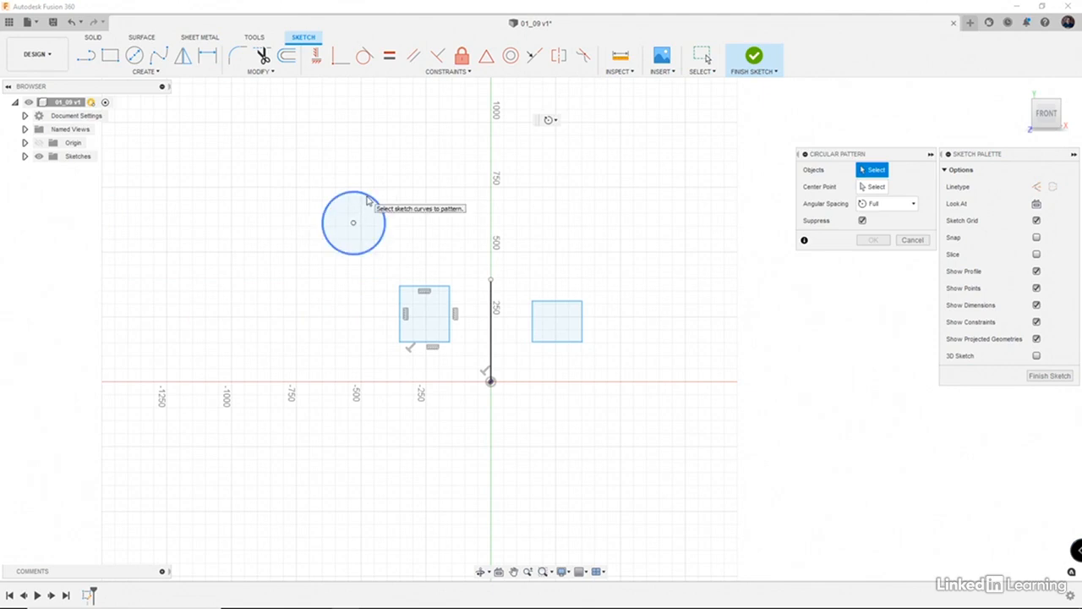
pyautogui.click(368, 200)
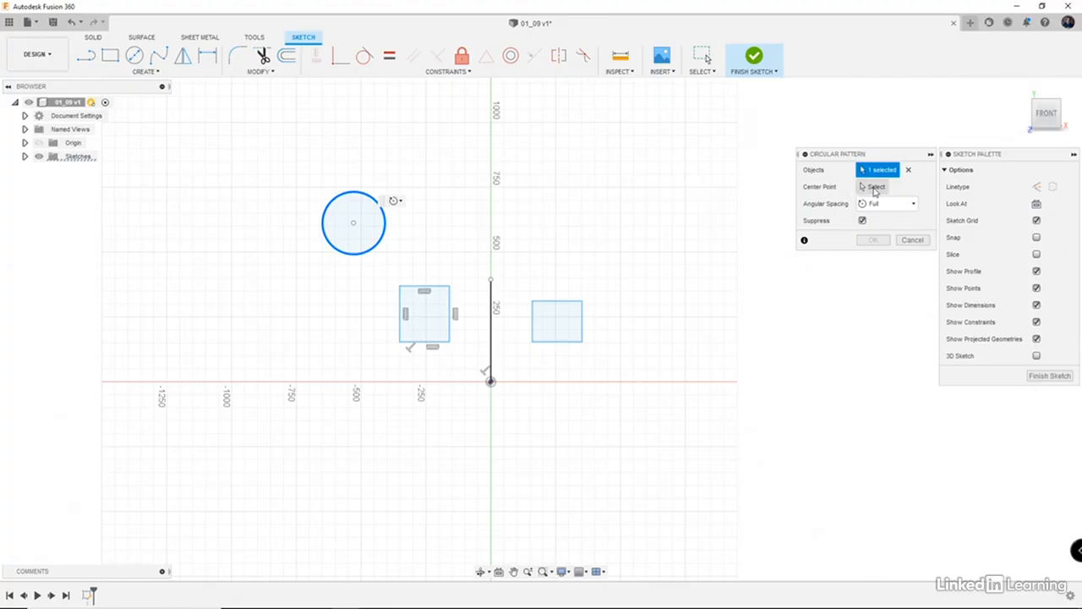
pyautogui.click(875, 188)
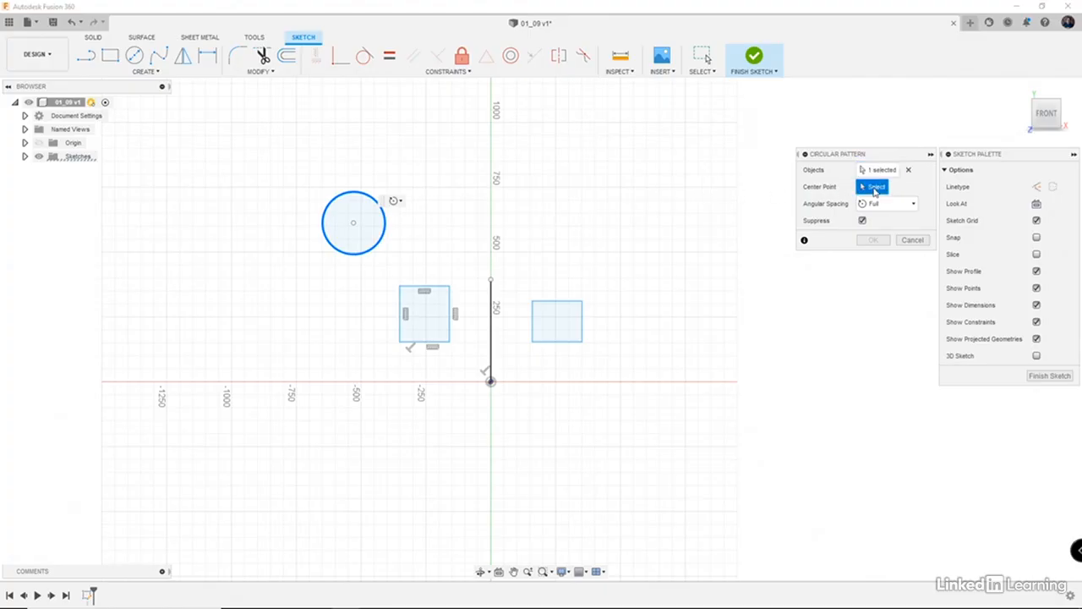
pyautogui.click(491, 382)
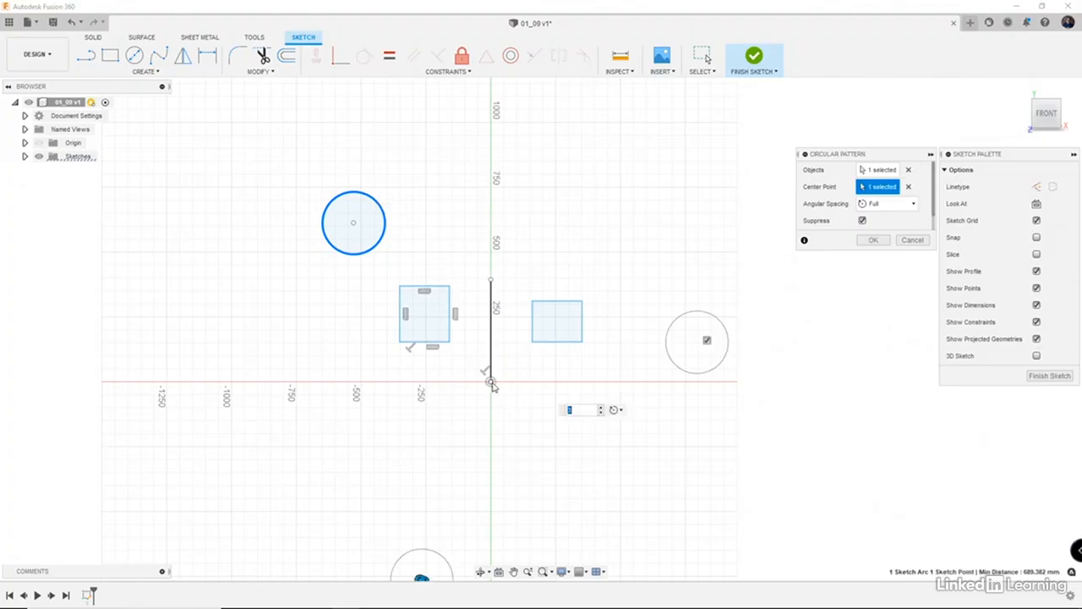
pyautogui.scroll(-1, 501, 382)
pyautogui.moveTo(501, 382)
pyautogui.mouseDown(button='middle')
pyautogui.moveTo(511, 339)
pyautogui.moveTo(497, 331)
pyautogui.mouseUp(button='middle')
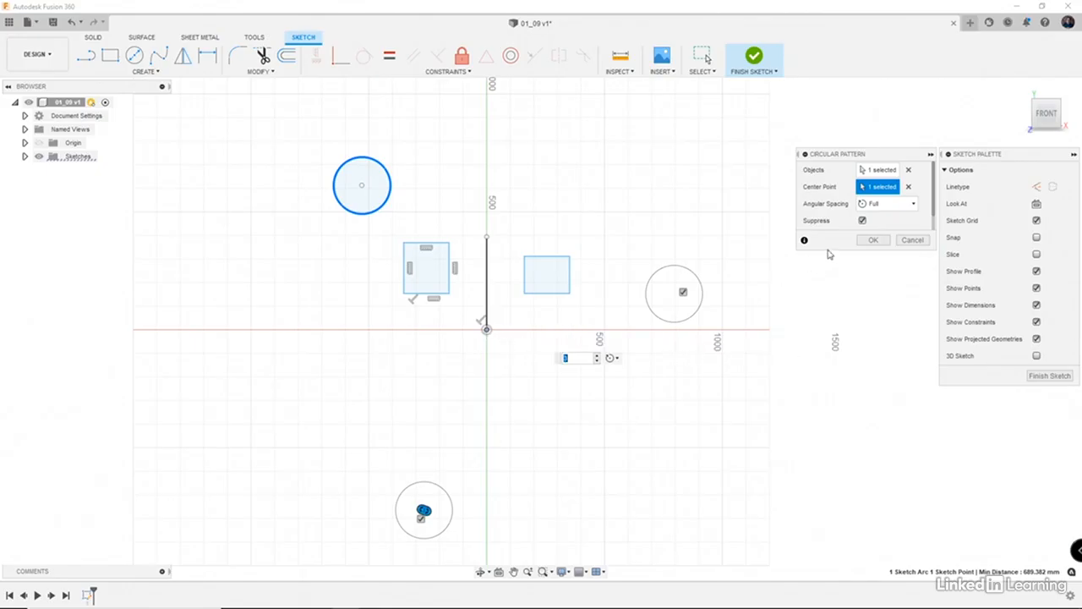
pyautogui.scroll(-1, 850, 227)
pyautogui.click(915, 219)
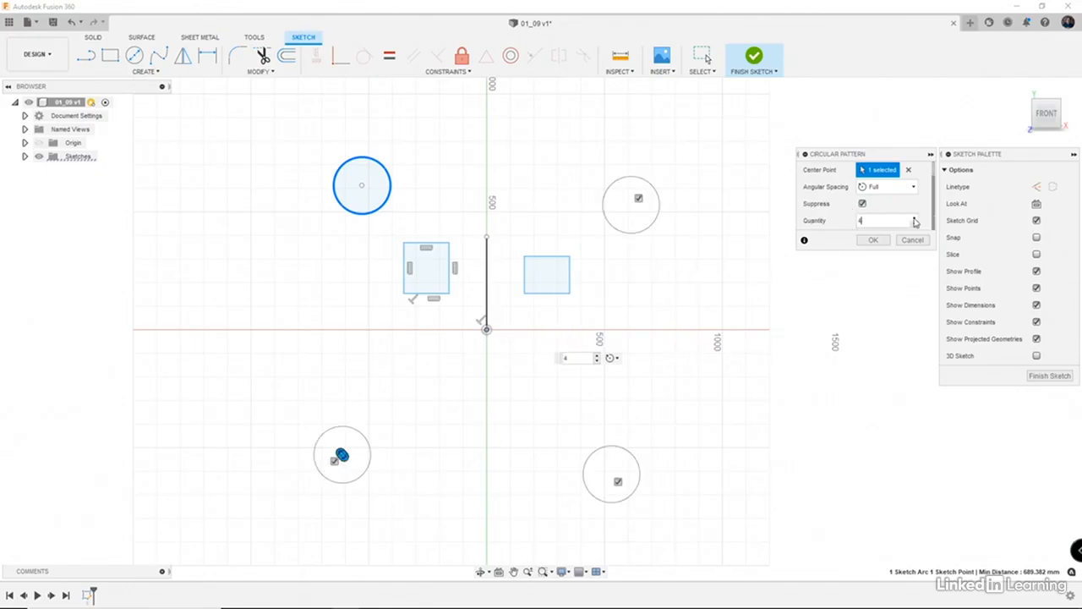
pyautogui.click(914, 219)
pyautogui.click(915, 219)
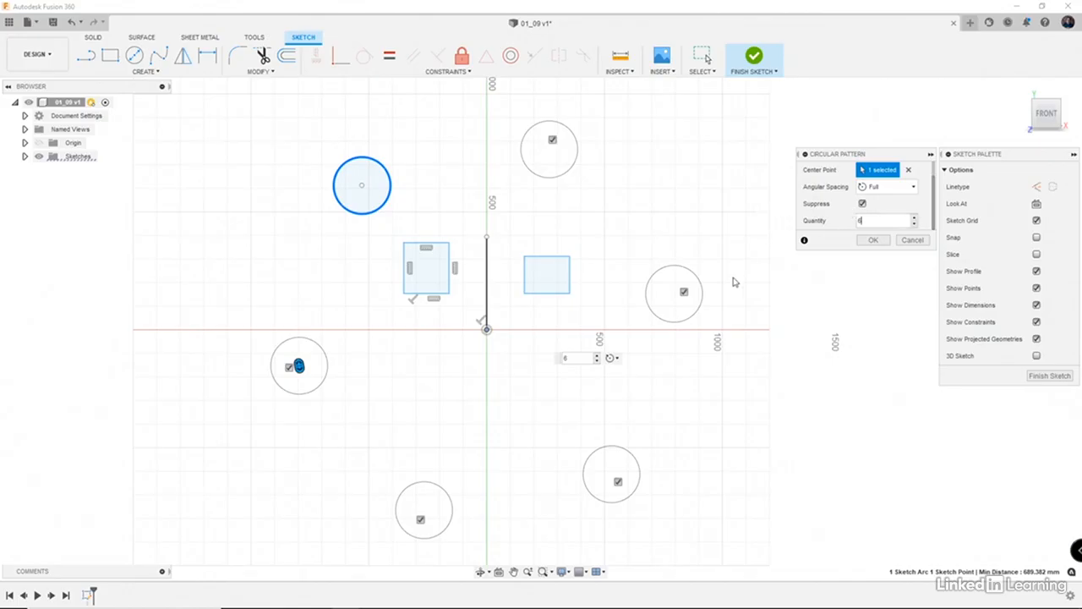
# - Suppress the circular pattern's instances above and below the origin individually and restore both of them
pyautogui.click(685, 292)
pyautogui.click(420, 521)
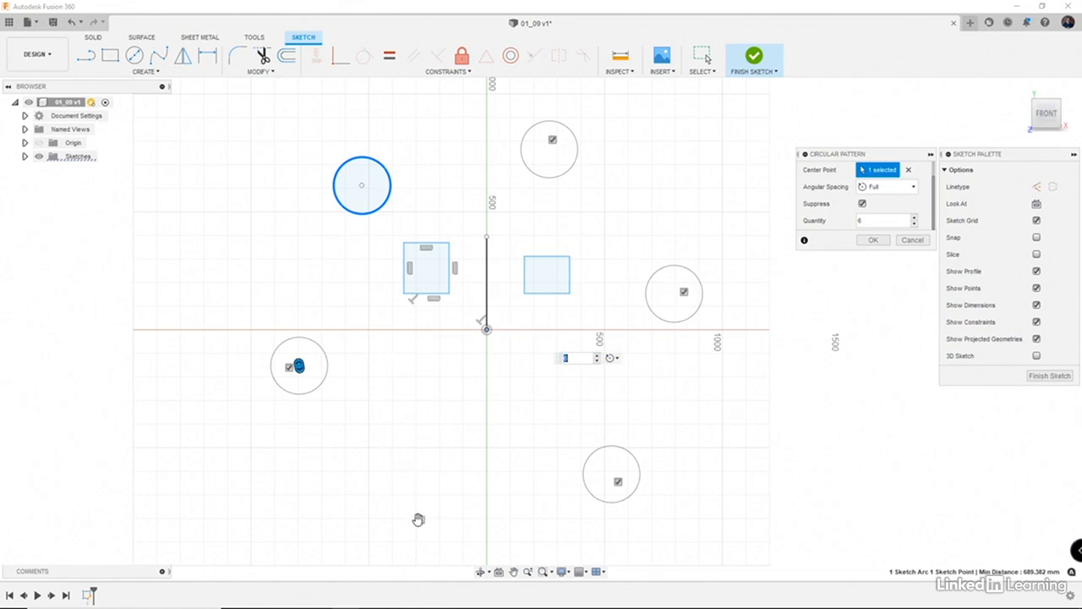
pyautogui.click(554, 138)
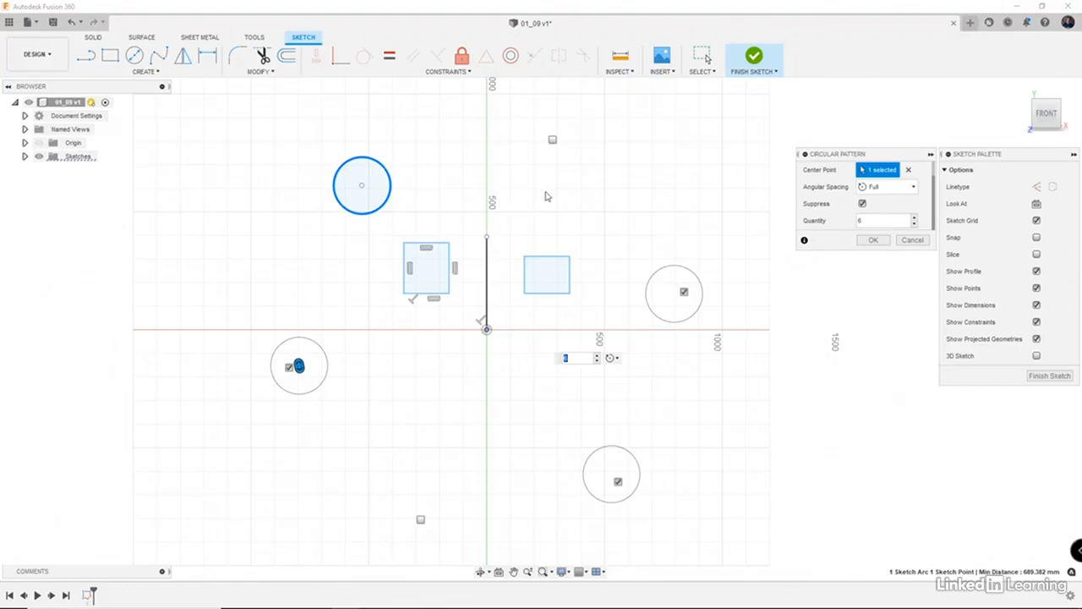
pyautogui.click(552, 140)
pyautogui.click(420, 520)
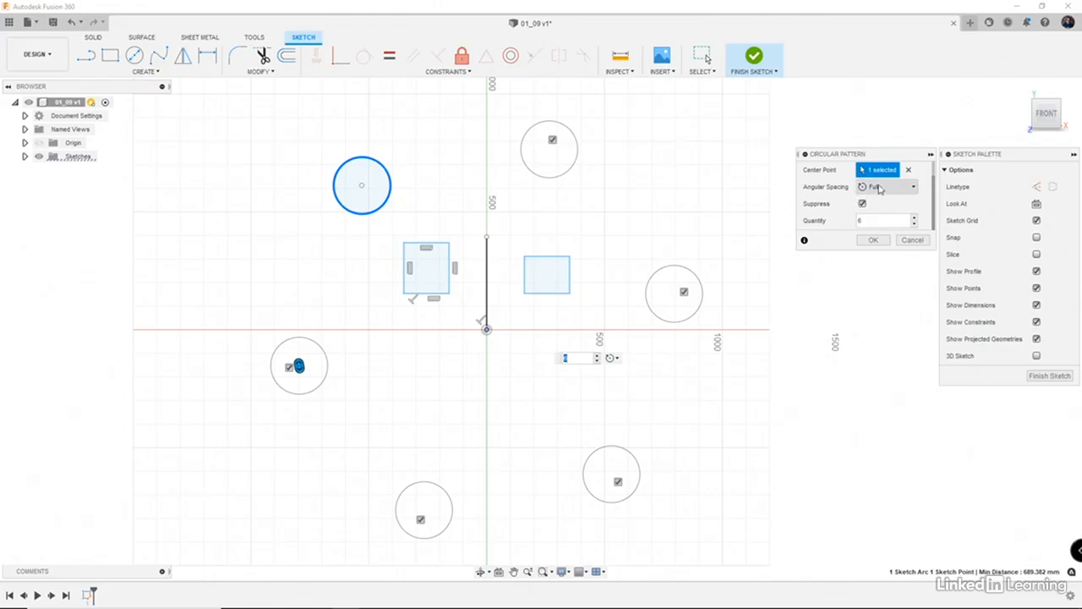
# - Change the circular pattern's angular spacing to Angle with a total angle of -180 degrees
pyautogui.click(881, 187)
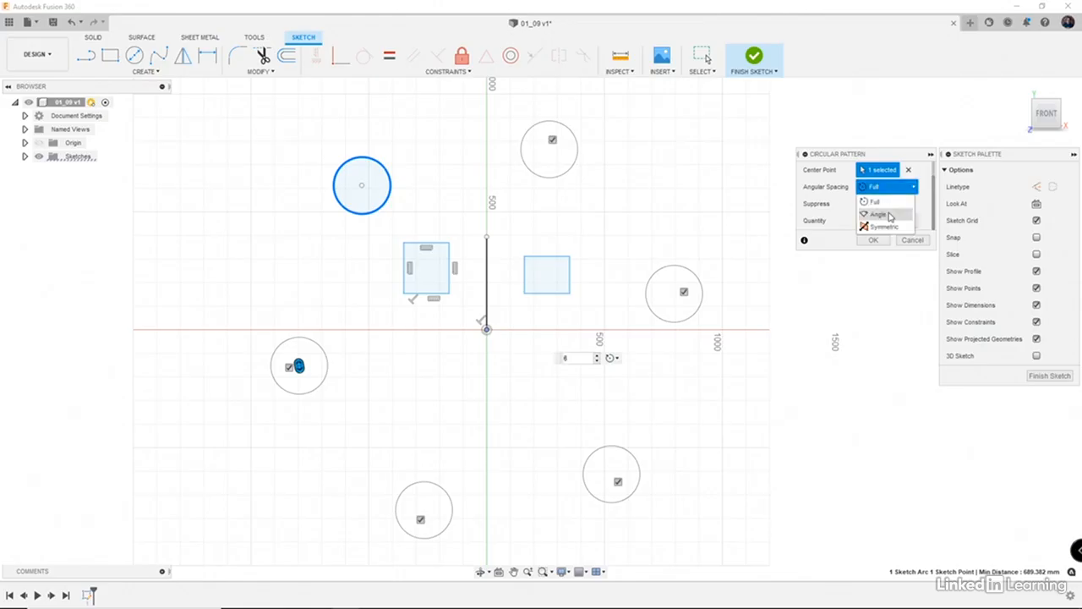
pyautogui.click(879, 214)
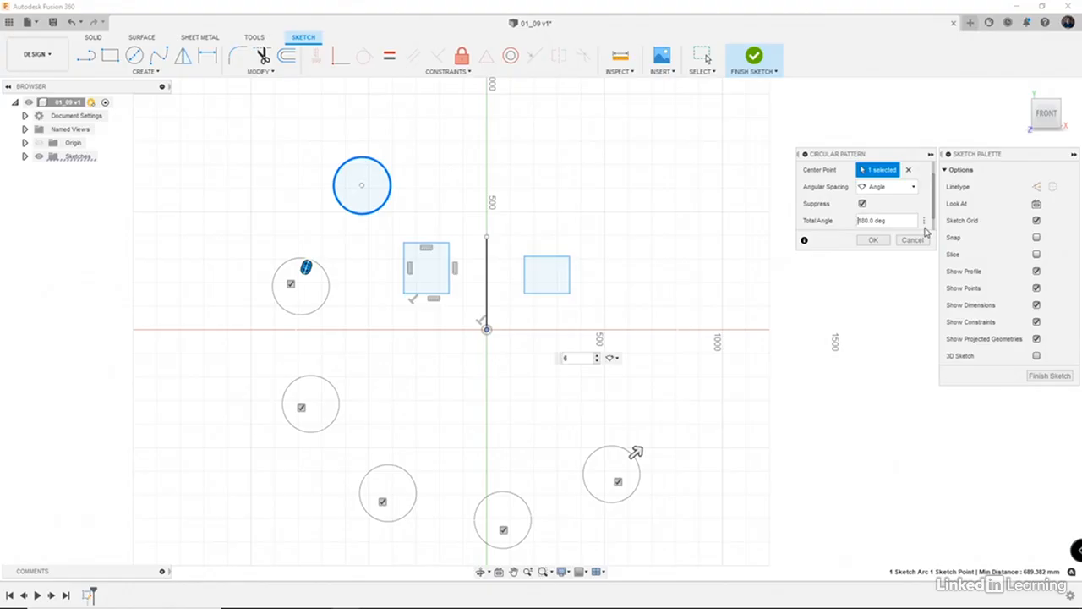
pyautogui.write('-')
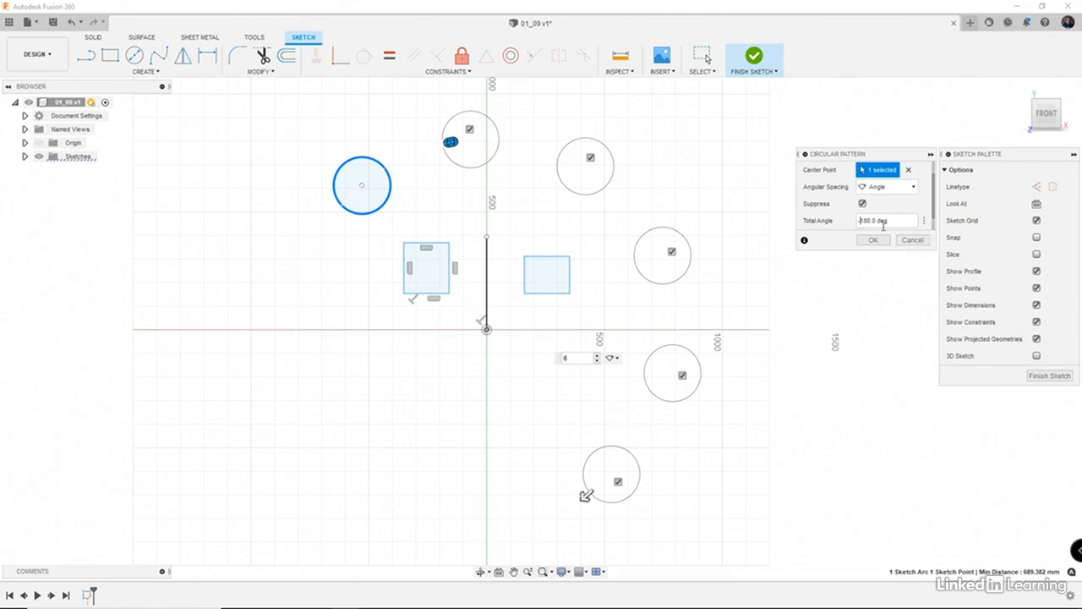
# - Switch the circular pattern's angular spacing to Symmetric with a total angle of 180 degrees and a quantity of 5
pyautogui.scroll(-1, 877, 213)
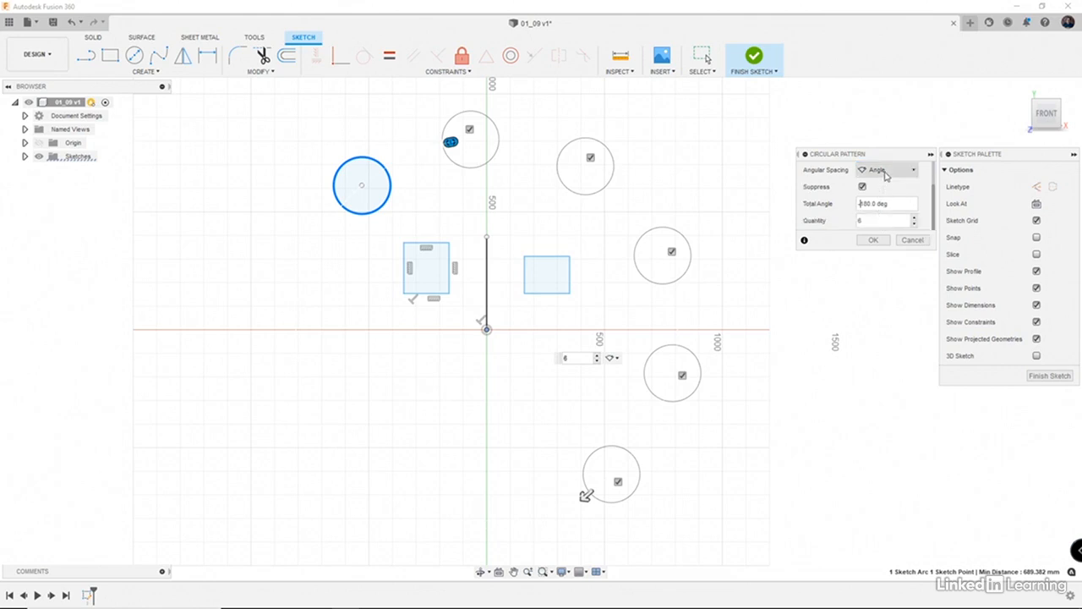
pyautogui.click(883, 171)
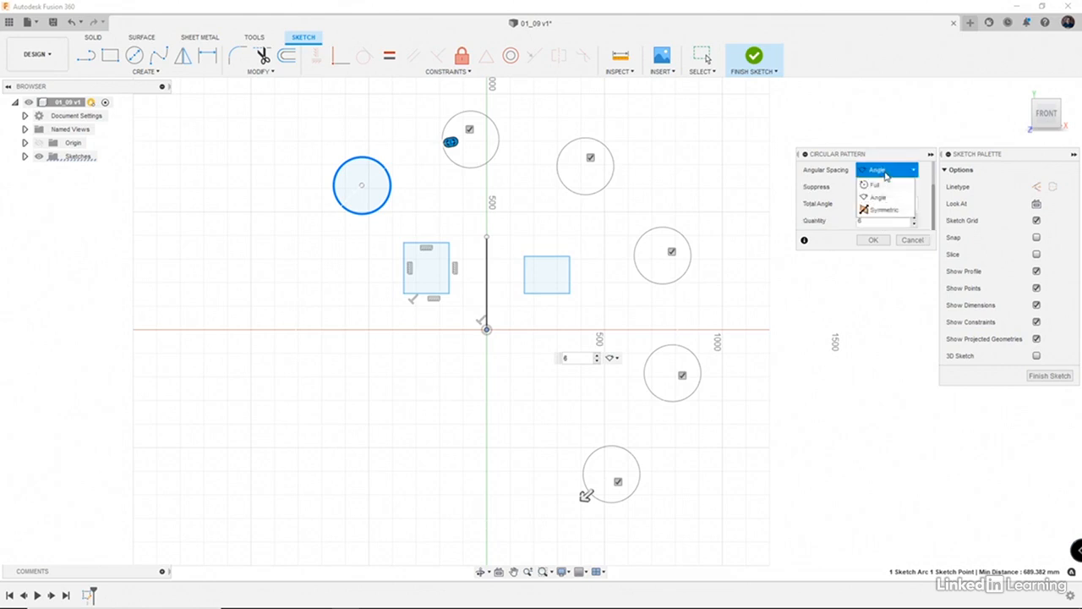
pyautogui.click(885, 211)
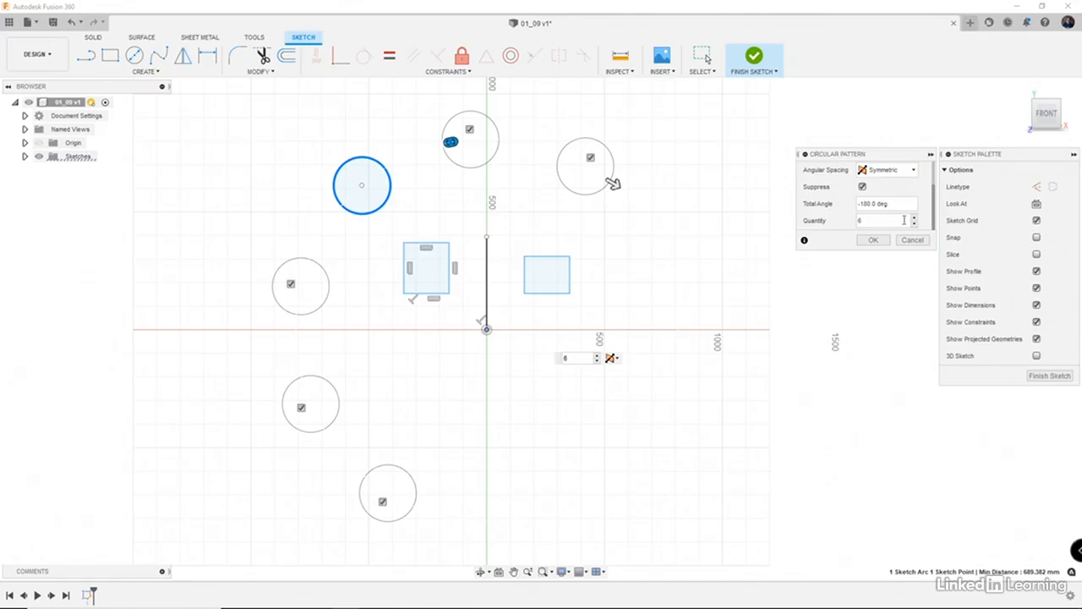
pyautogui.click(914, 224)
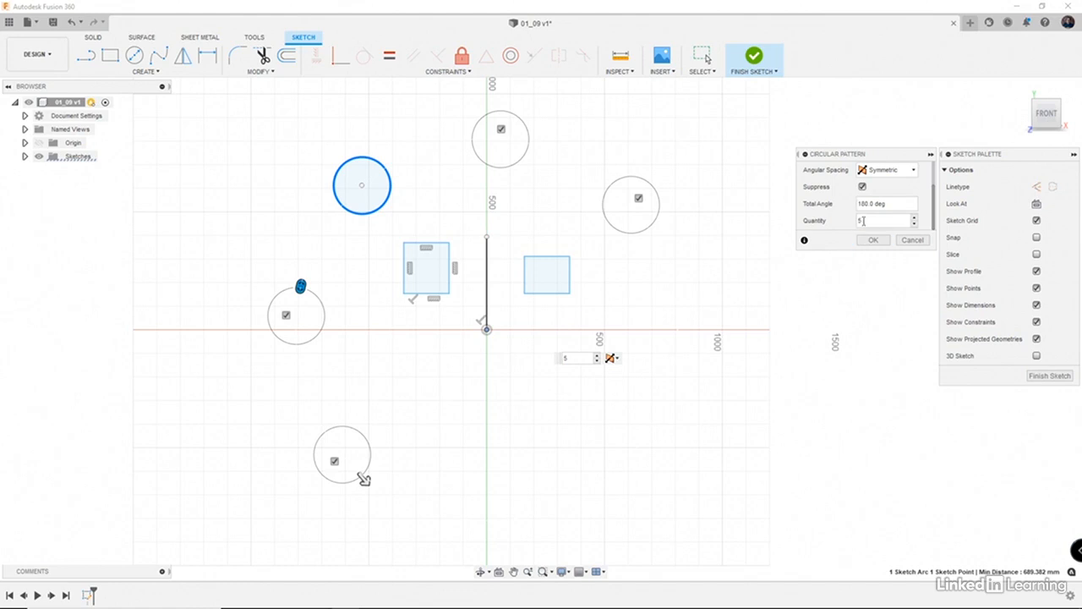
# - Return the circular pattern's angular spacing to Full and create the pattern
pyautogui.click(888, 170)
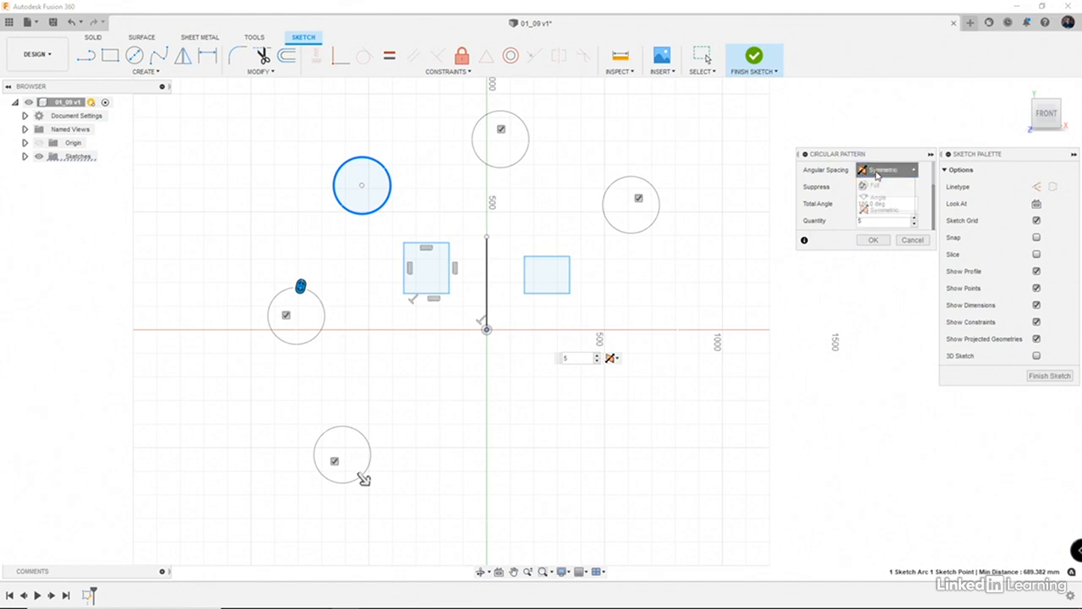
pyautogui.click(880, 181)
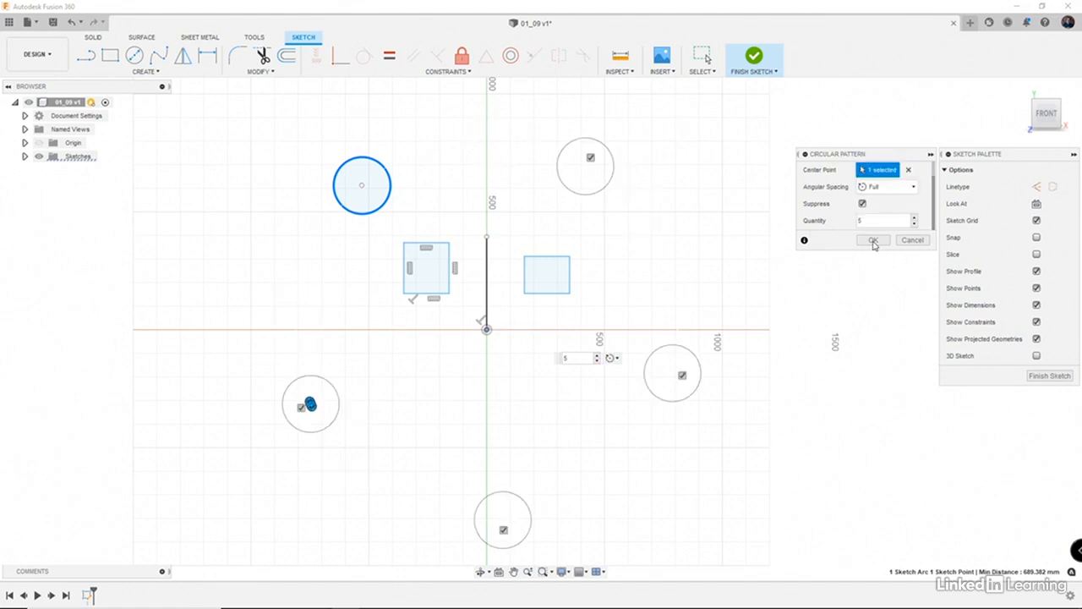
pyautogui.click(874, 240)
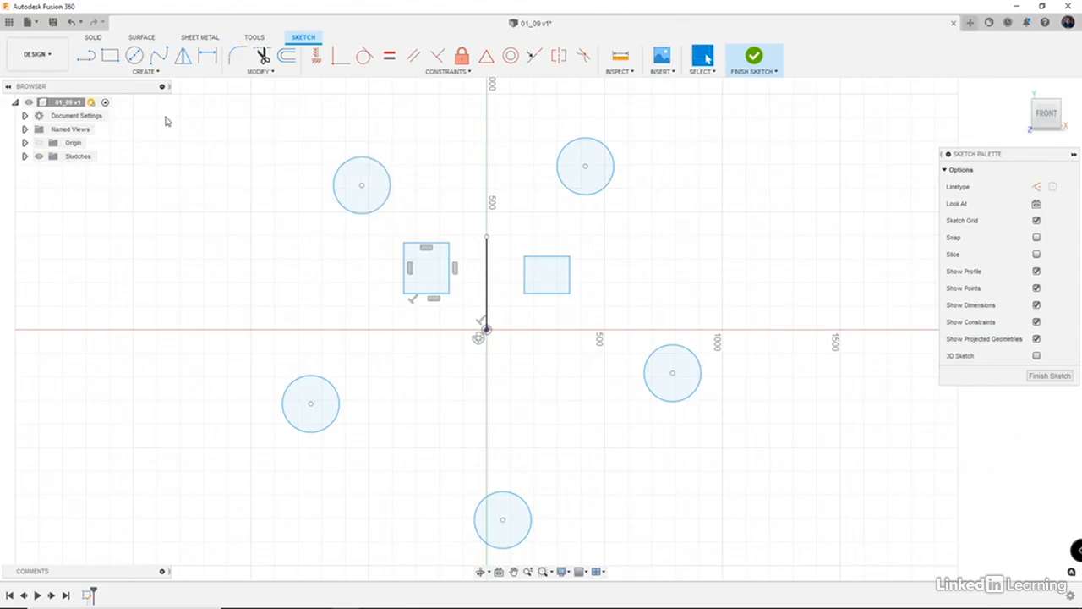
# - Set up a Rectangular Pattern of the original upper-left circle, spaced 600 mm horizontally and 400 mm vertically
pyautogui.click(137, 73)
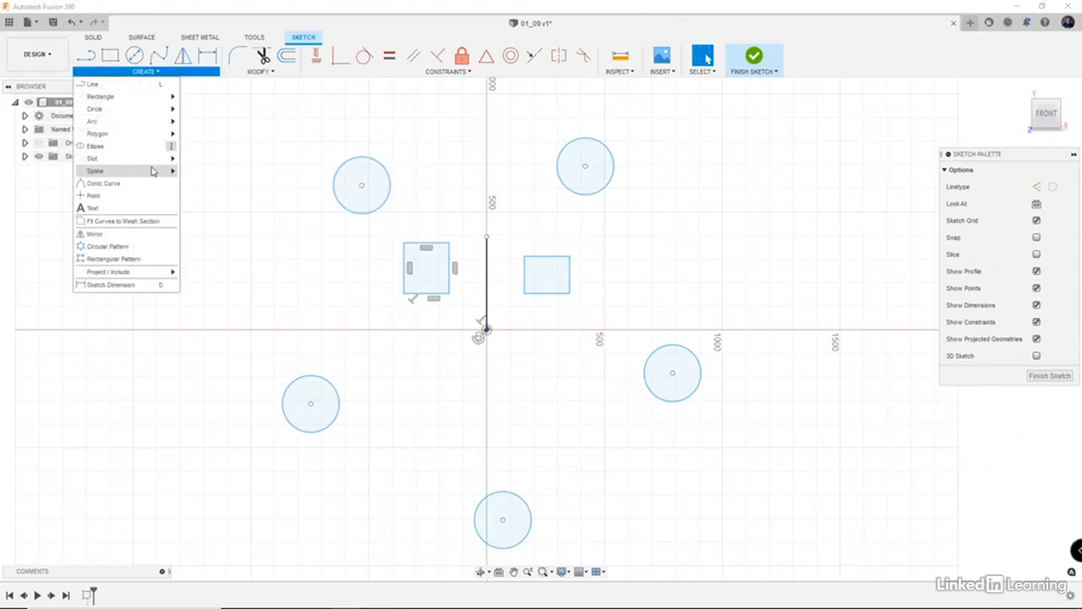
pyautogui.click(139, 265)
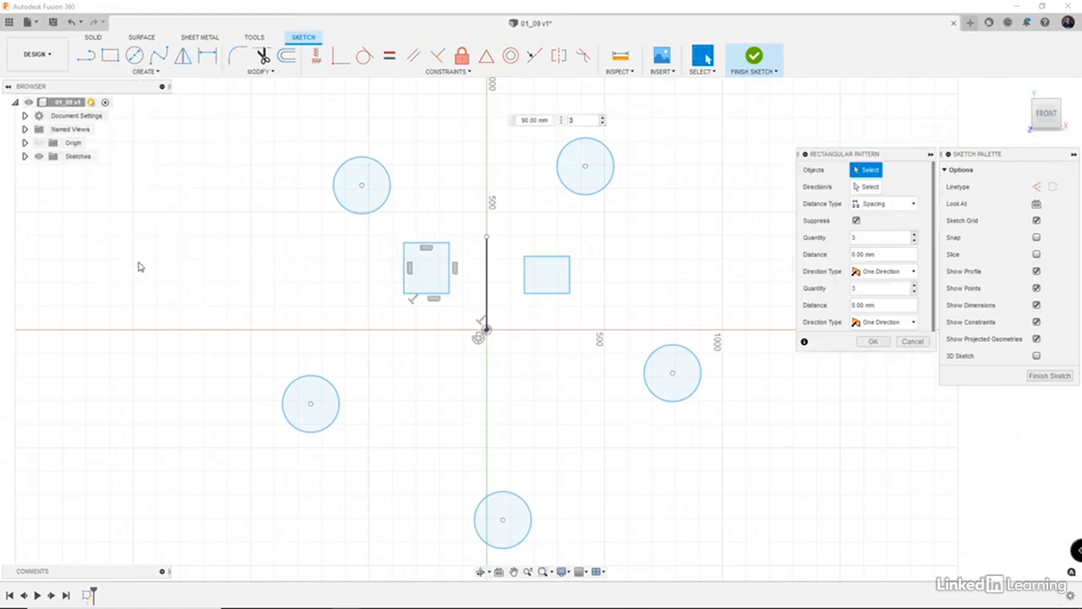
pyautogui.click(369, 214)
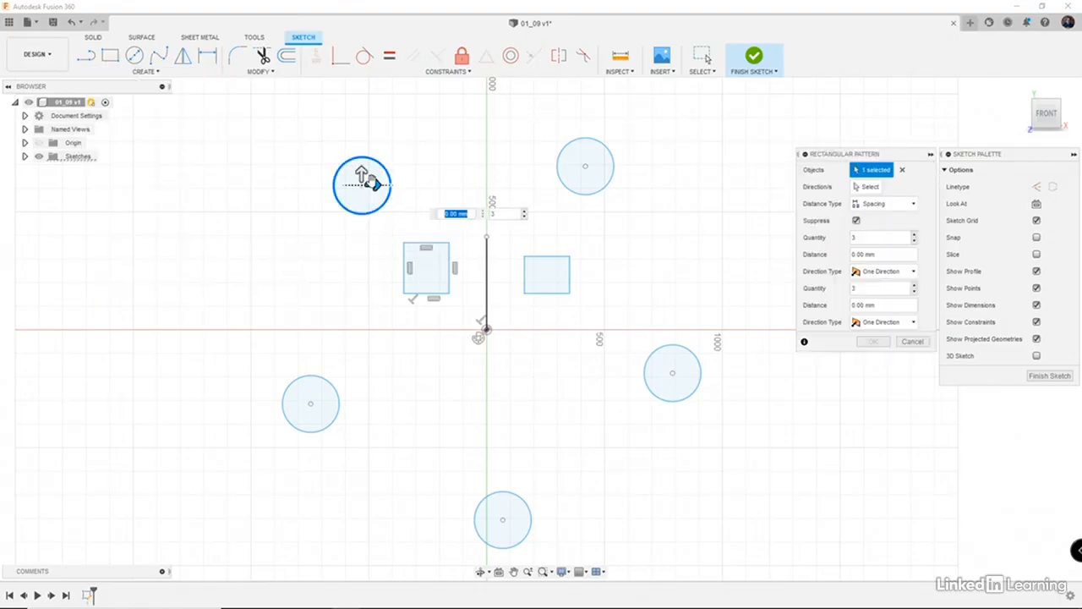
pyautogui.moveTo(372, 185); pyautogui.dragTo(463, 194)
pyautogui.moveTo(362, 175); pyautogui.dragTo(359, 102)
pyautogui.scroll(-5, 342, 178)
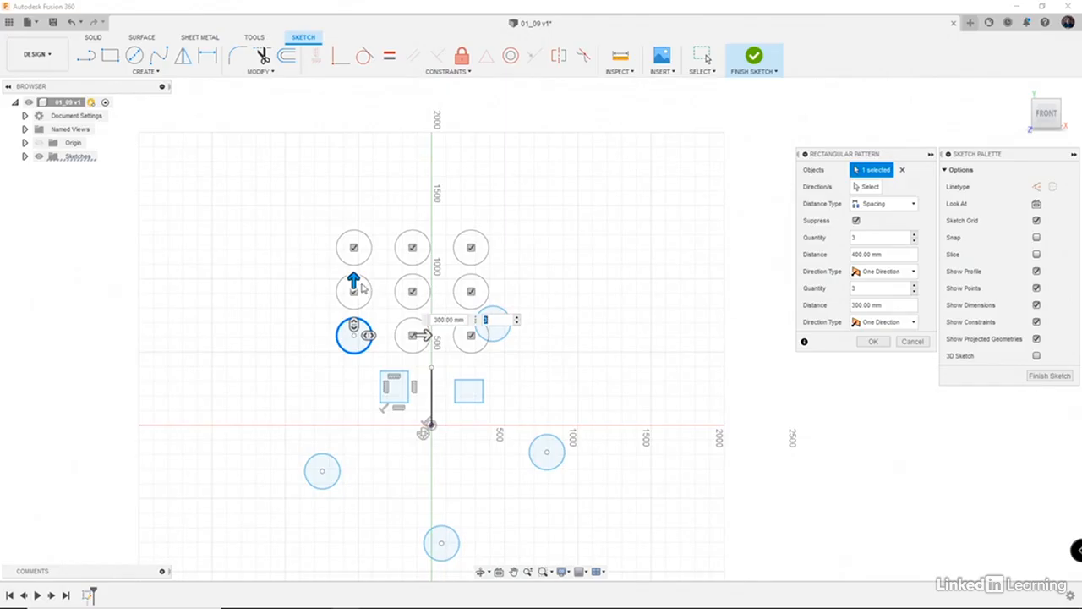
pyautogui.moveTo(354, 275); pyautogui.dragTo(354, 264)
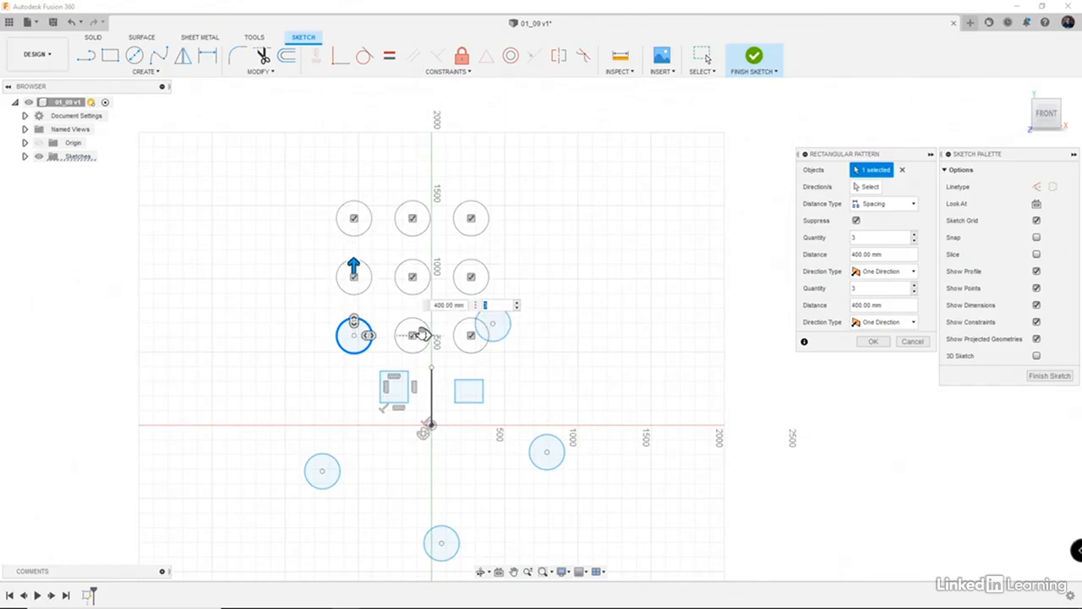
pyautogui.moveTo(421, 335); pyautogui.dragTo(450, 335)
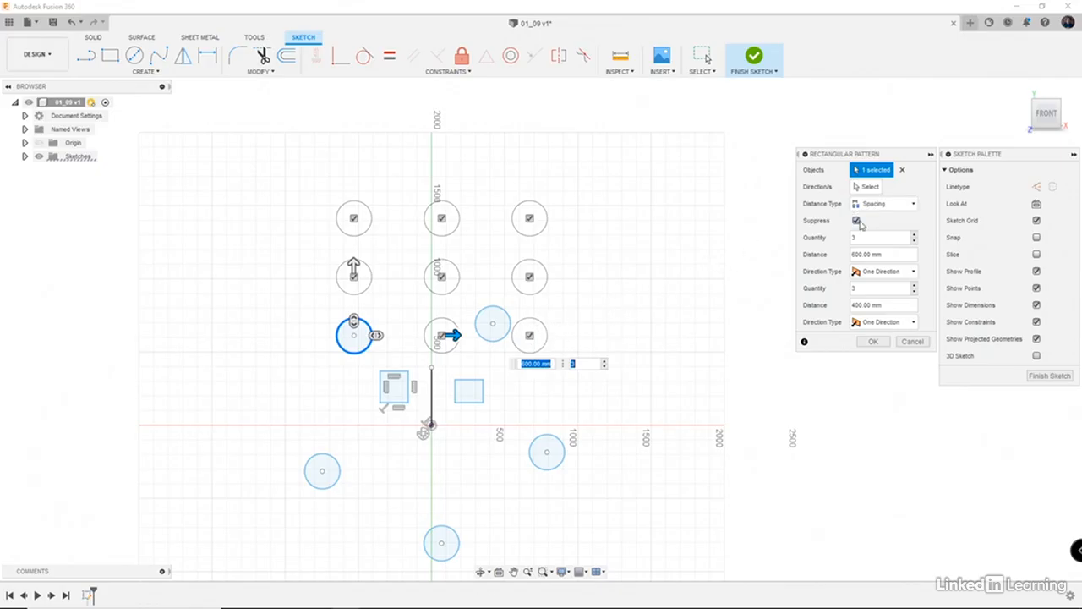
pyautogui.click(881, 208)
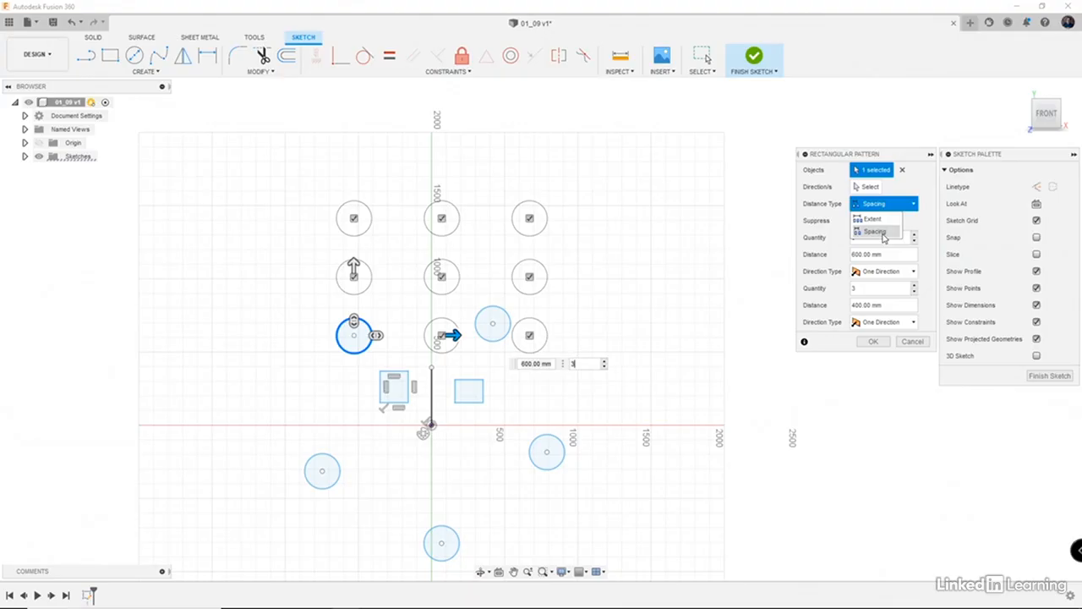
pyautogui.click(925, 224)
pyautogui.click(453, 335)
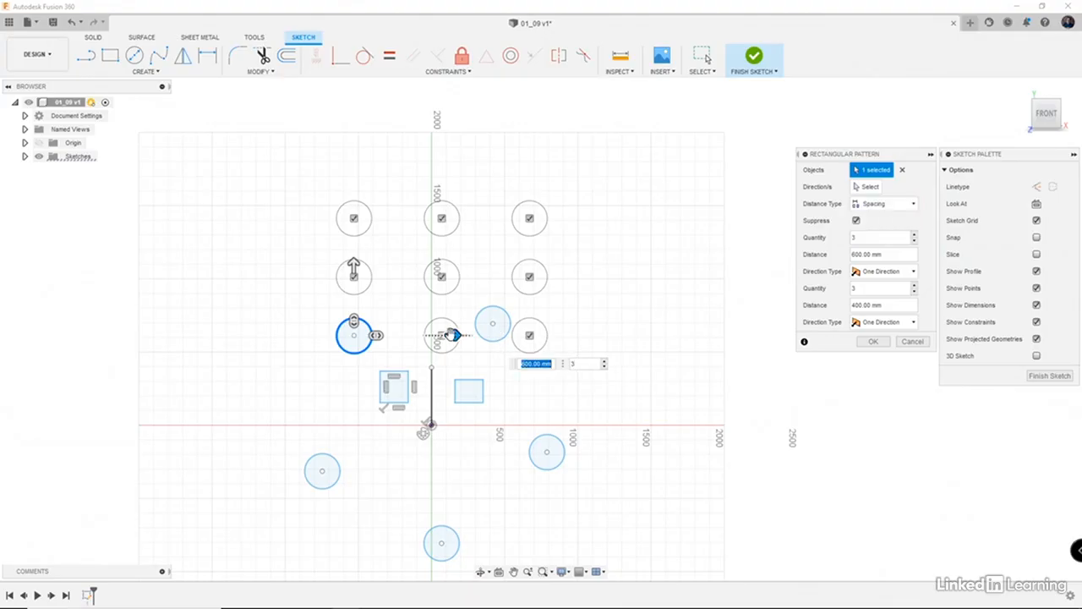
pyautogui.press('Tab')
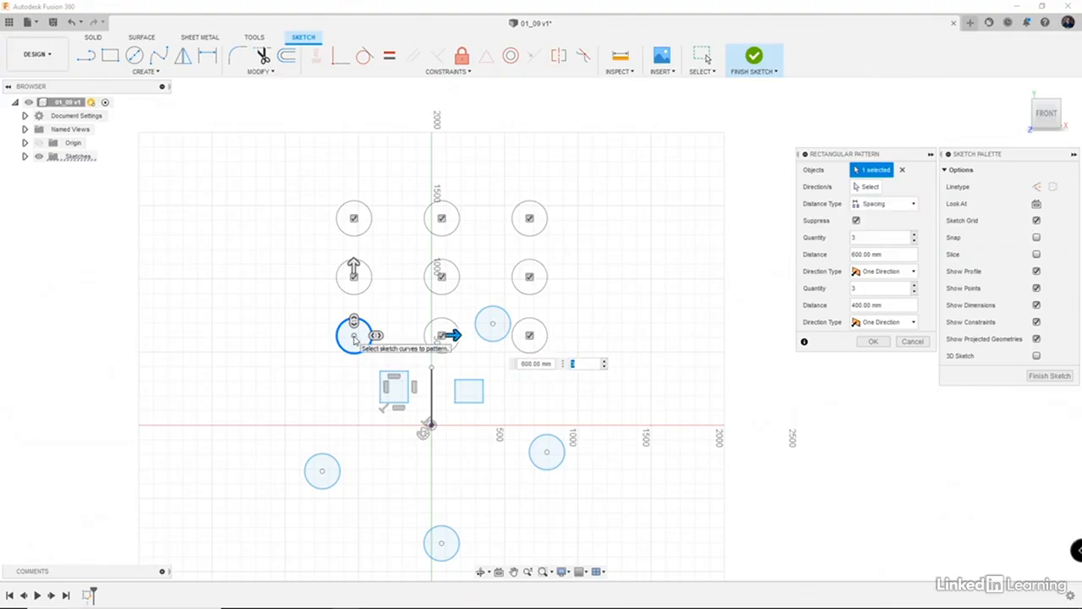
# - Try horizontal spacings of 150, 200 and 250 mm for the rectangular pattern and settle on 300 mm
pyautogui.doubleClick(859, 256)
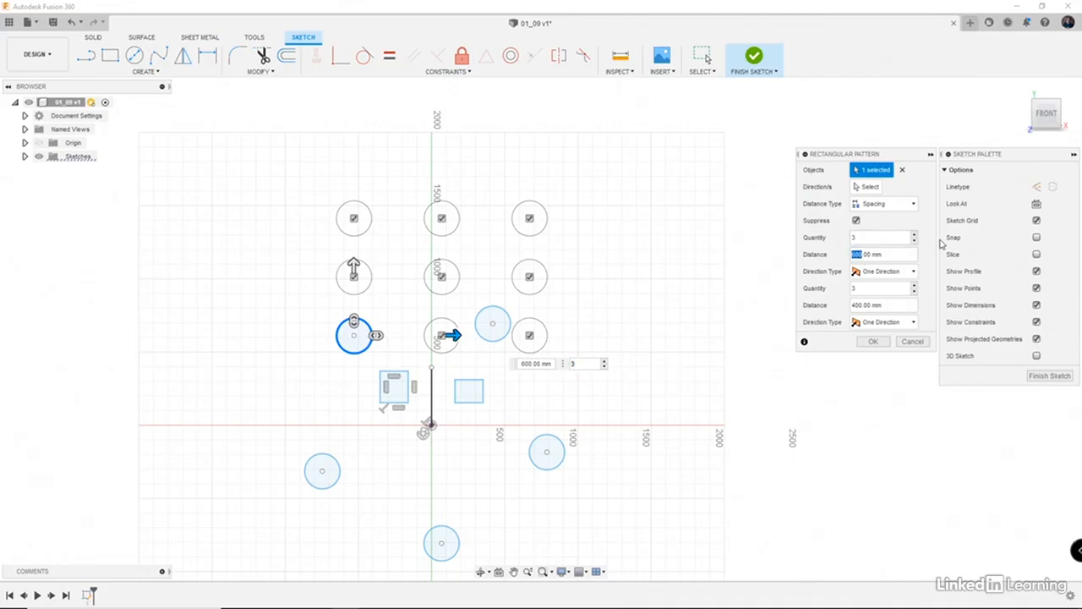
pyautogui.write('150')
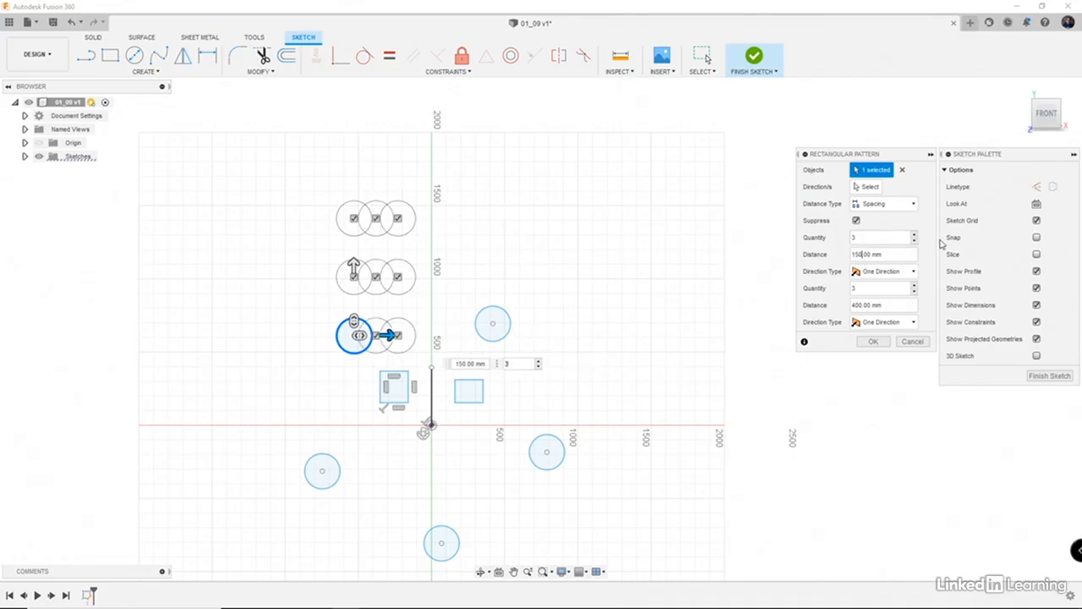
pyautogui.press('BackSpace')
pyautogui.press('BackSpace')
pyautogui.press('BackSpace')
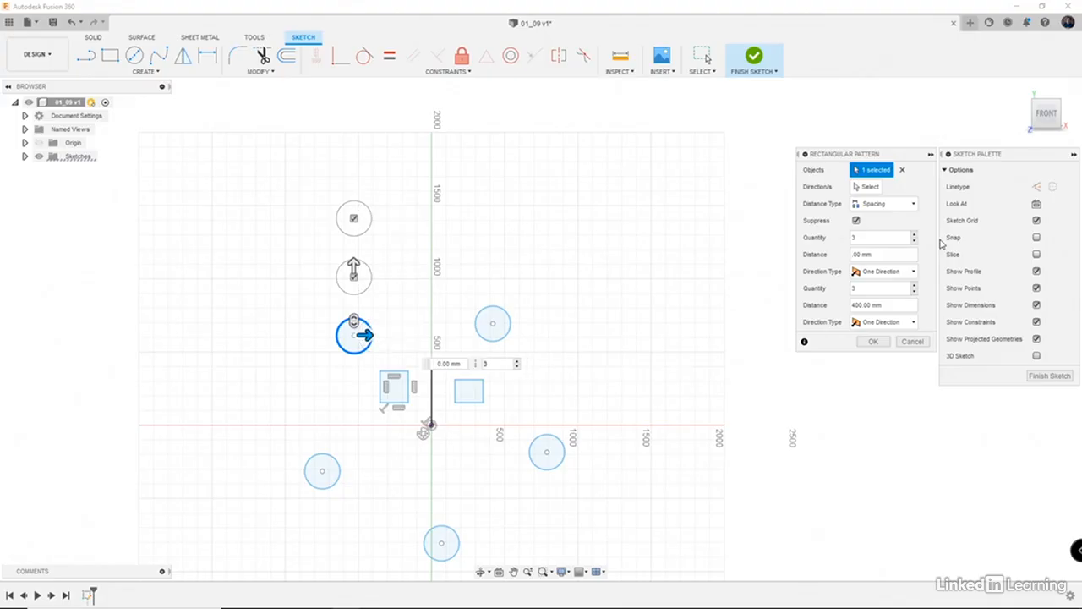
pyautogui.write('200')
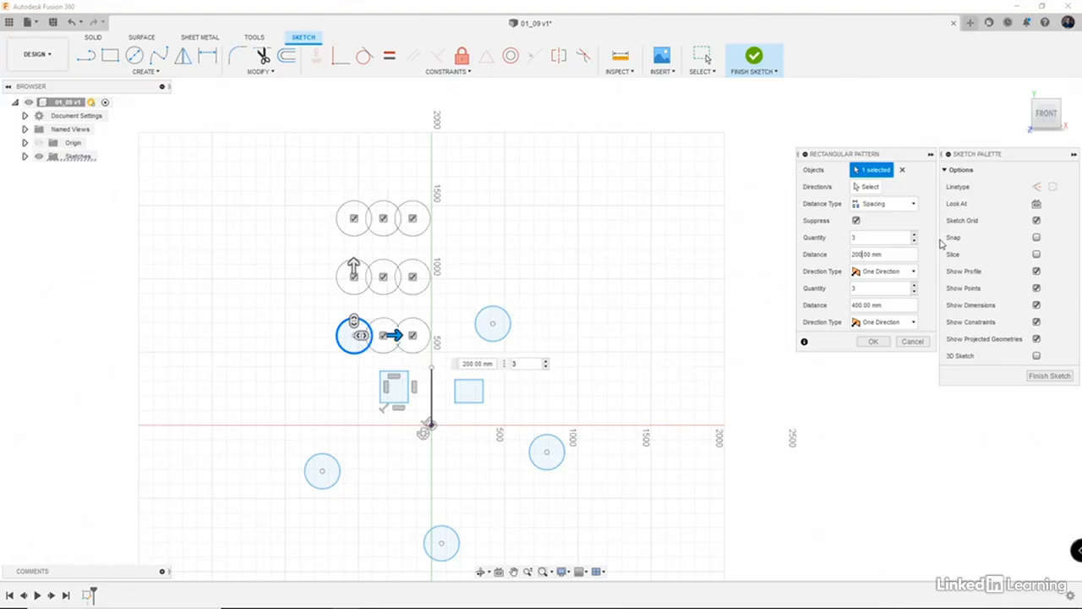
pyautogui.press('BackSpace')
pyautogui.press('BackSpace')
pyautogui.write('50')
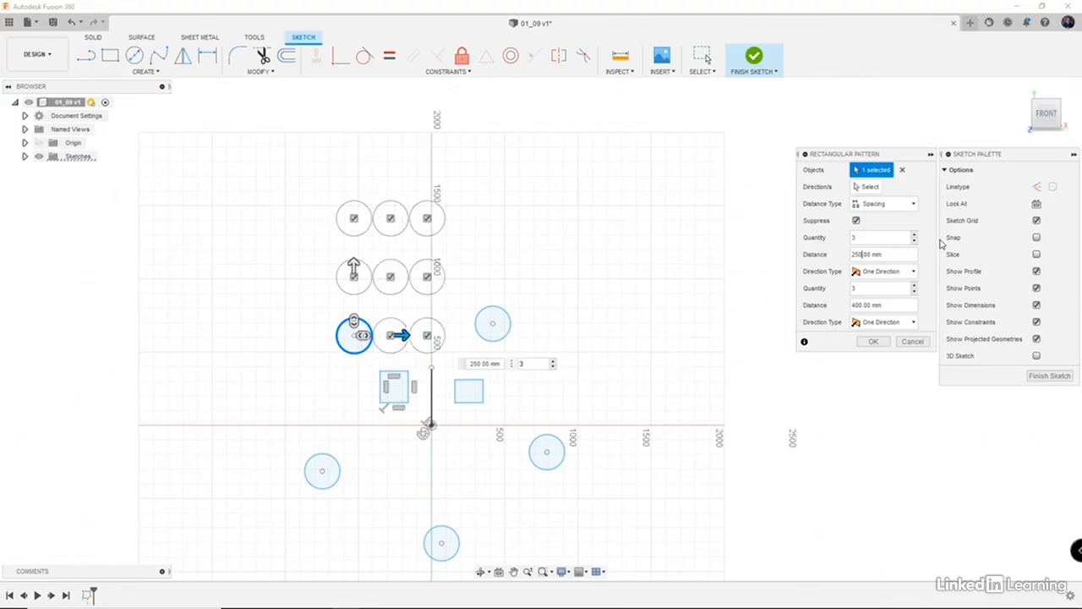
pyautogui.press('BackSpace')
pyautogui.press('BackSpace')
pyautogui.press('BackSpace')
pyautogui.write('3')
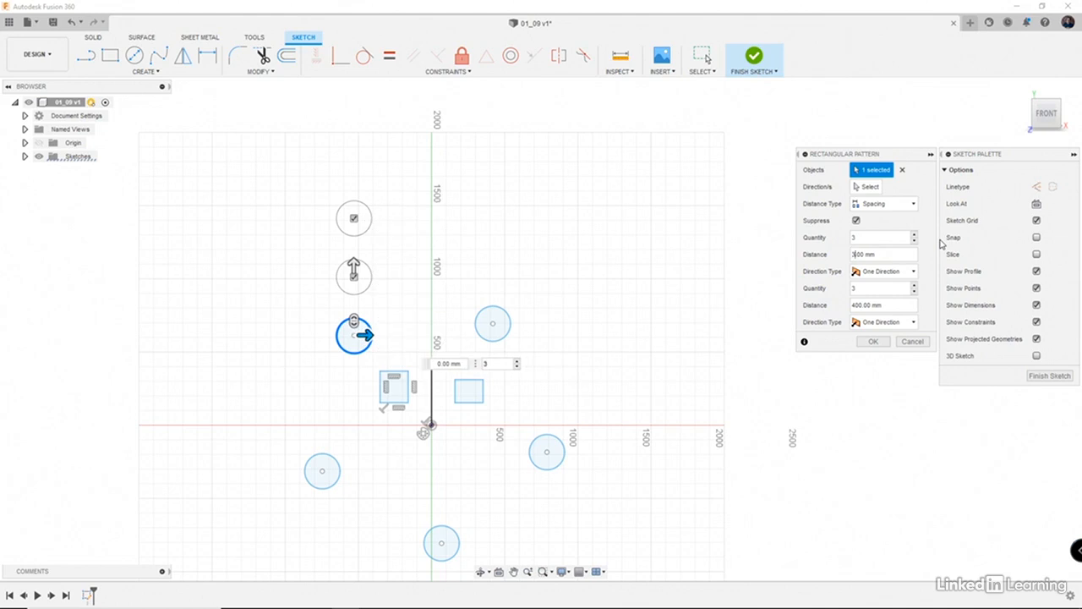
pyautogui.write('00')
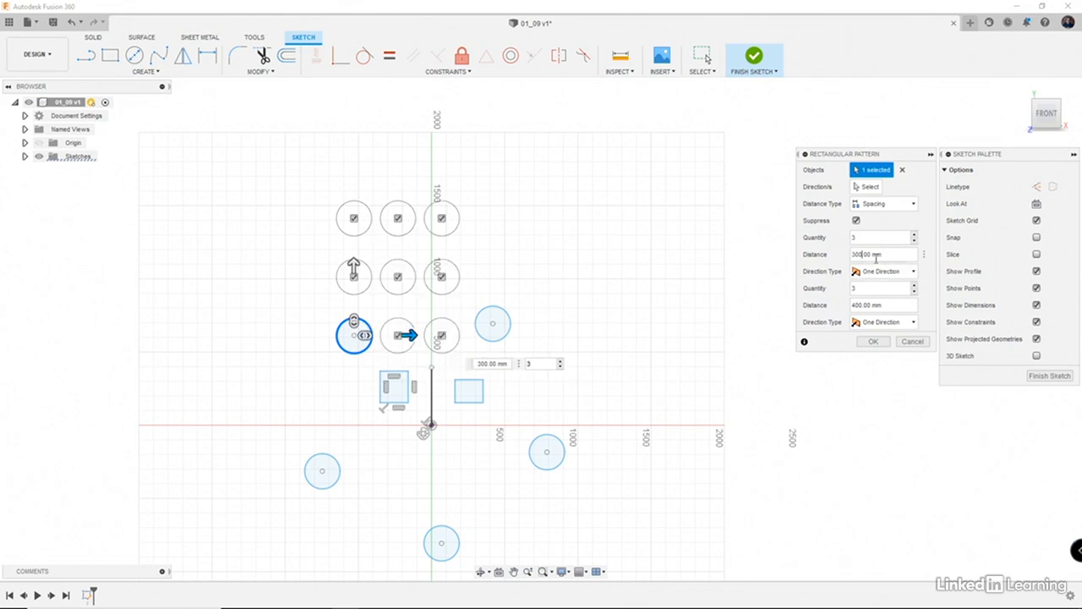
# - Change the rectangular pattern's distance type to Extent and stretch its horizontal distance to 1200 mm
pyautogui.click(906, 204)
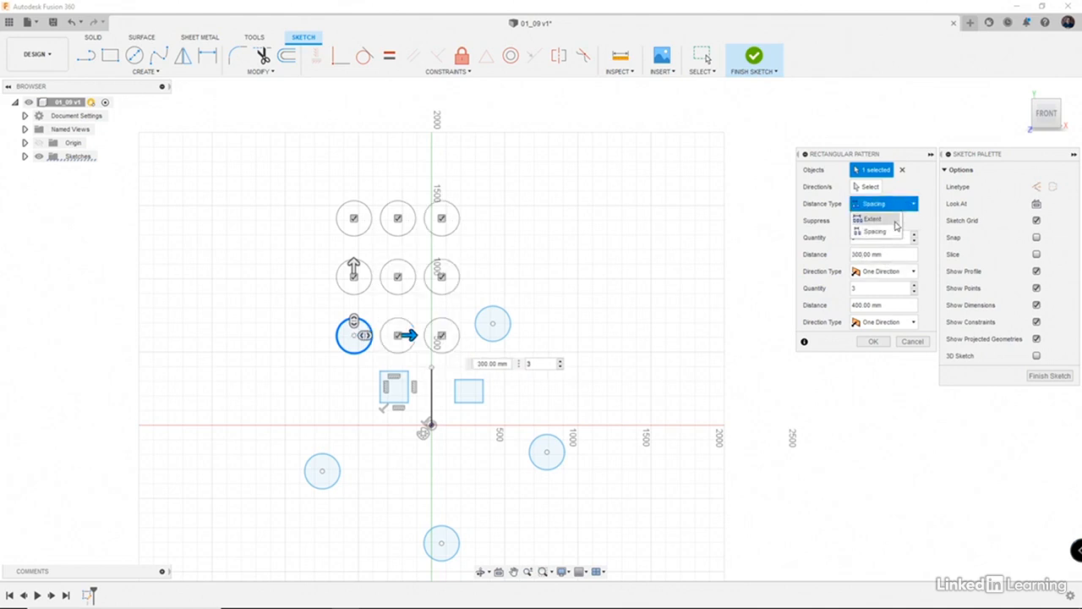
pyautogui.click(895, 221)
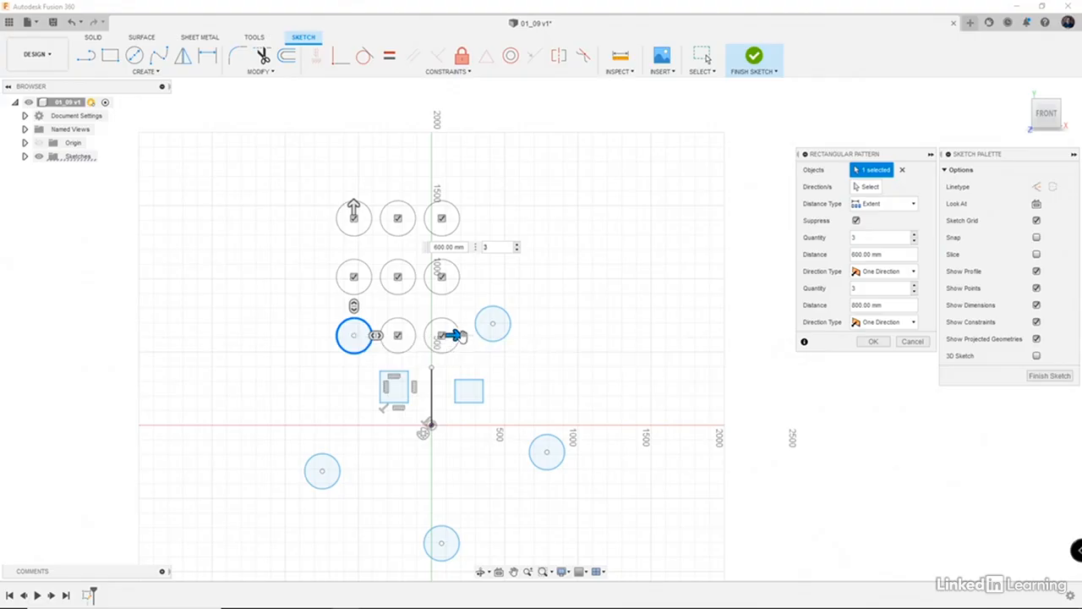
pyautogui.moveTo(454, 335); pyautogui.dragTo(541, 334)
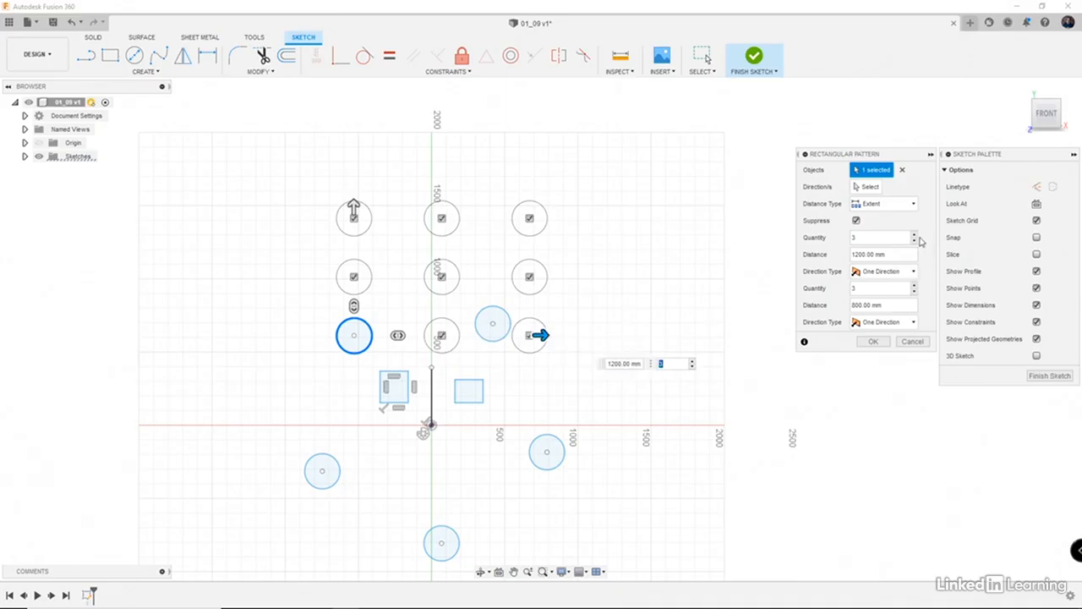
# - Raise the rectangular pattern's horizontal quantity to 5 and step it back down to 3
pyautogui.click(914, 235)
pyautogui.click(914, 235)
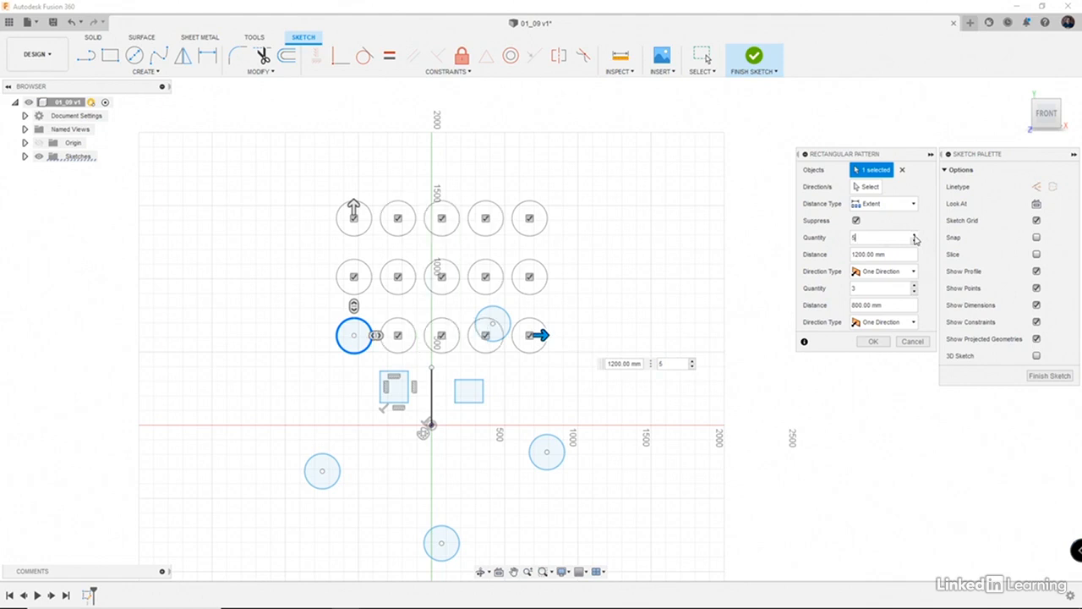
pyautogui.click(914, 242)
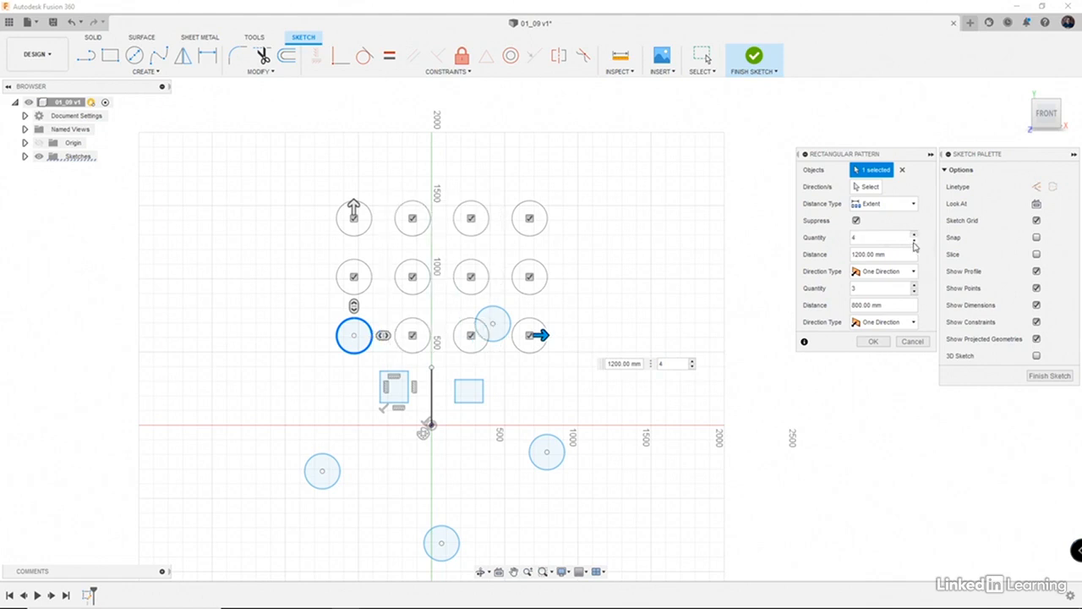
pyautogui.click(914, 241)
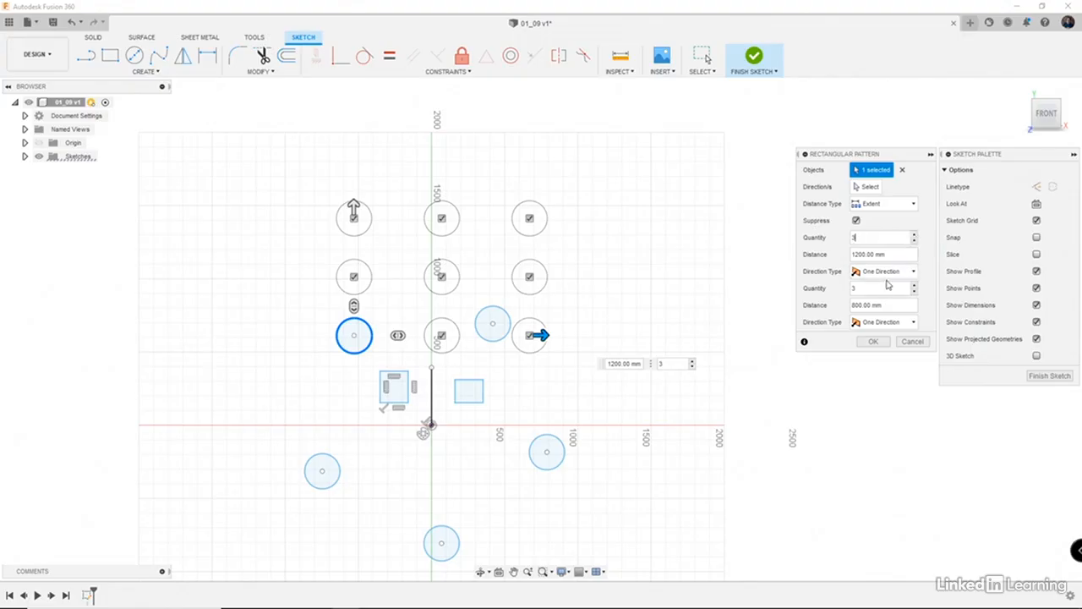
# - Set the rectangular pattern's vertical quantity to 4 over 1600 mm and make its horizontal direction symmetric
pyautogui.click(915, 287)
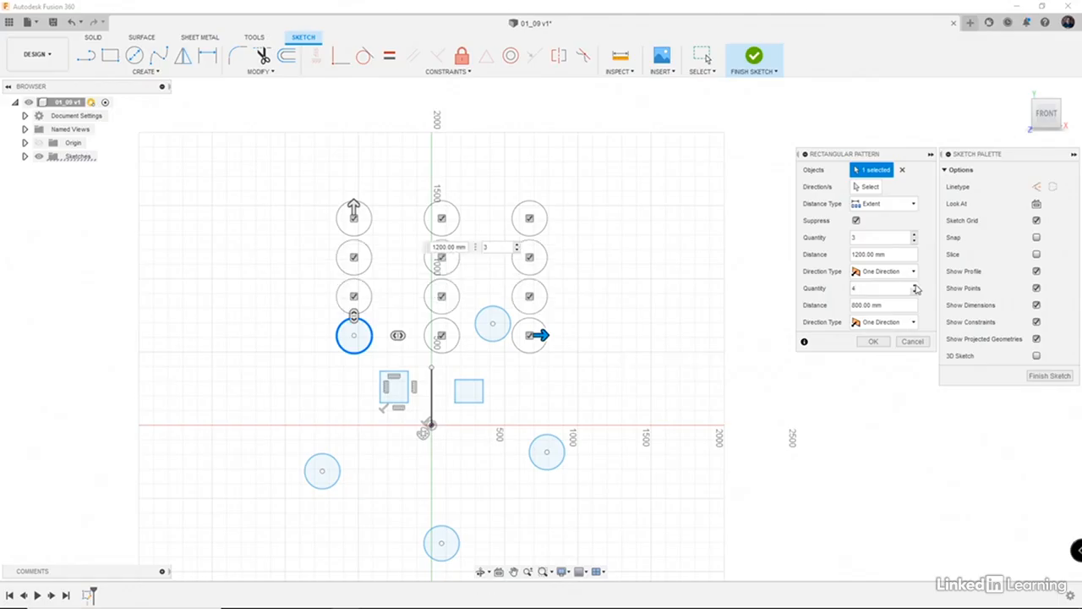
pyautogui.doubleClick(856, 306)
pyautogui.write('1600')
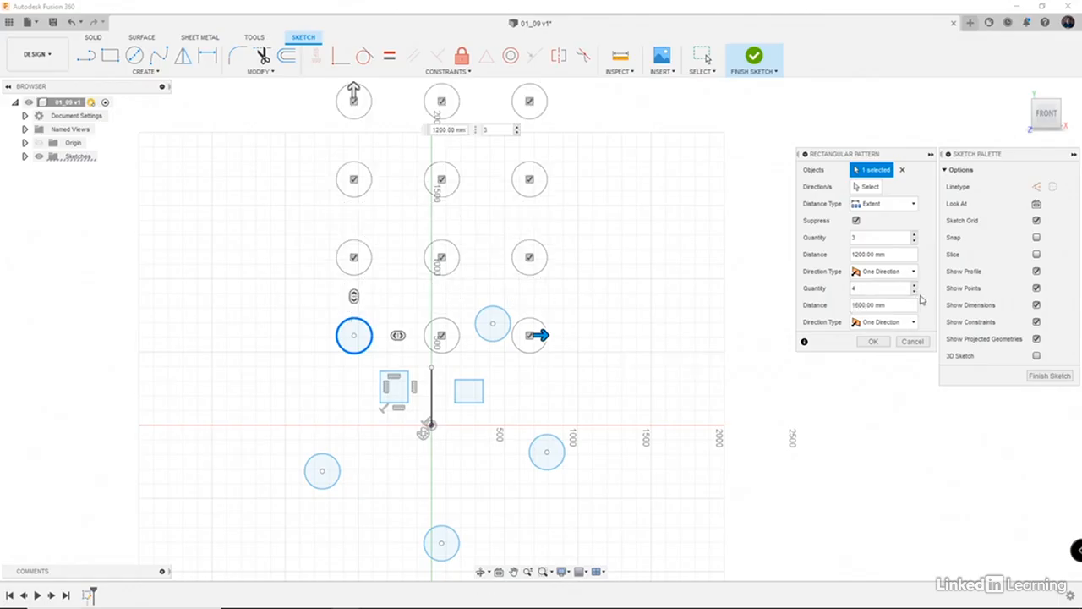
pyautogui.click(895, 272)
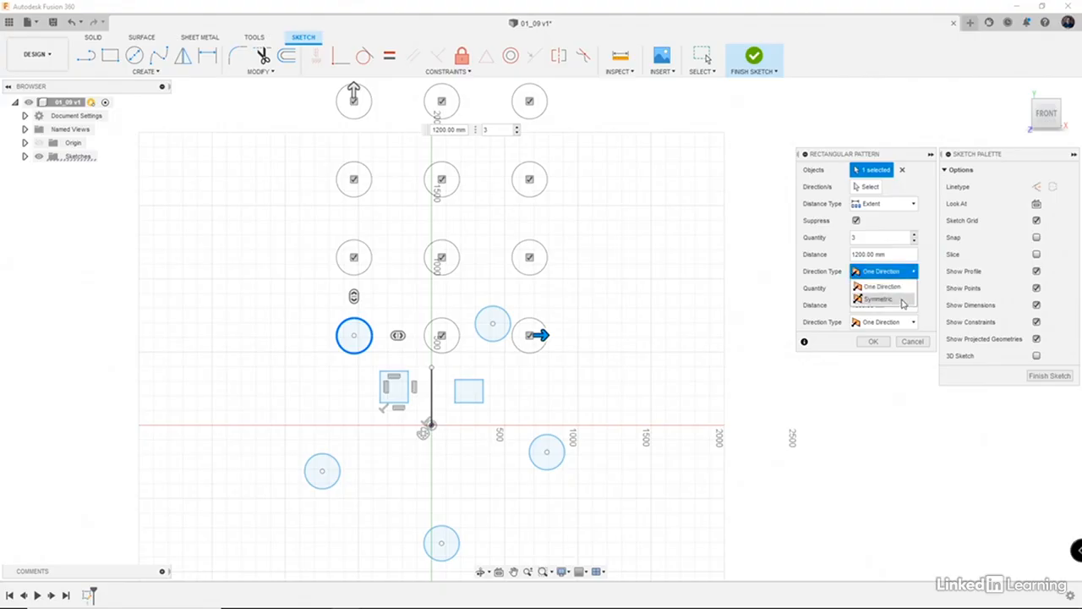
pyautogui.click(901, 301)
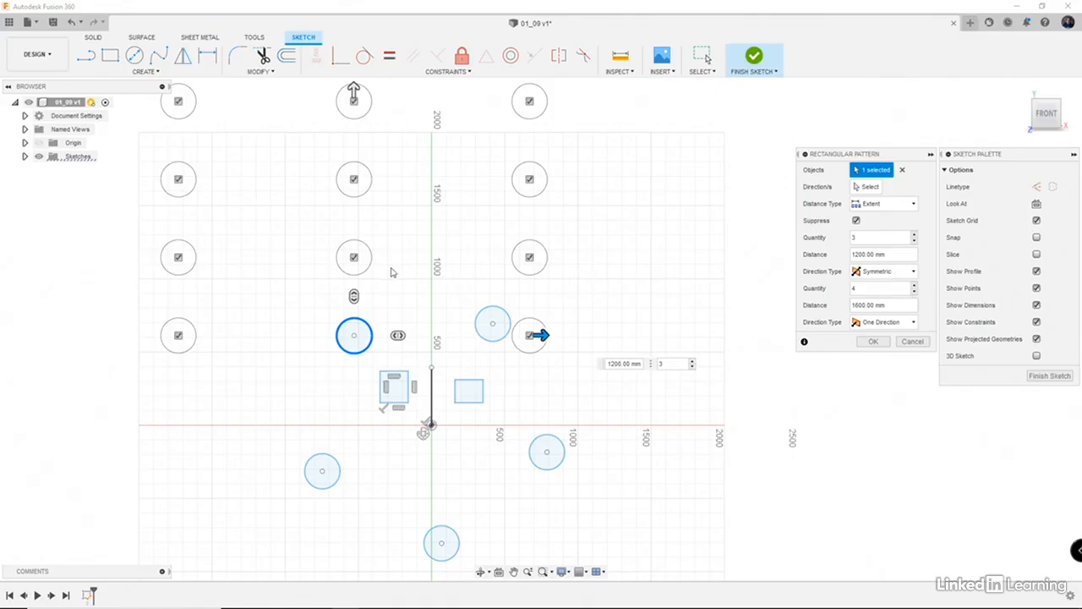
# - Suppress the two circles directly above the original one in the middle column and complete the rectangular pattern
pyautogui.click(356, 258)
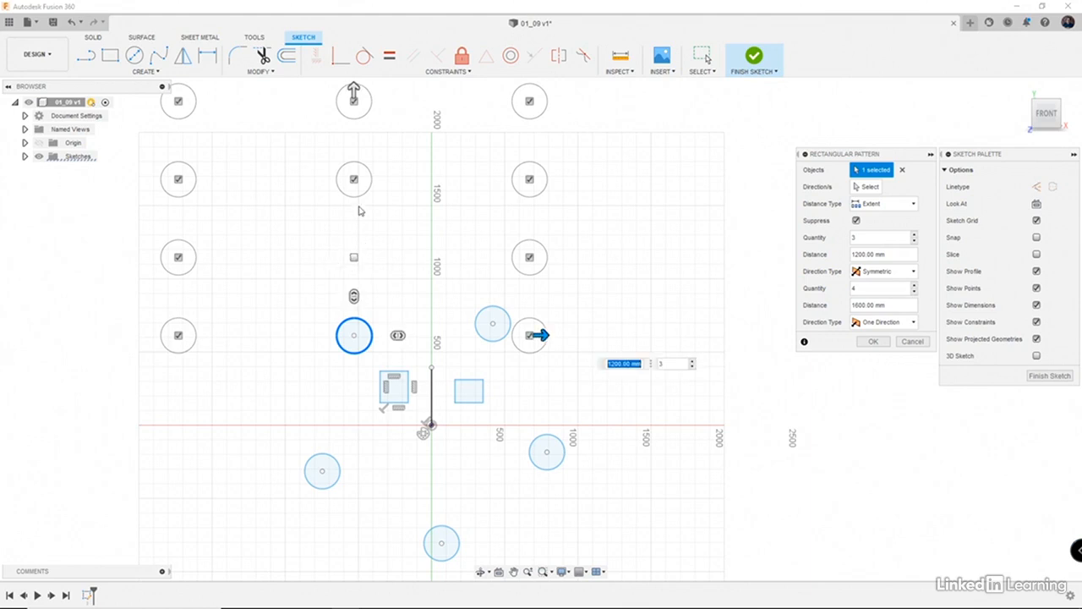
pyautogui.click(351, 181)
pyautogui.click(874, 340)
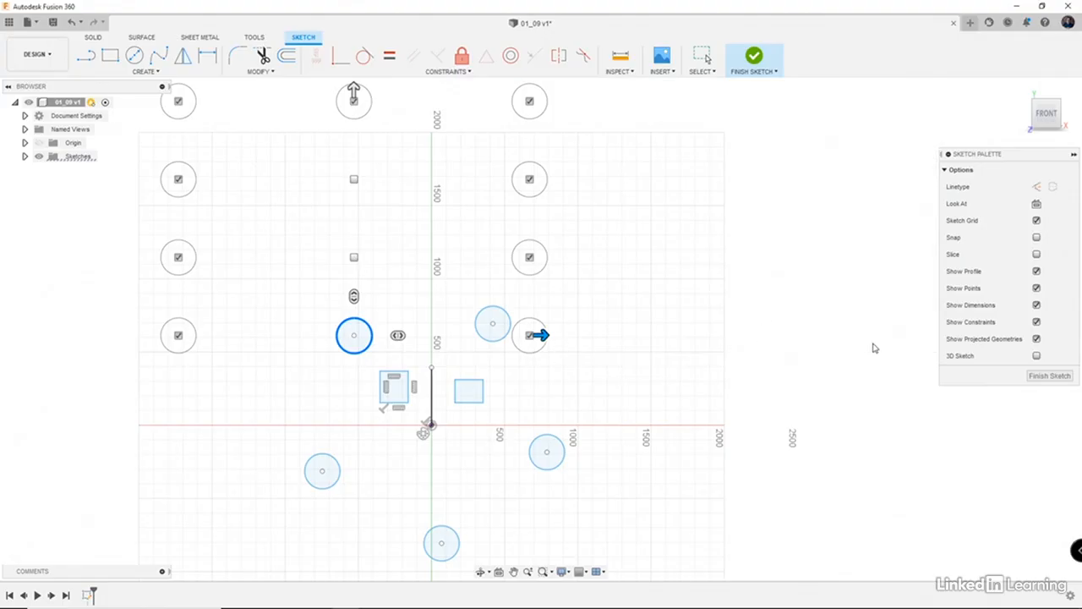
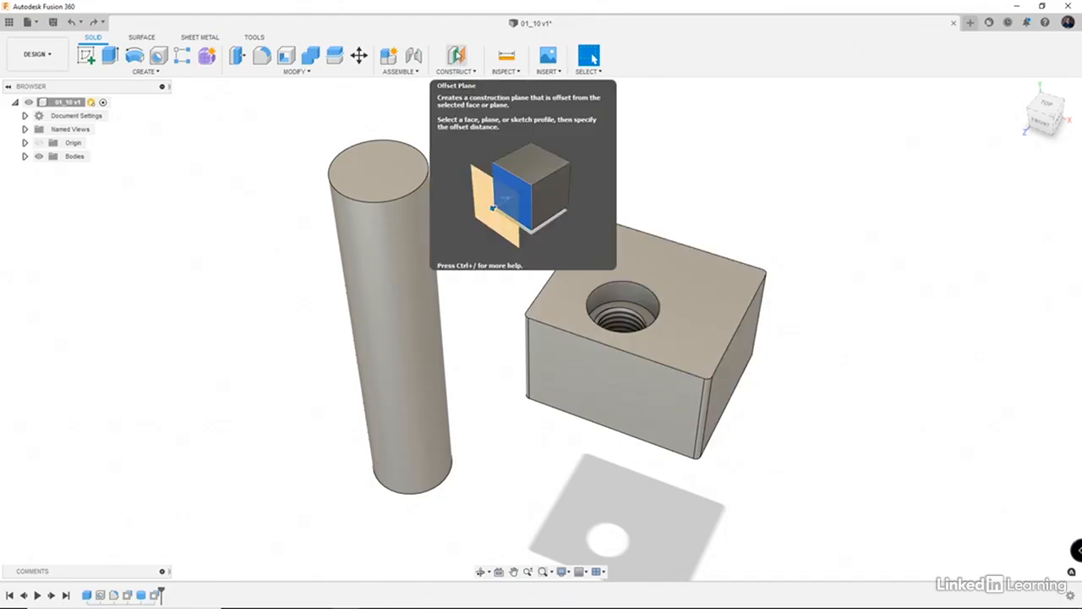
# - Create a construction plane offset 30 mm from the underside of the block
pyautogui.click(457, 55)
pyautogui.keyDown('shift'); pyautogui.moveTo(523, 244); pyautogui.dragTo(514, 133, button='middle'); pyautogui.keyUp('shift')
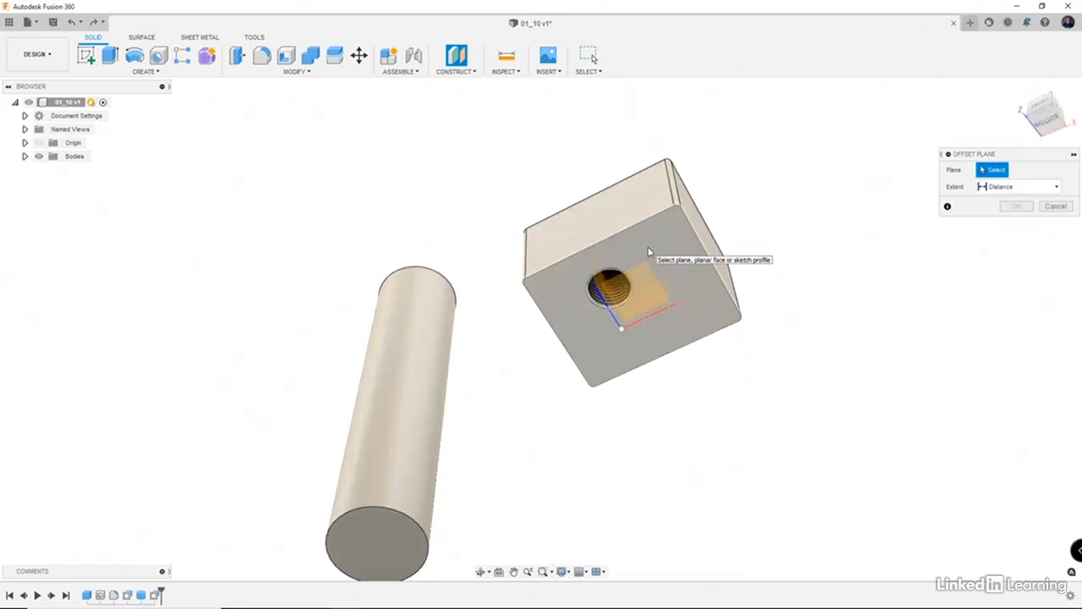
pyautogui.click(647, 251)
pyautogui.write('30')
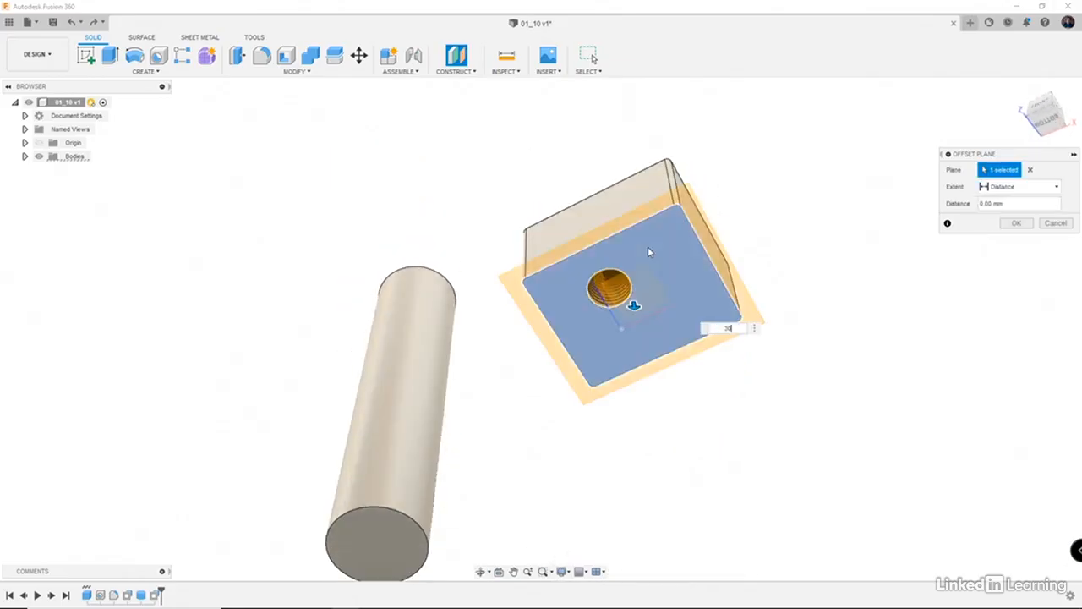
pyautogui.press('Return')
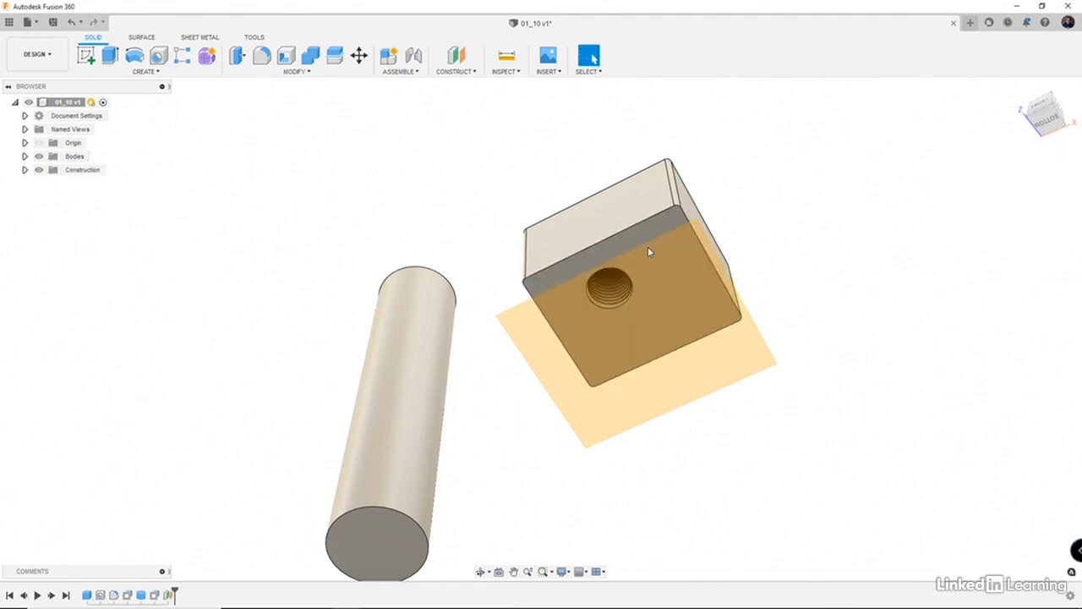
pyautogui.keyDown('shift'); pyautogui.moveTo(648, 247); pyautogui.dragTo(635, 351, button='middle'); pyautogui.keyUp('shift')
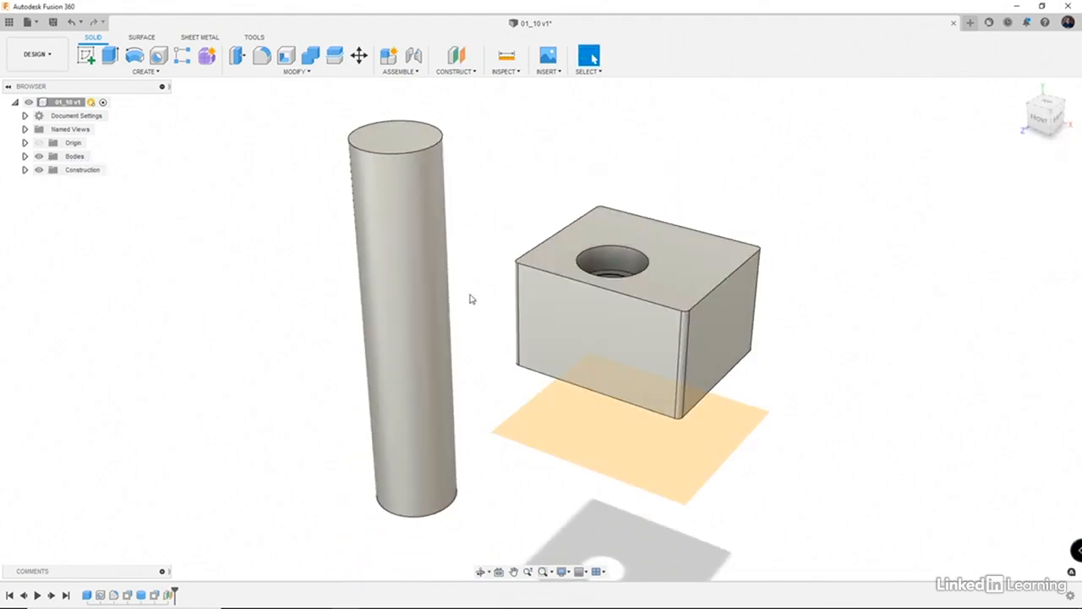
# - Start a sketch on the offset plane below the block
pyautogui.click(87, 56)
pyautogui.click(603, 457)
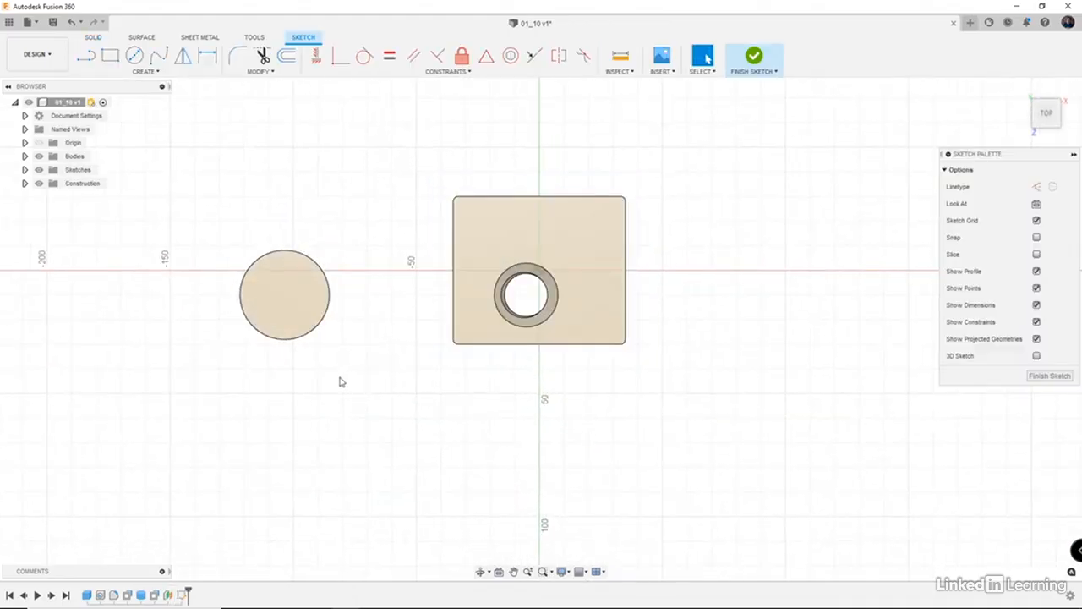
pyautogui.moveTo(427, 403)
pyautogui.keyDown('shift'); pyautogui.mouseDown(button='middle')
pyautogui.moveTo(426, 346)
pyautogui.moveTo(415, 346)
pyautogui.mouseUp(button='middle'); pyautogui.keyUp('shift')
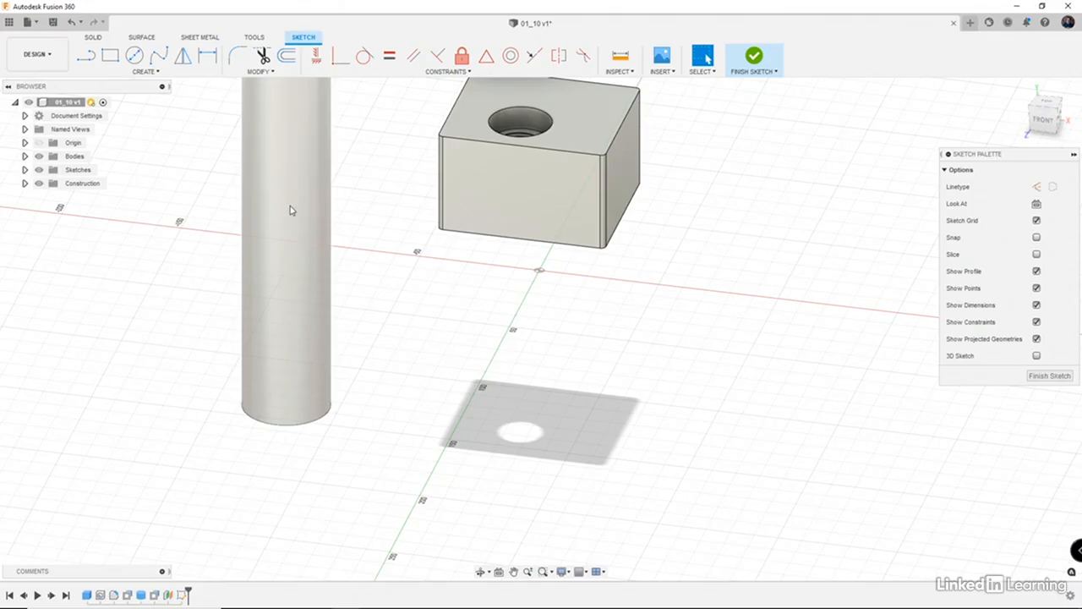
# - Project the block's top face into the sketch using the specified entities filter with the projection link on, and finish the sketch
pyautogui.click(153, 72)
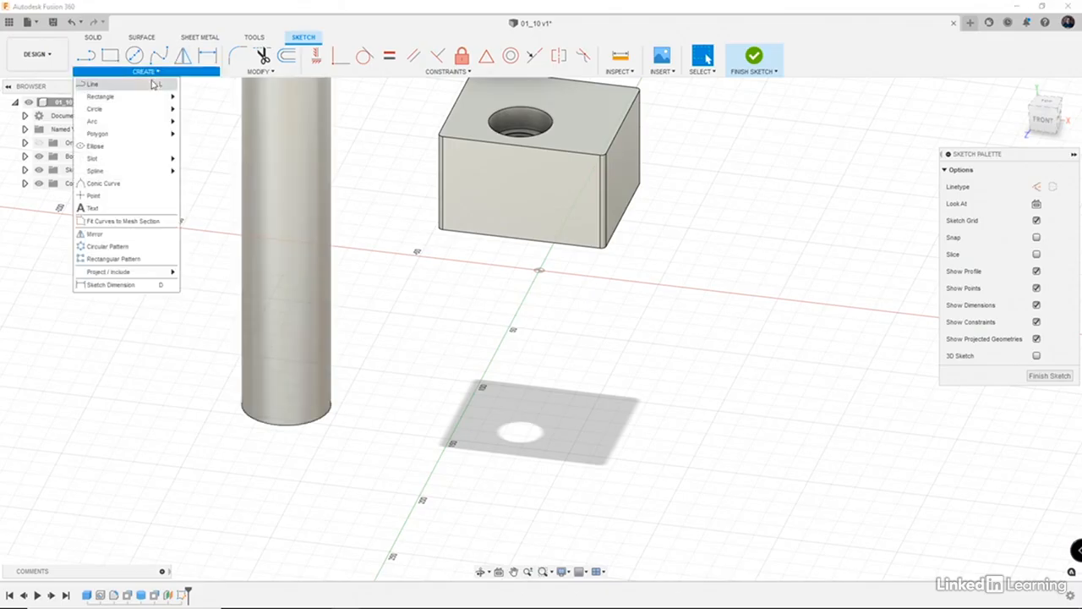
pyautogui.moveTo(151, 275)
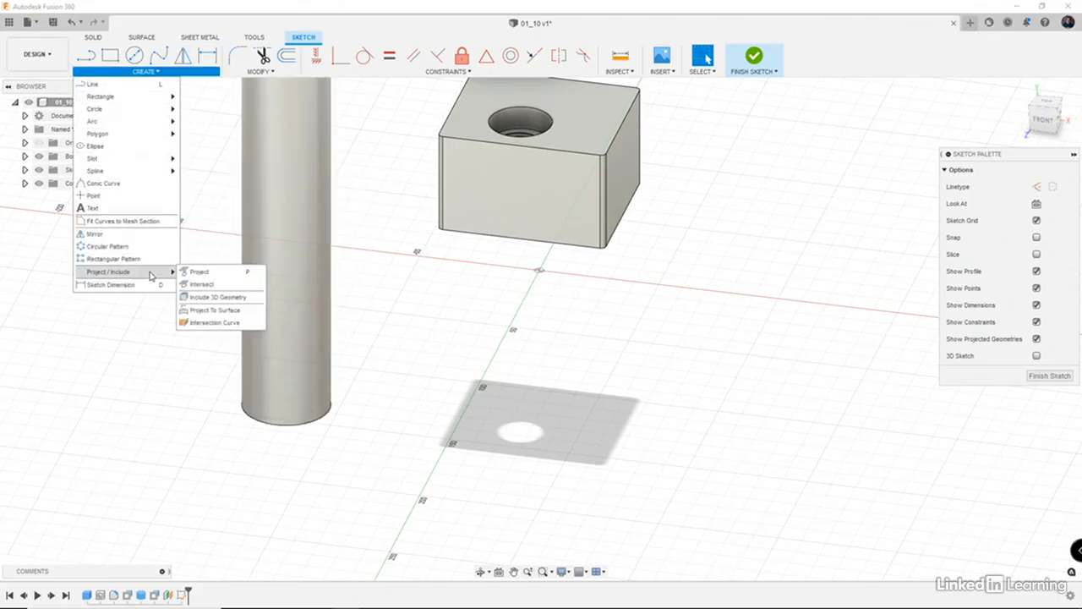
pyautogui.click(213, 275)
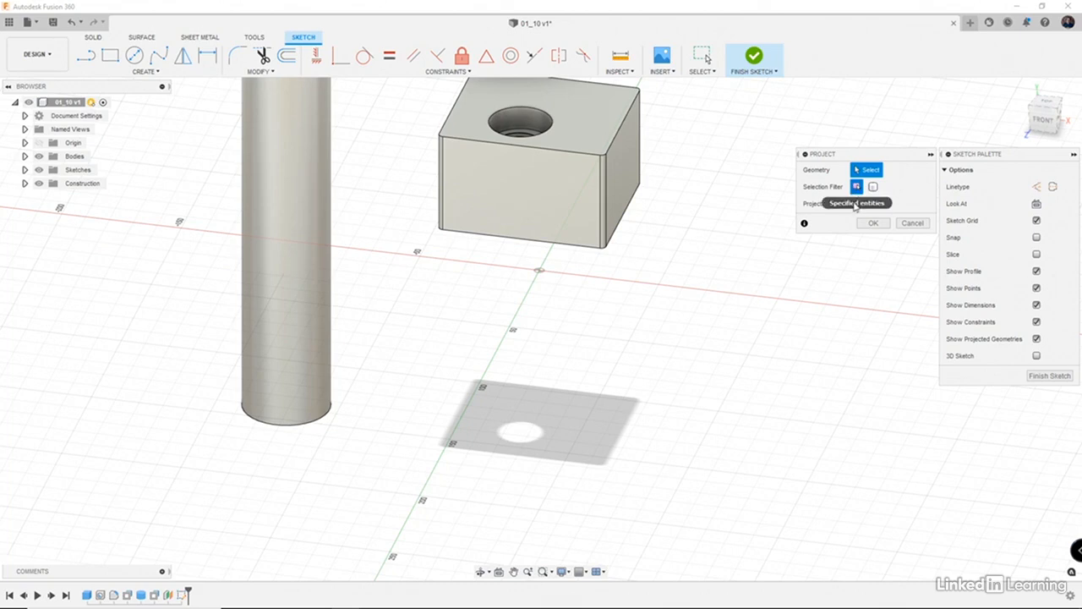
pyautogui.click(582, 129)
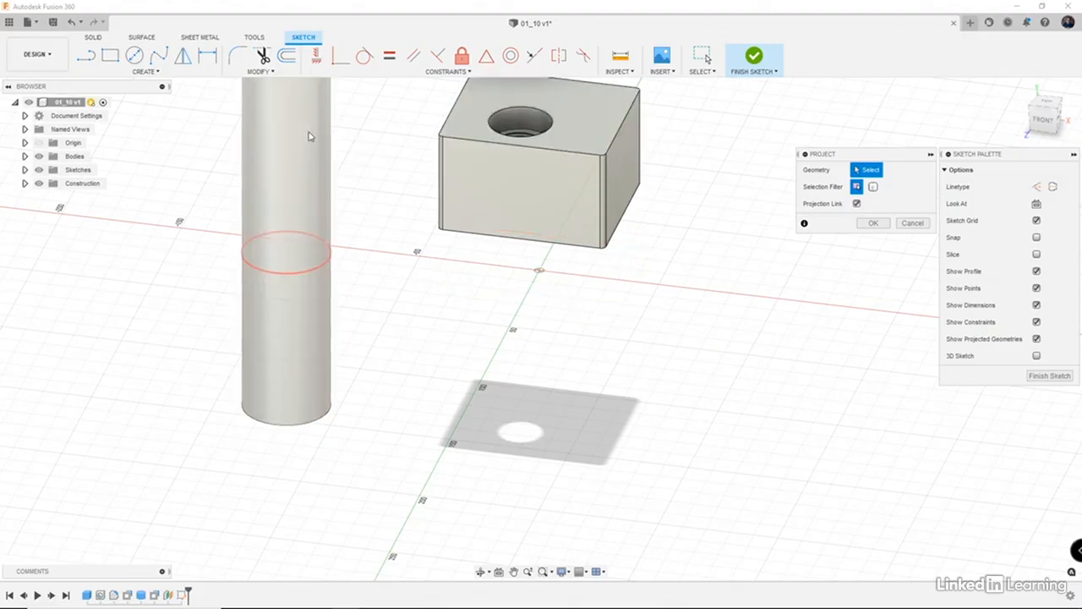
pyautogui.scroll(3, 569, 200)
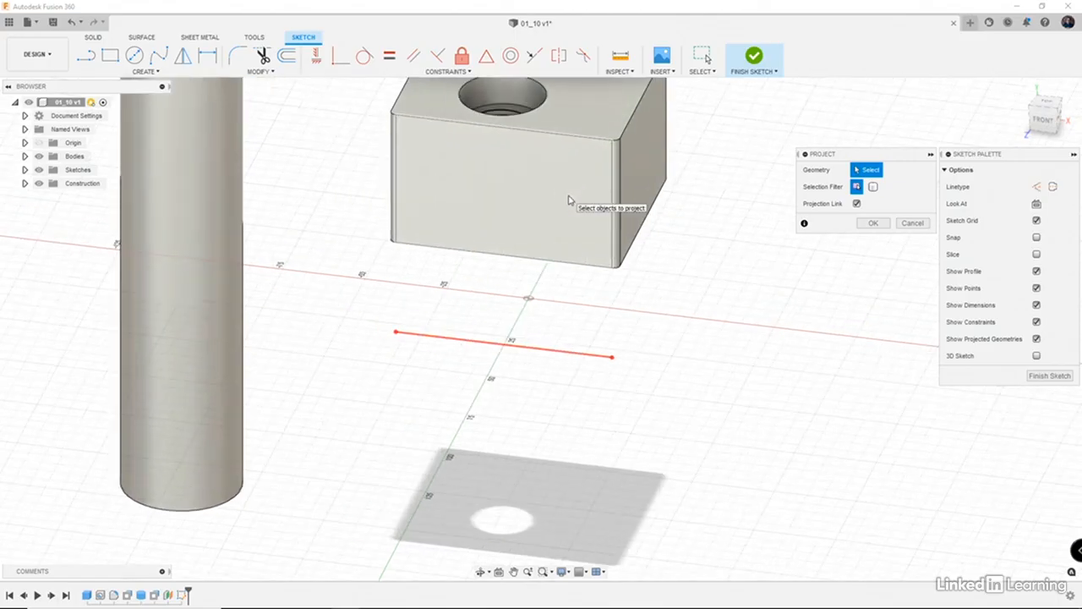
pyautogui.scroll(1, 570, 200)
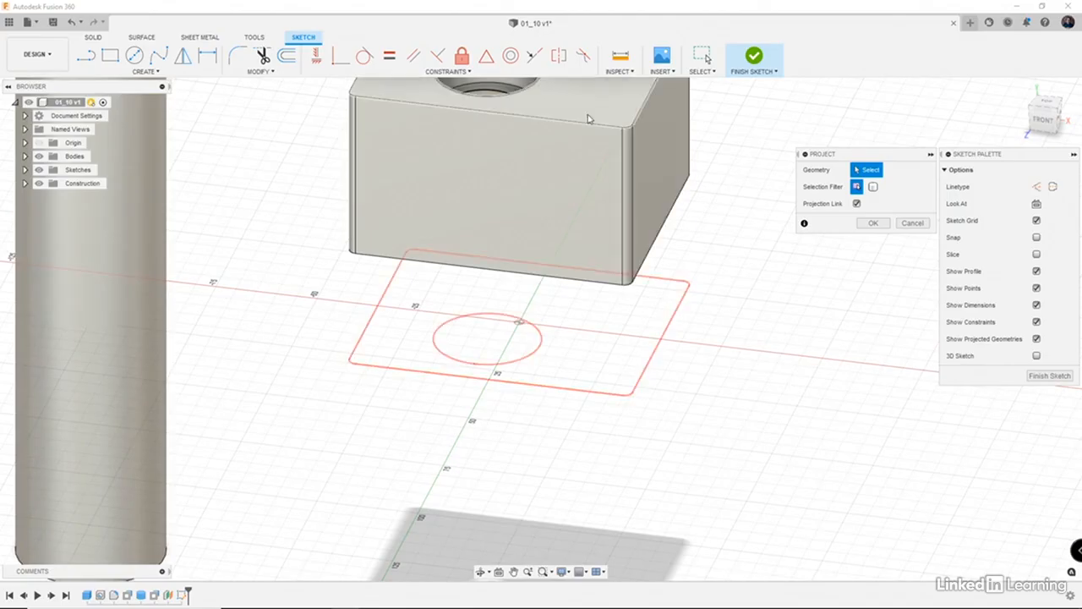
pyautogui.moveTo(532, 116); pyautogui.dragTo(527, 198, button='middle')
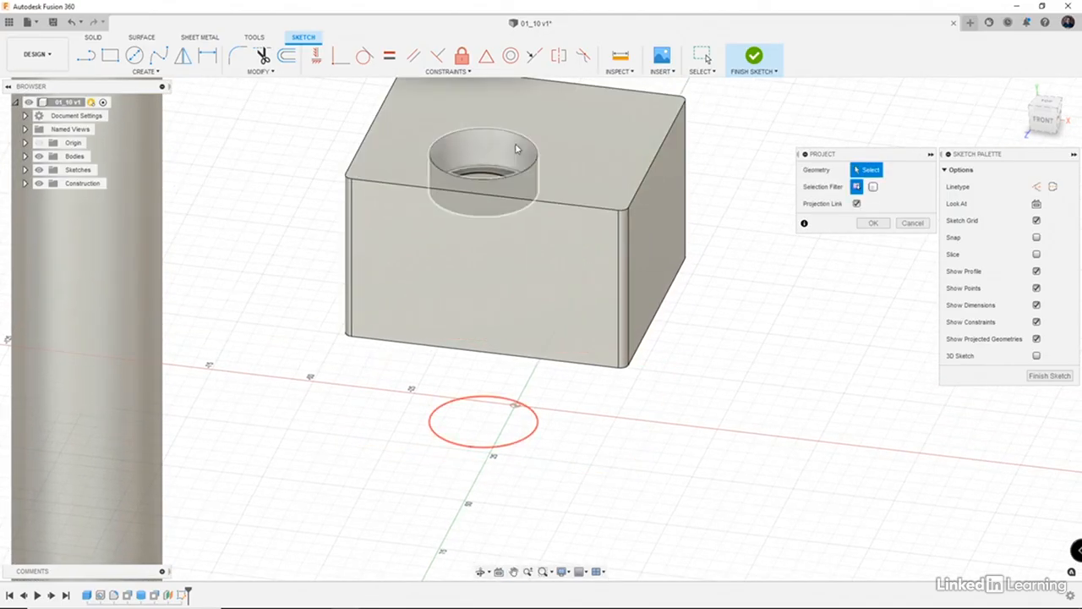
pyautogui.click(873, 188)
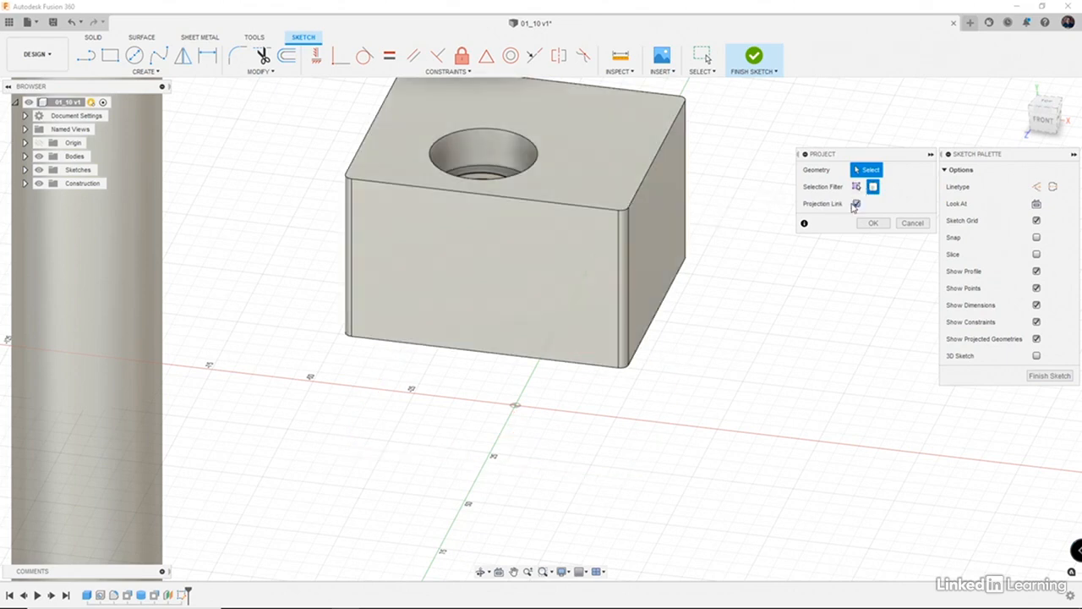
pyautogui.click(857, 187)
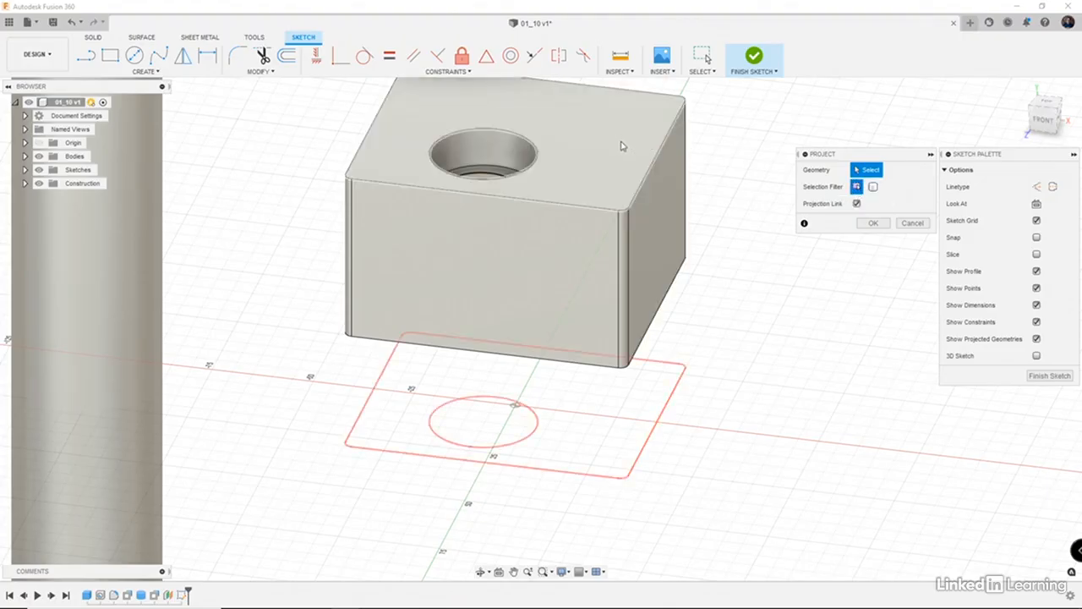
pyautogui.click(621, 144)
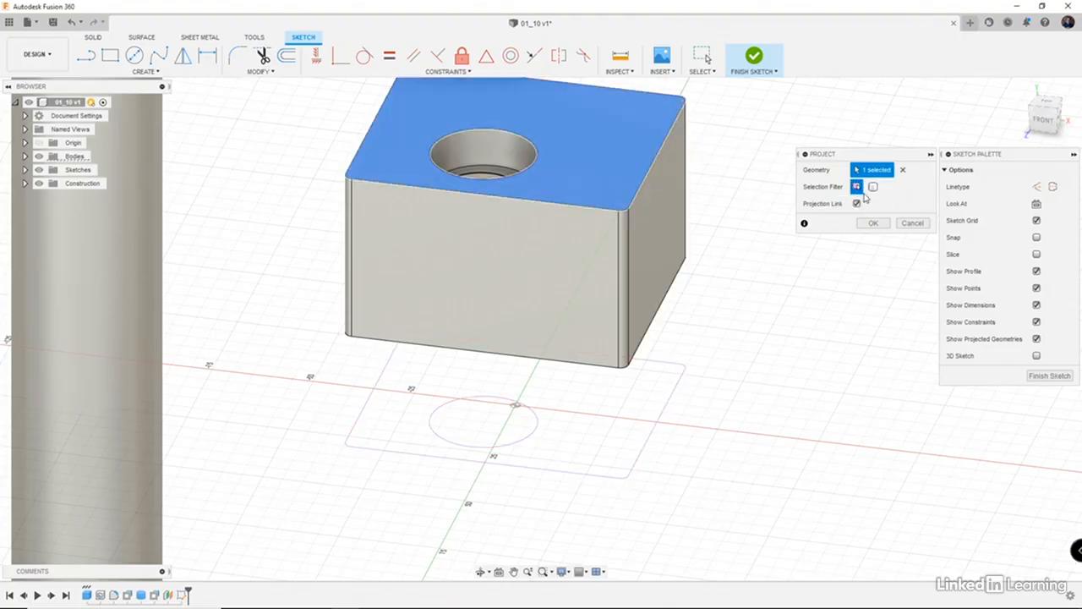
pyautogui.click(874, 224)
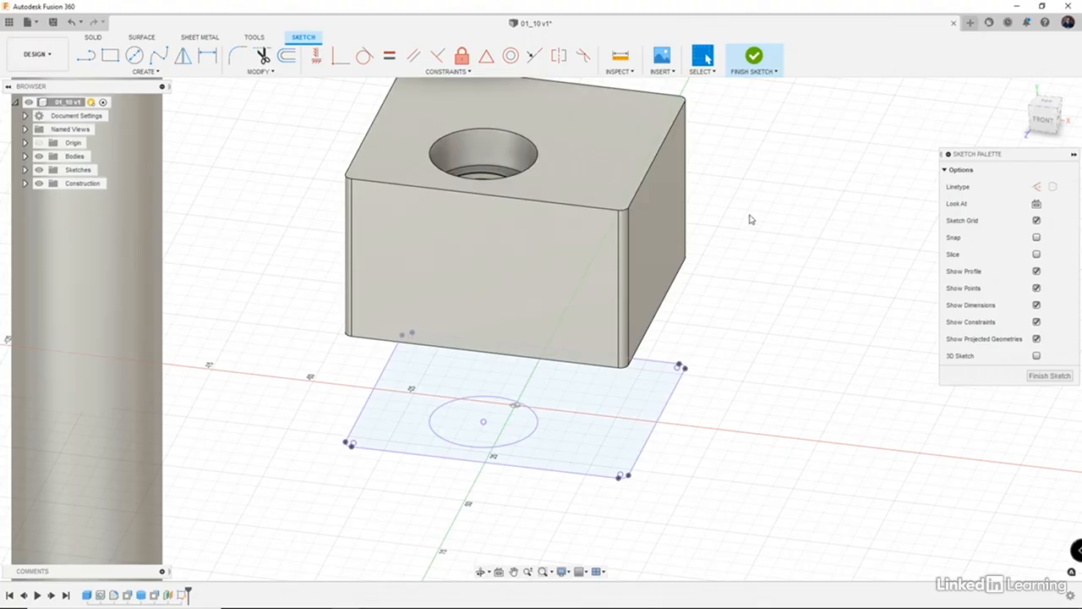
pyautogui.click(754, 57)
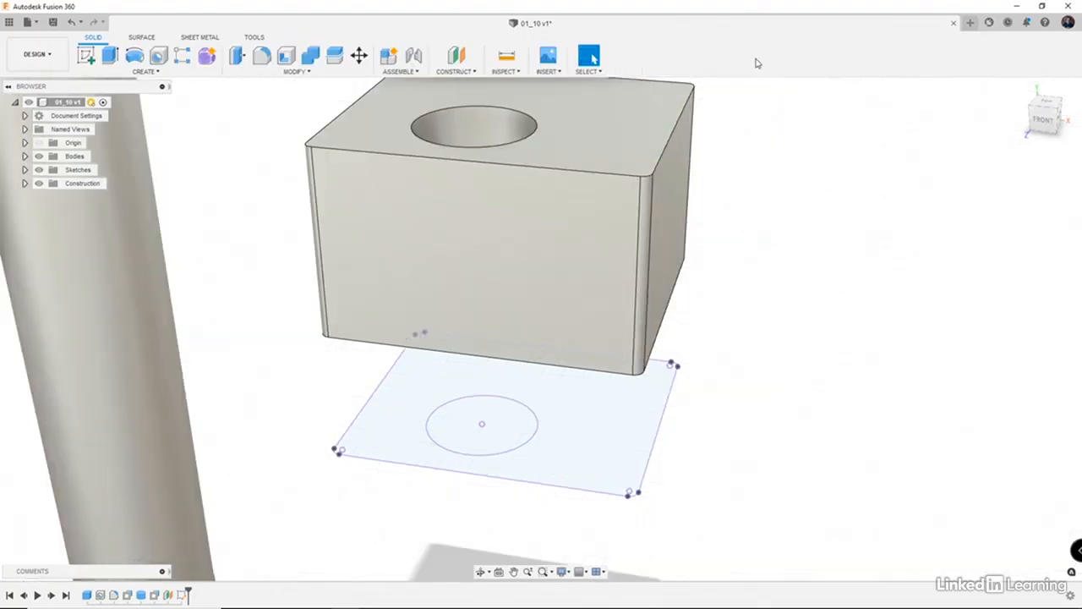
# - Try offsetting the block's side face on the positive X side to a 65 mm distance
pyautogui.rightClick(685, 199)
pyautogui.click(729, 180)
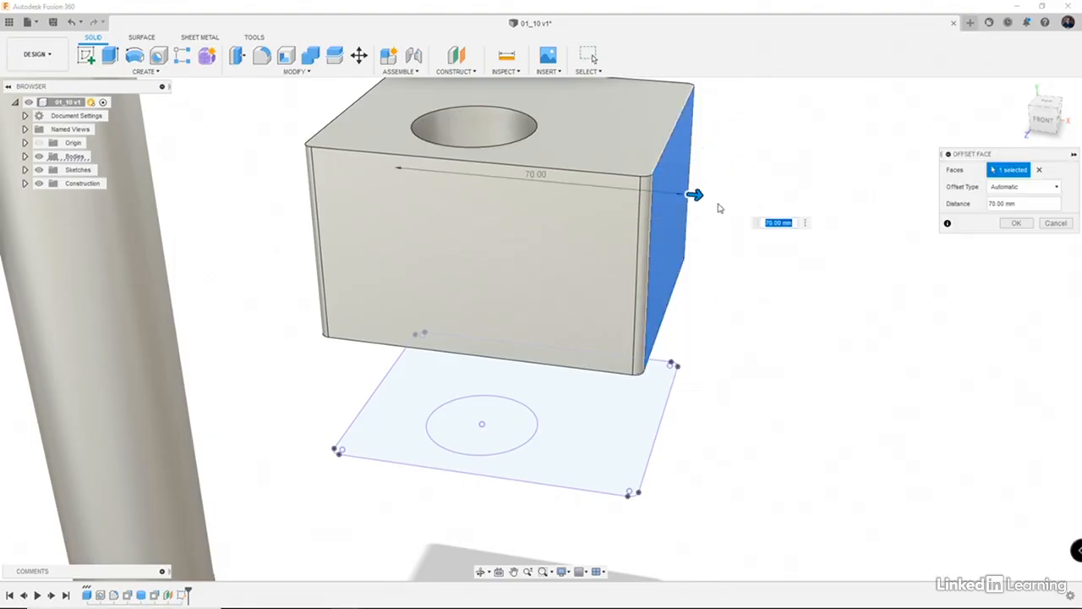
pyautogui.moveTo(698, 194); pyautogui.dragTo(660, 214)
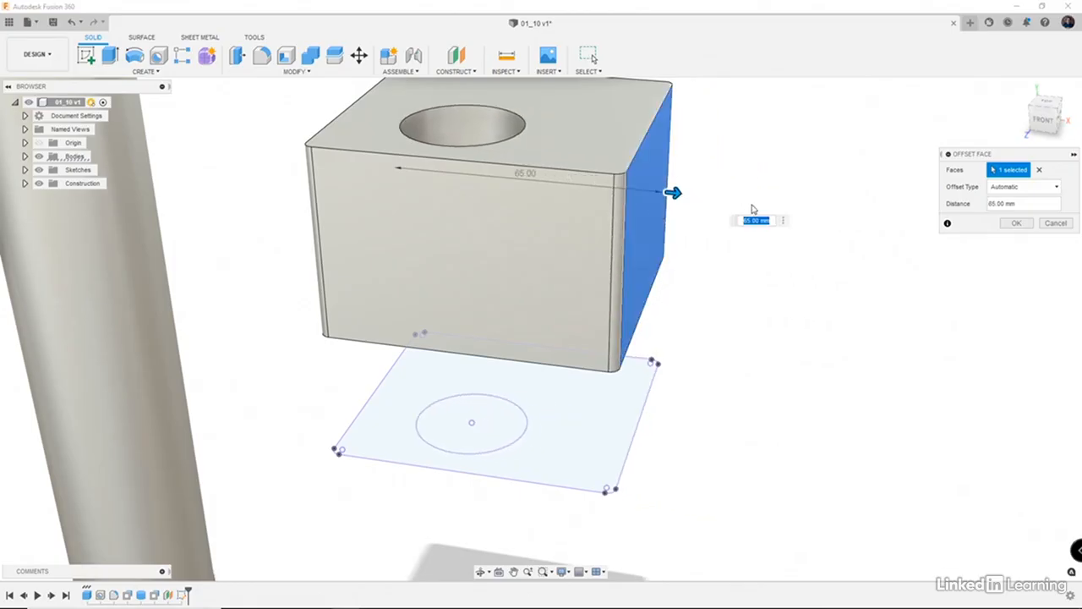
pyautogui.click(1055, 223)
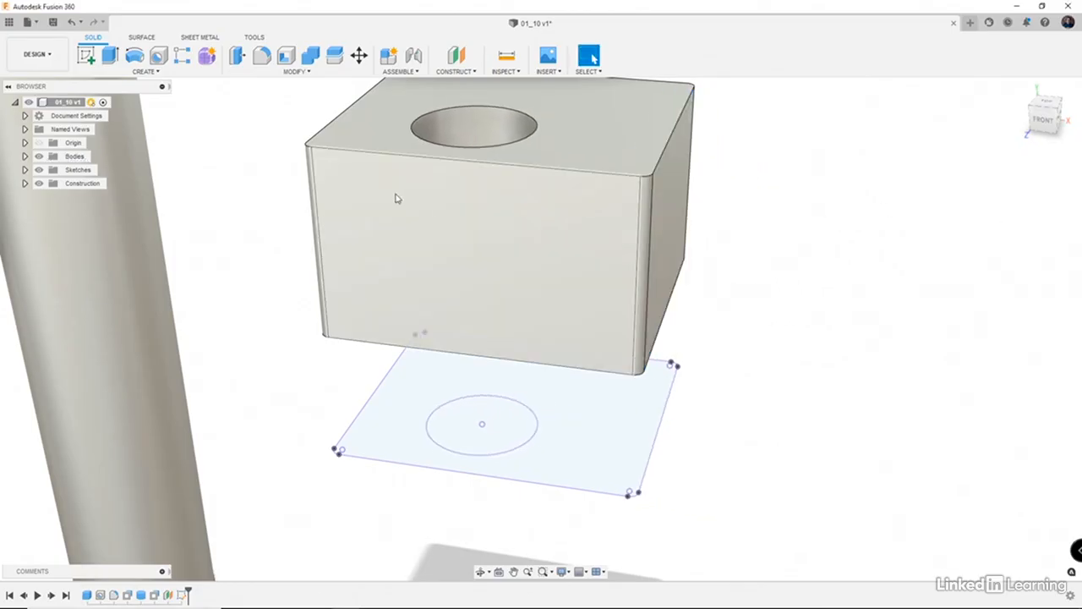
# - Reopen the projected sketch for editing and hide the block body, Body1
pyautogui.rightClick(181, 596)
pyautogui.click(205, 489)
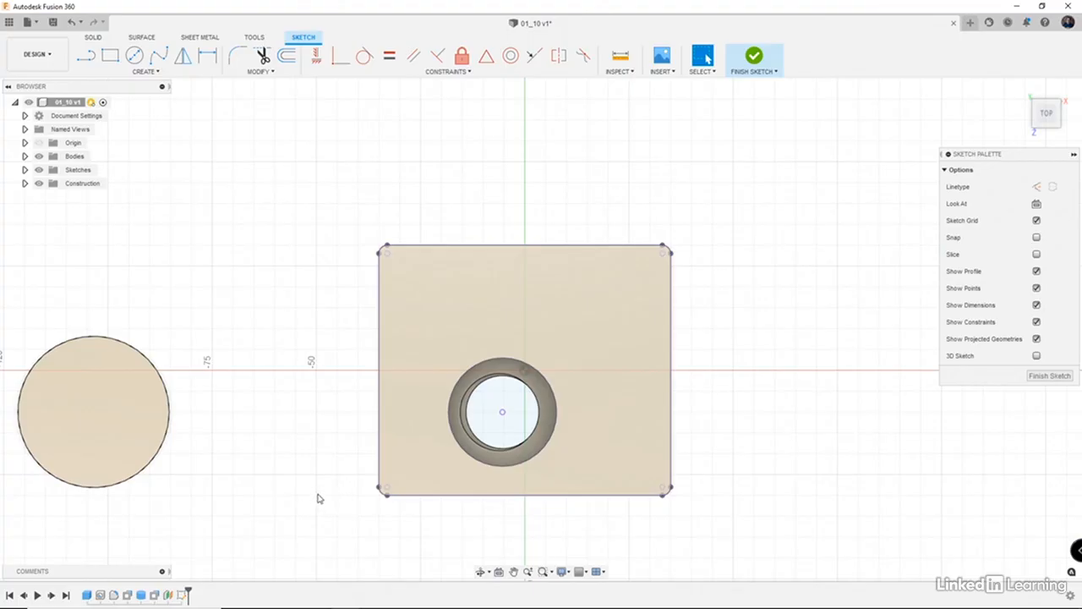
pyautogui.keyDown('shift'); pyautogui.moveTo(320, 499); pyautogui.dragTo(268, 437, button='middle'); pyautogui.keyUp('shift')
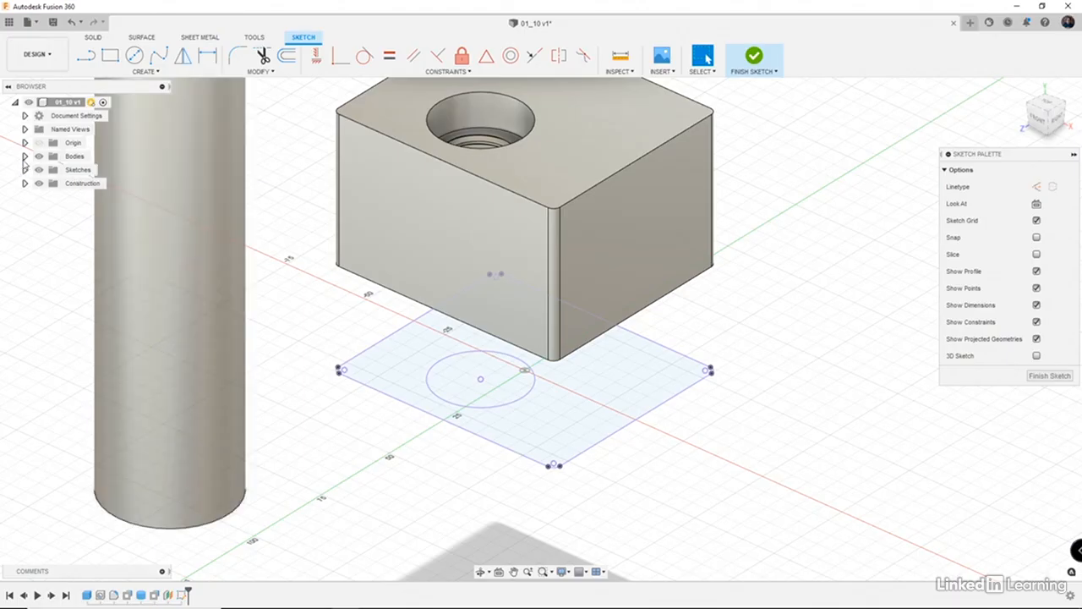
pyautogui.click(24, 157)
pyautogui.click(48, 170)
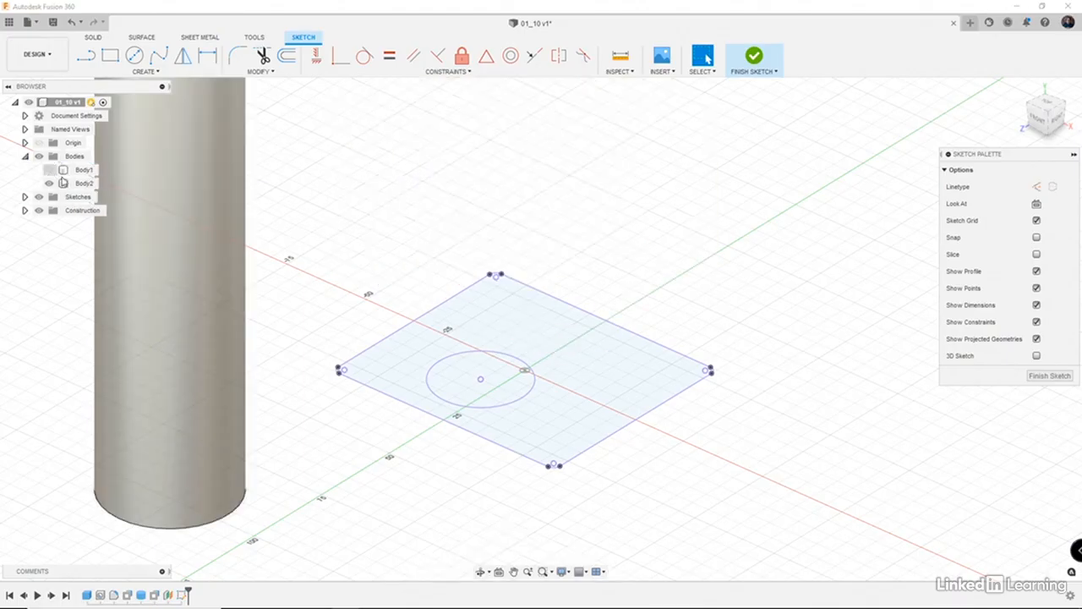
# - Draw a three-segment line chain outward from the projected rectangle's back edge, starting with a perpendicular segment about 20 mm long
pyautogui.moveTo(480, 188)
pyautogui.keyDown('shift'); pyautogui.mouseDown(button='middle')
pyautogui.moveTo(541, 209)
pyautogui.moveTo(508, 247)
pyautogui.mouseUp(button='middle'); pyautogui.keyUp('shift')
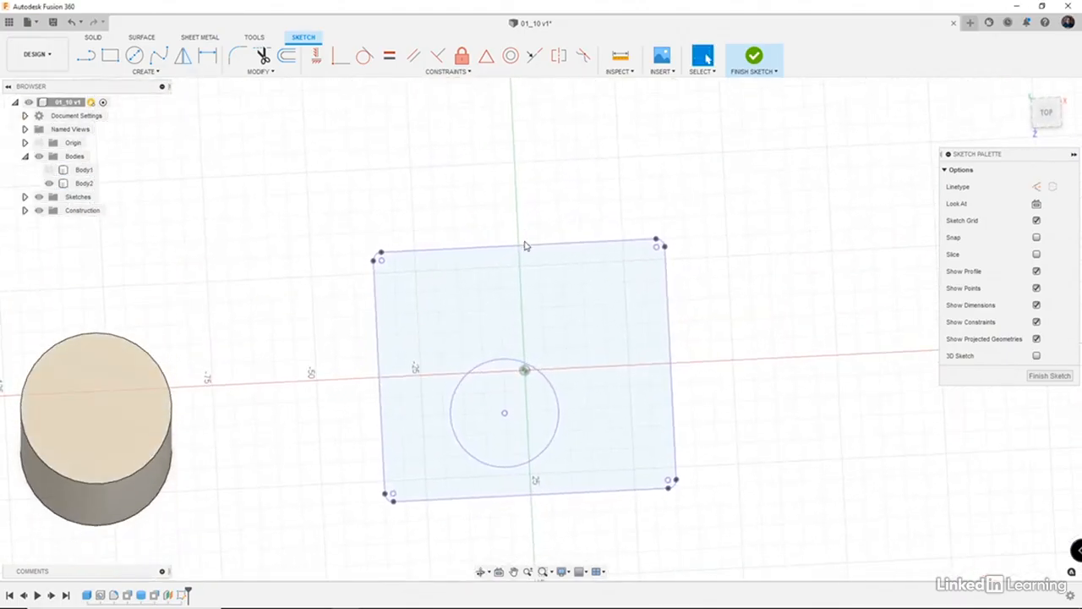
pyautogui.click(505, 254)
pyautogui.press('l')
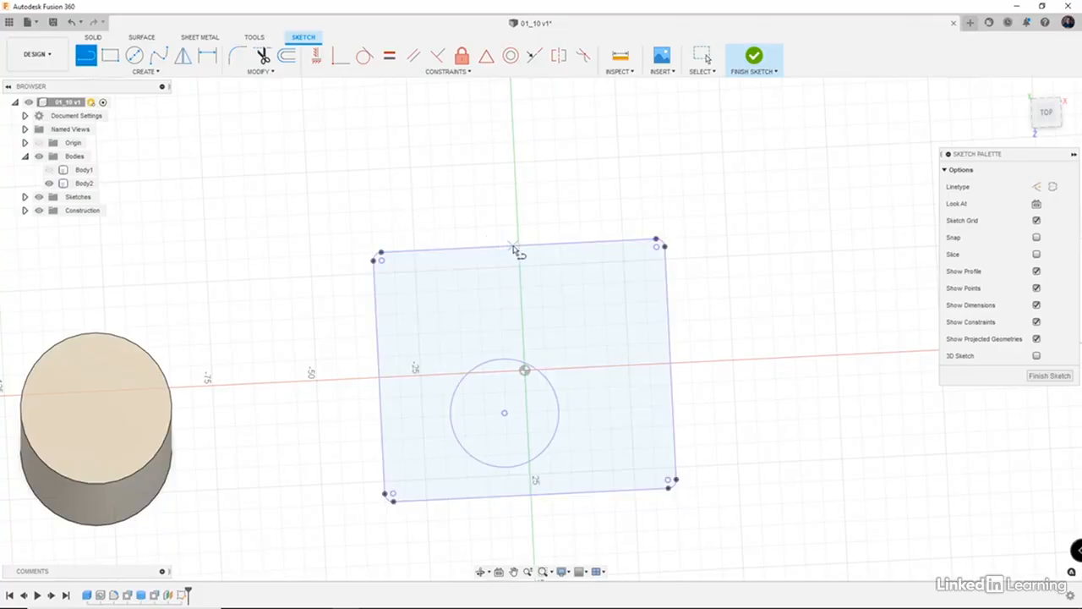
pyautogui.click(514, 246)
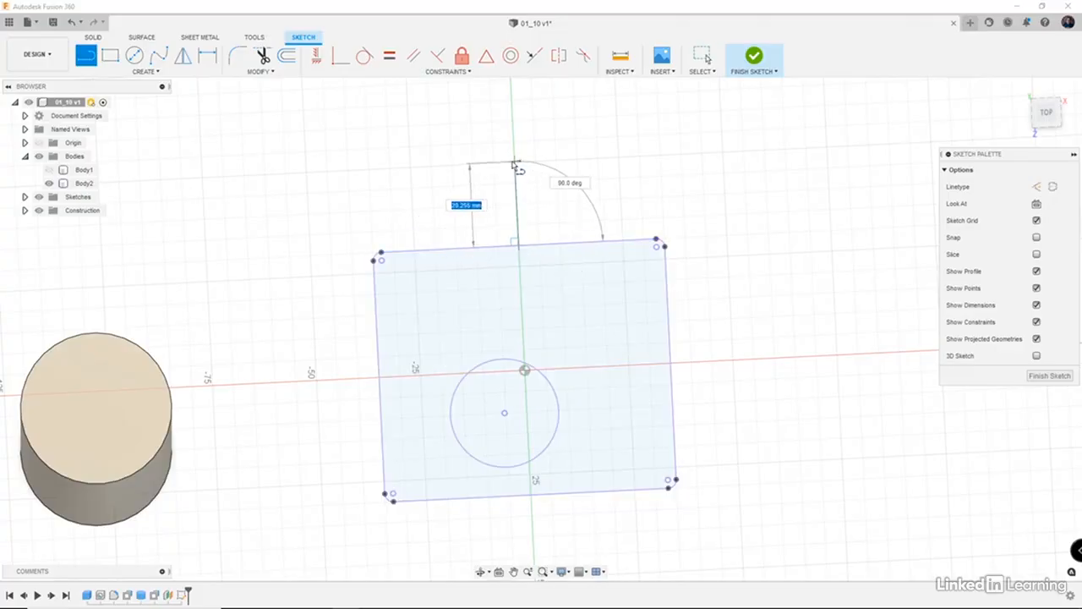
pyautogui.click(514, 163)
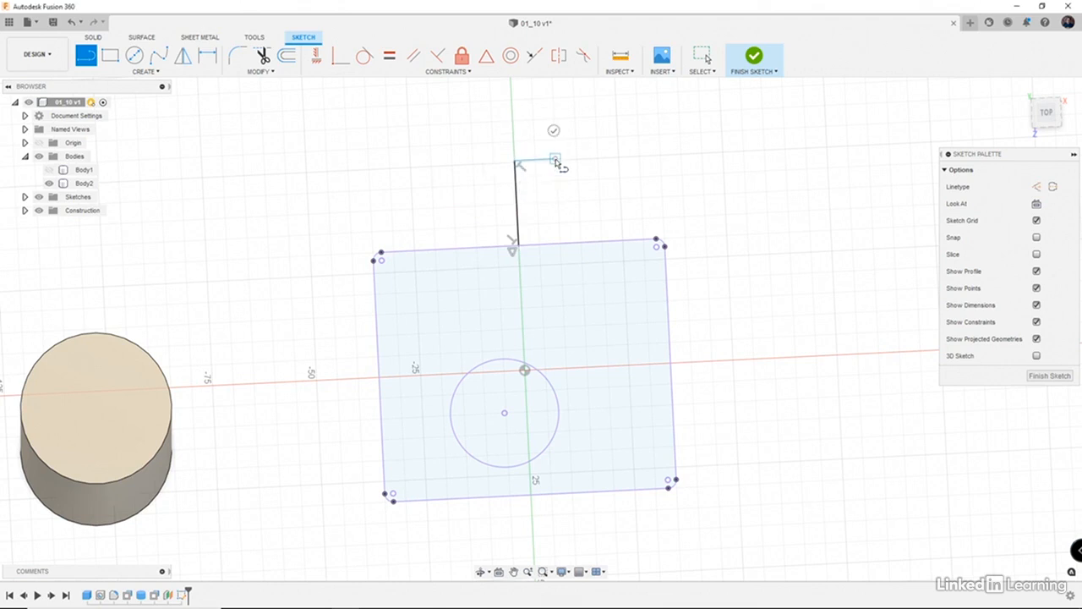
pyautogui.click(589, 128)
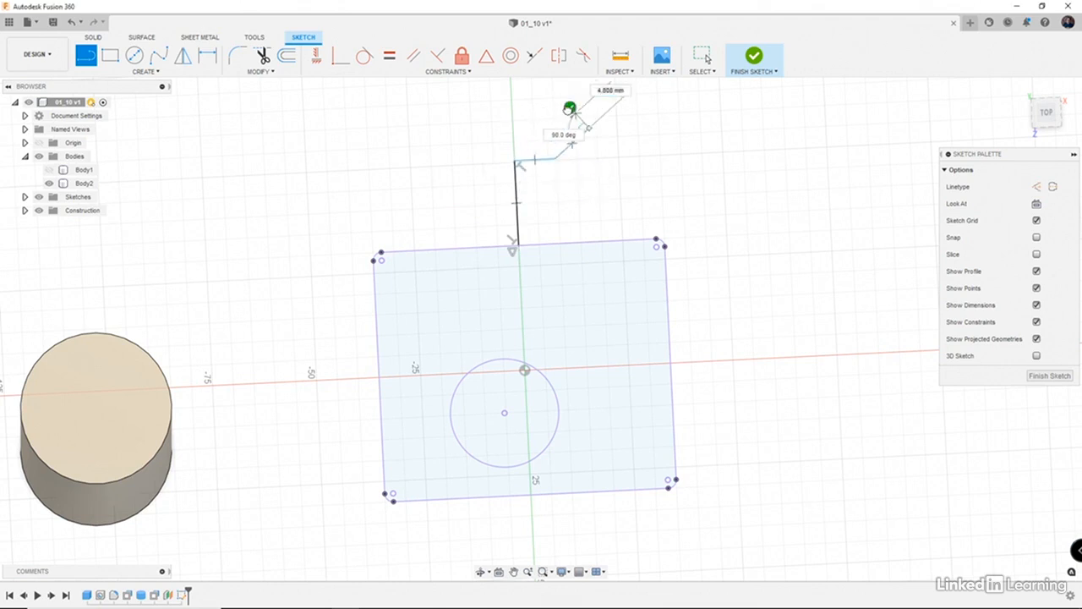
pyautogui.press('Escape')
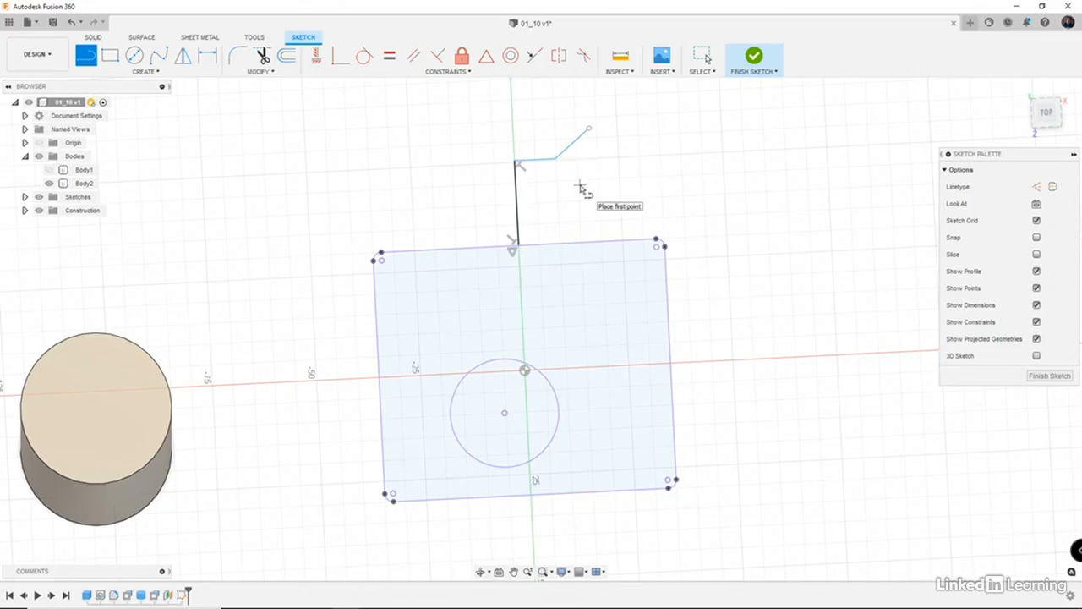
pyautogui.scroll(-3, 580, 189)
pyautogui.scroll(1, 580, 200)
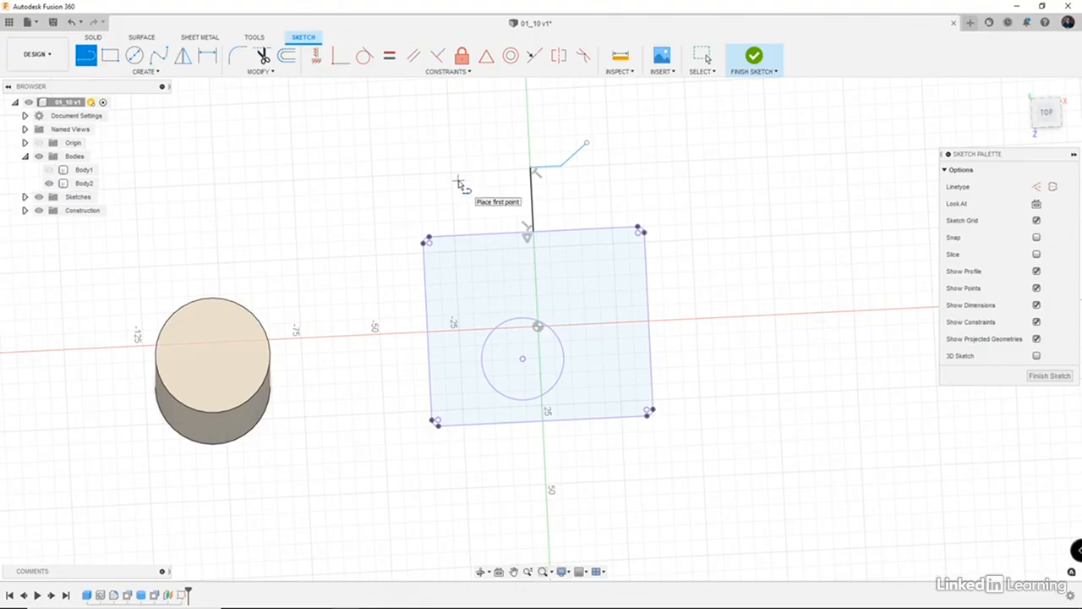
pyautogui.press('Escape')
# - With Body1 shown again, intersect the cylinder's side face with the sketch plane with the projection link on, and check the curve with the bodies temporarily hidden
pyautogui.click(153, 72)
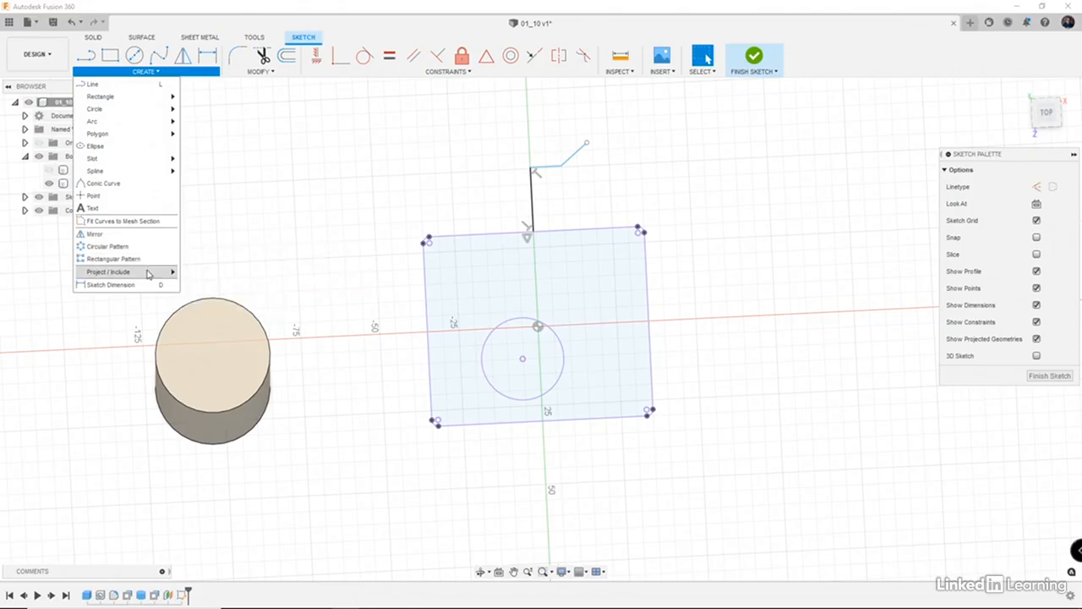
pyautogui.moveTo(151, 272)
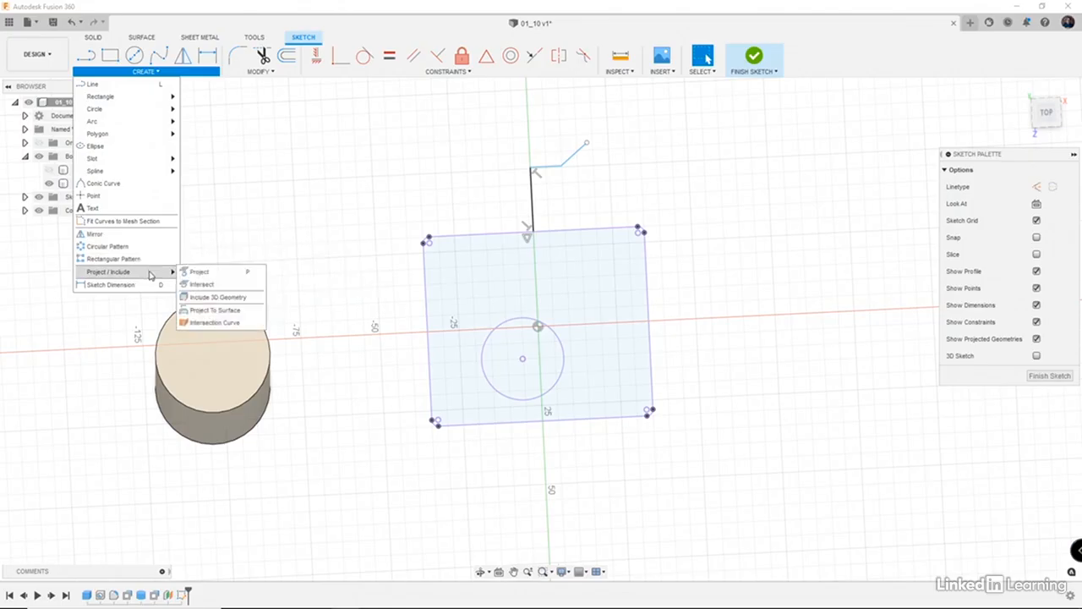
pyautogui.click(211, 291)
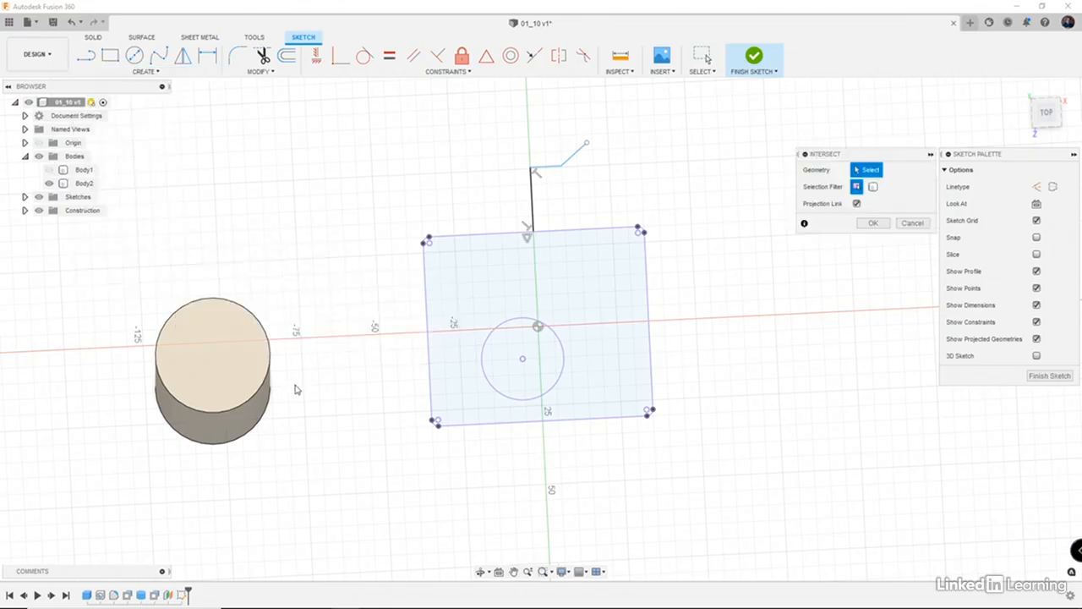
pyautogui.moveTo(296, 389)
pyautogui.keyDown('shift'); pyautogui.mouseDown(button='middle')
pyautogui.moveTo(391, 369)
pyautogui.moveTo(383, 365)
pyautogui.mouseUp(button='middle'); pyautogui.keyUp('shift')
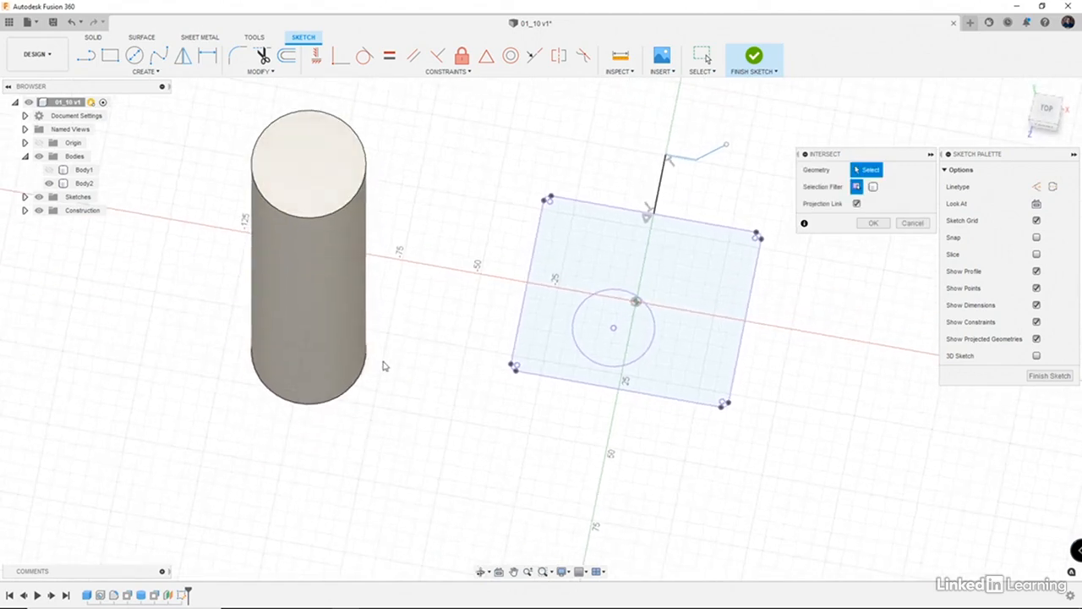
pyautogui.click(49, 169)
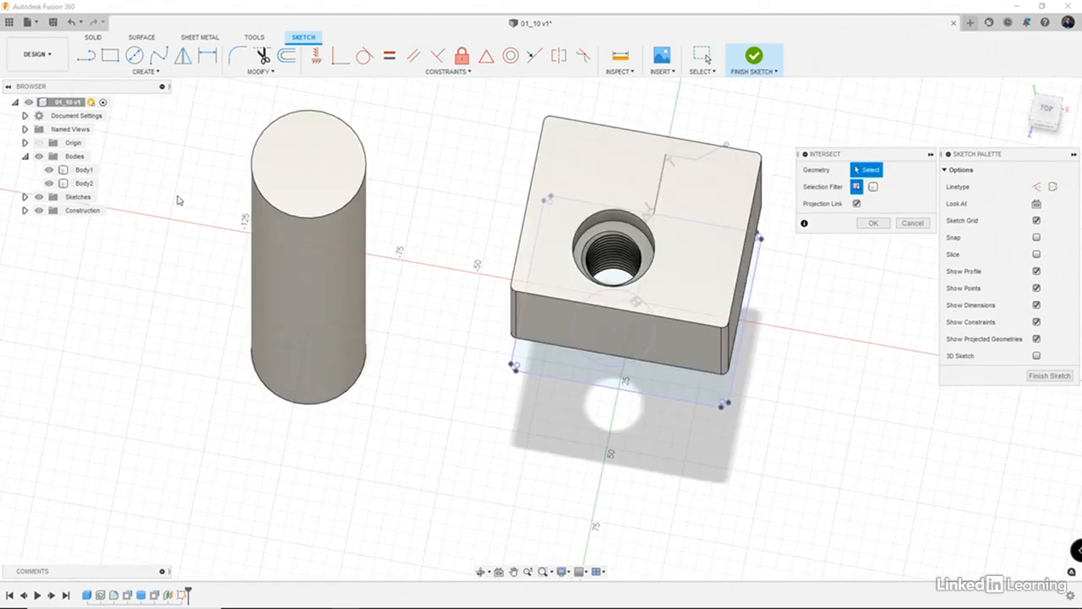
pyautogui.keyDown('shift'); pyautogui.moveTo(693, 244); pyautogui.dragTo(707, 205, button='middle'); pyautogui.keyUp('shift')
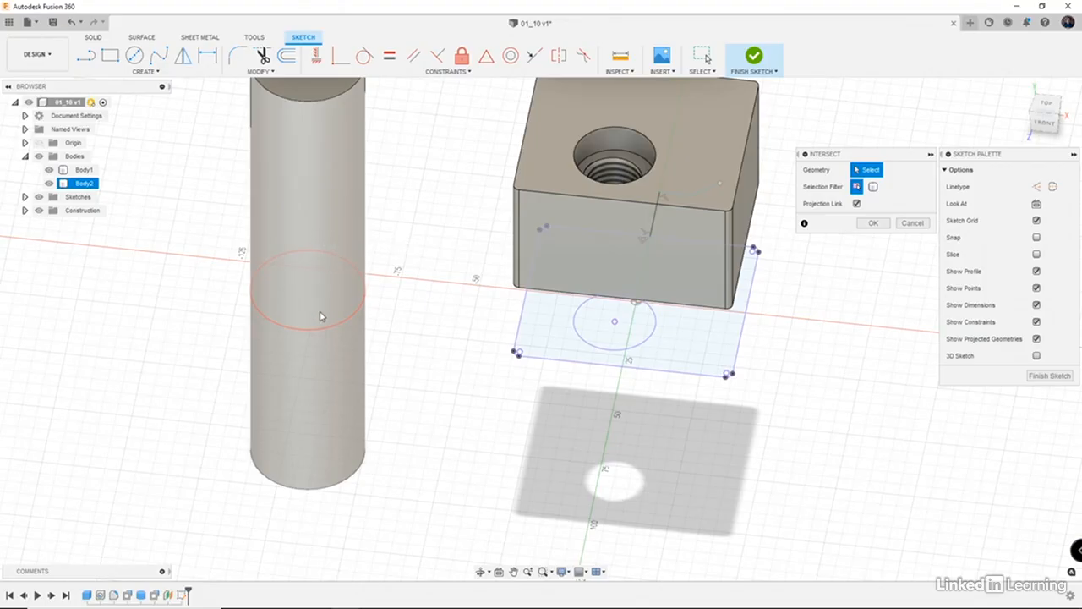
pyautogui.click(316, 244)
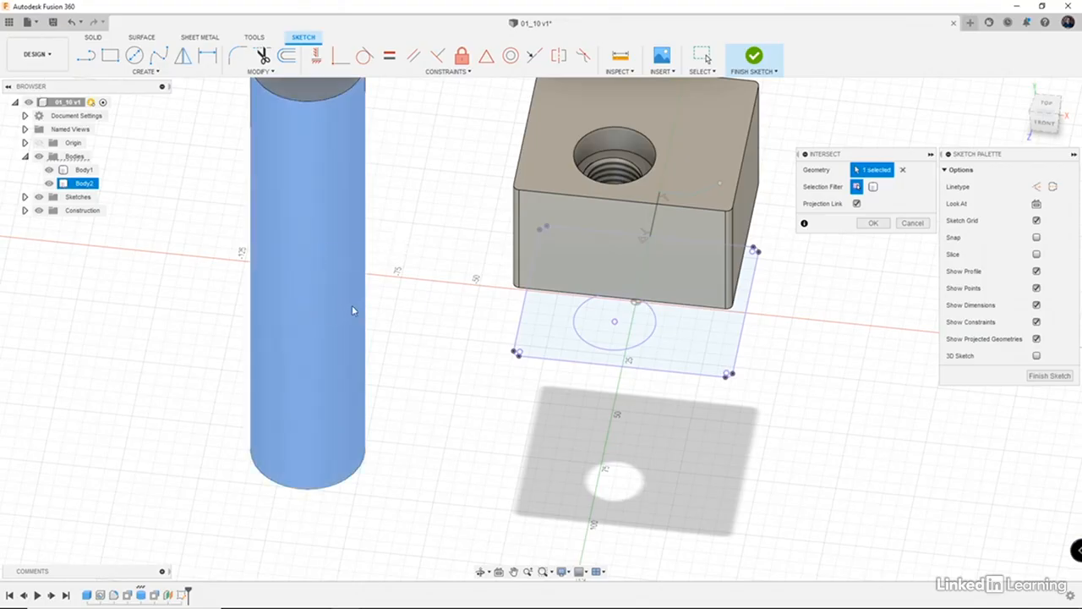
pyautogui.click(873, 224)
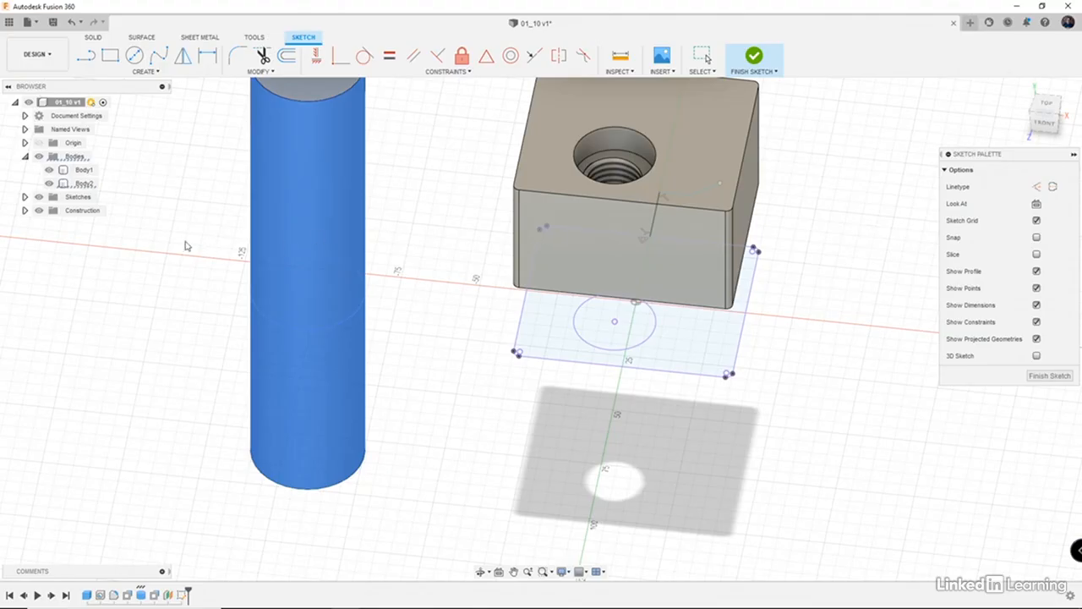
pyautogui.click(38, 157)
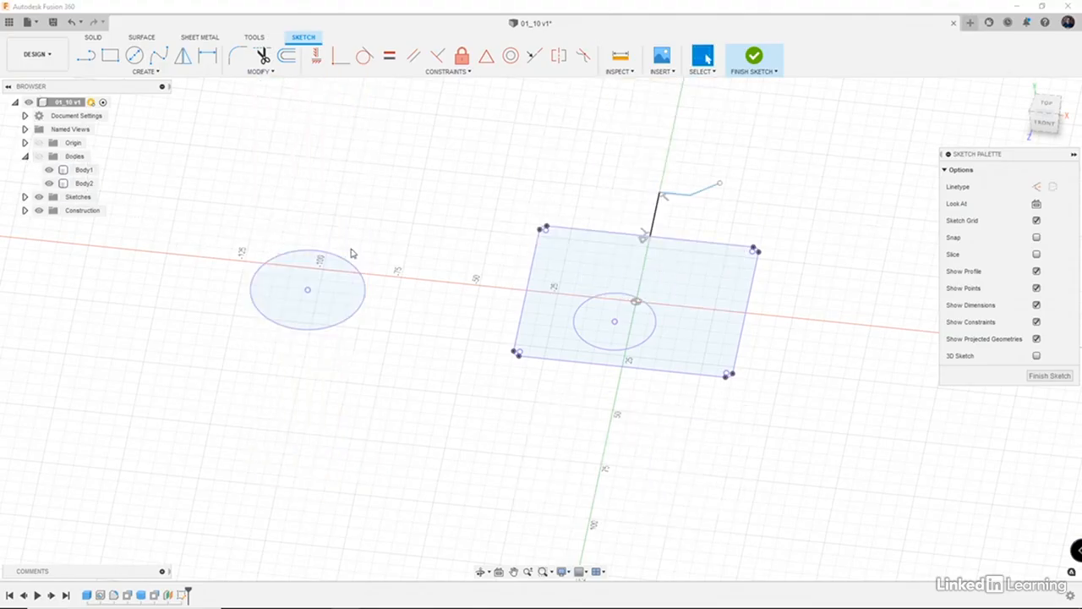
pyautogui.click(318, 262)
pyautogui.click(38, 156)
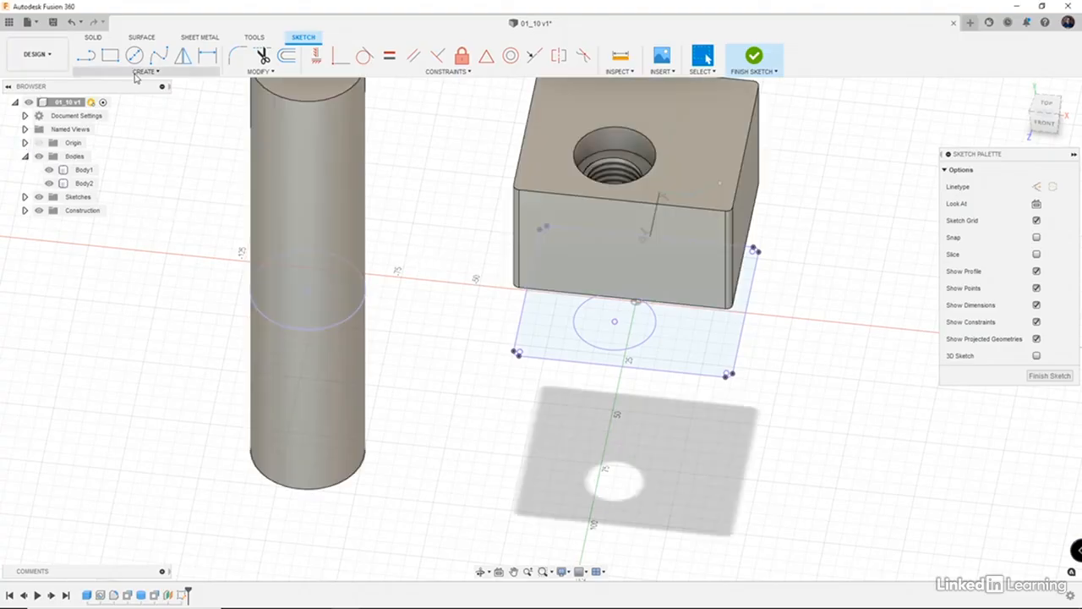
# - Include the edges of the block's front face in the sketch as 3D geometry
pyautogui.click(145, 71)
pyautogui.moveTo(156, 271)
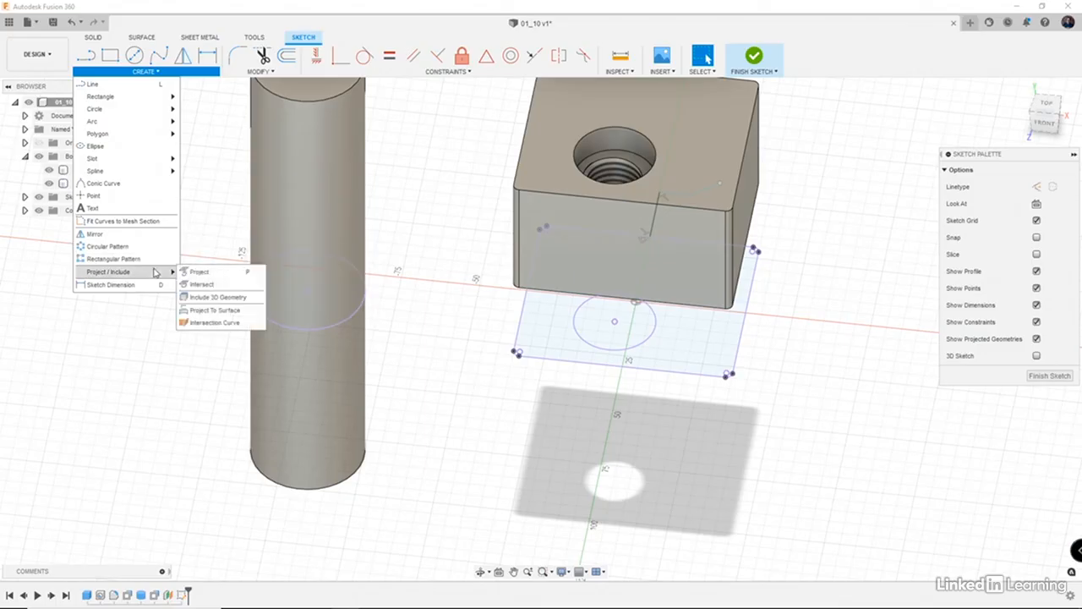
pyautogui.click(221, 298)
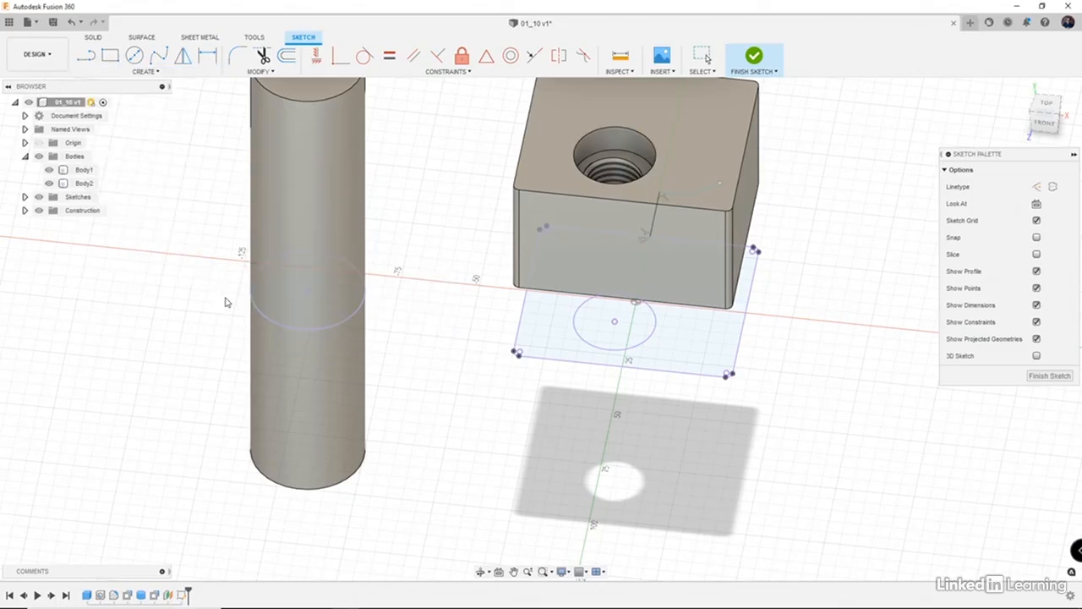
pyautogui.click(614, 235)
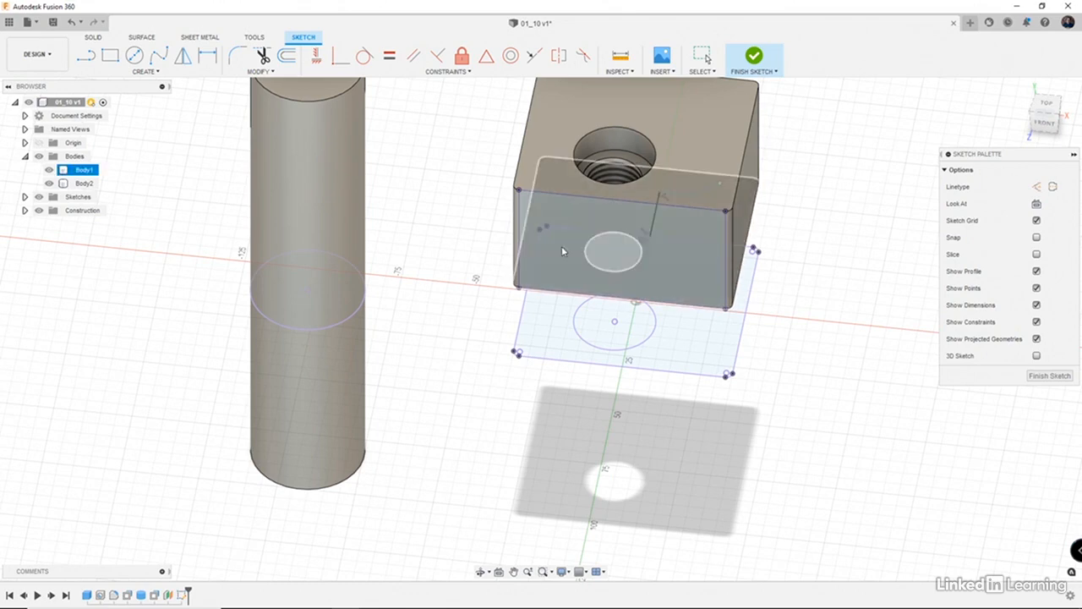
# - Set up a Project To Surface operation with the block's top face as the target and sketch curves as the geometry to pick
pyautogui.click(157, 73)
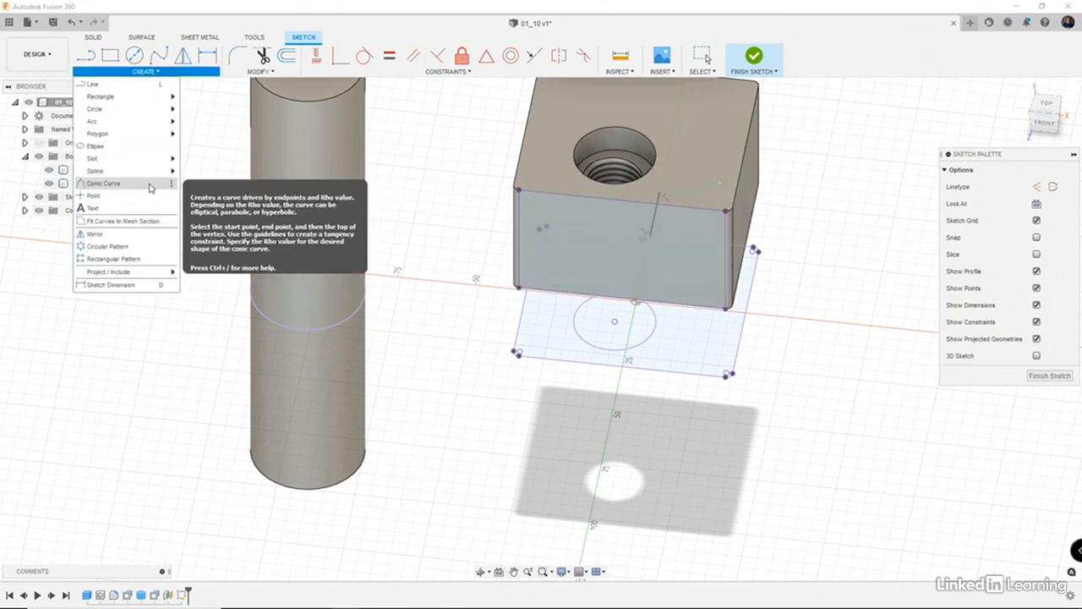
pyautogui.moveTo(169, 271)
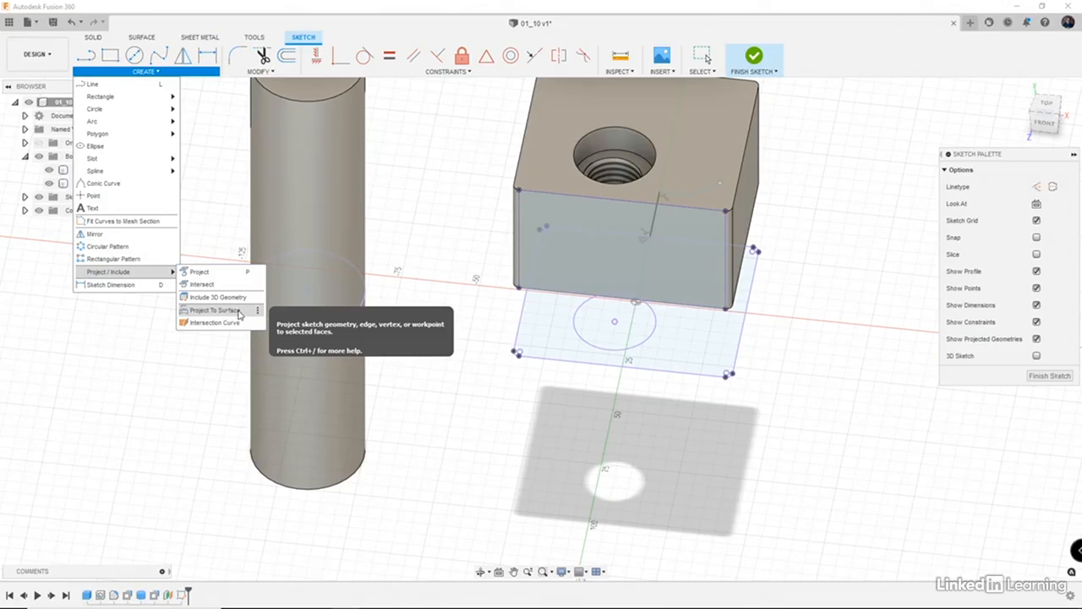
pyautogui.click(213, 311)
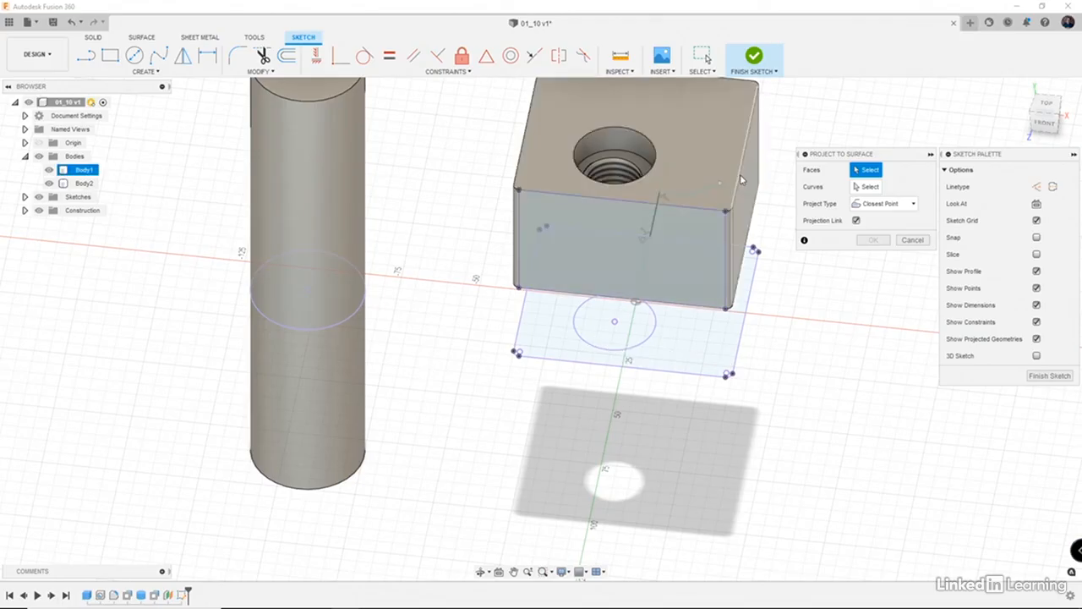
pyautogui.click(715, 163)
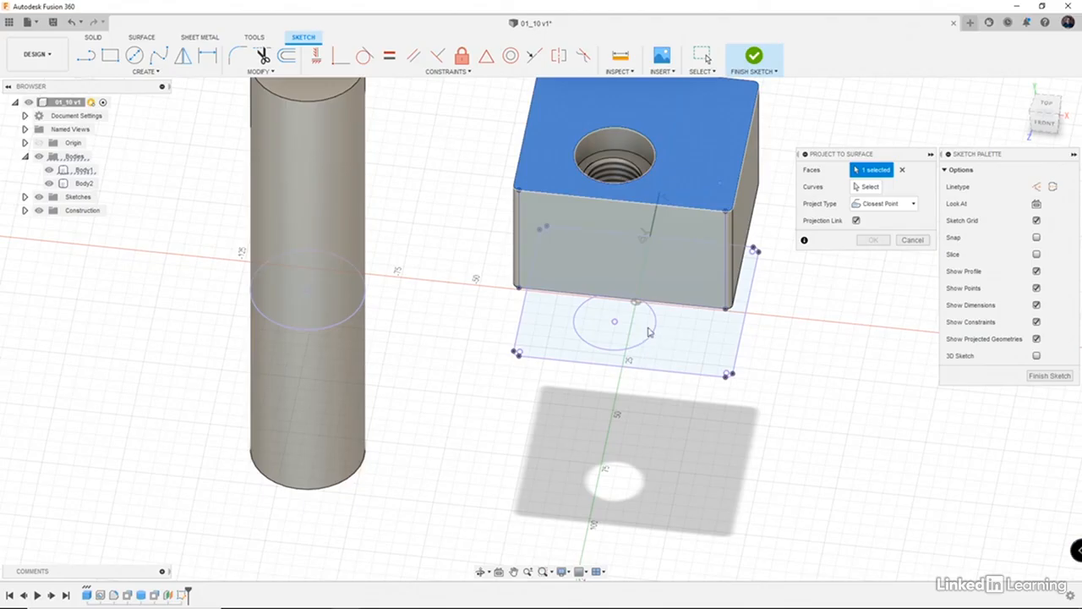
pyautogui.click(879, 186)
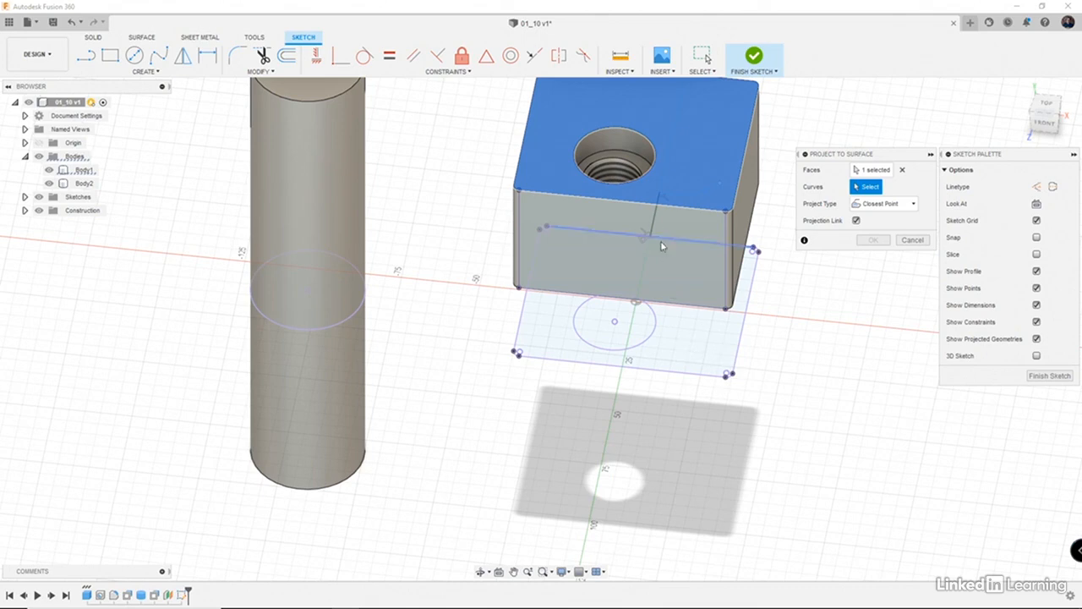
# - Cancel the Project to Surface operation without projecting any curve onto the block's upper face
pyautogui.moveTo(671, 277); pyautogui.dragTo(616, 348, button='middle')
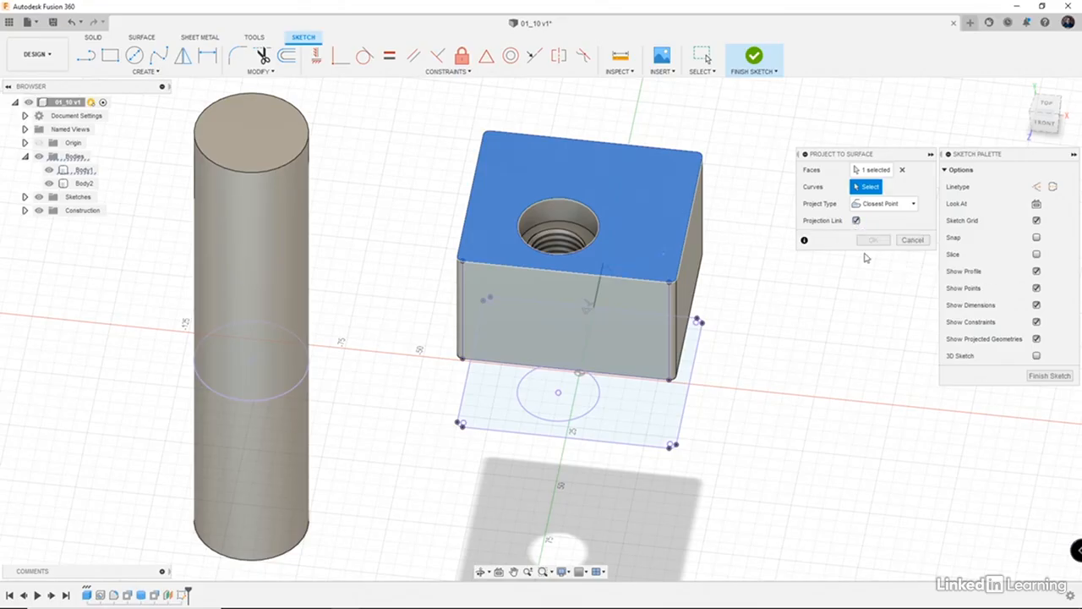
pyautogui.click(913, 241)
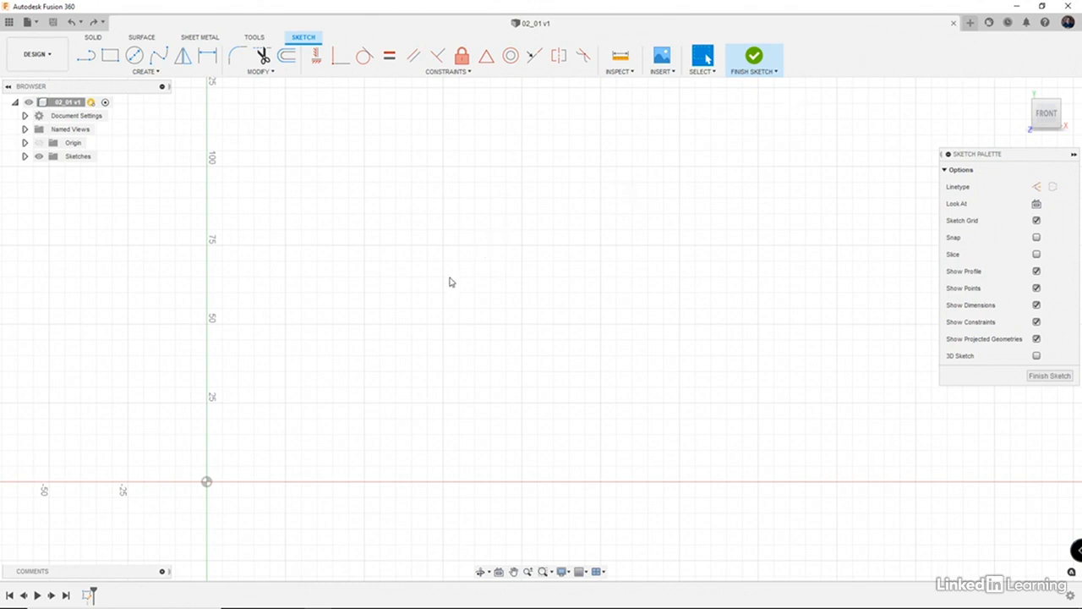
# - Sketch a line 50 mm long at 45 degrees from the horizontal, starting just right of the vertical axis
pyautogui.press('l')
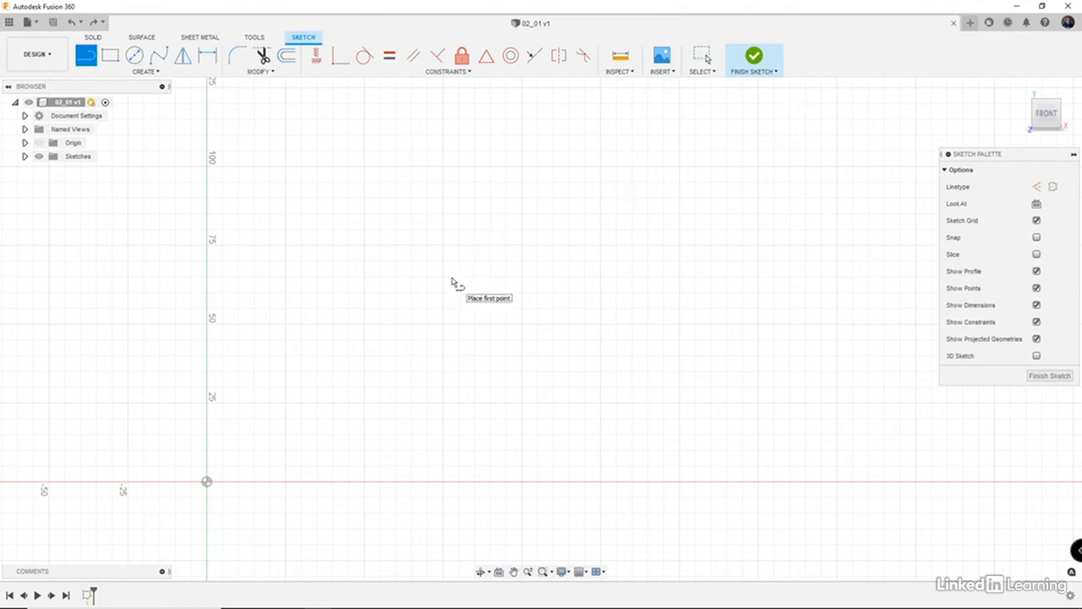
pyautogui.click(255, 321)
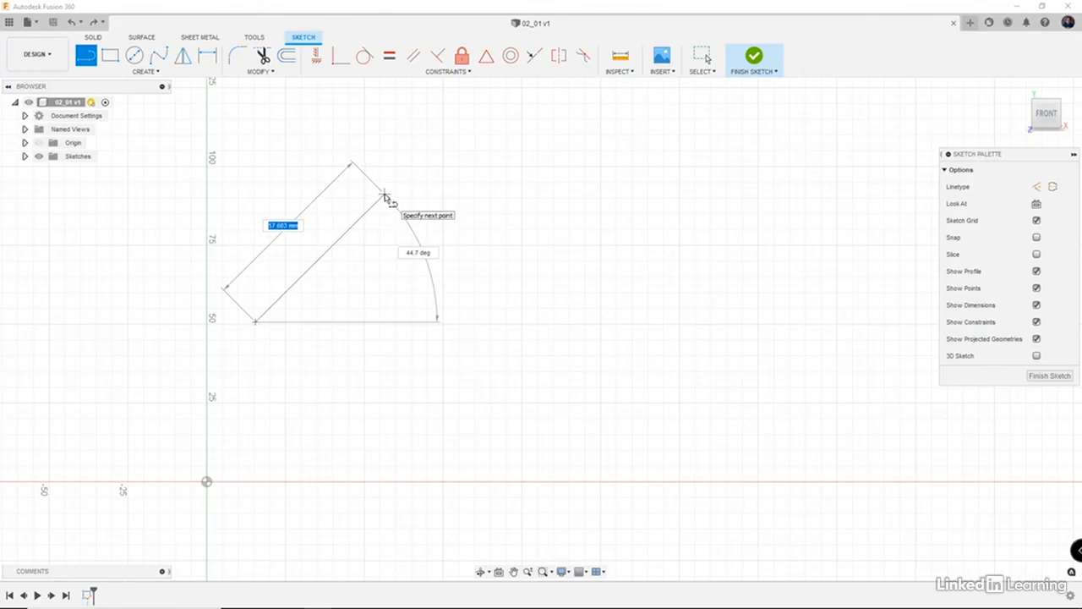
pyautogui.write('50')
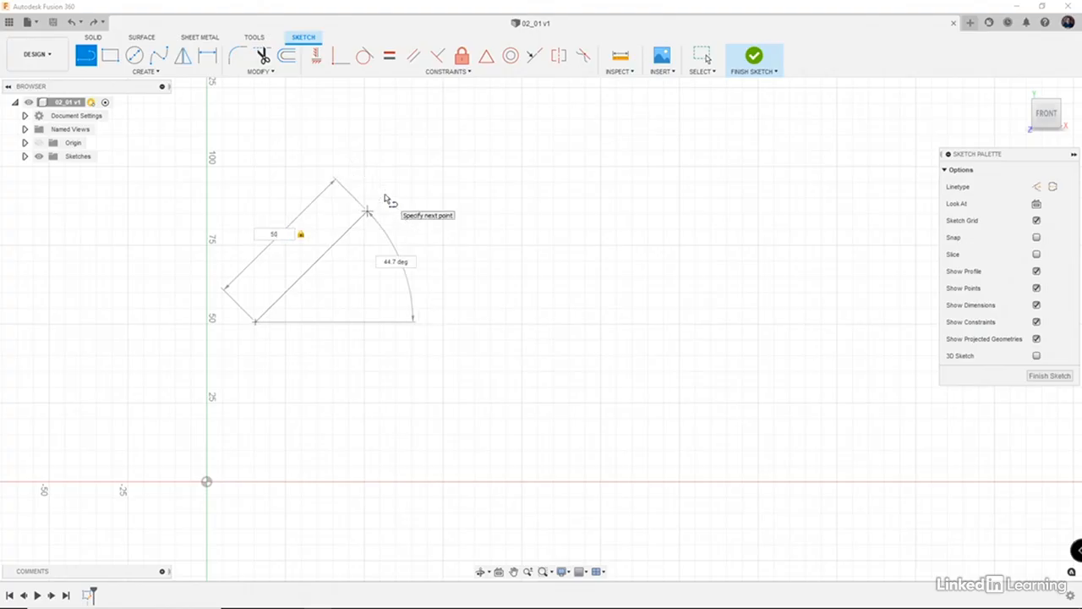
pyautogui.press('Tab')
pyautogui.write('45')
pyautogui.press('Return')
pyautogui.press('Escape')
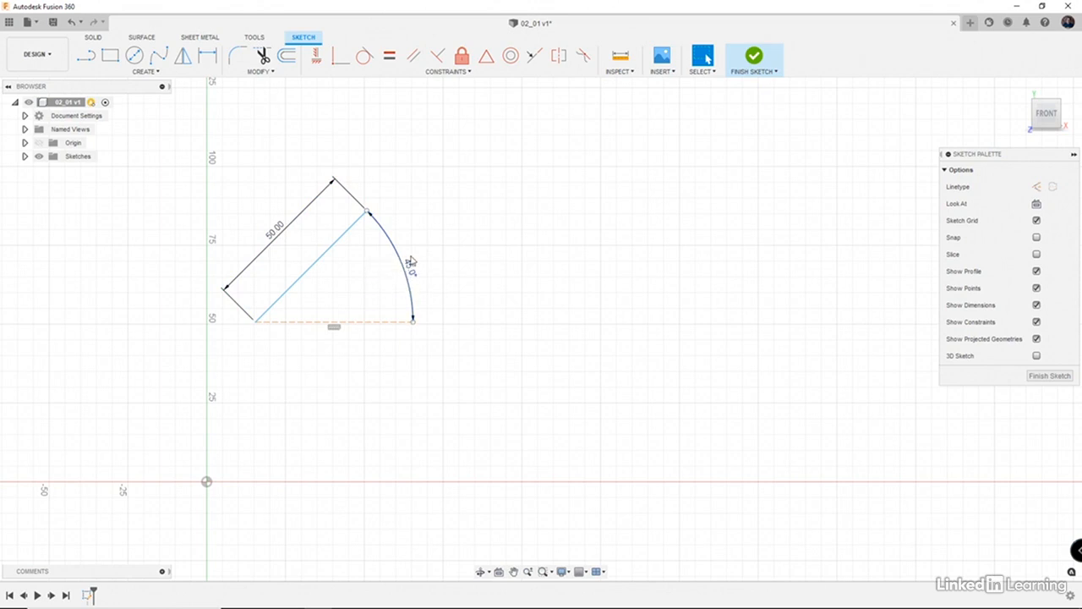
# - Sketch a second inclined line about 55 mm long to the right of the first one
pyautogui.press('l')
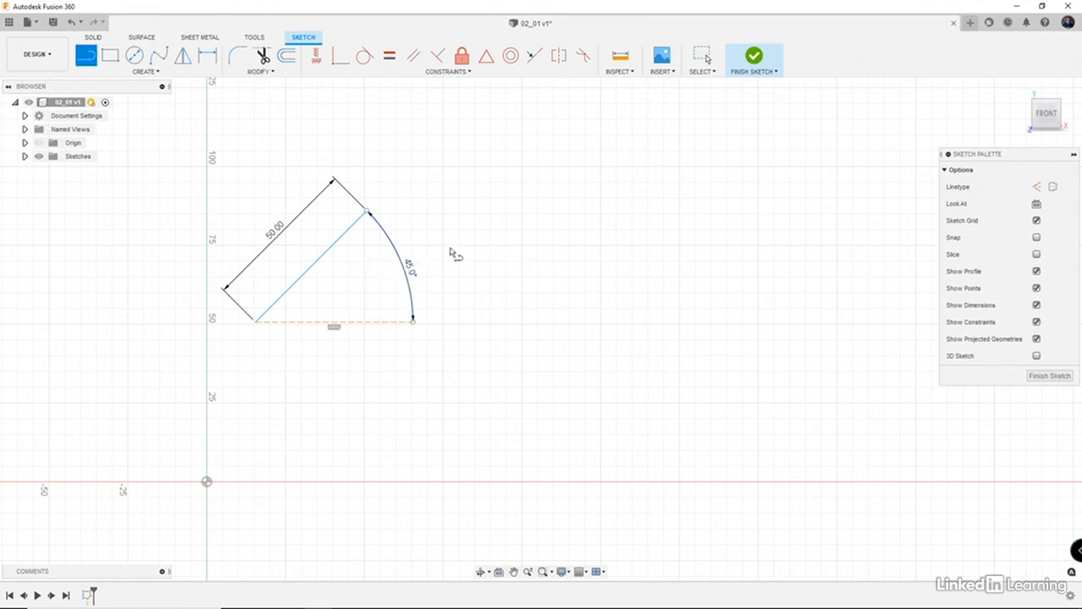
pyautogui.click(465, 323)
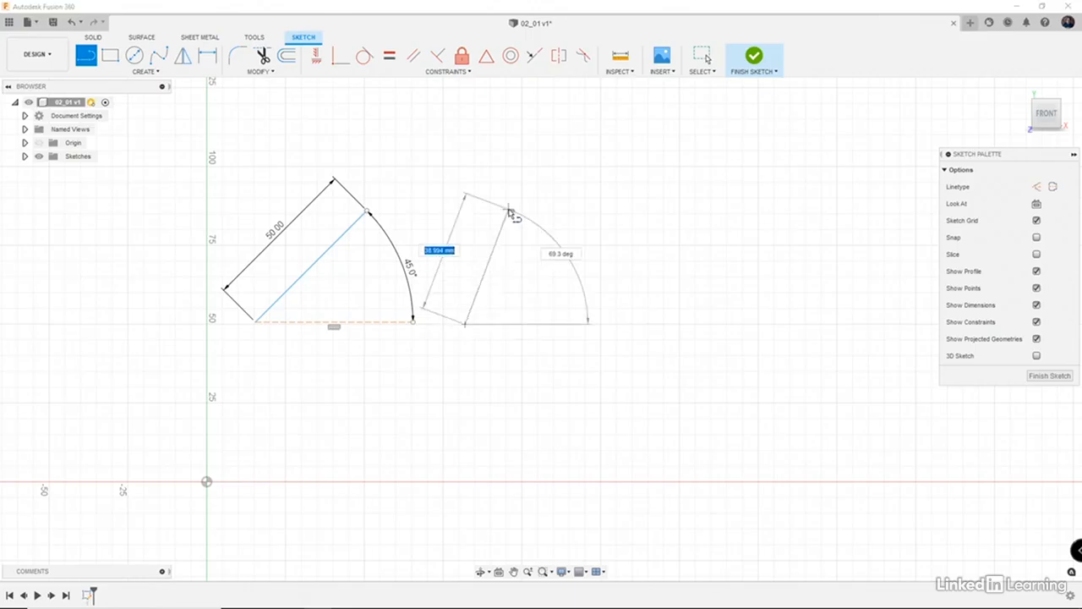
pyautogui.click(576, 194)
pyautogui.press('Escape')
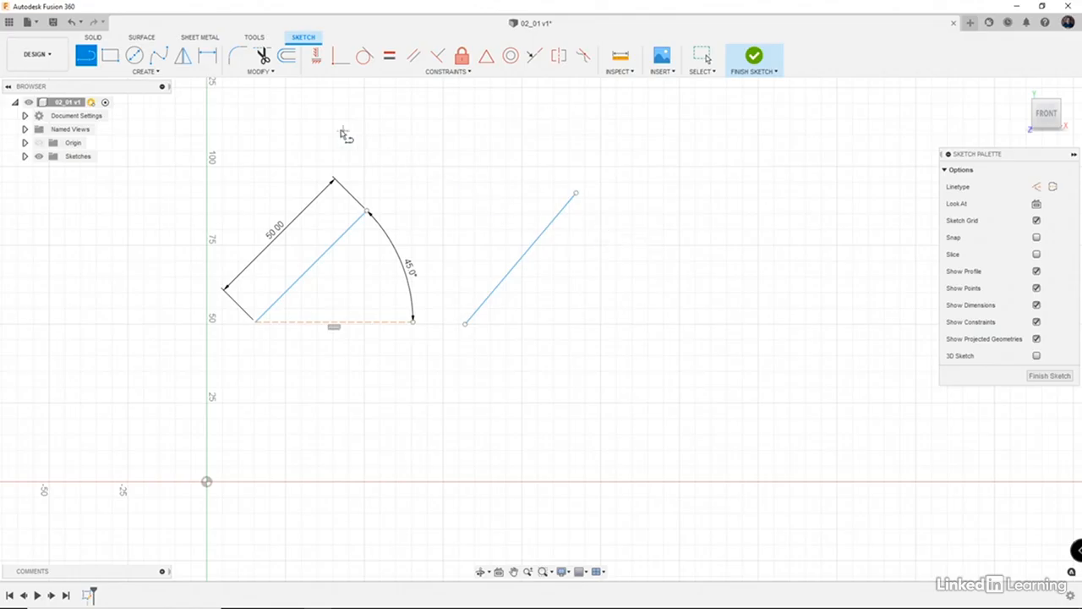
# - Add an aligned length dimension of 50 mm to the second inclined line with Sketch Dimension
pyautogui.click(116, 73)
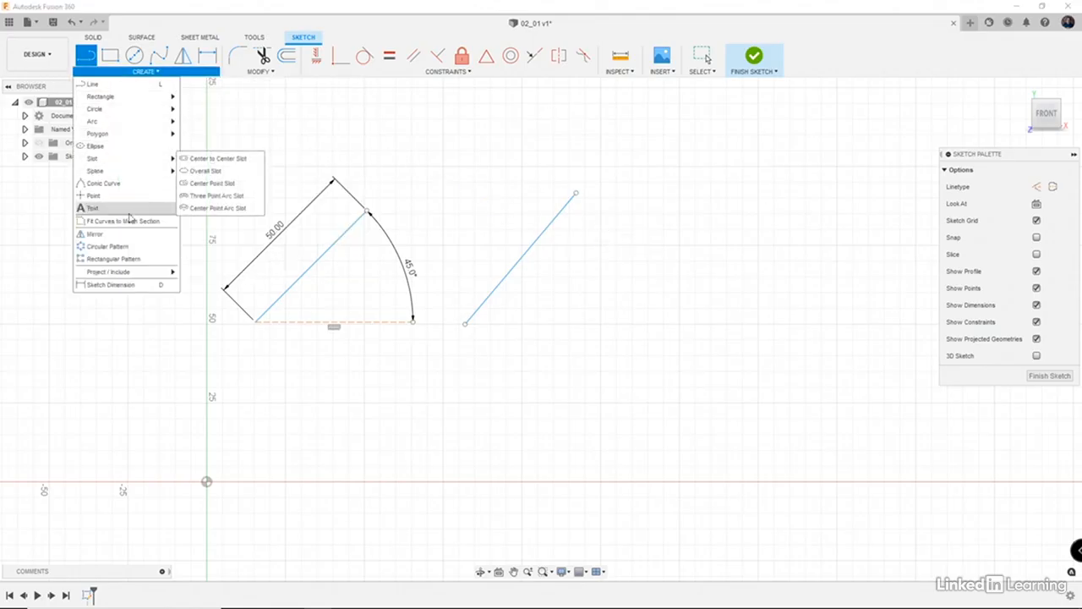
pyautogui.click(161, 286)
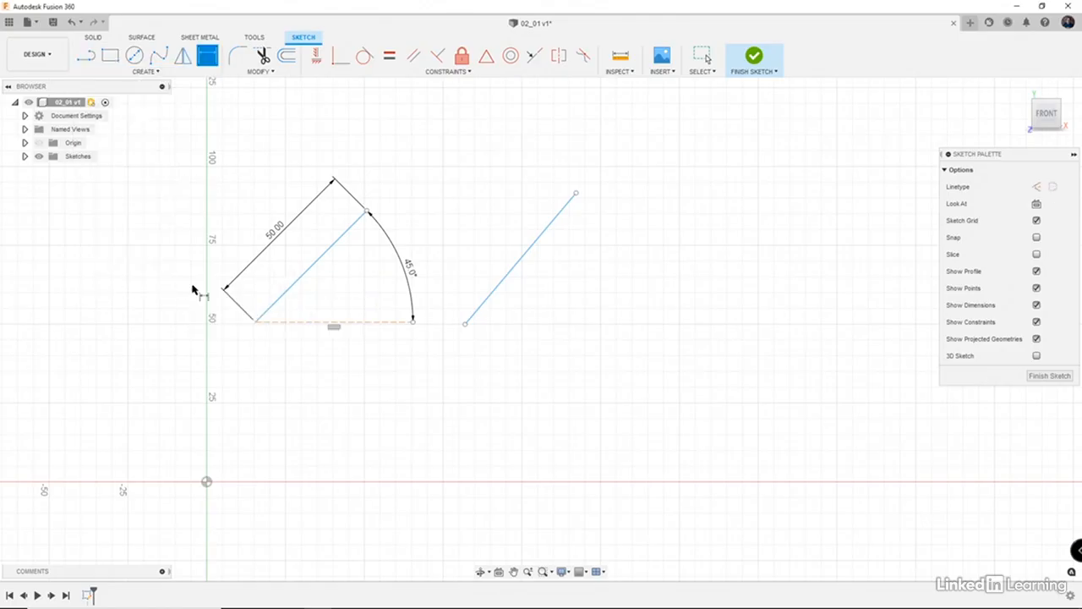
pyautogui.click(533, 250)
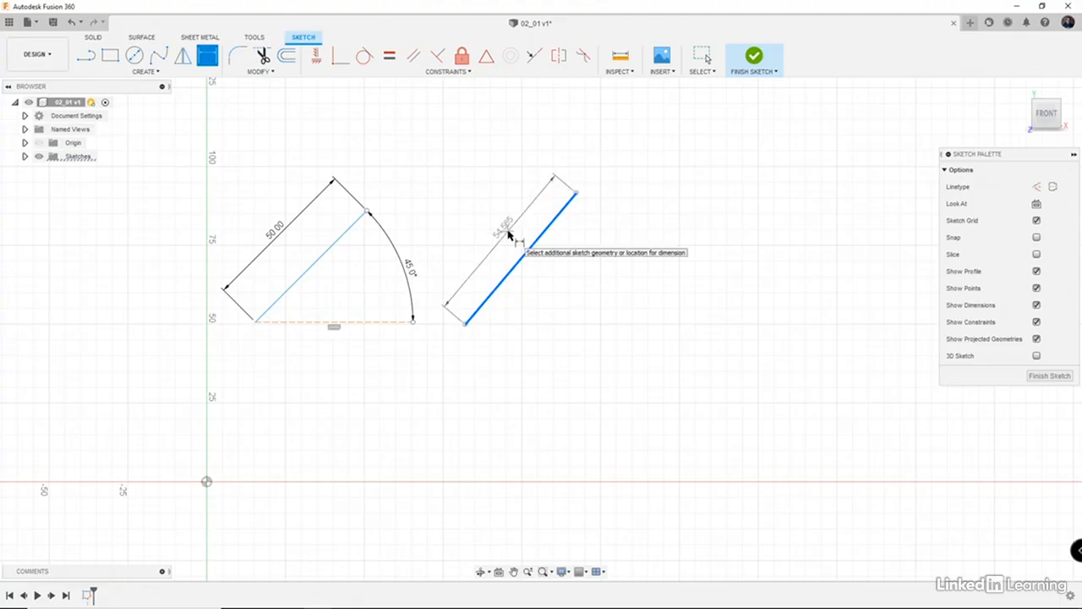
pyautogui.click(508, 235)
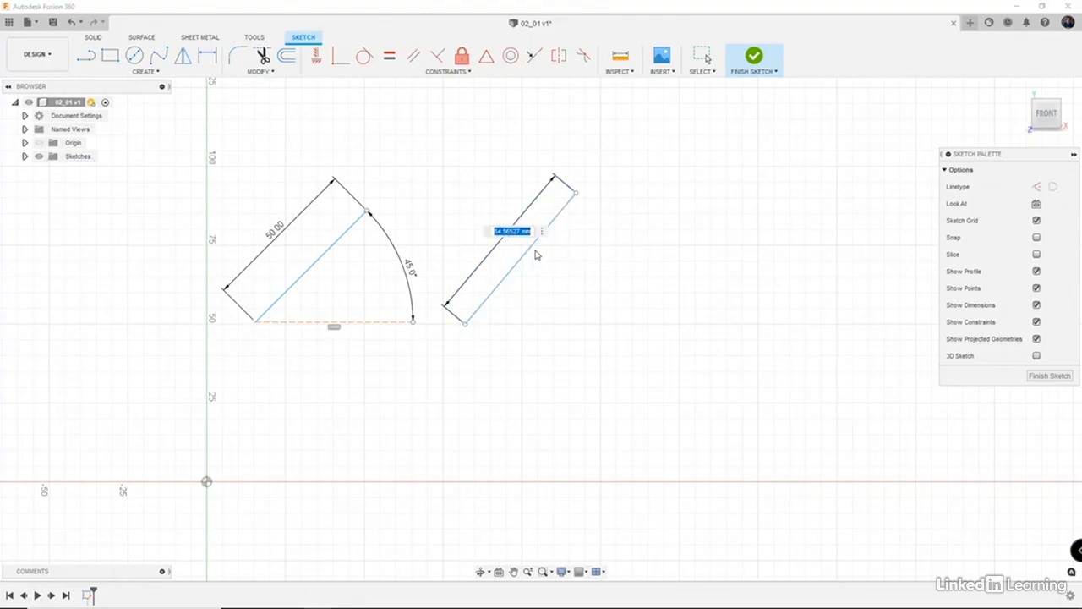
pyautogui.write('50')
pyautogui.press('Return')
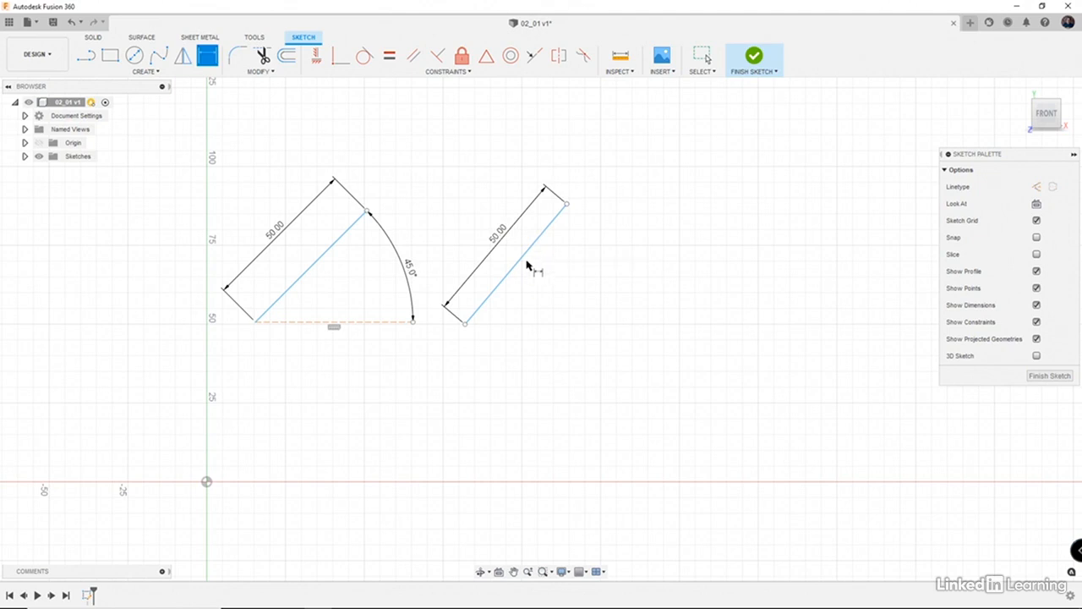
# - Dimension the angle between the second inclined line and the horizontal construction line at 45 degrees
pyautogui.click(525, 260)
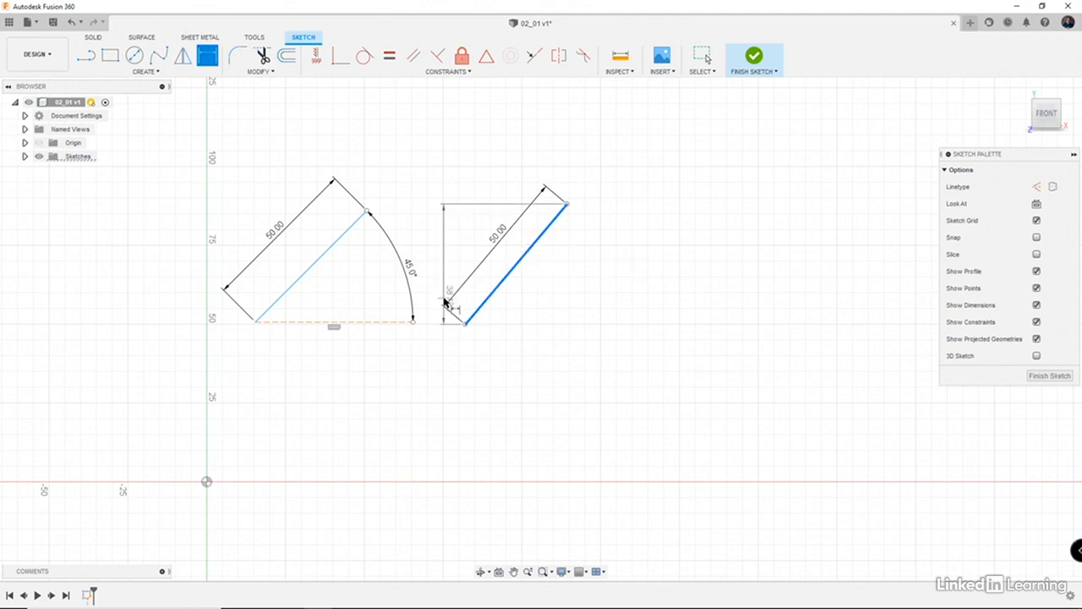
pyautogui.click(369, 322)
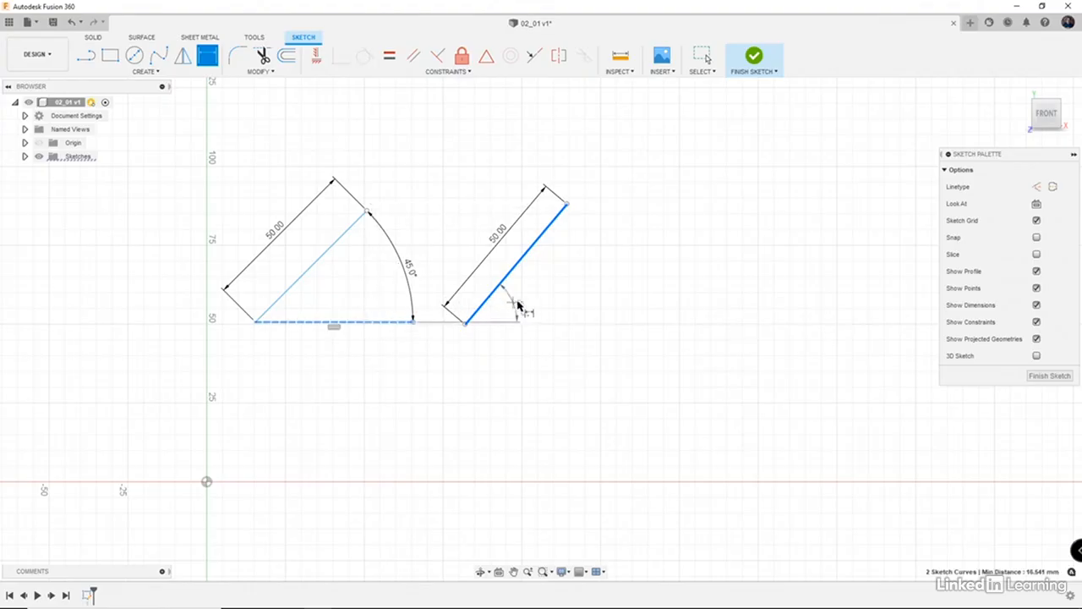
pyautogui.click(570, 292)
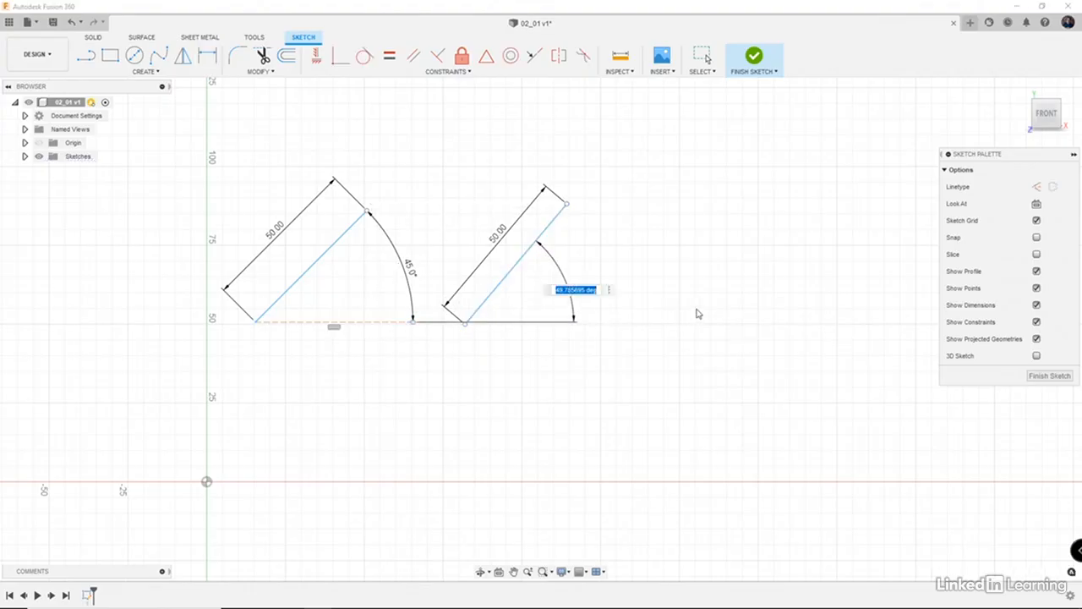
pyautogui.write('45')
pyautogui.press('Return')
pyautogui.press('d')
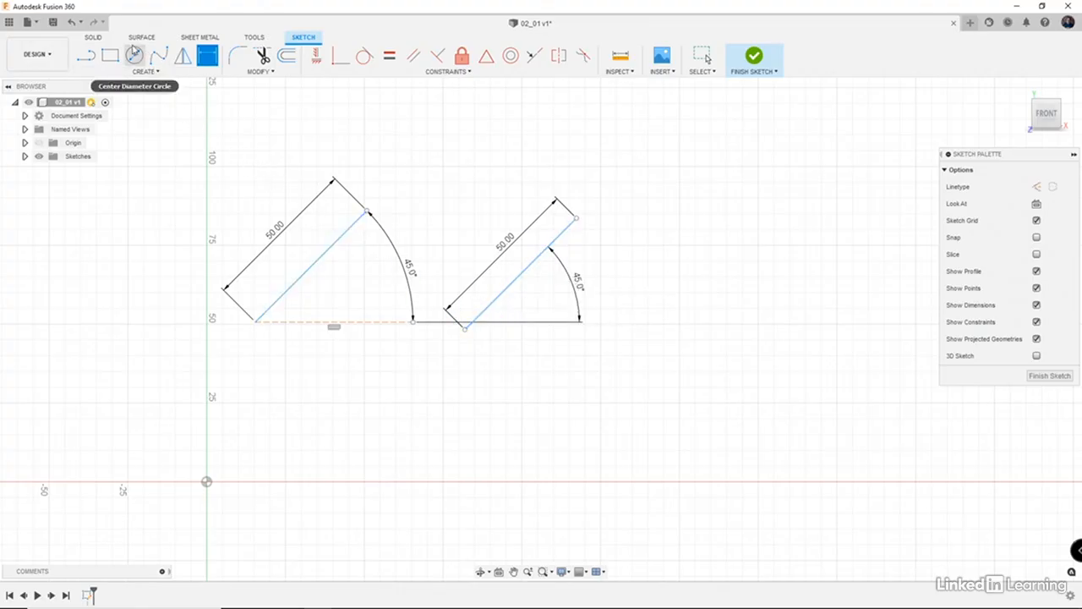
# - Sketch a center diameter circle of 50 mm below the first inclined line
pyautogui.click(133, 54)
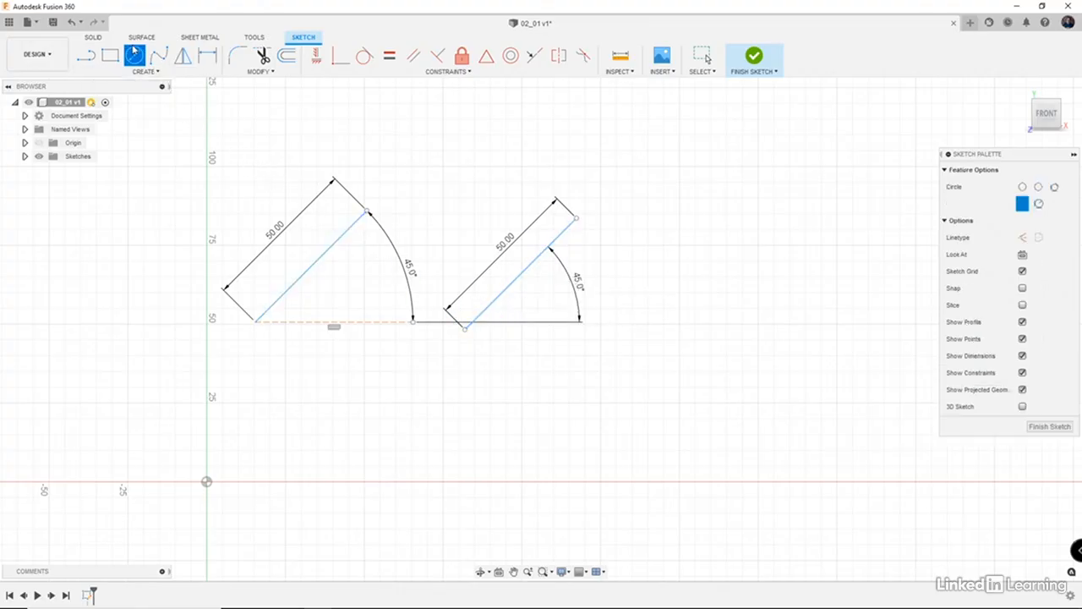
pyautogui.click(373, 420)
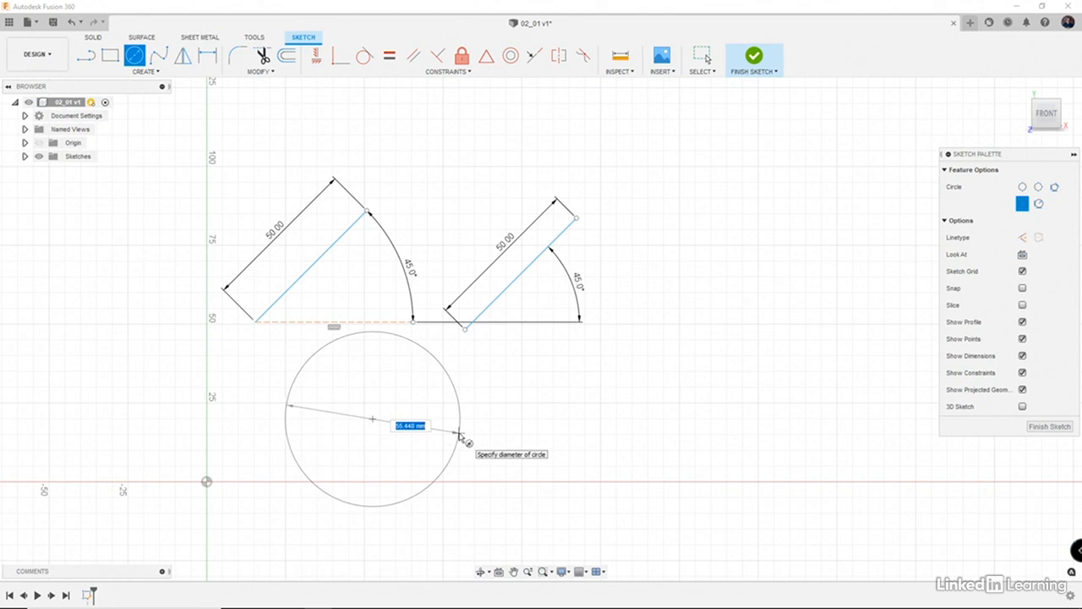
pyautogui.write('50')
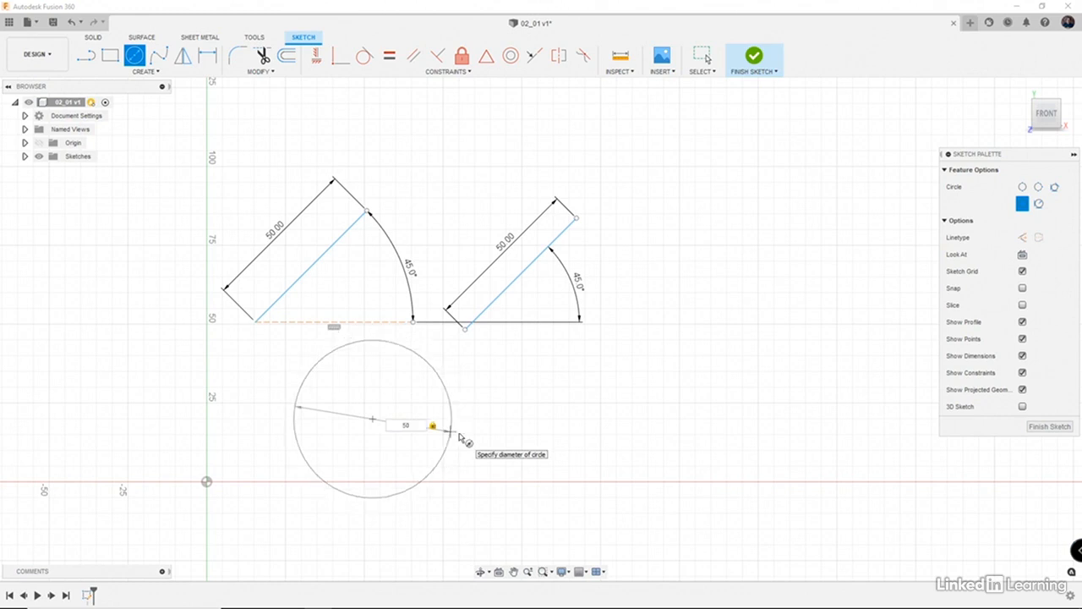
pyautogui.press('Return')
pyautogui.press('Escape')
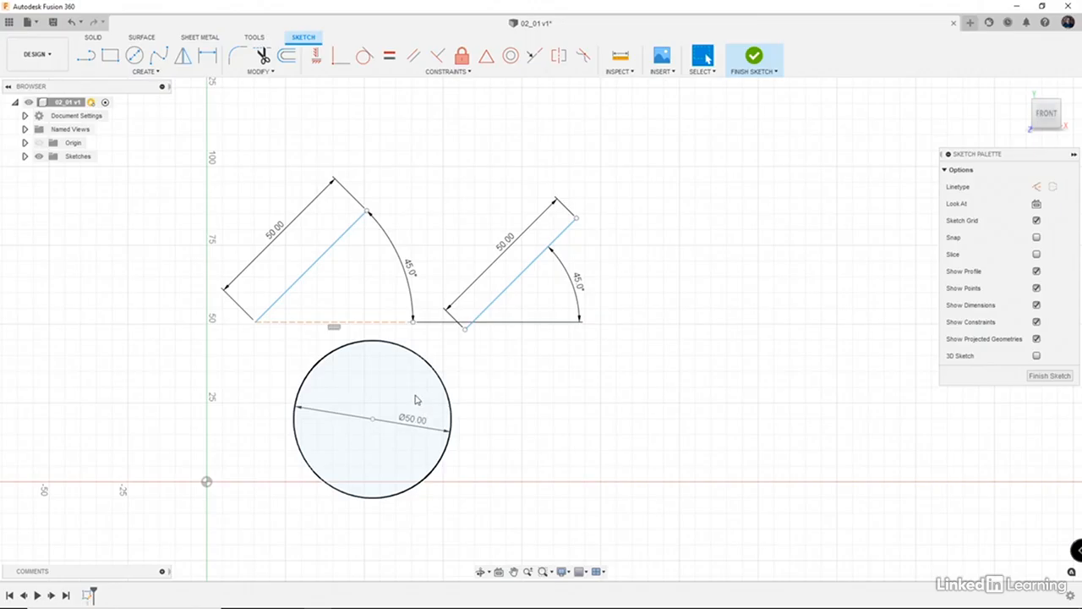
# - Sketch a second circle to the right of the 50 mm circle and dimension its diameter at 40 mm
pyautogui.press('c')
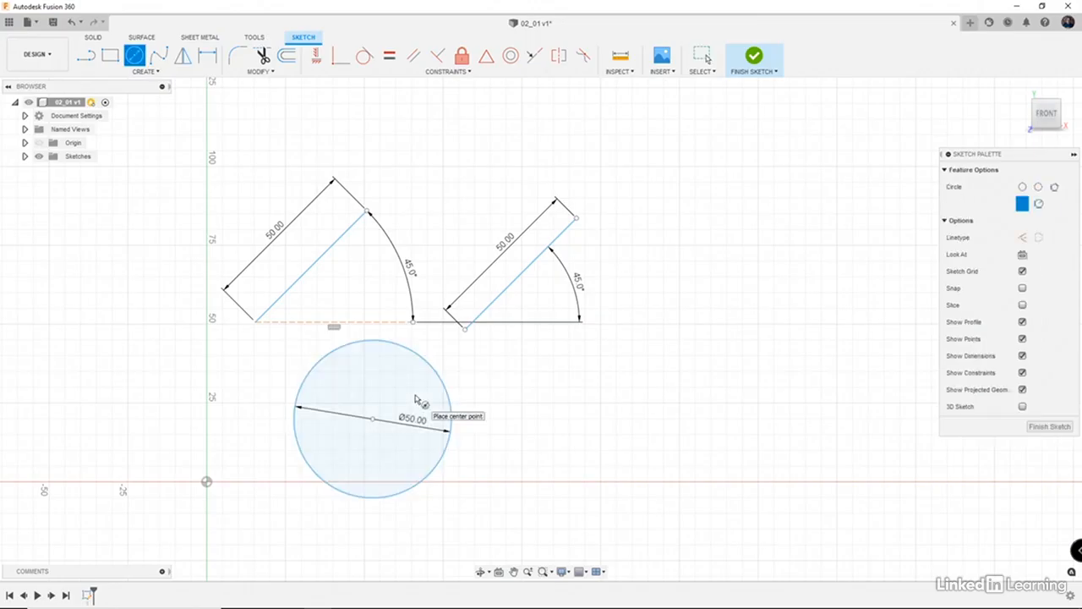
pyautogui.click(604, 411)
pyautogui.click(655, 449)
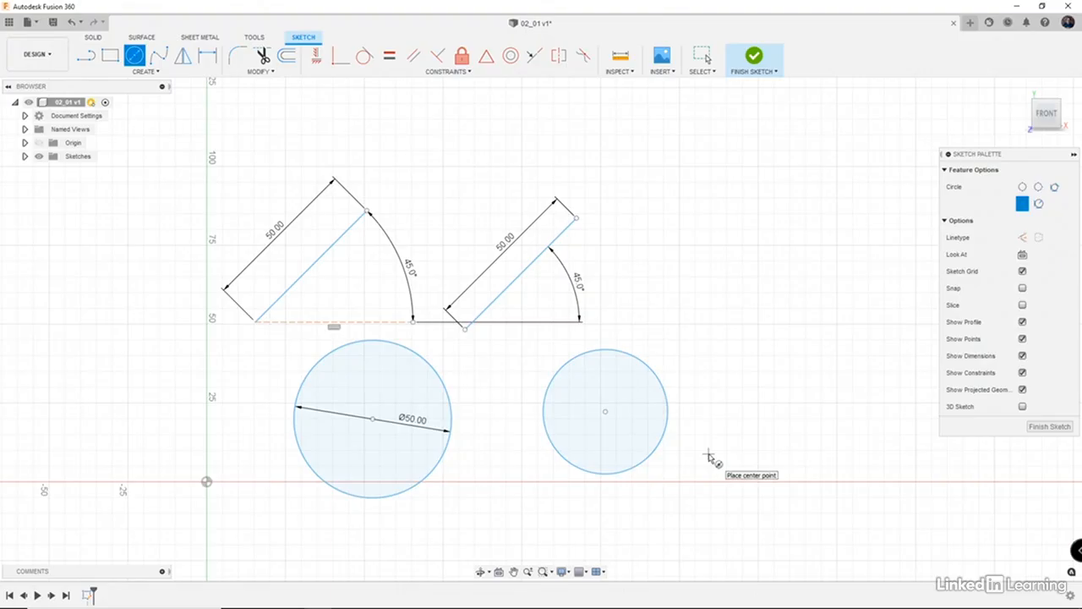
pyautogui.press('d')
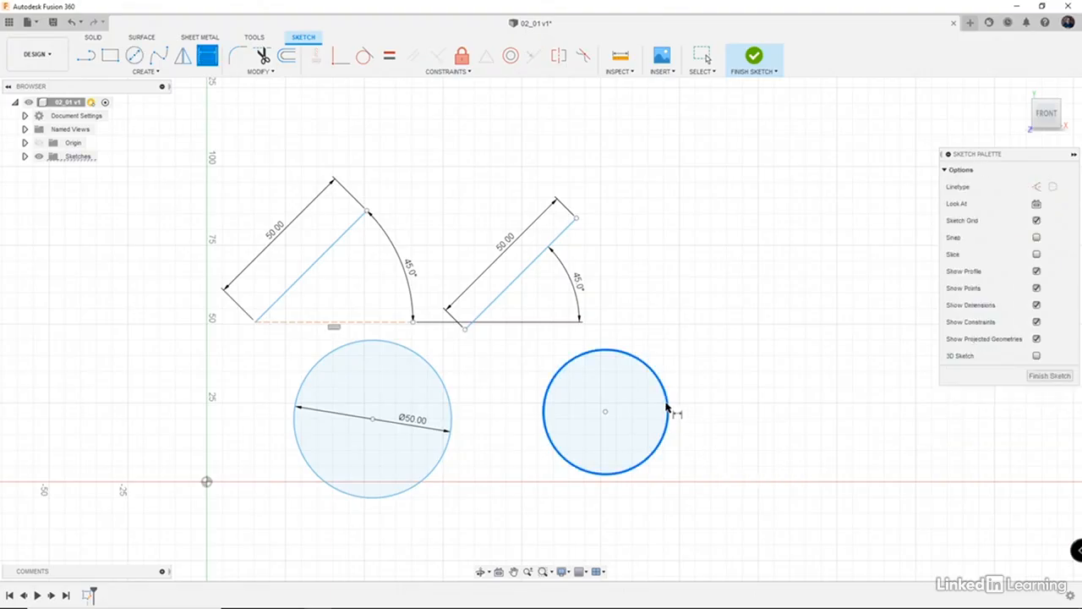
pyautogui.click(667, 409)
pyautogui.click(709, 413)
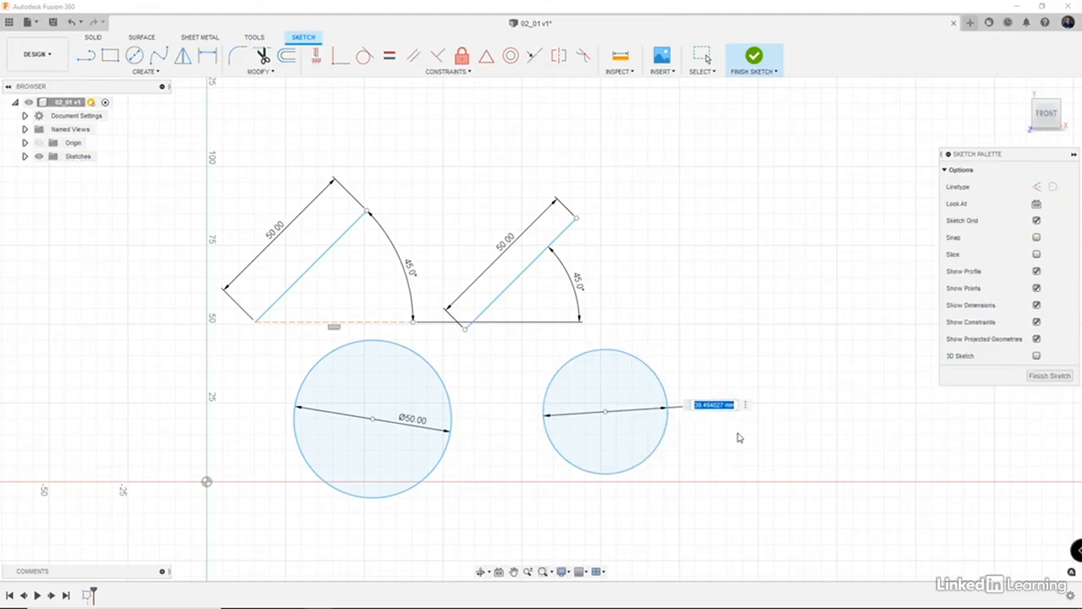
pyautogui.write('40')
pyautogui.press('Return')
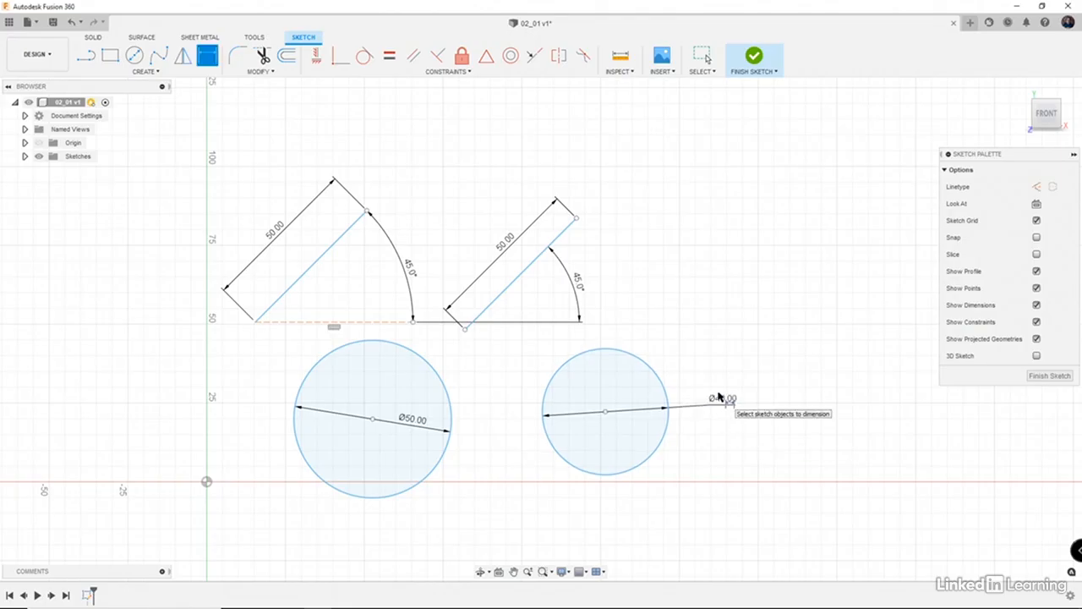
# - Sketch a third circle about 27 mm in diameter above and right of the 40 mm circle, and dimension its diameter as drawn
pyautogui.press('c')
pyautogui.click(710, 308)
pyautogui.click(747, 337)
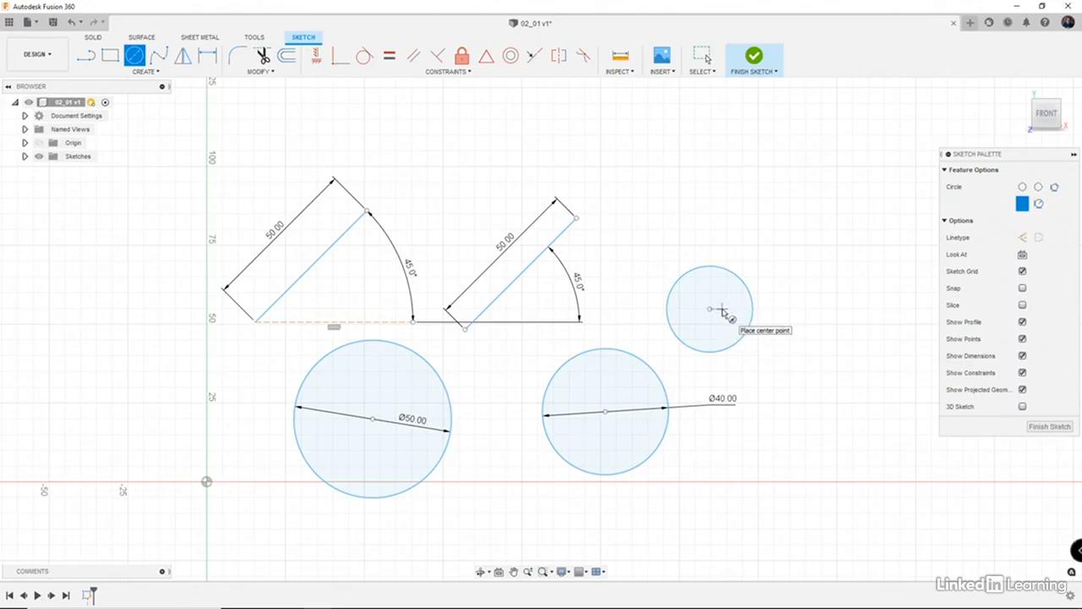
pyautogui.press('d')
pyautogui.click(735, 279)
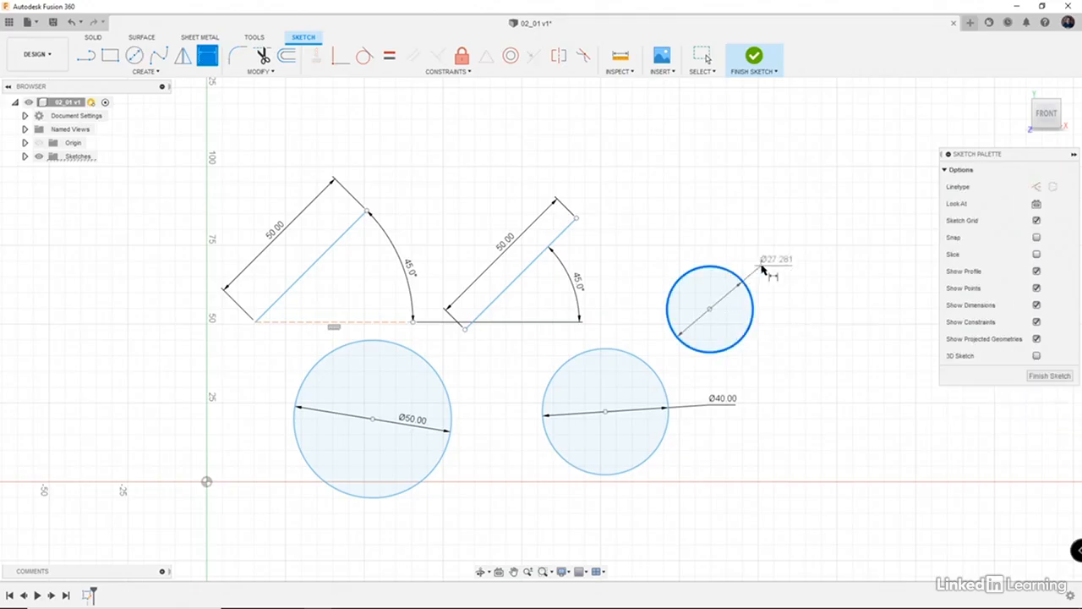
pyautogui.click(777, 268)
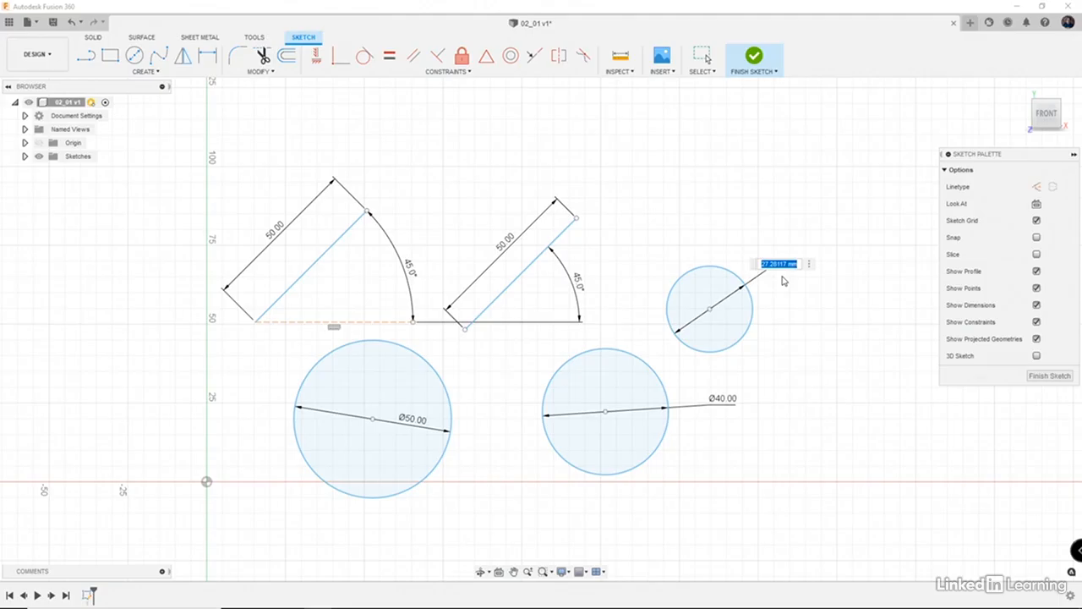
pyautogui.press('Return')
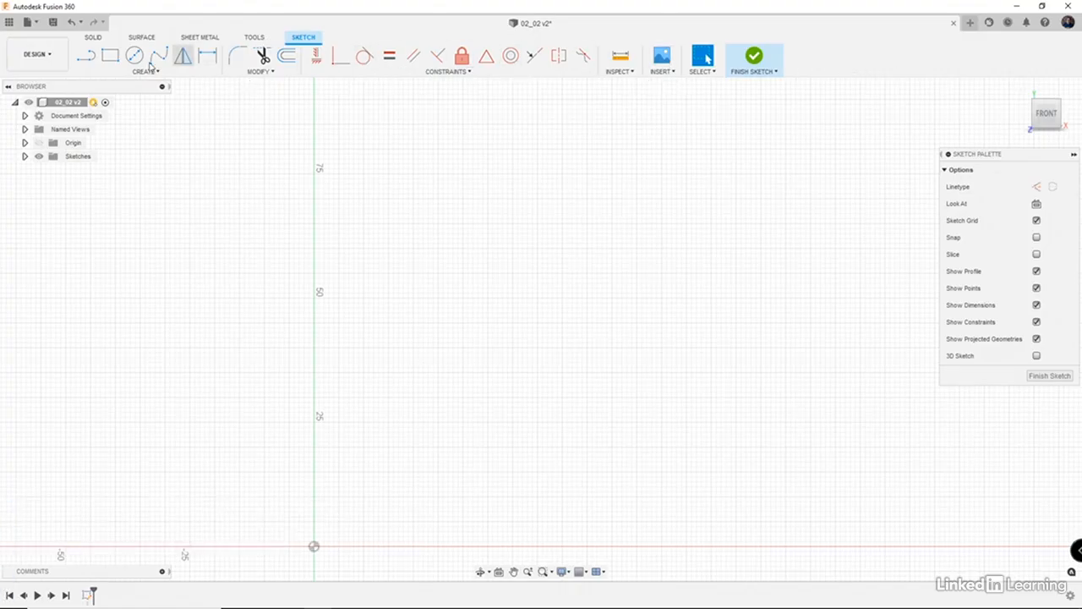
# - Sketch a two-point rectangle 40 mm wide and 30 mm high, above and to the right of the origin
pyautogui.click(104, 61)
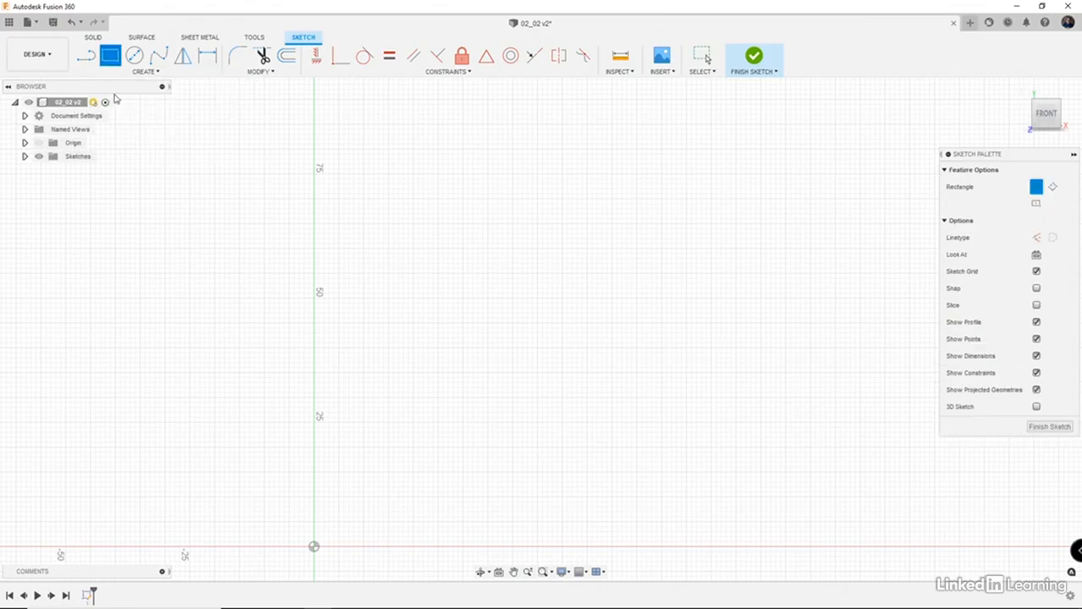
pyautogui.click(384, 398)
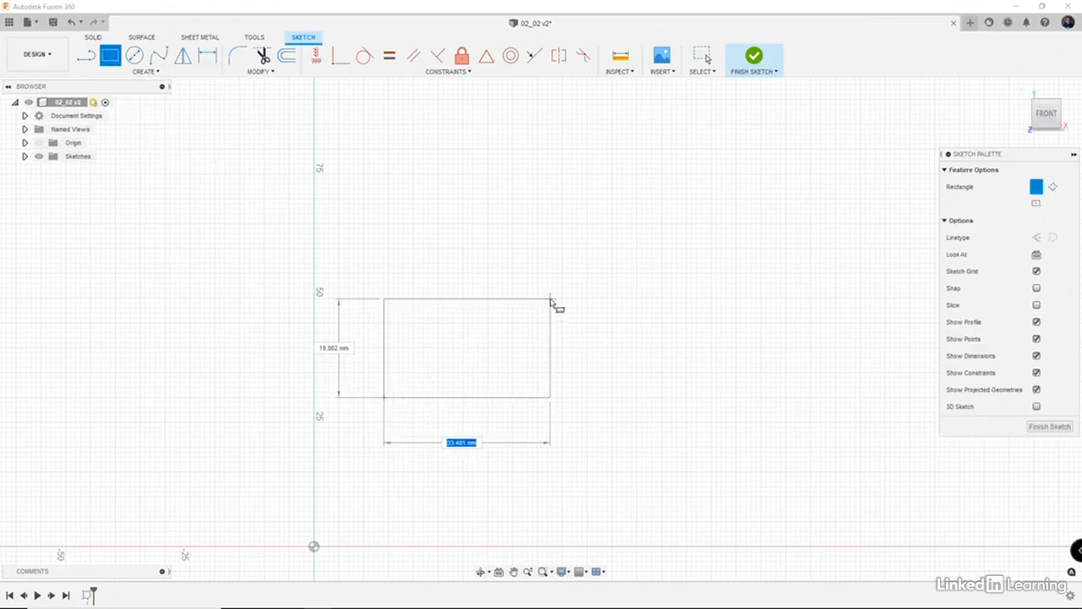
pyautogui.write('40')
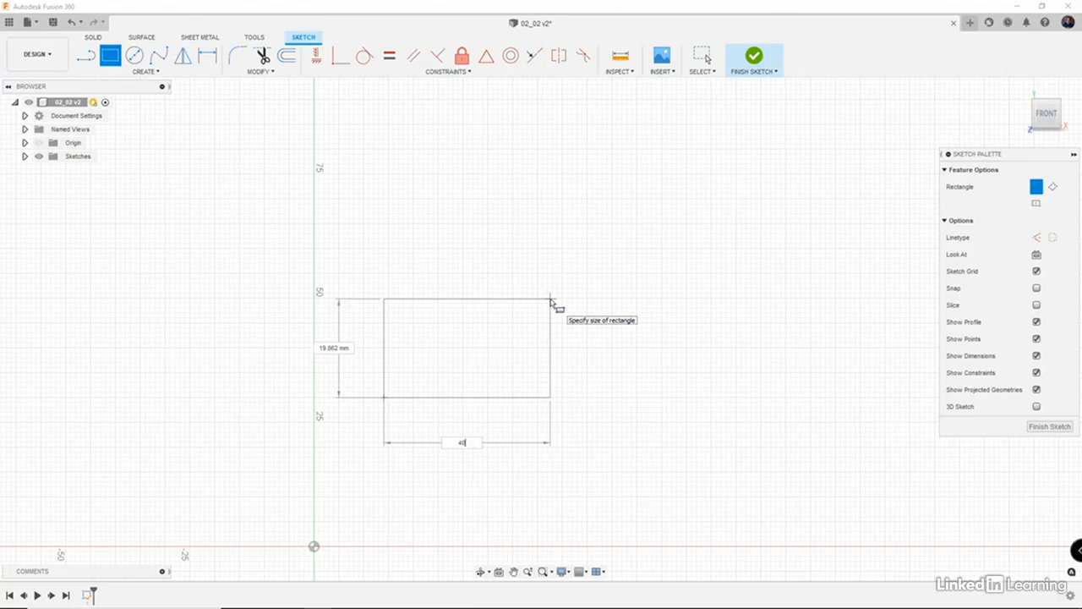
pyautogui.press('Tab')
pyautogui.write('30')
pyautogui.press('Tab')
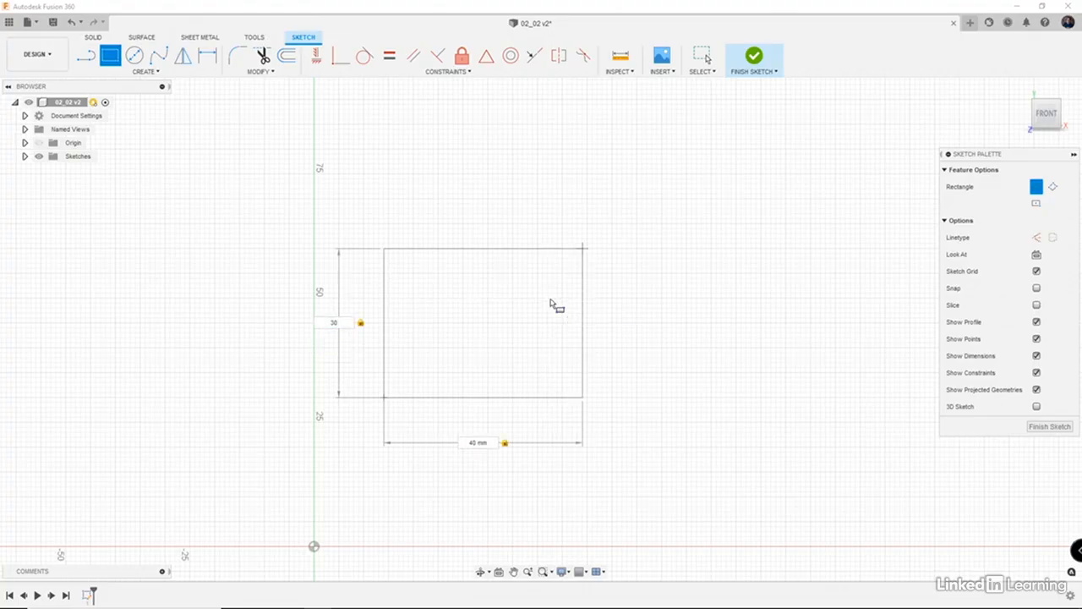
pyautogui.press('Return')
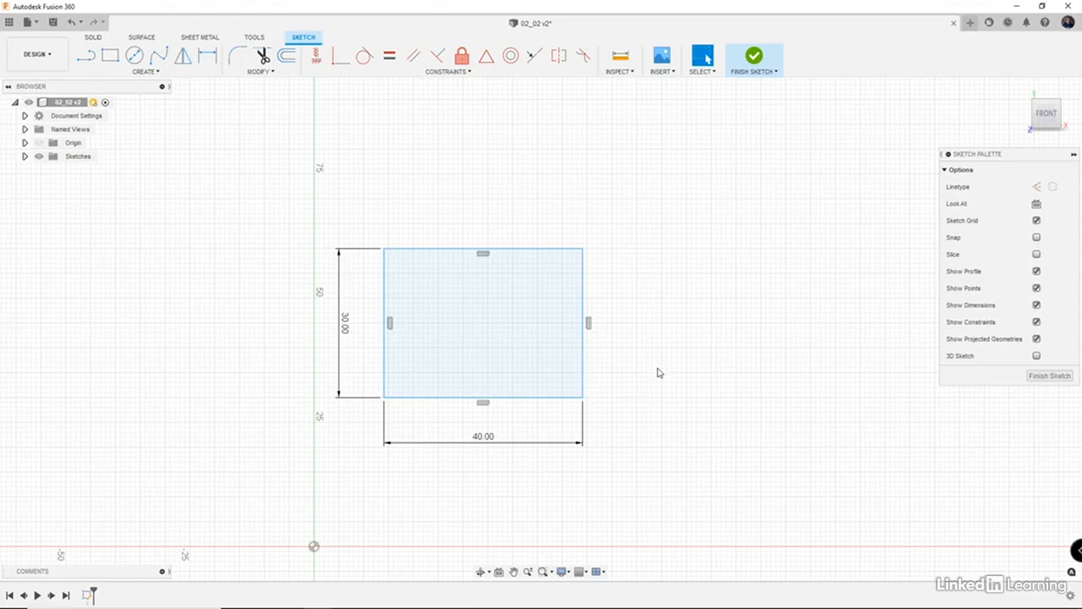
# - Move the whole rectangle freehand about 0.7 mm to the right and 1.9 mm up
pyautogui.doubleClick(583, 372)
pyautogui.rightClick(583, 372)
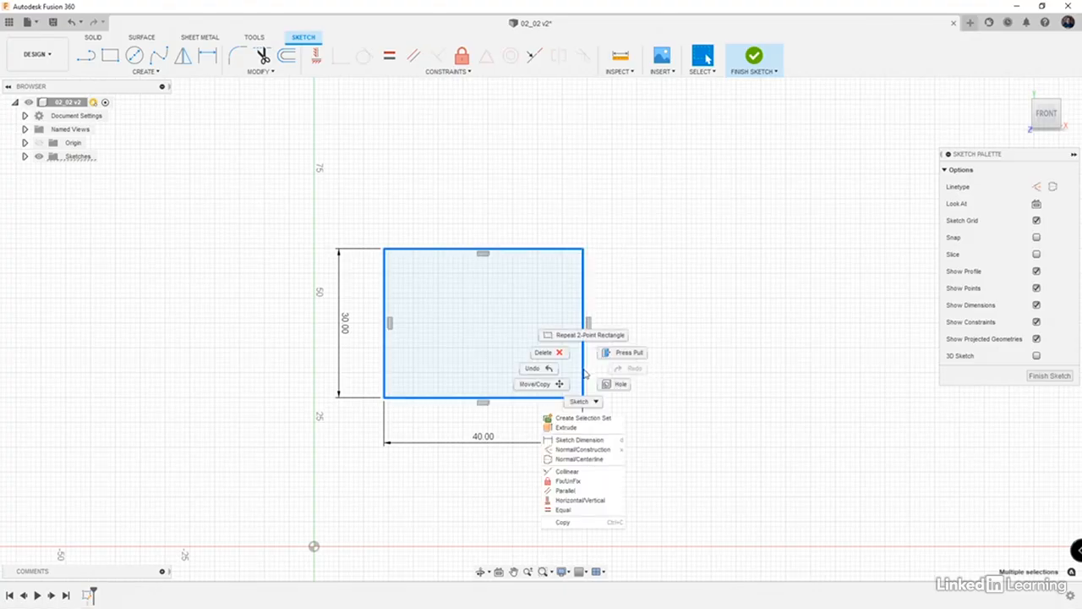
pyautogui.click(538, 384)
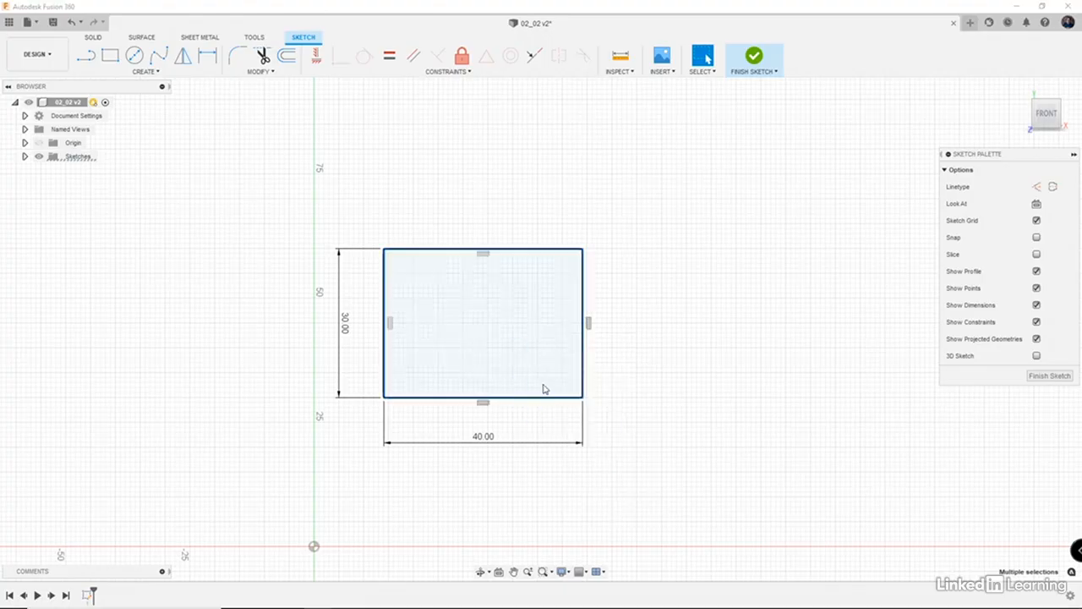
pyautogui.moveTo(398, 309)
pyautogui.mouseDown()
pyautogui.moveTo(482, 309)
pyautogui.moveTo(527, 285)
pyautogui.moveTo(374, 231)
pyautogui.moveTo(500, 210)
pyautogui.moveTo(418, 283)
pyautogui.moveTo(386, 337)
pyautogui.moveTo(358, 316)
pyautogui.moveTo(377, 314)
pyautogui.moveTo(401, 363)
pyautogui.moveTo(415, 307)
pyautogui.moveTo(402, 300)
pyautogui.mouseUp()
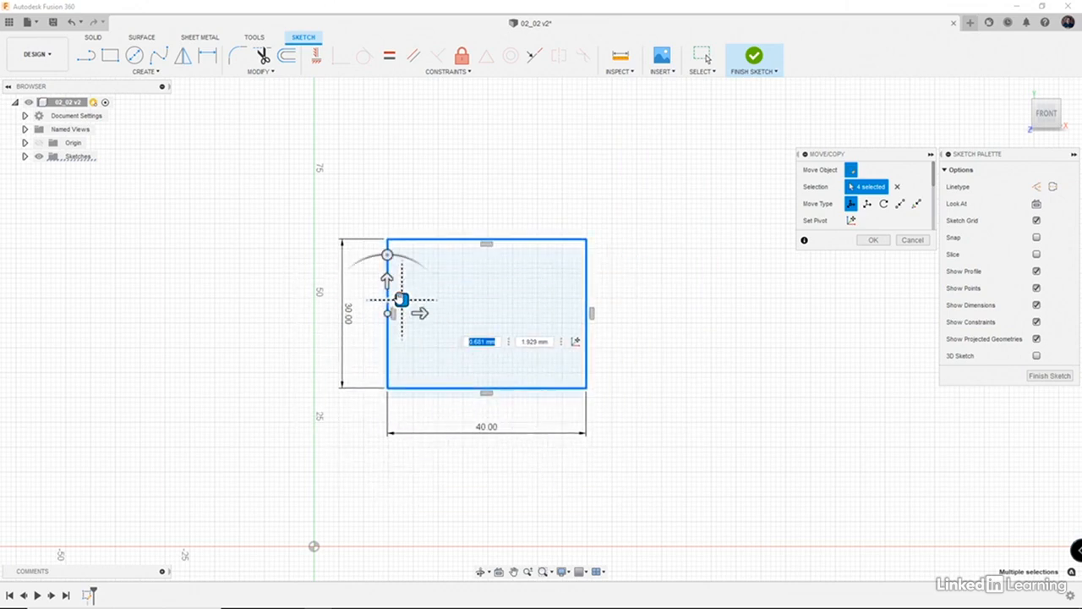
pyautogui.click(874, 241)
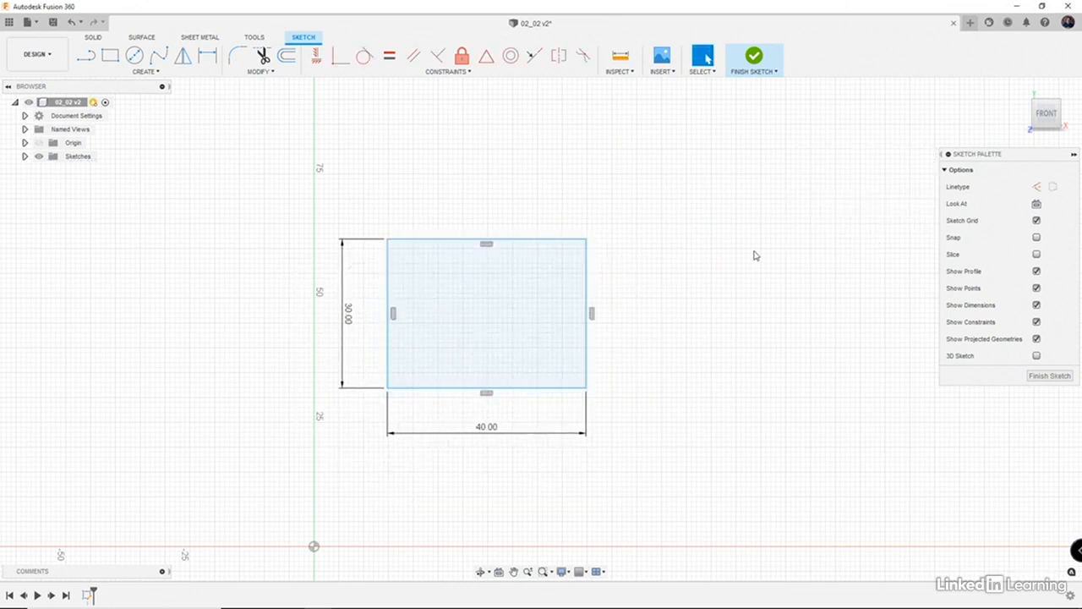
# - Dimension the horizontal distance from the origin to the rectangle's lower-left corner at 15 mm
pyautogui.press('d')
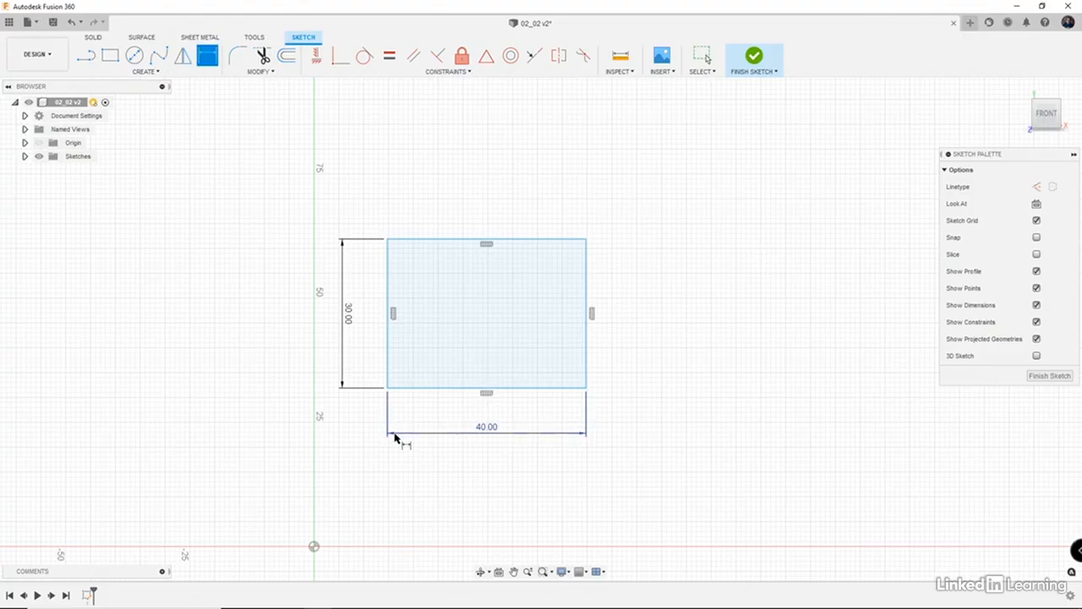
pyautogui.click(387, 387)
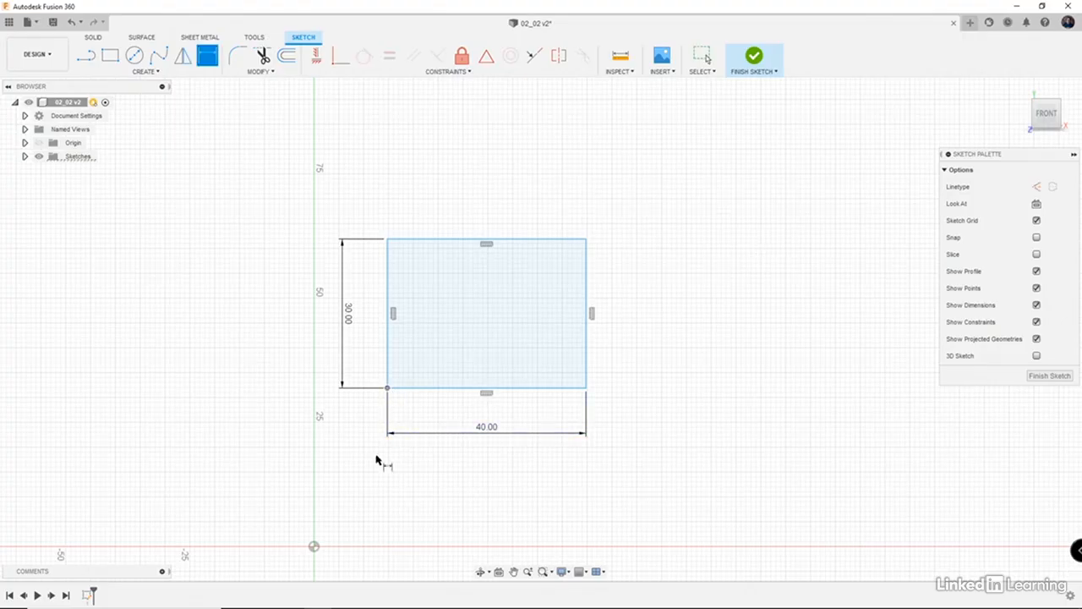
pyautogui.click(314, 546)
pyautogui.click(368, 557)
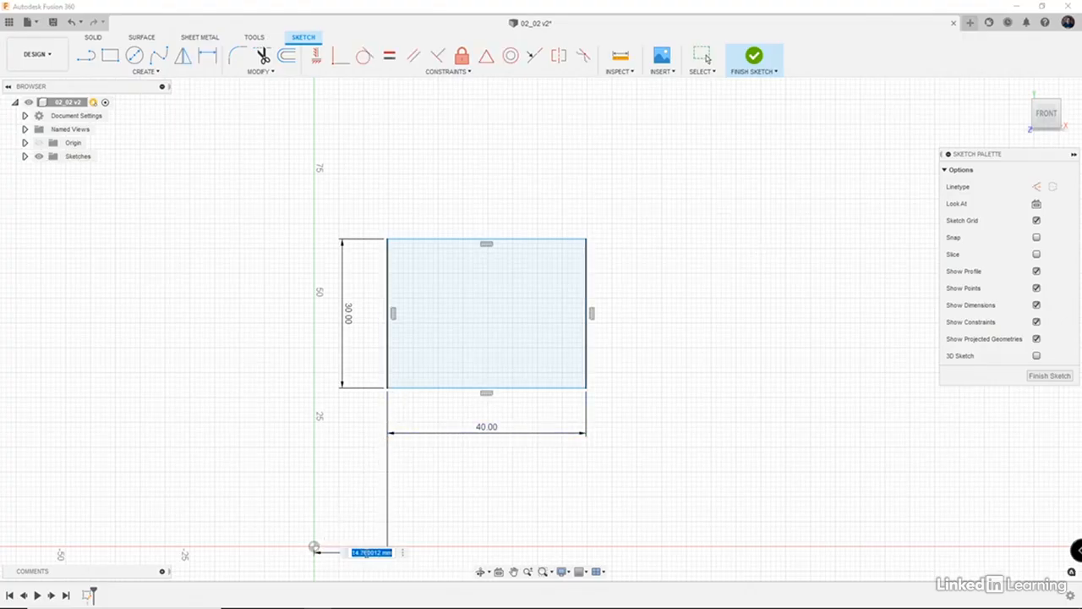
pyautogui.write('15')
pyautogui.press('Return')
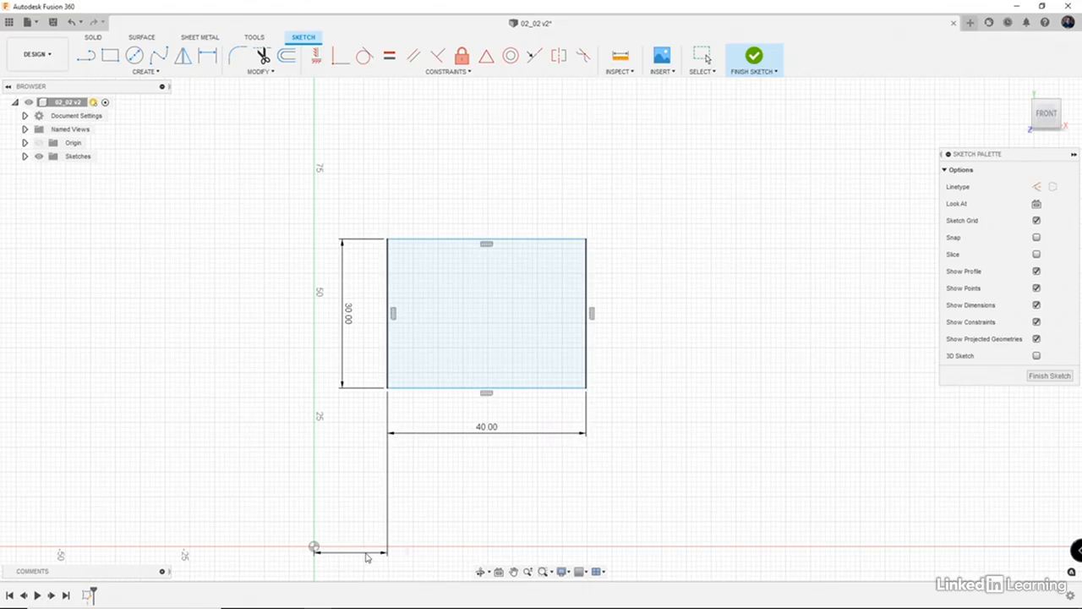
# - Dimension the vertical distance from the origin to the rectangle's lower-left corner at 30 mm
pyautogui.click(314, 546)
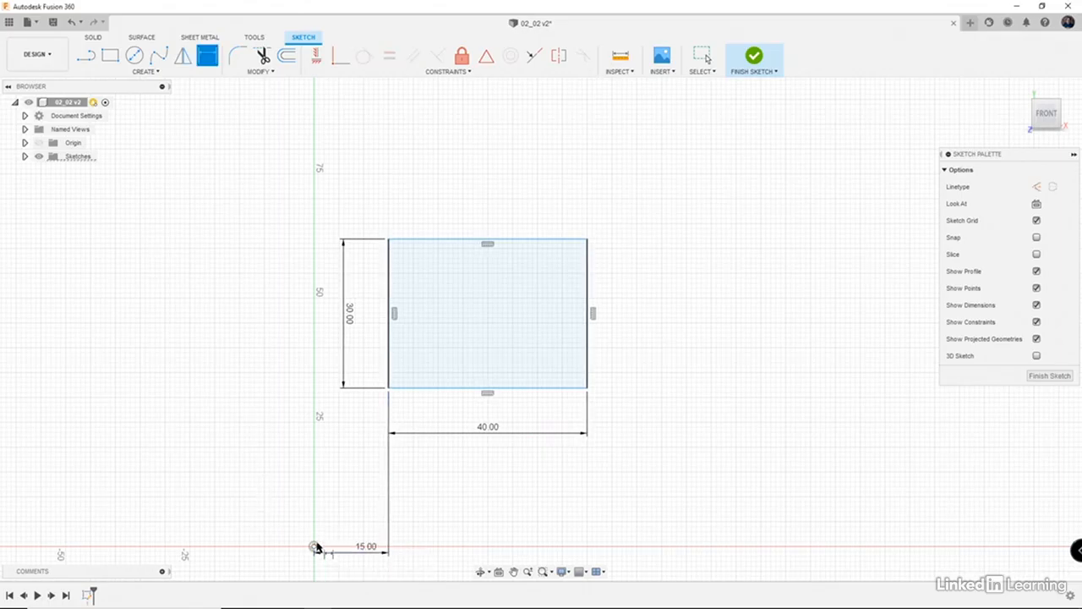
pyautogui.click(388, 388)
pyautogui.click(298, 461)
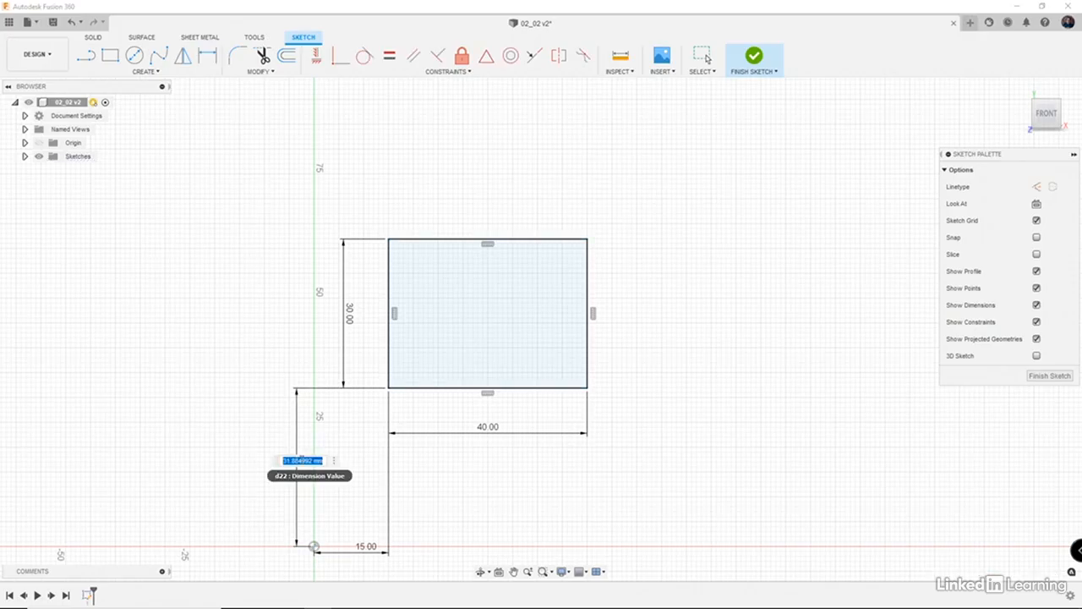
pyautogui.write('30')
pyautogui.press('Return')
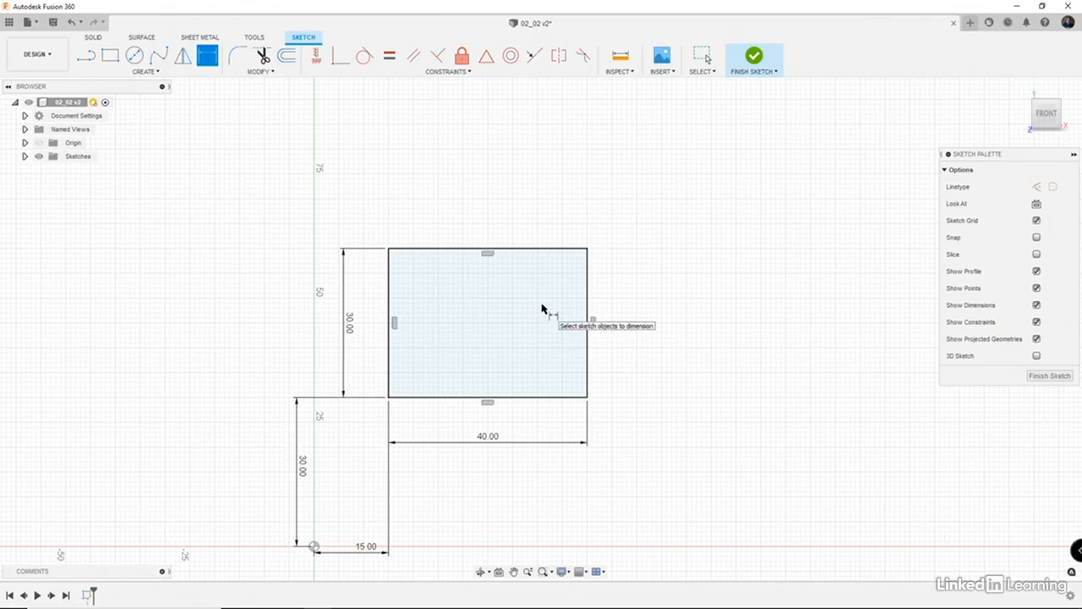
# - Sketch a 15 mm line straight up from the midpoint of the rectangle's top edge
pyautogui.press('l')
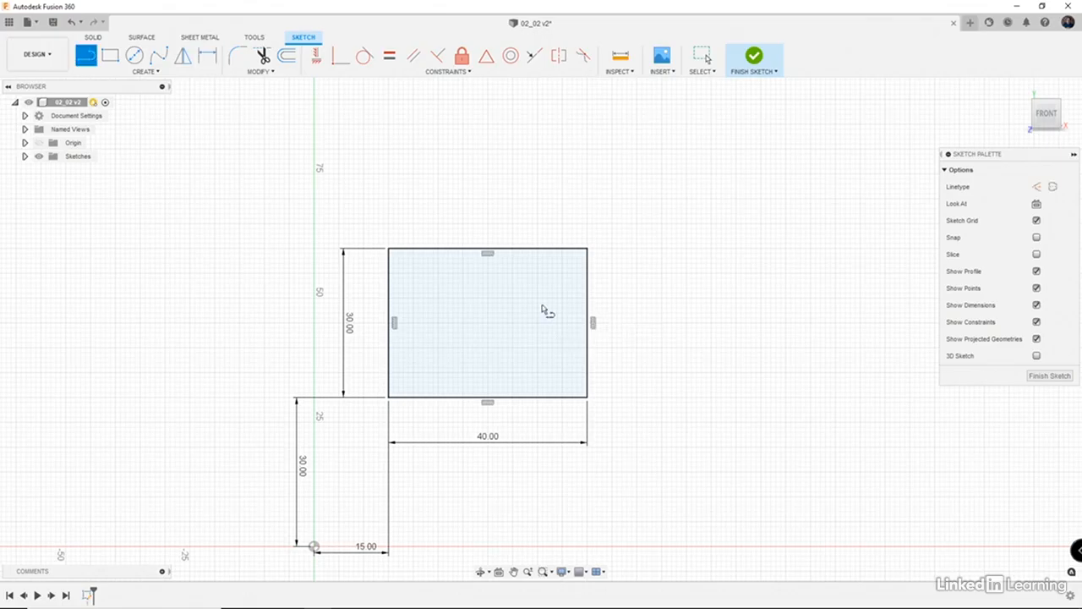
pyautogui.click(488, 252)
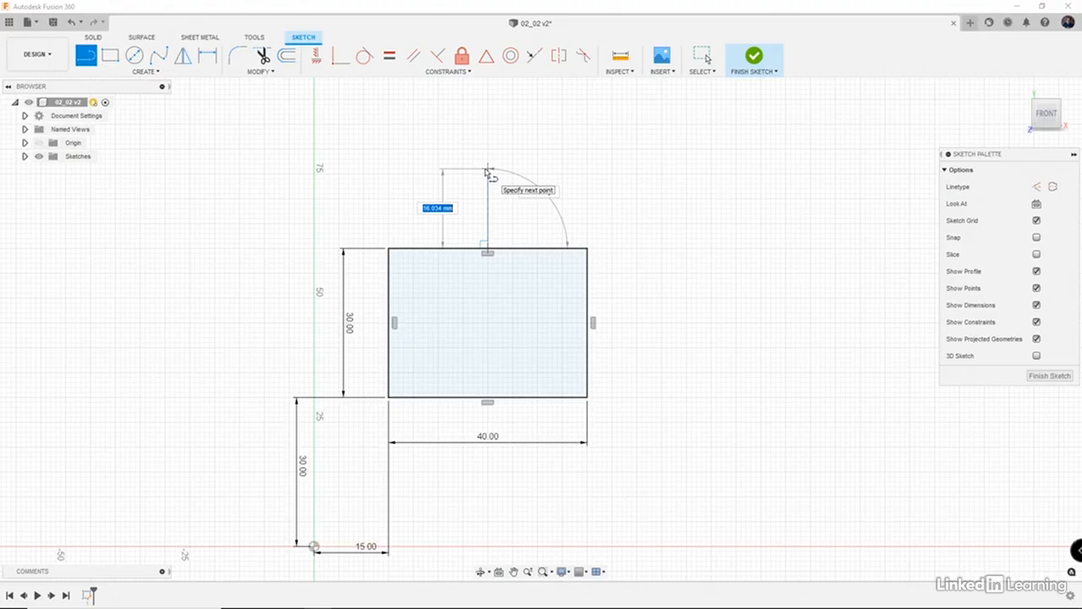
pyautogui.write('15')
pyautogui.press('Return')
pyautogui.press('Escape')
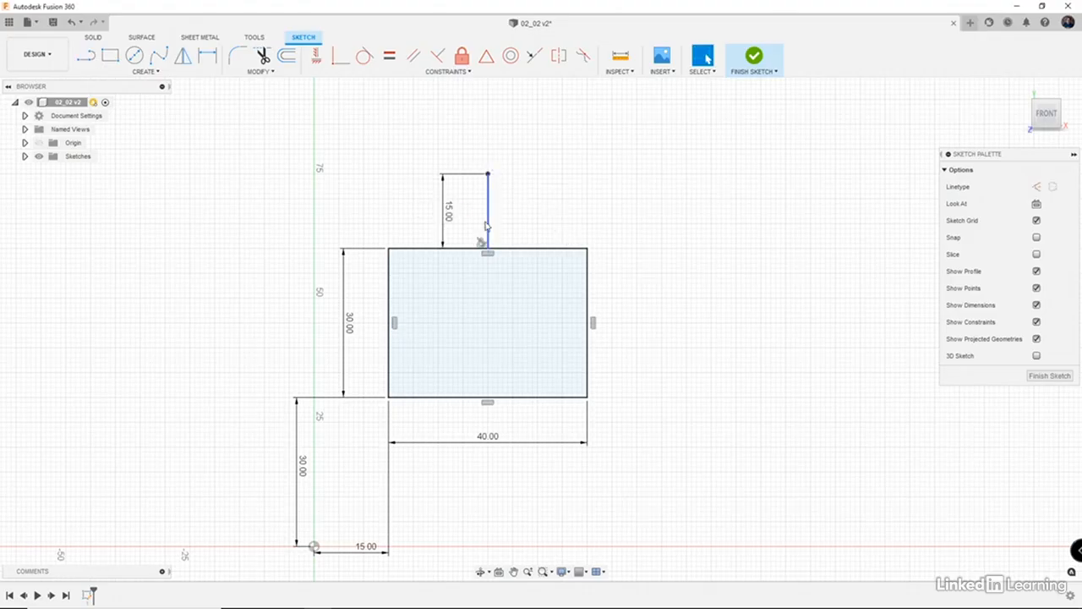
pyautogui.scroll(5, 486, 228)
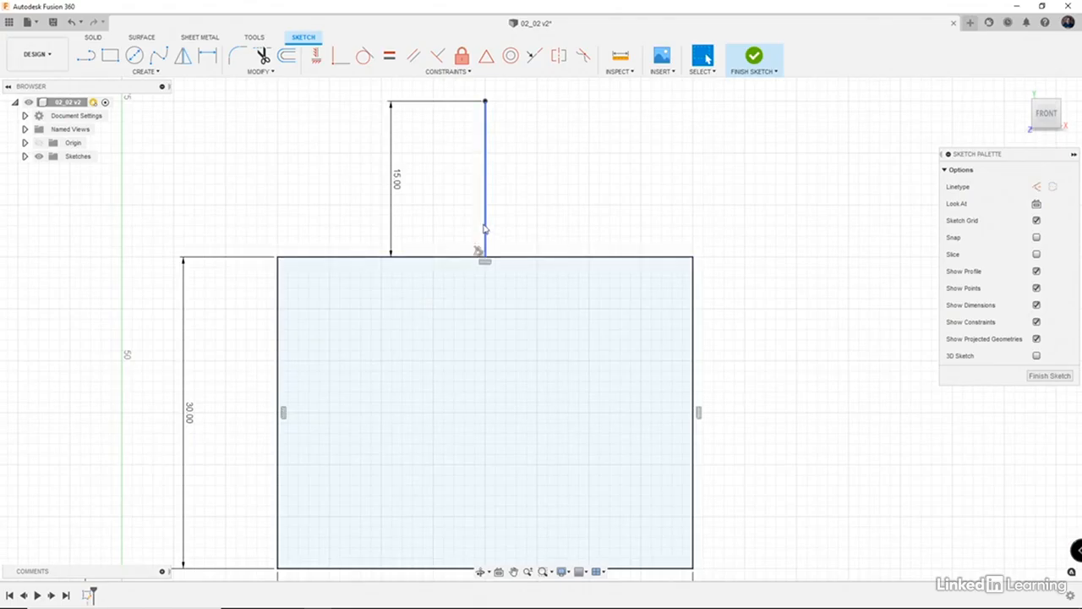
pyautogui.click(485, 225)
pyautogui.scroll(-1, 544, 237)
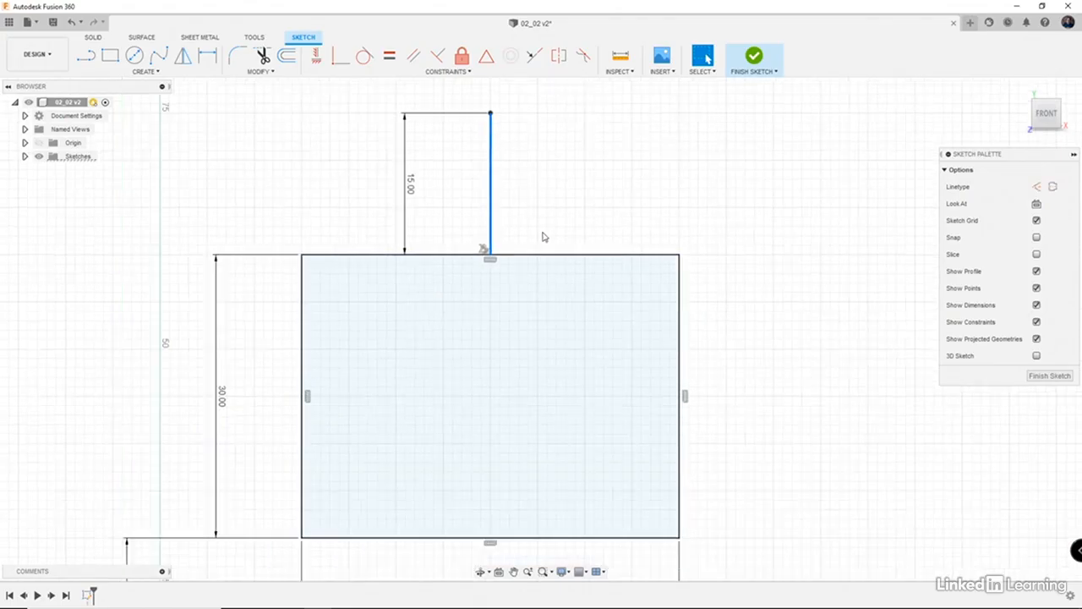
pyautogui.scroll(-2, 544, 237)
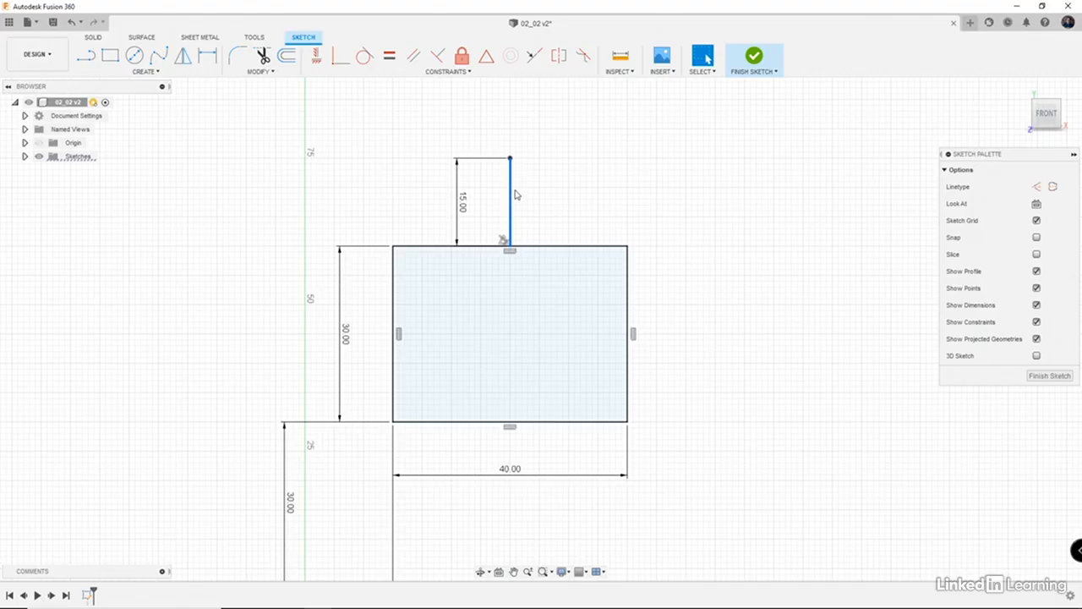
# - Sketch an inclined line about 26 mm long at about 38 degrees, rising outward from the rectangle's upper-right corner
pyautogui.press('l')
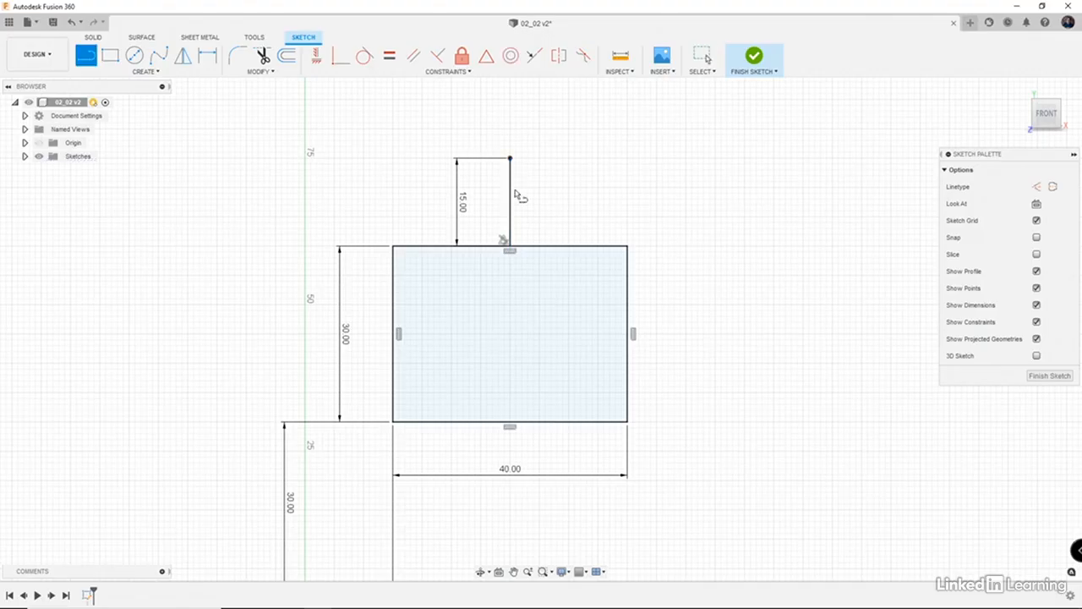
pyautogui.click(628, 246)
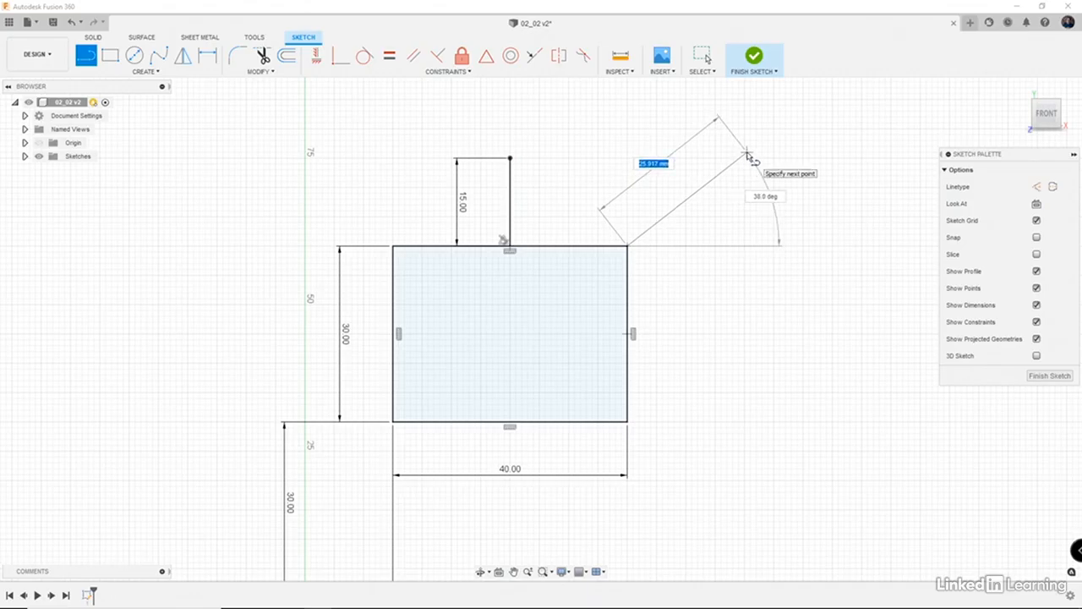
pyautogui.click(748, 154)
pyautogui.press('Escape')
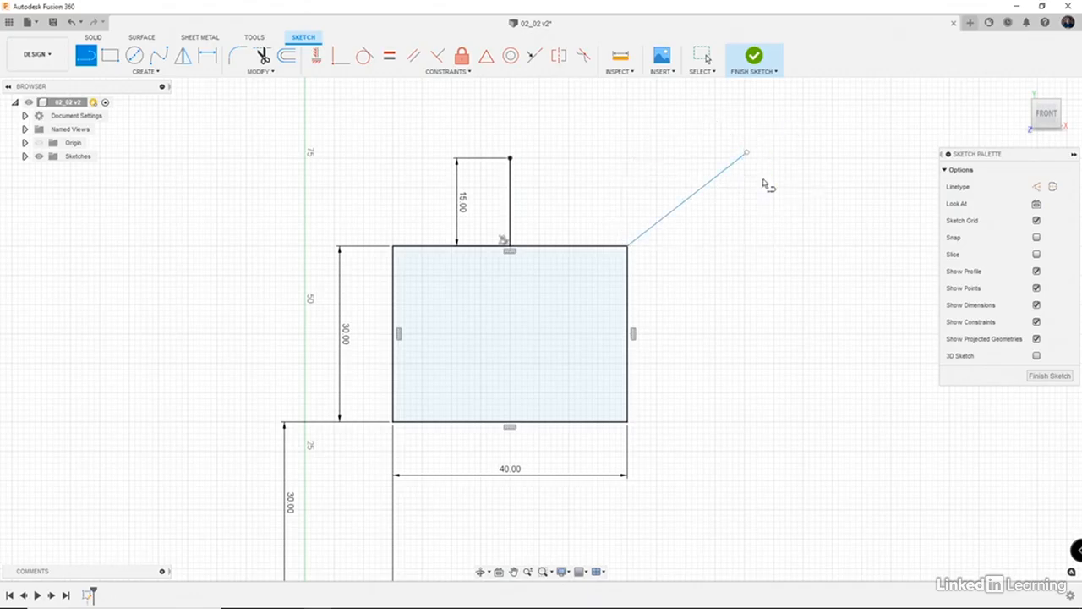
# - Sketch a separate inclined line about 23 mm long to the right of the rectangle, below the corner line
pyautogui.click(714, 311)
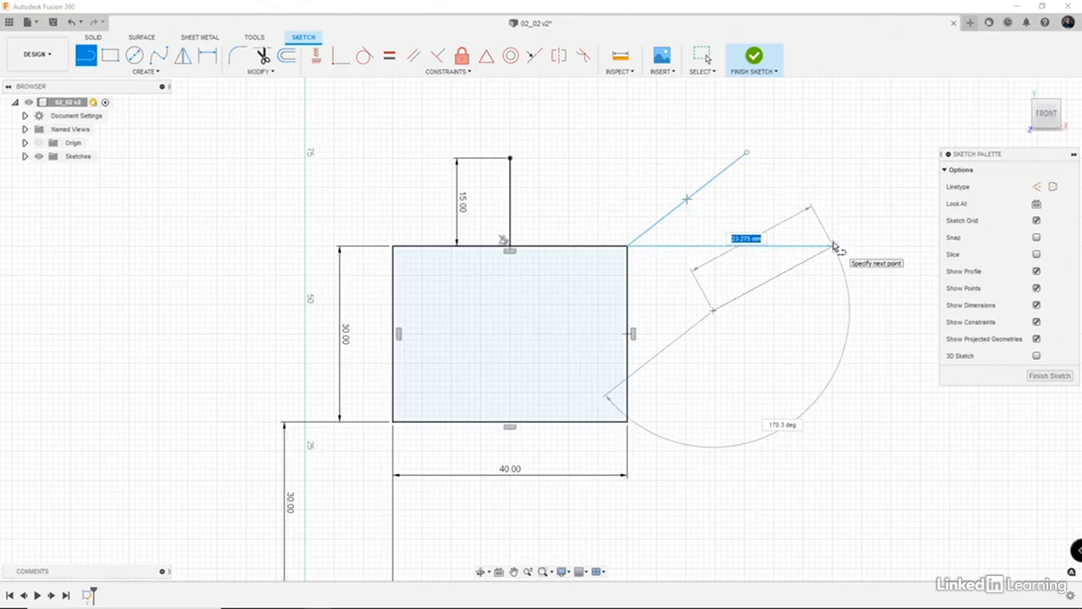
pyautogui.click(834, 254)
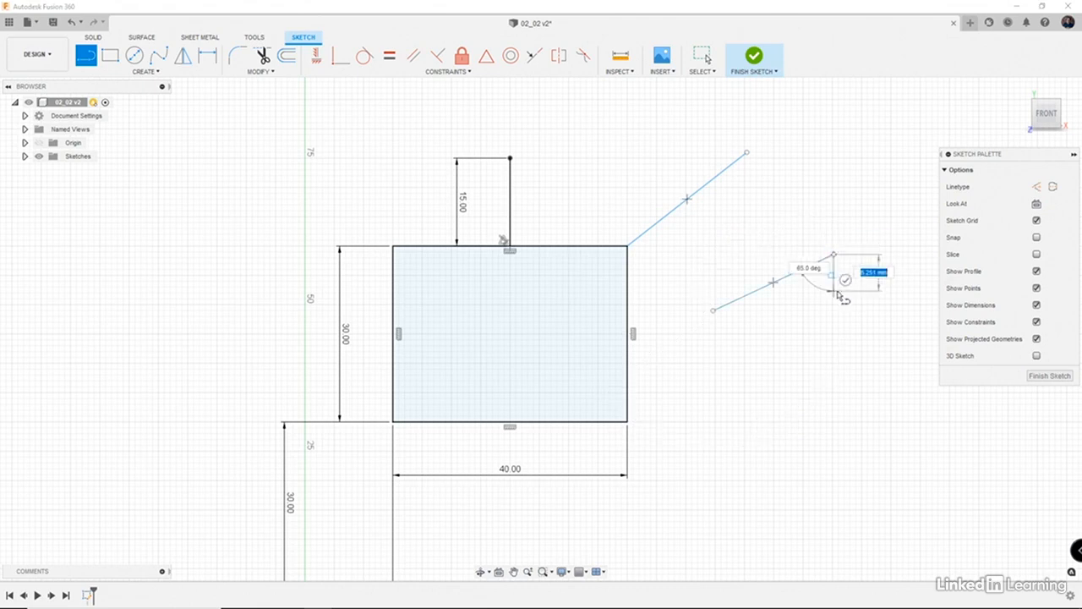
pyautogui.click(846, 280)
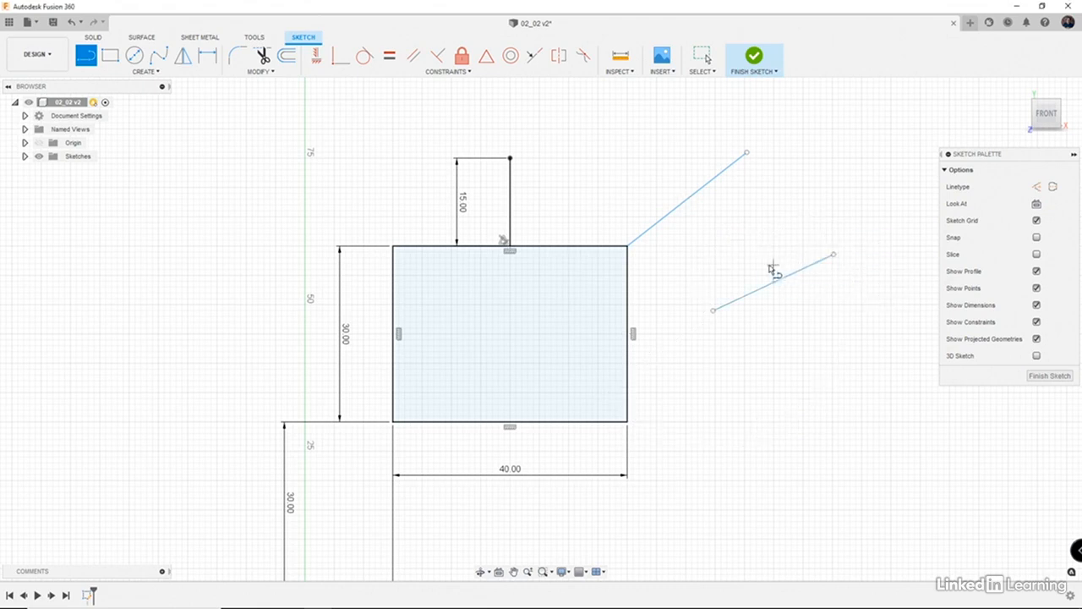
# - Apply a Parallel constraint between the corner line and the separate inclined line below it
pyautogui.click(414, 57)
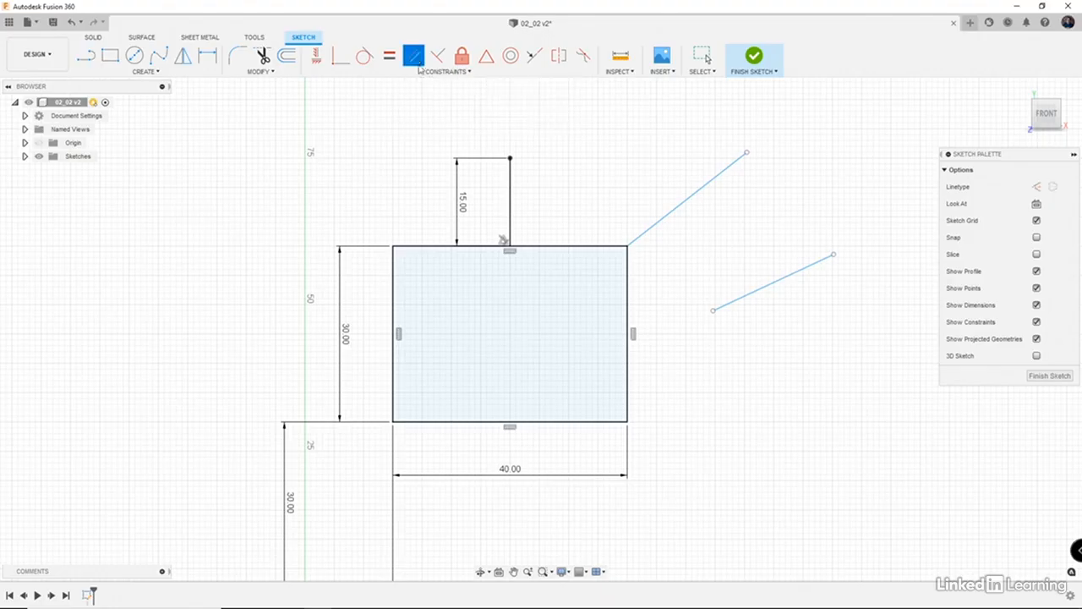
pyautogui.click(703, 197)
pyautogui.click(778, 281)
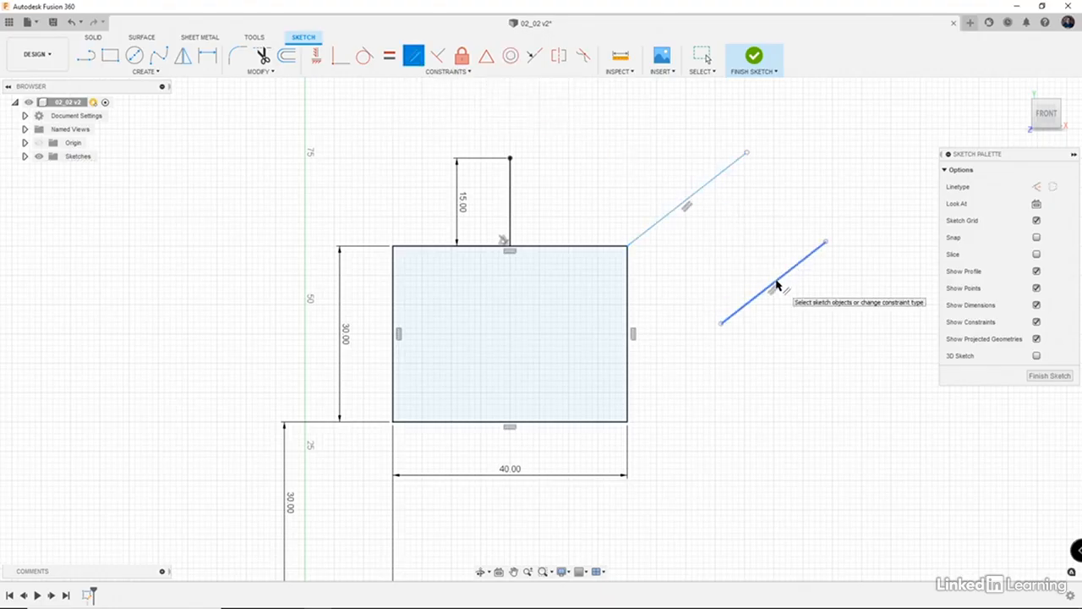
pyautogui.press('Escape')
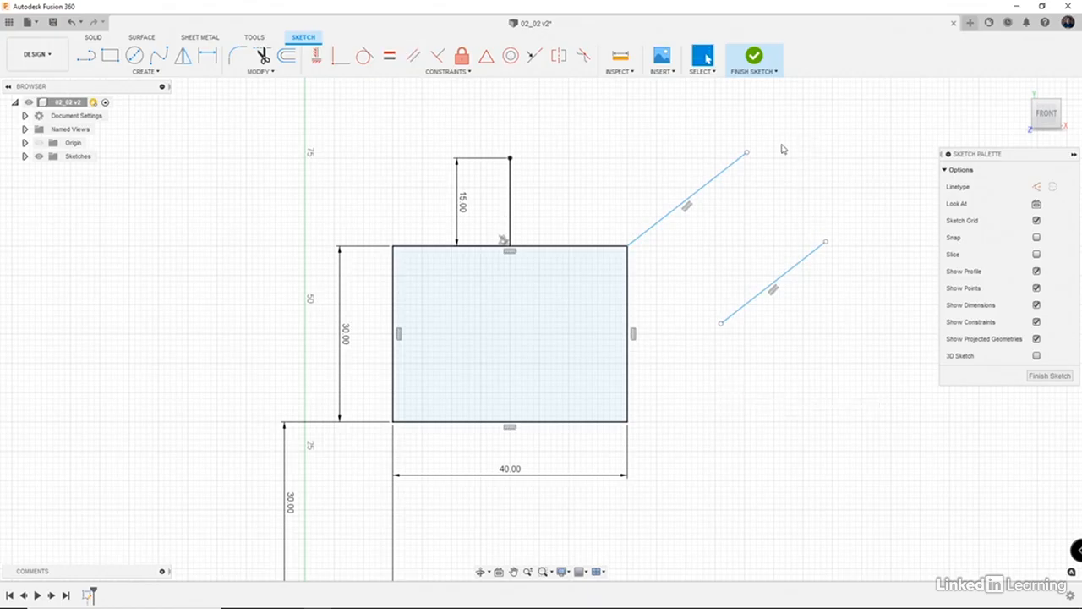
# - Sketch a separate inclined line just beyond the upper end of the corner line, at a shallower angle than that line
pyautogui.press('l')
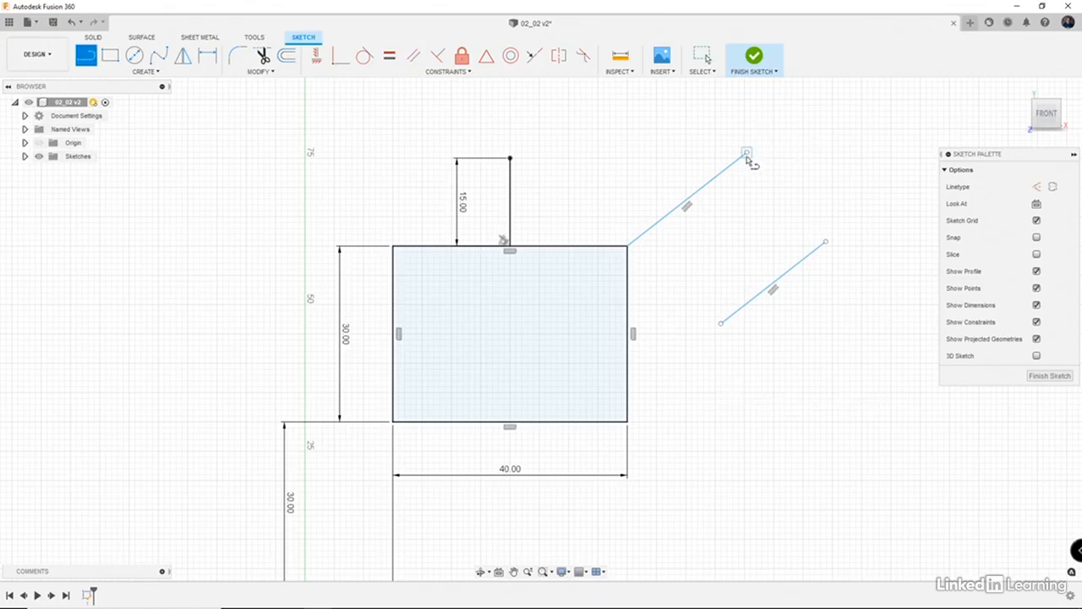
pyautogui.click(775, 130)
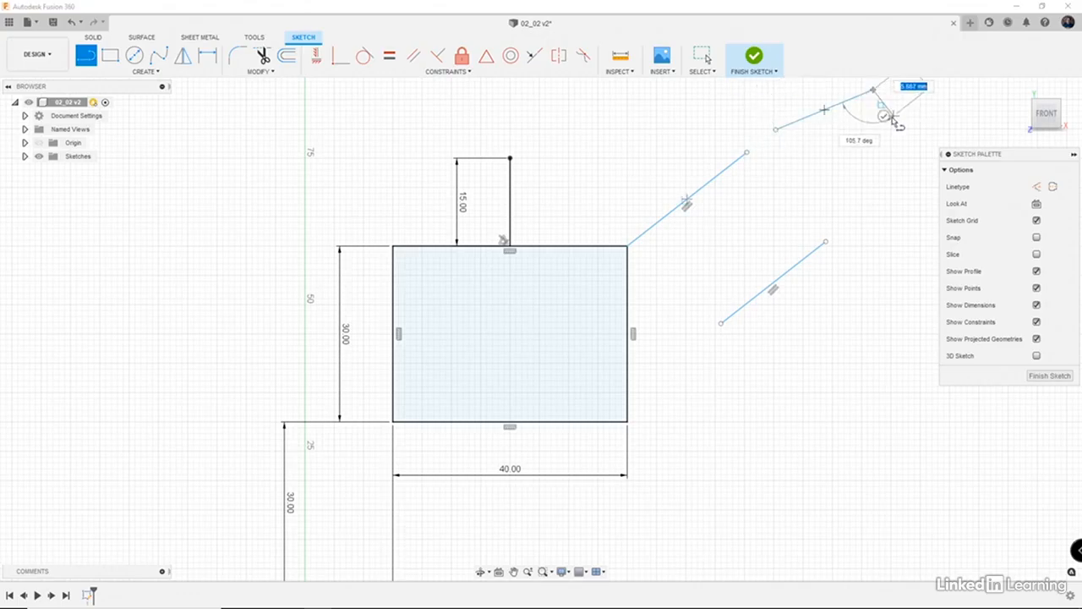
pyautogui.doubleClick(873, 90)
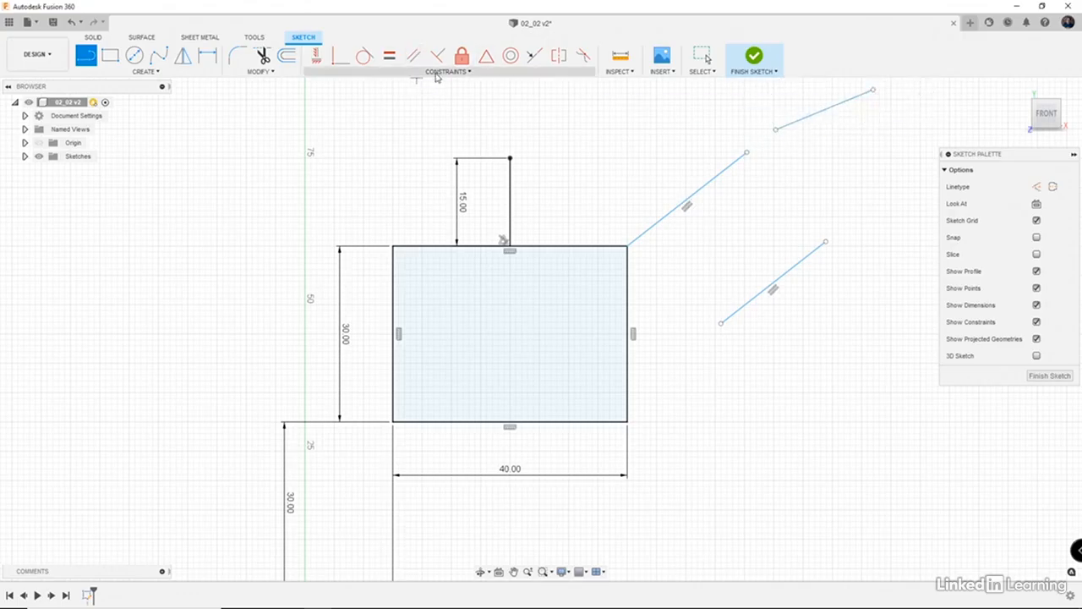
# - Apply a Collinear constraint between the corner line and the separate line beyond its upper end
pyautogui.click(531, 60)
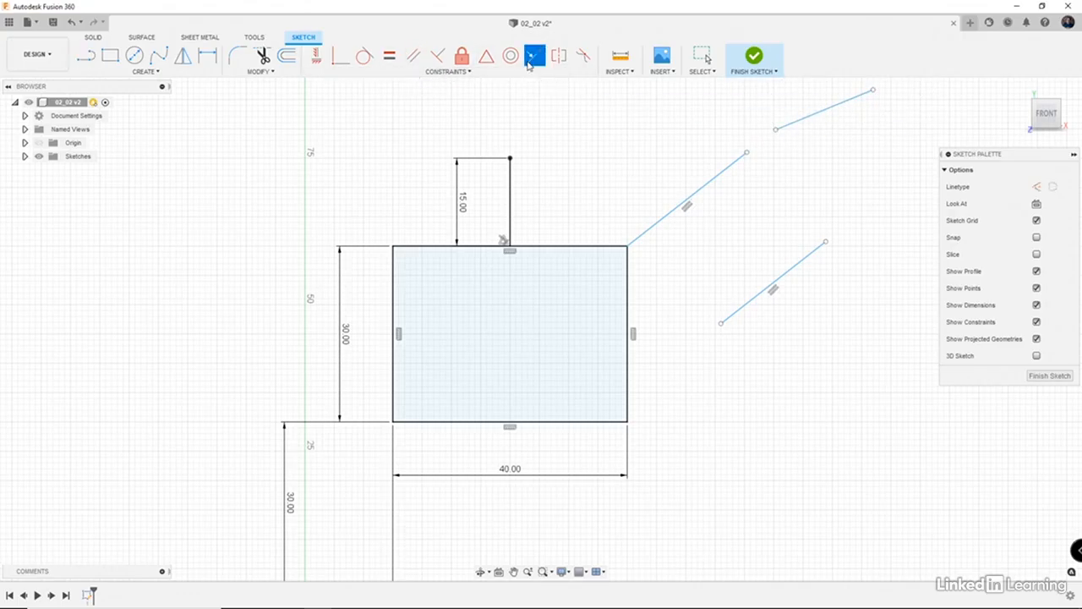
pyautogui.click(741, 162)
pyautogui.click(841, 108)
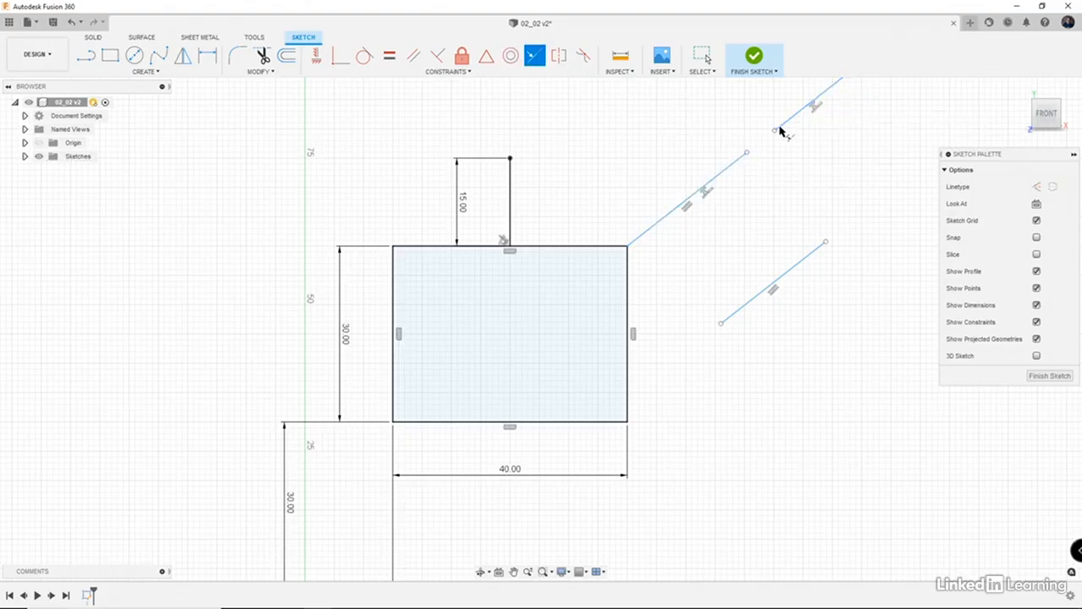
pyautogui.moveTo(812, 194); pyautogui.dragTo(793, 319, button='middle')
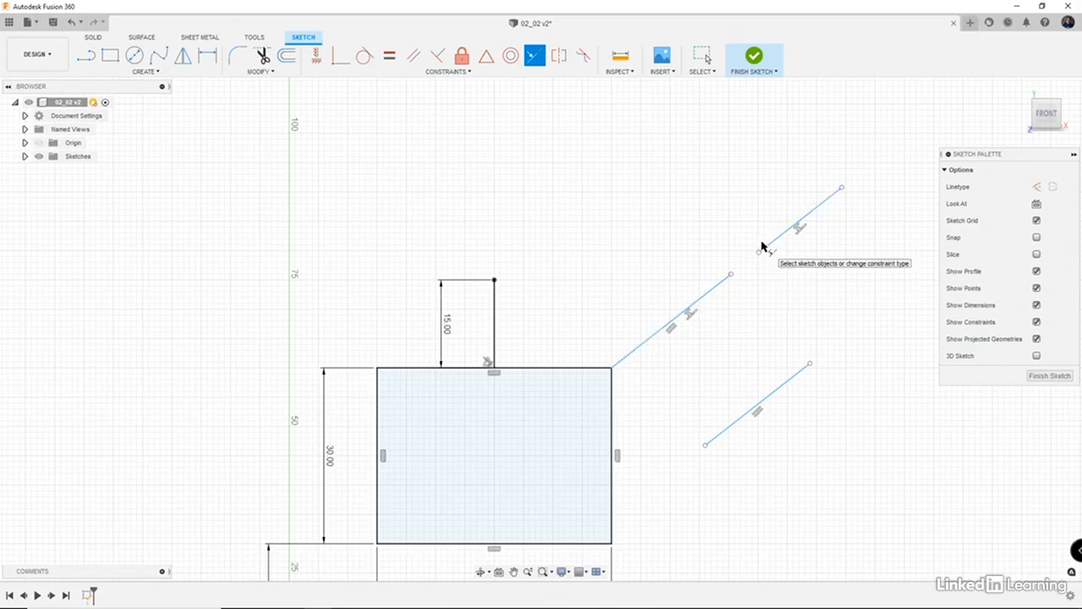
# - Apply Equal constraints so the parallel line below and the collinear line above both match the corner line's length
pyautogui.click(451, 76)
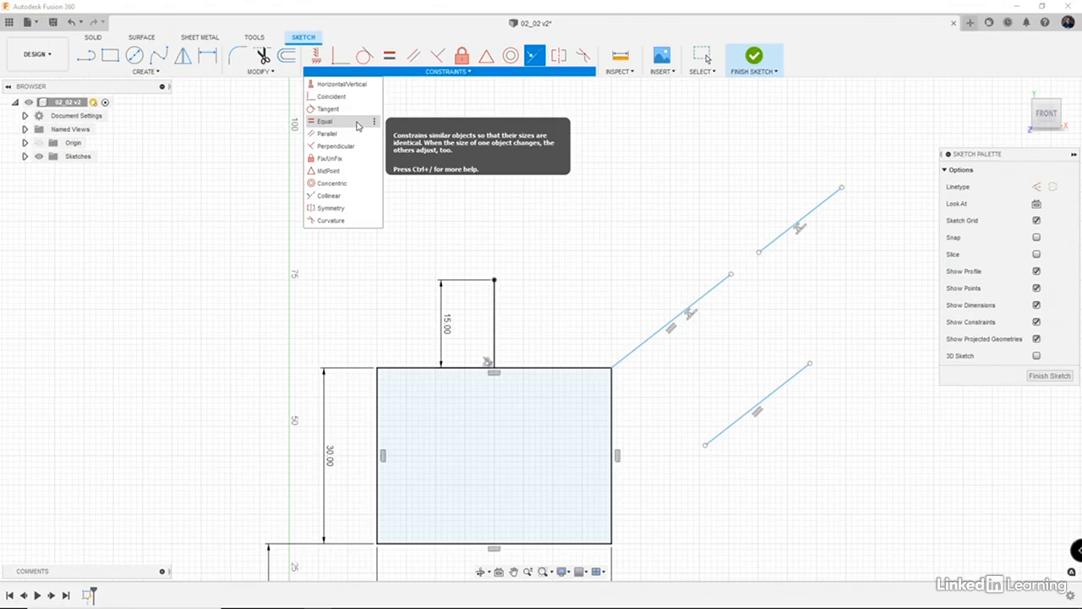
pyautogui.click(357, 125)
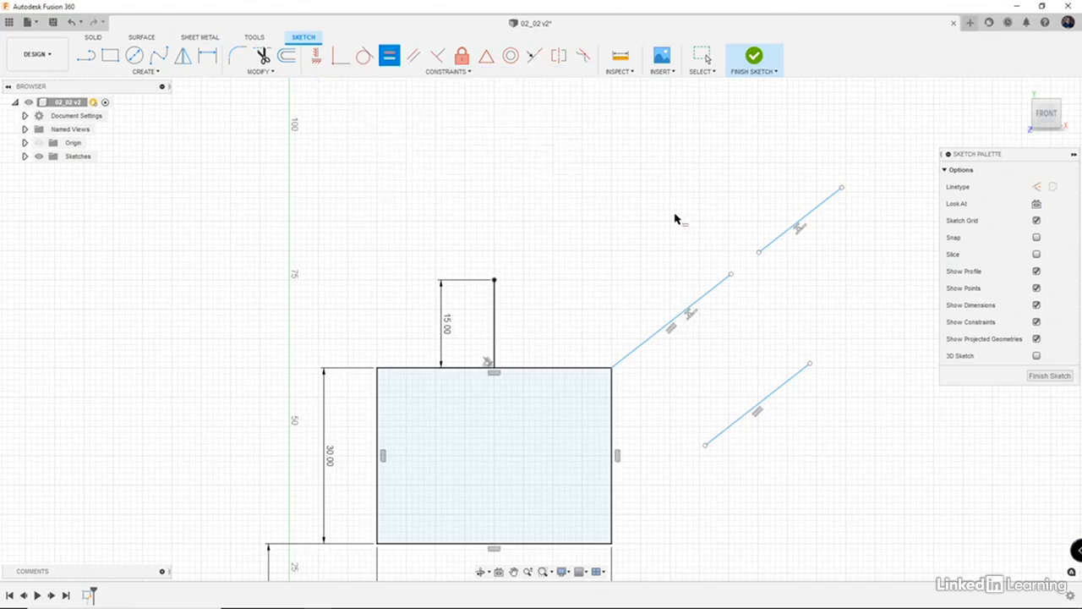
pyautogui.click(711, 294)
pyautogui.click(789, 383)
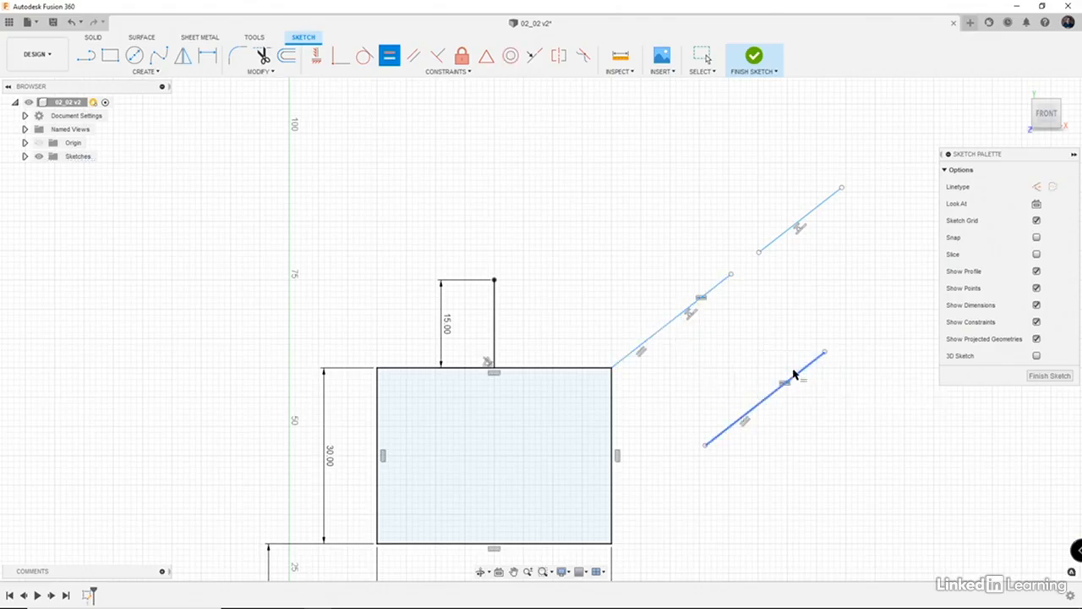
pyautogui.click(790, 234)
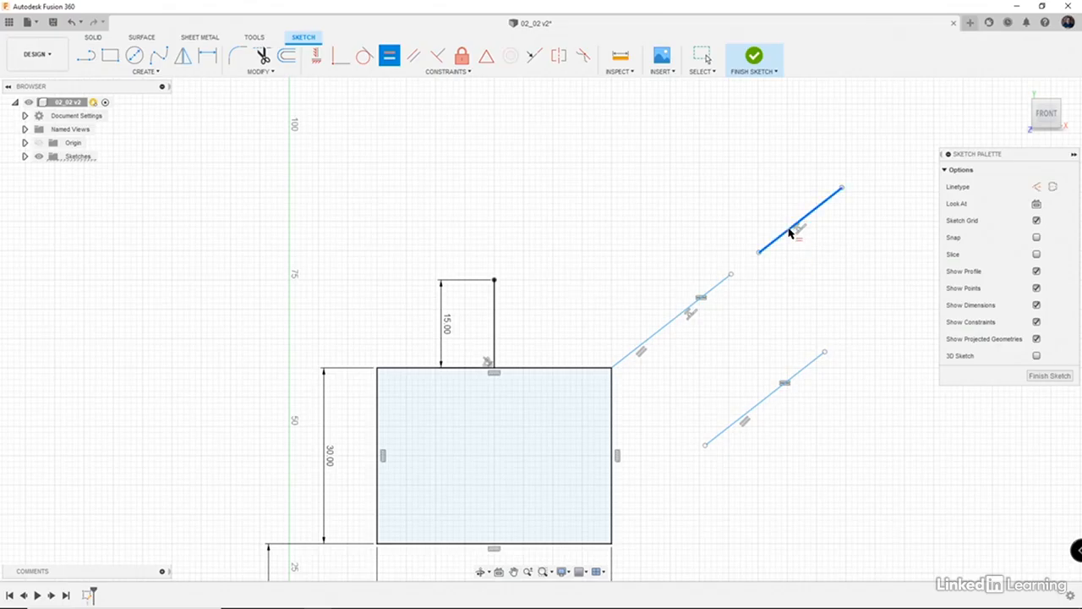
pyautogui.click(719, 285)
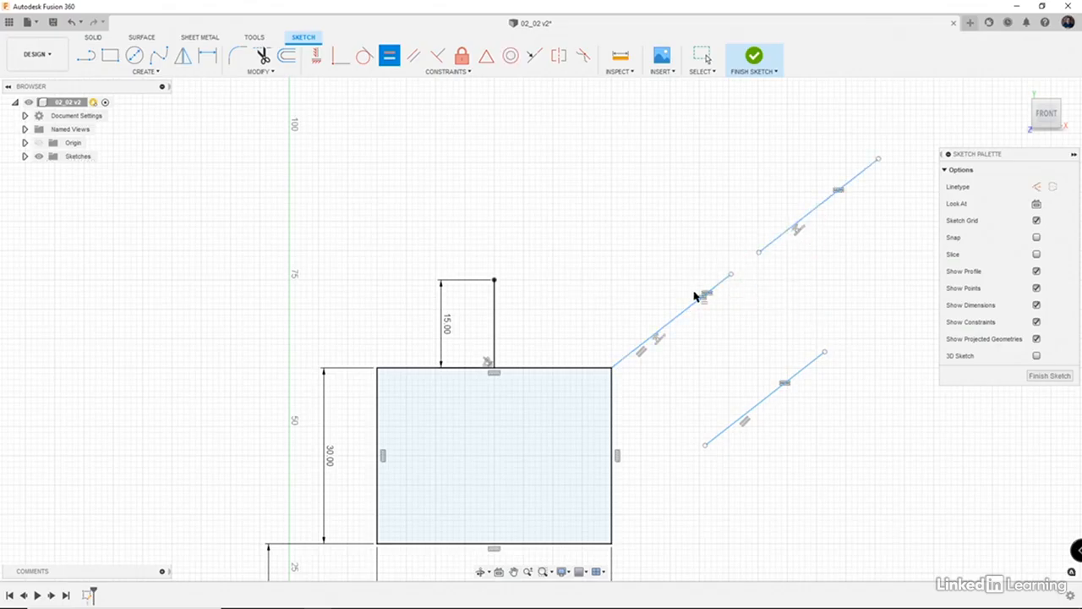
pyautogui.click(450, 72)
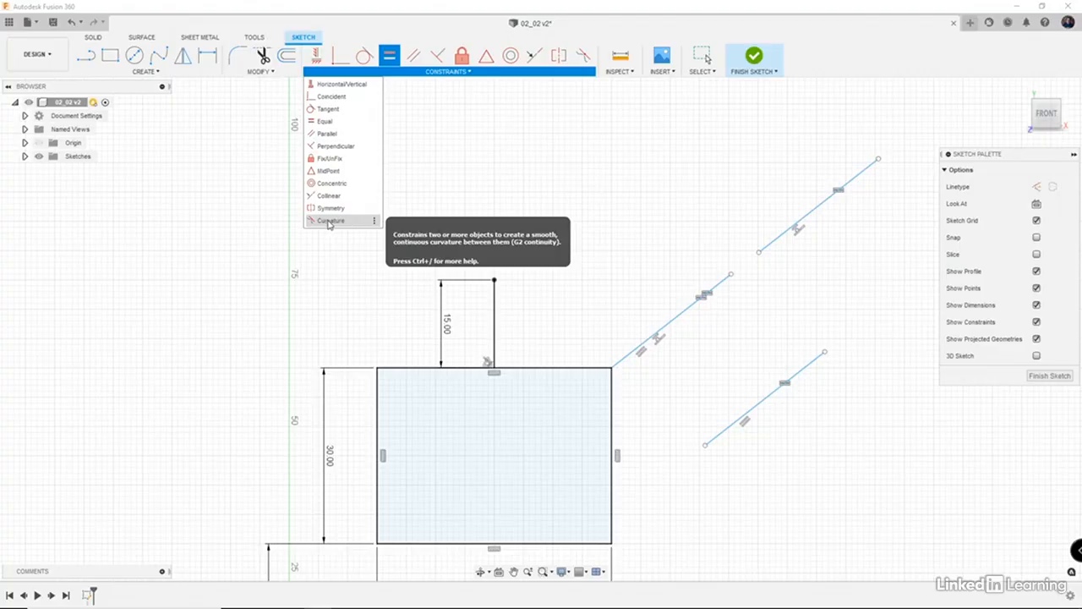
pyautogui.click(332, 221)
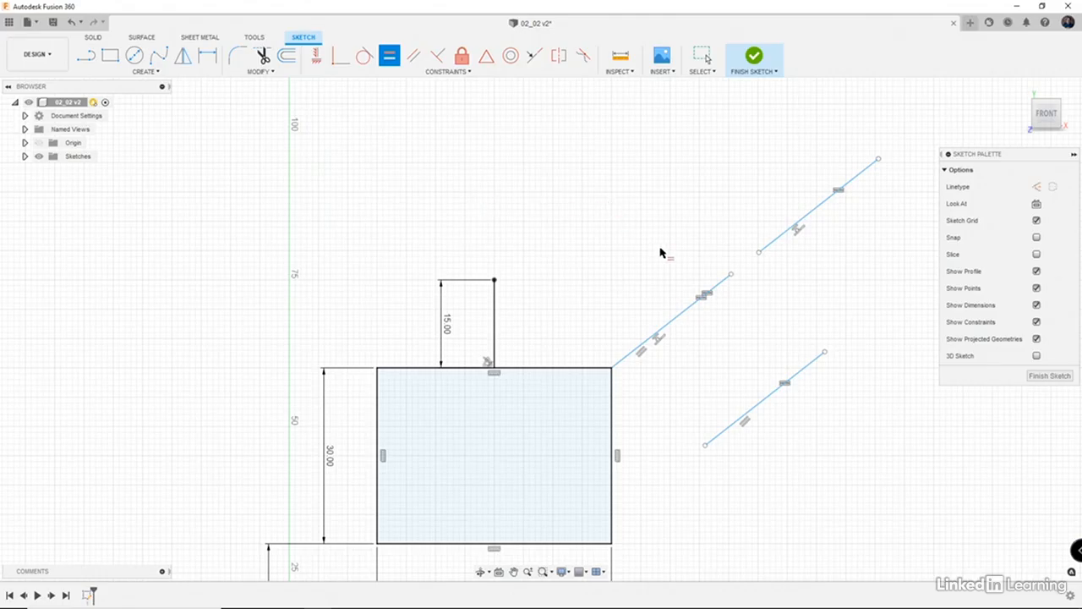
pyautogui.scroll(-3, 653, 254)
pyautogui.scroll(-1, 654, 254)
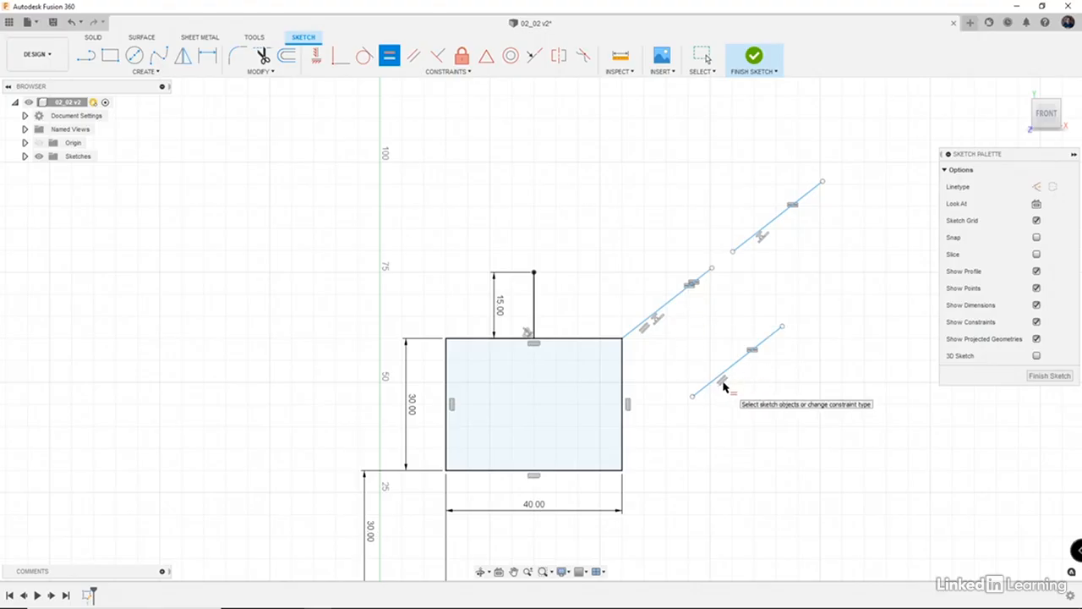
pyautogui.press('Escape')
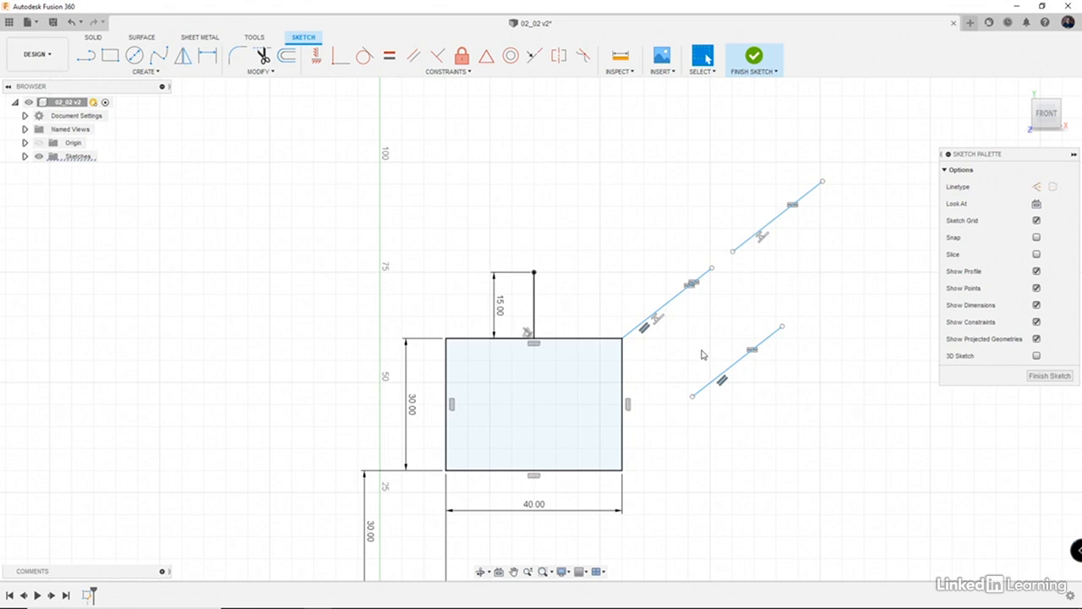
pyautogui.scroll(-3, 702, 355)
pyautogui.moveTo(705, 372); pyautogui.dragTo(606, 377, button='middle')
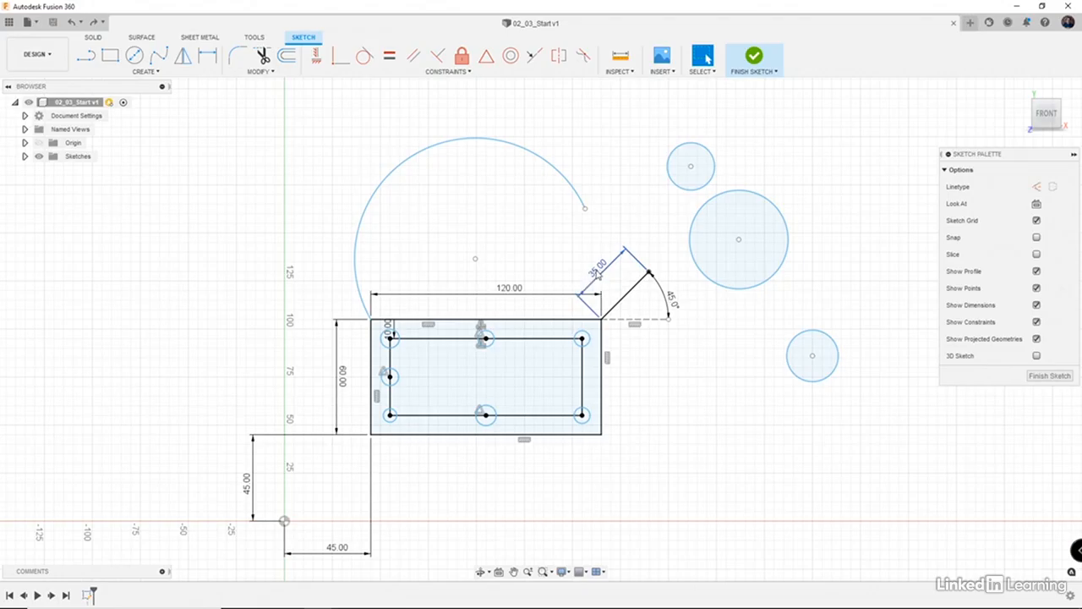
# - Set the length of the inclined line at the outer rectangle's upper-right corner to 40 mm
pyautogui.doubleClick(600, 272)
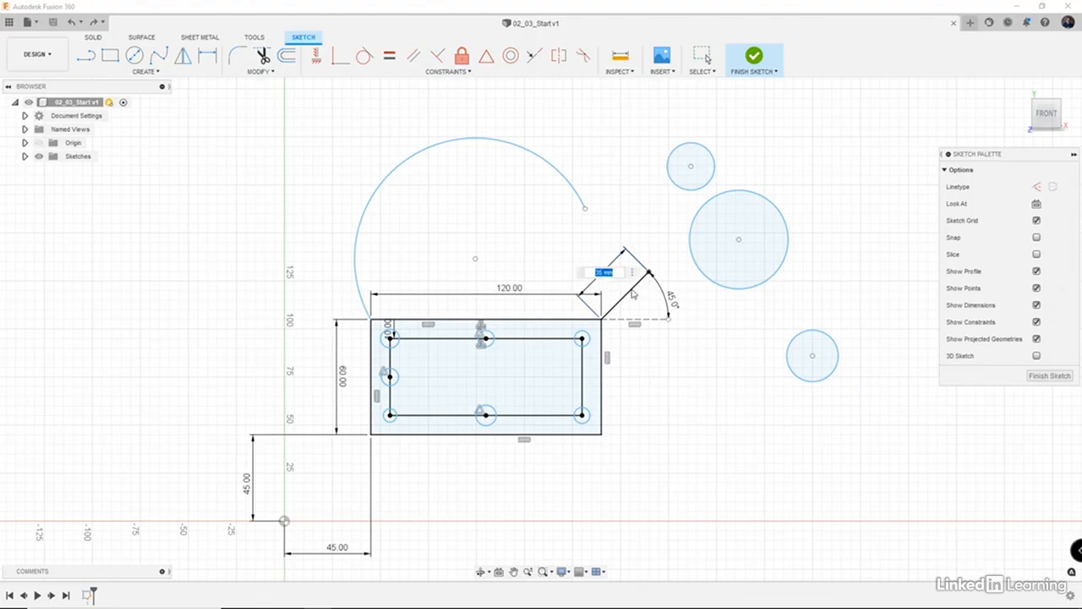
pyautogui.write('40')
pyautogui.press('Return')
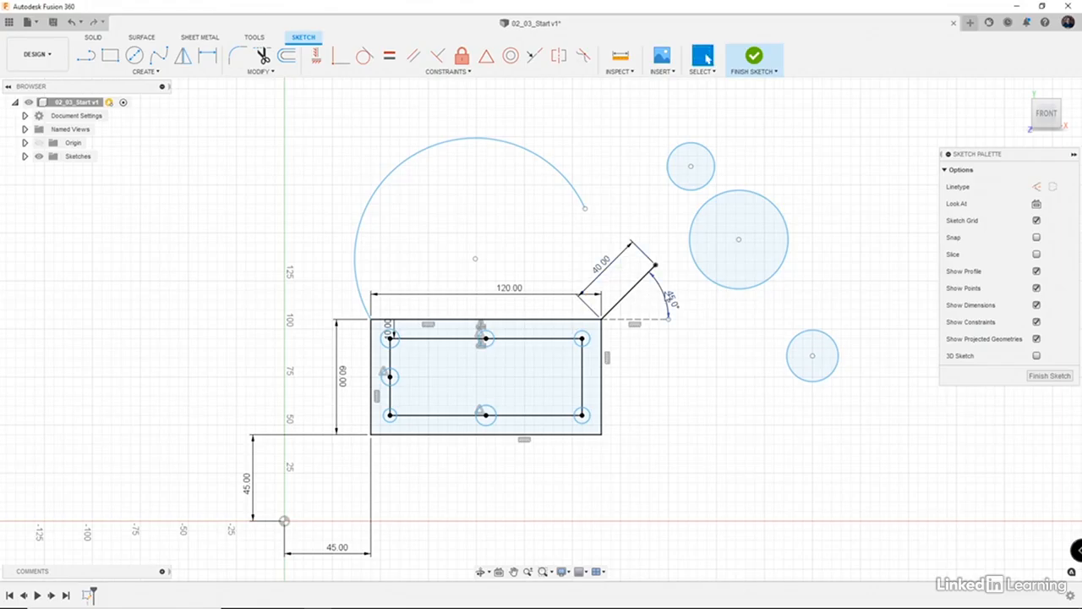
pyautogui.doubleClick(671, 299)
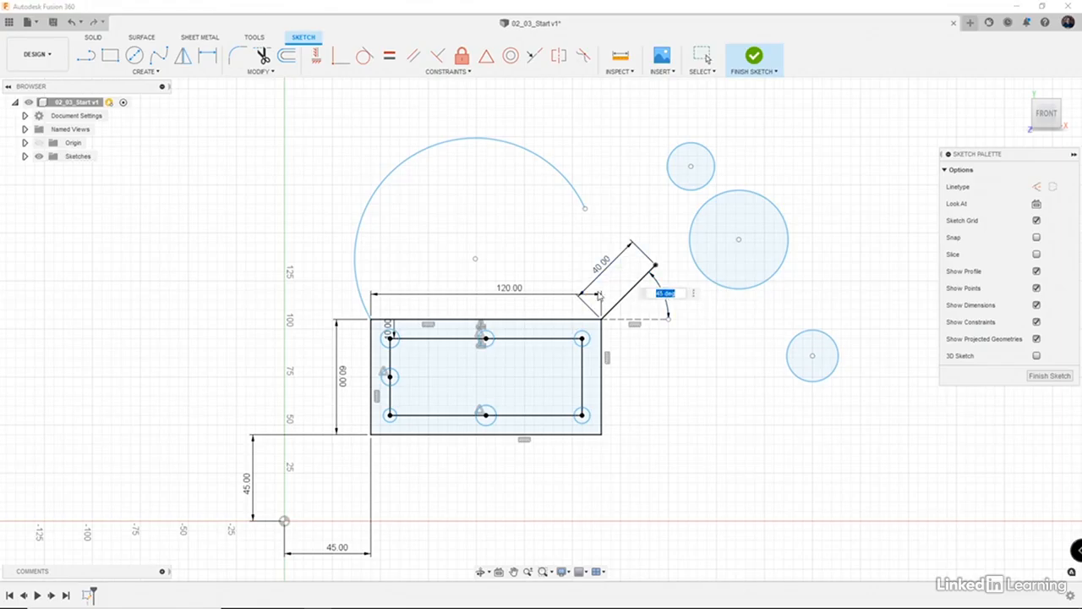
pyautogui.write('64')
pyautogui.press('Escape')
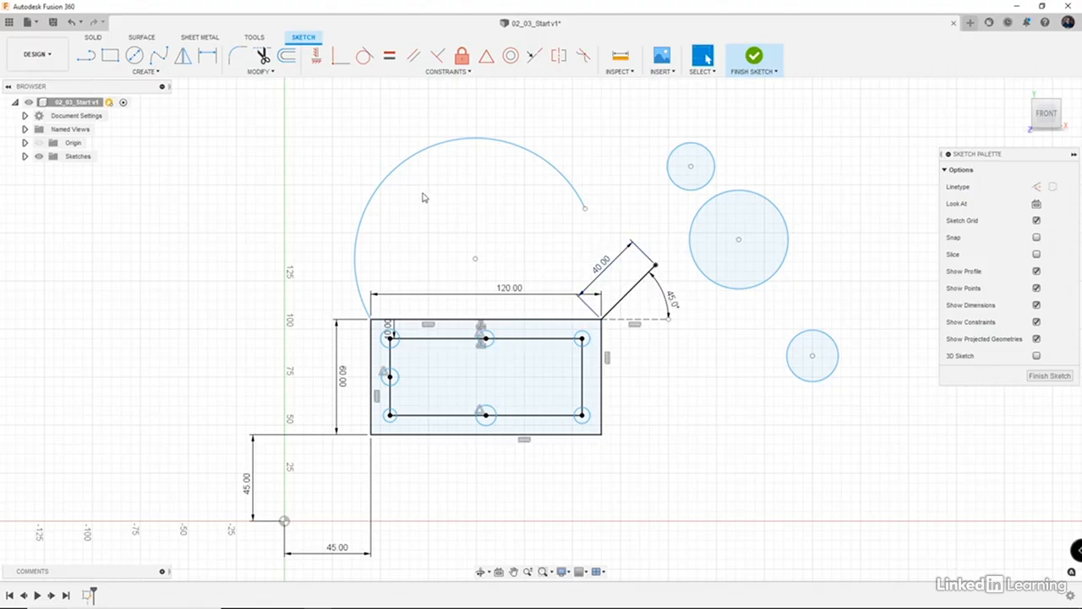
# - Check the document's units and set the length of the inclined corner line to 50.80 mm
pyautogui.click(24, 115)
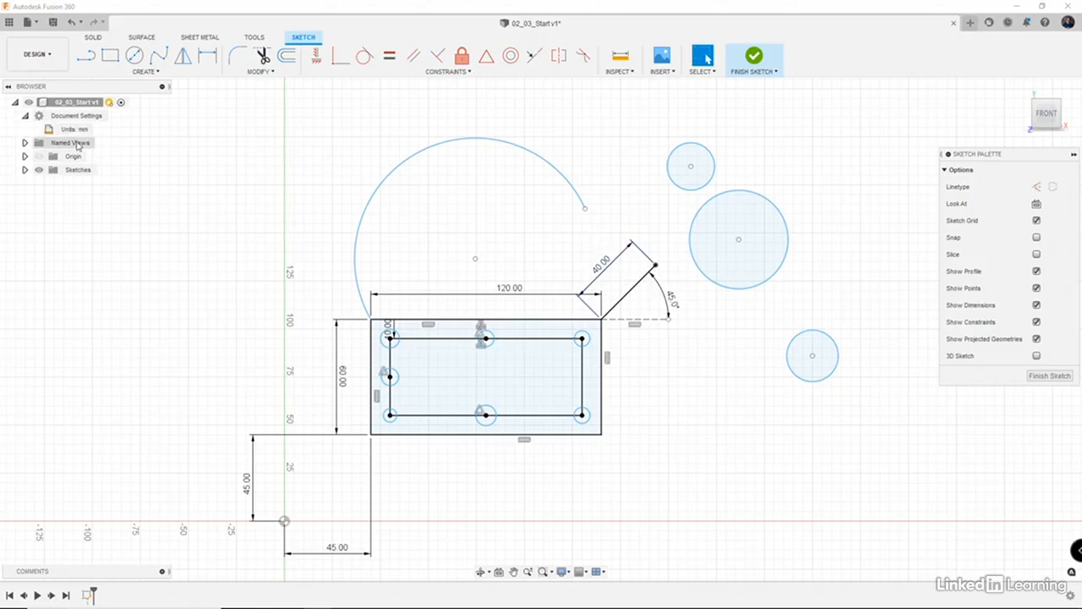
pyautogui.click(25, 116)
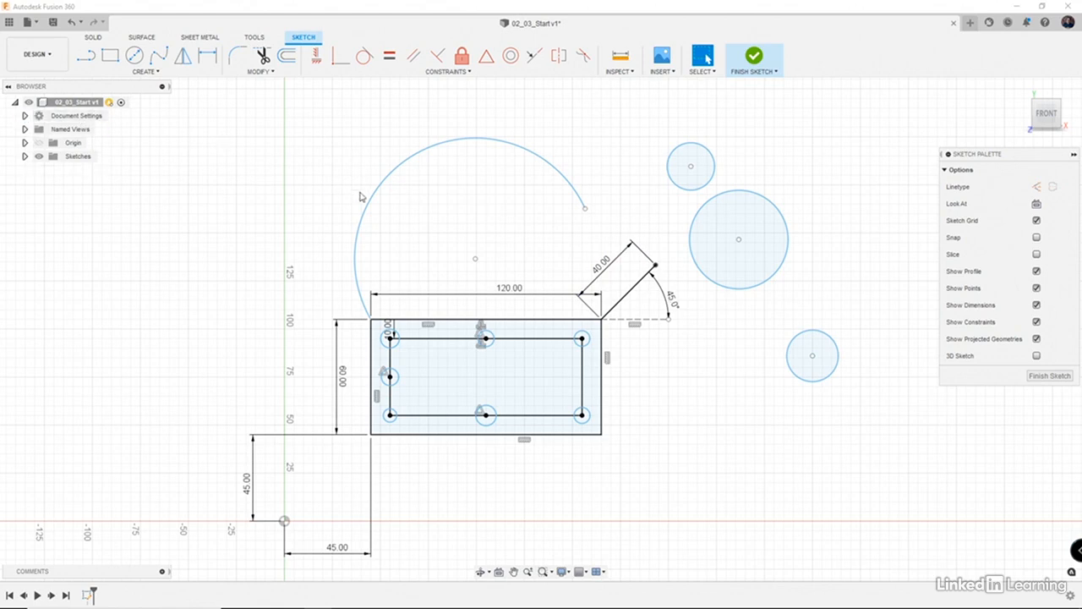
pyautogui.doubleClick(607, 270)
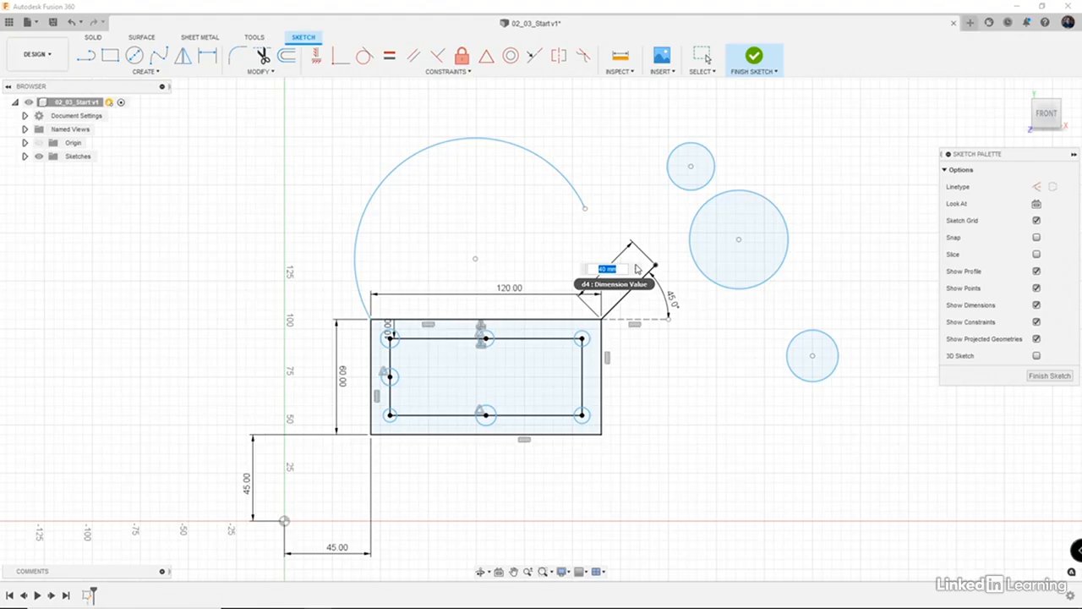
pyautogui.write('31')
pyautogui.press('Return')
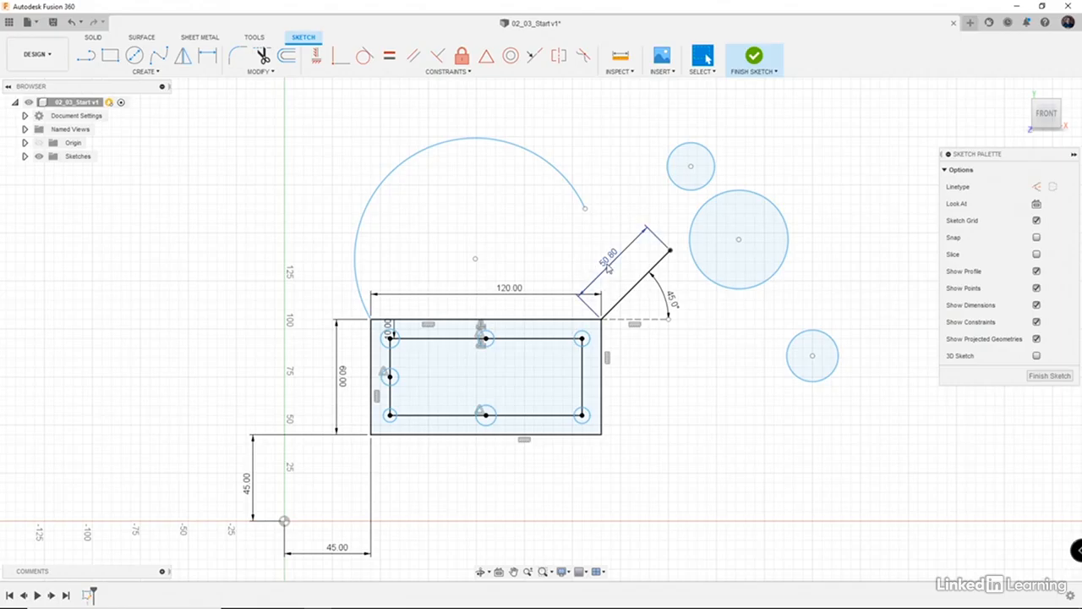
pyautogui.doubleClick(606, 267)
pyautogui.write('1.5"')
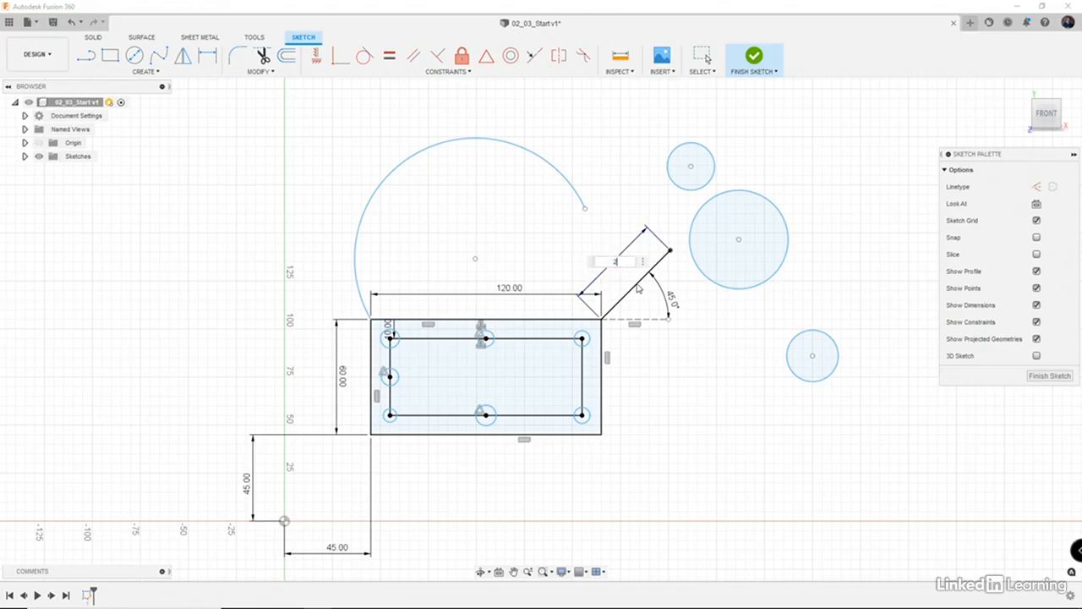
pyautogui.press('Return')
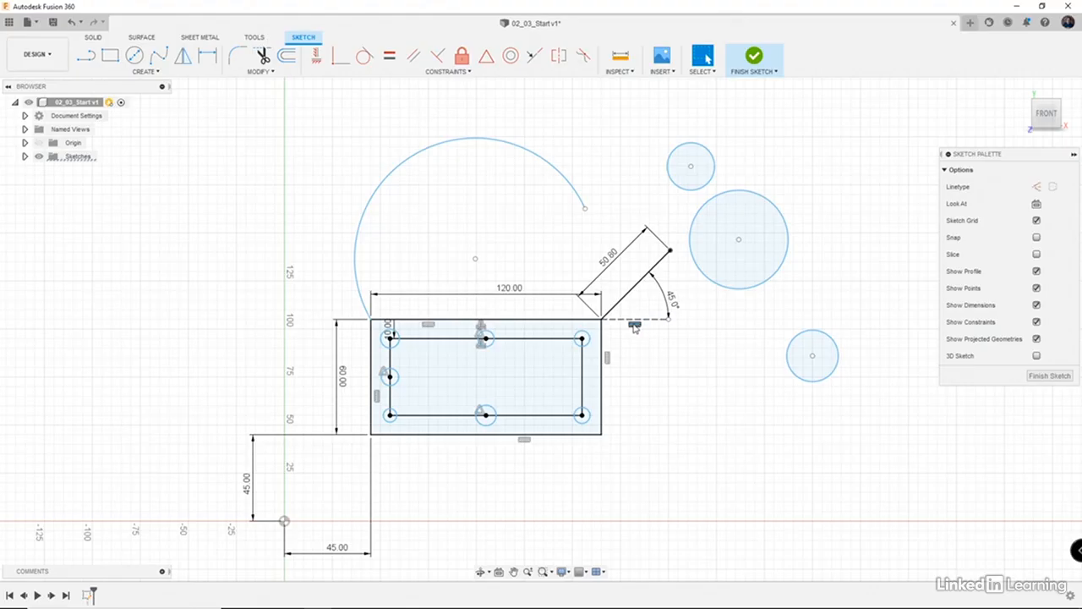
# - Delete the horizontal constraint of the dashed construction line beside the rectangle's upper-right corner, and undo the deletion
pyautogui.press('Delete')
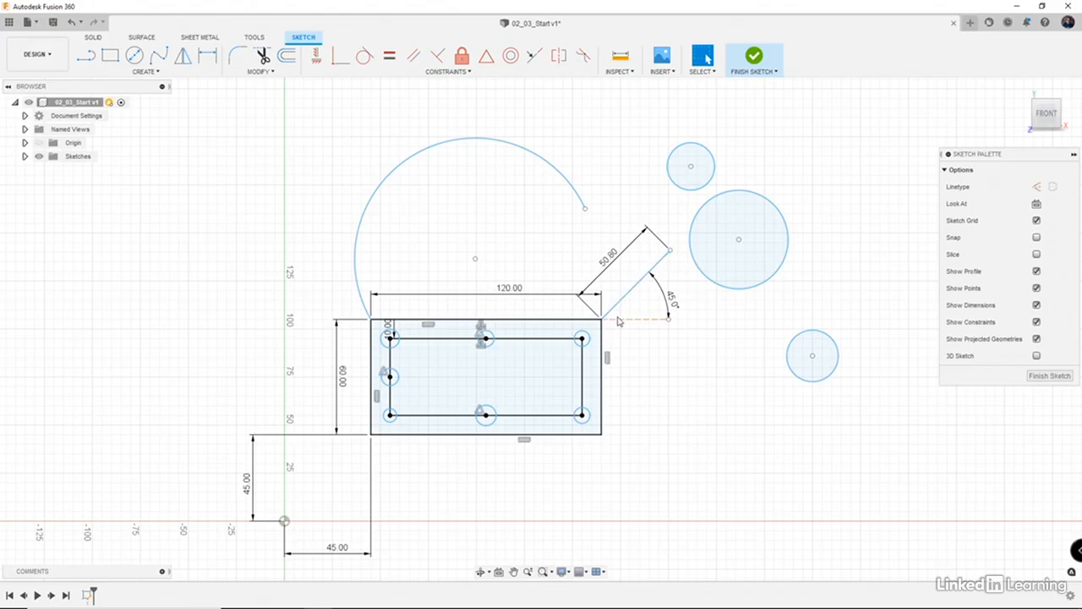
pyautogui.hotkey('ctrl', 'z')
# - Delete the MidPoint constraint that ties the circle to the inner rectangle's left edge
pyautogui.scroll(4, 459, 353)
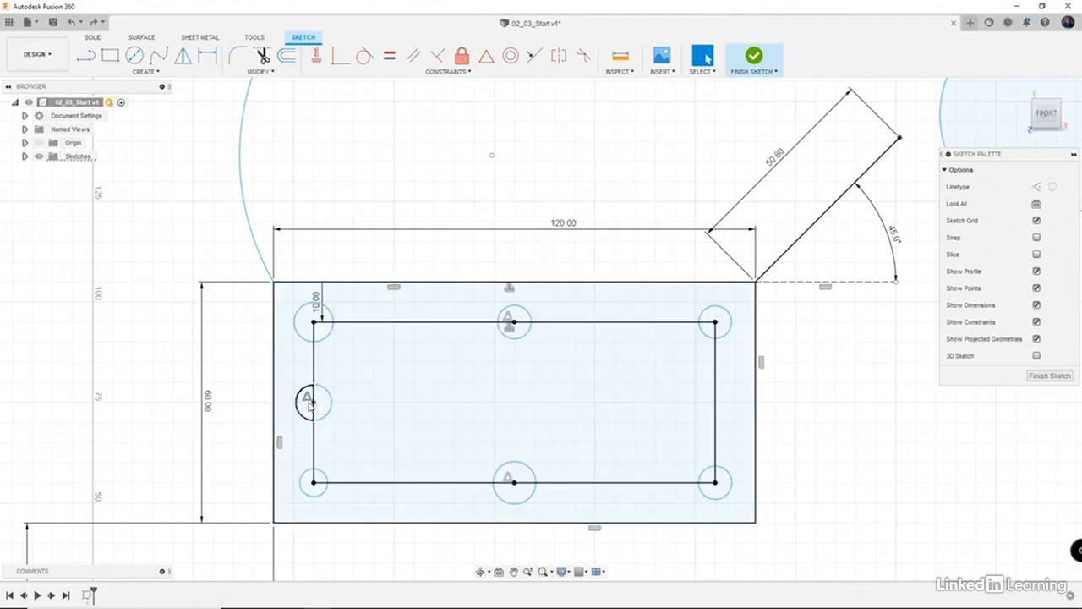
pyautogui.press('Delete')
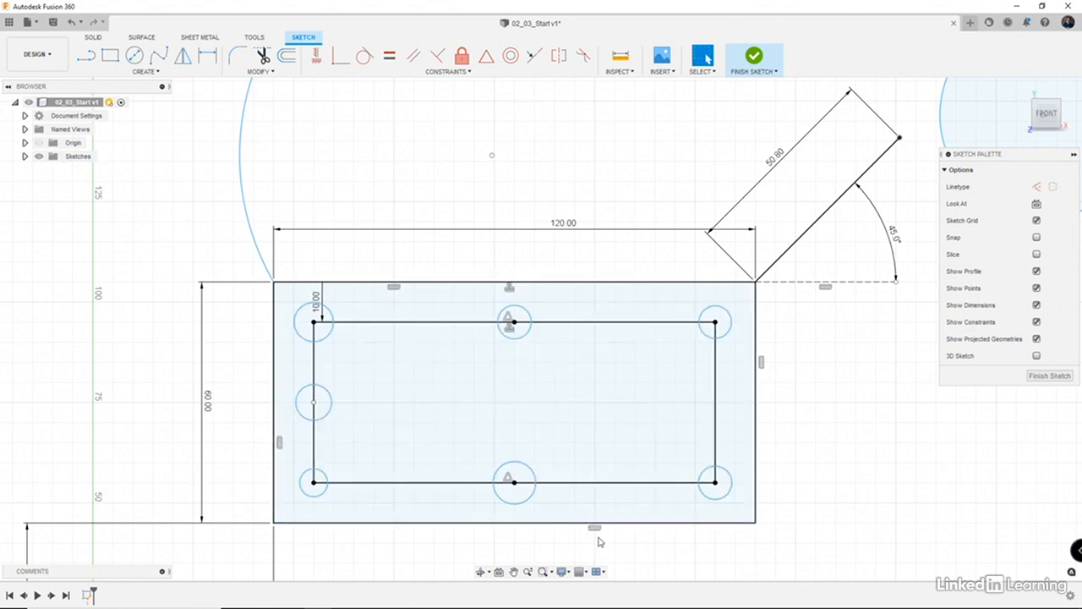
pyautogui.scroll(-3, 600, 542)
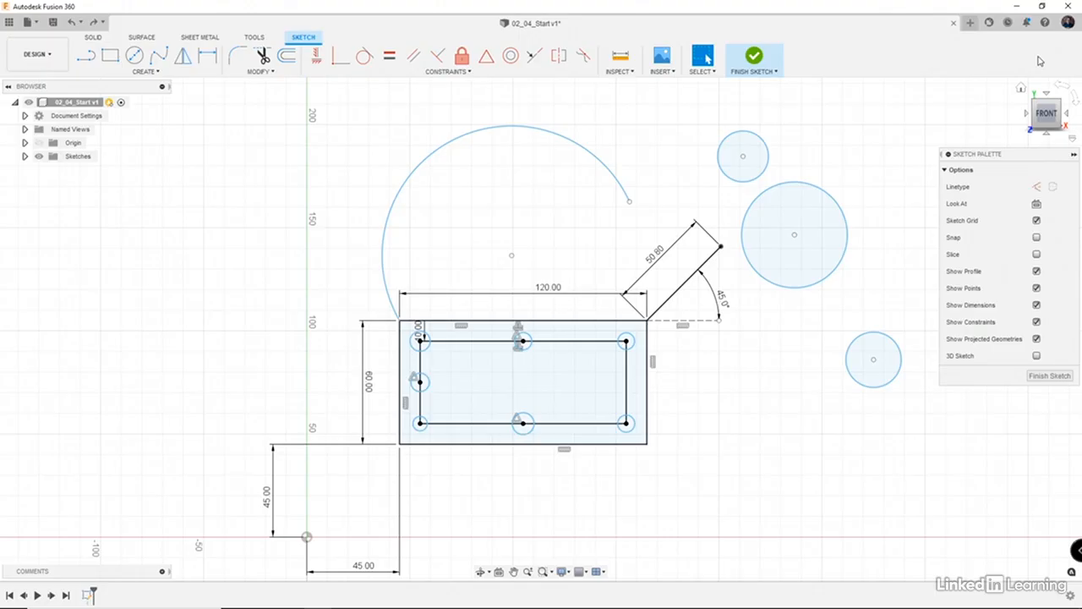
pyautogui.doubleClick(649, 417)
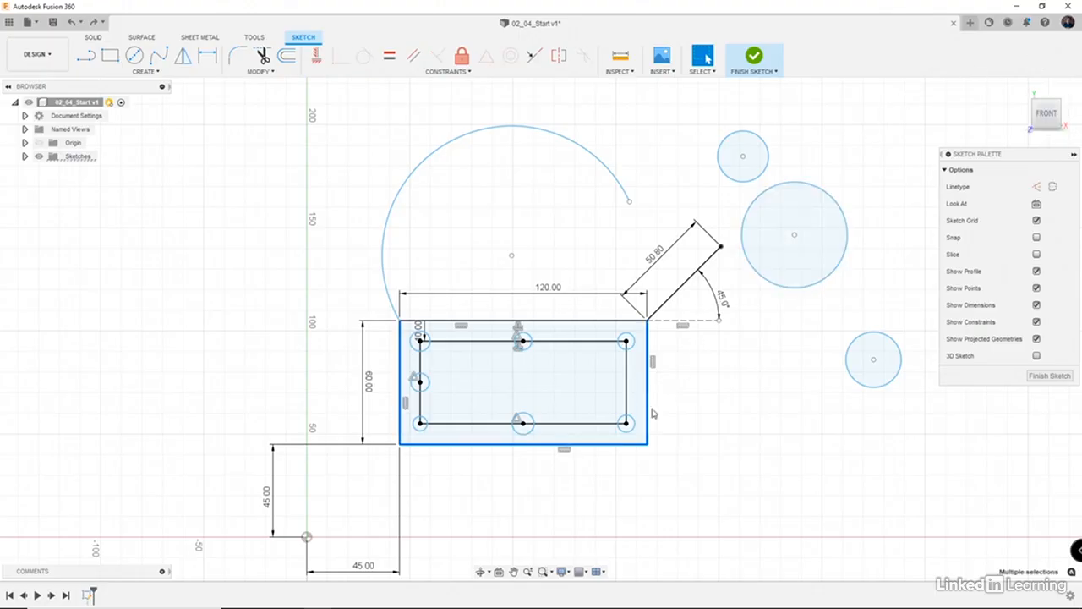
pyautogui.click(669, 427)
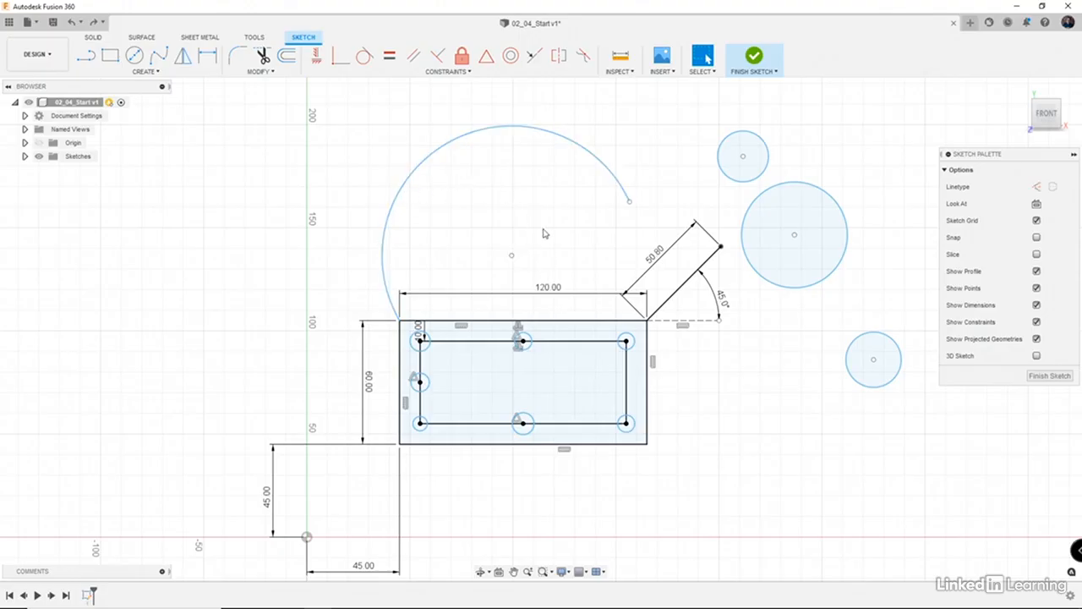
# - Apply a MidPoint constraint between the large arc's centre point and the outer rectangle's top edge
pyautogui.click(486, 57)
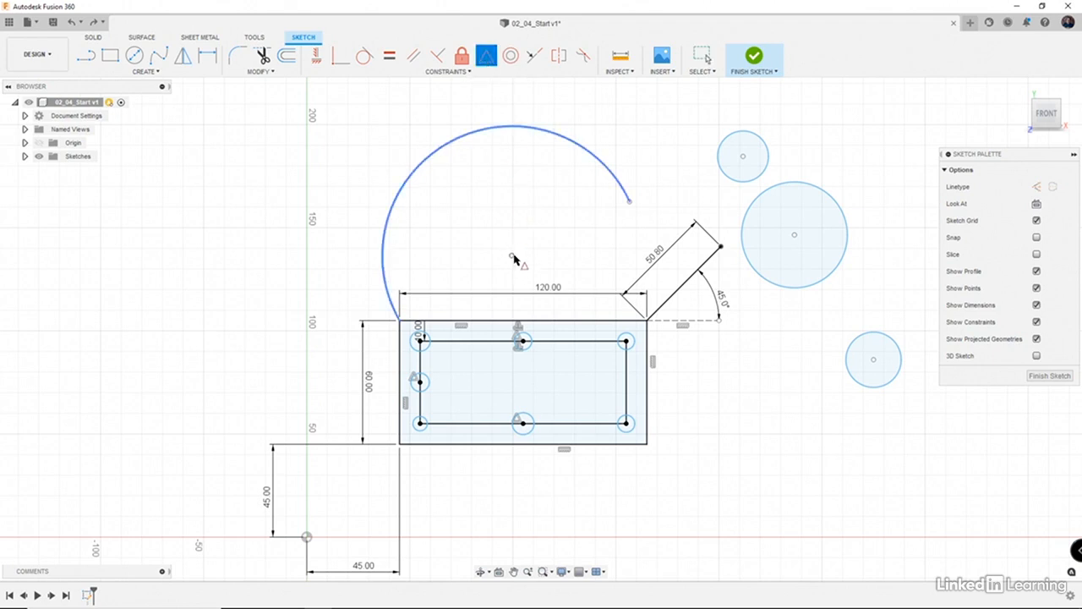
pyautogui.click(512, 255)
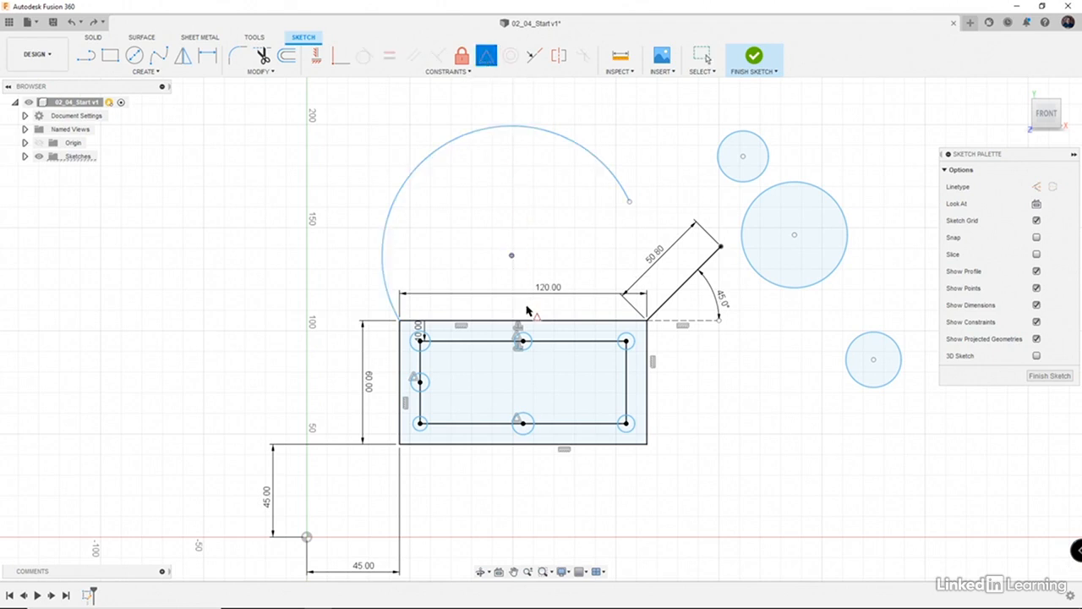
pyautogui.click(523, 321)
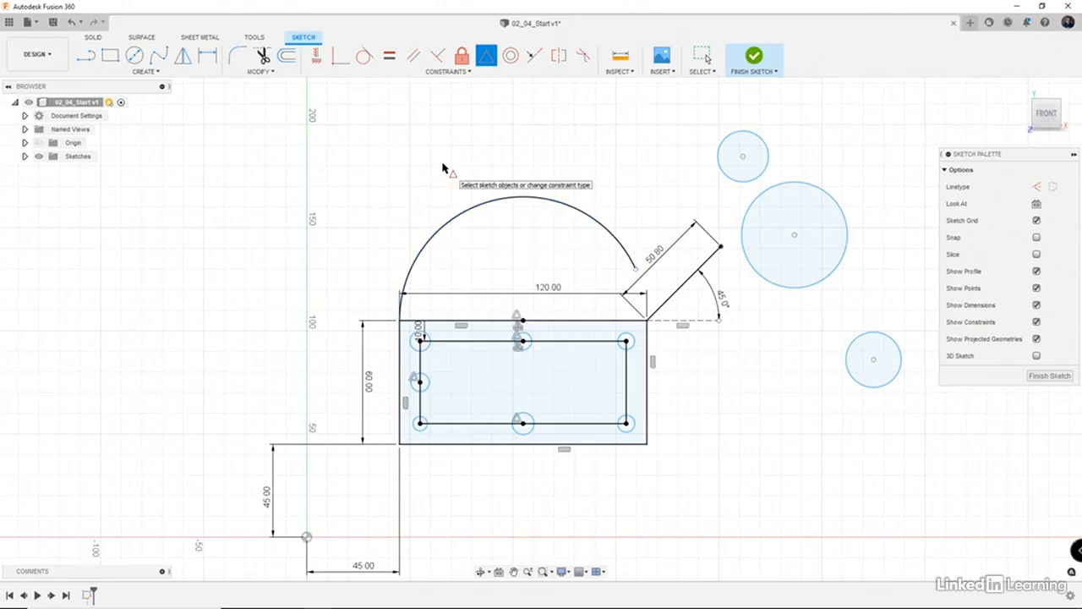
# - Add a driven radius dimension to the large arc above the outer rectangle
pyautogui.press('d')
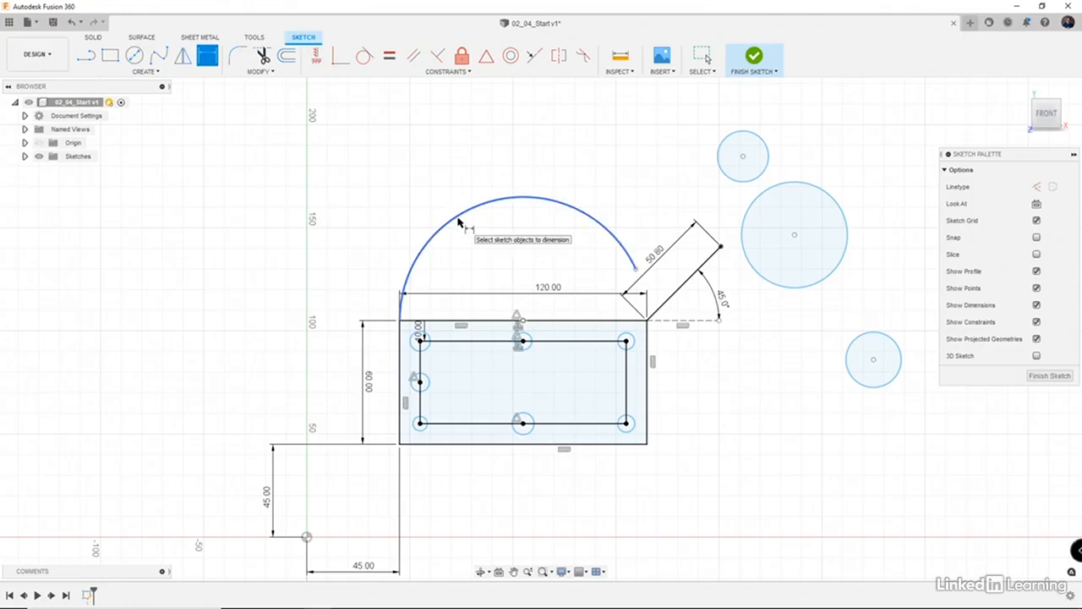
pyautogui.click(458, 223)
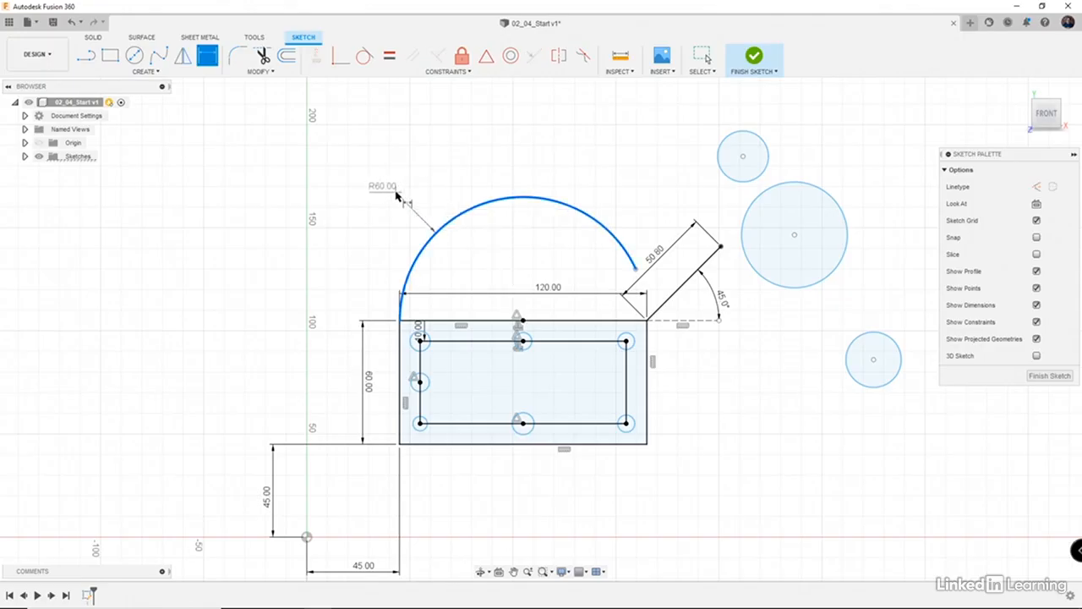
pyautogui.click(396, 196)
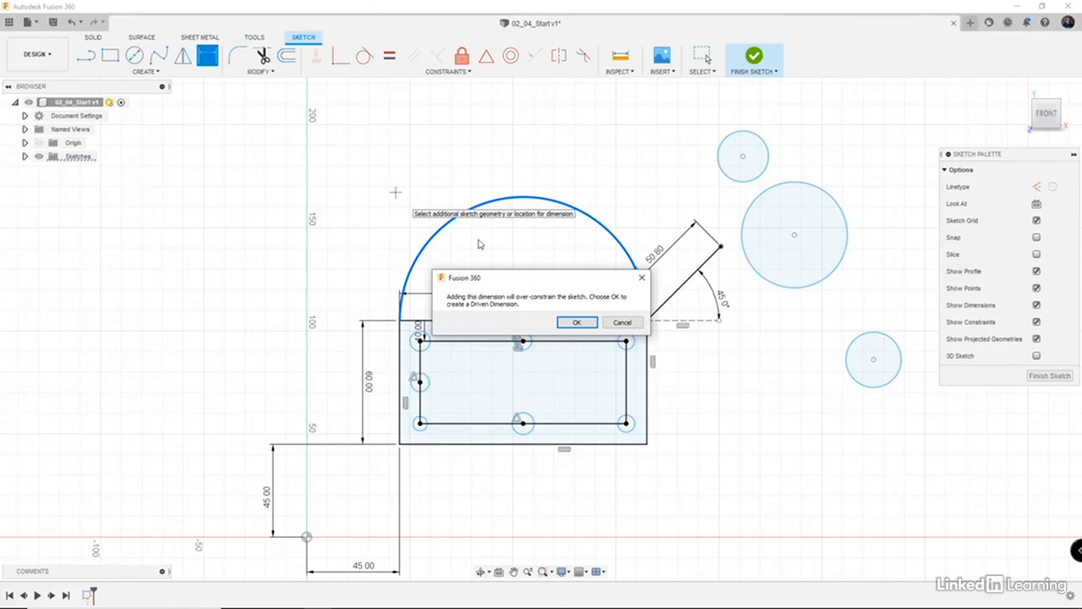
pyautogui.click(571, 322)
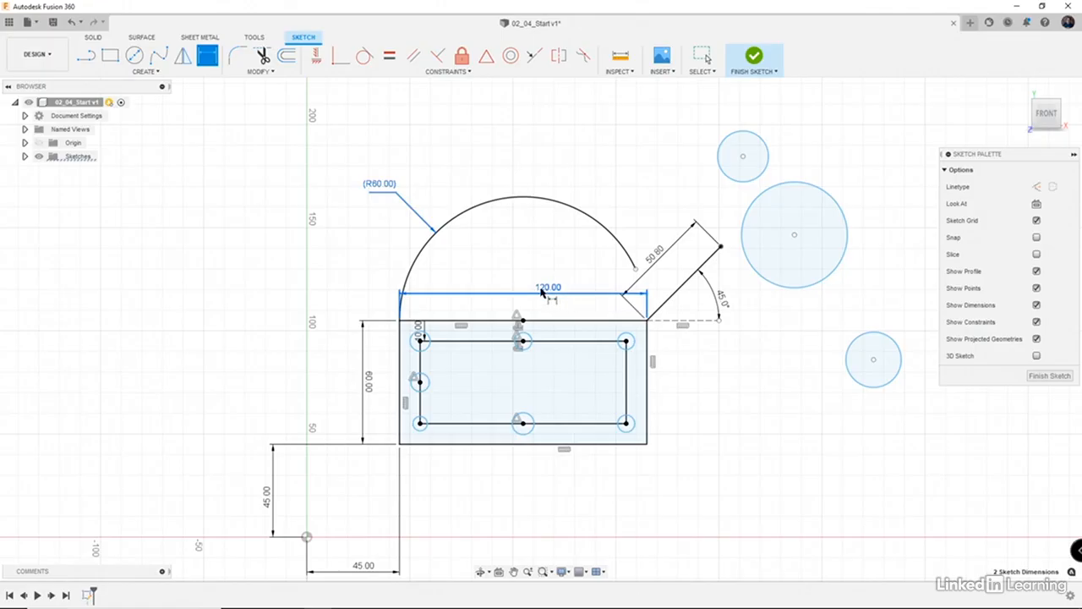
pyautogui.press('Escape')
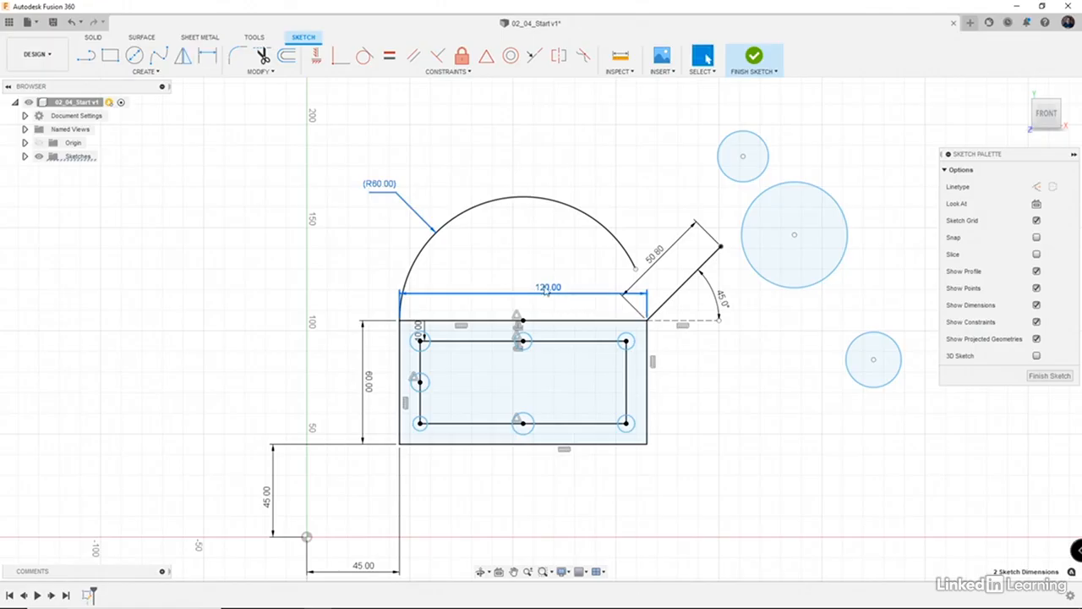
# - Set the outer rectangle's width to 100 mm, and change it back to 120 mm
pyautogui.doubleClick(546, 291)
pyautogui.write('1')
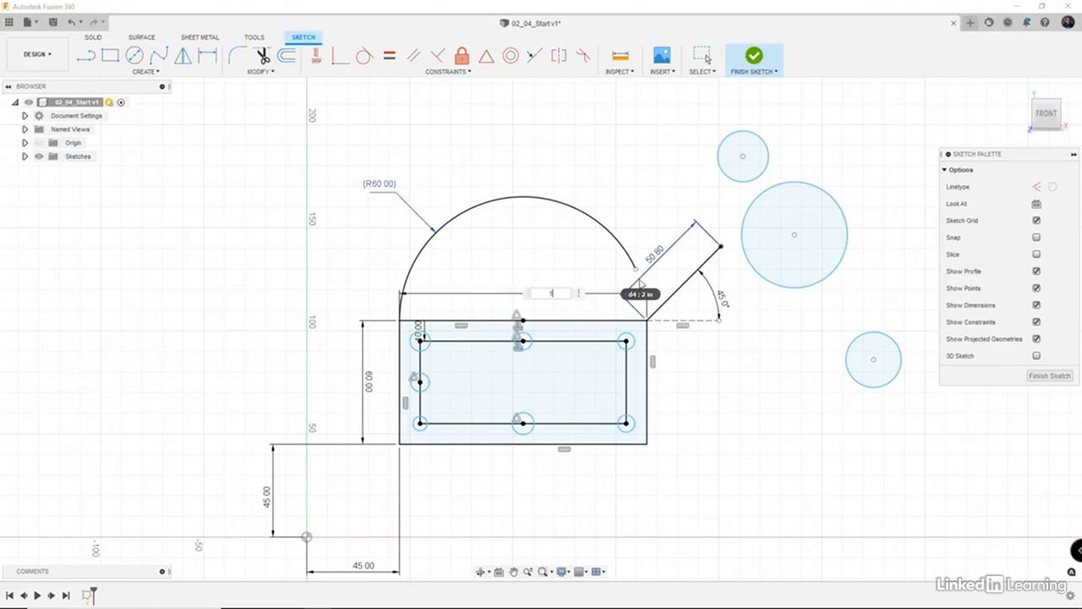
pyautogui.write('00')
pyautogui.press('Return')
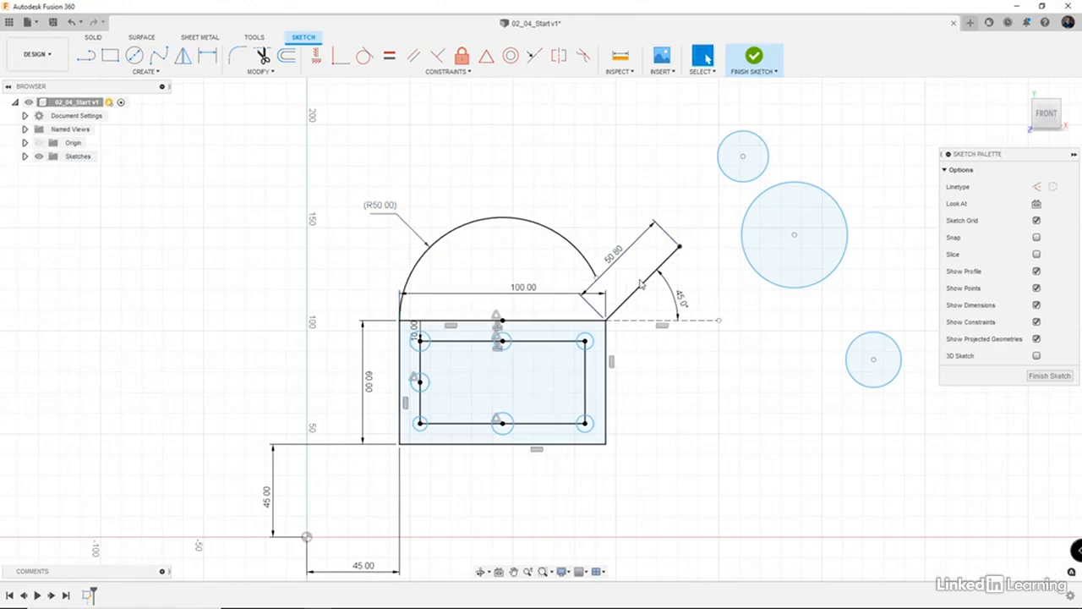
pyautogui.doubleClick(537, 292)
pyautogui.write('120')
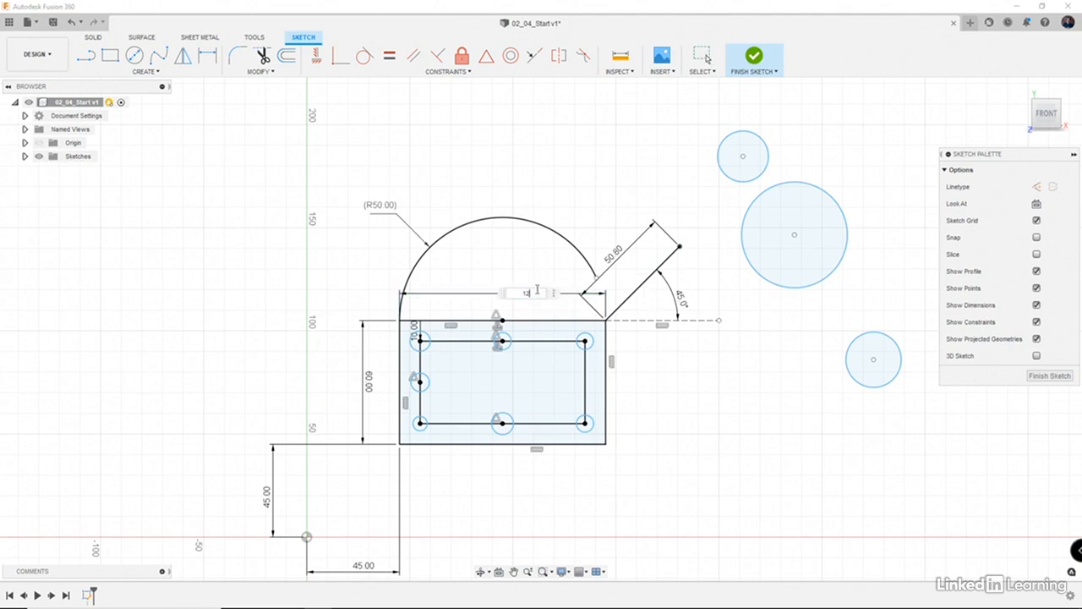
pyautogui.press('Return')
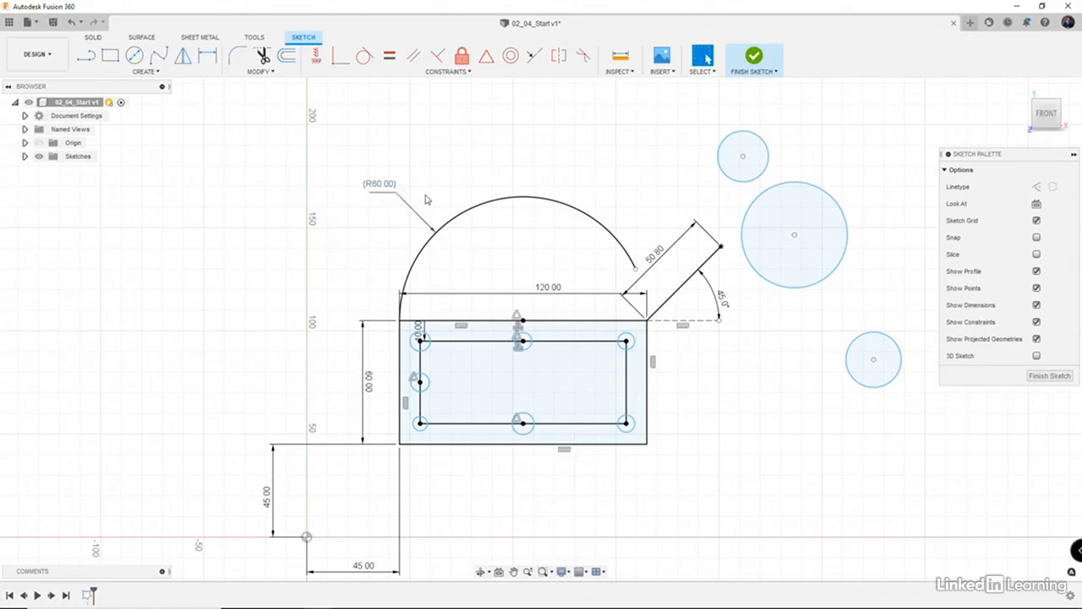
pyautogui.click(471, 212)
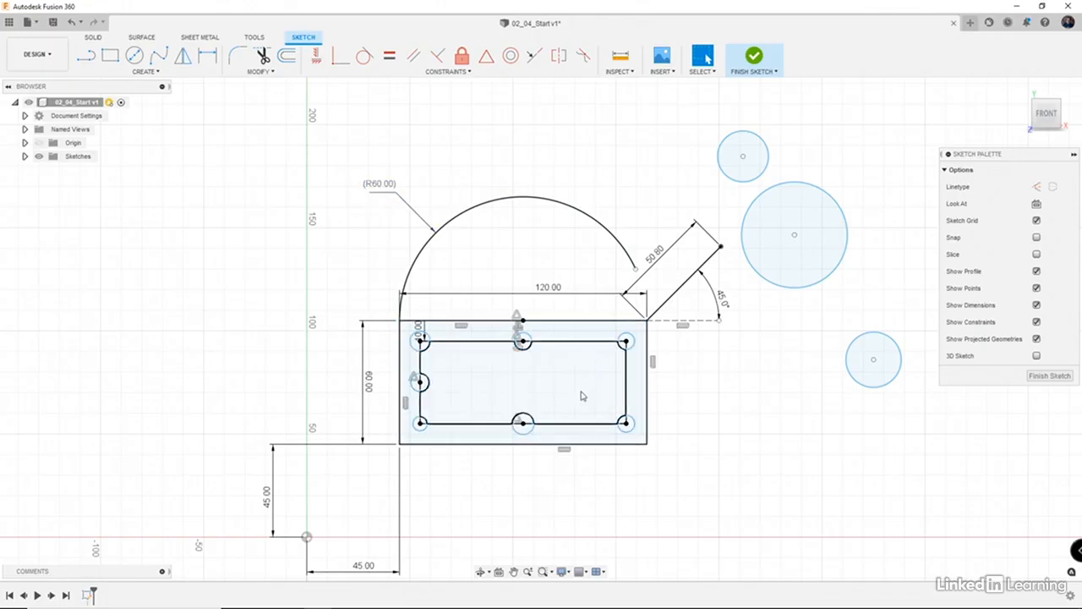
# - Dimension the circle at the inner rectangle's upper-right corner with a diameter of 4 mm
pyautogui.scroll(1, 583, 391)
pyautogui.scroll(2, 582, 390)
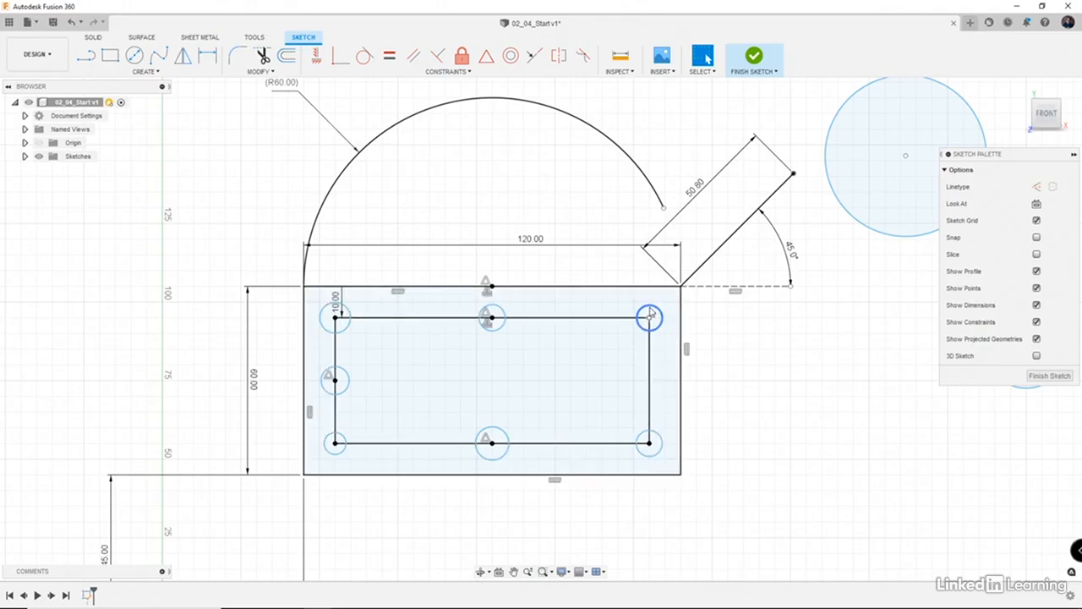
pyautogui.press('d')
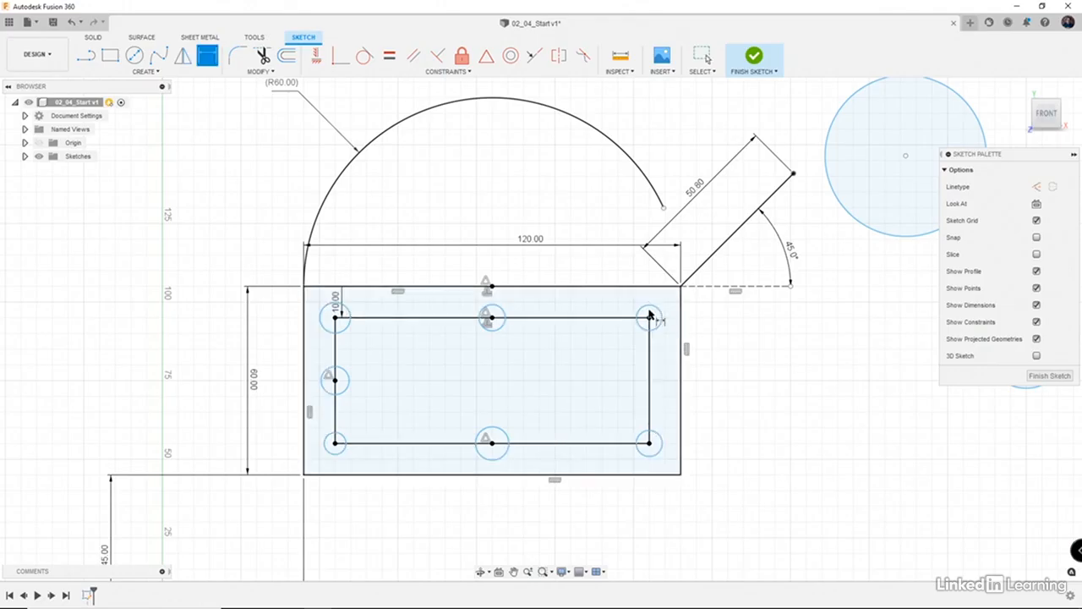
pyautogui.click(656, 308)
pyautogui.click(716, 333)
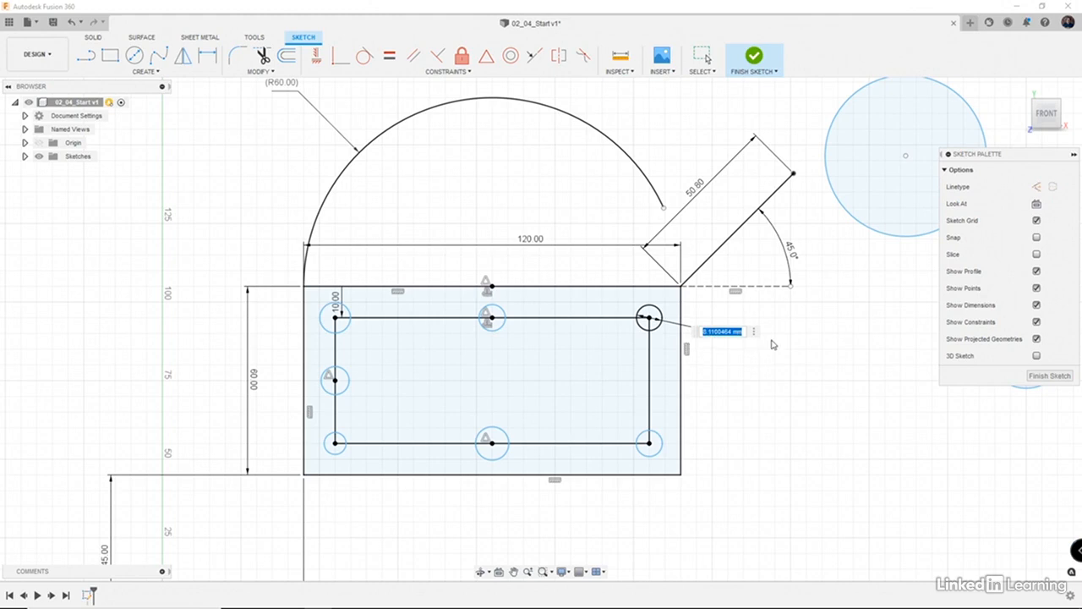
pyautogui.write('4')
pyautogui.press('Return')
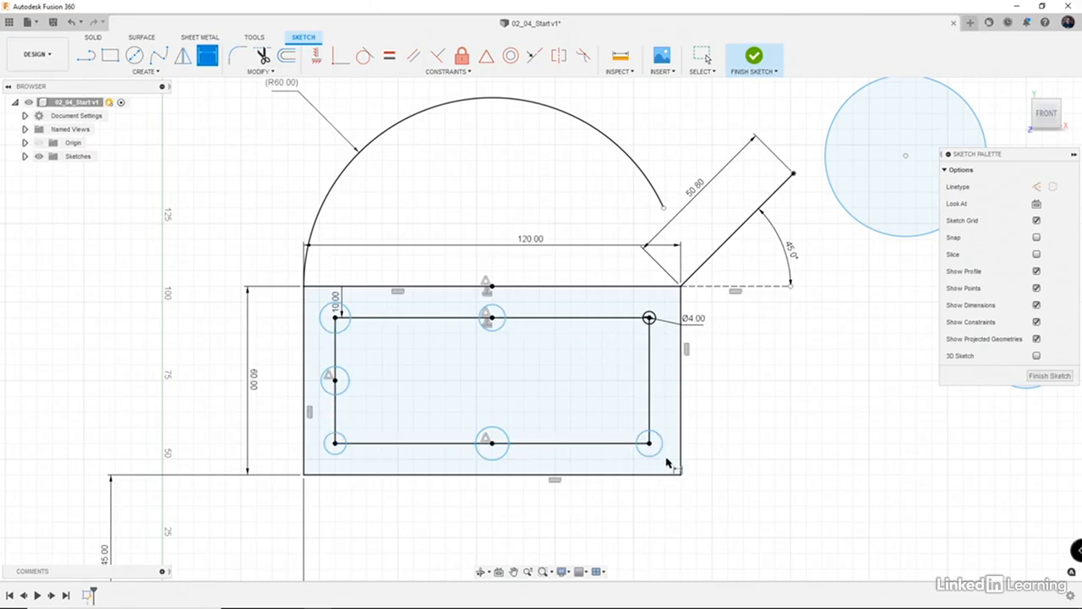
pyautogui.press('Escape')
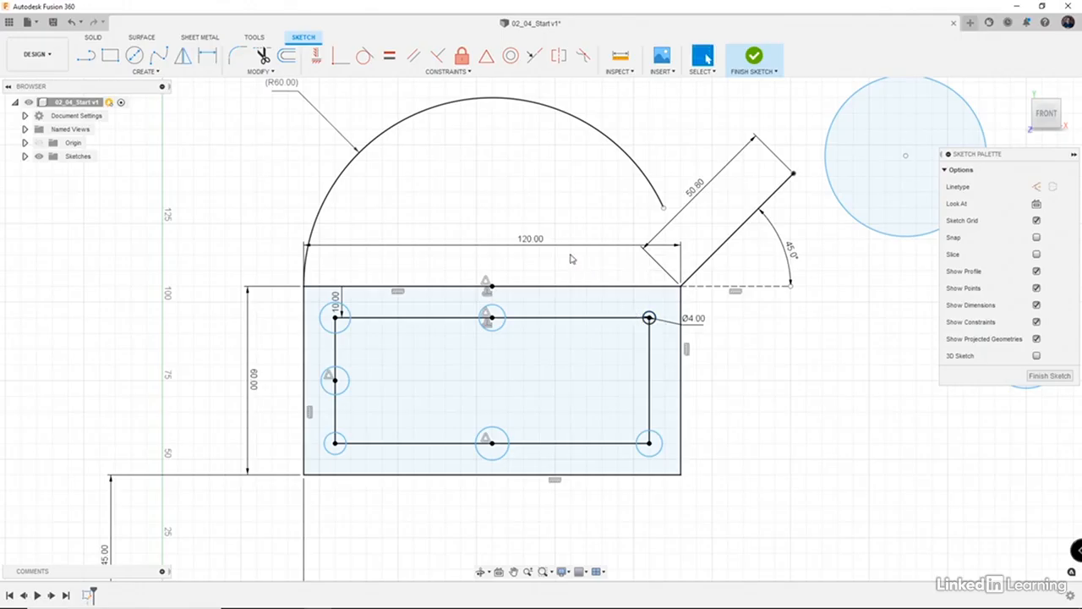
# - Apply an Equal constraint to all seven circles placed on the inner rectangle's corners and edge midpoints
pyautogui.click(347, 311)
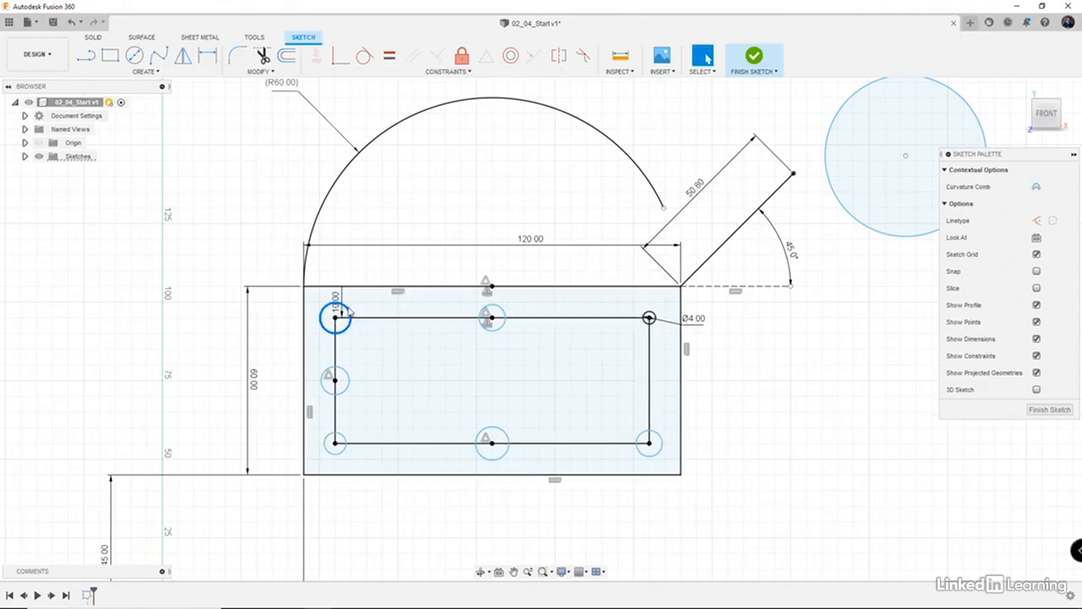
pyautogui.keyDown('shift'); pyautogui.click(347, 377); pyautogui.keyUp('shift')
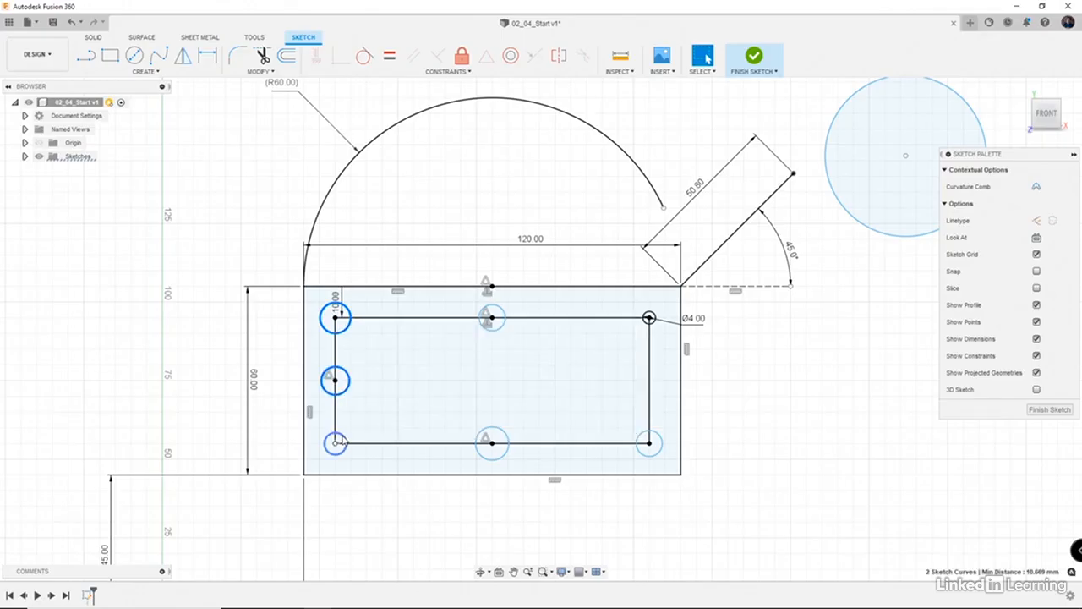
pyautogui.keyDown('shift'); pyautogui.click(342, 441); pyautogui.keyUp('shift')
pyautogui.keyDown('shift'); pyautogui.click(485, 436); pyautogui.keyUp('shift')
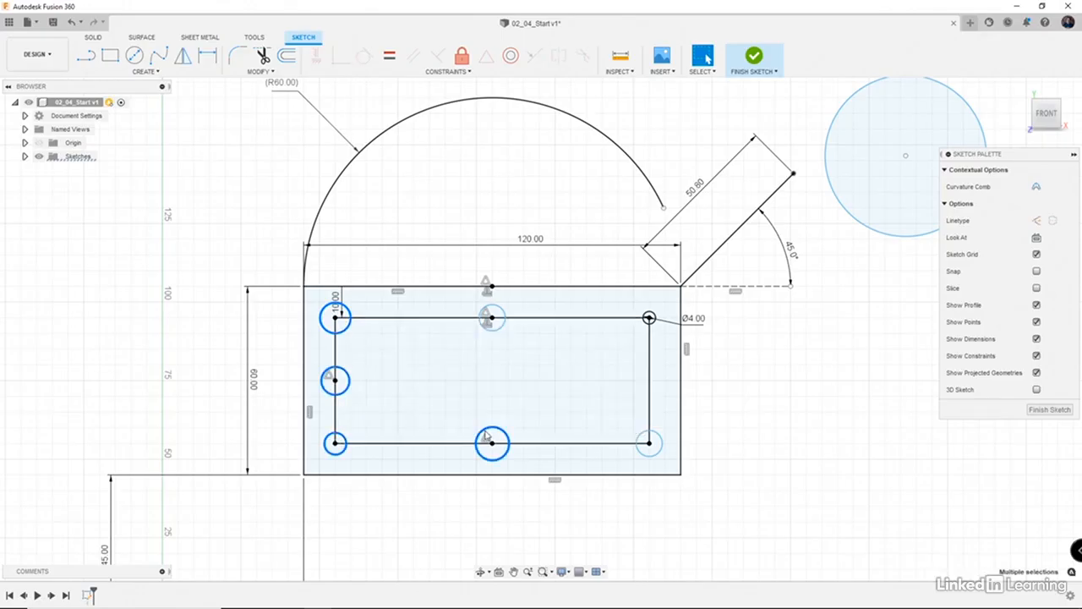
pyautogui.keyDown('shift'); pyautogui.click(493, 330); pyautogui.keyUp('shift')
pyautogui.keyDown('shift'); pyautogui.click(644, 439); pyautogui.keyUp('shift')
pyautogui.keyDown('shift'); pyautogui.click(649, 319); pyautogui.keyUp('shift')
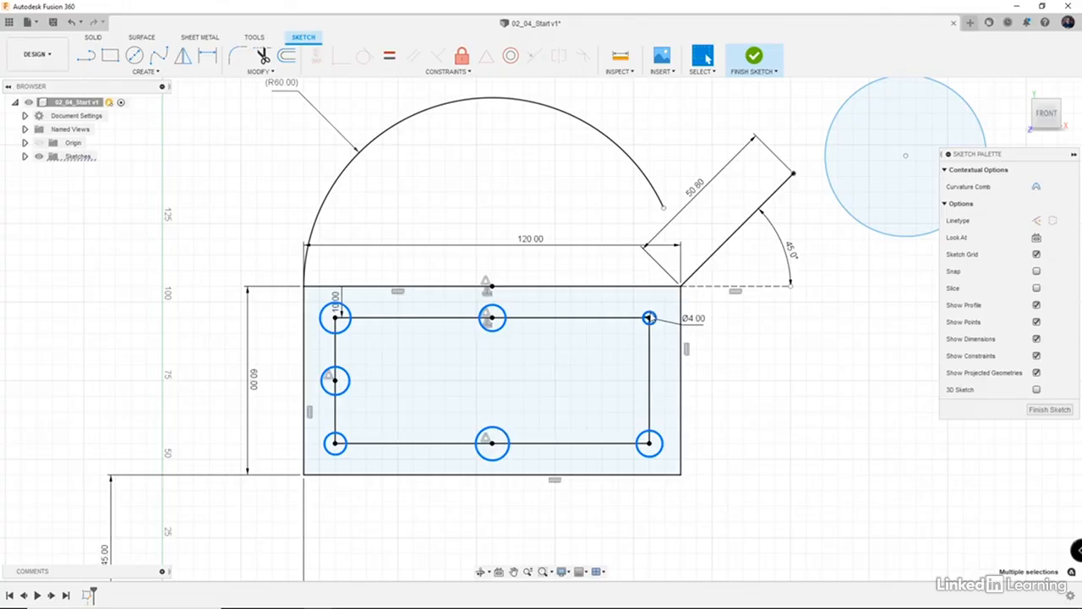
pyautogui.click(389, 55)
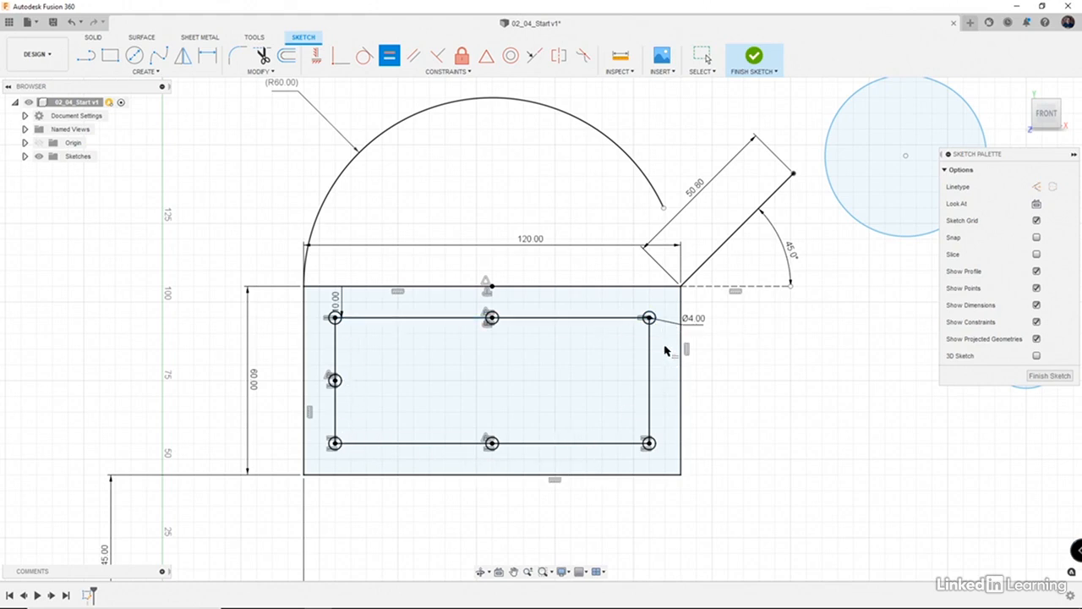
pyautogui.press('Escape')
# - Set the diameter of the dimensioned circle at the inner rectangle's upper-right corner to 5 mm
pyautogui.doubleClick(695, 319)
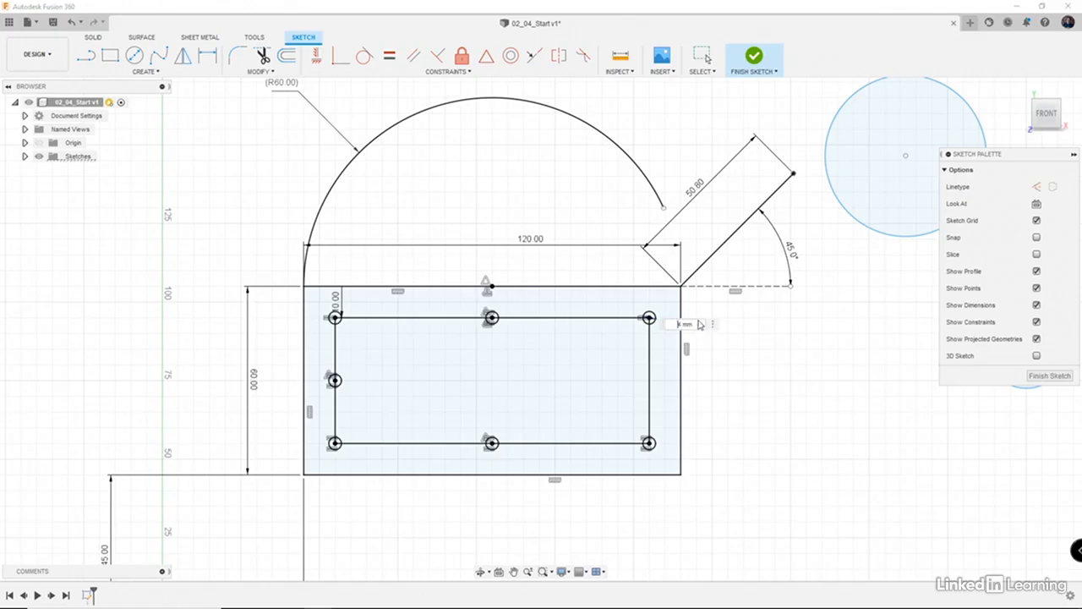
pyautogui.write('5')
pyautogui.press('Return')
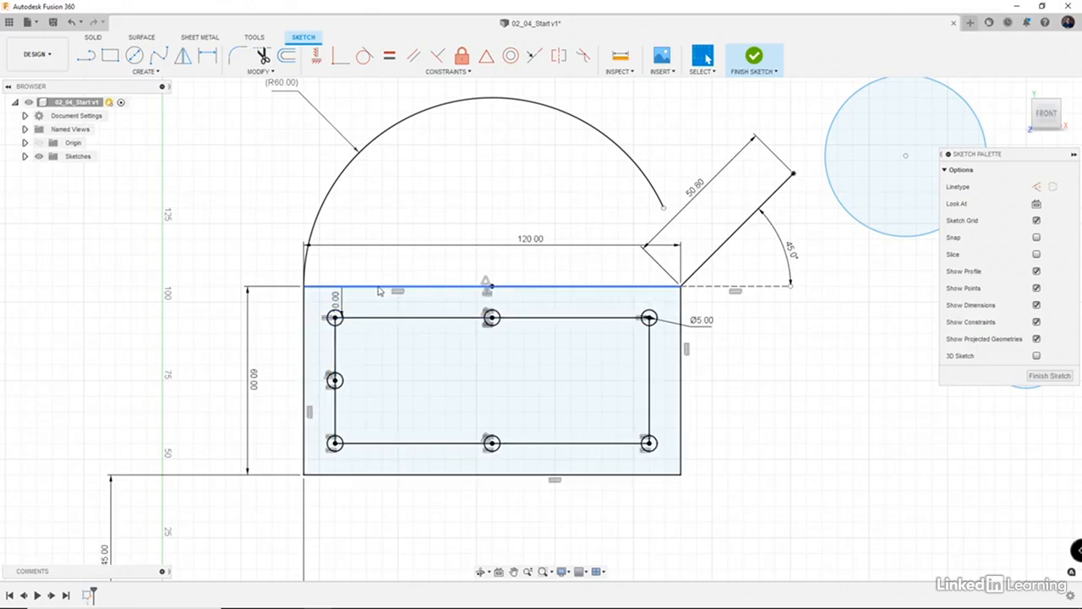
# - Set the offset between the outer and inner rectangles to 5 mm
pyautogui.doubleClick(338, 301)
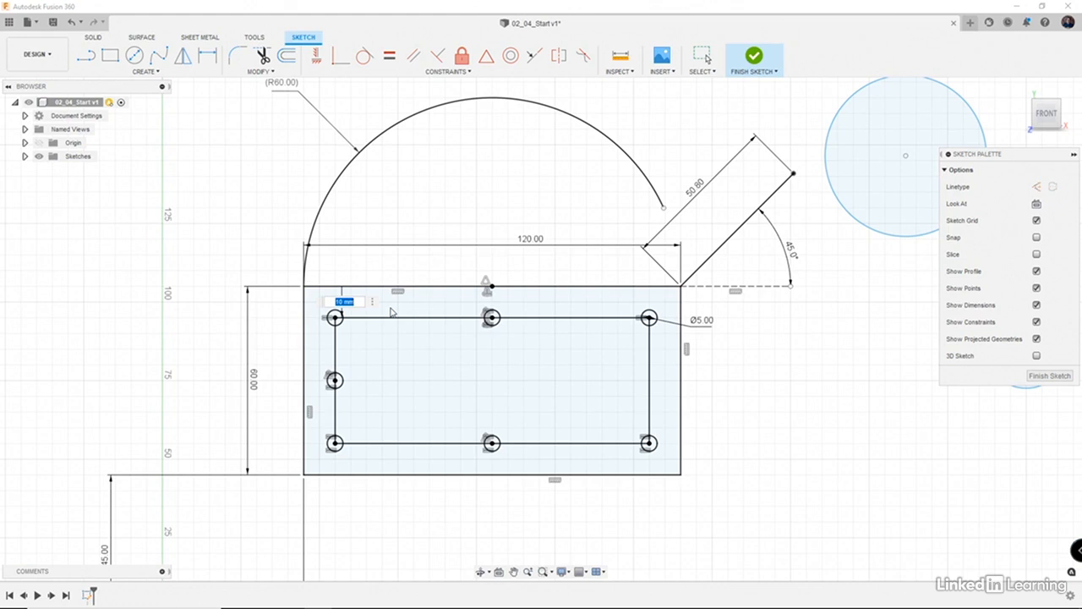
pyautogui.write('5')
pyautogui.press('Return')
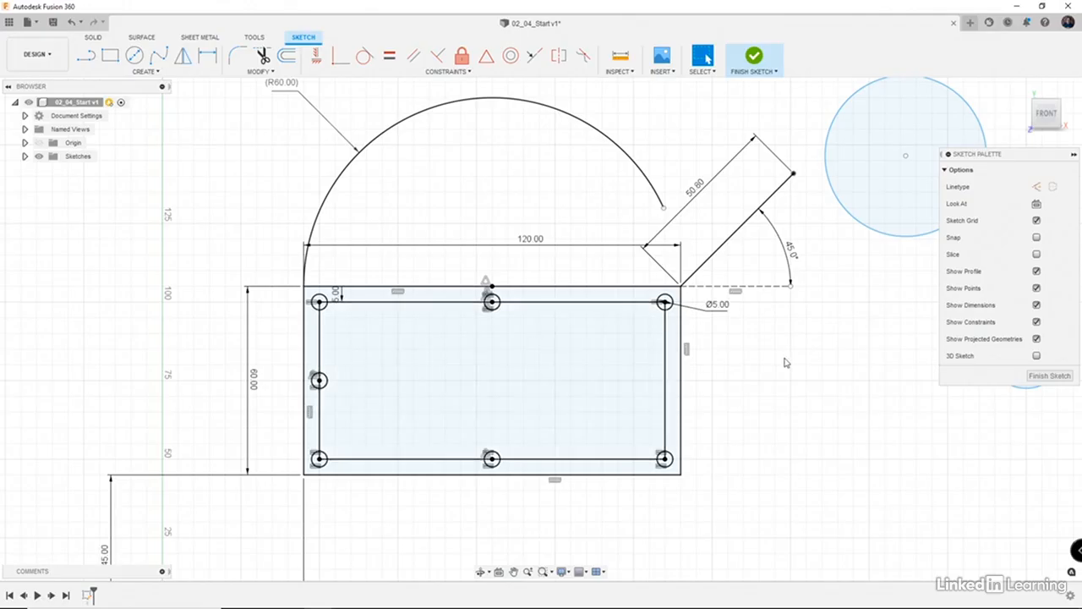
# - Apply a Concentric constraint between the largest circle and the small circle just above it
pyautogui.scroll(-1, 812, 339)
pyautogui.moveTo(829, 316)
pyautogui.mouseDown(button='middle')
pyautogui.moveTo(764, 396)
pyautogui.moveTo(641, 434)
pyautogui.mouseUp(button='middle')
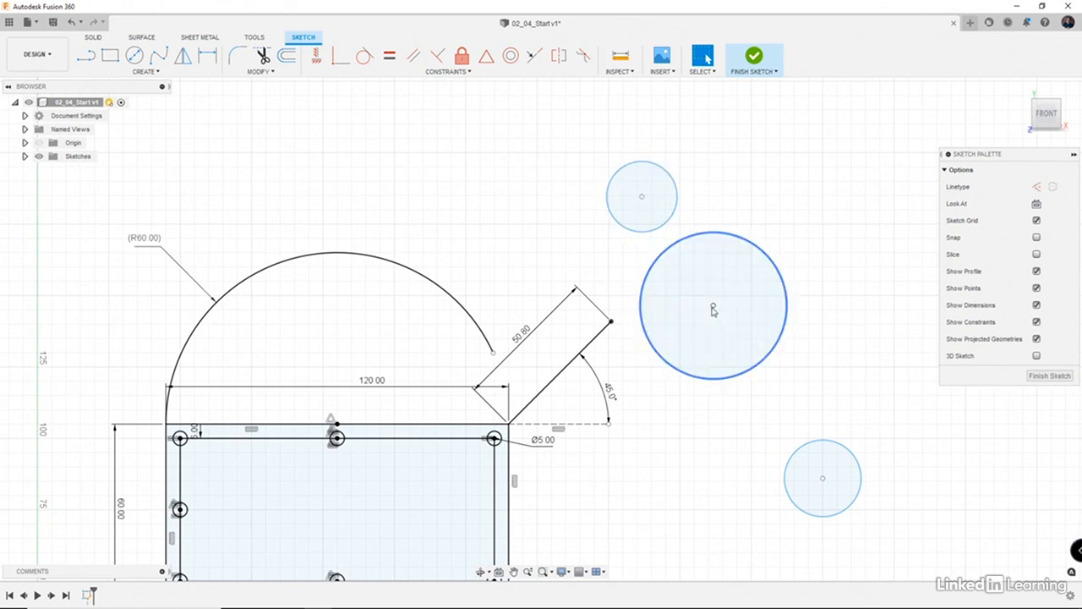
pyautogui.click(512, 56)
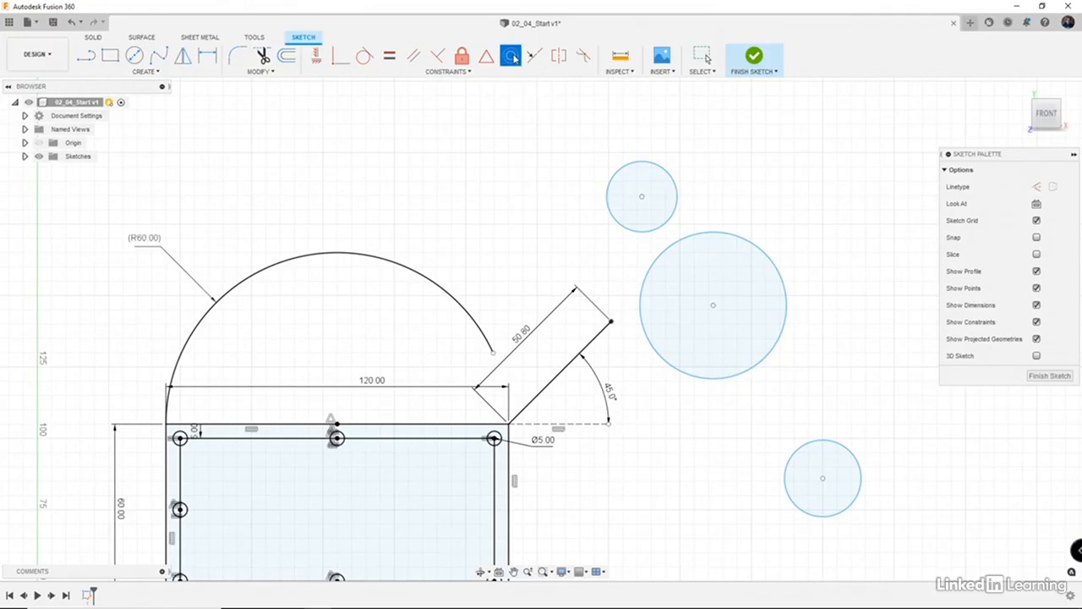
pyautogui.click(649, 269)
pyautogui.click(641, 231)
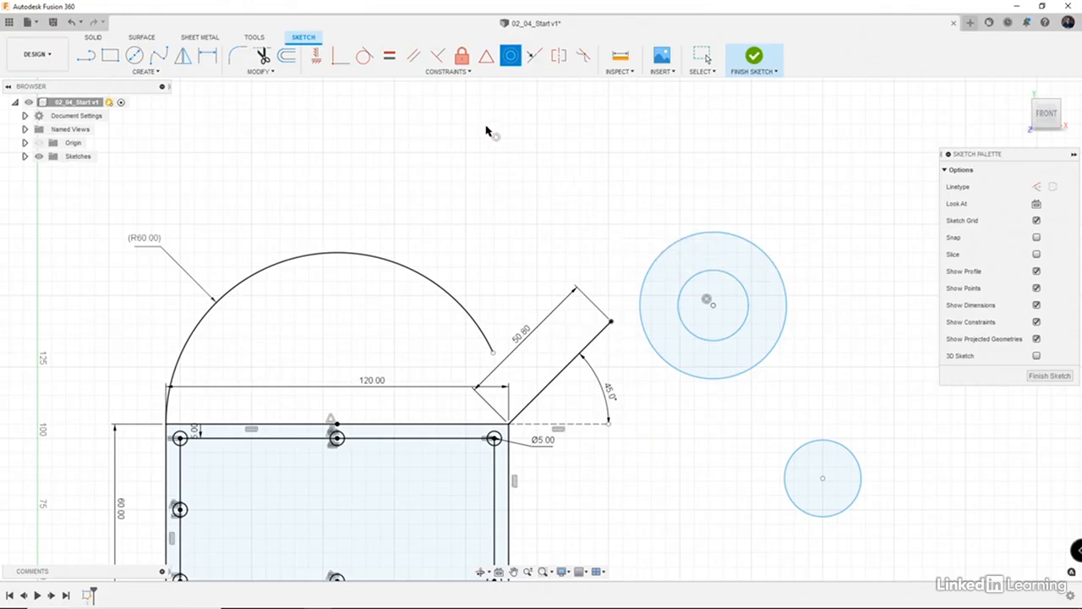
# - Apply a Tangent constraint between the largest circle and the inclined corner line
pyautogui.click(364, 56)
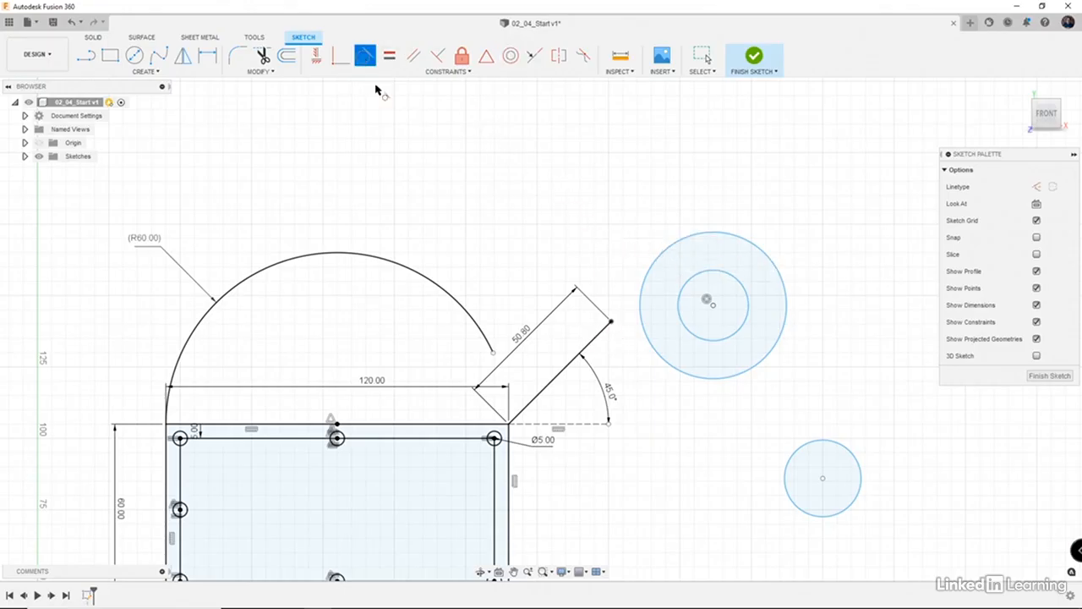
pyautogui.click(685, 243)
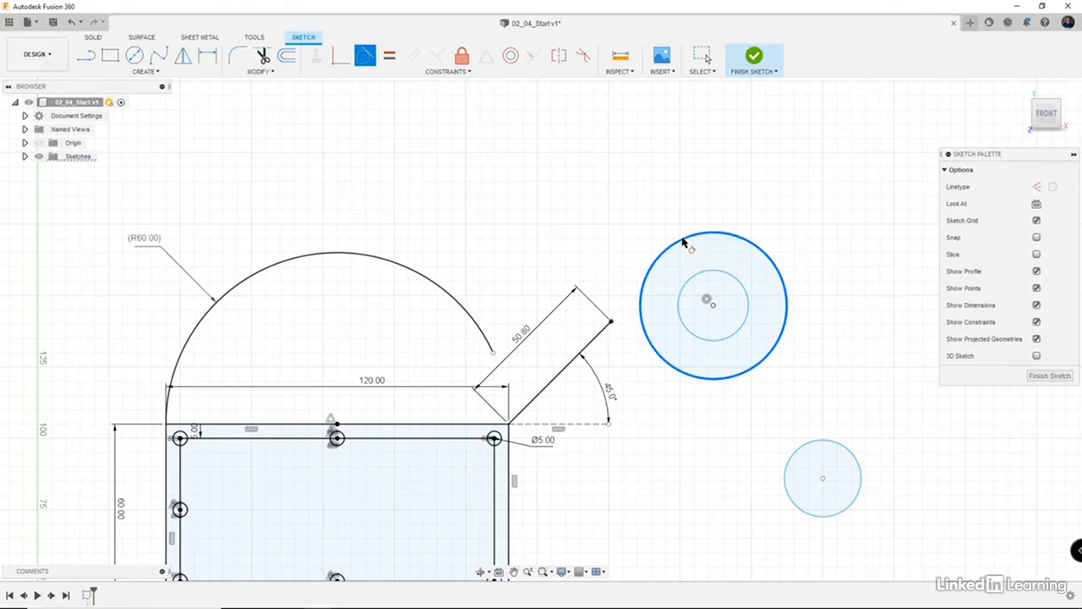
pyautogui.click(607, 334)
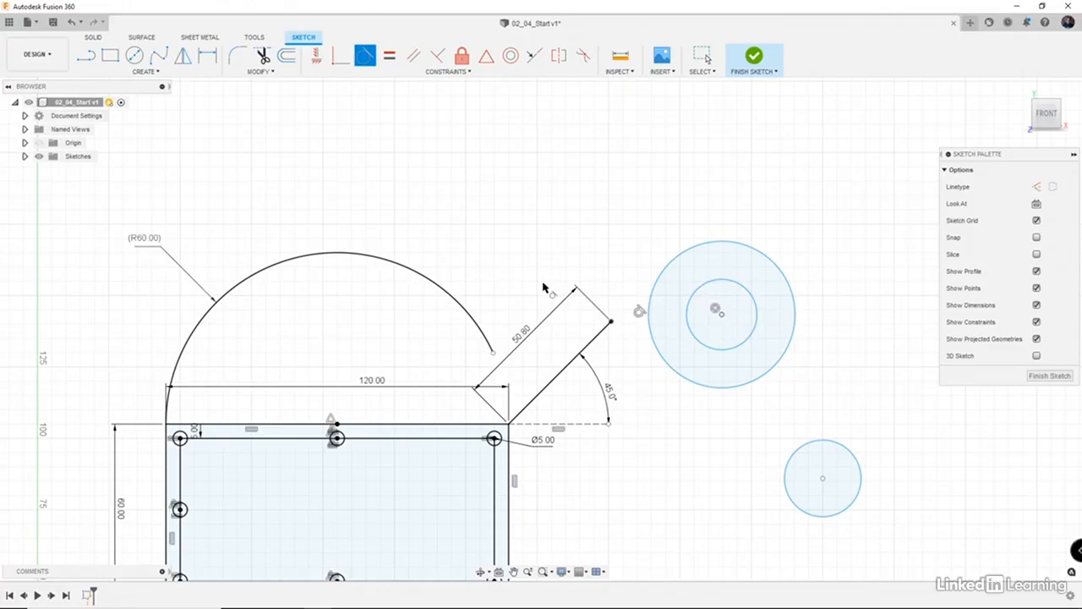
# - Draw a line from the inclined line's upper end to the largest circle, tangent to it
pyautogui.click(86, 56)
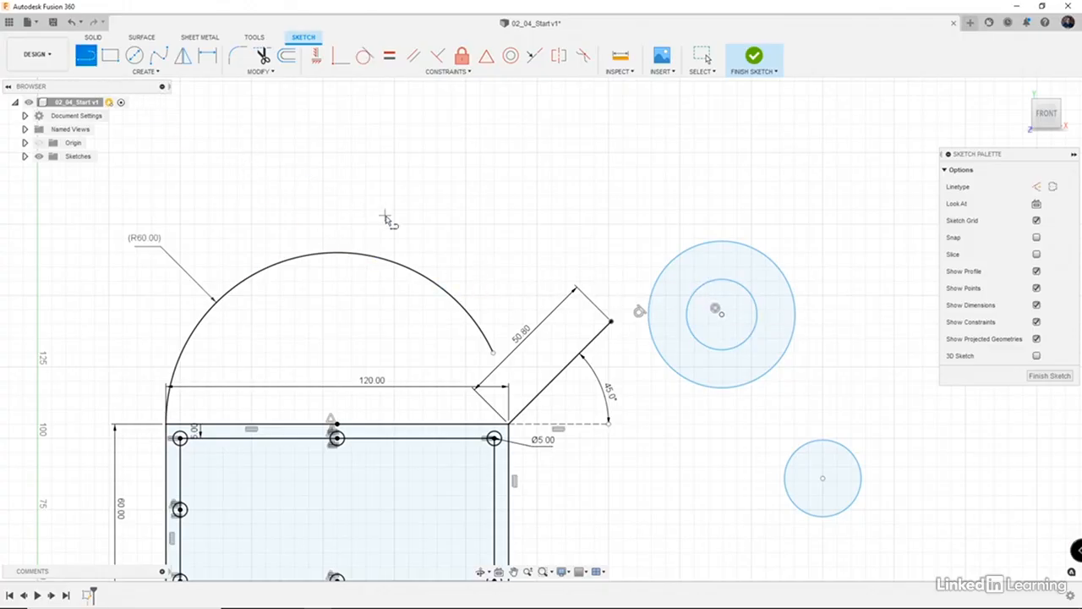
pyautogui.click(612, 321)
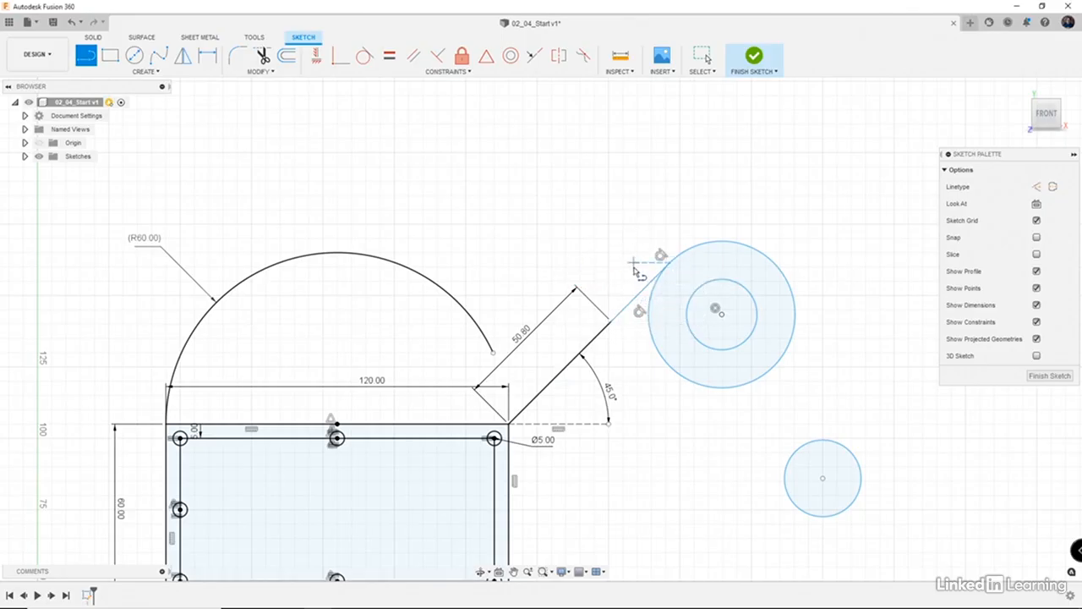
pyautogui.scroll(2, 643, 279)
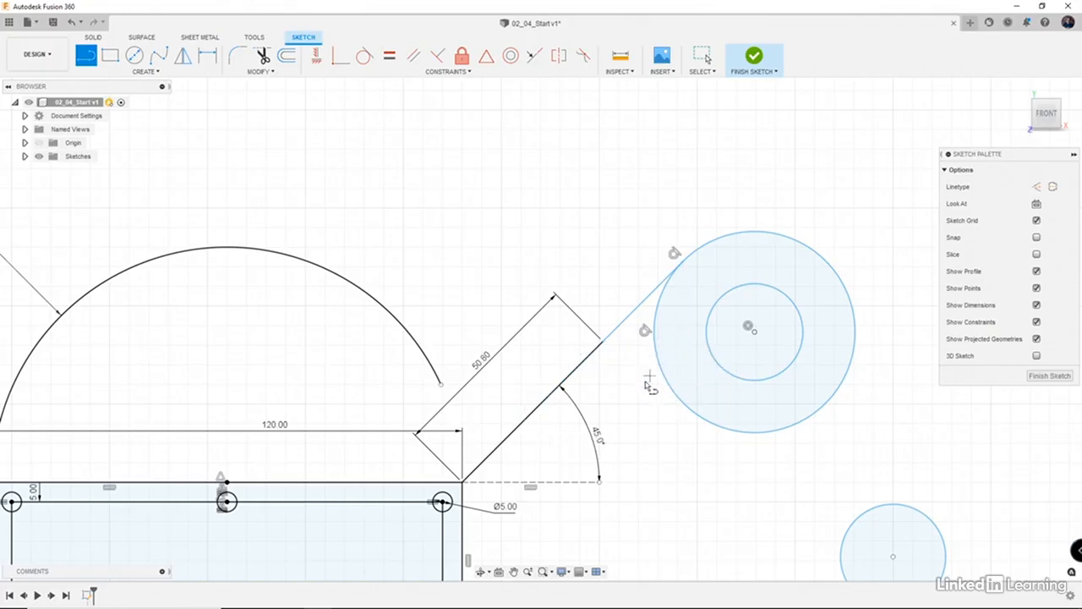
pyautogui.scroll(-3, 655, 415)
pyautogui.scroll(-1, 655, 455)
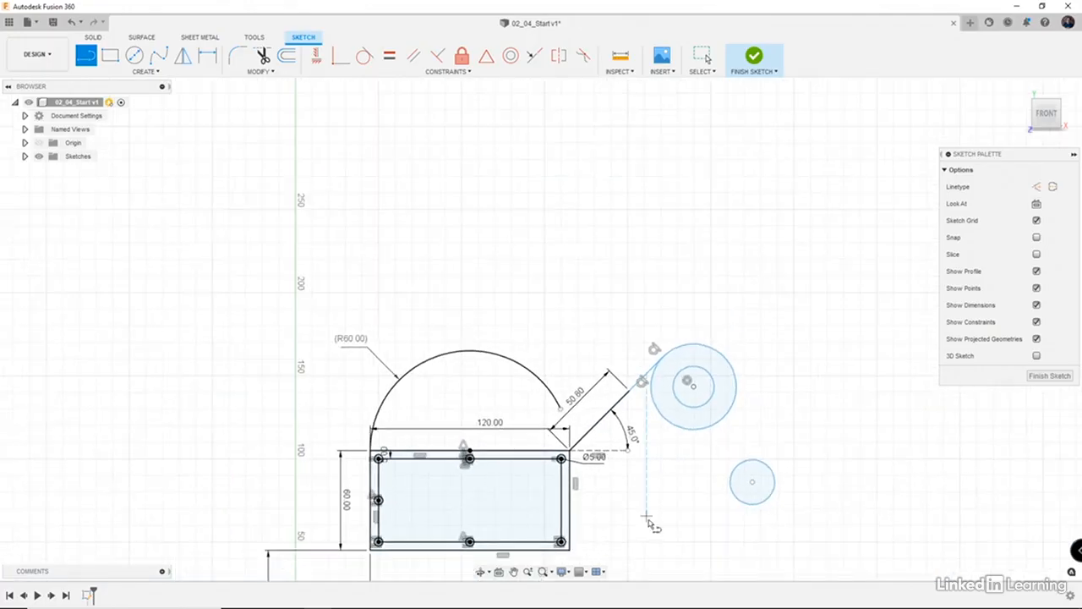
pyautogui.moveTo(646, 519)
pyautogui.mouseDown(button='middle')
pyautogui.moveTo(731, 450)
pyautogui.moveTo(739, 426)
pyautogui.moveTo(712, 414)
pyautogui.mouseUp(button='middle')
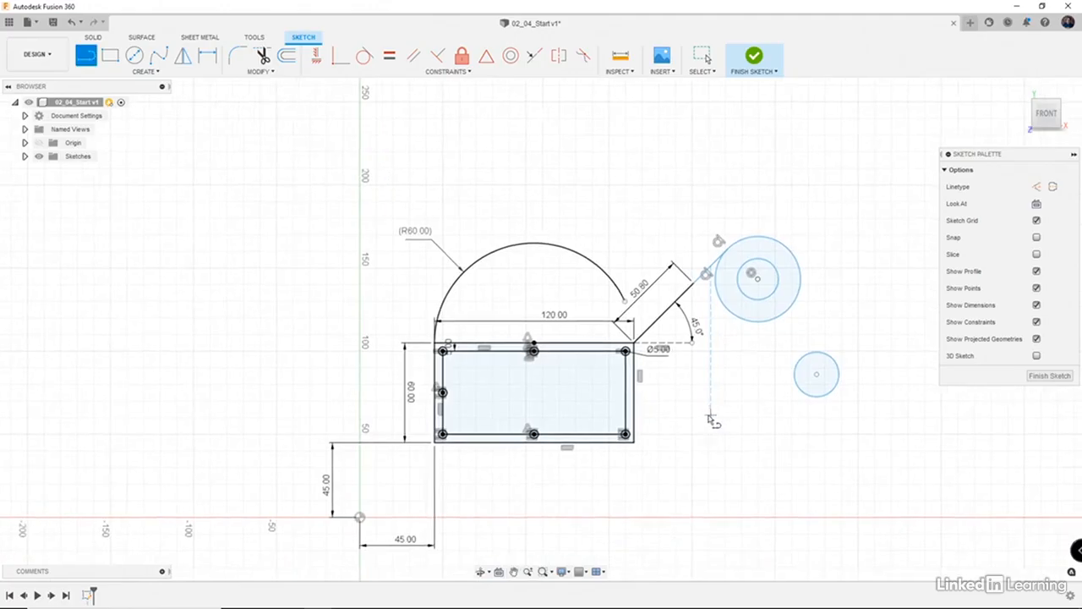
pyautogui.scroll(1, 712, 418)
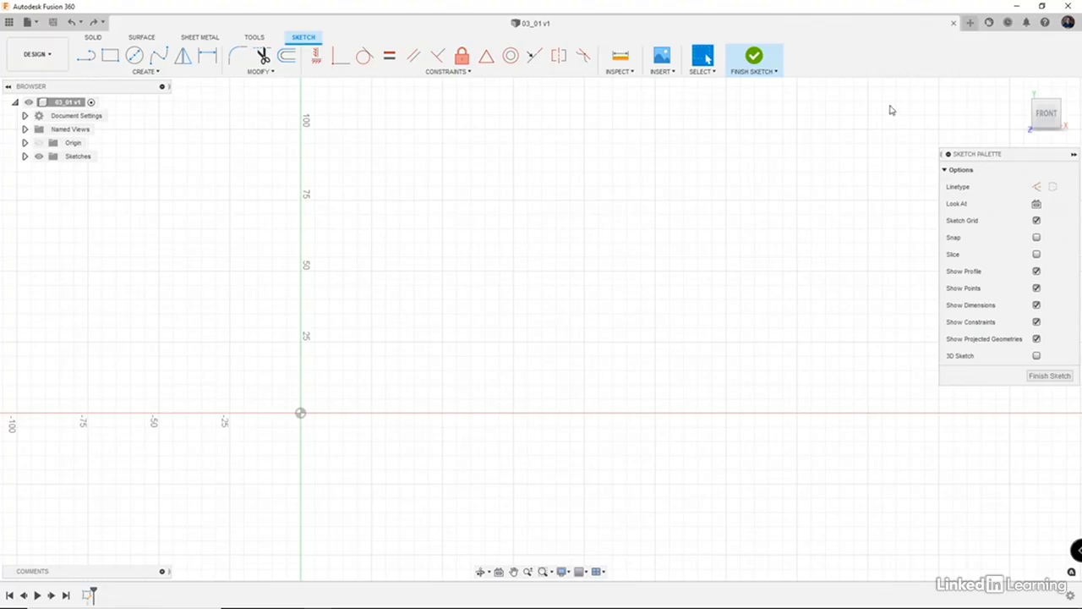
# - Draw a two-point rectangle about 75 mm wide and 48 mm high, starting at the sketch origin
pyautogui.press('r')
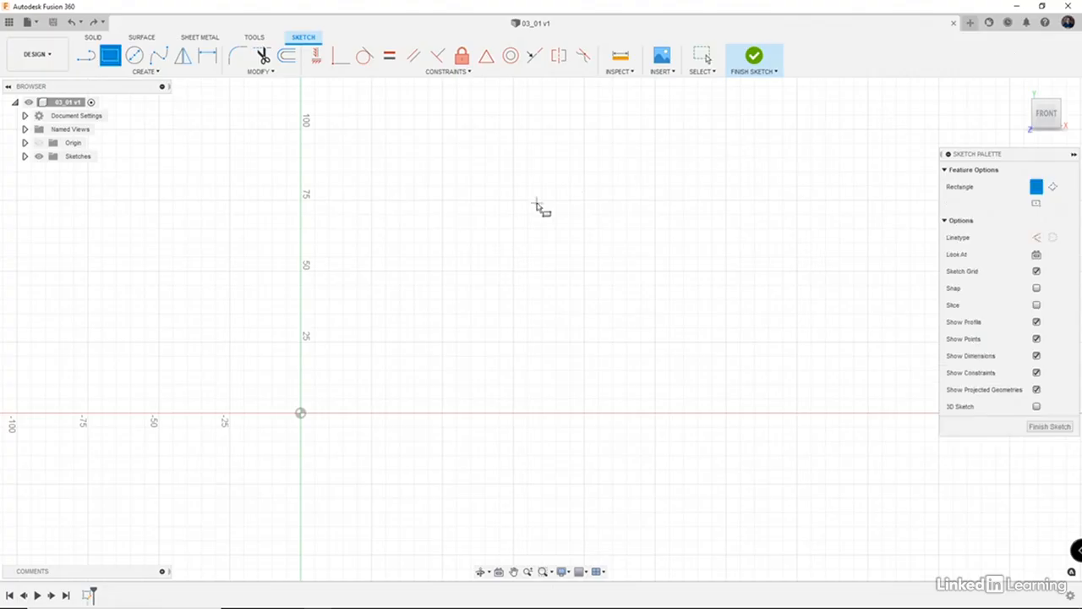
pyautogui.click(300, 413)
pyautogui.click(513, 278)
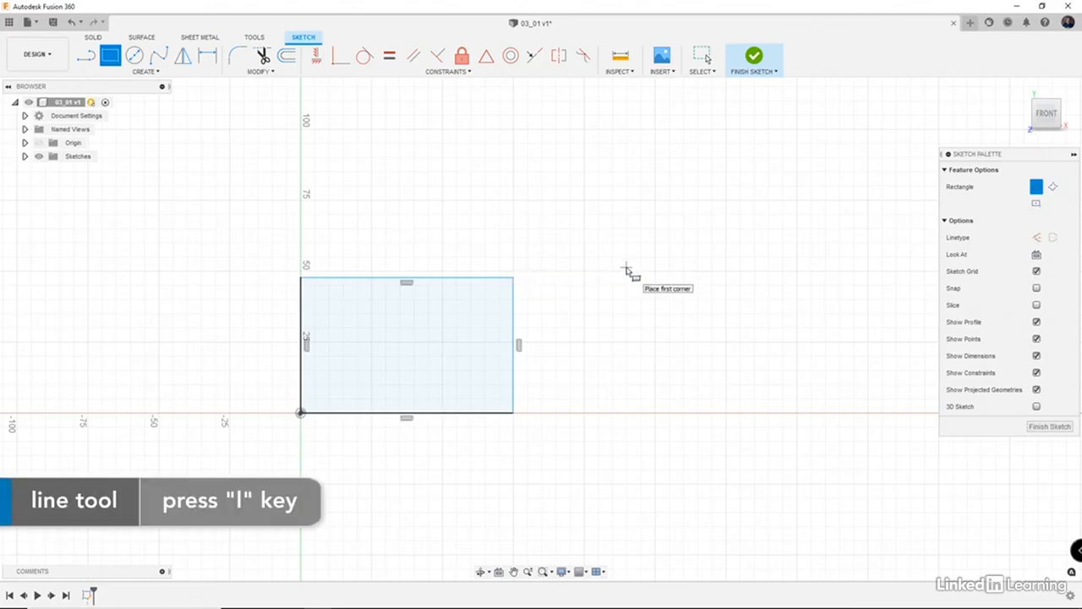
# - Draw an inclined line about 53 mm long, rising outward from the rectangle's upper-right corner
pyautogui.press('l')
pyautogui.click(513, 276)
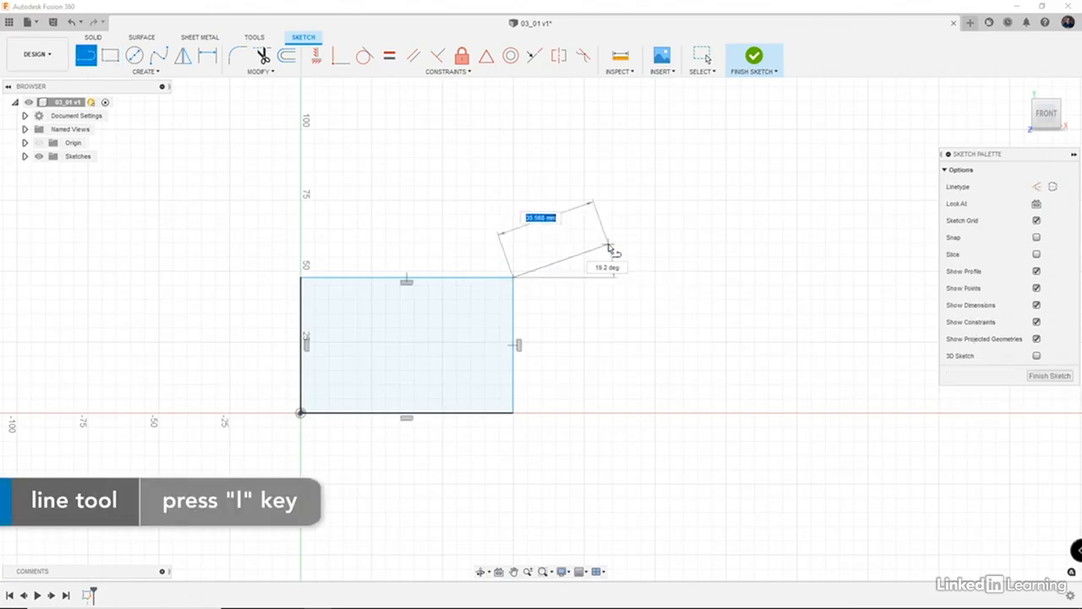
pyautogui.doubleClick(650, 218)
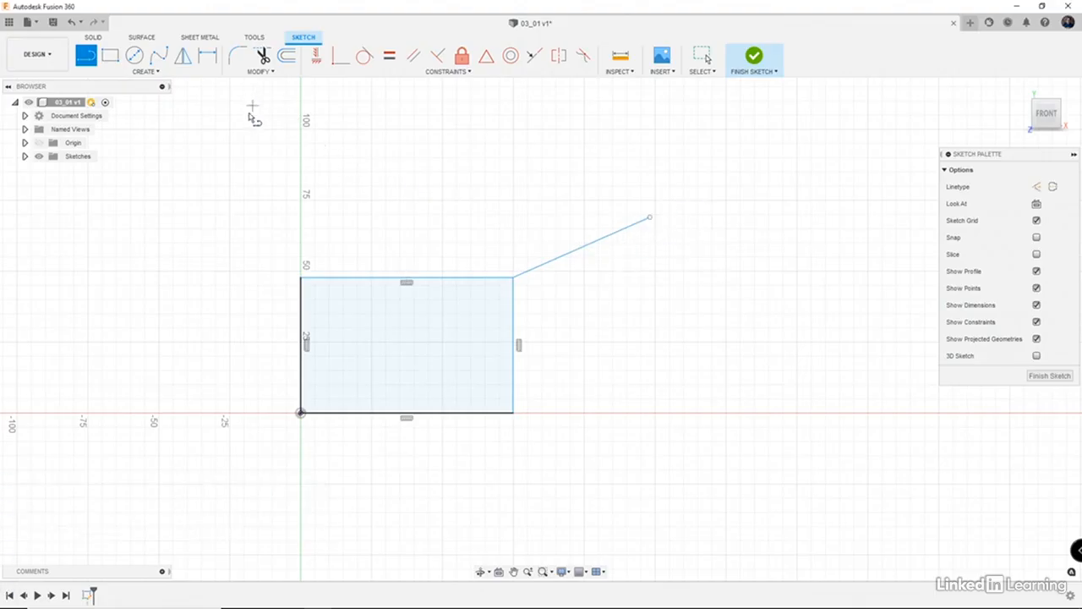
# - Dimension the rectangle's height along its left edge and its width along its bottom edge, keeping the drawn sizes
pyautogui.press('d')
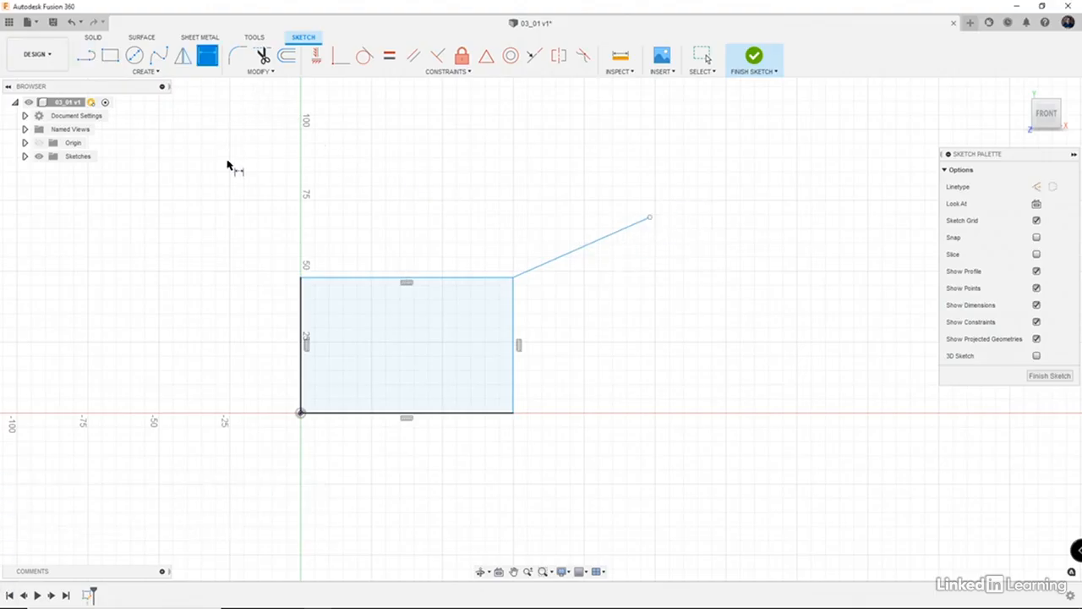
pyautogui.click(301, 320)
pyautogui.click(259, 319)
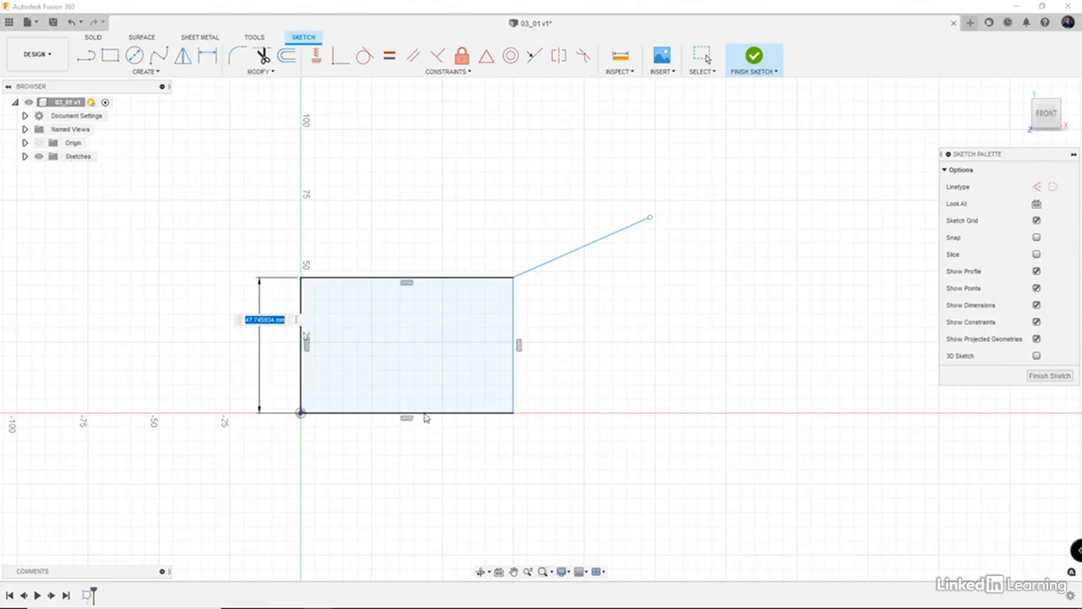
pyautogui.press('Return')
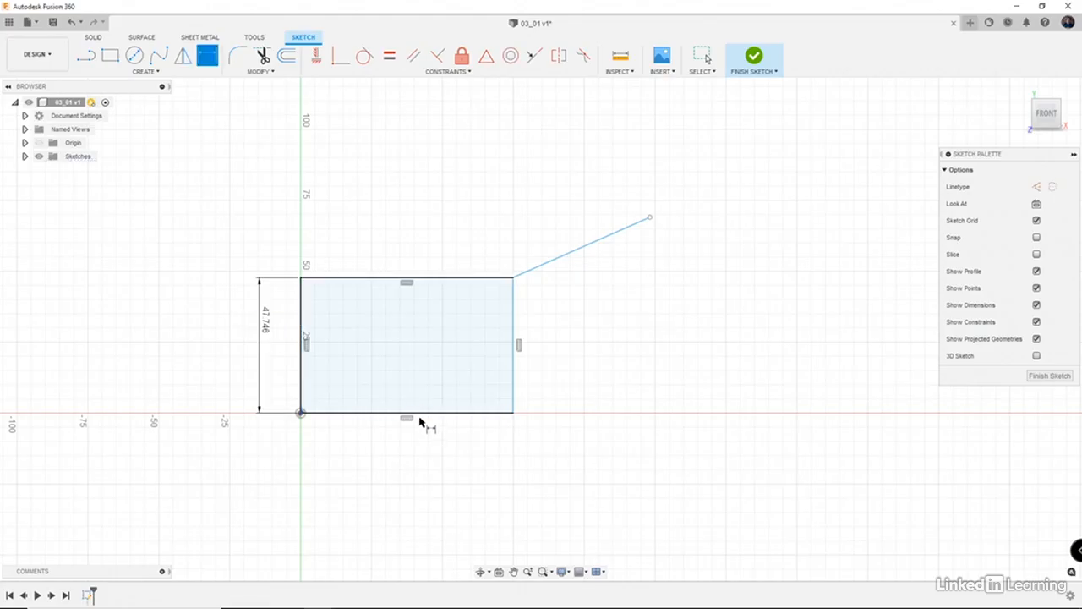
pyautogui.click(421, 414)
pyautogui.click(420, 454)
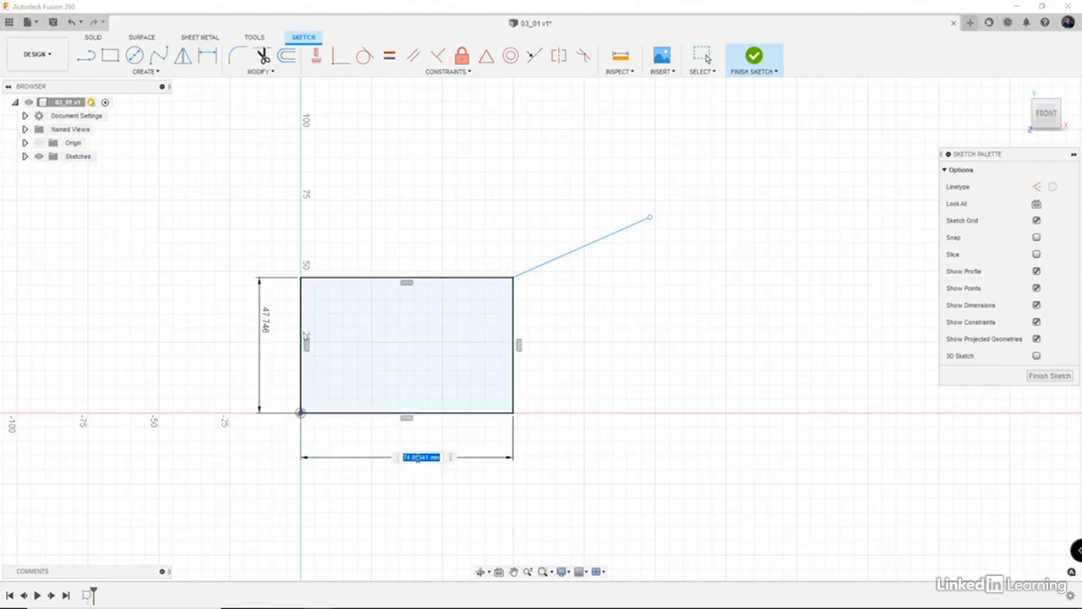
pyautogui.press('Return')
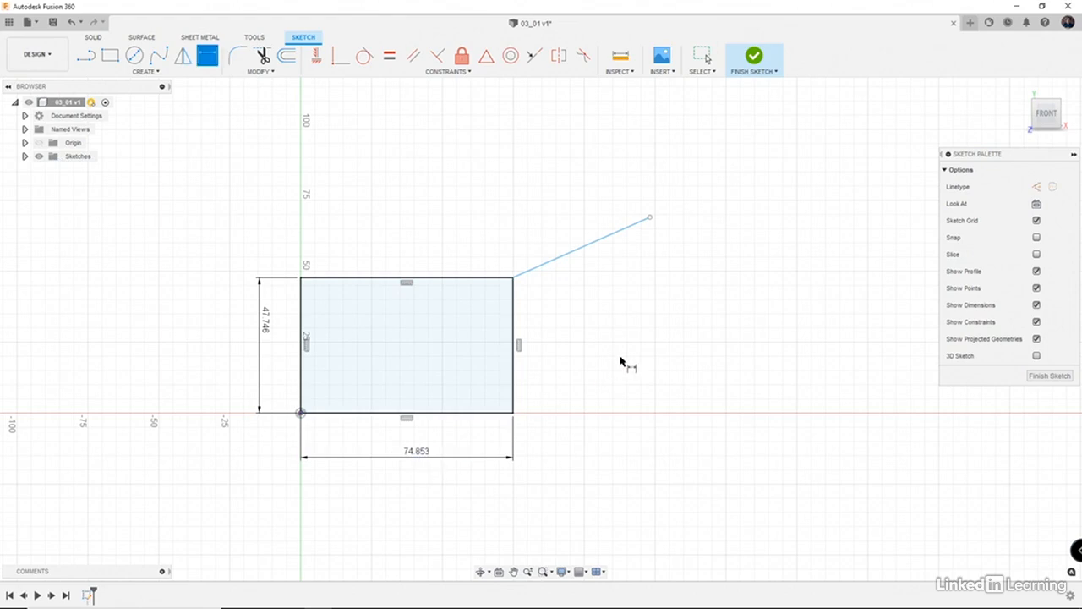
# - Dimension the inclined line's length and its angle to the rectangle's right edge, keeping the drawn values
pyautogui.click(604, 237)
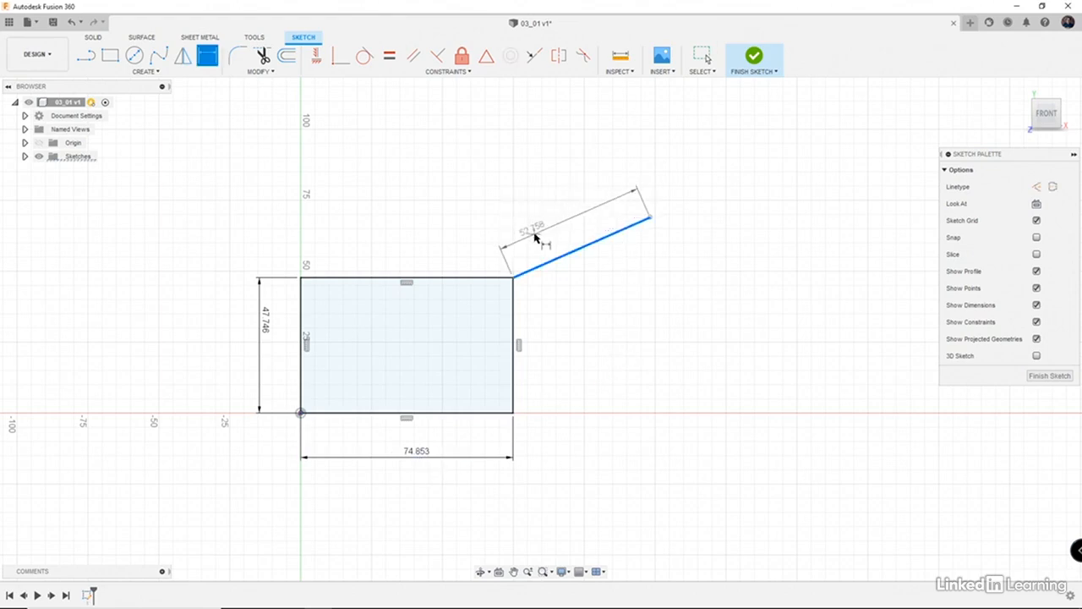
pyautogui.click(547, 245)
pyautogui.press('Return')
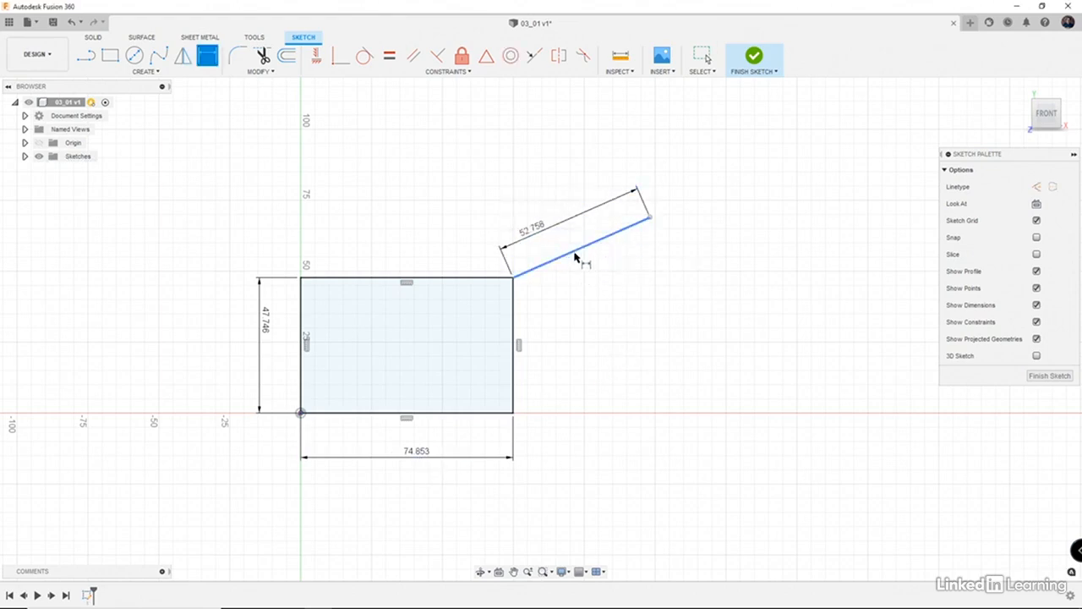
pyautogui.click(573, 251)
pyautogui.click(517, 312)
pyautogui.click(570, 313)
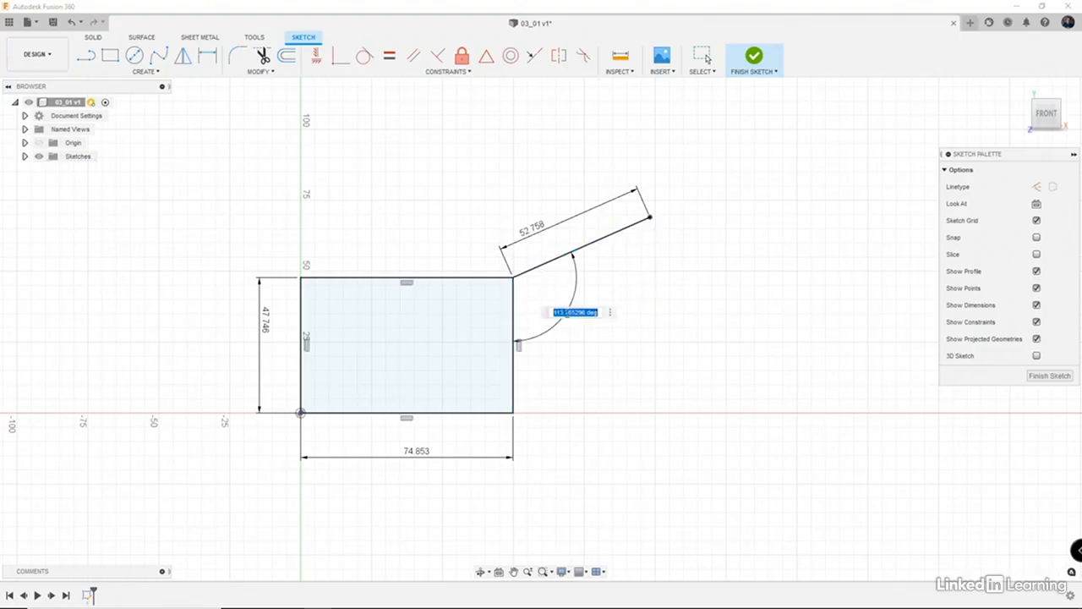
pyautogui.press('Return')
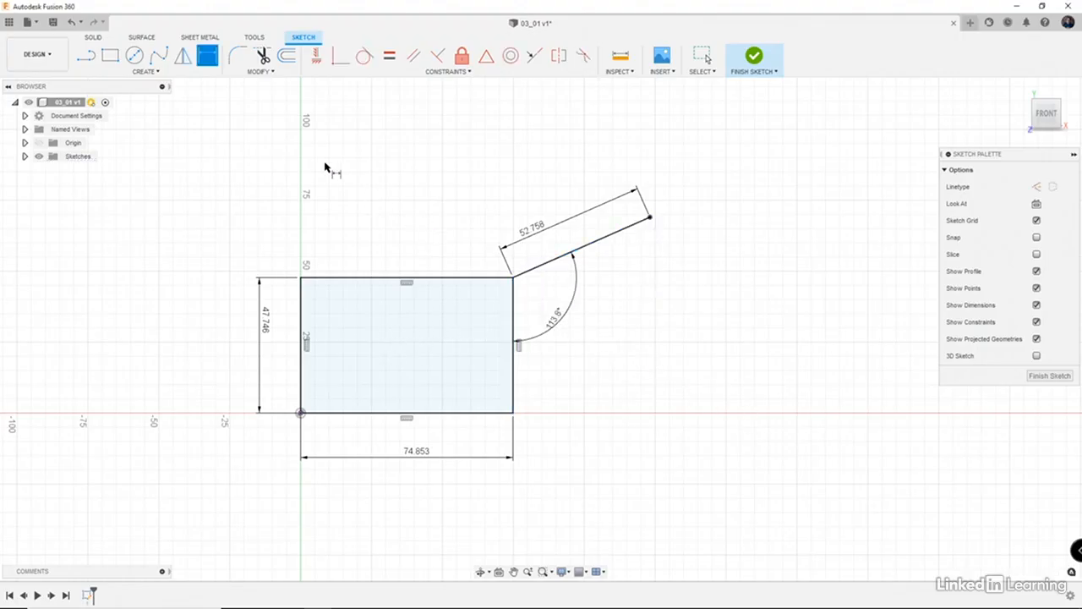
# - Open the parameters table and expand the model parameters of Sketch1 to examine its dimensions
pyautogui.click(264, 74)
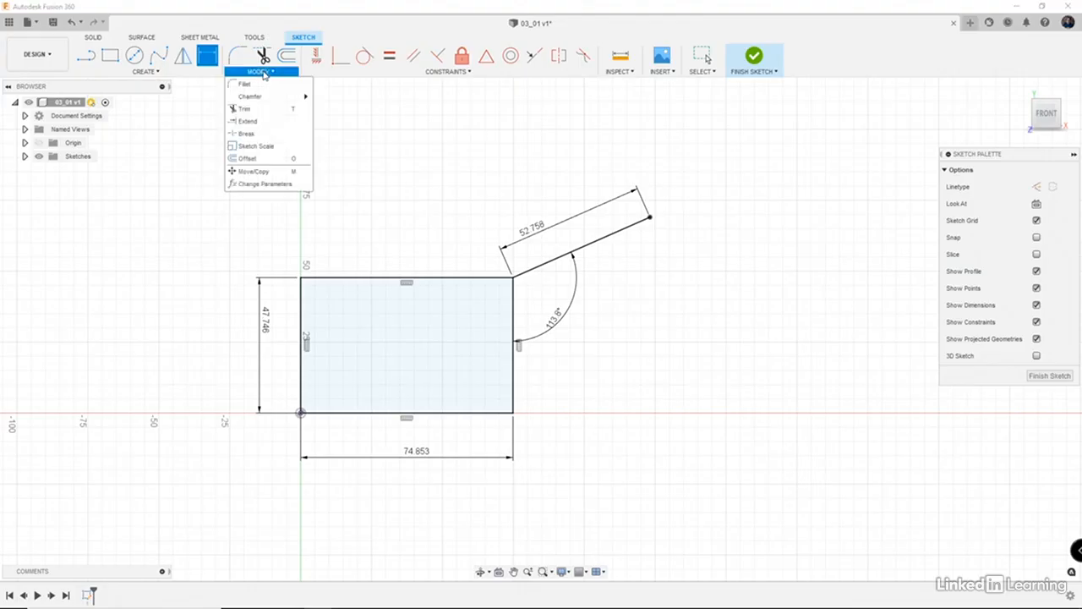
pyautogui.click(256, 186)
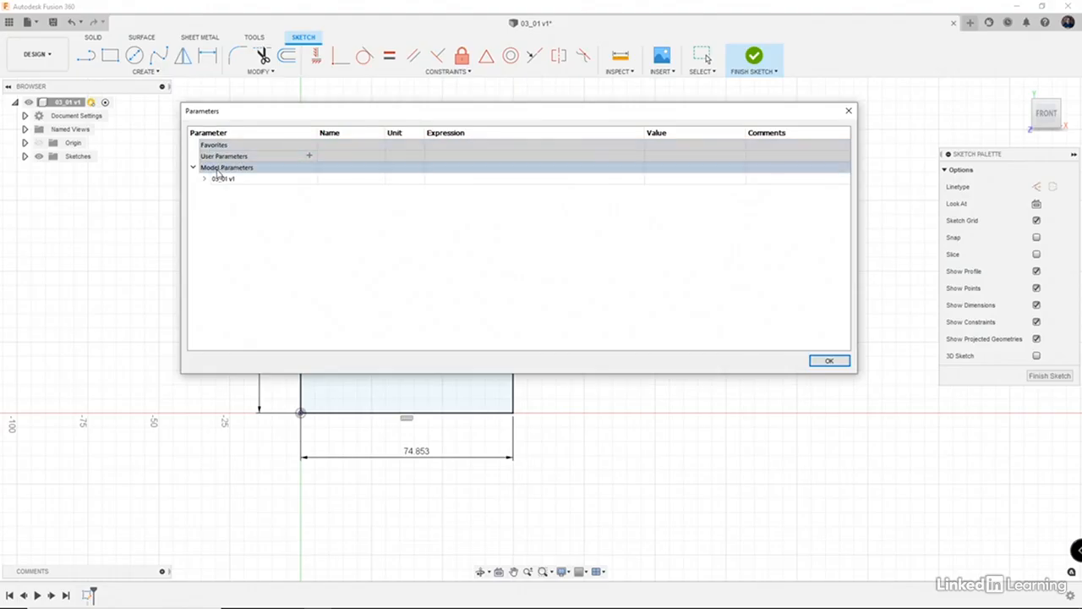
pyautogui.click(203, 179)
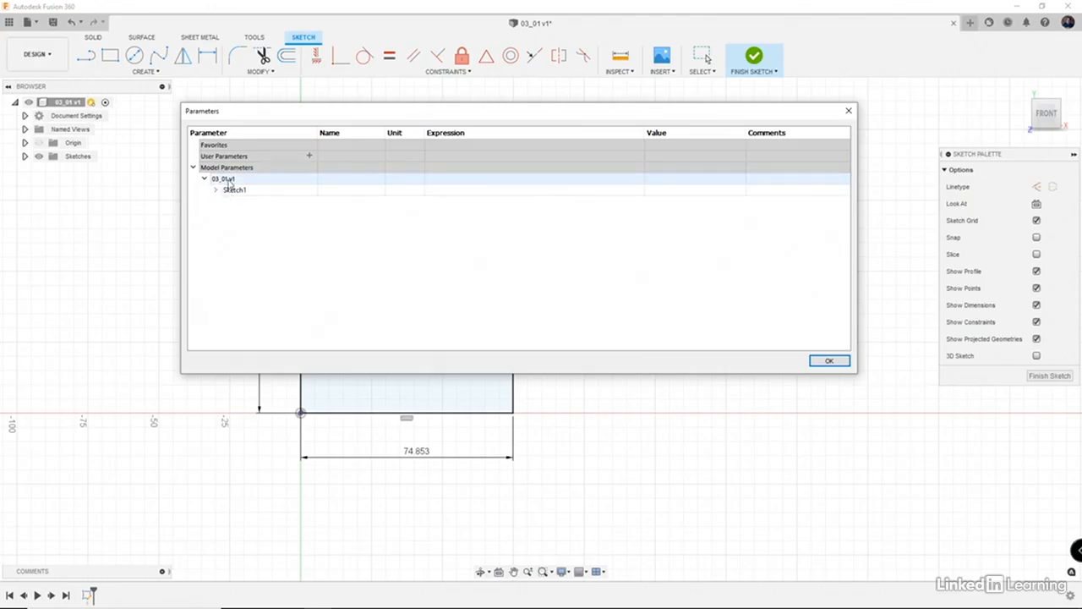
pyautogui.click(216, 190)
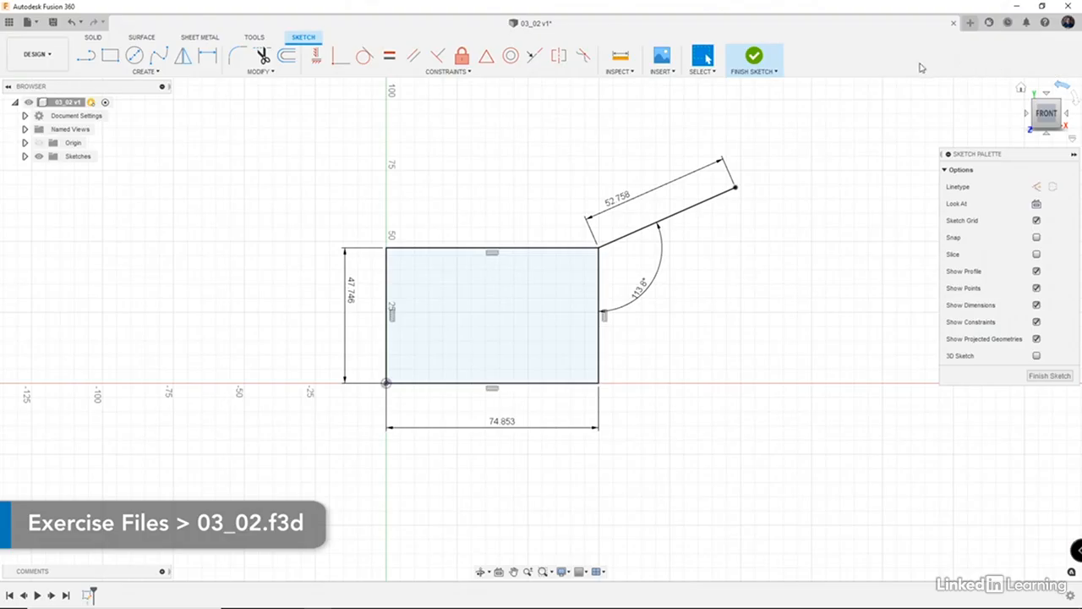
# - In the parameters table of the 03_02 design, add a user parameter named Width with unit mm and expression 100
pyautogui.click(272, 72)
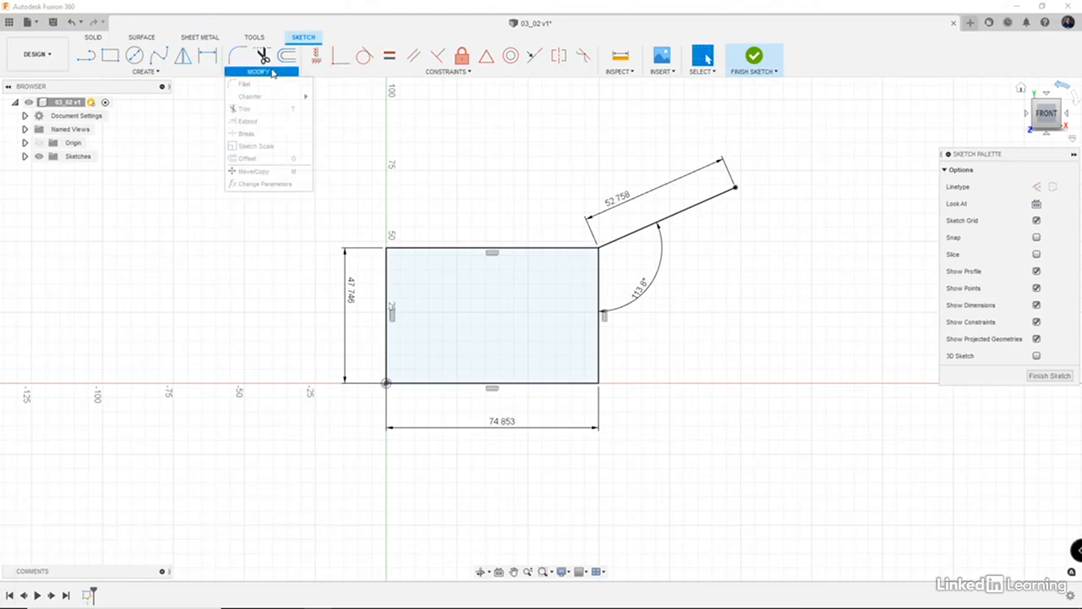
pyautogui.click(265, 185)
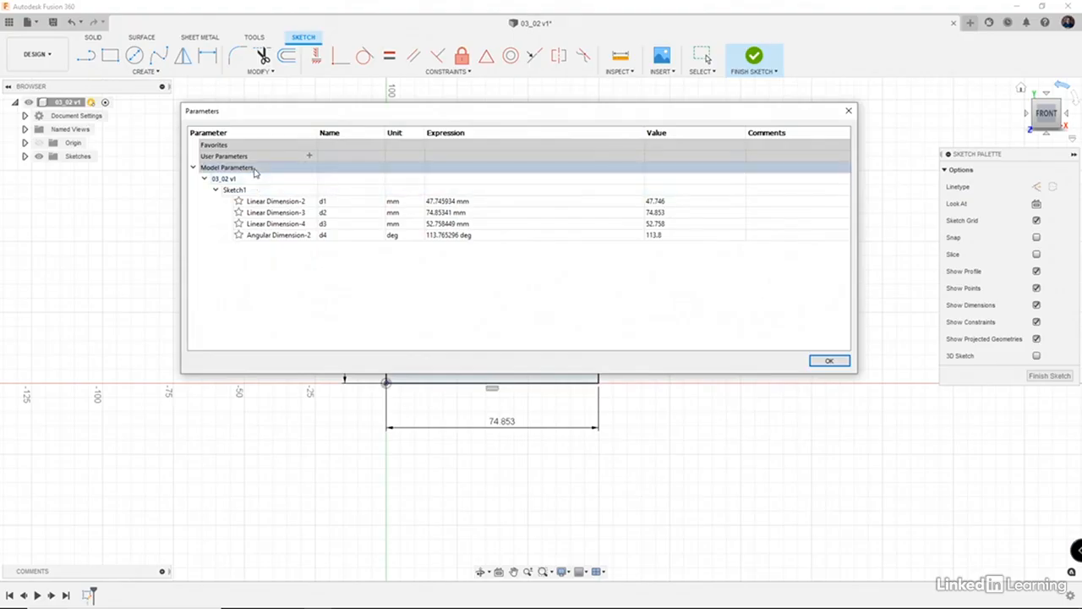
pyautogui.click(309, 156)
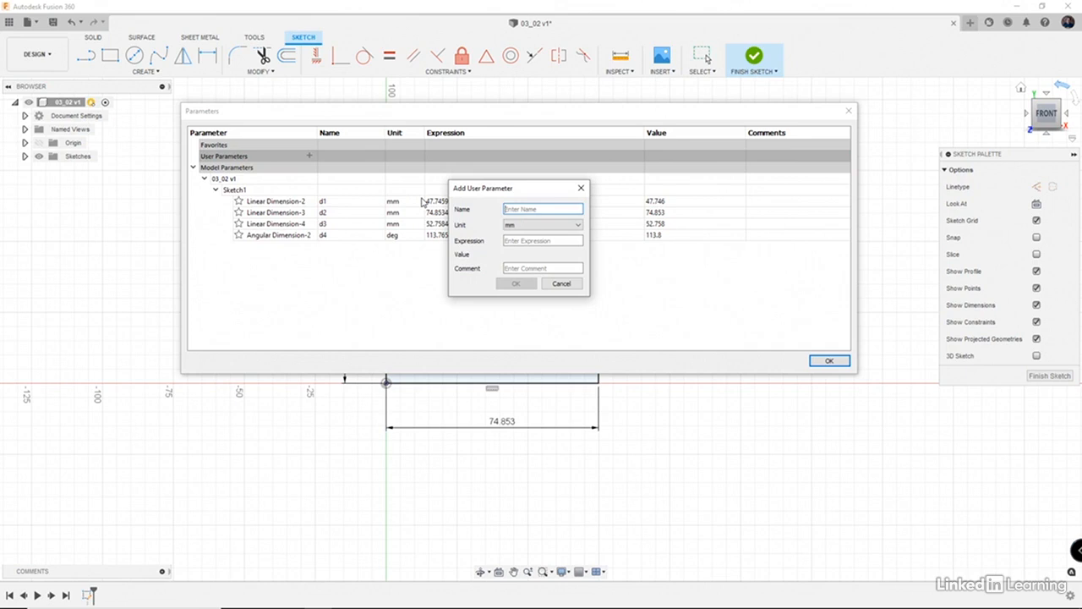
pyautogui.write('Width')
pyautogui.press('Tab')
pyautogui.press('Tab')
pyautogui.write('100')
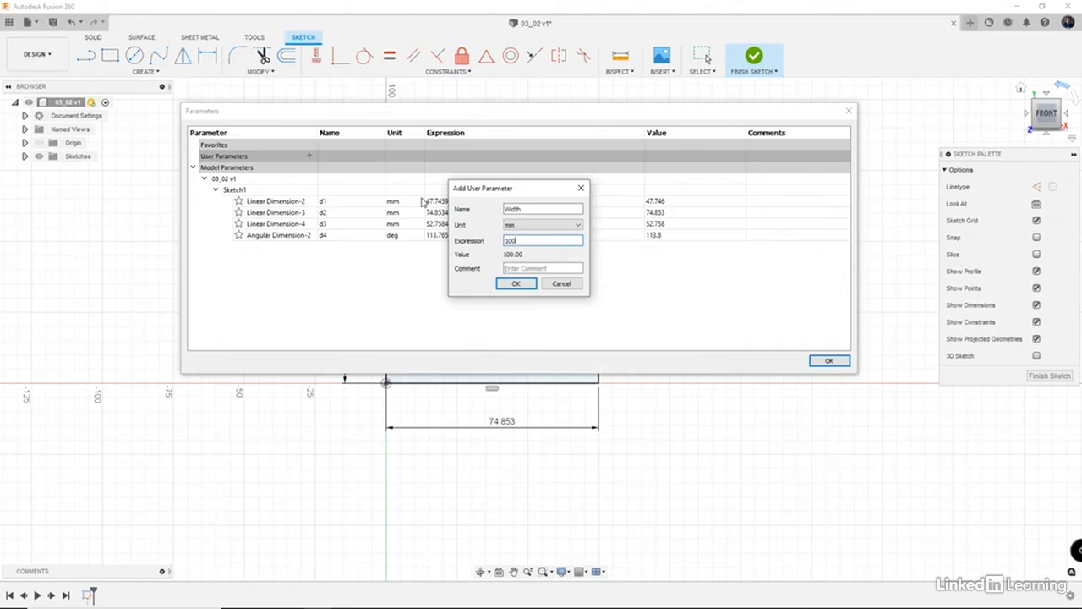
pyautogui.click(517, 284)
# - Add a user parameter named Height with unit mm and expression 50
pyautogui.click(310, 157)
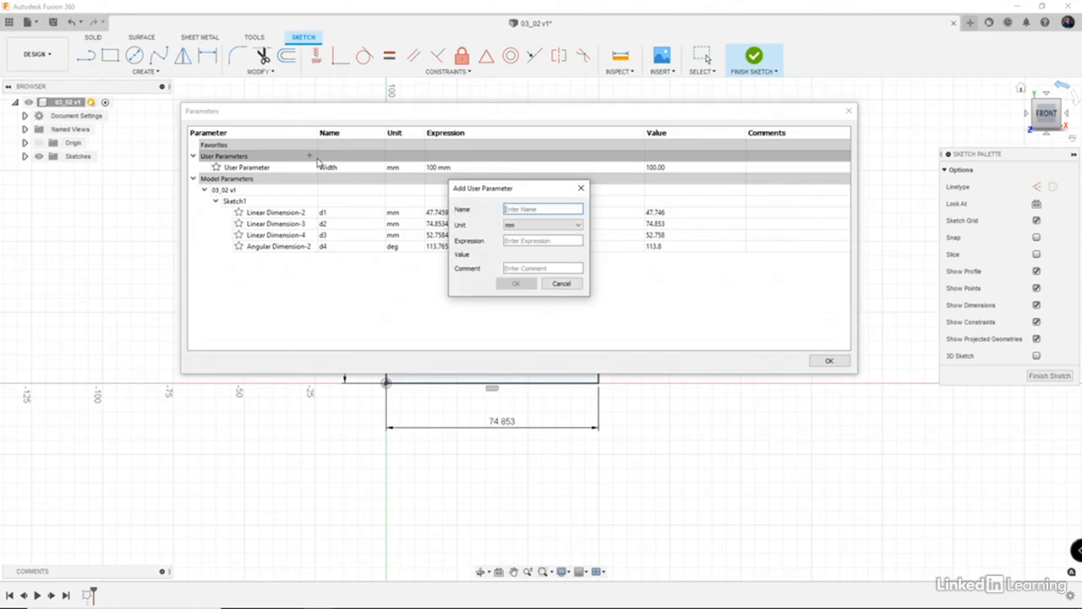
pyautogui.write('Height')
pyautogui.press('Tab')
pyautogui.press('Tab')
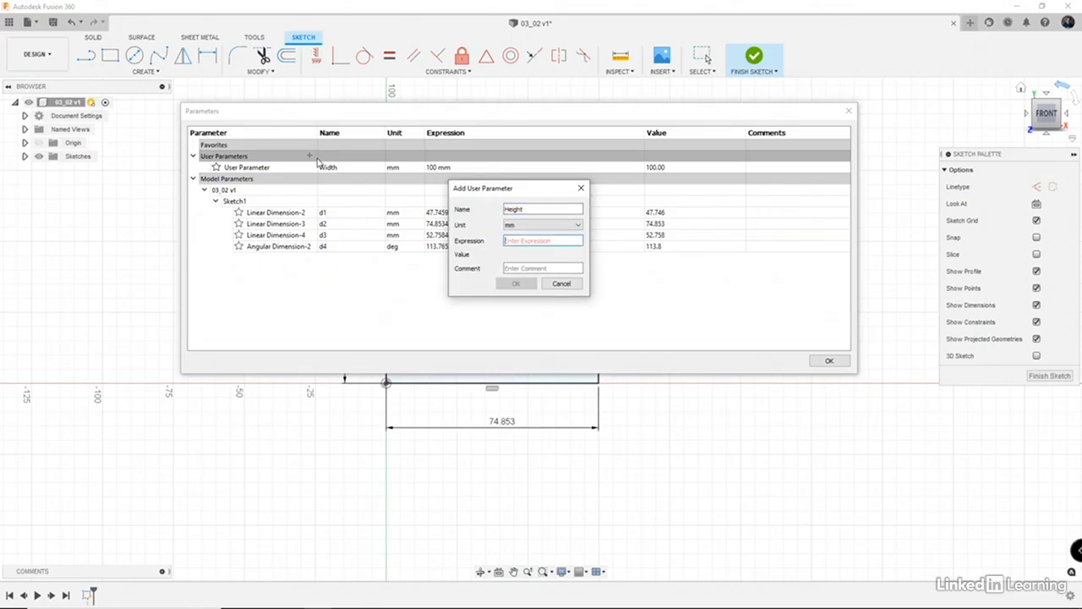
pyautogui.write('50')
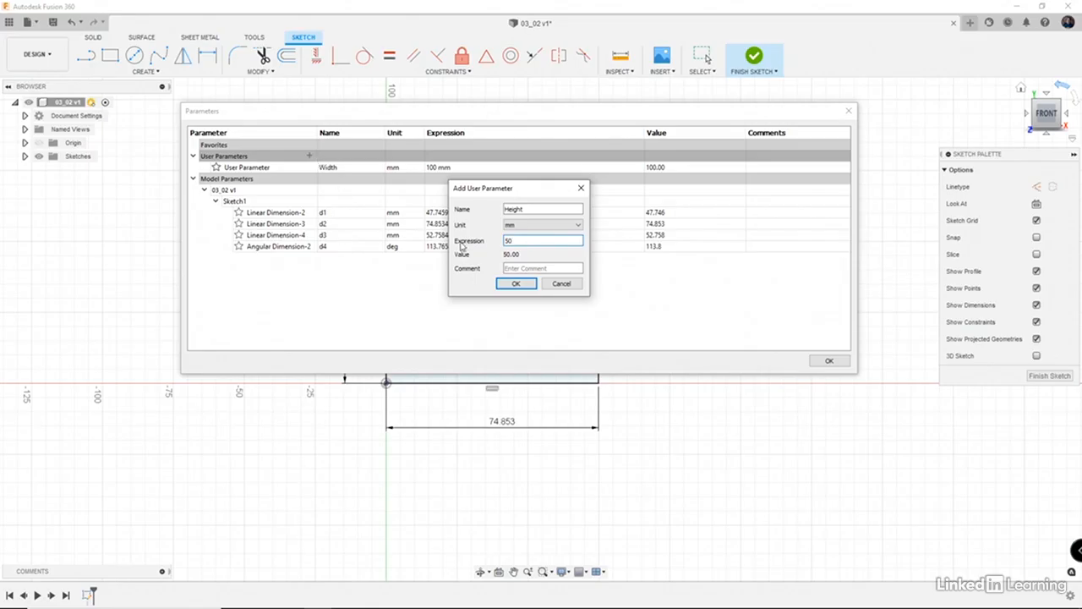
pyautogui.click(517, 284)
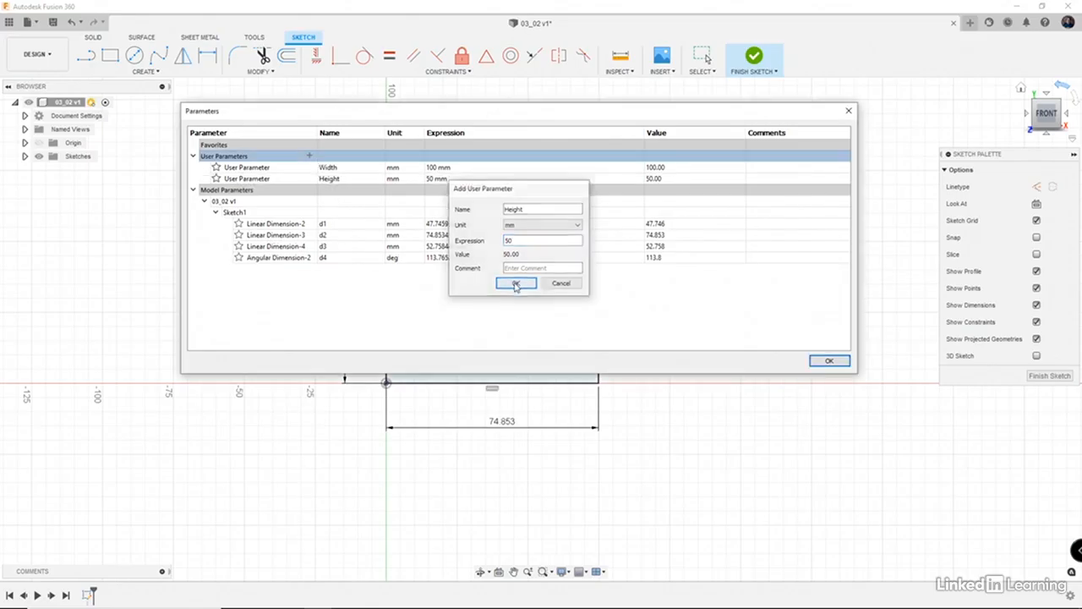
# - Add a user parameter named Angle with unit deg and expression 45
pyautogui.click(310, 156)
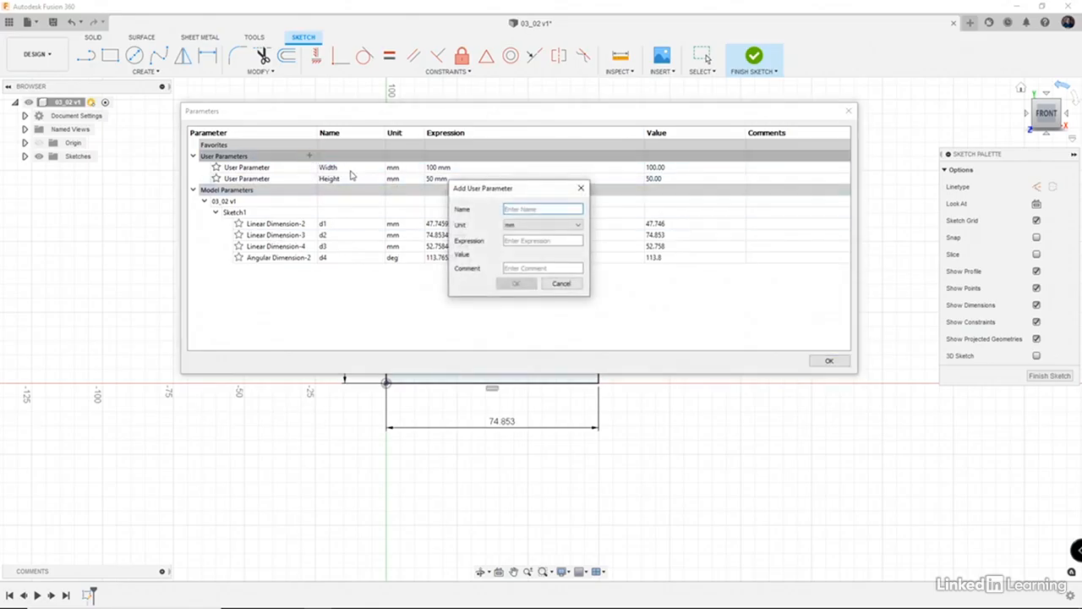
pyautogui.write('Angle')
pyautogui.click(558, 225)
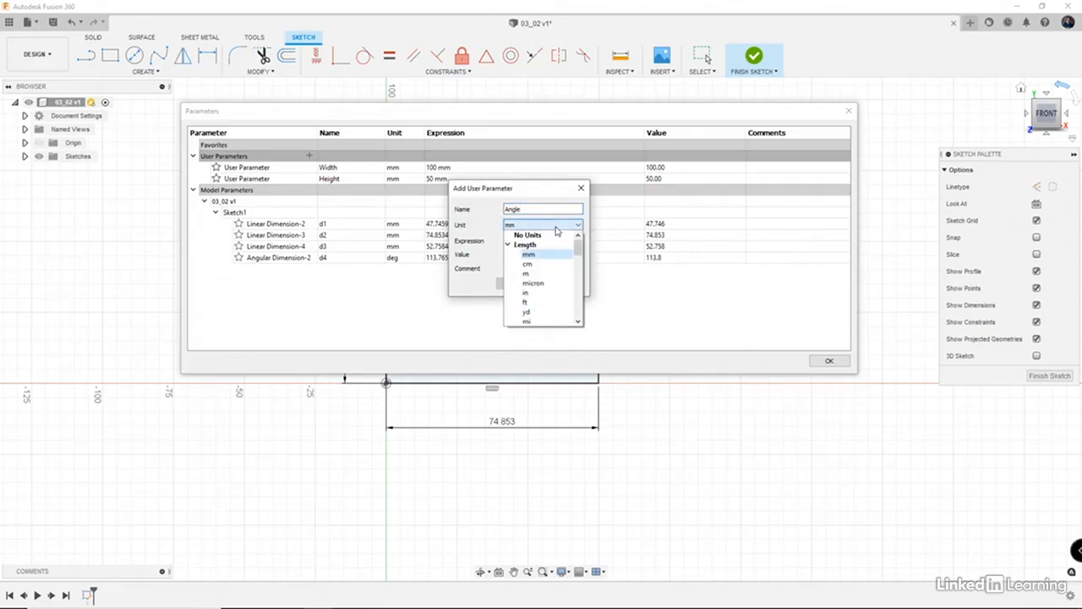
pyautogui.scroll(-3, 541, 280)
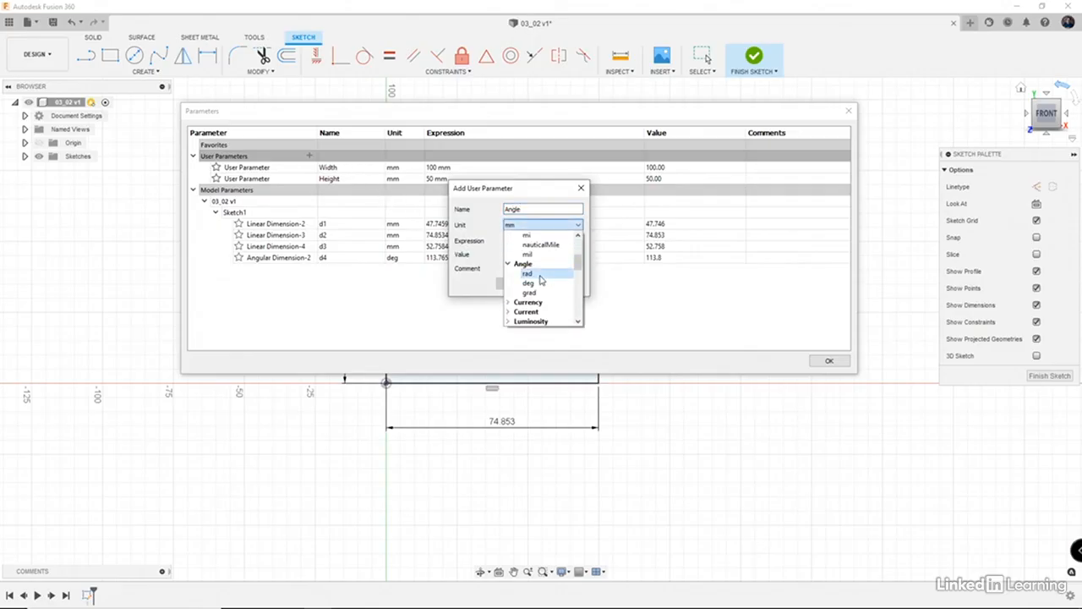
pyautogui.click(538, 283)
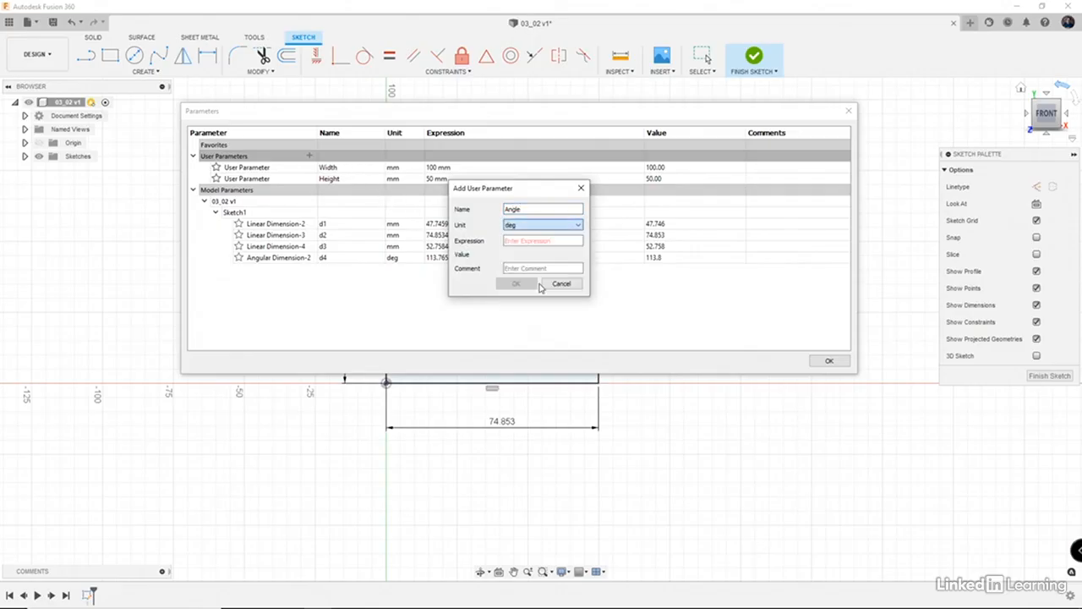
pyautogui.click(538, 240)
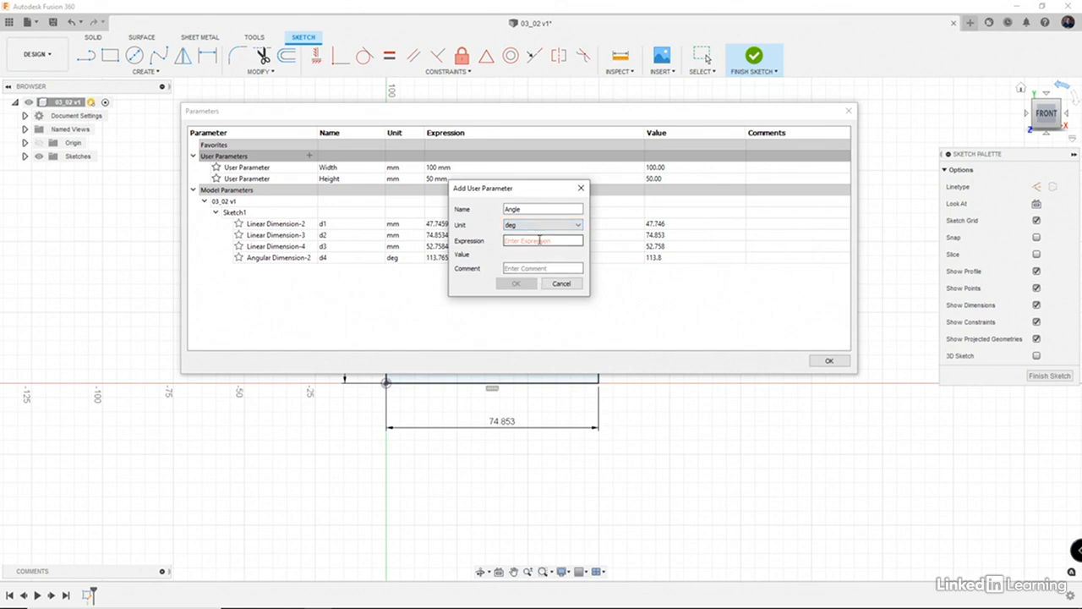
pyautogui.write('45')
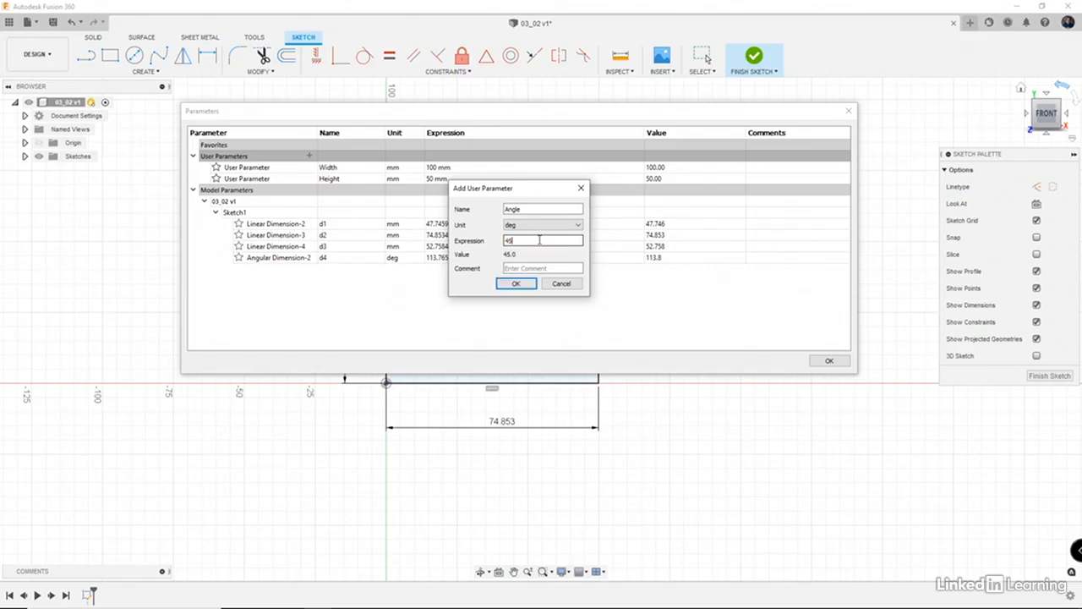
pyautogui.press('Return')
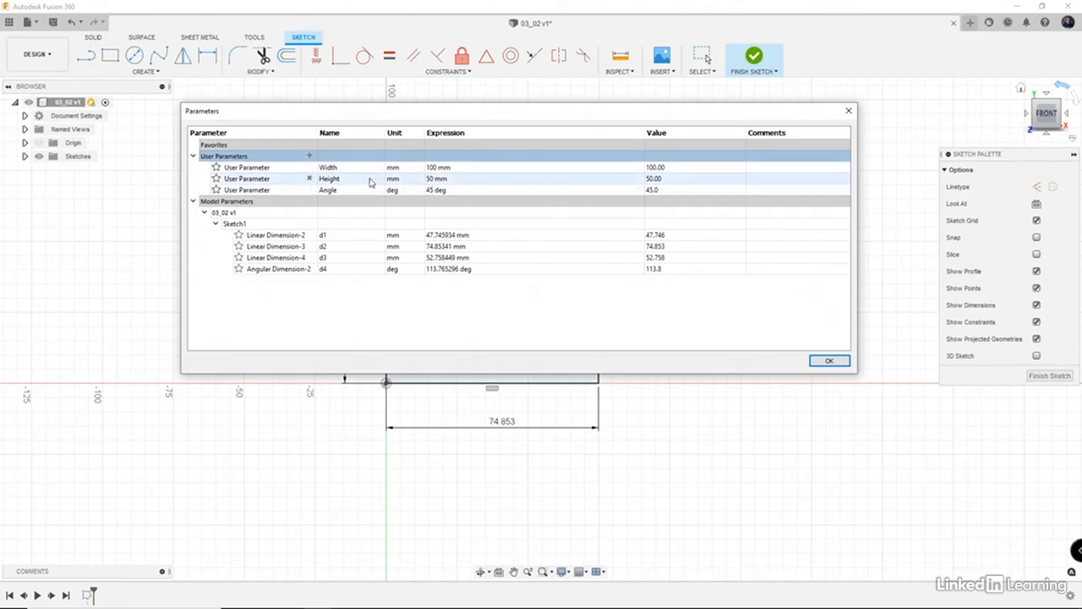
# - Set the Width user parameter's expression to 125 mm and close the parameters table
pyautogui.click(472, 168)
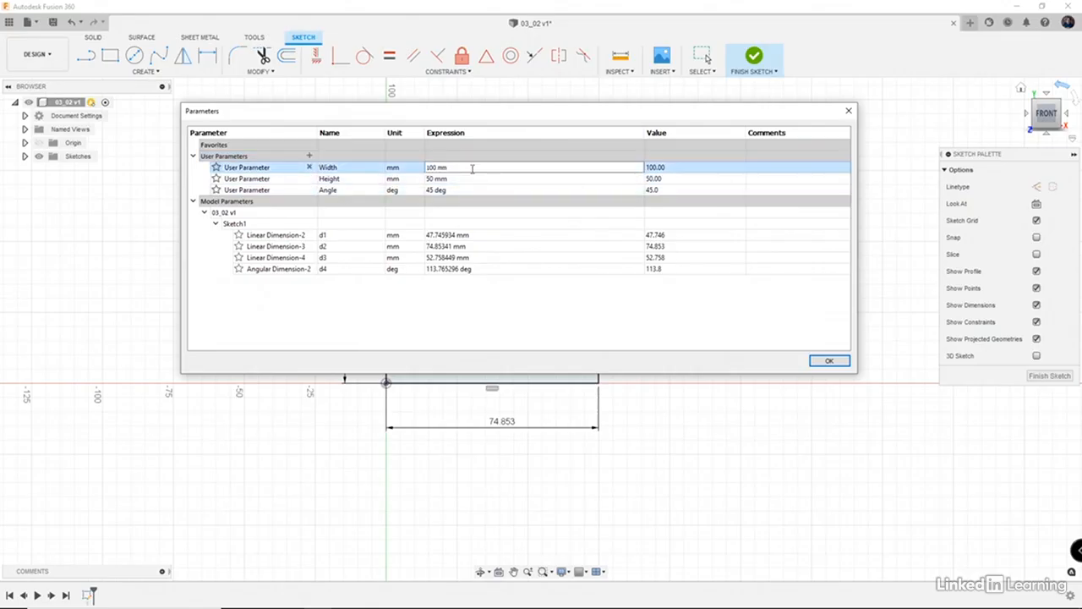
pyautogui.doubleClick(432, 167)
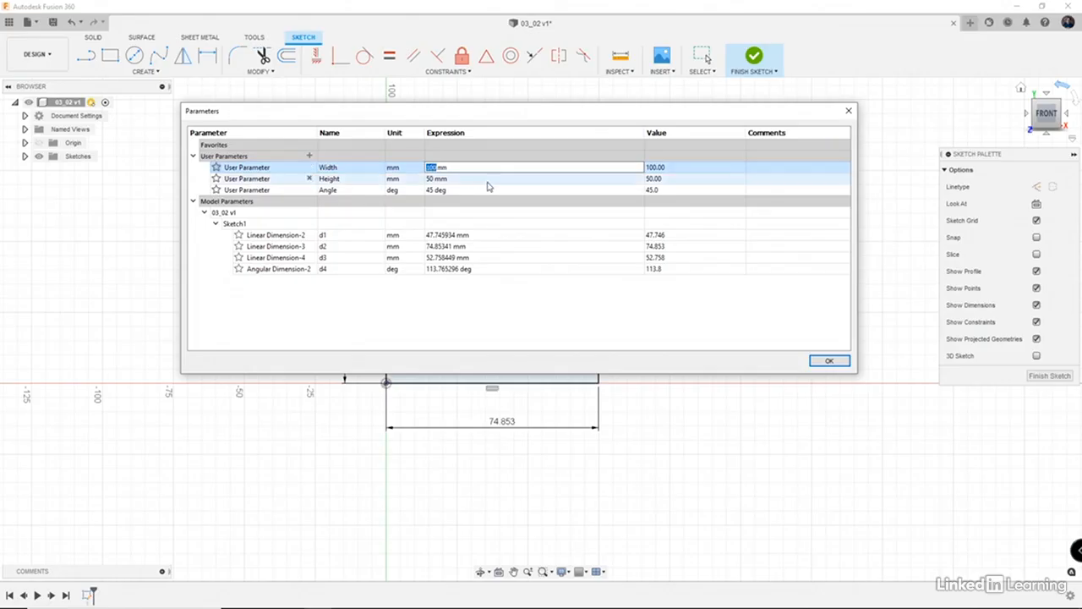
pyautogui.write('150')
pyautogui.press('BackSpace')
pyautogui.press('BackSpace')
pyautogui.write('25')
pyautogui.press('Return')
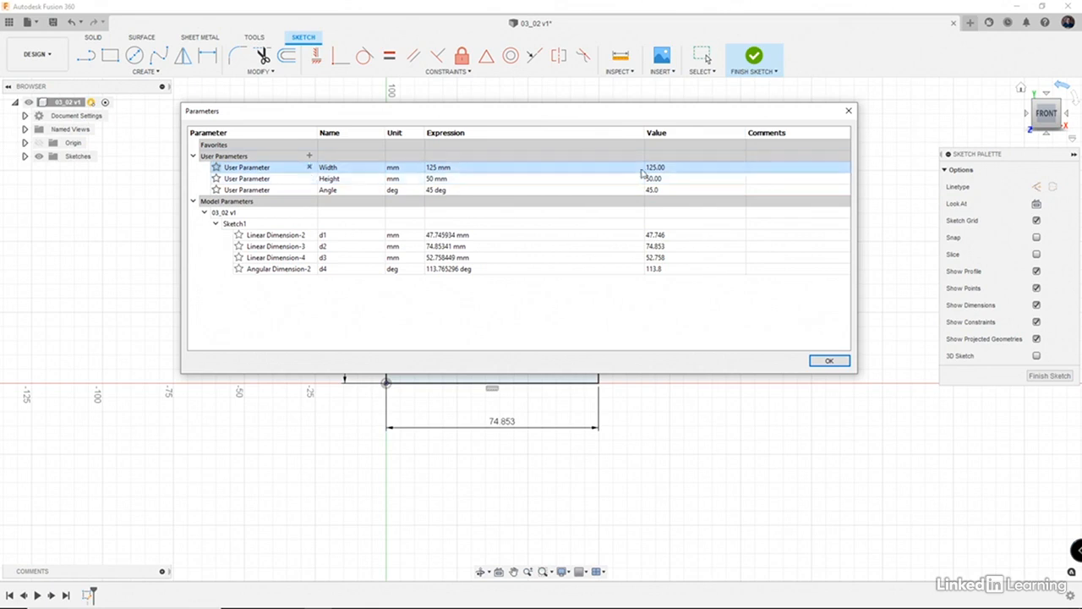
pyautogui.click(829, 359)
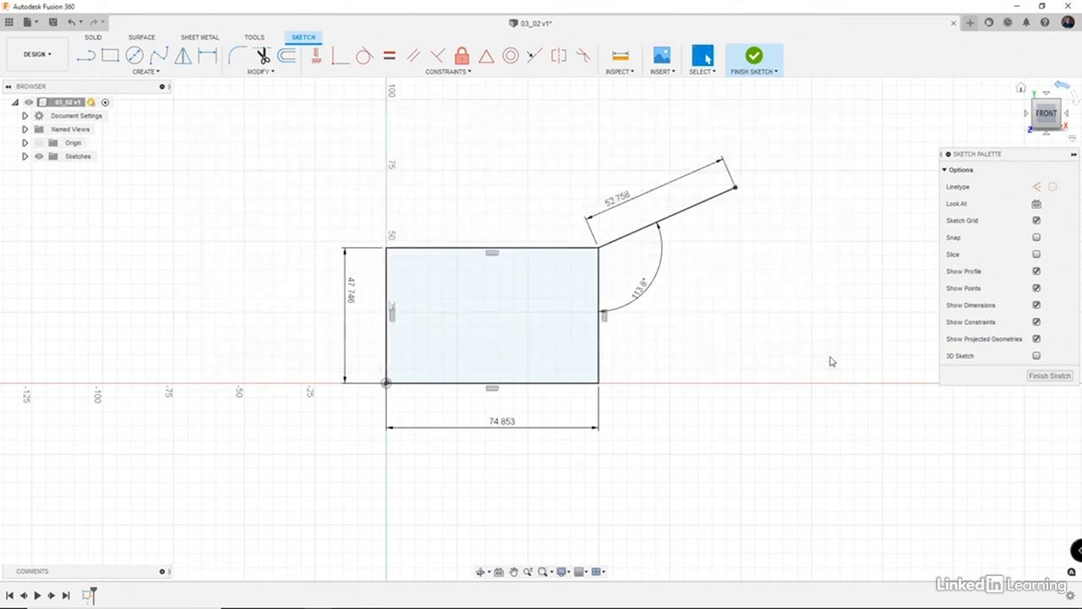
# - Drive the rectangle's vertical dimension with the Height parameter and its horizontal dimension with the Width parameter
pyautogui.doubleClick(349, 301)
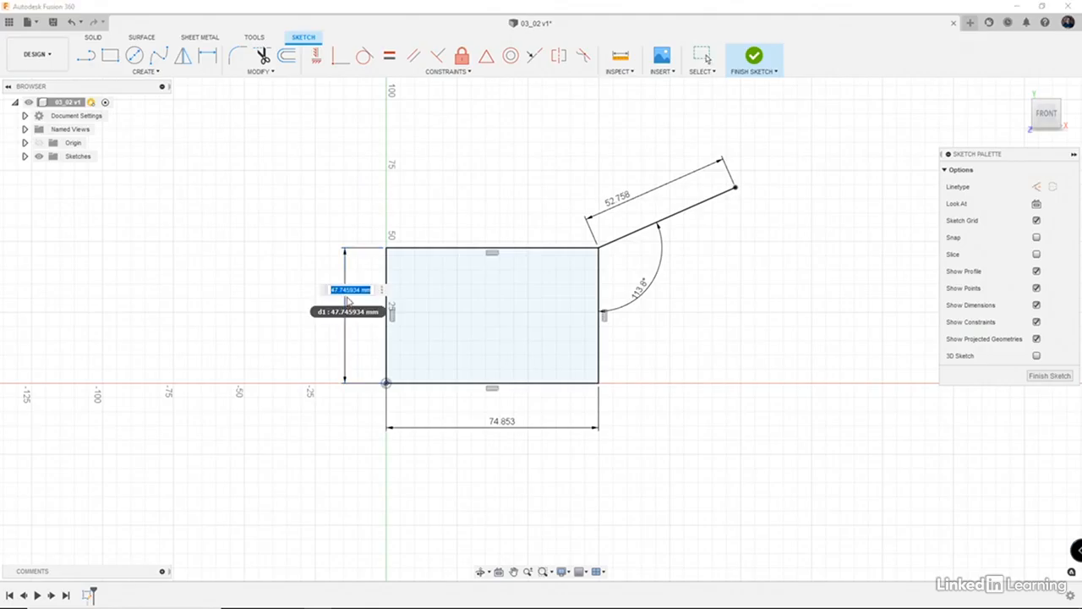
pyautogui.write('H')
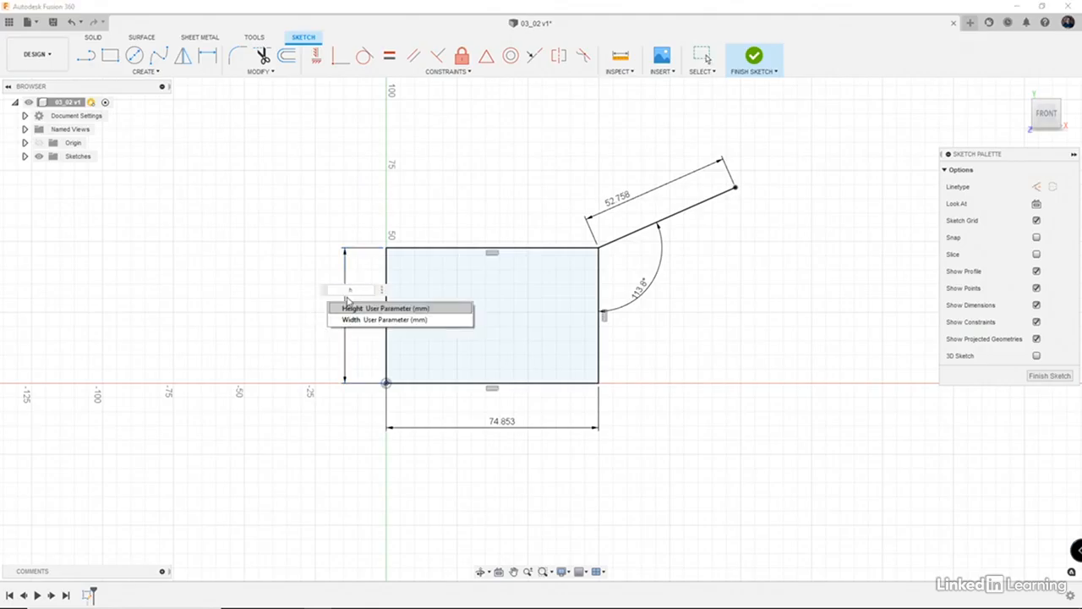
pyautogui.click(355, 309)
pyautogui.press('Return')
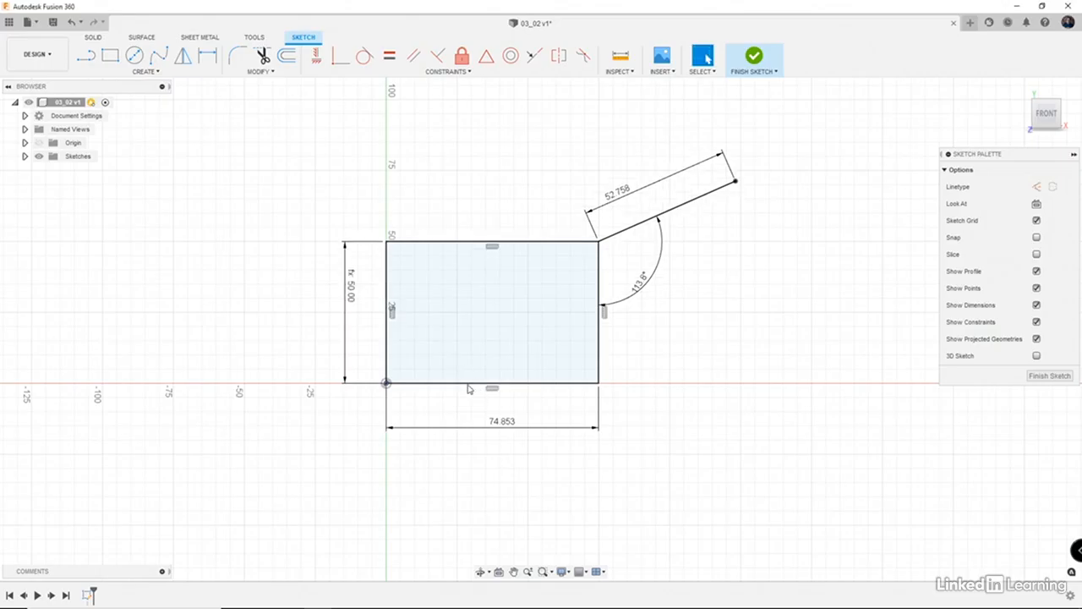
pyautogui.doubleClick(501, 425)
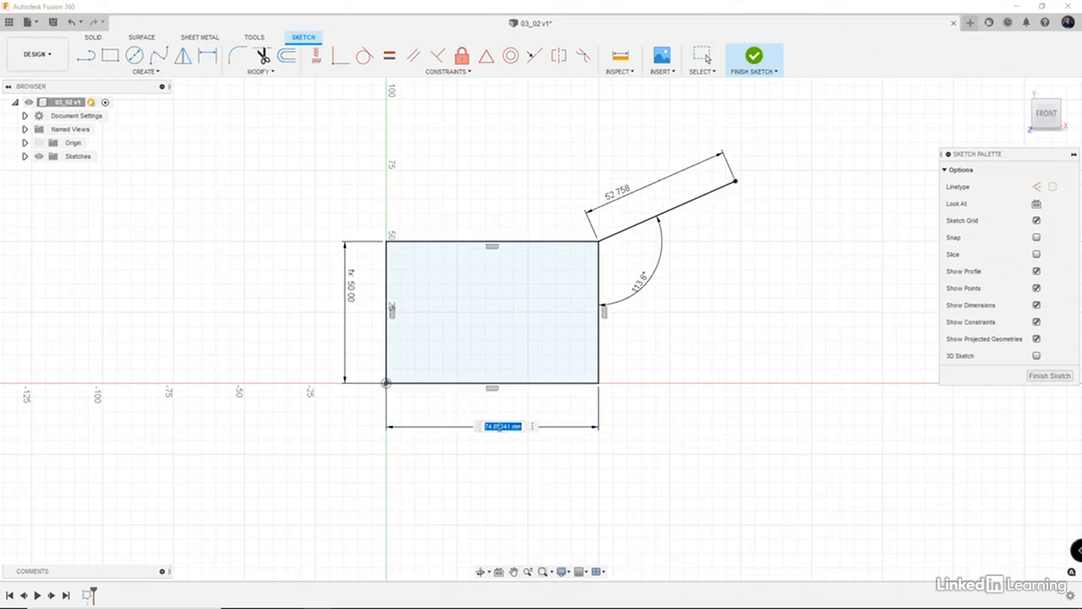
pyautogui.write('W')
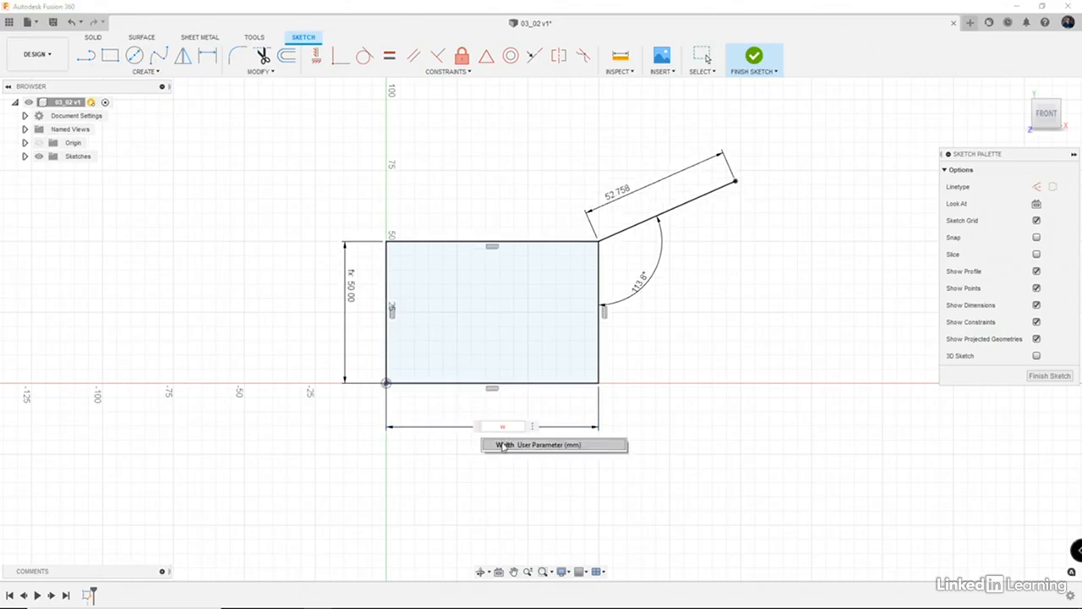
pyautogui.click(501, 444)
pyautogui.press('Return')
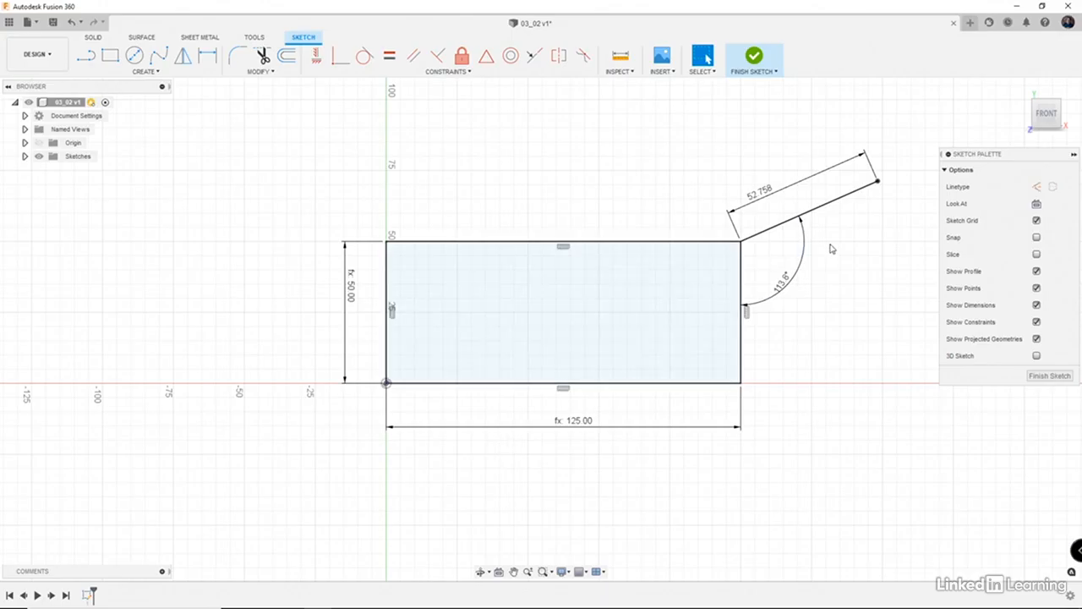
# - Link the slanted line's length to the Height parameter and its angle dimension to the Angle parameter
pyautogui.doubleClick(787, 191)
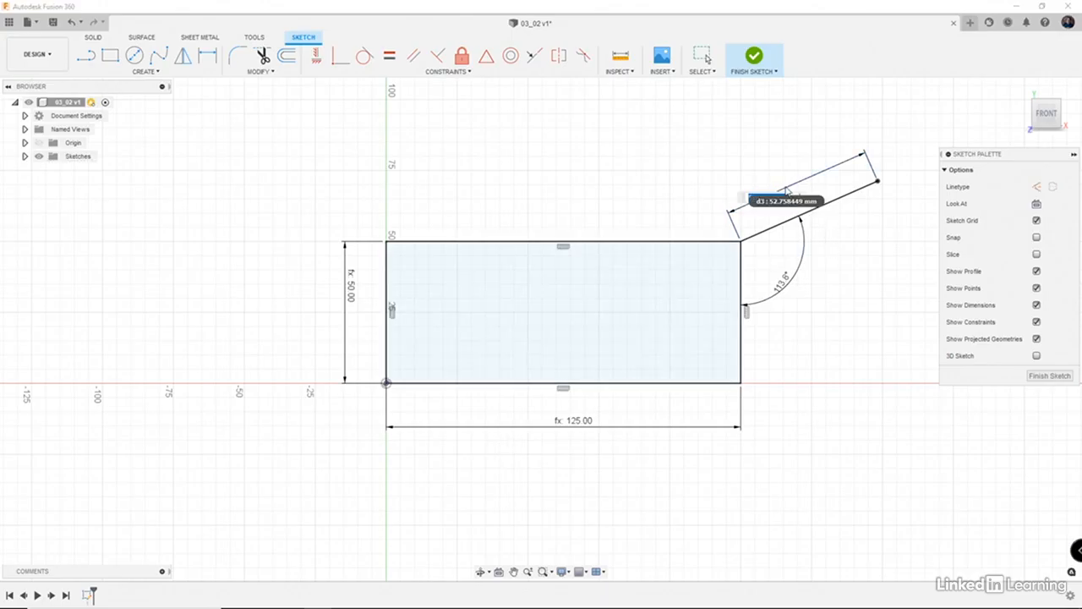
pyautogui.write('h')
pyautogui.click(786, 218)
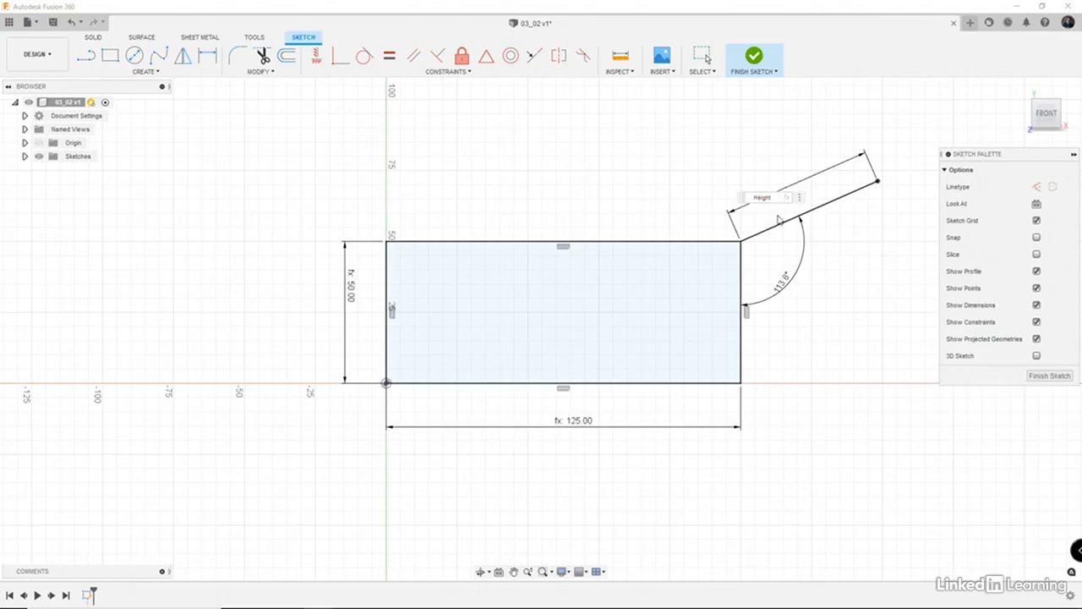
pyautogui.press('Return')
pyautogui.doubleClick(784, 286)
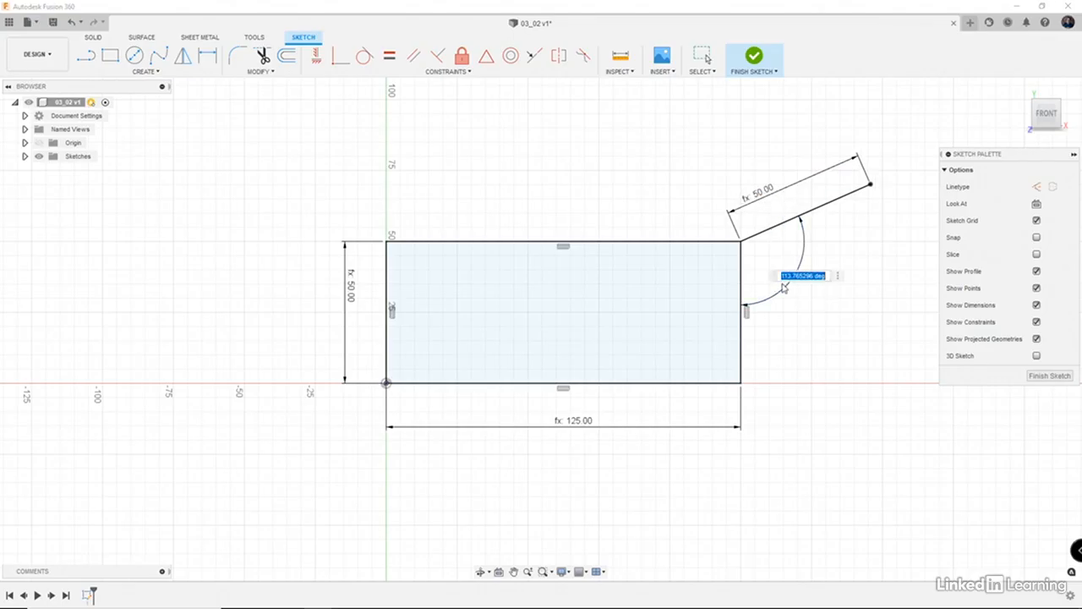
pyautogui.write('a')
pyautogui.click(807, 298)
pyautogui.press('Return')
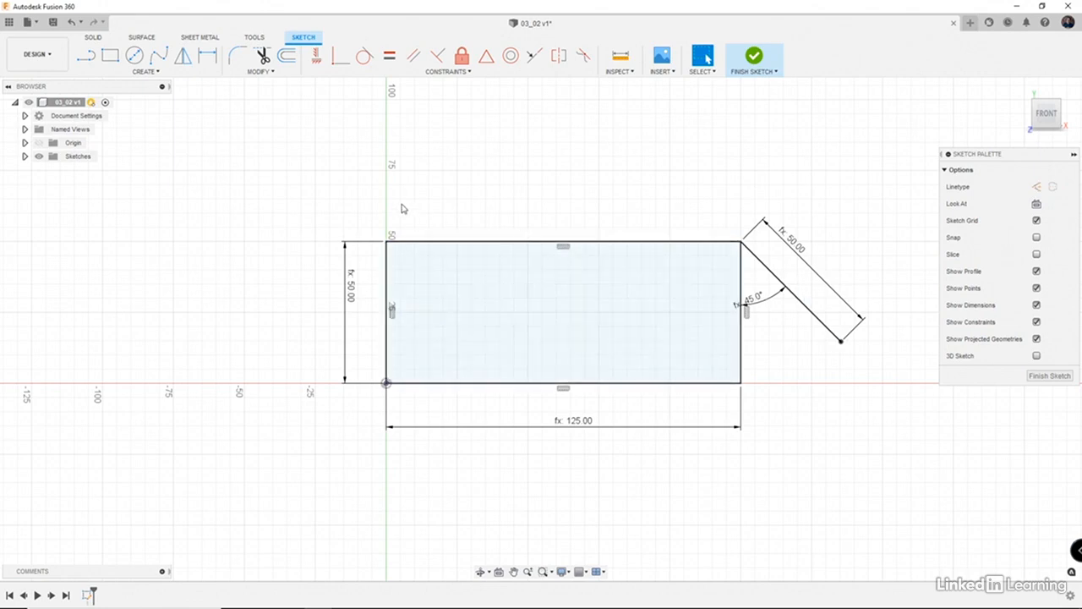
# - Inspect the expression behind the rectangle's vertical dimension without changing it
pyautogui.click(353, 293)
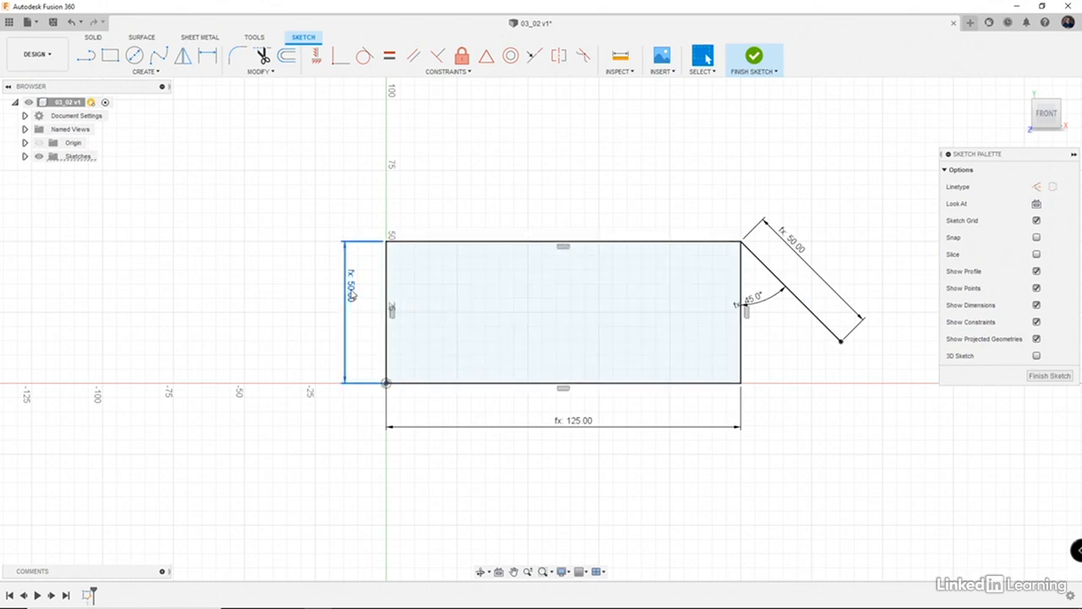
pyautogui.doubleClick(353, 292)
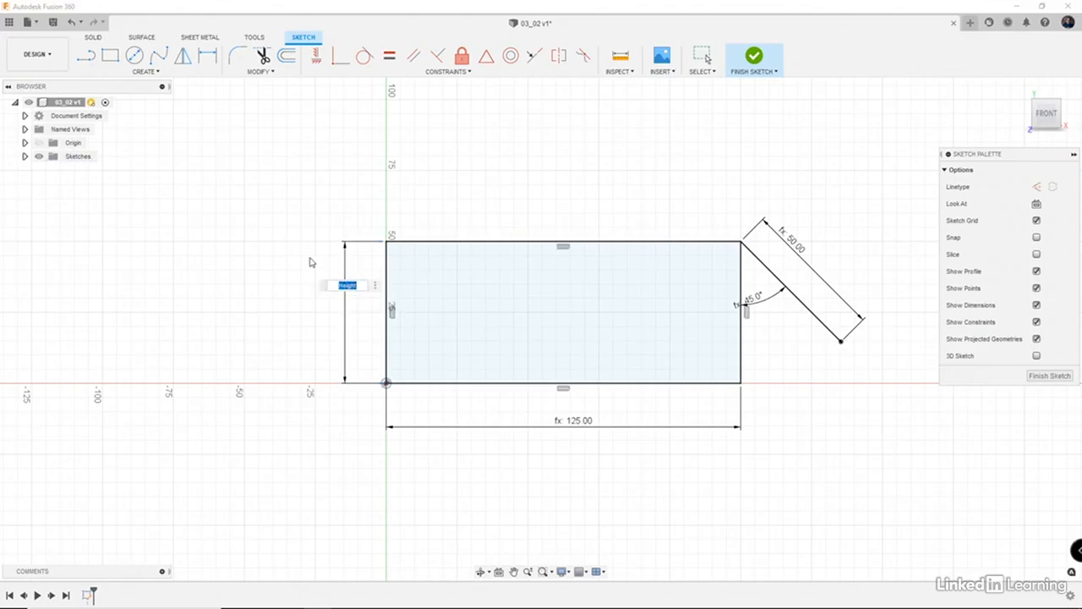
pyautogui.press('Escape')
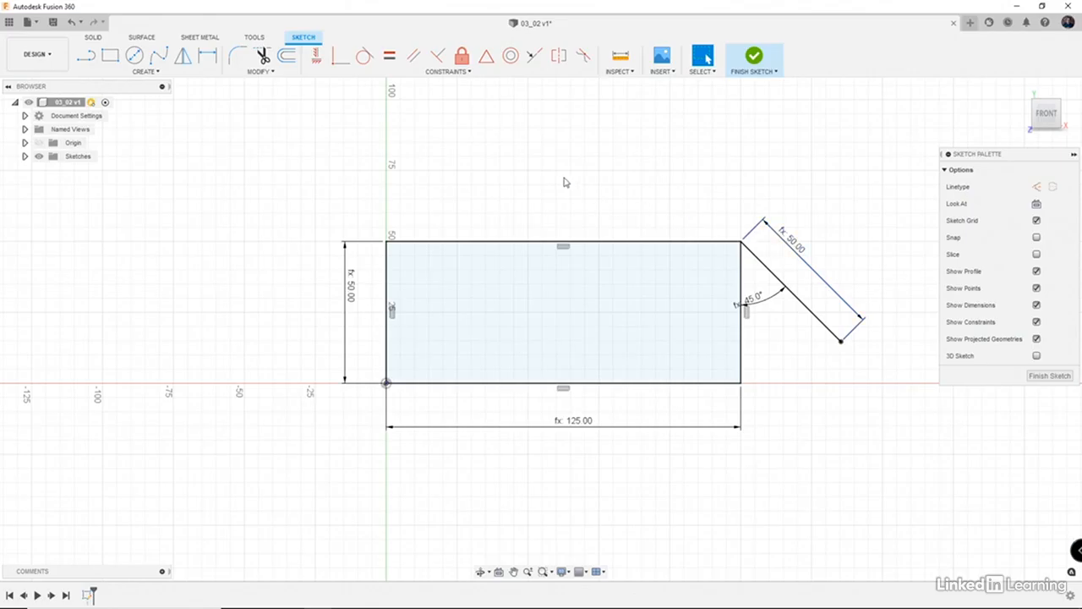
# - Reopen the parameters table and set the Height user parameter to 75 mm
pyautogui.click(268, 72)
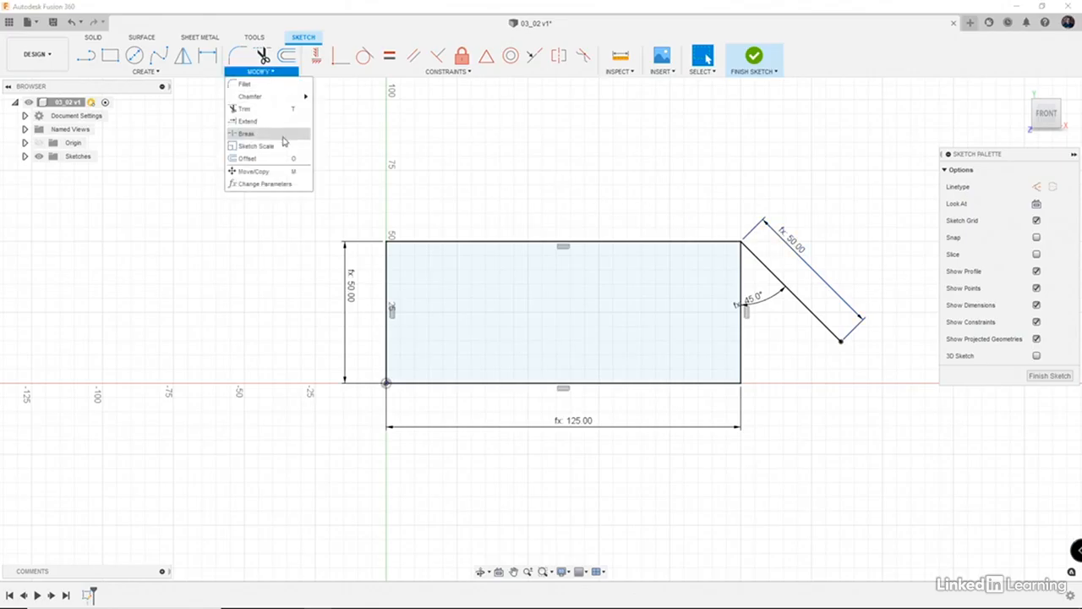
pyautogui.click(270, 182)
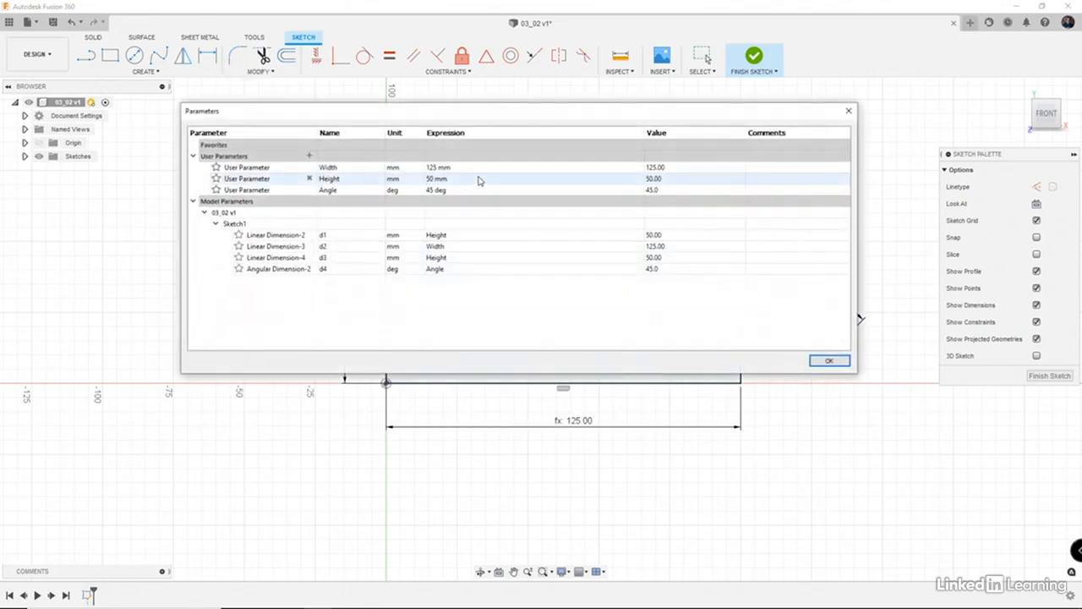
pyautogui.doubleClick(435, 178)
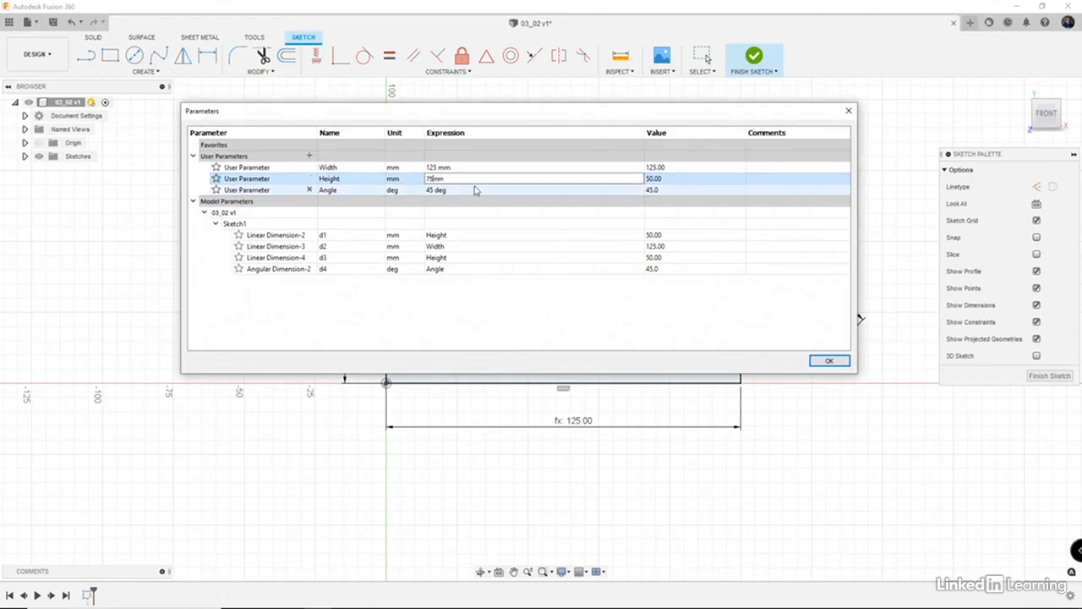
pyautogui.press('Return')
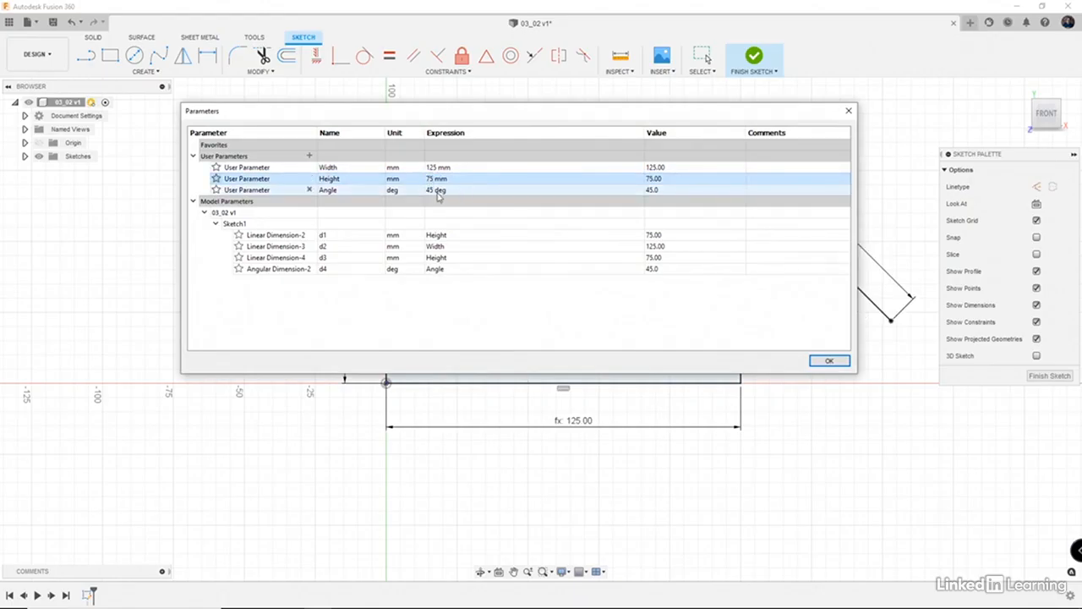
# - Set the Angle user parameter to 62.5 deg and close the parameters table
pyautogui.doubleClick(433, 190)
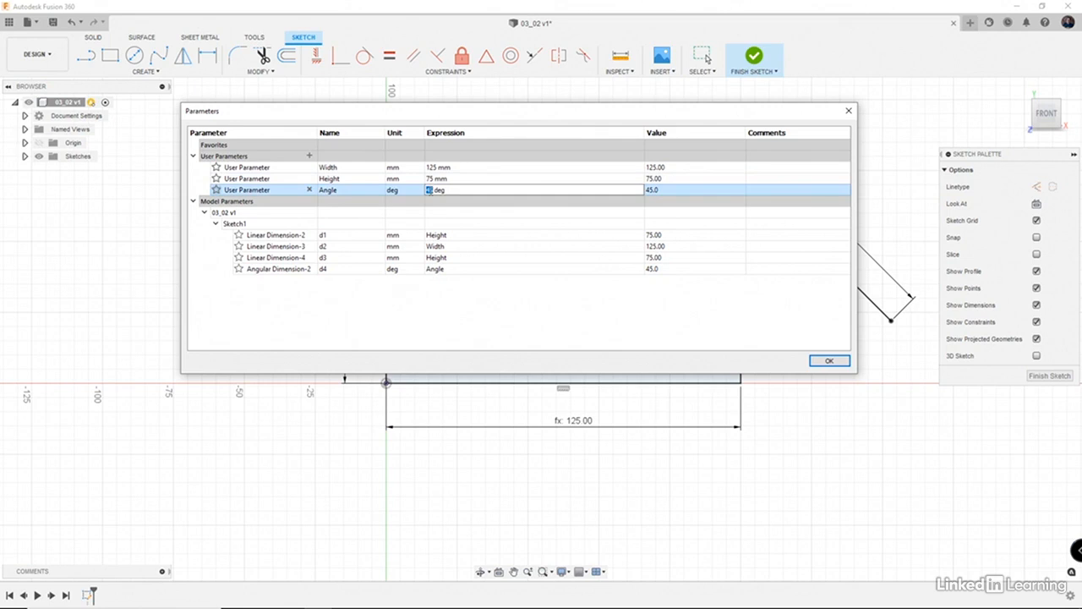
pyautogui.write('67.5')
pyautogui.press('Return')
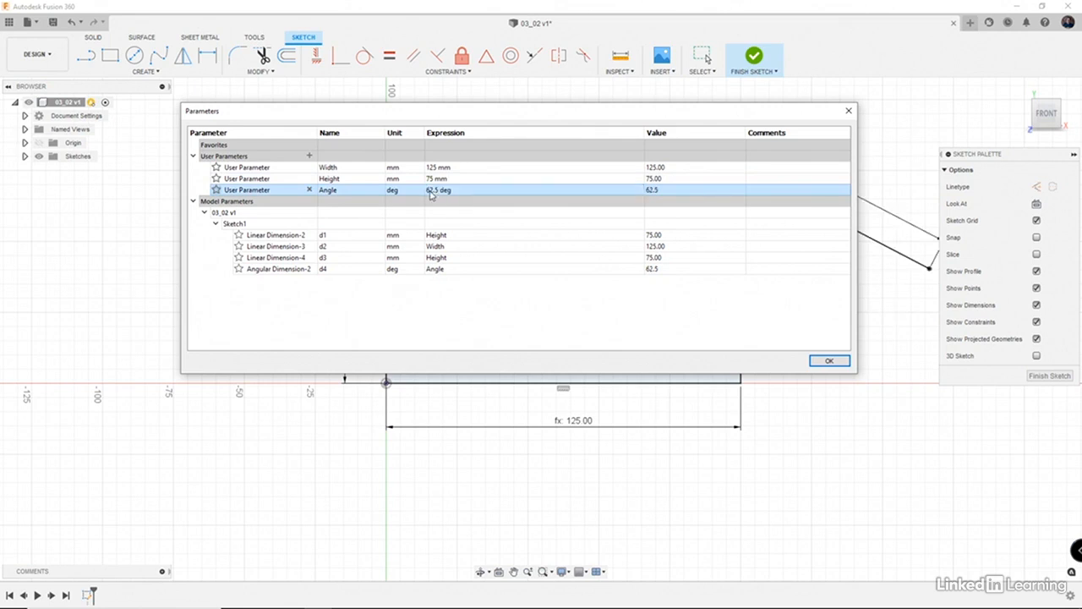
pyautogui.click(829, 362)
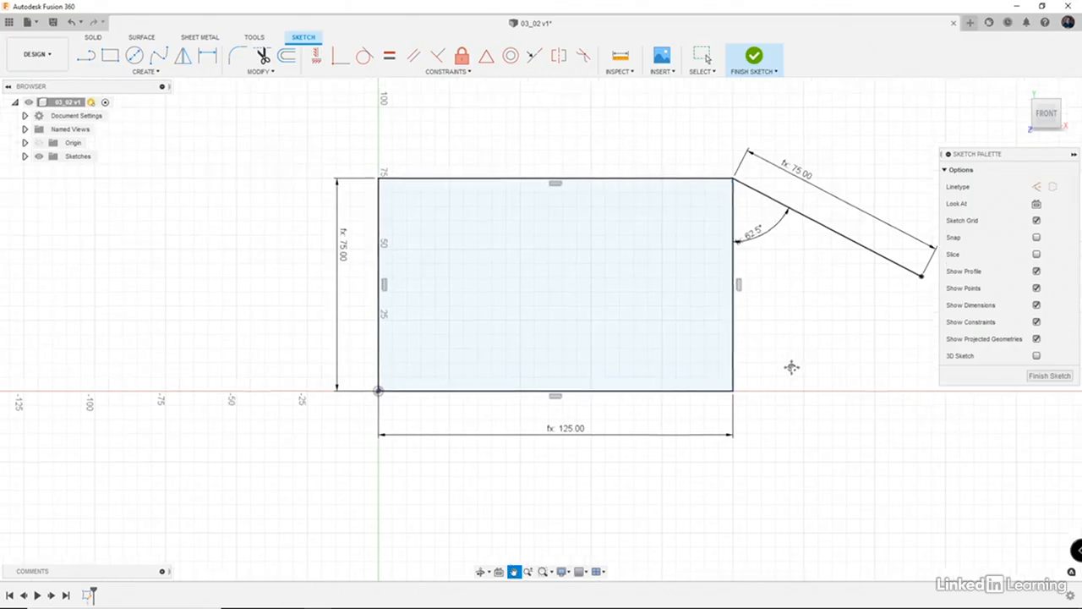
pyautogui.moveTo(790, 367); pyautogui.dragTo(701, 412, button='middle')
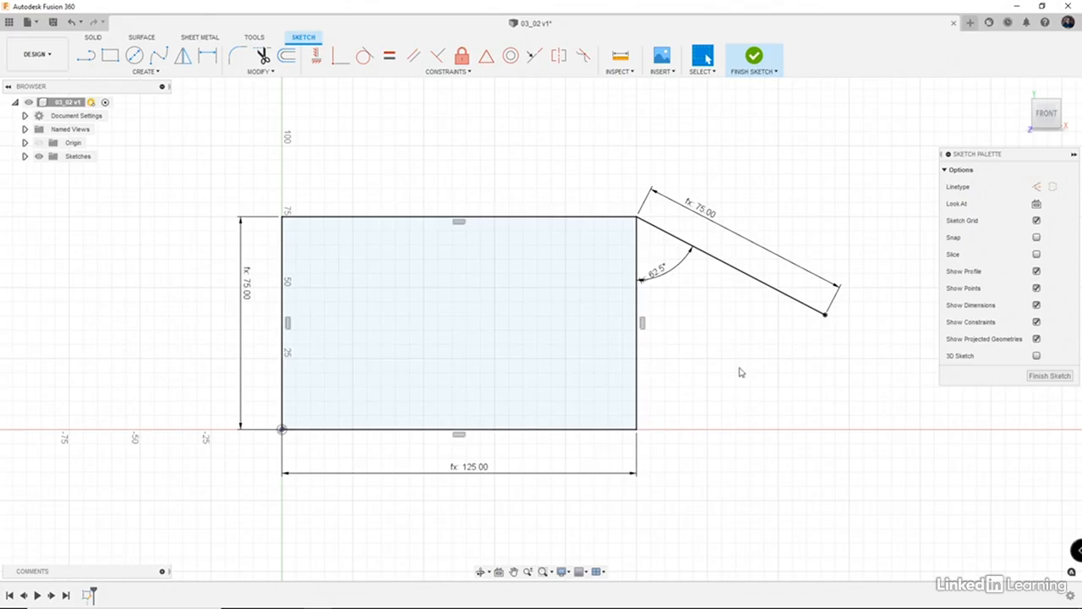
# - In the 03_03 sketch, set the slanted line's length to 100 mm and name that dimension width within the same entry
pyautogui.scroll(-2, 741, 372)
pyautogui.scroll(2, 740, 372)
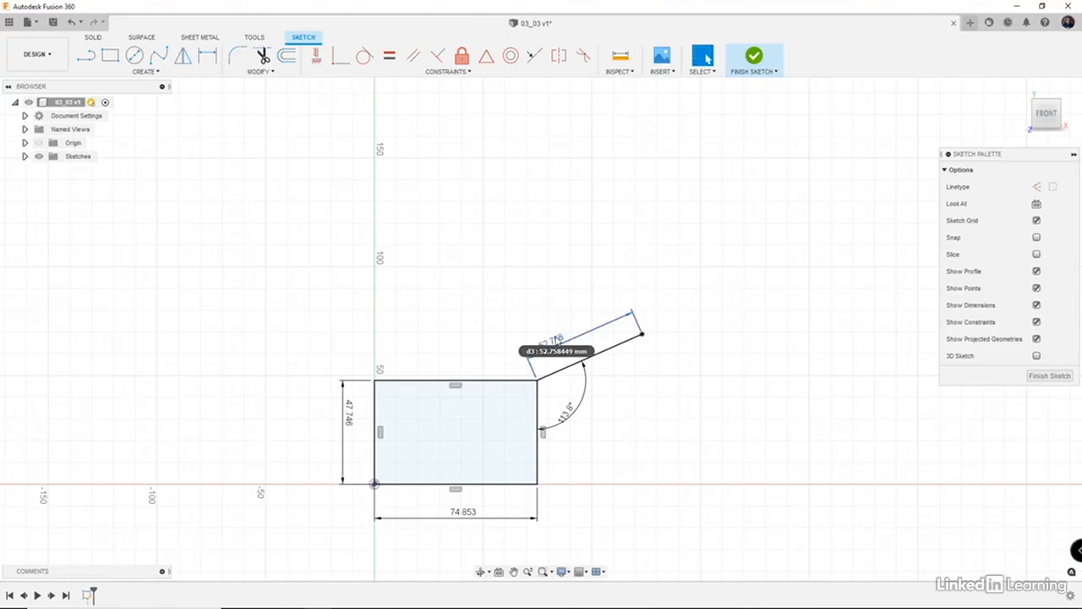
pyautogui.doubleClick(557, 341)
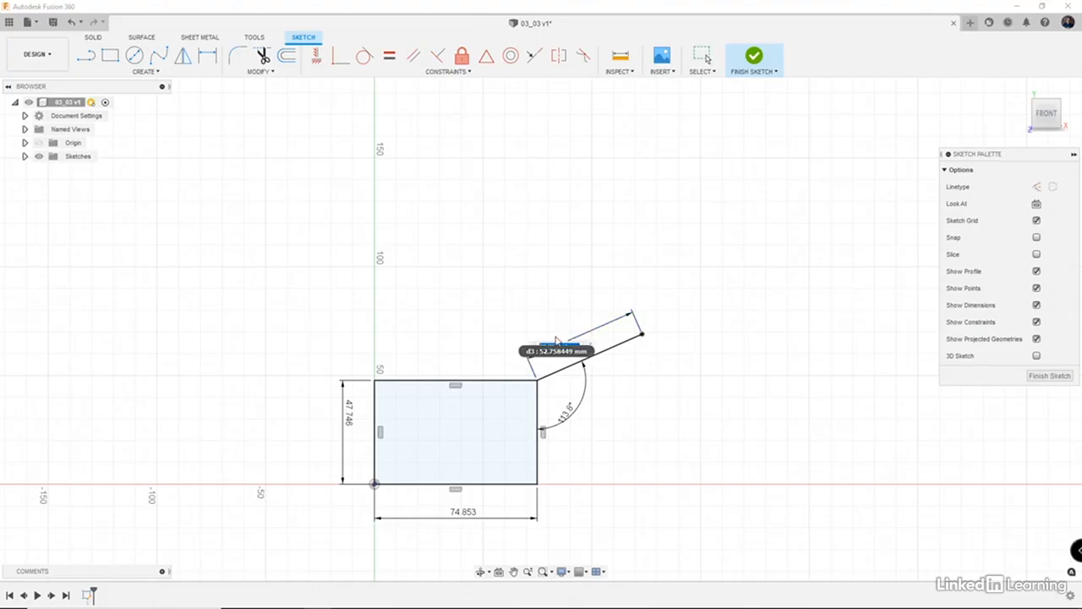
pyautogui.write('50')
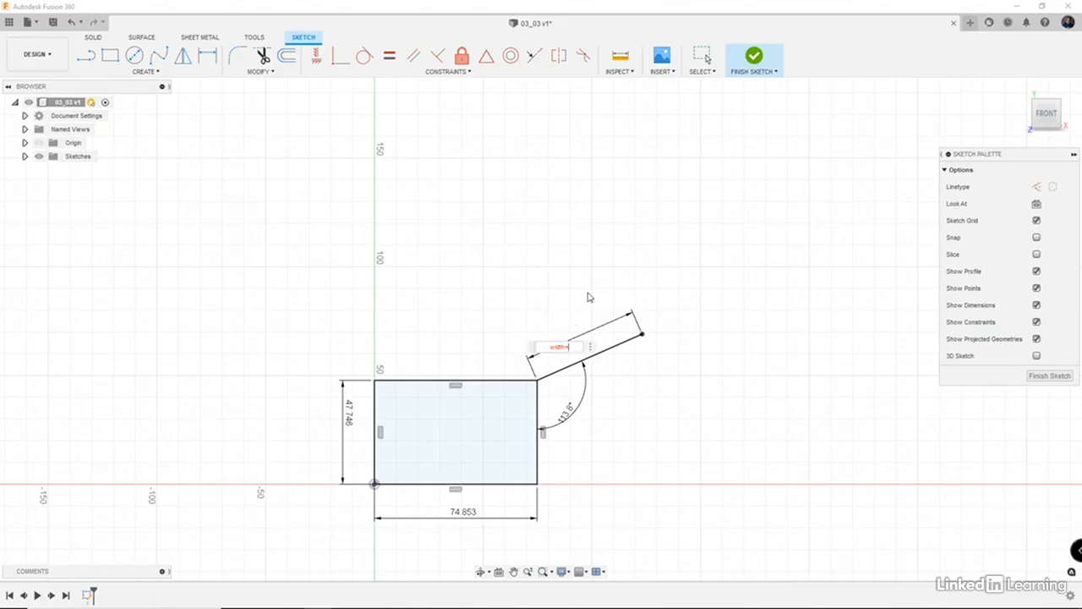
pyautogui.press('Return')
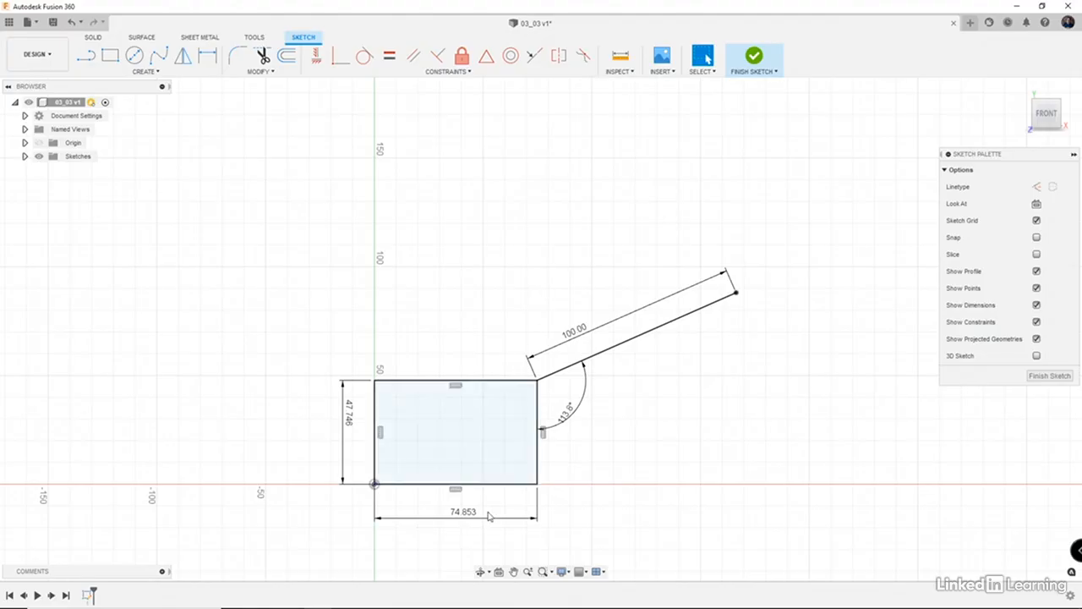
# - Name the rectangle's vertical dimension height and set it to 50 mm by entering height=50
pyautogui.doubleClick(348, 419)
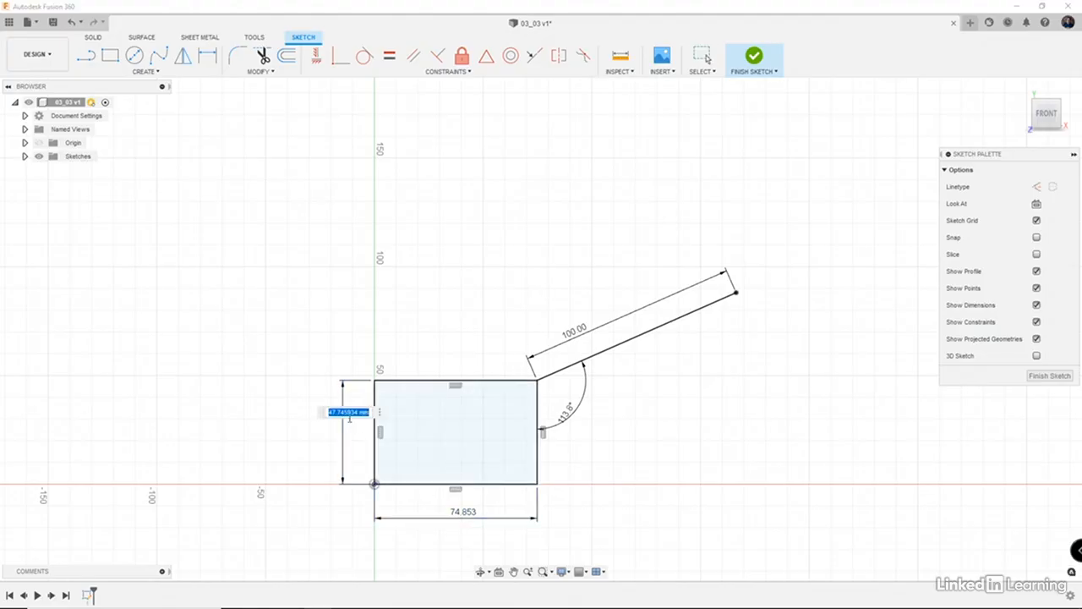
pyautogui.write('height=50')
pyautogui.press('Return')
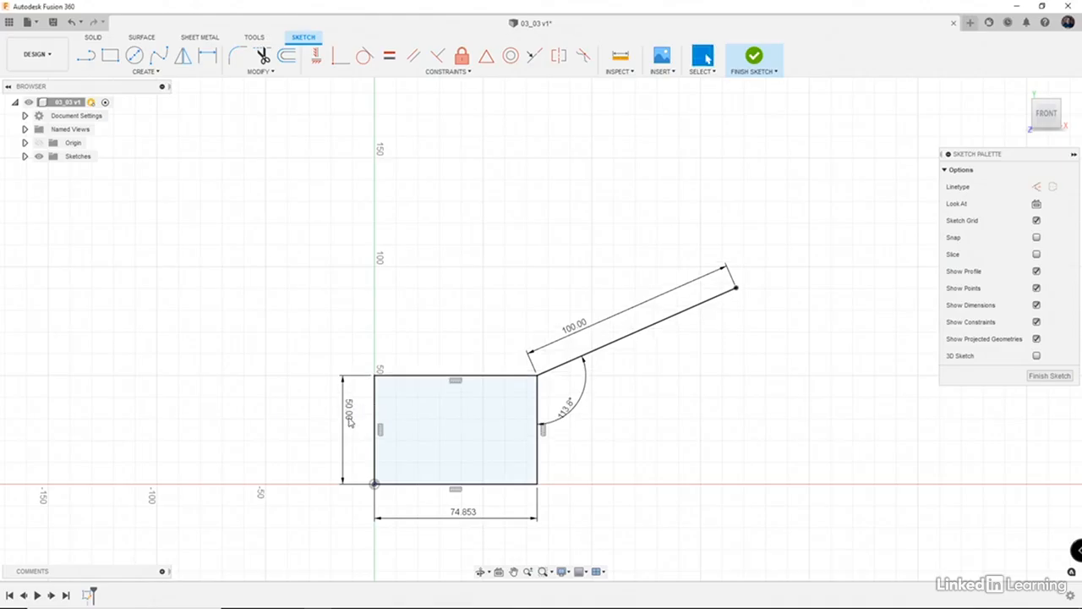
# - Drive the rectangle's horizontal dimension with the width parameter
pyautogui.doubleClick(472, 522)
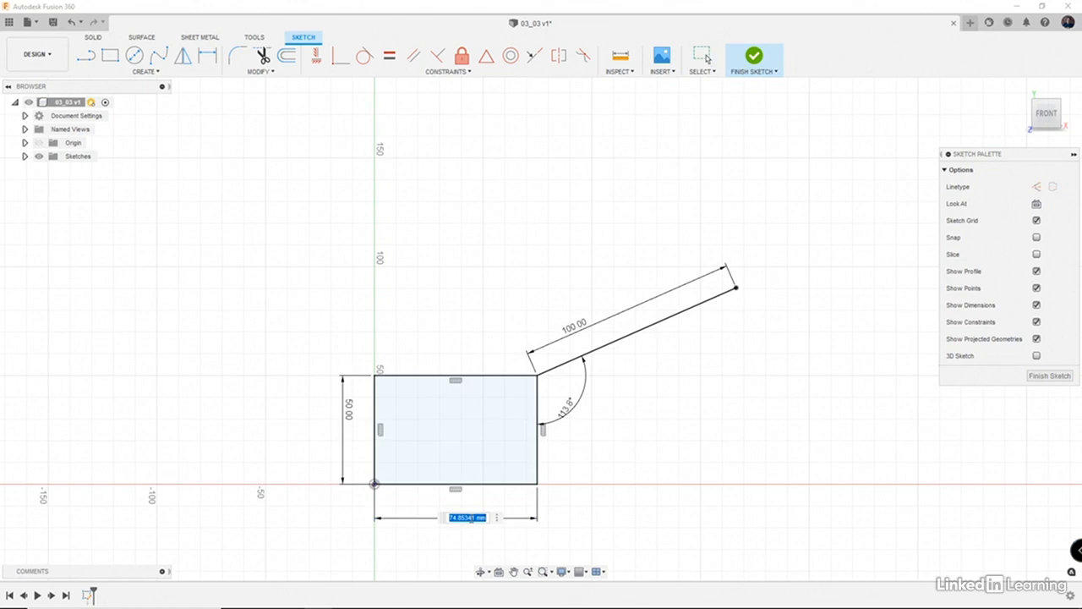
pyautogui.write('w')
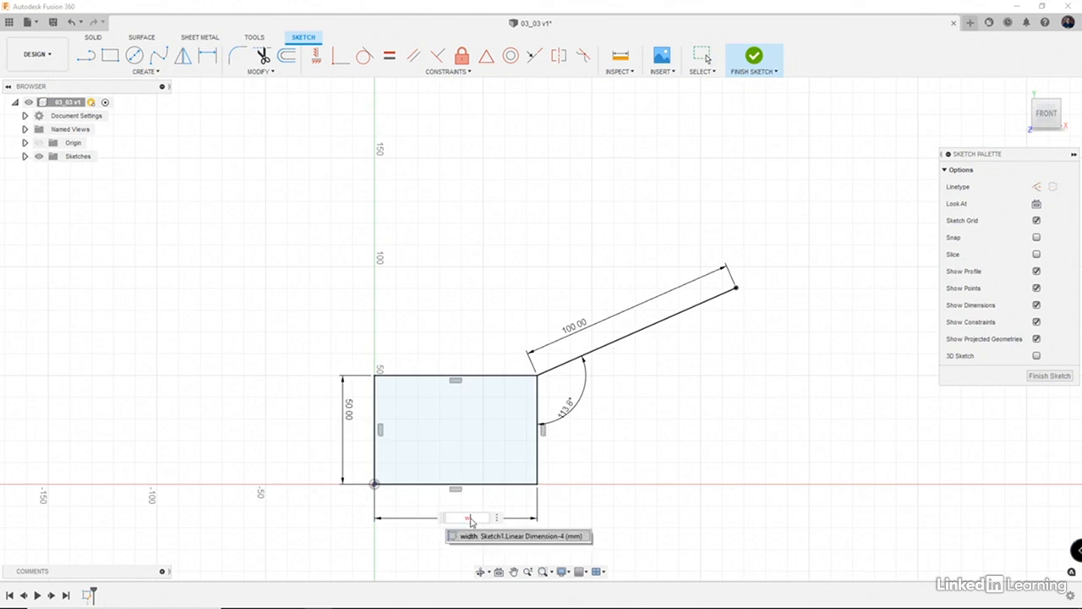
pyautogui.press('Return')
pyautogui.press('Return')
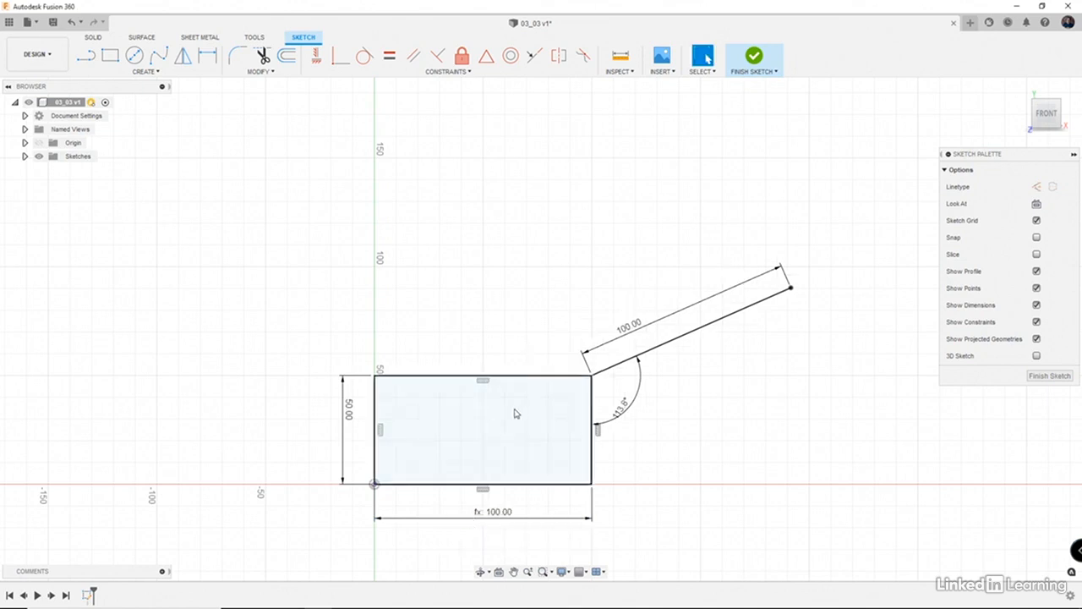
# - Name the slanted line's angular dimension angle, set it to 45 deg within the same entry, and reposition its label farther from the corner
pyautogui.doubleClick(623, 412)
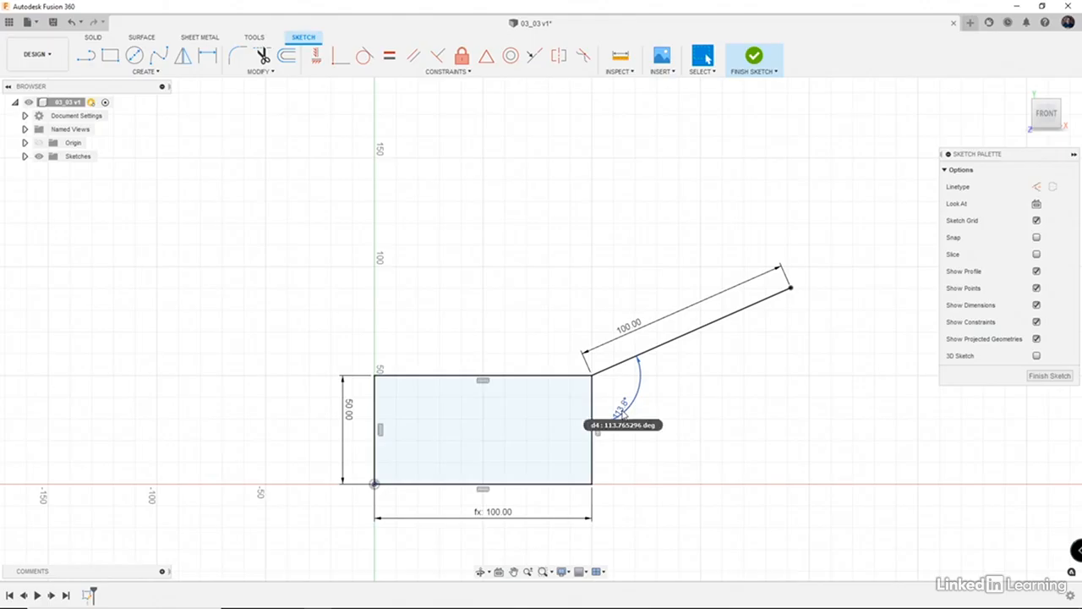
pyautogui.write('angle')
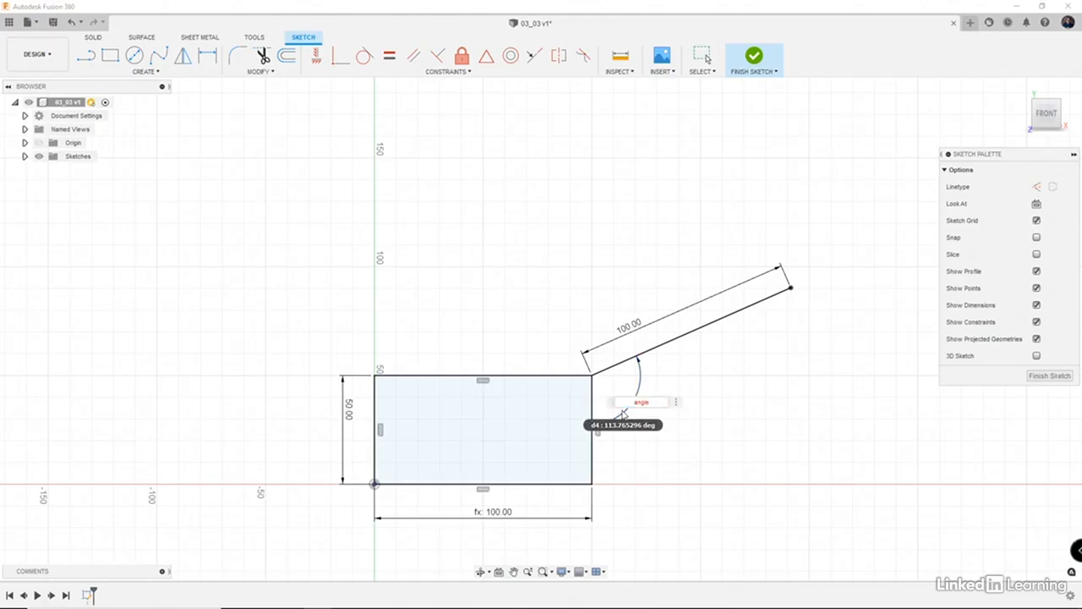
pyautogui.write('=45')
pyautogui.press('Return')
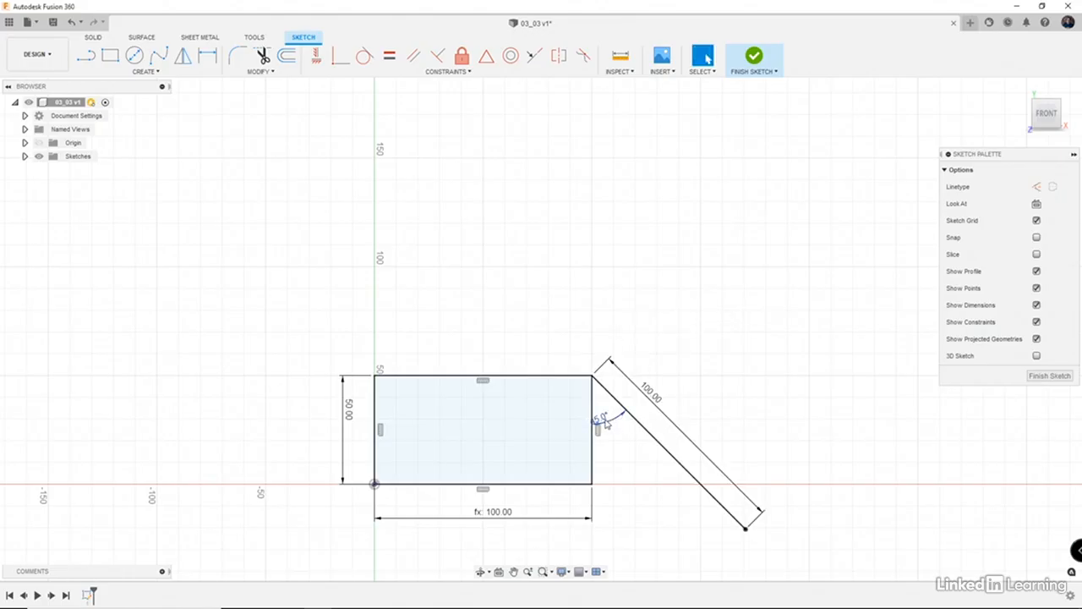
pyautogui.moveTo(609, 425); pyautogui.dragTo(627, 457)
# - Draw a line from the rectangle's upper-left corner with its length driven by height and its angle driven by angle
pyautogui.press('l')
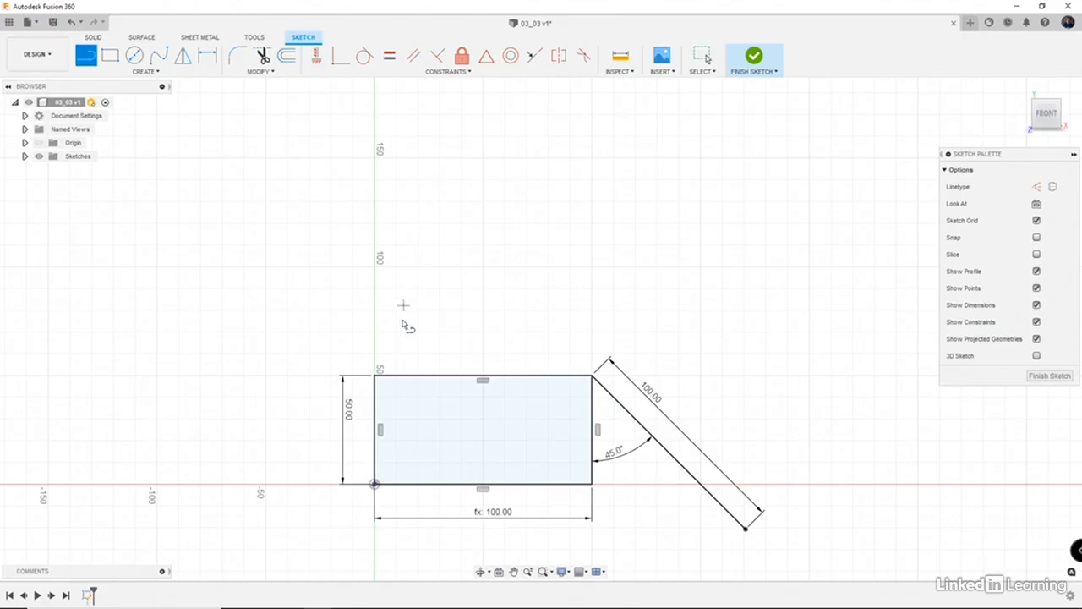
pyautogui.click(375, 375)
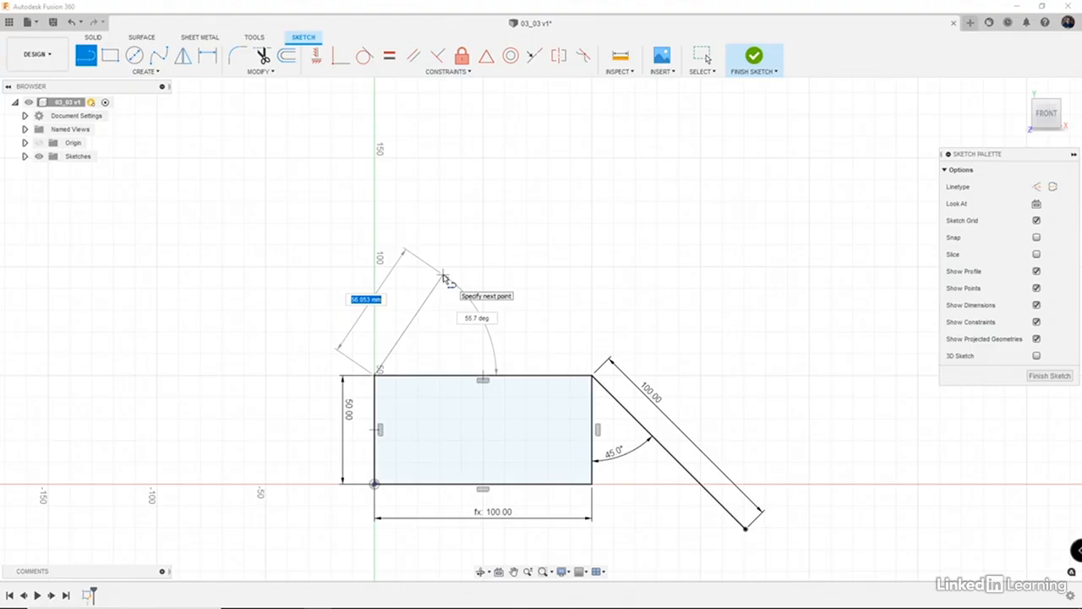
pyautogui.write('h')
pyautogui.press('Return')
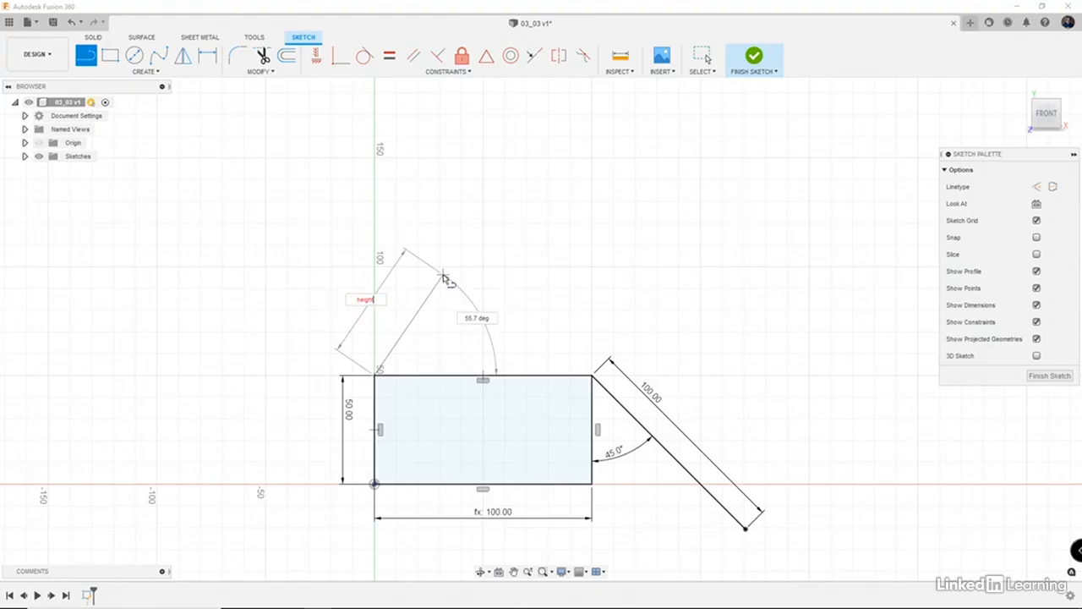
pyautogui.press('Tab')
pyautogui.write('an')
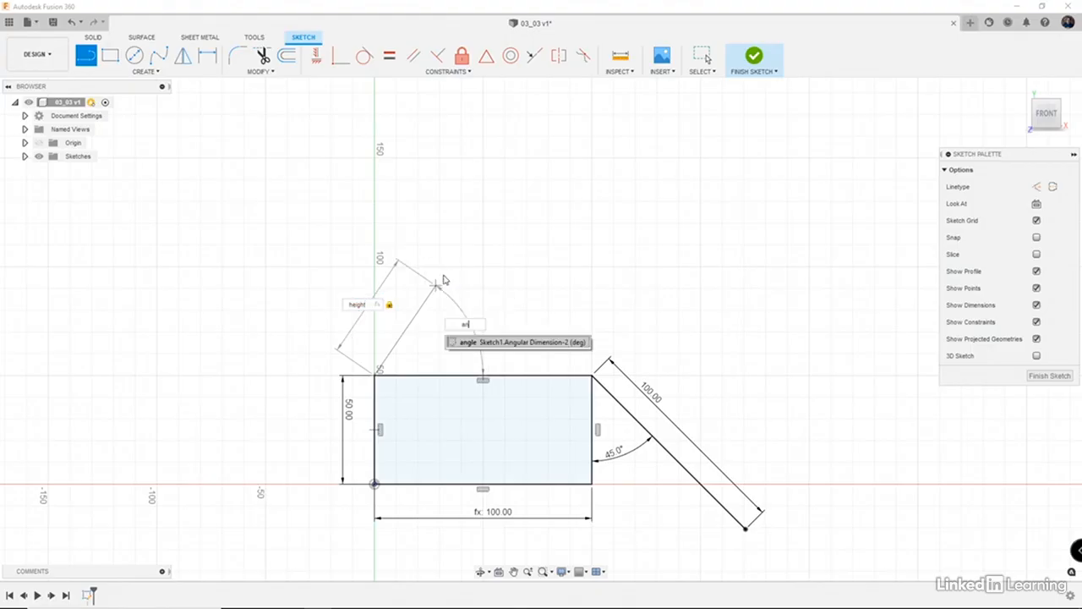
pyautogui.press('Return')
pyautogui.press('Return')
pyautogui.press('Escape')
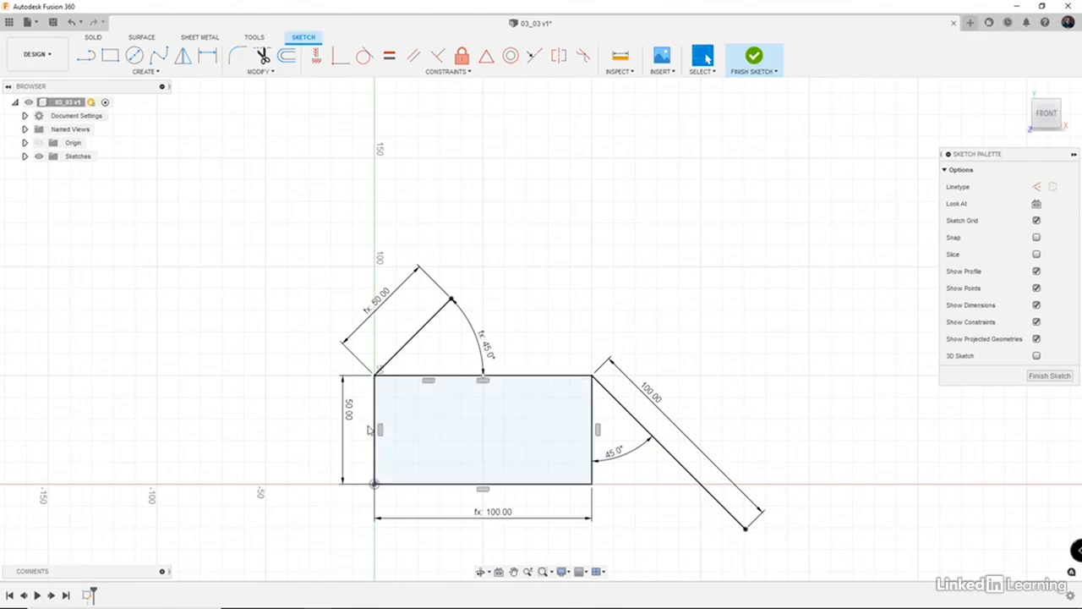
# - Set the rectangle's height dimension to 60 mm and the angle between its right side and the slanted line to 55 deg
pyautogui.doubleClick(347, 411)
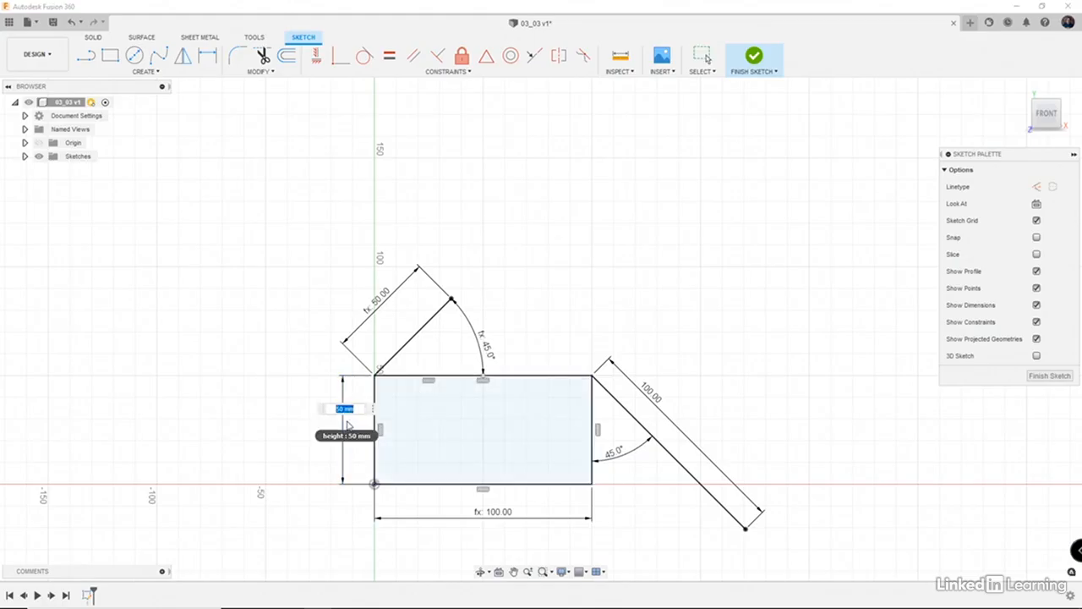
pyautogui.write('60')
pyautogui.press('Return')
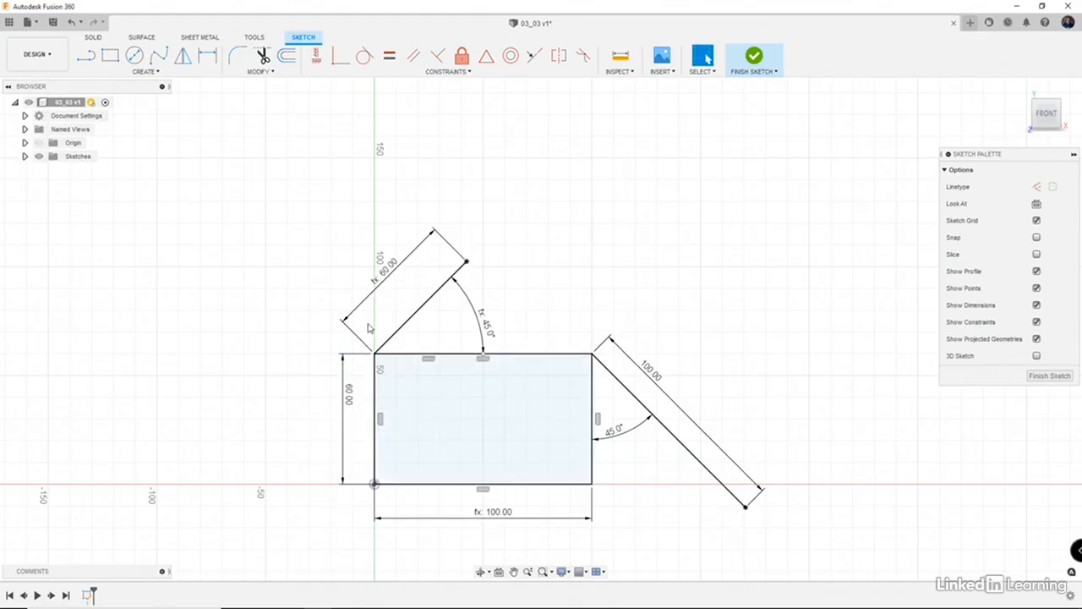
pyautogui.doubleClick(628, 438)
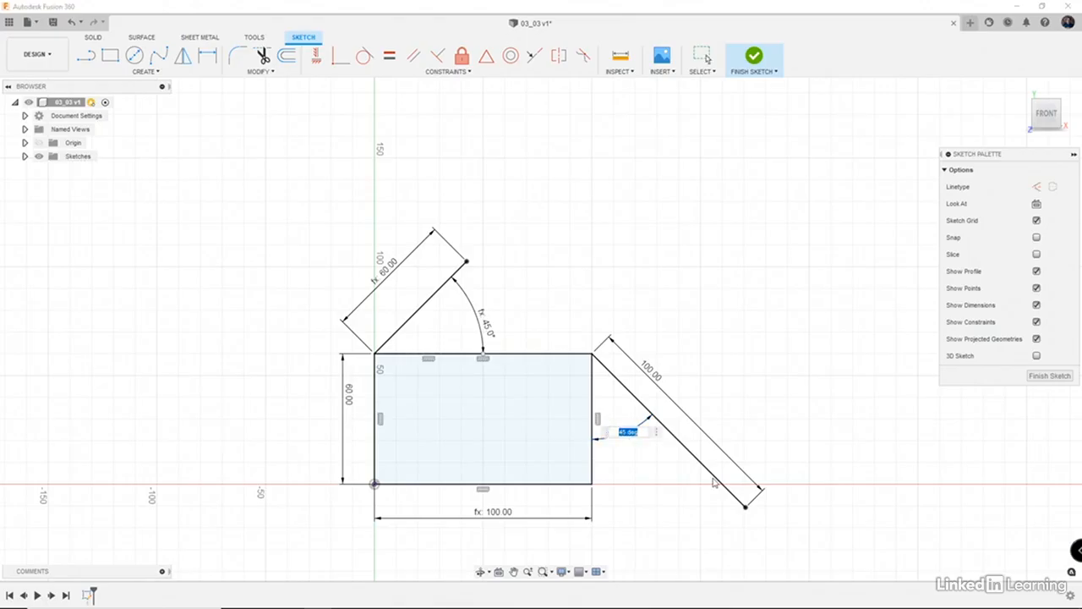
pyautogui.write('15')
pyautogui.press('Return')
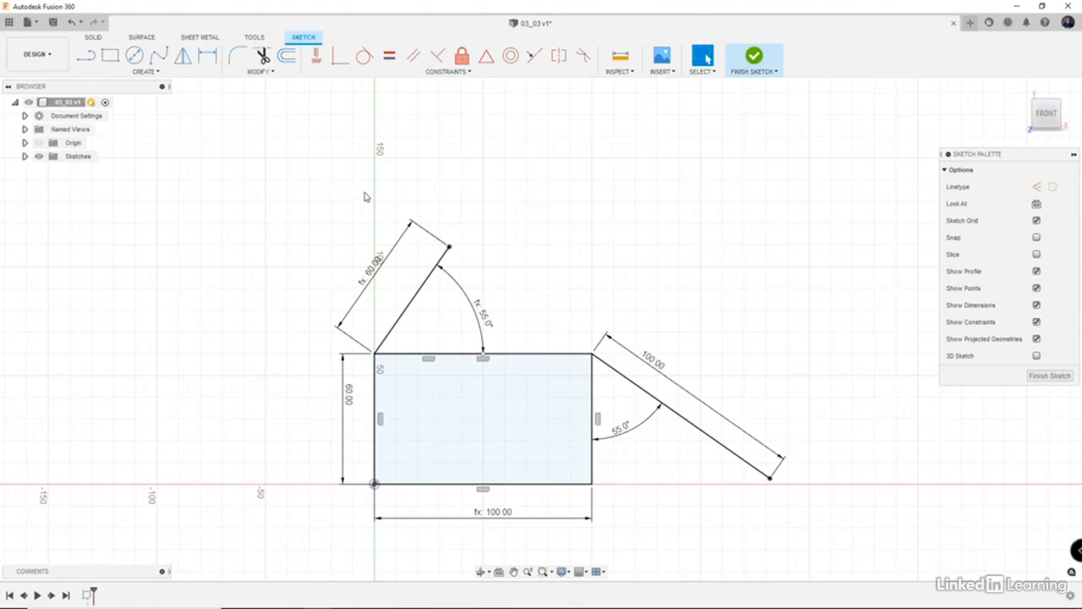
# - Set the height parameter to 50 mm in the parameters table, with the table moved clear of the sketch
pyautogui.click(260, 72)
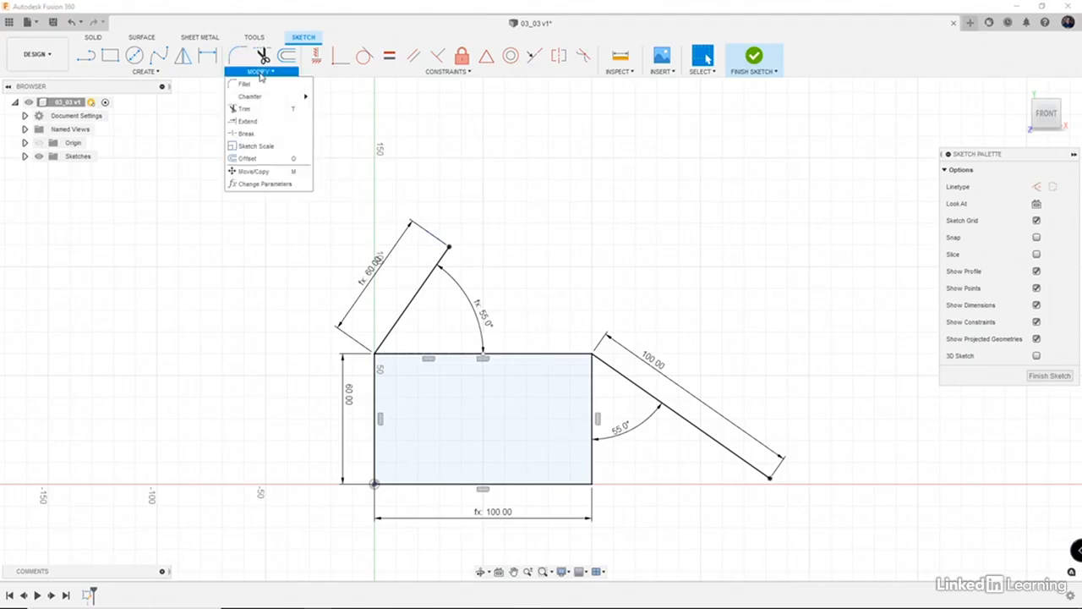
pyautogui.click(260, 184)
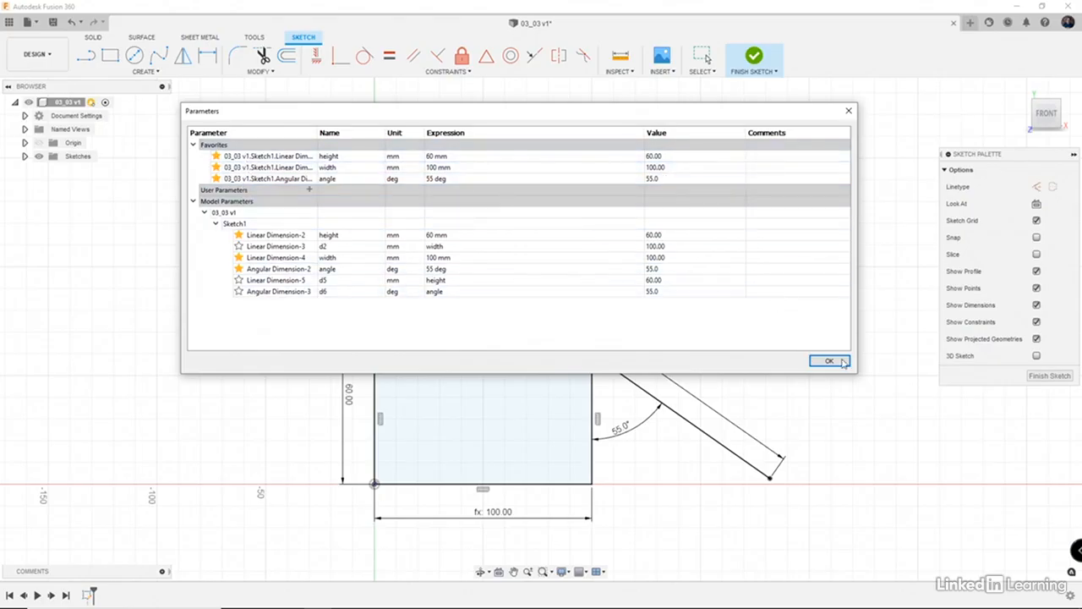
pyautogui.moveTo(857, 260); pyautogui.dragTo(694, 261)
pyautogui.moveTo(607, 118); pyautogui.dragTo(924, 50)
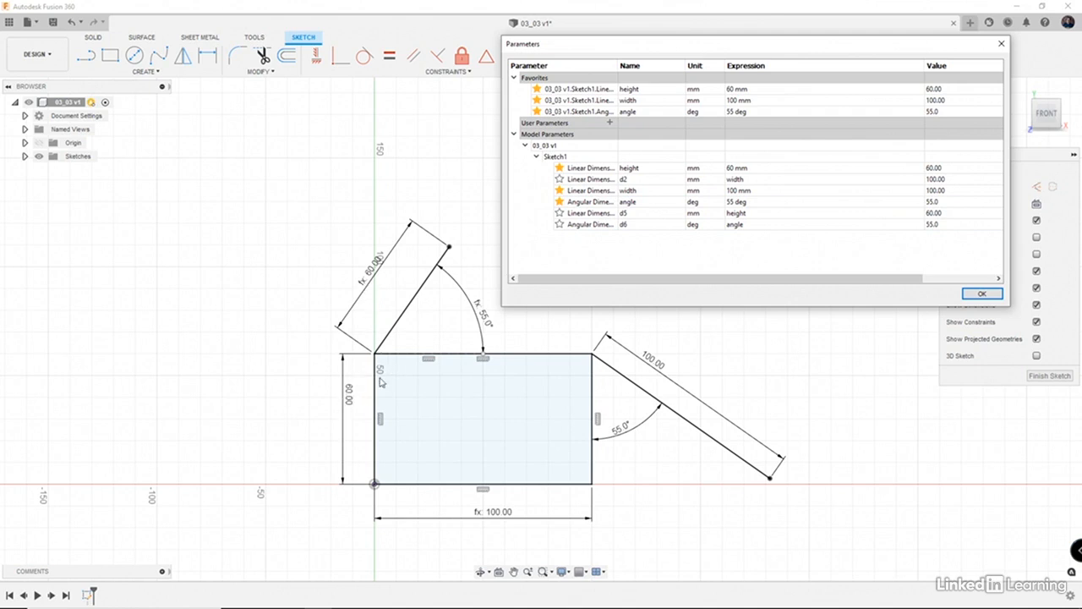
pyautogui.doubleClick(732, 89)
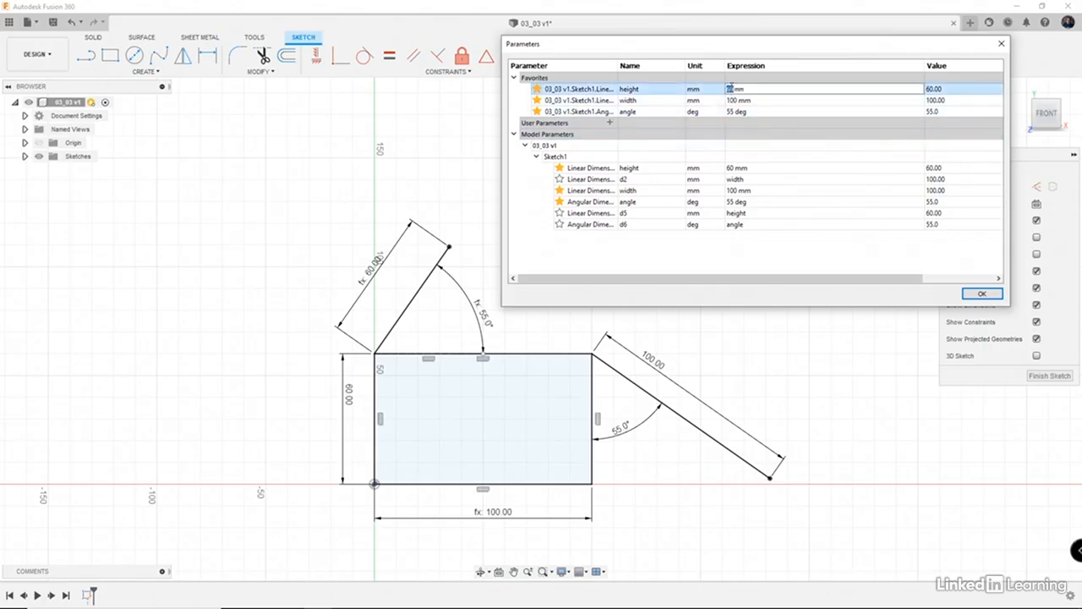
pyautogui.write('50')
pyautogui.press('Return')
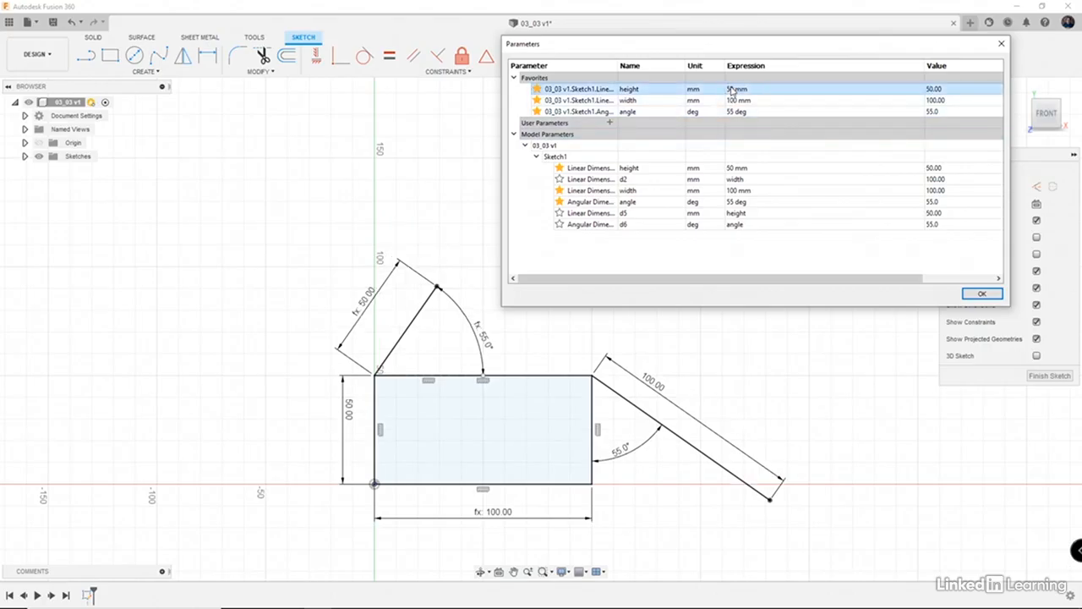
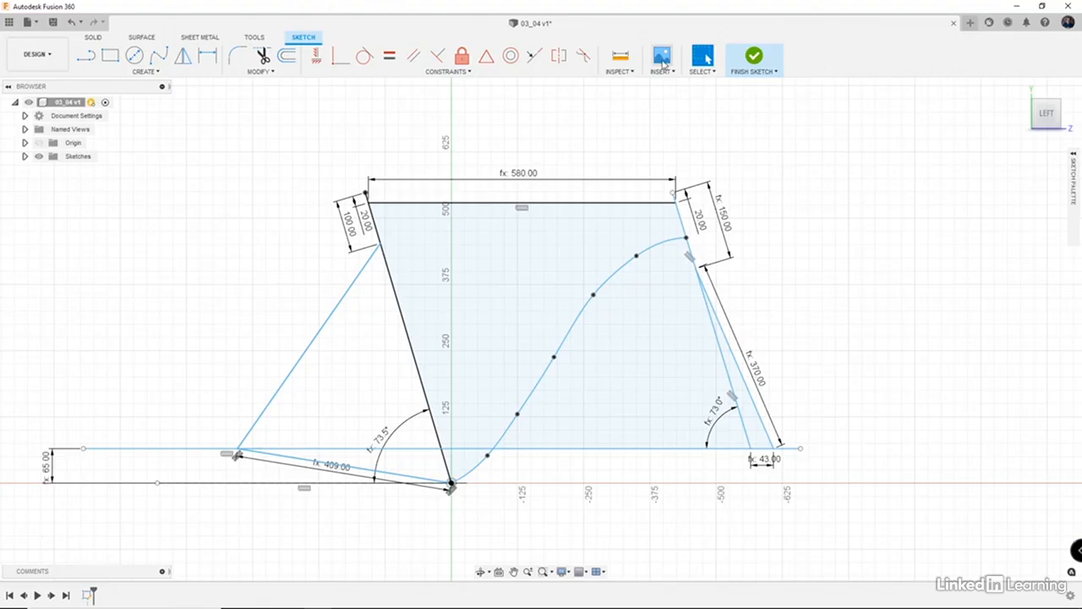
# - Open the parameters table for the 03_04 bike frame sketch and examine the HeadTubeAngle expression
pyautogui.click(262, 72)
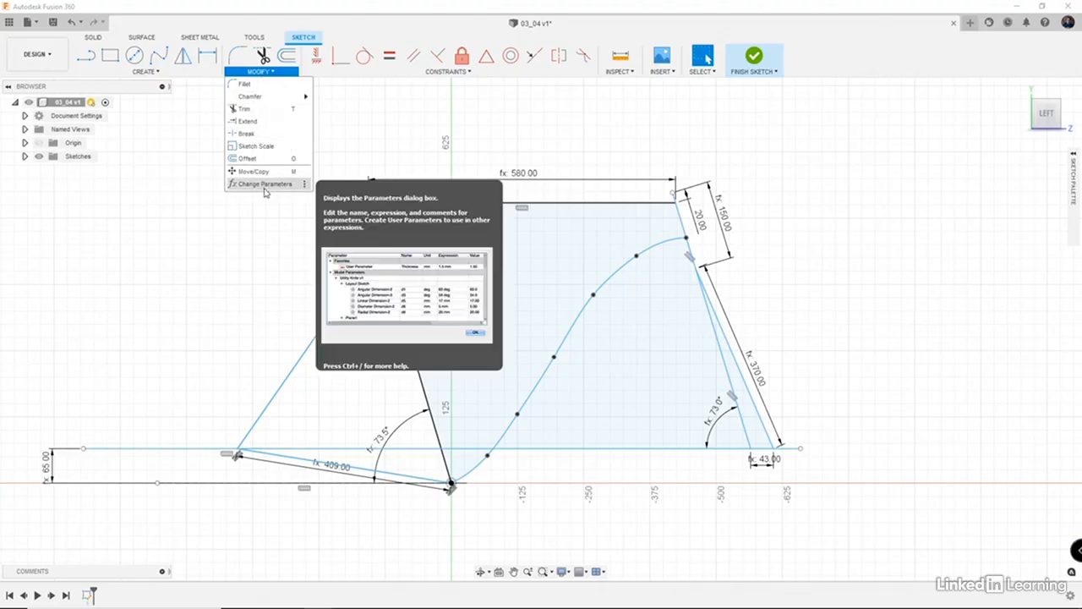
pyautogui.click(264, 188)
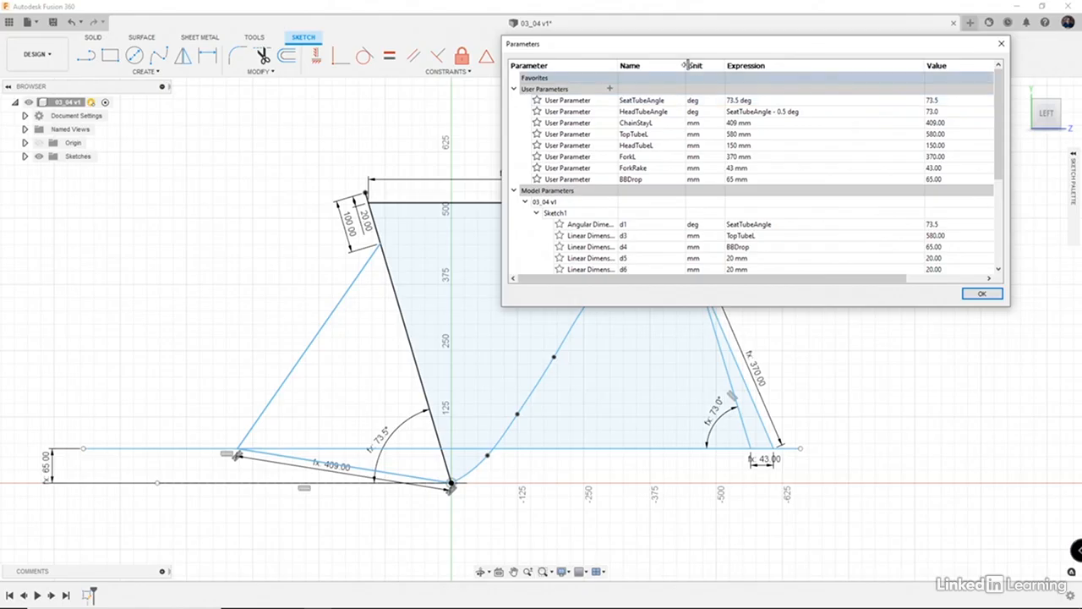
pyautogui.moveTo(697, 50)
pyautogui.mouseDown()
pyautogui.moveTo(710, 141)
pyautogui.moveTo(733, 146)
pyautogui.mouseUp()
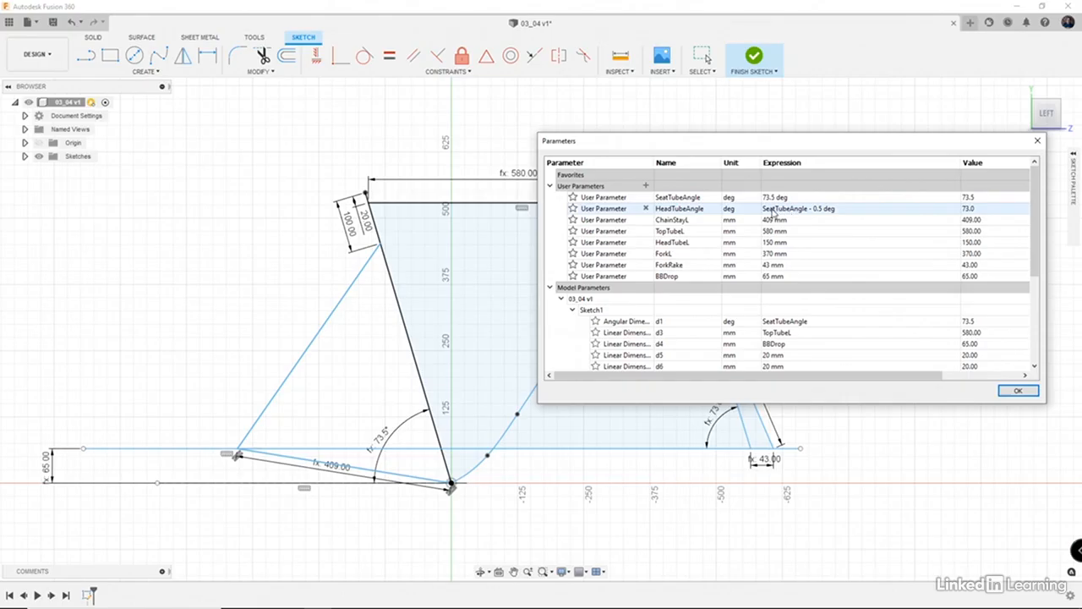
pyautogui.doubleClick(786, 210)
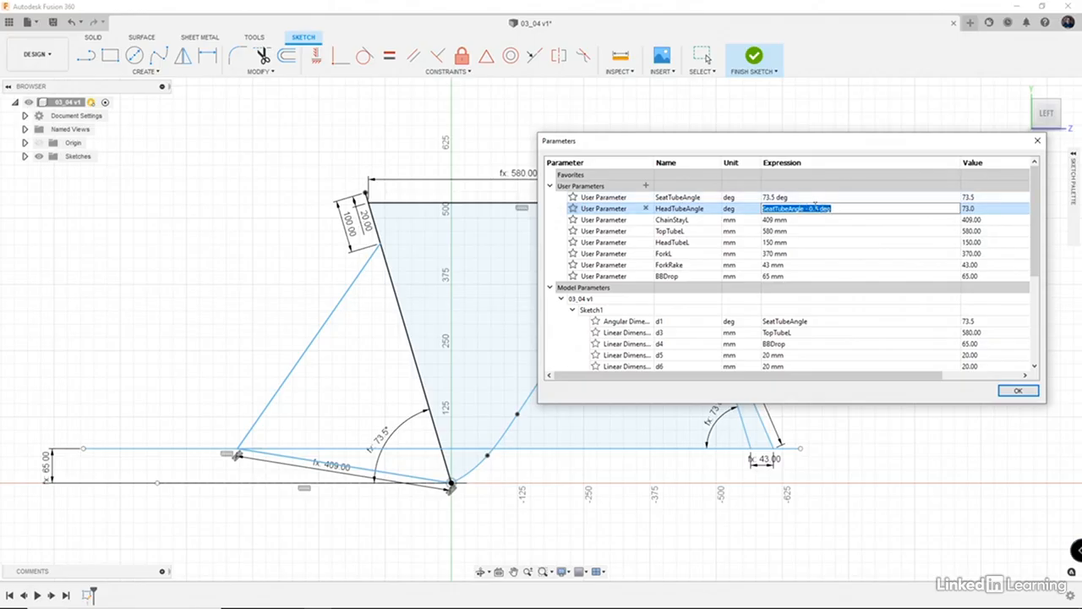
pyautogui.press('Return')
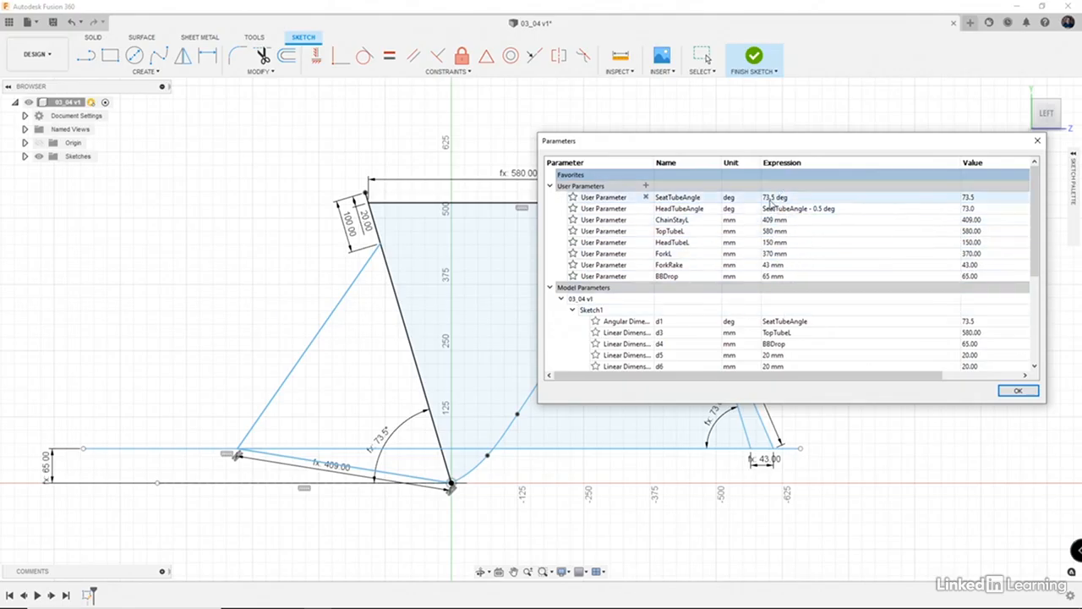
# - Shrink and move the parameters table to uncover the sketch, and set the SeatTubeAngle user parameter to 74 deg
pyautogui.click(771, 199)
pyautogui.doubleClick(770, 198)
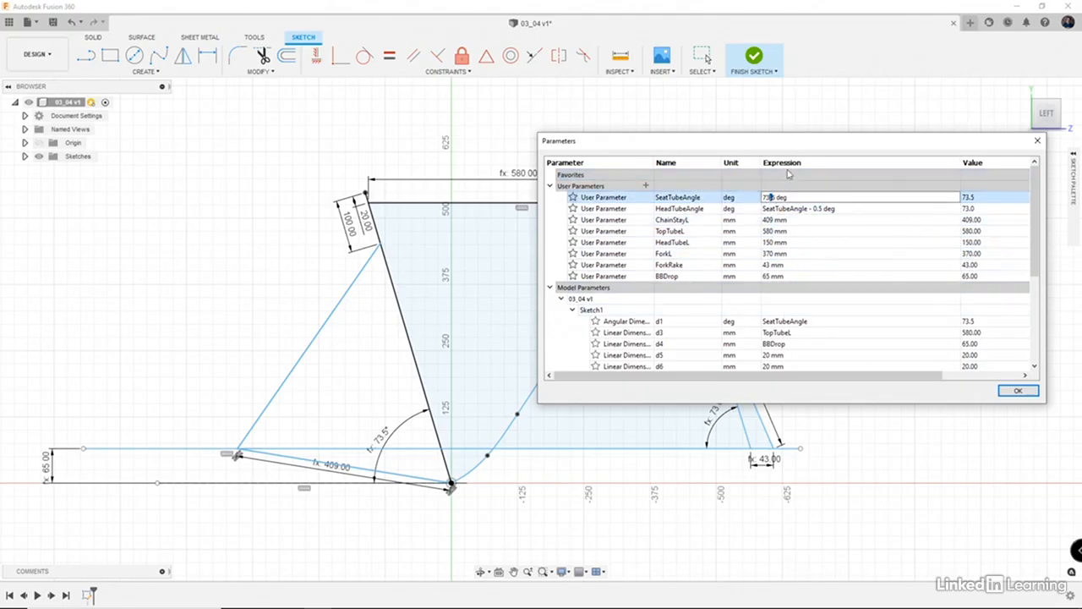
pyautogui.moveTo(1026, 405); pyautogui.dragTo(1061, 321)
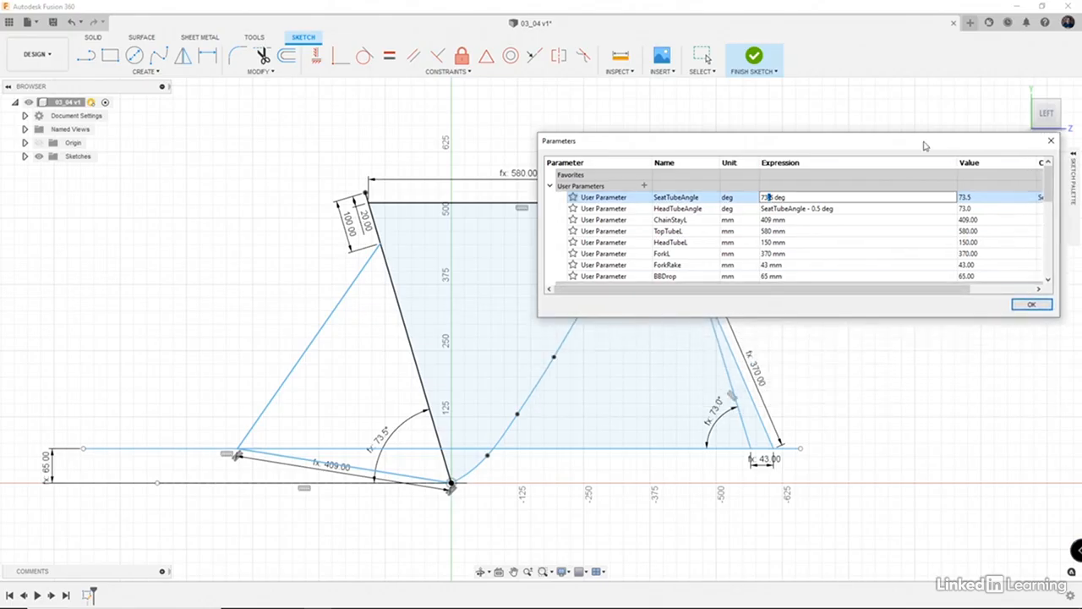
pyautogui.moveTo(925, 142)
pyautogui.mouseDown()
pyautogui.moveTo(911, 15)
pyautogui.moveTo(901, 80)
pyautogui.mouseUp()
pyautogui.moveTo(749, 135); pyautogui.dragTo(717, 133)
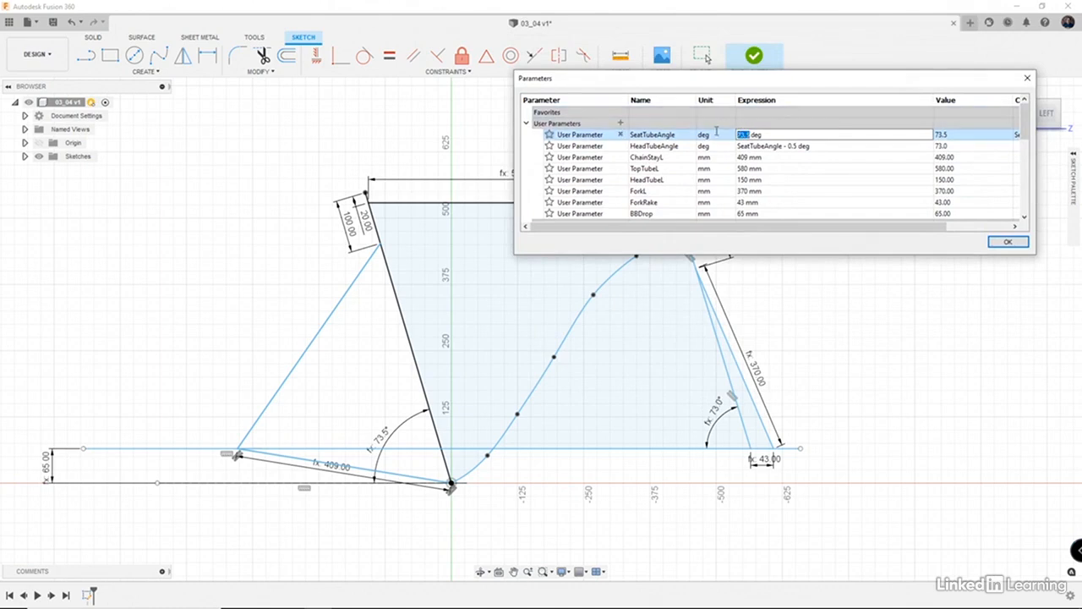
pyautogui.write('74')
pyautogui.press('Return')
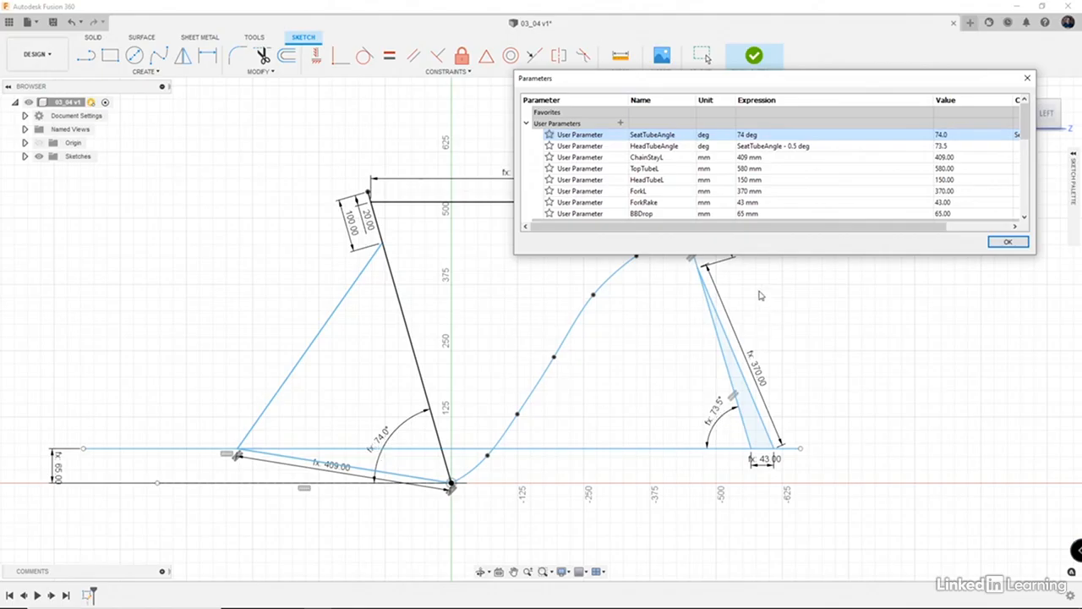
# - Set the SeatTubeAngle user parameter to 73 deg and enter a new length for ChainStayL
pyautogui.doubleClick(741, 135)
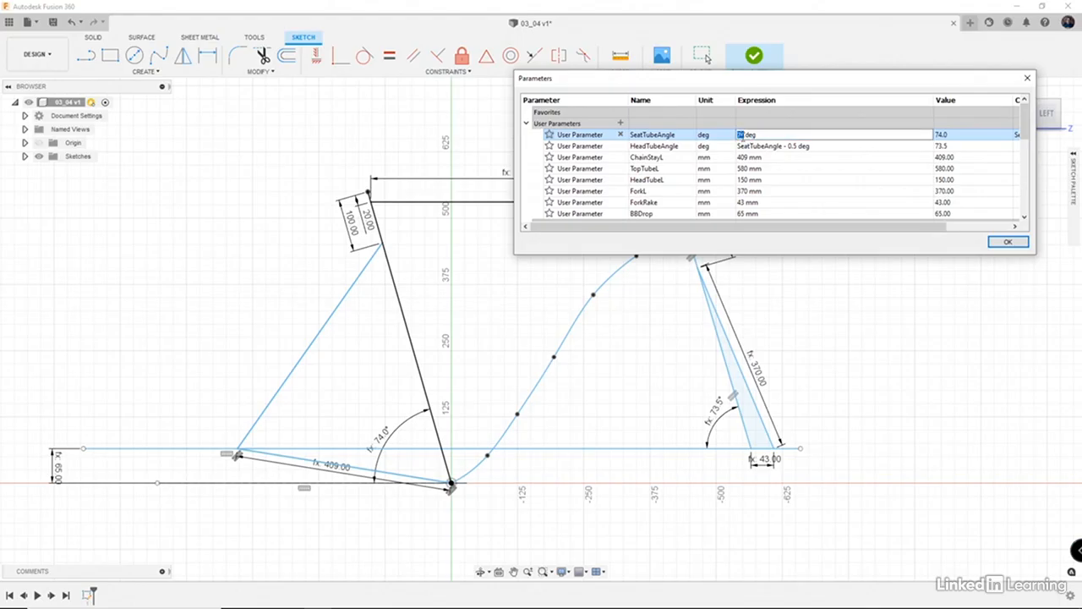
pyautogui.write('73')
pyautogui.press('Return')
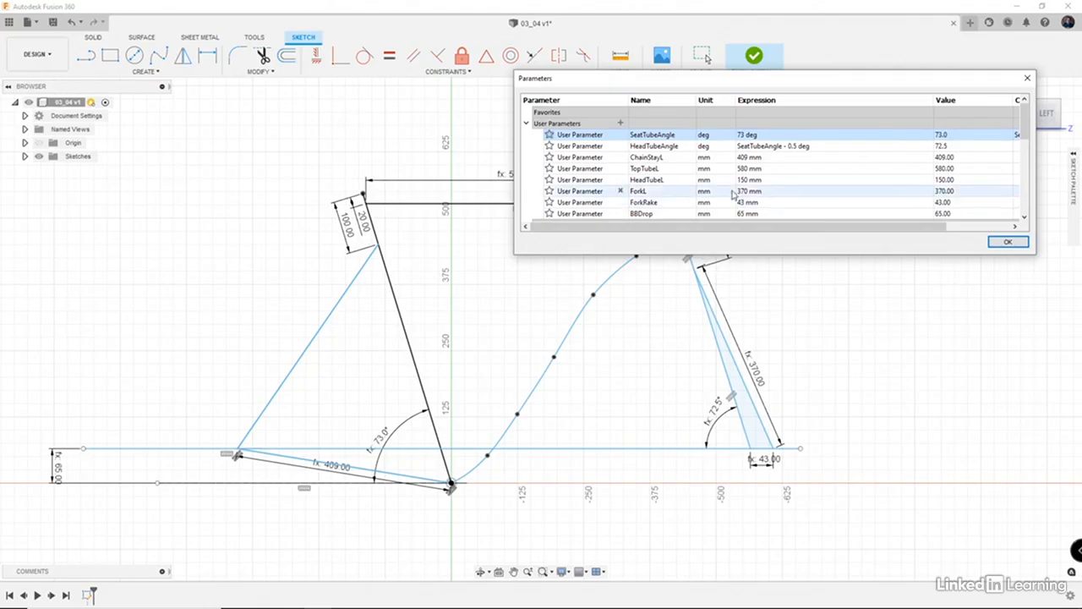
pyautogui.click(744, 157)
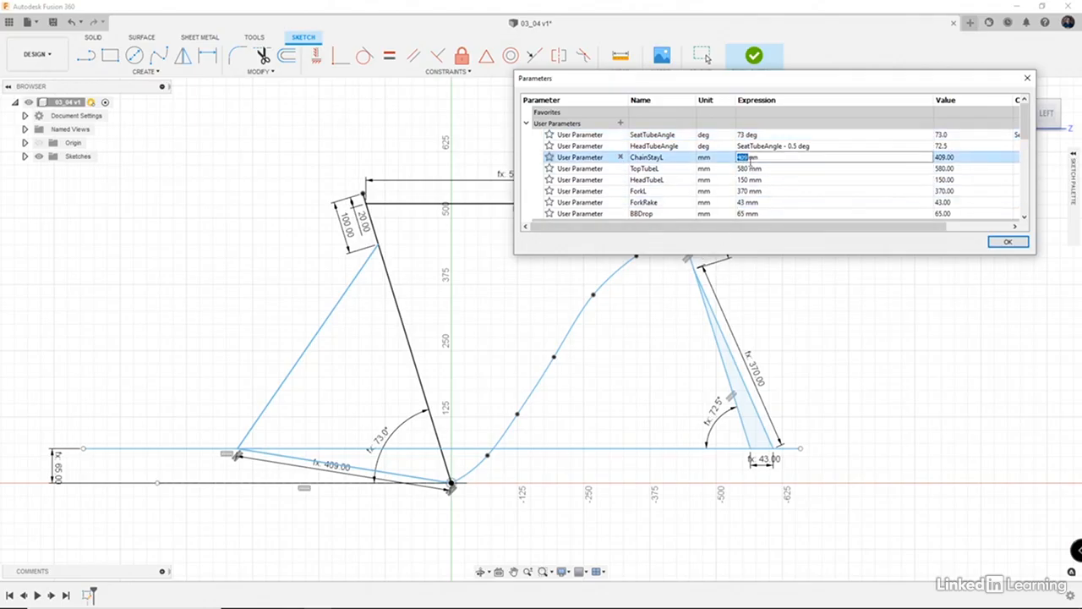
pyautogui.write('40')
pyautogui.press('Return')
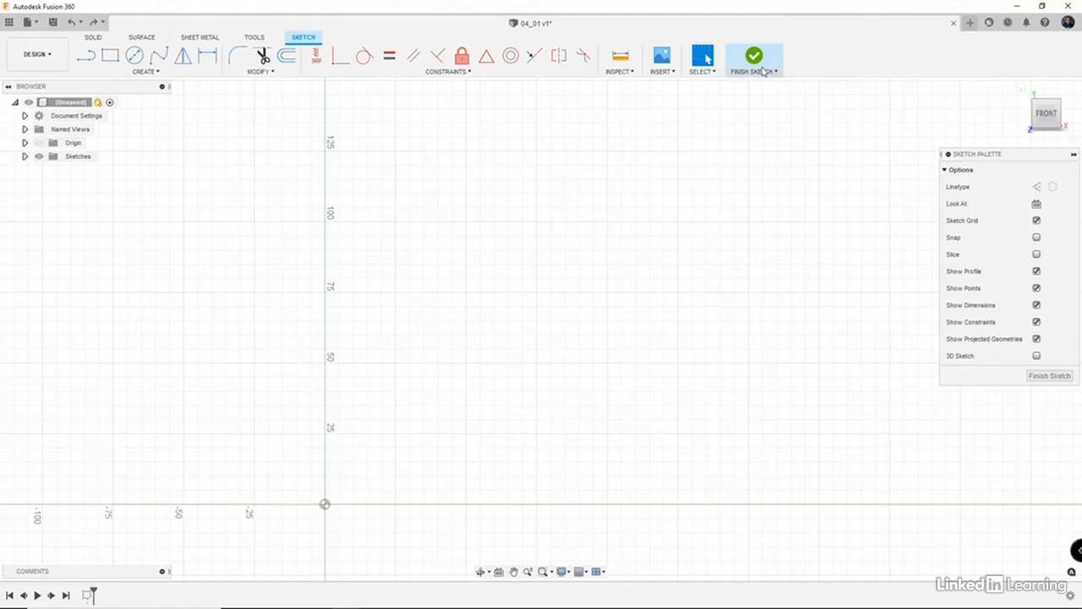
# - Insert the SVG file Pred-logo from the computer's Downloads folder into the active sketch
pyautogui.click(664, 73)
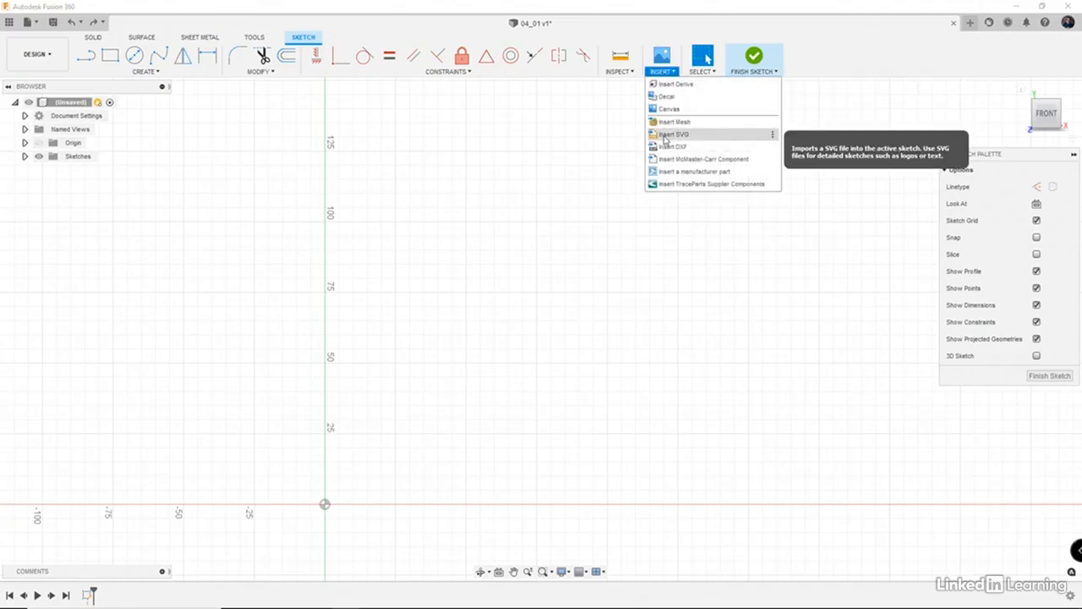
pyautogui.click(664, 139)
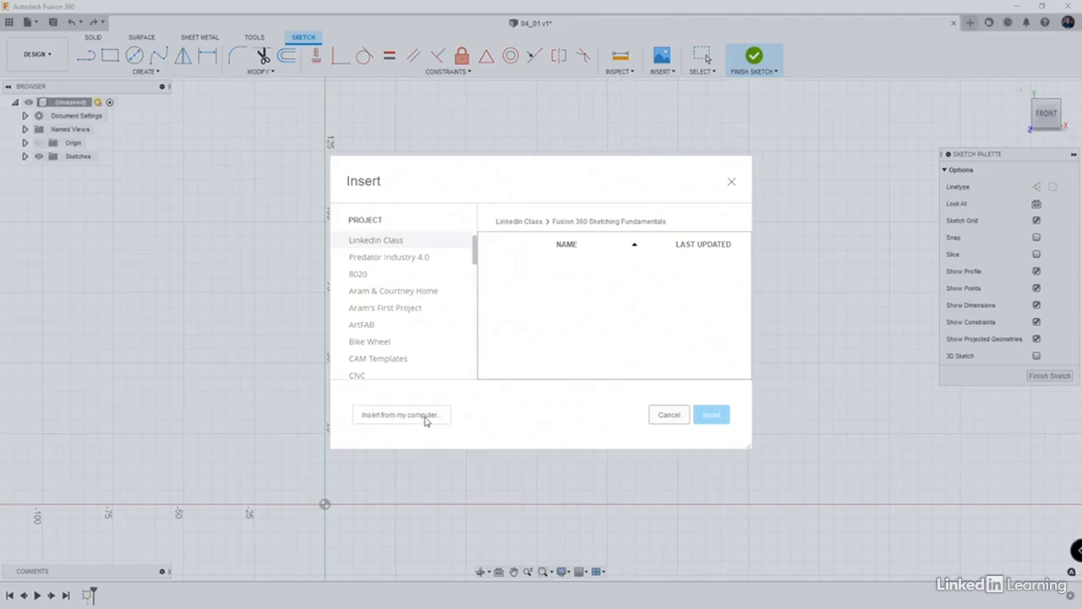
pyautogui.click(426, 416)
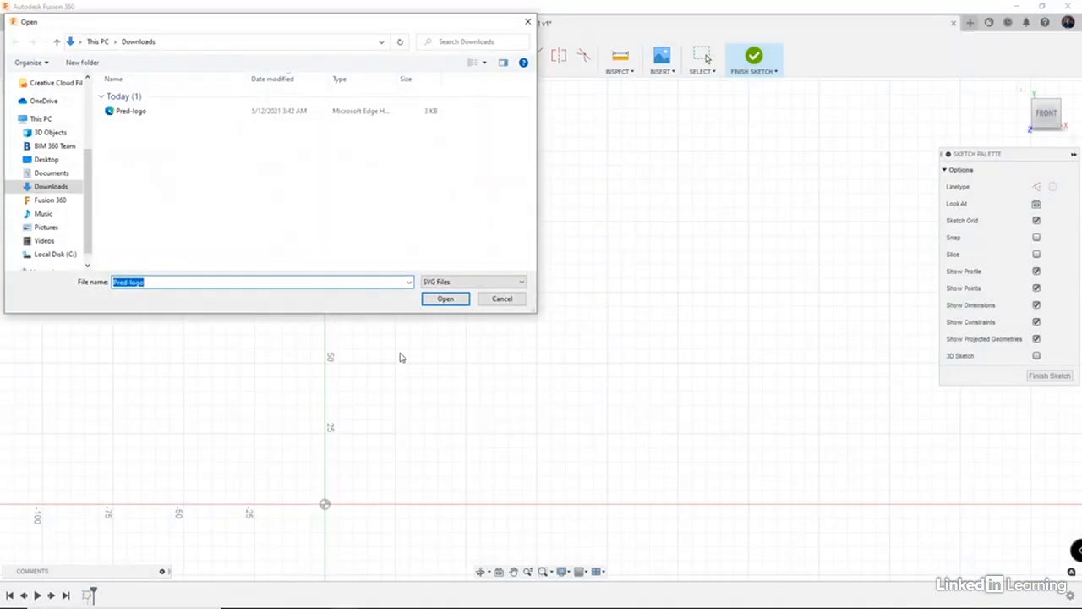
pyautogui.click(131, 113)
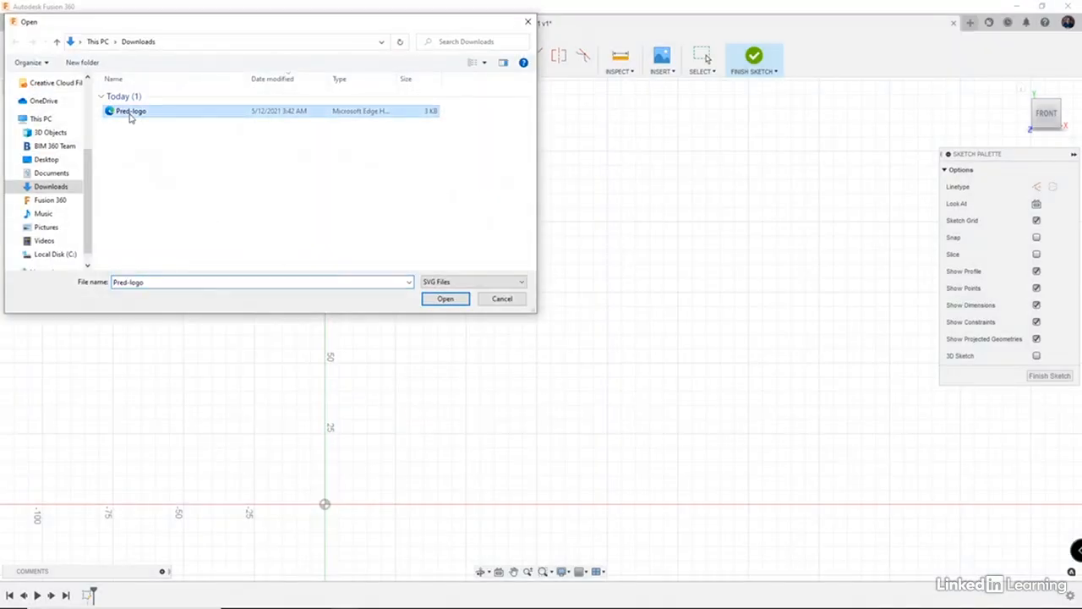
pyautogui.click(447, 301)
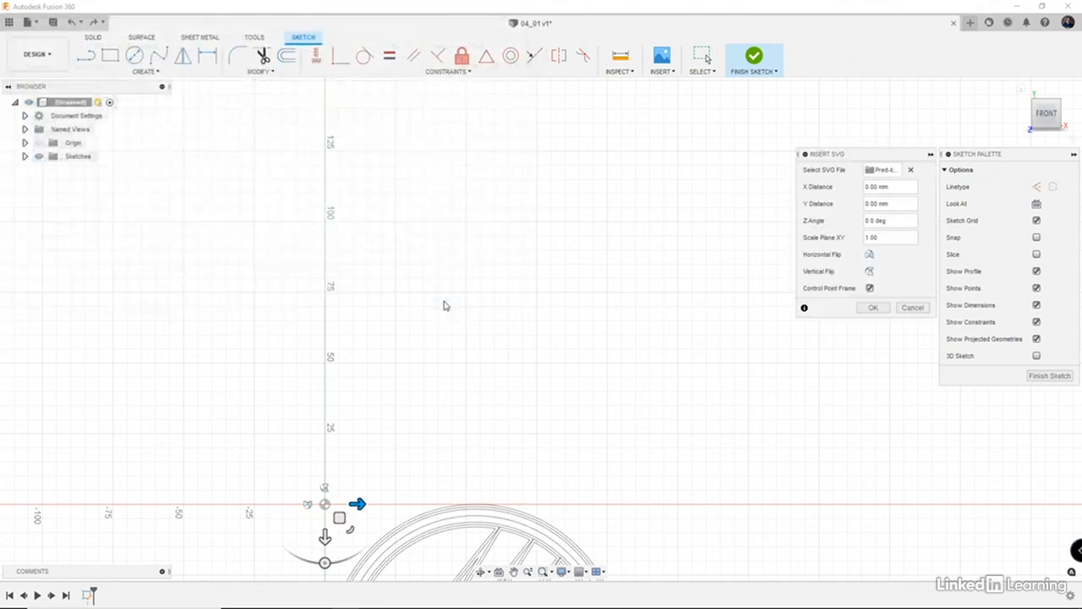
# - Move the SVG logo up above the sketch's X axis, with offsets of about 7.3 mm in X and -112.8 mm in Y
pyautogui.scroll(-2, 574, 395)
pyautogui.moveTo(640, 454)
pyautogui.mouseDown(button='middle')
pyautogui.moveTo(600, 363)
pyautogui.moveTo(558, 336)
pyautogui.mouseUp(button='middle')
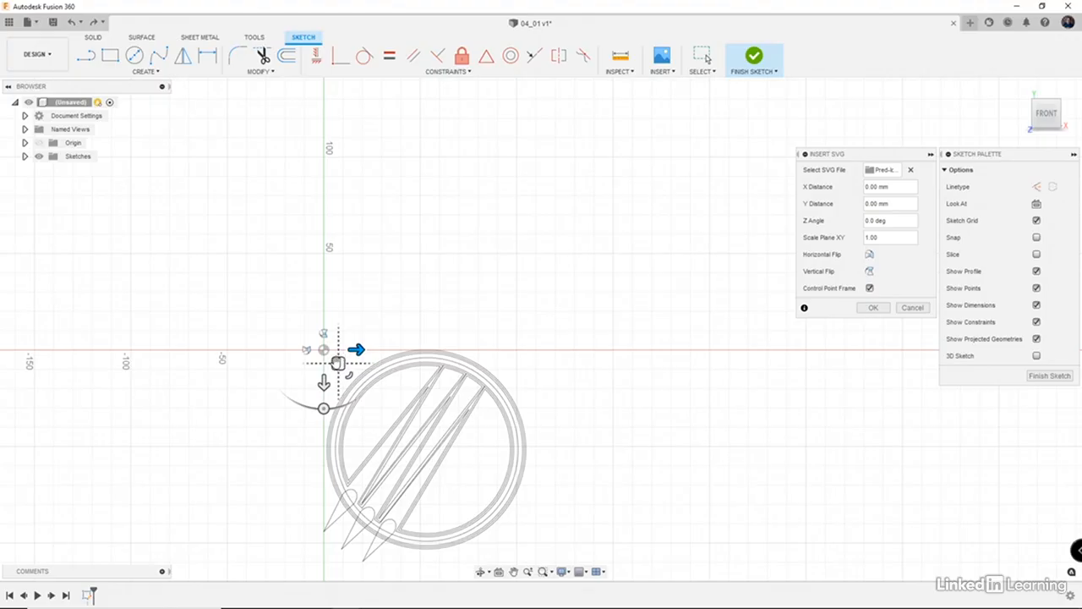
pyautogui.moveTo(337, 362); pyautogui.dragTo(352, 145)
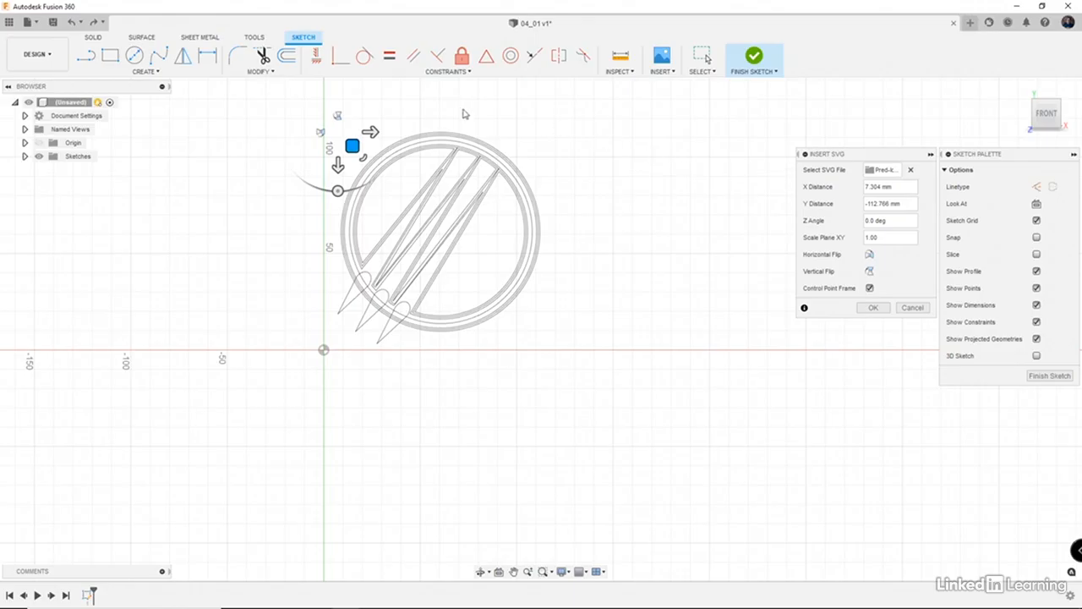
pyautogui.moveTo(370, 132); pyautogui.dragTo(338, 166)
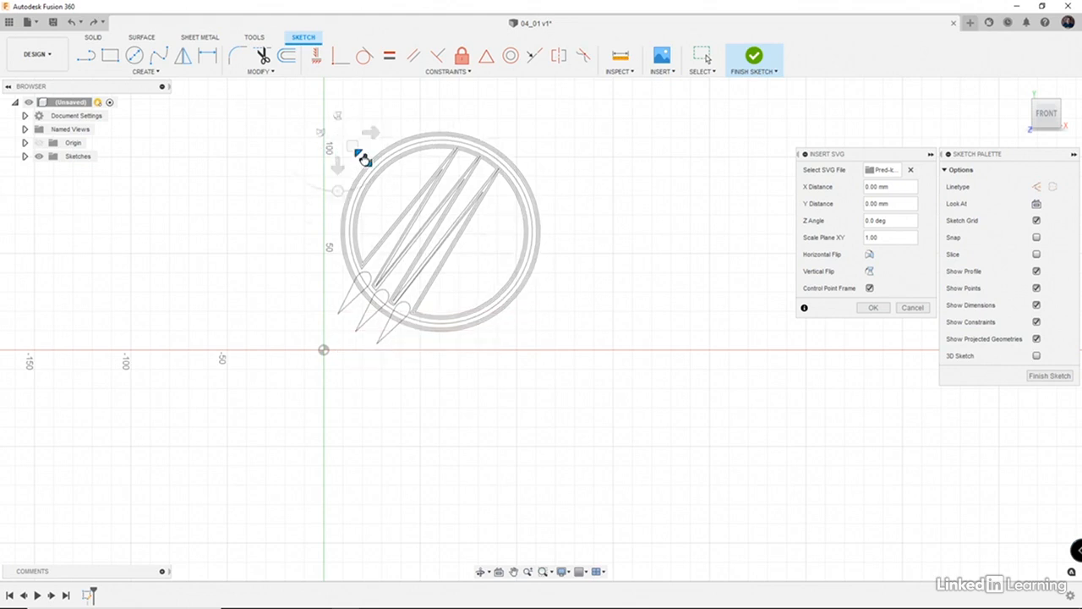
# - Try enlarging the logo with its scale handle and set Scale Plane XY back to 1
pyautogui.moveTo(365, 160)
pyautogui.mouseDown()
pyautogui.moveTo(378, 169)
pyautogui.moveTo(363, 157)
pyautogui.mouseUp()
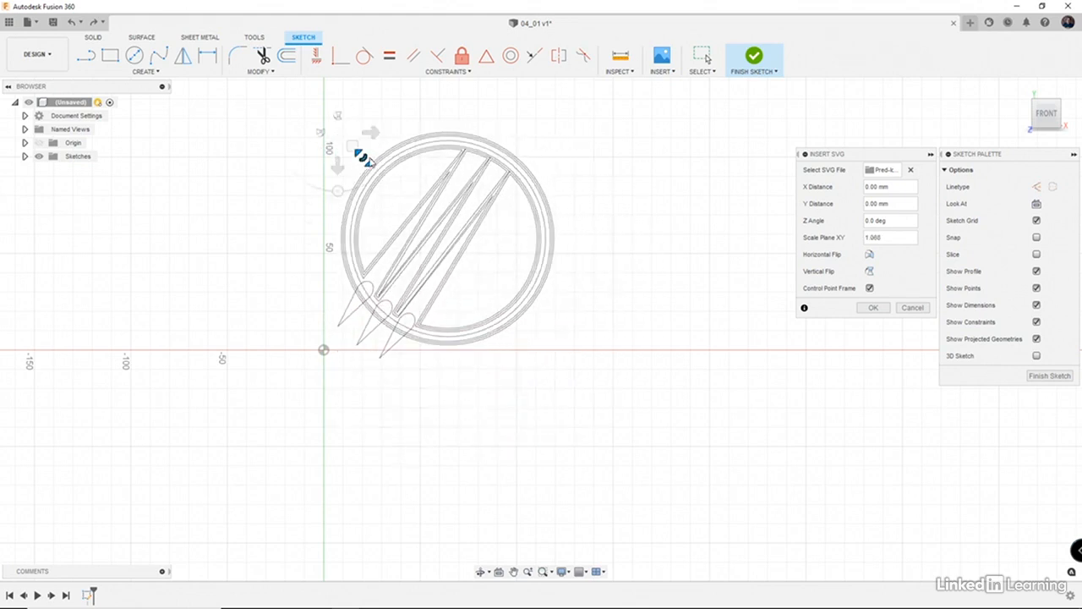
pyautogui.click(887, 237)
pyautogui.write('1')
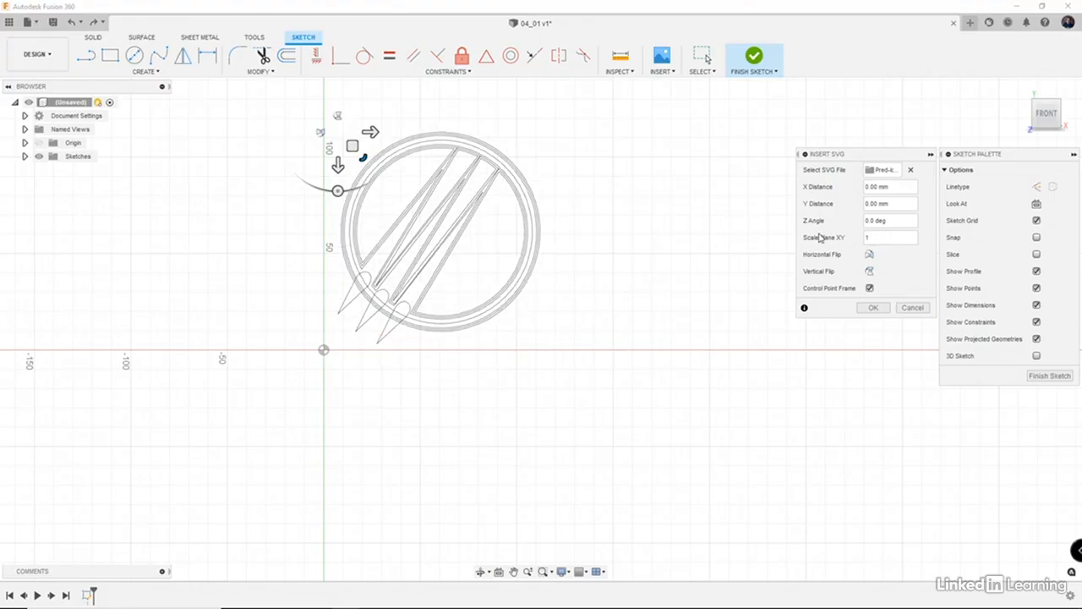
pyautogui.click(882, 239)
pyautogui.press('BackSpace')
pyautogui.write('1')
# - Flip the logo vertically and back, flip it horizontally and back, and accept the SVG insertion
pyautogui.click(338, 116)
pyautogui.click(338, 117)
pyautogui.click(321, 133)
pyautogui.click(321, 133)
pyautogui.click(873, 308)
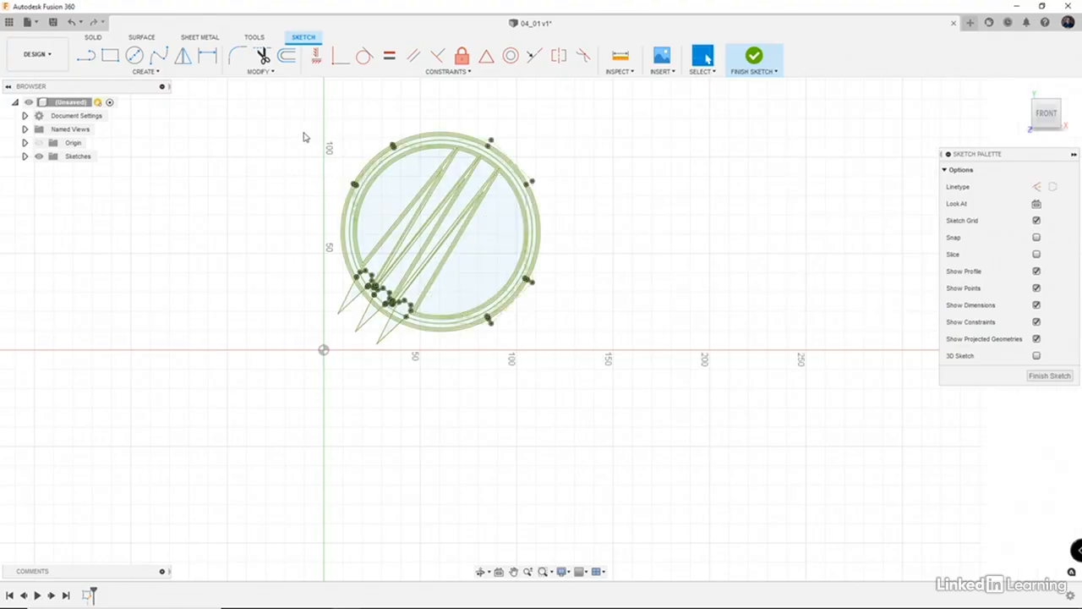
# - Draw a line tangent to the logo's outer circle, starting on the circle near its upper-left point and ending outside it
pyautogui.scroll(4, 304, 137)
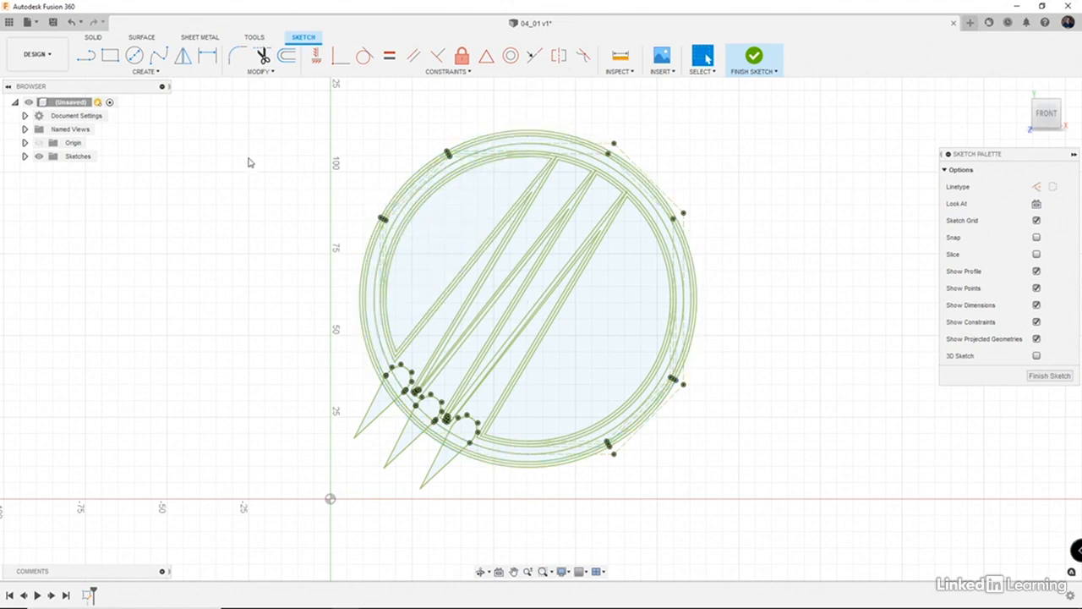
pyautogui.click(86, 56)
pyautogui.scroll(2, 454, 124)
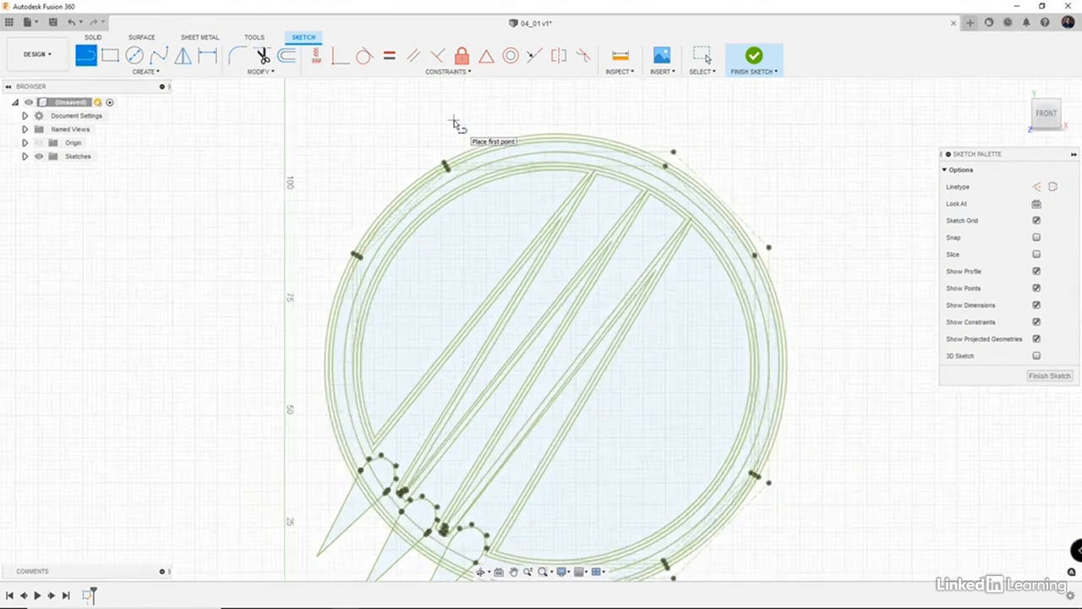
pyautogui.scroll(4, 454, 124)
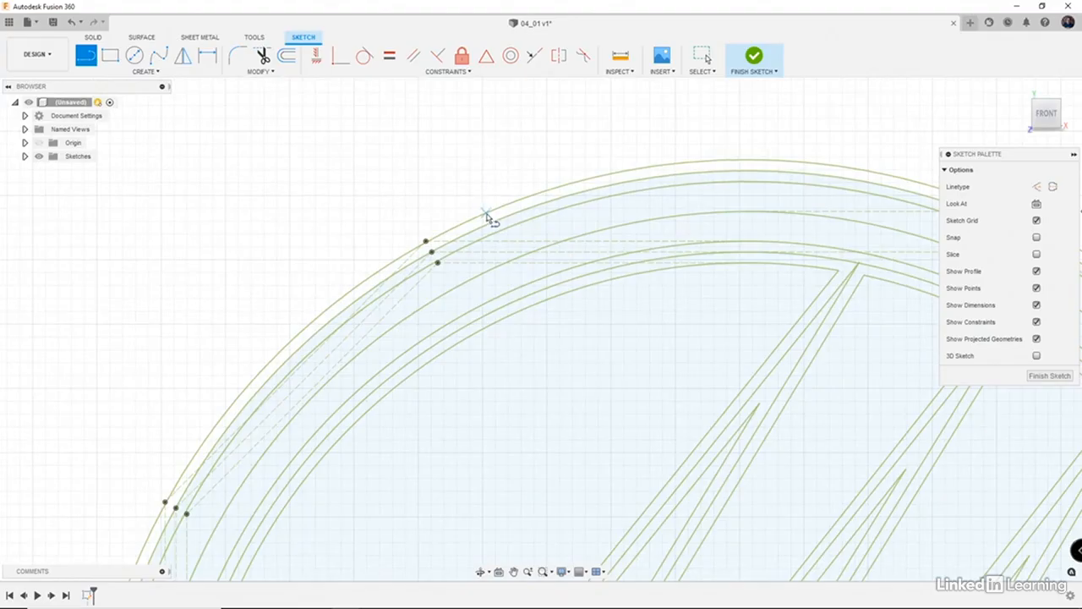
pyautogui.click(487, 214)
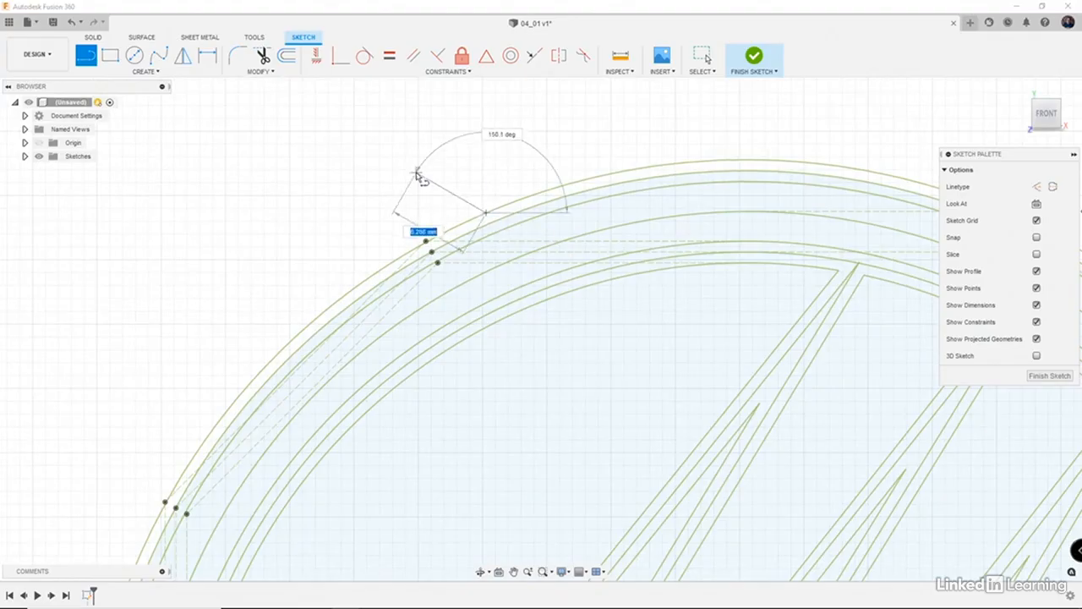
pyautogui.click(342, 276)
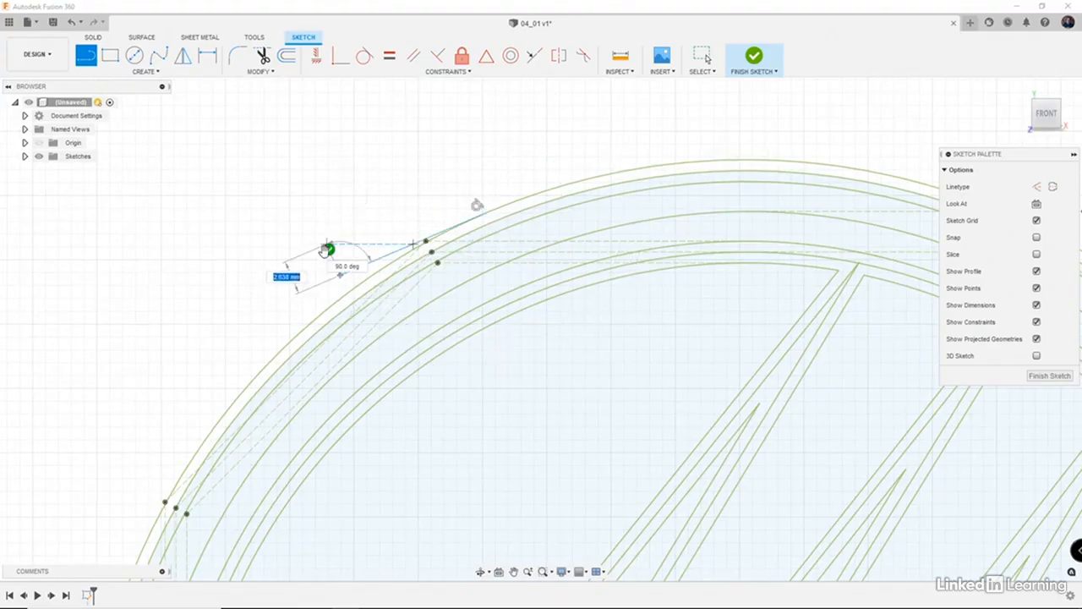
pyautogui.click(328, 249)
# - Draw a line from the tip of the logo's leftmost spike outward across the Y axis, and leave the Line tool
pyautogui.scroll(-5, 305, 308)
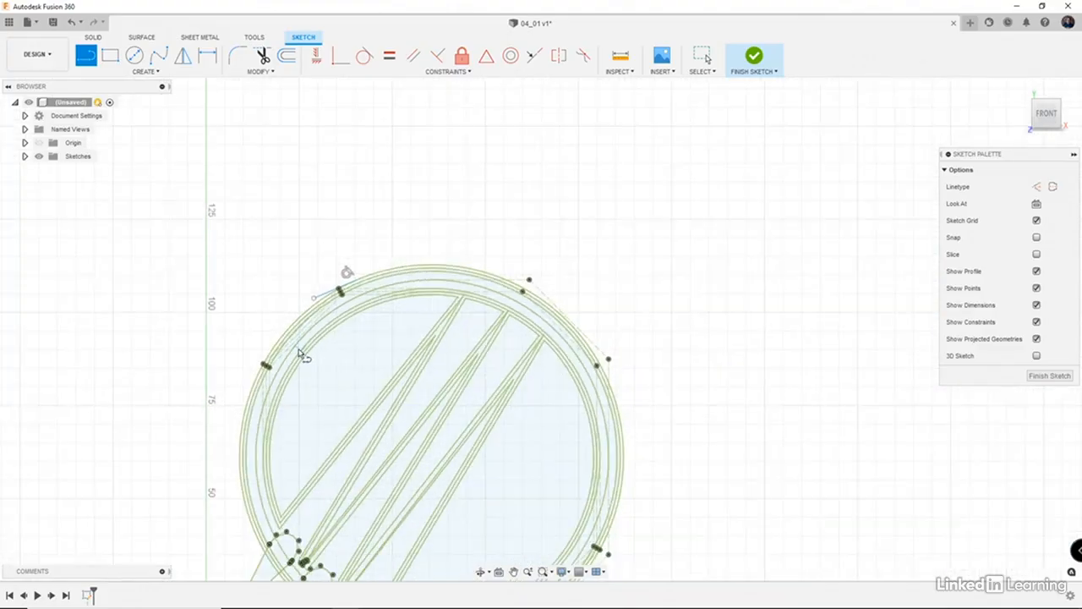
pyautogui.moveTo(300, 353); pyautogui.dragTo(442, 235, button='middle')
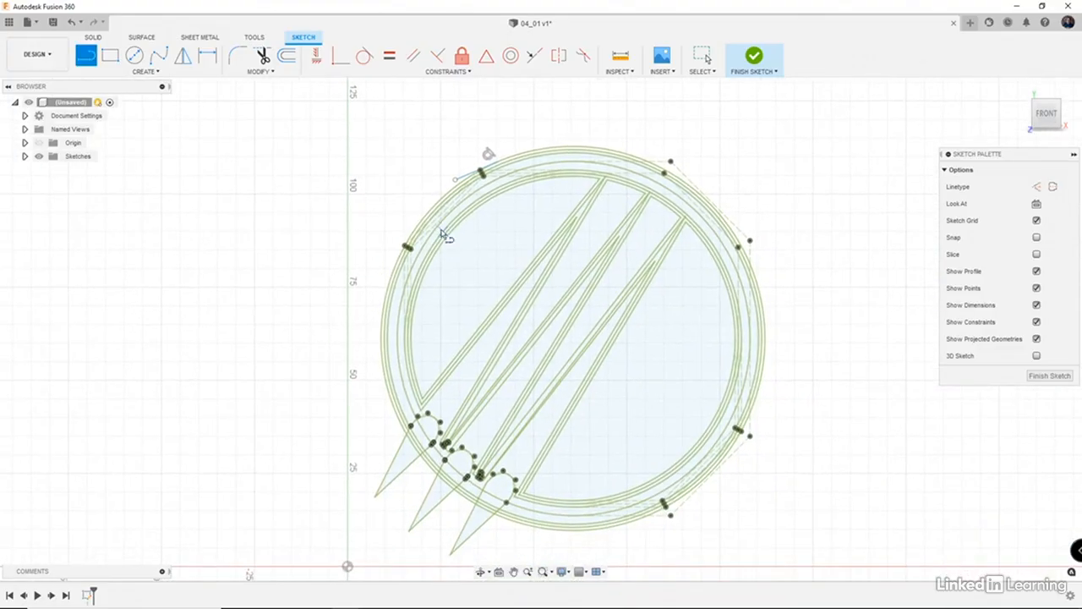
pyautogui.click(376, 495)
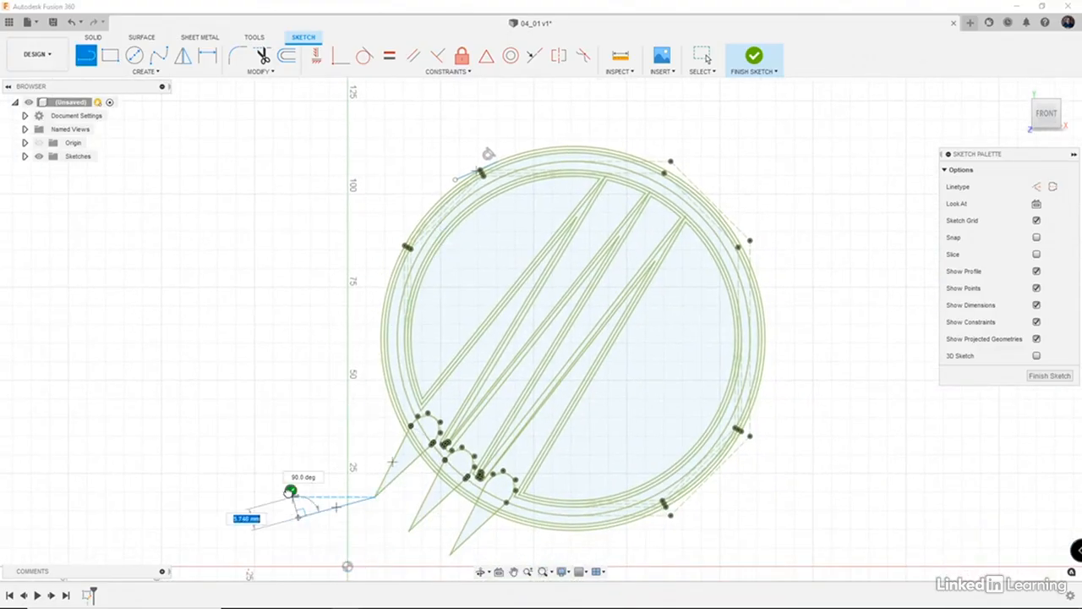
pyautogui.doubleClick(297, 516)
pyautogui.scroll(-2, 337, 503)
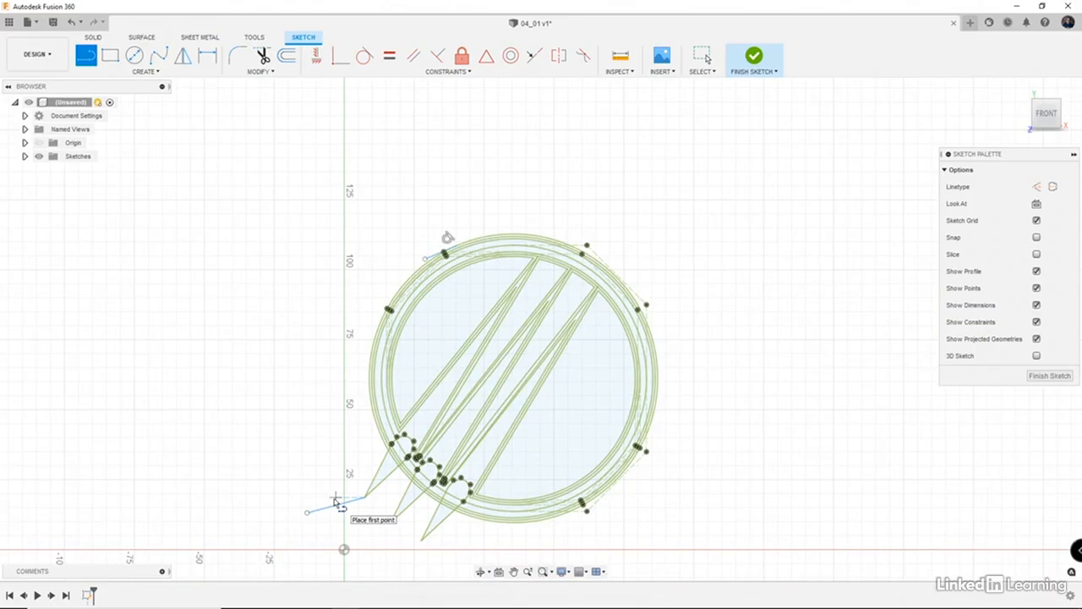
pyautogui.moveTo(345, 499); pyautogui.dragTo(367, 457, button='middle')
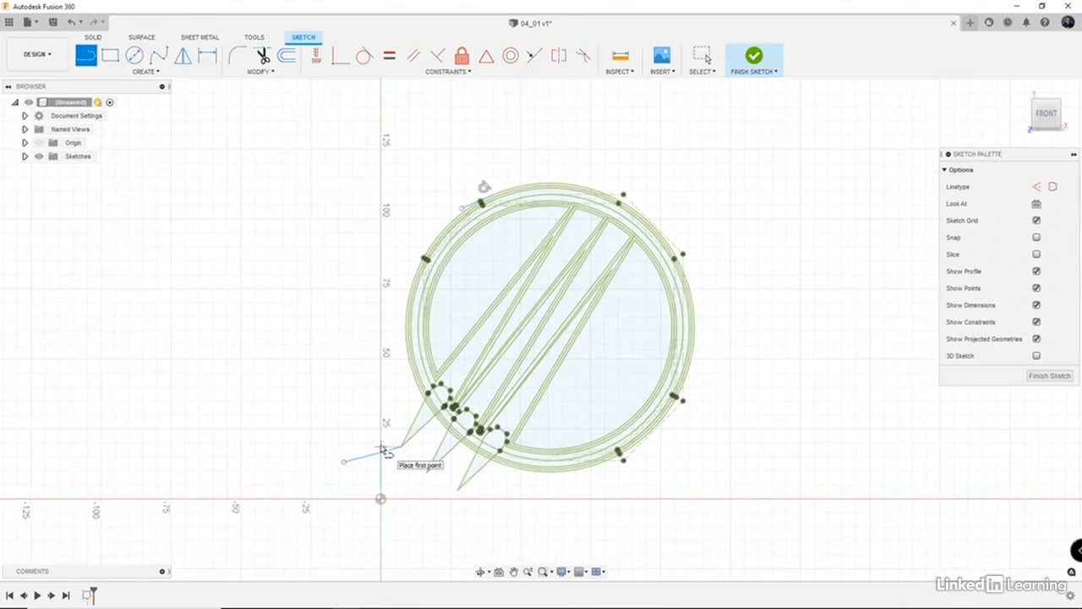
pyautogui.click(402, 444)
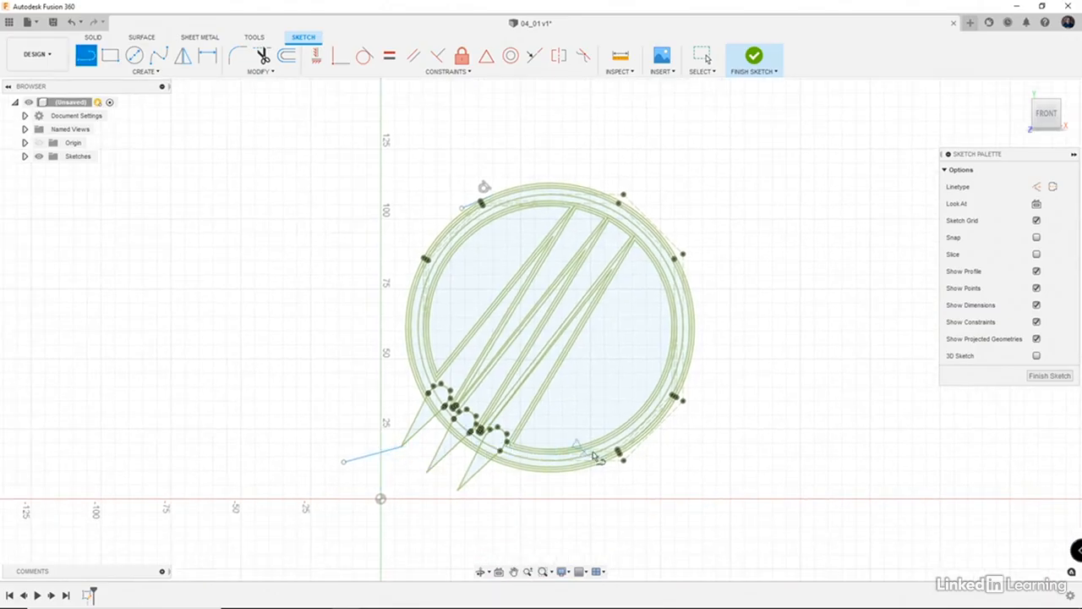
pyautogui.press('Escape')
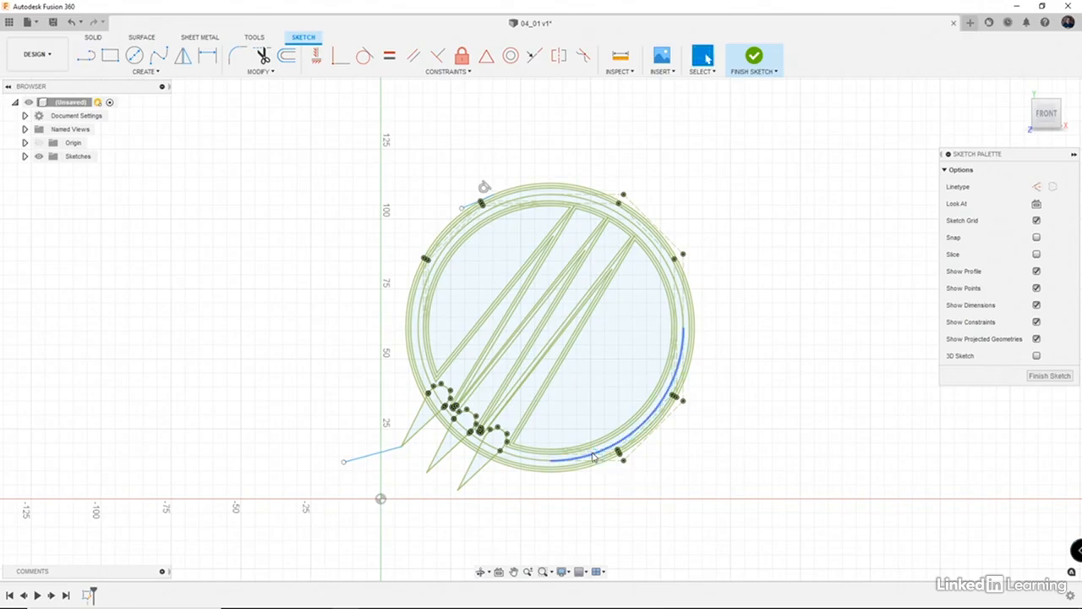
# - Unfix the lower-right quarter arc between the logo's outer and inner ring outlines, and delete that arc
pyautogui.click(596, 456)
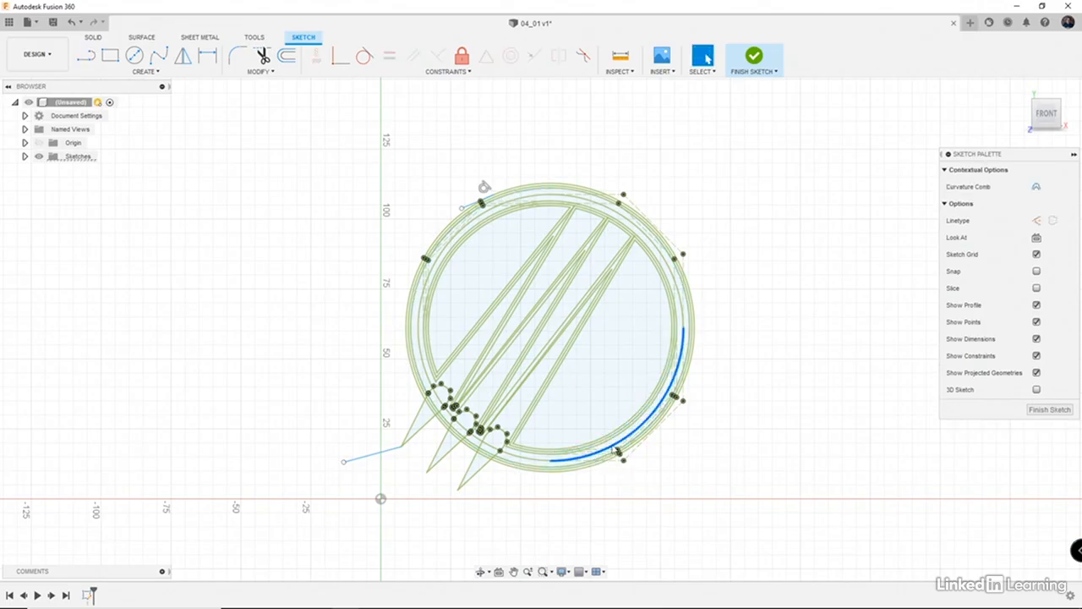
pyautogui.click(463, 56)
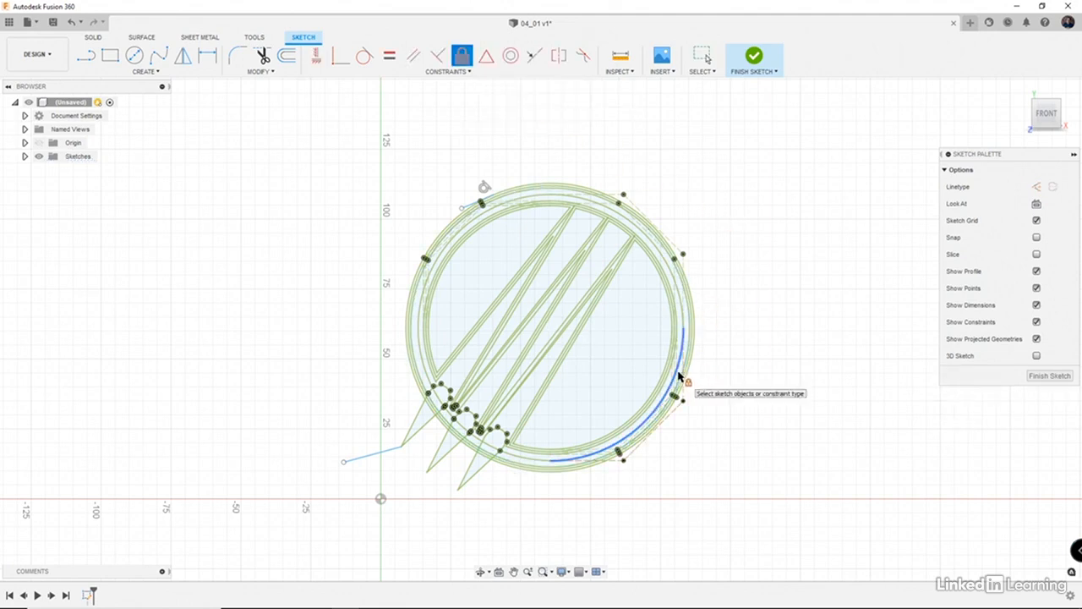
pyautogui.scroll(2, 701, 431)
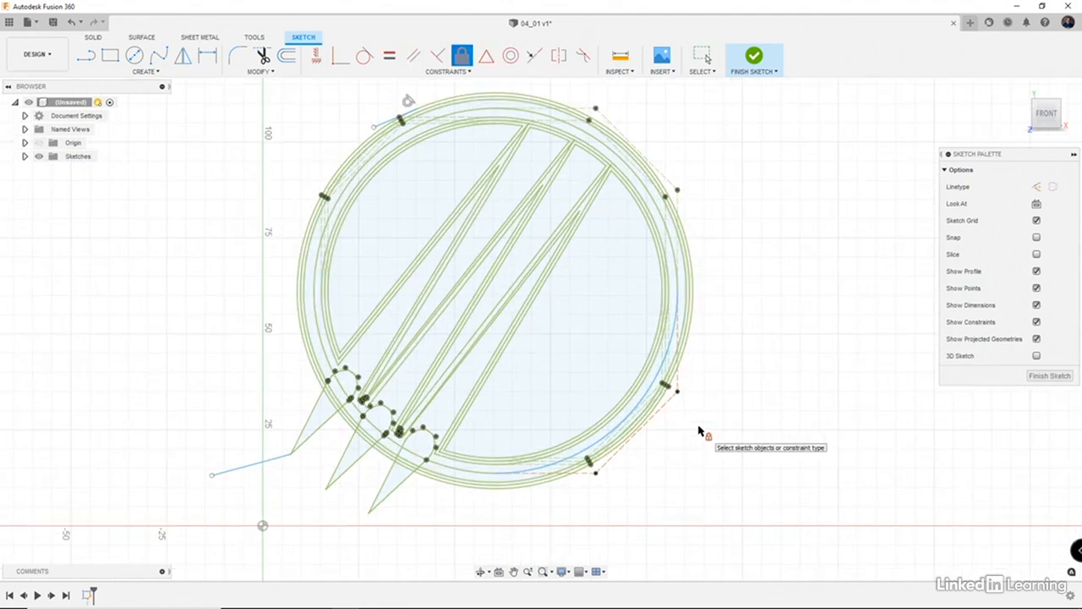
pyautogui.press('Escape')
pyautogui.click(640, 406)
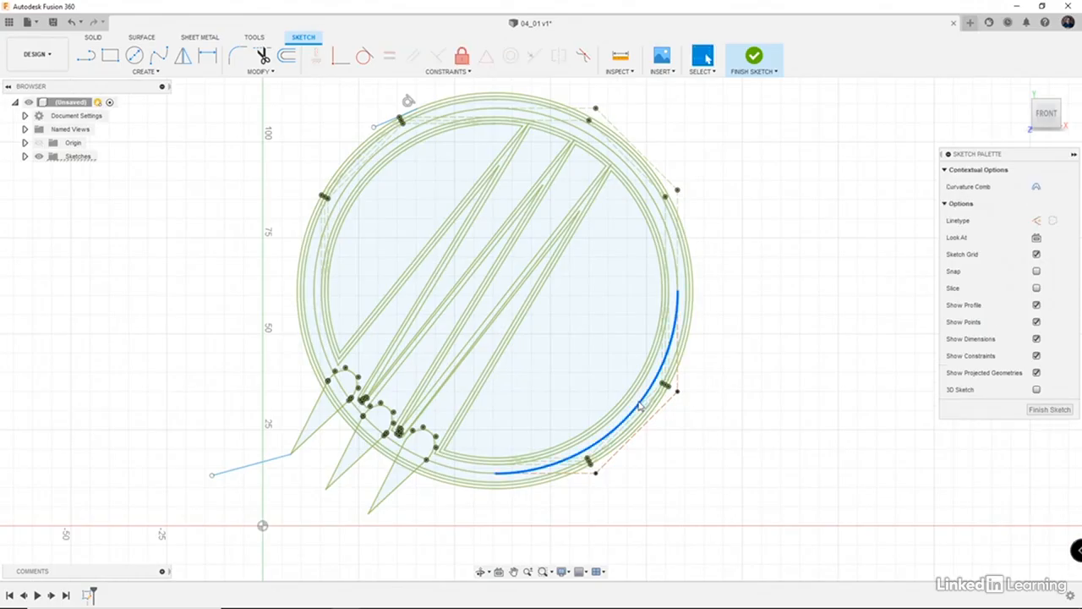
pyautogui.press('Delete')
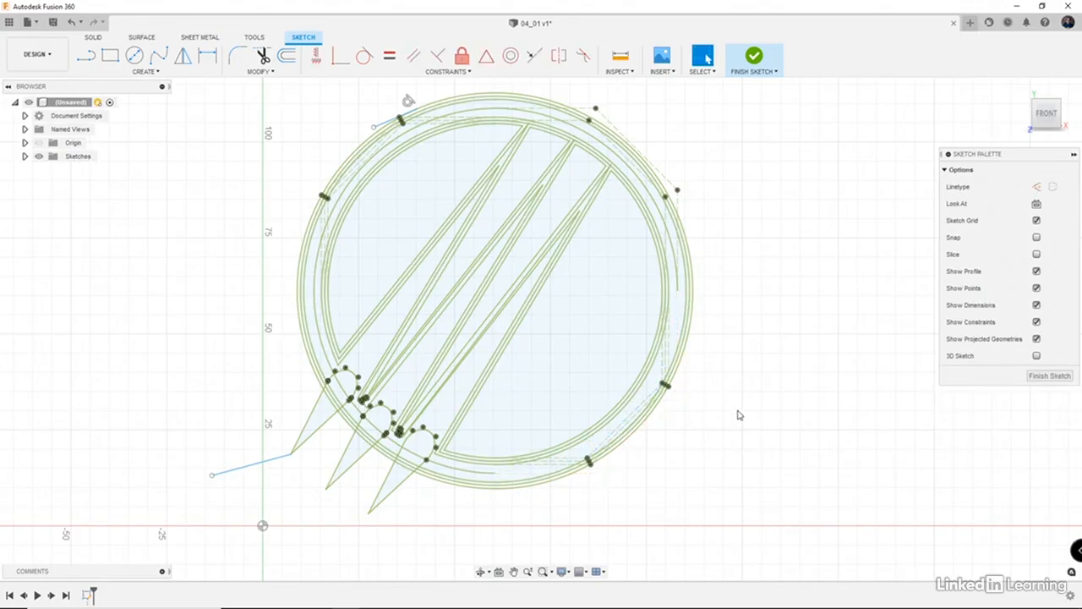
pyautogui.scroll(-3, 776, 389)
pyautogui.scroll(2, 777, 392)
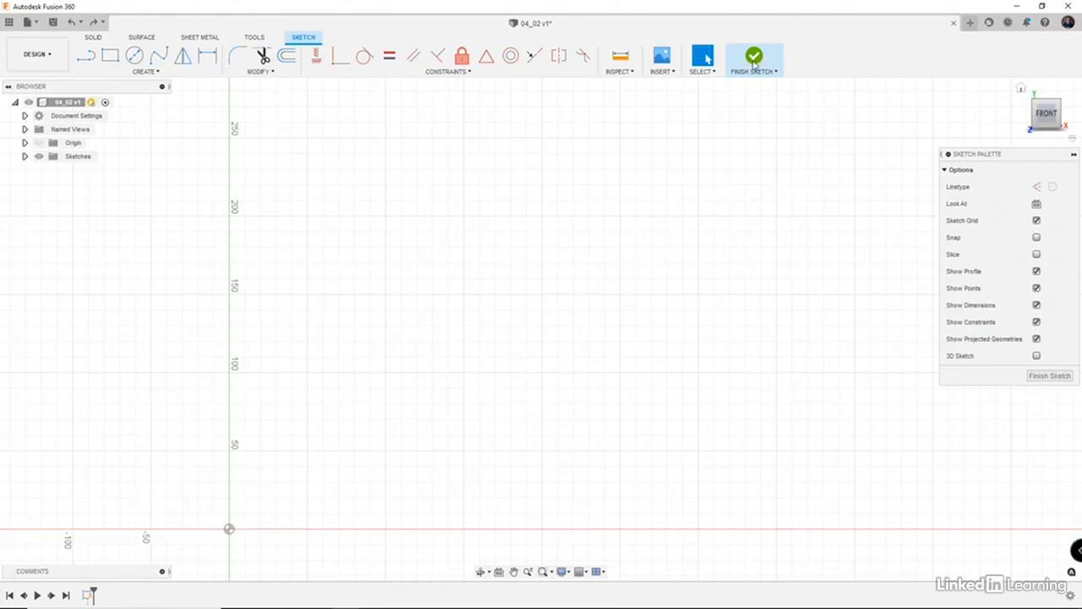
# - Insert the file Predator DXF.dxf from the Downloads folder into the active sketch
pyautogui.click(664, 73)
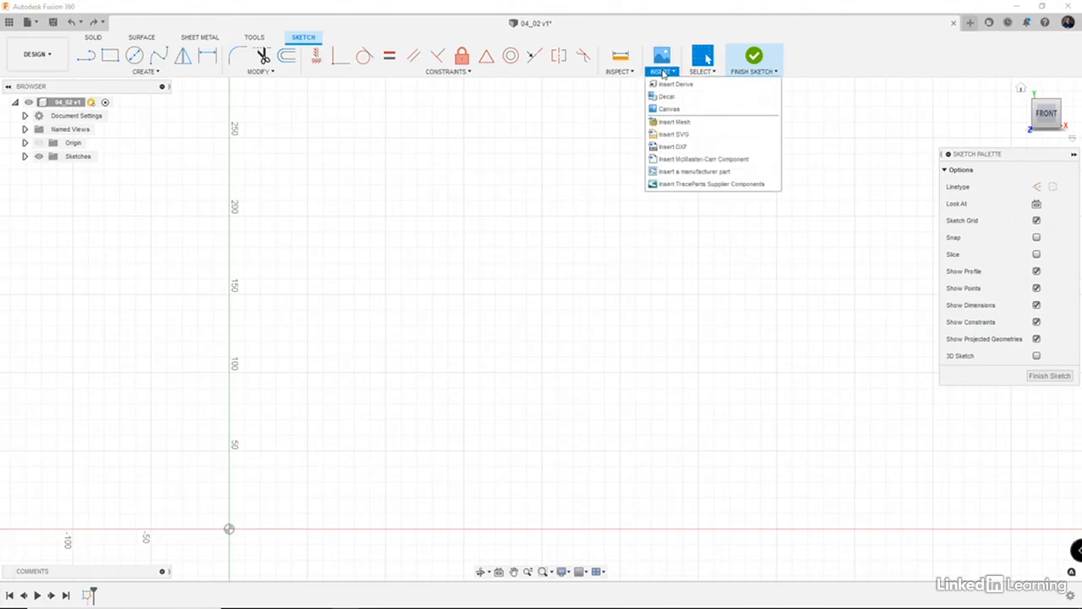
pyautogui.click(682, 151)
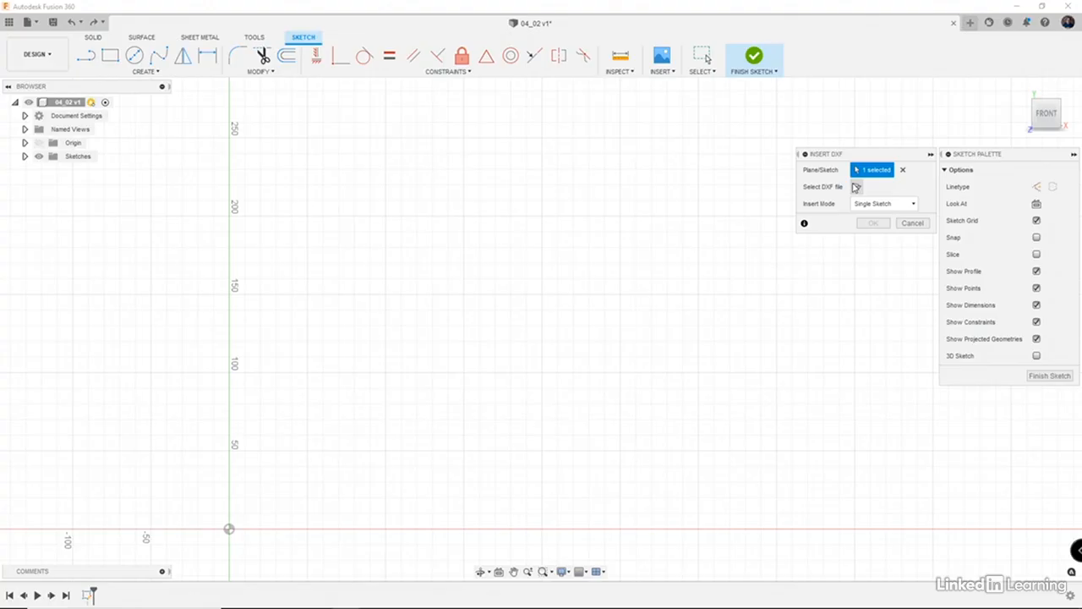
pyautogui.click(856, 187)
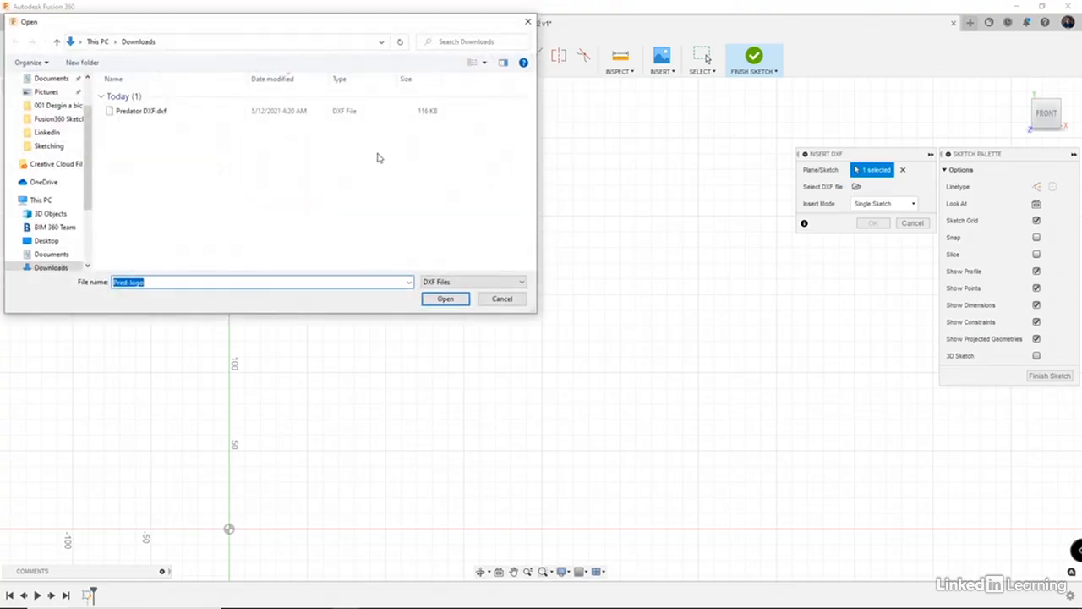
pyautogui.click(153, 114)
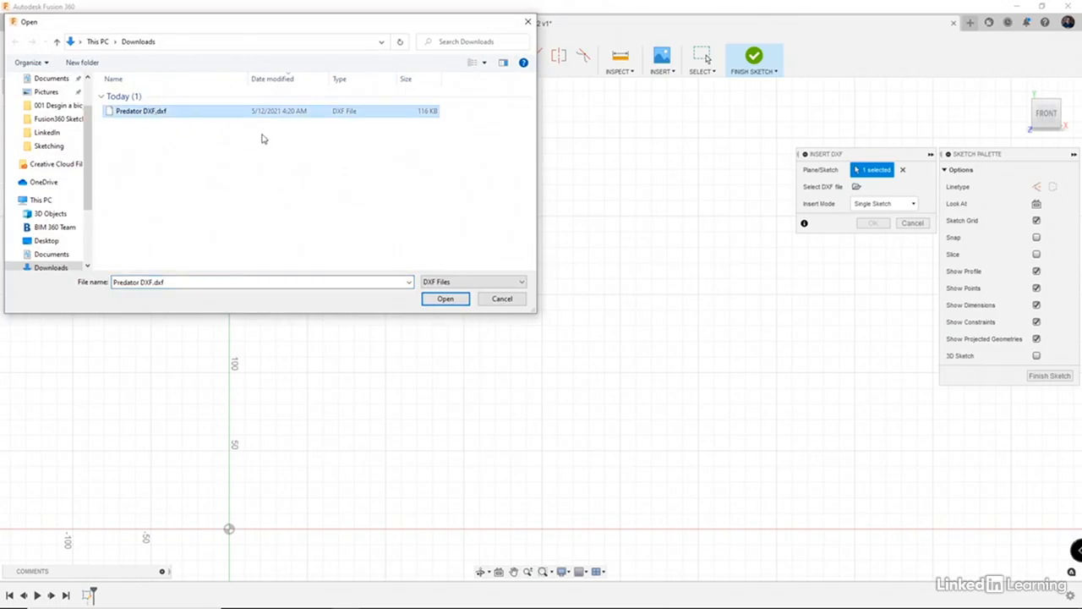
pyautogui.click(444, 298)
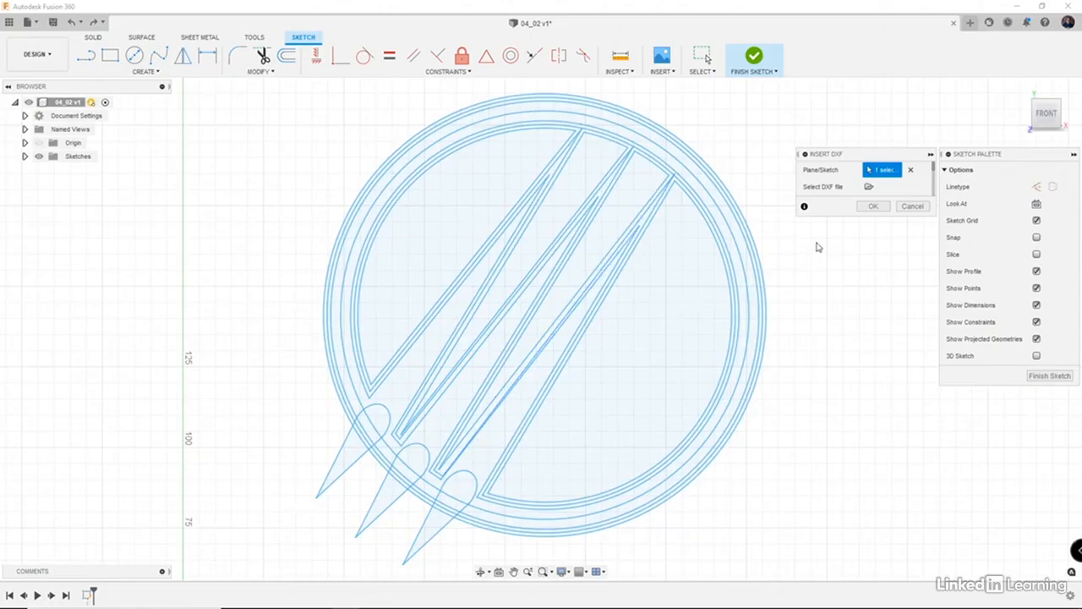
# - Examine the DXF insertion options for units, insert mode, layers and control point frame
pyautogui.scroll(-1, 935, 172)
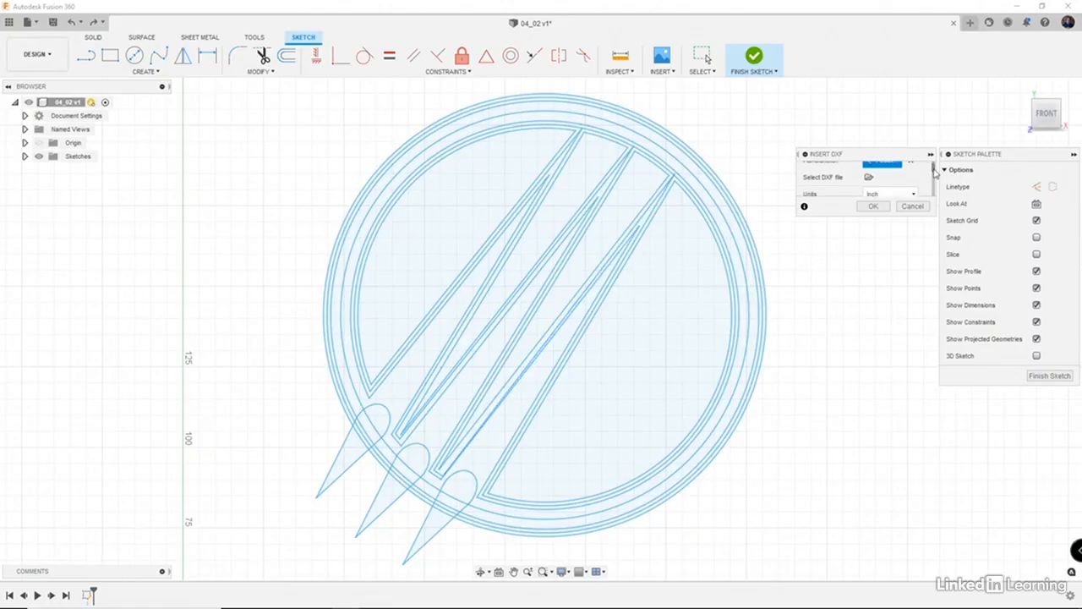
pyautogui.scroll(-1, 936, 172)
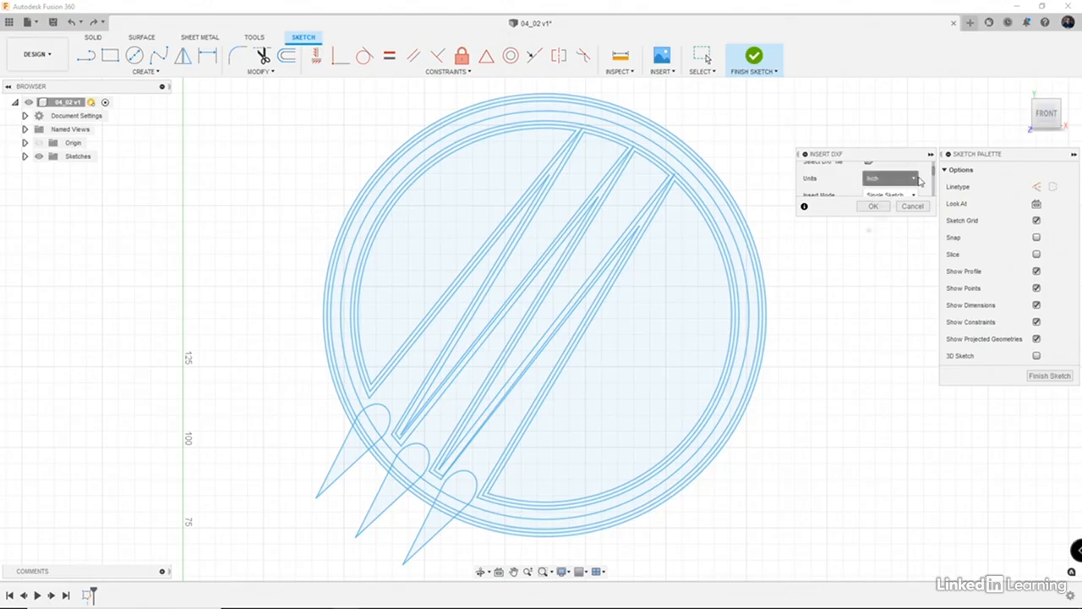
pyautogui.click(916, 180)
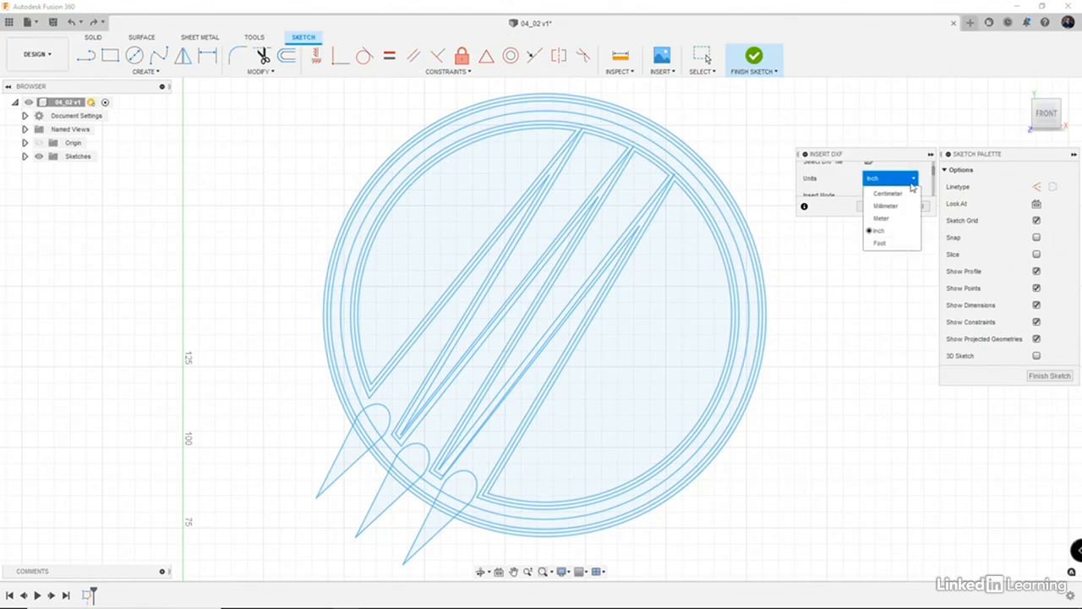
pyautogui.click(918, 162)
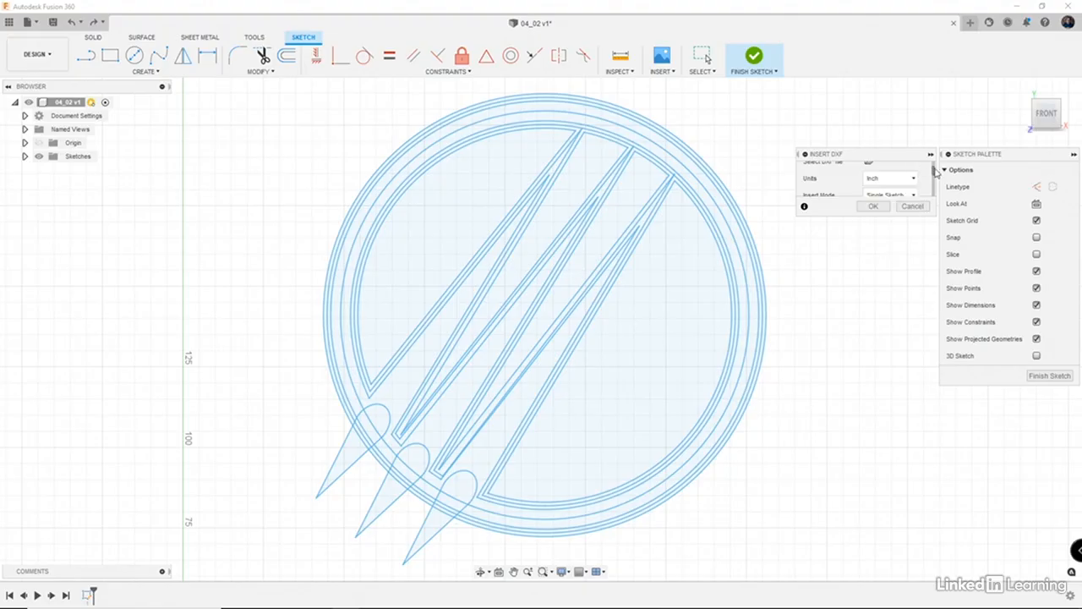
pyautogui.moveTo(933, 167); pyautogui.dragTo(936, 180)
pyautogui.click(910, 176)
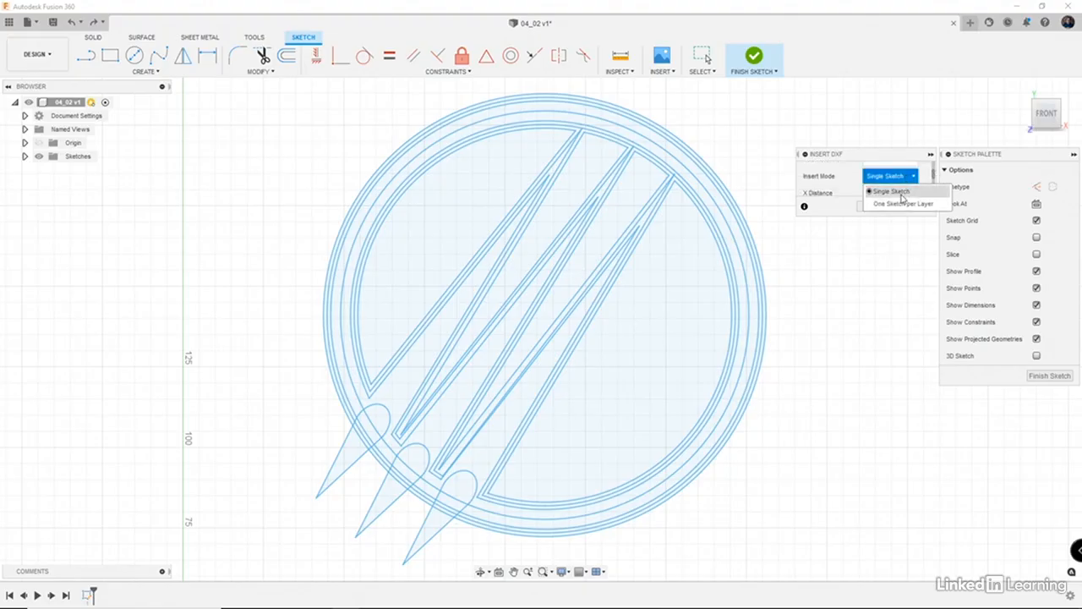
pyautogui.click(935, 174)
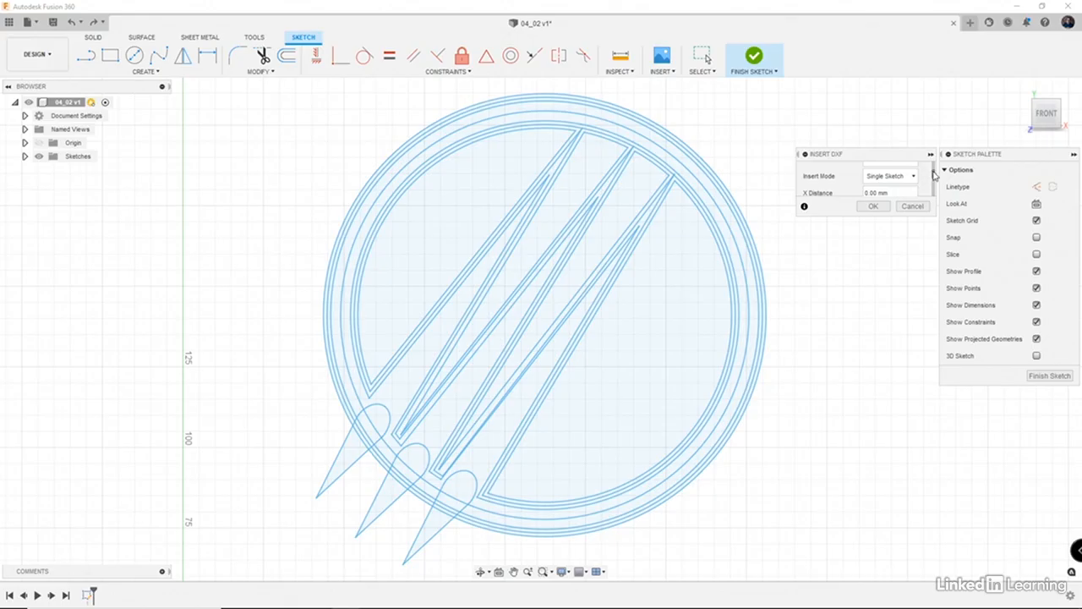
pyautogui.moveTo(934, 172); pyautogui.dragTo(935, 190)
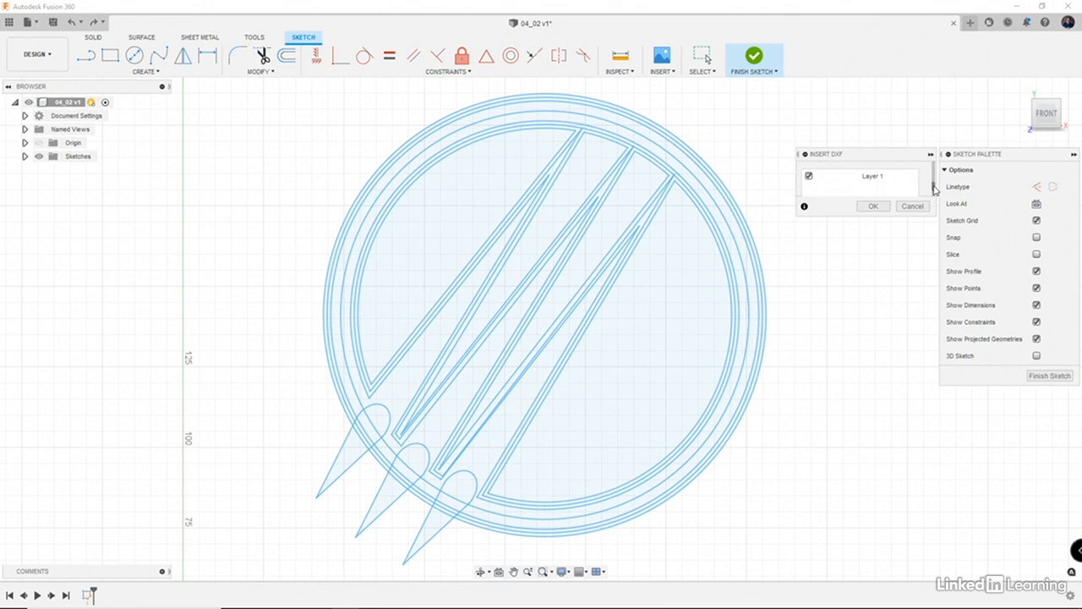
pyautogui.moveTo(935, 189); pyautogui.dragTo(936, 197)
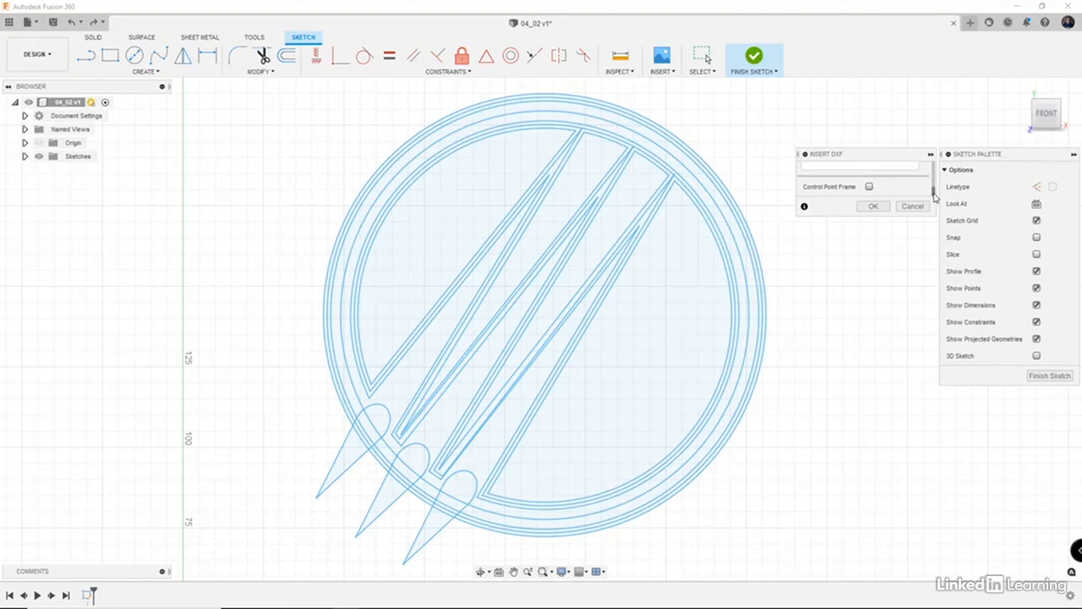
# - Shift the imported logo slightly upward in the sketch plane and accept the DXF insertion
pyautogui.scroll(-3, 608, 382)
pyautogui.scroll(-2, 616, 406)
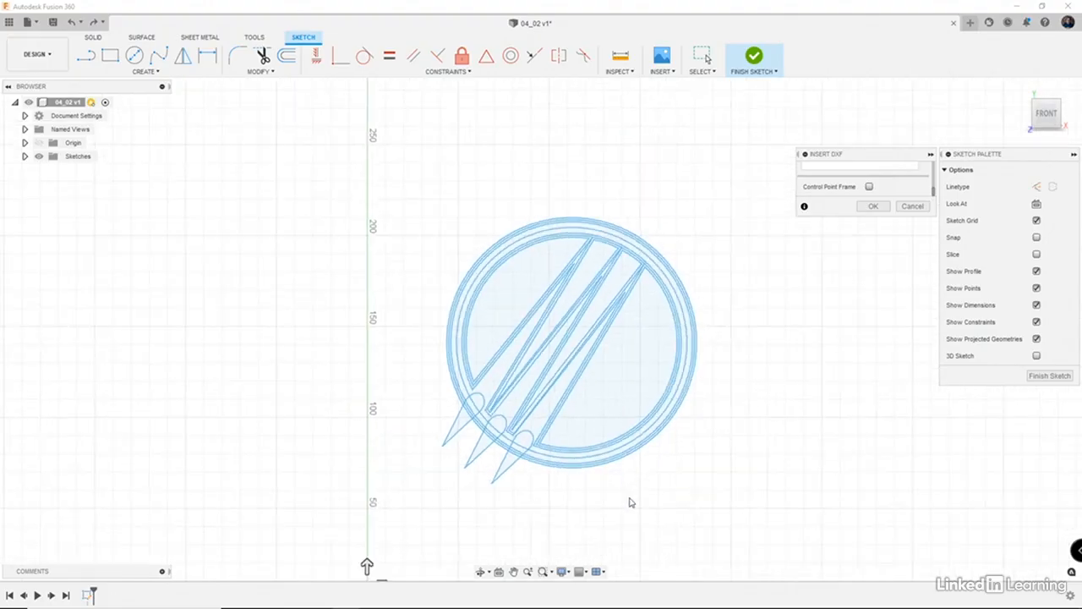
pyautogui.moveTo(629, 502); pyautogui.dragTo(583, 432, button='middle')
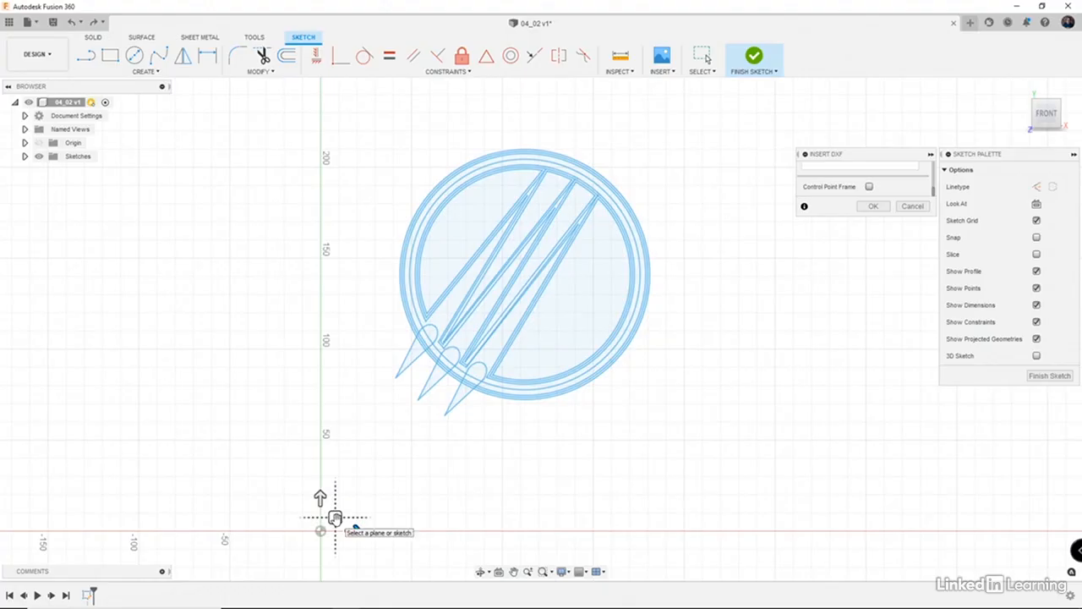
pyautogui.moveTo(335, 518); pyautogui.dragTo(320, 494)
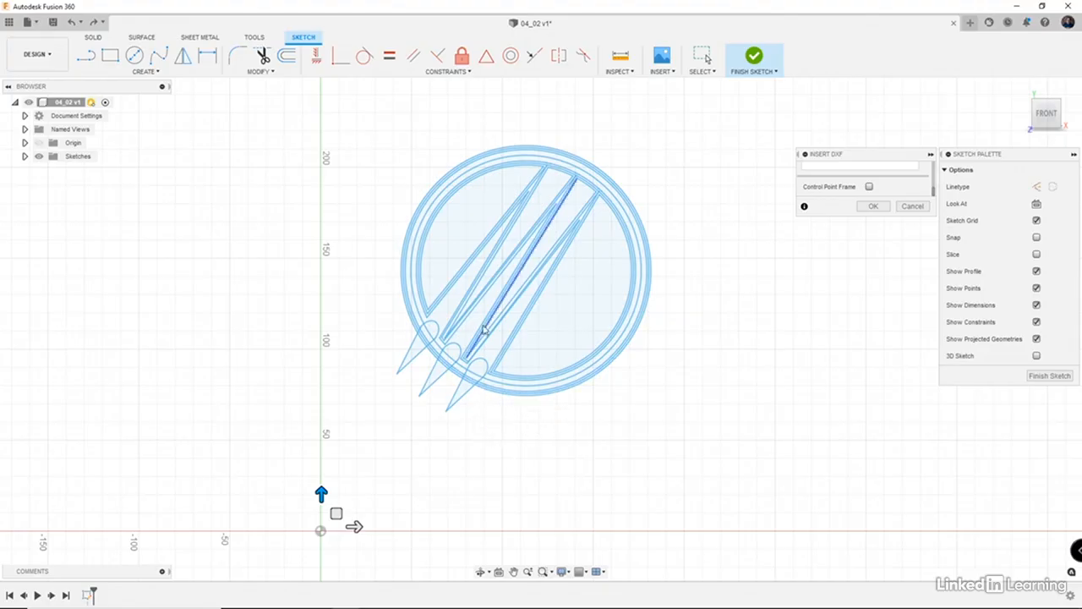
pyautogui.click(873, 207)
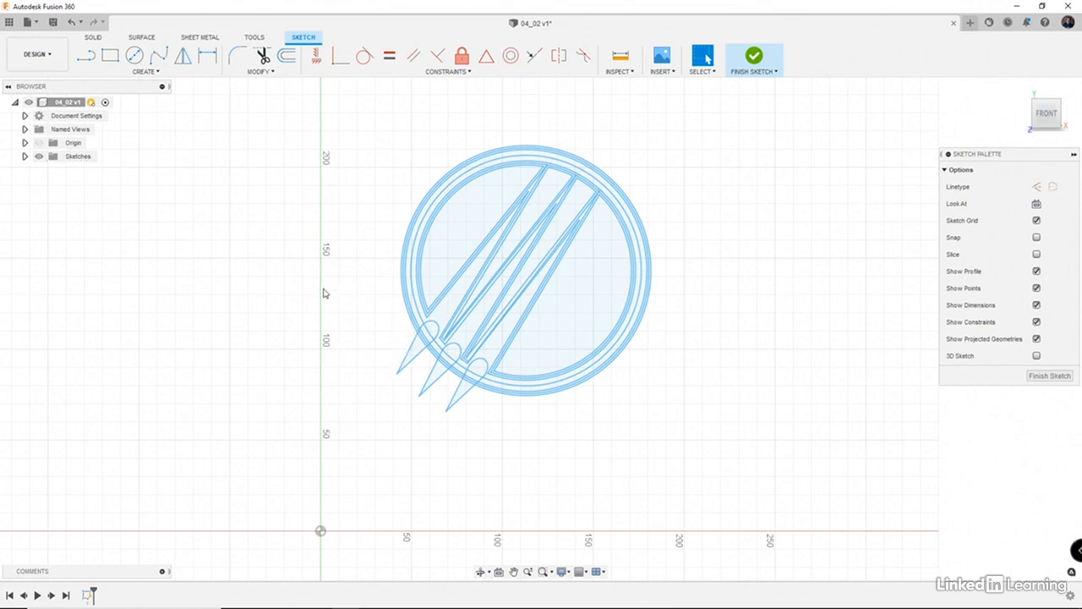
# - Draw two connected lines from the leftmost spike's tip, the first extending the spike's edge down-left, the second running down-right
pyautogui.press('l')
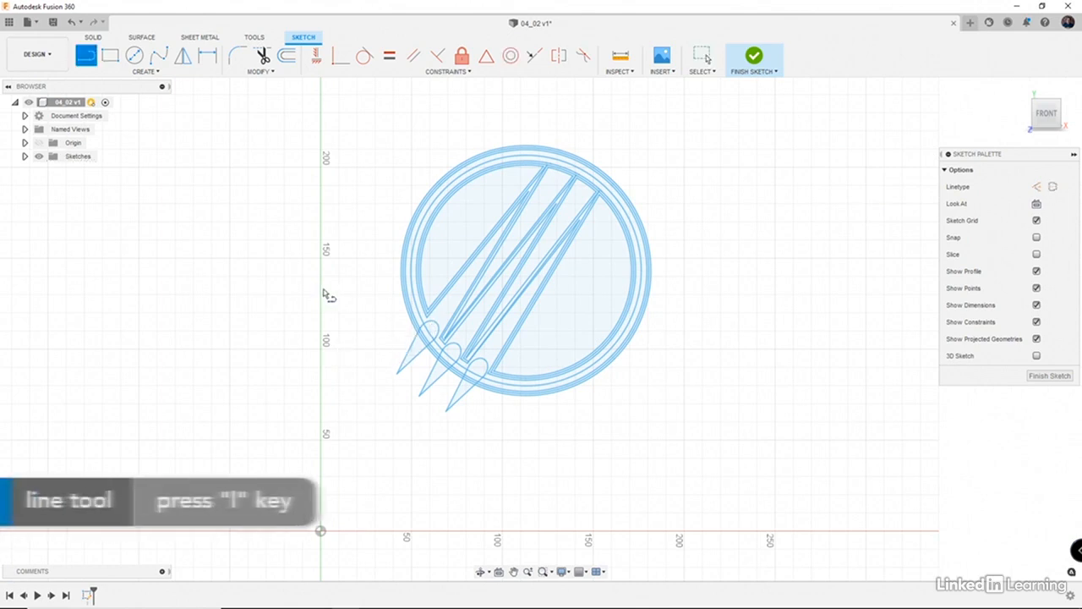
pyautogui.click(398, 375)
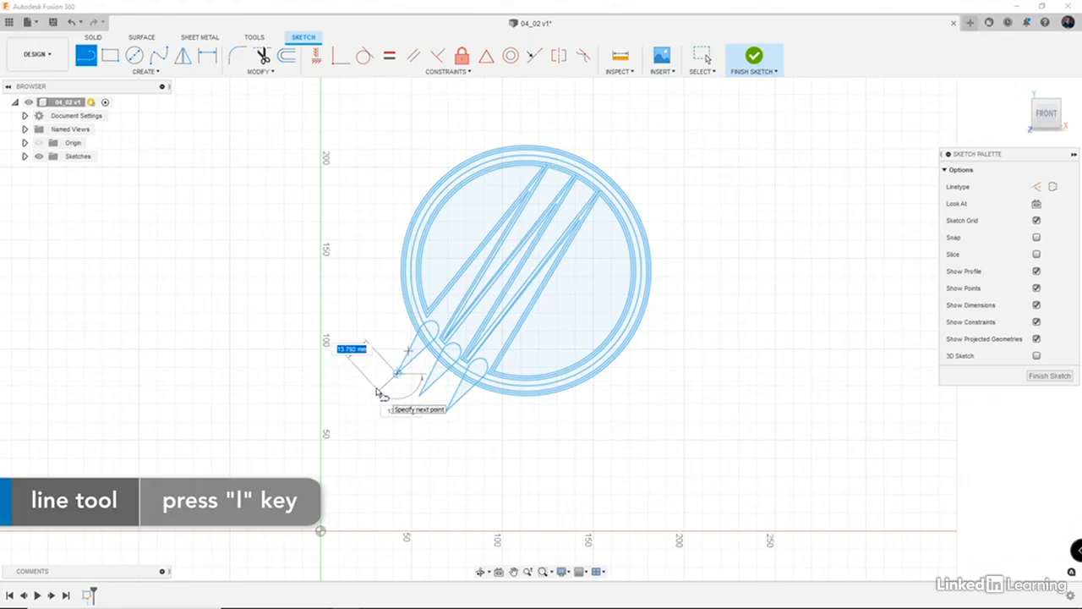
pyautogui.click(376, 418)
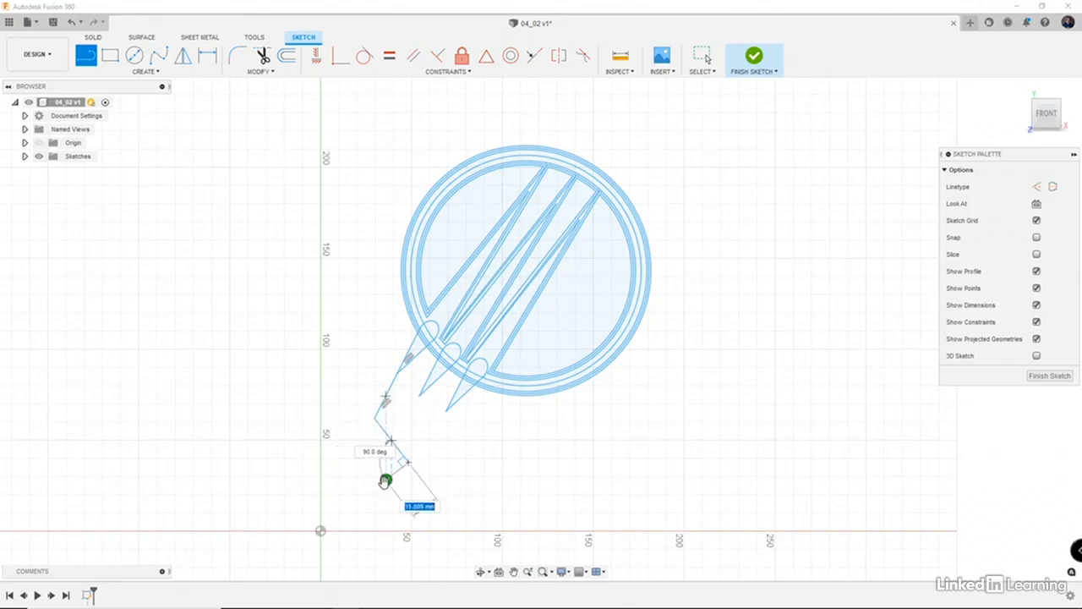
pyautogui.click(414, 462)
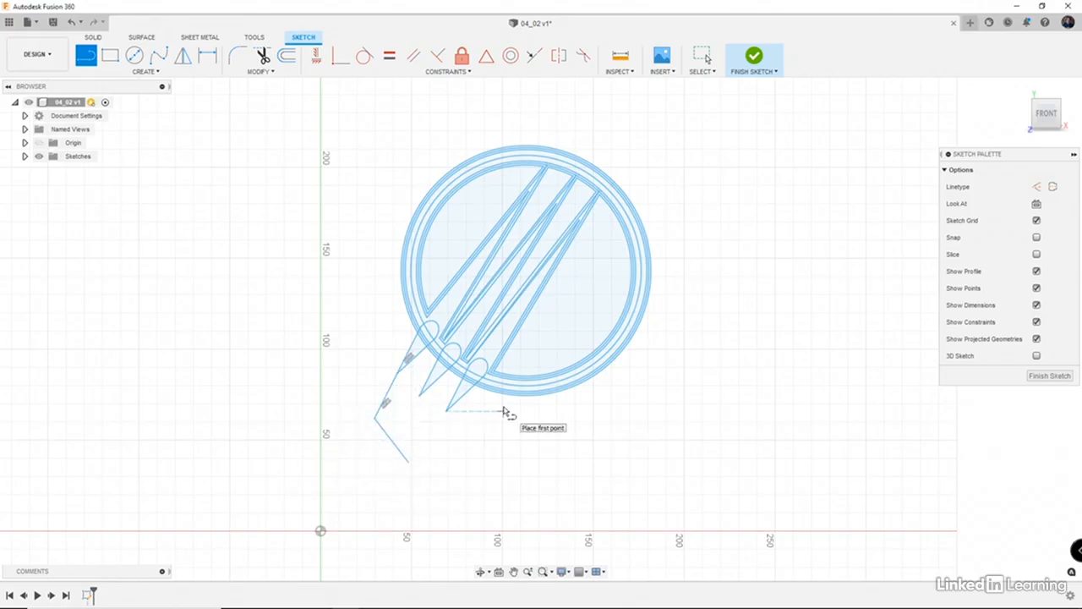
pyautogui.moveTo(630, 429); pyautogui.dragTo(671, 445, button='middle')
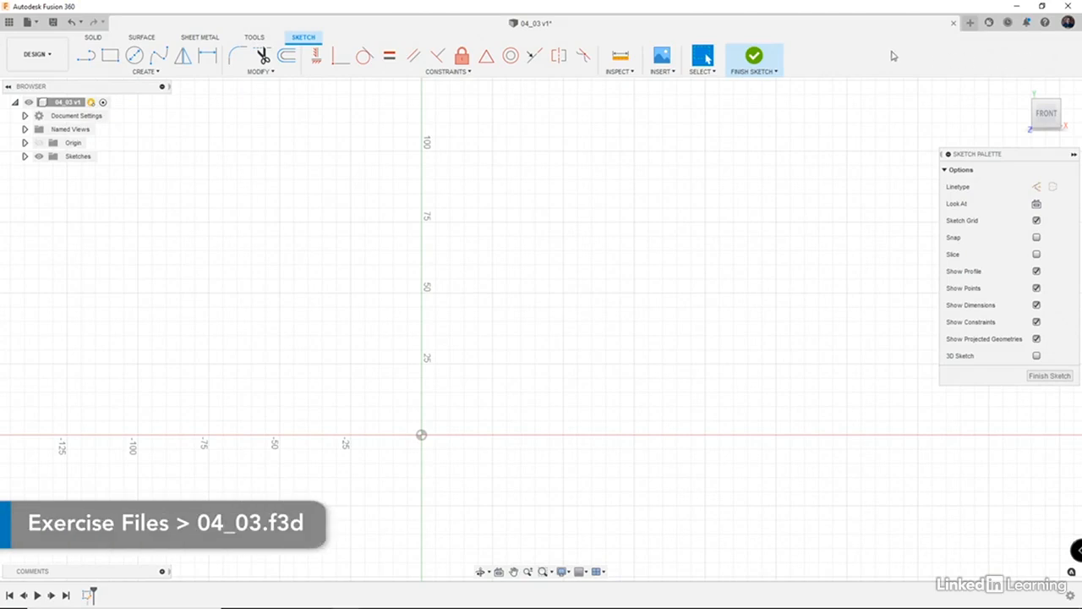
# - Insert the image pred_solid_round_notag_web from the computer as a canvas on the front origin plane in 04_03
pyautogui.click(661, 71)
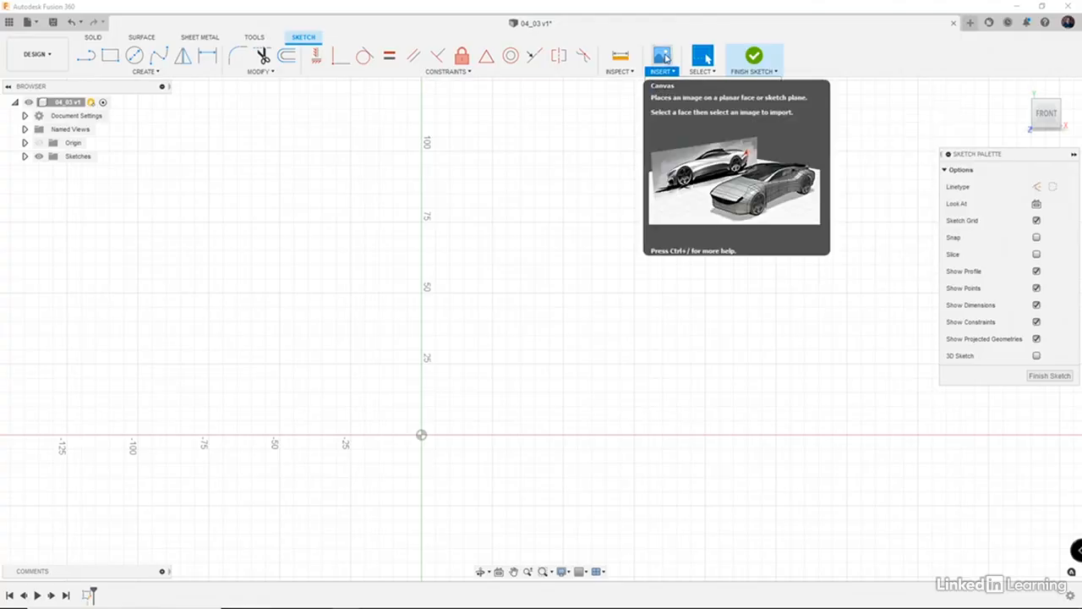
pyautogui.click(667, 61)
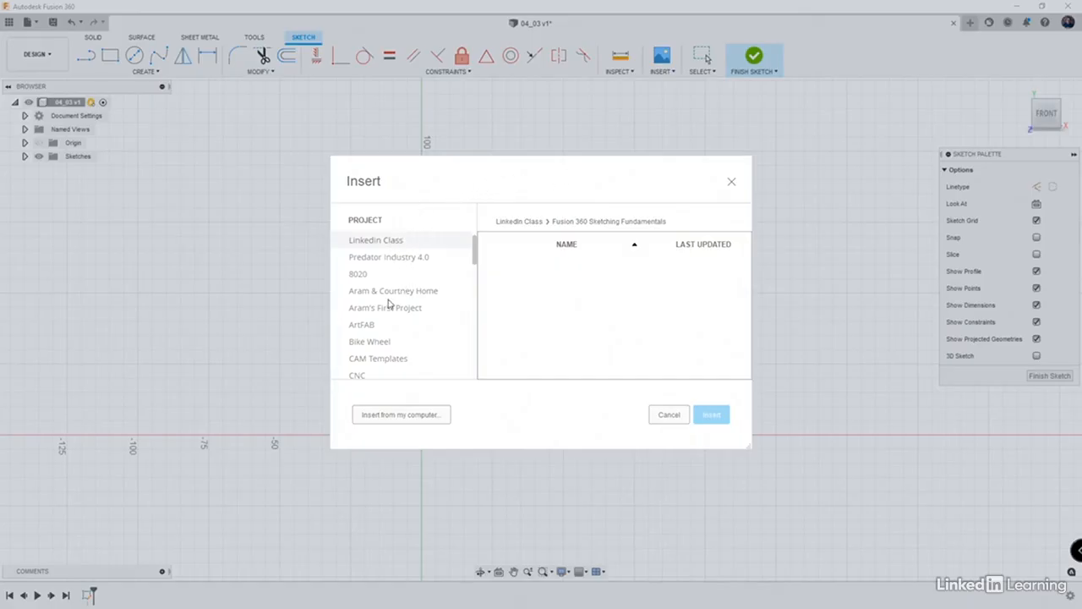
pyautogui.click(401, 414)
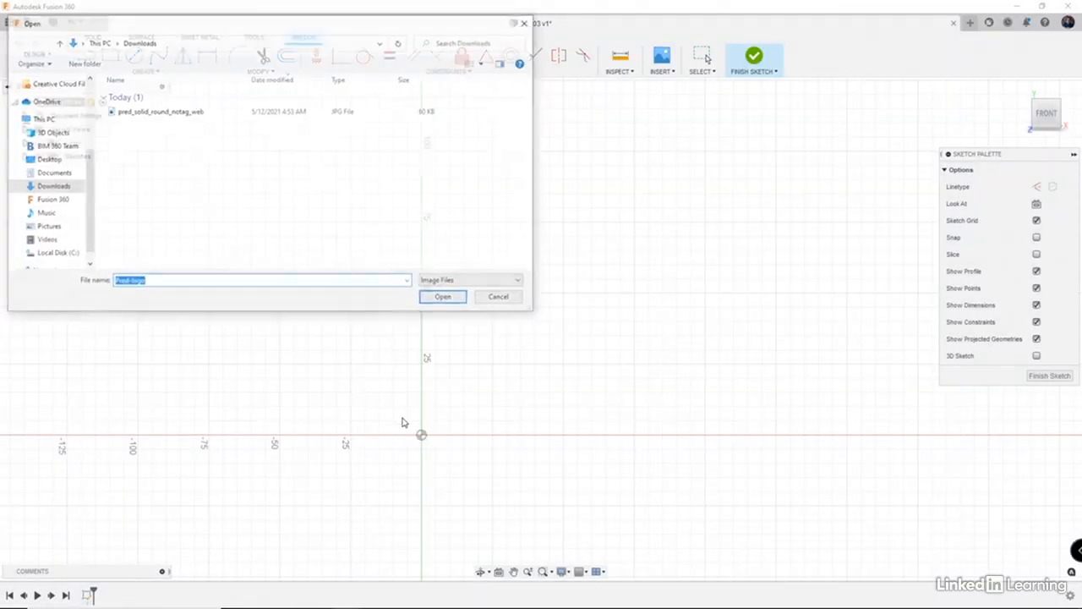
pyautogui.click(155, 118)
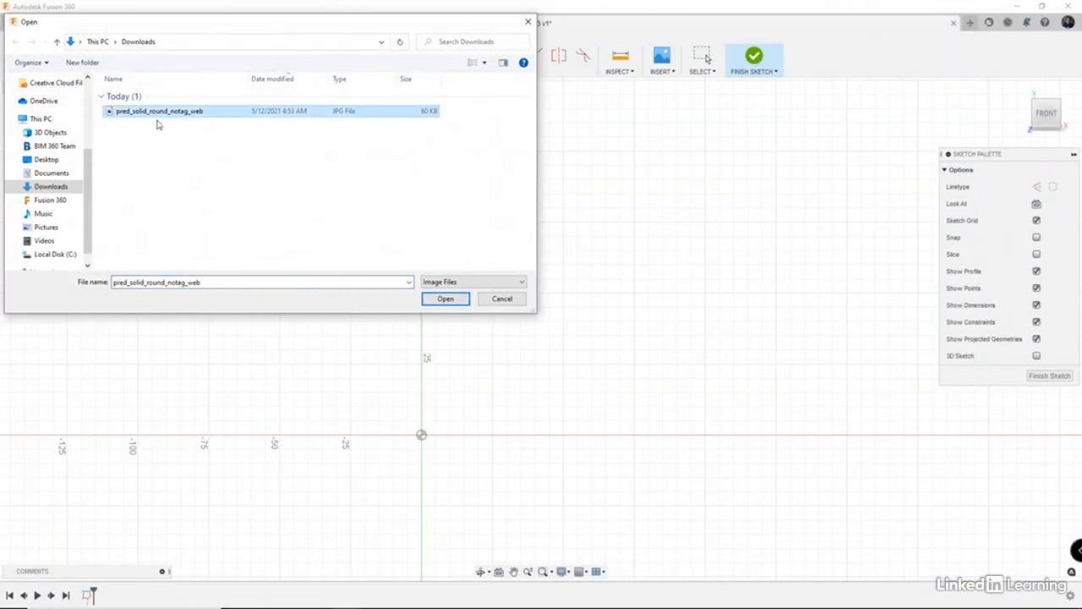
pyautogui.click(445, 300)
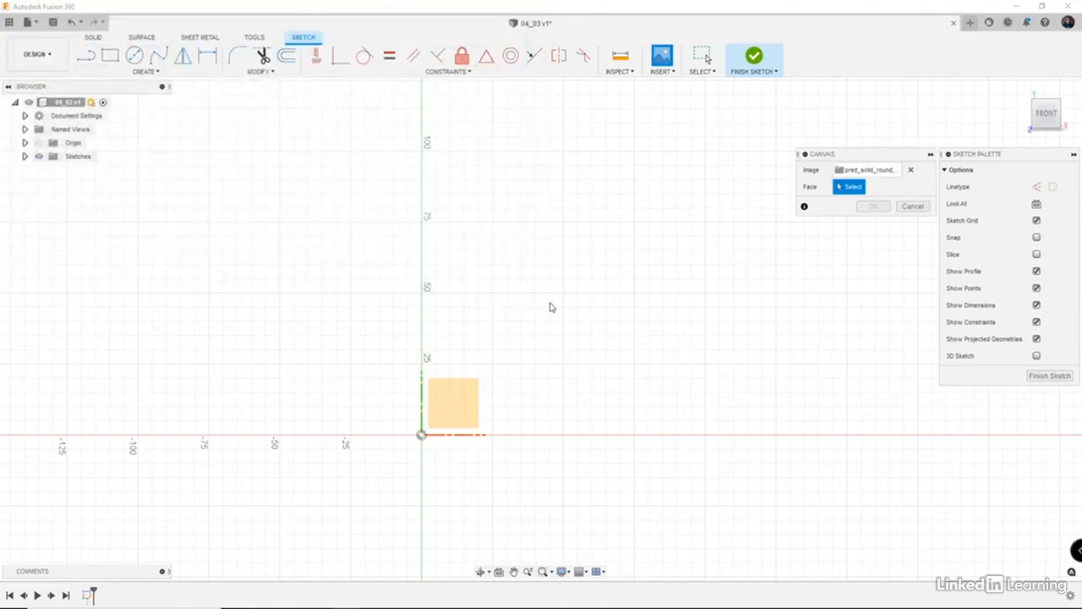
pyautogui.click(452, 401)
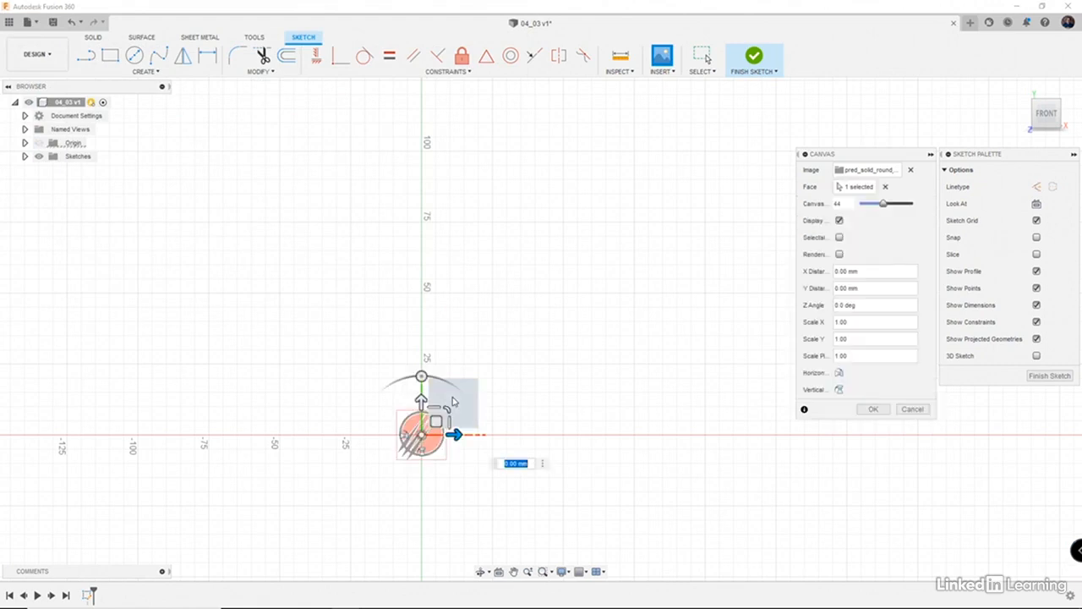
# - Scale the canvas uniformly to about 4.25 and move it so its lower-left corner meets the origin
pyautogui.moveTo(453, 401); pyautogui.dragTo(623, 251)
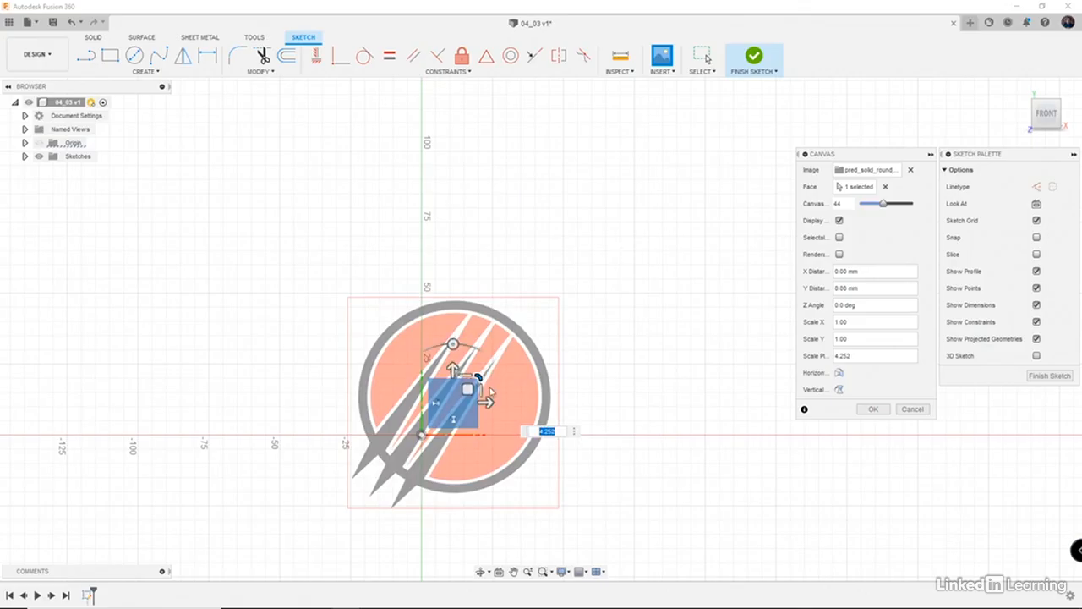
pyautogui.moveTo(468, 389); pyautogui.dragTo(546, 293)
pyautogui.moveTo(561, 329); pyautogui.dragTo(543, 313)
# - Flip the canvas image horizontally and back, and flip it vertically and back
pyautogui.click(511, 327)
pyautogui.click(510, 327)
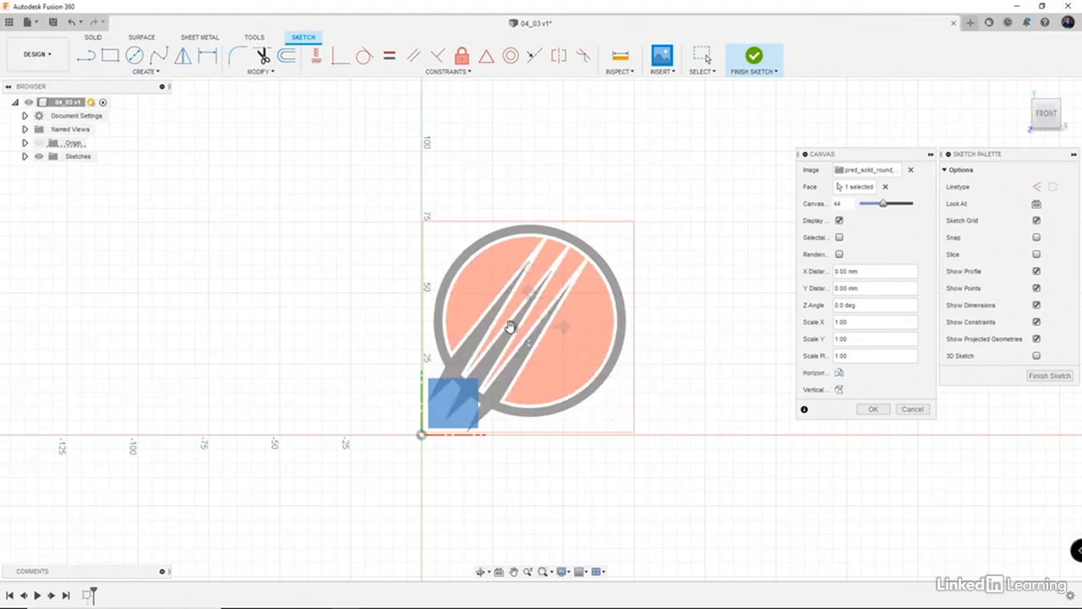
pyautogui.click(528, 346)
pyautogui.click(528, 346)
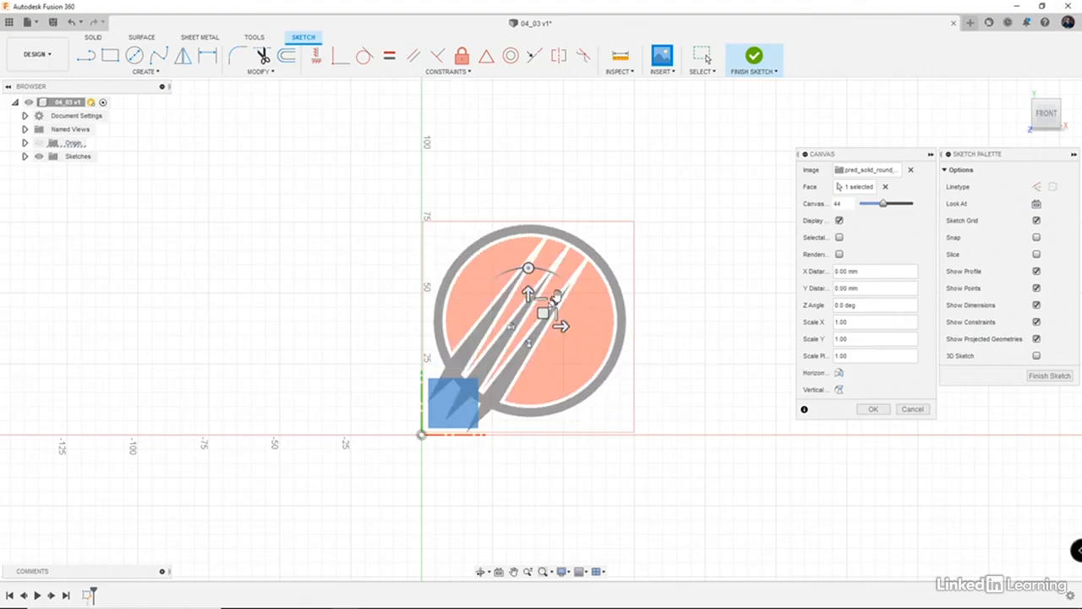
# - Enlarge the canvas further about its centre with Scale X entered as 0, and try rotating it before returning it to 0 deg
pyautogui.moveTo(557, 301)
pyautogui.mouseDown()
pyautogui.moveTo(579, 306)
pyautogui.moveTo(558, 314)
pyautogui.mouseUp()
pyautogui.write('0')
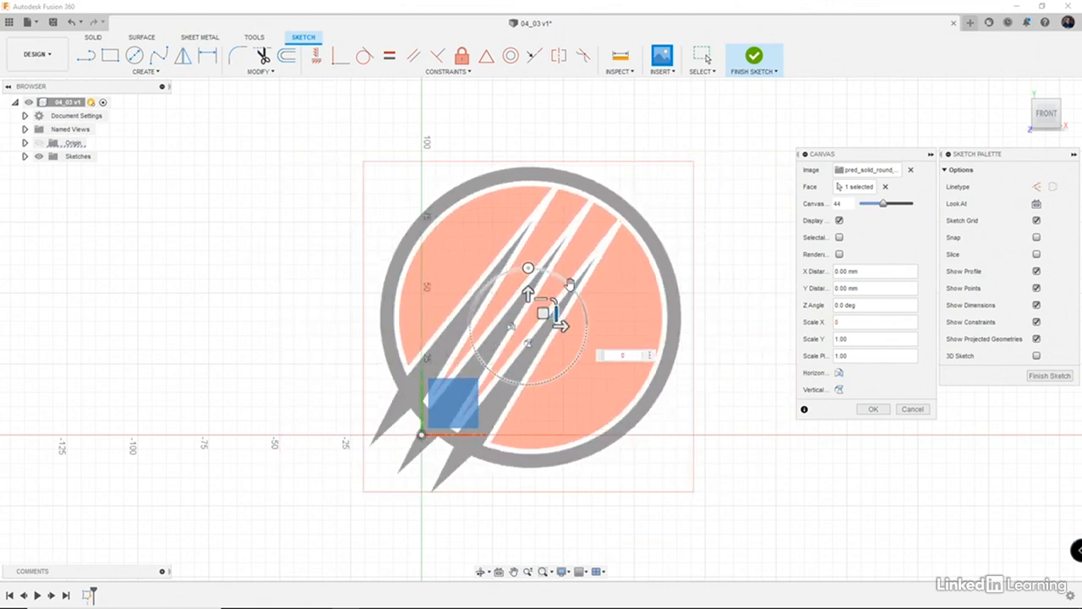
pyautogui.moveTo(535, 270)
pyautogui.mouseDown()
pyautogui.moveTo(551, 274)
pyautogui.moveTo(508, 272)
pyautogui.moveTo(528, 269)
pyautogui.mouseUp()
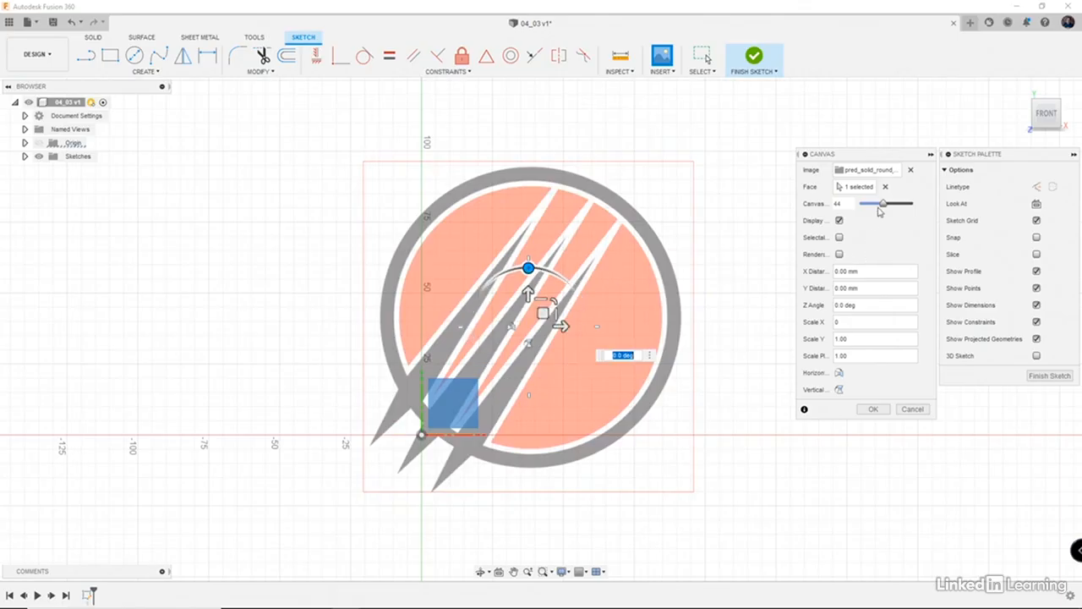
# - Set the canvas opacity to 45 and move the canvas about 20.67 mm in X and 18.88 mm in Y
pyautogui.moveTo(886, 209)
pyautogui.mouseDown()
pyautogui.moveTo(905, 207)
pyautogui.moveTo(884, 209)
pyautogui.mouseUp()
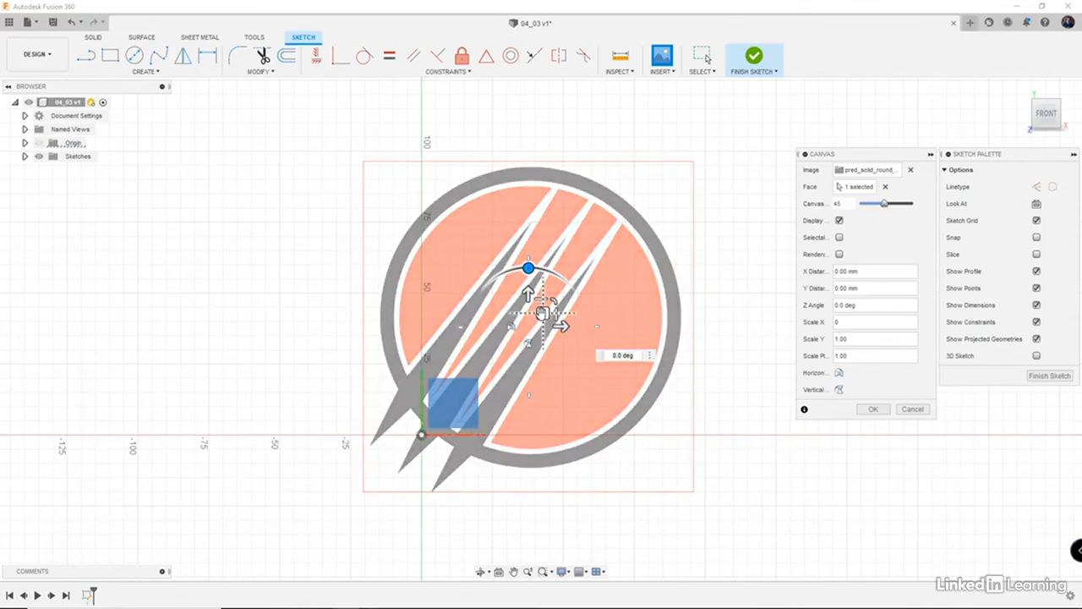
pyautogui.moveTo(543, 313); pyautogui.dragTo(601, 260)
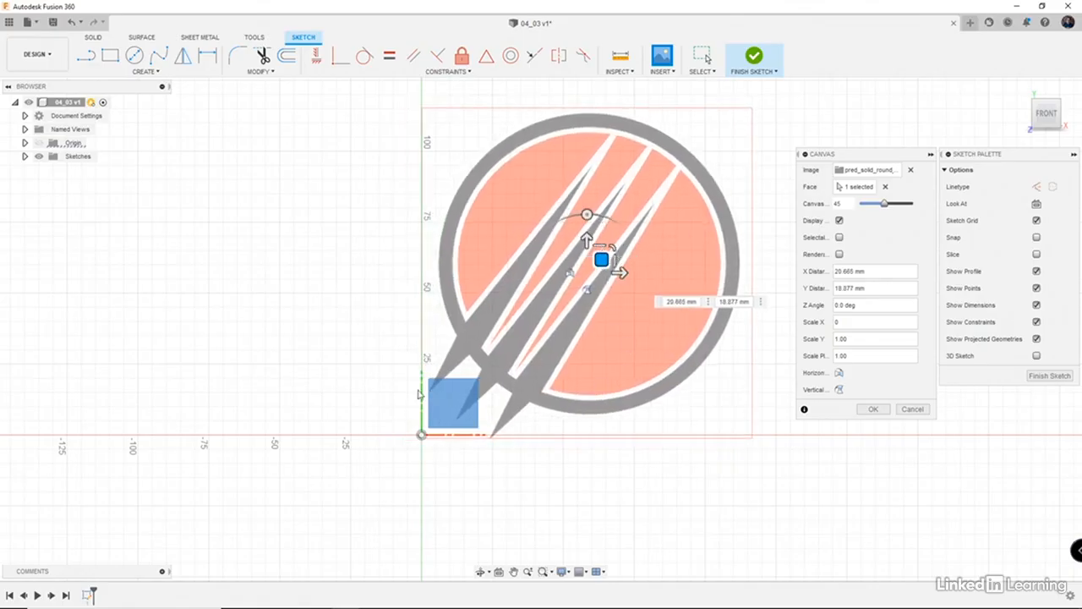
# - Accept the canvas placement, and switch the visibility of the canvas image and the Canvases folder off and on again
pyautogui.moveTo(361, 388); pyautogui.dragTo(248, 430, button='middle')
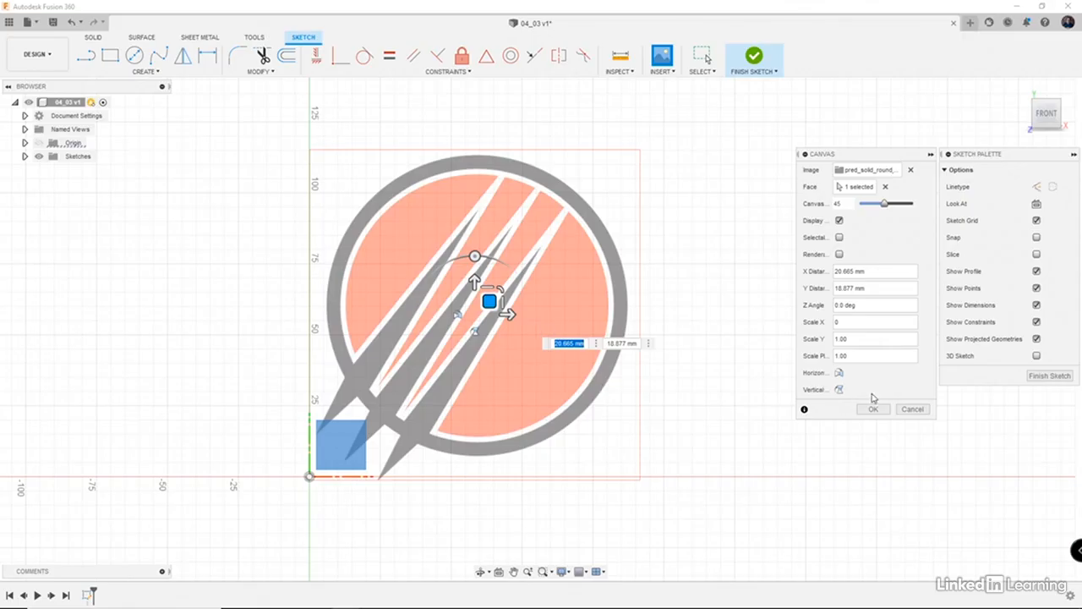
pyautogui.click(871, 409)
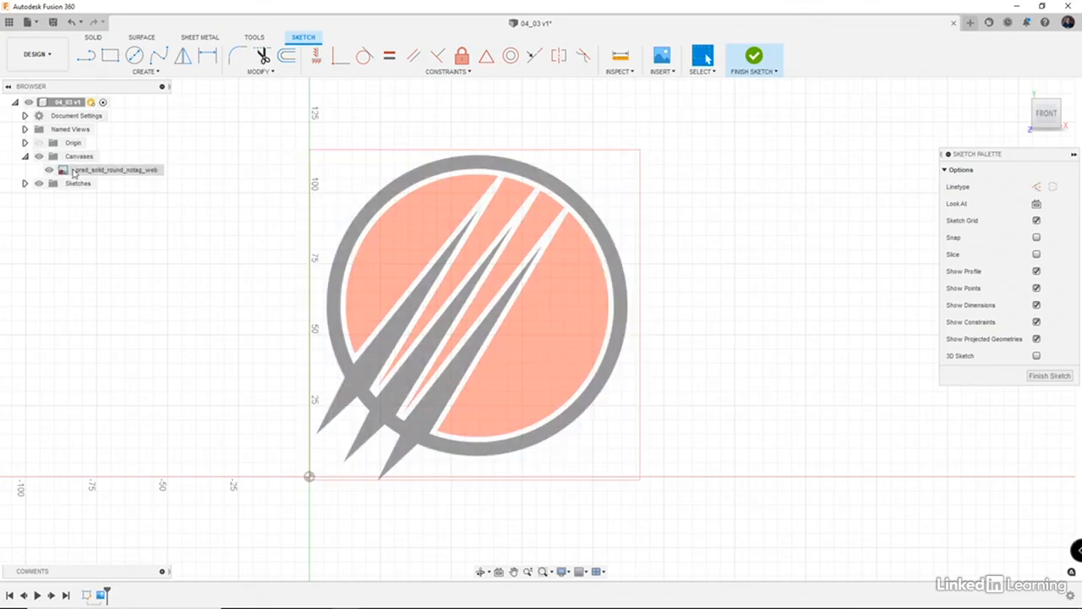
pyautogui.click(49, 170)
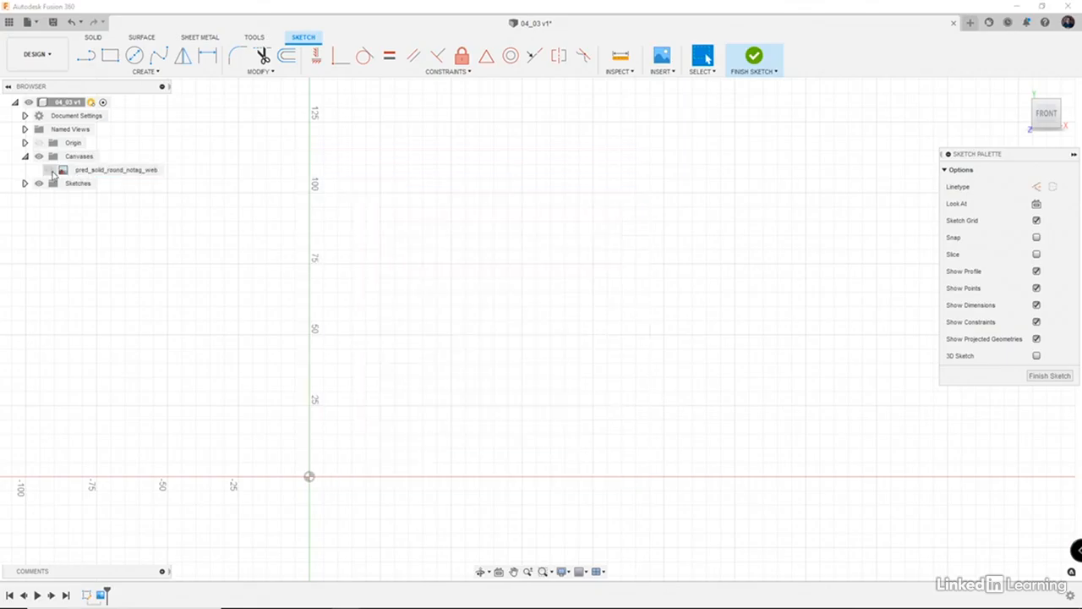
pyautogui.click(49, 170)
pyautogui.click(38, 157)
pyautogui.click(38, 157)
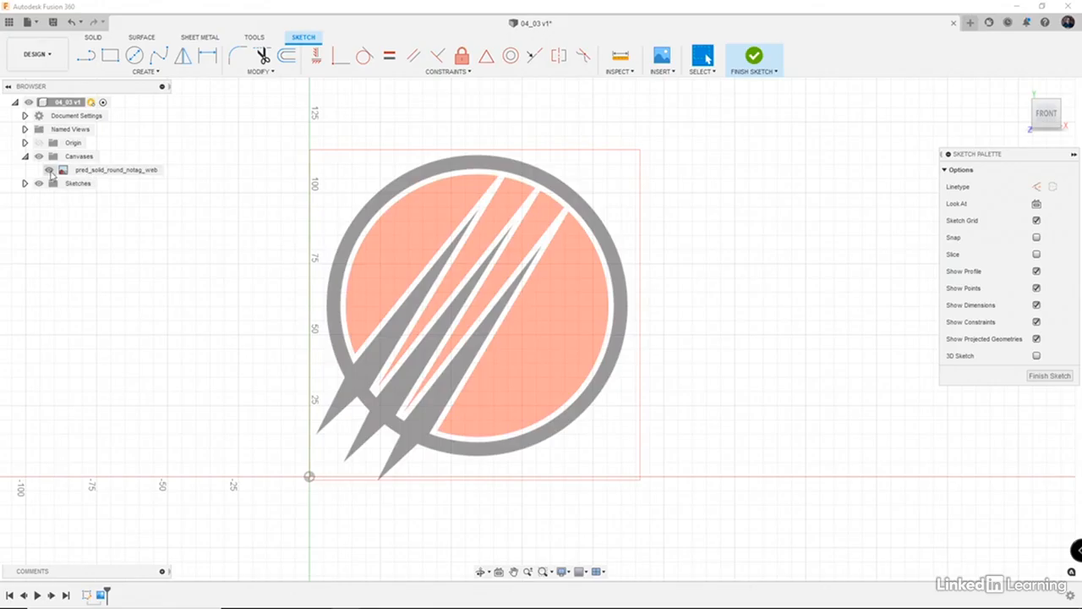
pyautogui.click(119, 171)
pyautogui.click(281, 208)
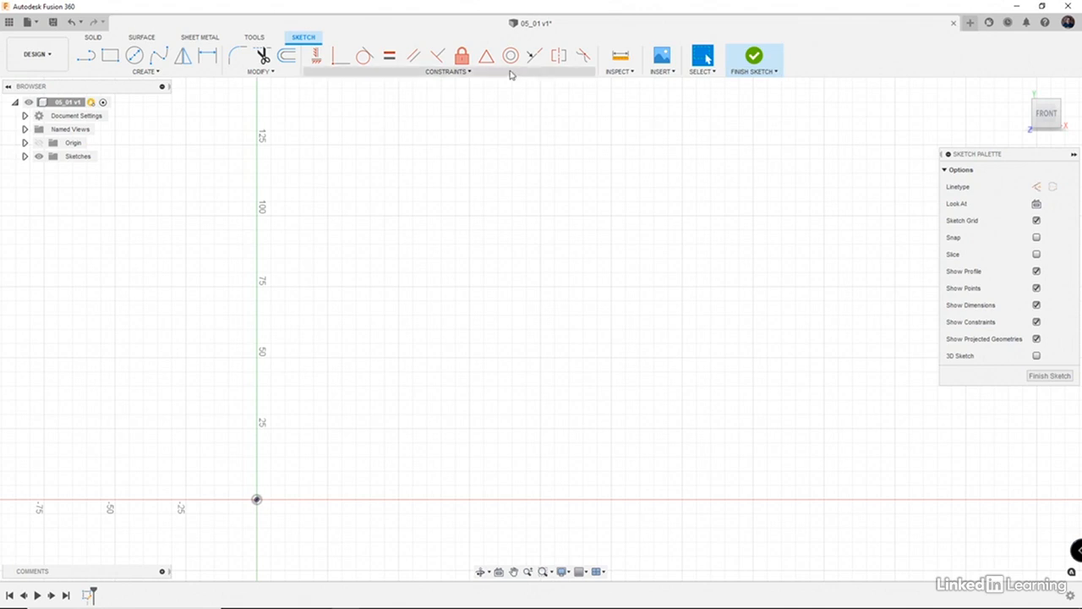
# - Create a sketch text in a frame about 138 by 62 mm, reading "My Name is" followed by the person's first name
pyautogui.click(160, 77)
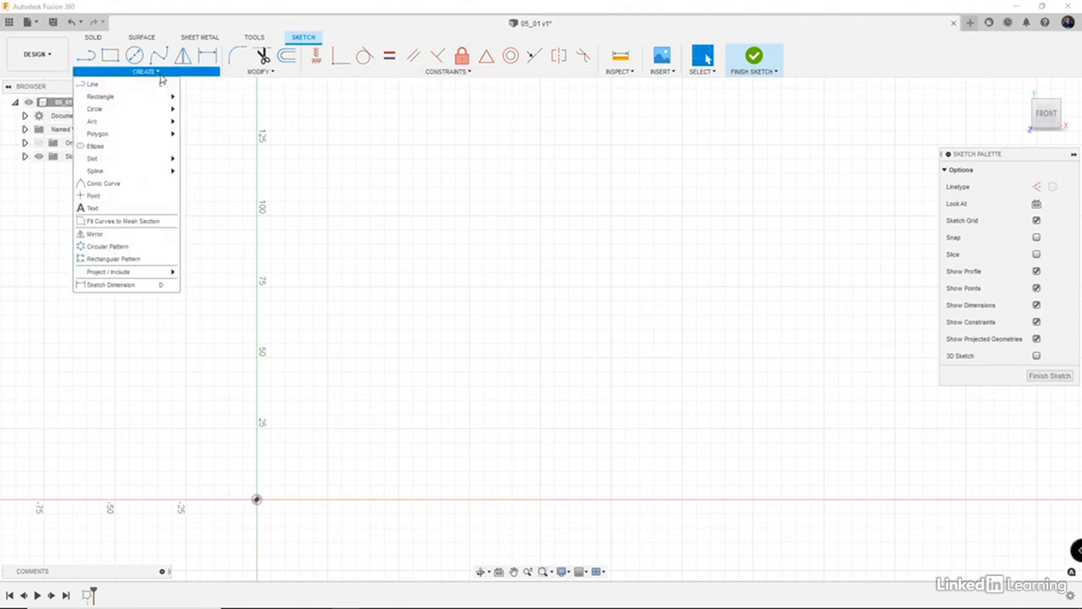
pyautogui.click(147, 213)
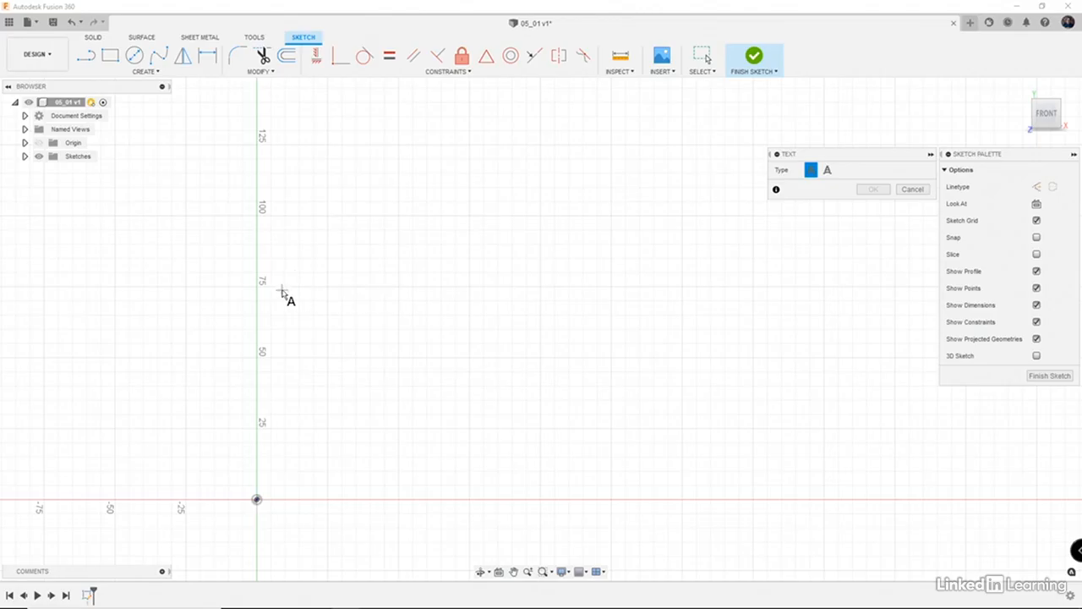
pyautogui.click(286, 252)
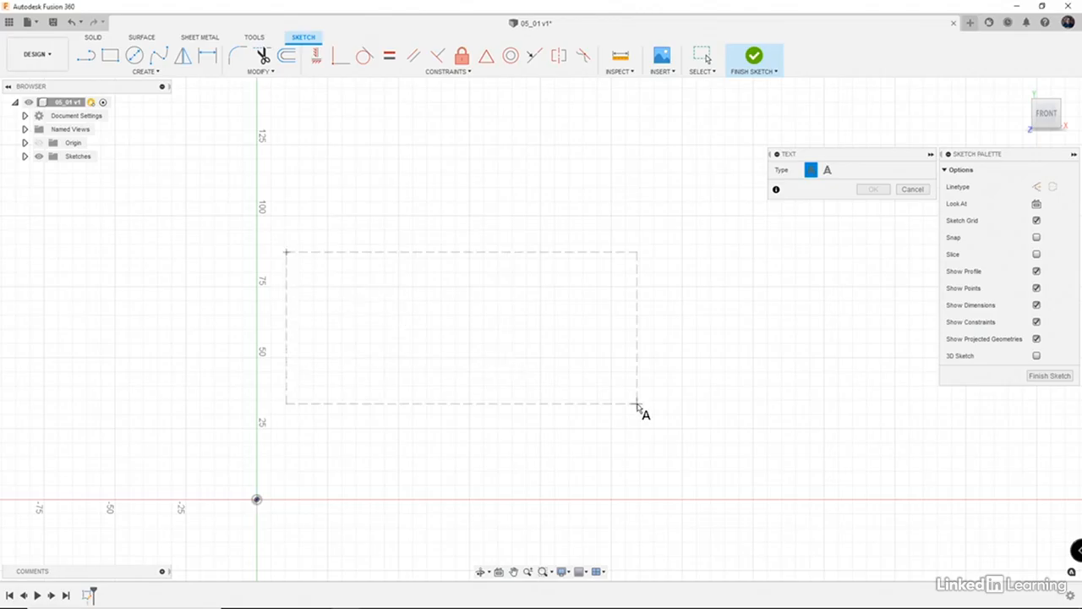
pyautogui.click(678, 429)
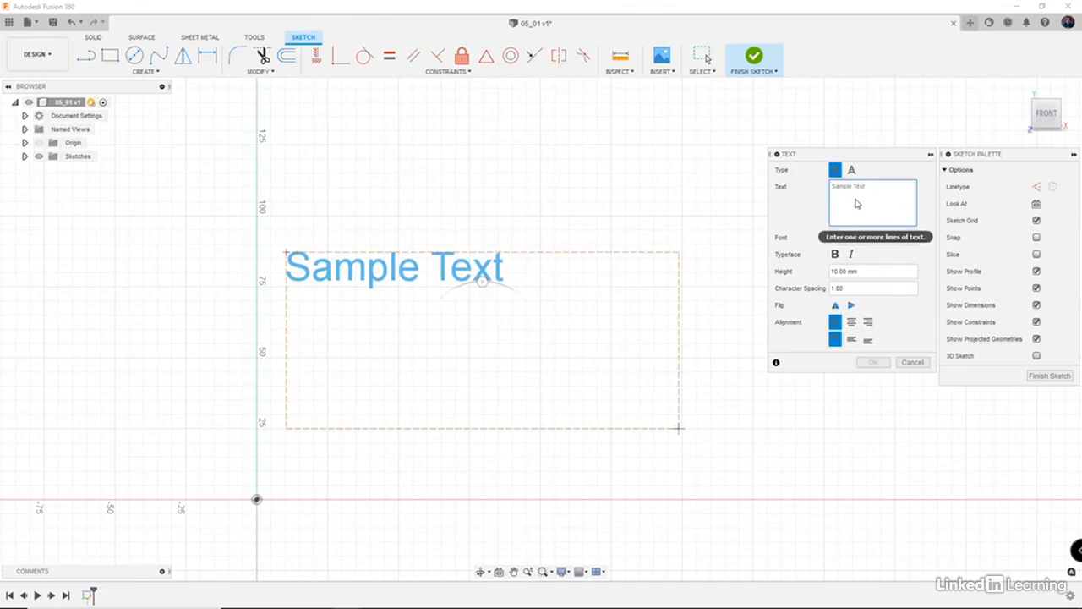
pyautogui.write('My Name')
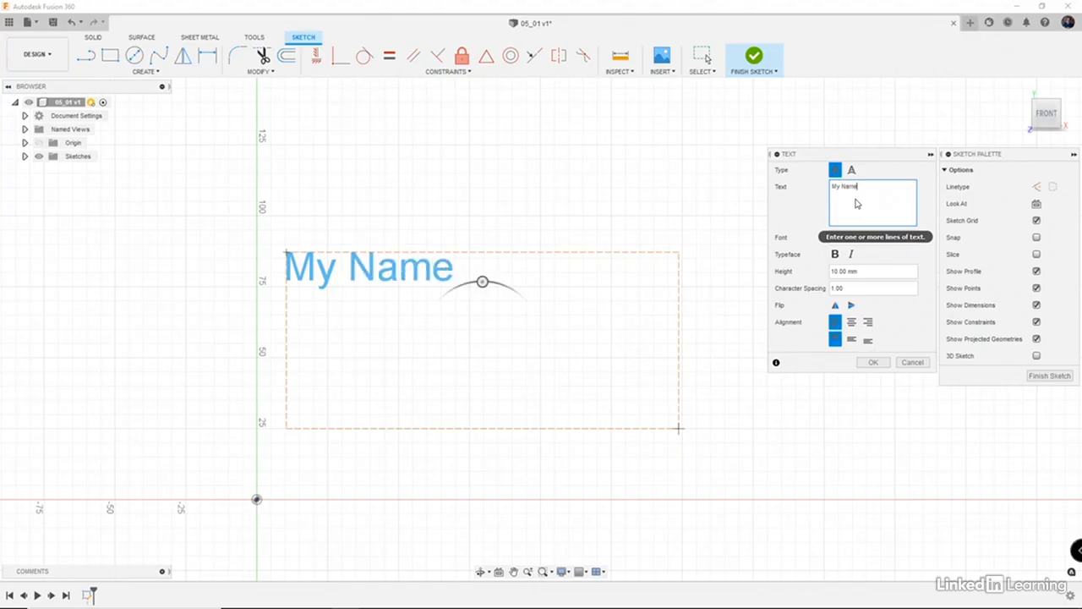
pyautogui.write(' is Aram')
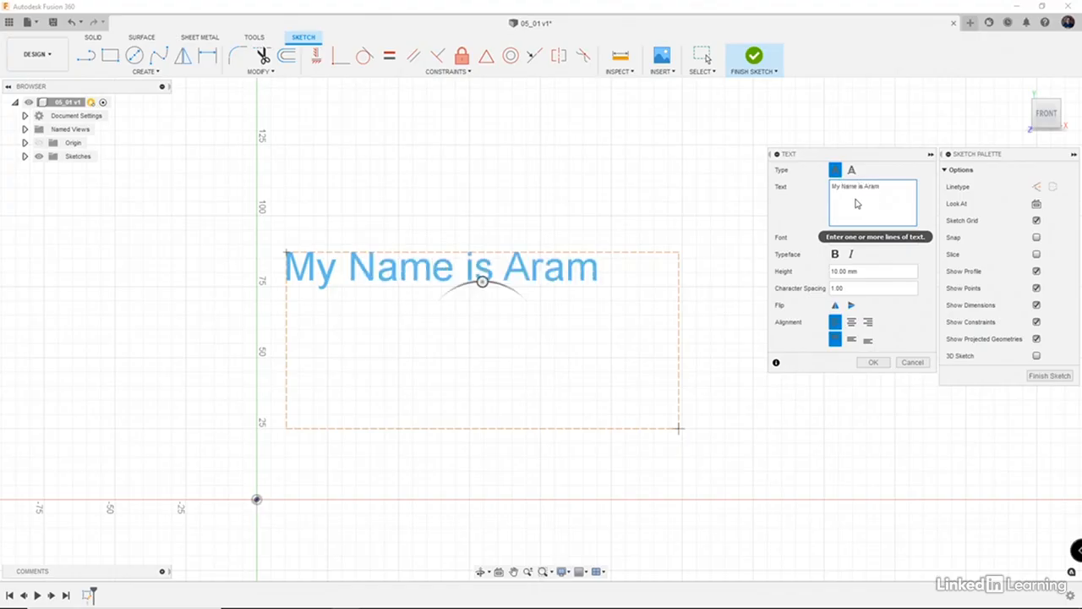
# - Keep the Arial font without bold, and set the text height to 7 mm and the character spacing to 2
pyautogui.click(863, 237)
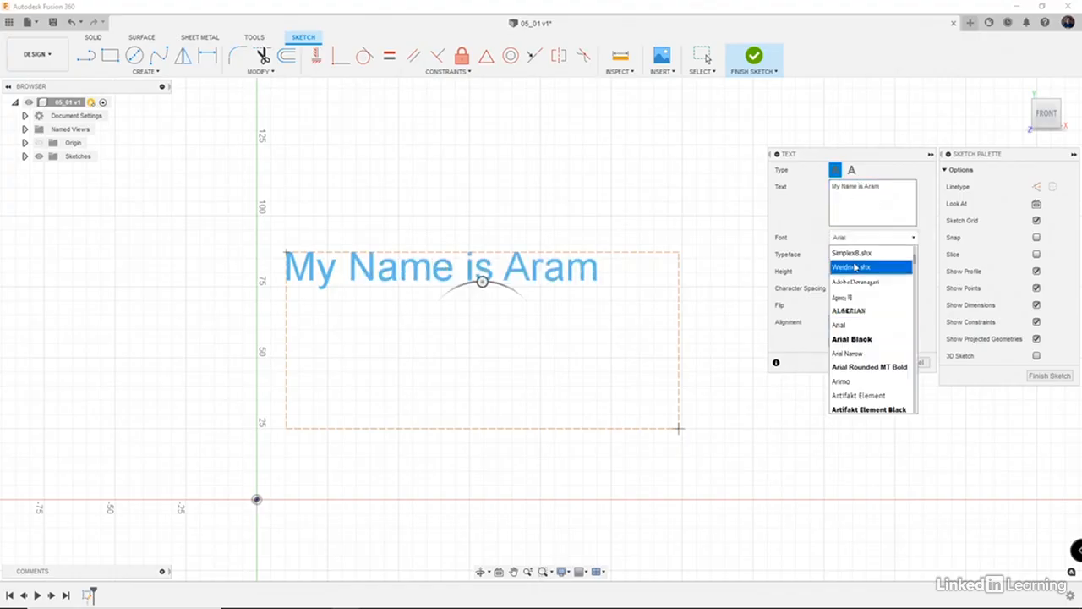
pyautogui.click(923, 225)
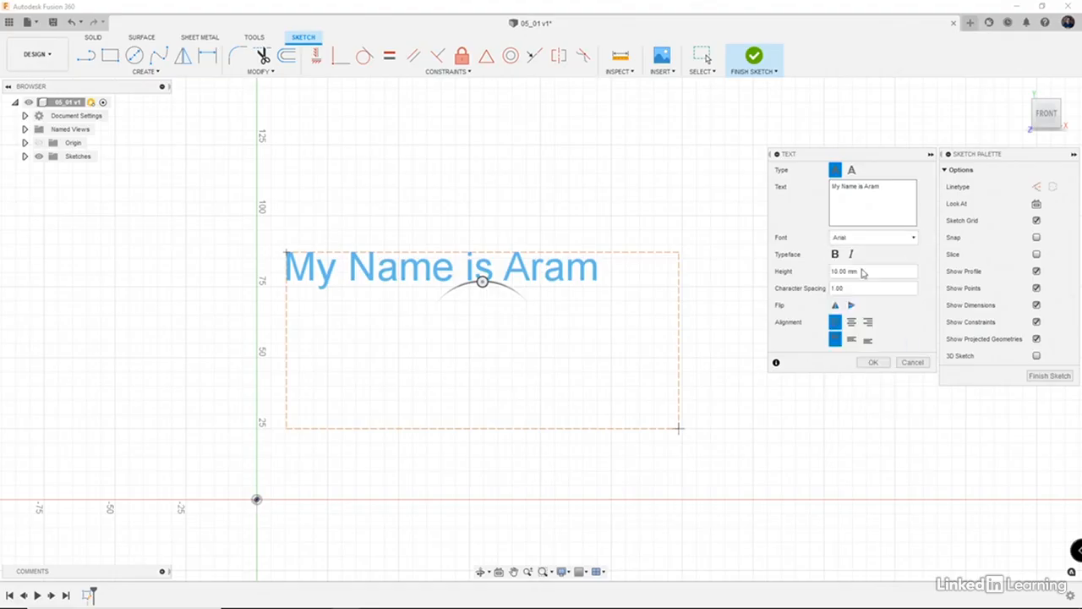
pyautogui.click(835, 254)
pyautogui.click(835, 254)
pyautogui.write('7')
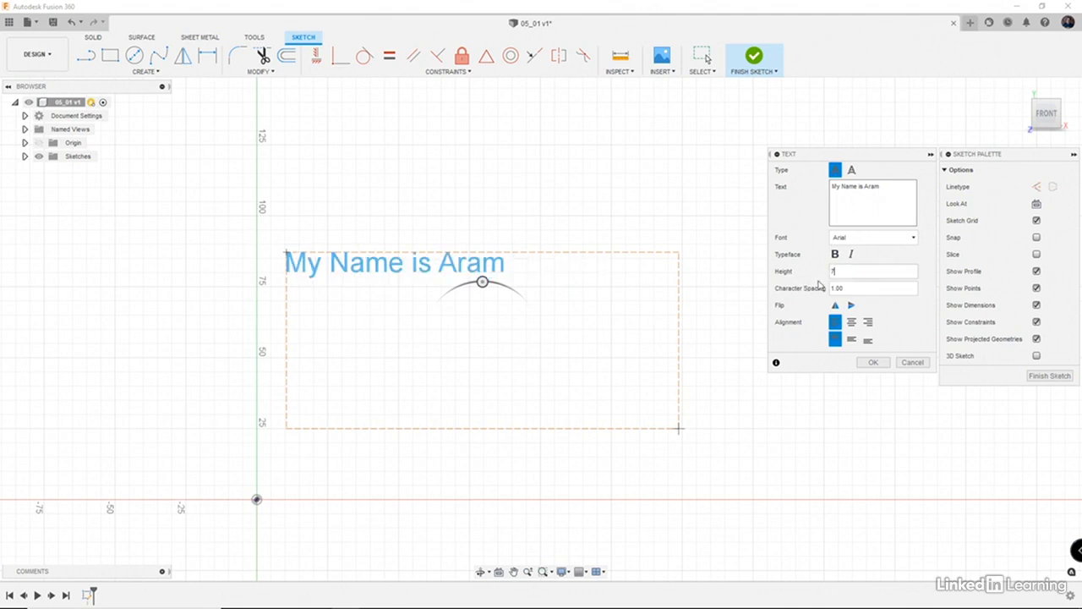
pyautogui.press('Tab')
pyautogui.write('2')
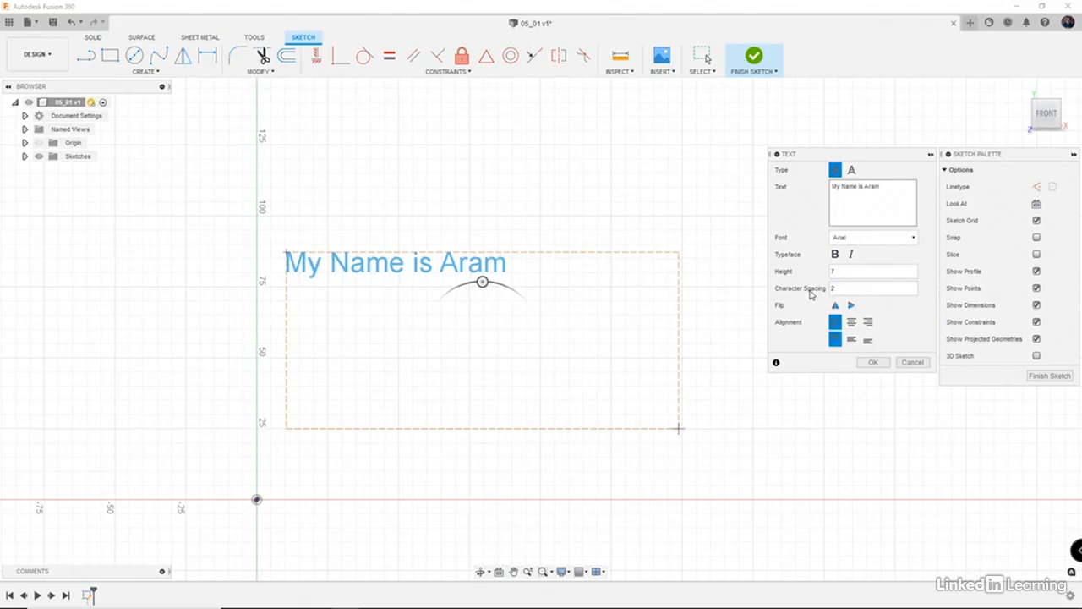
# - Flip the text and flip it back, and try the horizontal and vertical alignments before returning to left and top
pyautogui.click(836, 306)
pyautogui.click(836, 307)
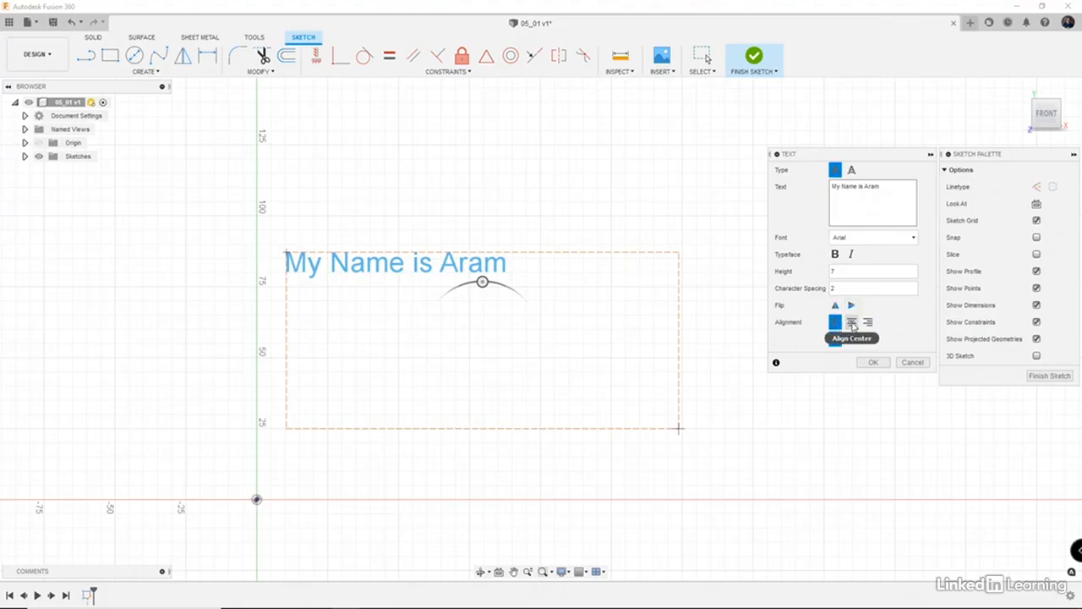
pyautogui.click(853, 325)
pyautogui.click(867, 323)
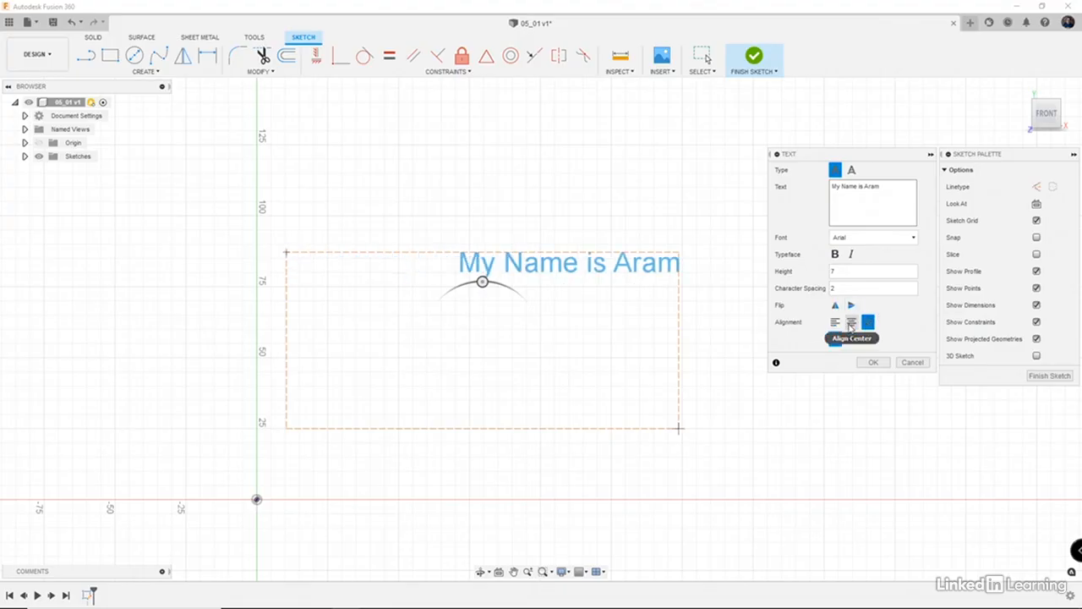
pyautogui.click(852, 325)
pyautogui.click(836, 322)
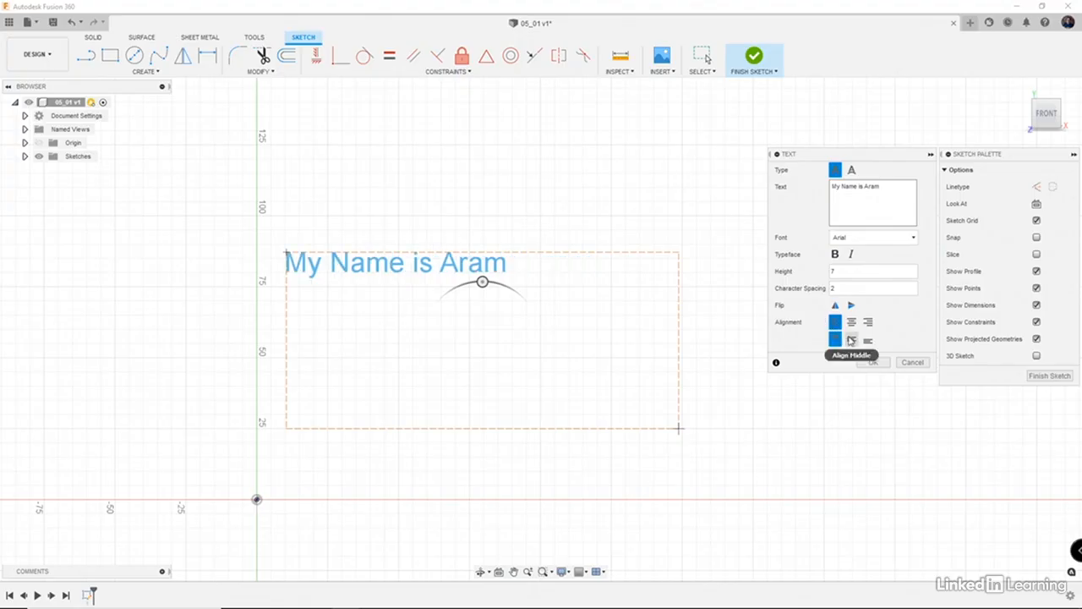
pyautogui.click(852, 339)
pyautogui.click(835, 339)
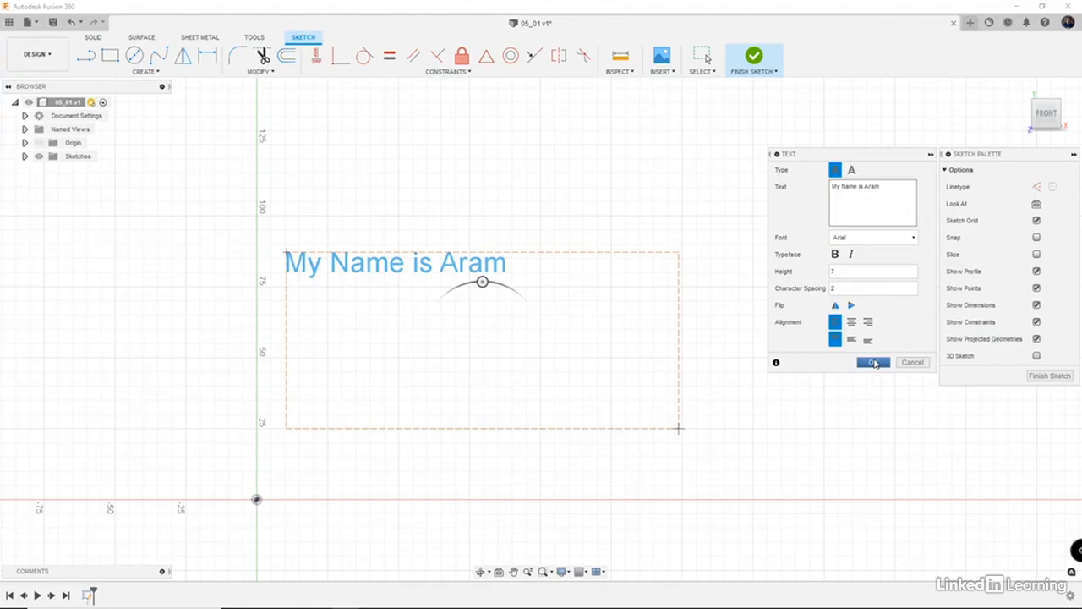
# - Accept the text and shrink its frame by moving the lower-right corner to about X 92.5 mm, Y 84.2 mm
pyautogui.click(875, 363)
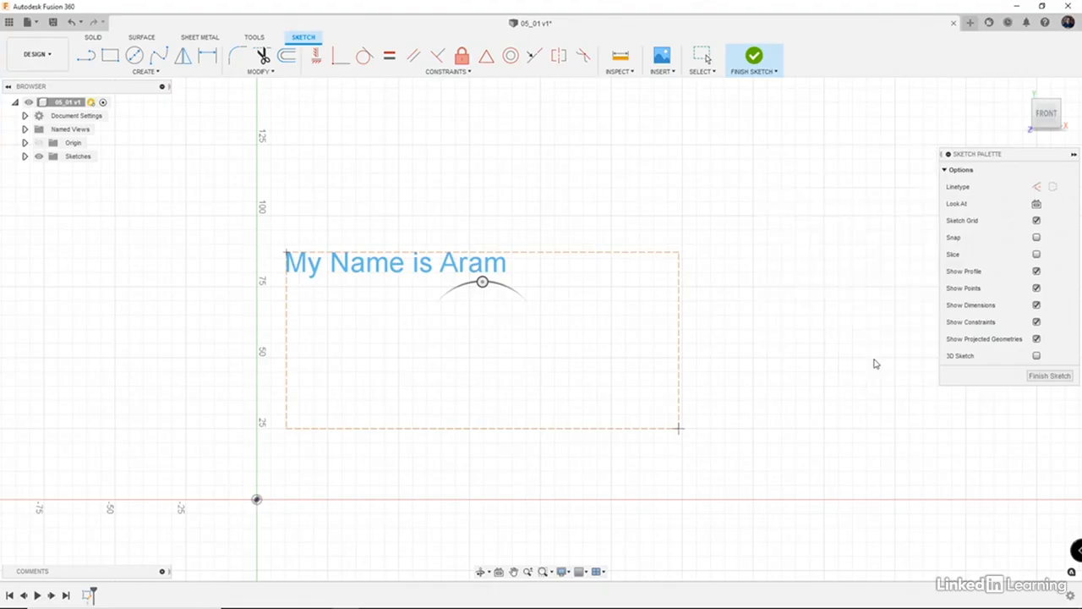
pyautogui.click(686, 377)
pyautogui.moveTo(679, 428); pyautogui.dragTo(520, 261)
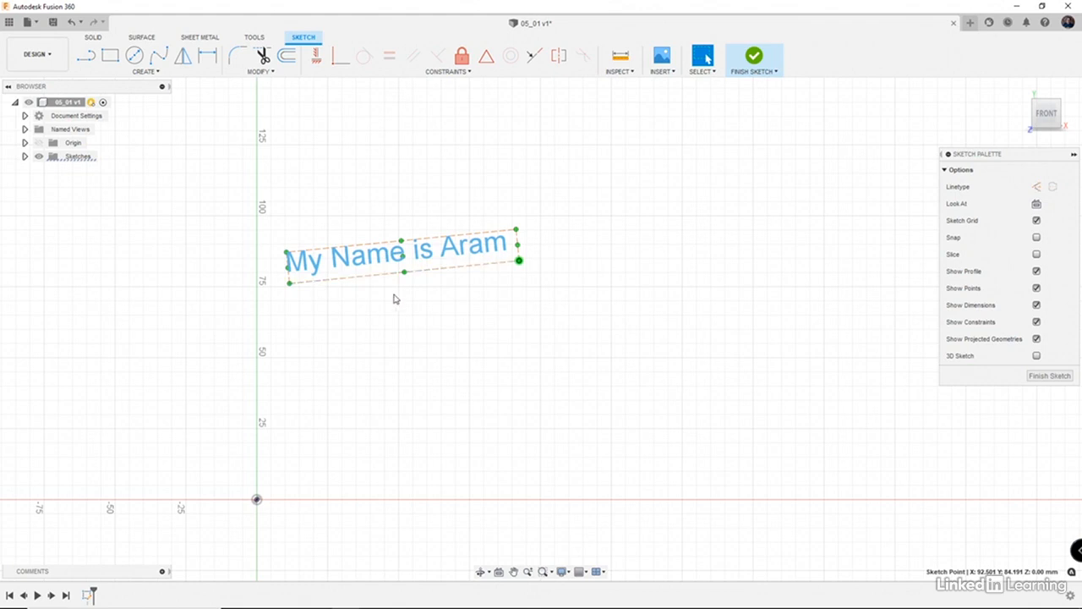
# - Dimension the short right edge of the text frame to 12 mm
pyautogui.press('d')
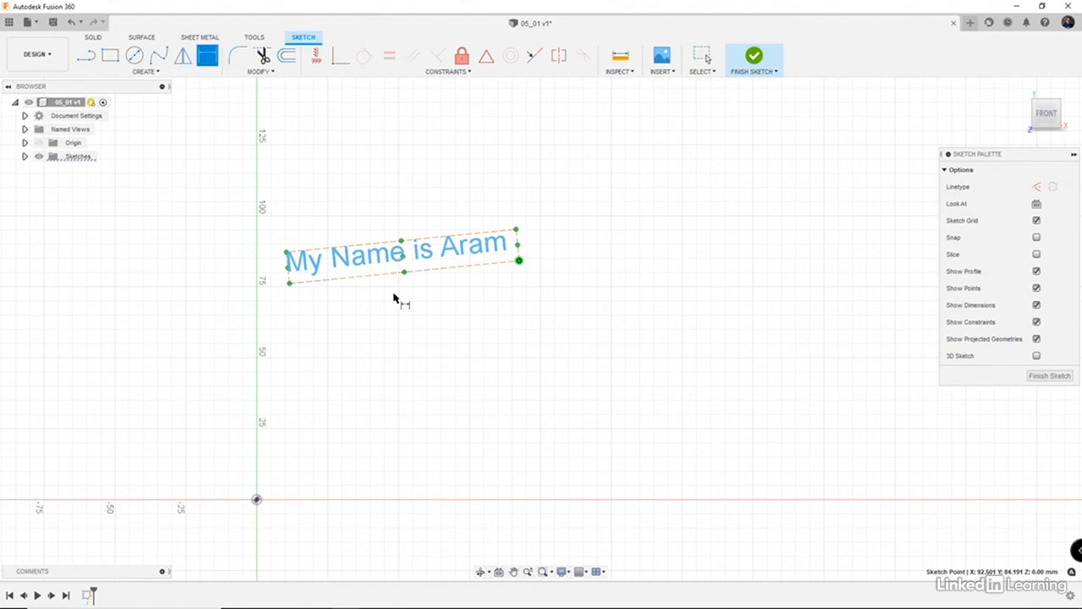
pyautogui.click(518, 245)
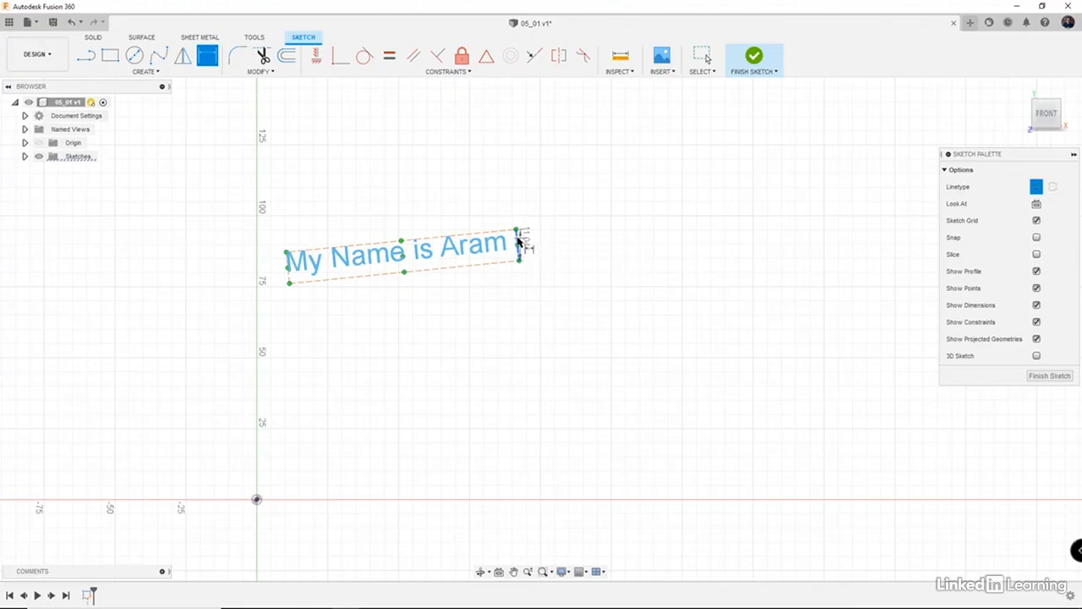
pyautogui.scroll(8, 518, 243)
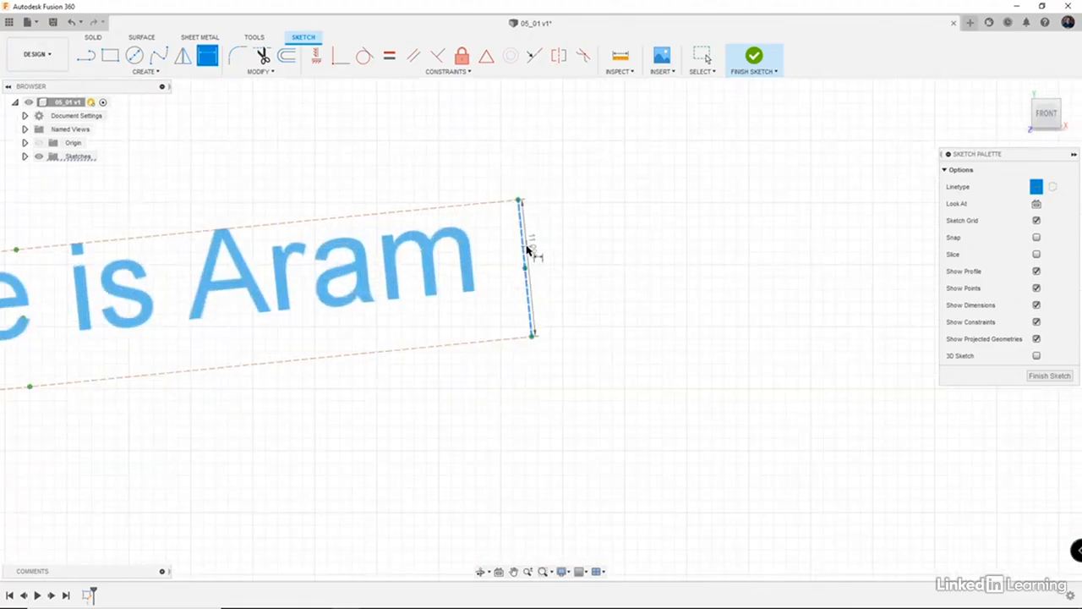
pyautogui.click(532, 247)
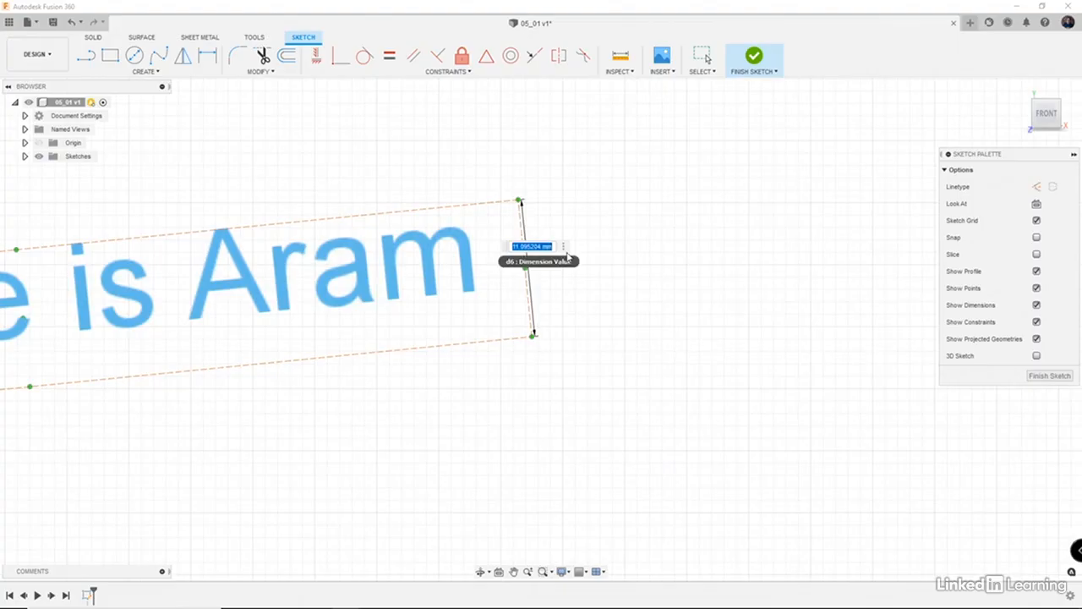
pyautogui.write('12')
pyautogui.press('Return')
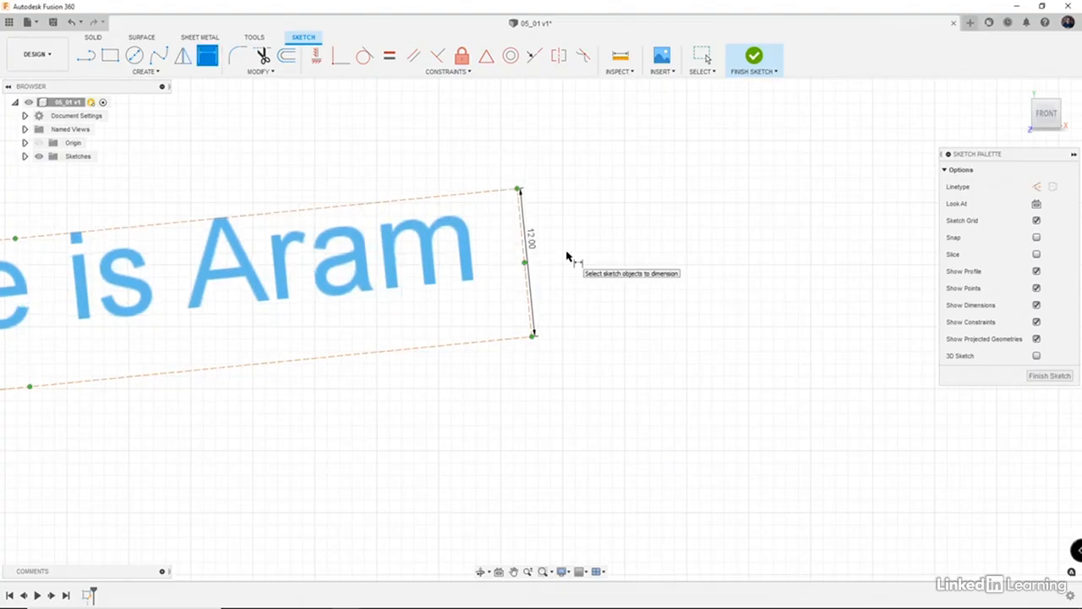
# - Dimension the long upper edge of the text frame to 80 mm
pyautogui.scroll(-5, 461, 271)
pyautogui.scroll(1, 456, 281)
pyautogui.moveTo(456, 282); pyautogui.dragTo(576, 271, button='middle')
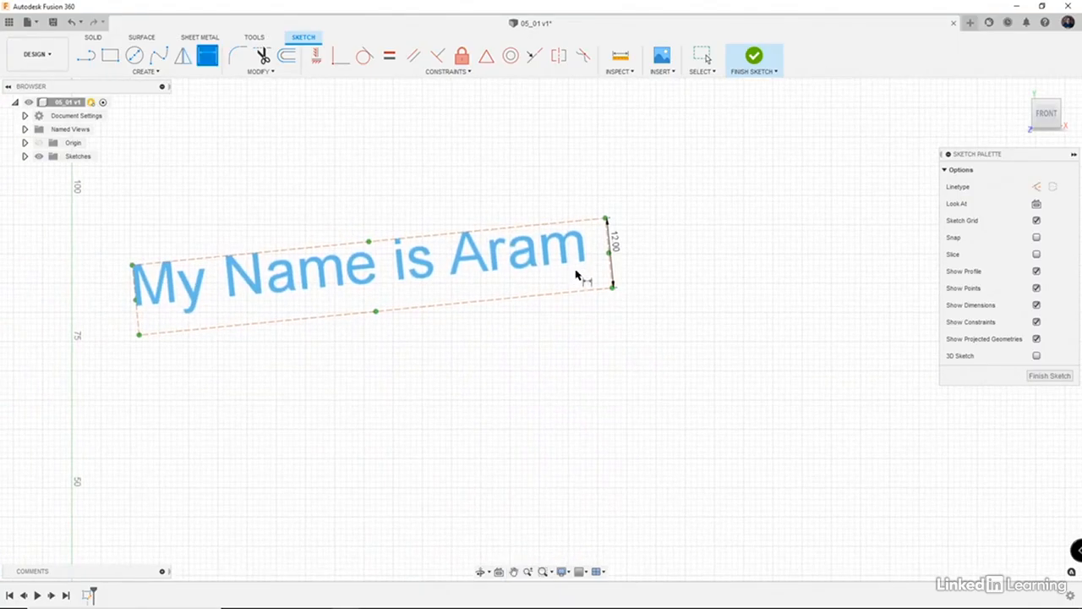
pyautogui.click(478, 236)
pyautogui.click(479, 226)
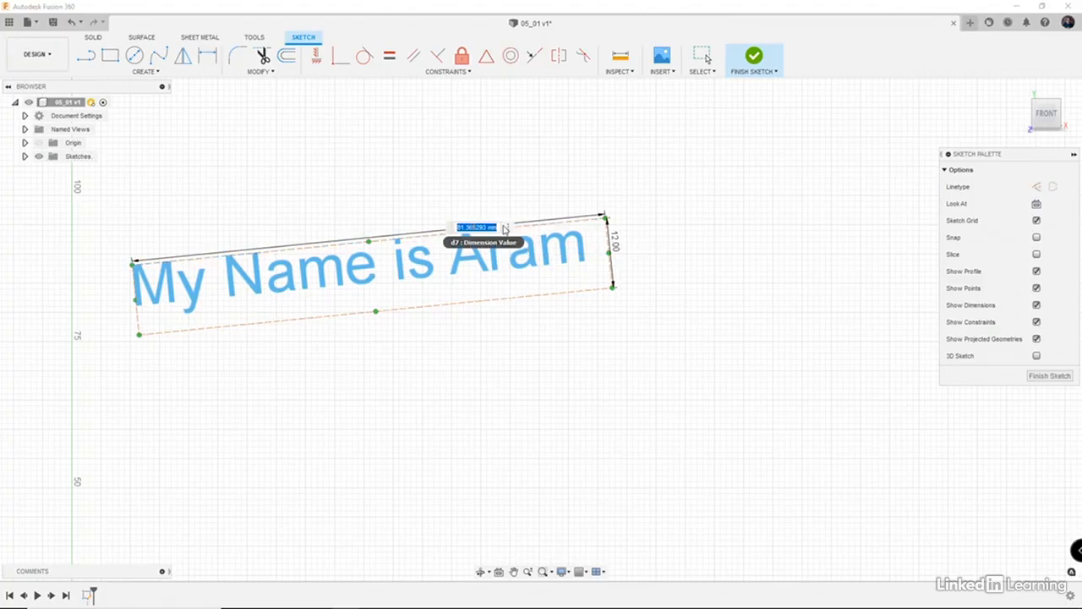
pyautogui.write('80')
pyautogui.press('Return')
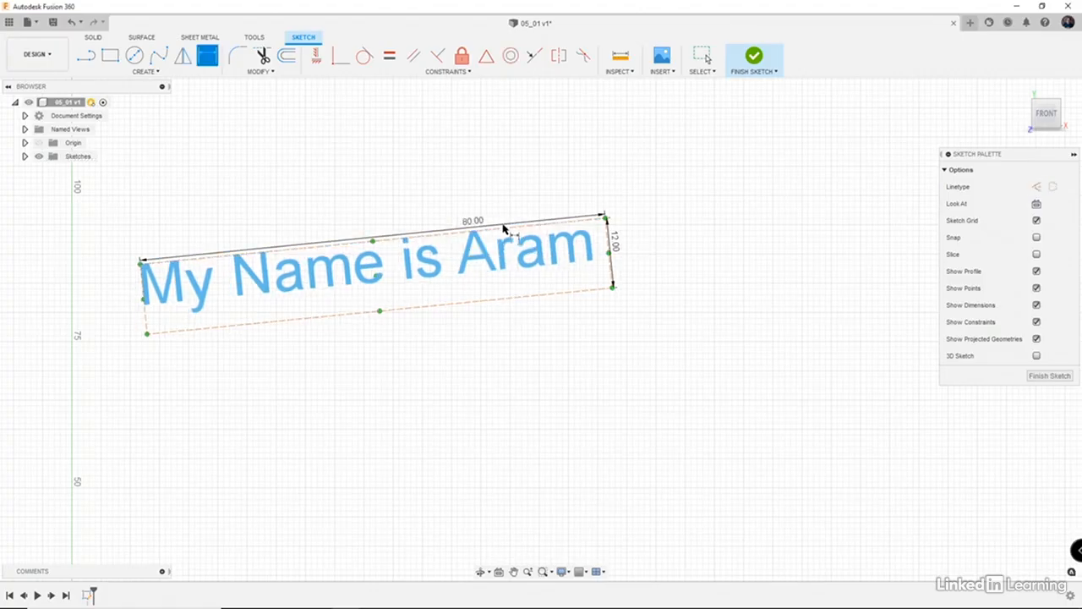
pyautogui.scroll(-2, 394, 368)
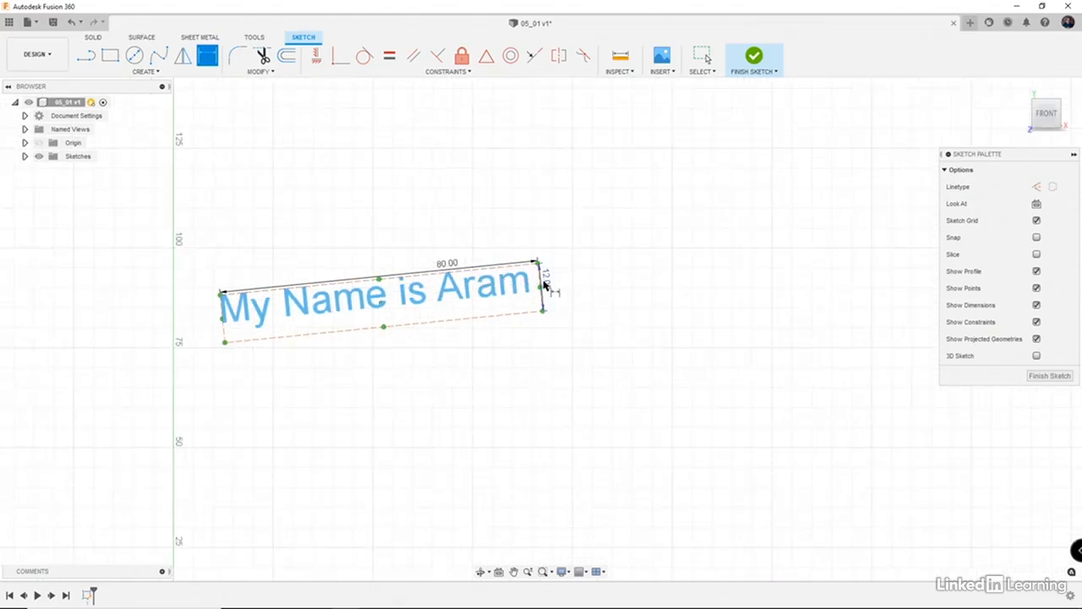
# - Draw a 150 mm line from the origin at 10 degrees above the horizontal axis, below the slanted text
pyautogui.scroll(-1, 473, 340)
pyautogui.moveTo(472, 338)
pyautogui.mouseDown(button='middle')
pyautogui.moveTo(476, 295)
pyautogui.moveTo(485, 295)
pyautogui.mouseUp(button='middle')
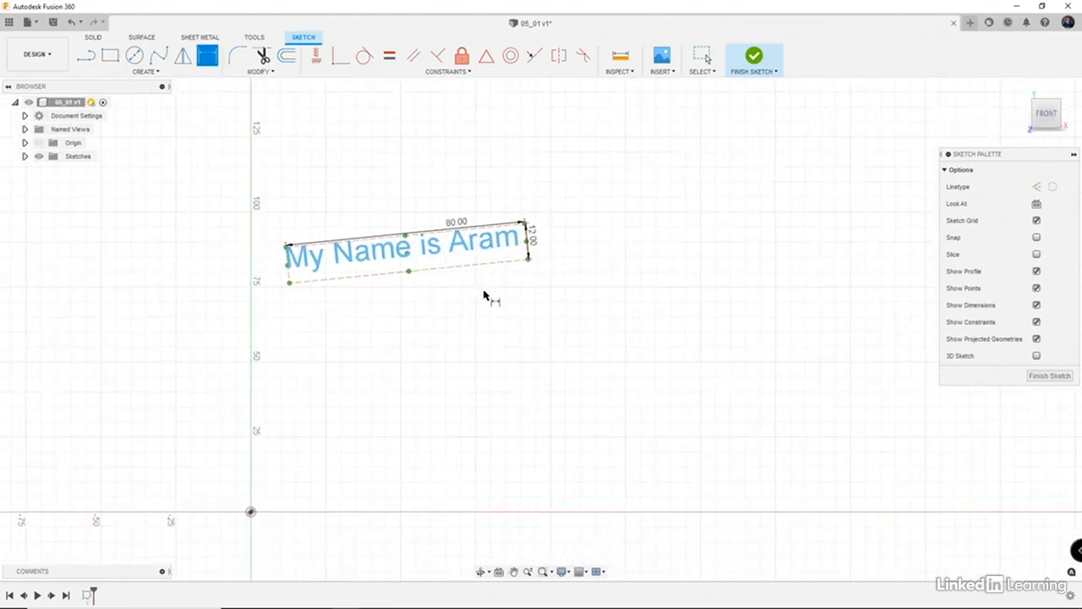
pyautogui.click(89, 59)
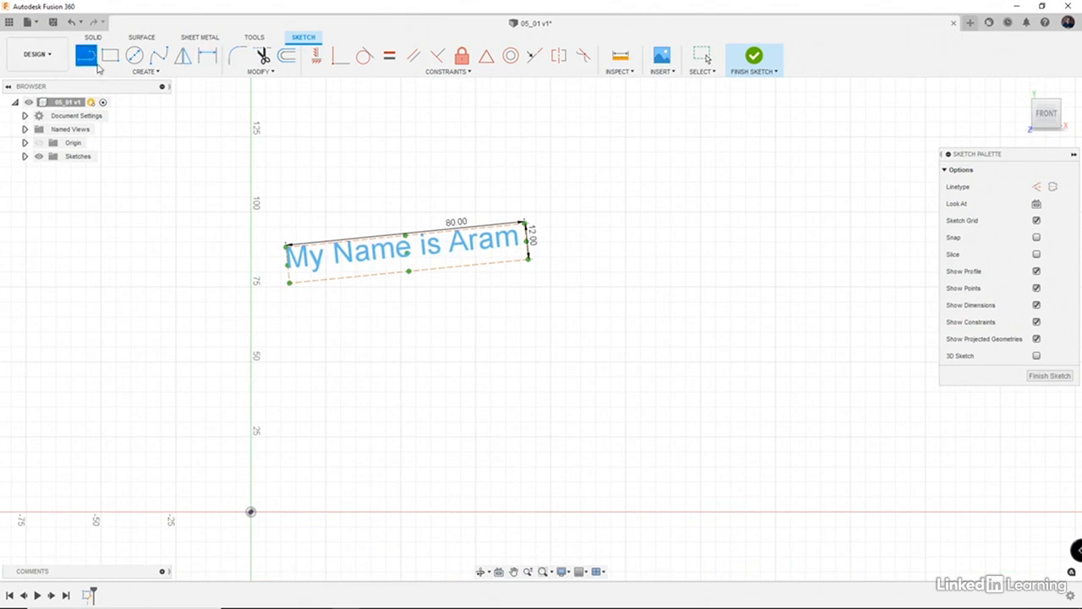
pyautogui.click(251, 511)
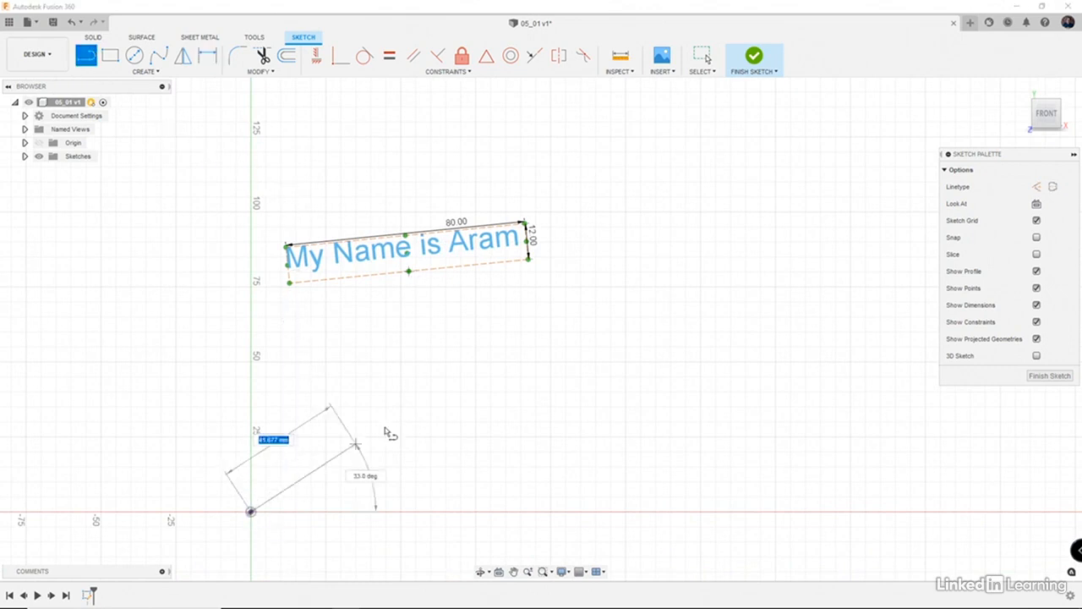
pyautogui.write('150')
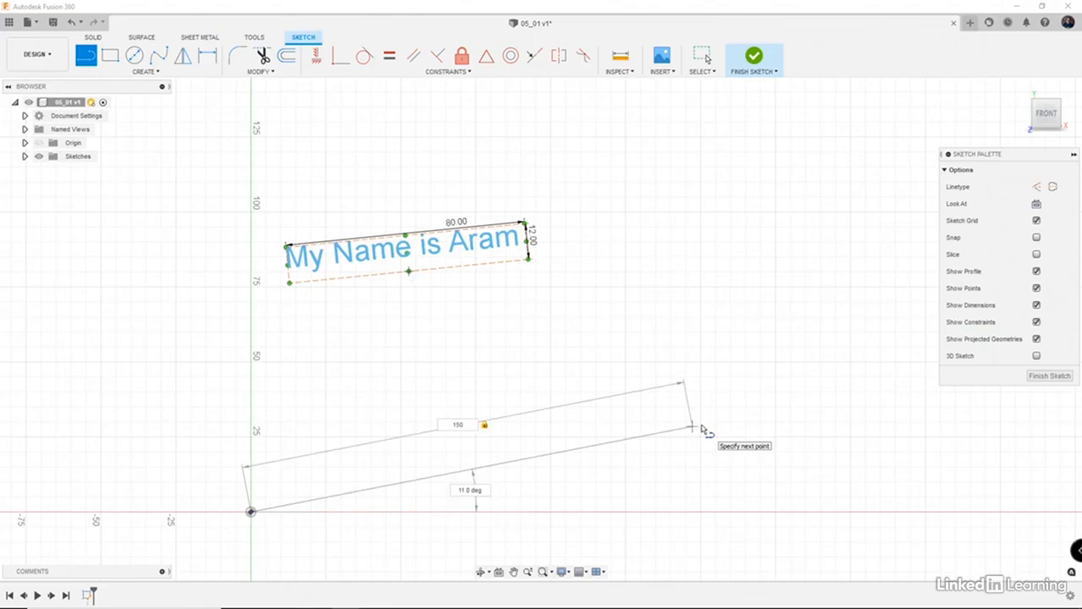
pyautogui.press('Tab')
pyautogui.write('10')
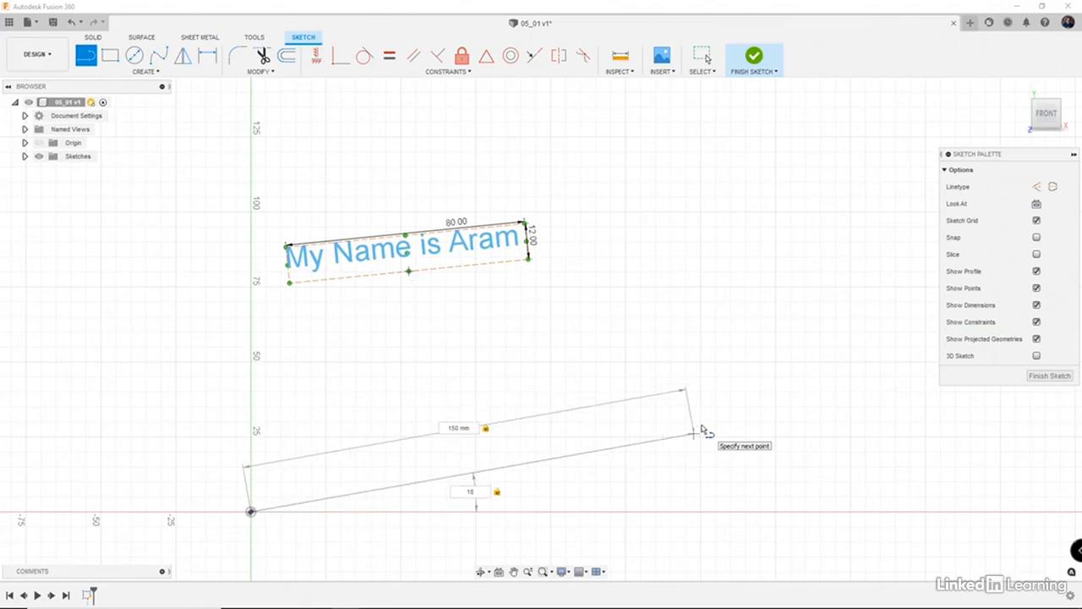
pyautogui.press('Return')
pyautogui.press('Escape')
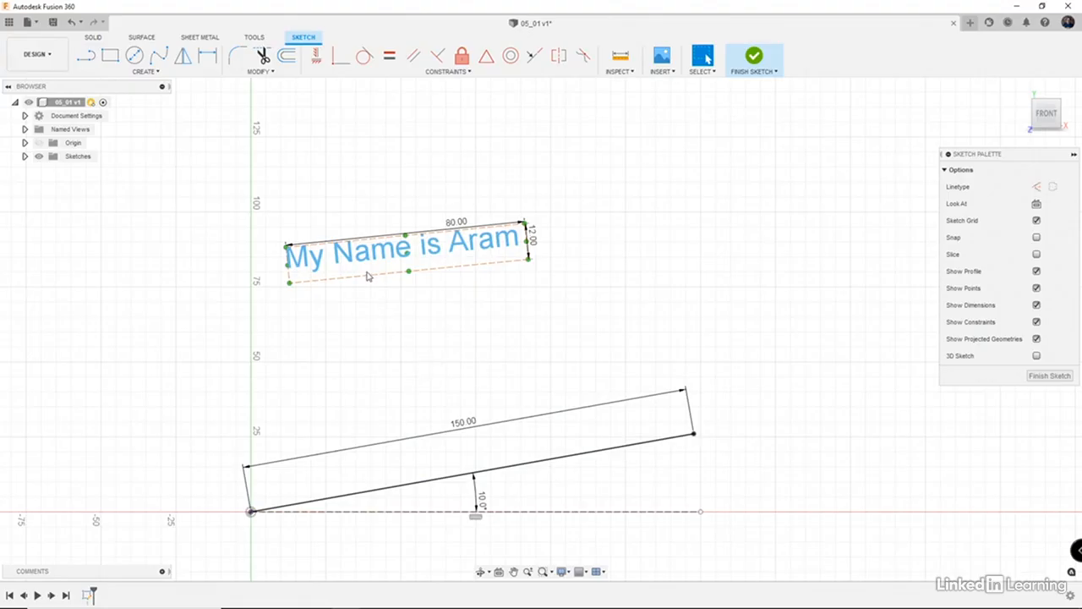
# - Constrain the lower edge of the text frame parallel to the angled line
pyautogui.click(416, 62)
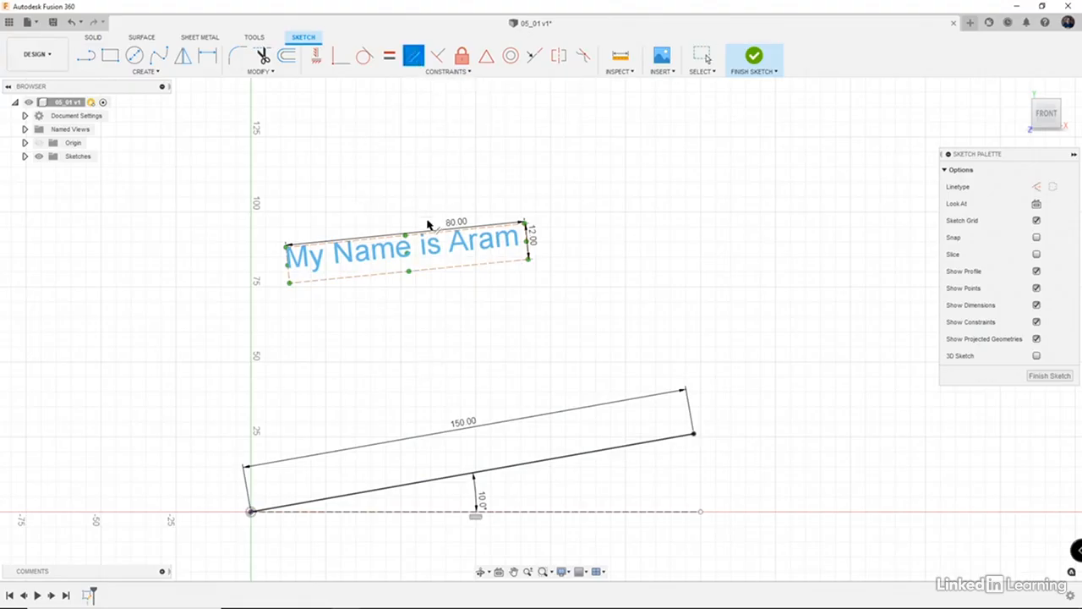
pyautogui.click(437, 273)
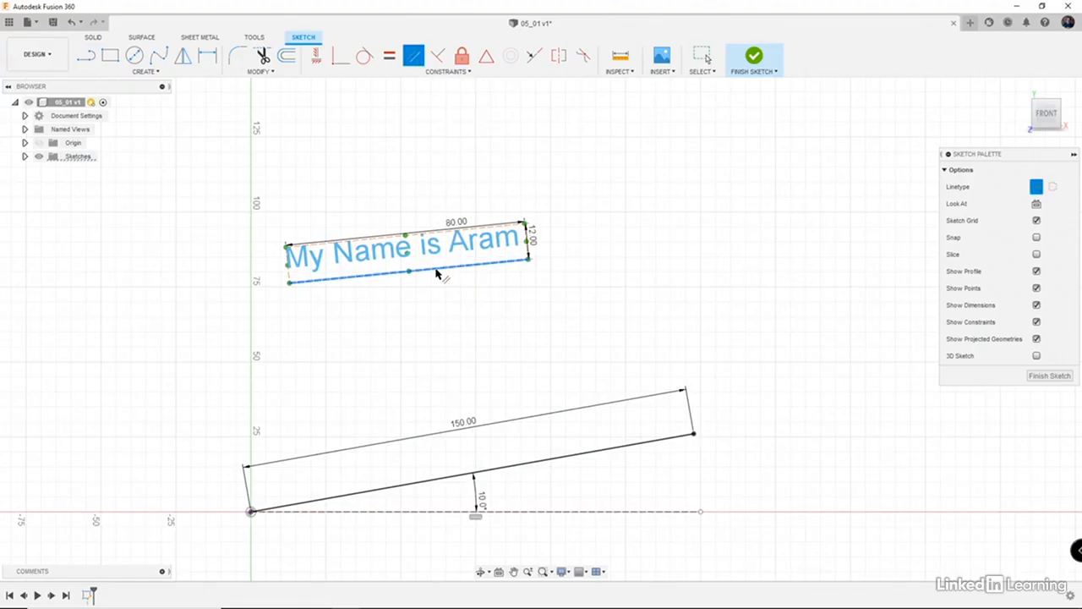
pyautogui.click(530, 466)
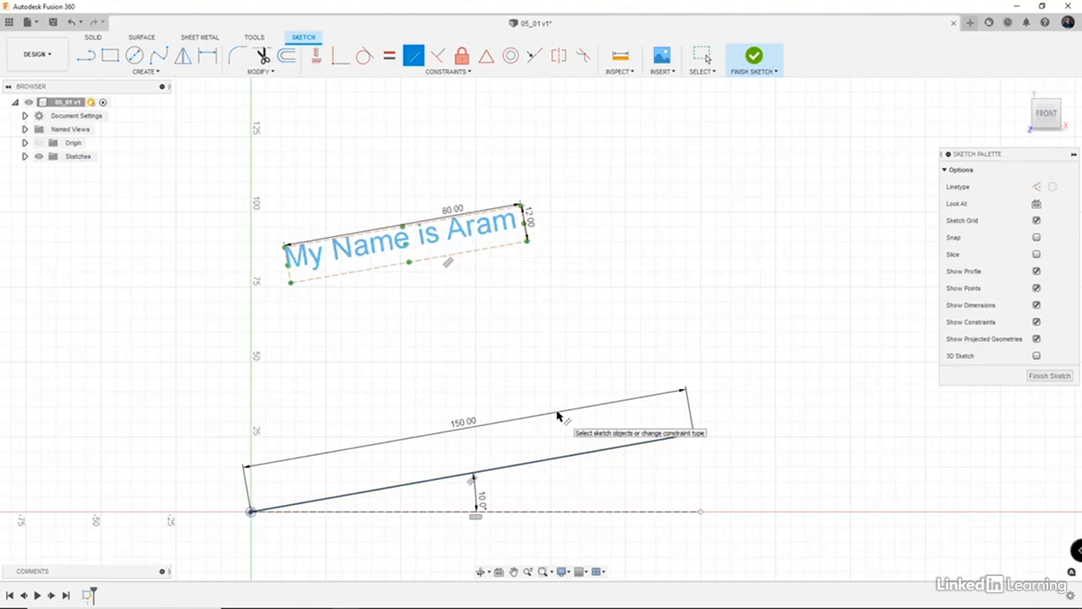
# - Dimension the distance between the text frame's lower edge and the angled line at 10 mm
pyautogui.press('d')
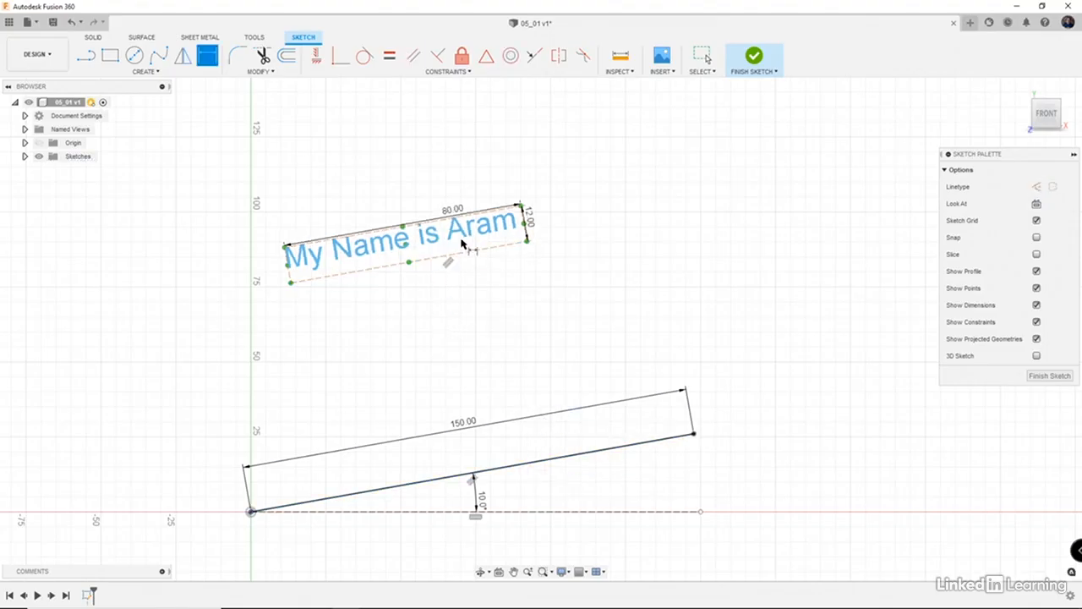
pyautogui.click(483, 253)
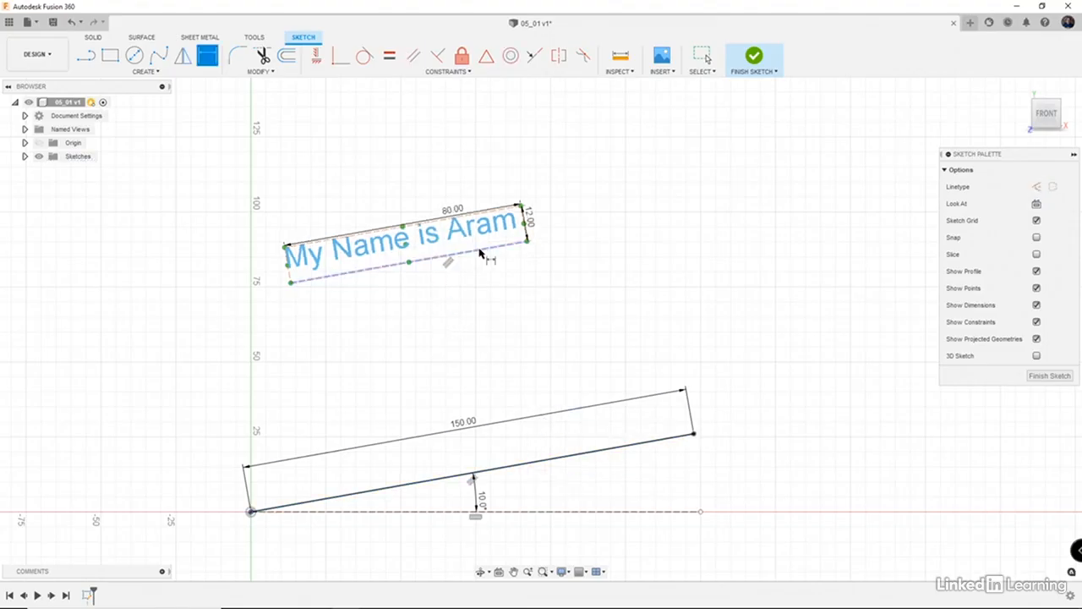
pyautogui.click(588, 453)
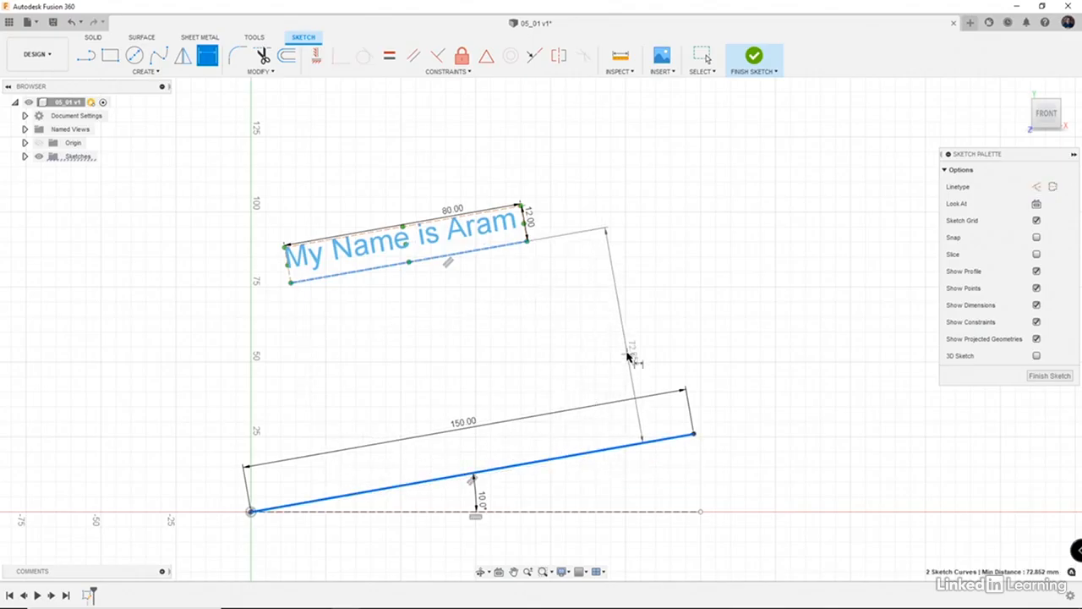
pyautogui.click(633, 348)
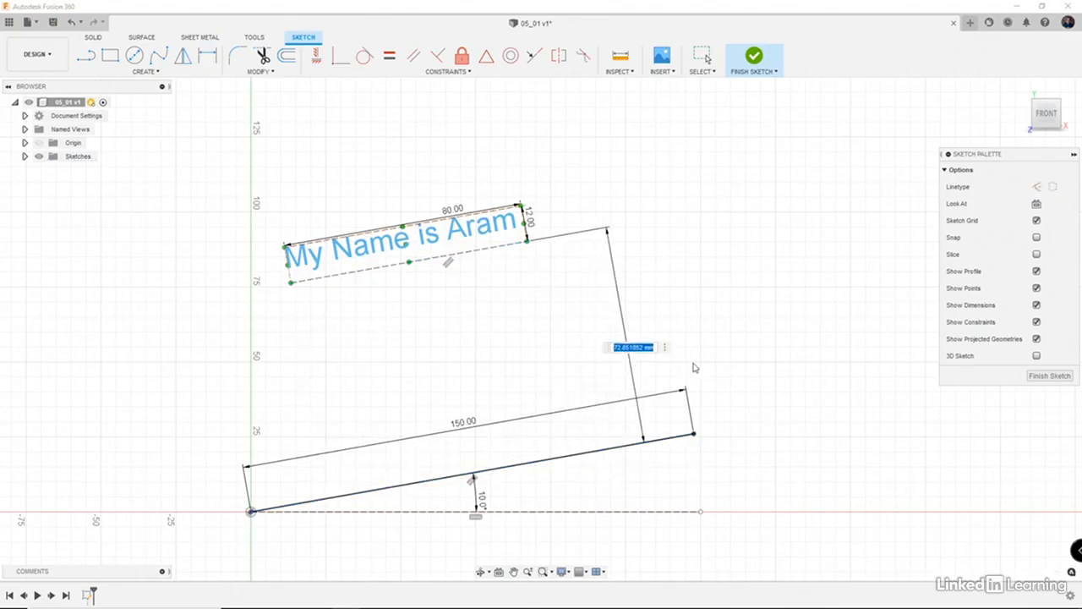
pyautogui.write('10')
pyautogui.press('Return')
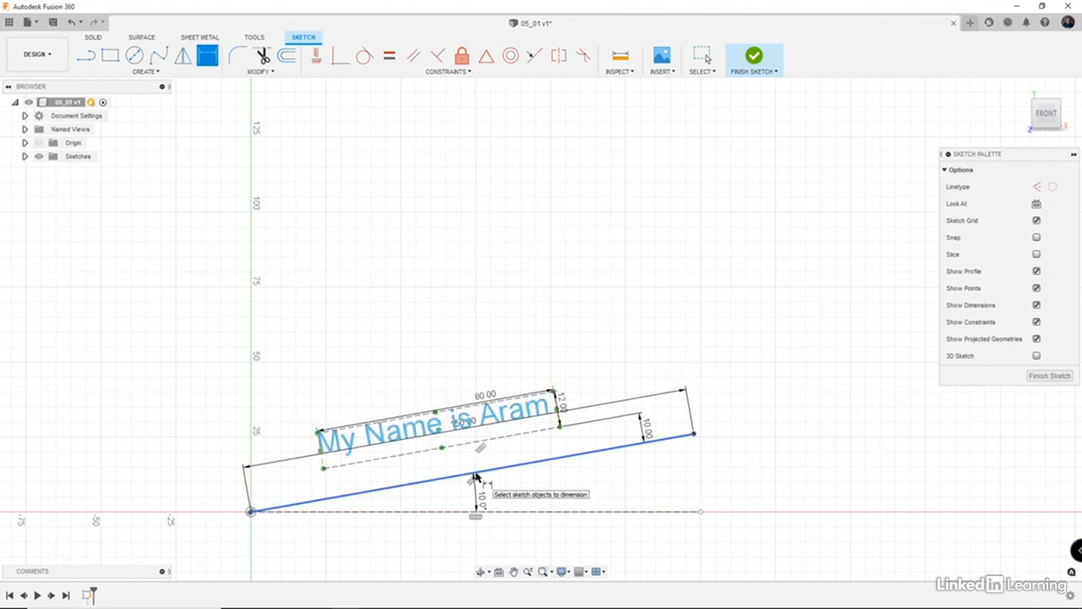
# - Dimension the horizontal distance from the origin to the text frame's lower-left corner at 25 mm
pyautogui.scroll(2, 474, 479)
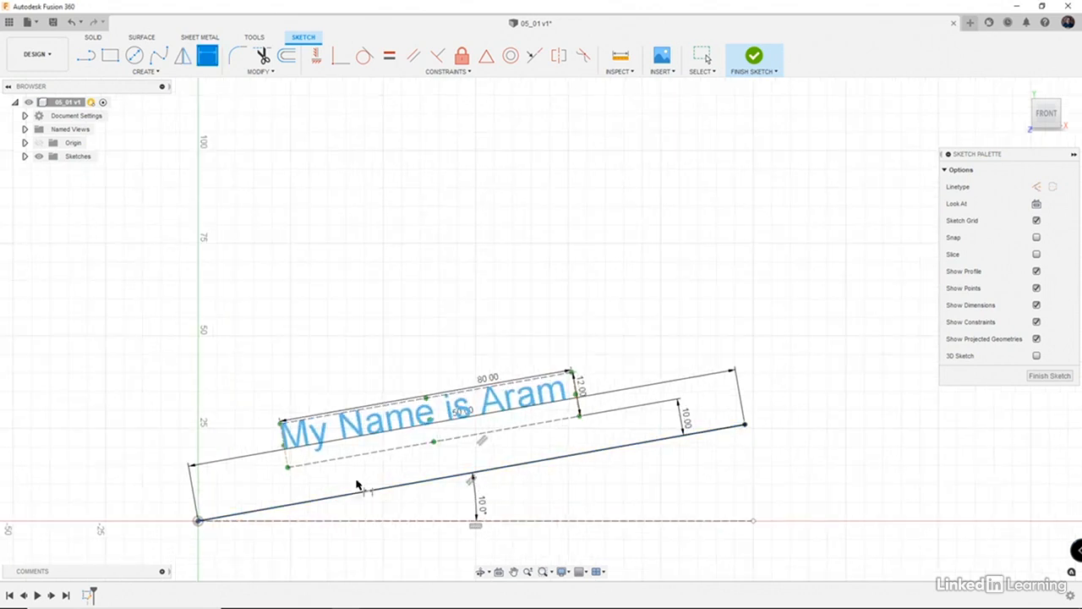
pyautogui.click(288, 467)
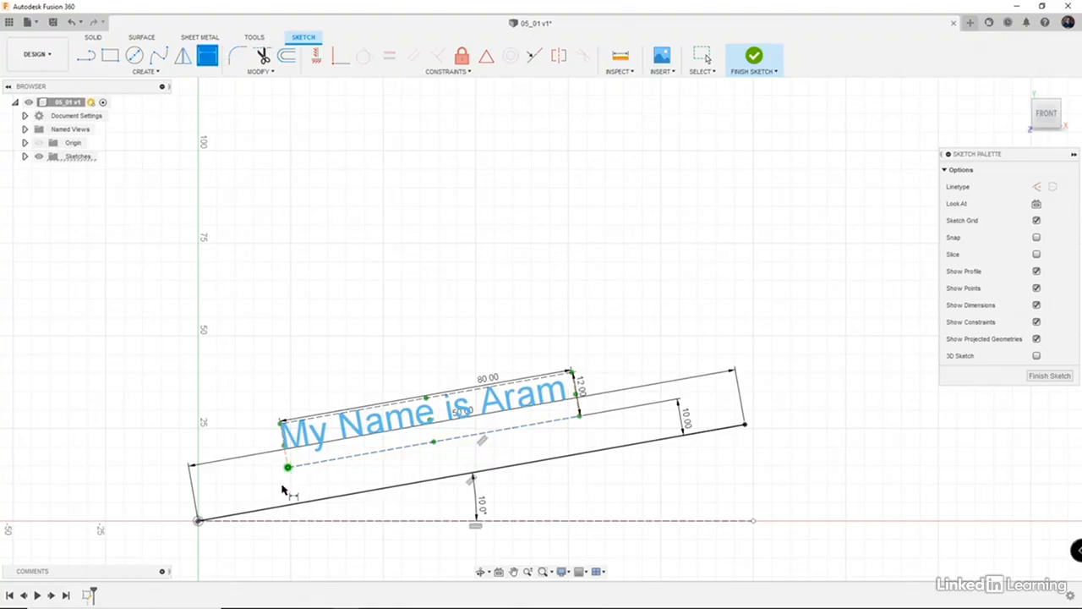
pyautogui.click(200, 522)
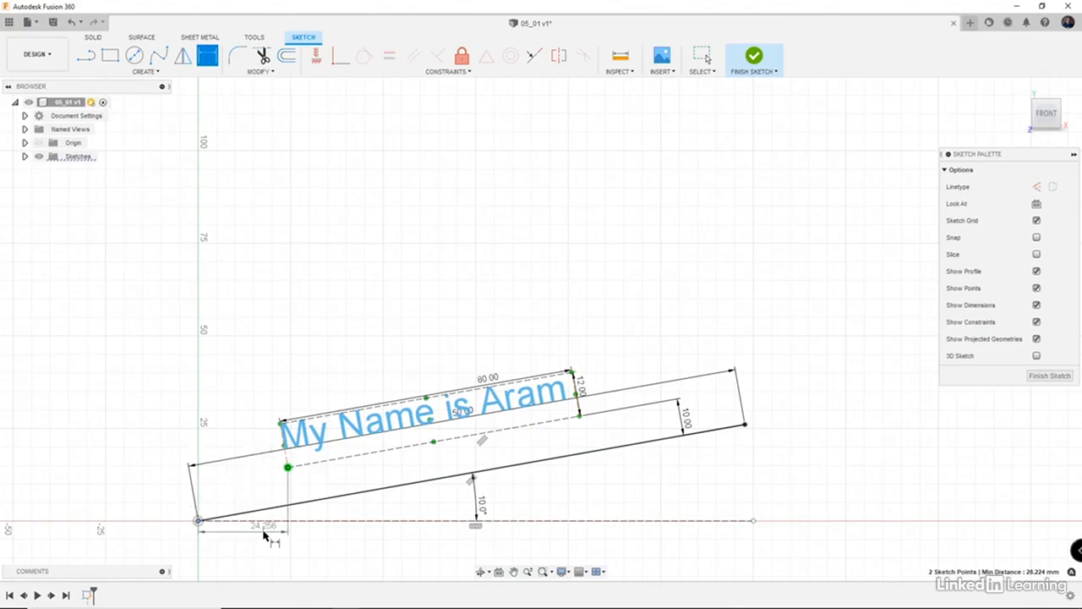
pyautogui.click(269, 534)
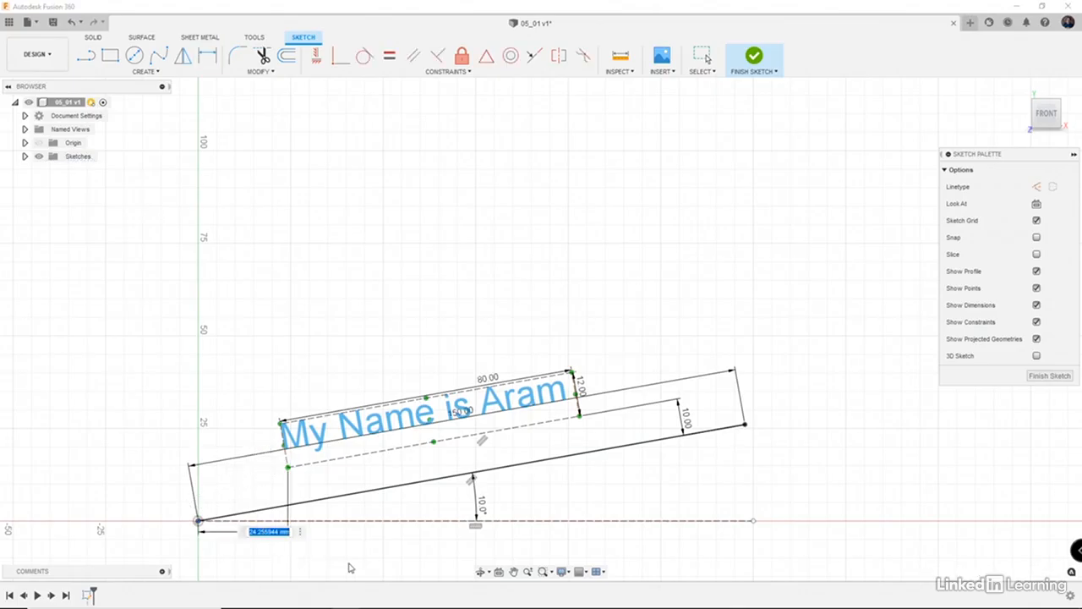
pyautogui.write('25')
pyautogui.press('Return')
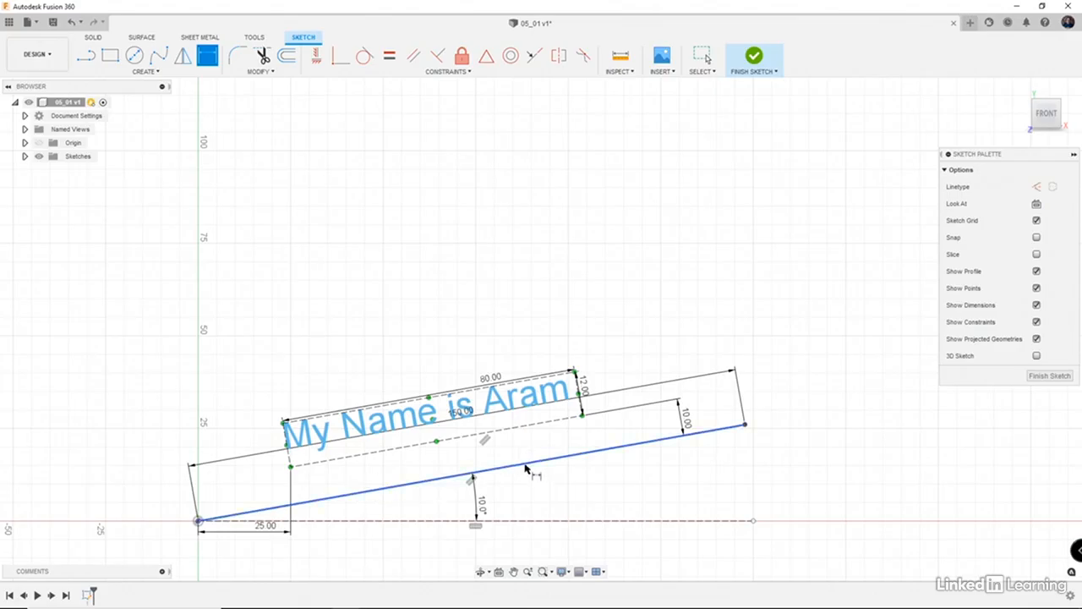
# - Set the line's angle from the horizontal to 15 degrees
pyautogui.click(478, 505)
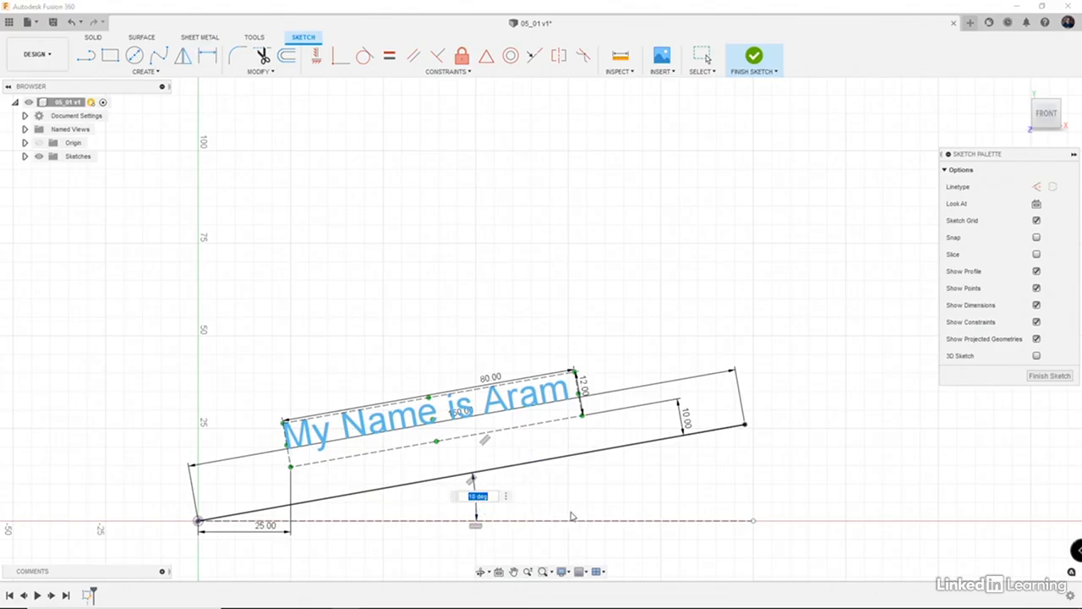
pyautogui.write('15')
pyautogui.press('Return')
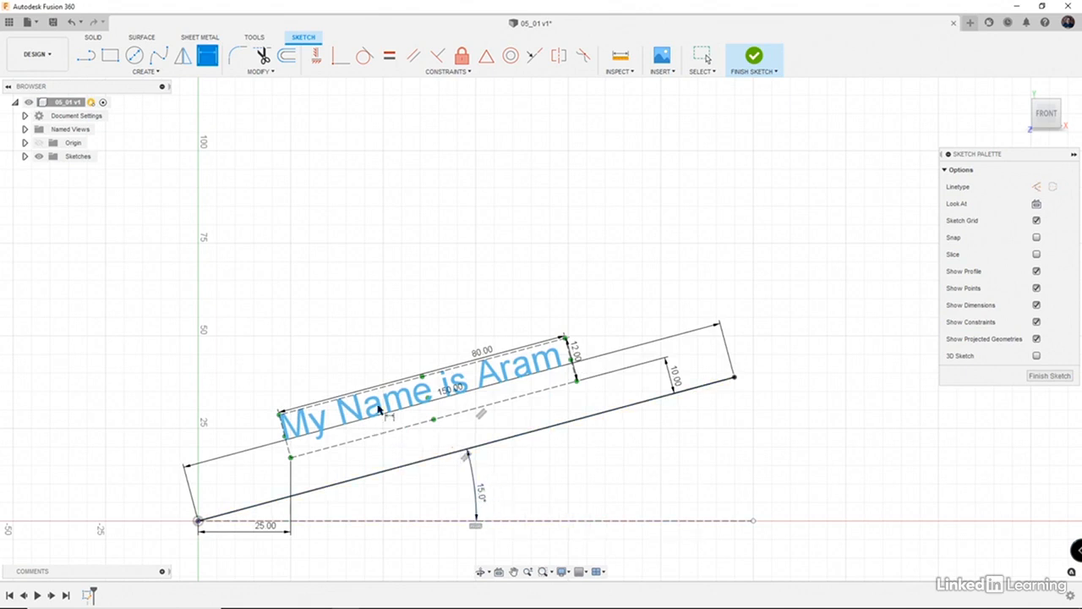
# - Set the text frame's offset from the line to 2 mm and its horizontal distance from the origin to 10 mm
pyautogui.doubleClick(676, 386)
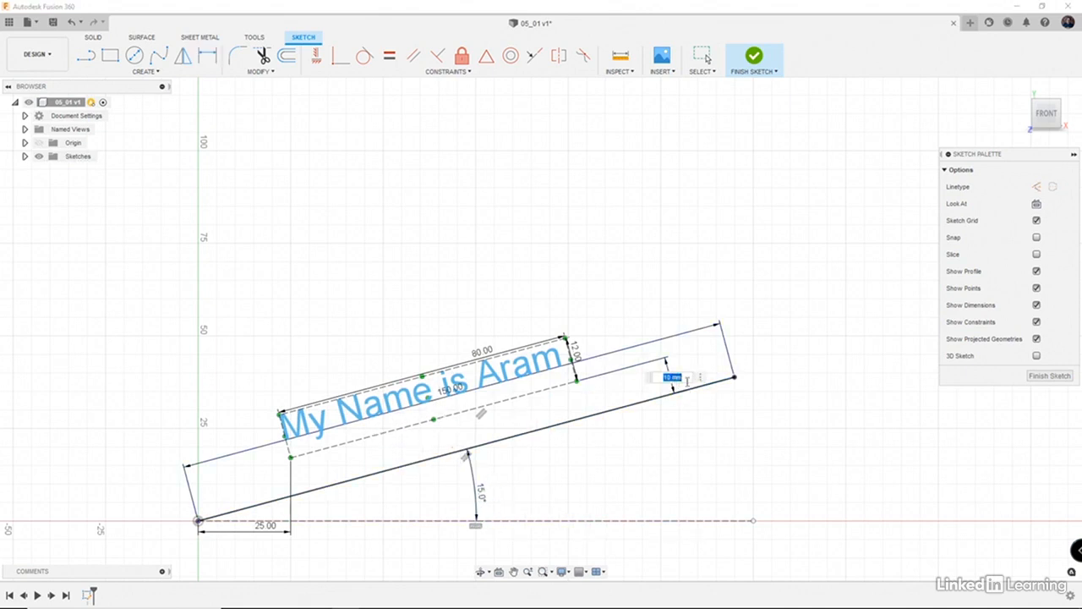
pyautogui.write('2')
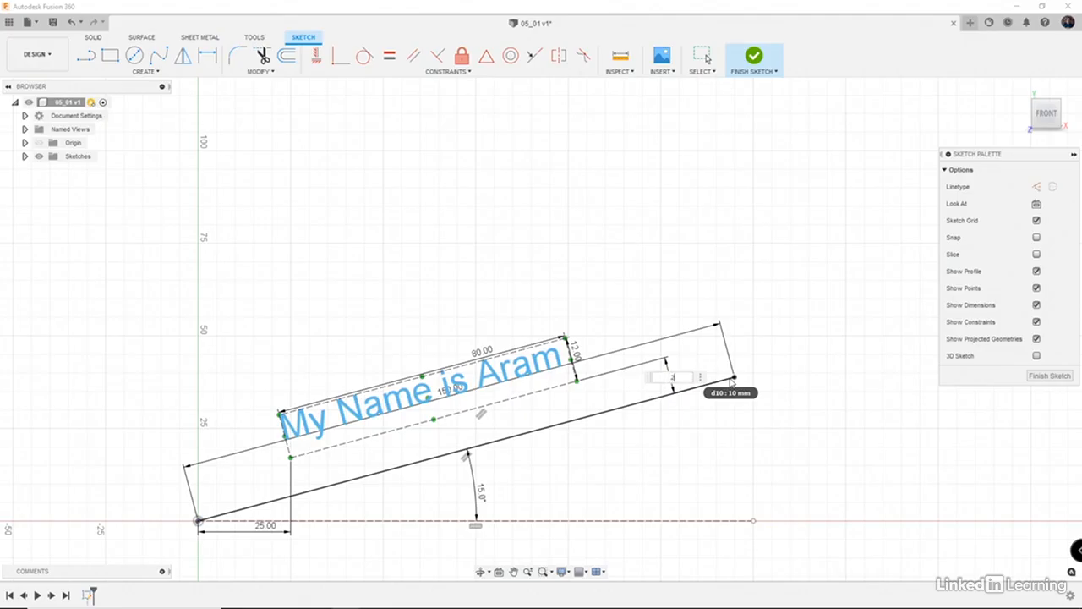
pyautogui.press('Return')
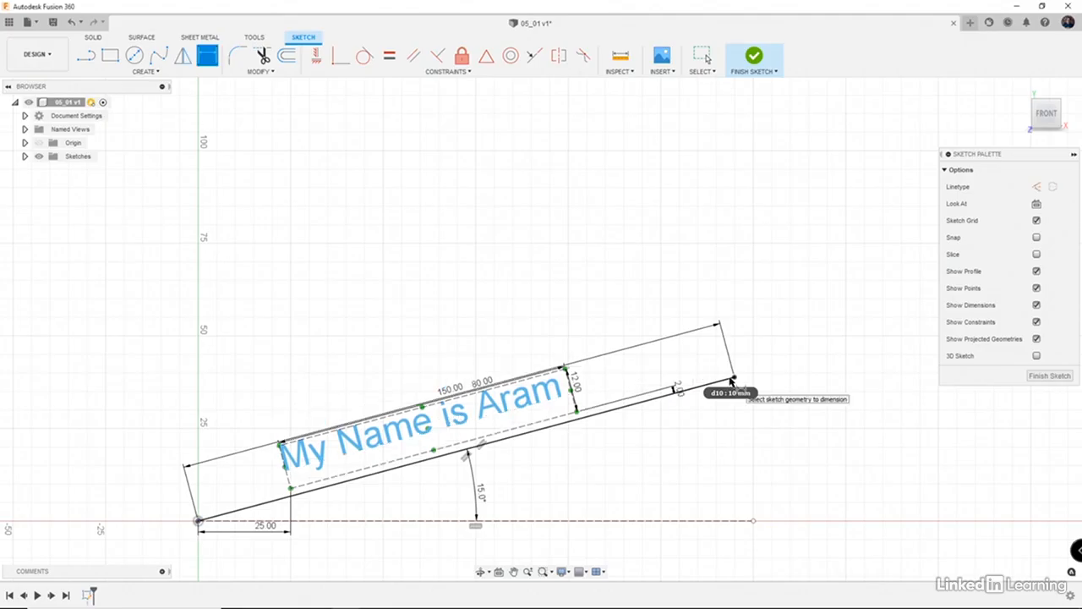
pyautogui.doubleClick(264, 527)
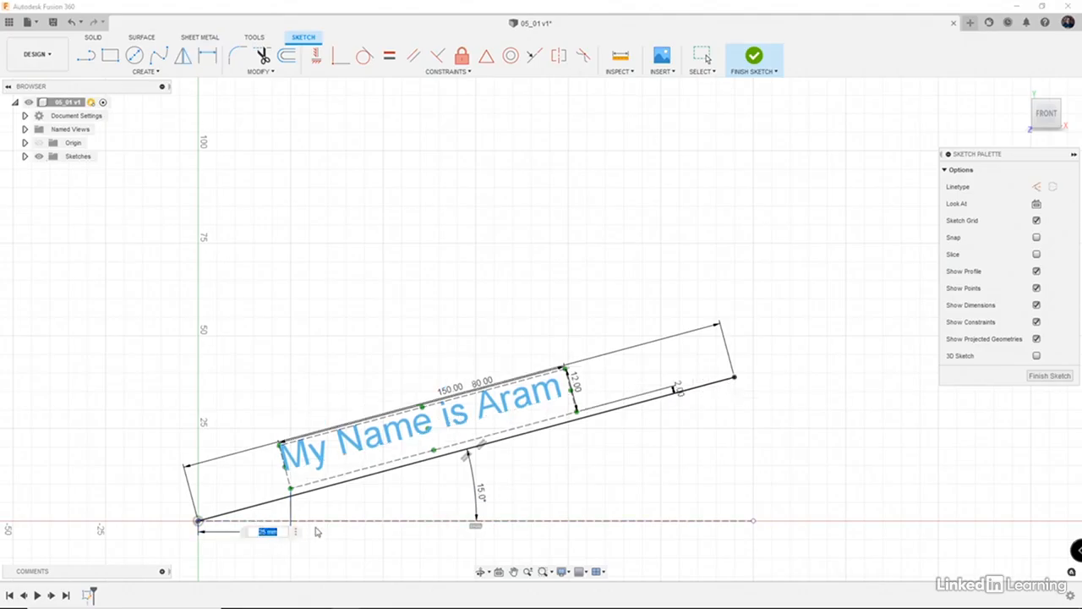
pyautogui.write('10')
pyautogui.press('Return')
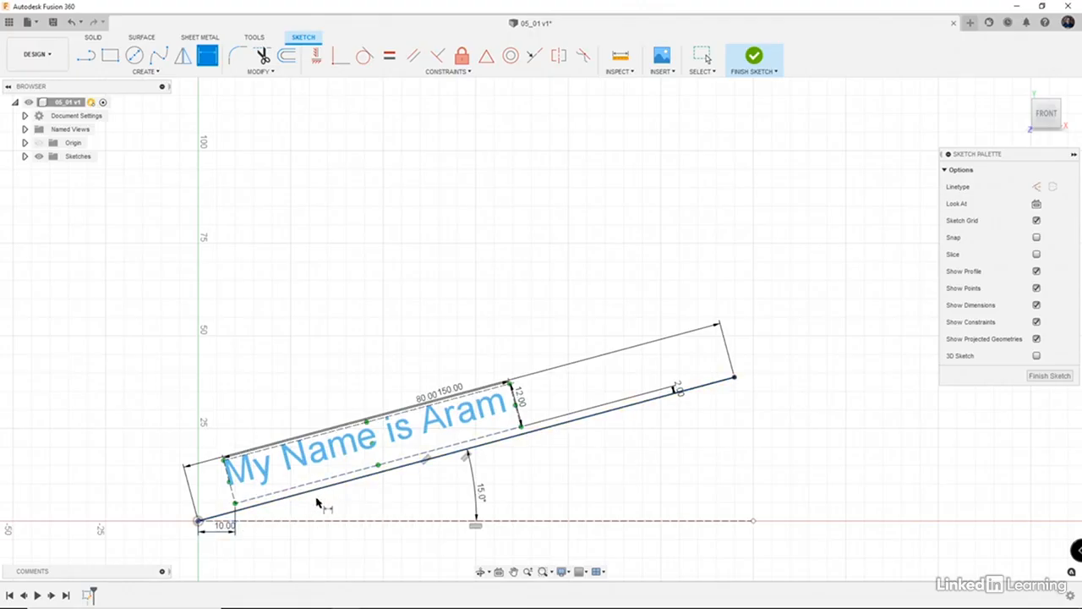
pyautogui.doubleClick(517, 398)
pyautogui.press('BackSpace')
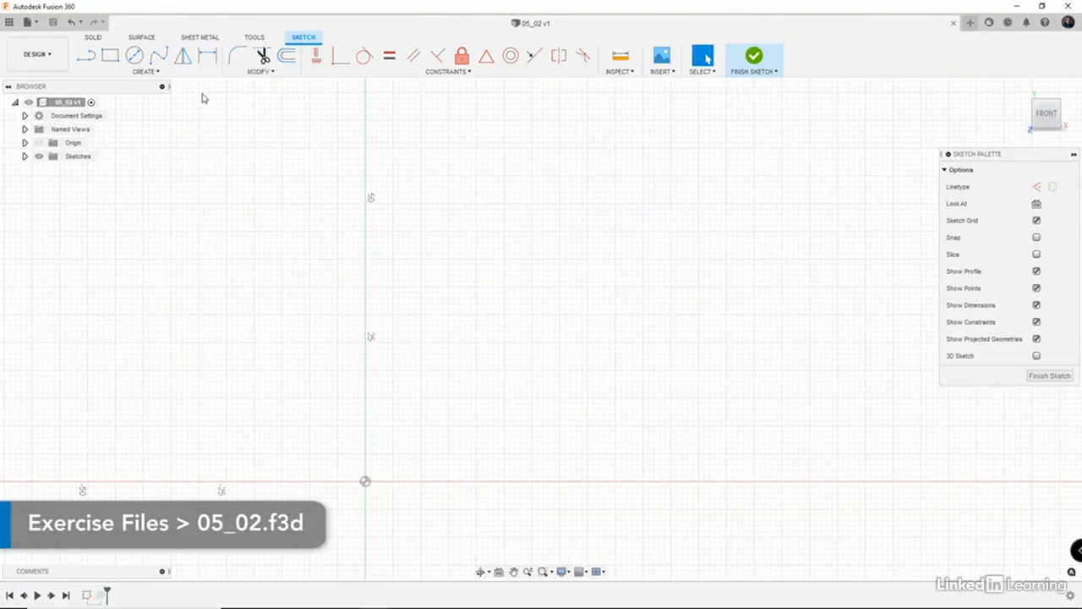
# - In the empty 05_02 sketch, create a text frame above and to the right of the origin containing the text TEST
pyautogui.click(174, 74)
pyautogui.click(157, 211)
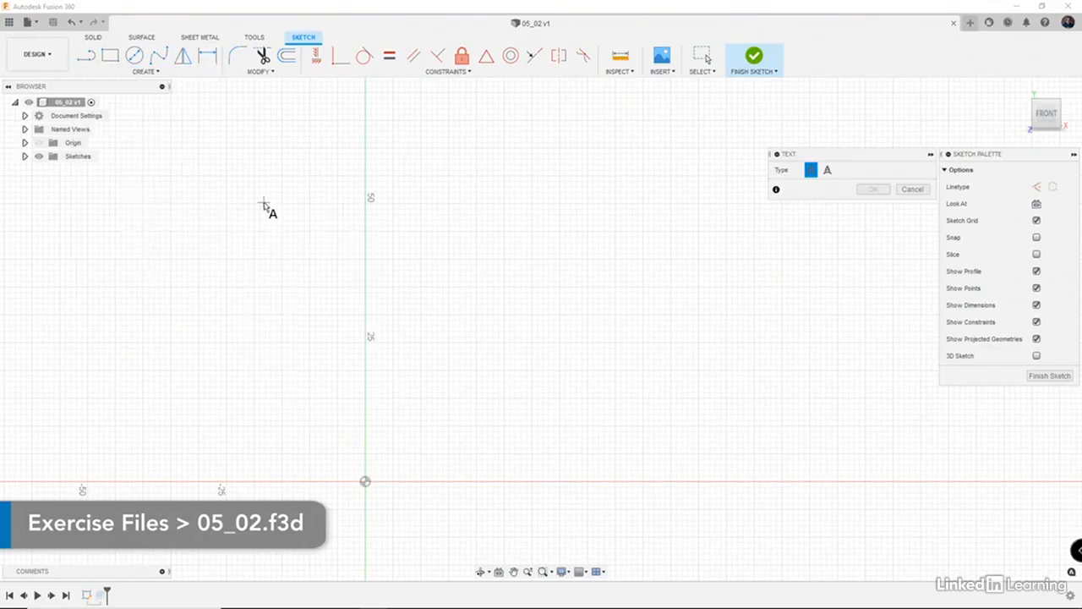
pyautogui.click(386, 211)
pyautogui.click(767, 382)
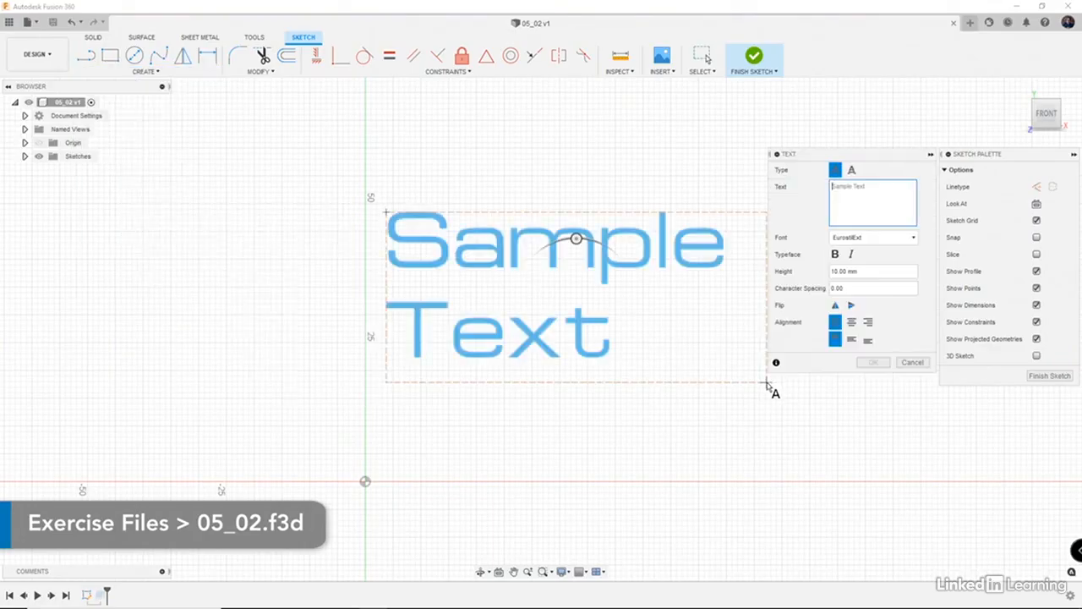
pyautogui.write('TE')
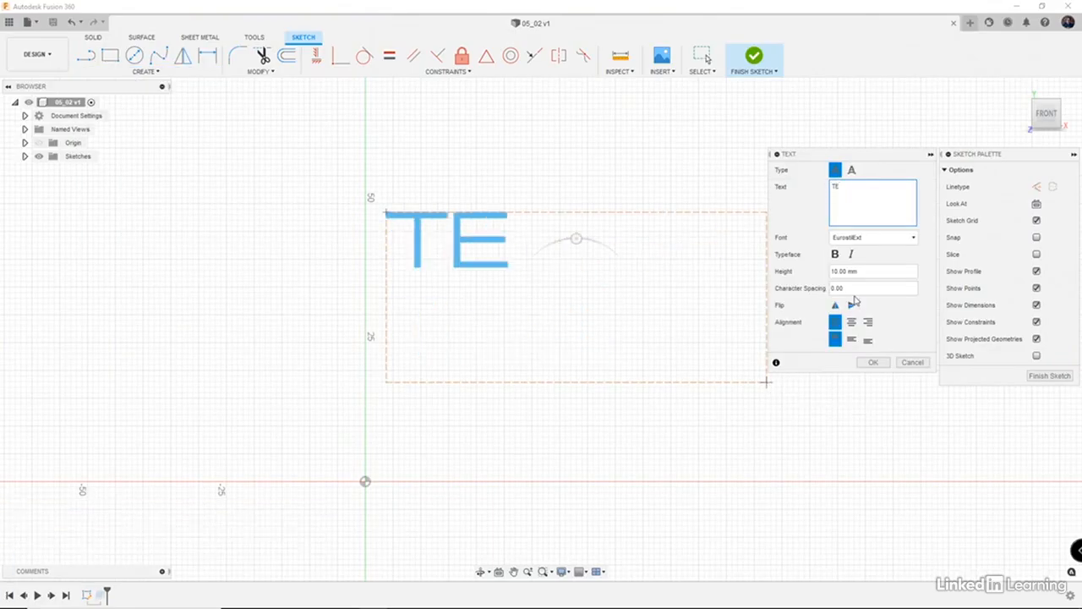
pyautogui.write('ST')
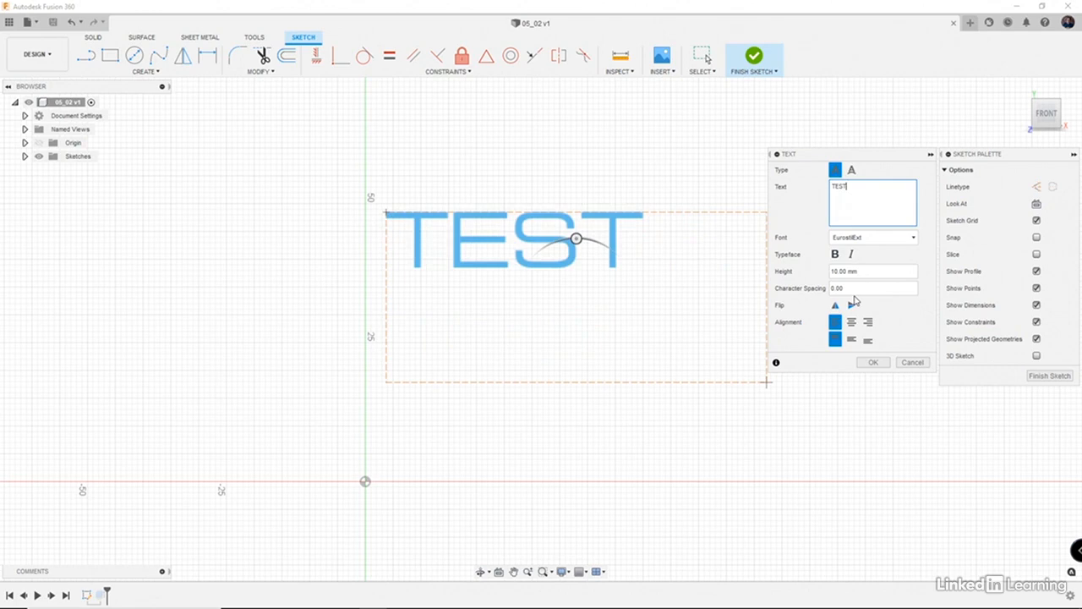
# - Examine the fonts available for the TEST text, from Dubai through the Eurostile, Franklin Gothic and Gill Sans families, leaving the font as is
pyautogui.click(876, 237)
pyautogui.scroll(2, 894, 313)
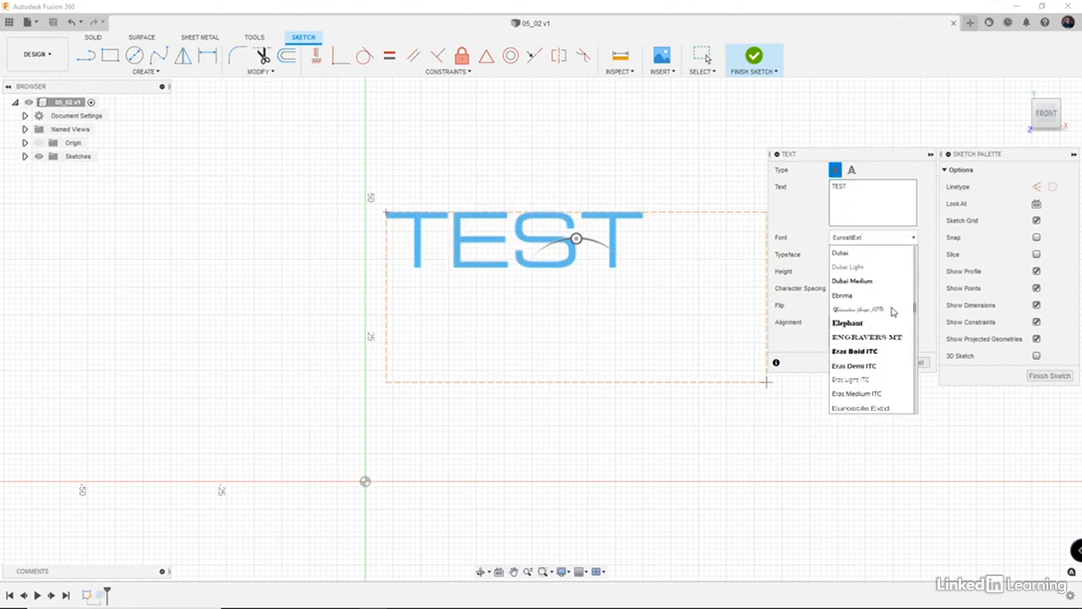
pyautogui.scroll(-2, 894, 312)
pyautogui.scroll(-1, 894, 312)
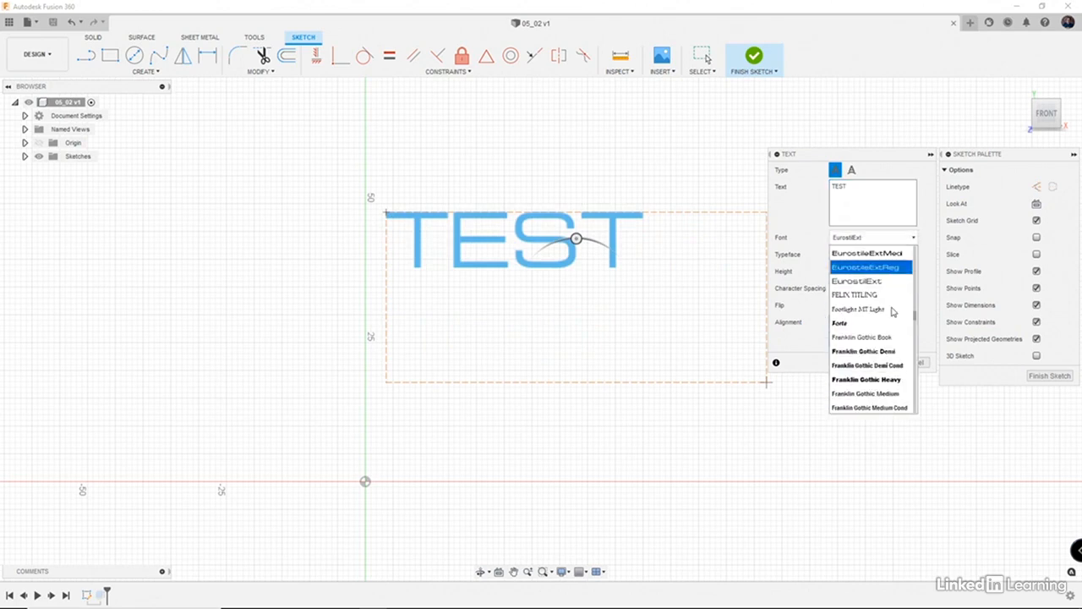
pyautogui.scroll(-5, 893, 312)
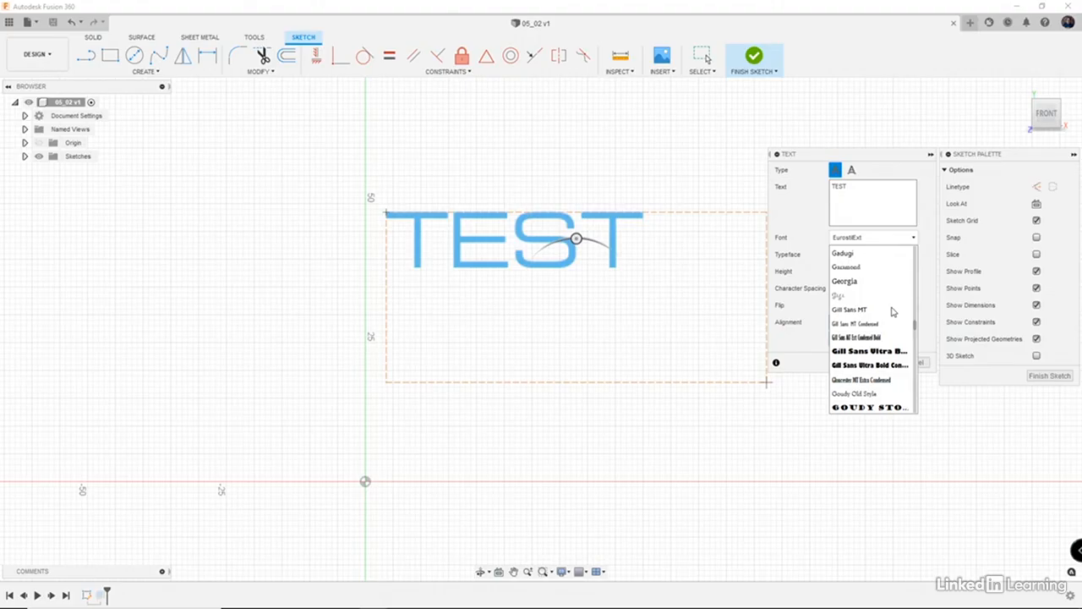
pyautogui.scroll(4, 891, 311)
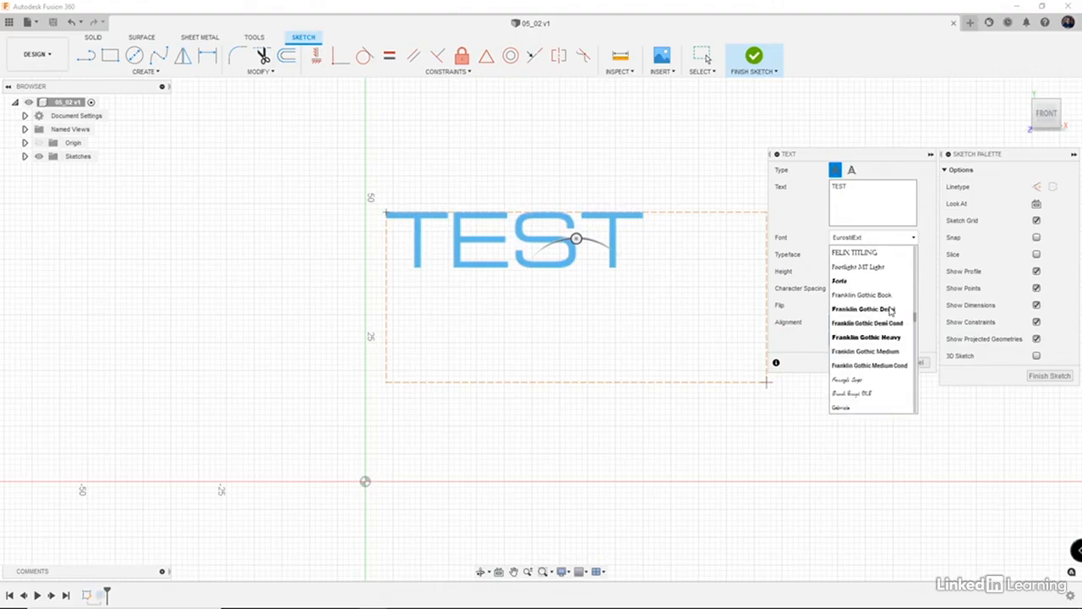
pyautogui.scroll(3, 891, 311)
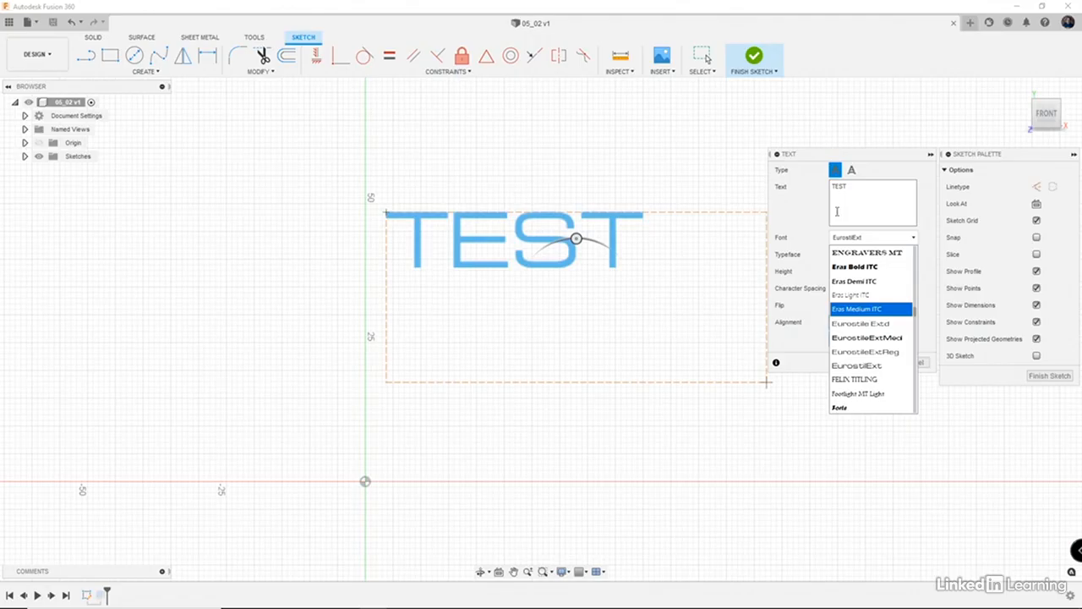
pyautogui.click(746, 183)
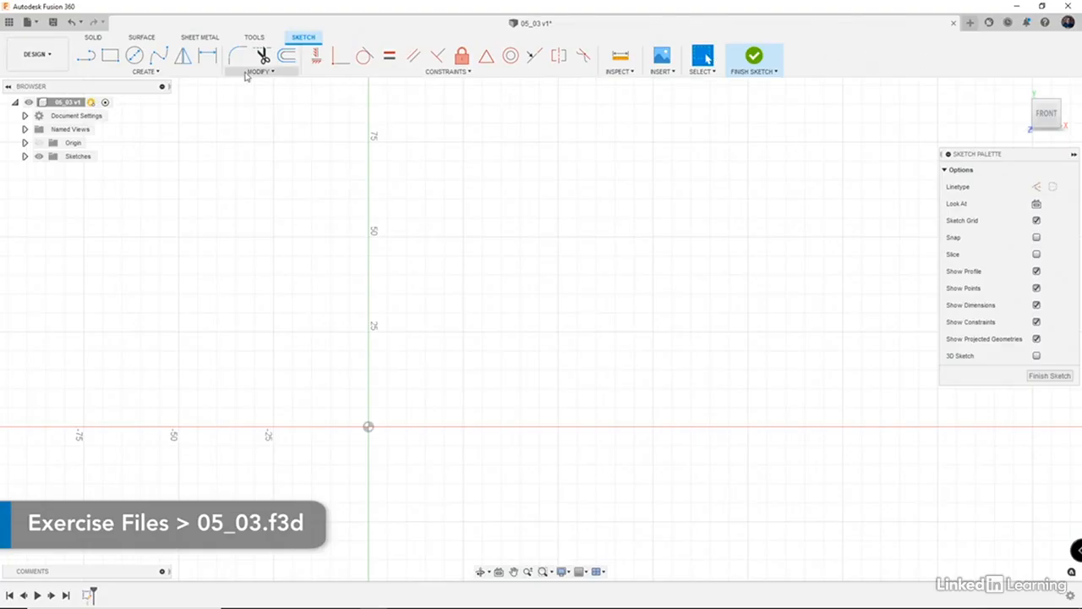
# - In the empty 05_03 sketch, draw a wavy five-point fit point spline about 170 mm wide, starting at the origin and extending to the right
pyautogui.click(147, 71)
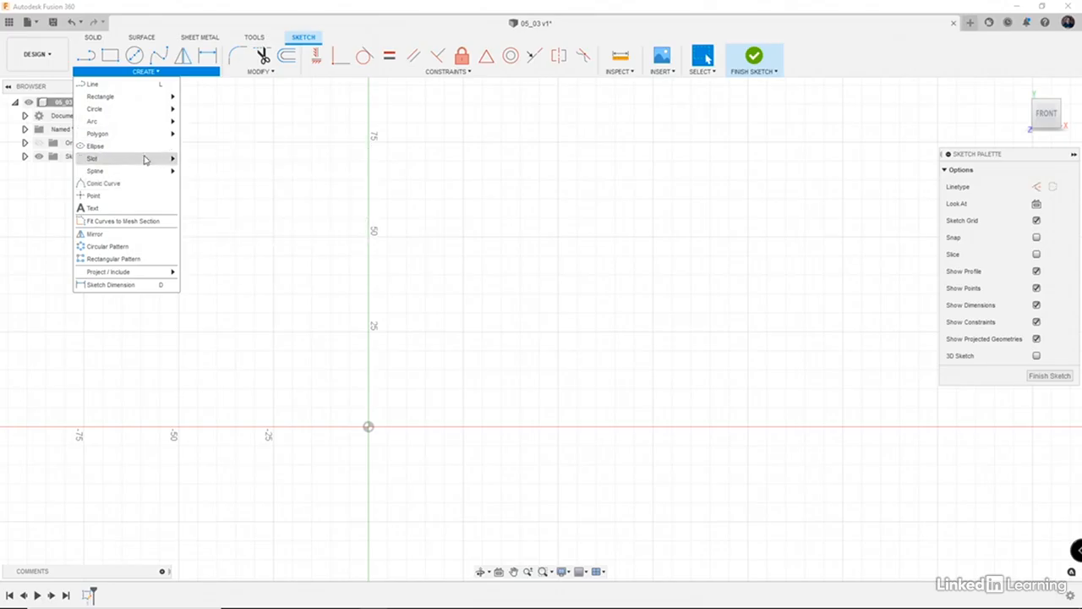
pyautogui.moveTo(146, 171)
pyautogui.click(211, 172)
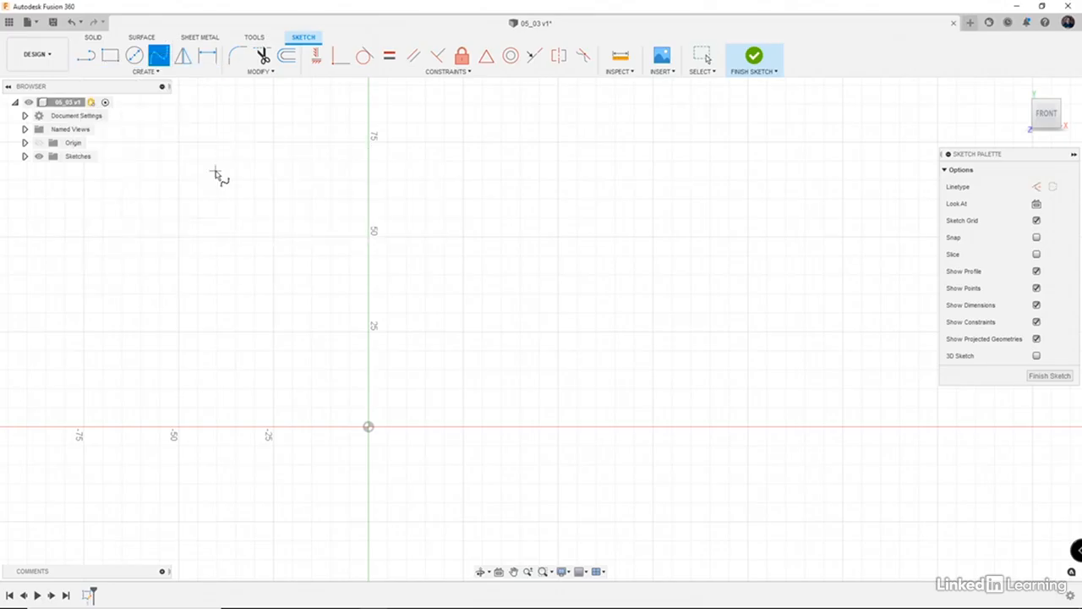
pyautogui.click(368, 427)
pyautogui.click(486, 346)
pyautogui.click(691, 387)
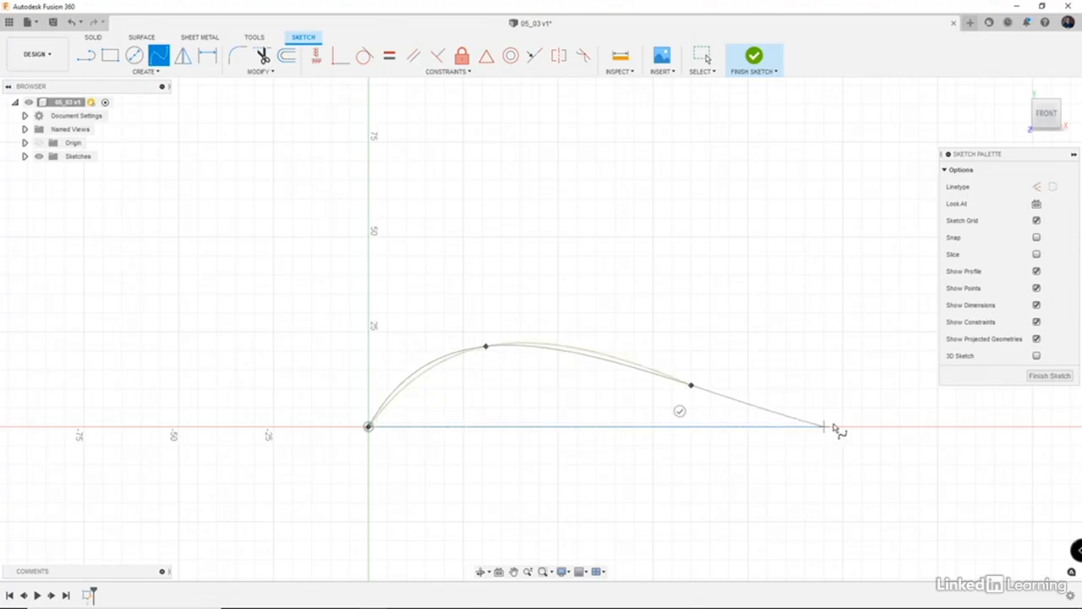
pyautogui.click(881, 412)
pyautogui.moveTo(911, 355); pyautogui.dragTo(691, 370, button='middle')
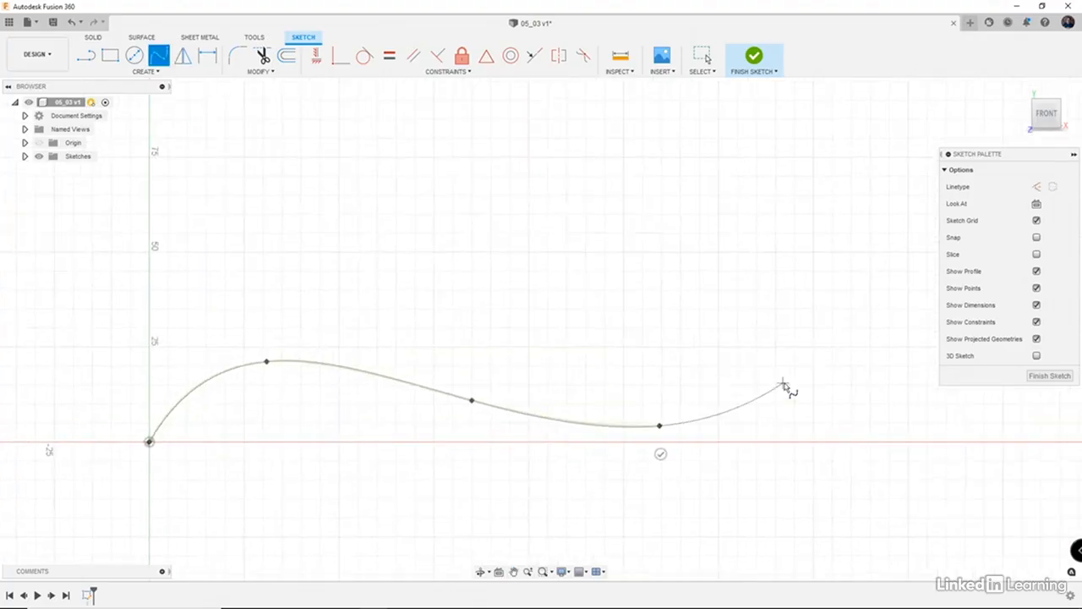
pyautogui.click(807, 380)
pyautogui.click(821, 403)
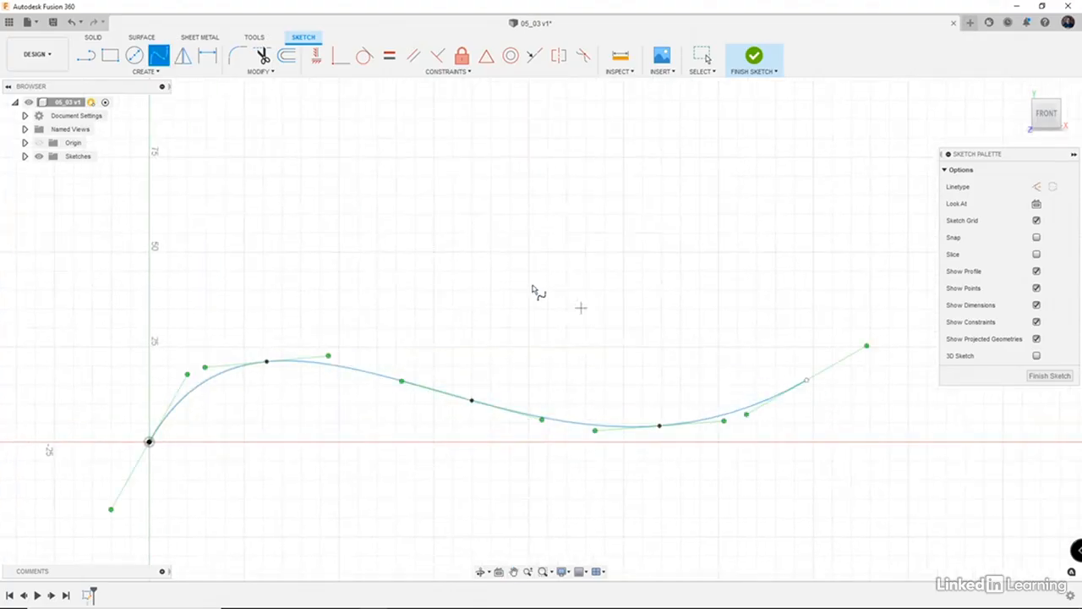
# - Create text on a path along the spline, reading "My Name is" followed by the person's first name
pyautogui.click(151, 73)
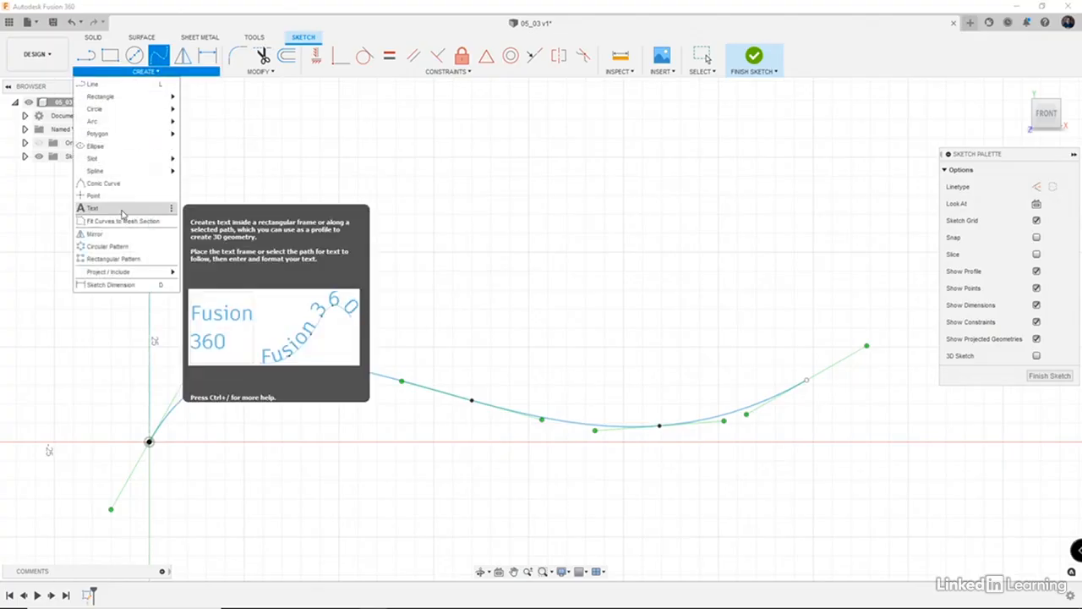
pyautogui.click(126, 209)
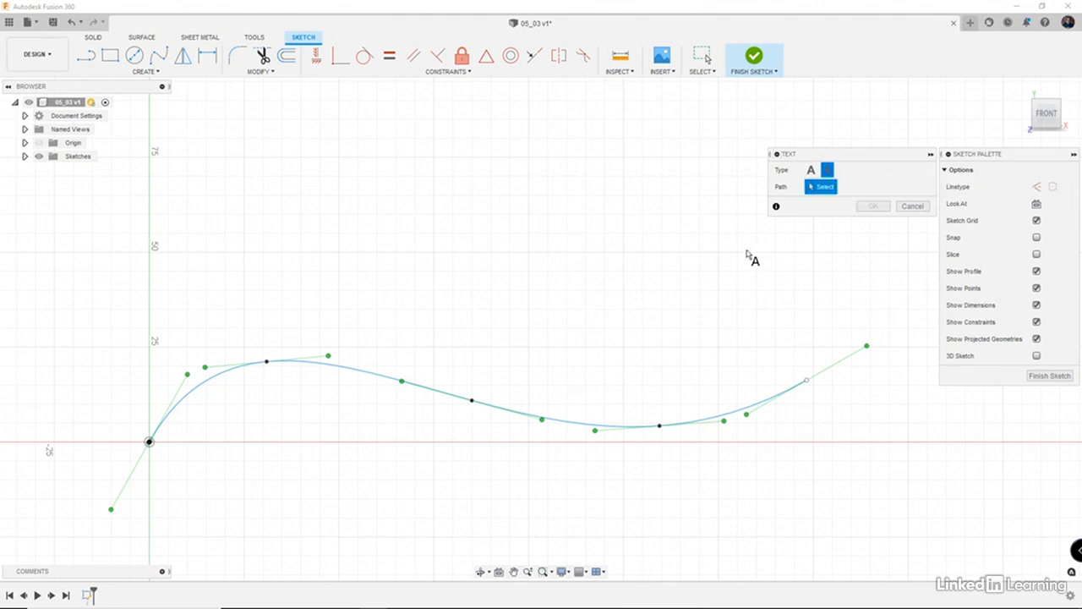
pyautogui.click(575, 427)
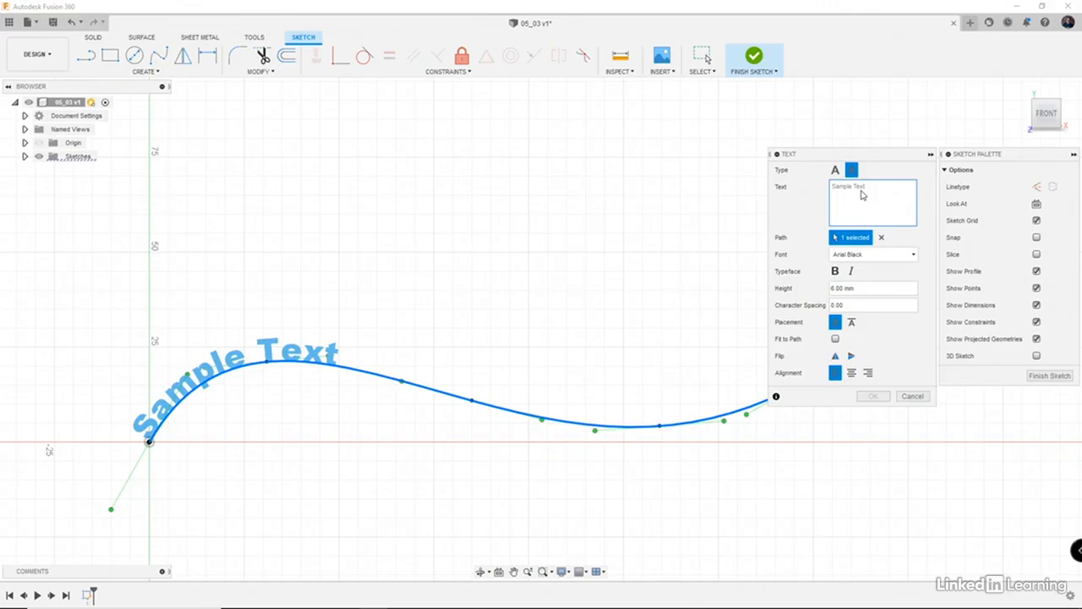
pyautogui.click(862, 195)
pyautogui.write('My')
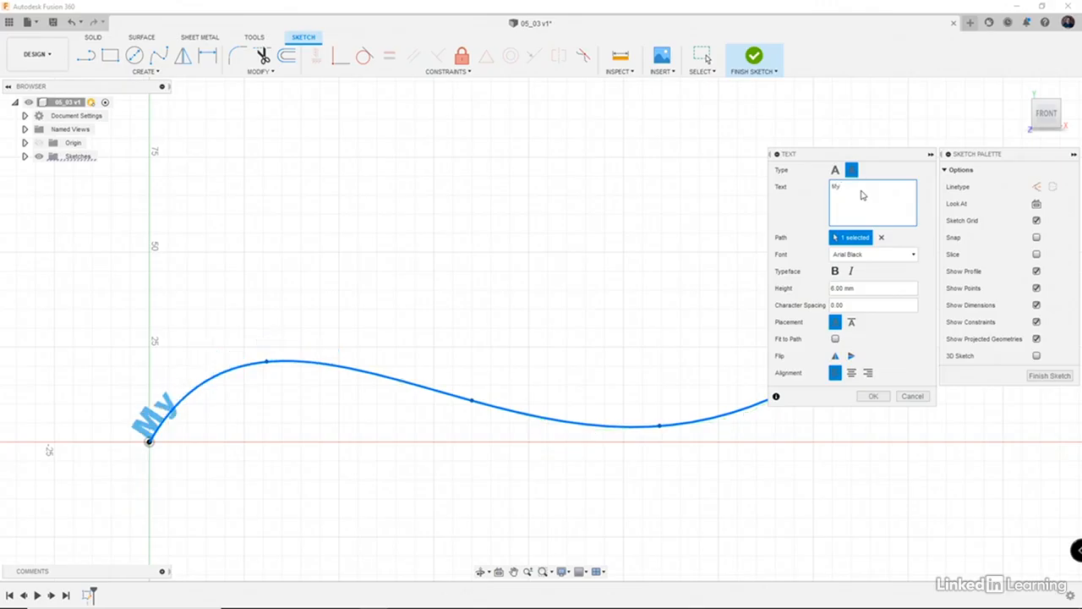
pyautogui.write(' Name is ARA')
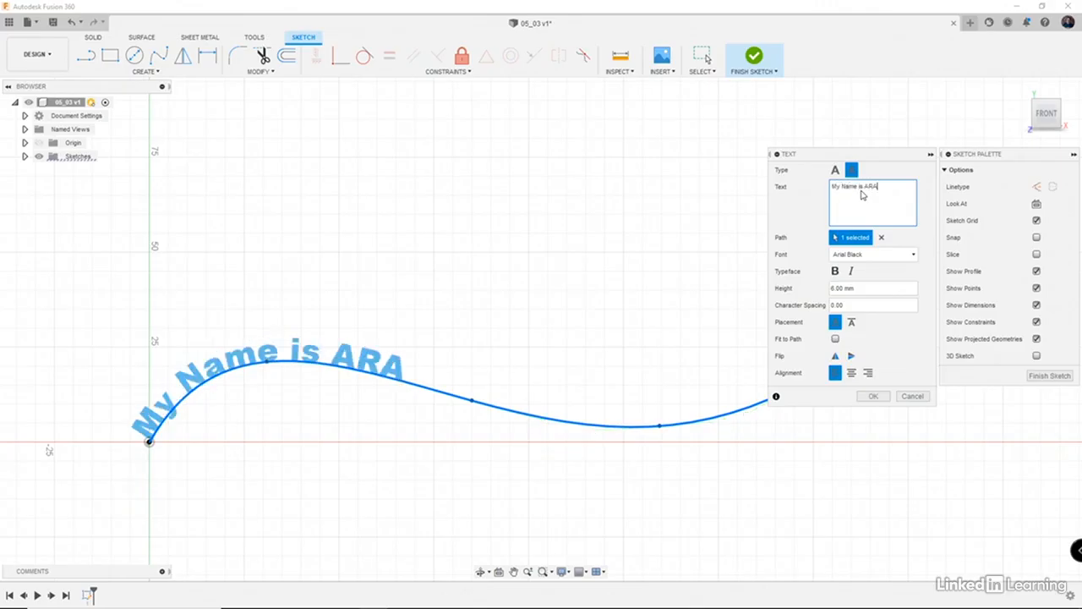
pyautogui.press('BackSpace')
pyautogui.press('BackSpace')
pyautogui.write('ram')
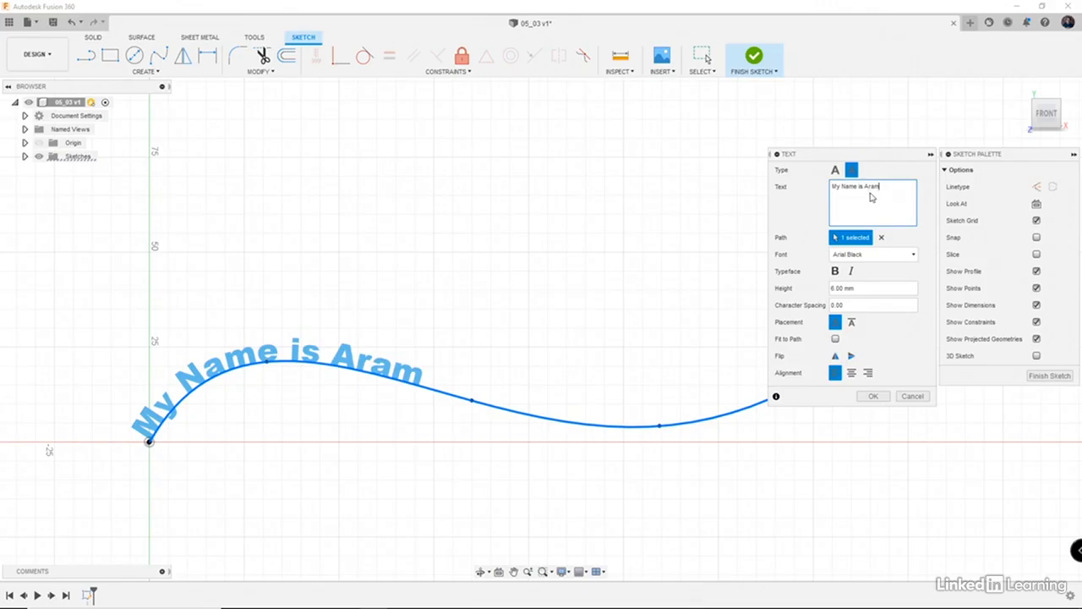
# - Keep the path text in Arial Black and set its height to 8 mm
pyautogui.click(856, 255)
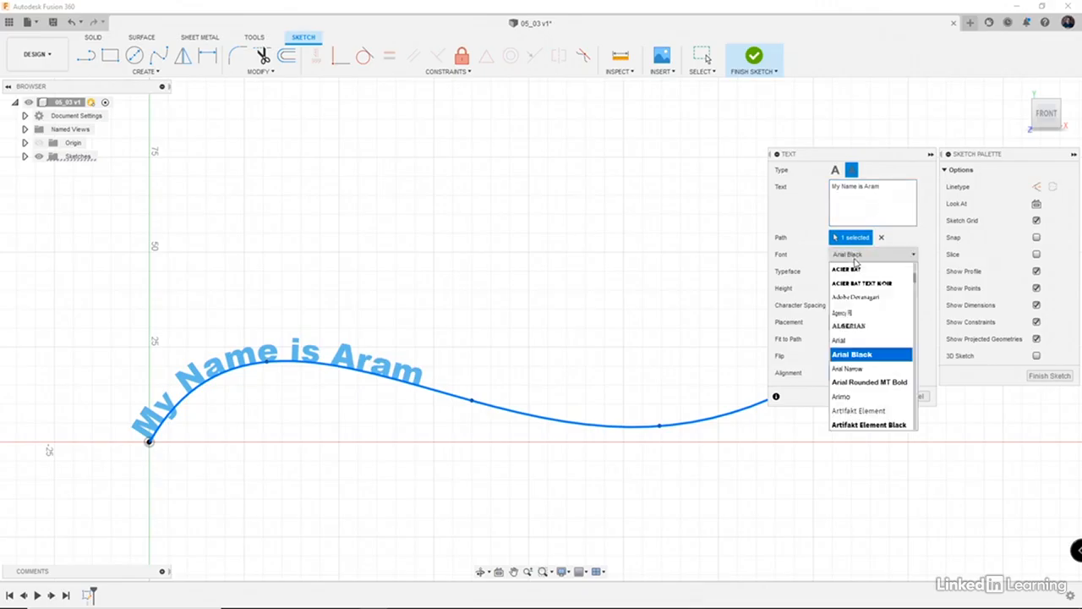
pyautogui.click(851, 253)
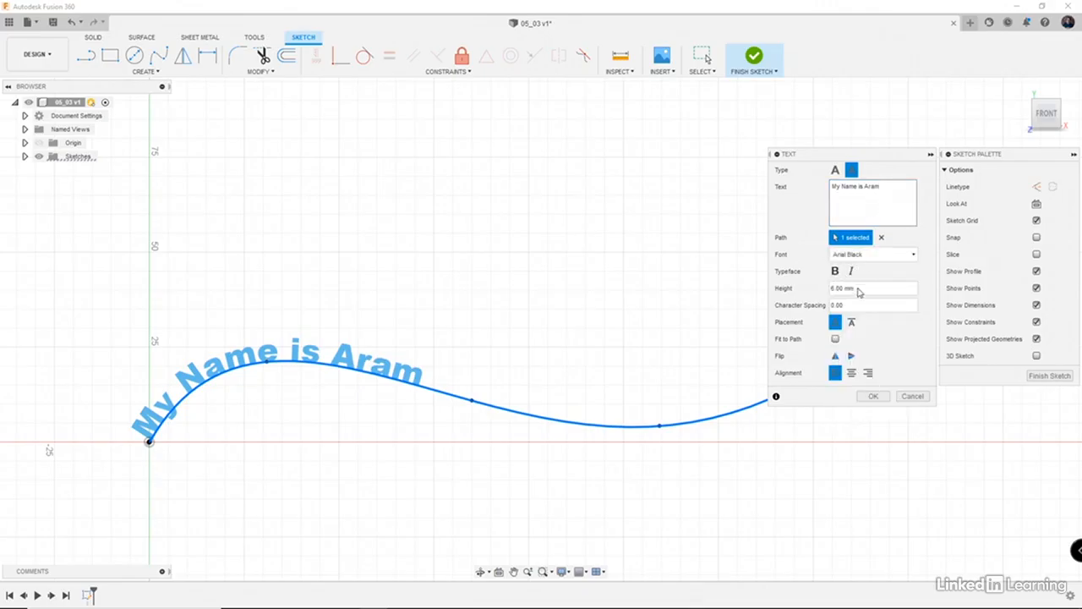
pyautogui.doubleClick(835, 288)
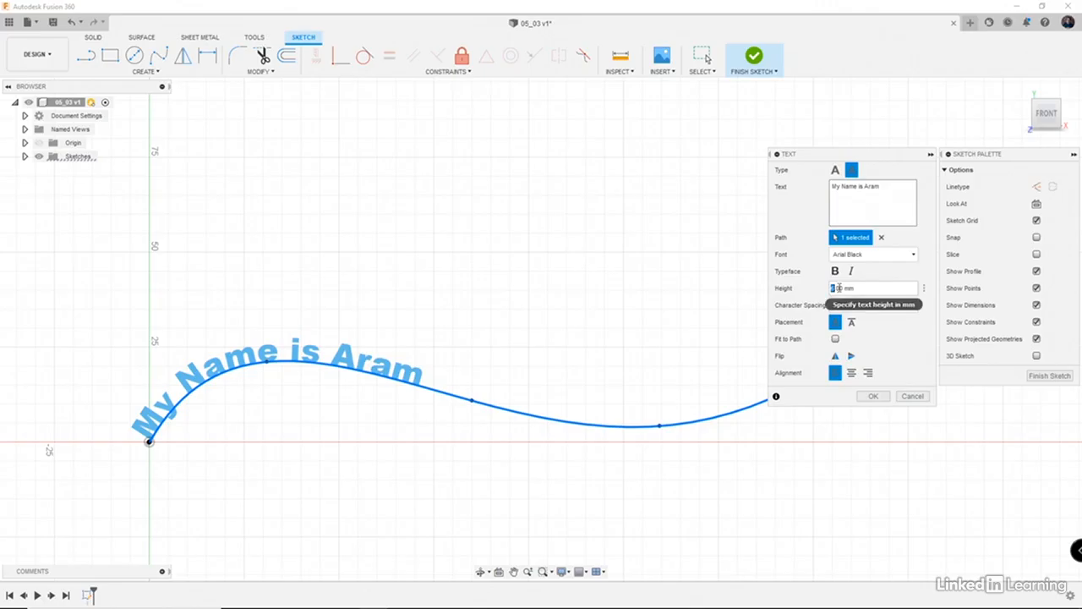
pyautogui.write('8')
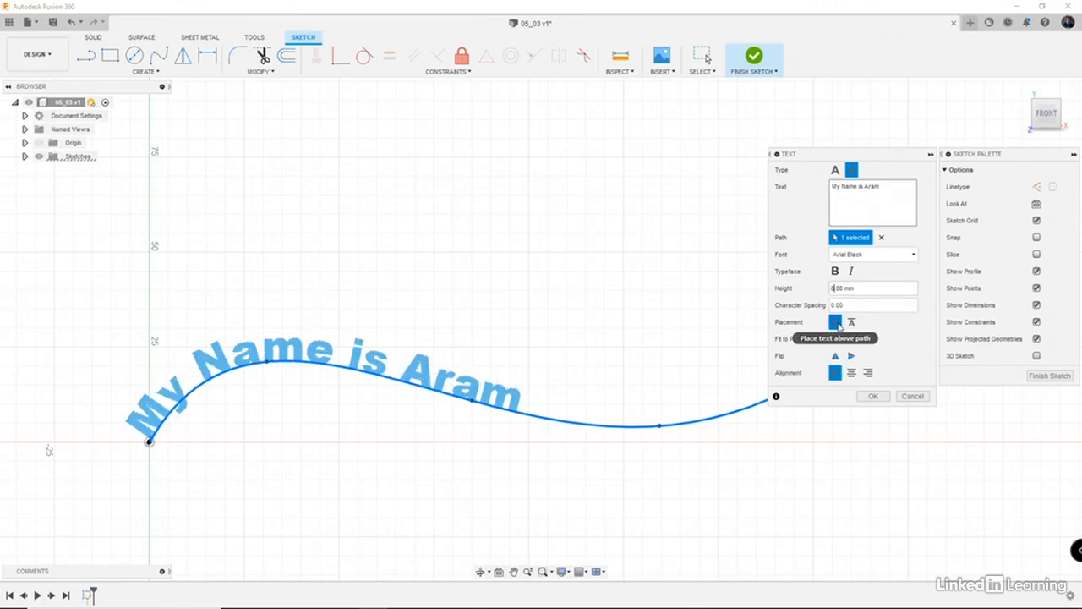
# - Try placing the text below the spline and fitting it to the whole path, restoring the above-path placement without fitting
pyautogui.click(851, 323)
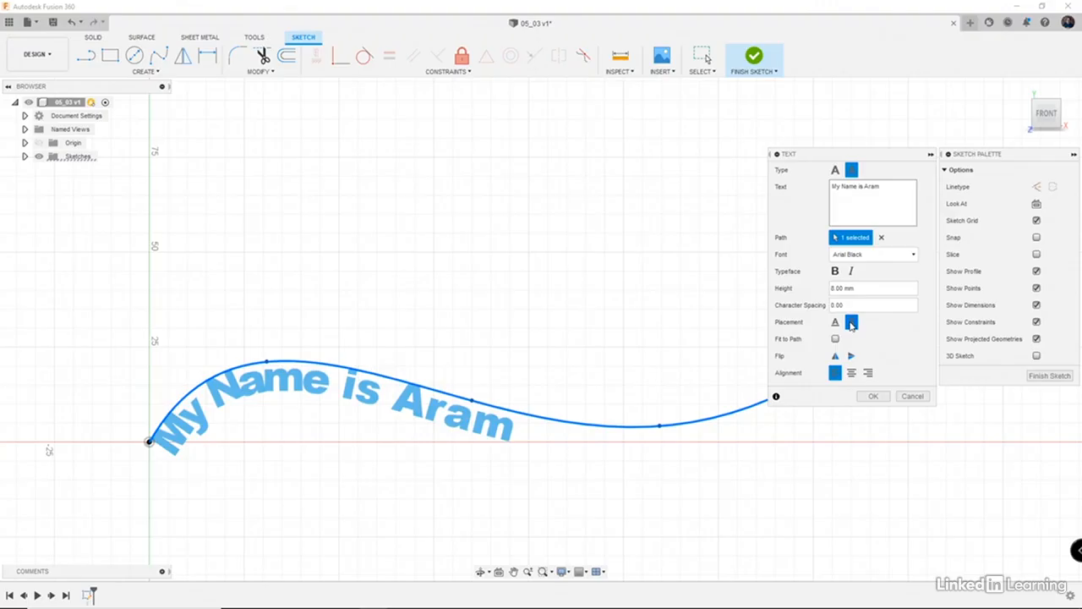
pyautogui.click(836, 322)
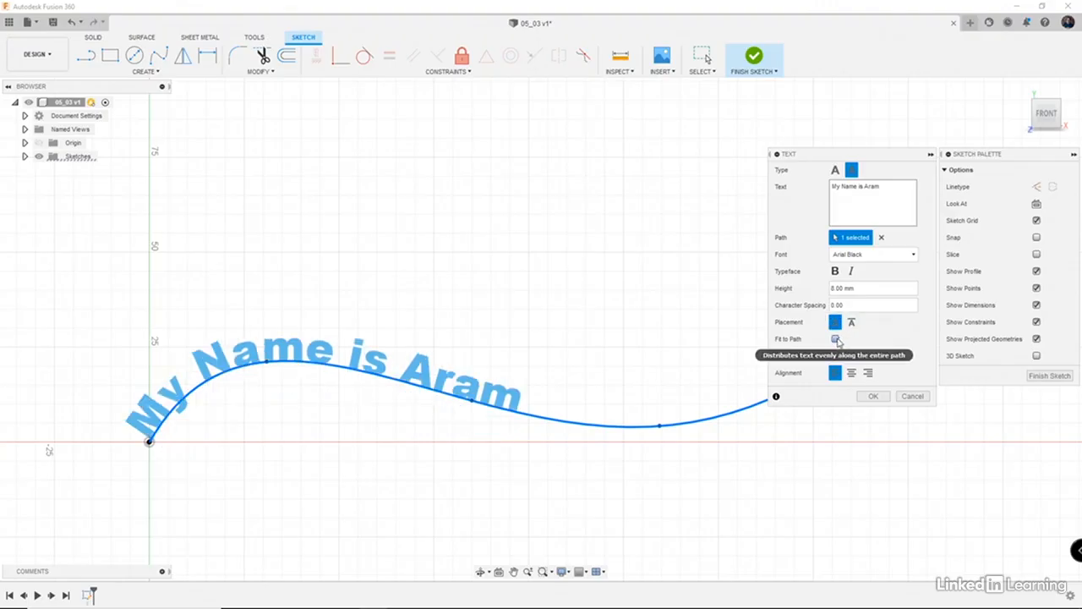
pyautogui.click(835, 339)
pyautogui.scroll(-3, 723, 368)
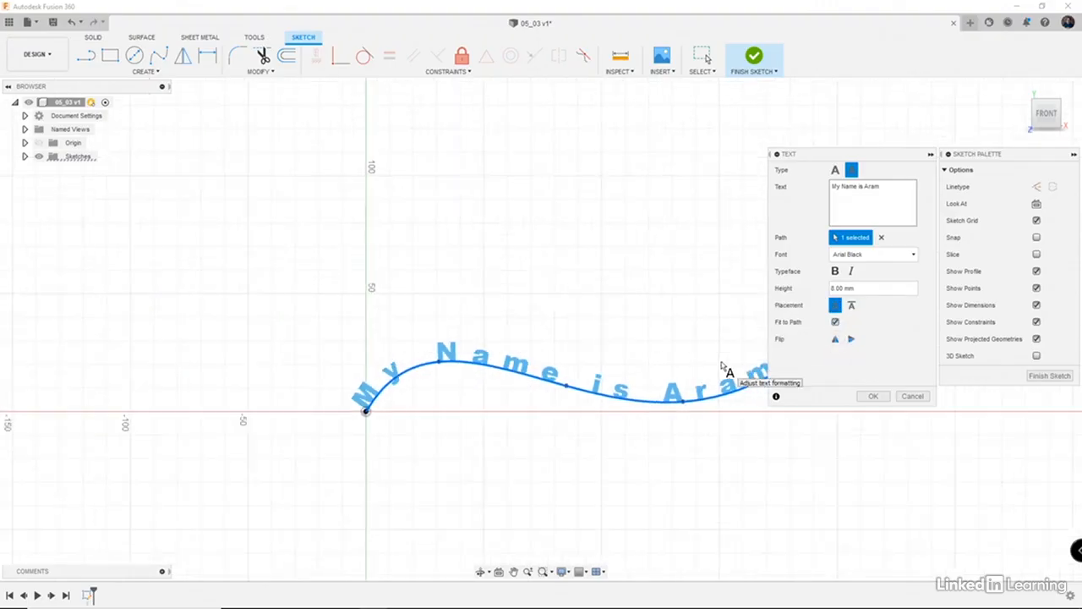
pyautogui.scroll(1, 645, 391)
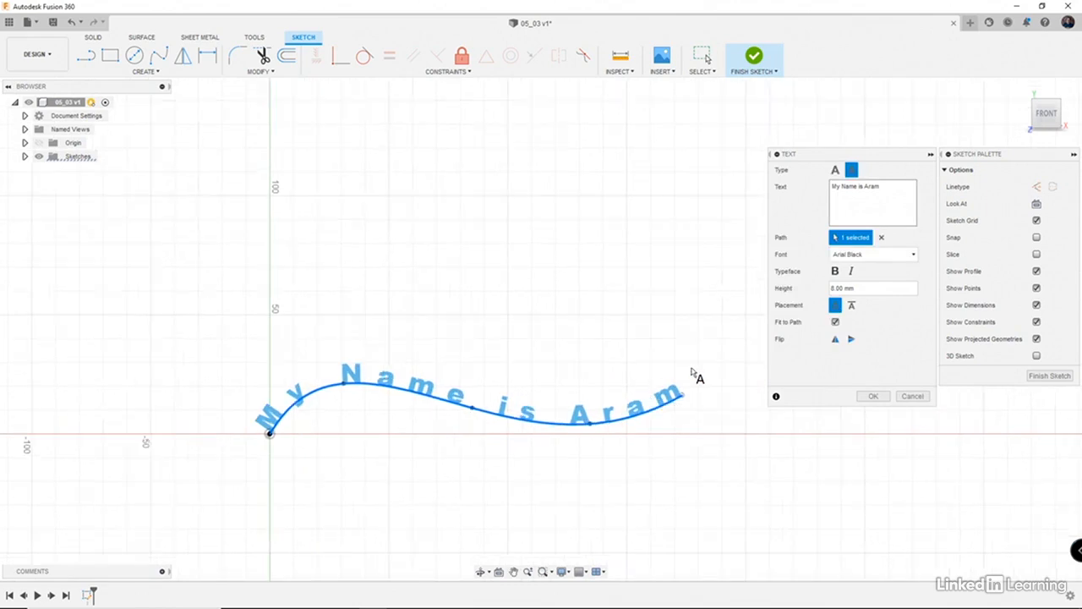
pyautogui.click(836, 322)
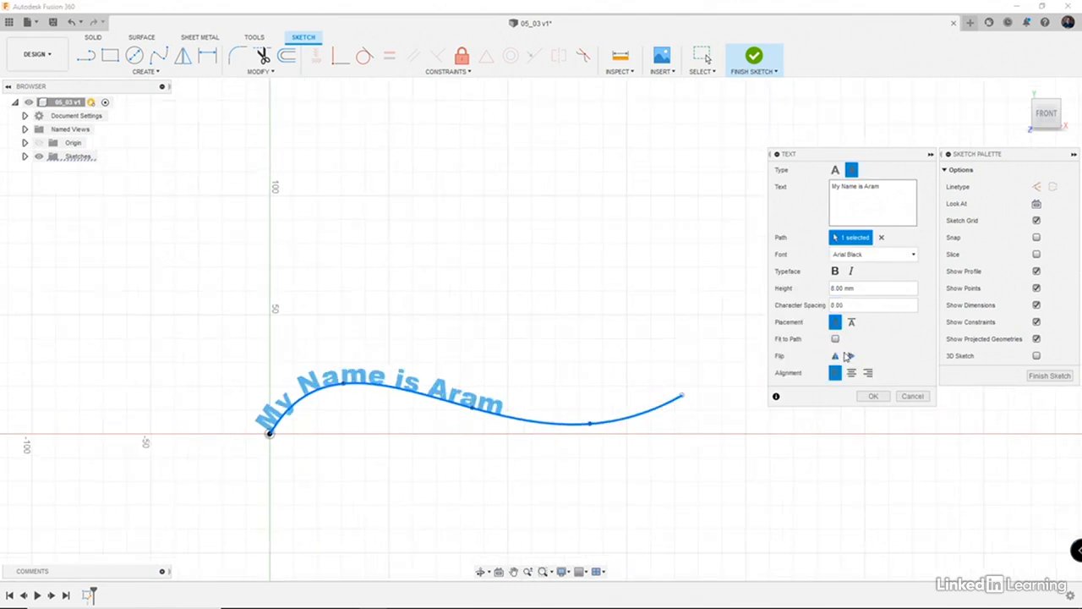
# - Try flipping the path text horizontally and vertically, reverting each flip
pyautogui.click(835, 357)
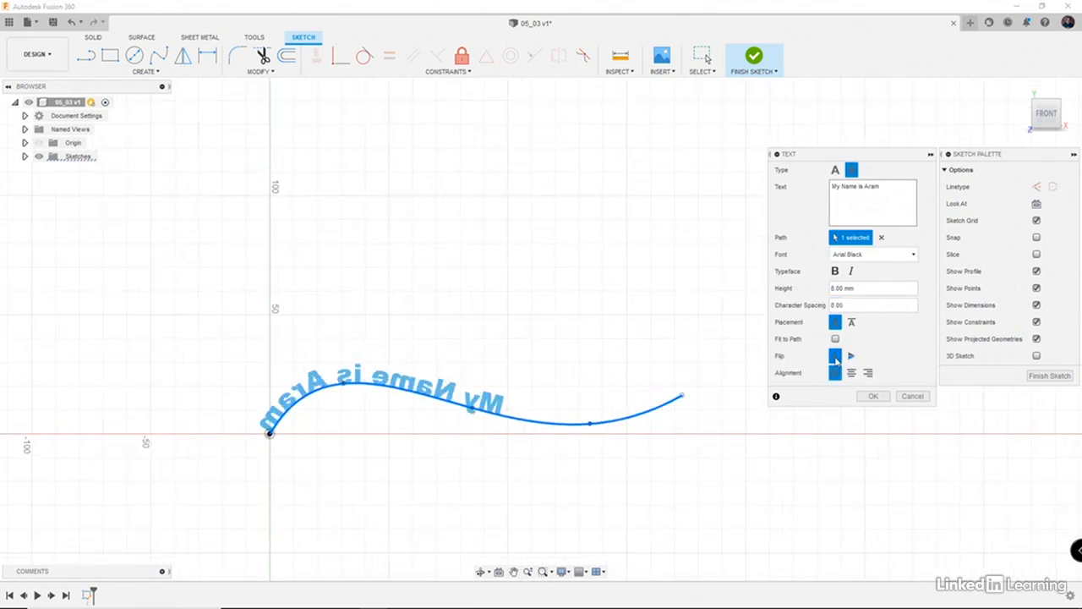
pyautogui.click(836, 356)
pyautogui.click(851, 356)
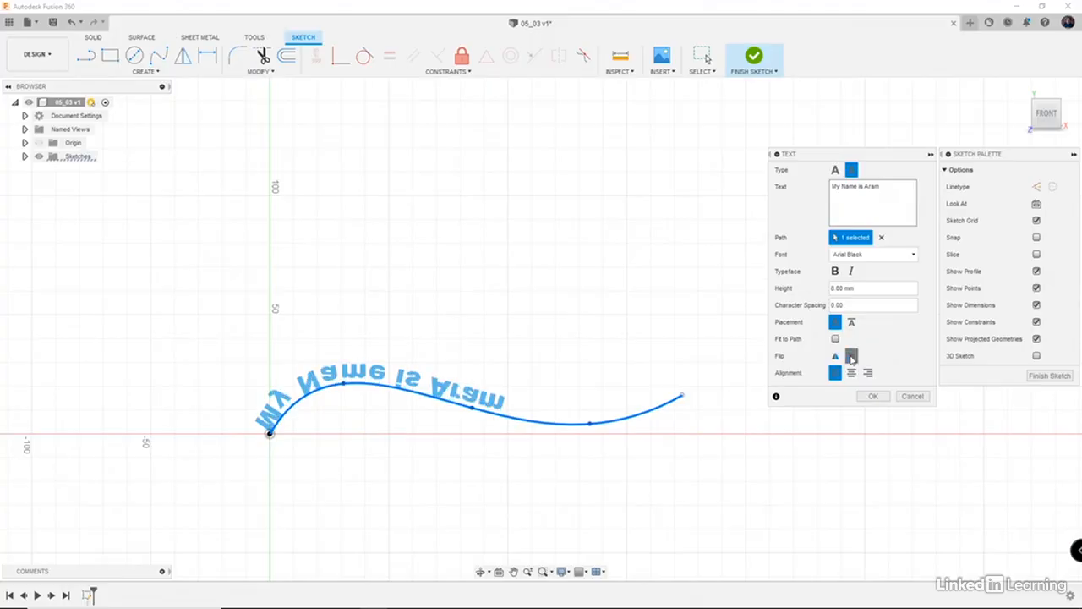
pyautogui.click(851, 356)
# - Try center and right alignment for the path text, return it to left alignment, and accept the text
pyautogui.click(852, 373)
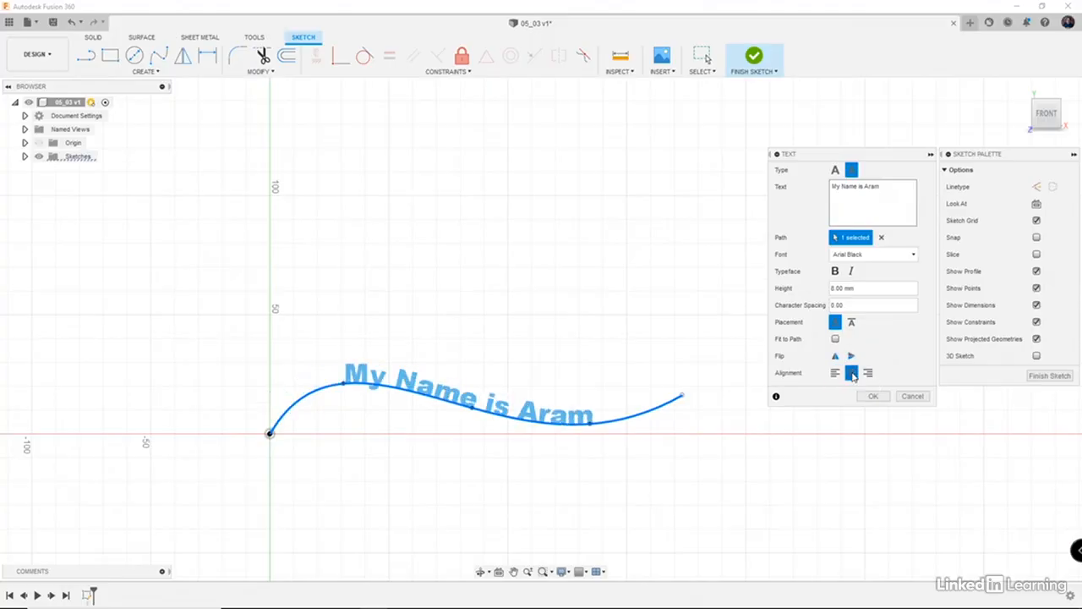
pyautogui.click(868, 373)
pyautogui.click(852, 373)
pyautogui.click(836, 373)
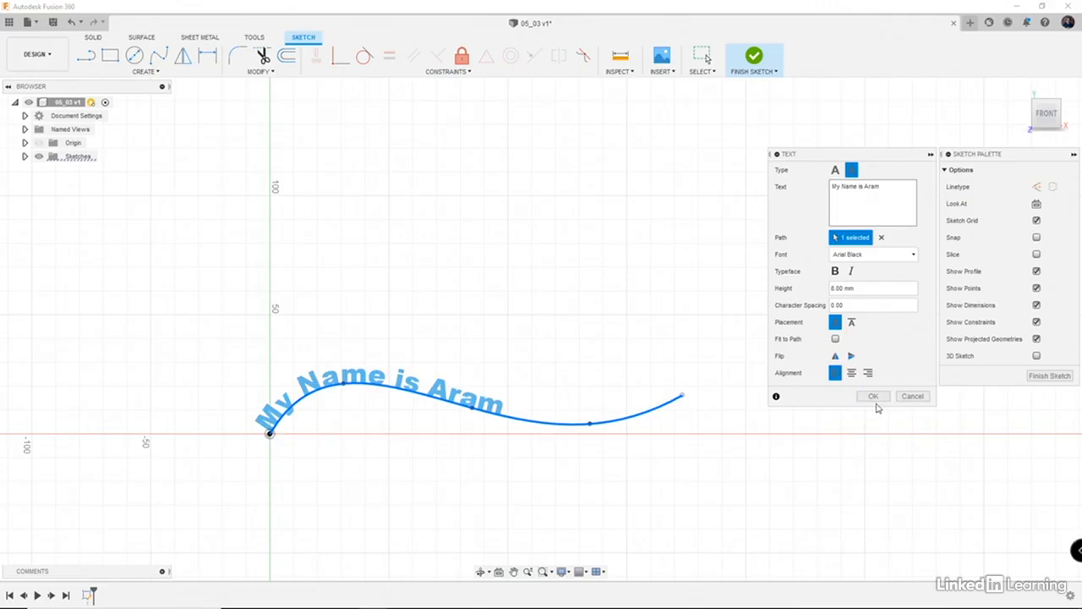
pyautogui.click(876, 397)
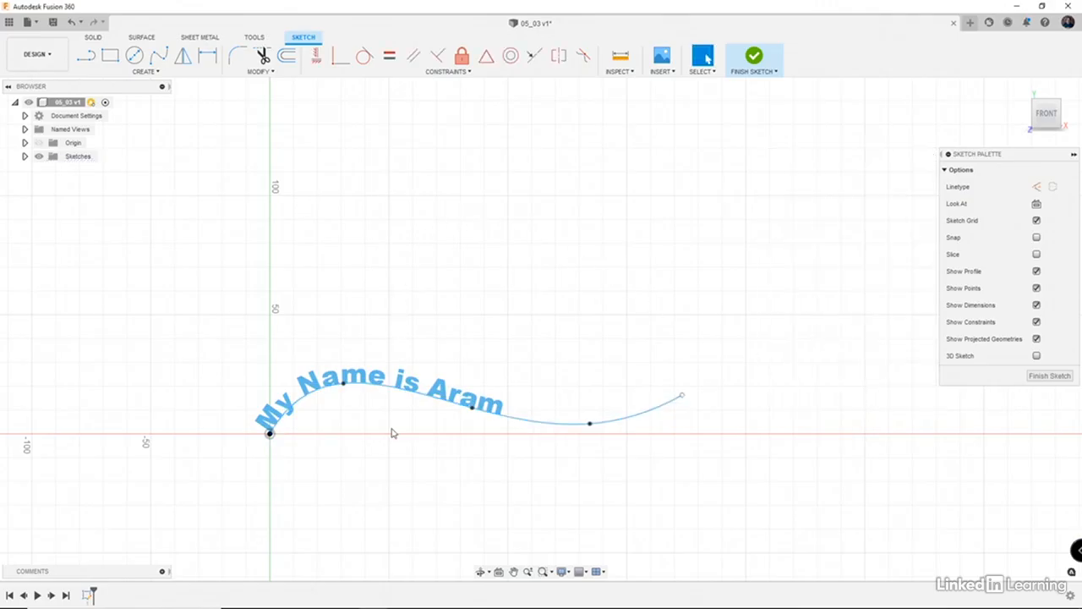
# - Move the spline's second fit point about 5.7 mm right and 9.2 mm down, and shift its fourth fit point slightly upward
pyautogui.rightClick(347, 385)
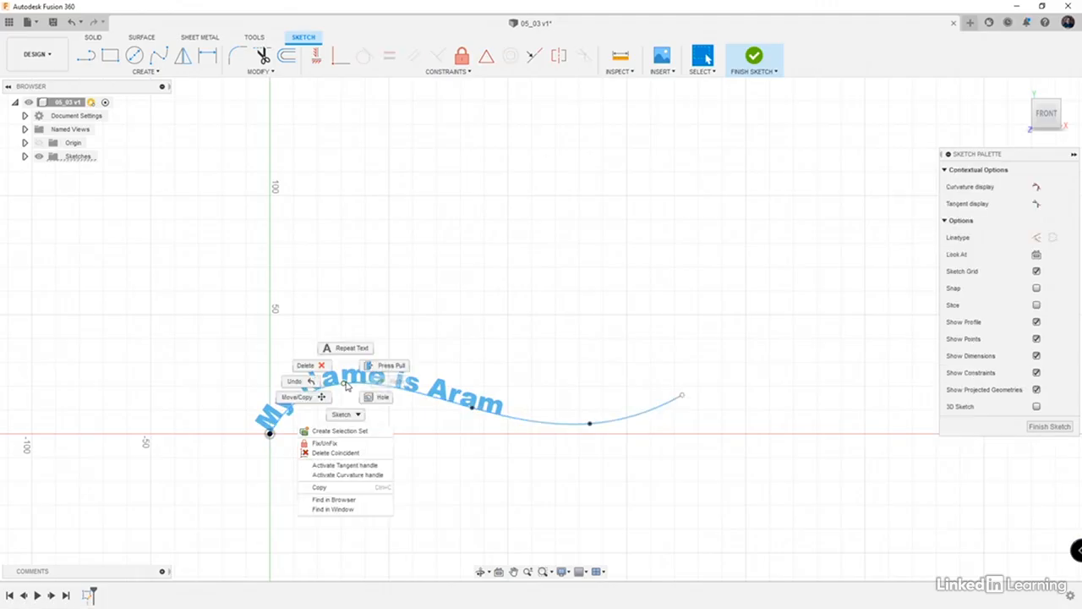
pyautogui.click(296, 396)
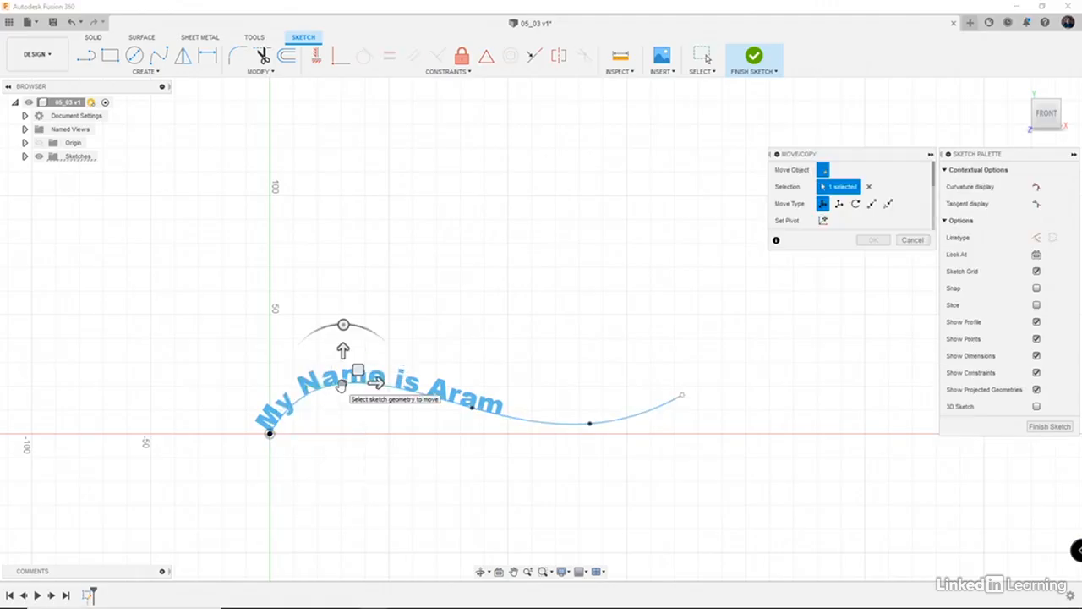
pyautogui.moveTo(356, 371); pyautogui.dragTo(372, 391)
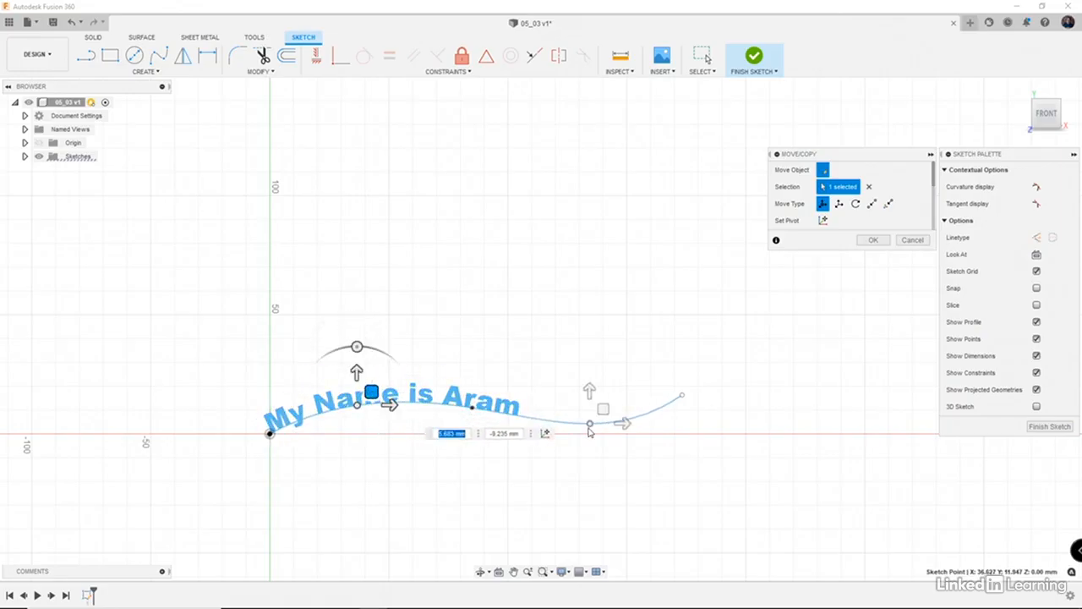
pyautogui.click(590, 425)
pyautogui.moveTo(591, 425)
pyautogui.mouseDown()
pyautogui.moveTo(590, 372)
pyautogui.moveTo(598, 405)
pyautogui.mouseUp()
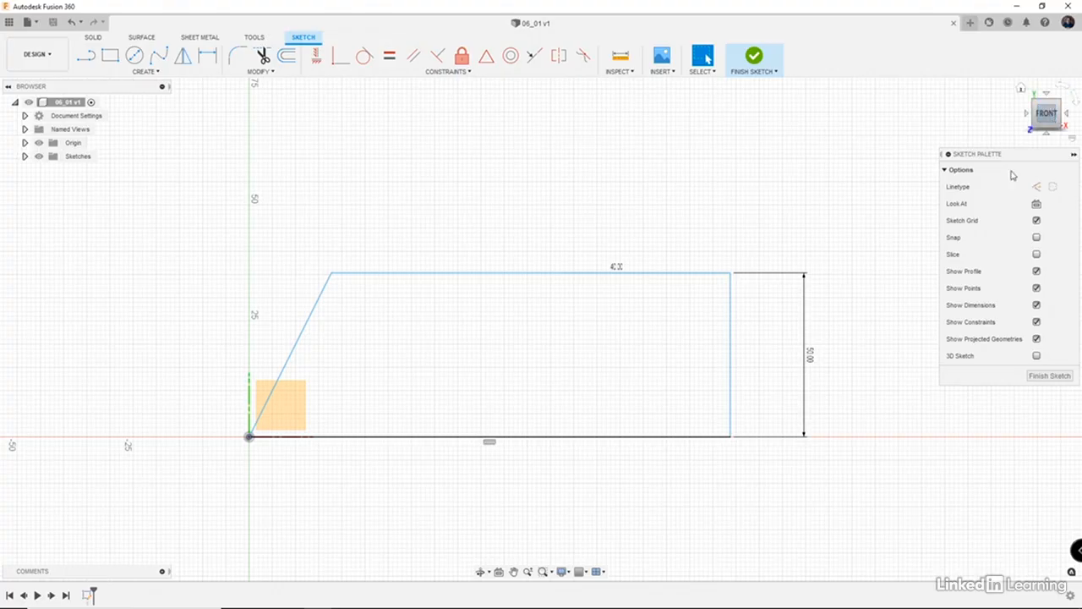
pyautogui.moveTo(890, 328)
pyautogui.keyDown('shift'); pyautogui.mouseDown(button='middle')
pyautogui.moveTo(896, 246)
pyautogui.moveTo(887, 266)
pyautogui.mouseUp(button='middle'); pyautogui.keyUp('shift')
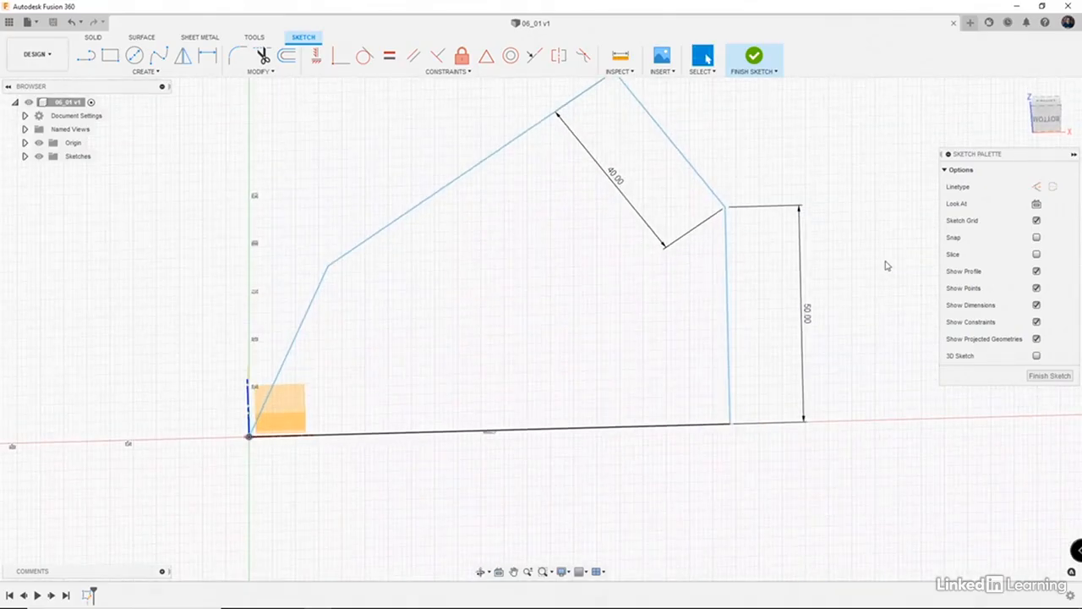
pyautogui.click(1061, 111)
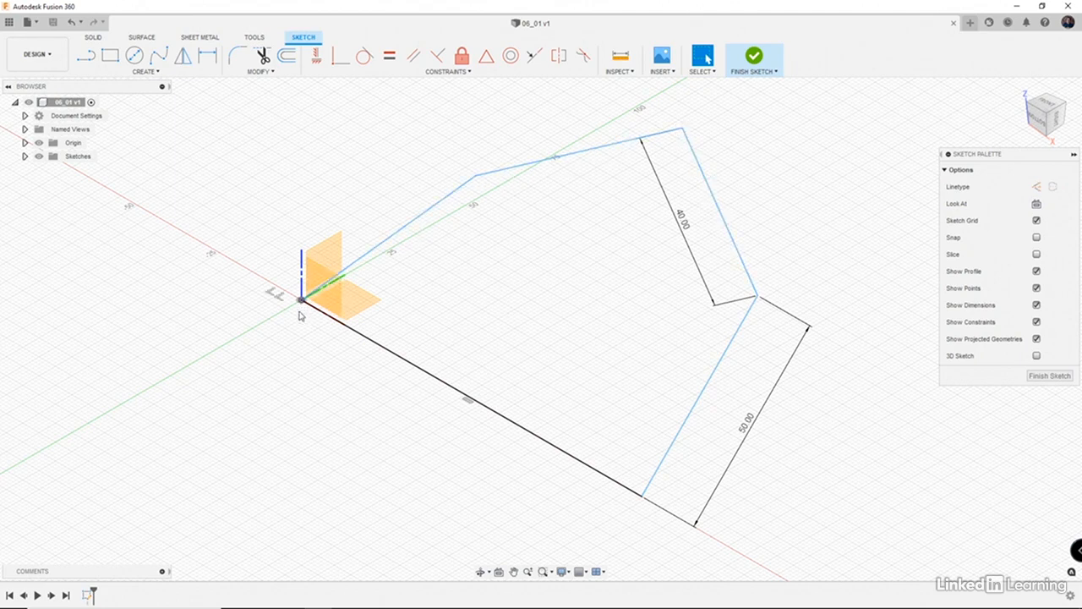
pyautogui.doubleClick(362, 338)
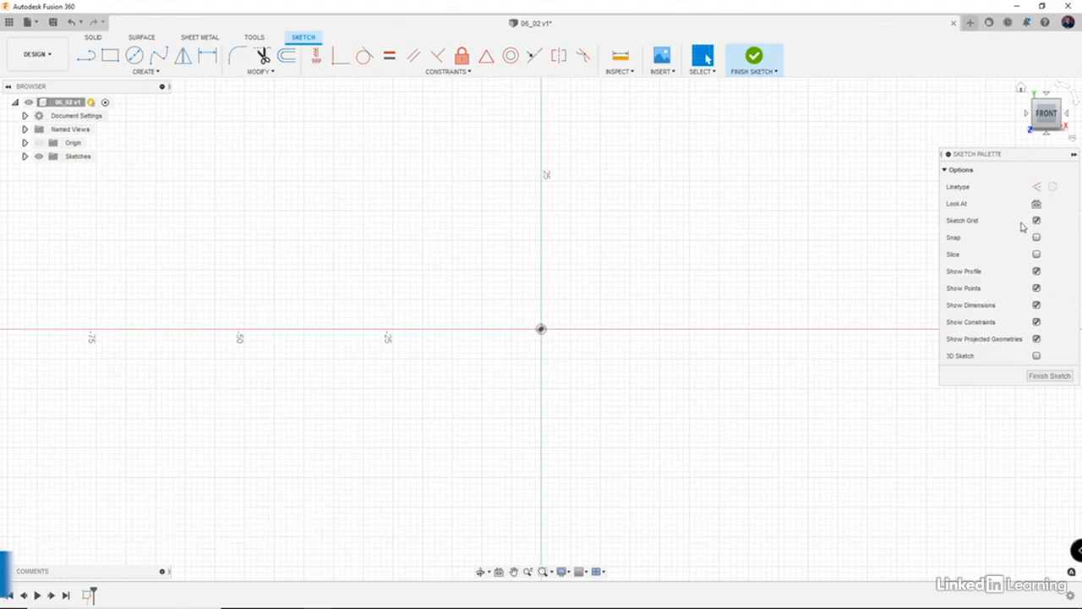
# - Enable 3D Sketch for the empty front-plane sketch and start the Line tool in it
pyautogui.click(1036, 356)
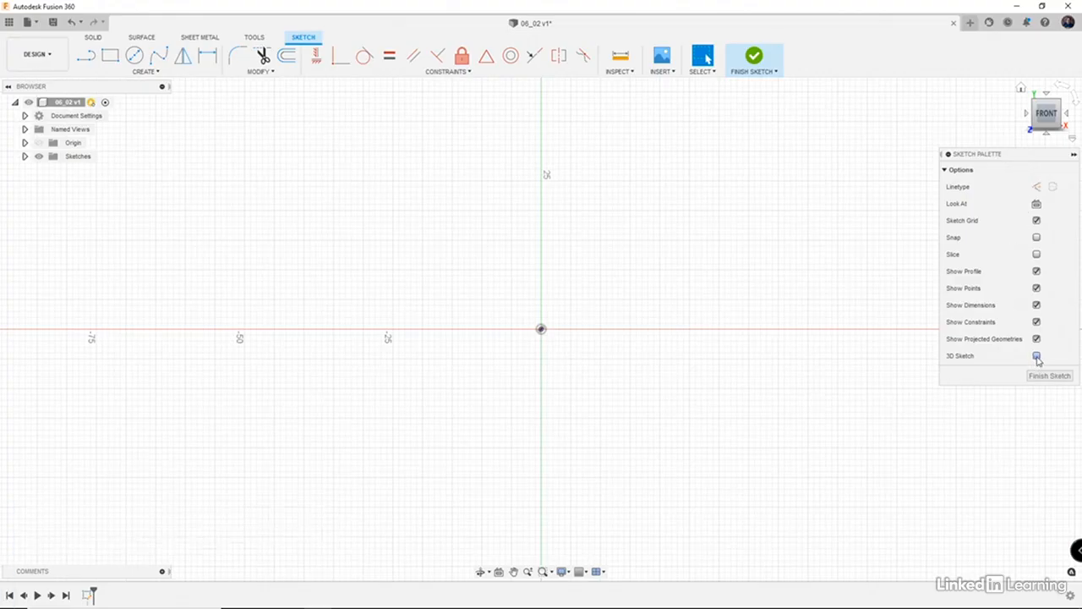
pyautogui.click(1037, 356)
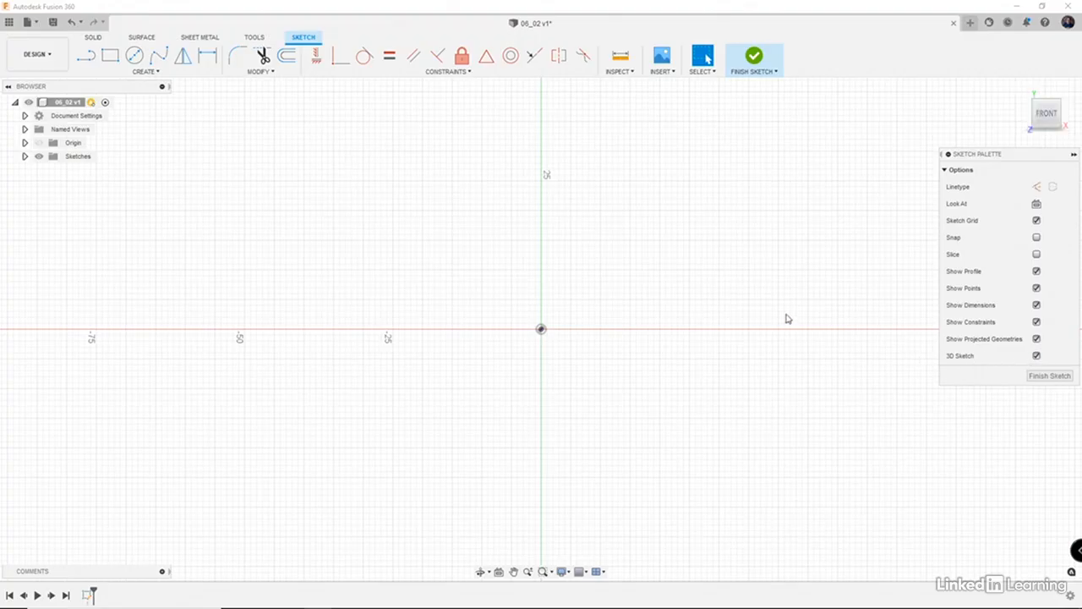
pyautogui.click(81, 60)
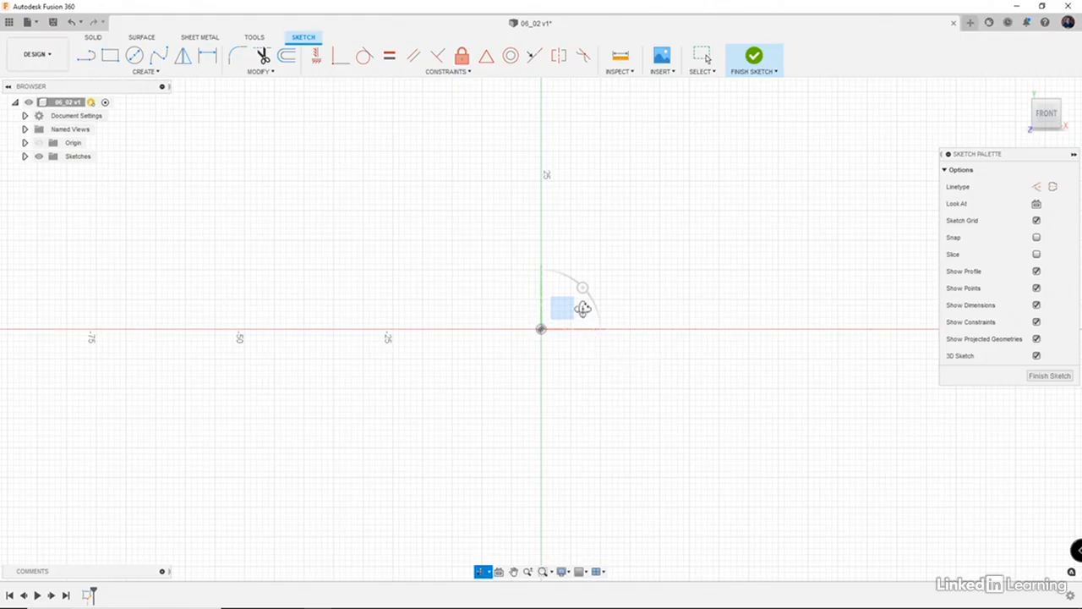
pyautogui.moveTo(580, 307)
pyautogui.keyDown('shift'); pyautogui.mouseDown(button='middle')
pyautogui.moveTo(584, 285)
pyautogui.moveTo(562, 269)
pyautogui.moveTo(552, 306)
pyautogui.mouseUp(button='middle'); pyautogui.keyUp('shift')
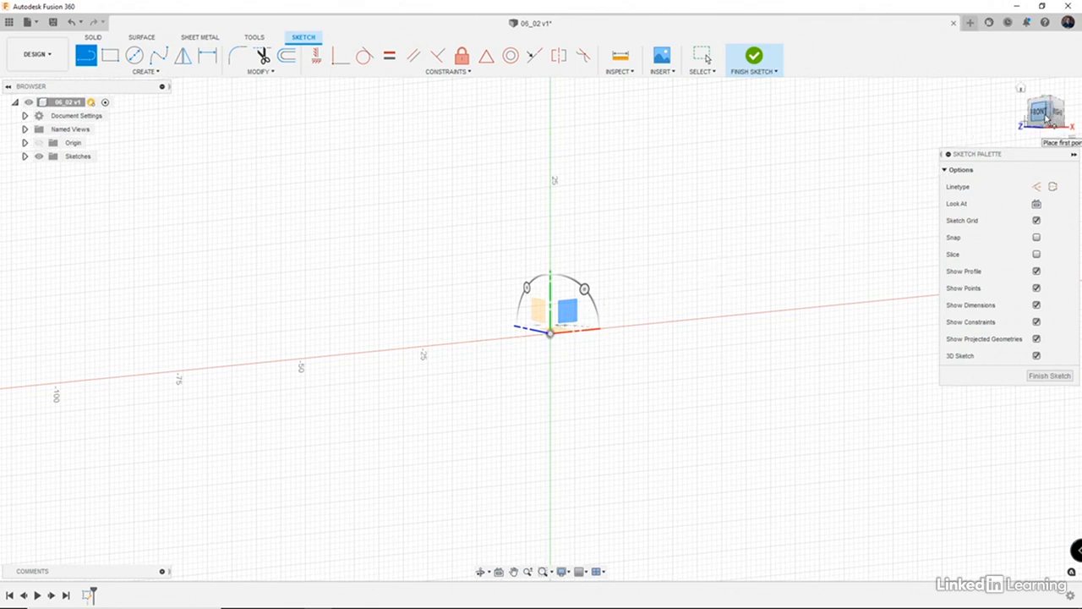
pyautogui.moveTo(1046, 119)
pyautogui.mouseDown()
pyautogui.moveTo(1057, 118)
pyautogui.moveTo(1047, 131)
pyautogui.moveTo(1064, 113)
pyautogui.moveTo(1045, 125)
pyautogui.mouseUp()
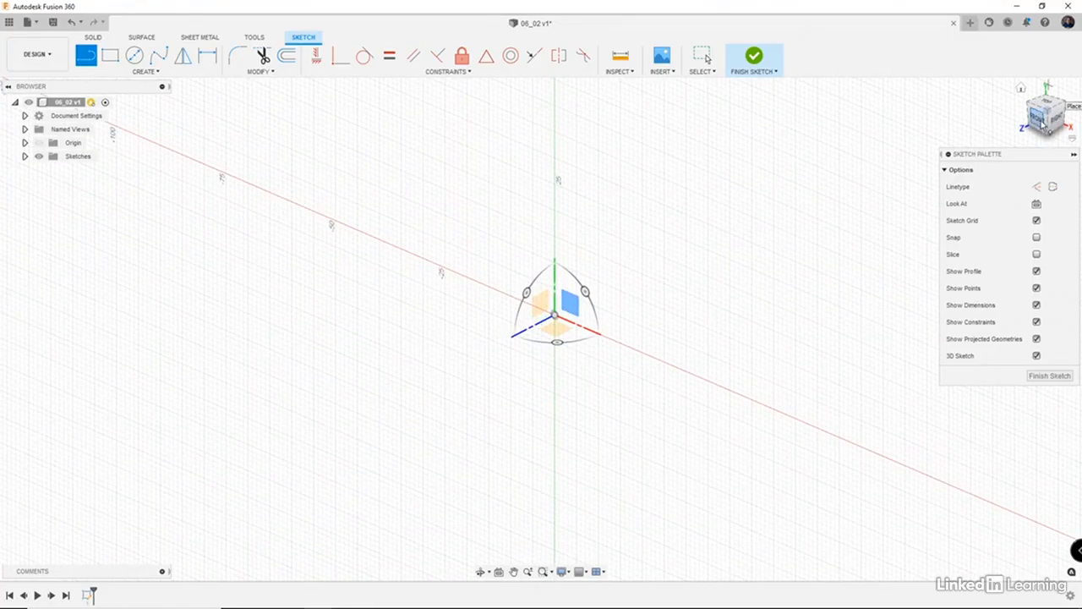
pyautogui.click(1042, 118)
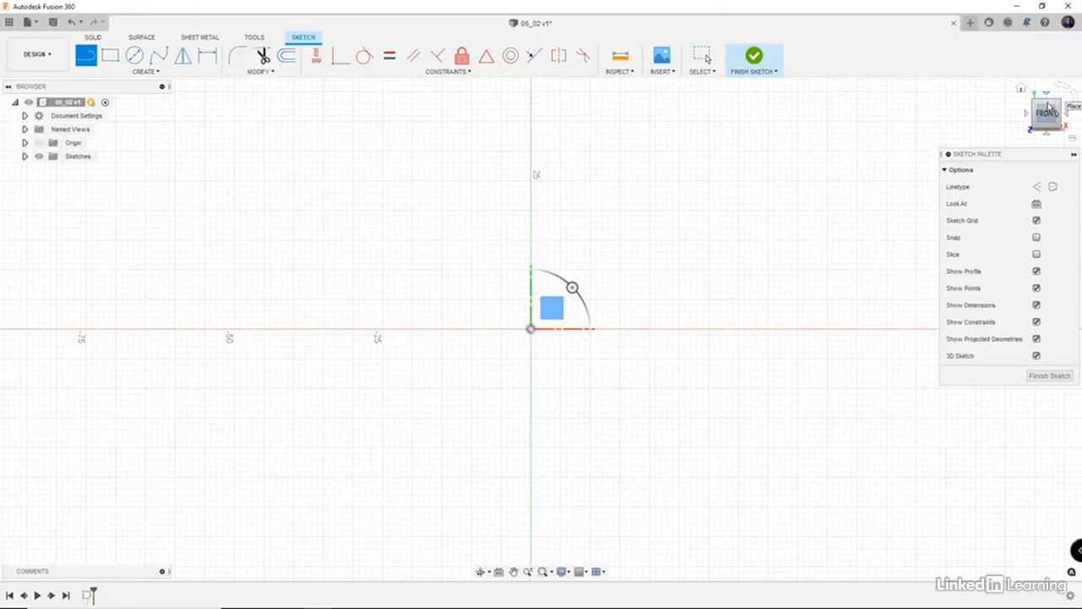
pyautogui.click(1051, 103)
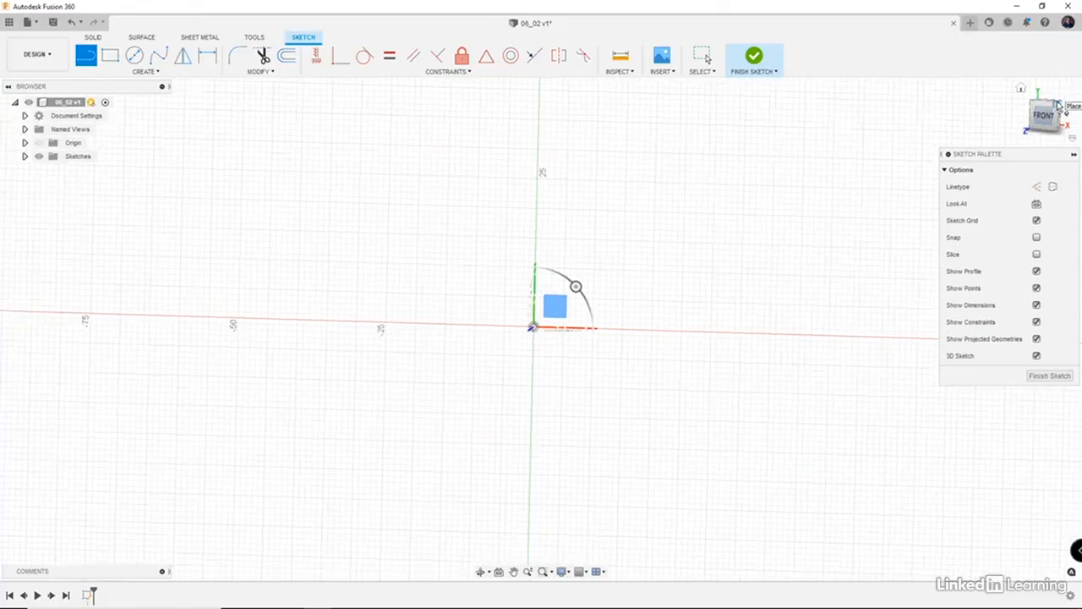
pyautogui.click(1048, 119)
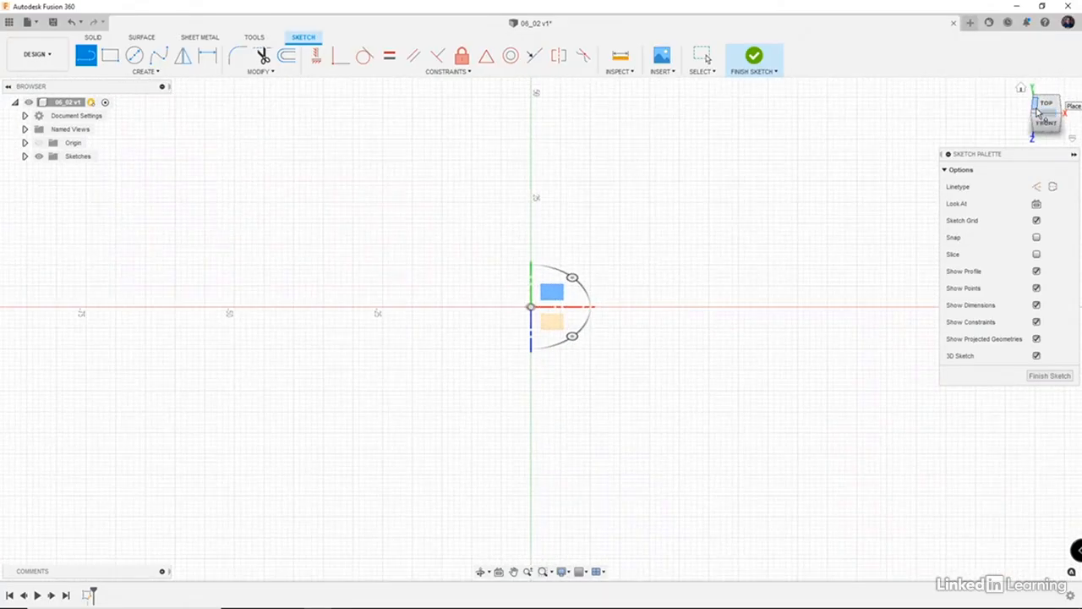
pyautogui.click(1045, 125)
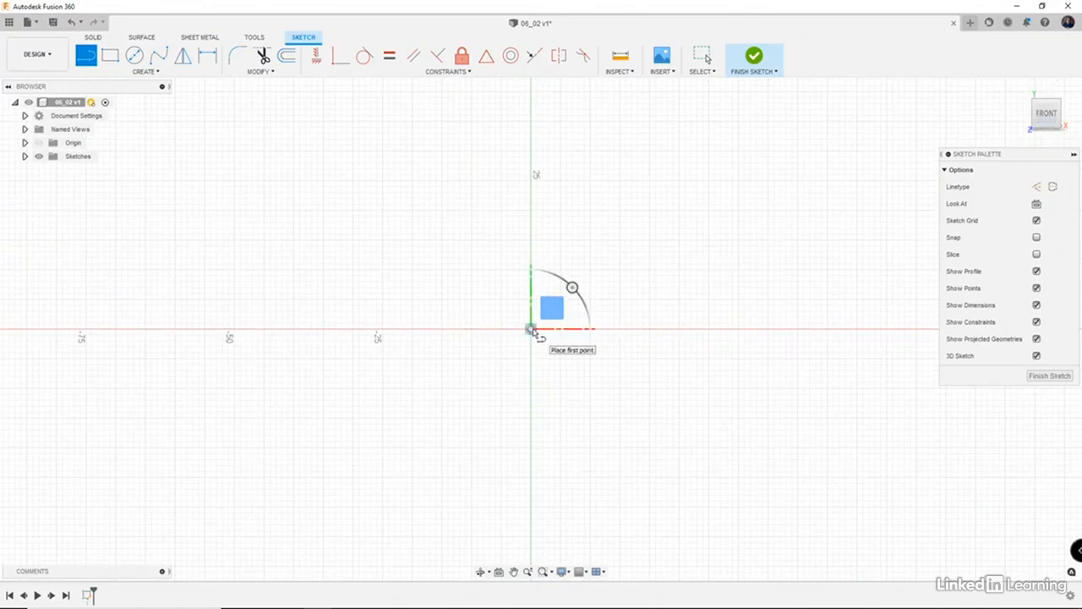
# - Start a line at the origin, rotate the sketch manipulator -35 degrees, and place the endpoint on its horizontal plane along the red axis
pyautogui.click(531, 330)
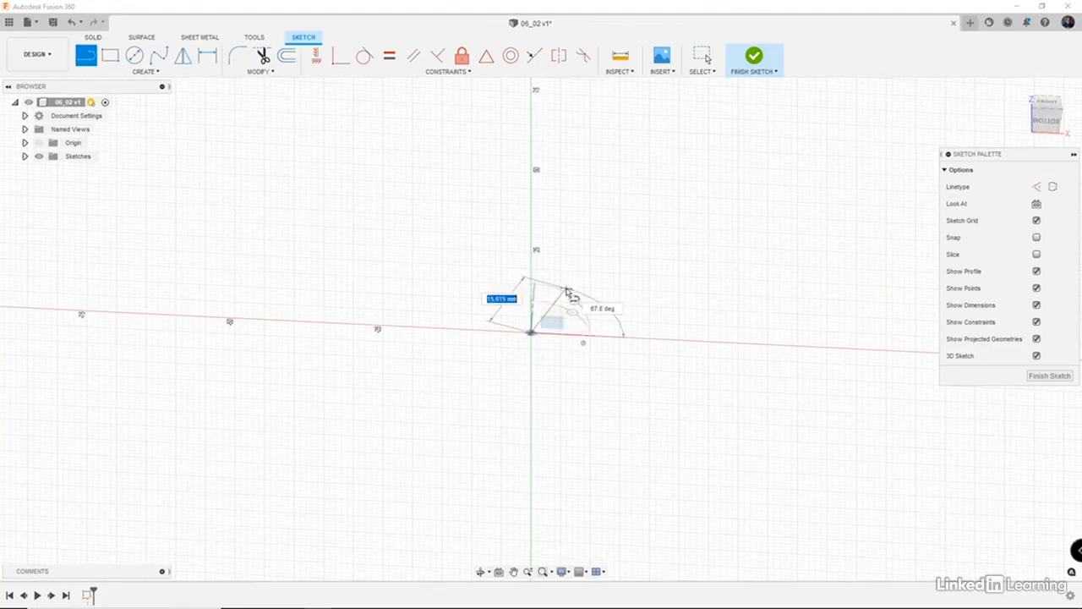
pyautogui.moveTo(575, 300)
pyautogui.mouseDown()
pyautogui.moveTo(544, 285)
pyautogui.moveTo(581, 306)
pyautogui.moveTo(553, 288)
pyautogui.moveTo(543, 298)
pyautogui.mouseUp()
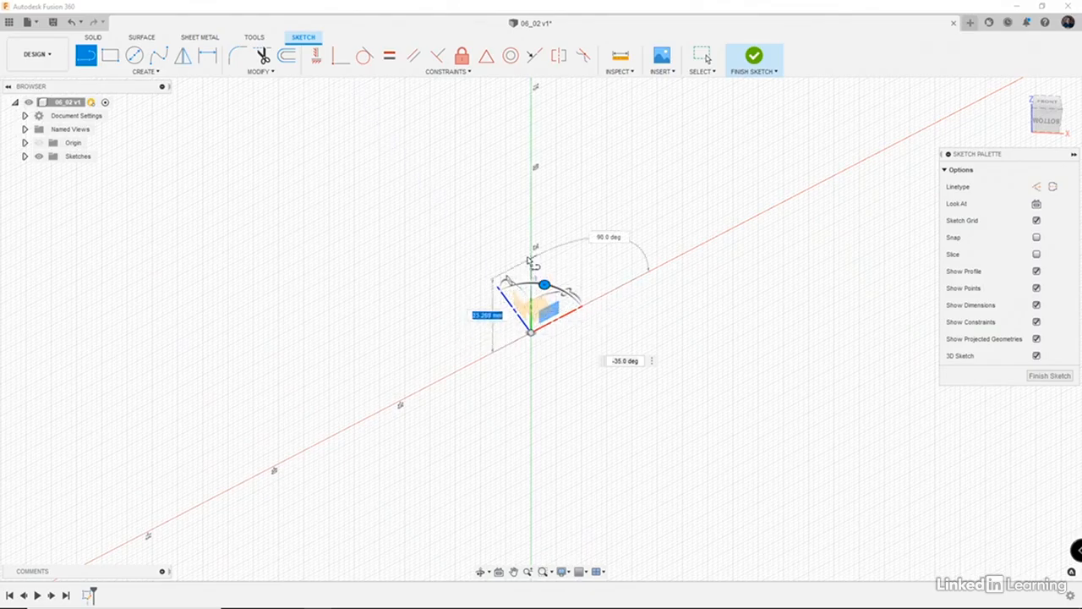
pyautogui.click(519, 304)
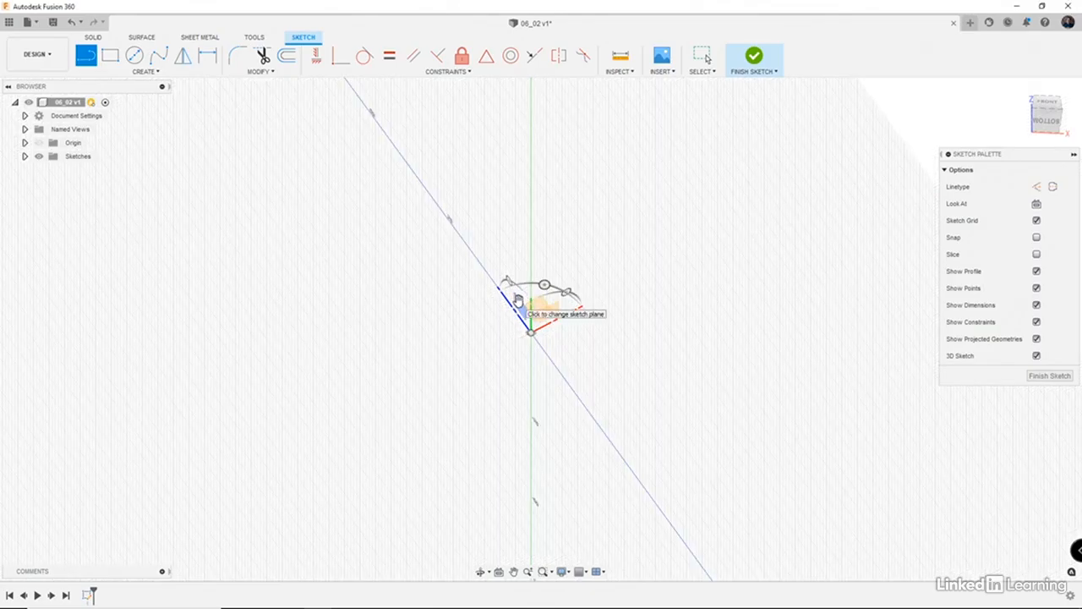
pyautogui.click(536, 310)
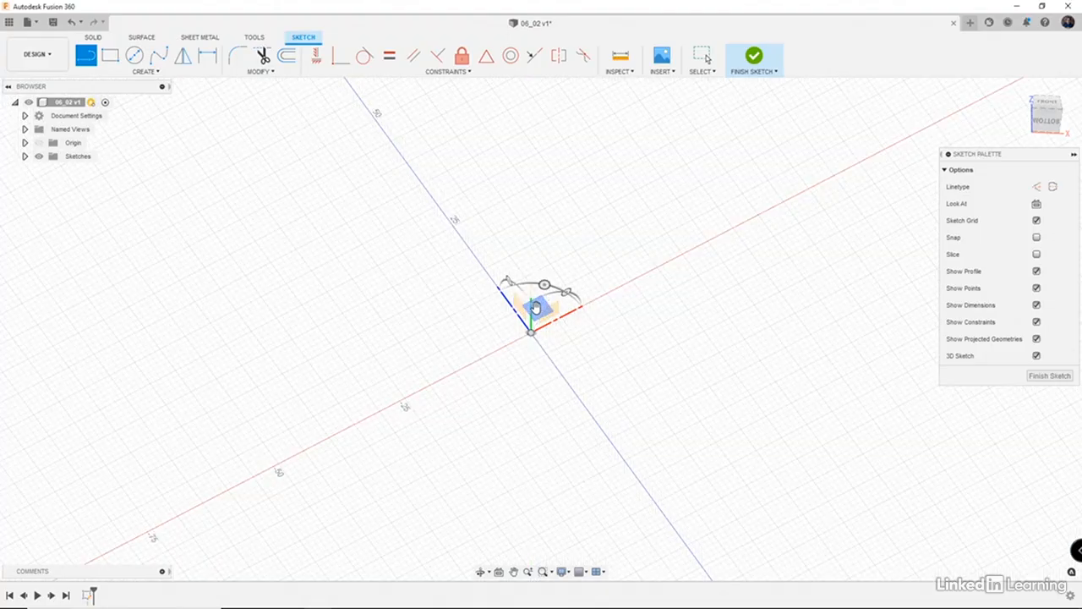
pyautogui.click(676, 261)
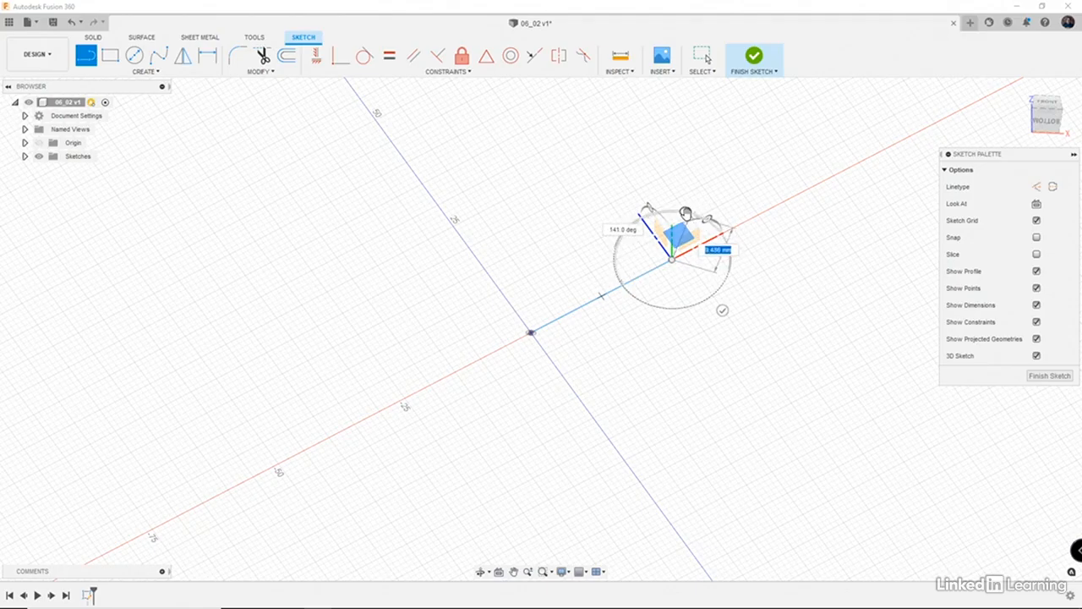
# - Rotate the manipulator -30 degrees to draw a second line about 28 mm long, and add a connected vertical third line on a vertical plane
pyautogui.moveTo(685, 212)
pyautogui.mouseDown()
pyautogui.moveTo(640, 217)
pyautogui.moveTo(701, 212)
pyautogui.moveTo(633, 222)
pyautogui.moveTo(655, 212)
pyautogui.mouseUp()
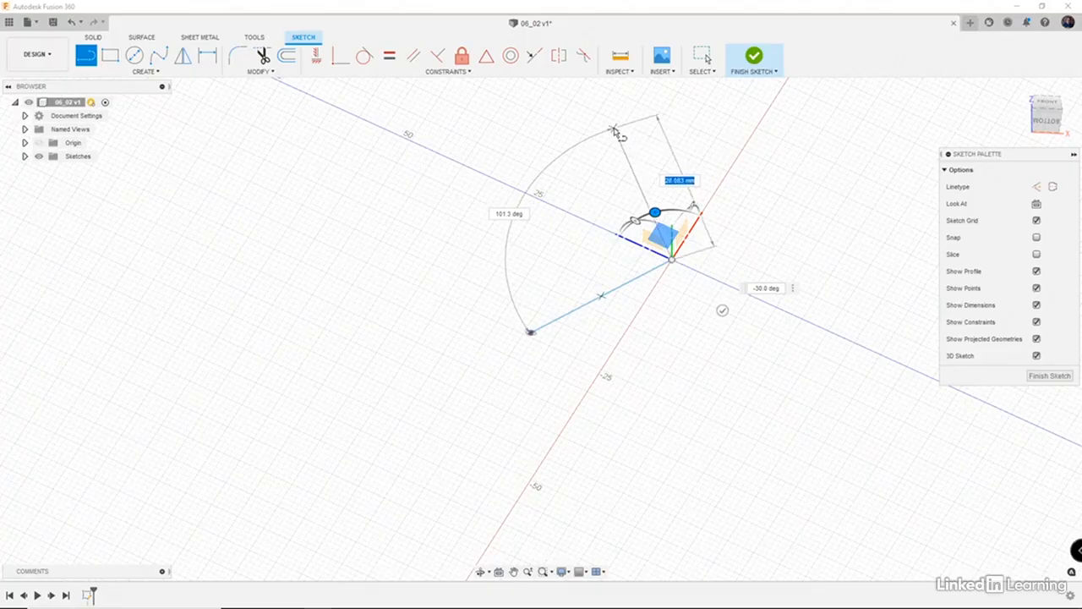
pyautogui.click(617, 130)
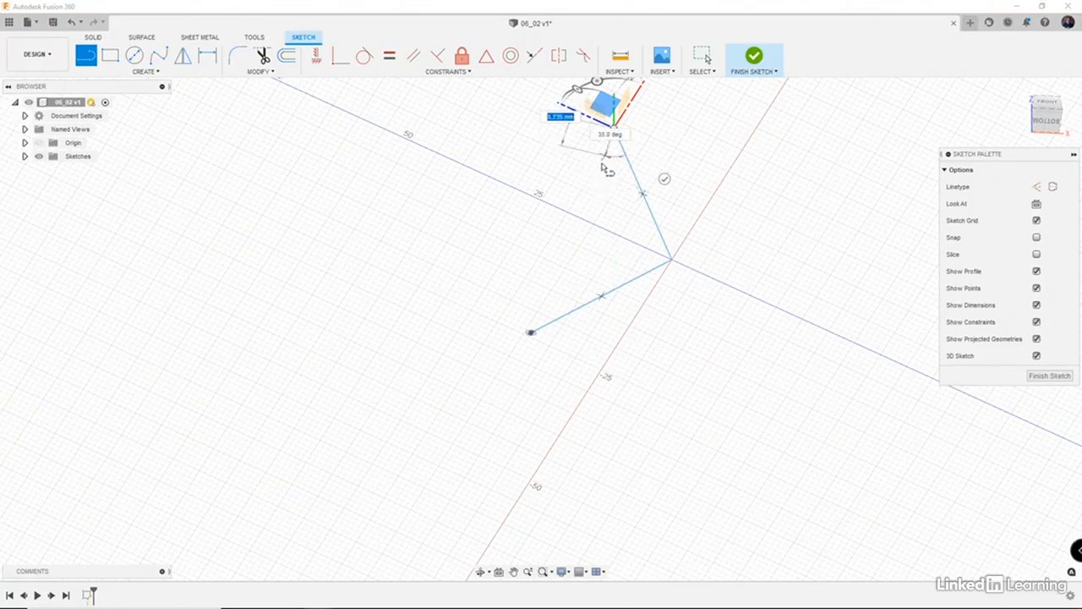
pyautogui.keyDown('shift'); pyautogui.moveTo(592, 173); pyautogui.dragTo(568, 228, button='middle'); pyautogui.keyUp('shift')
pyautogui.click(530, 334)
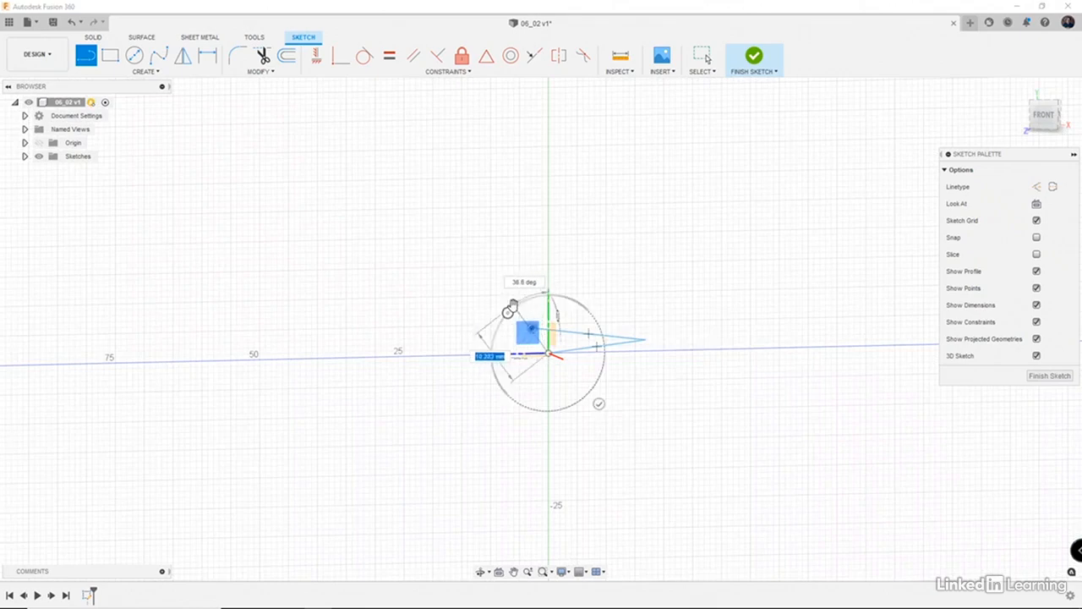
pyautogui.click(549, 197)
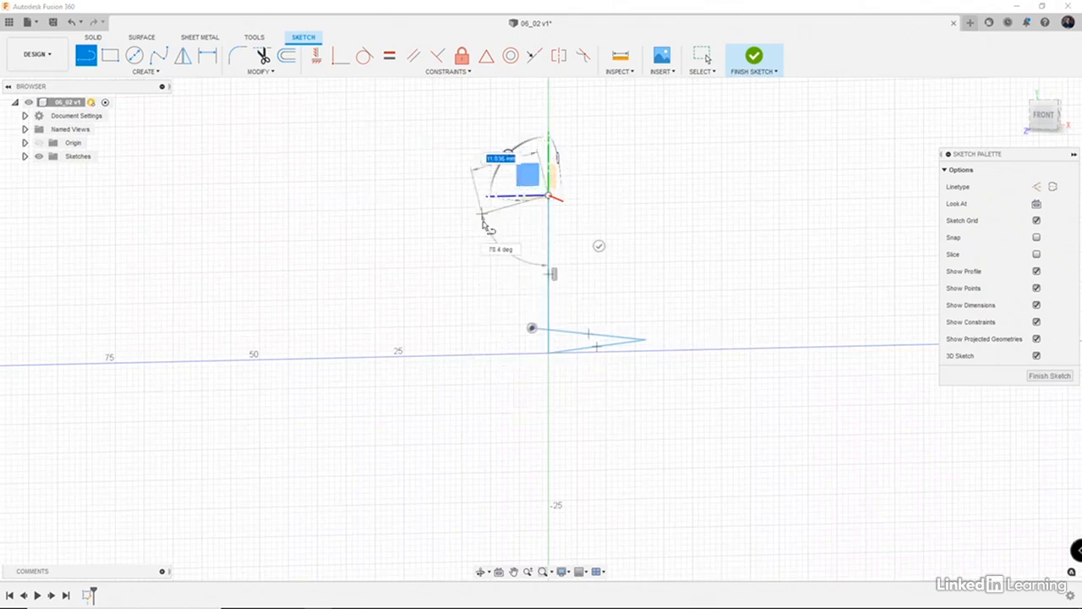
pyautogui.keyDown('shift'); pyautogui.moveTo(522, 242); pyautogui.dragTo(539, 261, button='middle'); pyautogui.keyUp('shift')
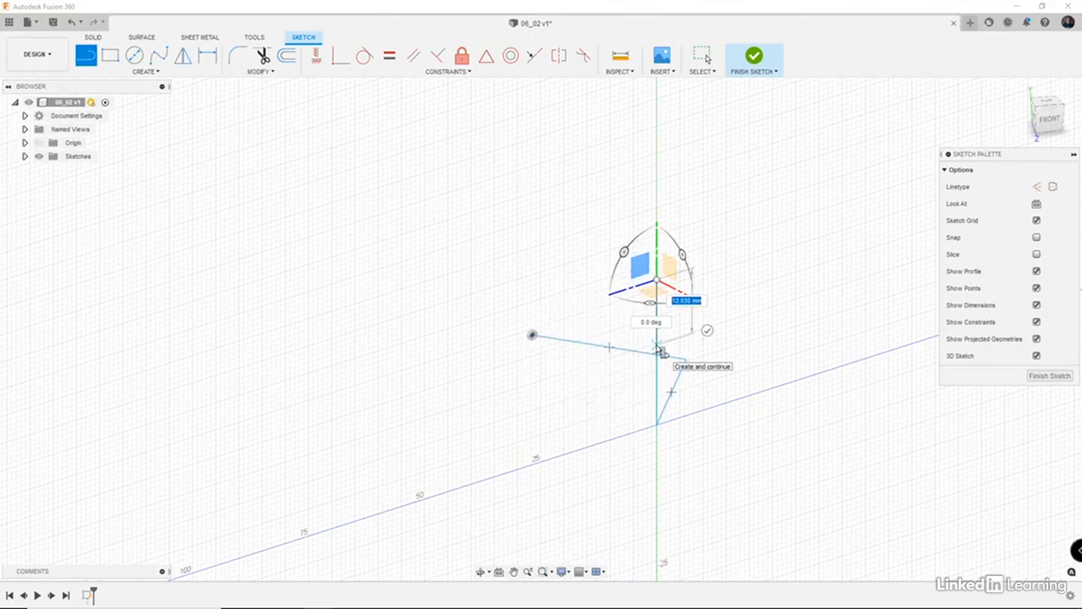
pyautogui.click(662, 353)
pyautogui.press('Escape')
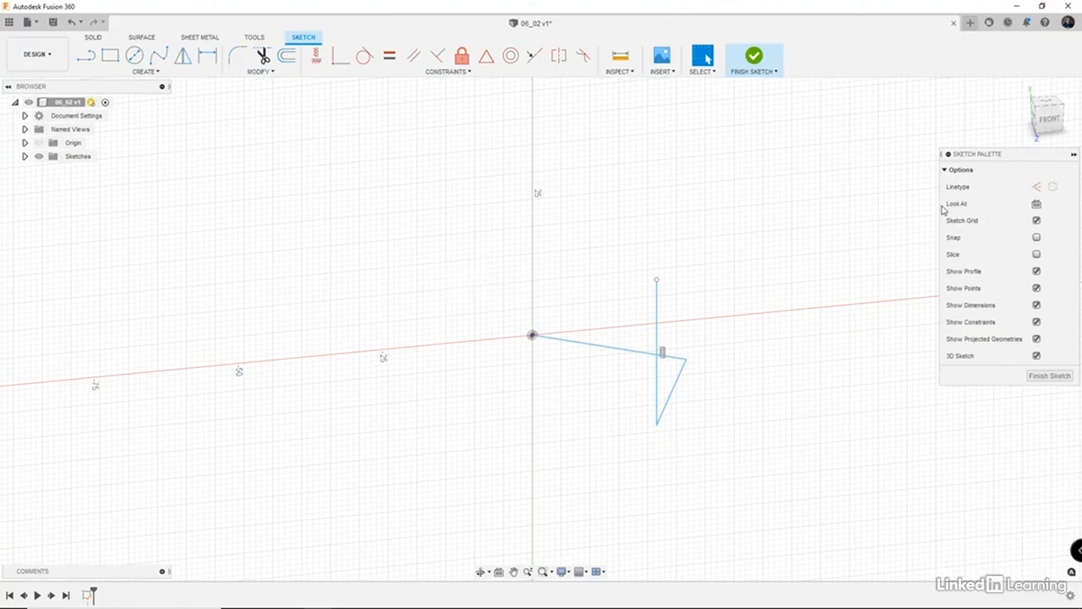
pyautogui.click(1037, 205)
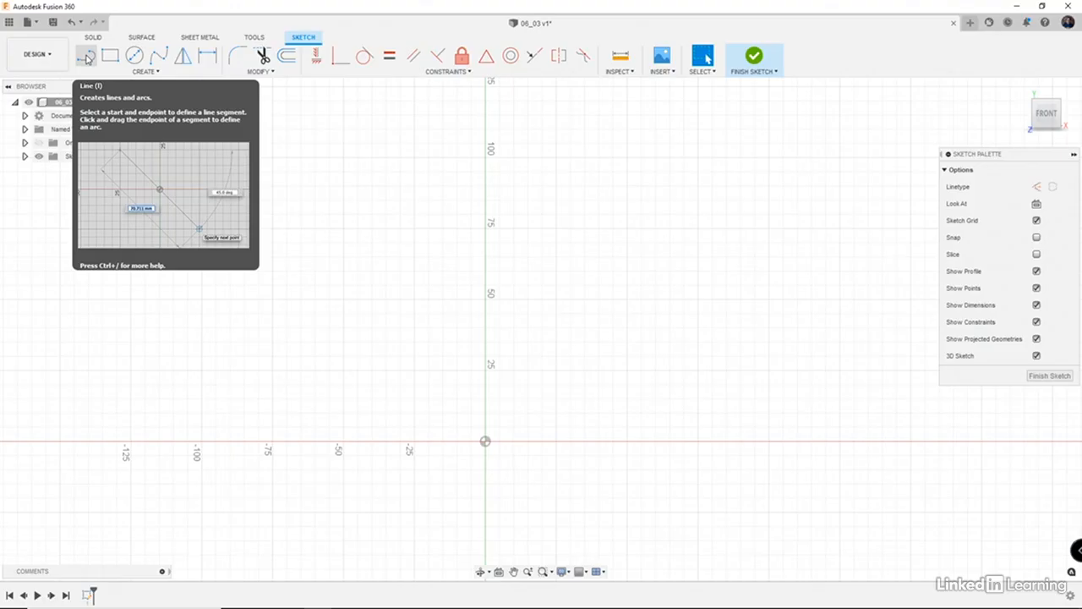
# - Draw a 400 mm line upward from the origin in the 06_03 sketch, leaning slightly left at about 93.7 degrees
pyautogui.click(87, 57)
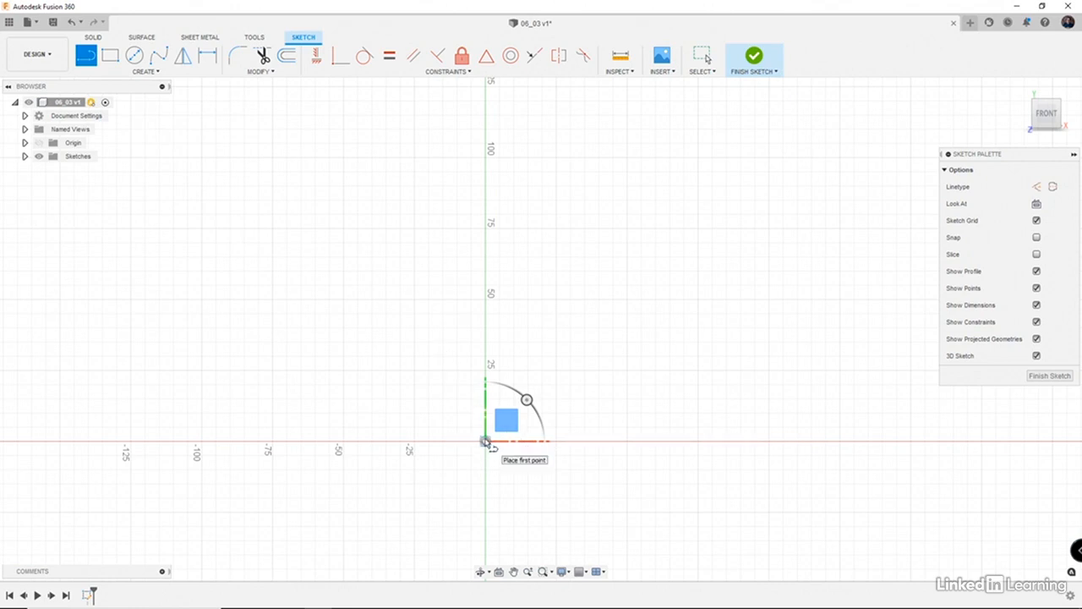
pyautogui.click(485, 441)
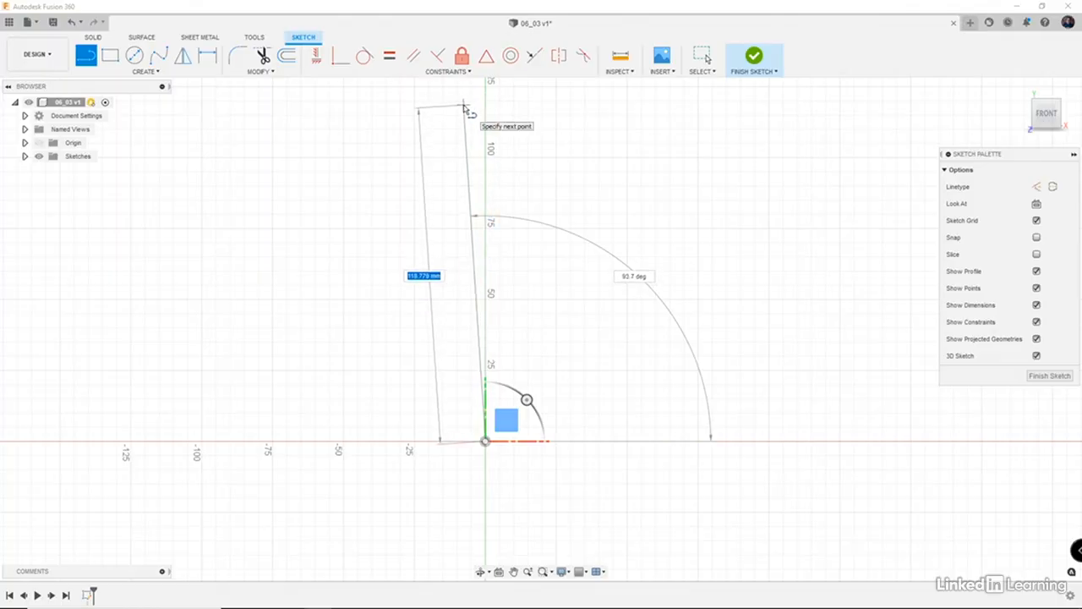
pyautogui.write('400')
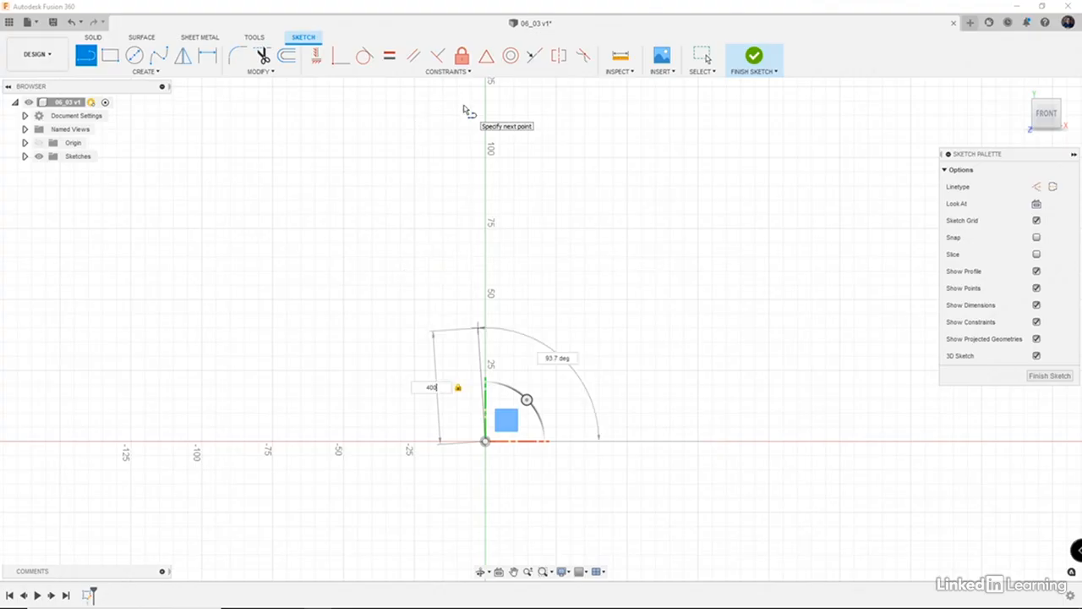
pyautogui.press('Return')
pyautogui.press('Escape')
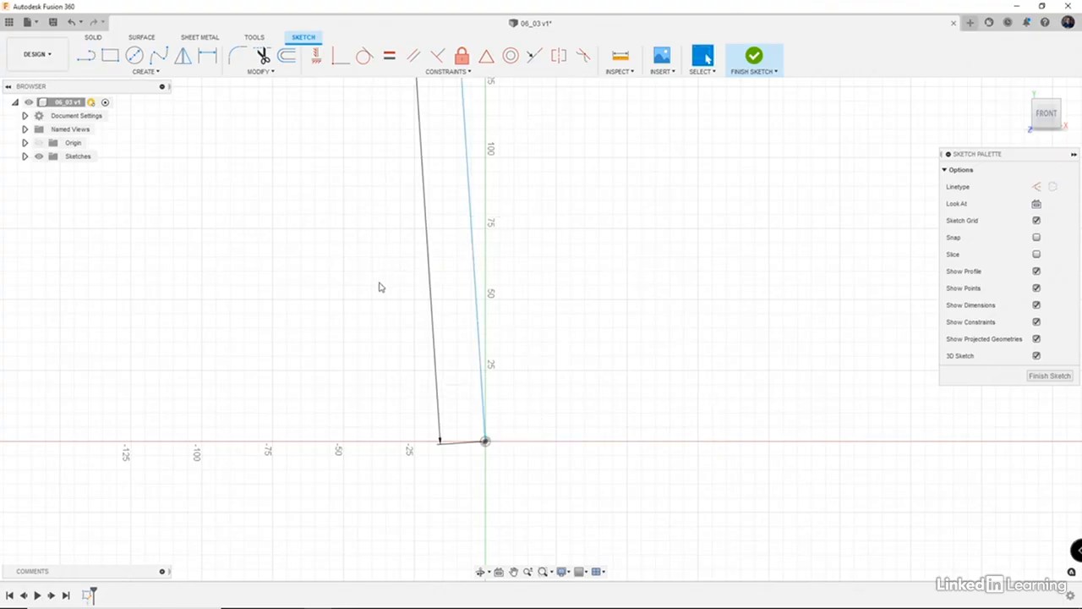
# - Draw a short horizontal line from the origin along the negative X axis
pyautogui.press('l')
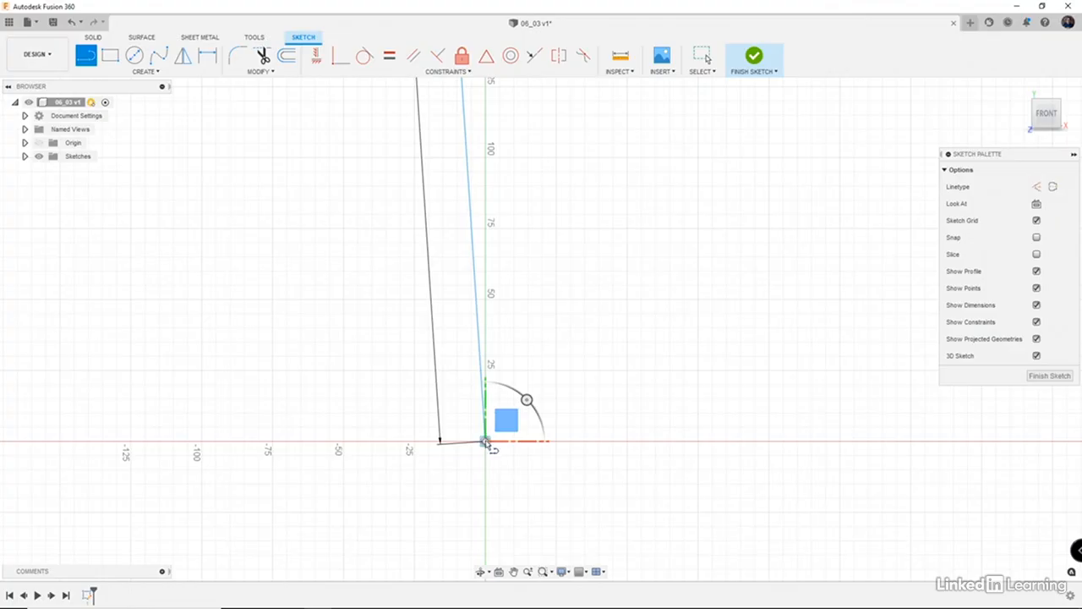
pyautogui.click(485, 441)
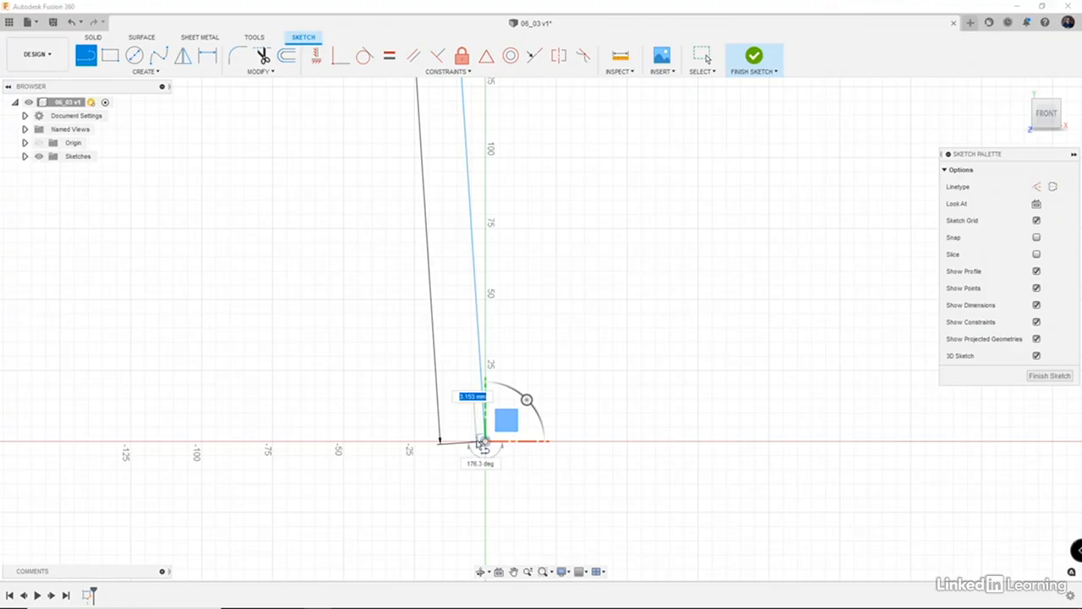
pyautogui.click(370, 441)
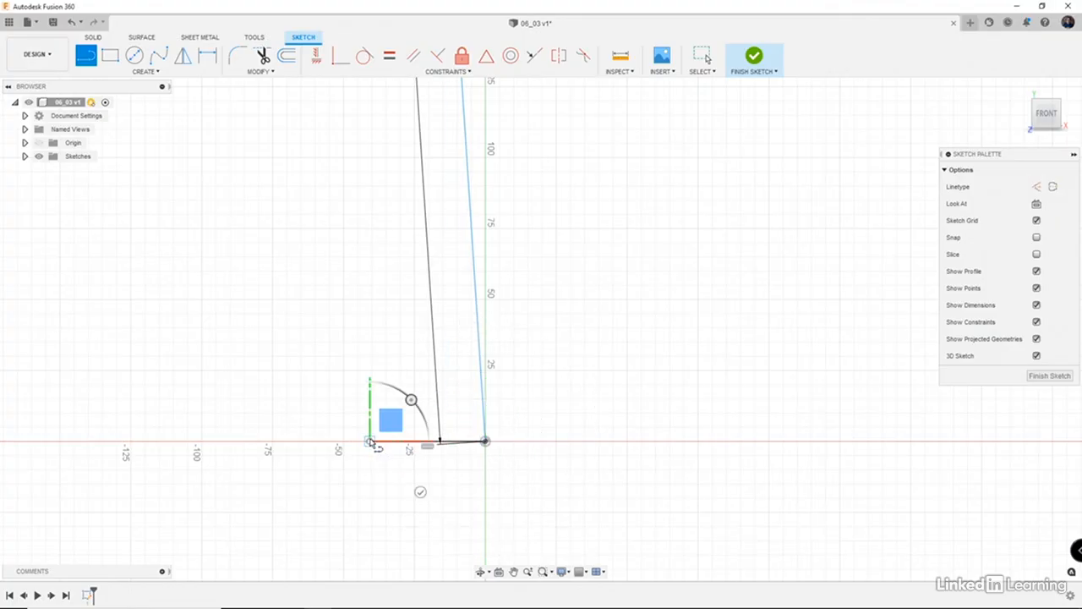
pyautogui.click(422, 492)
# - Dimension the angle between the short horizontal line and the 400 mm line as 74 degrees
pyautogui.press('d')
pyautogui.click(423, 441)
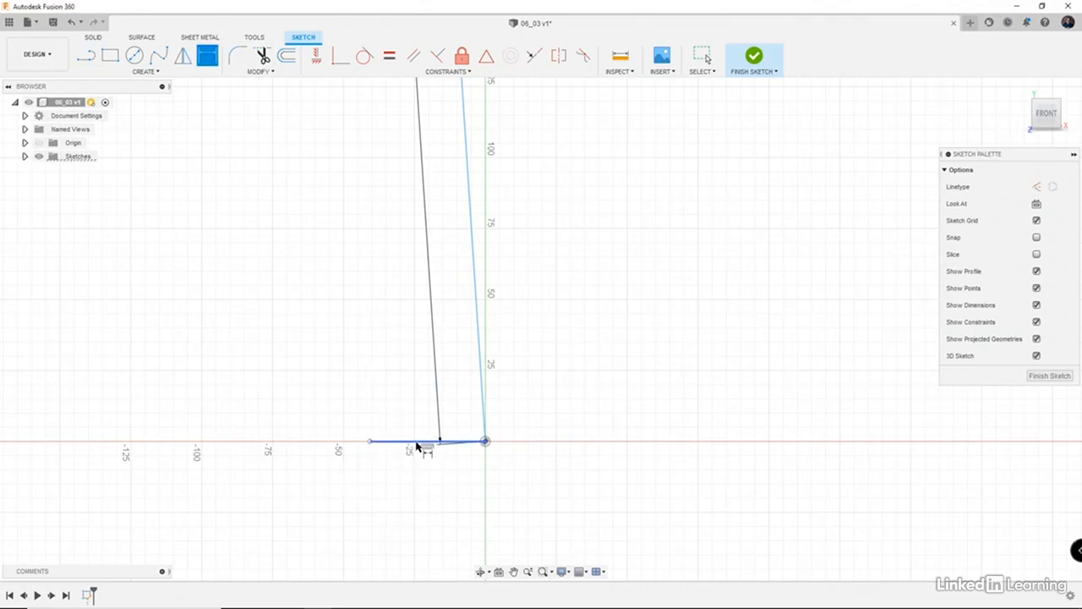
pyautogui.click(482, 377)
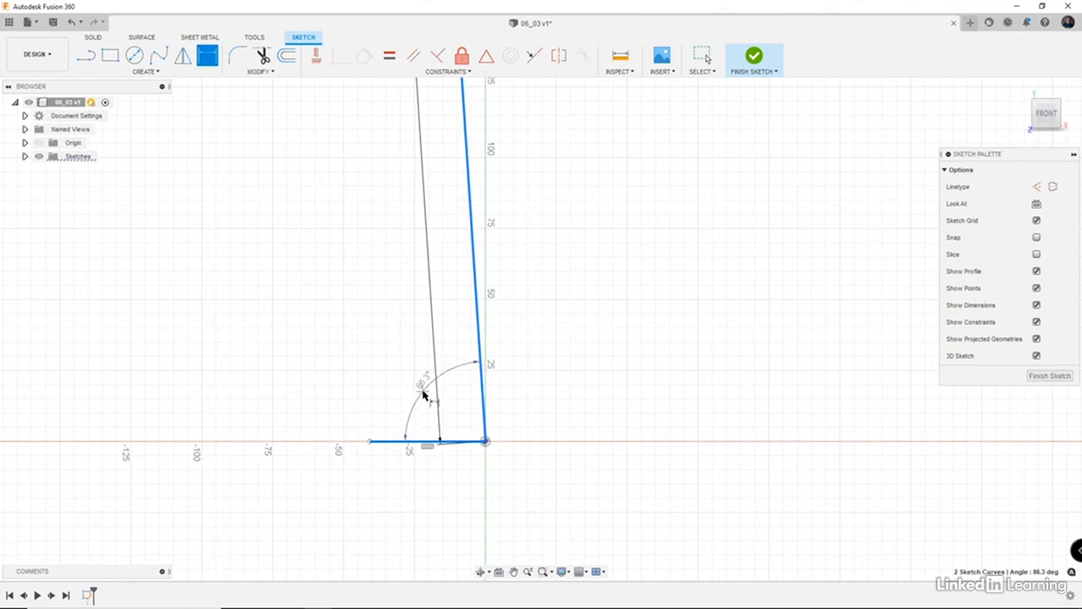
pyautogui.click(427, 384)
pyautogui.write('7')
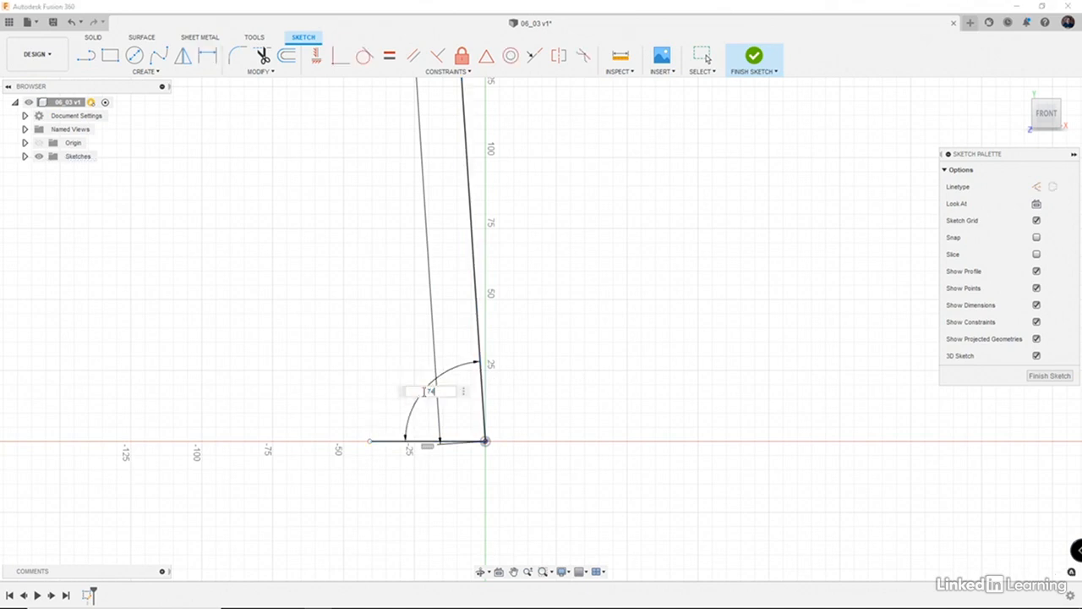
pyautogui.write('4')
pyautogui.press('Return')
pyautogui.scroll(-3, 430, 389)
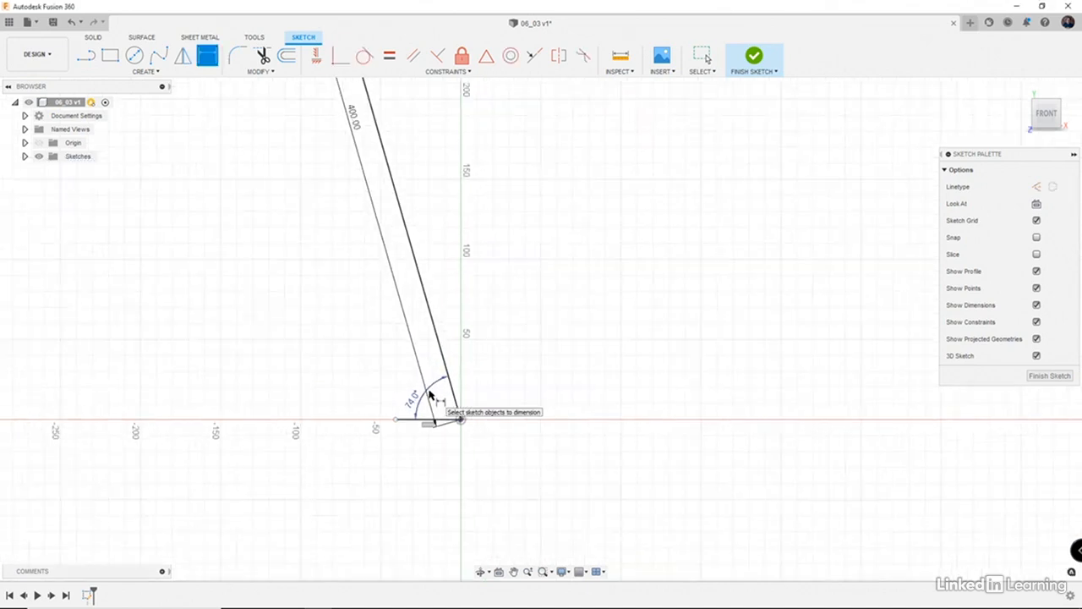
# - Draw a horizontal line about 440 mm long in the negative X direction, starting on the Y axis about 46 mm above the origin
pyautogui.scroll(-3, 430, 394)
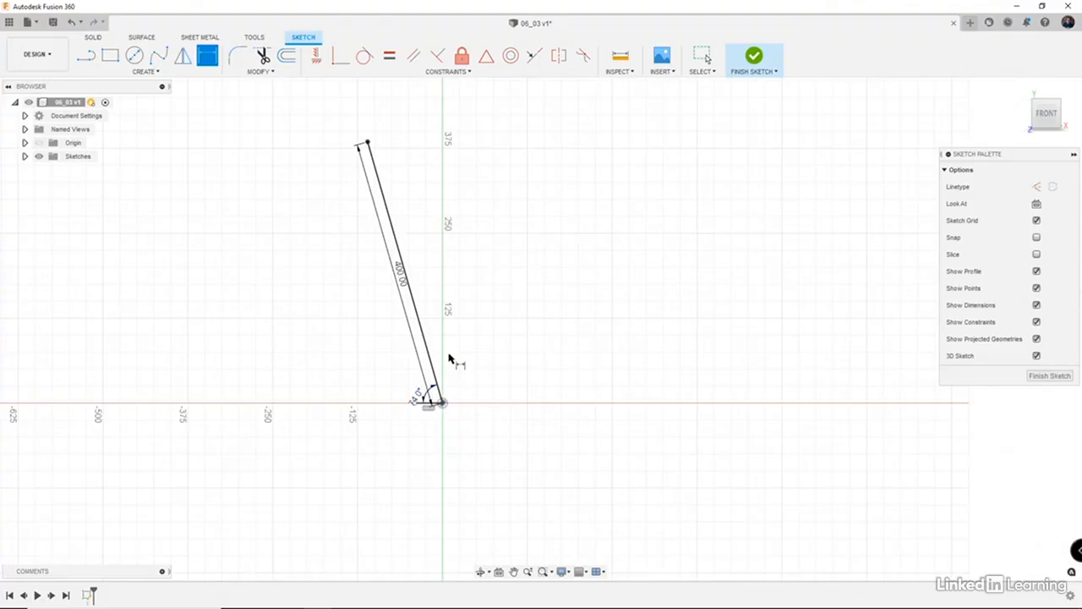
pyautogui.scroll(-1, 450, 358)
pyautogui.moveTo(449, 359); pyautogui.dragTo(593, 389, button='middle')
pyautogui.scroll(3, 593, 392)
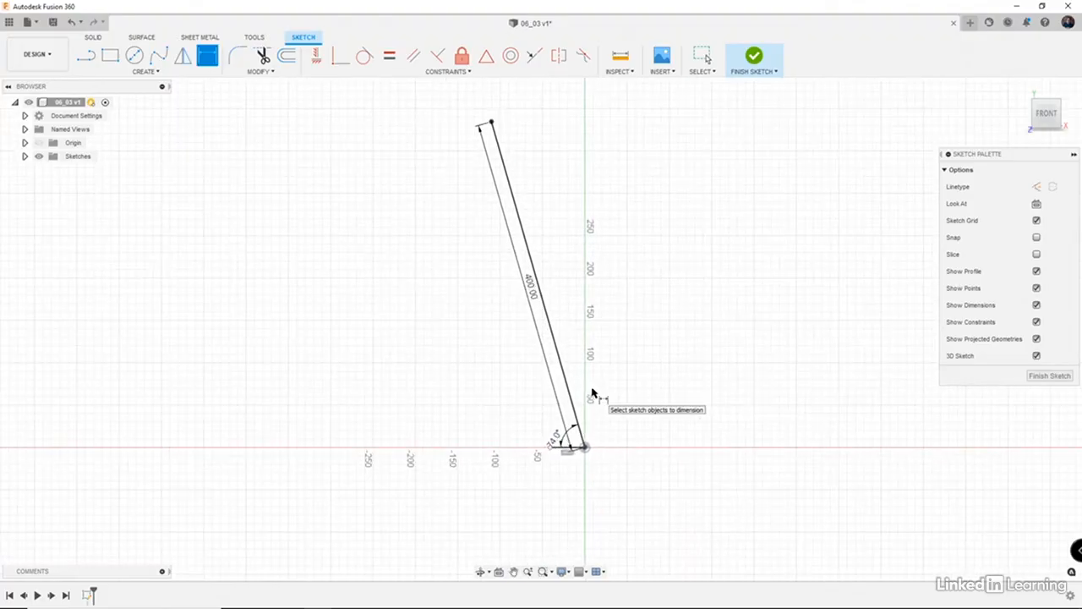
pyautogui.click(582, 448)
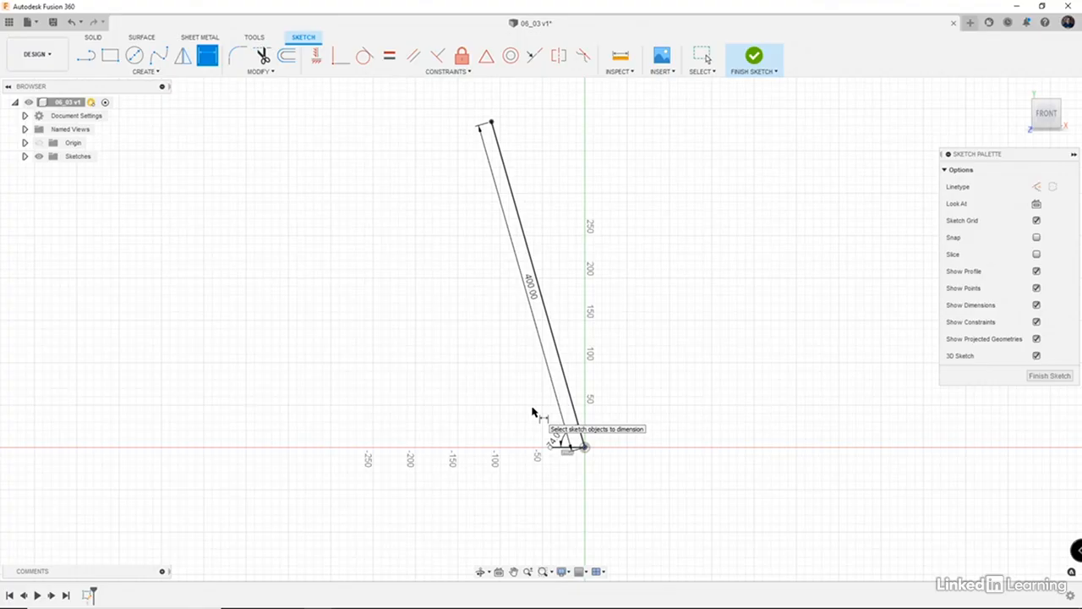
pyautogui.press('l')
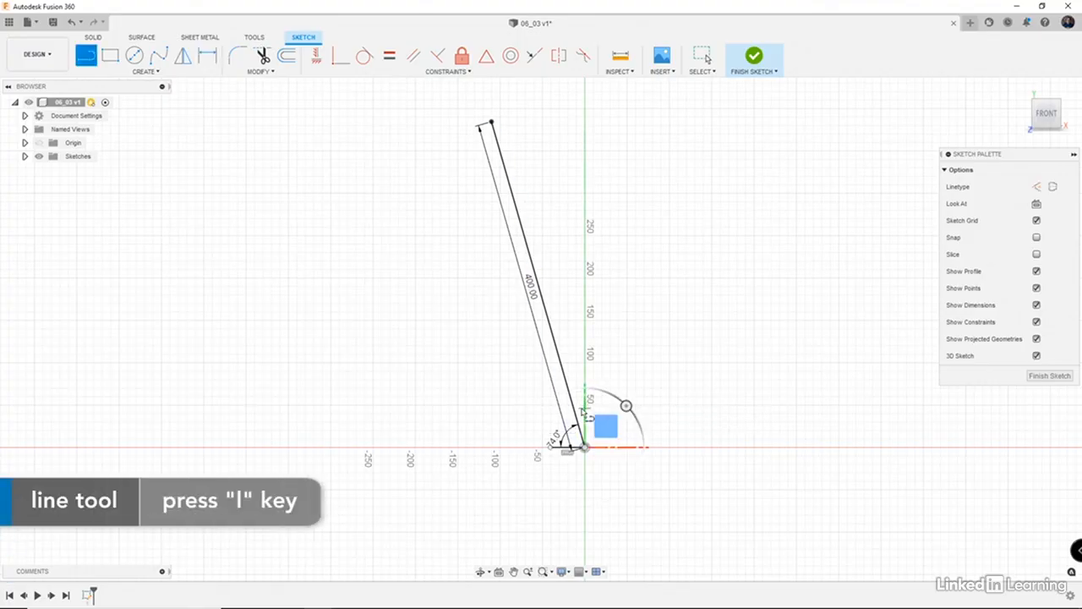
pyautogui.click(583, 408)
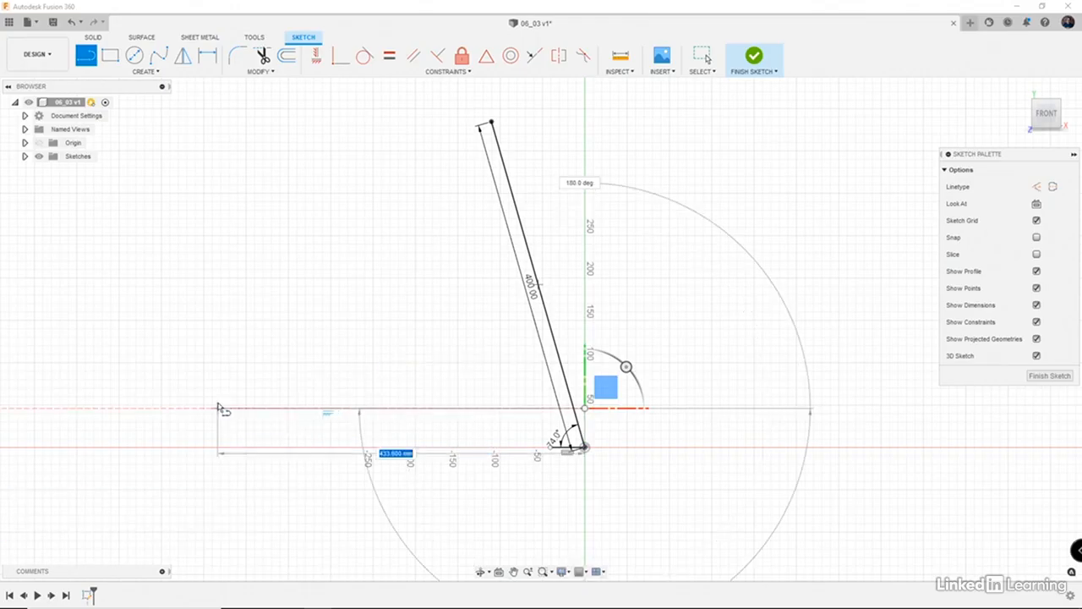
pyautogui.click(212, 409)
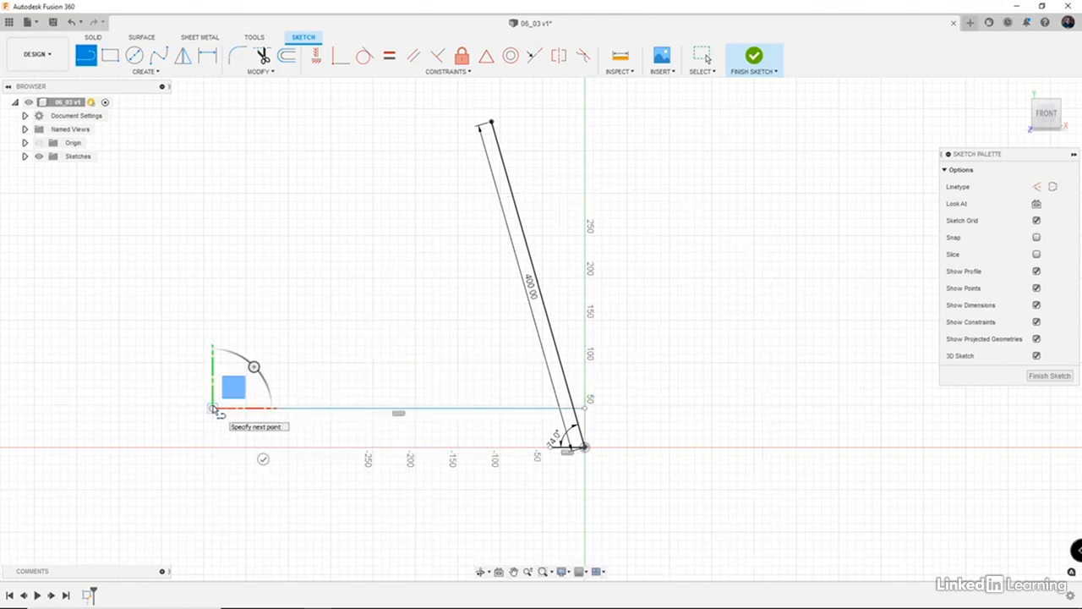
pyautogui.press('Escape')
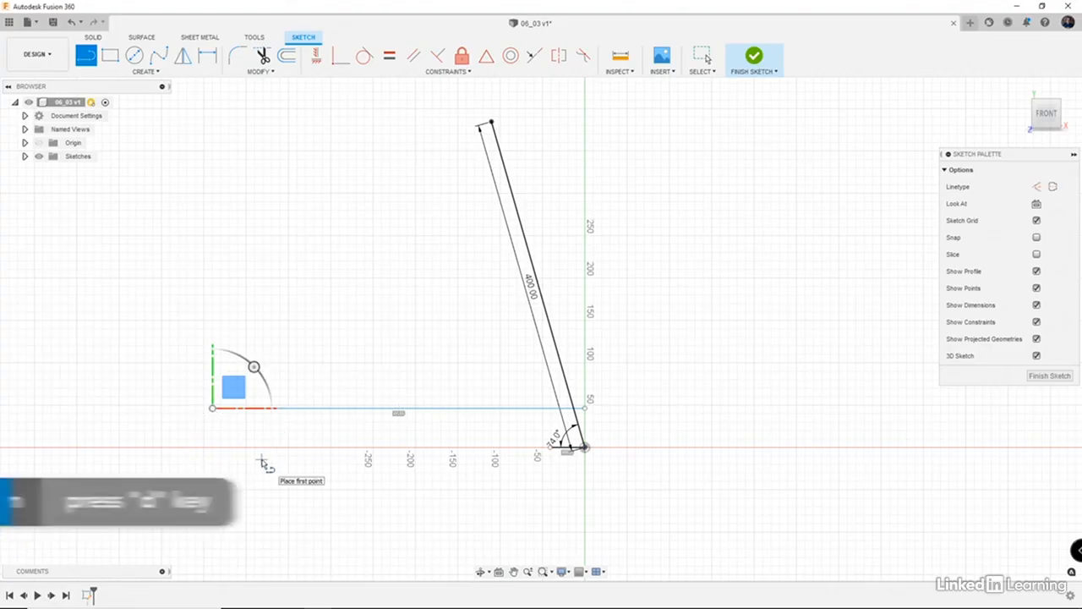
# - Dimension the vertical distance between the origin and the horizontal line's endpoint on the Y axis as 60 mm
pyautogui.press('d')
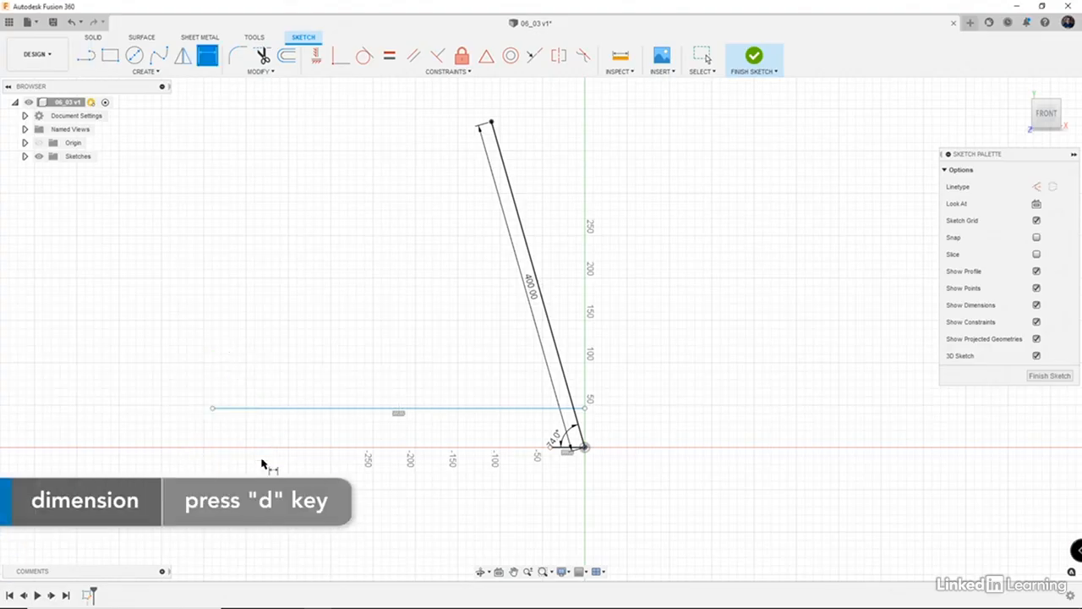
pyautogui.click(583, 447)
pyautogui.click(585, 409)
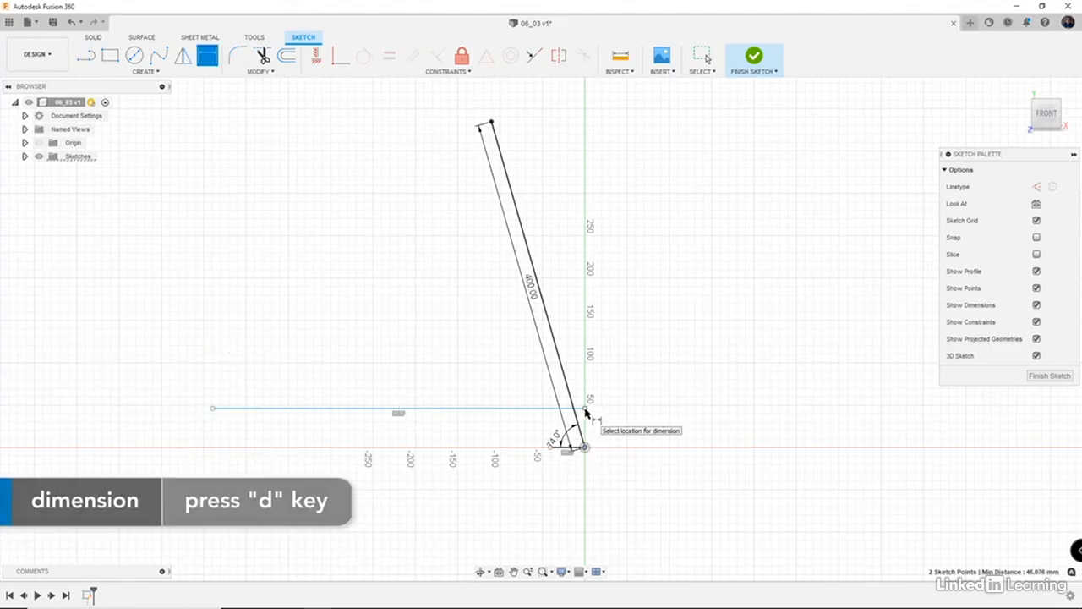
pyautogui.click(621, 416)
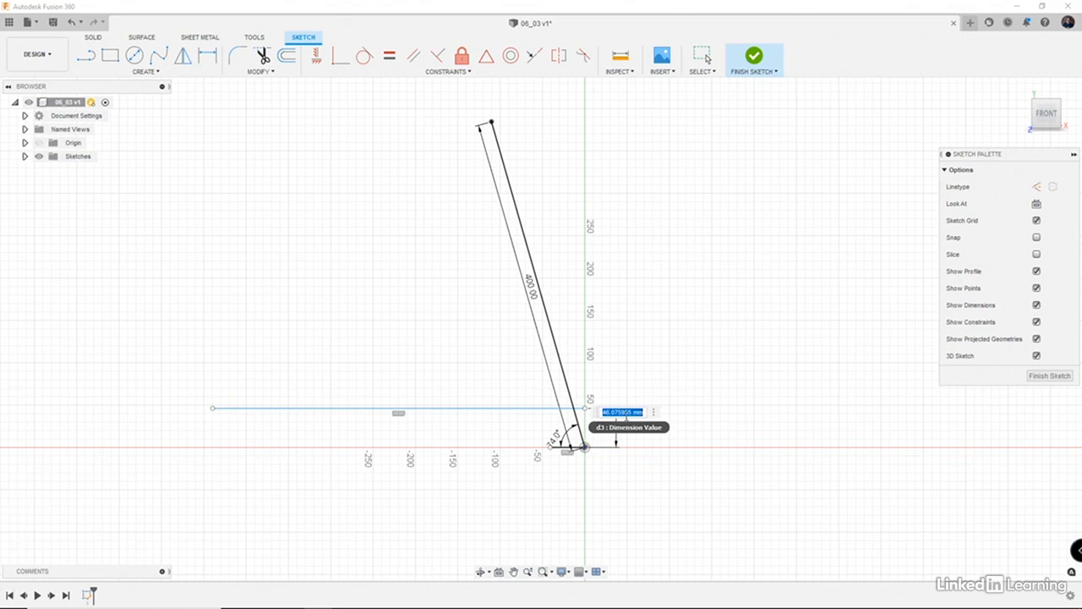
pyautogui.press('BackSpace')
pyautogui.press('Return')
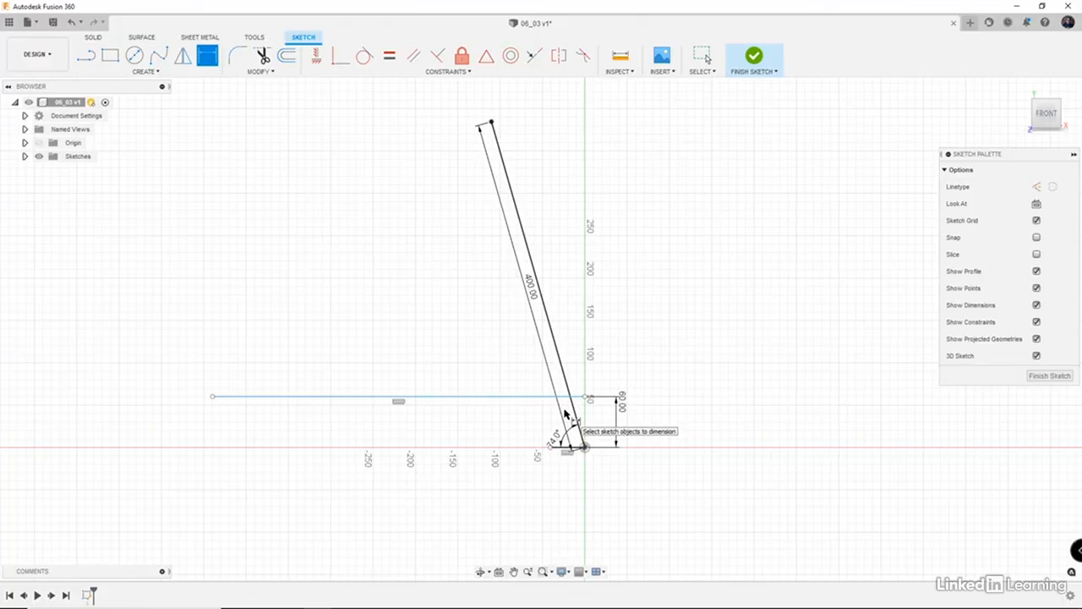
# - Dimension the length of the upper horizontal line as 400 mm
pyautogui.click(500, 396)
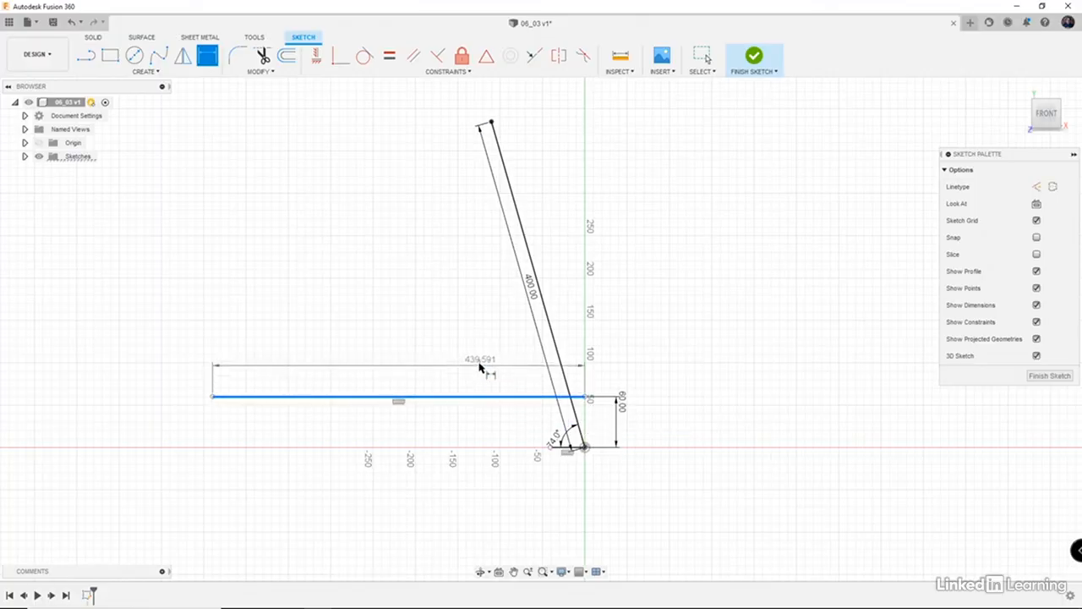
pyautogui.click(443, 366)
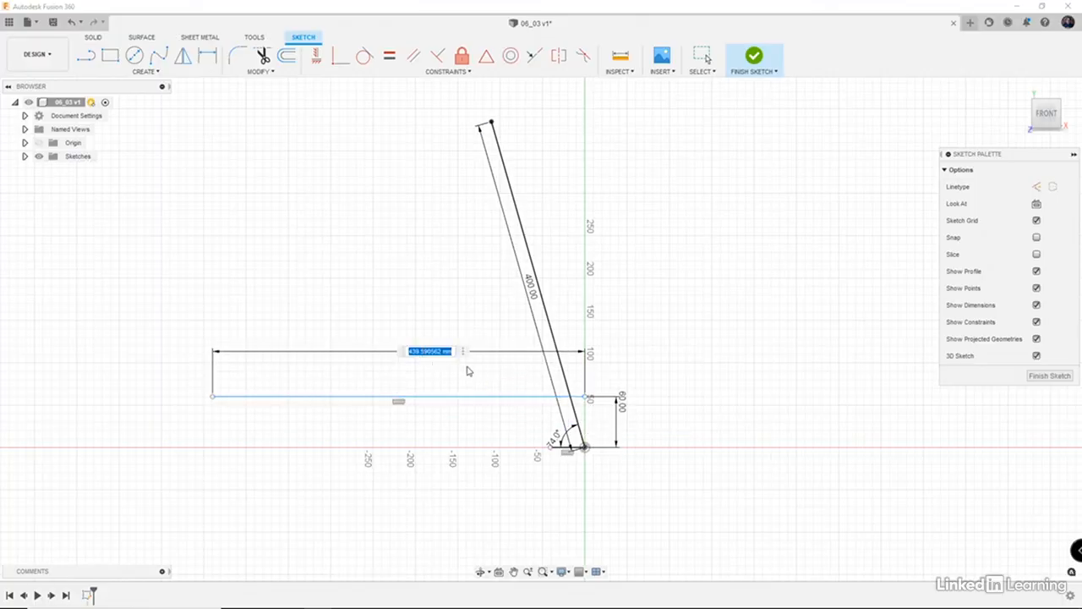
pyautogui.write('400')
pyautogui.press('Return')
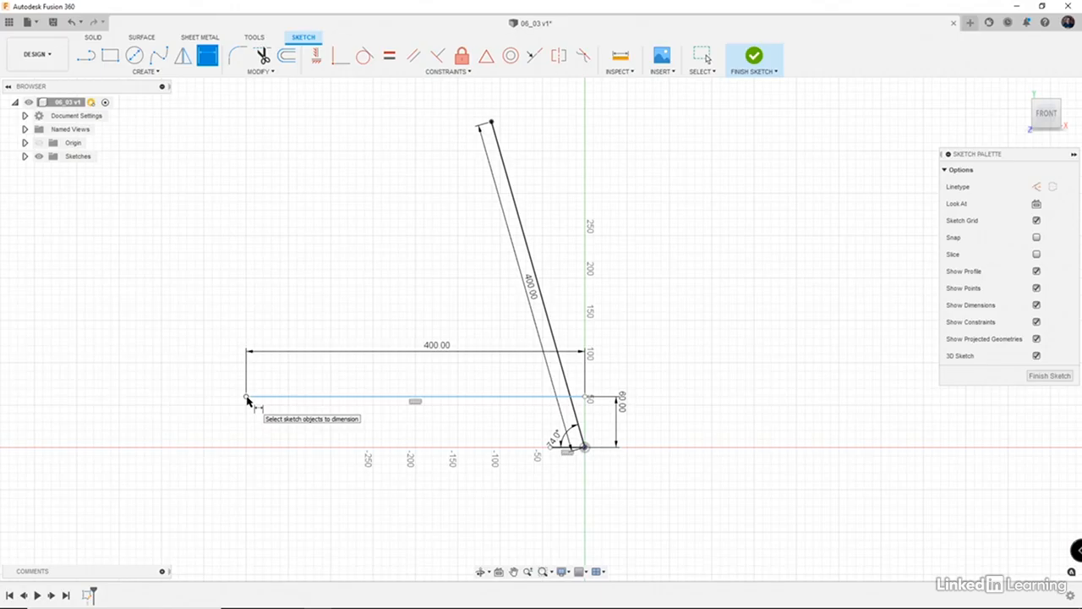
pyautogui.press('Escape')
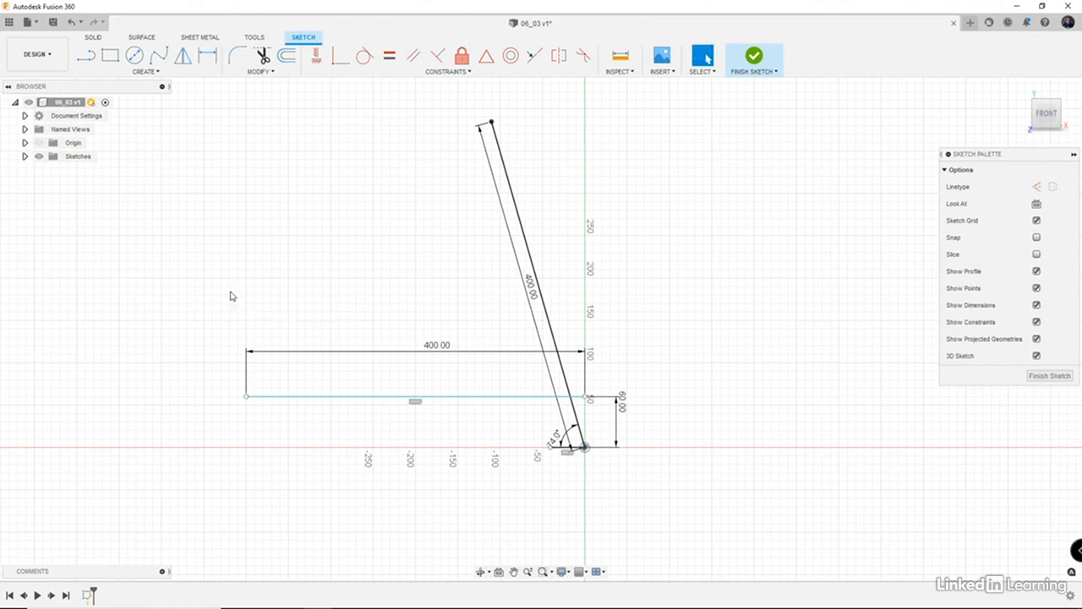
# - Draw a 71.25 mm line along the positive Z direction from the far end of the 400 mm horizontal line, at 90 degrees to it
pyautogui.click(84, 56)
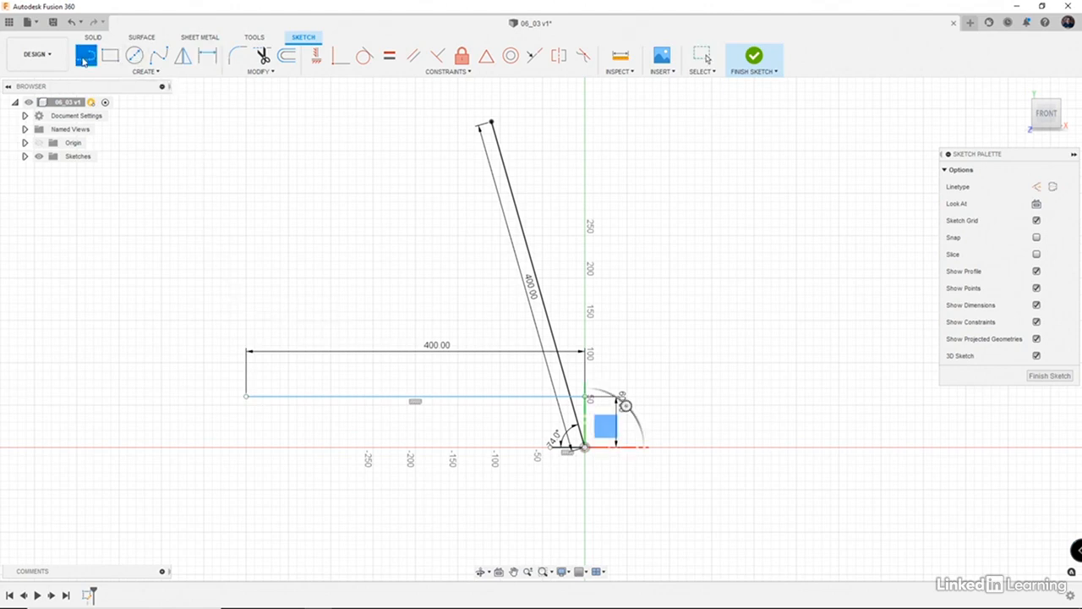
pyautogui.click(248, 398)
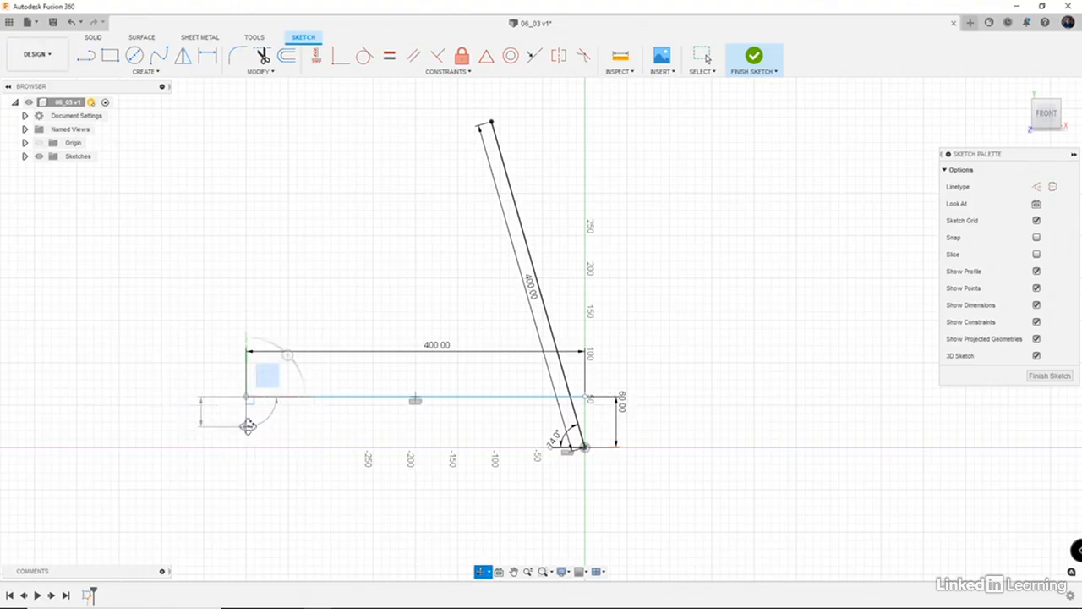
pyautogui.keyDown('shift'); pyautogui.moveTo(246, 428); pyautogui.dragTo(246, 391, button='middle'); pyautogui.keyUp('shift')
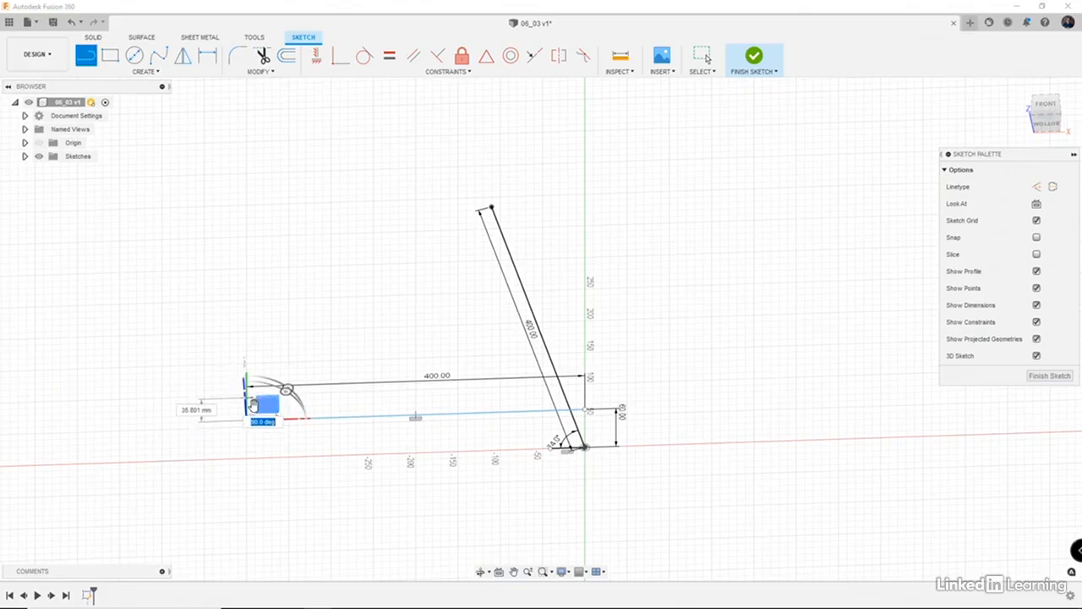
pyautogui.press('Tab')
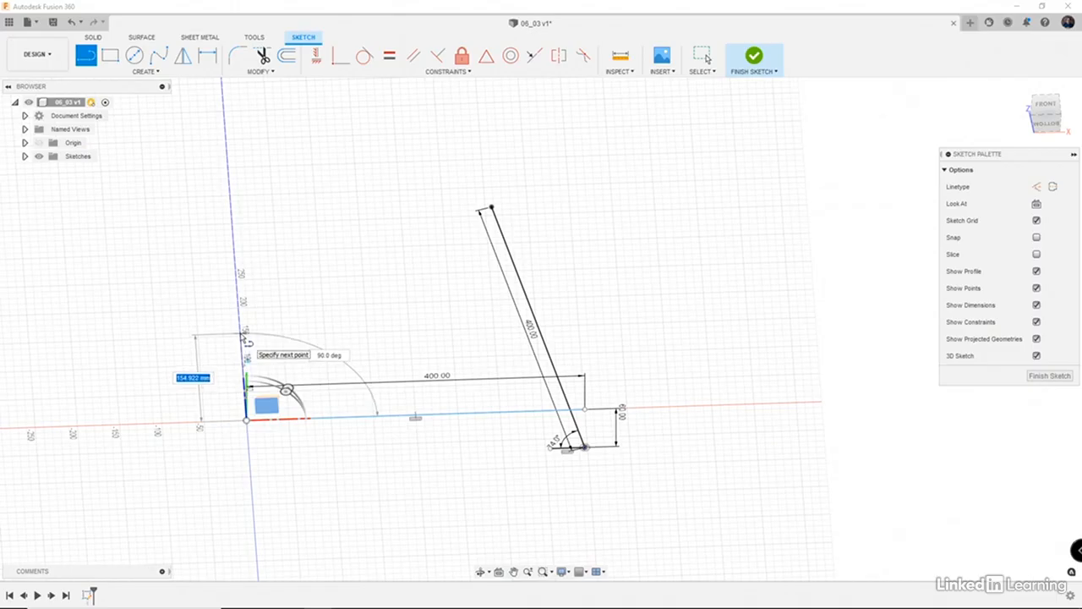
pyautogui.write('75')
pyautogui.press('Tab')
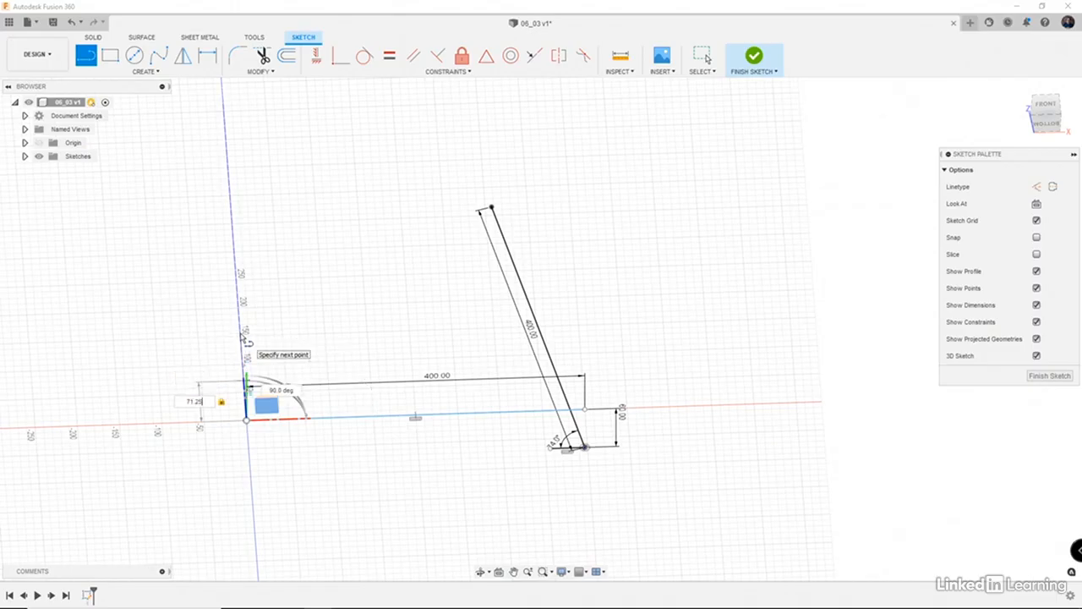
pyautogui.press('Return')
pyautogui.press('Escape')
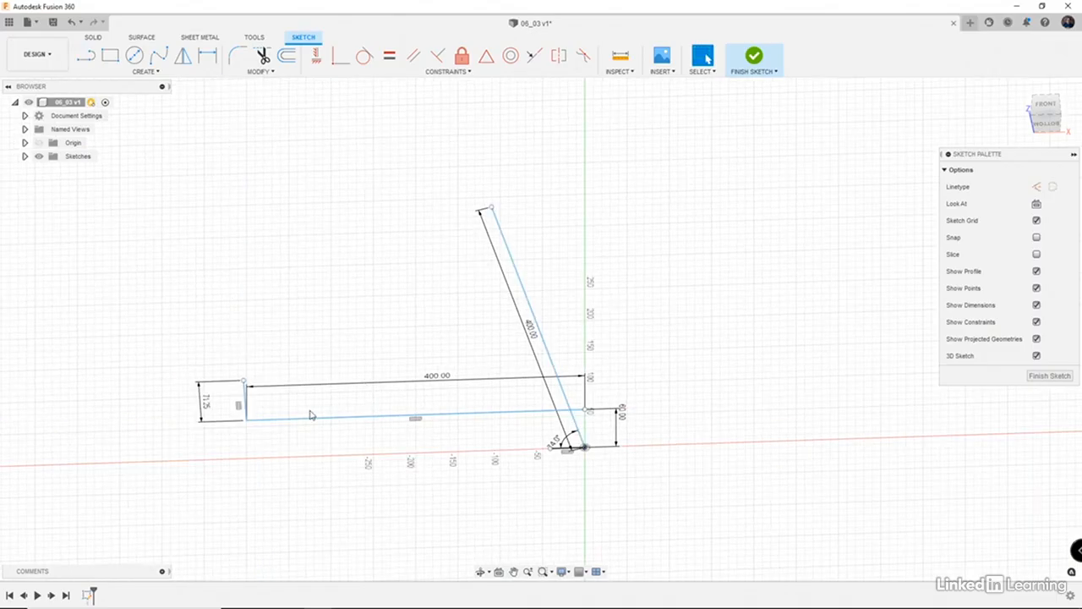
# - Draw a second 71.25 mm line from the same endpoint in the opposite Z direction, on the vertical plane perpendicular to the horizontal line
pyautogui.moveTo(263, 437)
pyautogui.keyDown('shift'); pyautogui.mouseDown(button='middle')
pyautogui.moveTo(333, 498)
pyautogui.moveTo(330, 488)
pyautogui.moveTo(342, 490)
pyautogui.mouseUp(button='middle'); pyautogui.keyUp('shift')
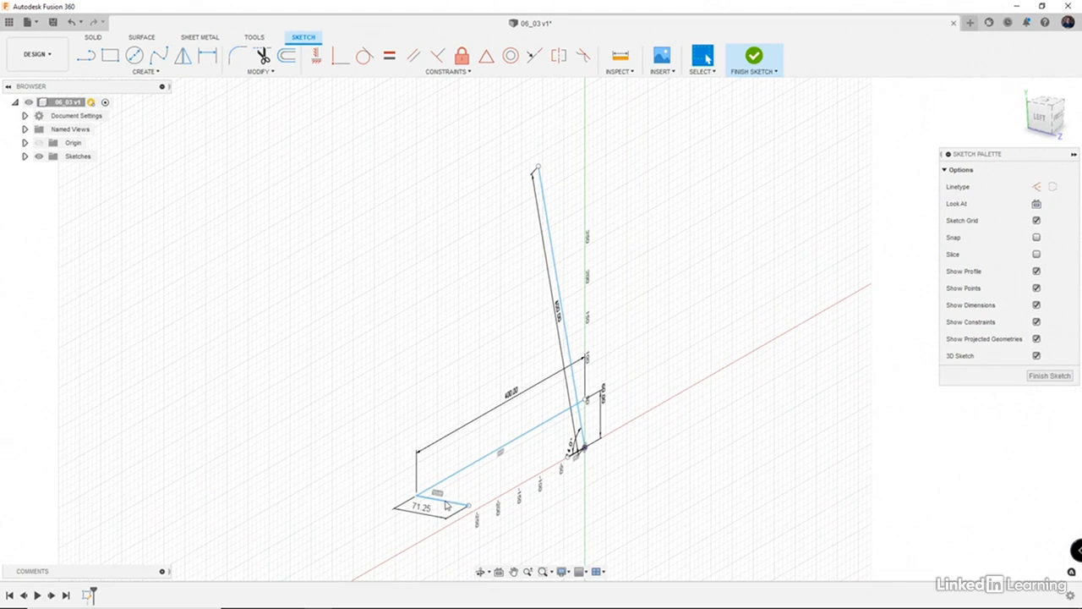
pyautogui.press('l')
pyautogui.click(417, 496)
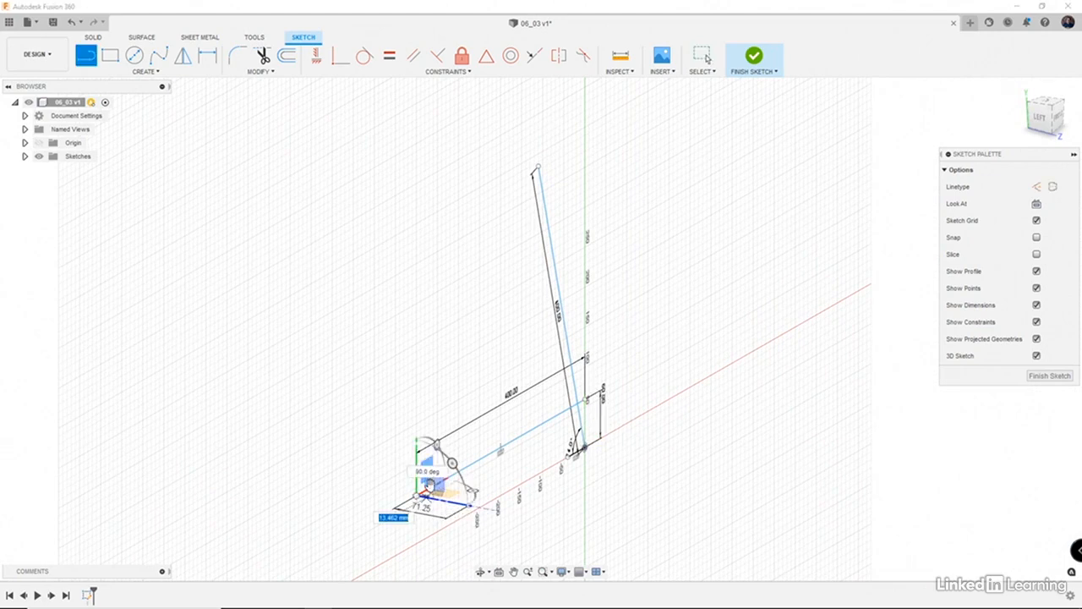
pyautogui.click(429, 485)
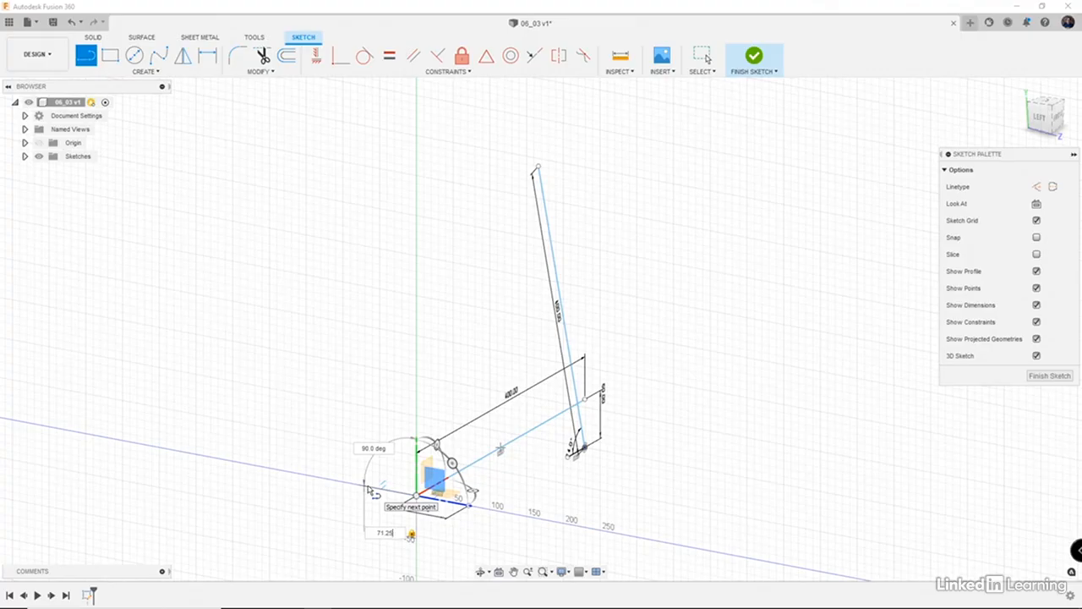
pyautogui.press('Return')
pyautogui.press('Escape')
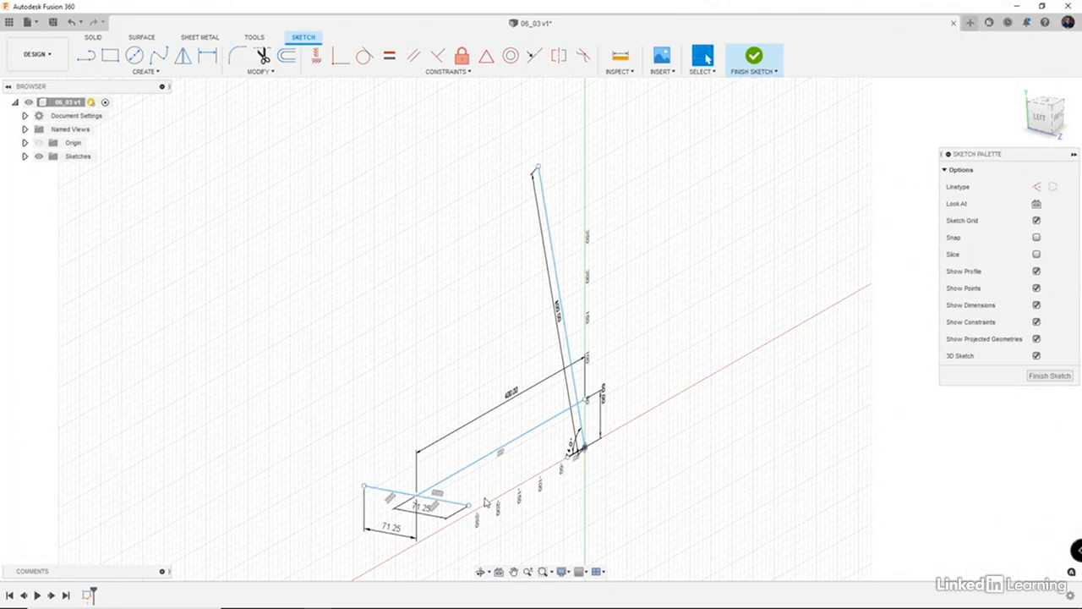
# - Connect the outer ends of both 71.25 mm lines to the origin with one straight line each
pyautogui.moveTo(557, 505)
pyautogui.keyDown('shift'); pyautogui.mouseDown(button='middle')
pyautogui.moveTo(500, 503)
pyautogui.moveTo(499, 522)
pyautogui.moveTo(508, 509)
pyautogui.mouseUp(button='middle'); pyautogui.keyUp('shift')
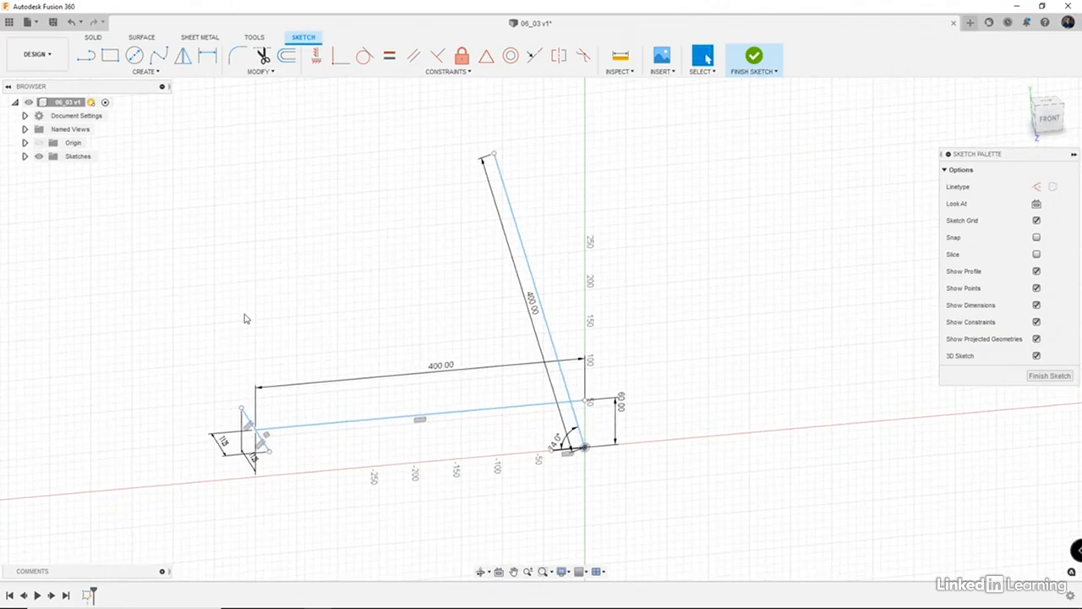
pyautogui.press('l')
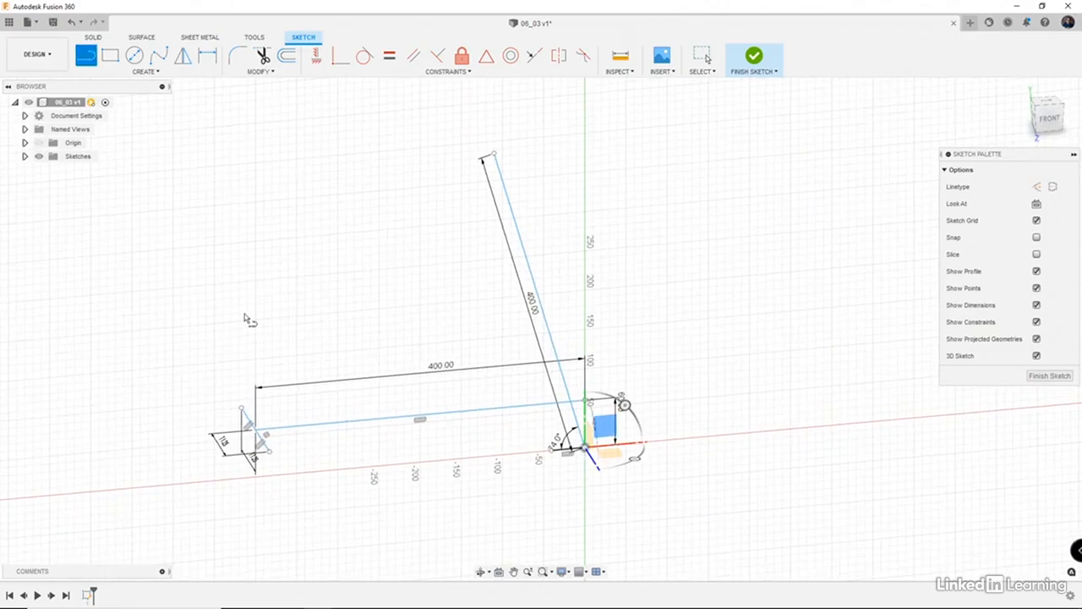
pyautogui.click(269, 450)
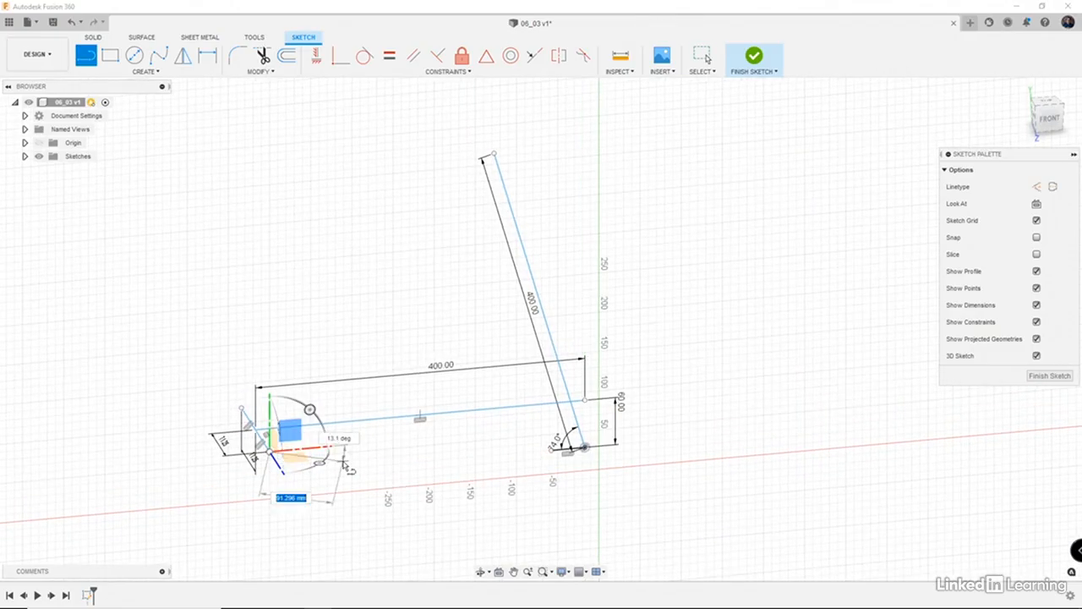
pyautogui.click(585, 454)
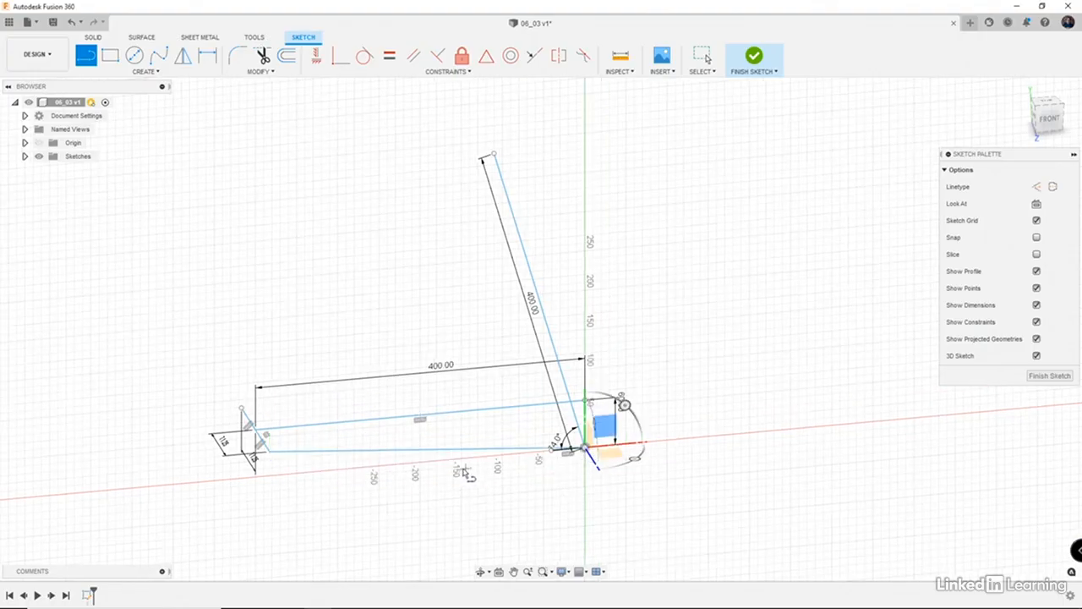
pyautogui.moveTo(471, 473)
pyautogui.keyDown('shift'); pyautogui.mouseDown(button='middle')
pyautogui.moveTo(565, 459)
pyautogui.moveTo(687, 478)
pyautogui.mouseUp(button='middle'); pyautogui.keyUp('shift')
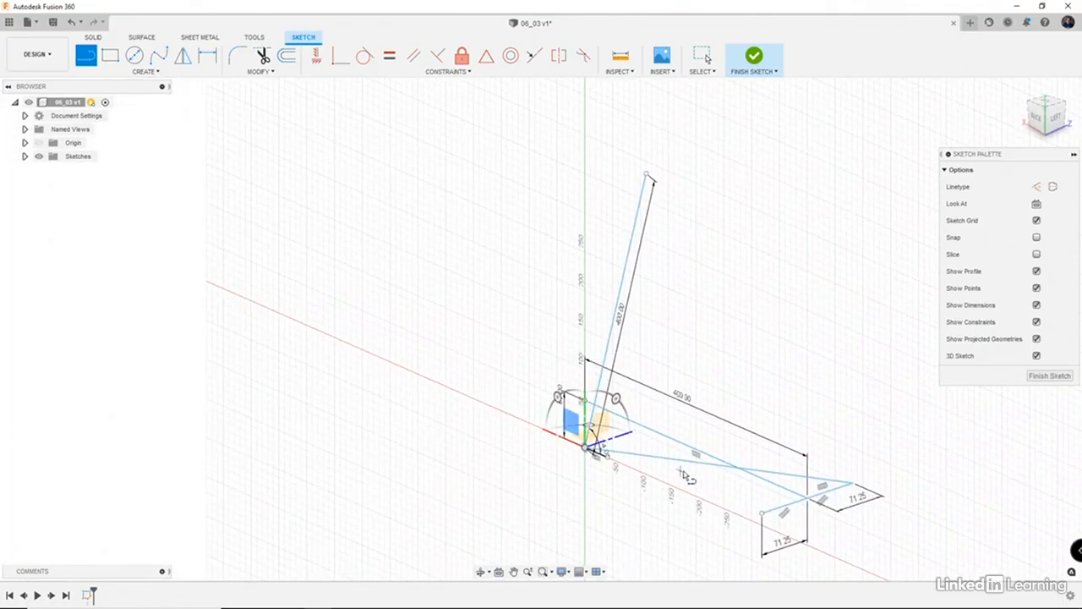
pyautogui.click(760, 513)
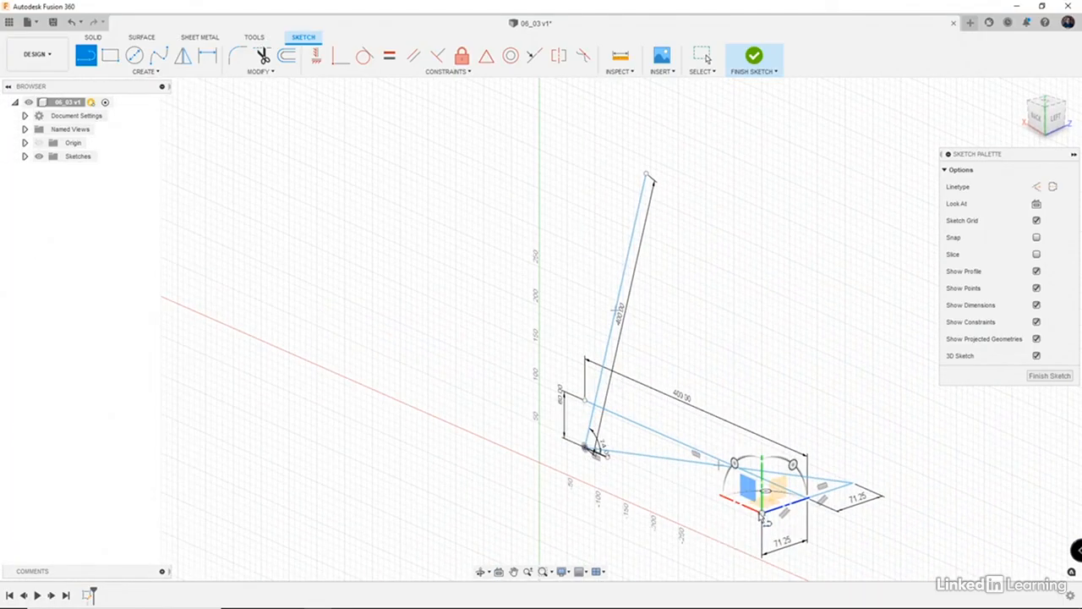
pyautogui.click(586, 448)
pyautogui.press('Escape')
# - Connect the outer ends of both 71.25 mm lines to the same point near the top of the slanted 400 mm line
pyautogui.moveTo(604, 490)
pyautogui.keyDown('shift'); pyautogui.mouseDown(button='middle')
pyautogui.moveTo(620, 495)
pyautogui.moveTo(527, 499)
pyautogui.moveTo(649, 478)
pyautogui.mouseUp(button='middle'); pyautogui.keyUp('shift')
pyautogui.press('l')
pyautogui.scroll(2, 519, 479)
pyautogui.press('Escape')
pyautogui.press('l')
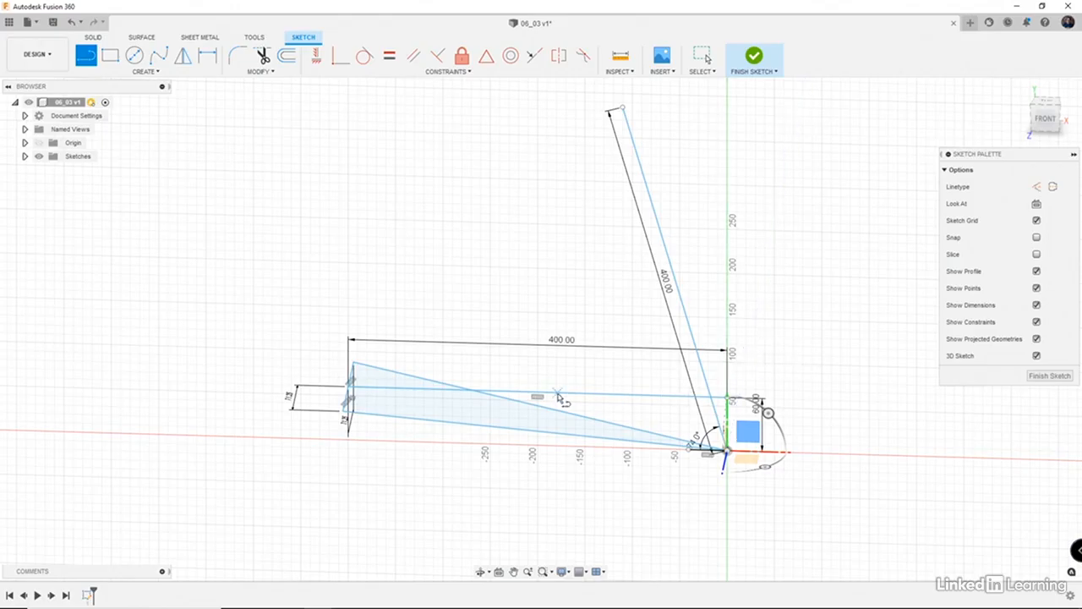
pyautogui.click(347, 413)
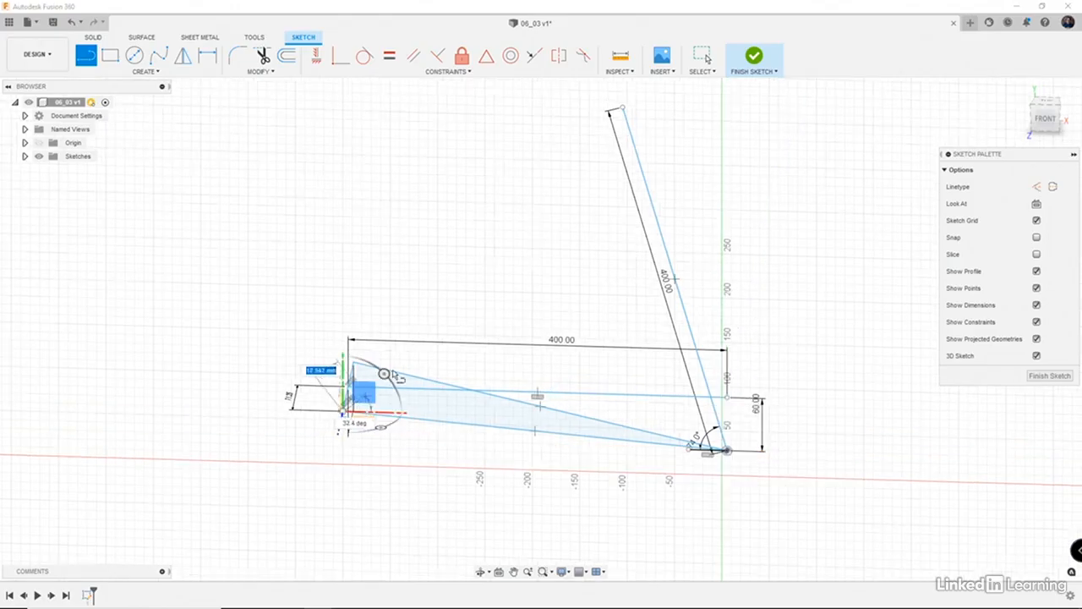
pyautogui.click(639, 162)
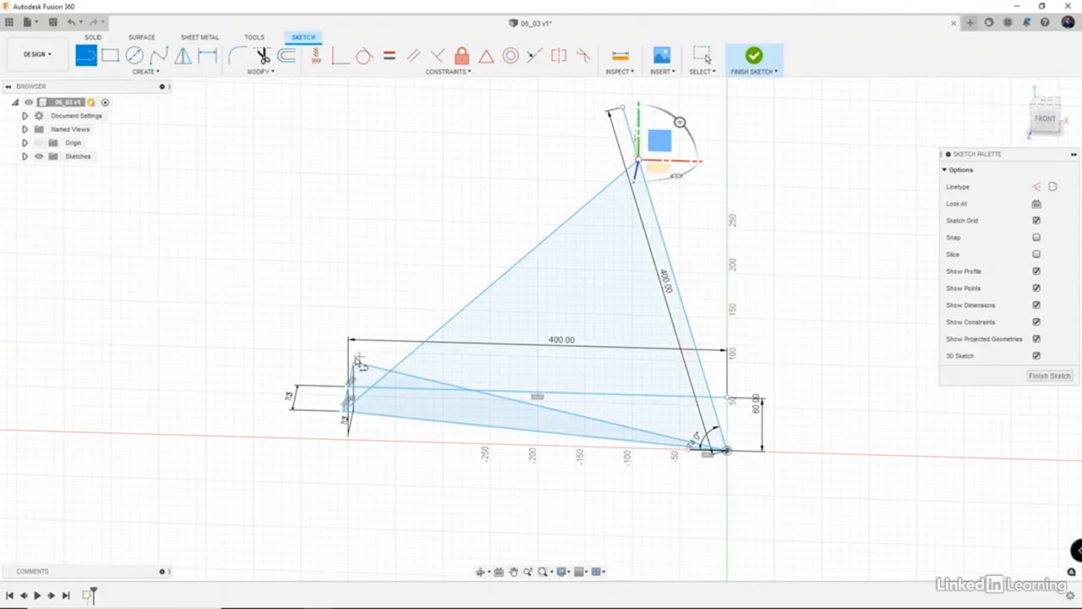
pyautogui.click(354, 366)
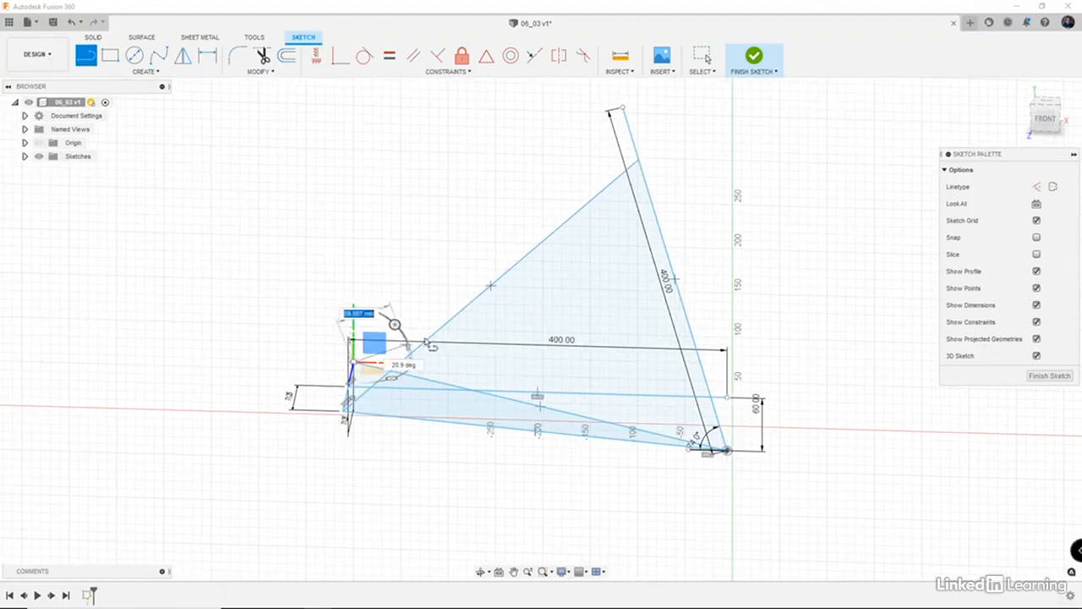
pyautogui.click(640, 162)
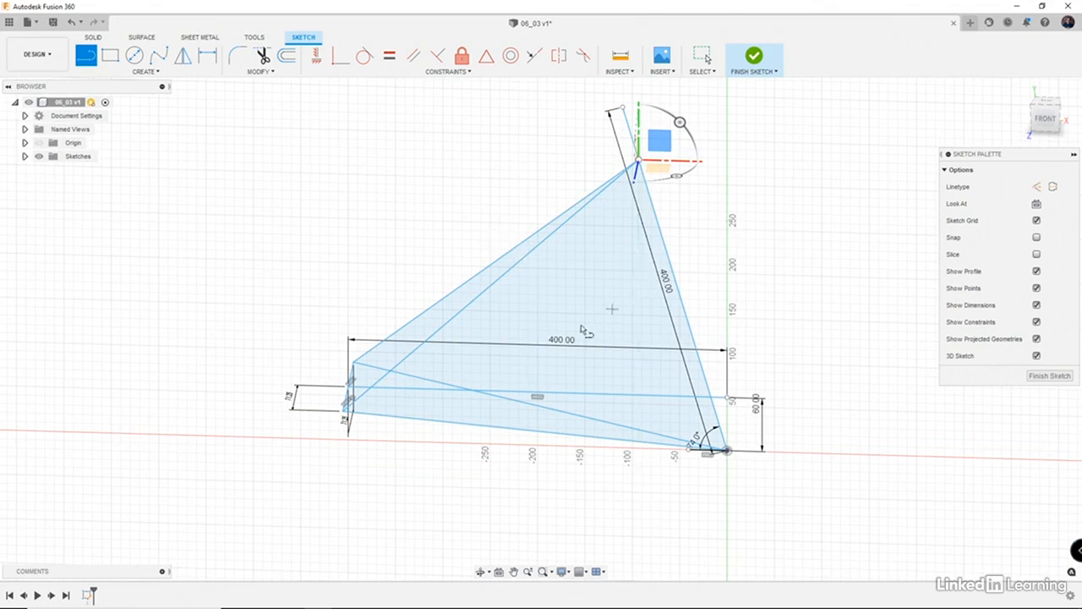
pyautogui.moveTo(667, 371)
pyautogui.keyDown('shift'); pyautogui.mouseDown(button='middle')
pyautogui.moveTo(742, 351)
pyautogui.moveTo(745, 365)
pyautogui.moveTo(764, 362)
pyautogui.moveTo(673, 367)
pyautogui.mouseUp(button='middle'); pyautogui.keyUp('shift')
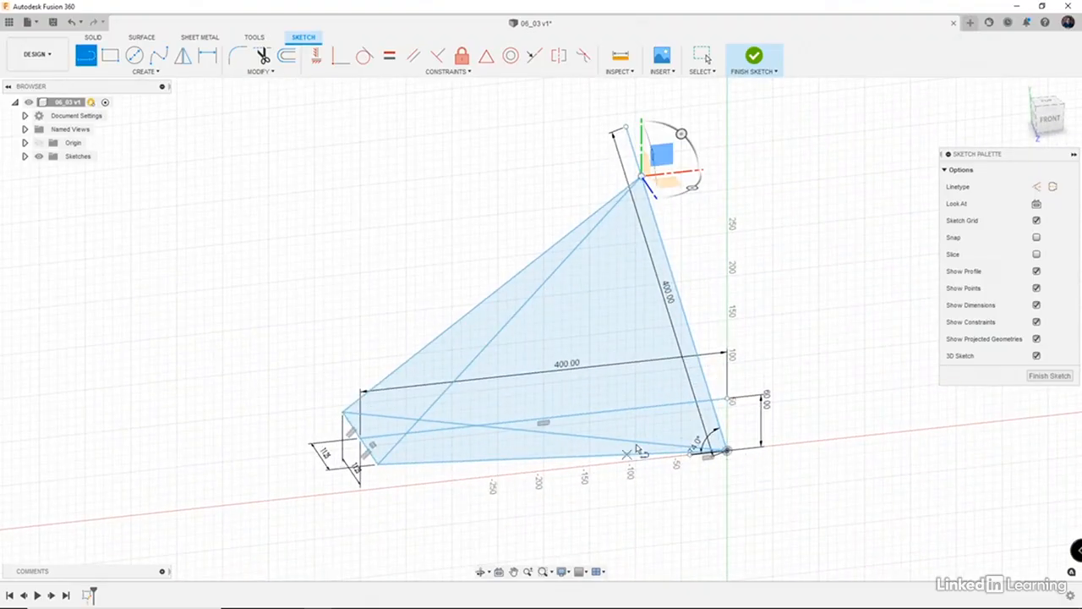
pyautogui.keyDown('shift'); pyautogui.moveTo(645, 449); pyautogui.dragTo(617, 447, button='middle'); pyautogui.keyUp('shift')
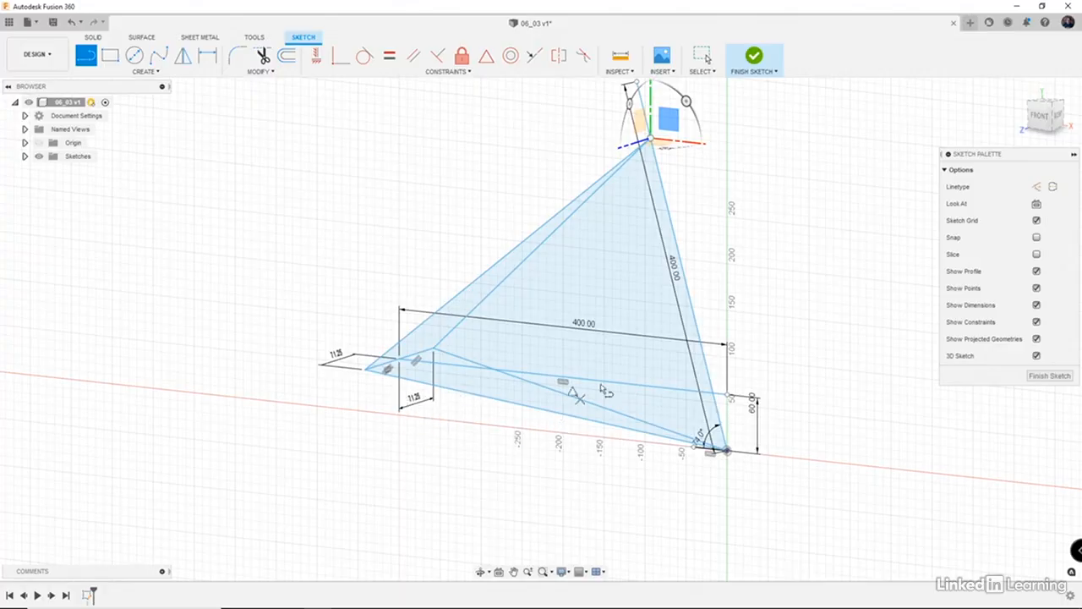
pyautogui.press('Escape')
# - Set the upper horizontal line's length to 410 mm and its height above the origin to 70 mm
pyautogui.doubleClick(592, 322)
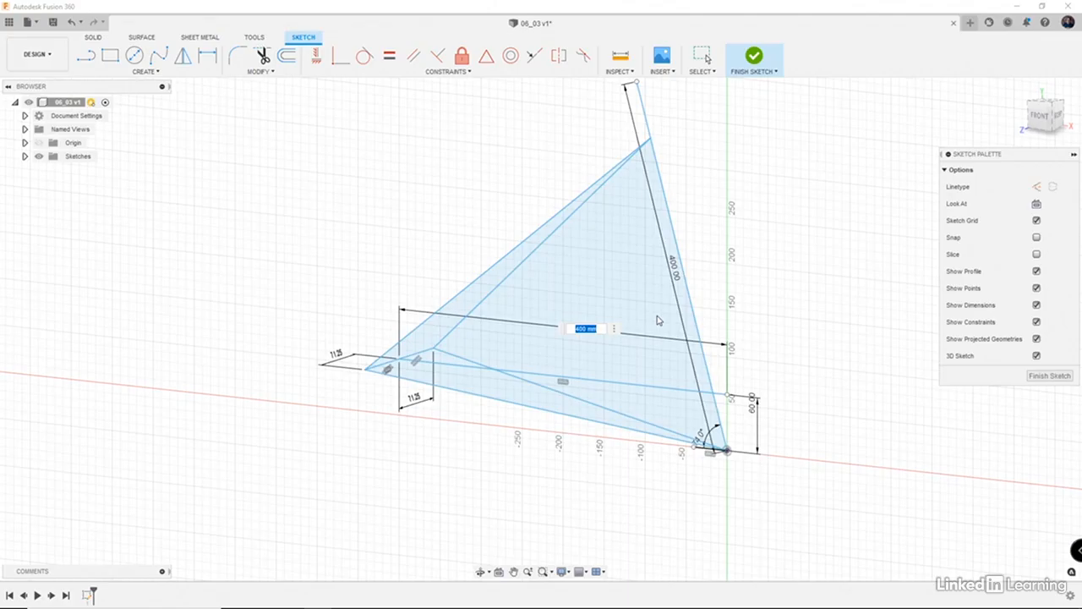
pyautogui.press('Return')
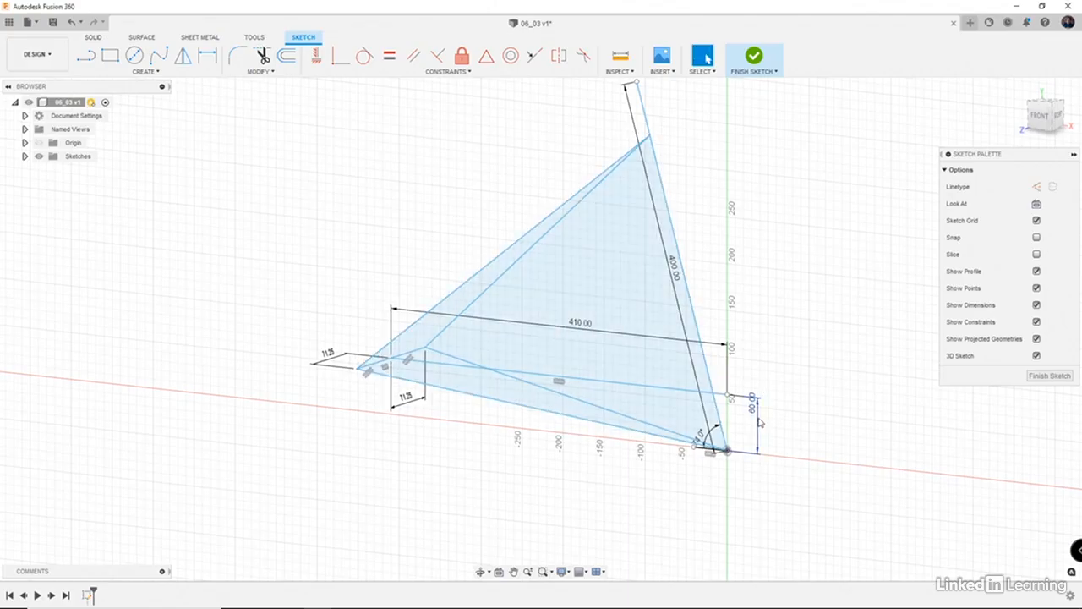
pyautogui.doubleClick(760, 422)
pyautogui.write('70')
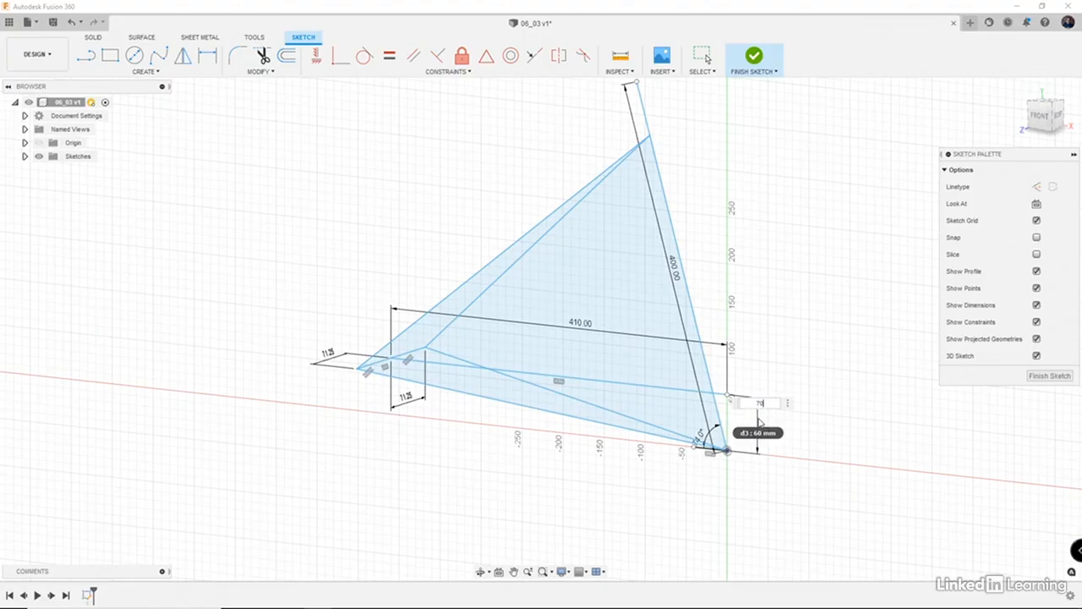
pyautogui.press('Return')
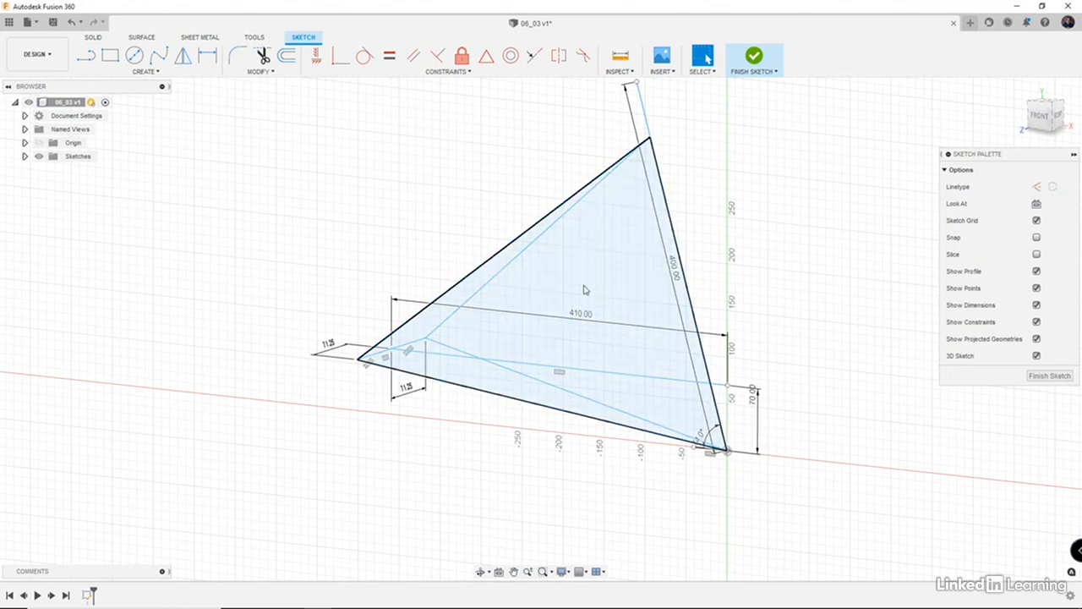
pyautogui.moveTo(640, 384)
pyautogui.keyDown('shift'); pyautogui.mouseDown(button='middle')
pyautogui.moveTo(690, 442)
pyautogui.moveTo(643, 425)
pyautogui.moveTo(628, 454)
pyautogui.moveTo(624, 426)
pyautogui.mouseUp(button='middle'); pyautogui.keyUp('shift')
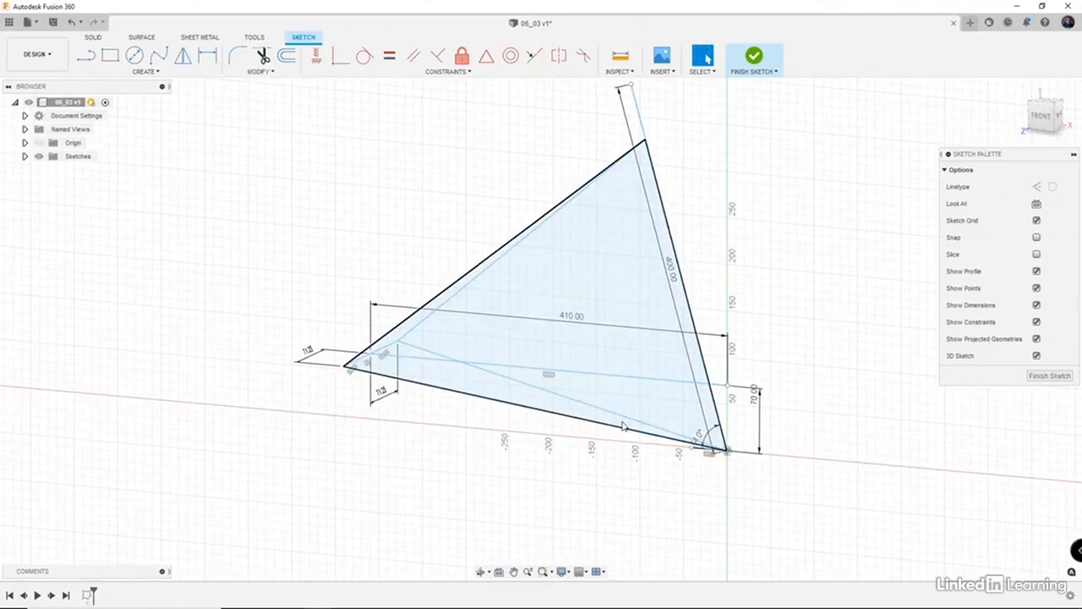
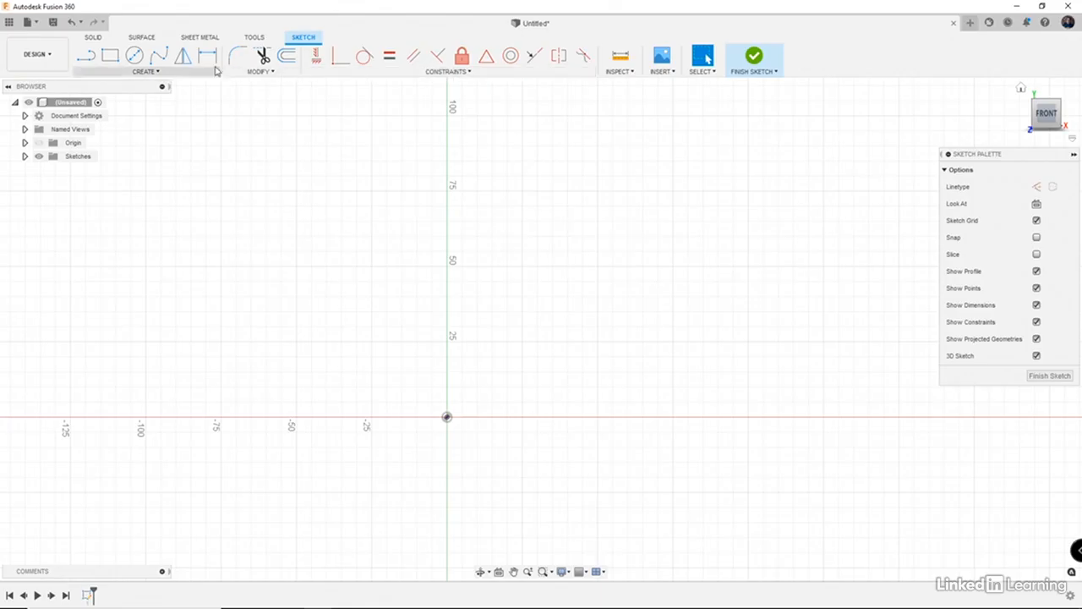
# - Start a fit point spline at the origin in the new 3D sketch and place two more points, rotating the sketch plane -65 degrees between them
pyautogui.click(157, 57)
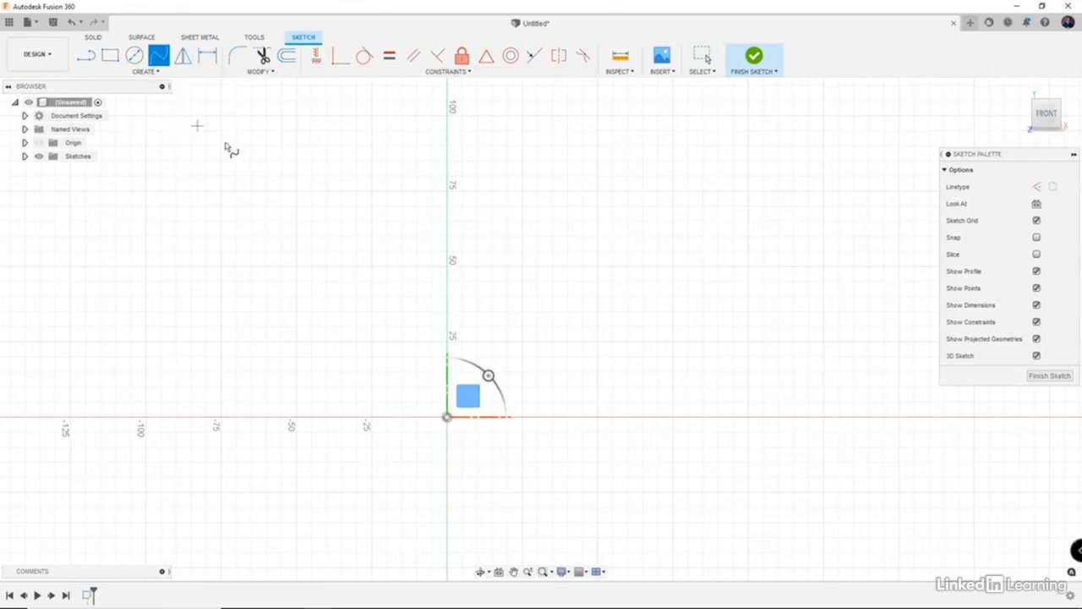
pyautogui.click(447, 418)
pyautogui.moveTo(493, 454)
pyautogui.keyDown('shift'); pyautogui.mouseDown(button='middle')
pyautogui.moveTo(483, 374)
pyautogui.moveTo(488, 387)
pyautogui.mouseUp(button='middle'); pyautogui.keyUp('shift')
pyautogui.click(469, 393)
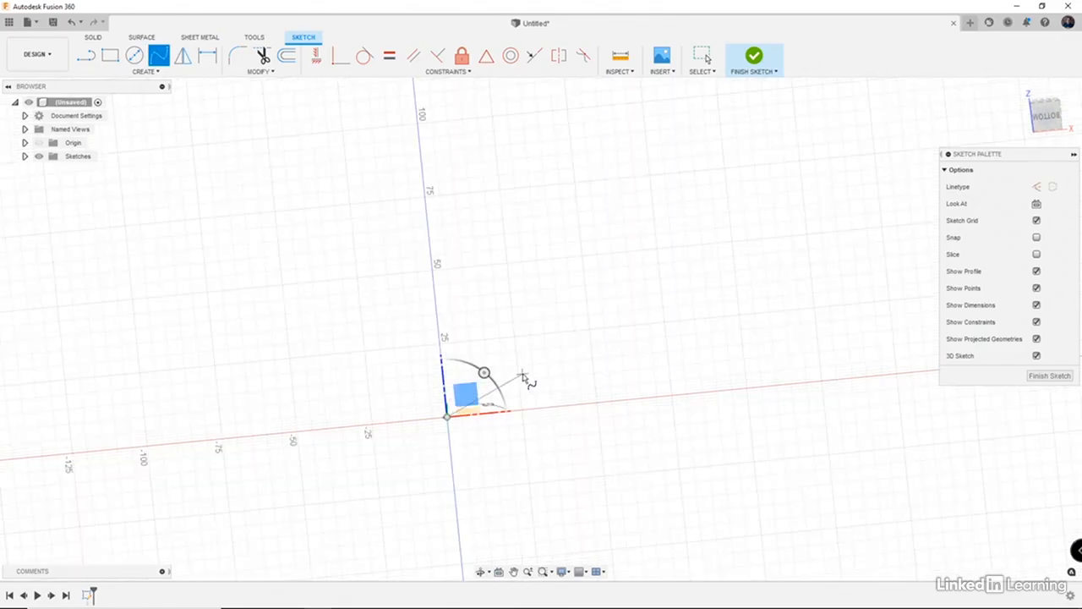
pyautogui.click(578, 311)
pyautogui.moveTo(578, 311)
pyautogui.keyDown('shift'); pyautogui.mouseDown(button='middle')
pyautogui.moveTo(580, 362)
pyautogui.moveTo(591, 362)
pyautogui.moveTo(565, 355)
pyautogui.moveTo(545, 372)
pyautogui.mouseUp(button='middle'); pyautogui.keyUp('shift')
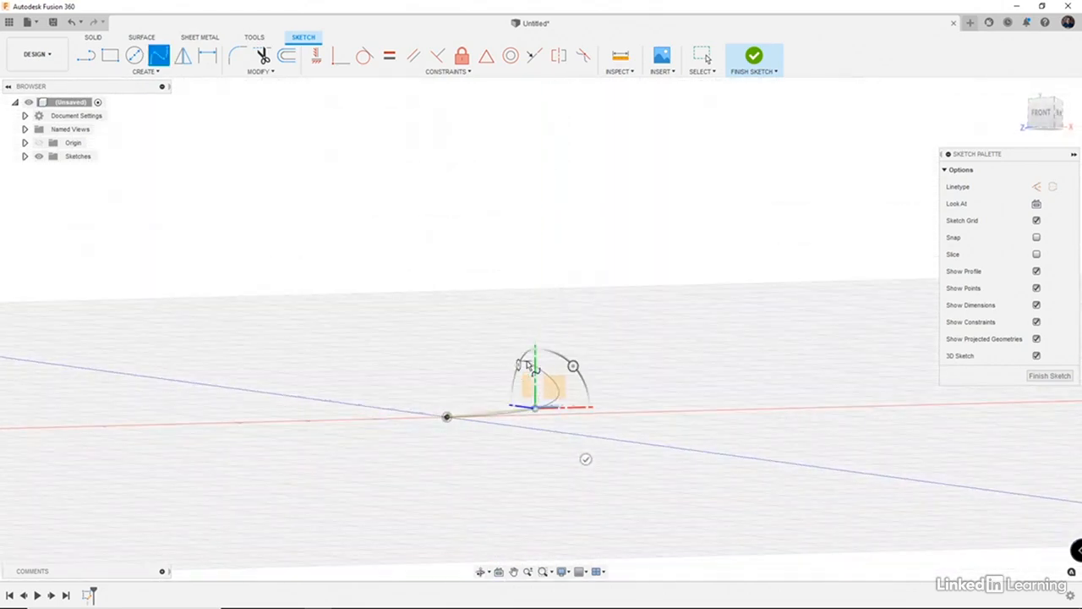
pyautogui.moveTo(524, 362); pyautogui.dragTo(545, 350)
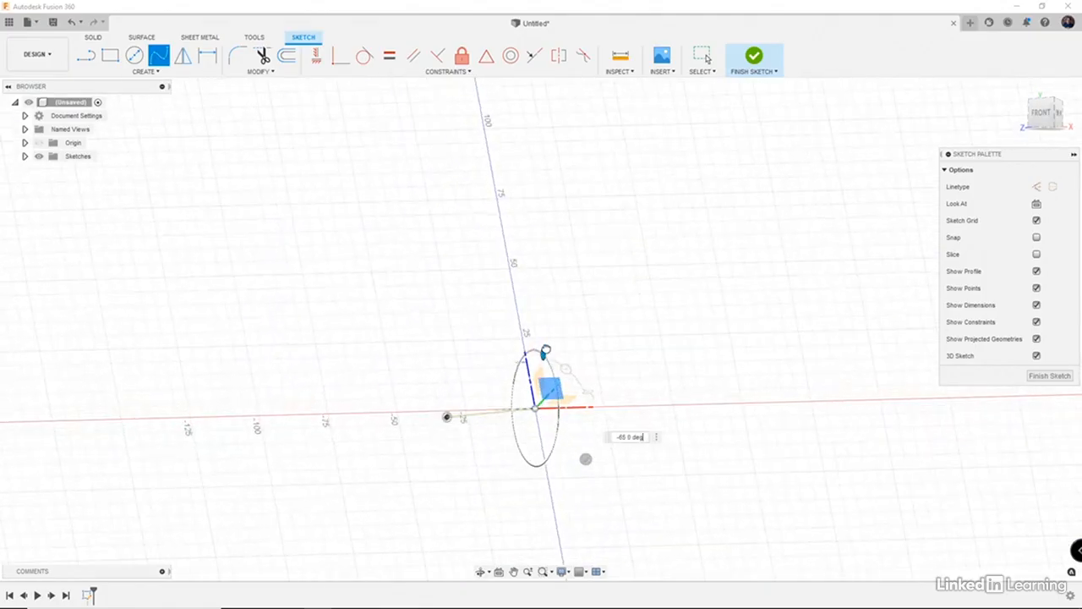
pyautogui.click(629, 329)
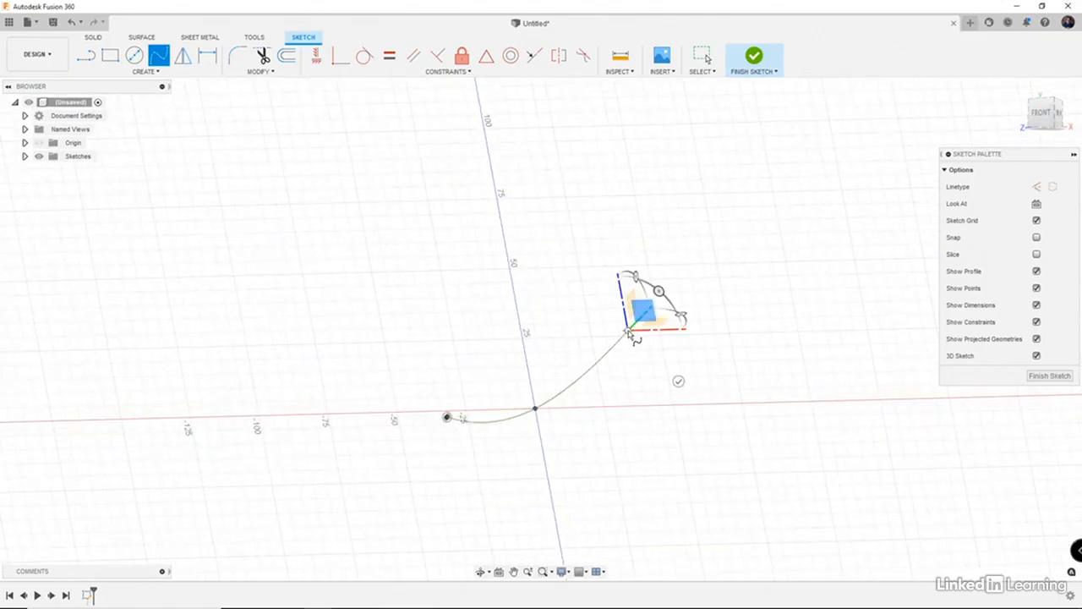
# - Extend the spline with two more fit points, rotating the sketch plane before placing the first one
pyautogui.keyDown('shift'); pyautogui.moveTo(610, 316); pyautogui.dragTo(603, 353, button='middle'); pyautogui.keyUp('shift')
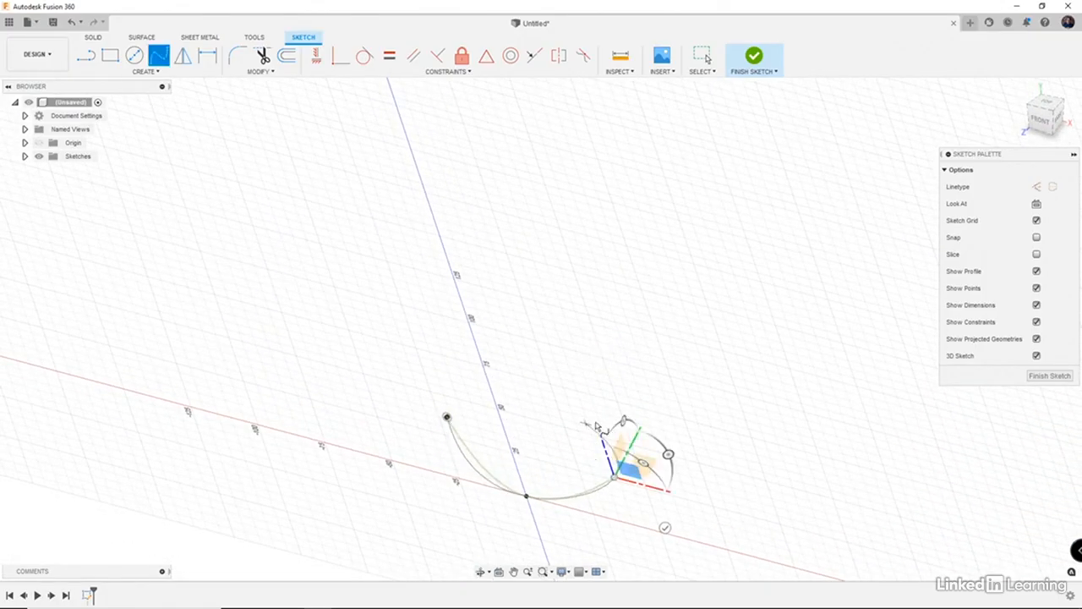
pyautogui.moveTo(624, 420); pyautogui.dragTo(646, 418)
pyautogui.click(725, 313)
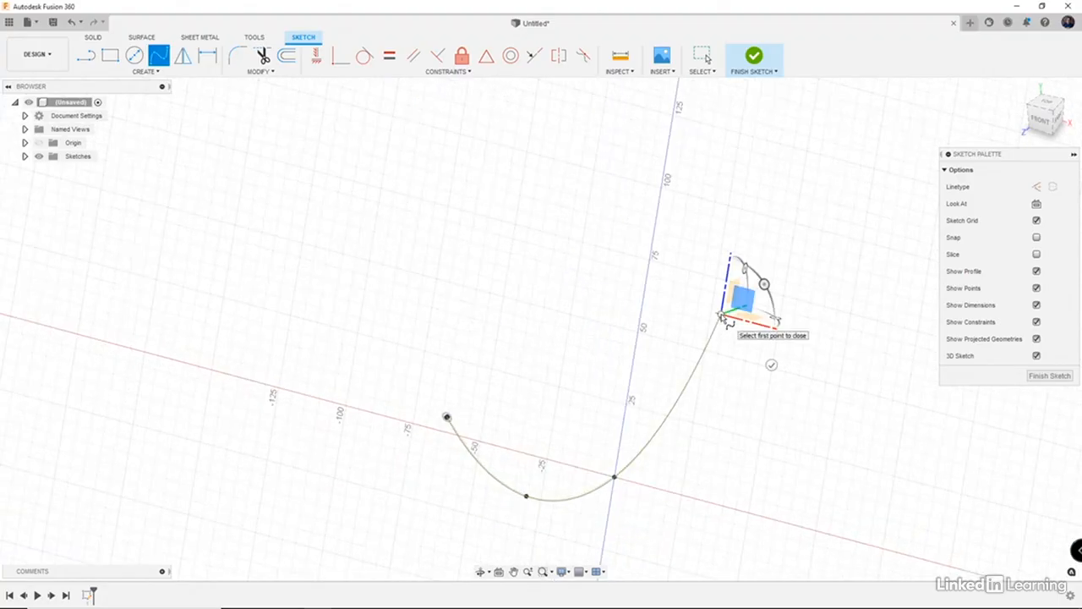
pyautogui.keyDown('shift'); pyautogui.moveTo(696, 235); pyautogui.dragTo(723, 261, button='middle'); pyautogui.keyUp('shift')
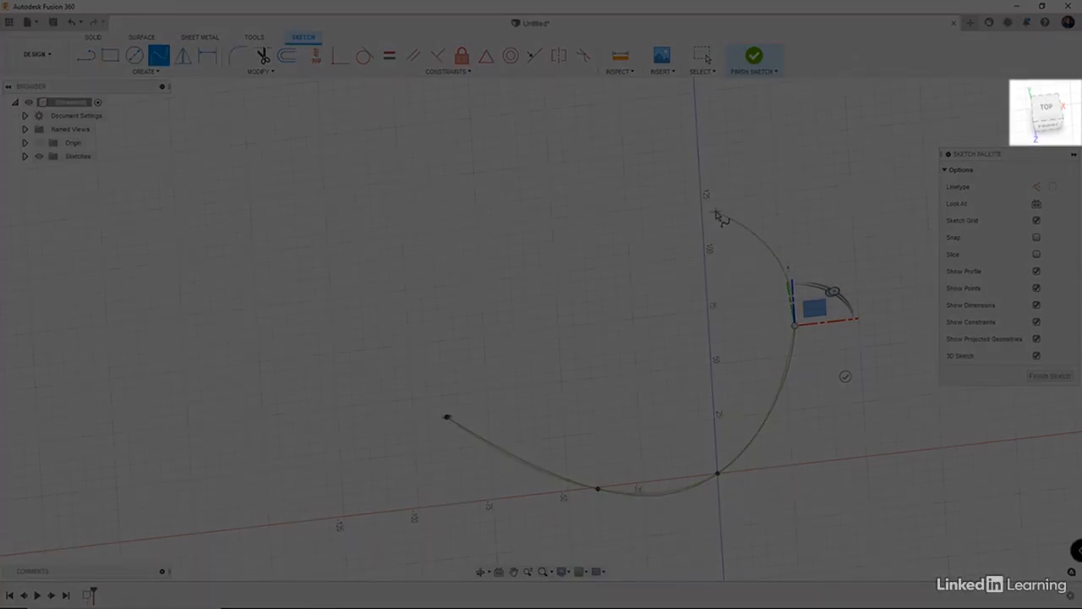
pyautogui.click(716, 212)
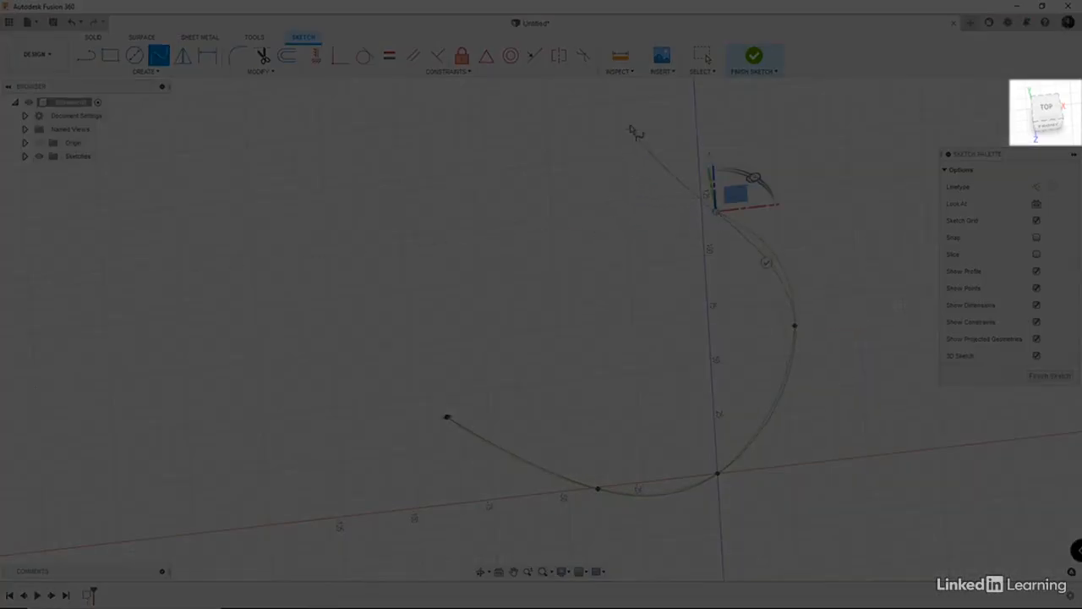
# - Add further fit points in different orientations and close the spline at its first point on the origin
pyautogui.keyDown('shift'); pyautogui.moveTo(734, 155); pyautogui.dragTo(723, 198, button='middle'); pyautogui.keyUp('shift')
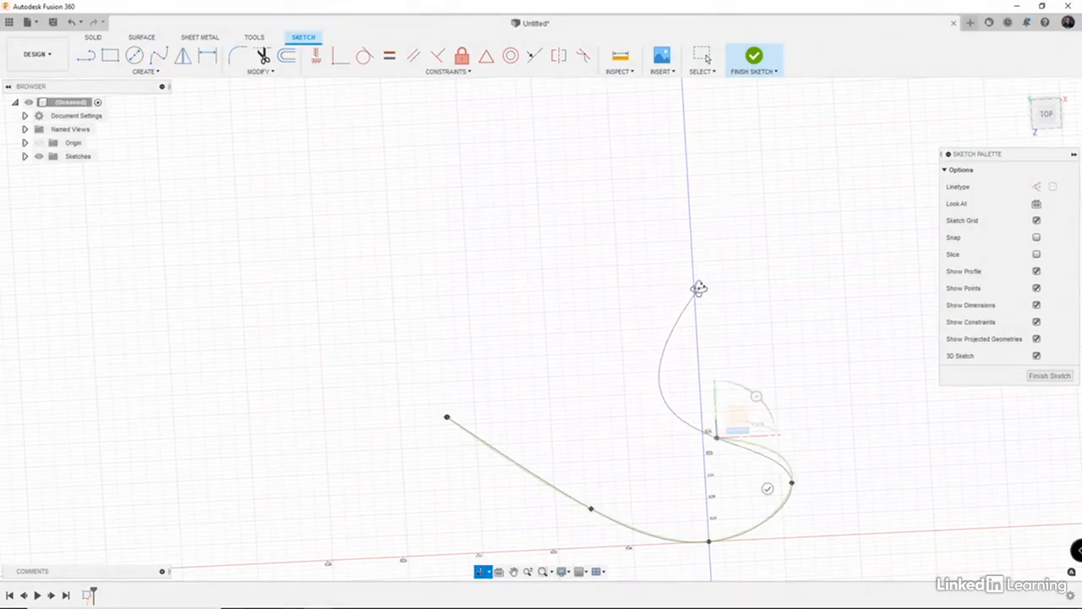
pyautogui.keyDown('shift'); pyautogui.moveTo(699, 288); pyautogui.dragTo(476, 442, button='middle'); pyautogui.keyUp('shift')
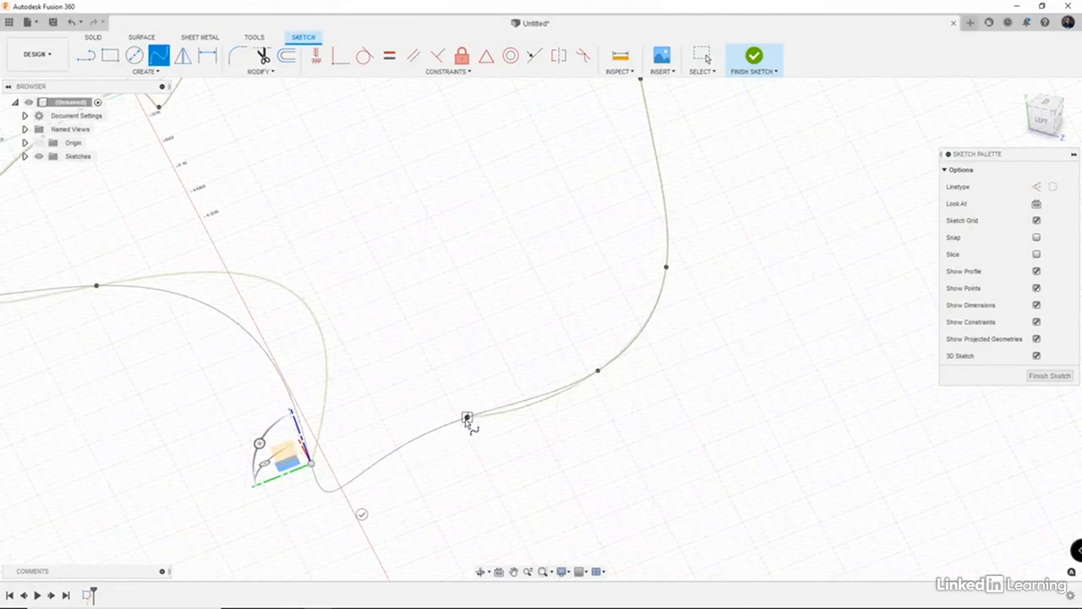
pyautogui.scroll(-4, 407, 464)
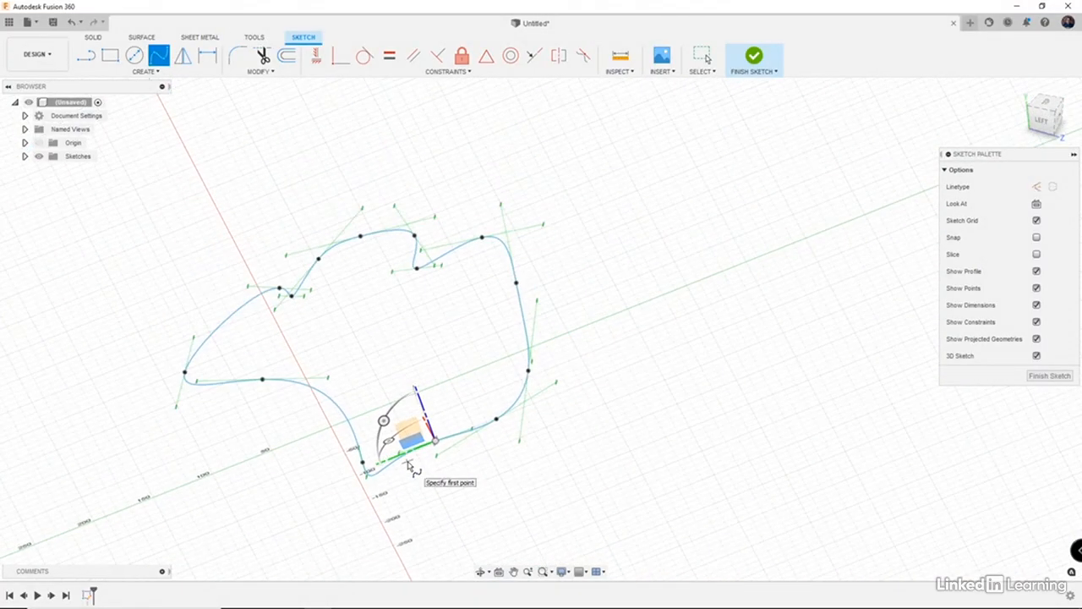
pyautogui.moveTo(407, 464)
pyautogui.keyDown('shift'); pyautogui.mouseDown(button='middle')
pyautogui.moveTo(406, 428)
pyautogui.moveTo(477, 435)
pyautogui.moveTo(498, 483)
pyautogui.moveTo(485, 510)
pyautogui.moveTo(459, 514)
pyautogui.moveTo(326, 493)
pyautogui.moveTo(307, 488)
pyautogui.moveTo(307, 463)
pyautogui.moveTo(276, 435)
pyautogui.moveTo(268, 454)
pyautogui.moveTo(335, 457)
pyautogui.moveTo(372, 493)
pyautogui.moveTo(303, 475)
pyautogui.moveTo(331, 507)
pyautogui.mouseUp(button='middle'); pyautogui.keyUp('shift')
pyautogui.press('Escape')
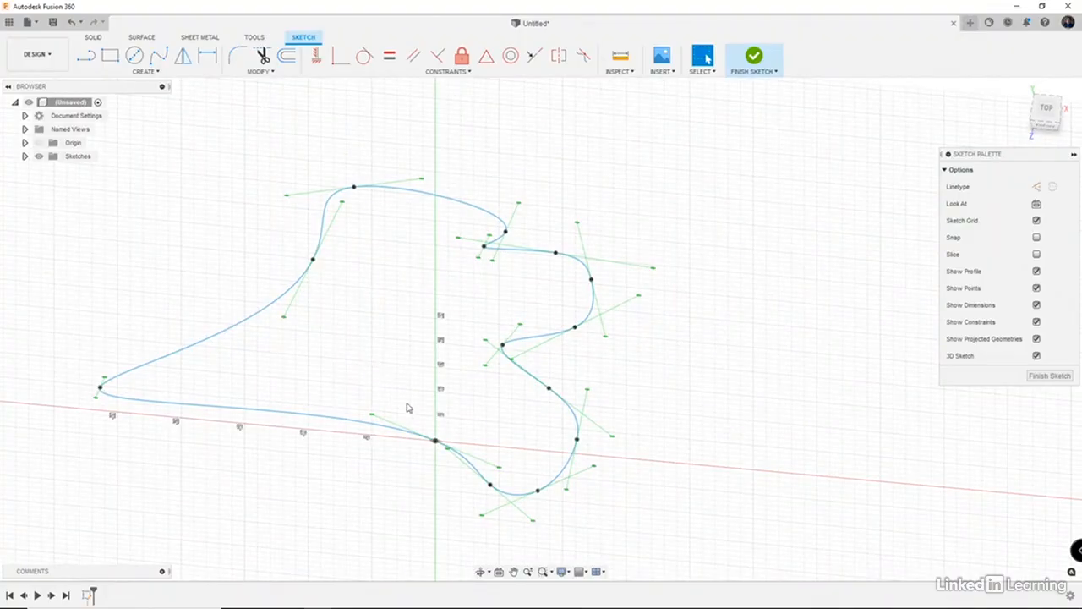
pyautogui.moveTo(432, 436)
pyautogui.keyDown('shift'); pyautogui.mouseDown(button='middle')
pyautogui.moveTo(399, 394)
pyautogui.moveTo(254, 369)
pyautogui.moveTo(513, 374)
pyautogui.moveTo(549, 394)
pyautogui.moveTo(548, 415)
pyautogui.moveTo(517, 420)
pyautogui.moveTo(413, 386)
pyautogui.moveTo(452, 384)
pyautogui.moveTo(447, 404)
pyautogui.mouseUp(button='middle'); pyautogui.keyUp('shift')
pyautogui.press('Escape')
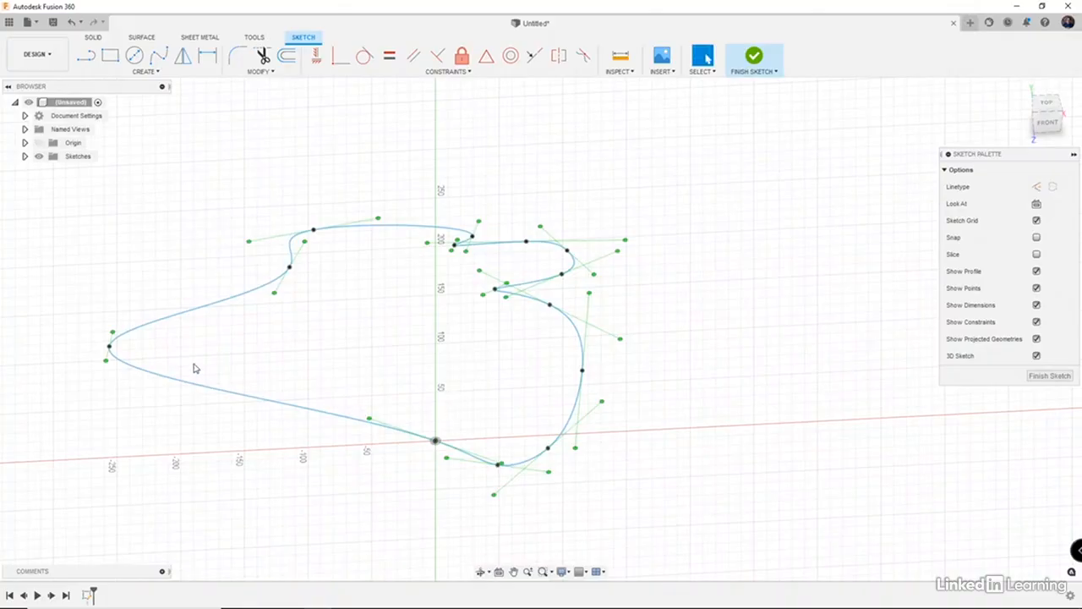
# - Try to move the tangent handle of the spline's far negative X point by 3.982 mm in X and -0.267 mm in Y
pyautogui.click(114, 335)
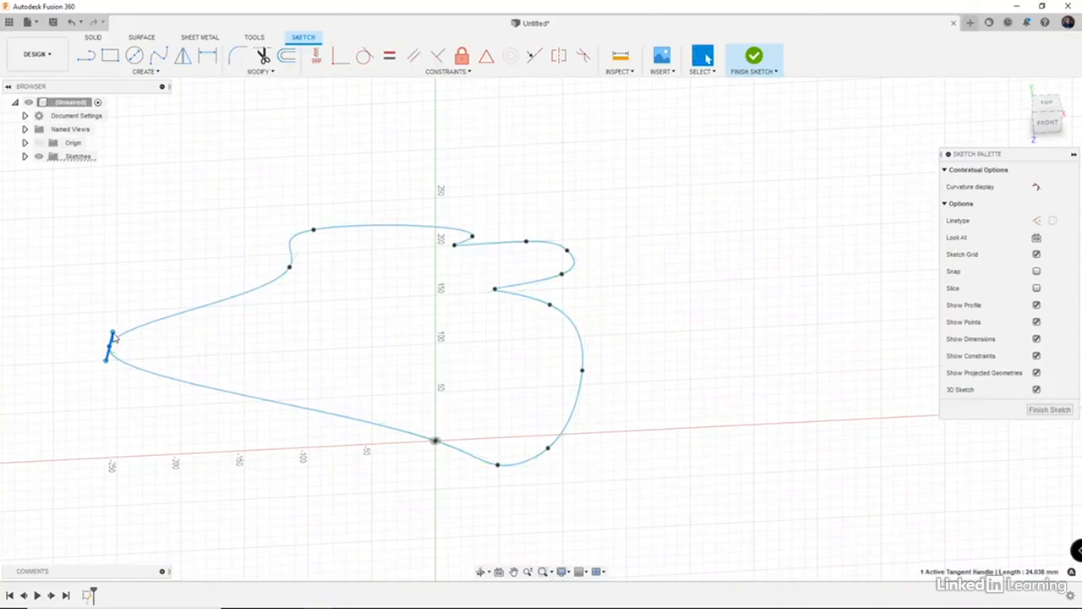
pyautogui.rightClick(114, 337)
pyautogui.click(65, 348)
pyautogui.moveTo(127, 322)
pyautogui.mouseDown()
pyautogui.moveTo(142, 320)
pyautogui.moveTo(145, 334)
pyautogui.moveTo(169, 315)
pyautogui.moveTo(132, 323)
pyautogui.mouseUp()
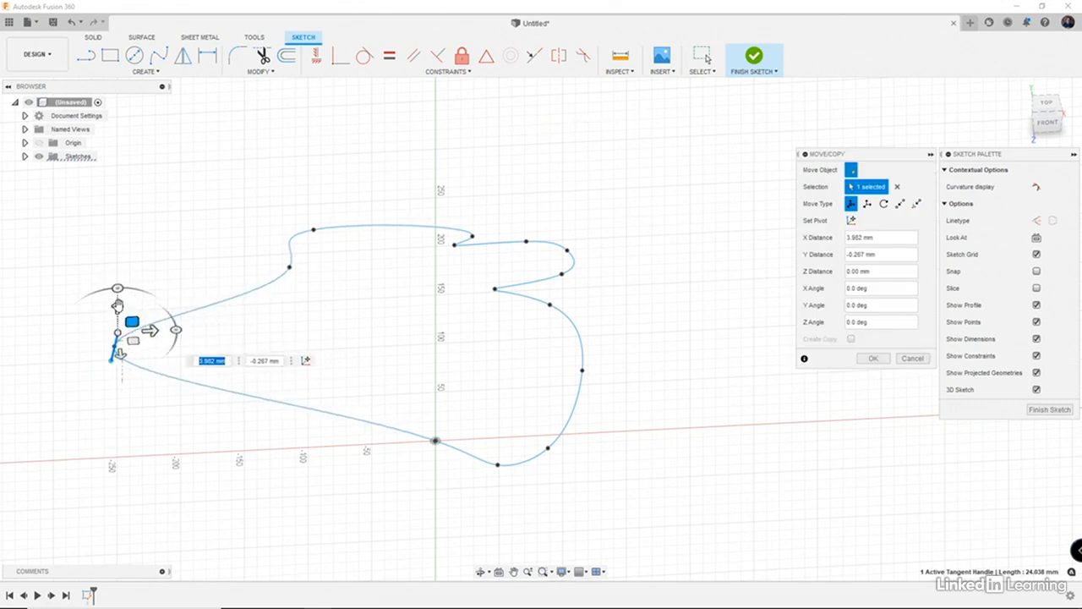
pyautogui.press('Return')
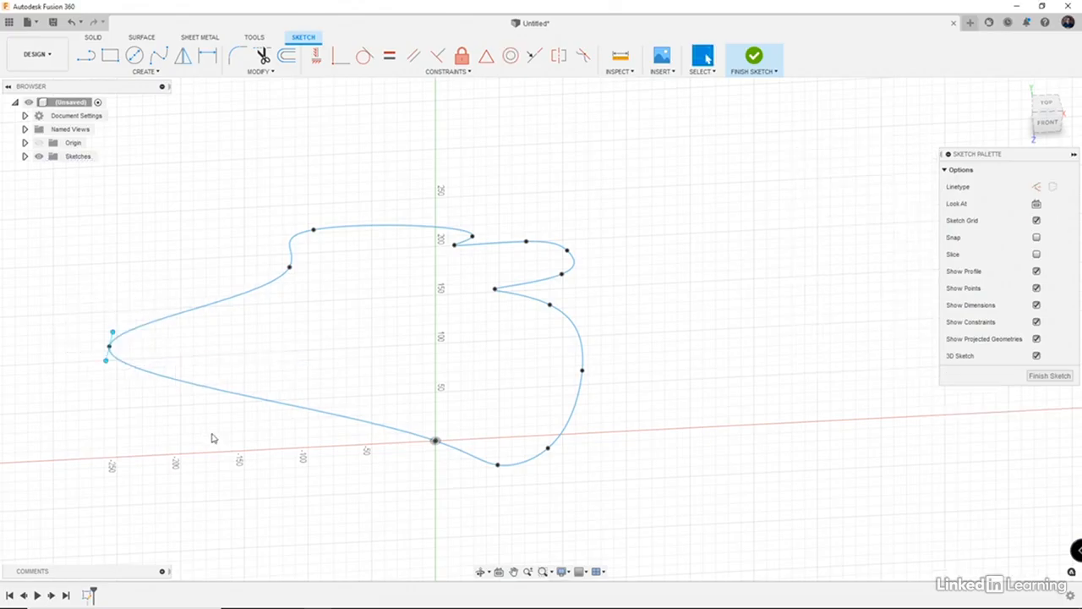
# - Try to move only the upper end point of the active tangent handle by -0.666 mm and -2.778 mm on a manipulator plane
pyautogui.click(108, 349)
pyautogui.click(114, 334)
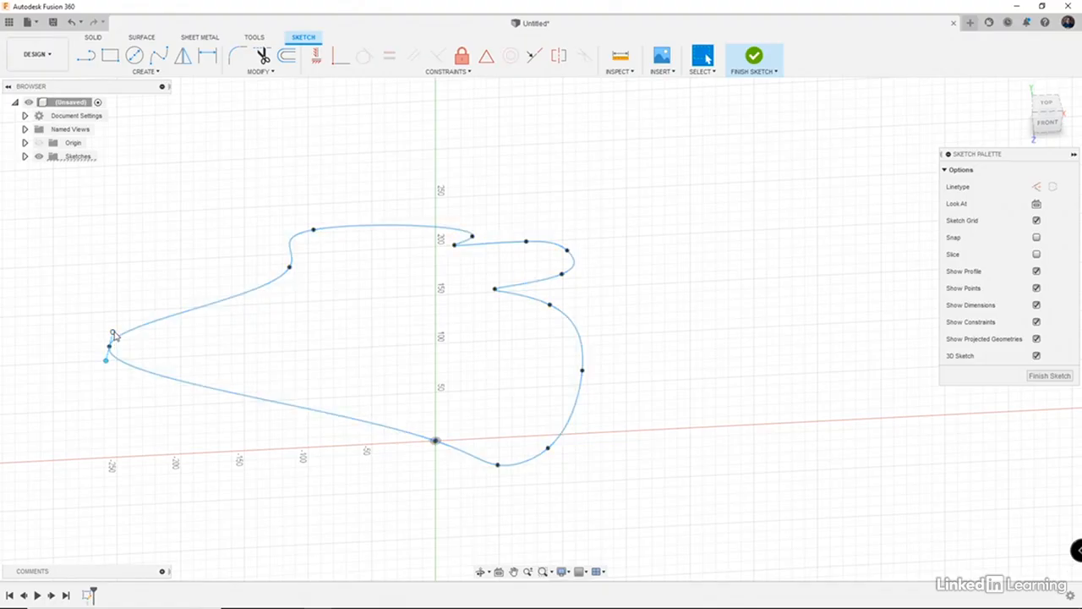
pyautogui.press('m')
pyautogui.moveTo(127, 340)
pyautogui.mouseDown()
pyautogui.moveTo(116, 346)
pyautogui.moveTo(123, 312)
pyautogui.moveTo(137, 327)
pyautogui.moveTo(106, 314)
pyautogui.moveTo(131, 325)
pyautogui.moveTo(116, 314)
pyautogui.moveTo(126, 338)
pyautogui.mouseUp()
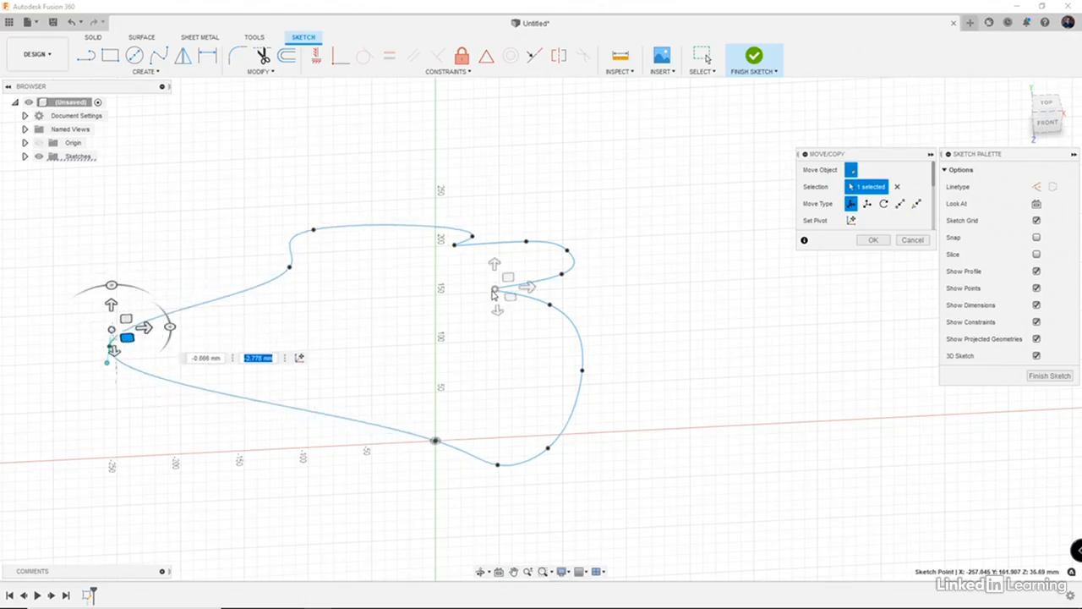
pyautogui.press('Return')
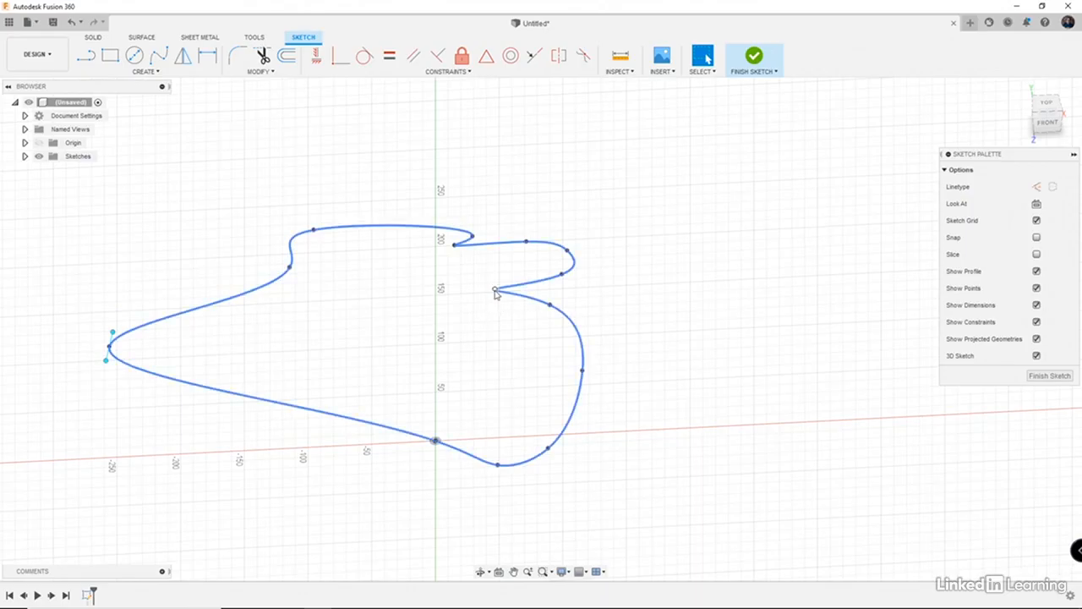
# - Delete the fit point at the sharp inward notch on the spline's positive X side
pyautogui.click(495, 289)
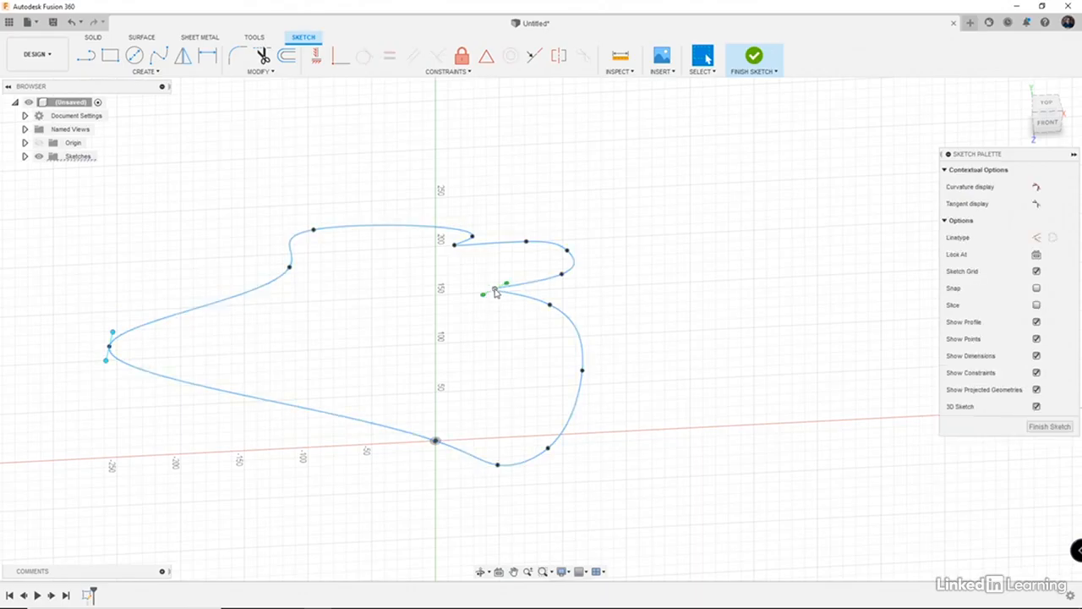
pyautogui.press('Delete')
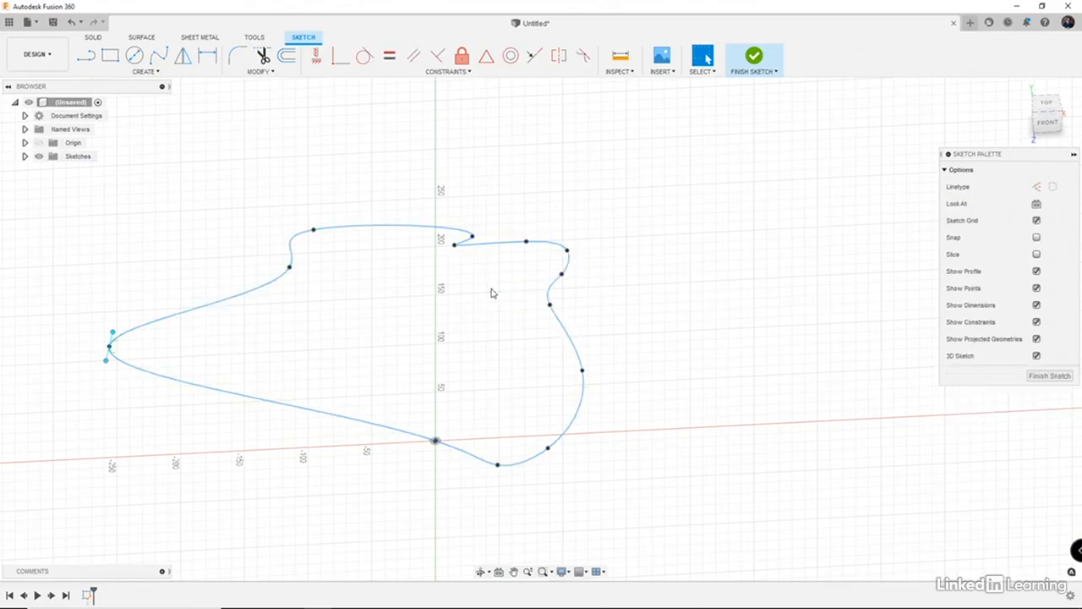
# - Delete the fit point at the spline's sharp notch near the Y axis and move the second fit point past the origin 18.584 mm in X, 9.777 mm in Y
pyautogui.click(456, 248)
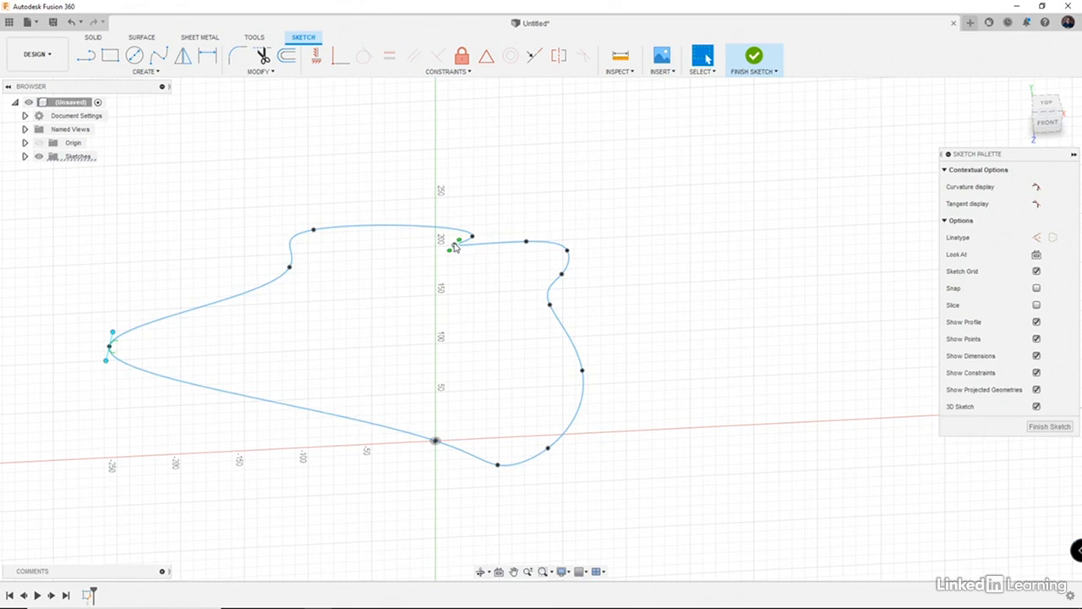
pyautogui.press('Delete')
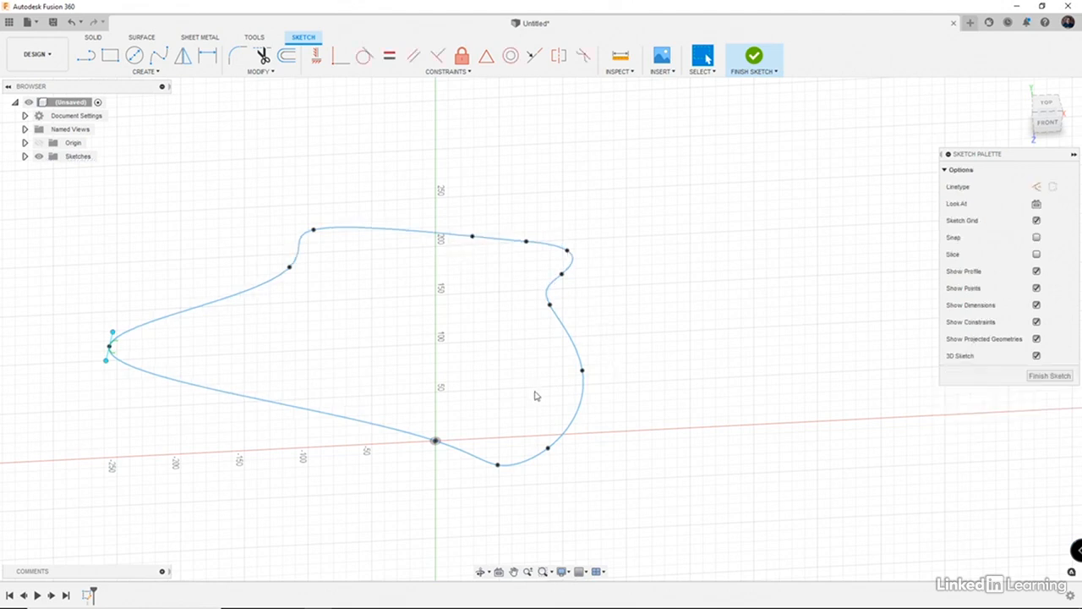
pyautogui.click(498, 465)
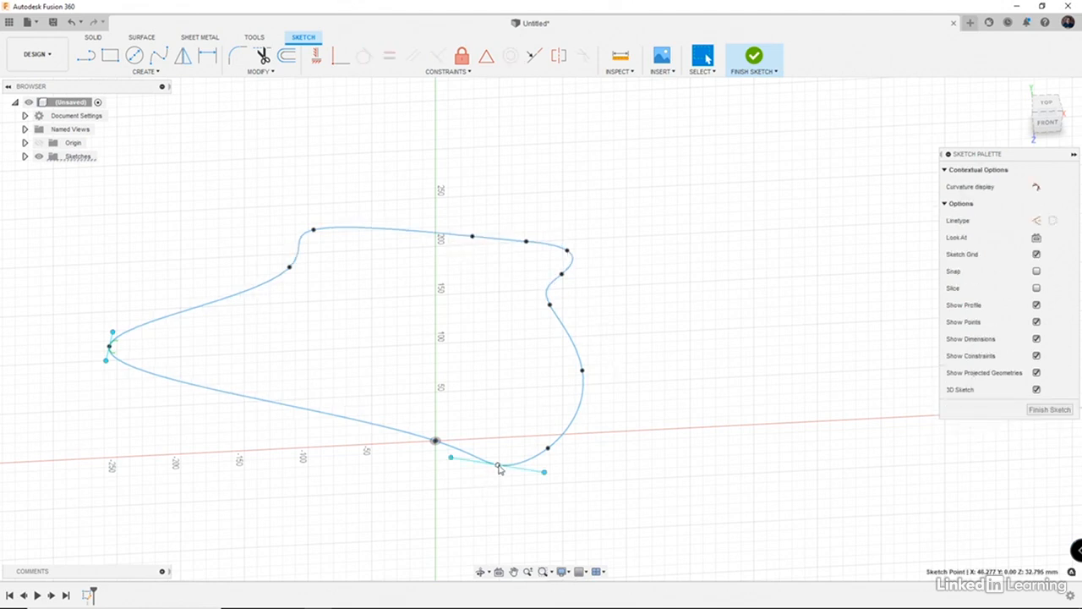
pyautogui.press('m')
pyautogui.moveTo(513, 457); pyautogui.dragTo(588, 431)
pyautogui.click(549, 448)
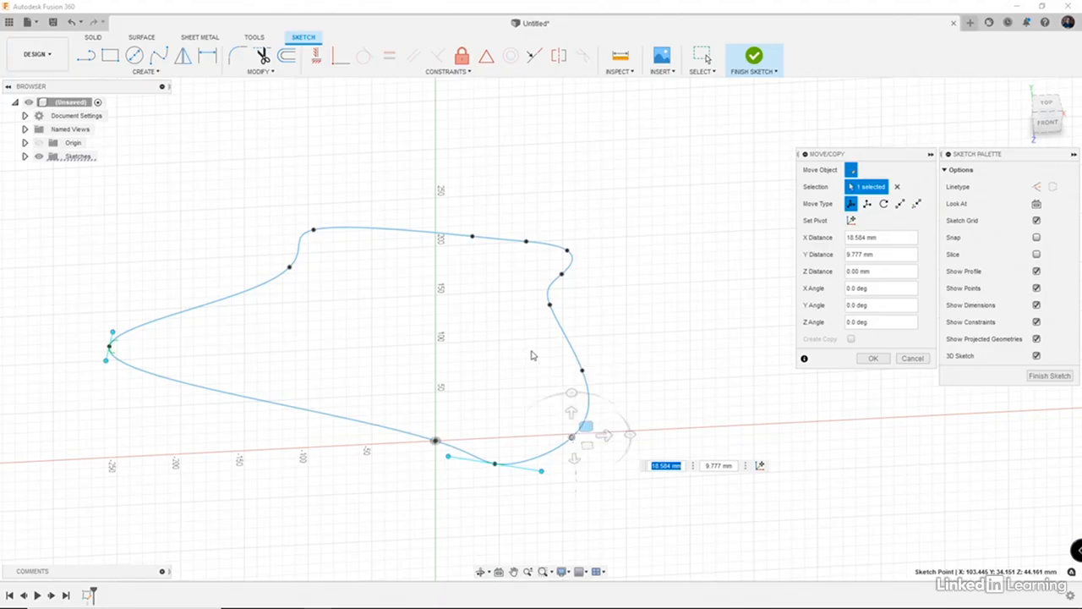
# - Move the fit point above the spline's far negative X point by -89.60 mm in X and -34.00 mm in Y
pyautogui.moveTo(532, 355)
pyautogui.keyDown('shift'); pyautogui.mouseDown(button='middle')
pyautogui.moveTo(419, 301)
pyautogui.moveTo(440, 310)
pyautogui.moveTo(406, 299)
pyautogui.moveTo(381, 328)
pyautogui.moveTo(409, 345)
pyautogui.moveTo(423, 337)
pyautogui.moveTo(420, 321)
pyautogui.moveTo(400, 341)
pyautogui.mouseUp(button='middle'); pyautogui.keyUp('shift')
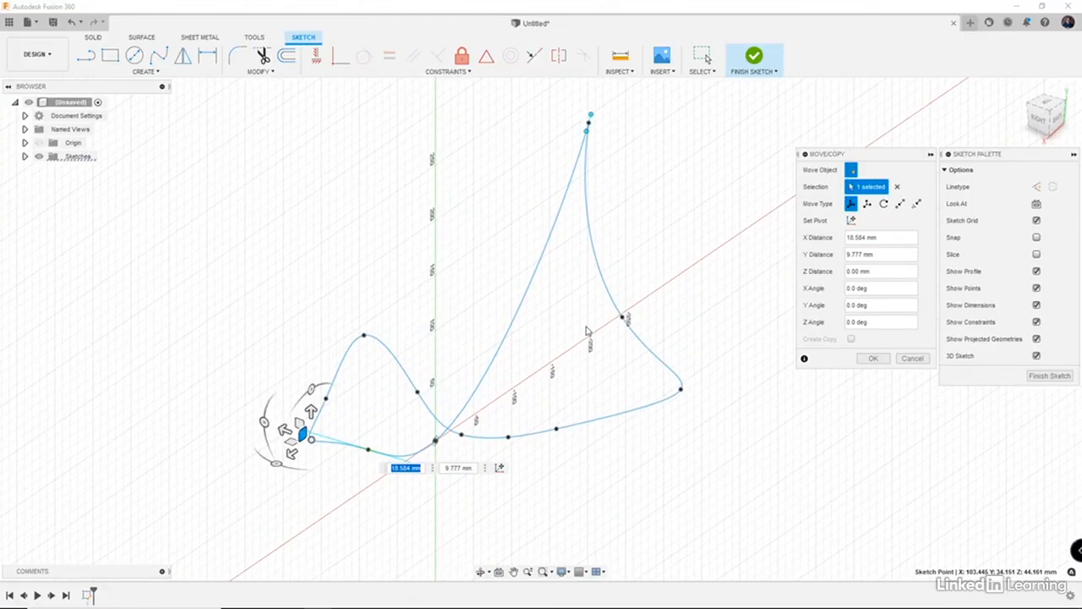
pyautogui.click(622, 319)
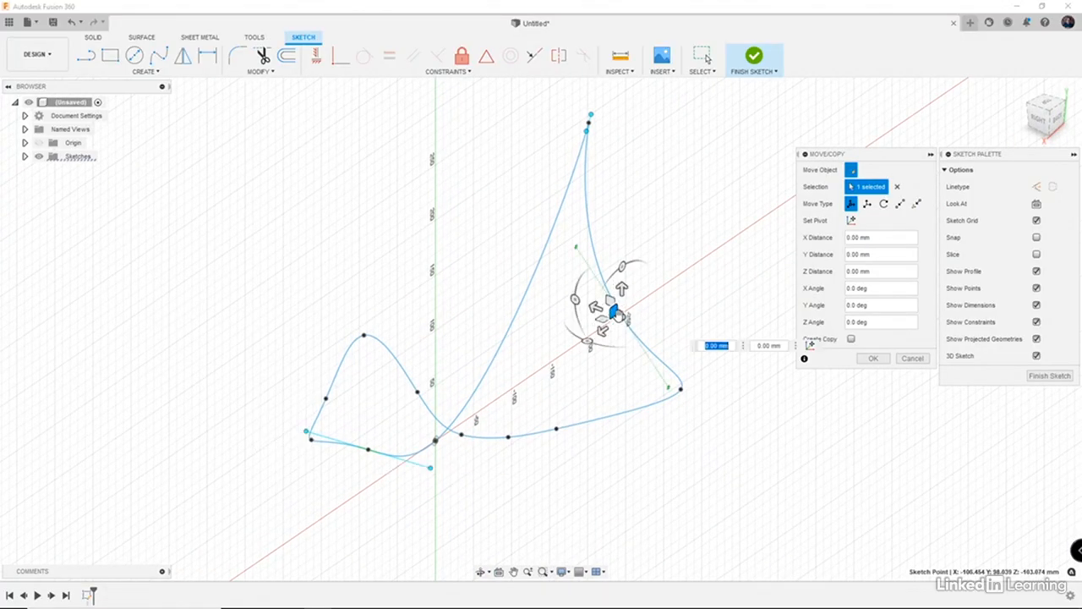
pyautogui.moveTo(618, 315); pyautogui.dragTo(683, 305)
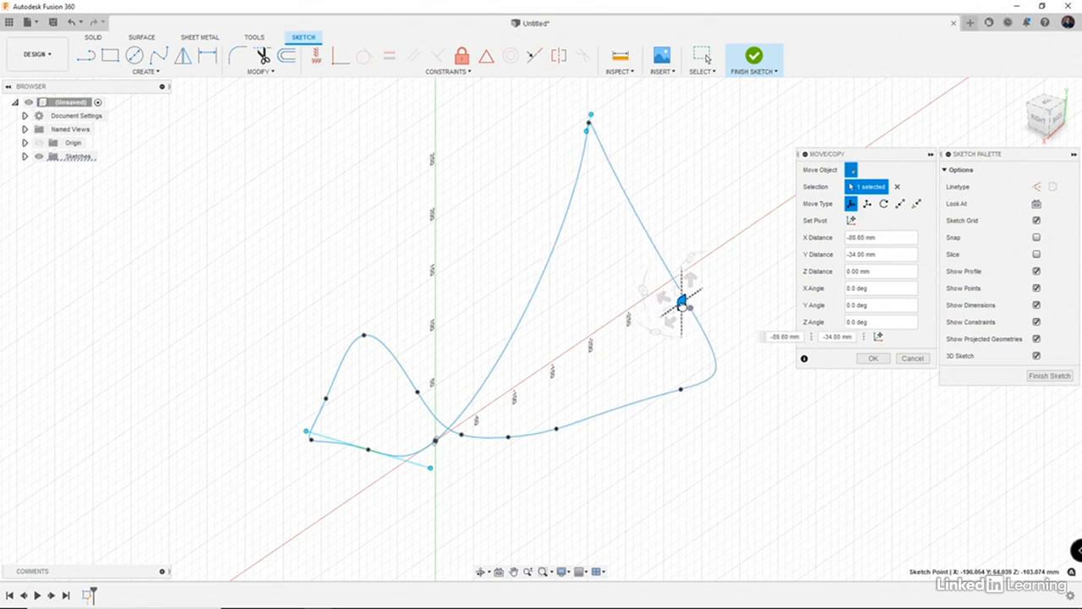
# - Move the fit point closest to the origin on the positive X side by 6.897 mm in X and 12.569 mm in Y
pyautogui.moveTo(552, 347)
pyautogui.keyDown('shift'); pyautogui.mouseDown(button='middle')
pyautogui.moveTo(575, 342)
pyautogui.moveTo(568, 356)
pyautogui.mouseUp(button='middle'); pyautogui.keyUp('shift')
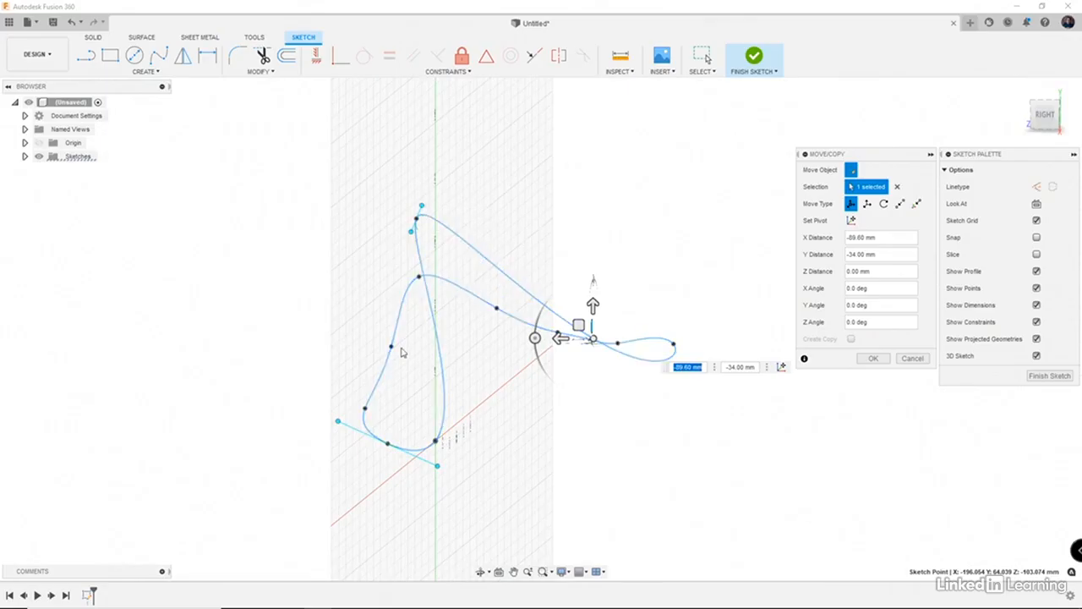
pyautogui.moveTo(402, 353)
pyautogui.keyDown('shift'); pyautogui.mouseDown(button='middle')
pyautogui.moveTo(478, 372)
pyautogui.moveTo(499, 391)
pyautogui.moveTo(466, 369)
pyautogui.moveTo(382, 375)
pyautogui.moveTo(453, 369)
pyautogui.mouseUp(button='middle'); pyautogui.keyUp('shift')
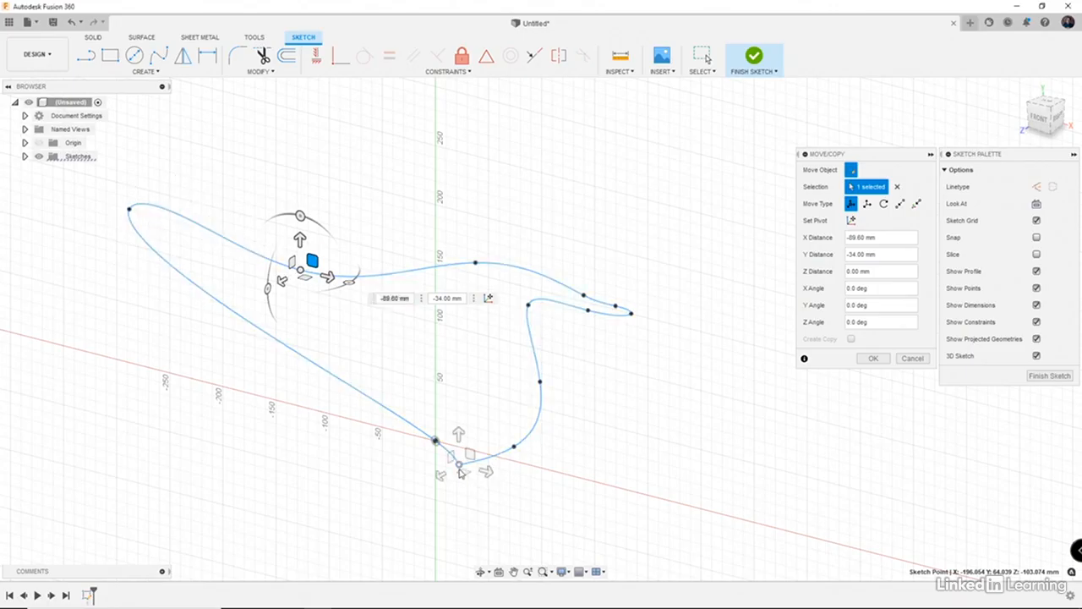
pyautogui.click(458, 464)
pyautogui.moveTo(471, 457); pyautogui.dragTo(478, 442)
pyautogui.moveTo(478, 442)
pyautogui.keyDown('shift'); pyautogui.mouseDown(button='middle')
pyautogui.moveTo(460, 513)
pyautogui.moveTo(434, 511)
pyautogui.moveTo(420, 493)
pyautogui.moveTo(425, 479)
pyautogui.moveTo(551, 464)
pyautogui.mouseUp(button='middle'); pyautogui.keyUp('shift')
pyautogui.moveTo(510, 462)
pyautogui.keyDown('shift'); pyautogui.mouseDown(button='middle')
pyautogui.moveTo(587, 452)
pyautogui.moveTo(539, 458)
pyautogui.moveTo(524, 439)
pyautogui.mouseUp(button='middle'); pyautogui.keyUp('shift')
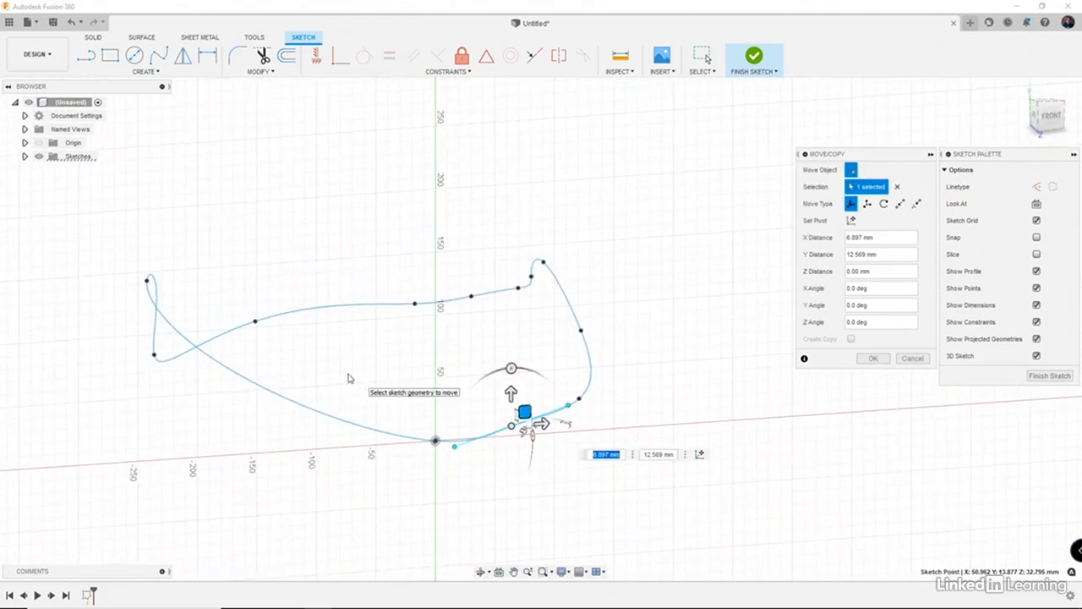
pyautogui.click(149, 72)
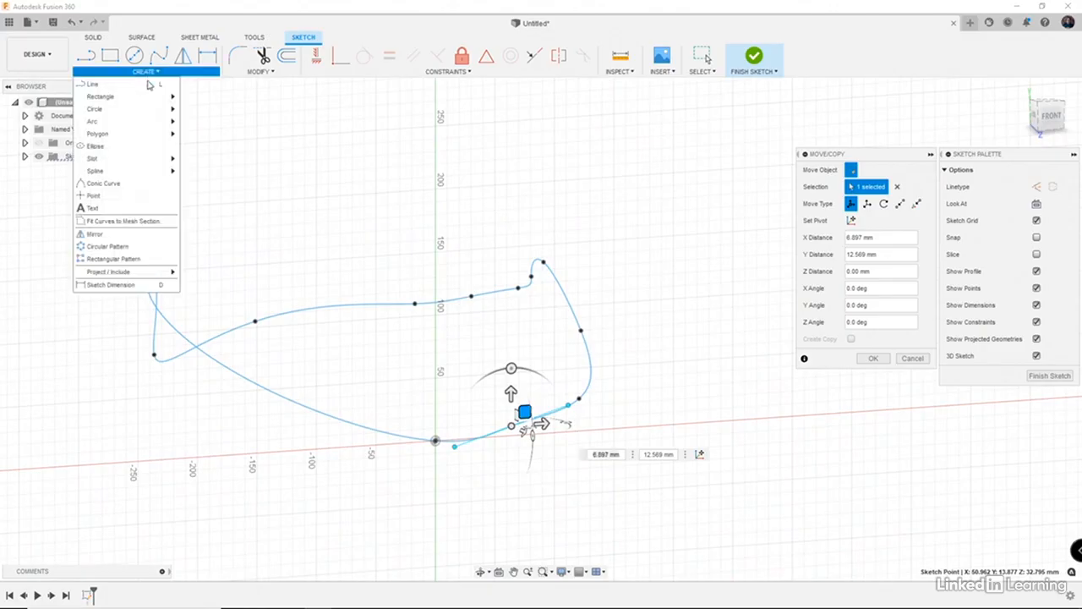
pyautogui.moveTo(161, 172)
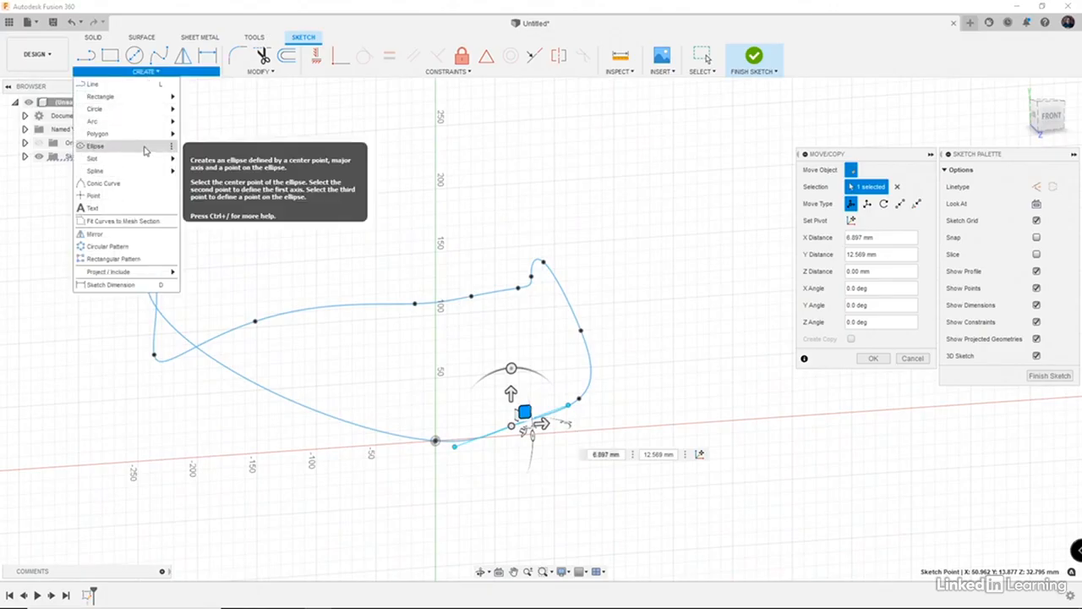
pyautogui.moveTo(142, 129)
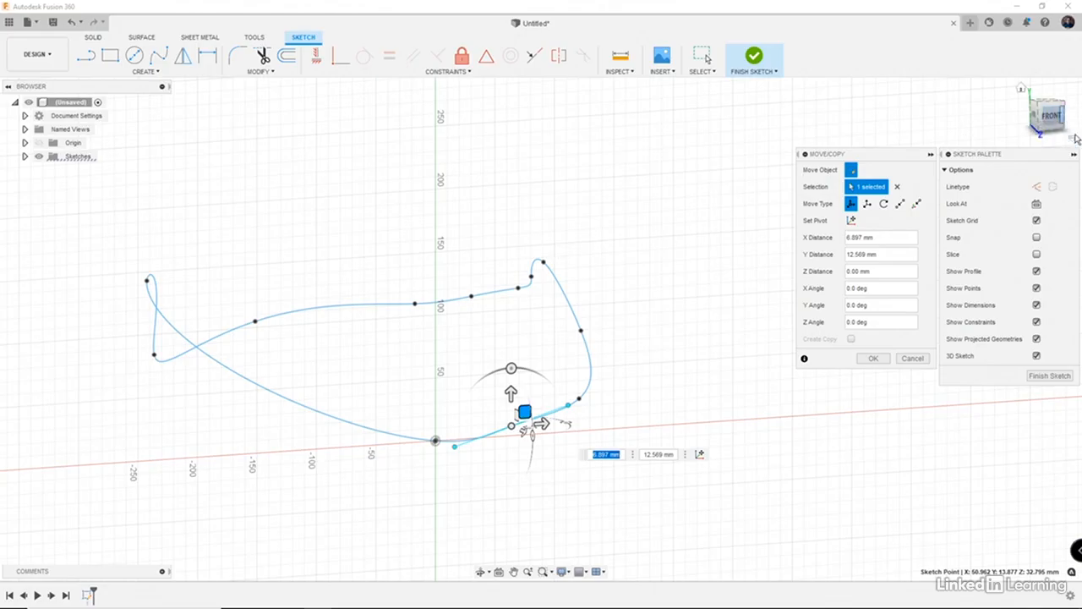
pyautogui.keyDown('shift'); pyautogui.moveTo(752, 179); pyautogui.dragTo(648, 221, button='middle'); pyautogui.keyUp('shift')
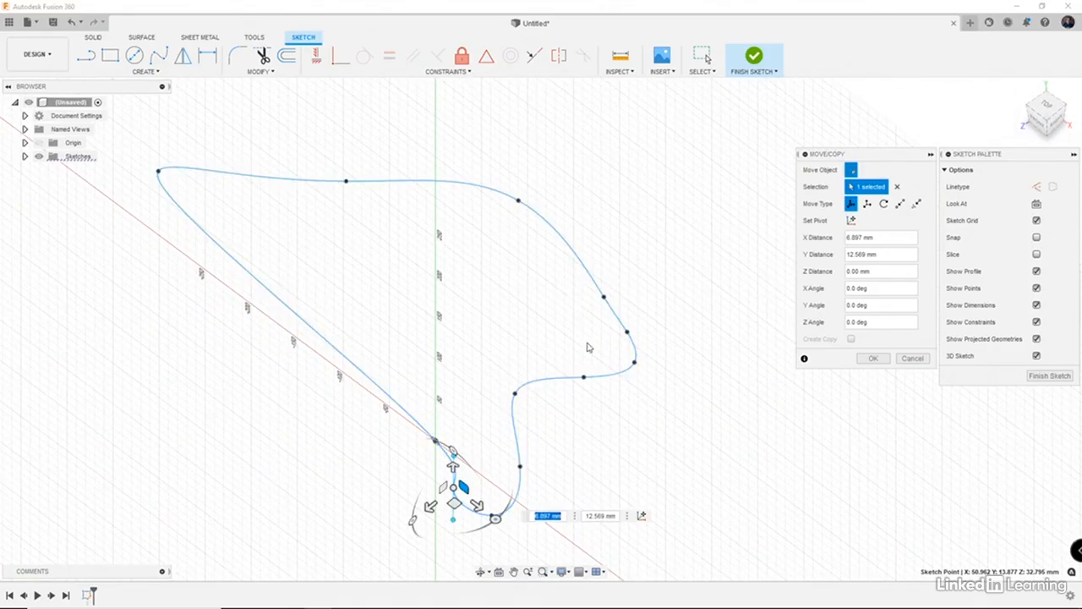
pyautogui.click(581, 377)
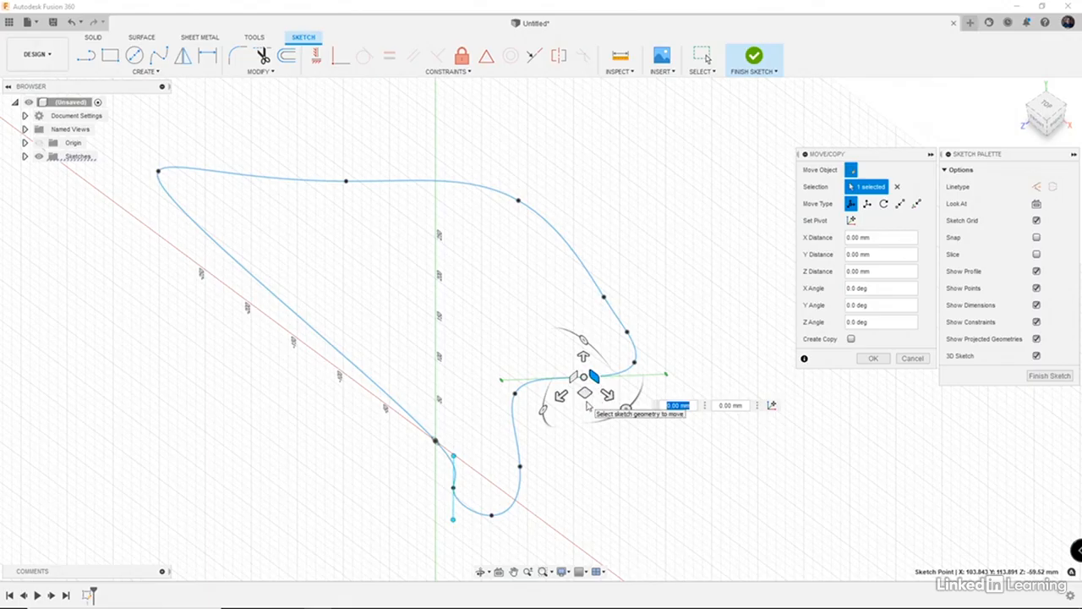
pyautogui.moveTo(575, 401)
pyautogui.keyDown('shift'); pyautogui.mouseDown(button='middle')
pyautogui.moveTo(587, 370)
pyautogui.moveTo(546, 380)
pyautogui.moveTo(512, 372)
pyautogui.moveTo(563, 375)
pyautogui.mouseUp(button='middle'); pyautogui.keyUp('shift')
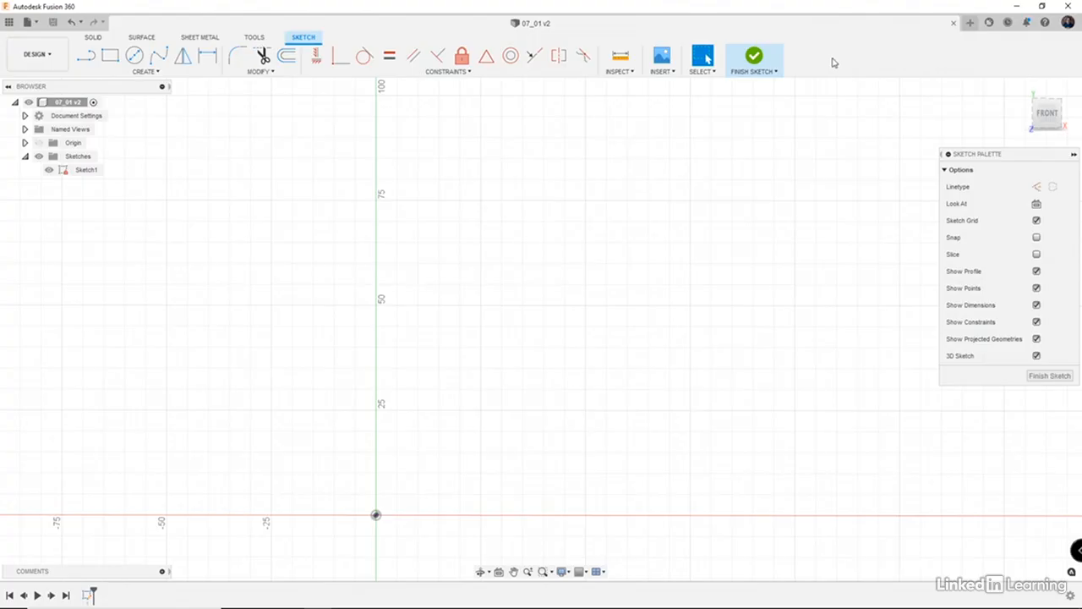
# - Sketch a two-point rectangle 125 mm wide and 75 mm high with its lower left corner on the origin
pyautogui.press('r')
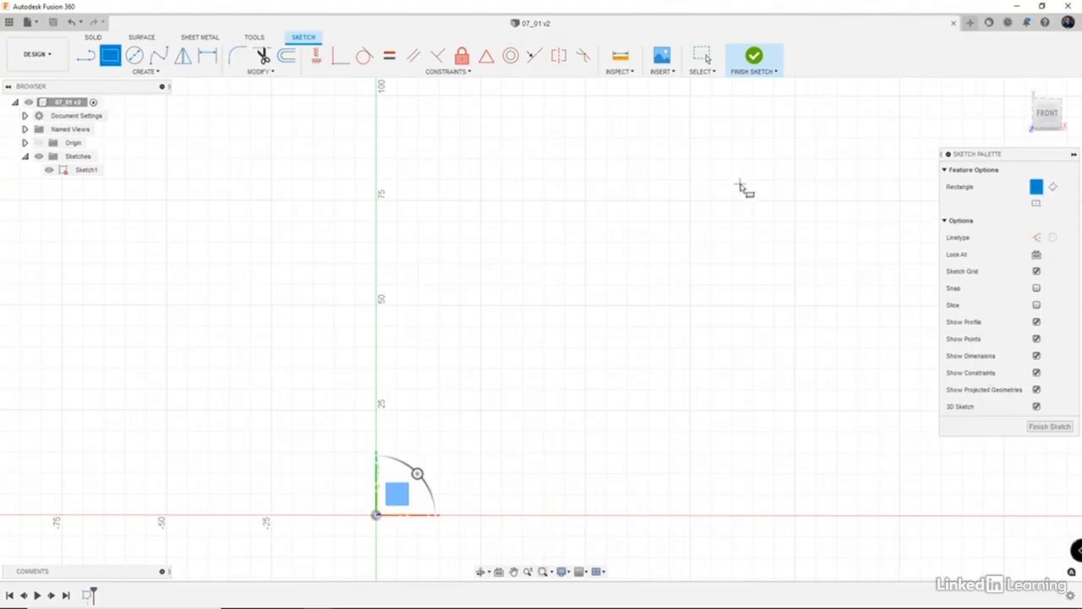
pyautogui.click(378, 515)
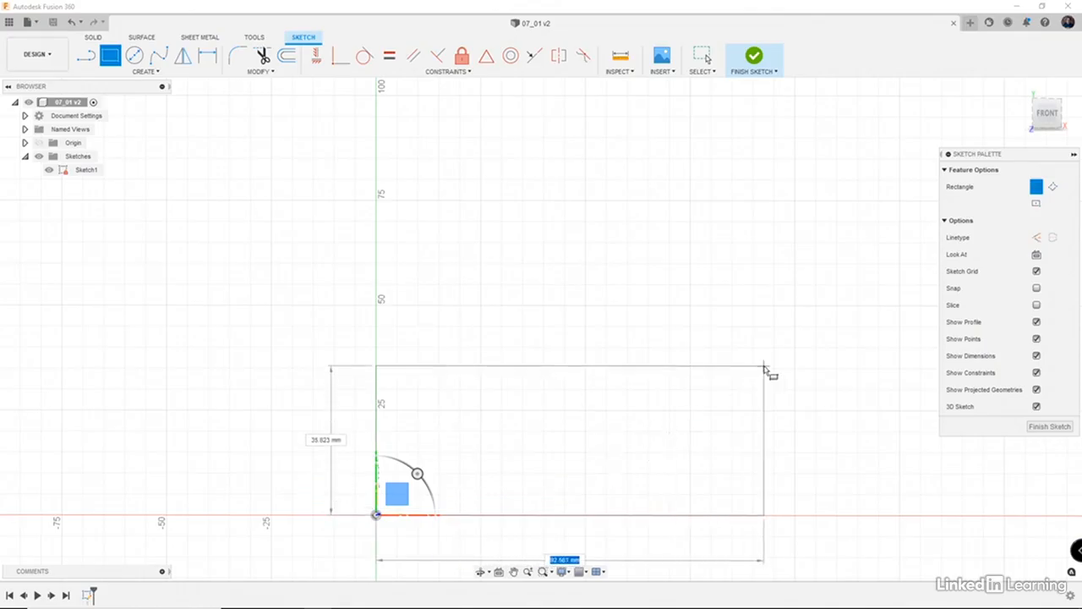
pyautogui.write('125')
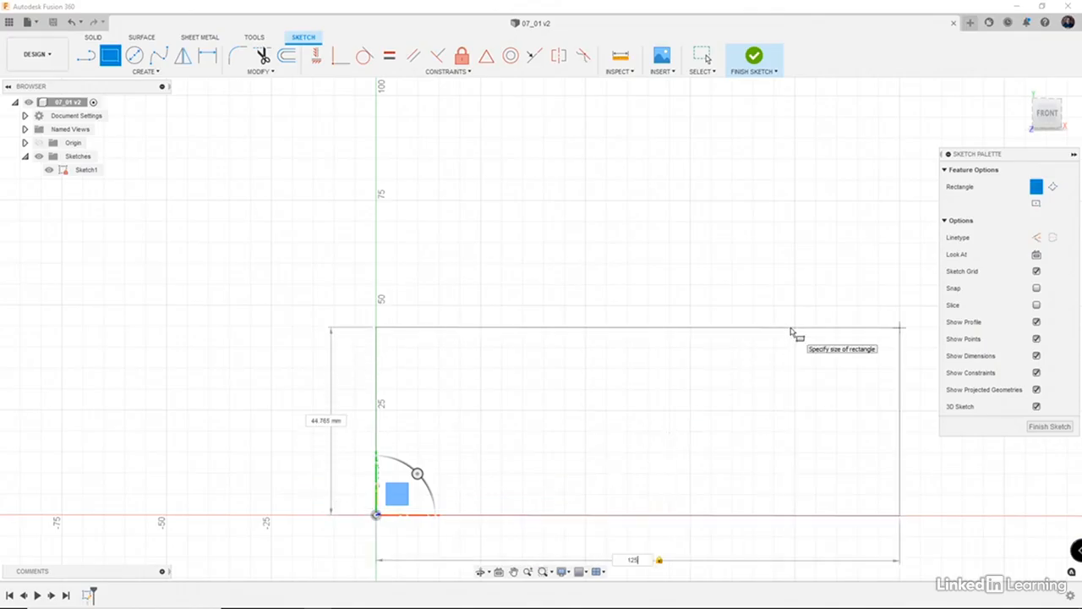
pyautogui.press('Tab')
pyautogui.write('75')
pyautogui.press('Return')
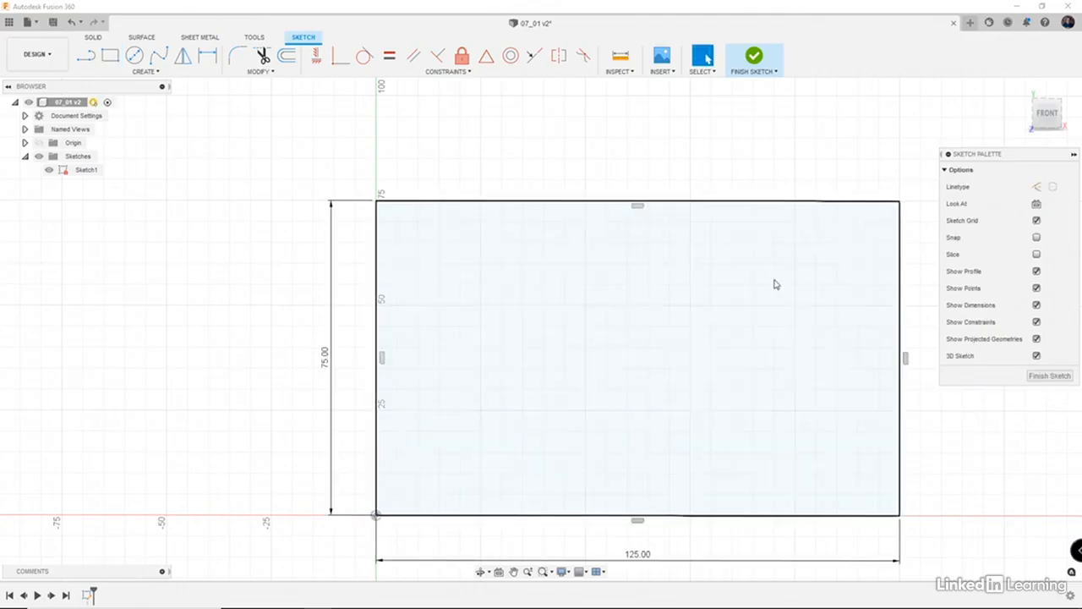
# - Offset the rectangle's closed outline 10 mm inward
pyautogui.press('o')
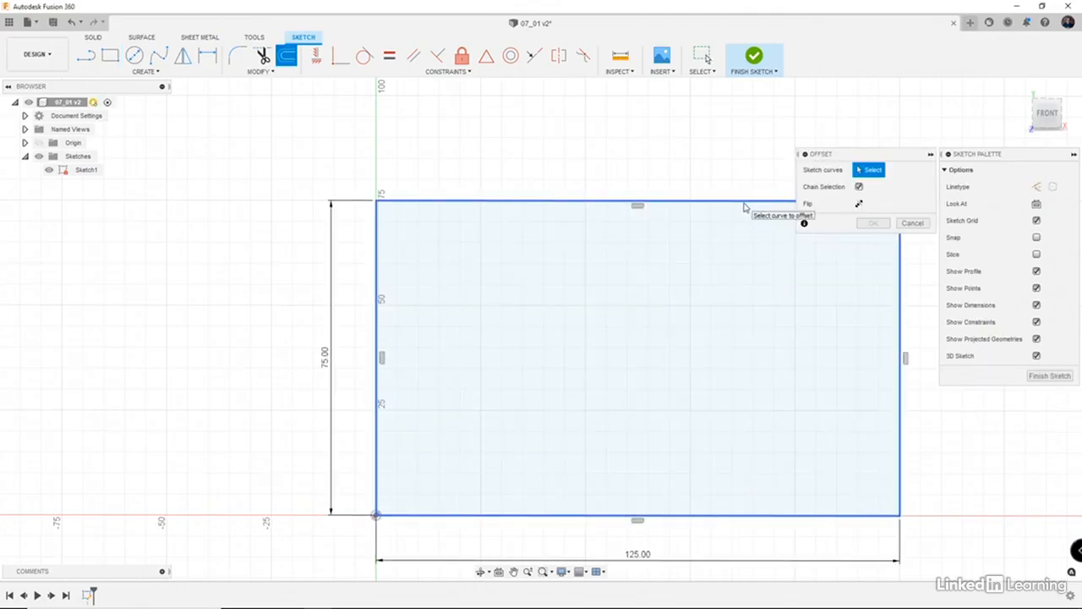
pyautogui.click(746, 201)
pyautogui.moveTo(742, 199); pyautogui.dragTo(741, 234)
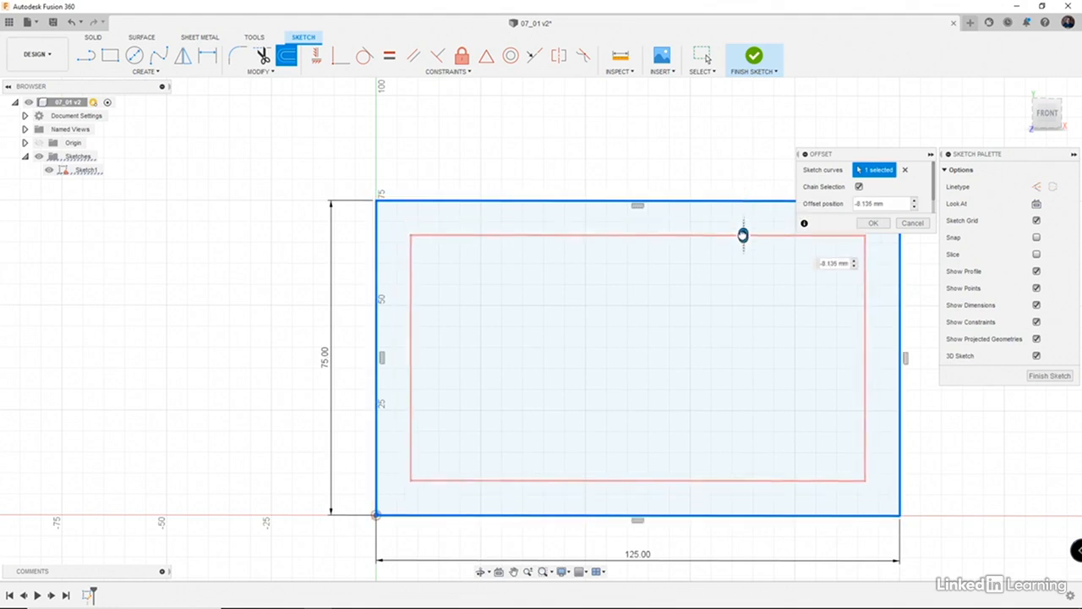
pyautogui.write('-10')
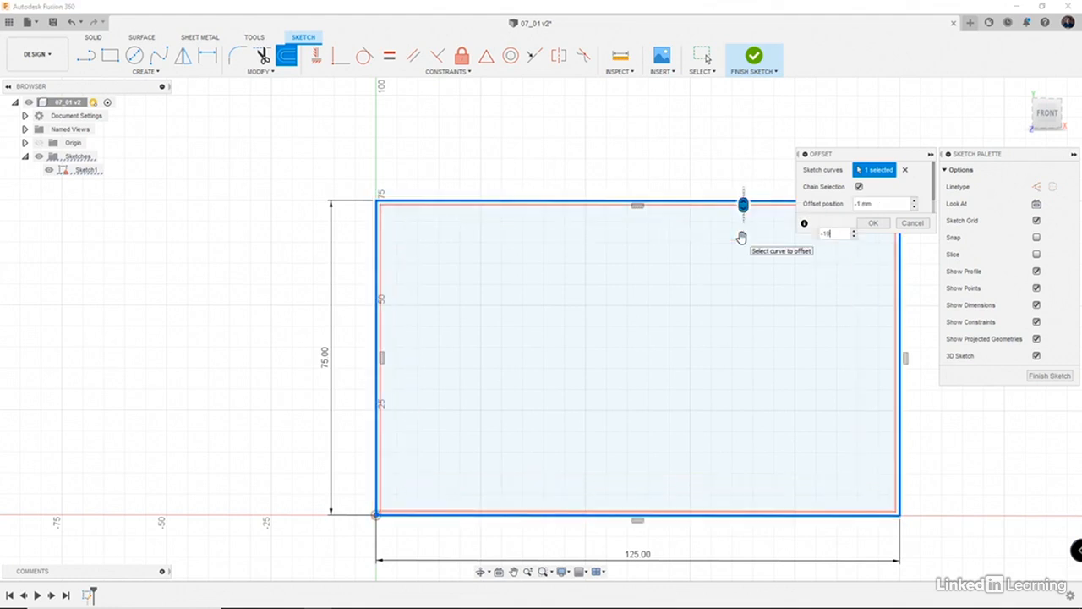
pyautogui.press('Return')
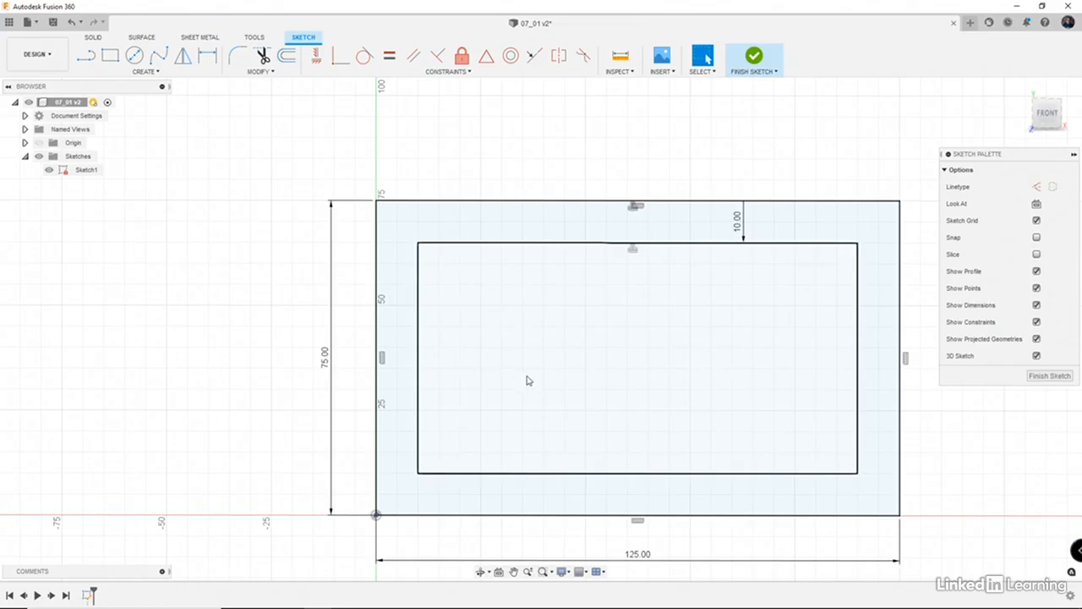
# - Draw a 10 mm diameter circle centred on the midpoint of the inner rectangle's left edge
pyautogui.press('c')
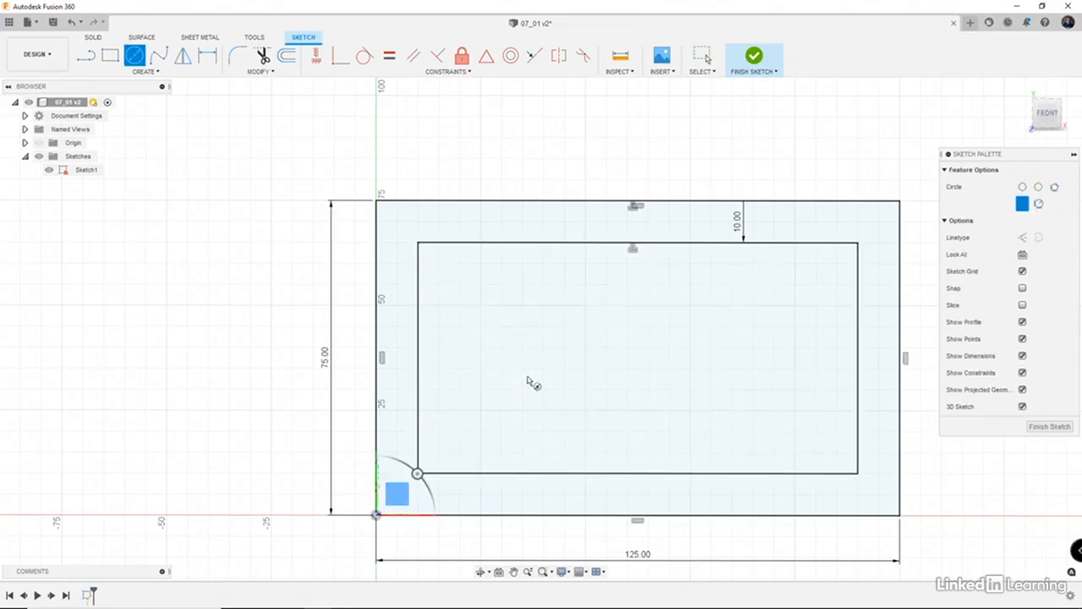
pyautogui.click(418, 357)
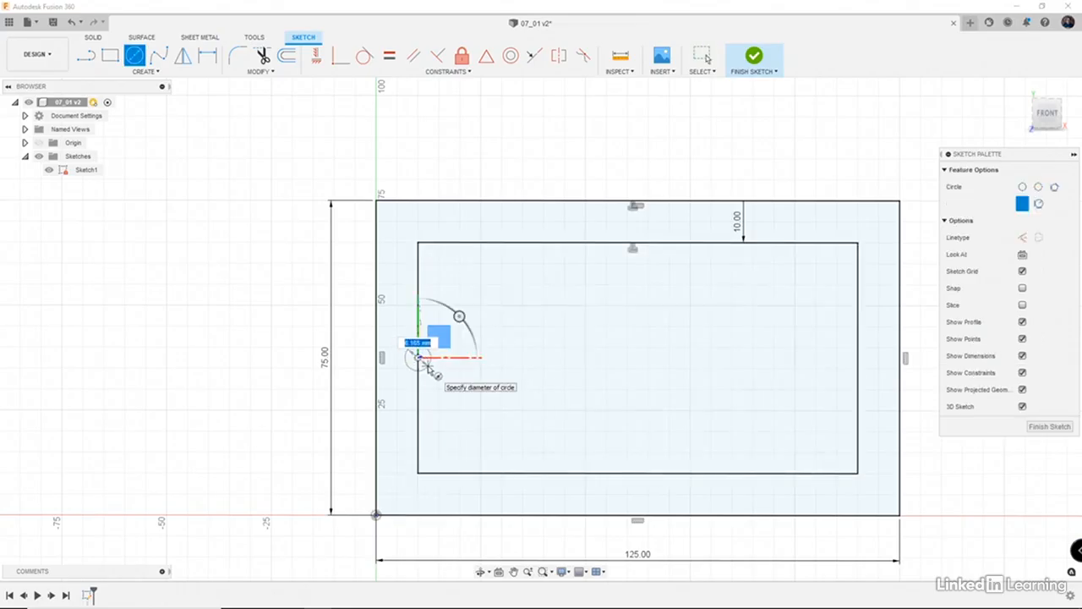
pyautogui.write('10')
pyautogui.press('Return')
pyautogui.press('Escape')
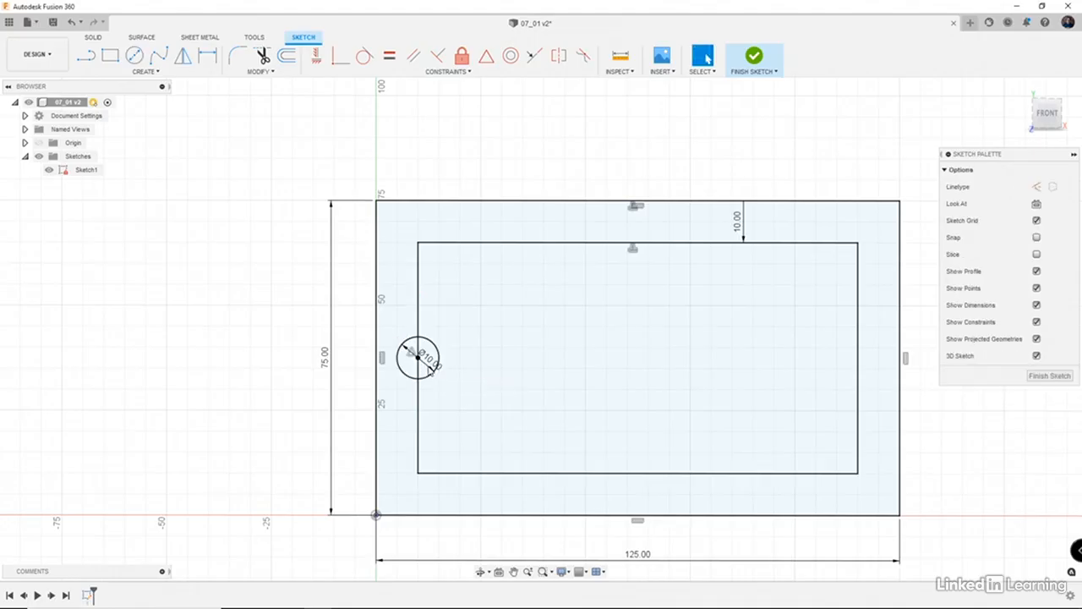
# - Draw a 10 mm diameter circle centred on the midpoint of the inner rectangle's right edge
pyautogui.press('c')
pyautogui.click(858, 358)
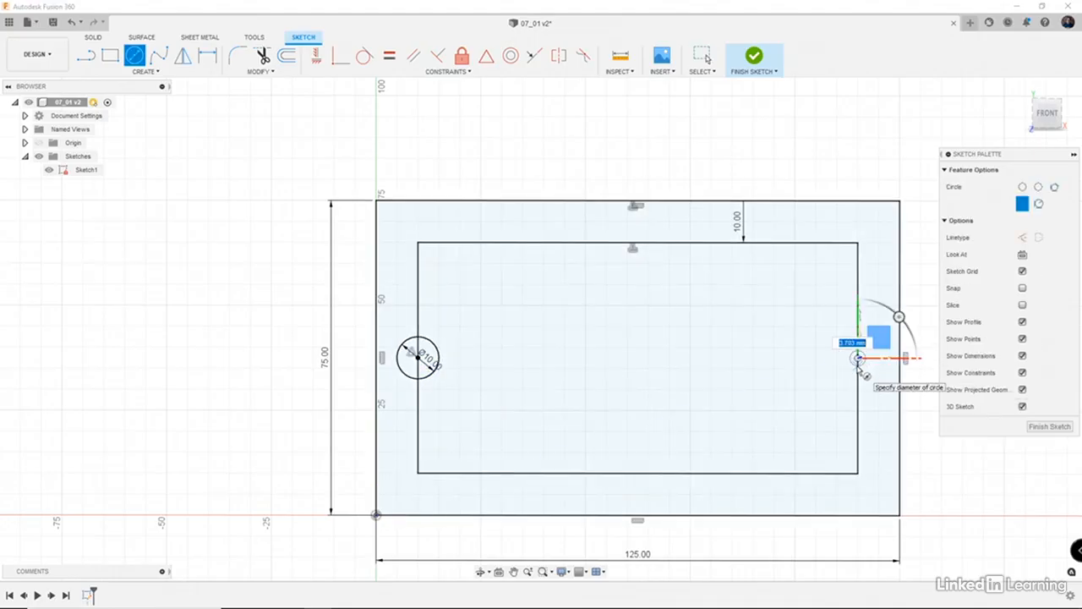
pyautogui.write('10')
pyautogui.press('Return')
pyautogui.press('Escape')
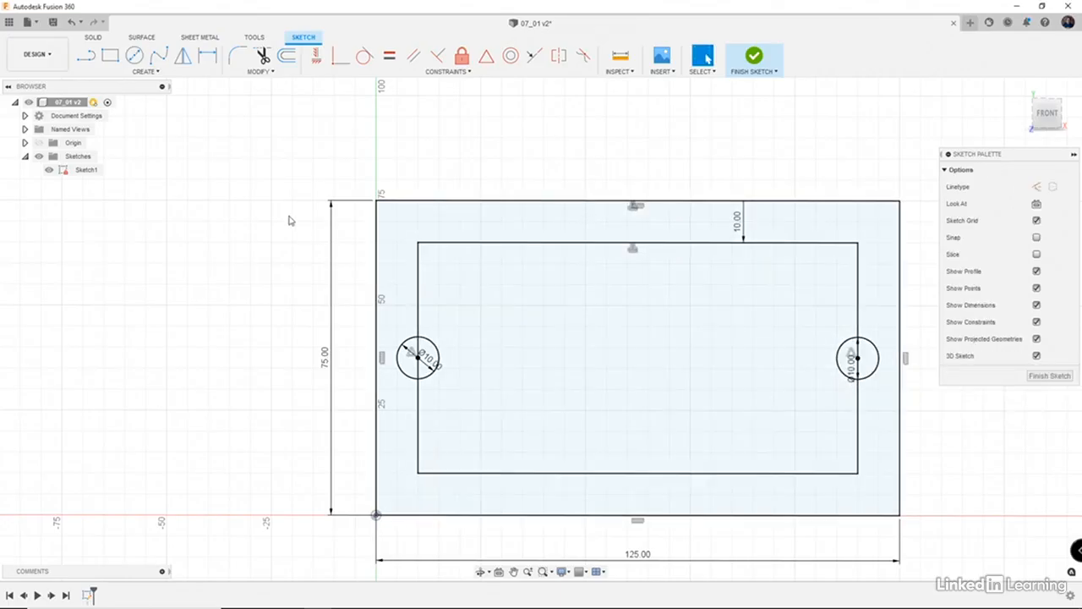
# - Draw both diagonals between opposite corners of the inner rectangle and finish the sketch
pyautogui.press('l')
pyautogui.press('l')
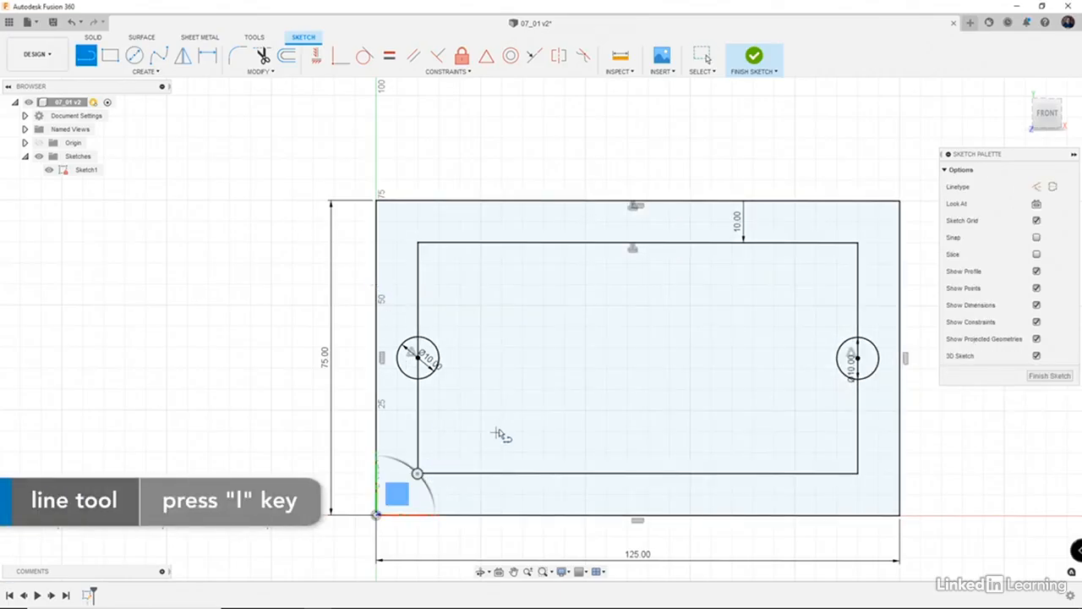
pyautogui.click(858, 243)
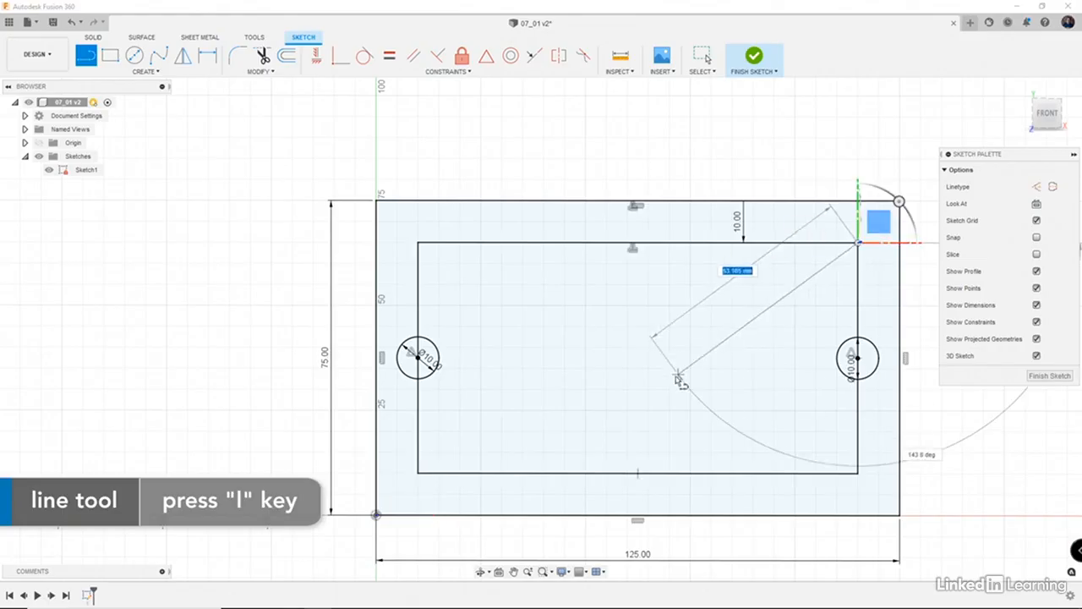
pyautogui.click(418, 472)
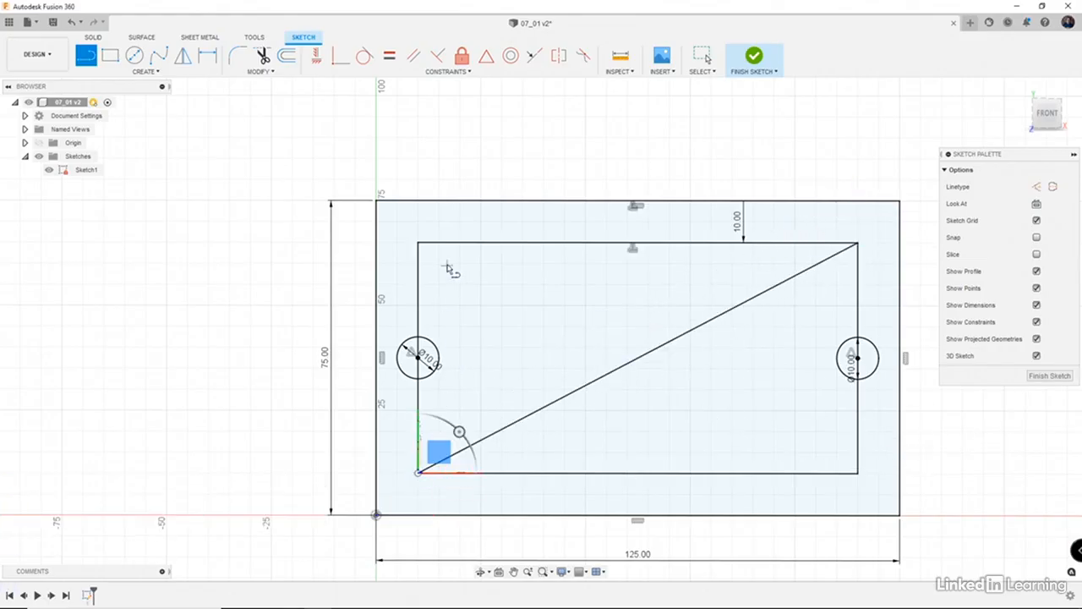
pyautogui.click(419, 244)
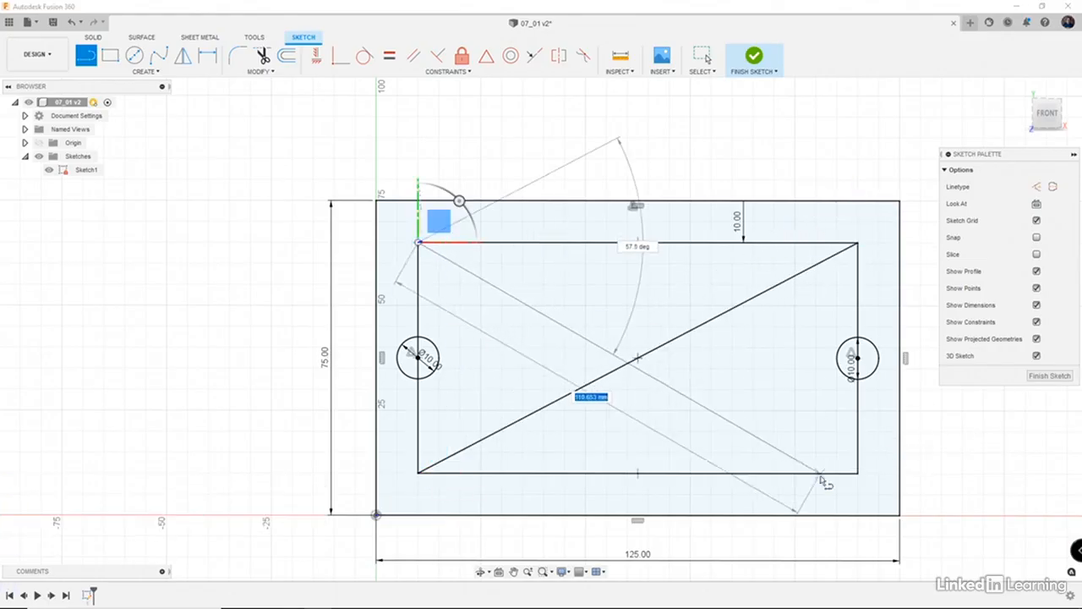
pyautogui.doubleClick(857, 472)
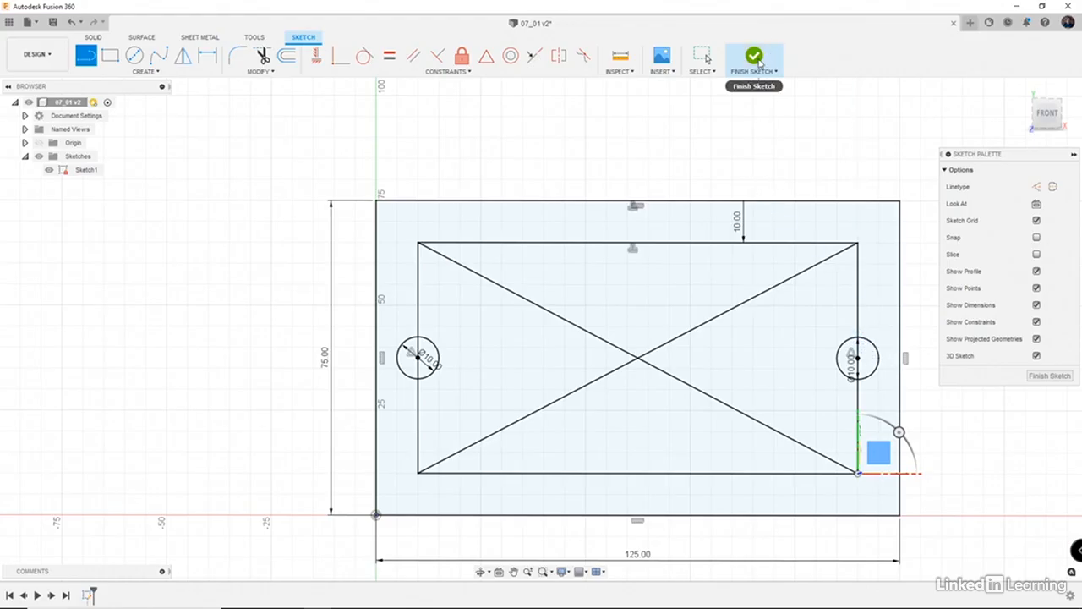
pyautogui.click(759, 61)
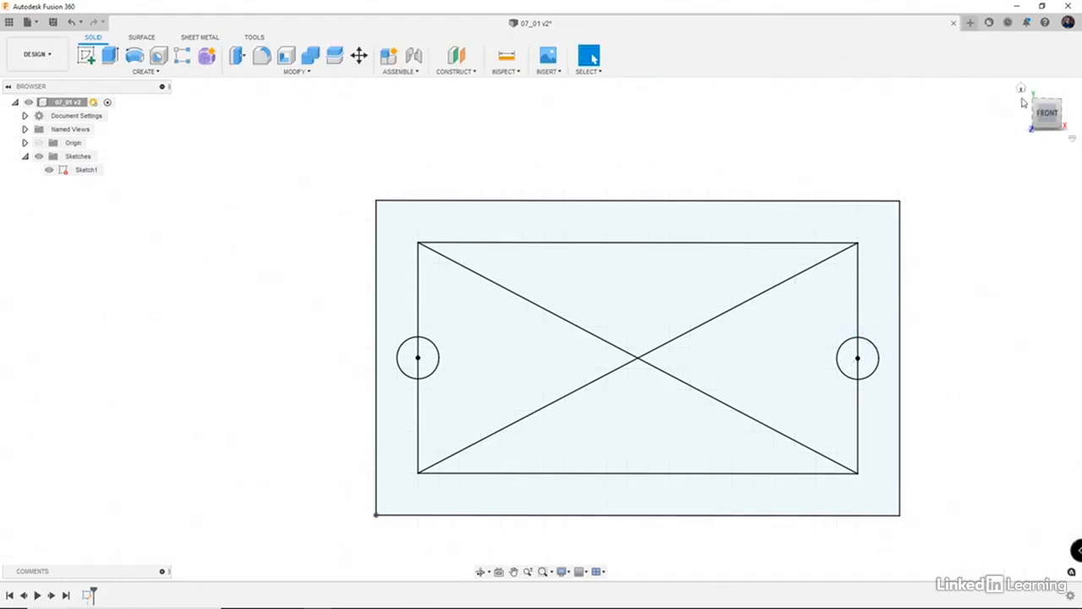
# - Extrude all nine sketch profiles, including the frame, triangles and circle halves, as one solid with a distance of -25 mm
pyautogui.click(1023, 89)
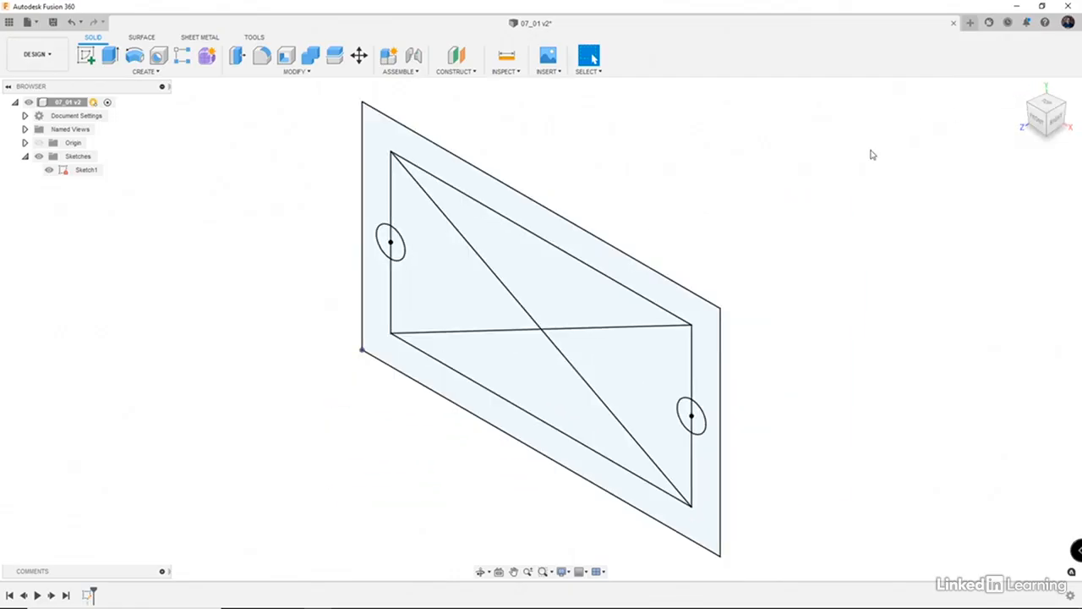
pyautogui.scroll(1, 628, 265)
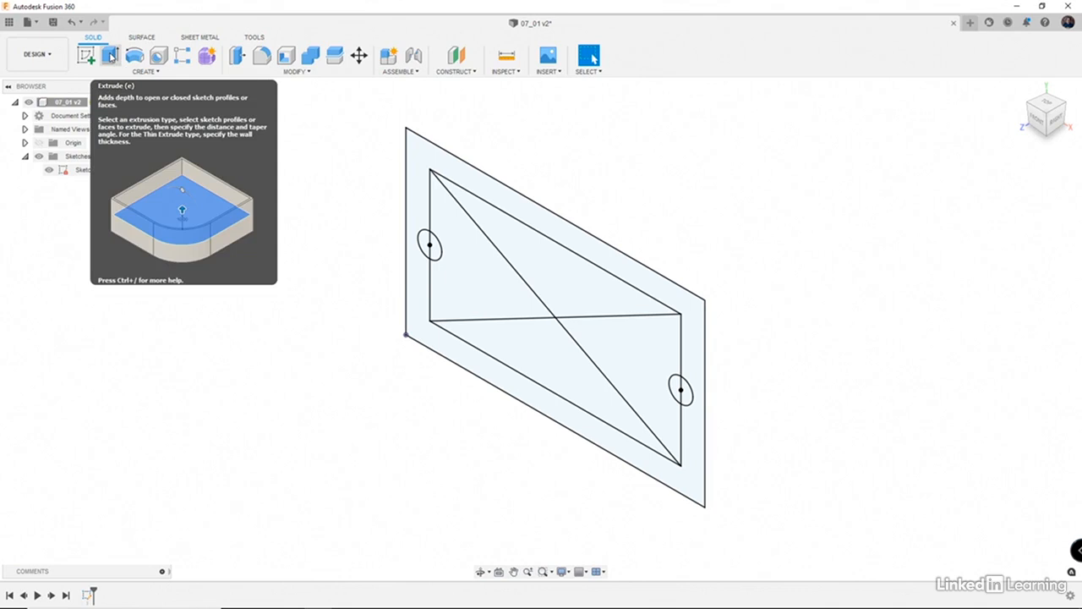
pyautogui.click(111, 56)
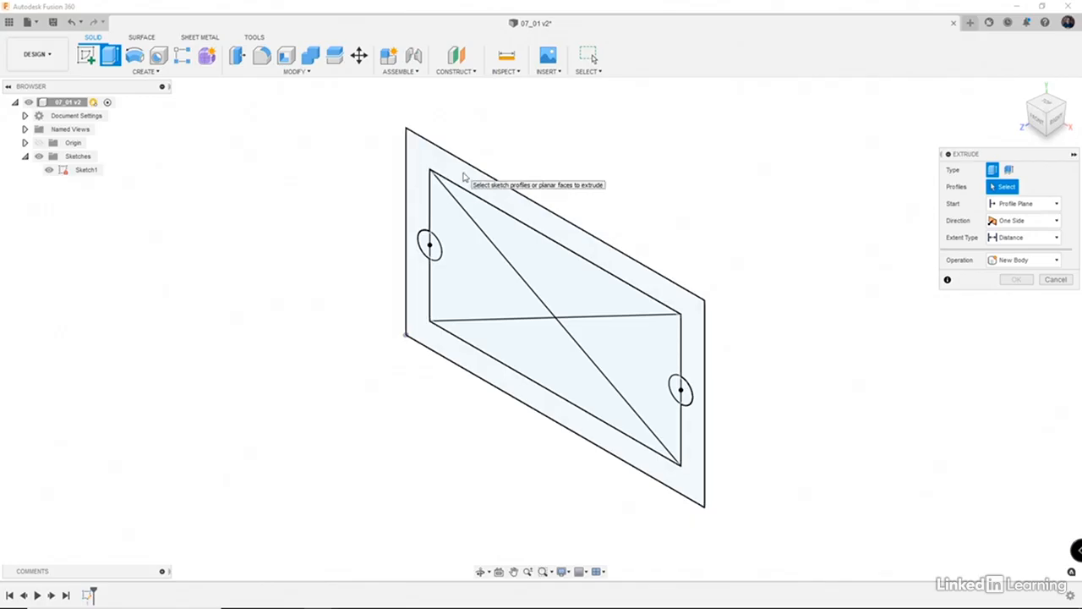
pyautogui.click(461, 176)
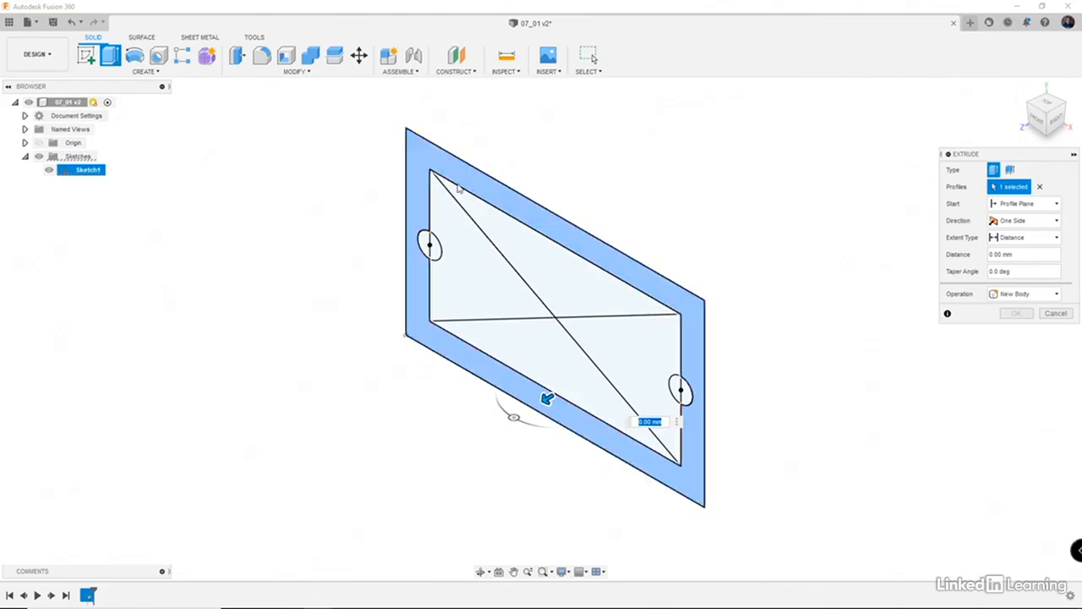
pyautogui.click(426, 245)
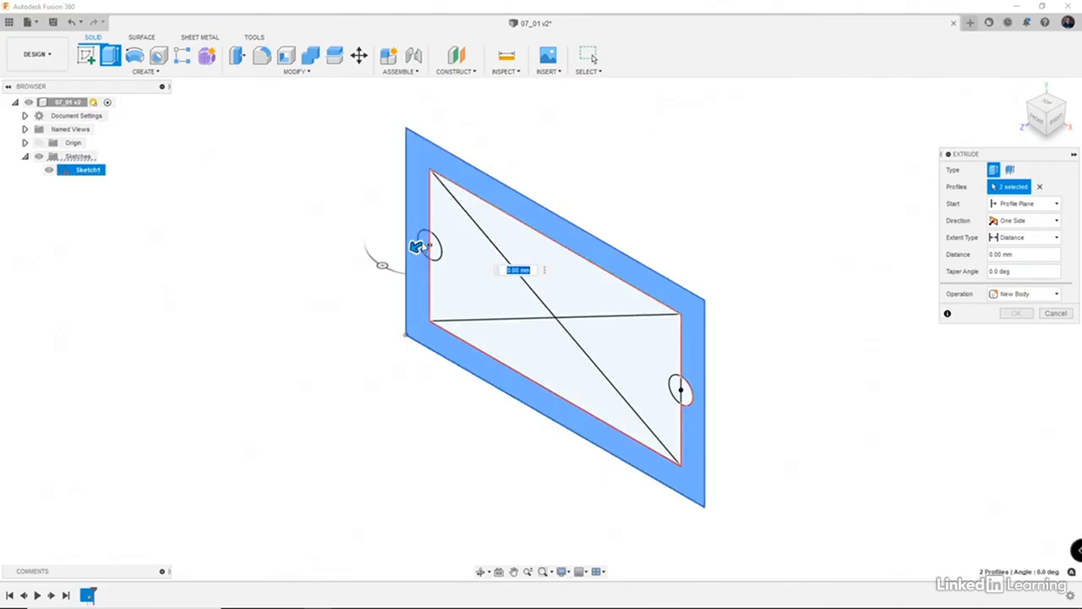
pyautogui.click(477, 253)
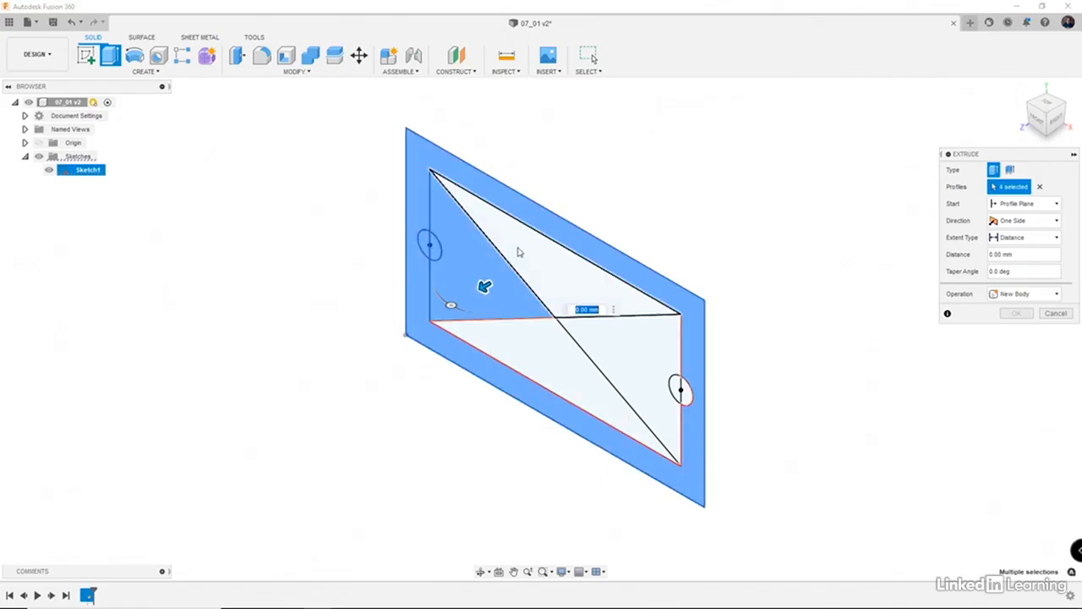
pyautogui.click(519, 252)
pyautogui.click(656, 368)
pyautogui.click(585, 382)
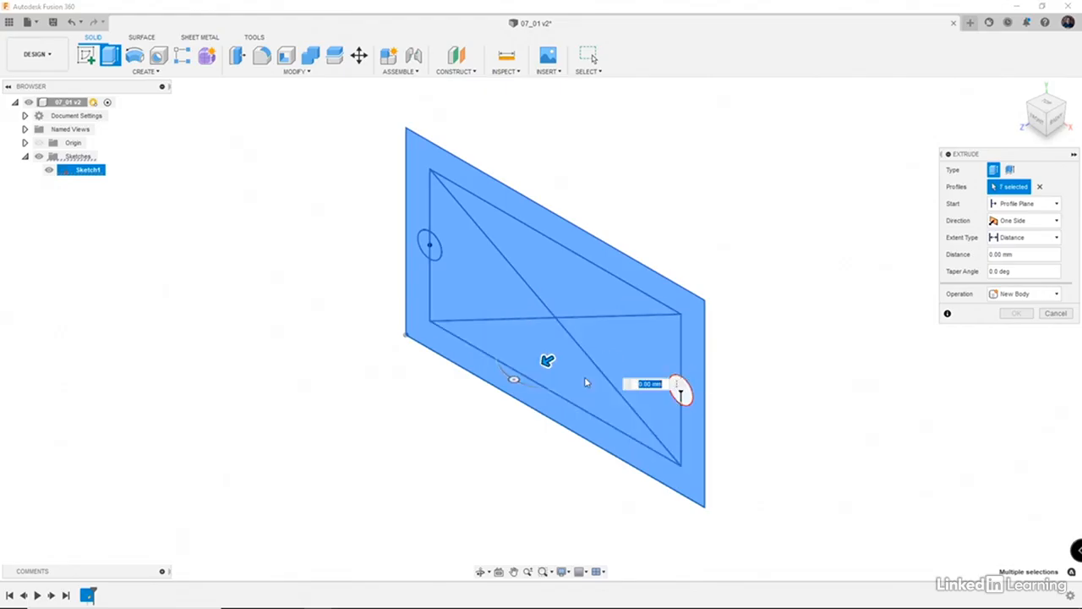
pyautogui.click(676, 391)
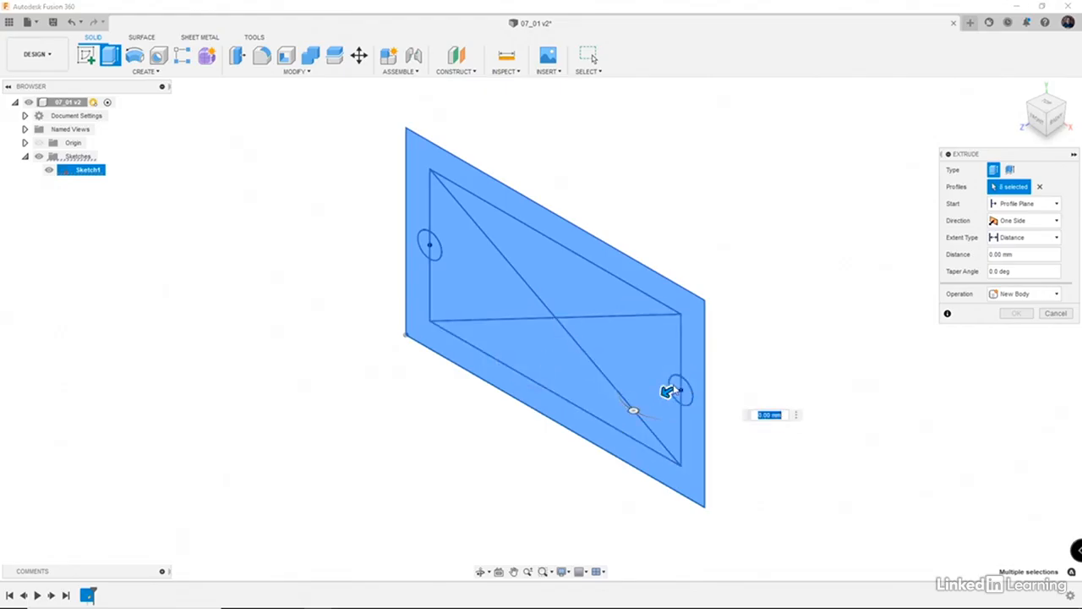
pyautogui.moveTo(668, 391)
pyautogui.mouseDown()
pyautogui.moveTo(690, 377)
pyautogui.moveTo(738, 383)
pyautogui.mouseUp()
pyautogui.write('-25')
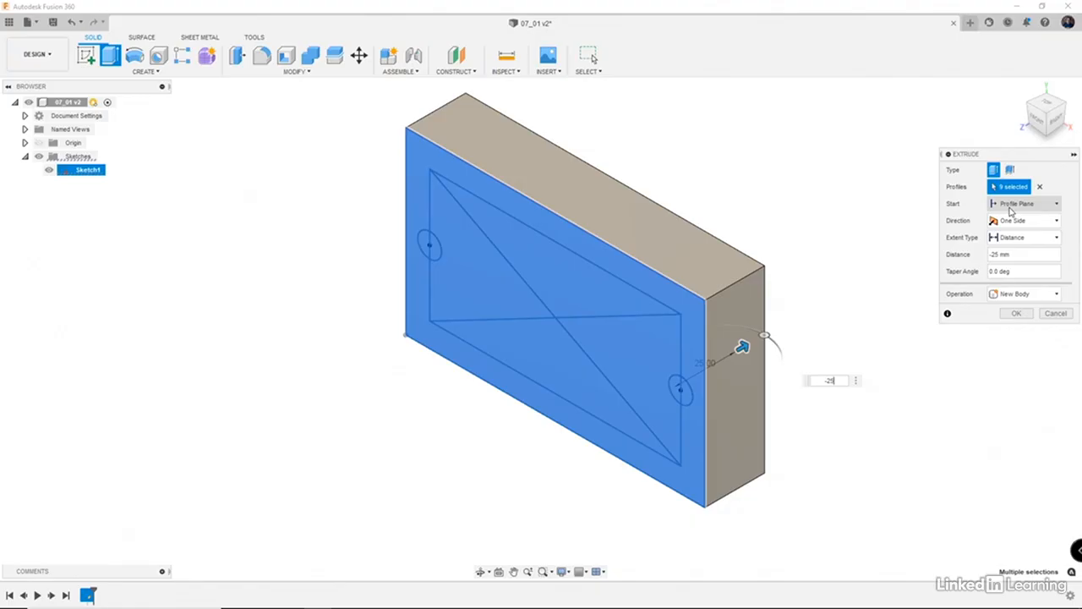
pyautogui.click(1010, 207)
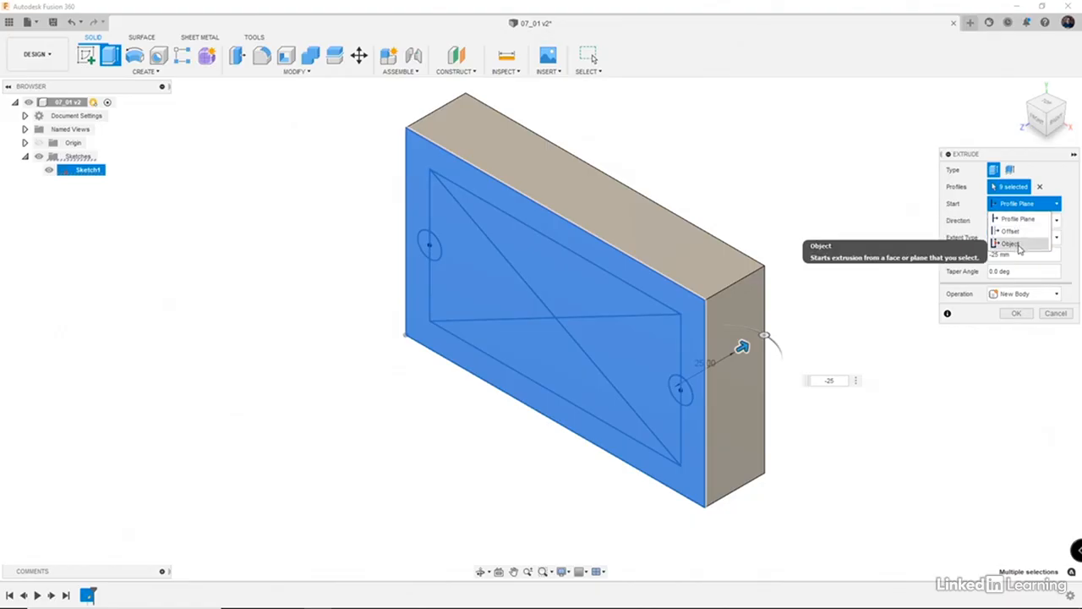
pyautogui.click(1055, 201)
pyautogui.click(1055, 221)
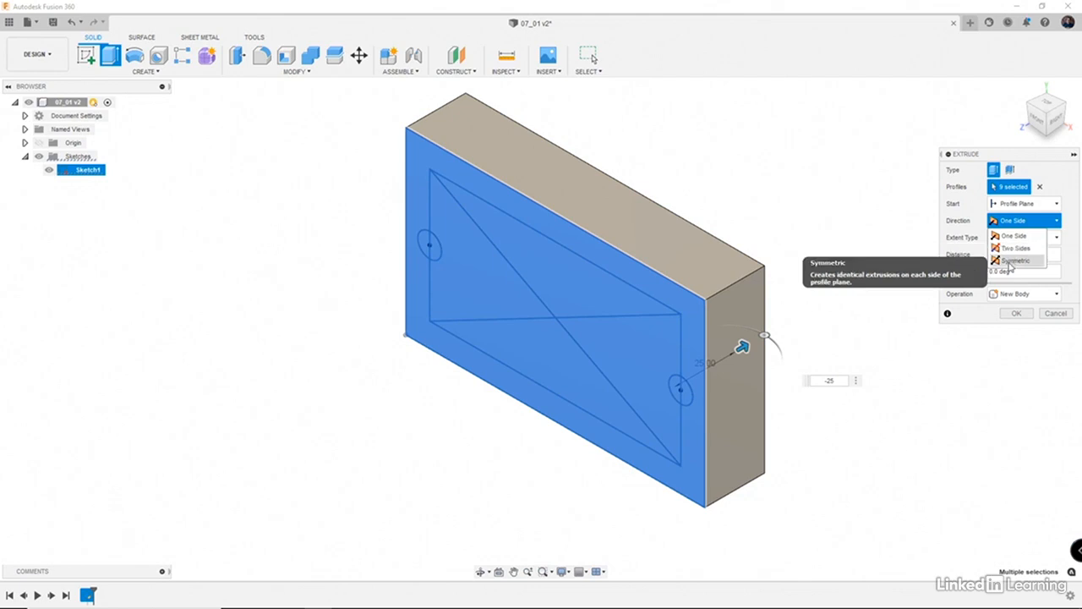
pyautogui.click(1069, 228)
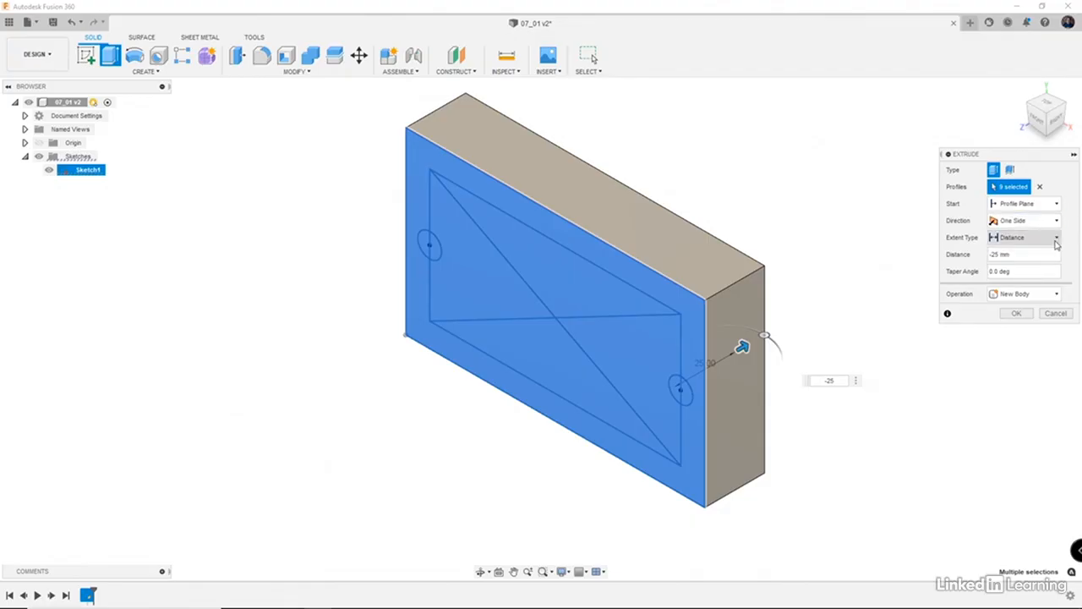
pyautogui.click(1056, 240)
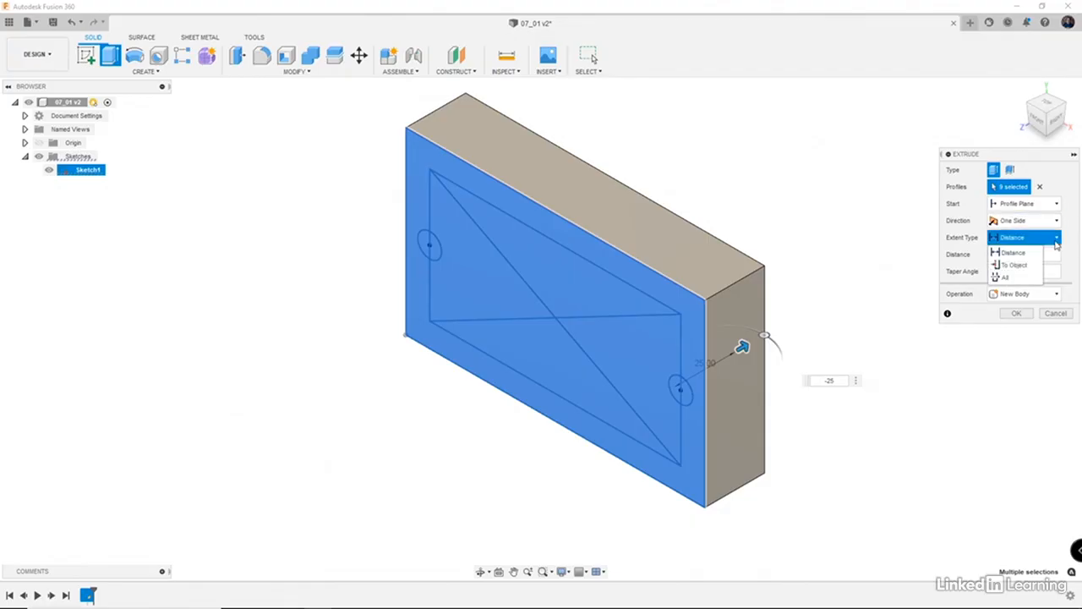
pyautogui.click(1068, 237)
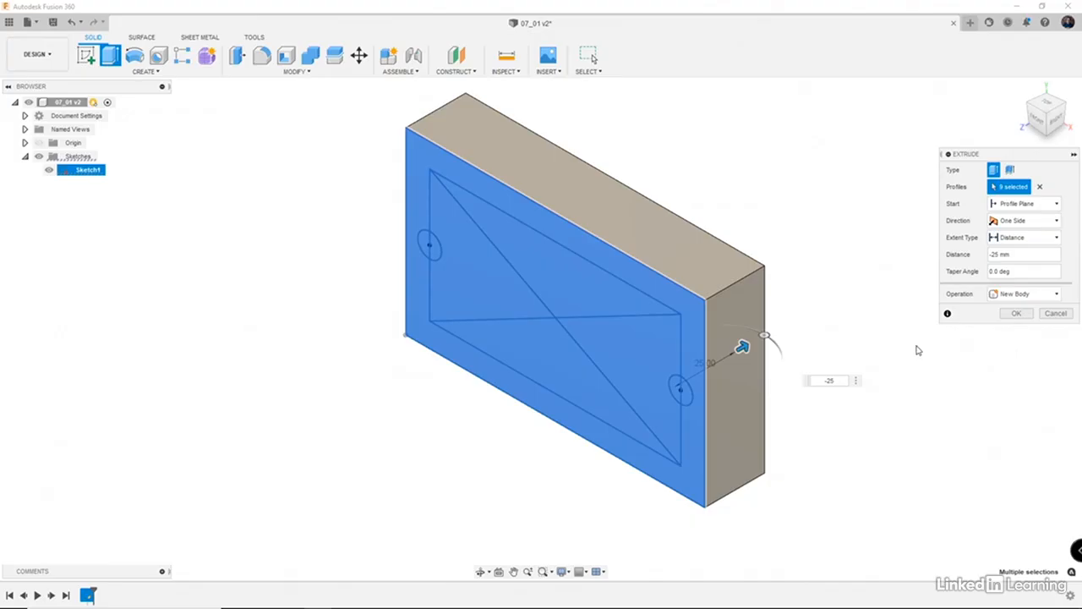
# - Give the extrusion a 10-degree taper angle and create it as a new body
pyautogui.moveTo(767, 336); pyautogui.dragTo(770, 341)
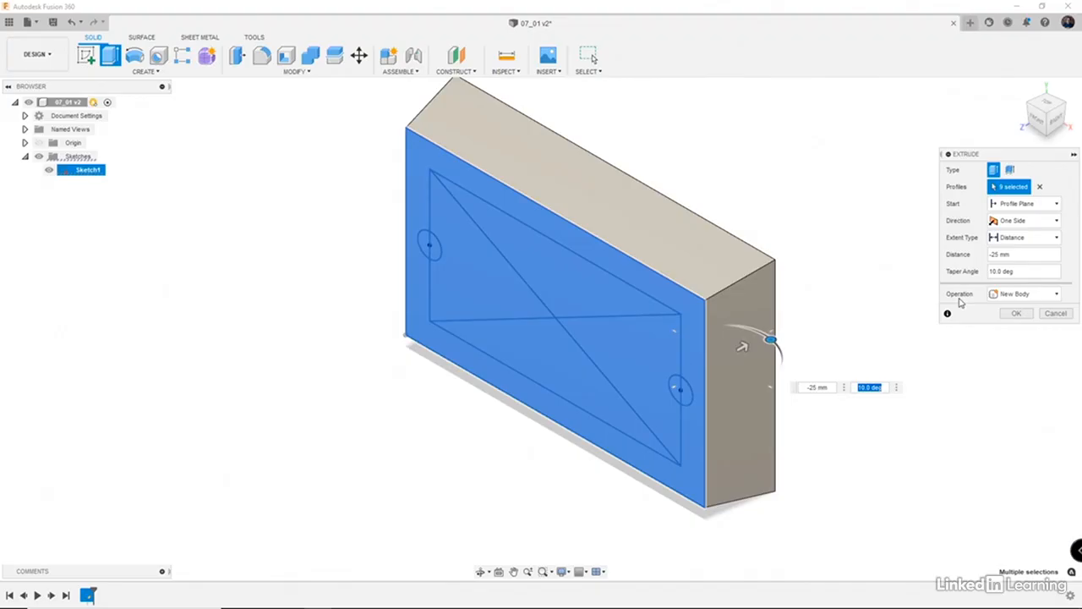
pyautogui.click(1035, 297)
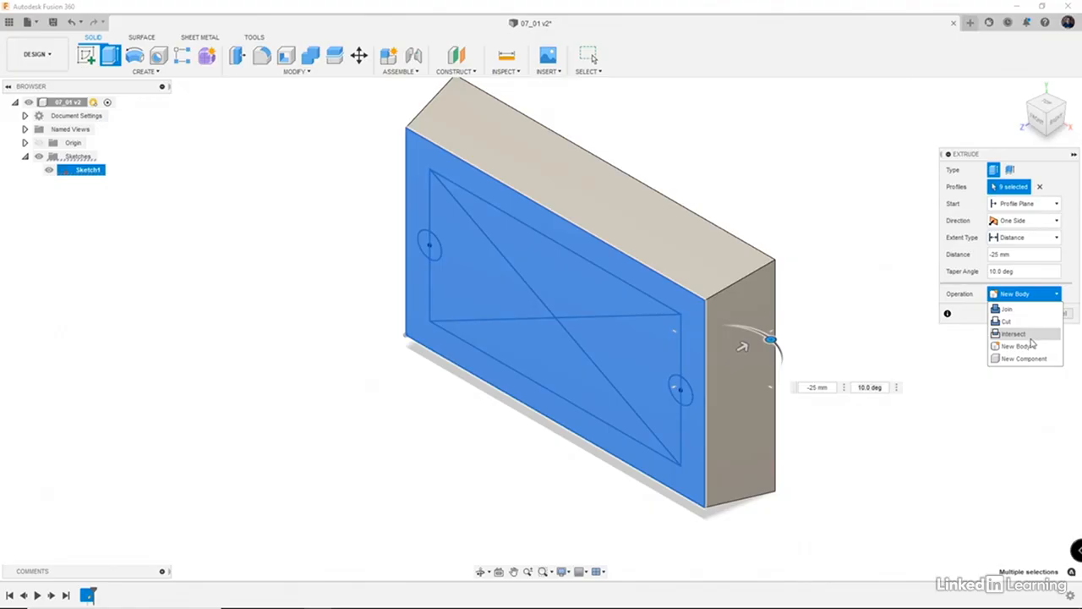
pyautogui.click(1071, 285)
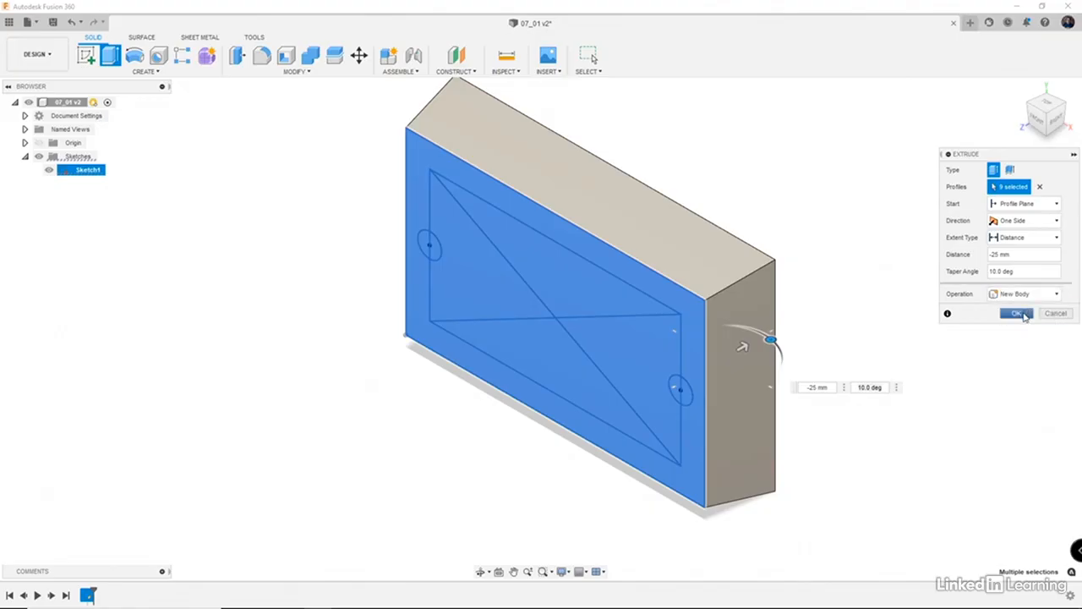
pyautogui.click(1016, 314)
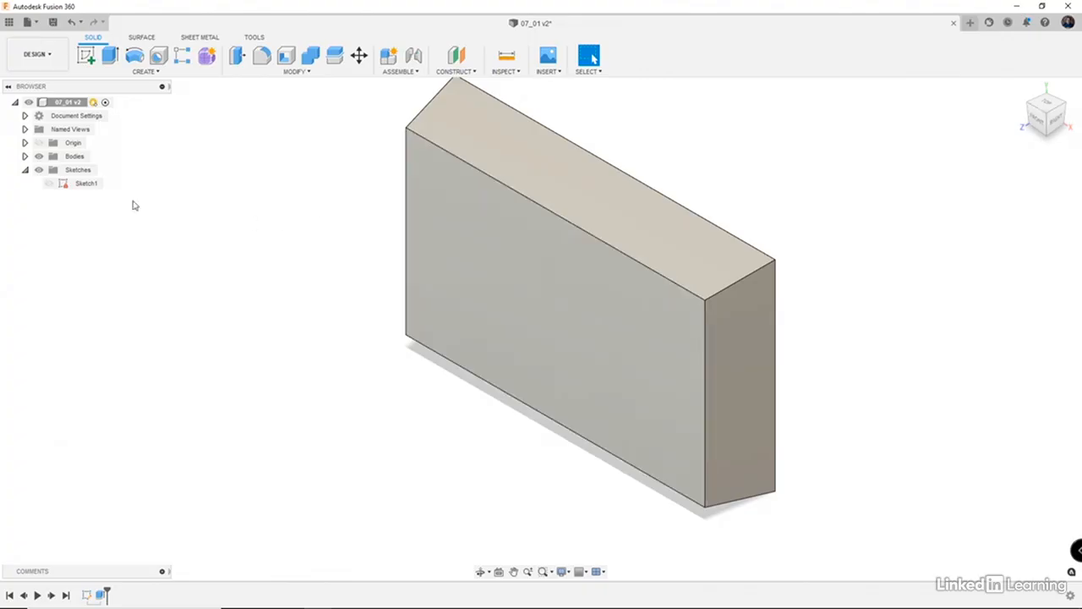
# - Show Sketch1 again and extrude only the outer frame profile 50 mm forward, joined to the tapered block
pyautogui.click(49, 183)
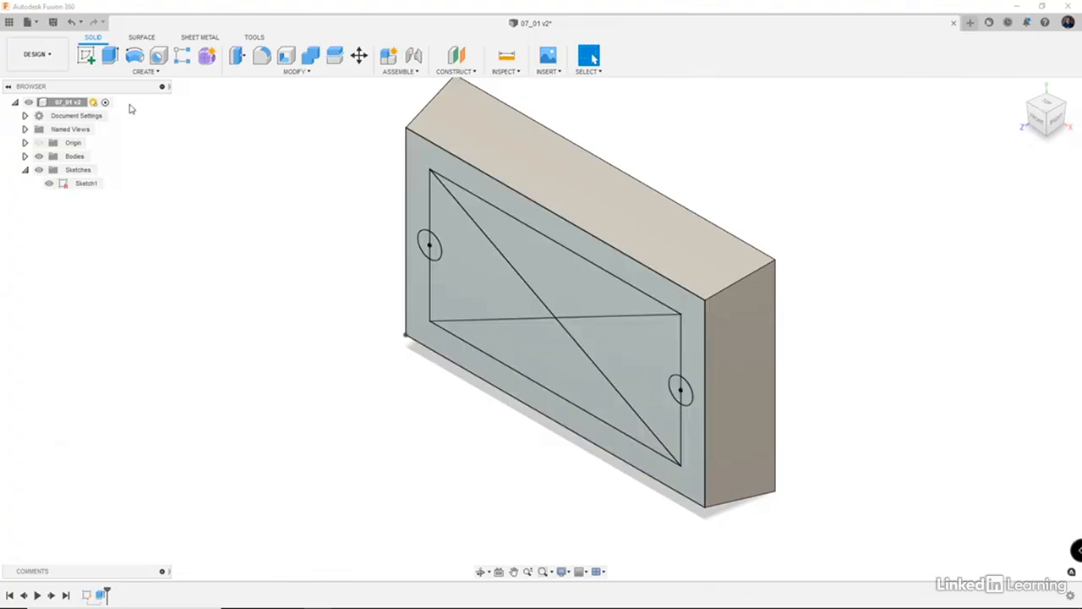
pyautogui.click(110, 55)
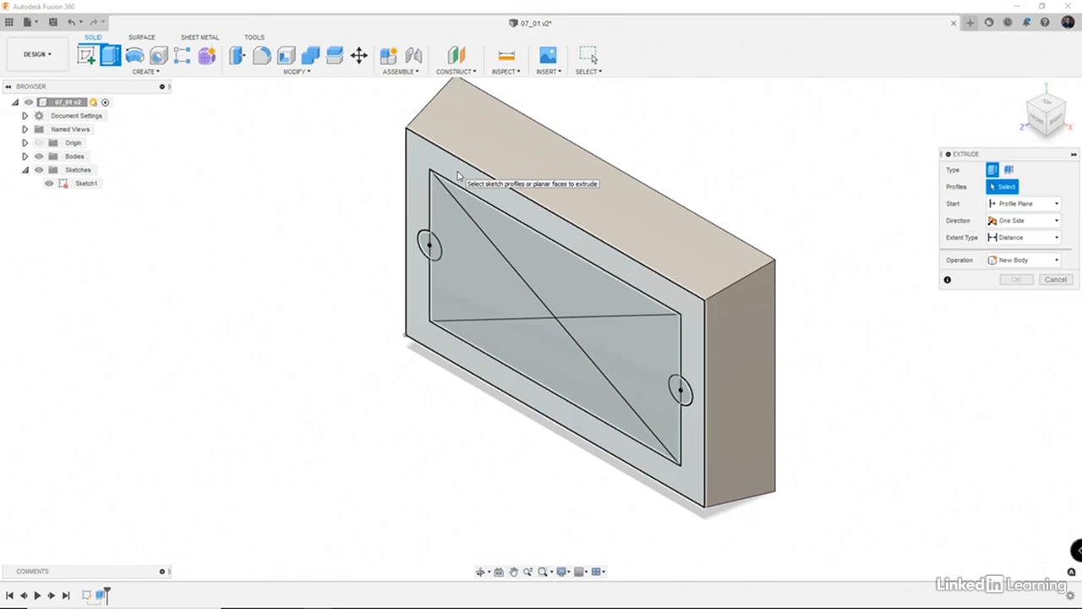
pyautogui.click(458, 175)
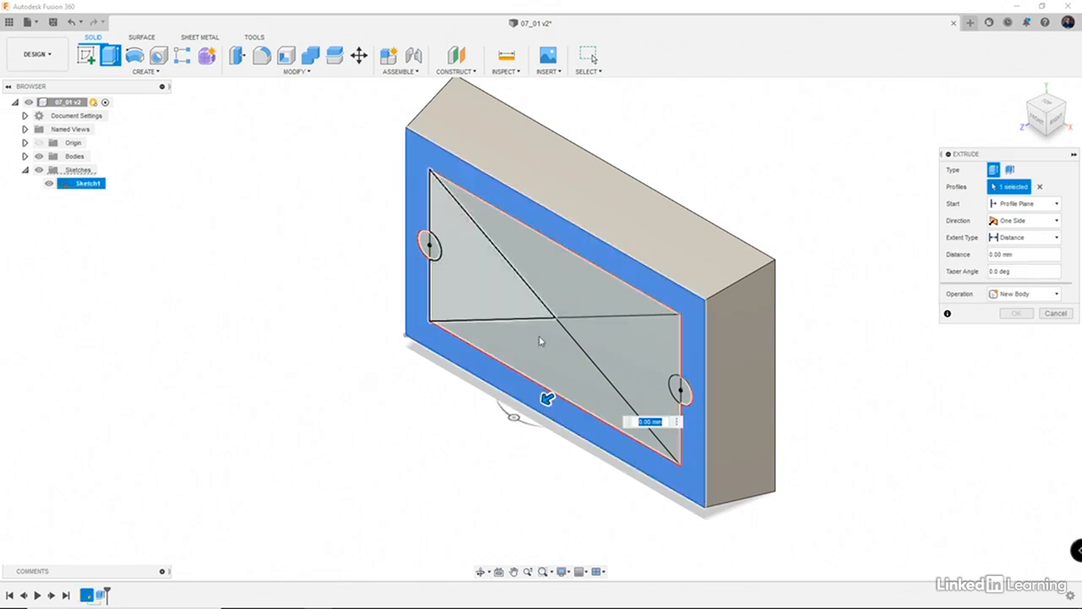
pyautogui.moveTo(548, 398); pyautogui.dragTo(454, 524)
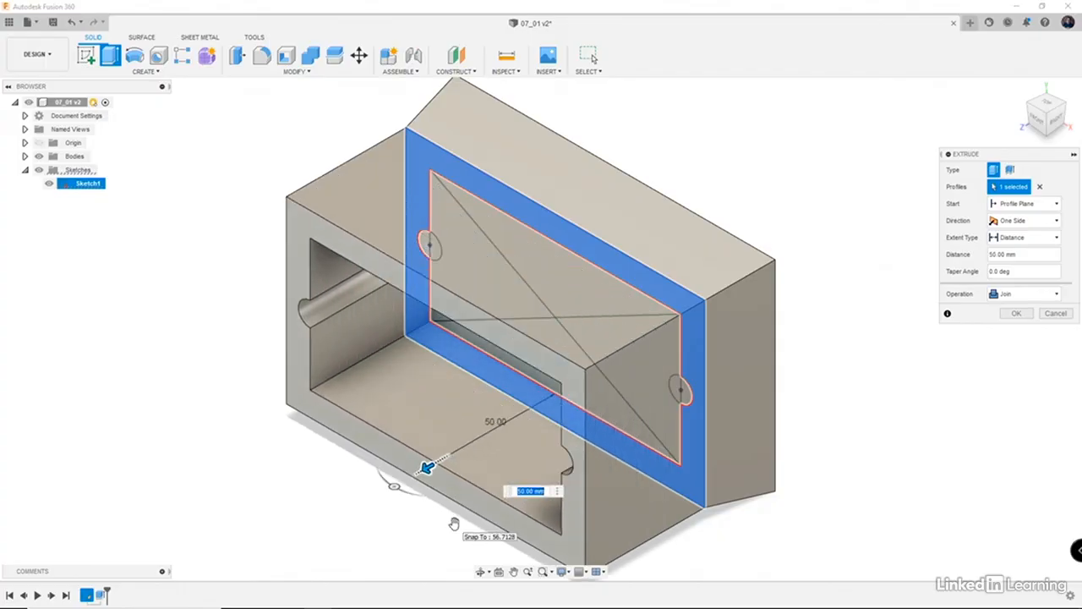
pyautogui.press('Return')
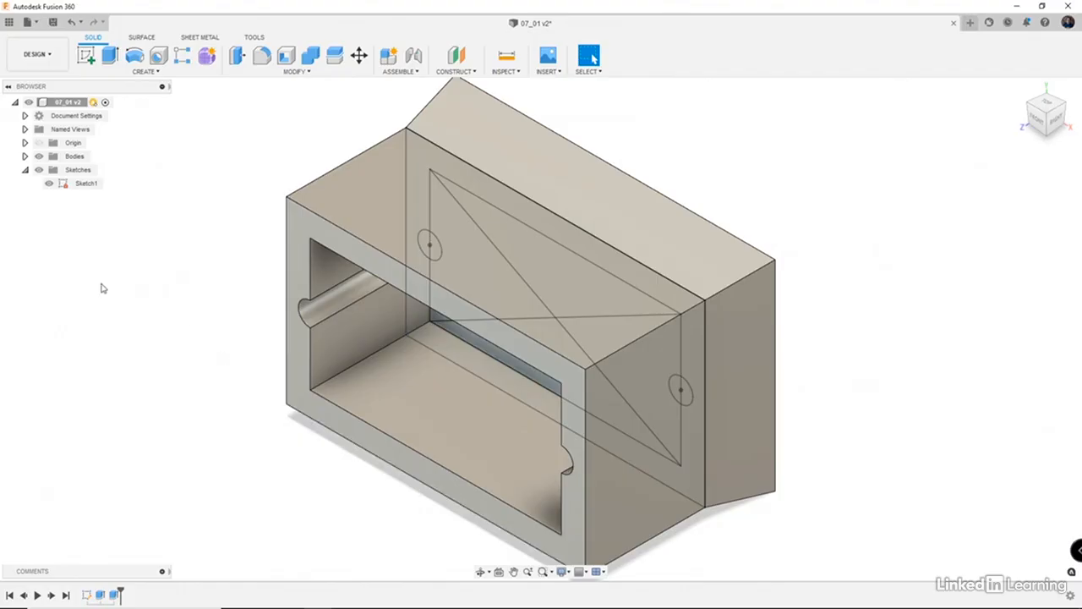
pyautogui.click(24, 156)
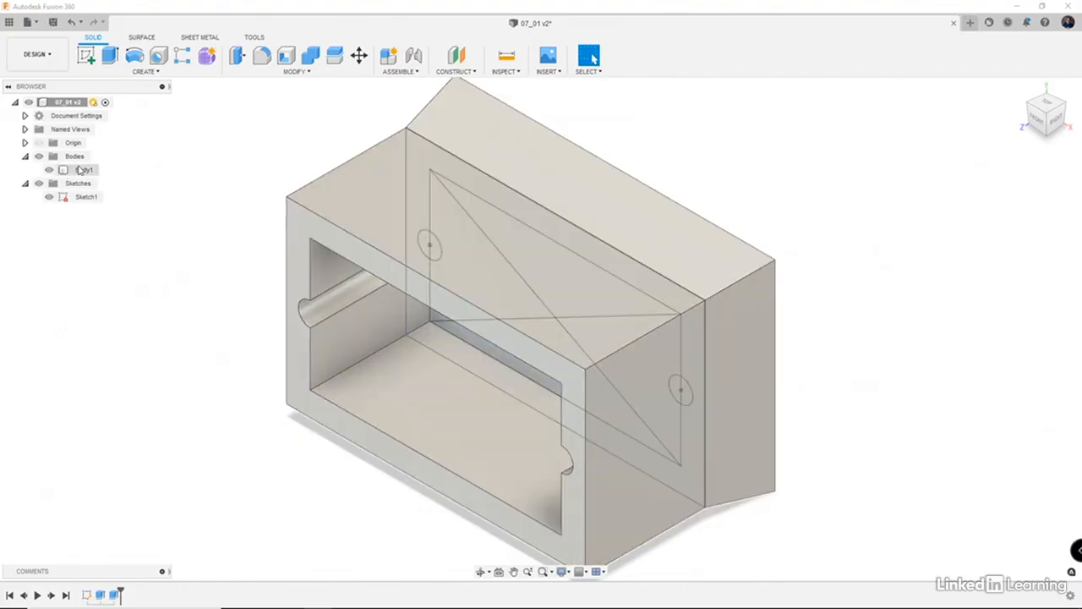
# - Set up a thin extrusion of both sketch diagonals with a centered wall 3 mm thick
pyautogui.keyDown('shift'); pyautogui.moveTo(211, 216); pyautogui.dragTo(315, 193, button='middle'); pyautogui.keyUp('shift')
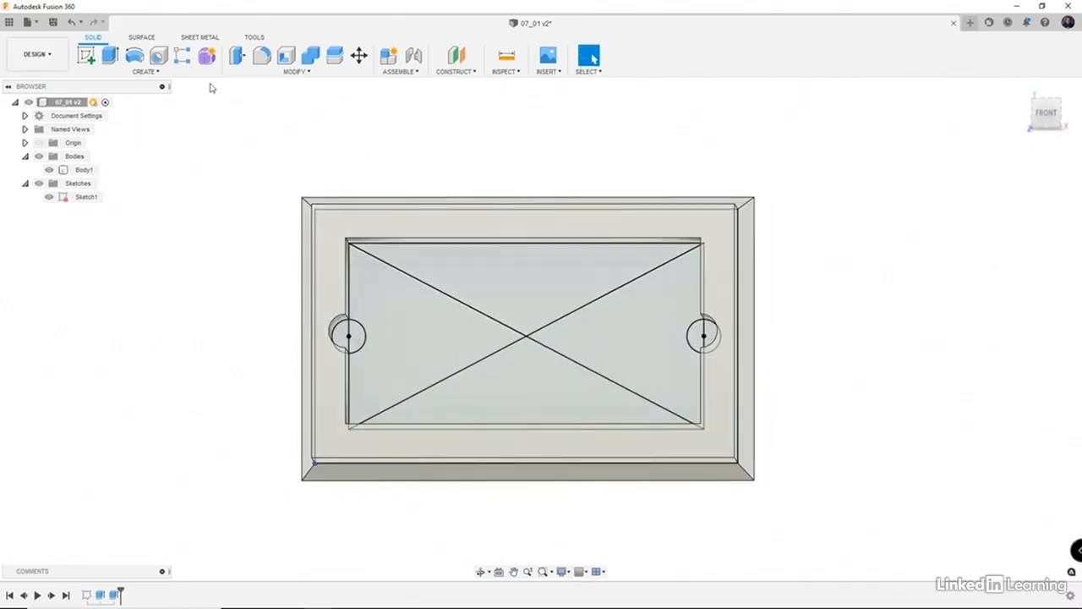
pyautogui.click(110, 56)
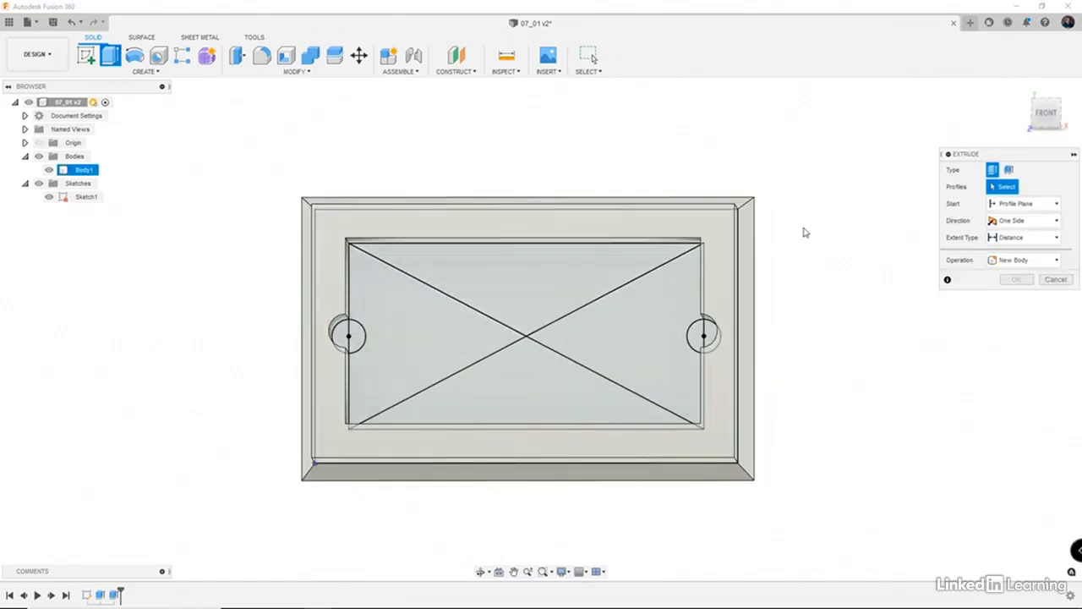
pyautogui.click(1010, 172)
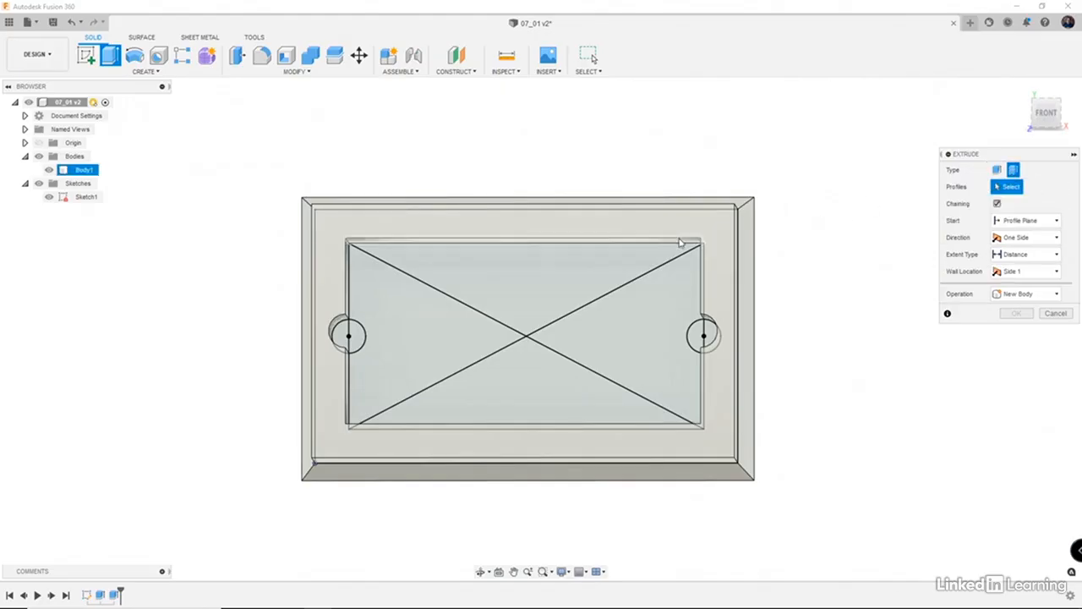
pyautogui.click(664, 270)
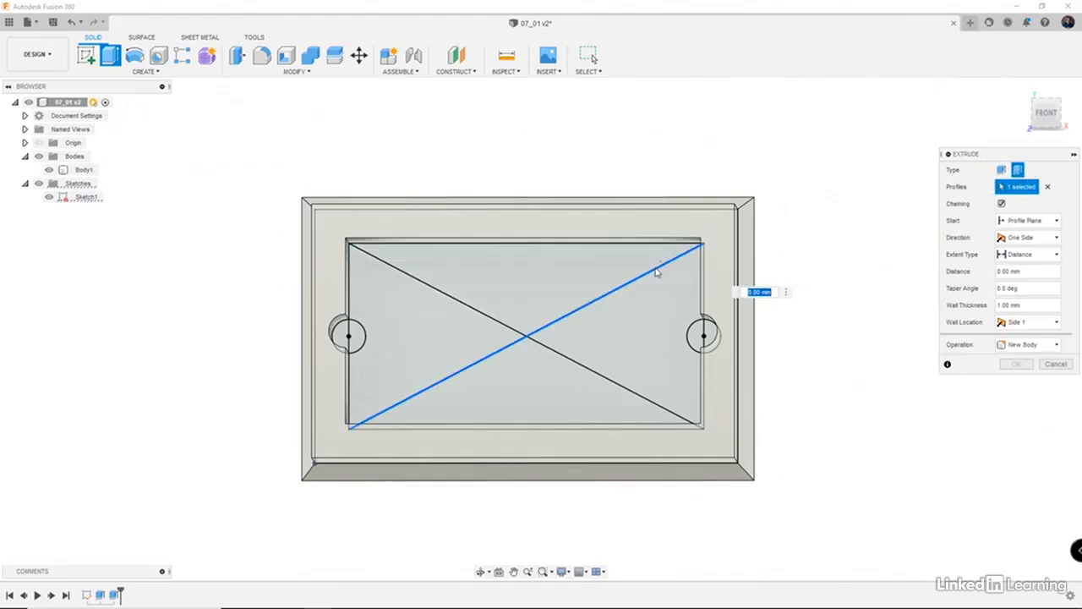
pyautogui.click(617, 389)
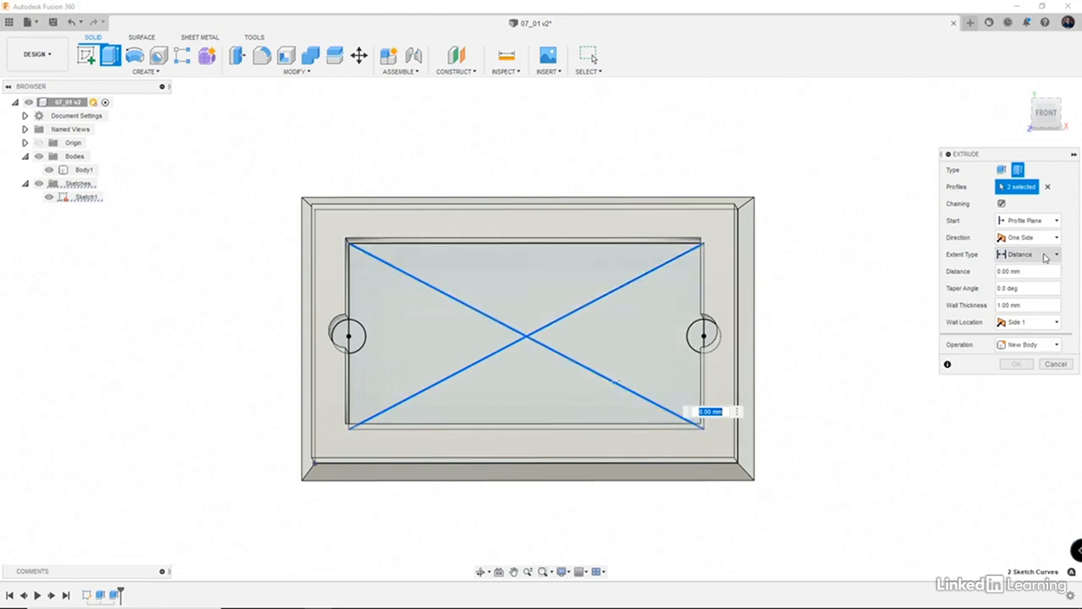
pyautogui.click(1035, 328)
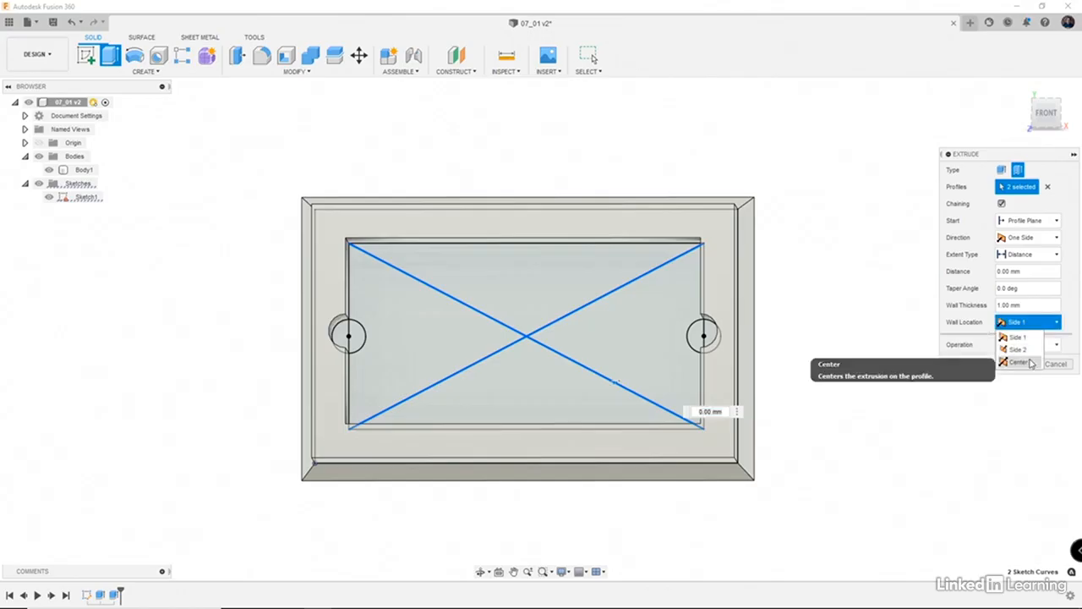
pyautogui.click(1032, 364)
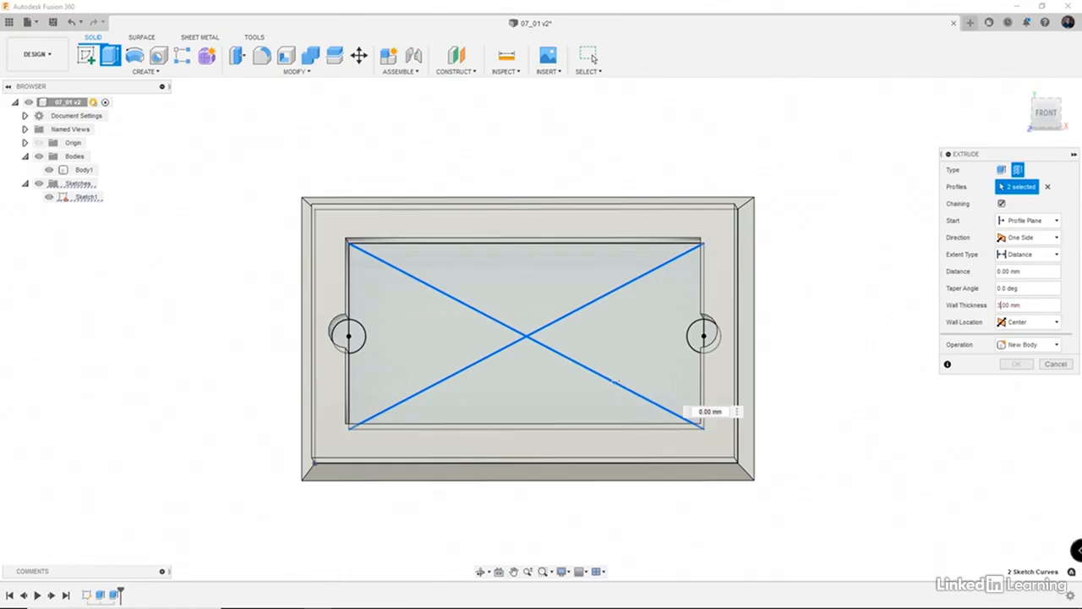
pyautogui.click(727, 403)
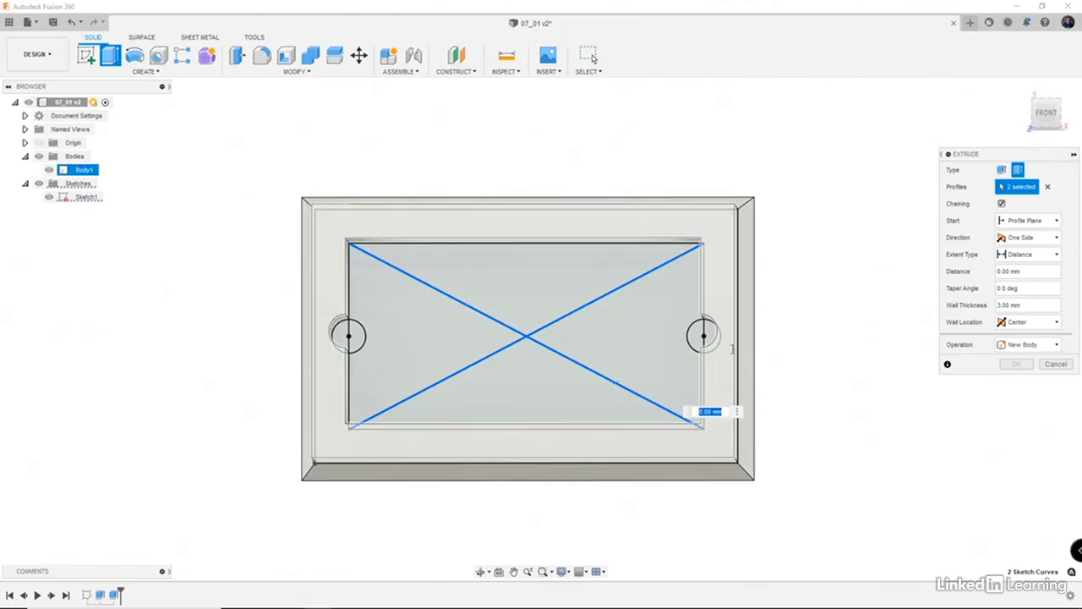
# - Extrude the thin diagonal ribs 50 mm forward and join them to the existing body
pyautogui.keyDown('shift'); pyautogui.moveTo(759, 387); pyautogui.dragTo(747, 347, button='middle'); pyautogui.keyUp('shift')
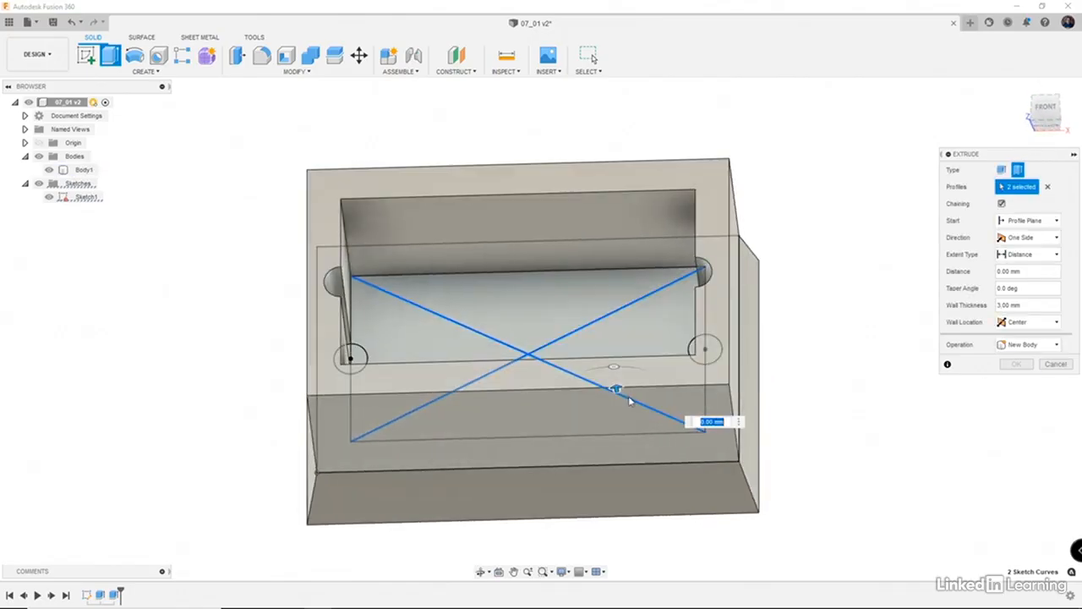
pyautogui.moveTo(617, 389); pyautogui.dragTo(616, 367)
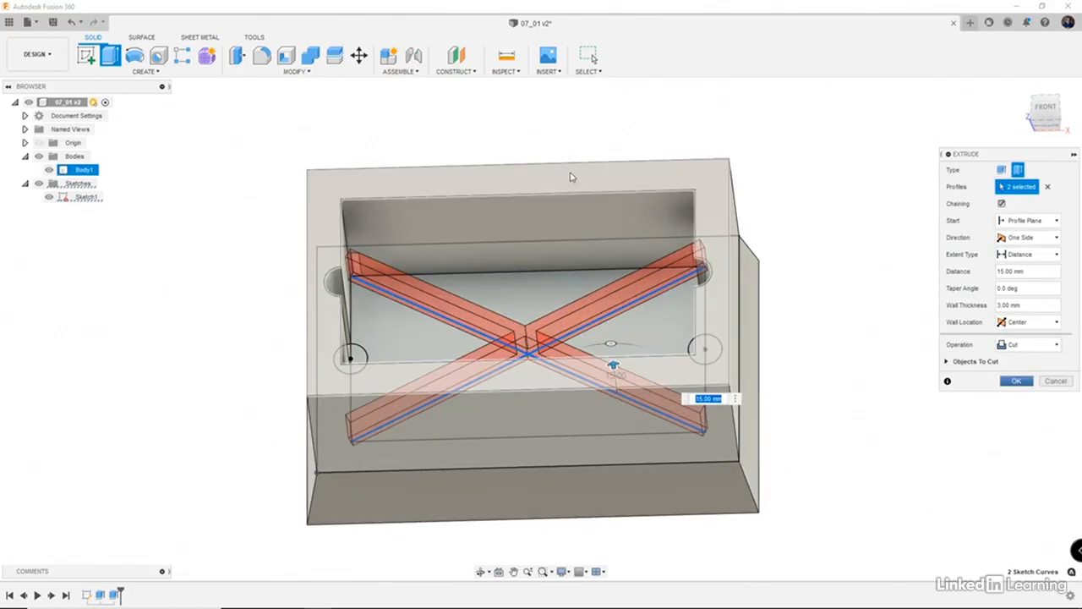
pyautogui.write('50')
pyautogui.press('Return')
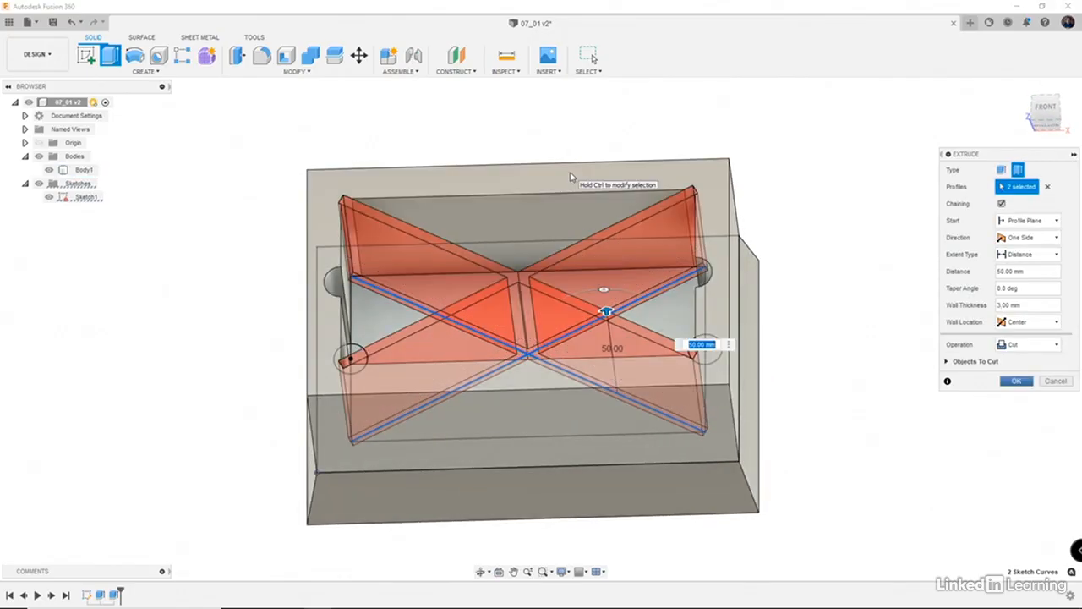
pyautogui.click(1055, 346)
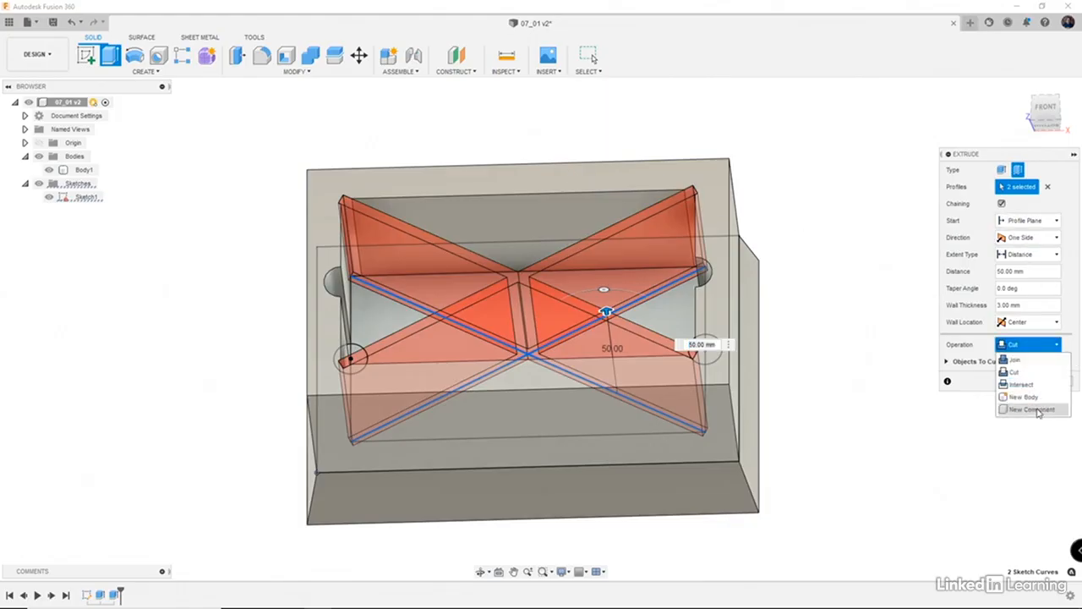
pyautogui.click(1030, 360)
pyautogui.click(1030, 366)
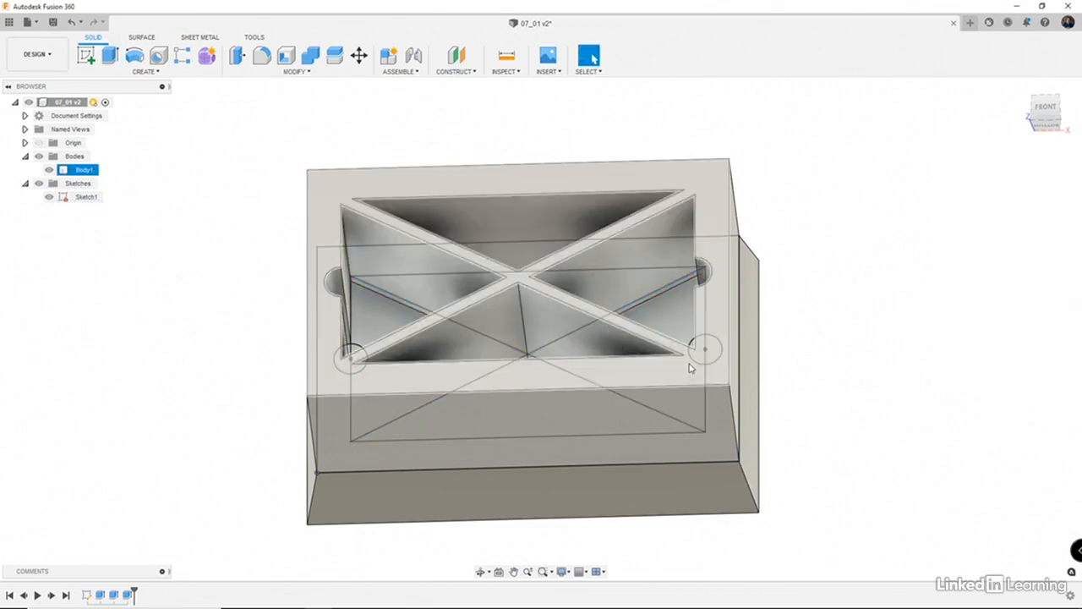
# - Extrude all four circle halves backward through the tapered block as a cut, making two round holes
pyautogui.keyDown('shift'); pyautogui.moveTo(659, 318); pyautogui.dragTo(661, 341, button='middle'); pyautogui.keyUp('shift')
pyautogui.scroll(2, 661, 341)
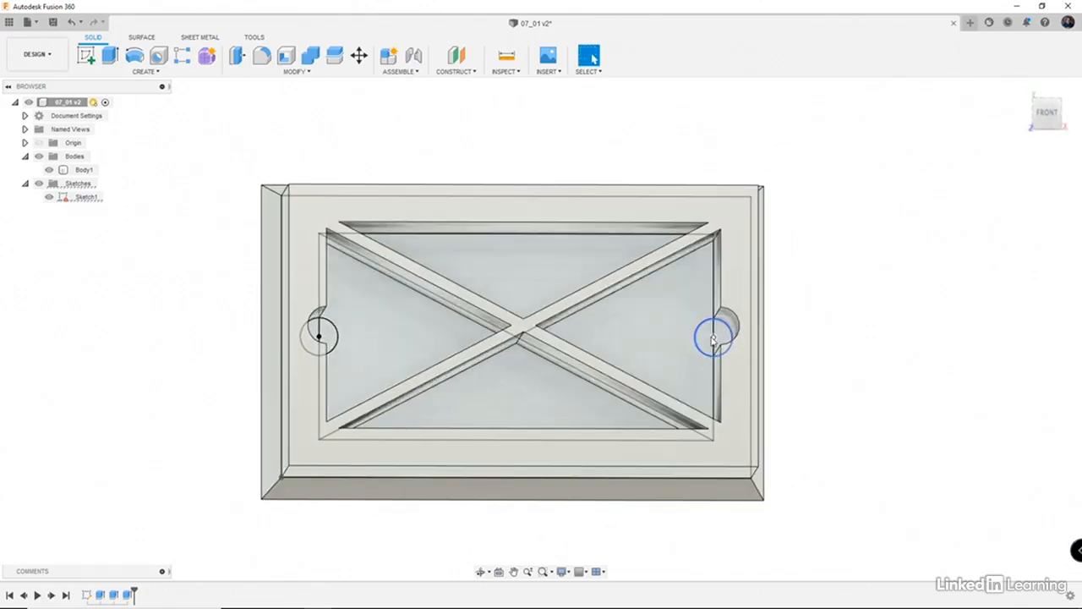
pyautogui.press('e')
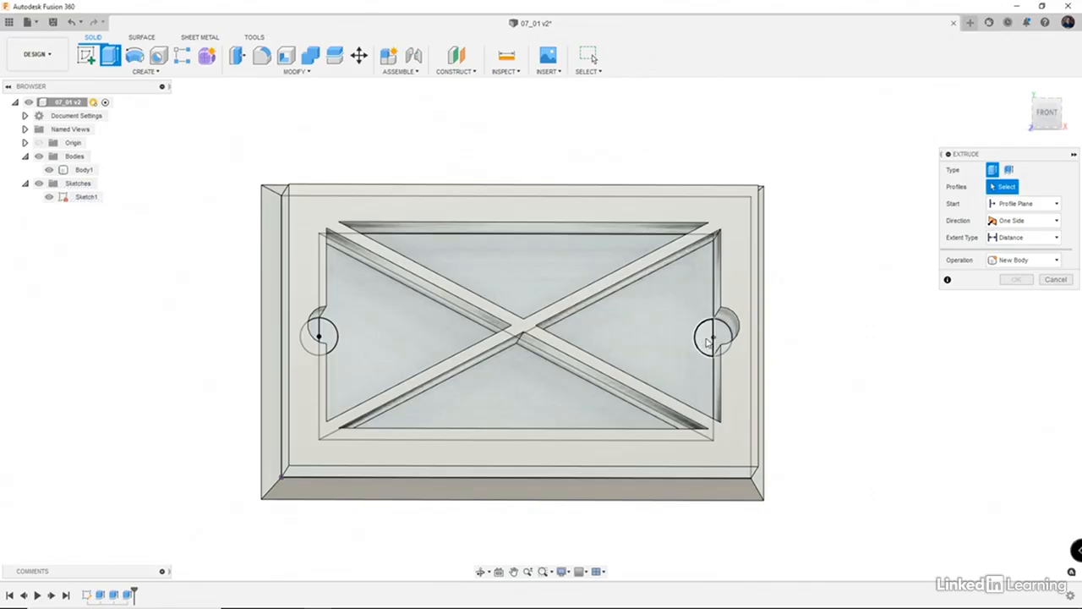
pyautogui.click(706, 338)
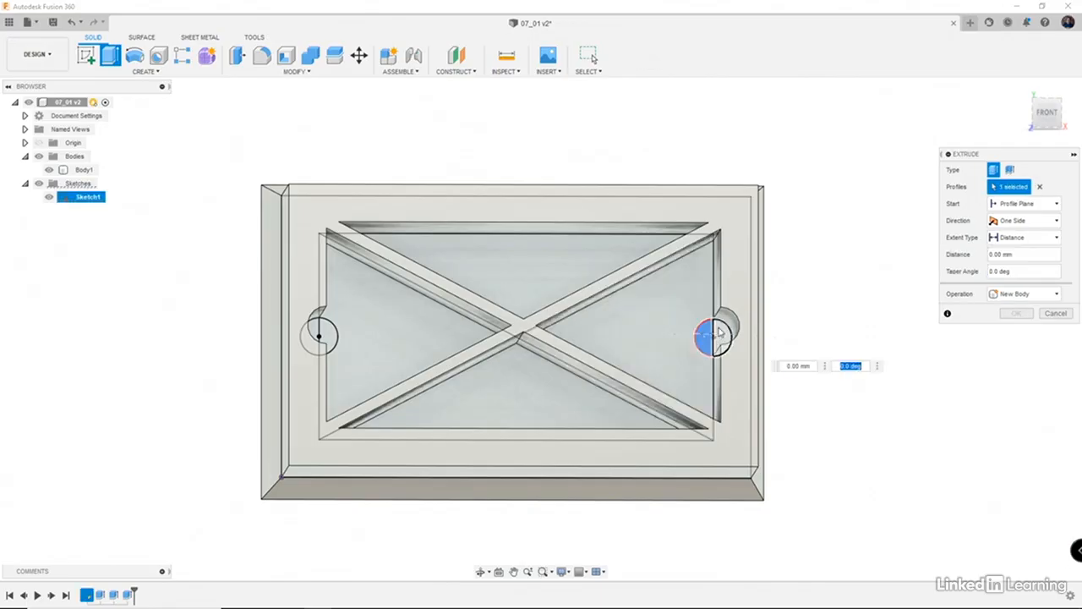
pyautogui.click(721, 337)
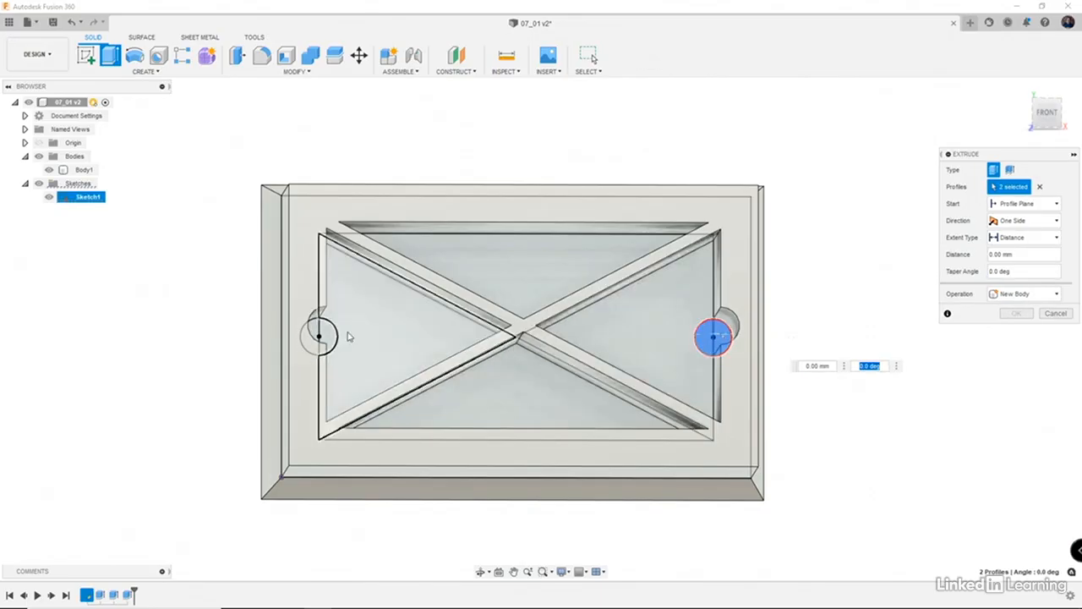
pyautogui.click(324, 336)
pyautogui.click(311, 335)
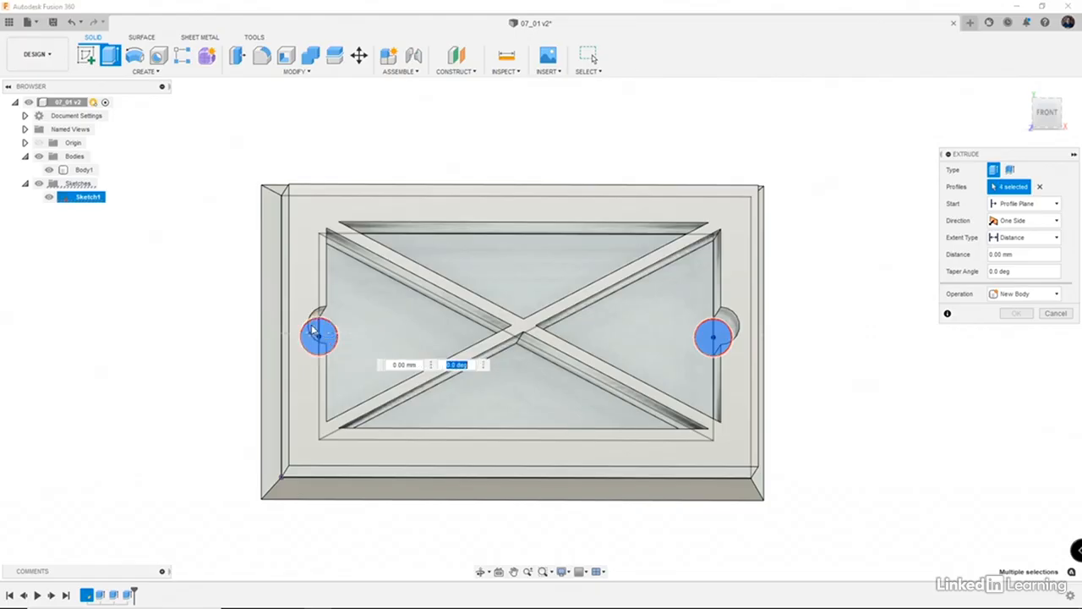
pyautogui.keyDown('shift'); pyautogui.moveTo(731, 274); pyautogui.dragTo(721, 213, button='middle'); pyautogui.keyUp('shift')
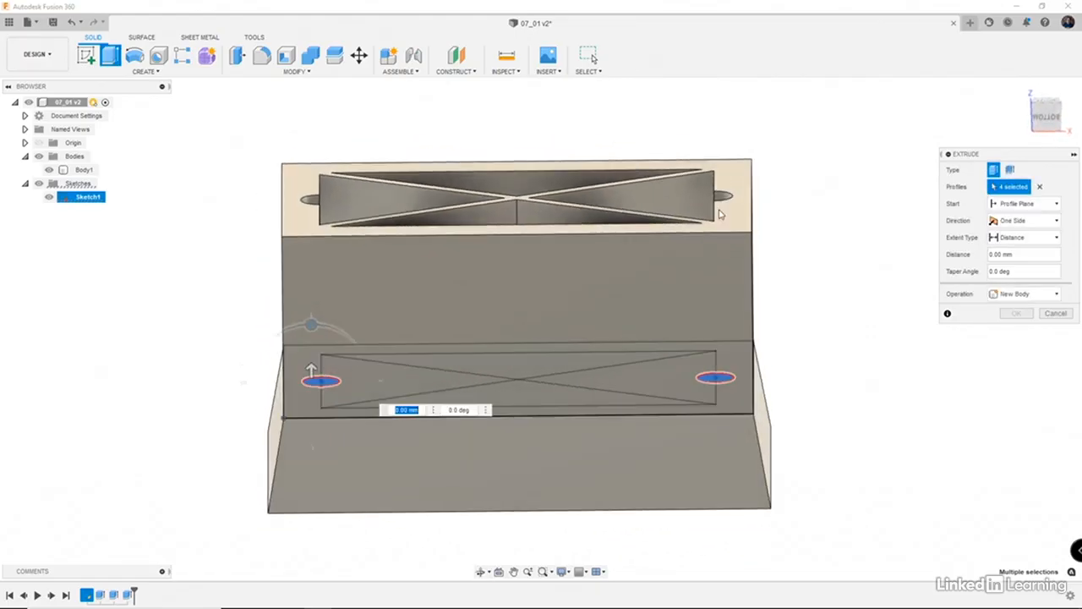
pyautogui.moveTo(313, 365); pyautogui.dragTo(292, 549)
pyautogui.press('Return')
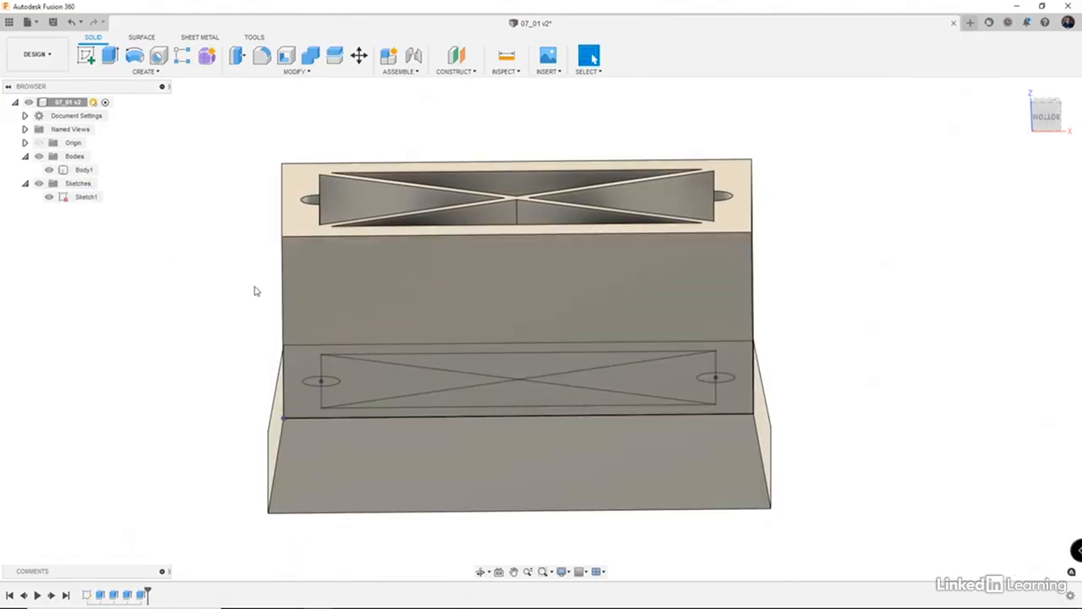
# - Hide Sketch1 so only the solid body is displayed
pyautogui.keyDown('shift'); pyautogui.moveTo(254, 290); pyautogui.dragTo(242, 346, button='middle'); pyautogui.keyUp('shift')
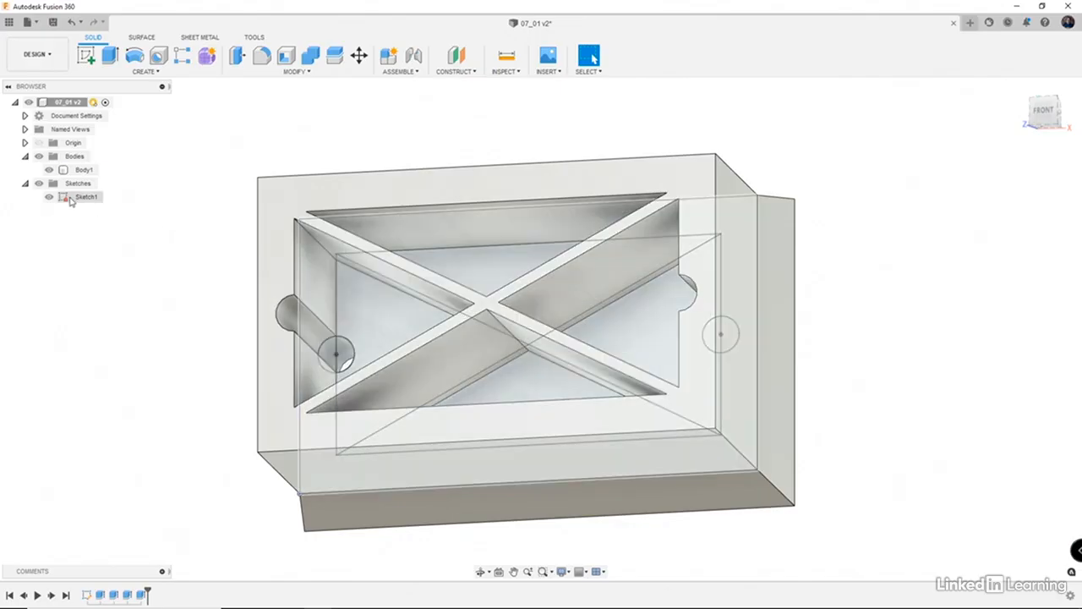
pyautogui.click(68, 200)
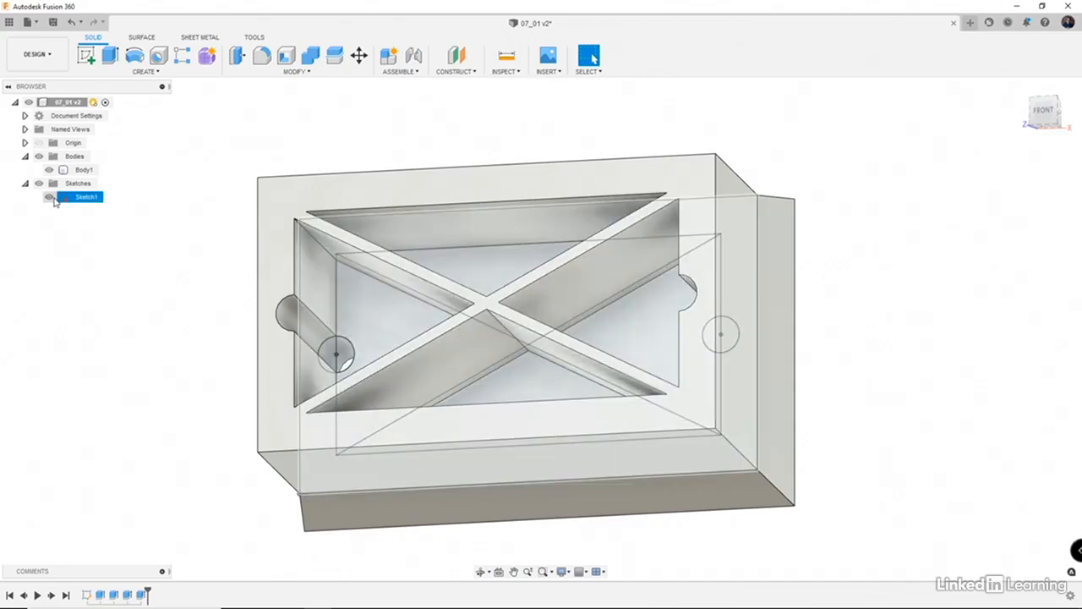
pyautogui.click(49, 197)
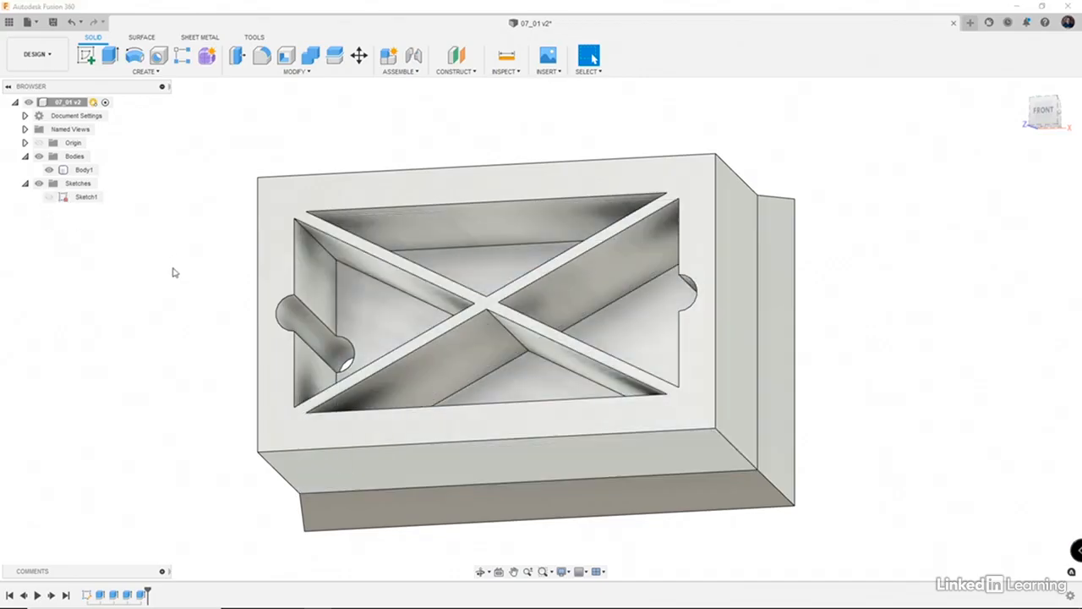
pyautogui.moveTo(132, 349)
pyautogui.keyDown('shift'); pyautogui.mouseDown(button='middle')
pyautogui.moveTo(150, 362)
pyautogui.moveTo(164, 349)
pyautogui.moveTo(176, 369)
pyautogui.moveTo(132, 358)
pyautogui.mouseUp(button='middle'); pyautogui.keyUp('shift')
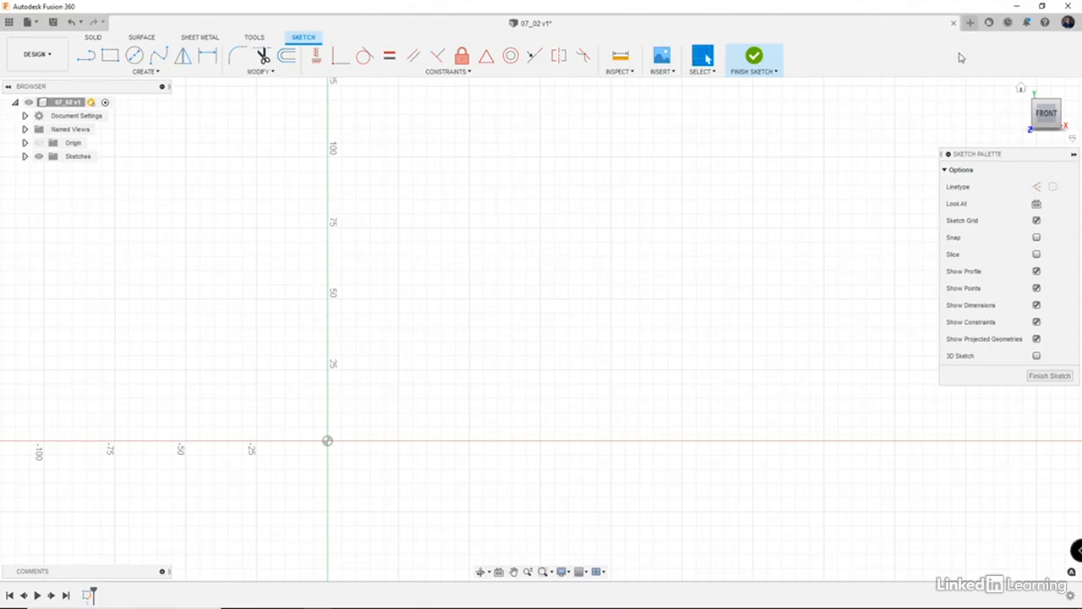
# - Sketch a 150 mm wide and 75 mm high rectangle with its lower-left corner at the origin
pyautogui.press('r')
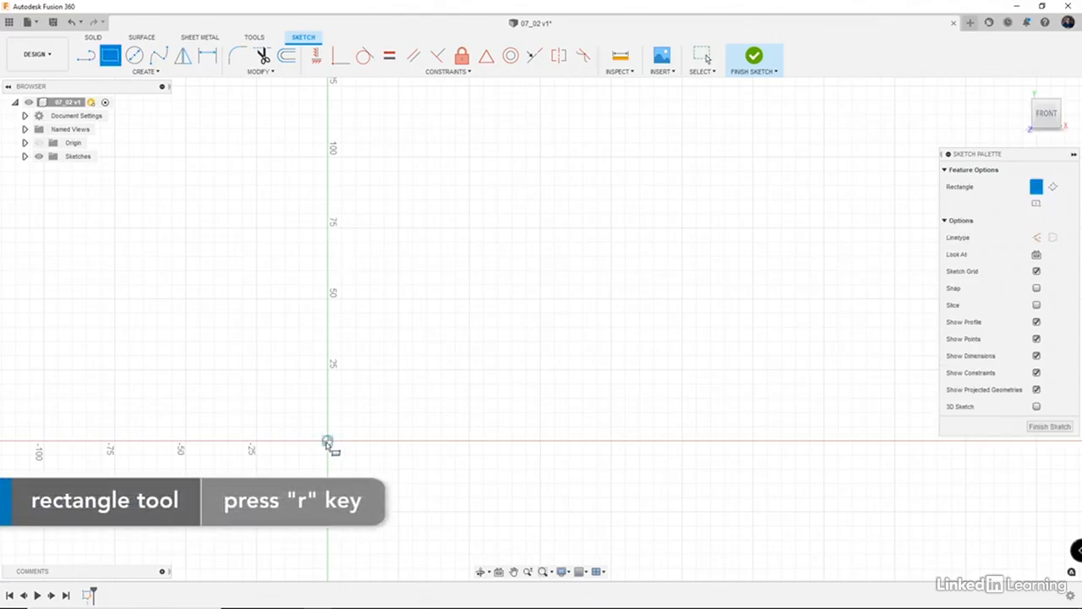
pyautogui.click(329, 440)
pyautogui.write('150')
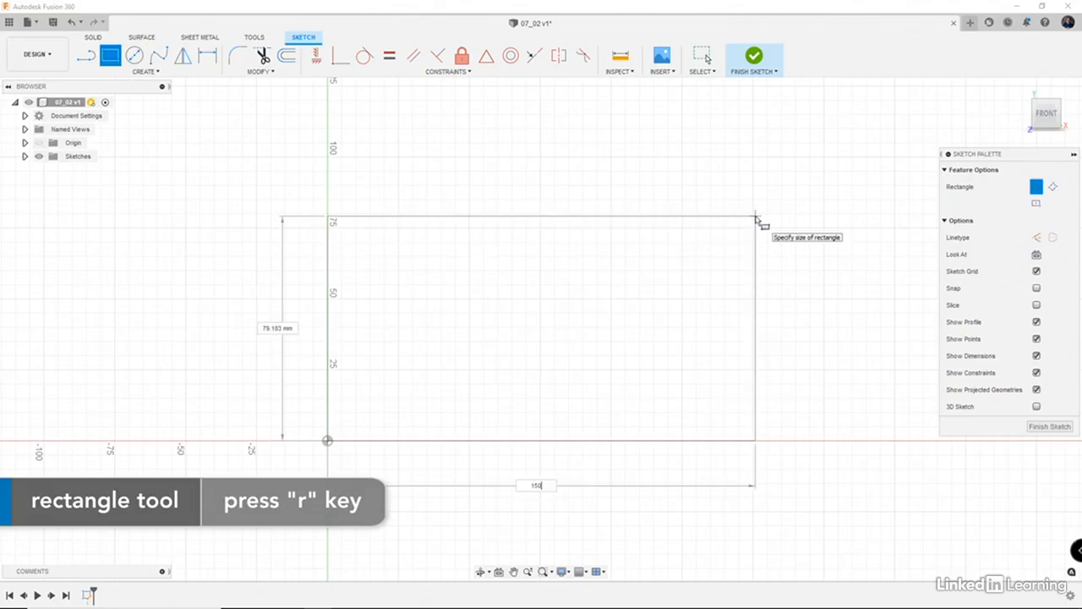
pyautogui.press('Tab')
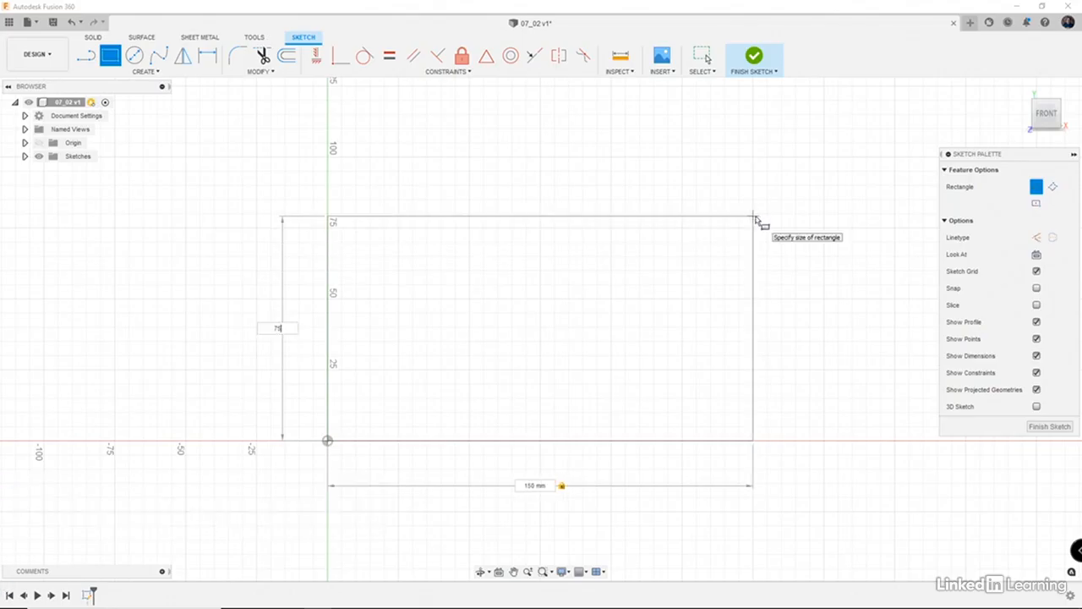
pyautogui.press('Tab')
pyautogui.press('Return')
pyautogui.press('Escape')
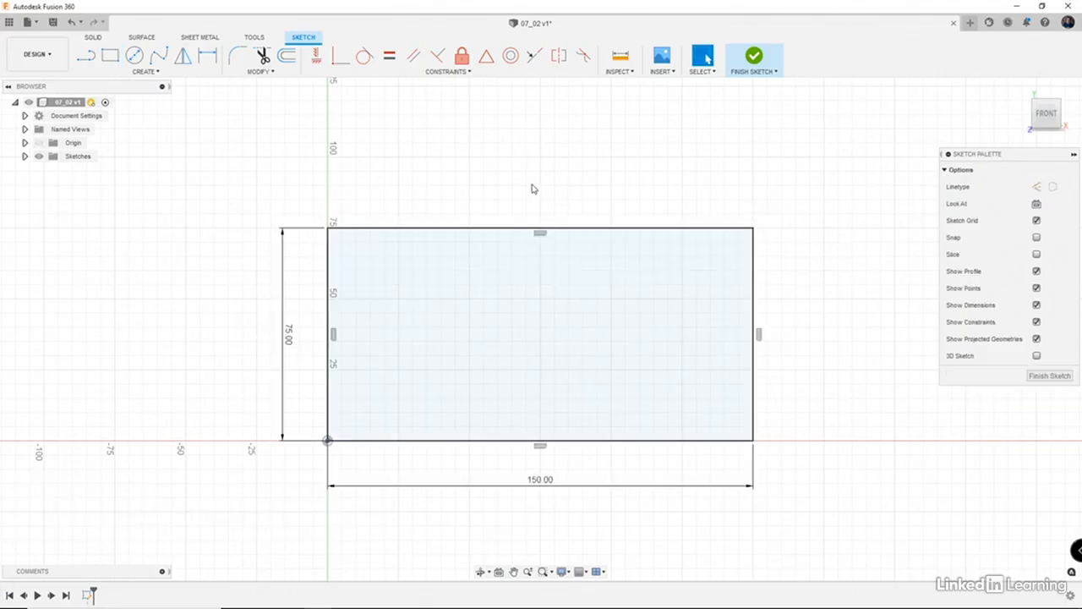
# - Fillet all four corners of the rectangle with a 15 mm radius
pyautogui.press('f')
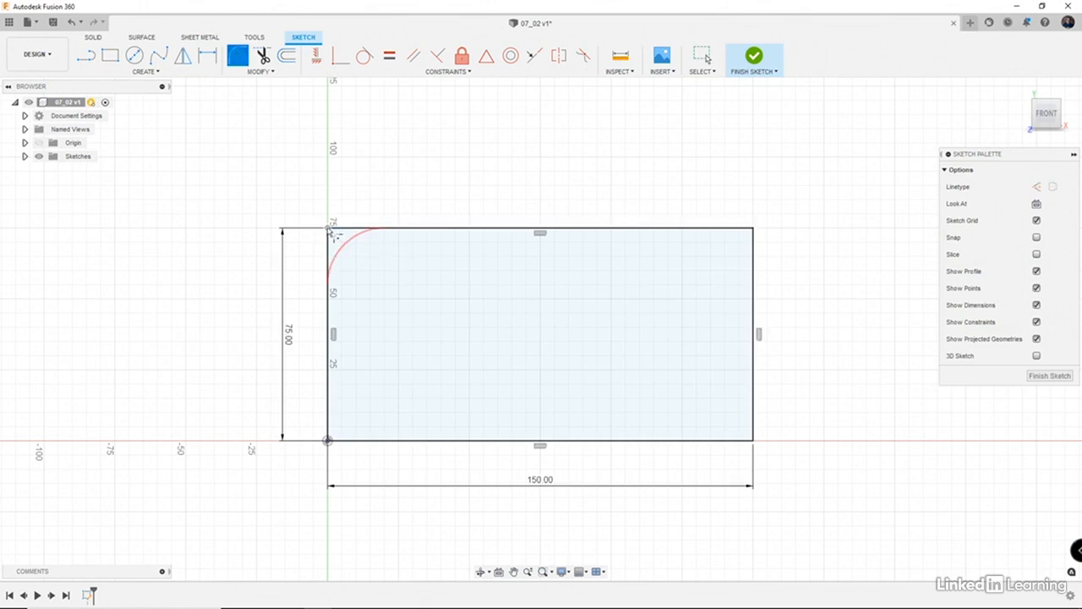
pyautogui.click(330, 231)
pyautogui.click(329, 440)
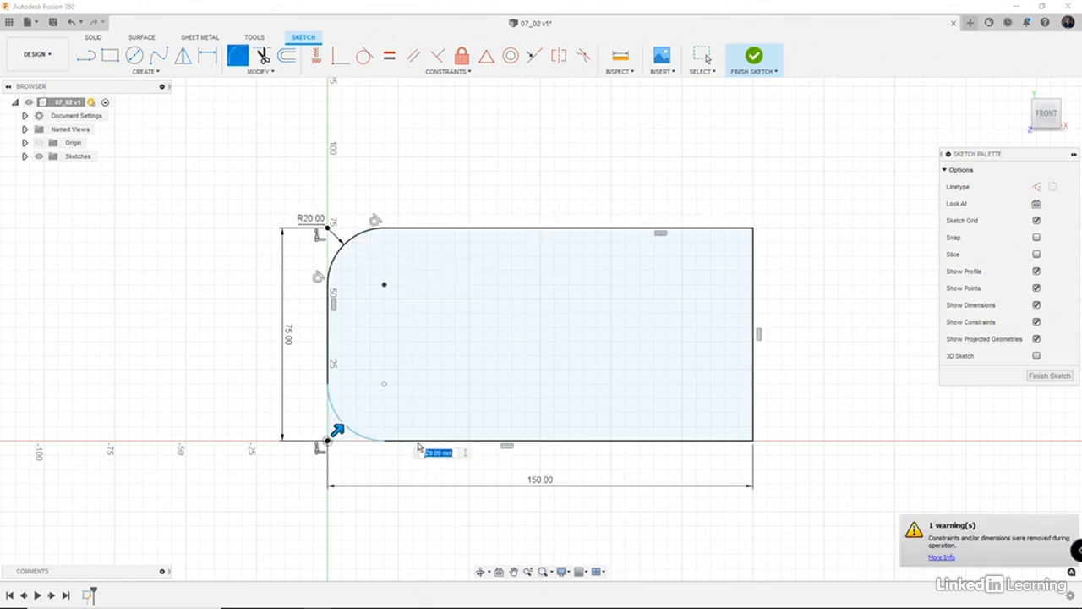
pyautogui.click(753, 440)
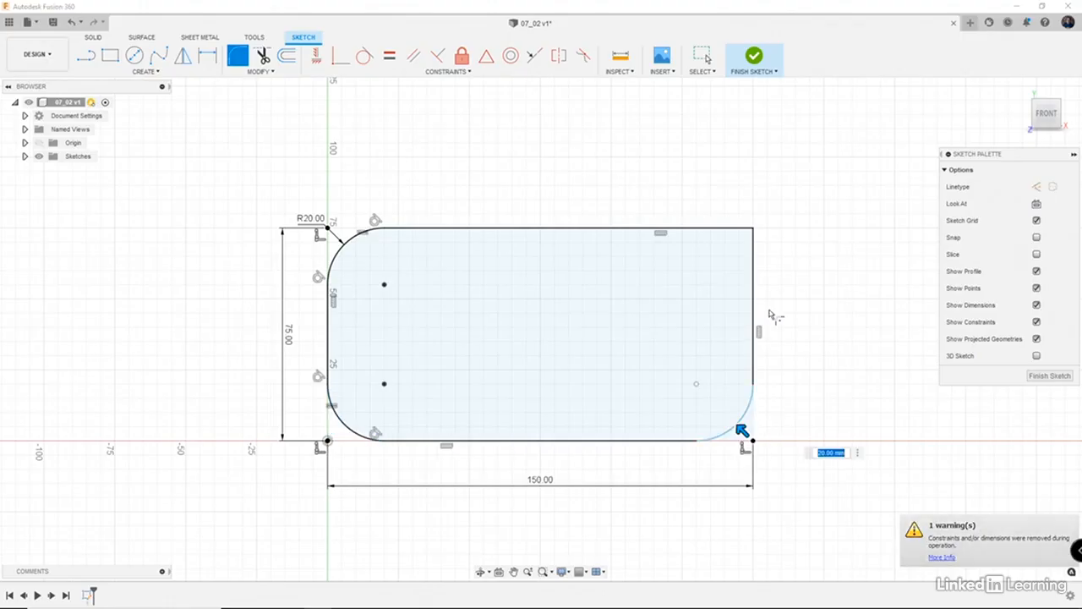
pyautogui.click(755, 230)
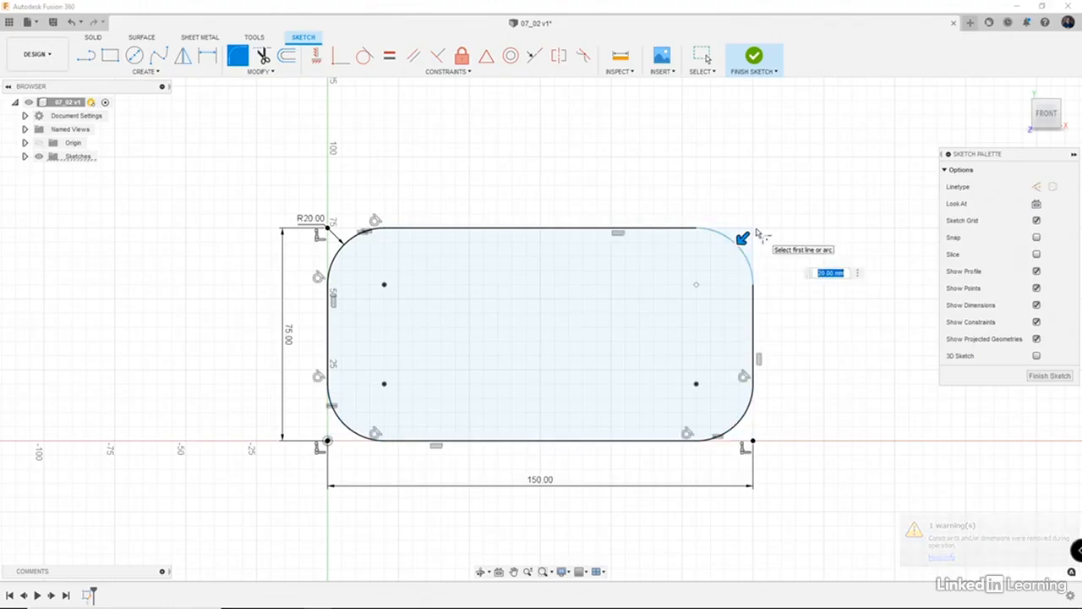
pyautogui.write('15')
pyautogui.press('Return')
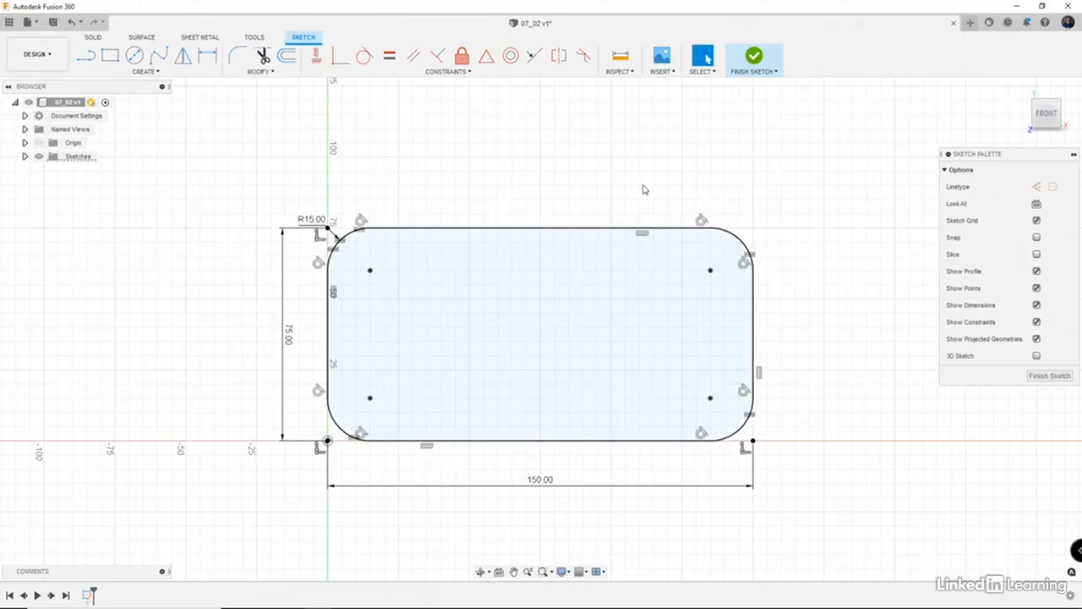
# - Draw a wavy five-point spline above the rectangle, spanning about its full width, and finish the sketch
pyautogui.scroll(-3, 642, 189)
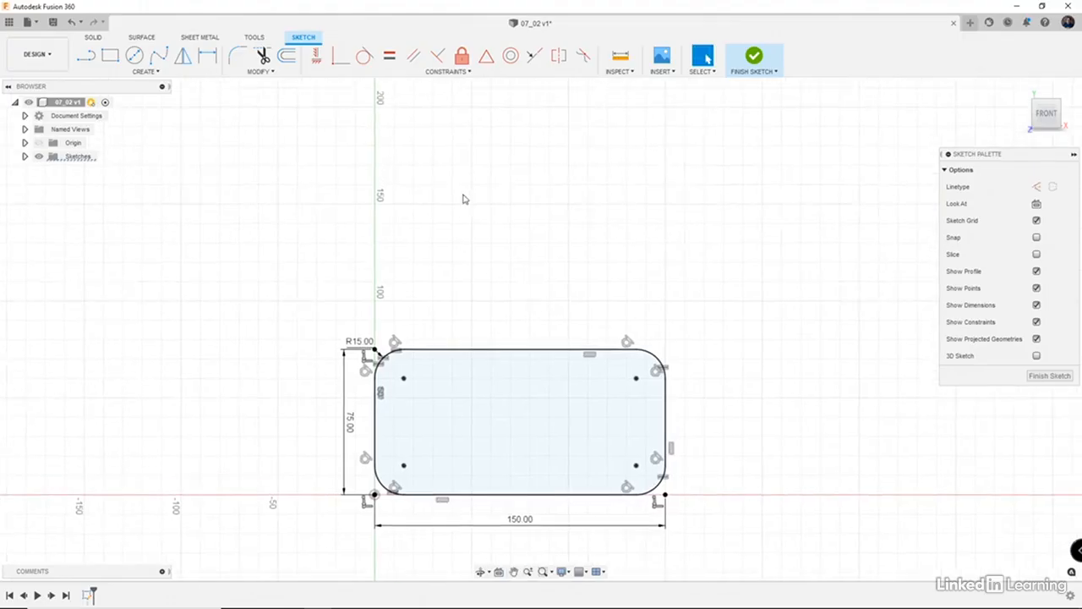
pyautogui.click(158, 55)
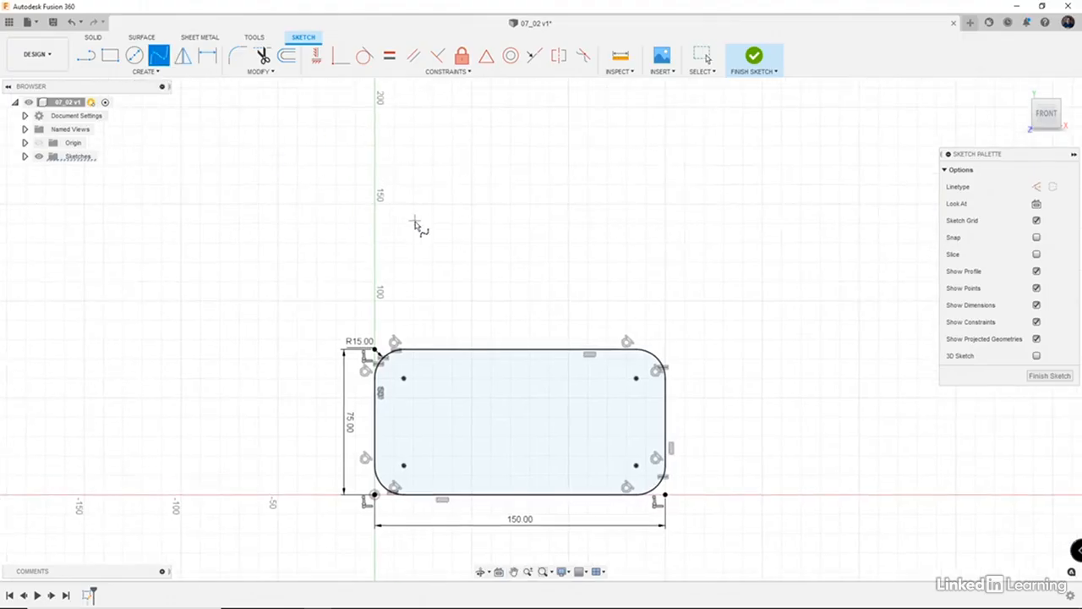
pyautogui.click(377, 238)
pyautogui.click(444, 183)
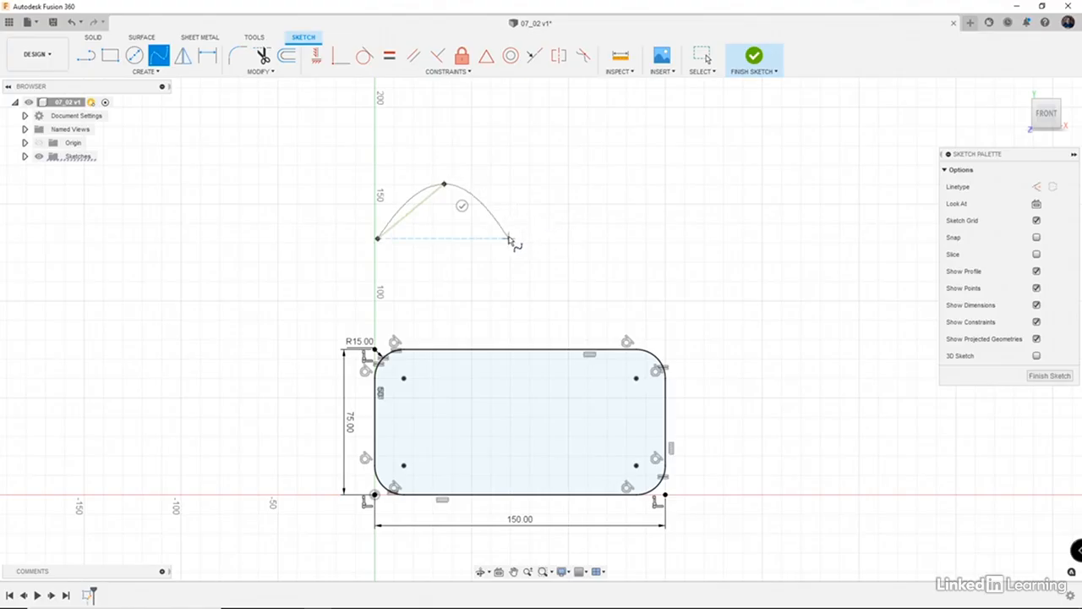
pyautogui.click(509, 238)
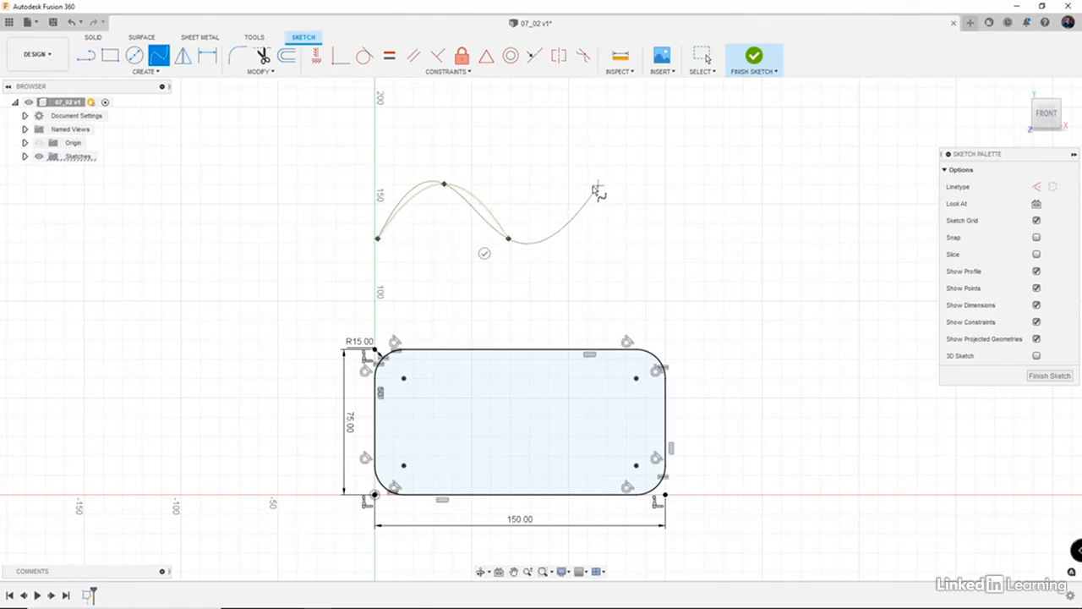
pyautogui.click(588, 186)
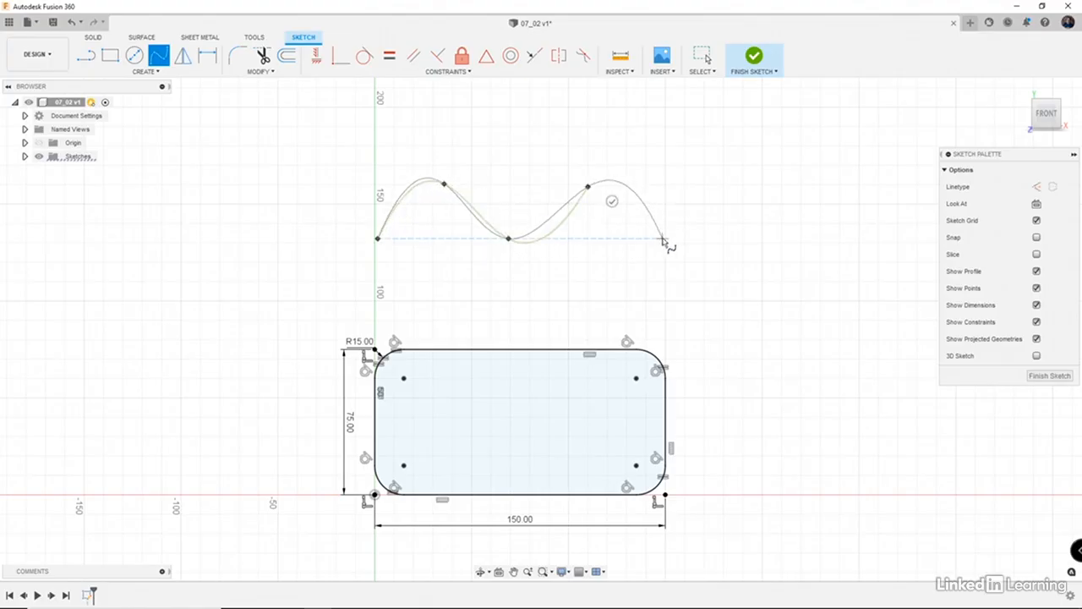
pyautogui.doubleClick(665, 240)
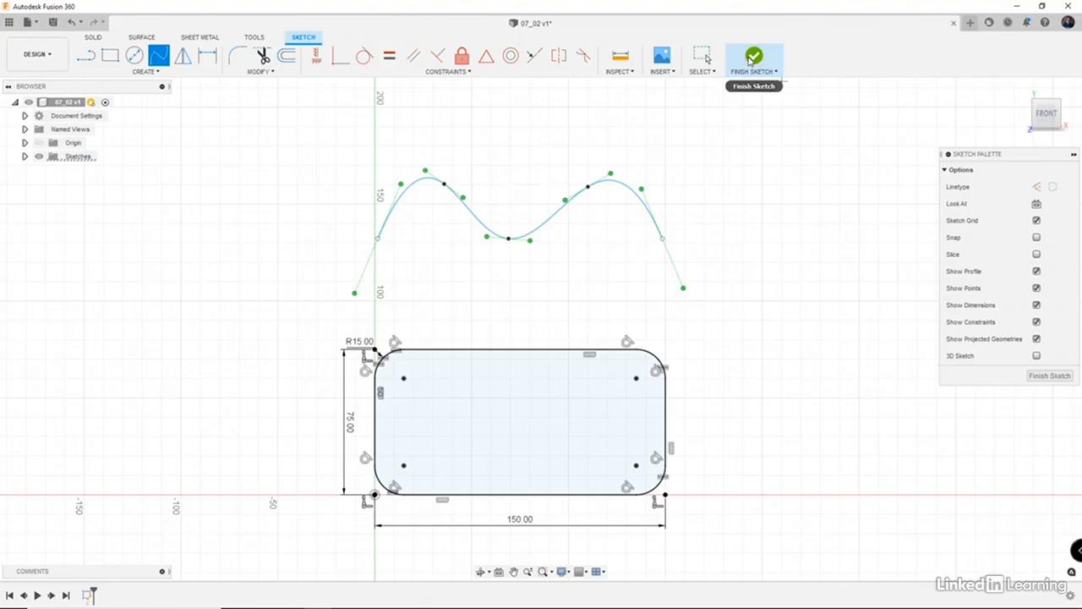
pyautogui.click(751, 59)
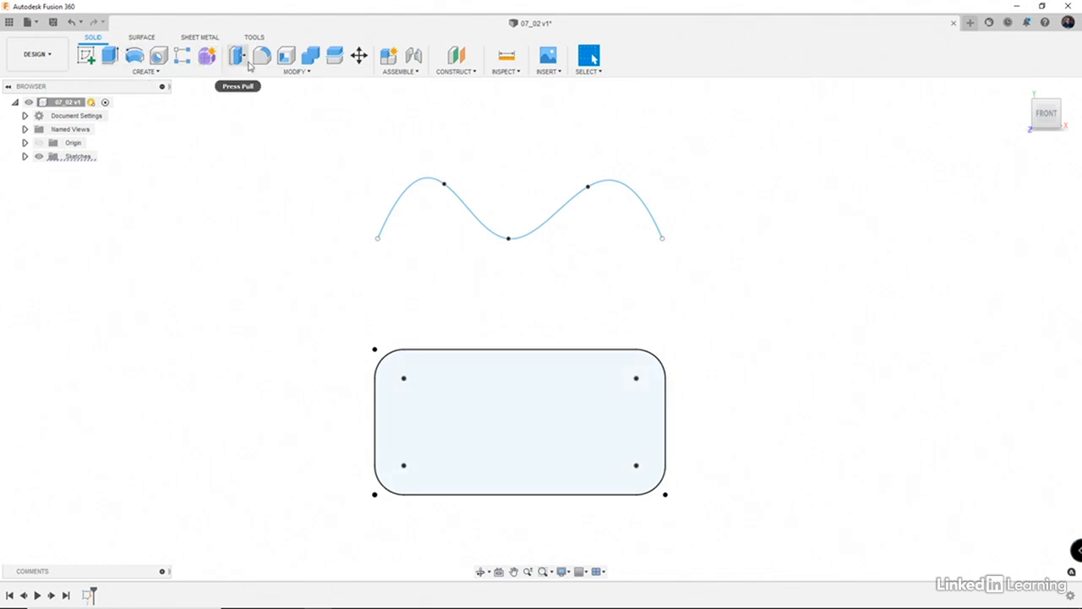
# - Extrude the rounded rectangle 140 mm to one side as a new surface body
pyautogui.click(142, 38)
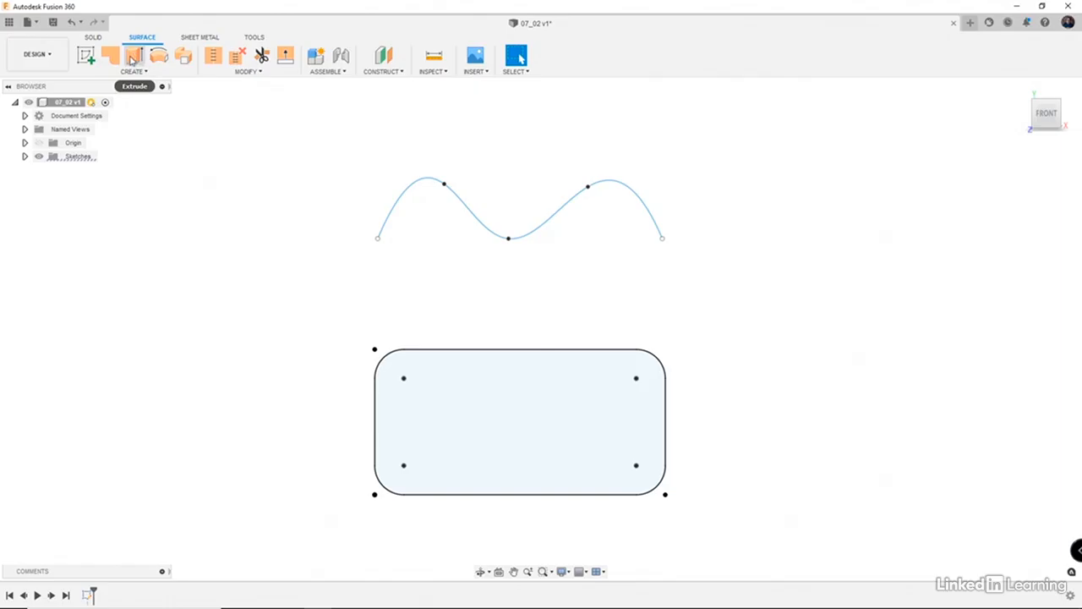
pyautogui.click(133, 57)
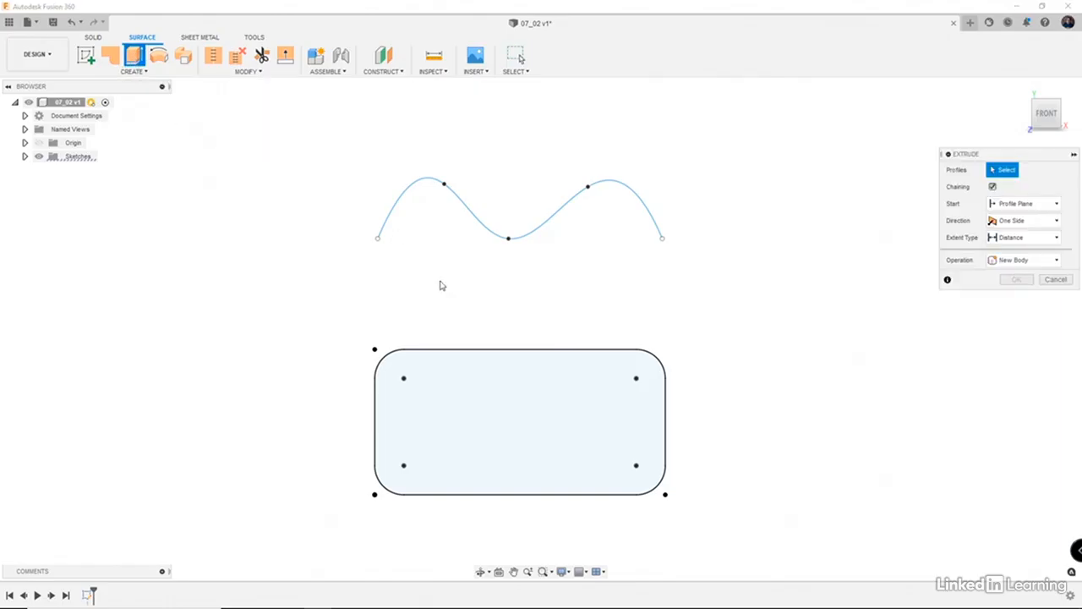
pyautogui.click(480, 357)
pyautogui.scroll(-1, 472, 398)
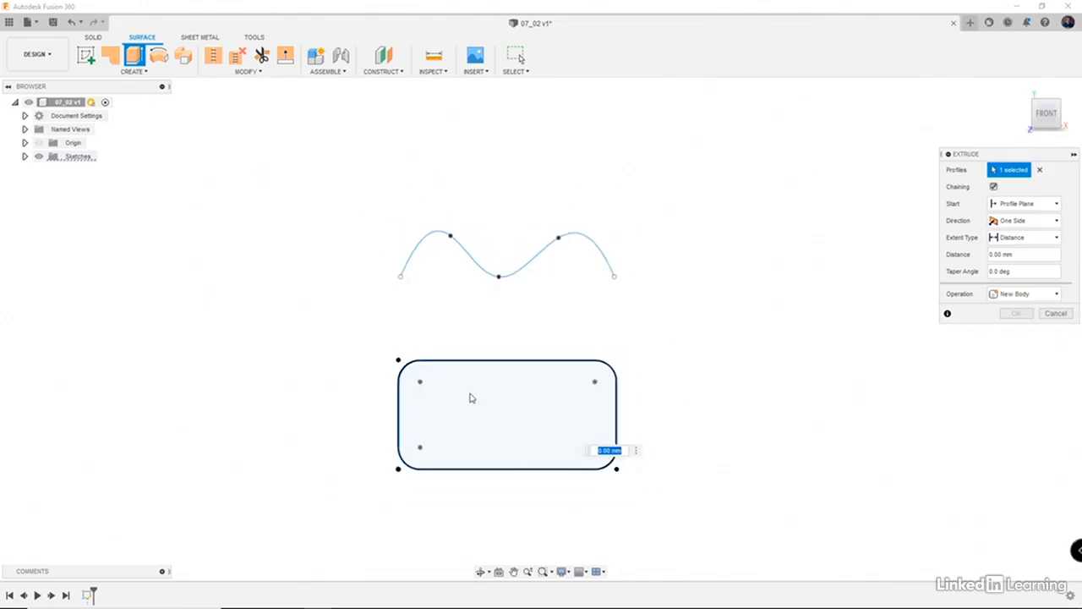
pyautogui.moveTo(472, 398)
pyautogui.mouseDown(button='middle')
pyautogui.moveTo(465, 376)
pyautogui.moveTo(506, 409)
pyautogui.moveTo(507, 389)
pyautogui.mouseUp(button='middle')
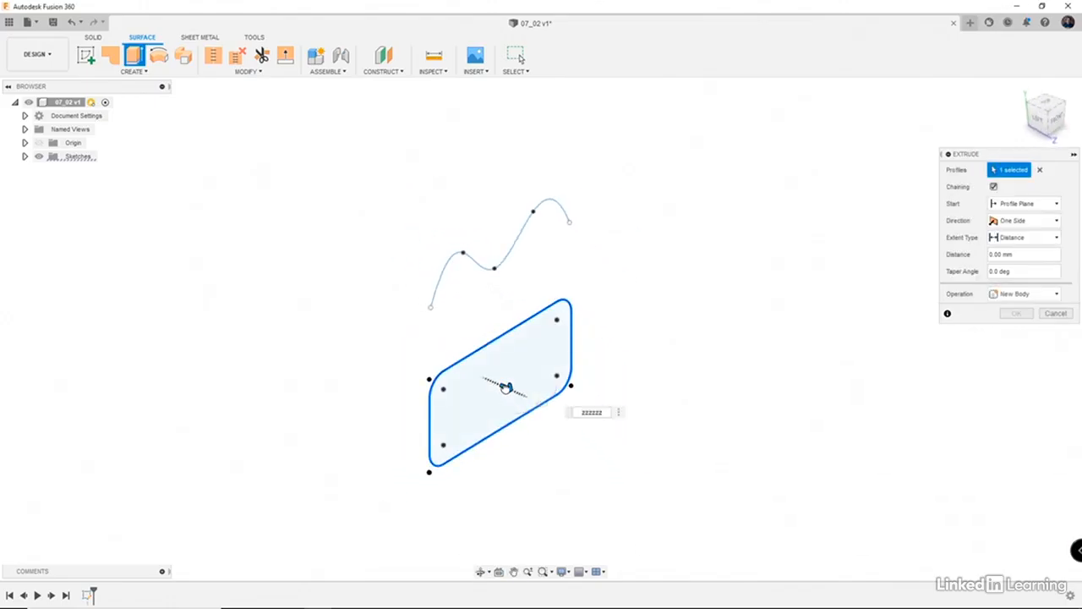
pyautogui.moveTo(506, 386); pyautogui.dragTo(660, 457)
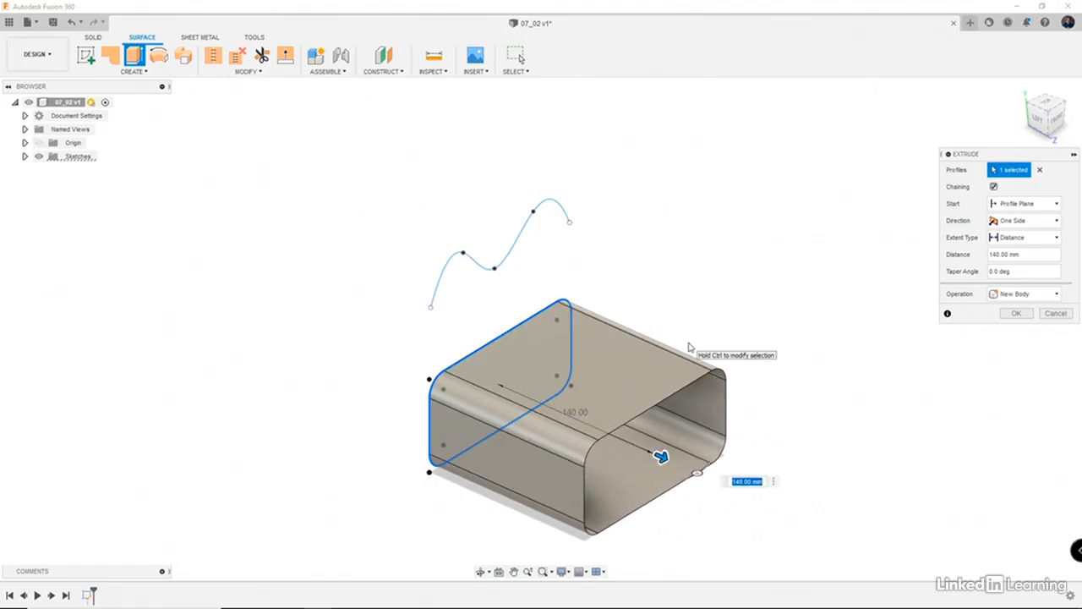
pyautogui.press('Return')
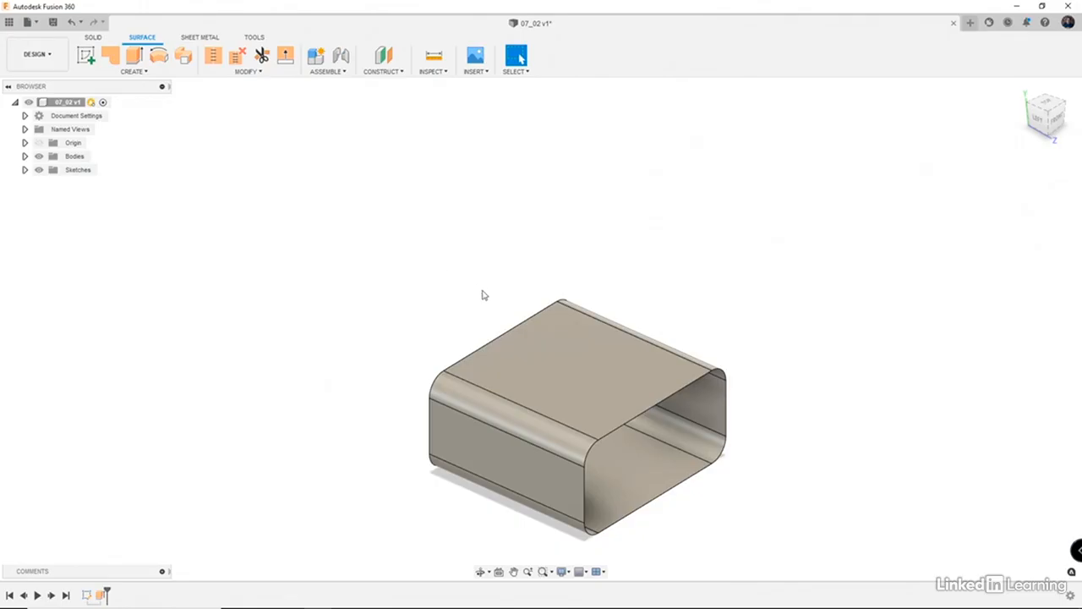
# - Show Sketch1 again and set up a one-sided 130 mm surface extrusion of the wavy spline
pyautogui.moveTo(483, 295)
pyautogui.keyDown('shift'); pyautogui.mouseDown(button='middle')
pyautogui.moveTo(553, 287)
pyautogui.moveTo(469, 300)
pyautogui.moveTo(464, 269)
pyautogui.moveTo(479, 299)
pyautogui.moveTo(526, 299)
pyautogui.moveTo(491, 304)
pyautogui.moveTo(442, 299)
pyautogui.moveTo(428, 285)
pyautogui.moveTo(449, 286)
pyautogui.moveTo(438, 273)
pyautogui.moveTo(419, 285)
pyautogui.mouseUp(button='middle'); pyautogui.keyUp('shift')
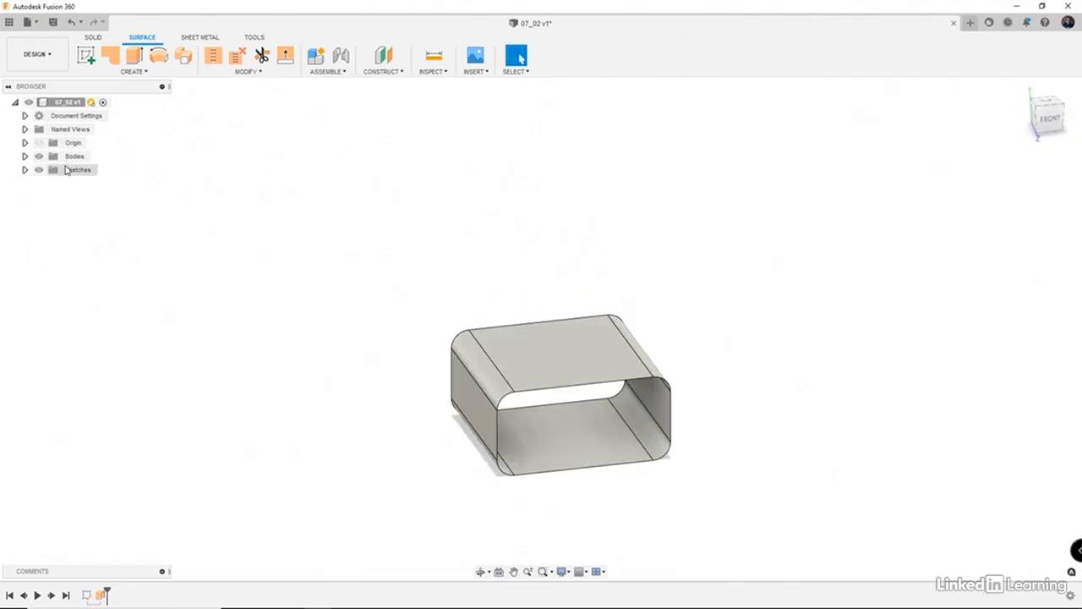
pyautogui.click(25, 170)
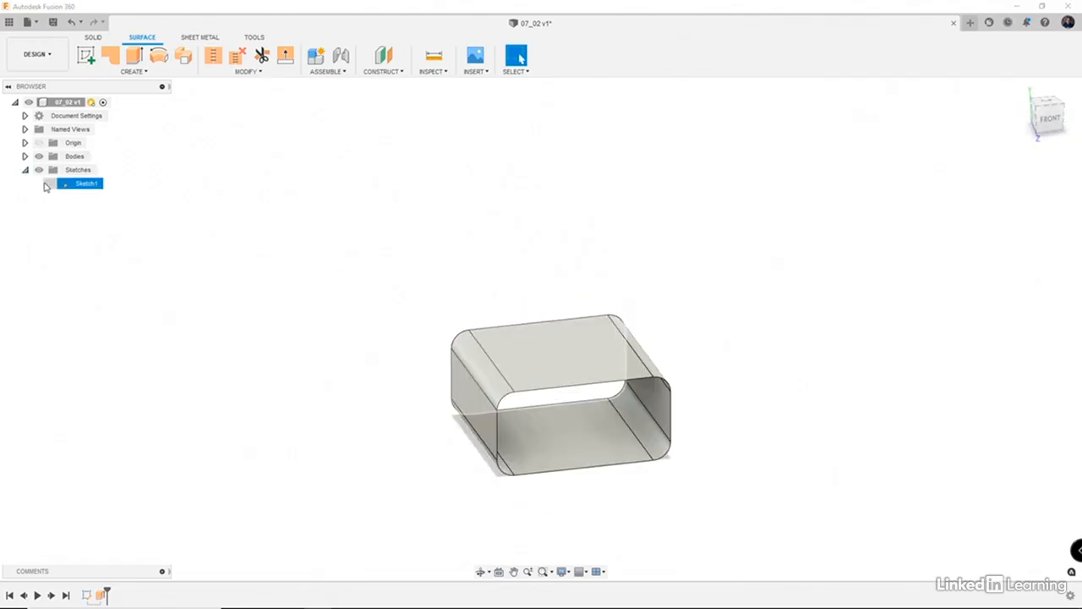
pyautogui.click(48, 183)
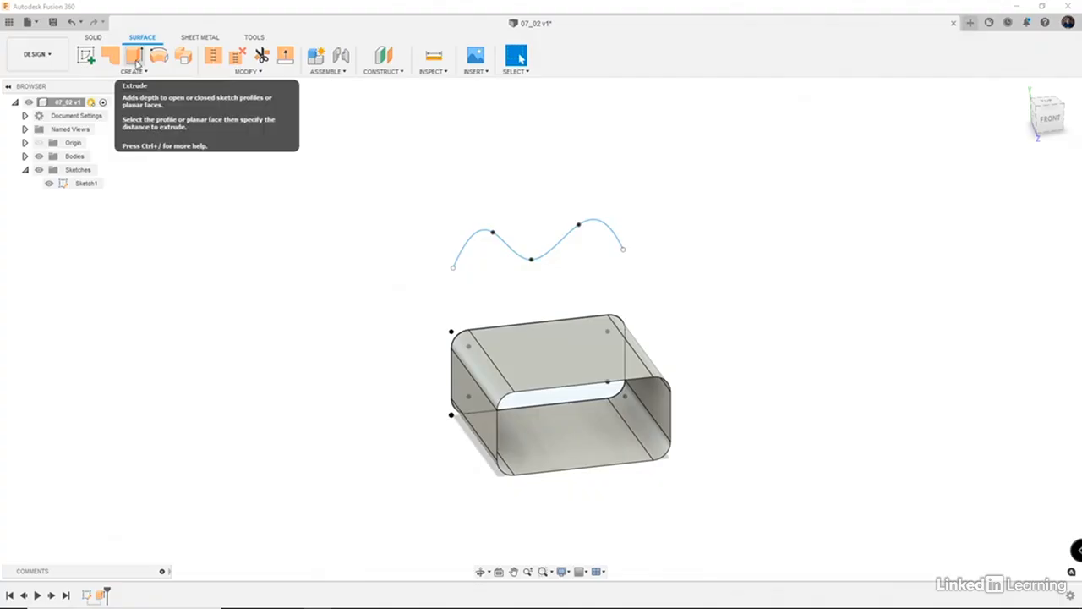
pyautogui.click(135, 57)
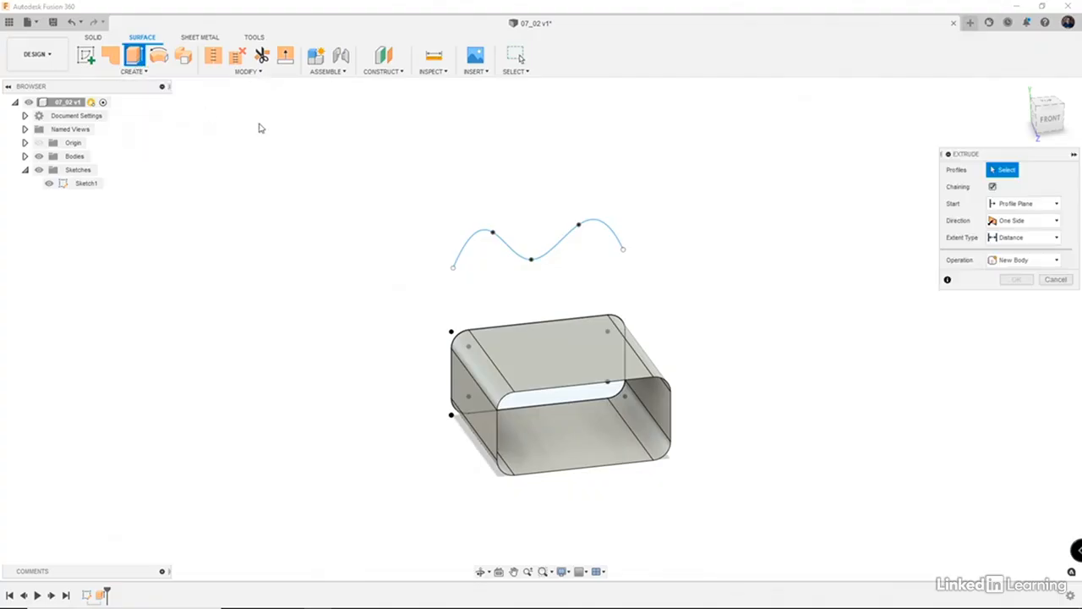
pyautogui.click(500, 247)
pyautogui.keyDown('shift'); pyautogui.moveTo(503, 247); pyautogui.dragTo(551, 258, button='middle'); pyautogui.keyUp('shift')
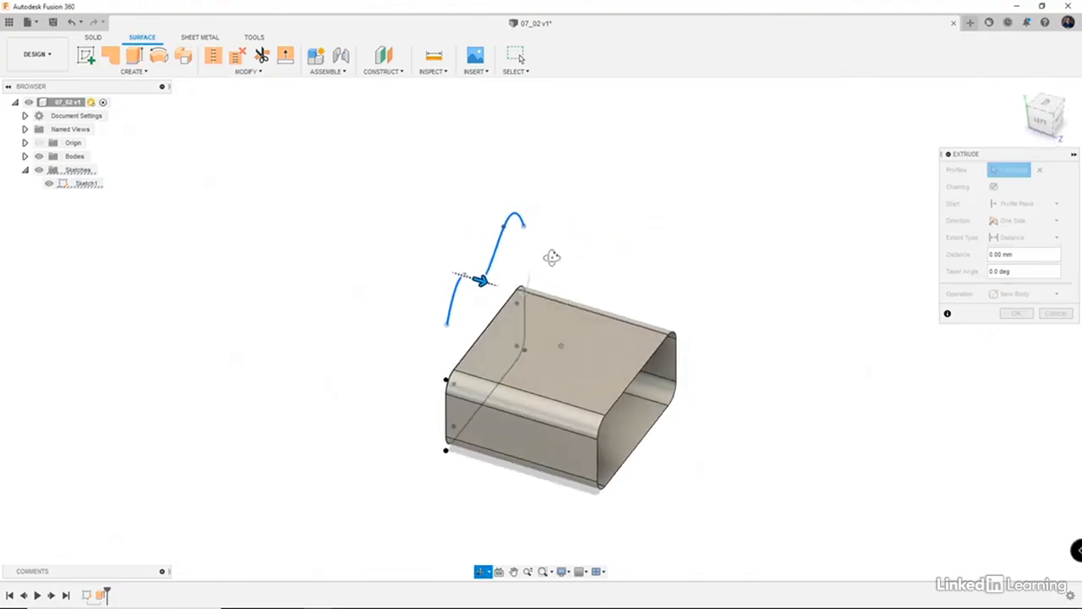
pyautogui.moveTo(480, 279); pyautogui.dragTo(621, 323)
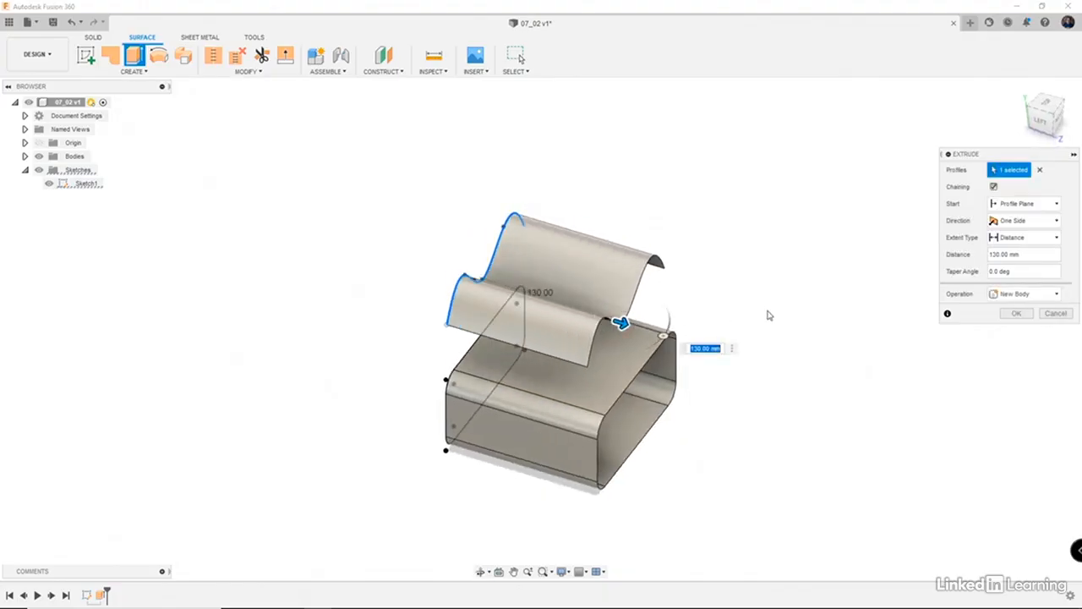
# - Give the spline extrusion a taper angle of -5° and a distance of 200 mm, and complete it
pyautogui.click(994, 271)
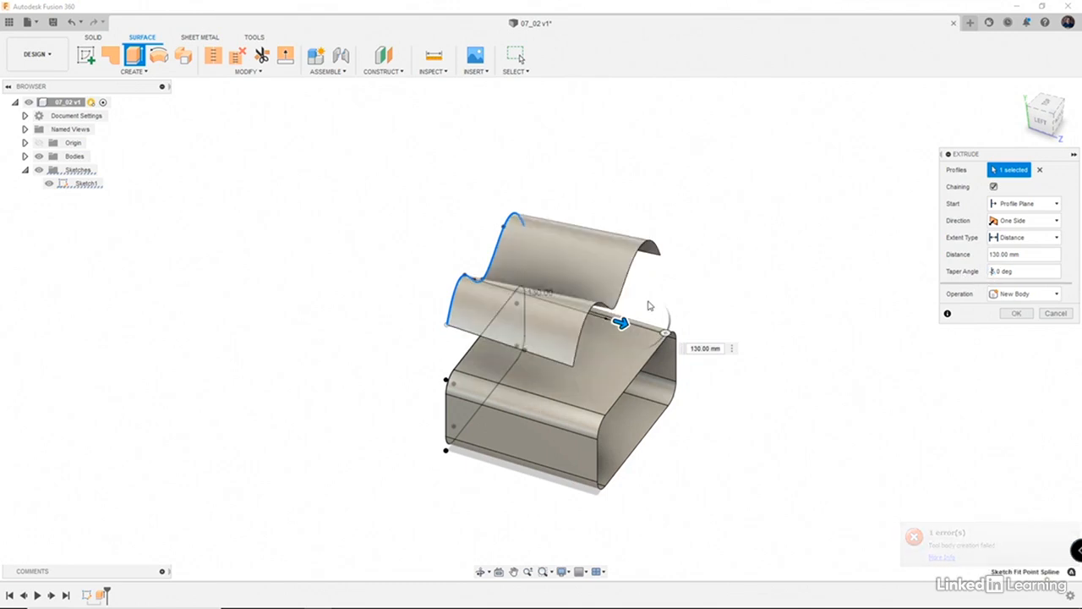
pyautogui.keyDown('shift'); pyautogui.moveTo(623, 314); pyautogui.dragTo(760, 272, button='middle'); pyautogui.keyUp('shift')
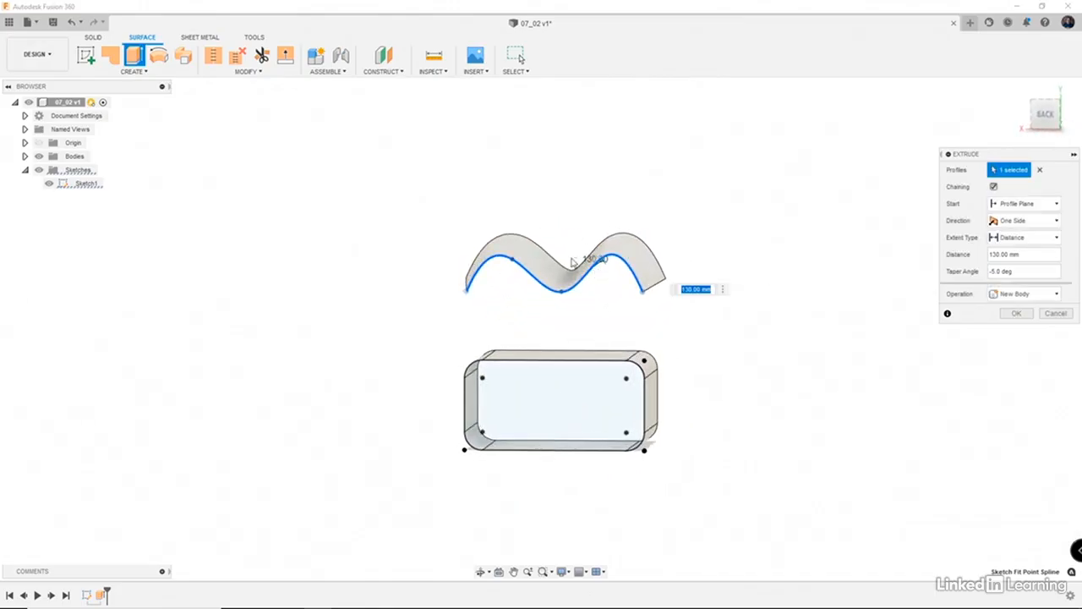
pyautogui.keyDown('shift'); pyautogui.moveTo(583, 252); pyautogui.dragTo(516, 285, button='middle'); pyautogui.keyUp('shift')
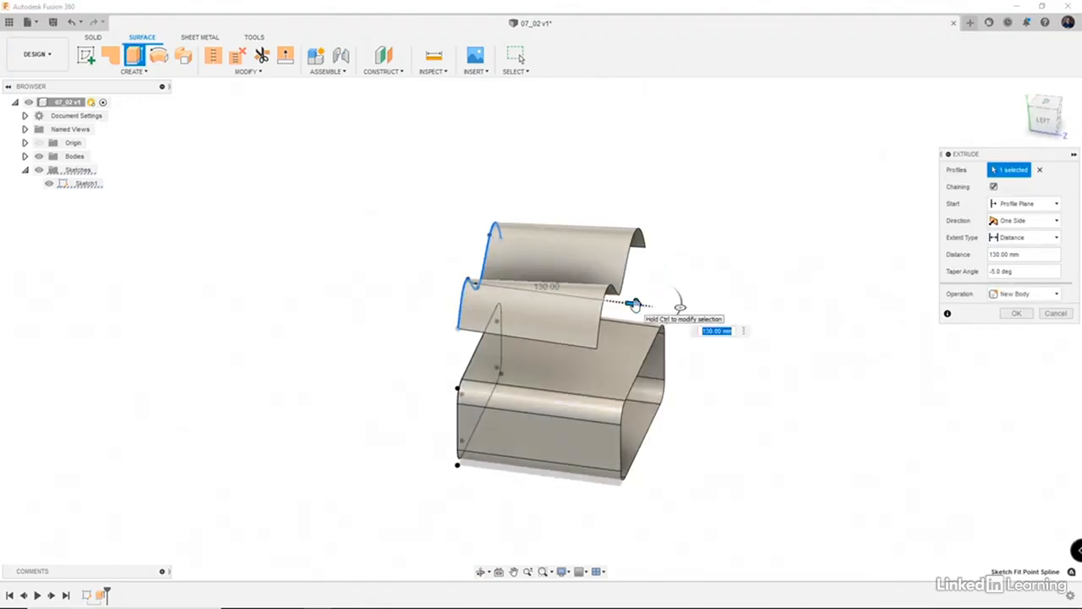
pyautogui.moveTo(636, 302); pyautogui.dragTo(716, 310)
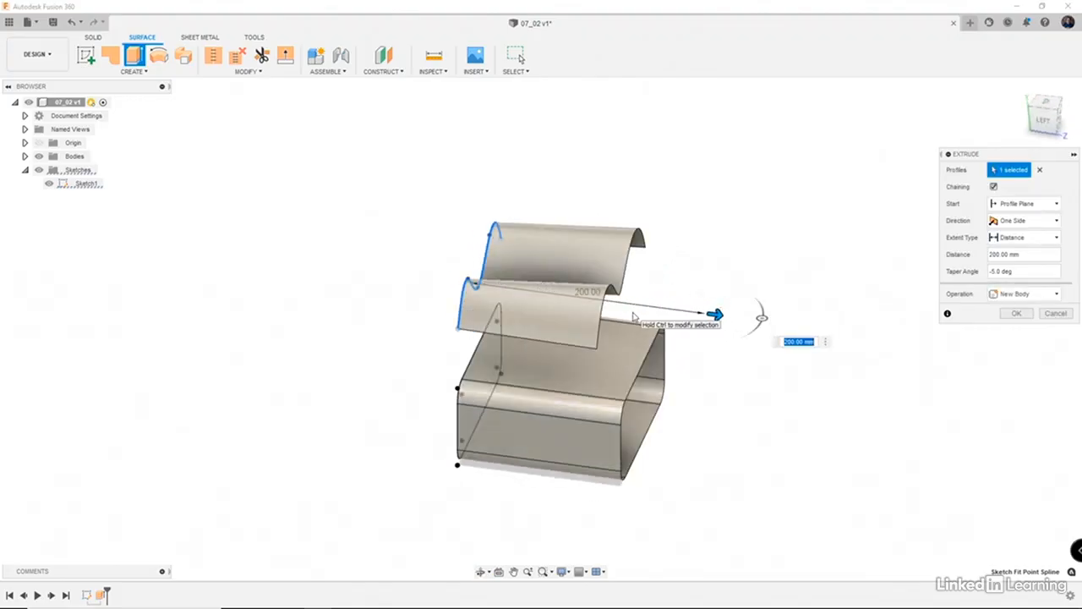
pyautogui.scroll(-1, 633, 316)
pyautogui.keyDown('shift'); pyautogui.moveTo(634, 317); pyautogui.dragTo(662, 304, button='middle'); pyautogui.keyUp('shift')
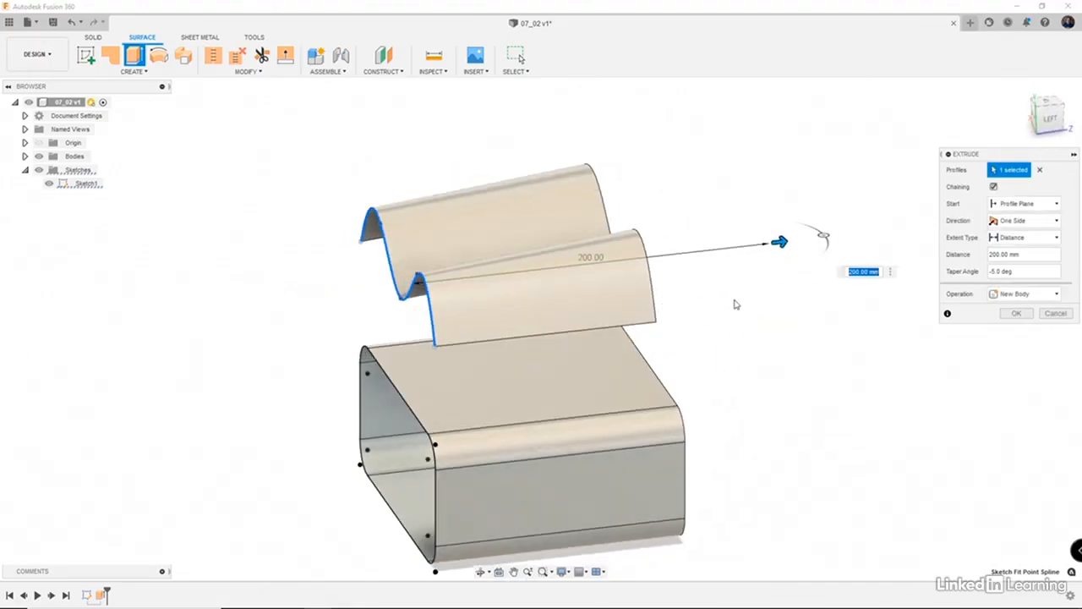
pyautogui.click(1021, 313)
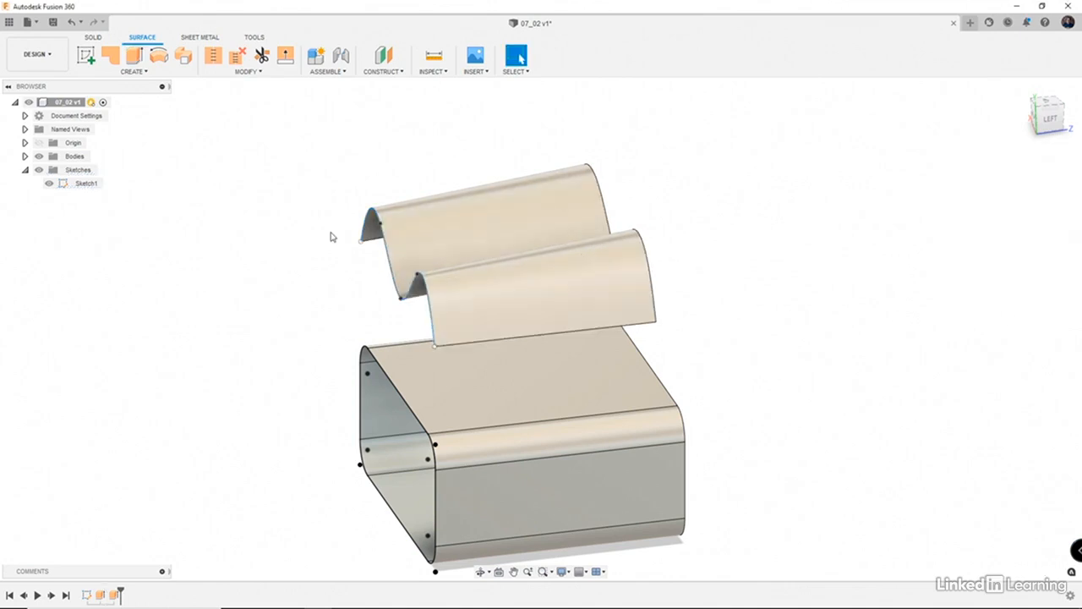
# - Hide Body2, the wavy extruded surface, leaving the sketch displayed
pyautogui.click(24, 156)
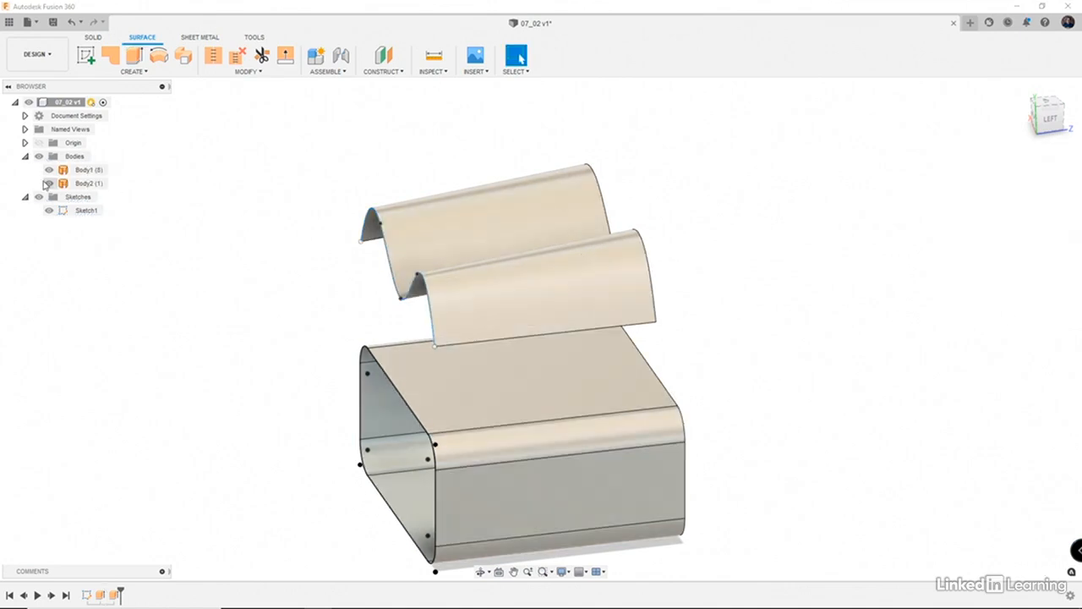
pyautogui.click(46, 183)
pyautogui.click(48, 183)
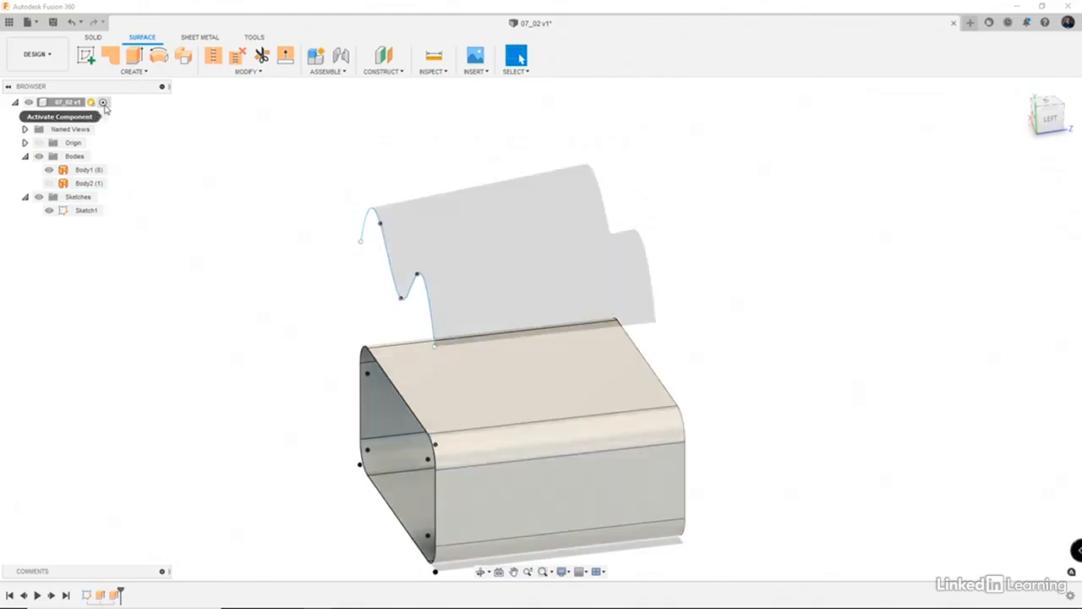
# - Revolve the spline 360° about the rectangle's upper edge as a new surface body, hiding the box-shaped Body1
pyautogui.click(140, 72)
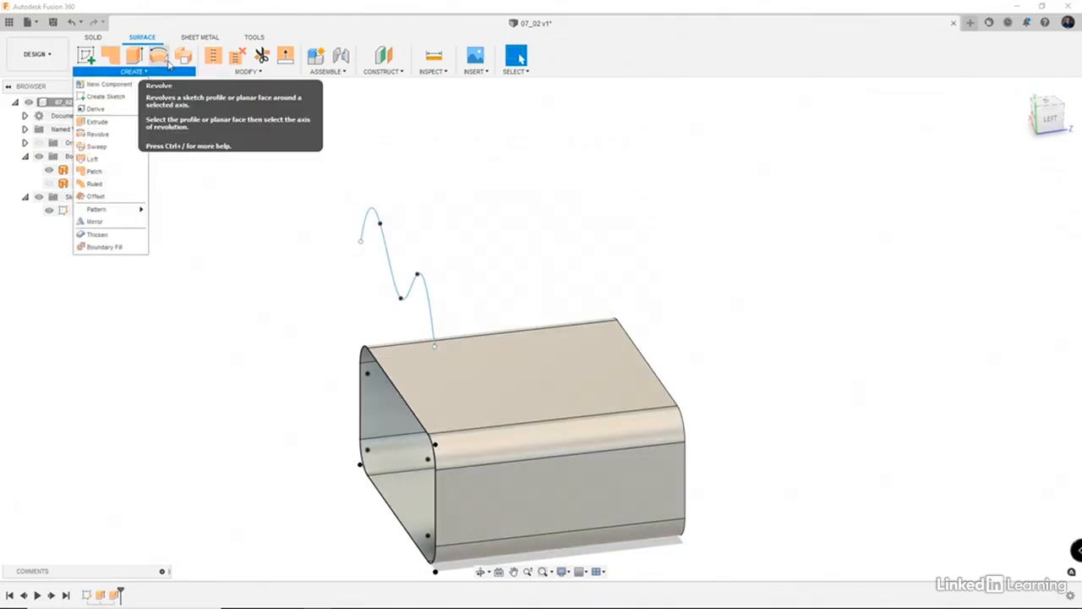
pyautogui.click(165, 62)
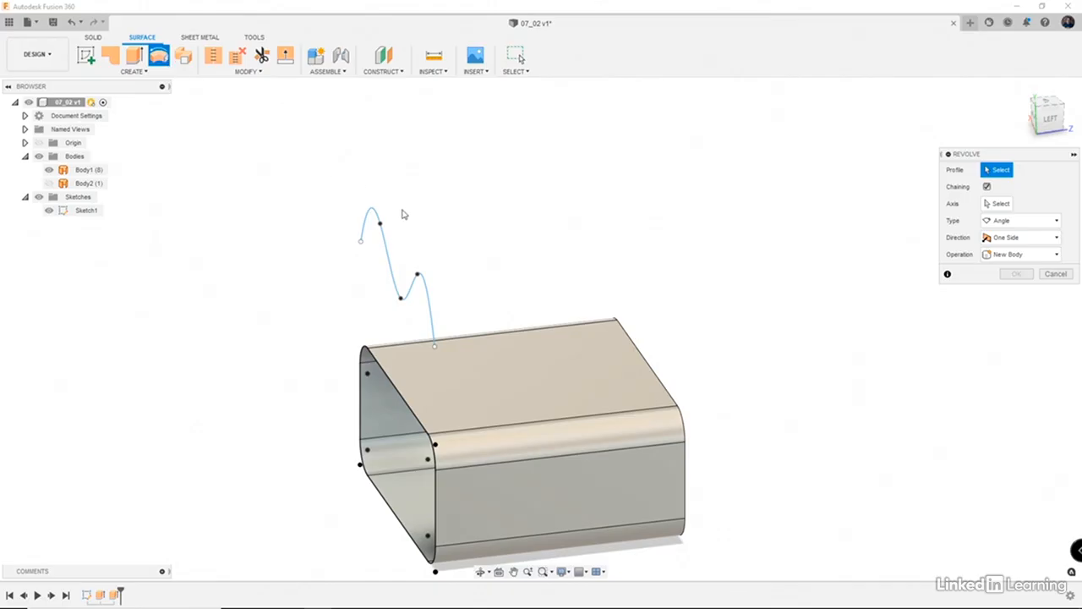
pyautogui.click(433, 300)
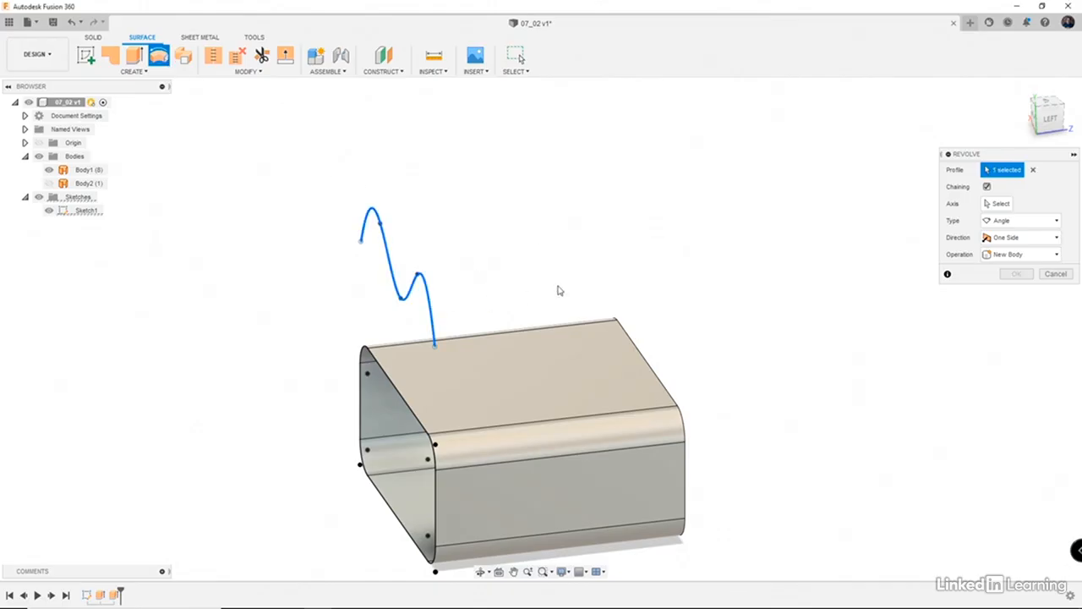
pyautogui.click(999, 203)
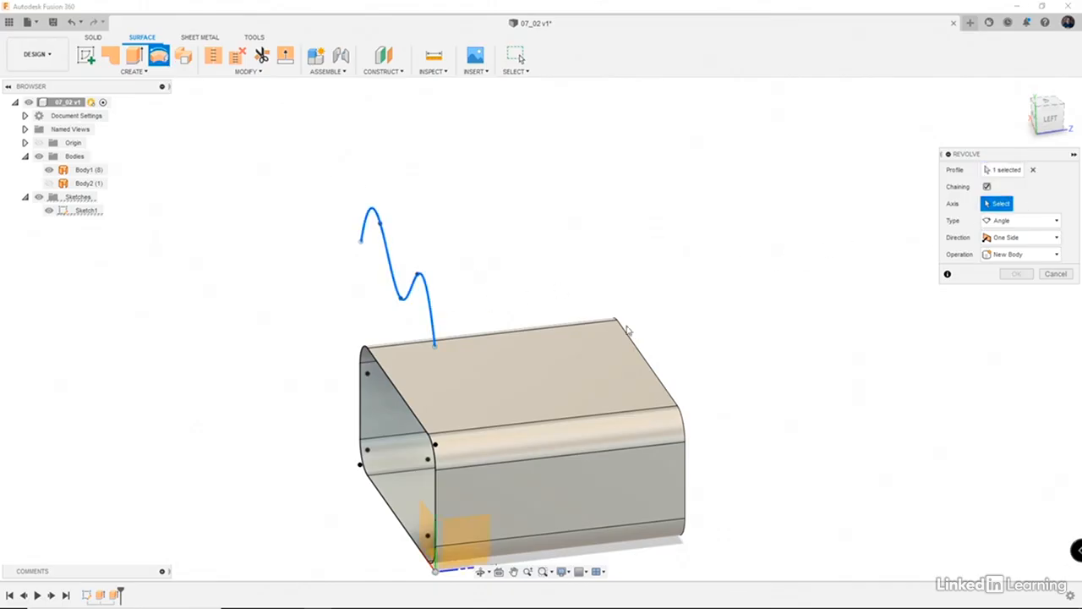
pyautogui.click(415, 416)
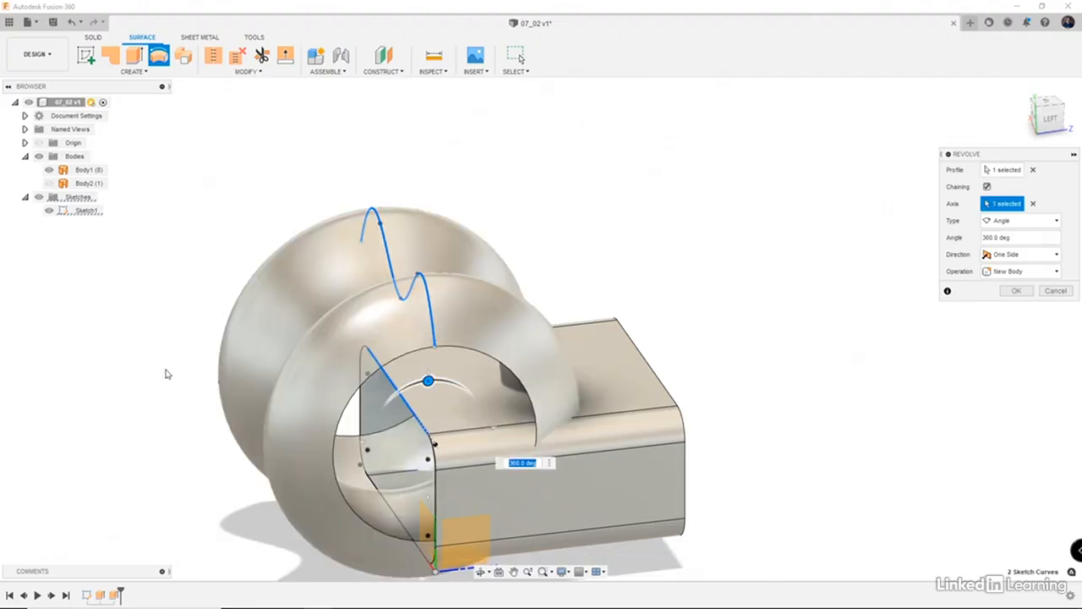
pyautogui.click(49, 170)
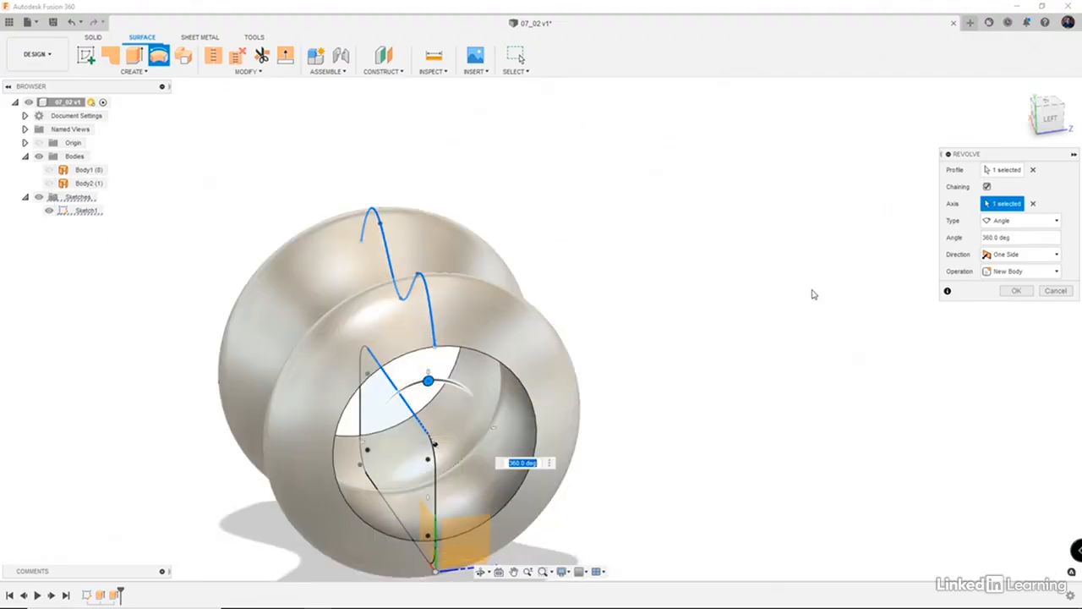
pyautogui.click(1017, 292)
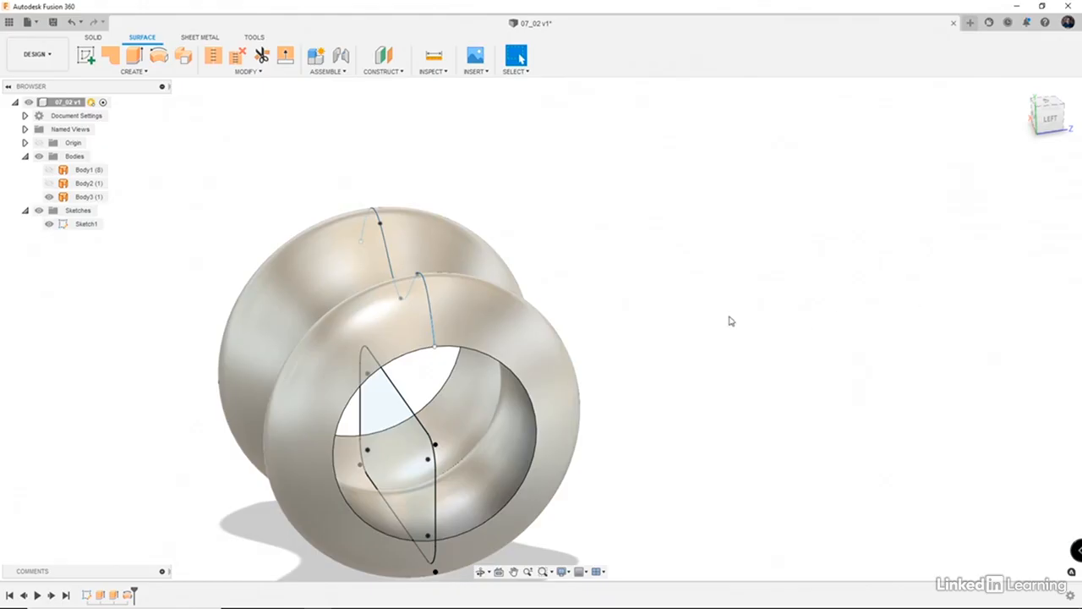
# - Examine the inner and outer faces of the revolved spline surface from several angles
pyautogui.keyDown('shift'); pyautogui.moveTo(731, 321); pyautogui.dragTo(739, 435, button='middle'); pyautogui.keyUp('shift')
pyautogui.click(551, 412)
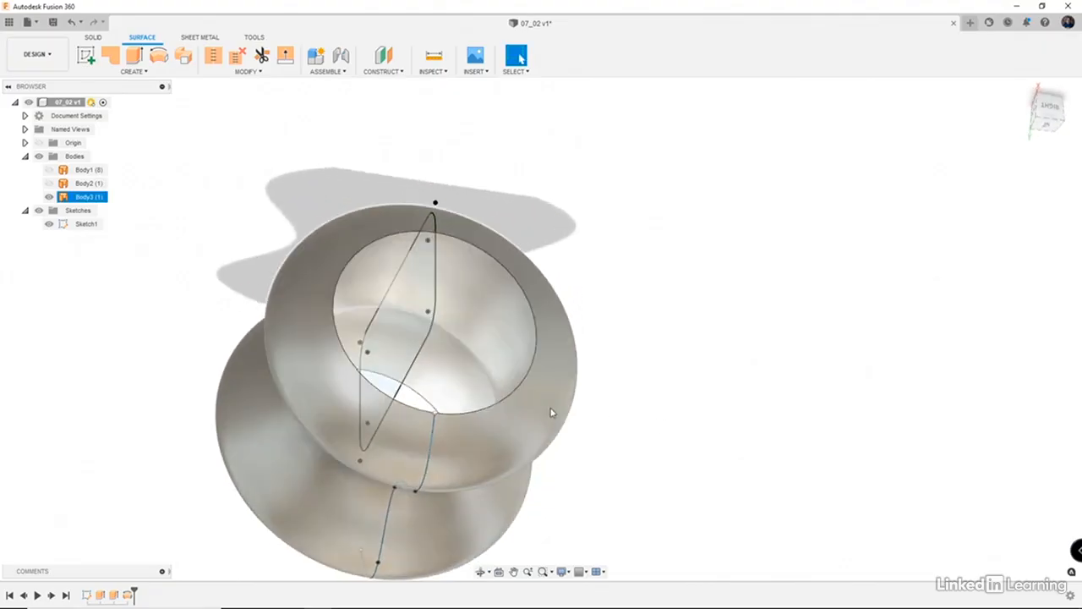
pyautogui.scroll(2, 574, 413)
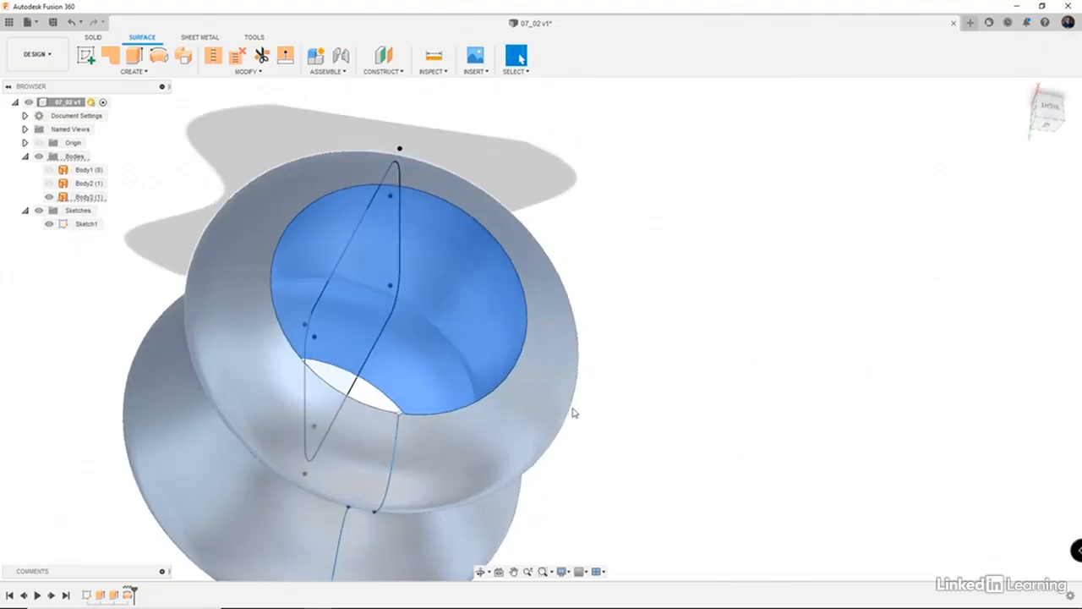
pyautogui.keyDown('shift'); pyautogui.moveTo(573, 413); pyautogui.dragTo(629, 298, button='middle'); pyautogui.keyUp('shift')
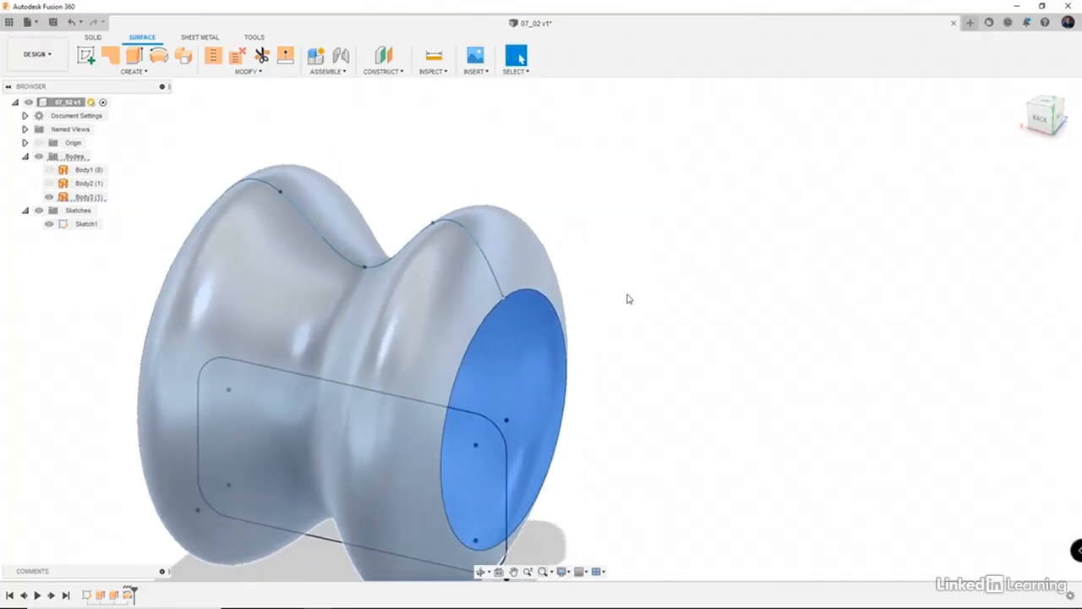
pyautogui.click(525, 274)
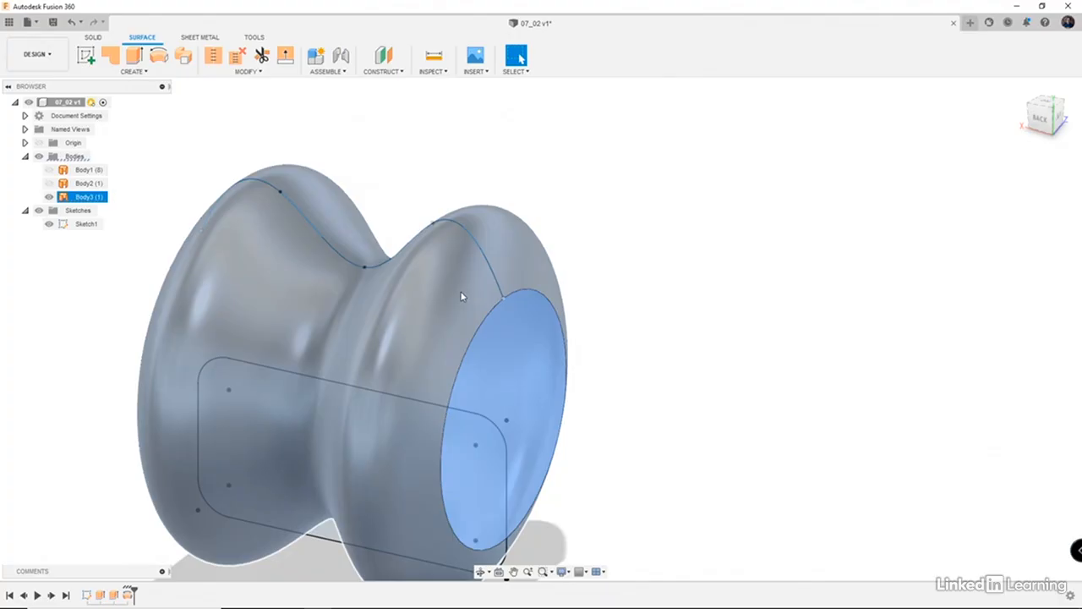
pyautogui.moveTo(462, 304); pyautogui.dragTo(664, 251, button='middle')
pyautogui.click(763, 222)
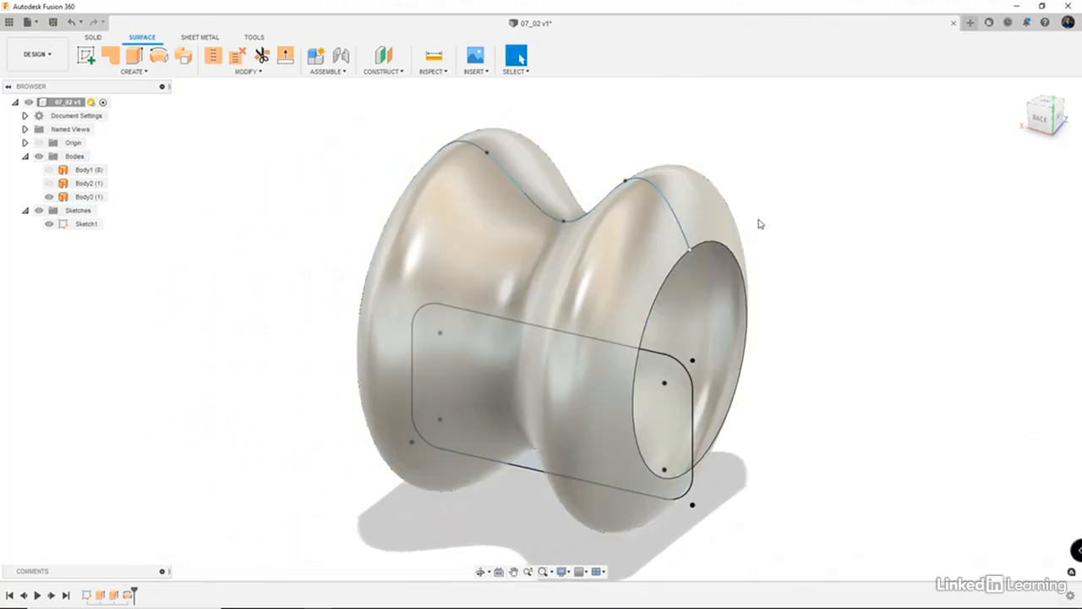
pyautogui.click(664, 225)
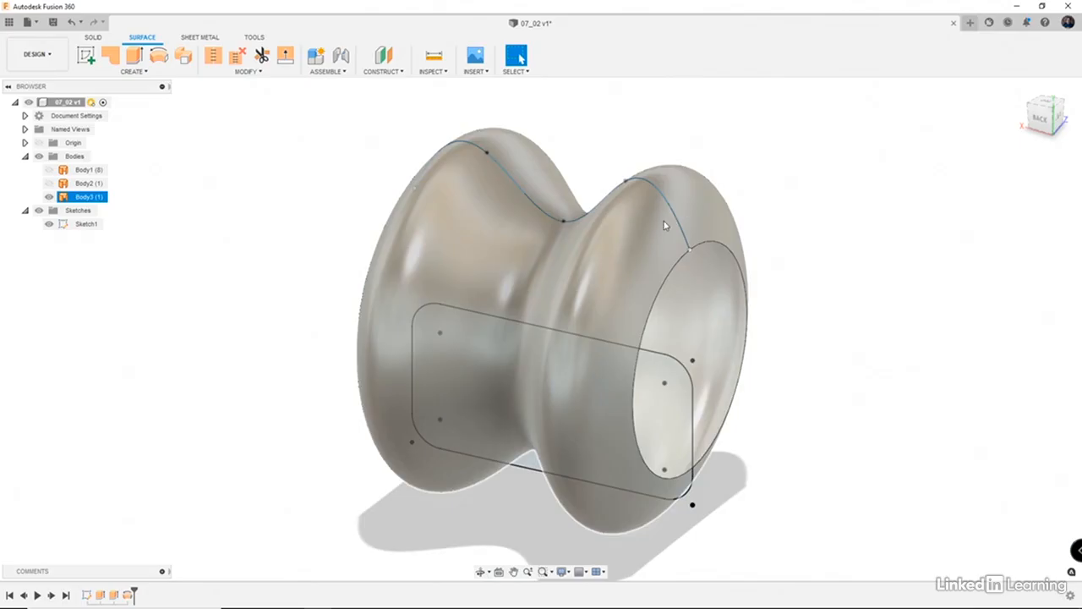
pyautogui.click(859, 110)
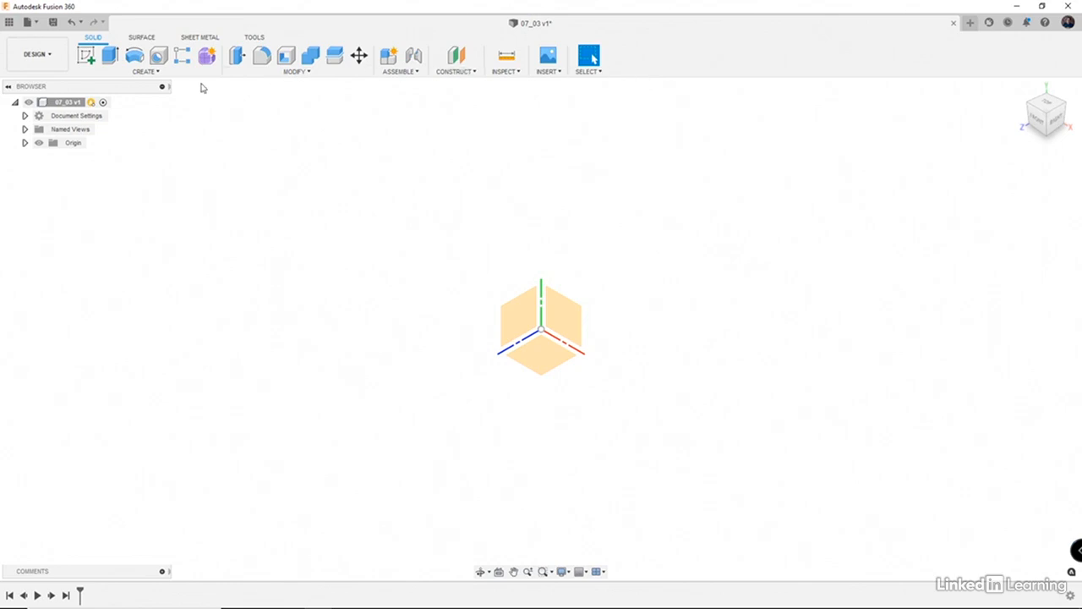
# - Create a solid cylinder on the horizontal origin plane, centred on the origin, 75 mm in diameter and 100 mm high
pyautogui.click(160, 74)
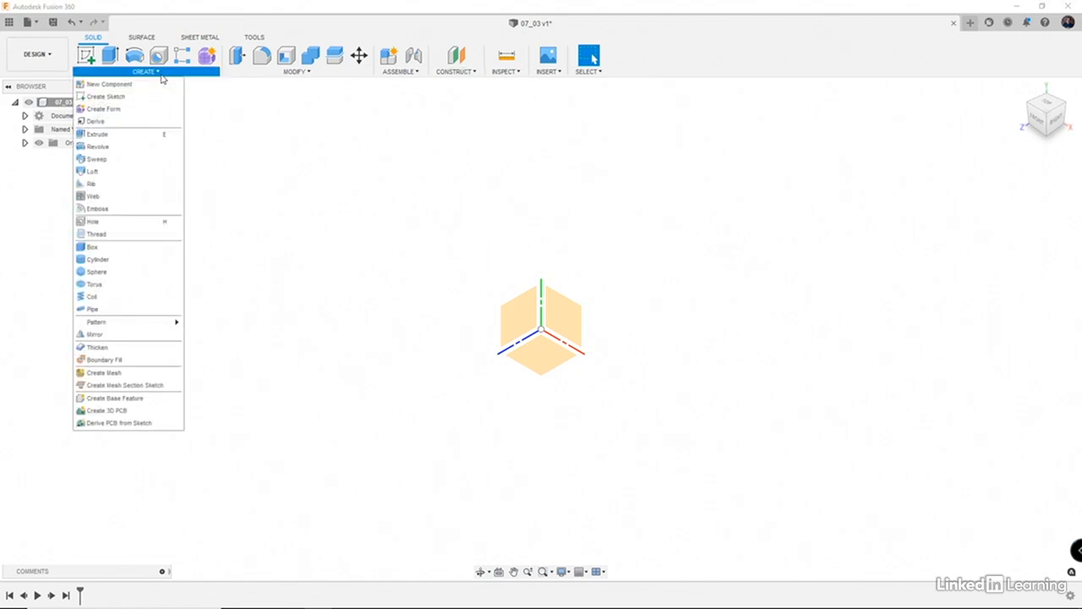
pyautogui.click(157, 261)
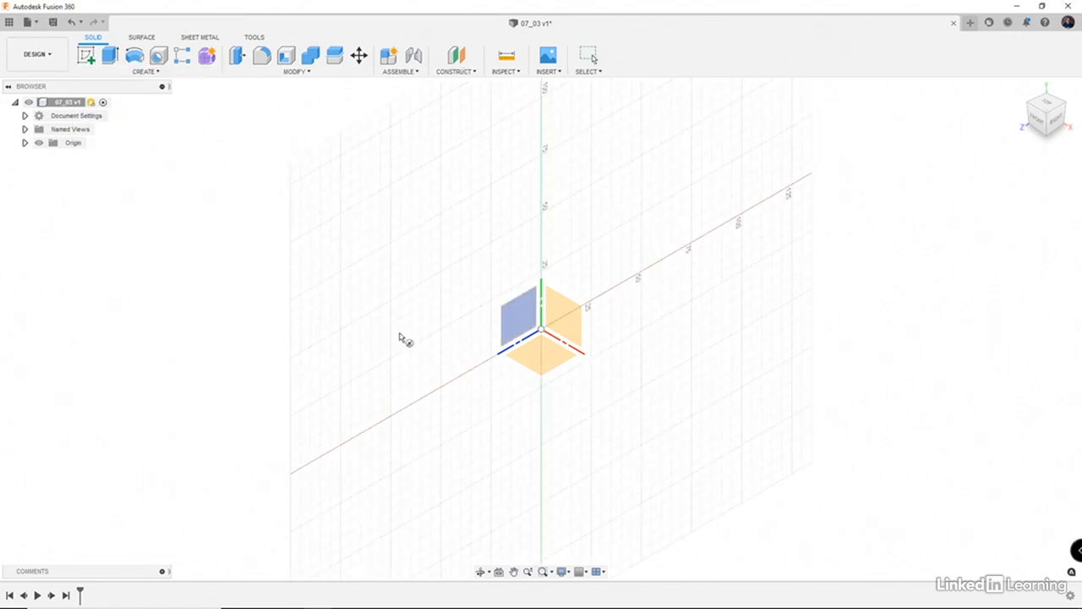
pyautogui.click(536, 355)
pyautogui.click(542, 329)
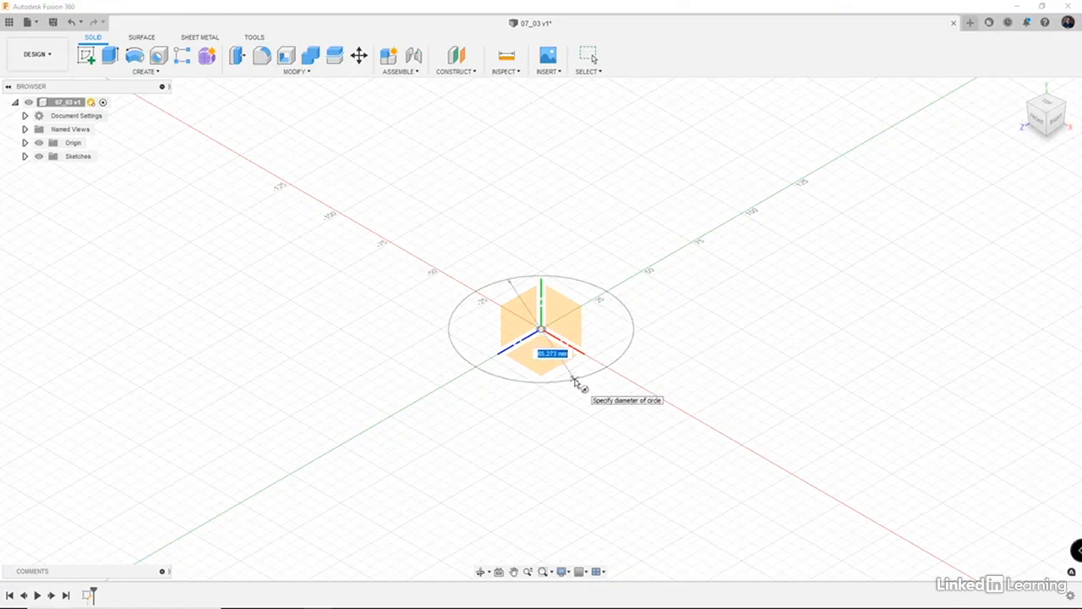
pyautogui.write('75')
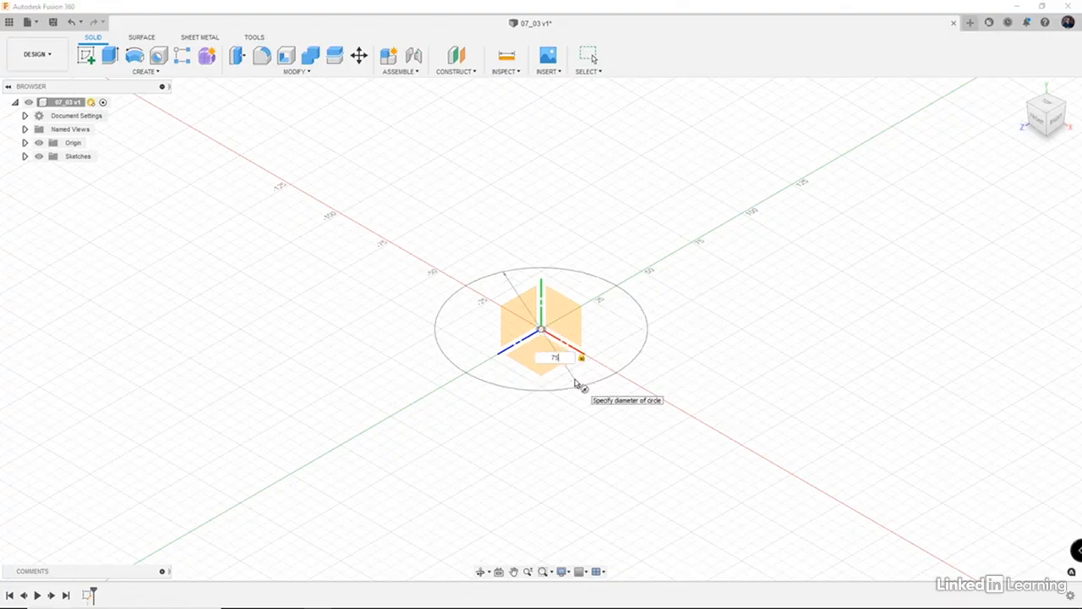
pyautogui.press('Return')
pyautogui.moveTo(539, 312); pyautogui.dragTo(550, 204)
pyautogui.write('10')
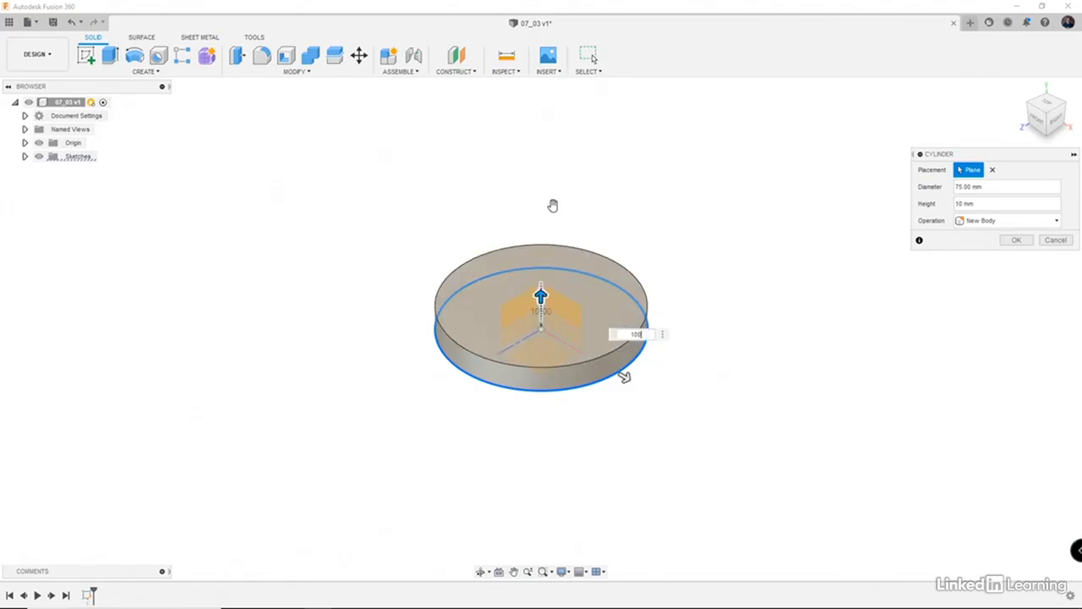
pyautogui.write('0')
pyautogui.press('Return')
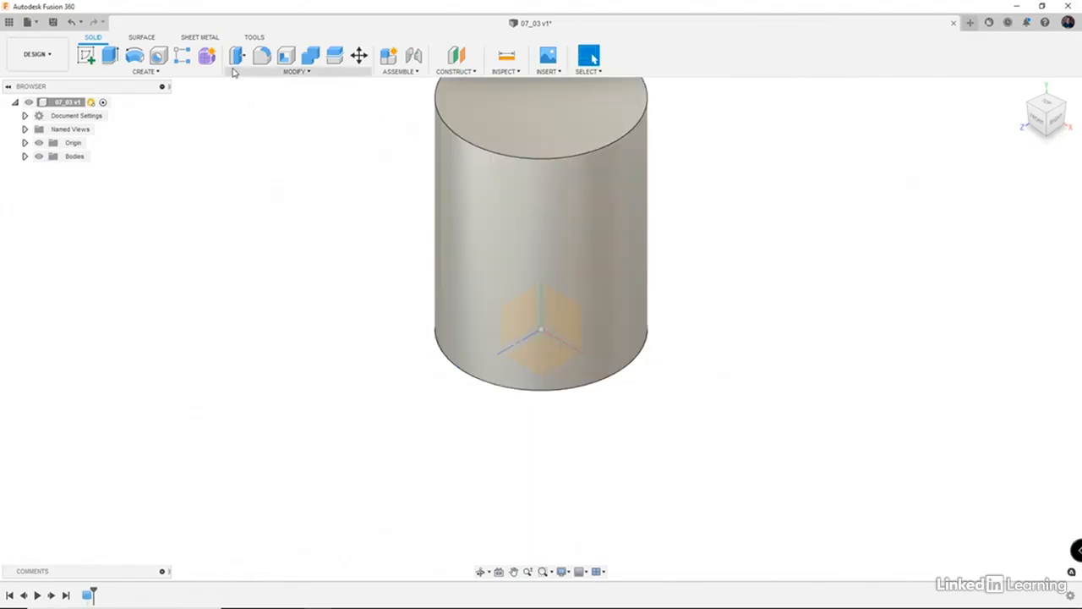
# - Create a construction plane offset 50 mm from the front origin plane, in front of the cylinder
pyautogui.click(455, 56)
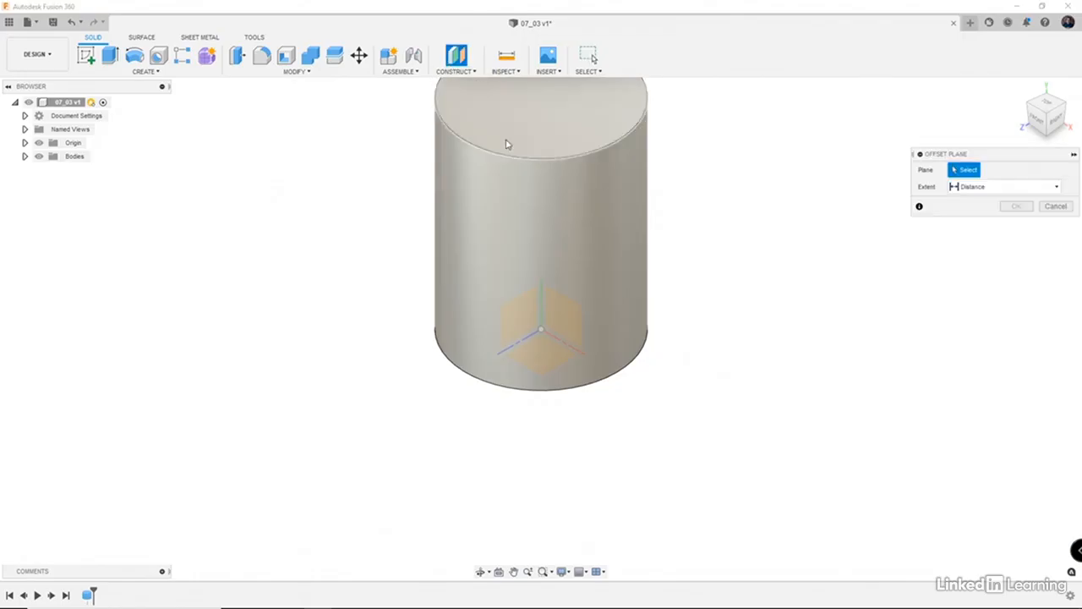
pyautogui.click(552, 323)
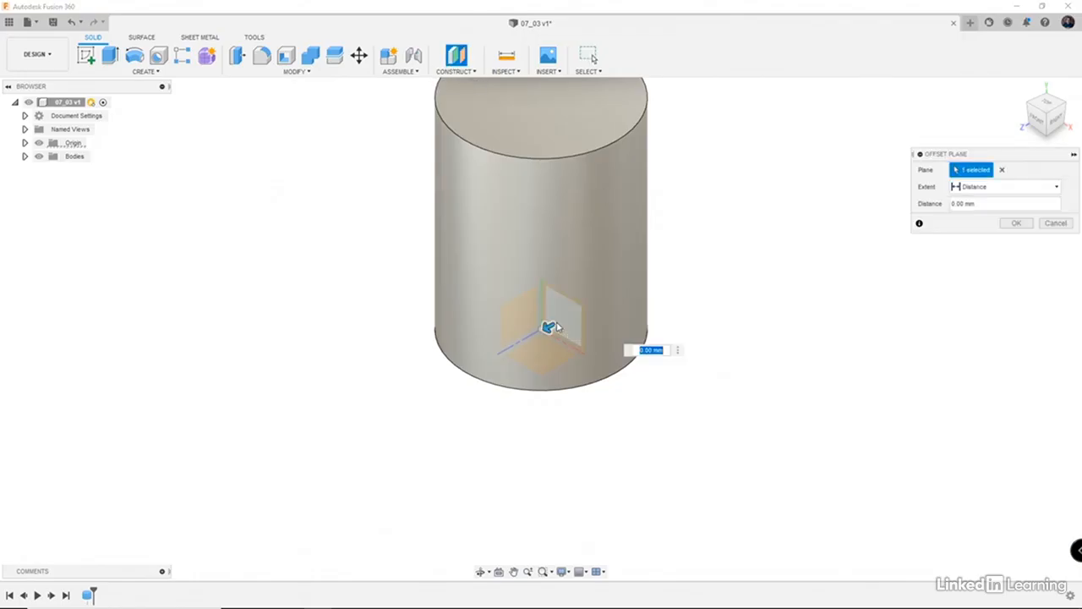
pyautogui.moveTo(549, 326); pyautogui.dragTo(462, 388)
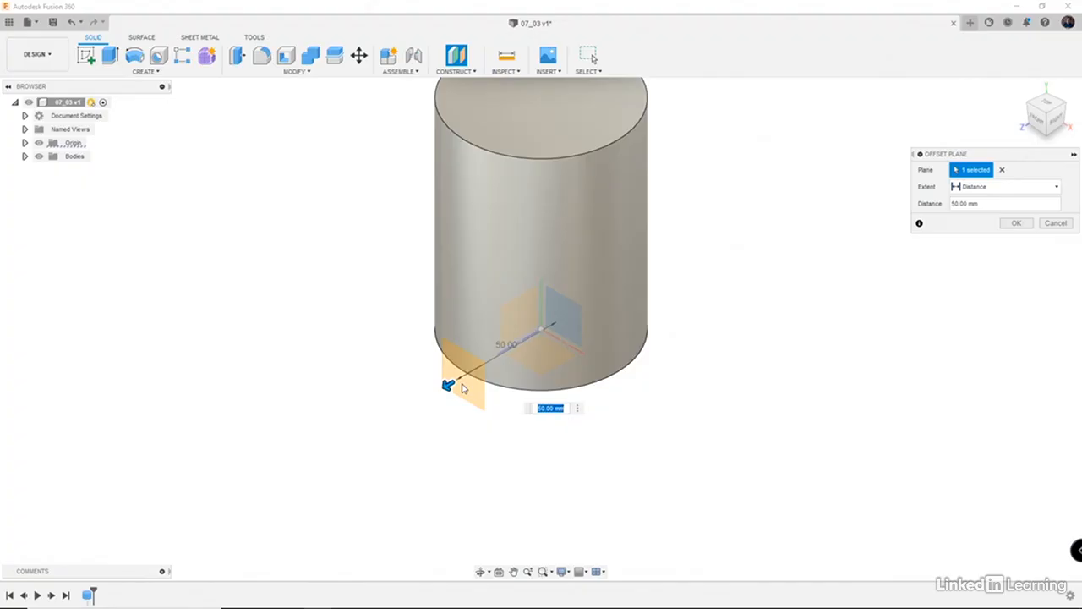
pyautogui.press('Return')
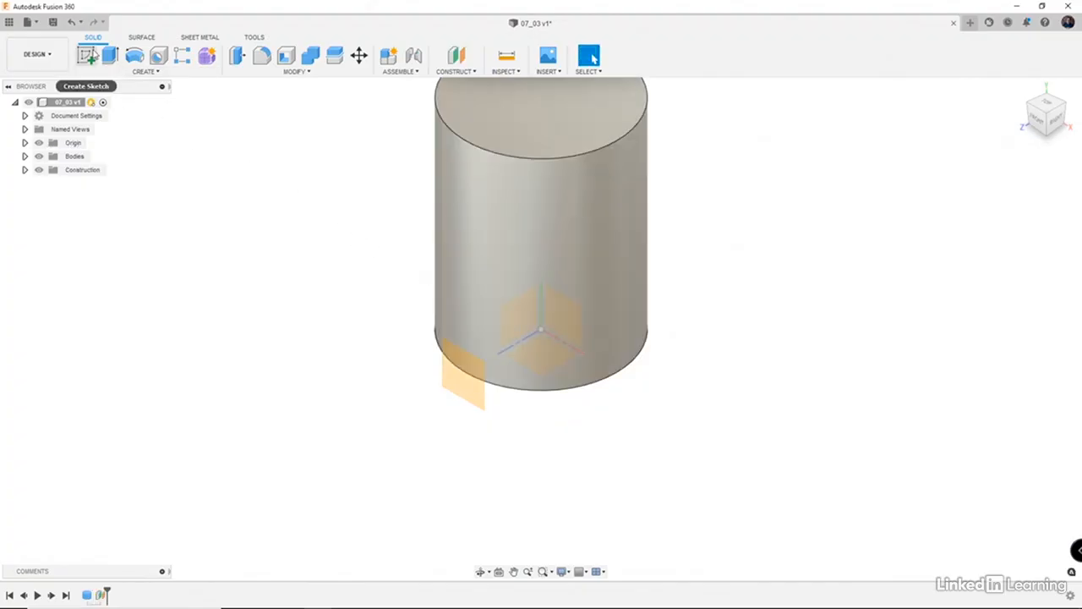
# - Start a sketch on the offset construction plane and draw a rectangular text frame across the cylinder's lower middle
pyautogui.click(88, 55)
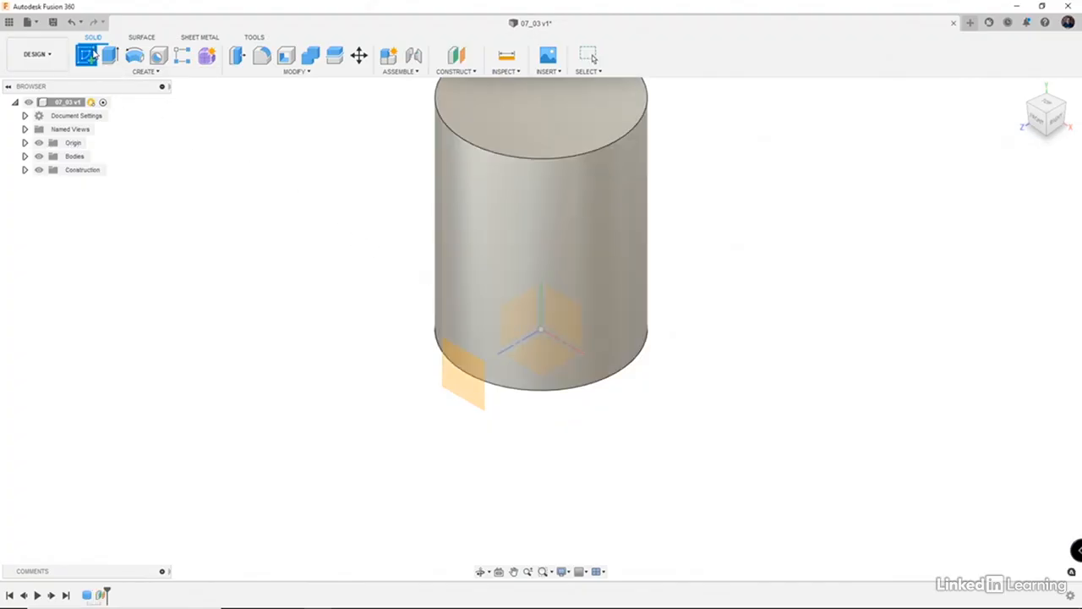
pyautogui.click(454, 378)
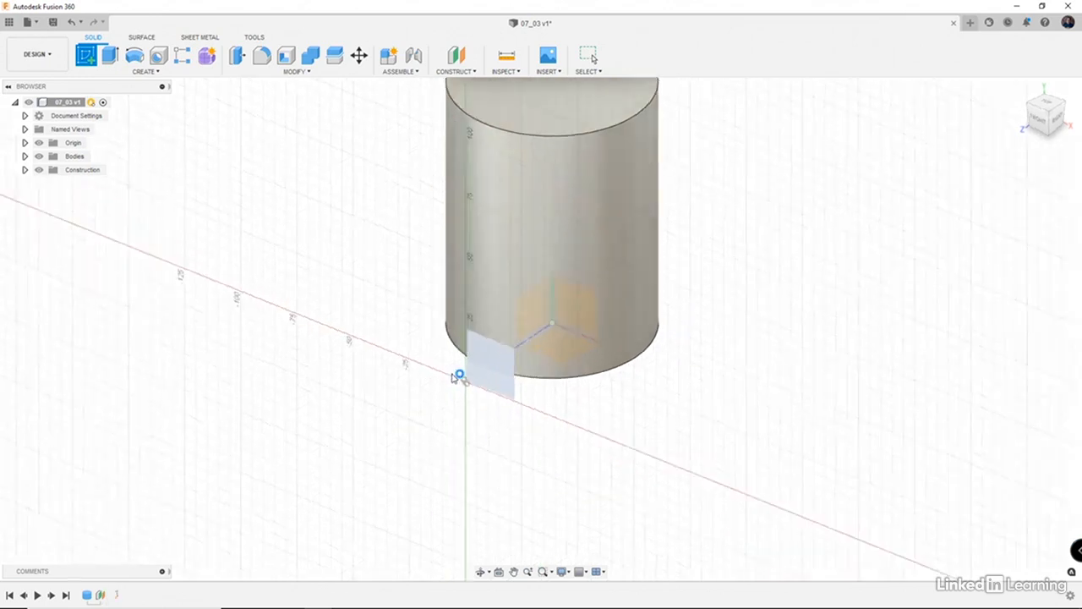
pyautogui.moveTo(509, 373)
pyautogui.mouseDown(button='middle')
pyautogui.moveTo(490, 485)
pyautogui.moveTo(475, 489)
pyautogui.mouseUp(button='middle')
pyautogui.scroll(3, 474, 489)
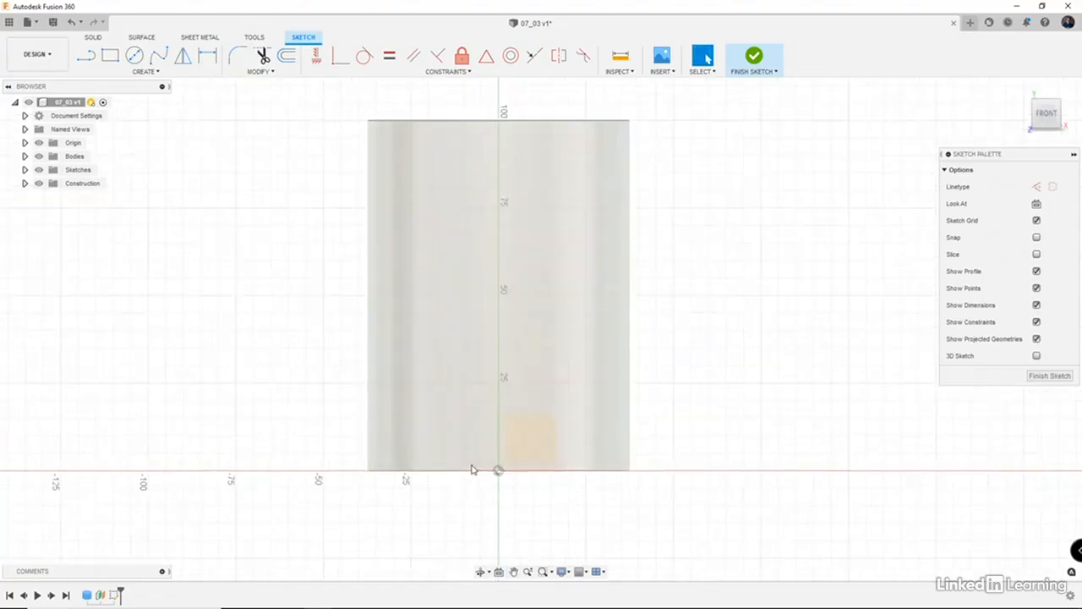
pyautogui.moveTo(498, 425)
pyautogui.mouseDown(button='middle')
pyautogui.moveTo(507, 440)
pyautogui.moveTo(492, 471)
pyautogui.mouseUp(button='middle')
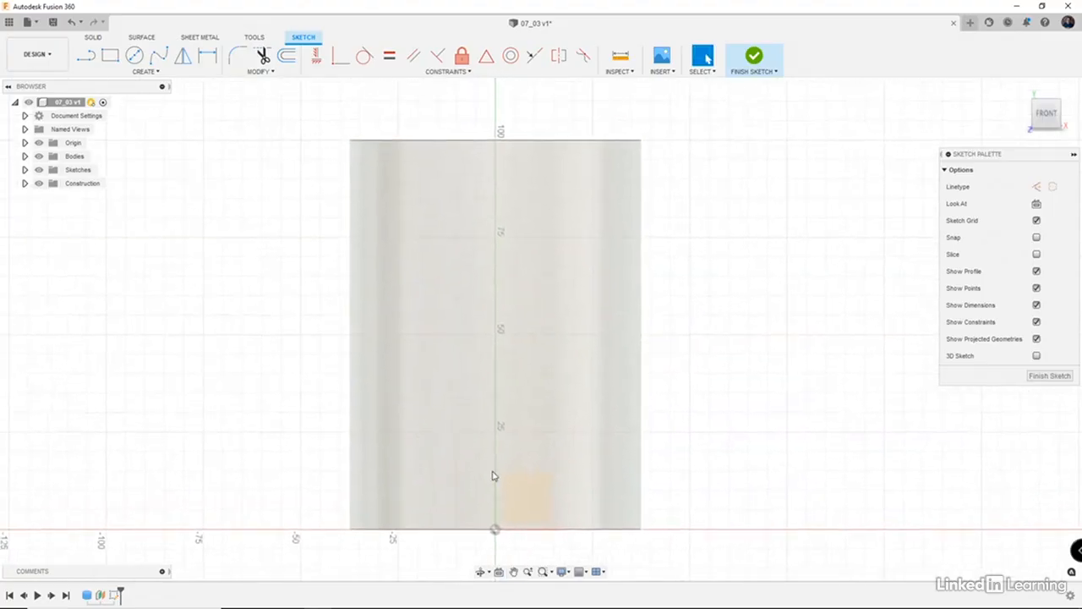
pyautogui.click(149, 72)
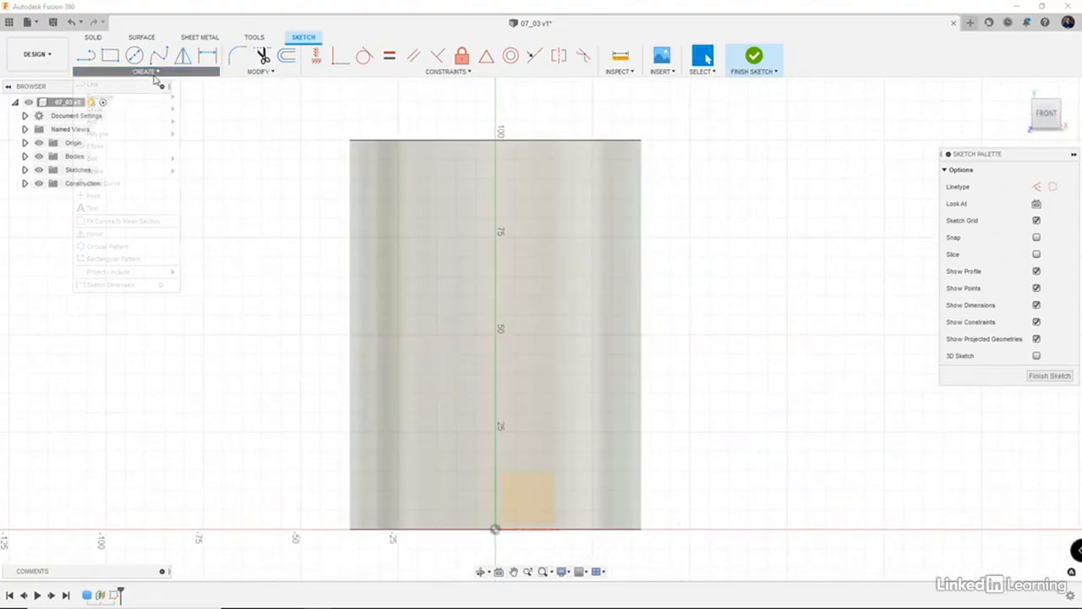
pyautogui.click(92, 207)
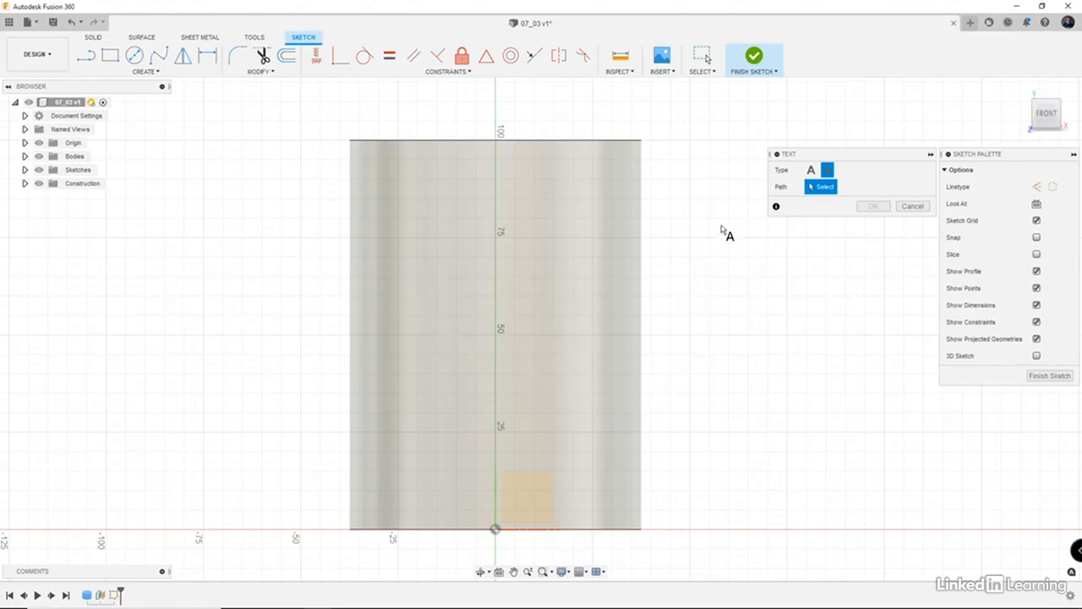
pyautogui.click(813, 170)
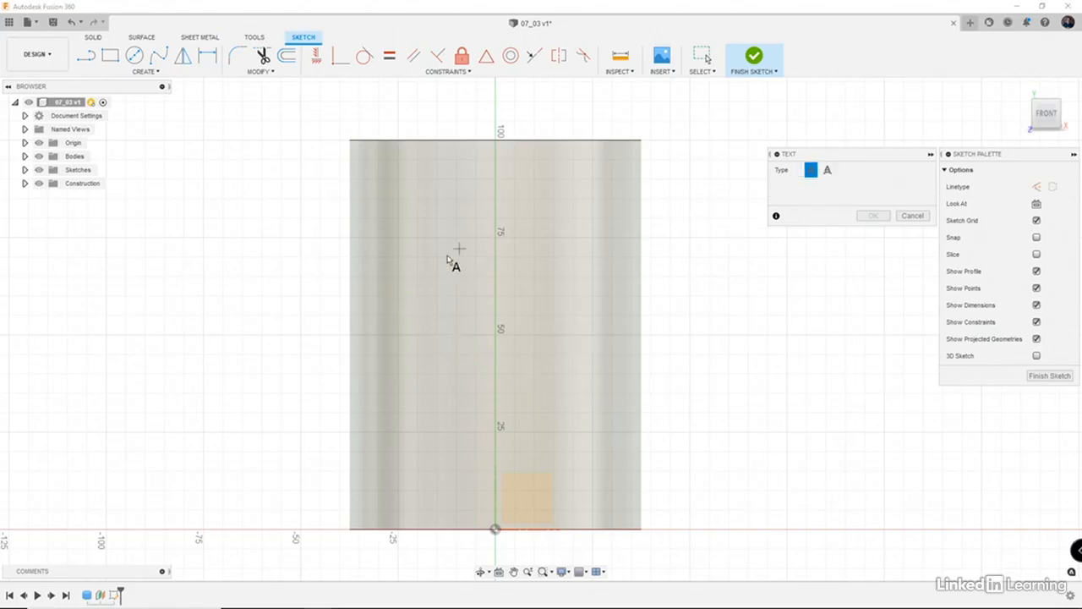
pyautogui.click(385, 310)
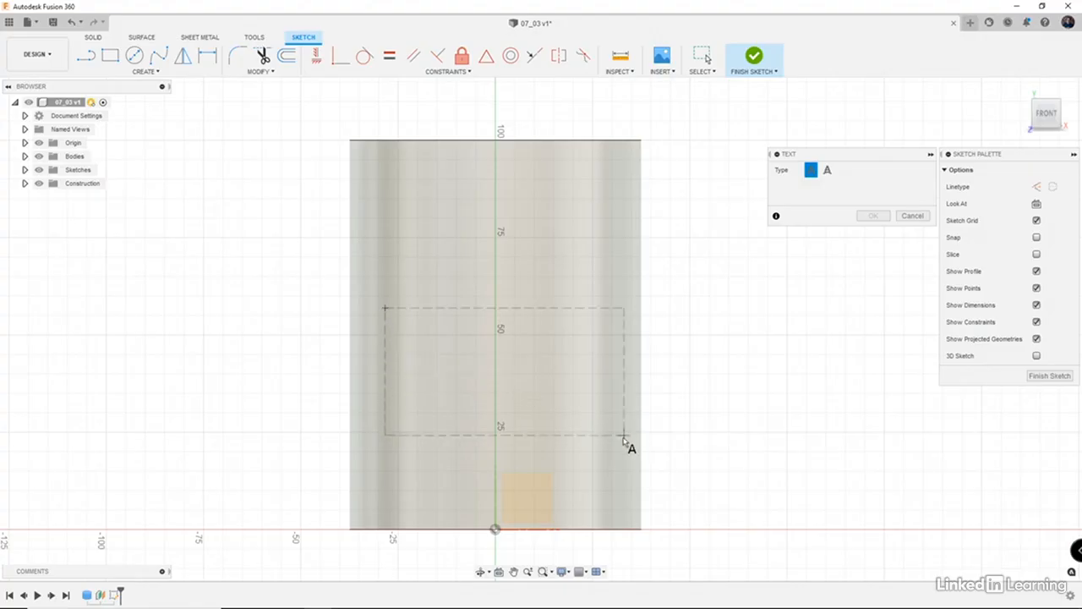
pyautogui.click(622, 440)
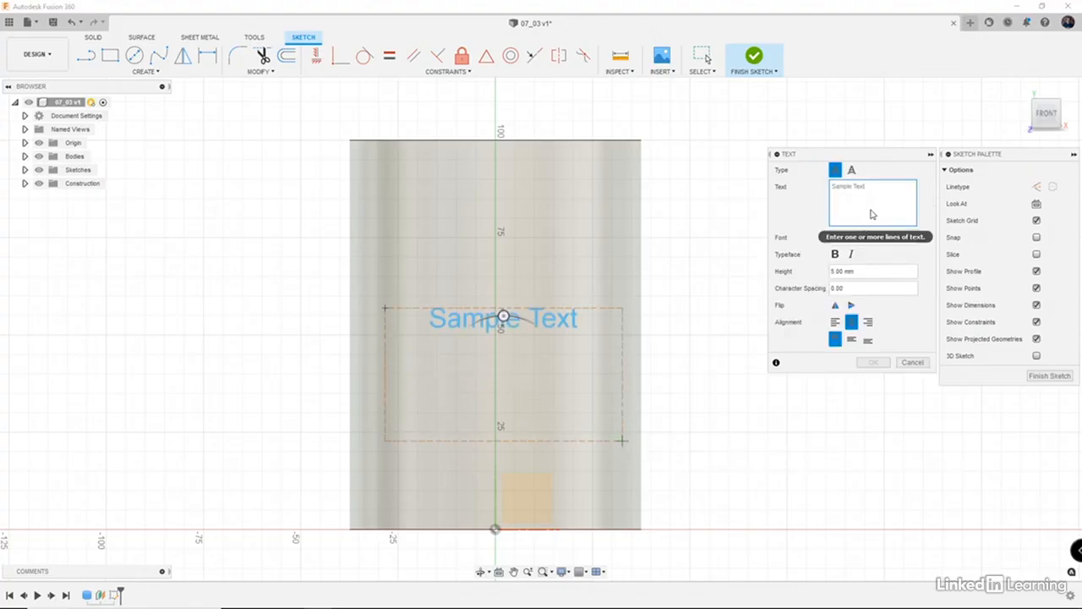
# - Enter "POW 2.0" as the sketch text, set its height to 10 mm, and complete it
pyautogui.write('POW')
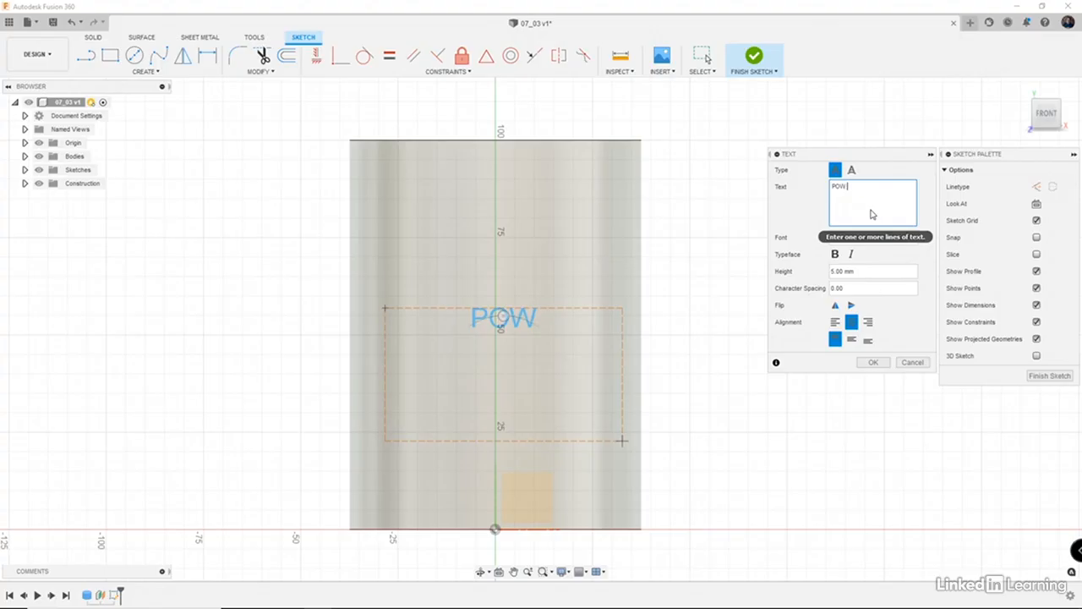
pyautogui.write(' @')
pyautogui.press('BackSpace')
pyautogui.write('2.0')
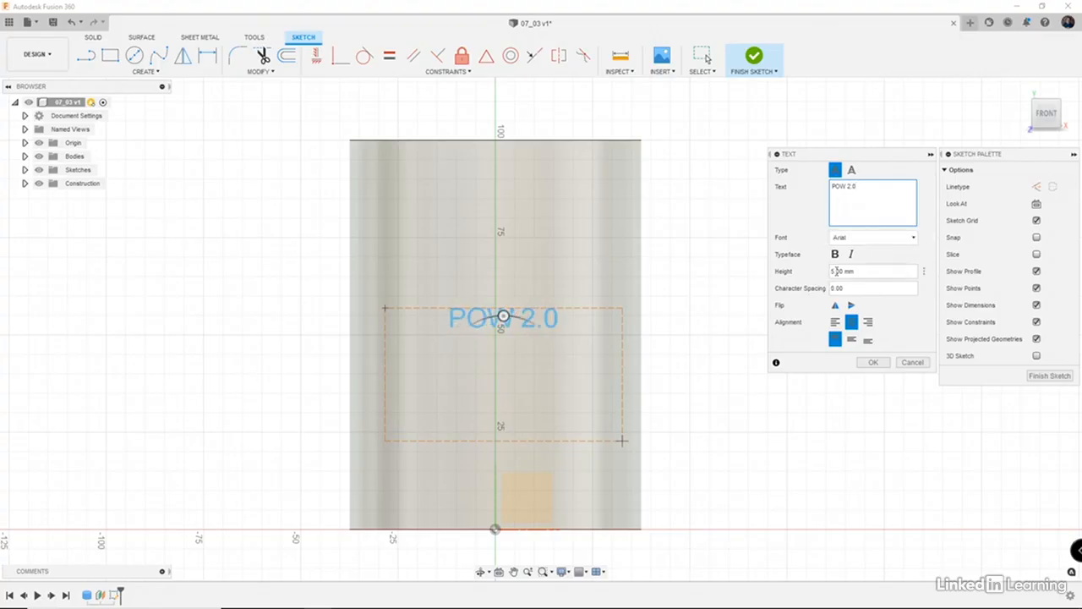
pyautogui.click(836, 271)
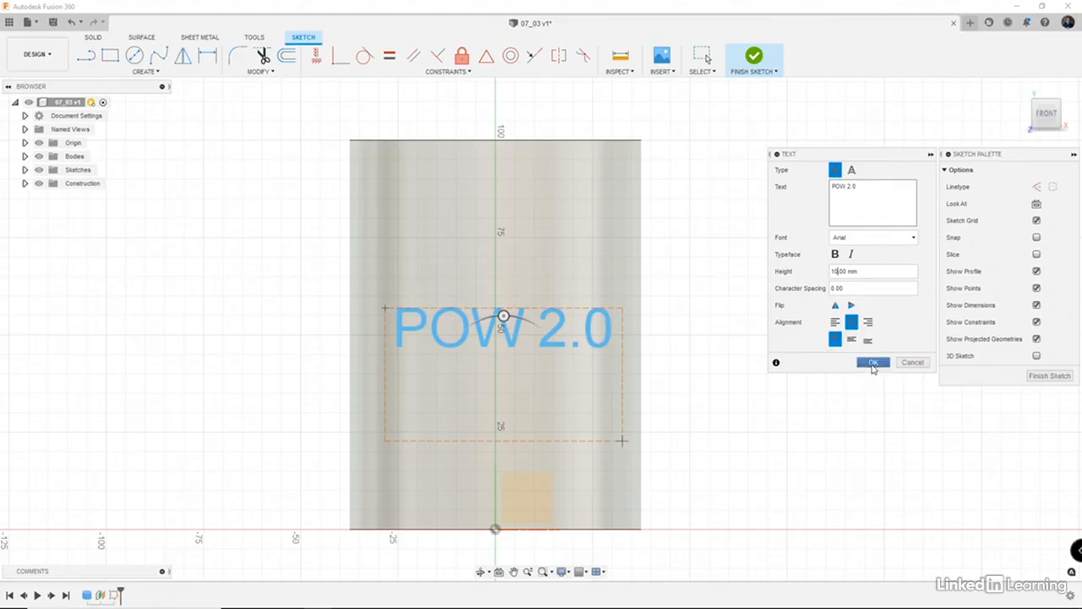
pyautogui.click(873, 363)
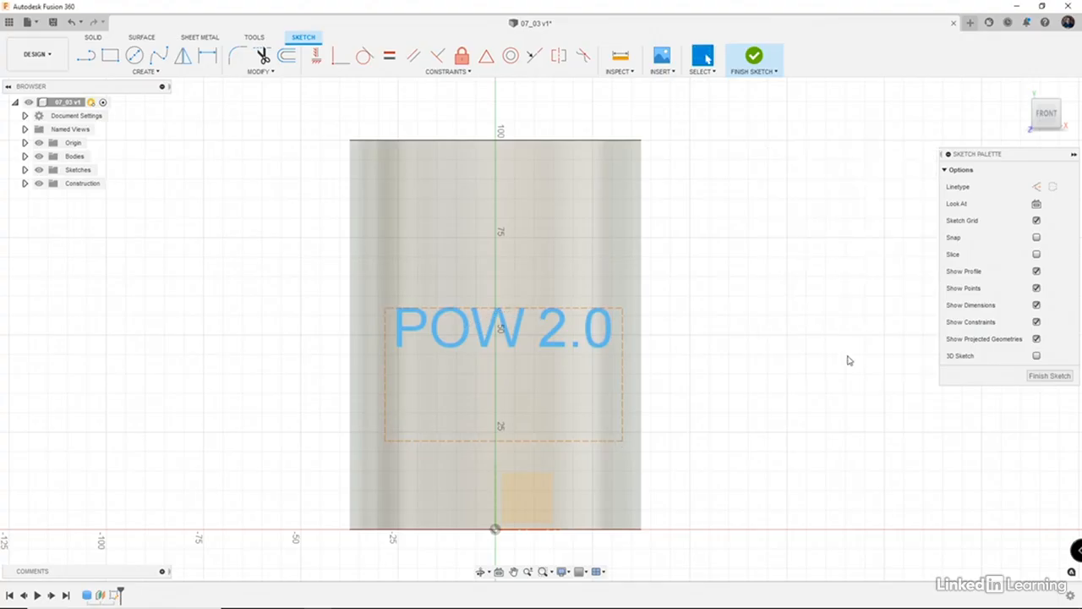
# - Sketch a wavy fit-point spline across the cylinder above the POW 2.0 text, starting near the cylinder's left edge
pyautogui.click(158, 56)
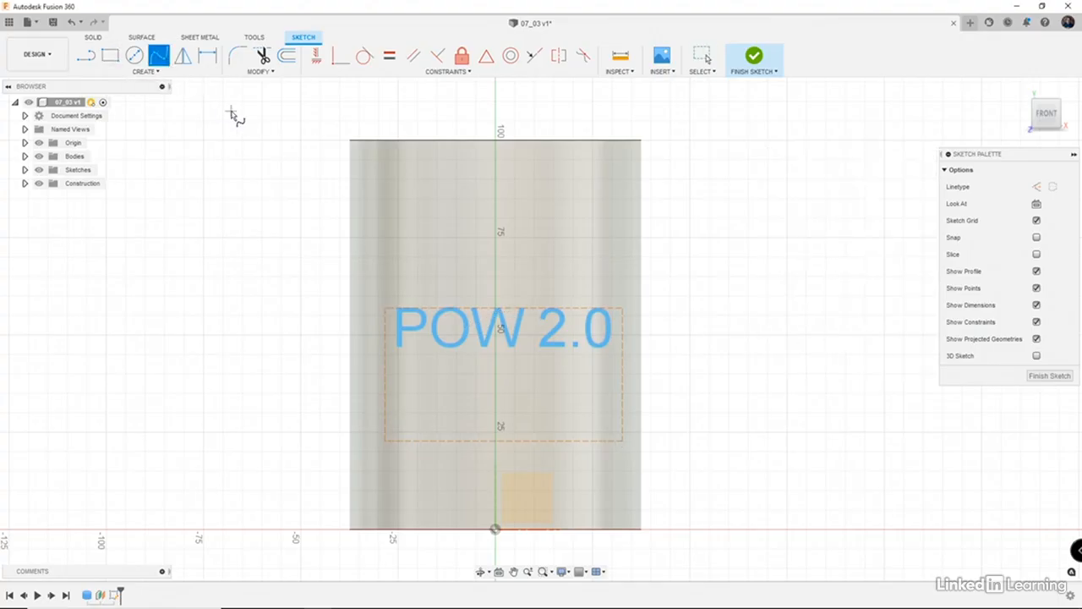
pyautogui.click(372, 271)
pyautogui.click(423, 211)
pyautogui.click(500, 252)
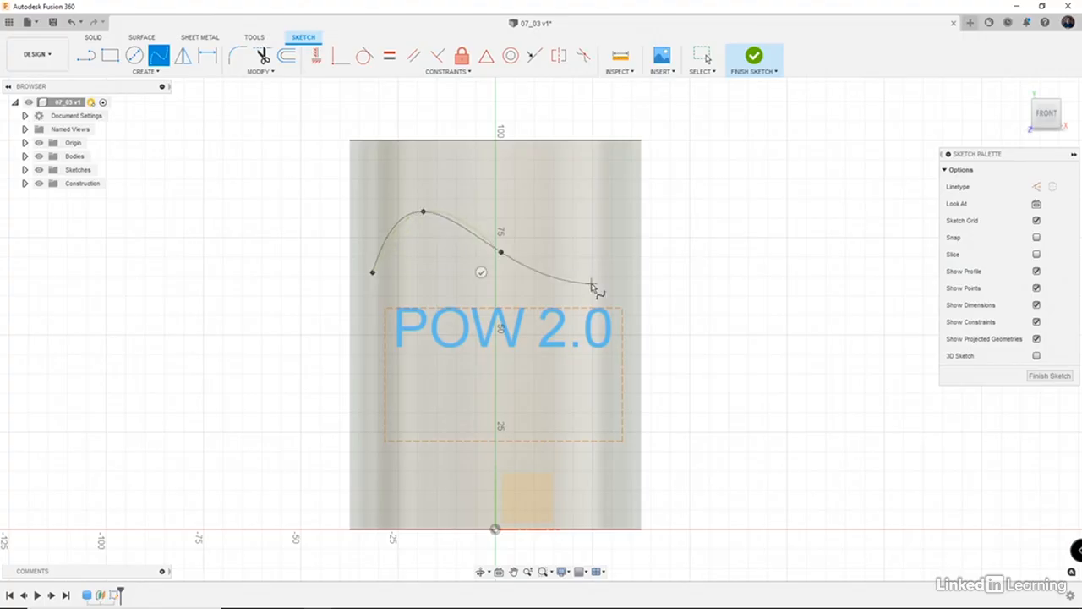
# - Complete the wavy spline above POW 2.0 with two more points and add the text WOW WOW along it as path text
pyautogui.click(591, 262)
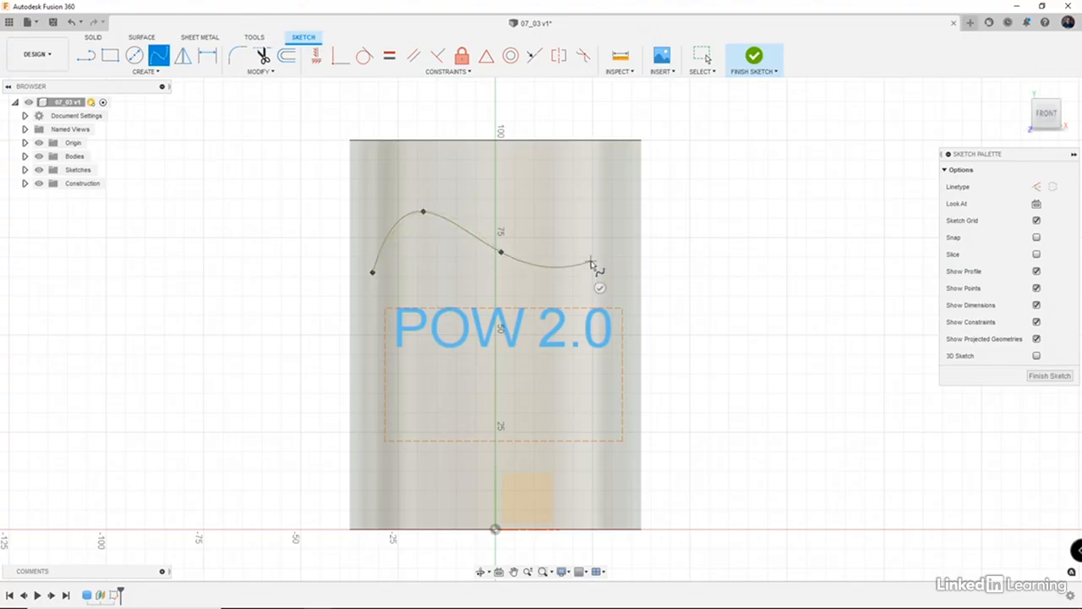
pyautogui.doubleClick(624, 201)
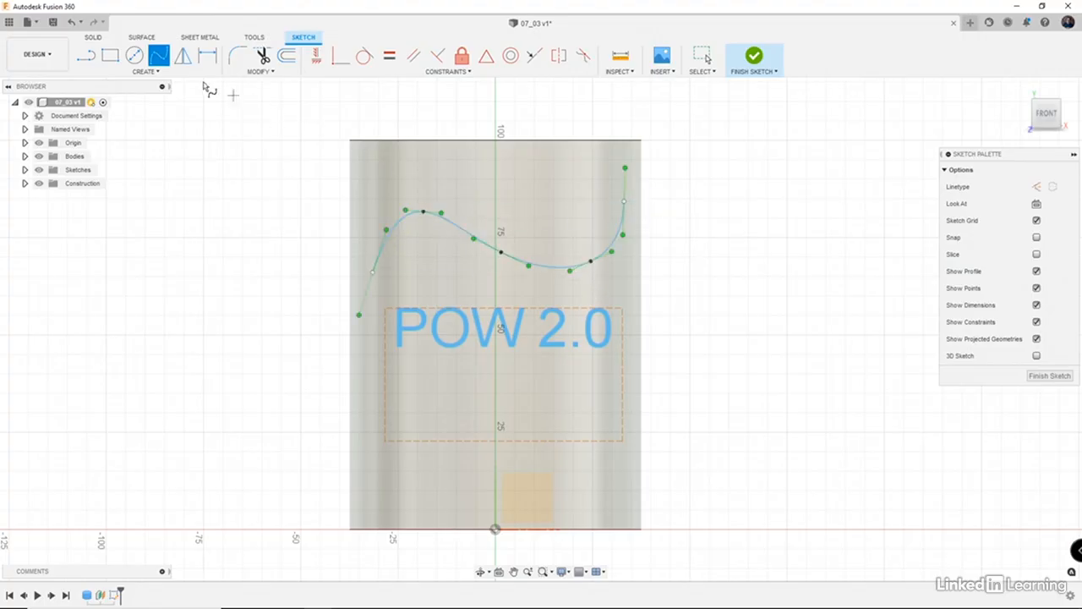
pyautogui.click(143, 71)
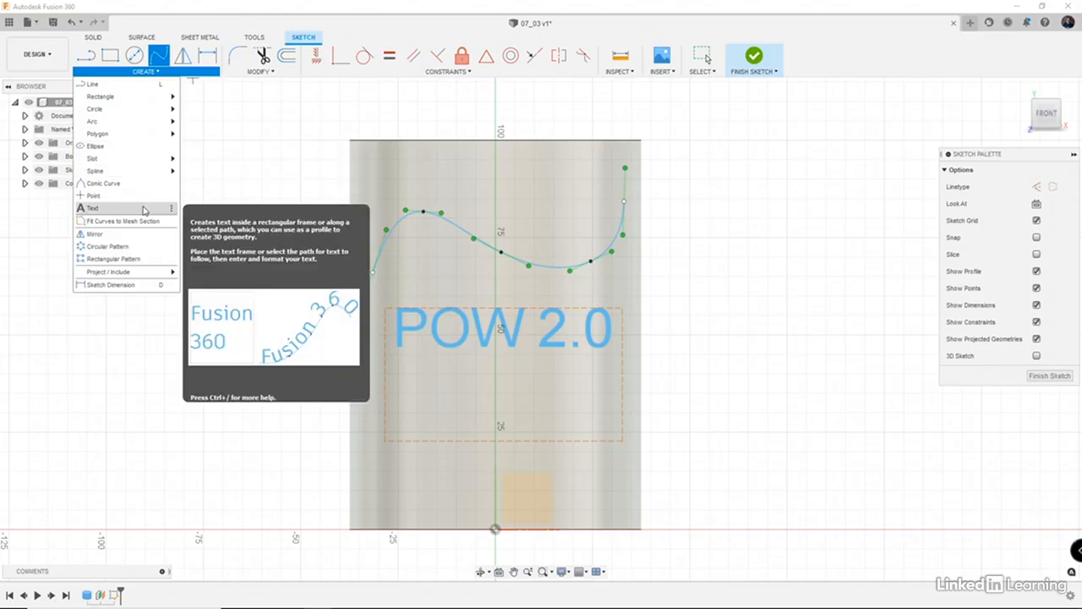
pyautogui.click(144, 209)
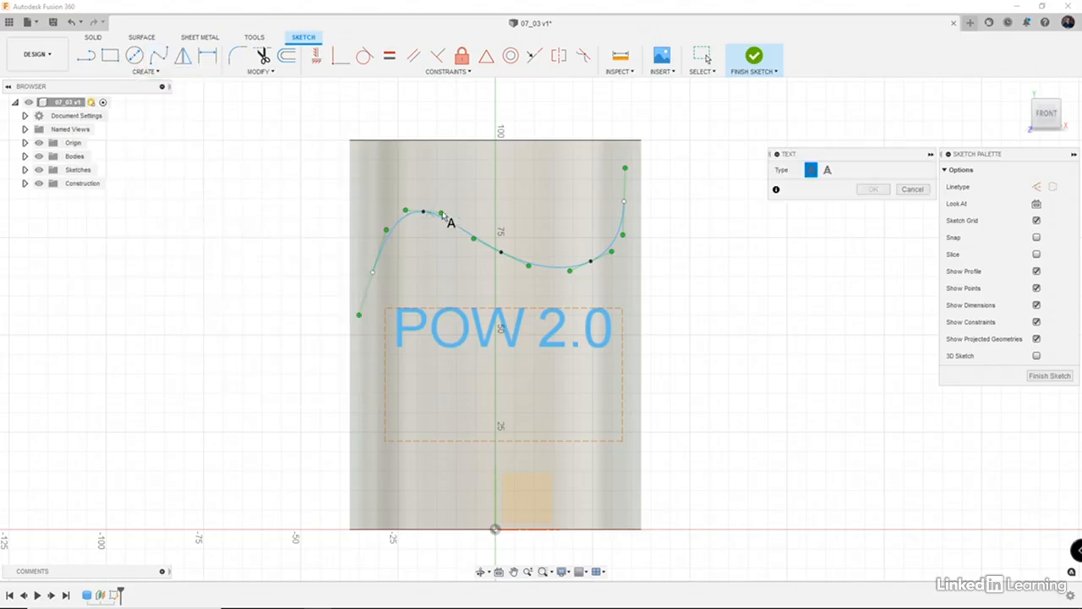
pyautogui.click(828, 172)
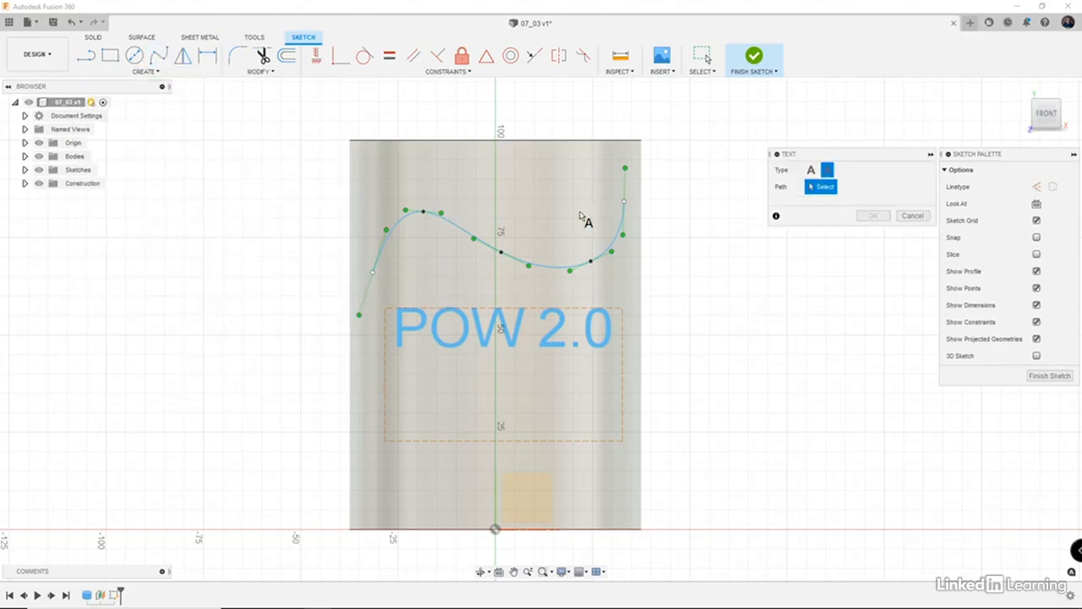
pyautogui.click(488, 251)
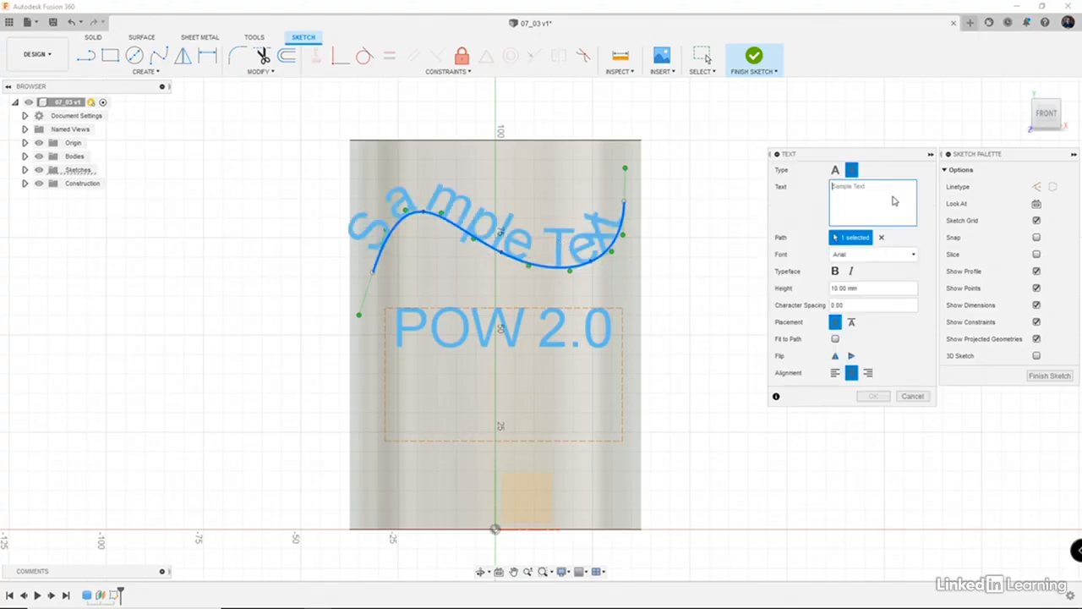
pyautogui.write('WOW WOW')
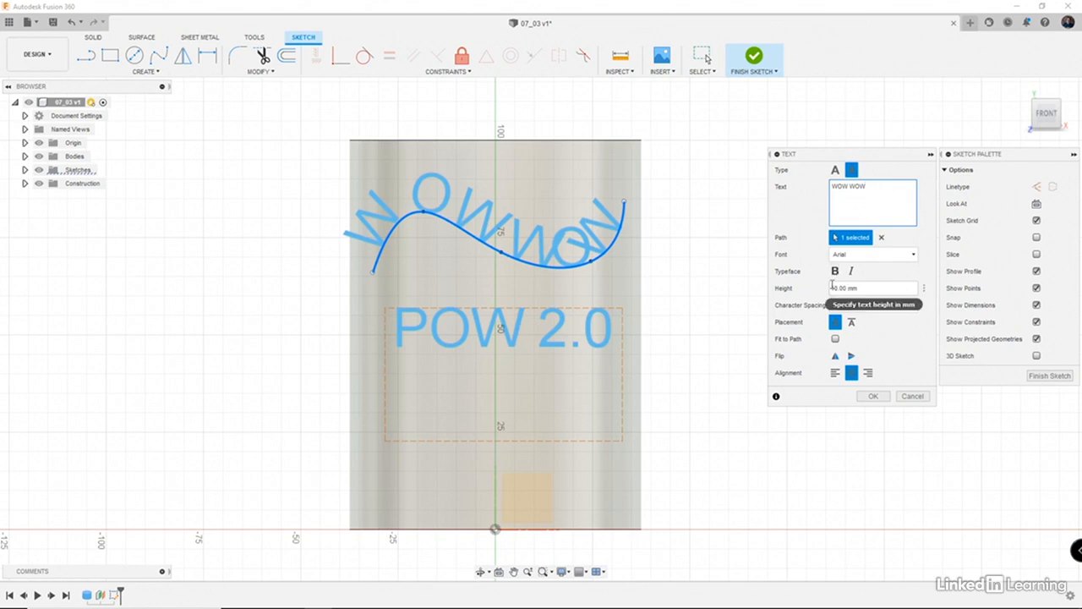
# - Set the WOW WOW text height to 7 mm and character spacing to 4, and fit the text to its path
pyautogui.doubleClick(834, 287)
pyautogui.write('4')
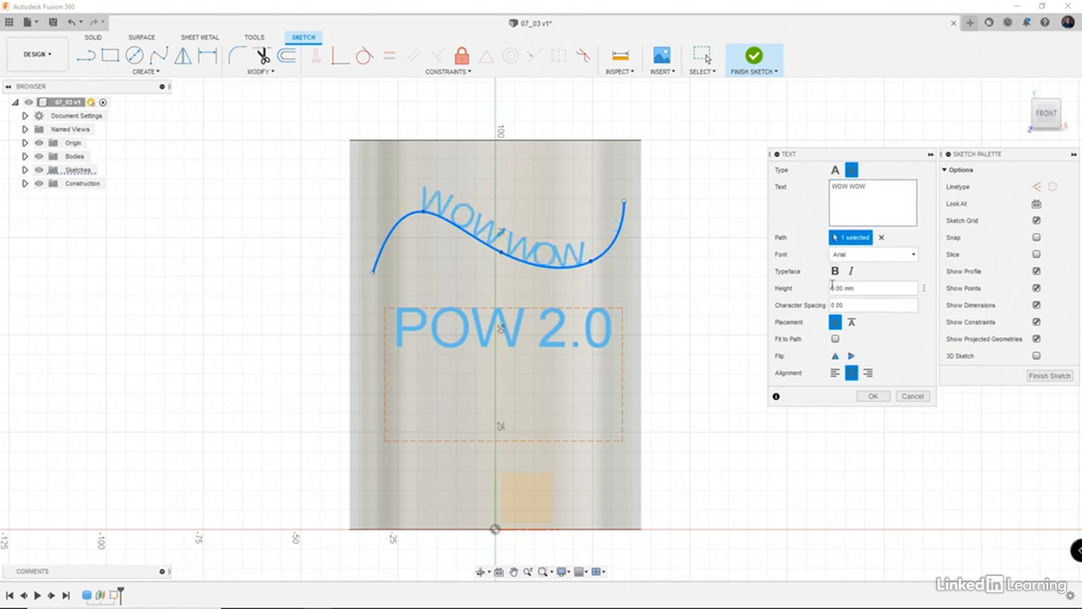
pyautogui.press('BackSpace')
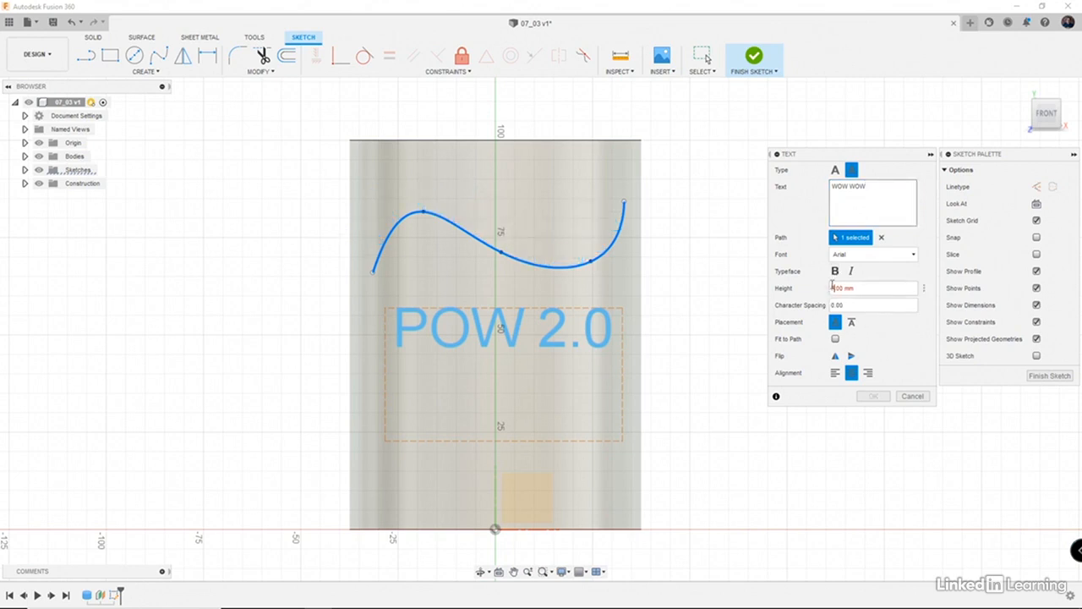
pyautogui.write('7')
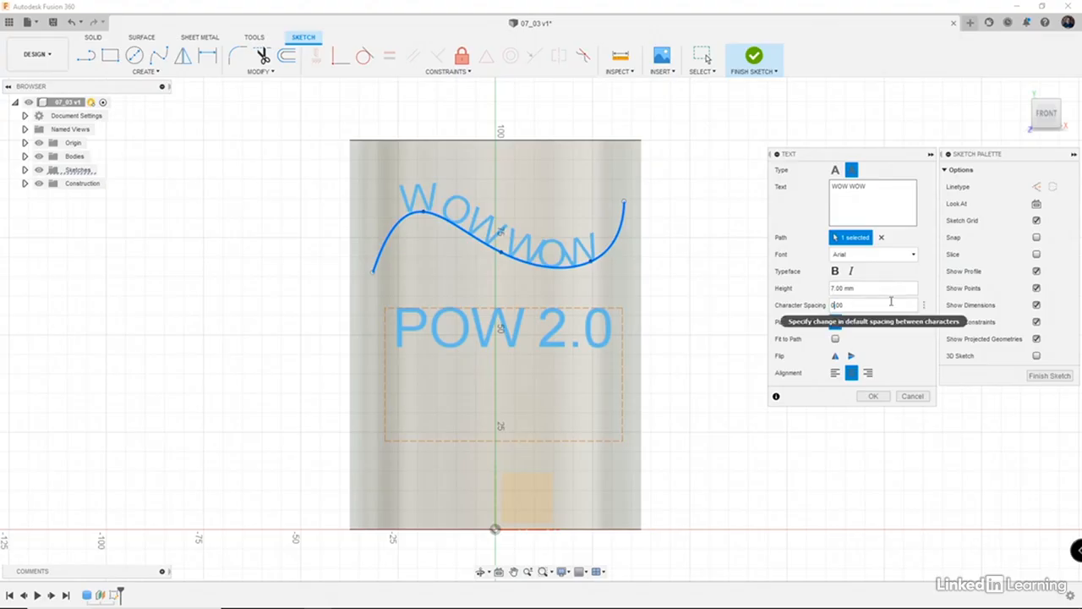
pyautogui.write('2')
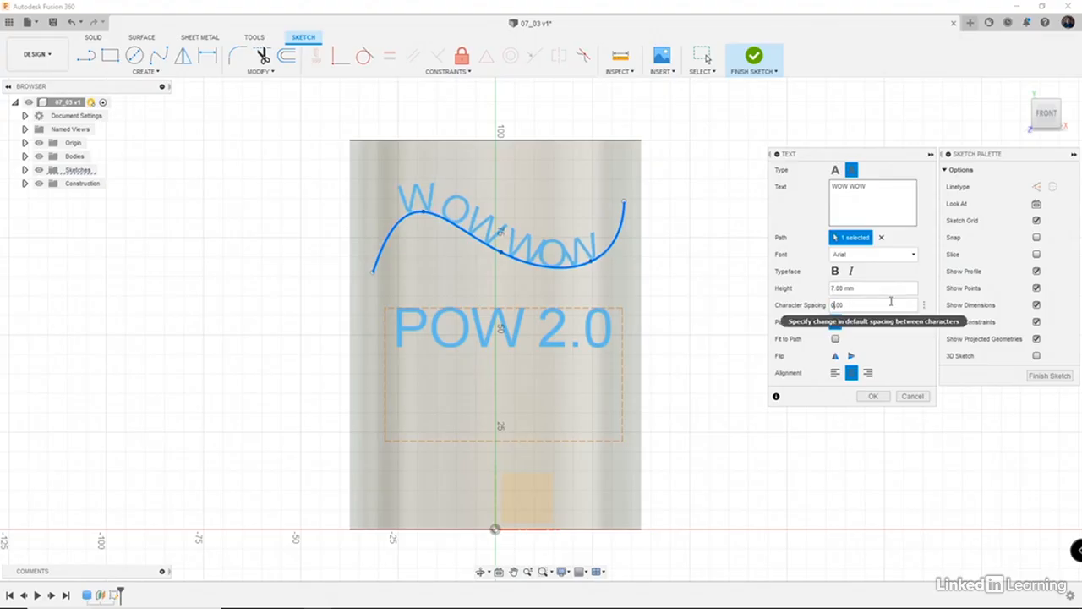
pyautogui.write('4')
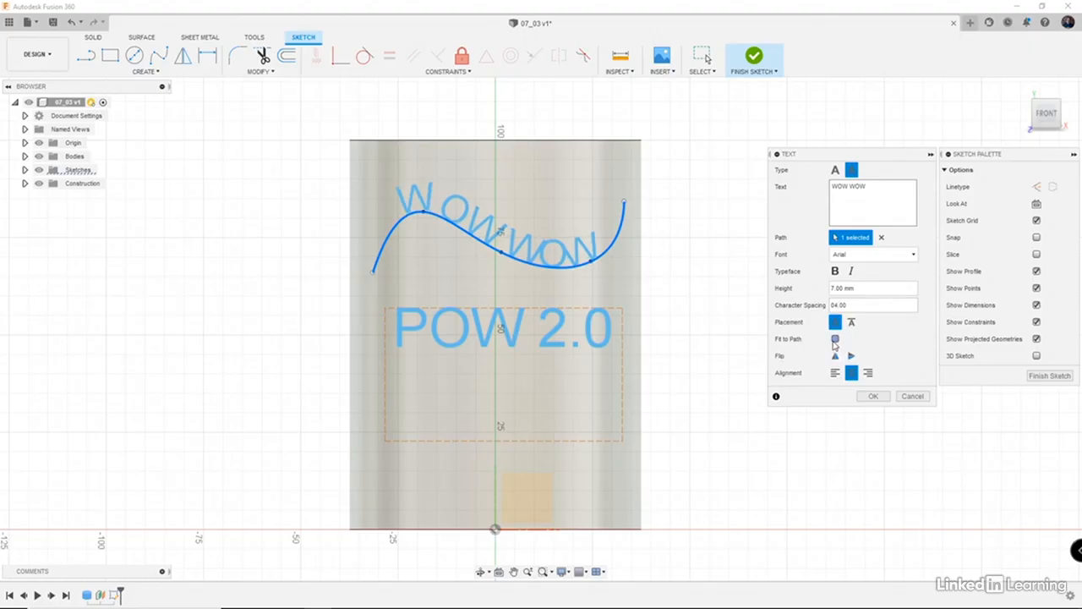
pyautogui.click(835, 340)
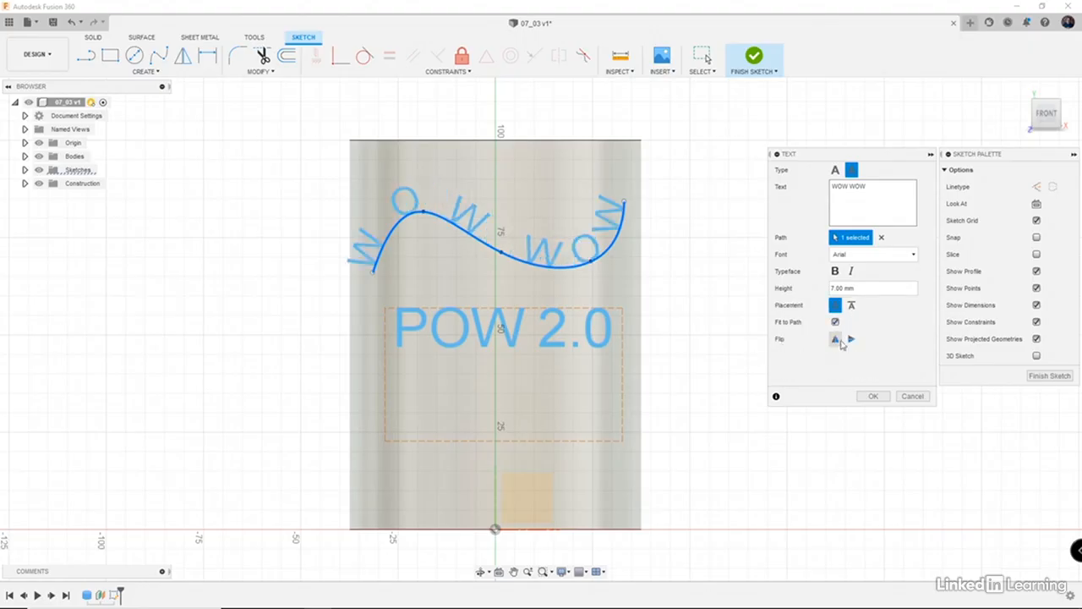
pyautogui.click(872, 397)
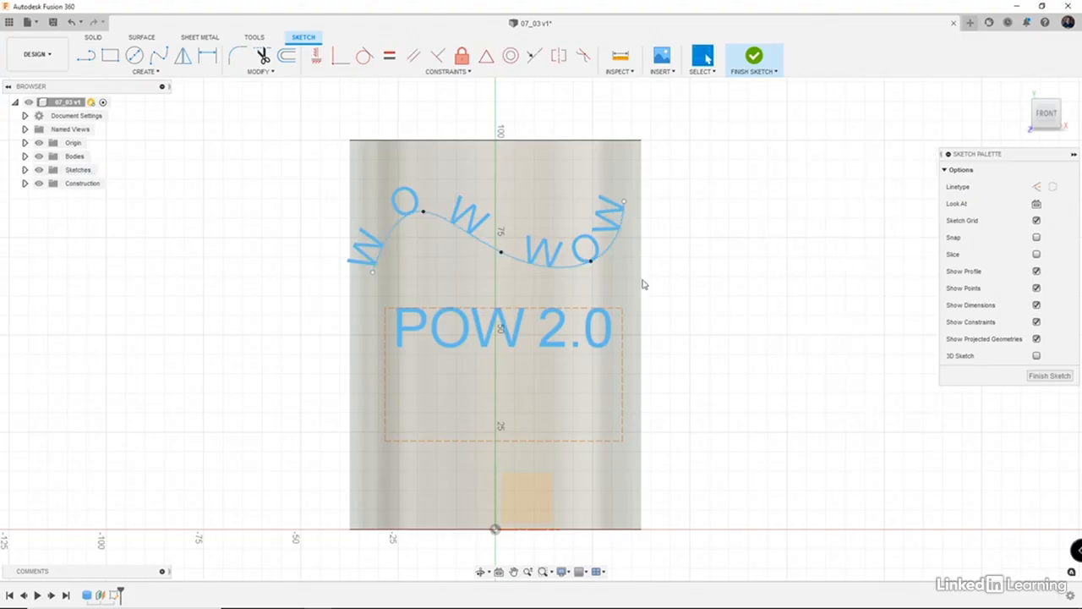
# - Reshape the WOW WOW spline into a roughly symmetric arch, with its peak at about Y 86 mm and its ends at about Y 68 mm
pyautogui.scroll(3, 493, 202)
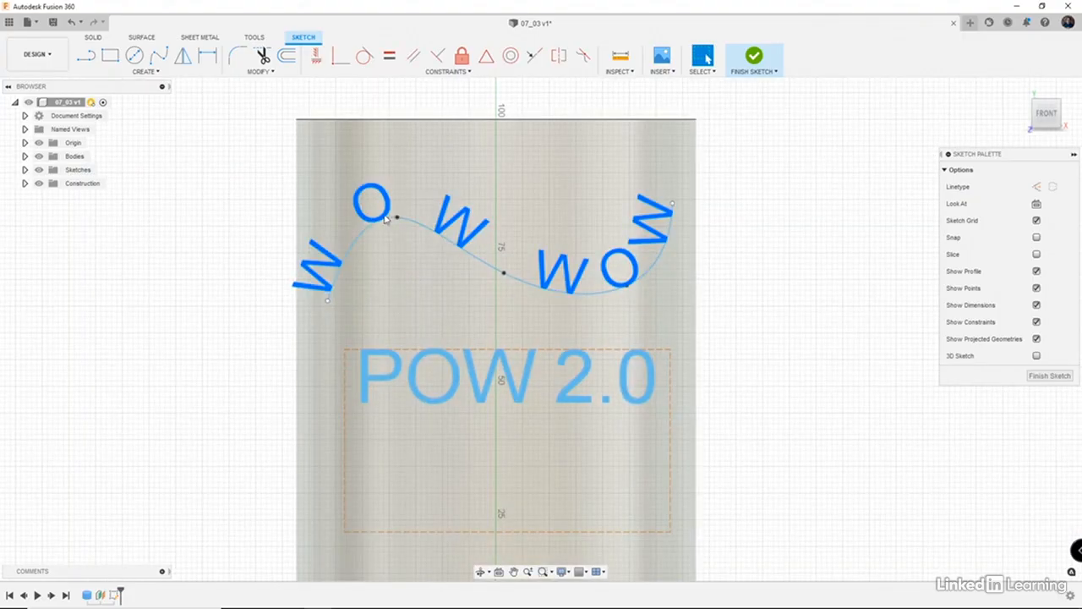
pyautogui.click(396, 222)
pyautogui.moveTo(396, 222); pyautogui.dragTo(403, 259)
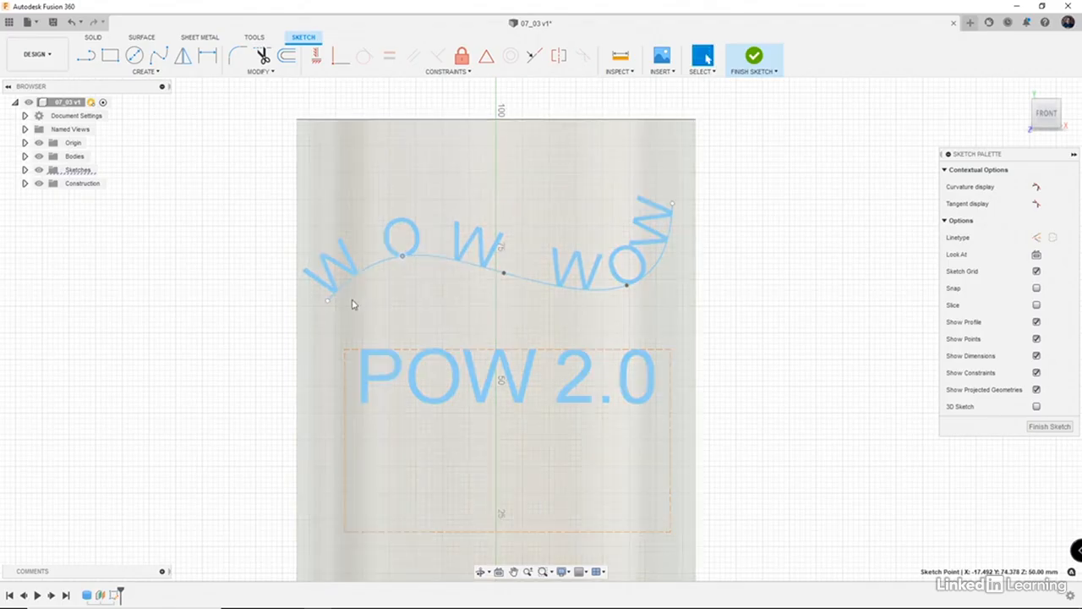
pyautogui.moveTo(329, 300); pyautogui.dragTo(355, 293)
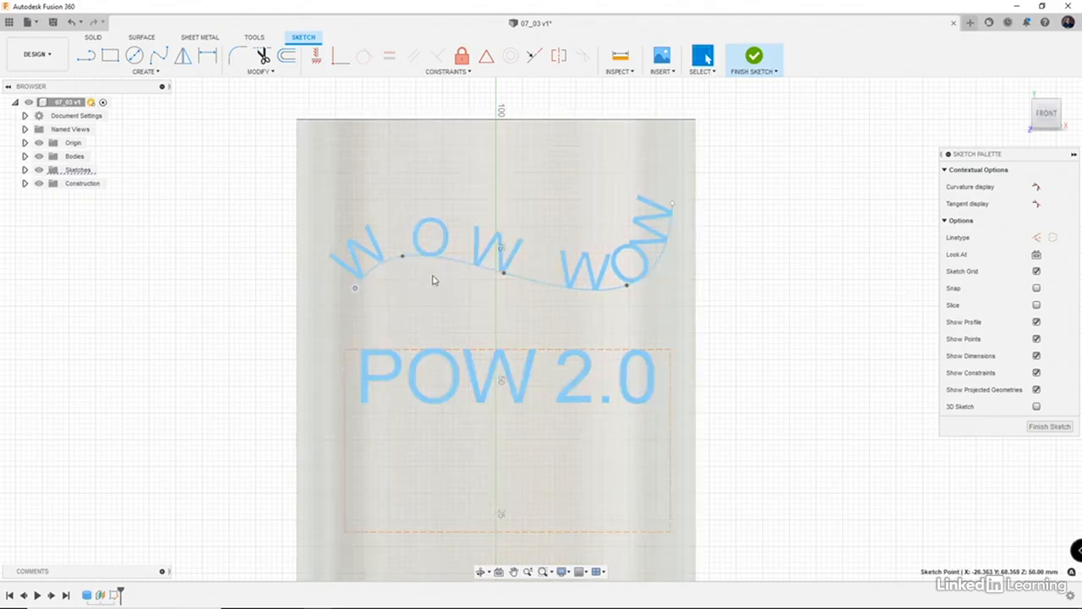
pyautogui.moveTo(627, 285); pyautogui.dragTo(609, 254)
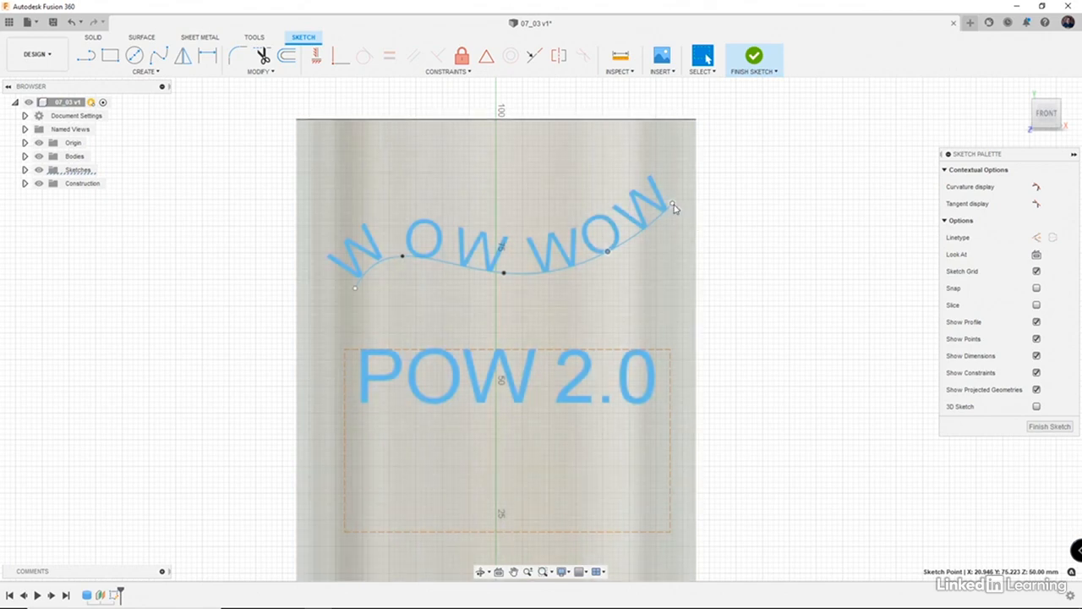
pyautogui.moveTo(672, 204); pyautogui.dragTo(661, 268)
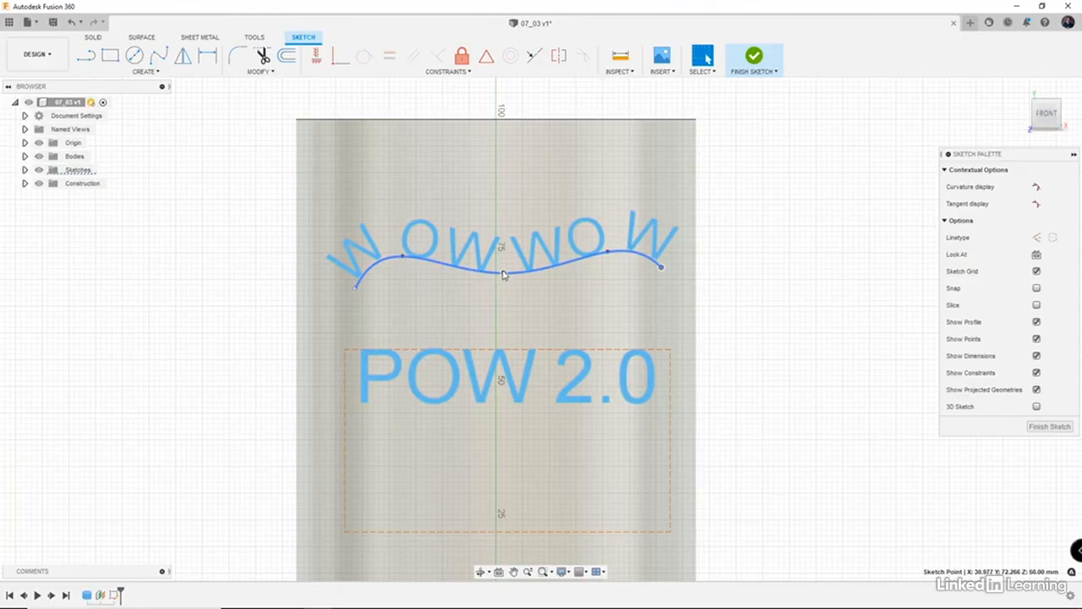
pyautogui.moveTo(503, 274); pyautogui.dragTo(502, 193)
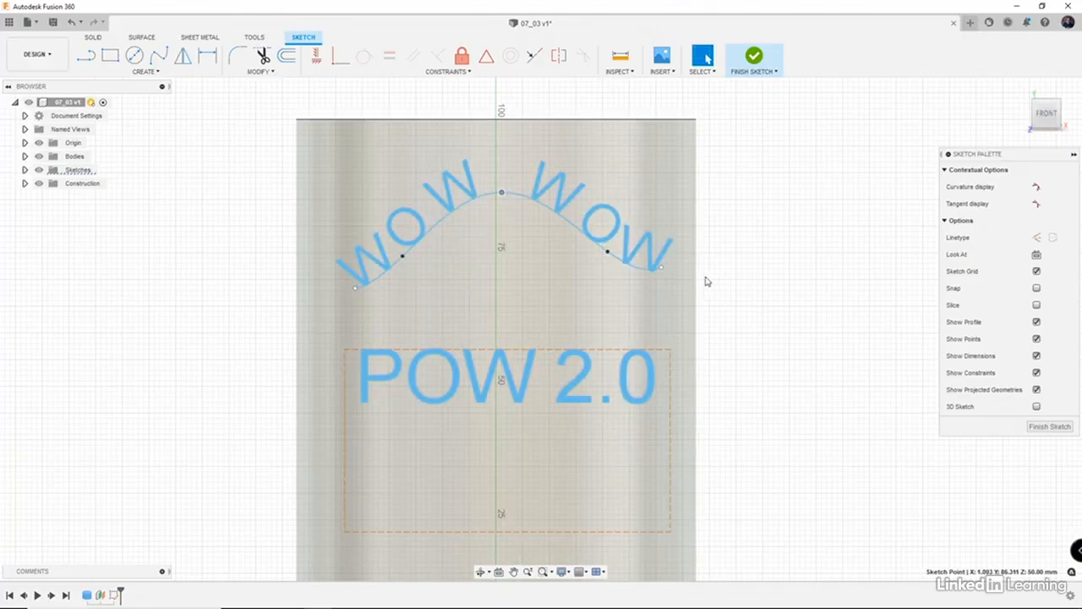
pyautogui.moveTo(663, 271); pyautogui.dragTo(640, 296)
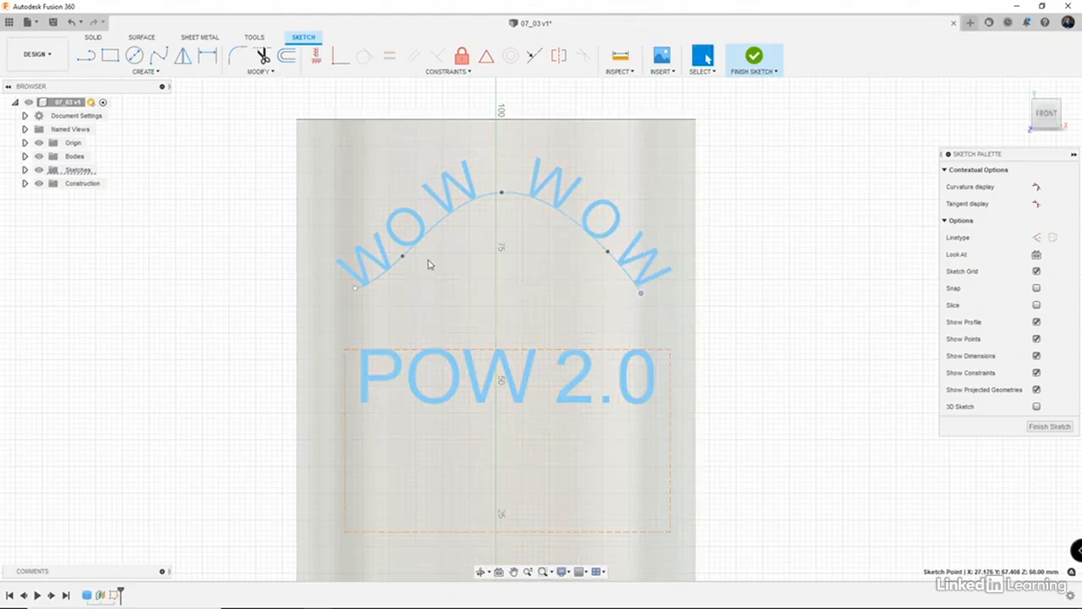
pyautogui.moveTo(355, 289); pyautogui.dragTo(367, 289)
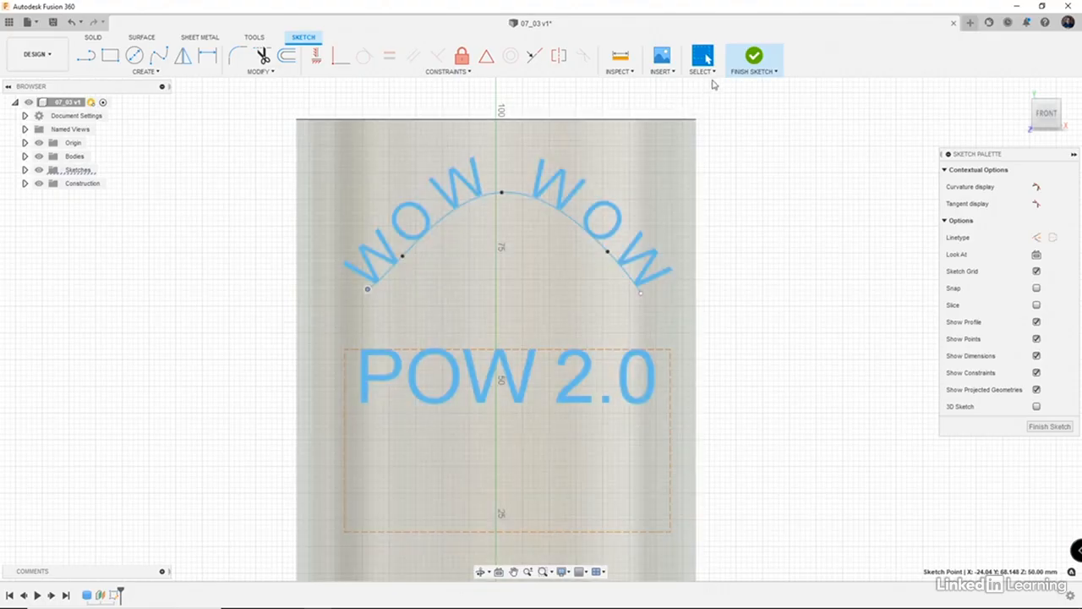
# - Finish the sketch and set up an Emboss with the POW 2.0 text as profile and the cylinder's side face as target
pyautogui.click(755, 57)
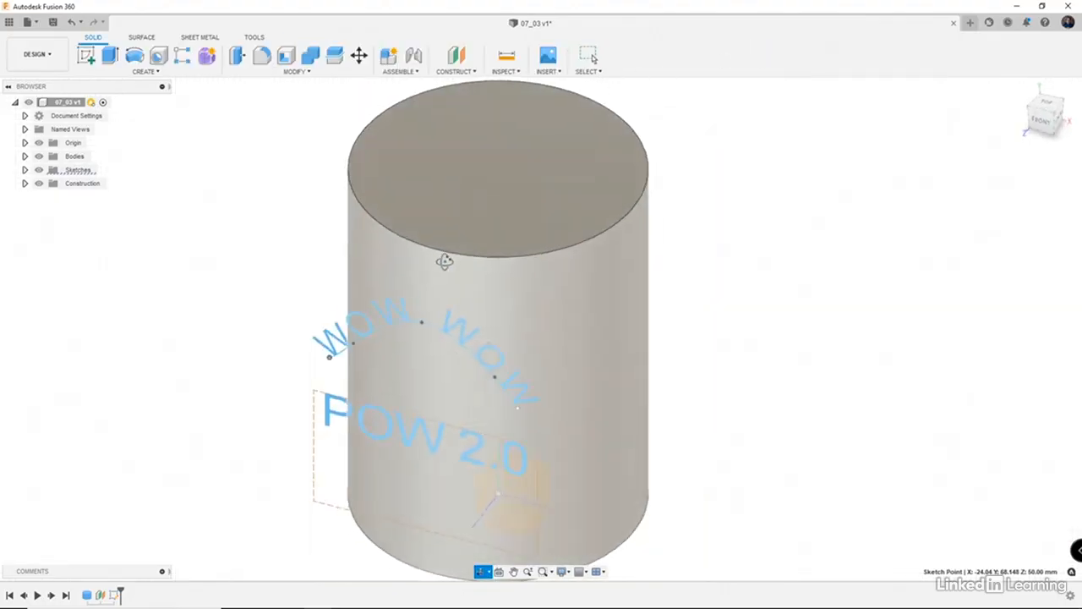
pyautogui.moveTo(427, 262); pyautogui.dragTo(465, 195, button='middle')
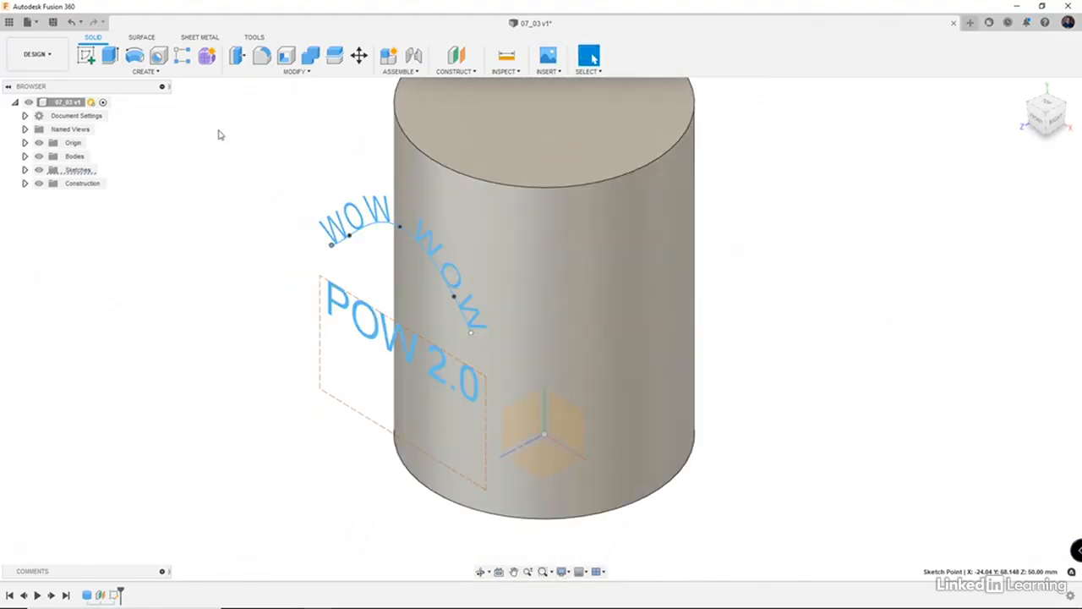
pyautogui.click(153, 75)
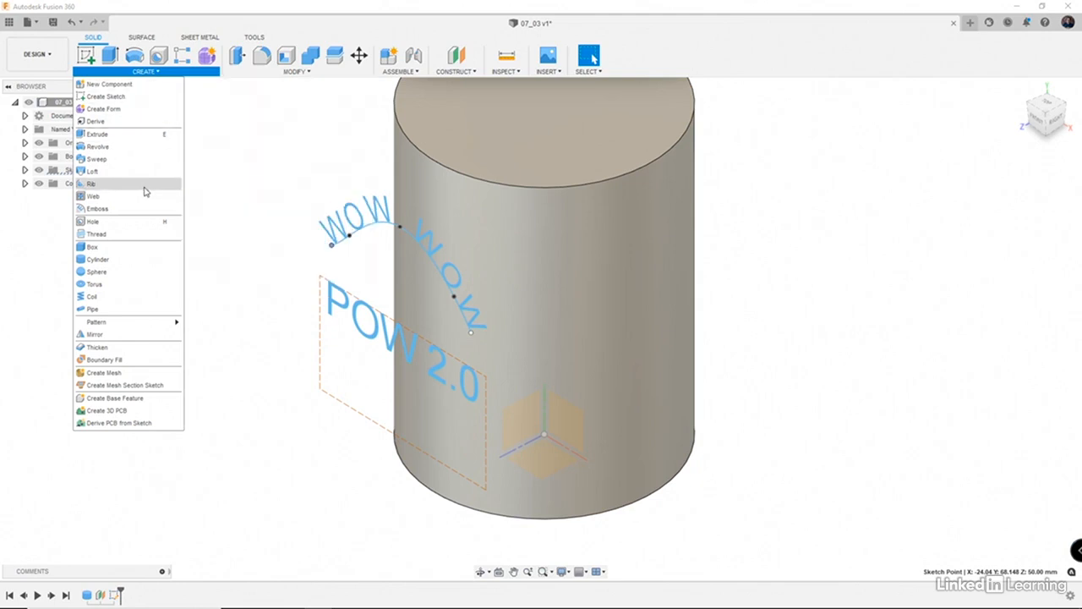
pyautogui.click(146, 216)
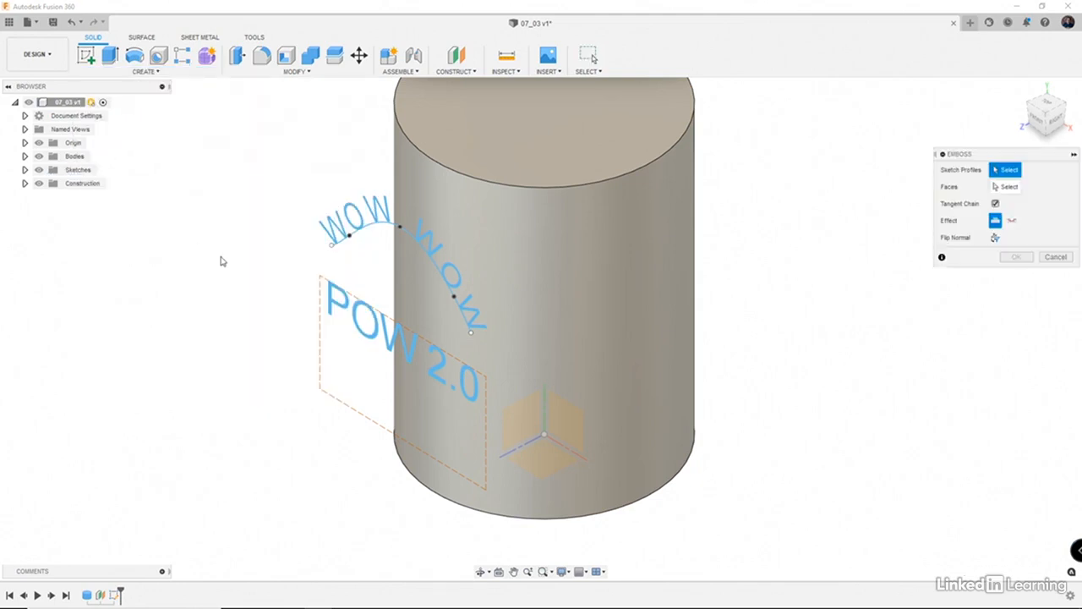
pyautogui.click(401, 340)
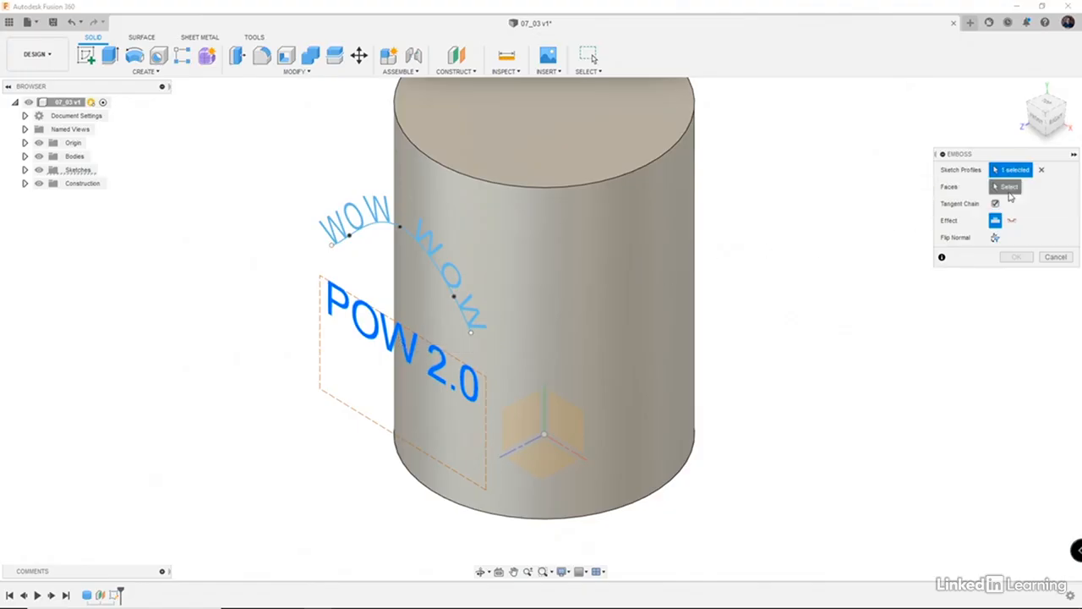
pyautogui.click(591, 288)
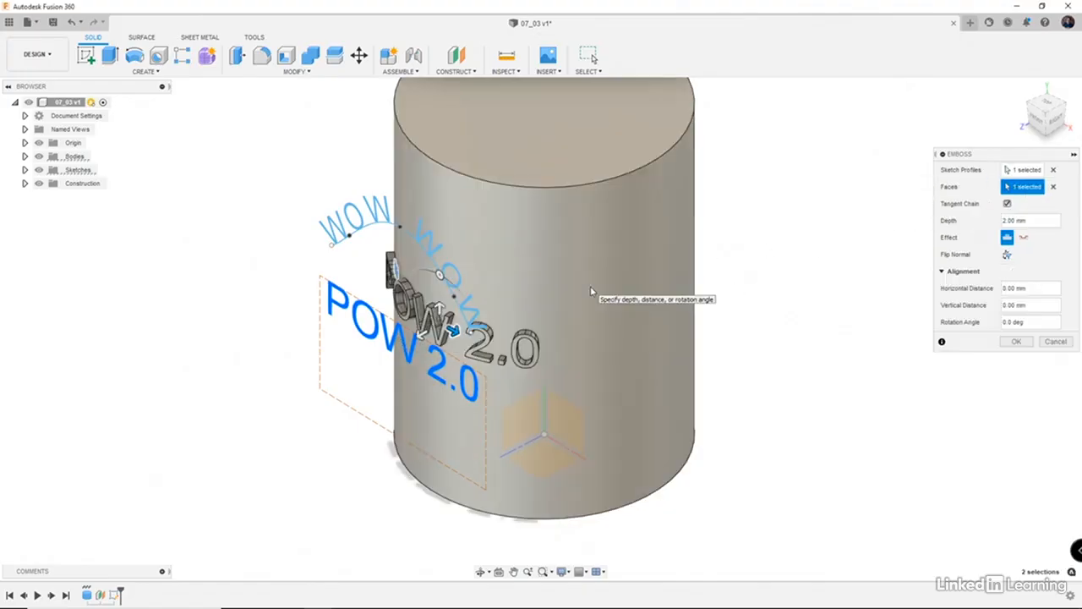
# - Emboss POW 2.0 as raised material on the cylinder with a depth of 1 mm and a rotation angle of -10 degrees
pyautogui.scroll(3, 463, 338)
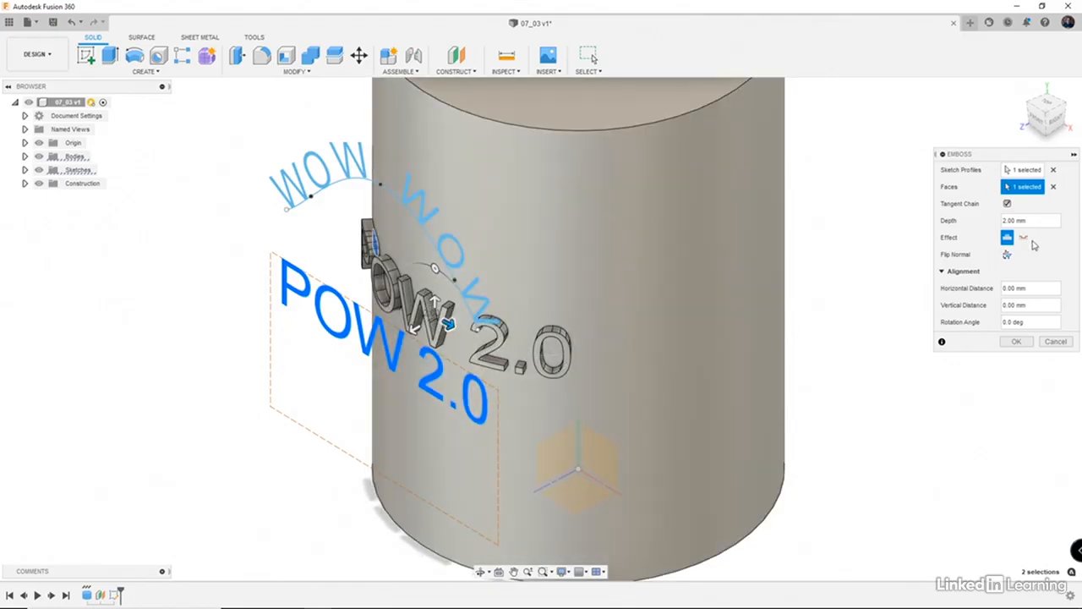
pyautogui.click(1025, 240)
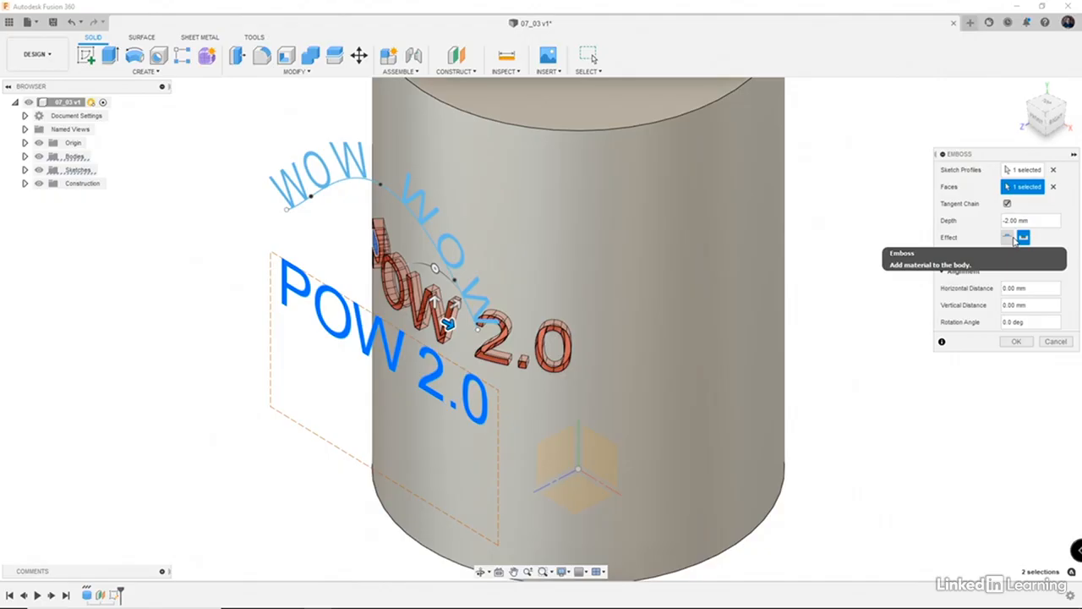
pyautogui.click(1008, 239)
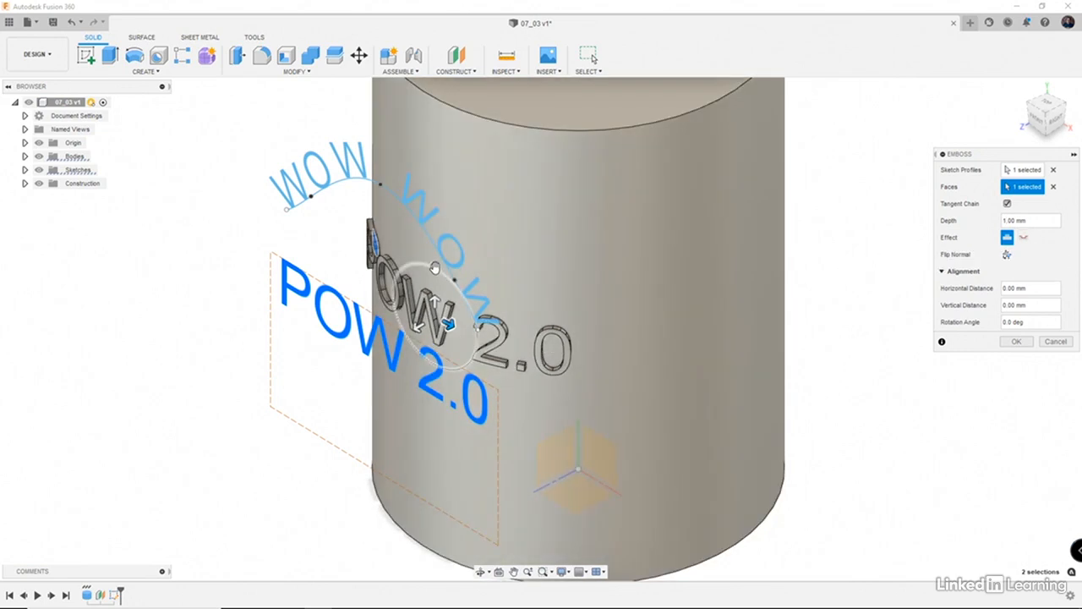
pyautogui.moveTo(435, 270); pyautogui.dragTo(442, 293)
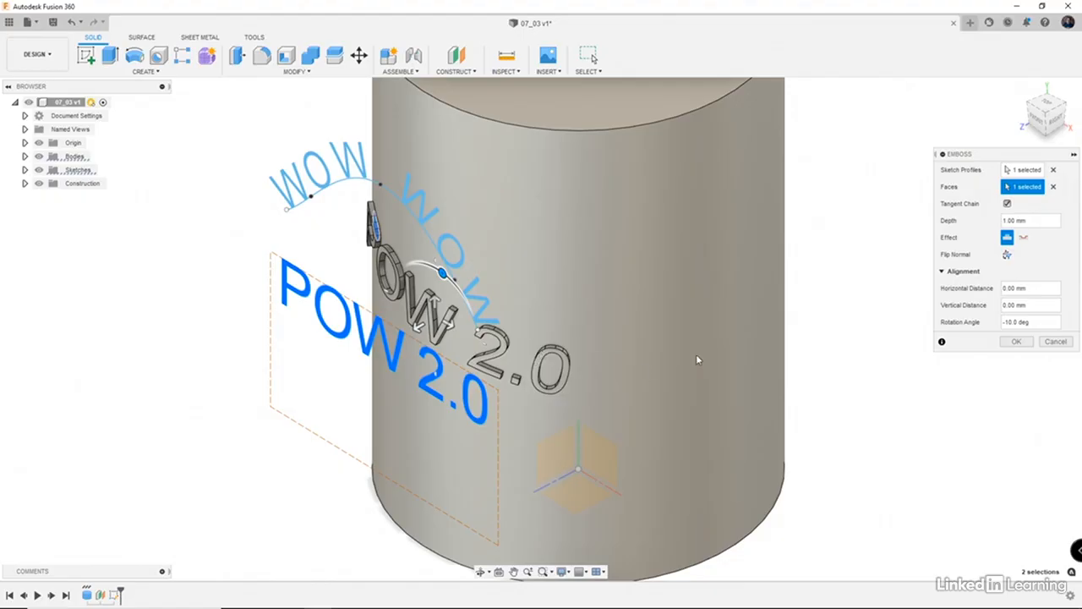
pyautogui.click(1018, 342)
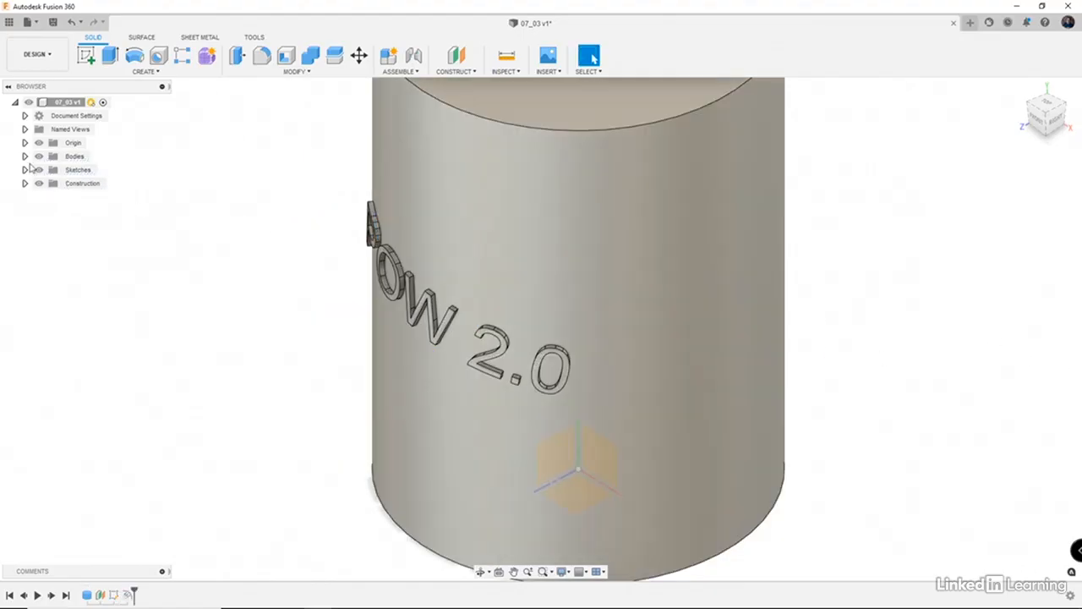
# - Show the text sketch and set up an Emboss with the WOW WOW text as profile and the cylinder's side face as target
pyautogui.click(24, 170)
pyautogui.click(49, 184)
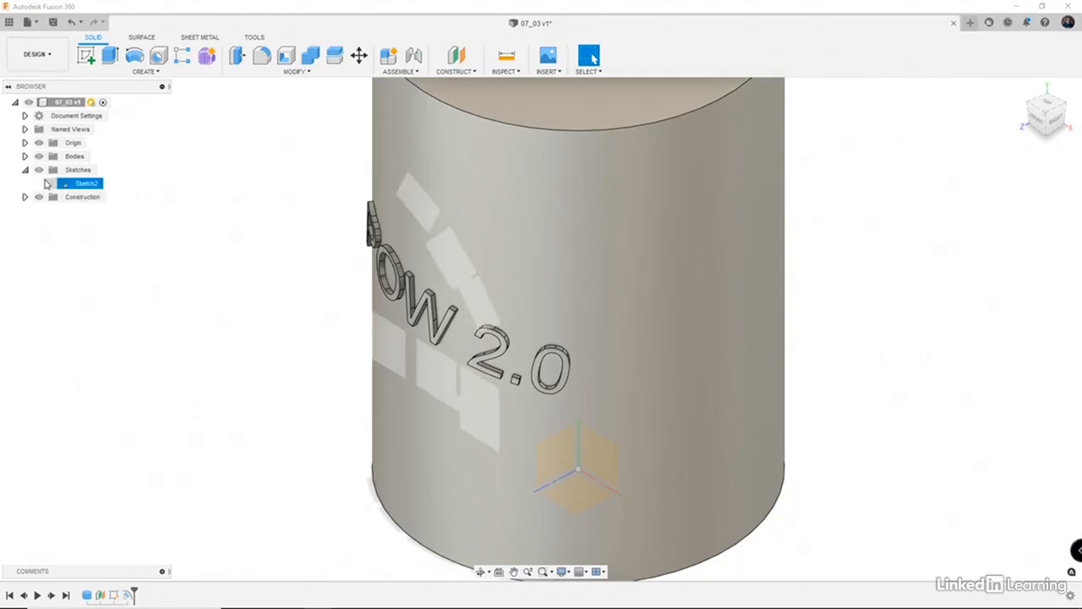
pyautogui.click(144, 71)
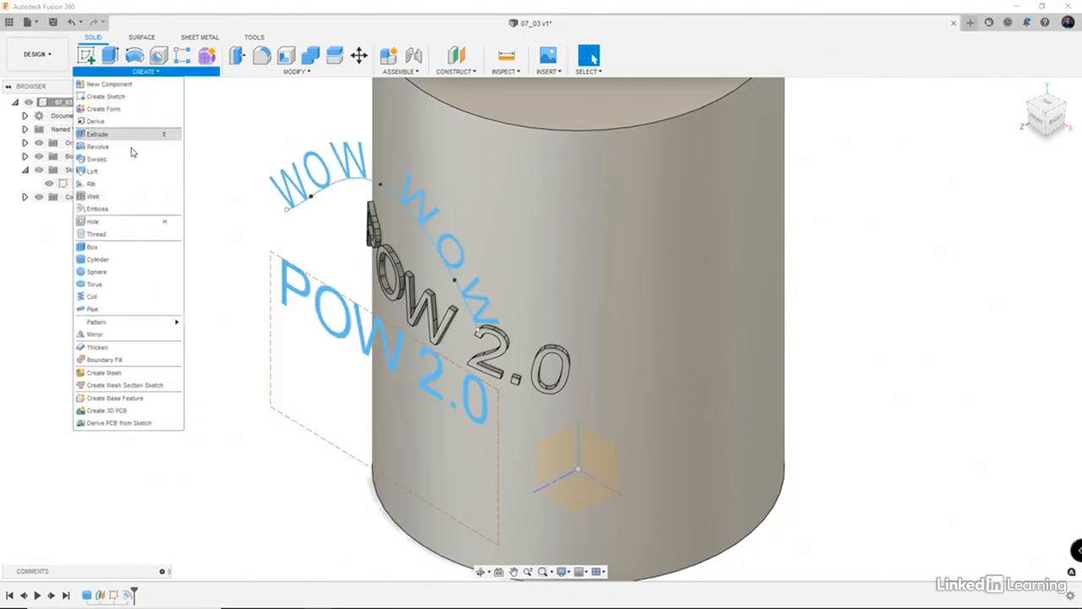
pyautogui.click(97, 208)
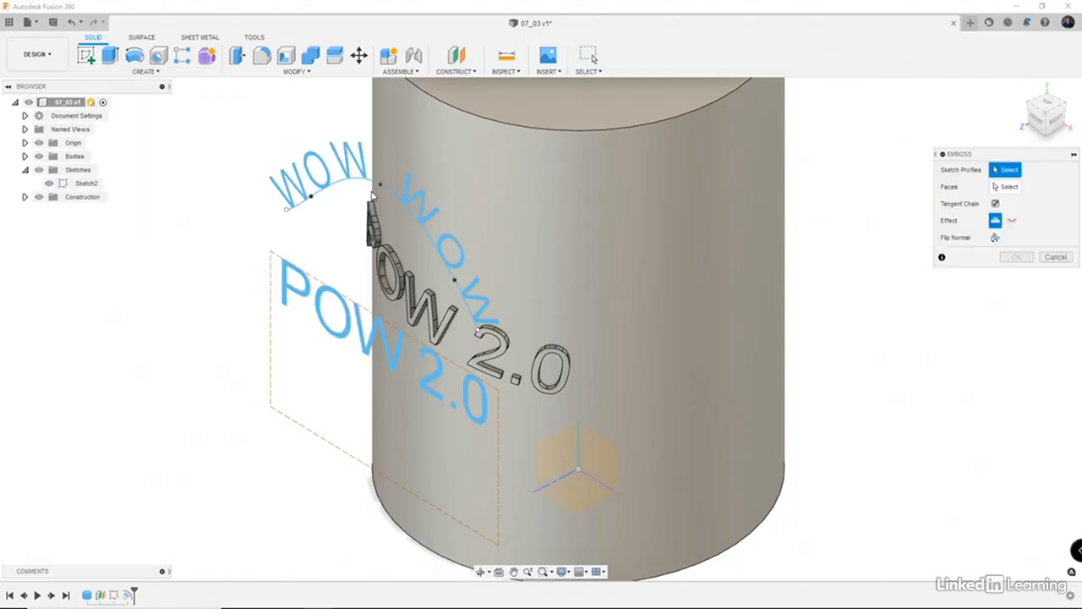
pyautogui.click(427, 196)
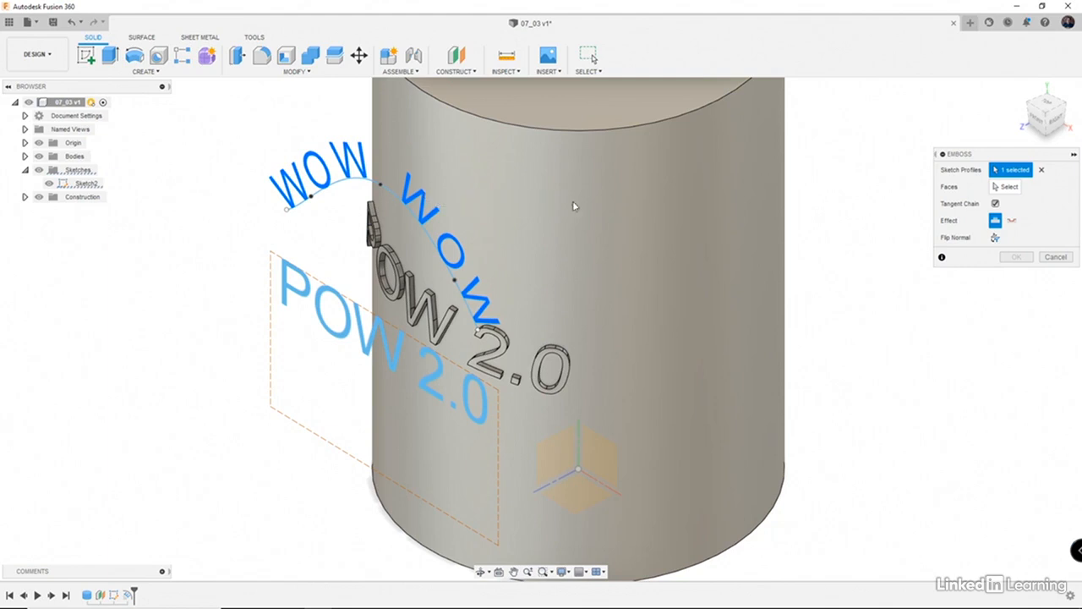
pyautogui.click(1005, 186)
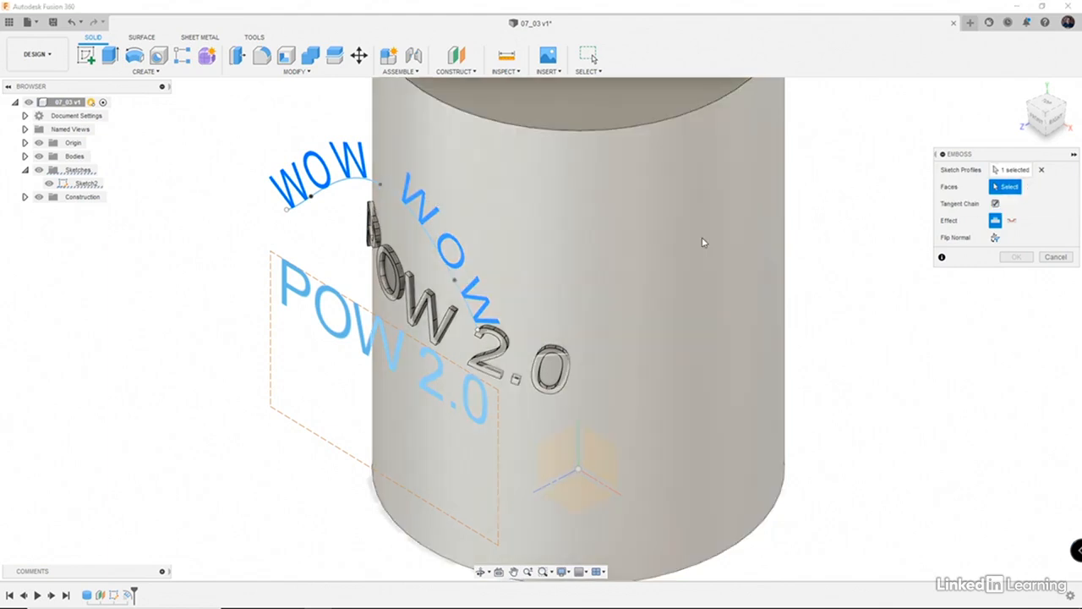
pyautogui.click(702, 243)
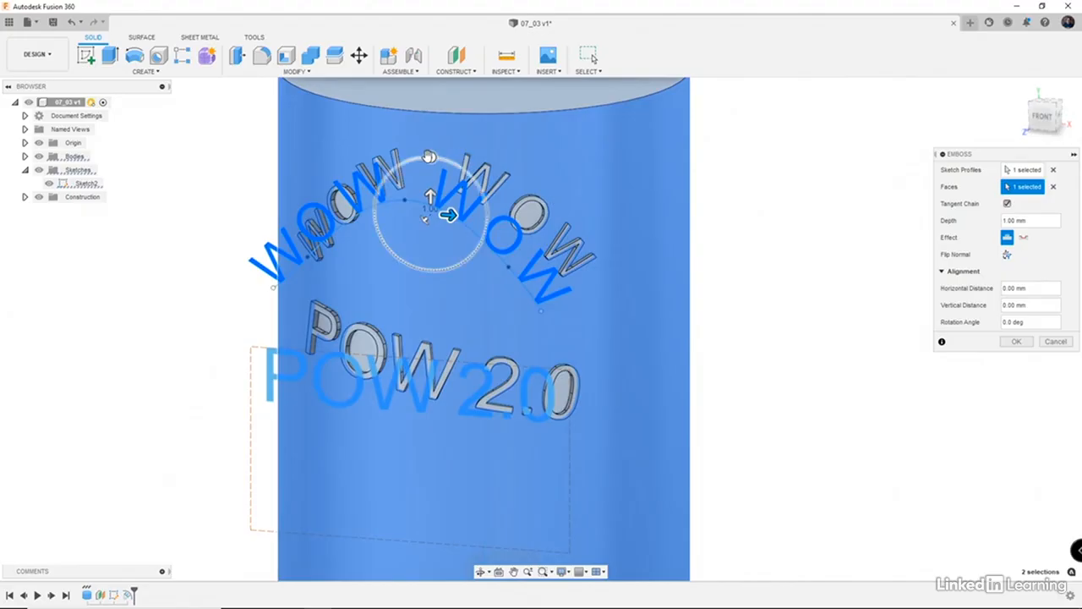
# - Deboss the WOW WOW text into the cylinder with a depth of -1 mm and a rotation angle of 10 degrees
pyautogui.moveTo(430, 157); pyautogui.dragTo(420, 157)
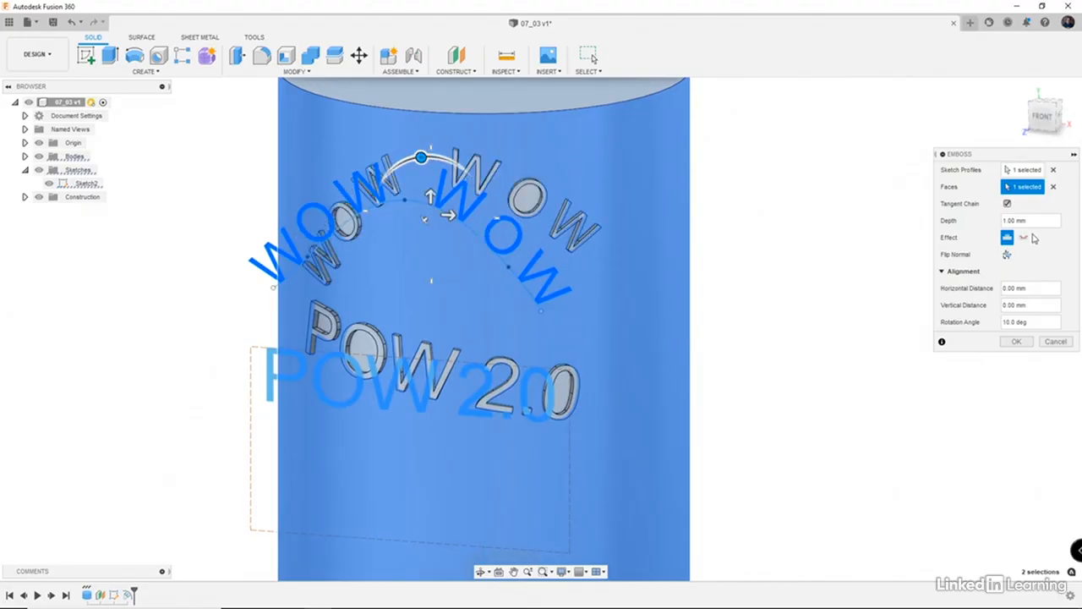
pyautogui.click(1024, 239)
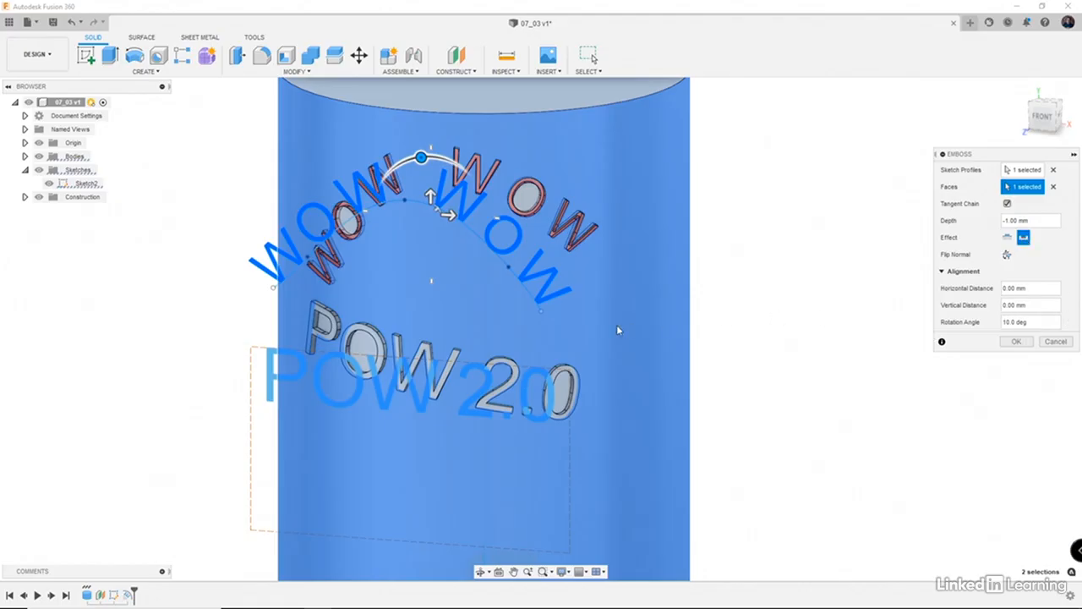
pyautogui.scroll(-3, 617, 326)
pyautogui.keyDown('shift'); pyautogui.moveTo(617, 327); pyautogui.dragTo(570, 342, button='middle'); pyautogui.keyUp('shift')
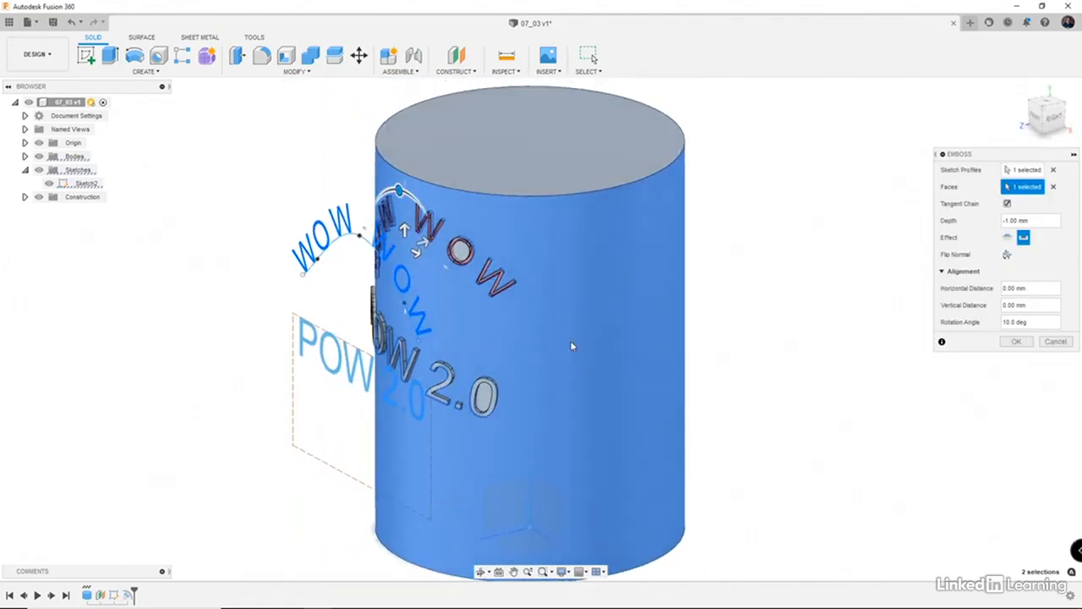
pyautogui.click(1017, 341)
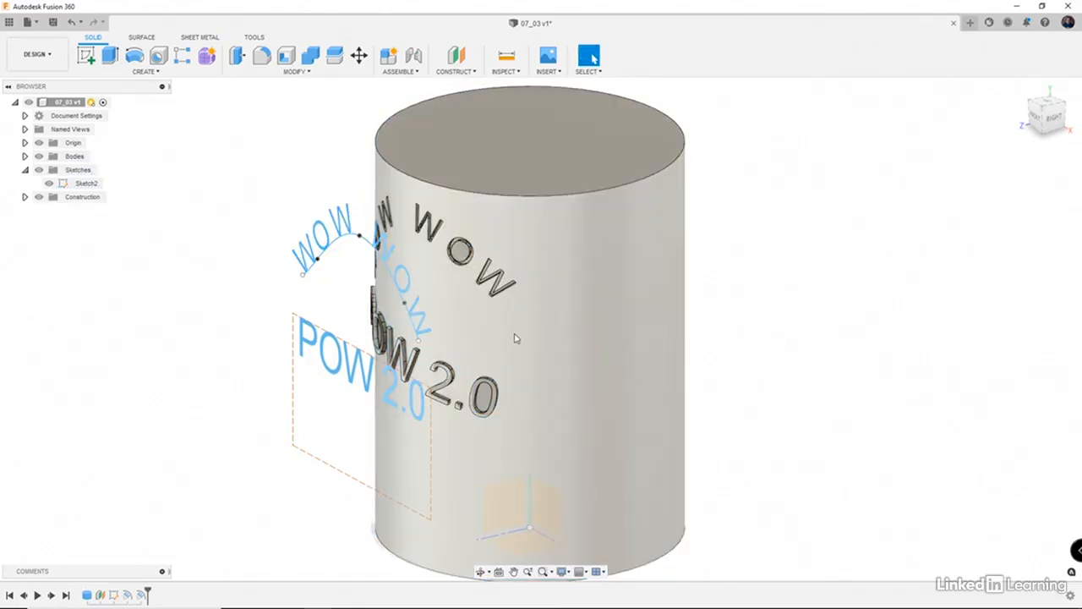
# - Hide the text sketch and inspect both texts on the cylinder from the front
pyautogui.click(49, 183)
pyautogui.keyDown('shift'); pyautogui.moveTo(355, 260); pyautogui.dragTo(460, 259, button='middle'); pyautogui.keyUp('shift')
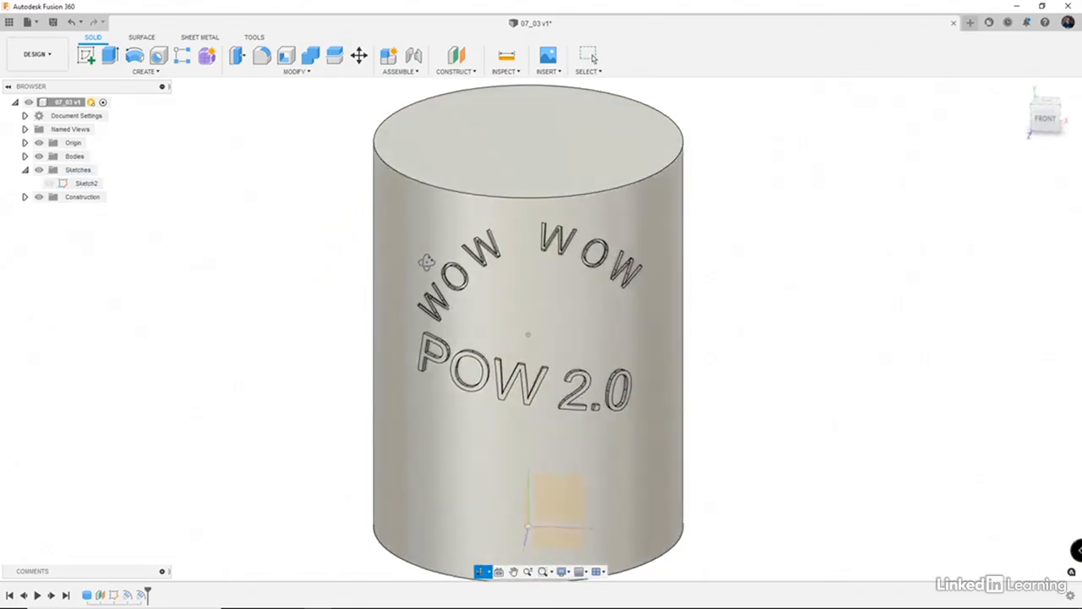
pyautogui.scroll(3, 478, 280)
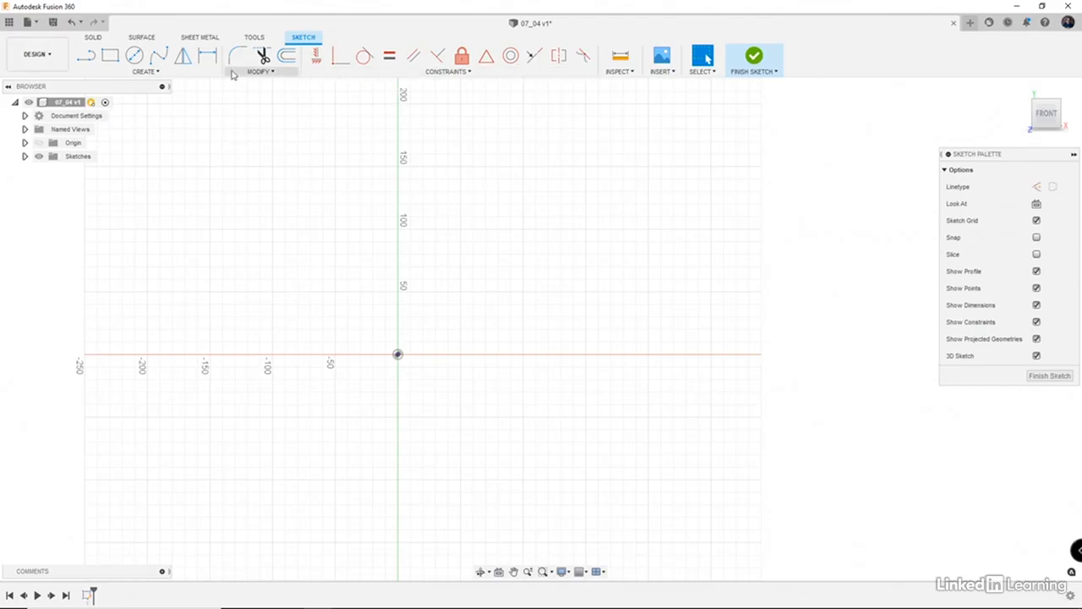
# - Sketch an ellipse centred on the origin, about 150 mm wide and 100 mm high
pyautogui.click(159, 73)
pyautogui.click(149, 147)
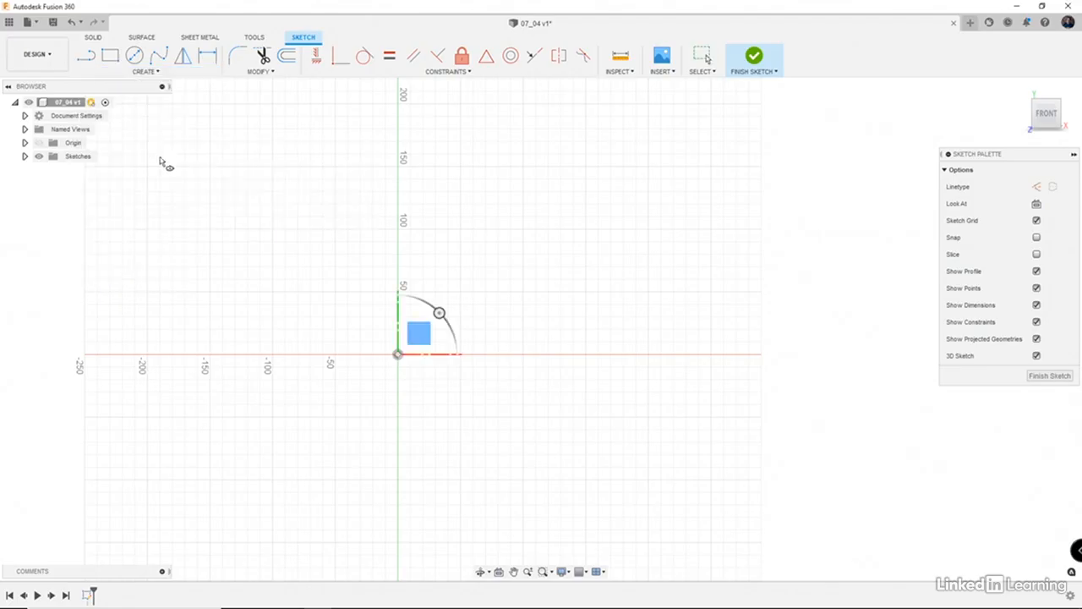
pyautogui.click(397, 355)
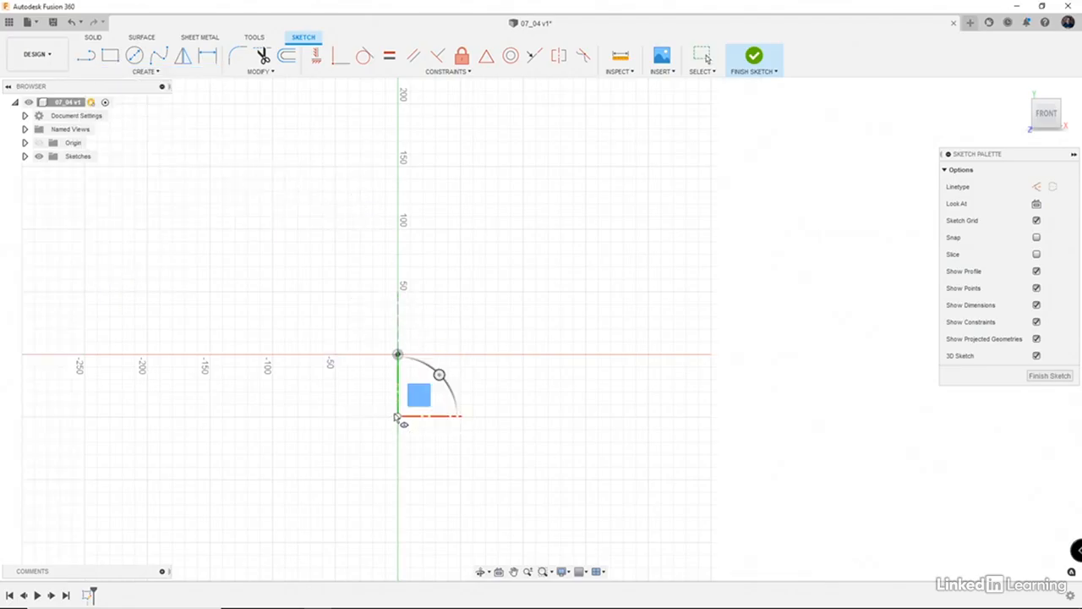
pyautogui.click(397, 416)
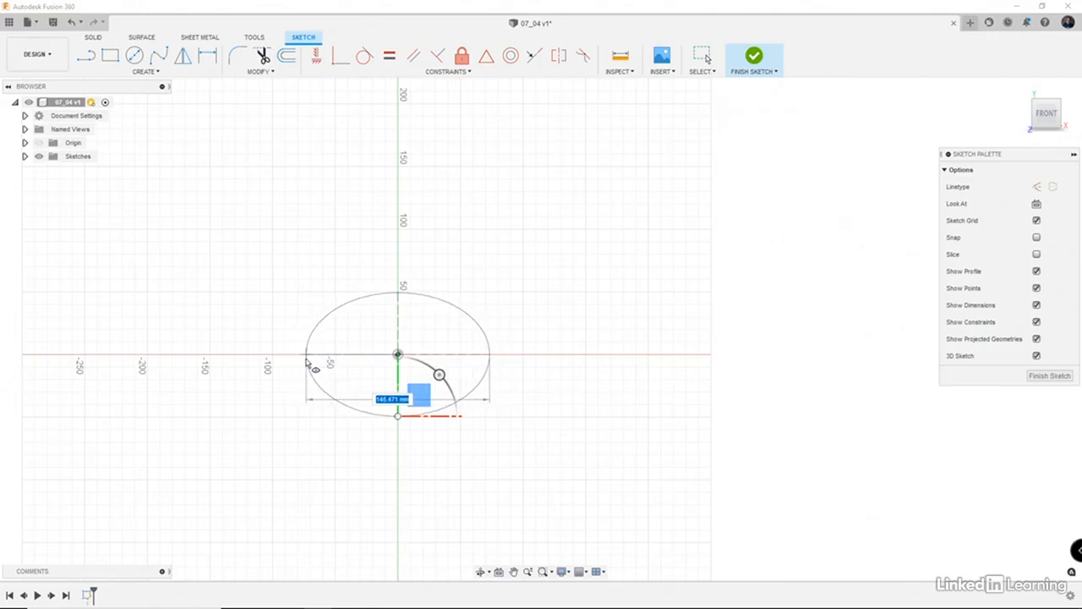
pyautogui.click(304, 361)
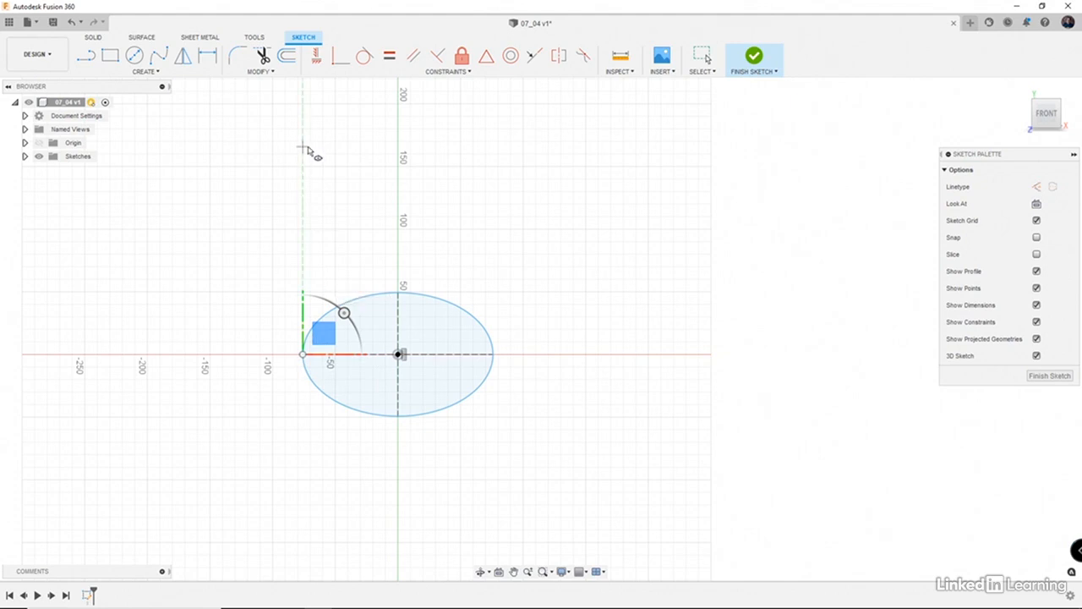
# - Offset the ellipse outward by 5 mm
pyautogui.click(287, 57)
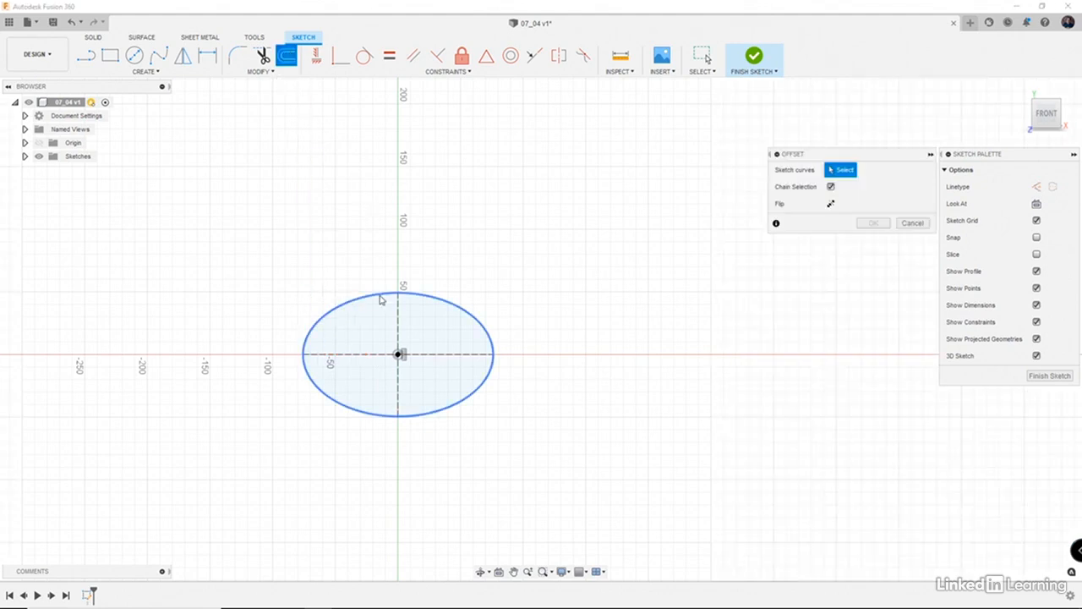
pyautogui.click(376, 292)
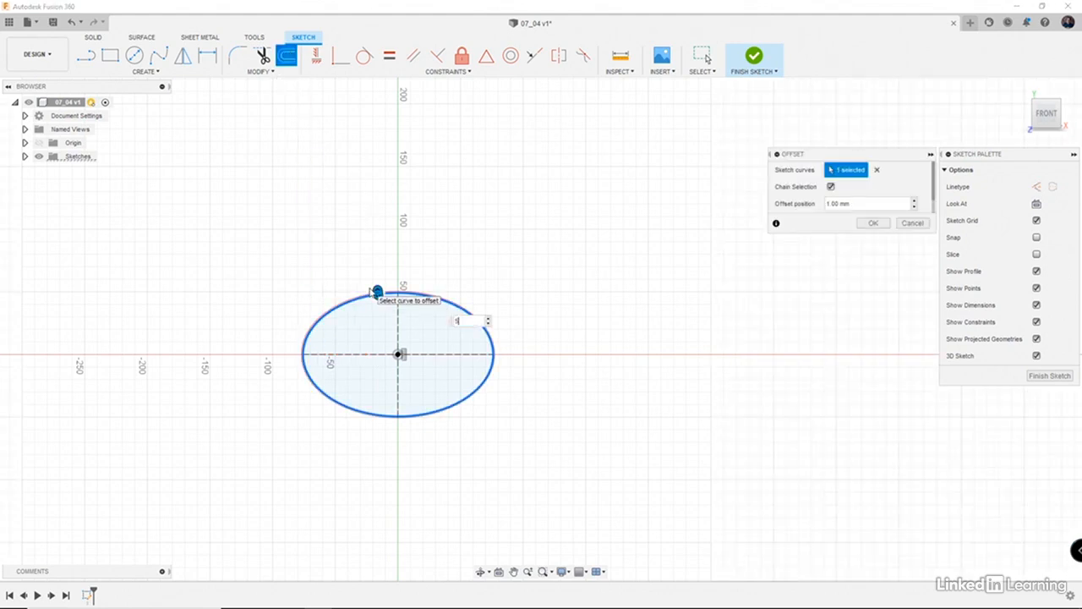
pyautogui.press('Return')
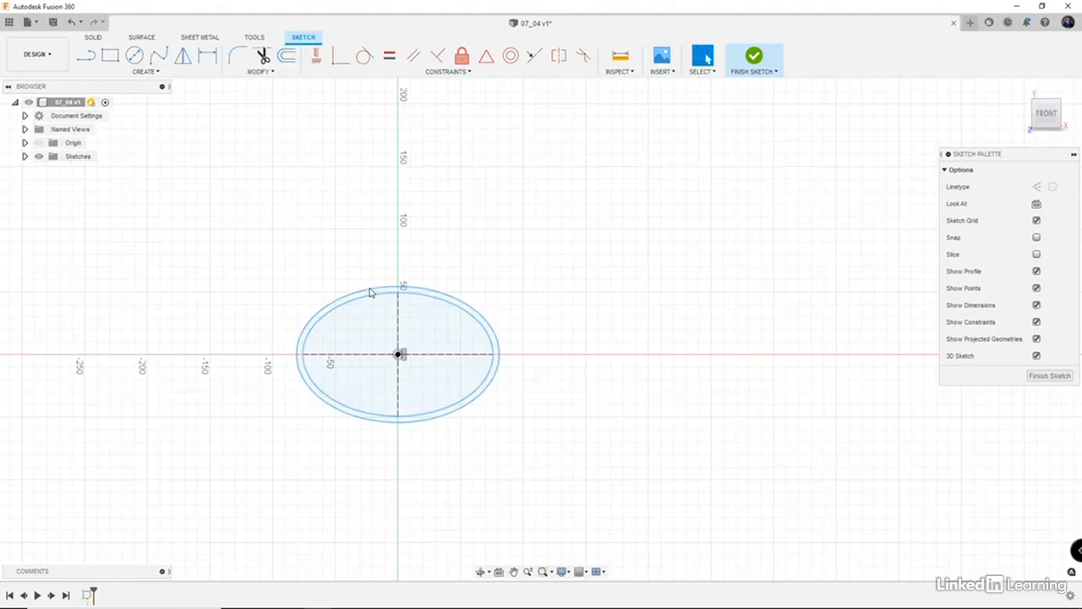
# - Start a 3D fit point spline at the ellipse centre, with points about 100, 200 and 410 mm behind it, rising to about 130 mm
pyautogui.click(161, 57)
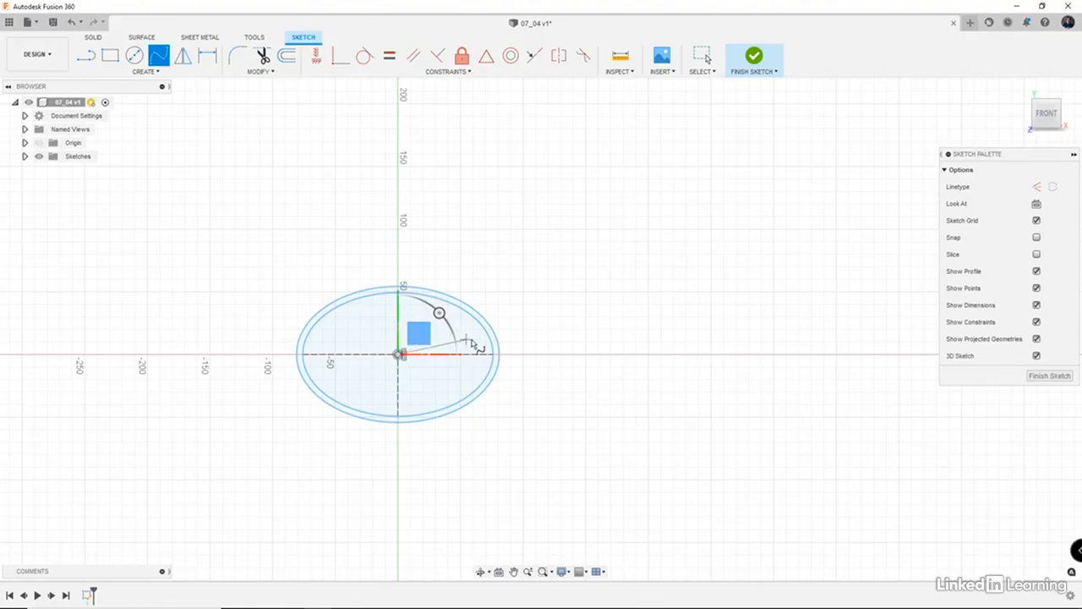
pyautogui.keyDown('shift'); pyautogui.moveTo(483, 345); pyautogui.dragTo(382, 347, button='middle'); pyautogui.keyUp('shift')
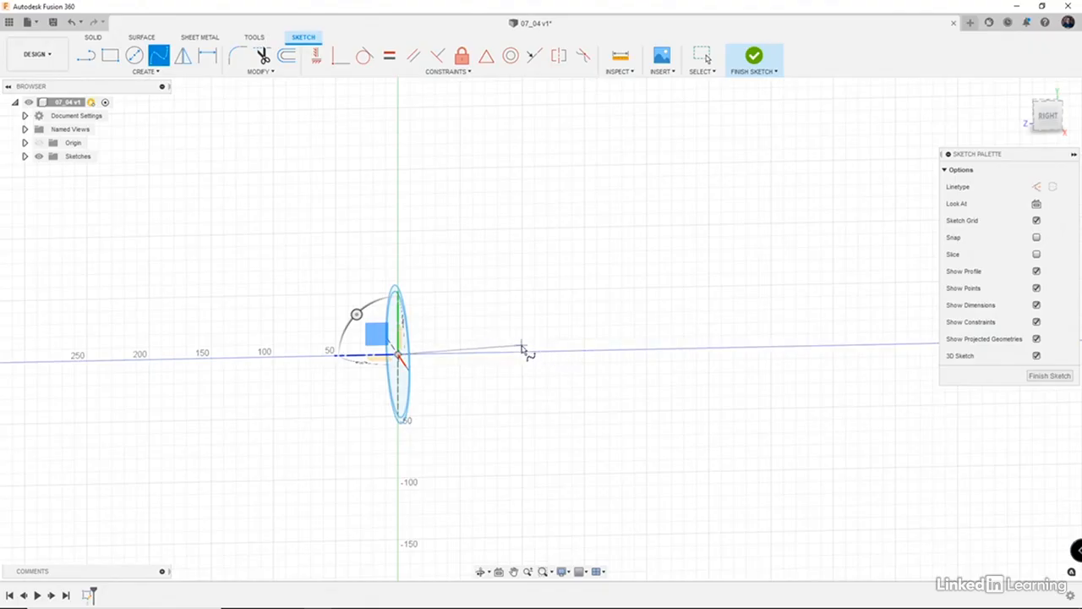
pyautogui.click(530, 352)
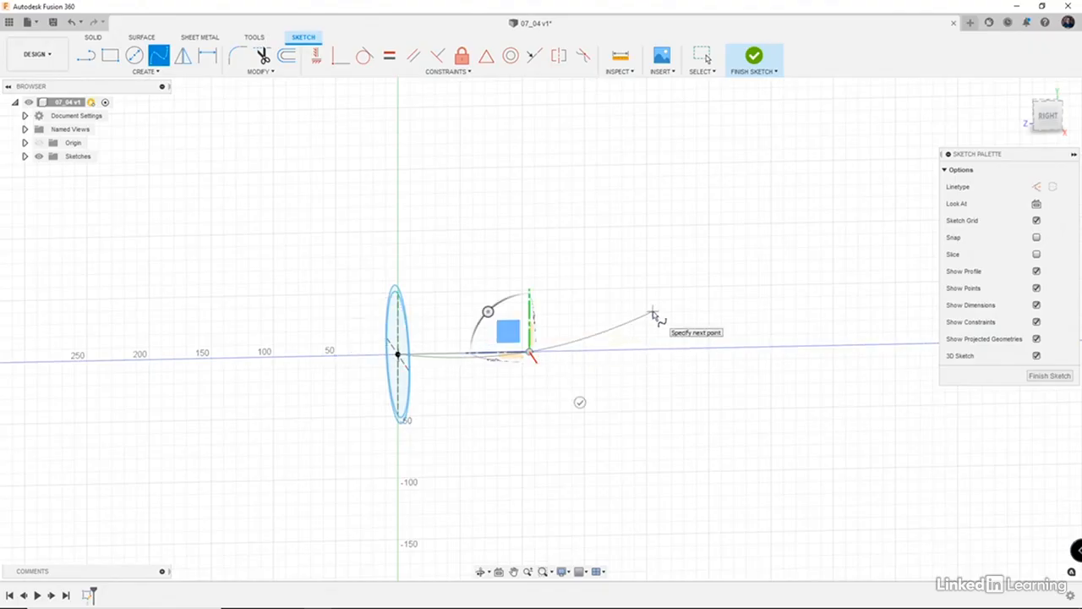
pyautogui.click(651, 314)
pyautogui.scroll(-2, 687, 301)
pyautogui.moveTo(759, 302); pyautogui.dragTo(578, 348, button='middle')
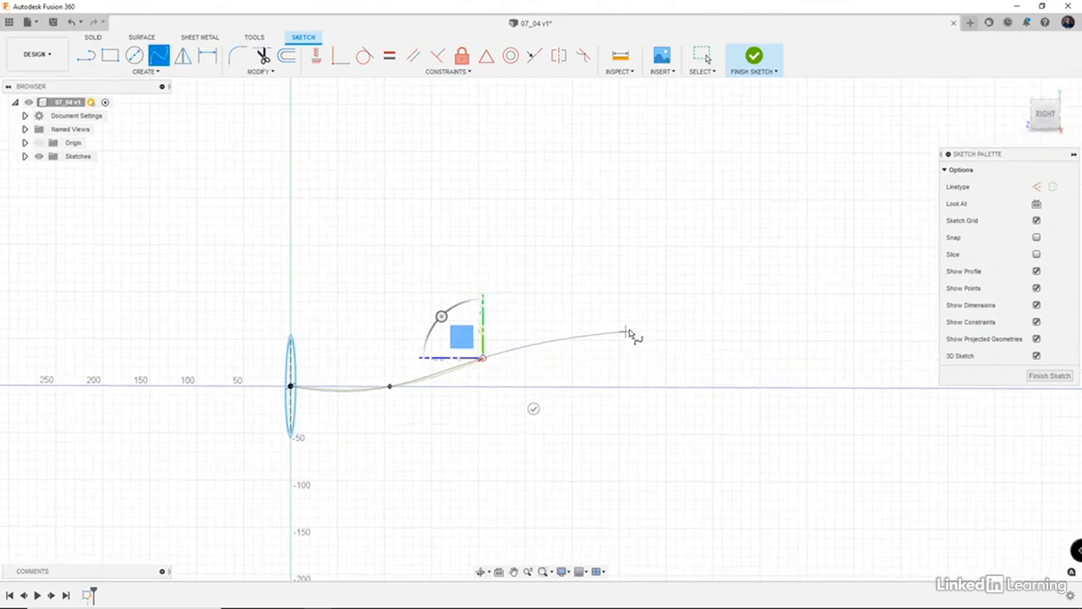
pyautogui.click(682, 261)
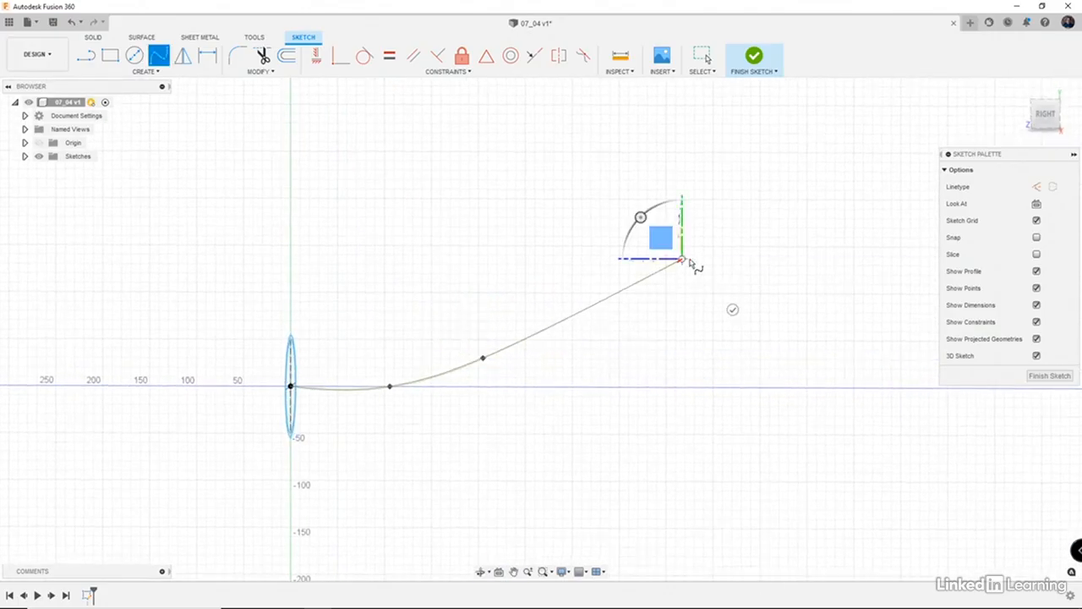
# - Rotate the spline's drawing plane by about 5 degrees and add two more fit points that bend the curve over and downward
pyautogui.keyDown('shift'); pyautogui.moveTo(734, 302); pyautogui.dragTo(752, 324, button='middle'); pyautogui.keyUp('shift')
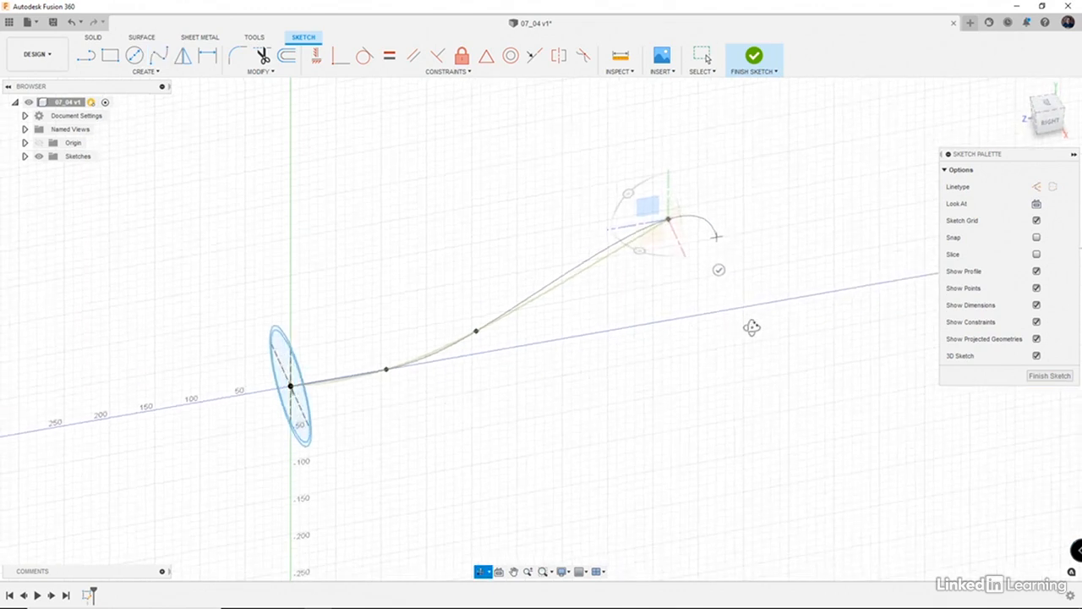
pyautogui.moveTo(640, 251)
pyautogui.mouseDown()
pyautogui.moveTo(736, 254)
pyautogui.moveTo(862, 211)
pyautogui.moveTo(877, 219)
pyautogui.mouseUp()
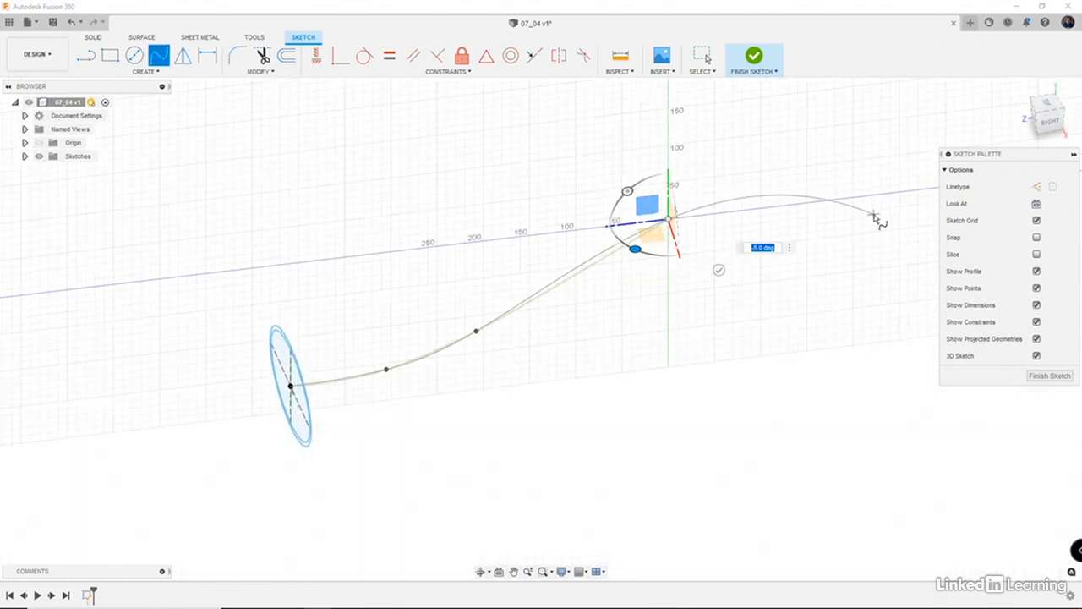
pyautogui.click(875, 215)
pyautogui.scroll(-2, 877, 233)
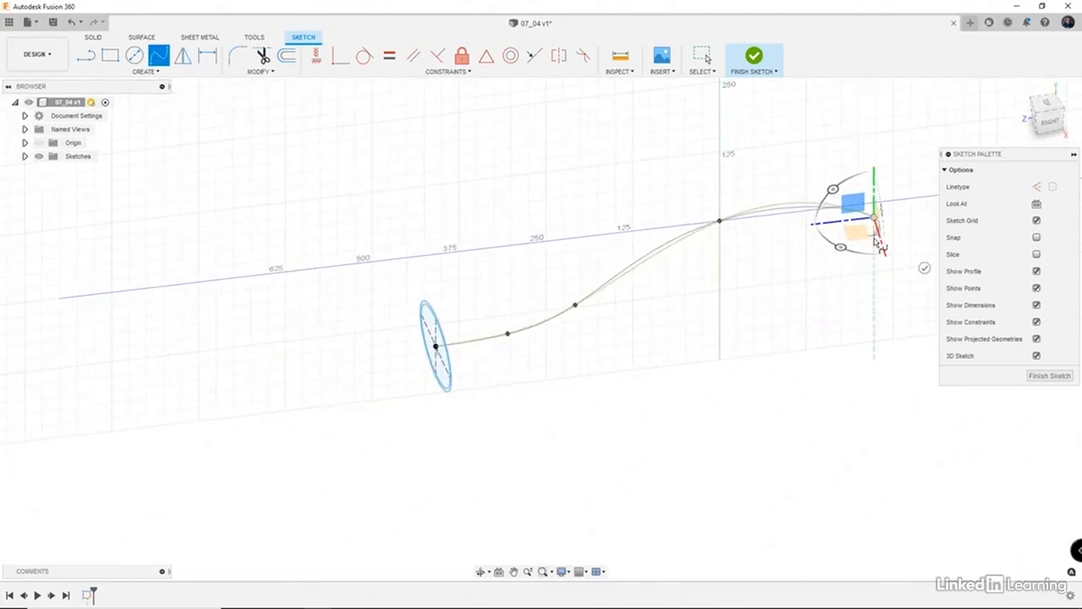
pyautogui.moveTo(876, 244)
pyautogui.mouseDown(button='middle')
pyautogui.moveTo(835, 252)
pyautogui.moveTo(611, 218)
pyautogui.mouseUp(button='middle')
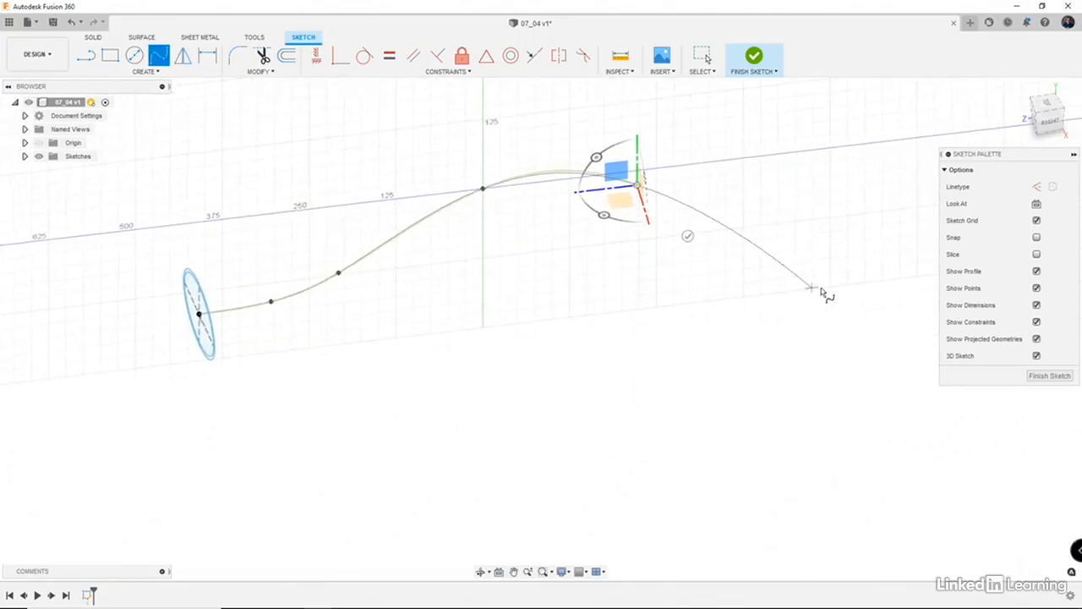
pyautogui.click(861, 342)
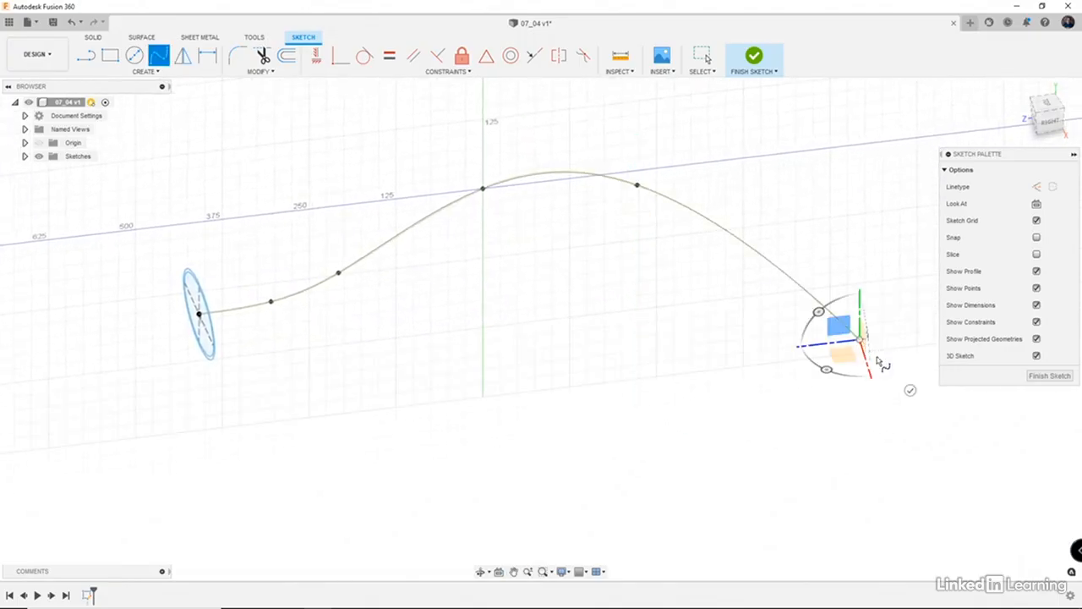
# - Rotate the drawing plane at the spline's lowered end and add a fit point that levels the curve out
pyautogui.click(825, 371)
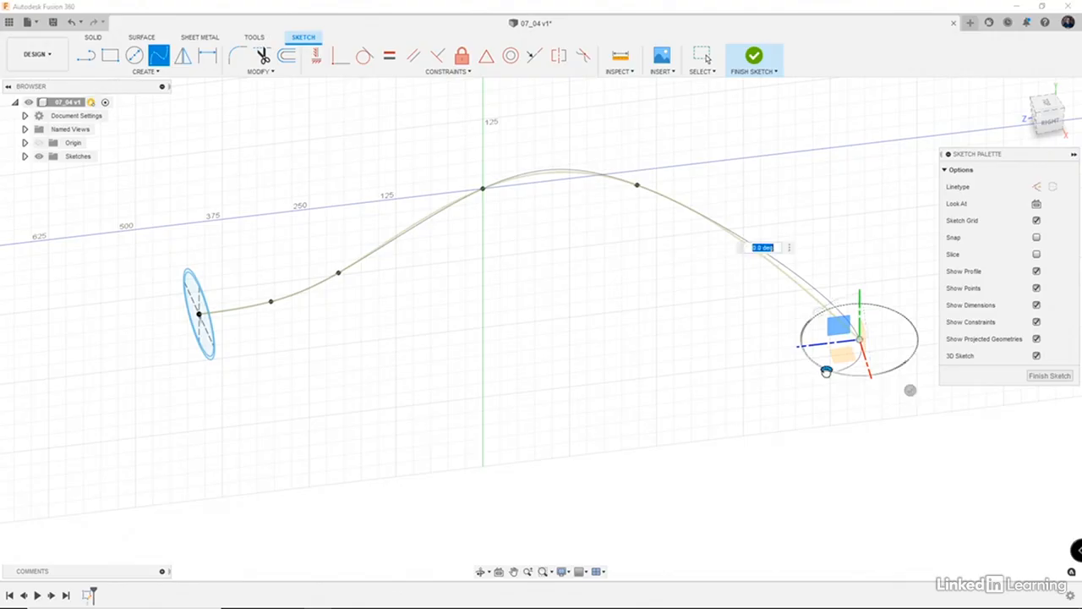
pyautogui.moveTo(821, 365); pyautogui.dragTo(996, 435)
pyautogui.moveTo(996, 435); pyautogui.dragTo(671, 408, button='middle')
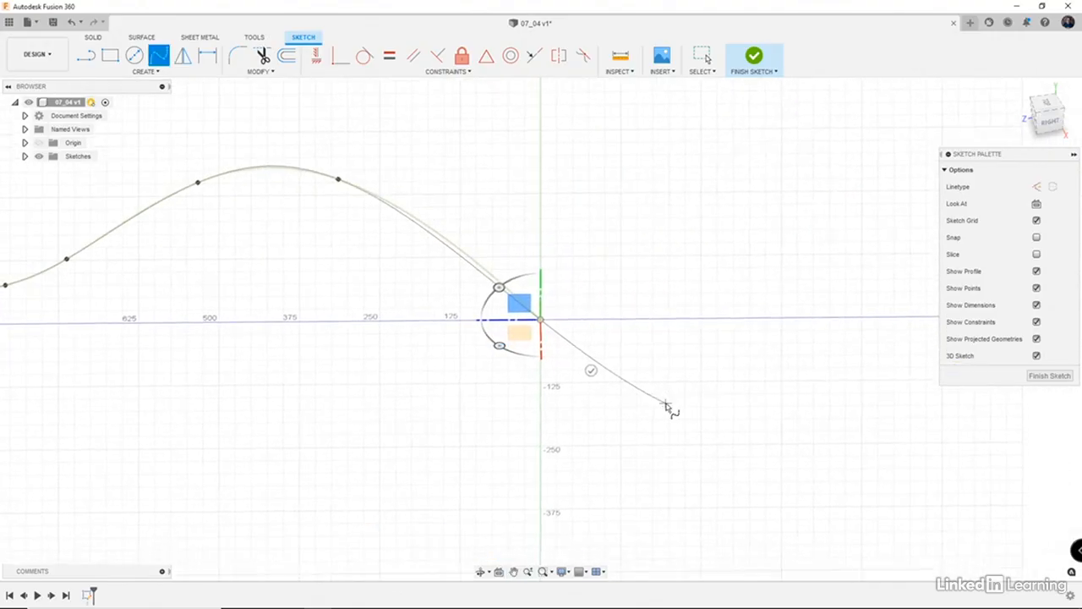
pyautogui.click(754, 342)
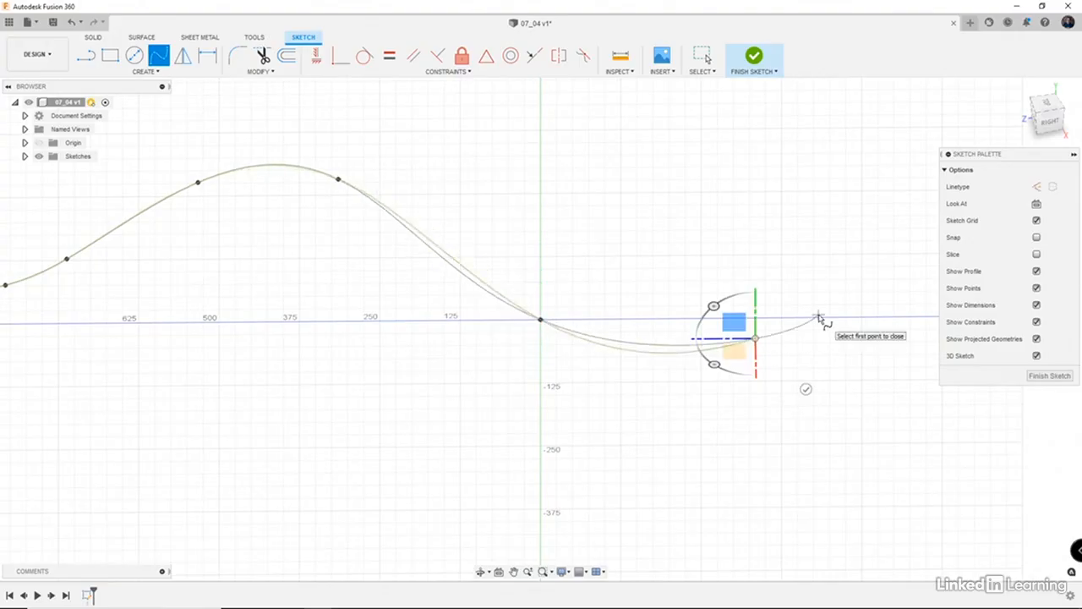
# - Rotate the drawing plane again at the newest fit point and extend the spline with another point that curves it down sideways
pyautogui.scroll(-2, 824, 330)
pyautogui.moveTo(877, 350); pyautogui.dragTo(787, 312, button='middle')
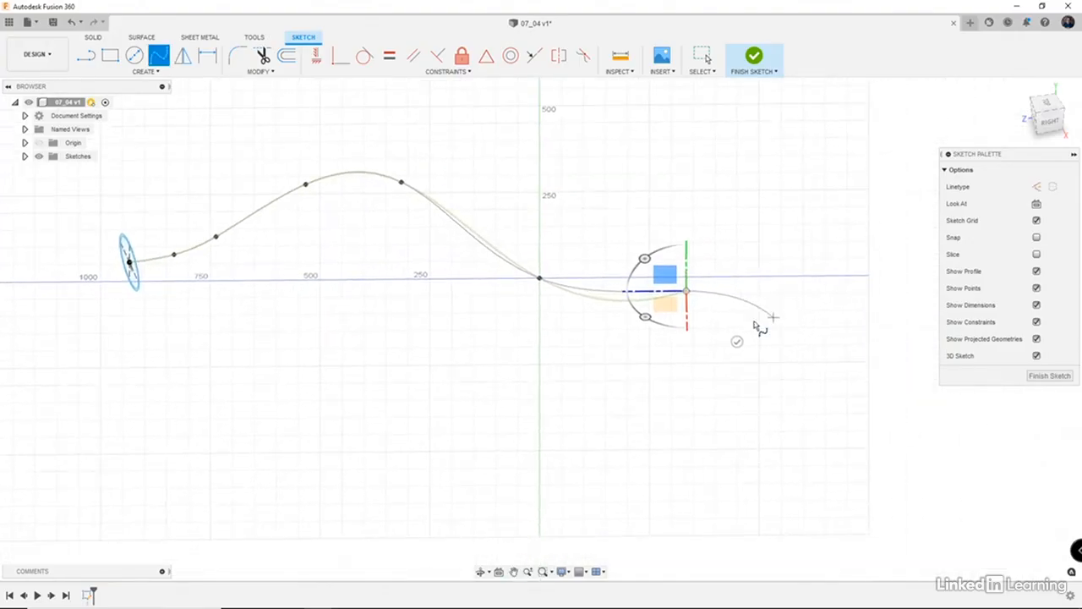
pyautogui.moveTo(646, 318)
pyautogui.mouseDown()
pyautogui.moveTo(635, 314)
pyautogui.moveTo(680, 334)
pyautogui.moveTo(714, 373)
pyautogui.mouseUp()
pyautogui.moveTo(712, 369)
pyautogui.keyDown('shift'); pyautogui.mouseDown(button='middle')
pyautogui.moveTo(757, 389)
pyautogui.moveTo(751, 374)
pyautogui.mouseUp(button='middle'); pyautogui.keyUp('shift')
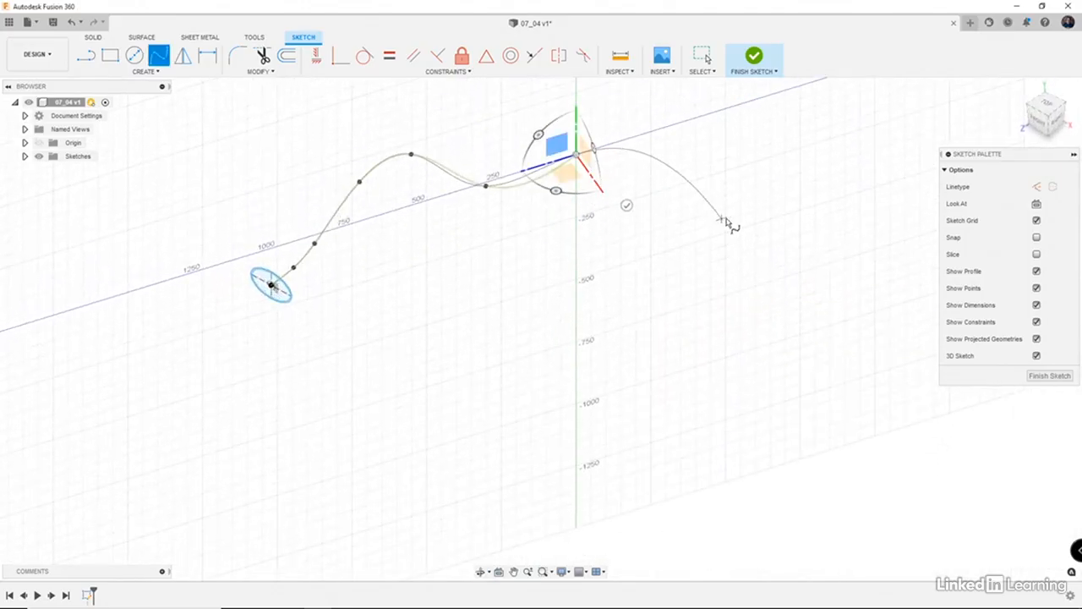
pyautogui.click(724, 221)
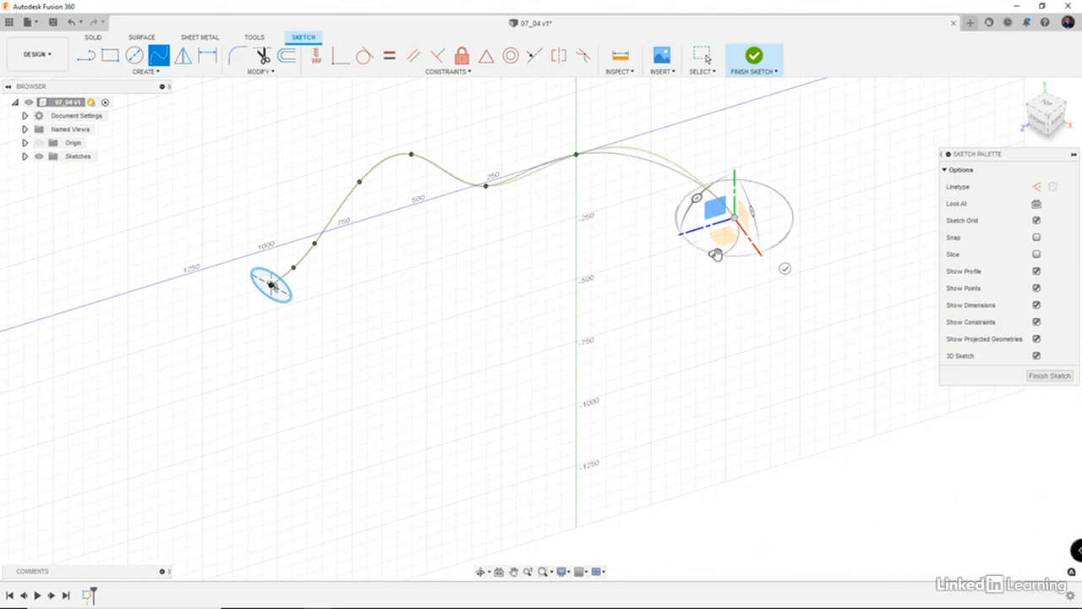
# - Rotate the drawing plane by -10 degrees at the spline's newest point, add one last fit point, and finish the spline and sketch
pyautogui.moveTo(714, 254); pyautogui.dragTo(825, 287)
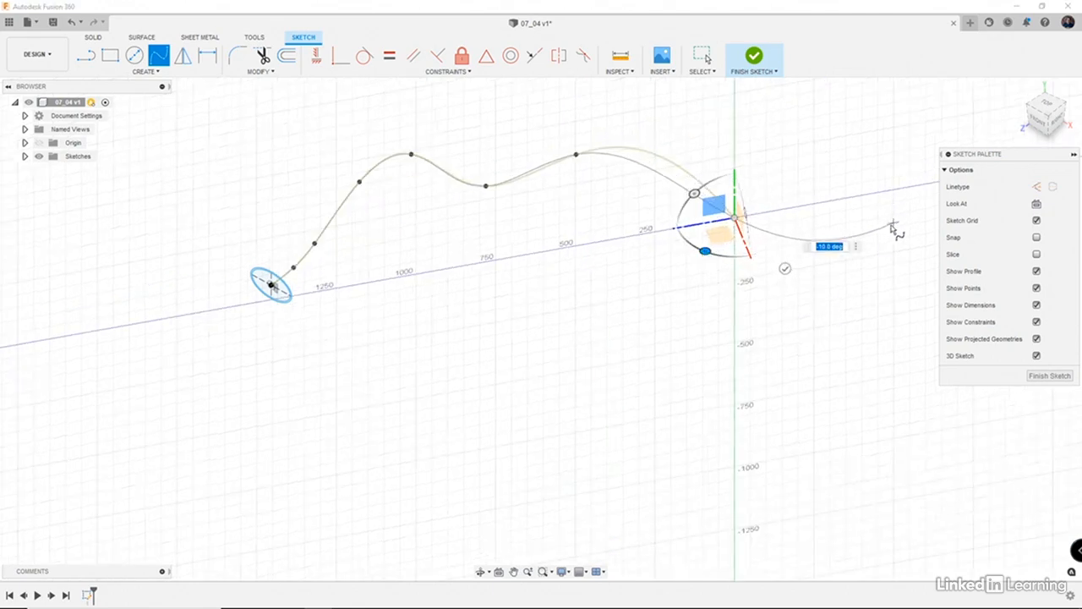
pyautogui.click(888, 252)
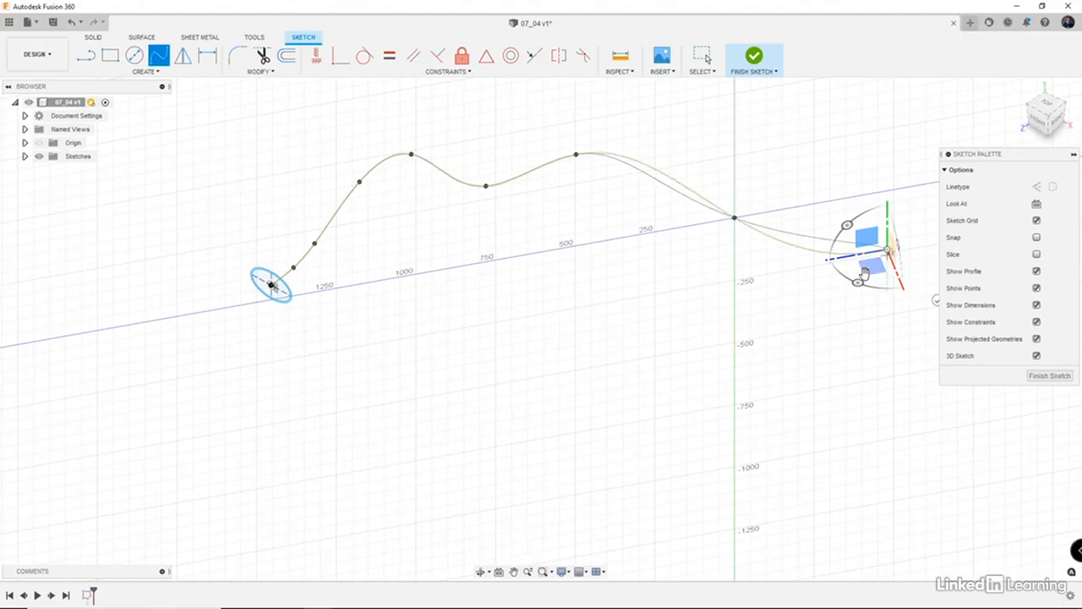
pyautogui.scroll(-1, 871, 262)
pyautogui.click(934, 305)
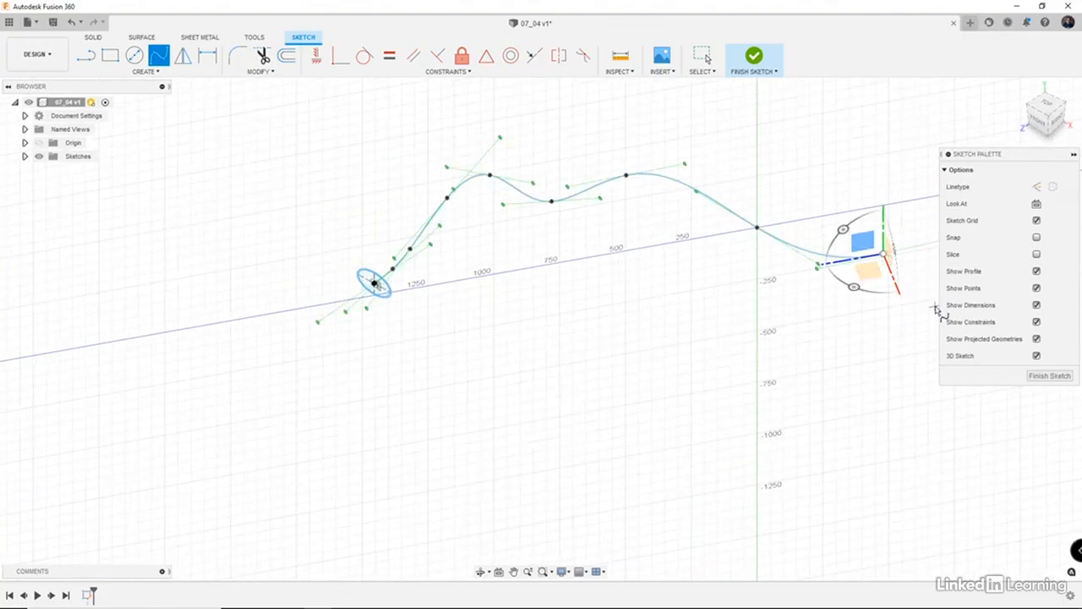
pyautogui.scroll(-2, 698, 357)
pyautogui.moveTo(702, 367)
pyautogui.mouseDown(button='middle')
pyautogui.moveTo(698, 459)
pyautogui.moveTo(660, 435)
pyautogui.moveTo(702, 411)
pyautogui.moveTo(669, 403)
pyautogui.moveTo(687, 412)
pyautogui.moveTo(669, 401)
pyautogui.moveTo(689, 394)
pyautogui.moveTo(681, 412)
pyautogui.mouseUp(button='middle')
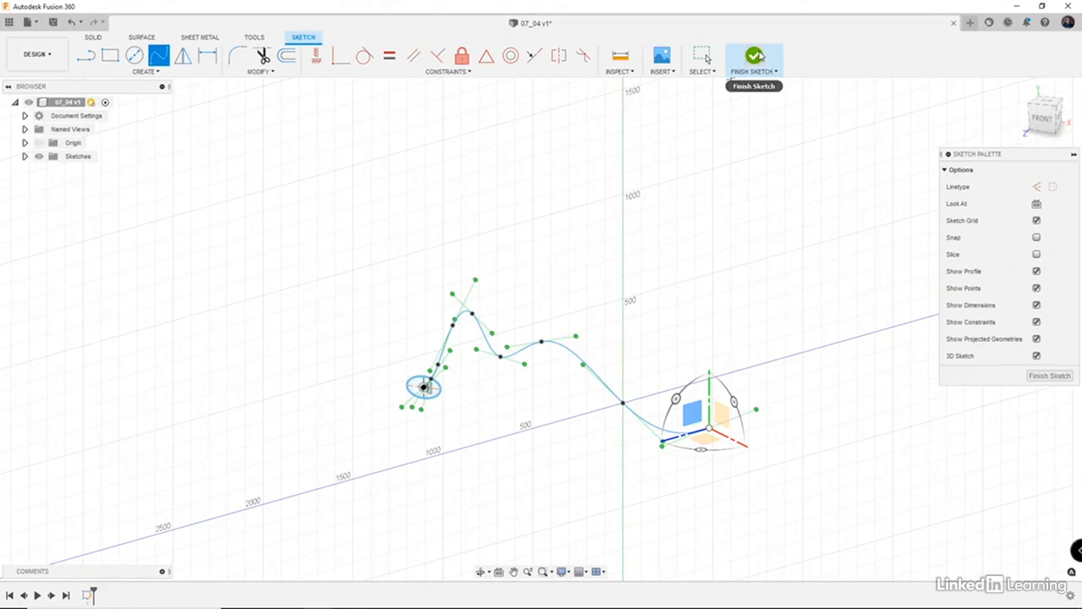
pyautogui.click(756, 56)
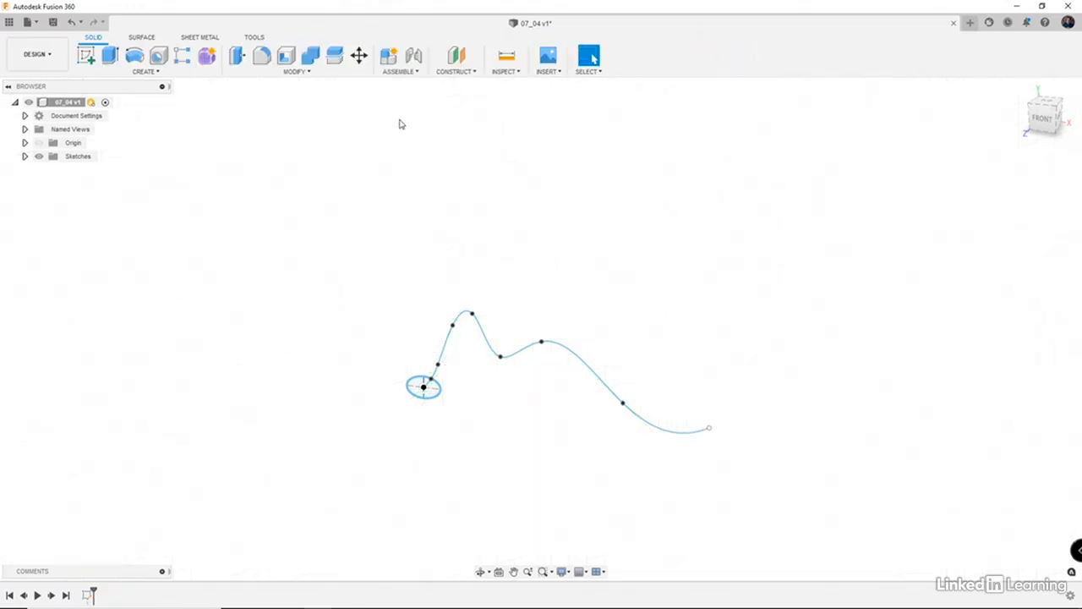
# - Sweep the ring profile between the two ellipses along the 3D spline as a new body with perpendicular orientation
pyautogui.click(147, 71)
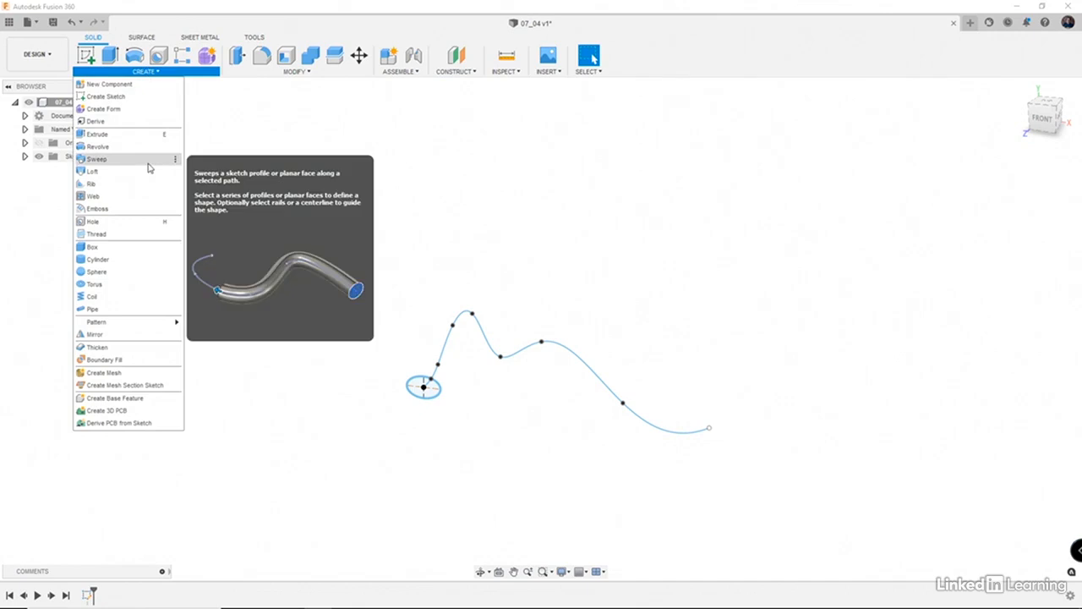
pyautogui.click(148, 165)
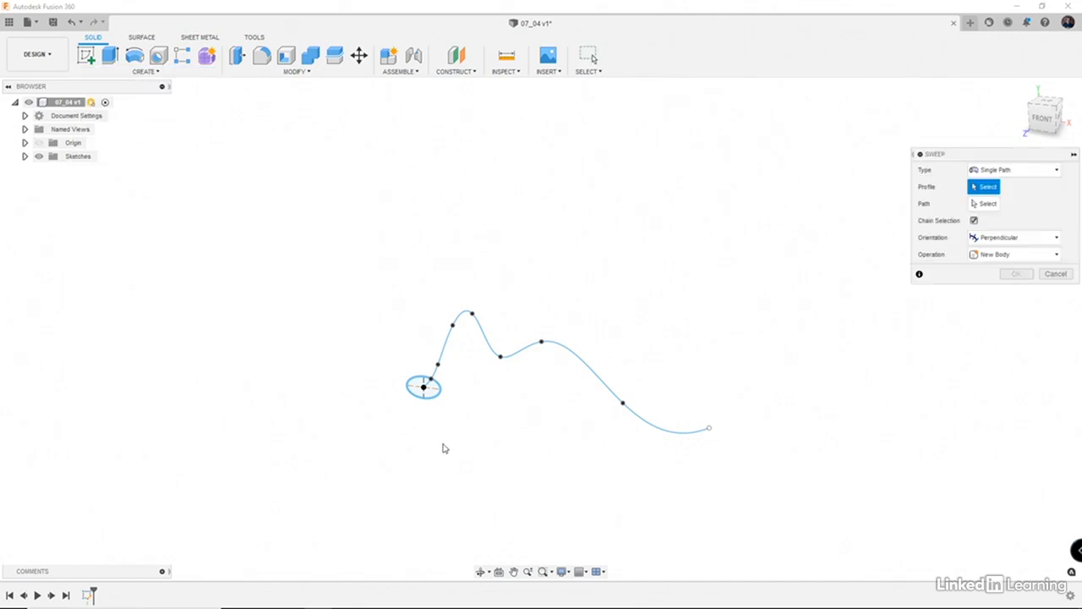
pyautogui.scroll(4, 425, 387)
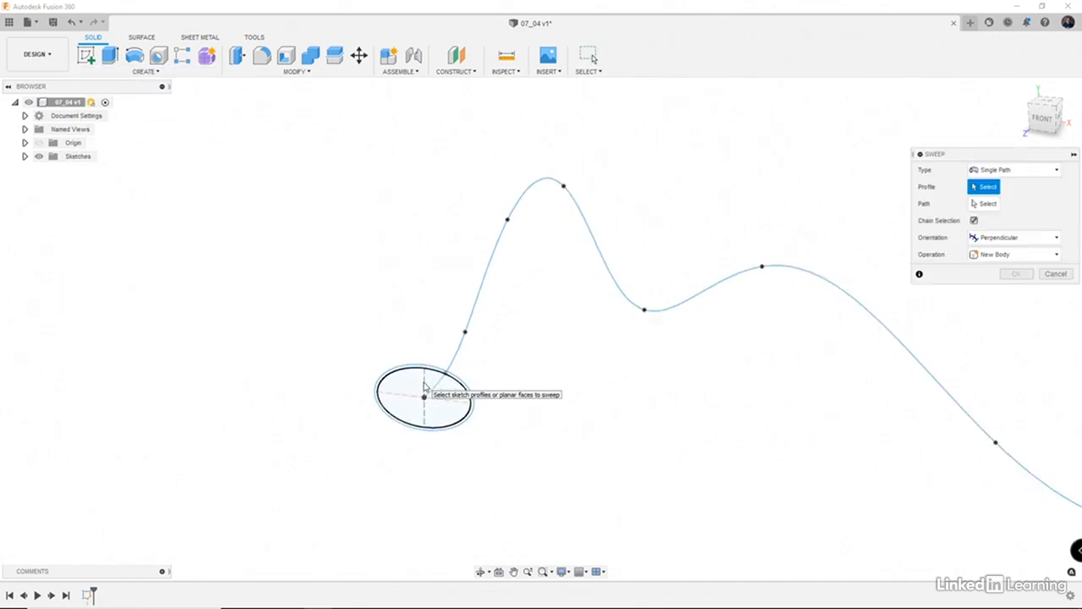
pyautogui.scroll(3, 425, 388)
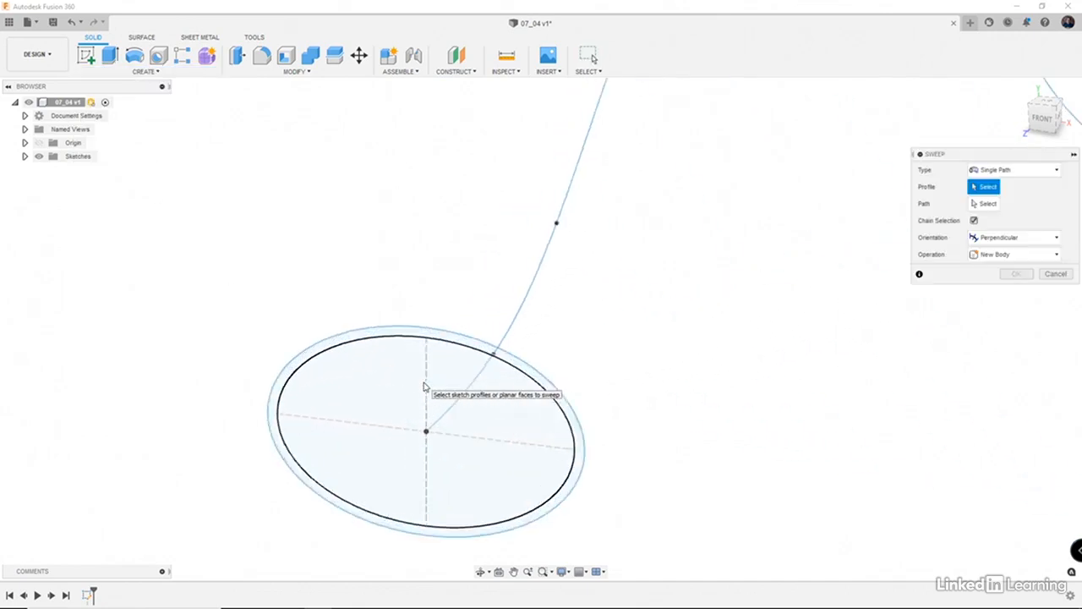
pyautogui.click(524, 364)
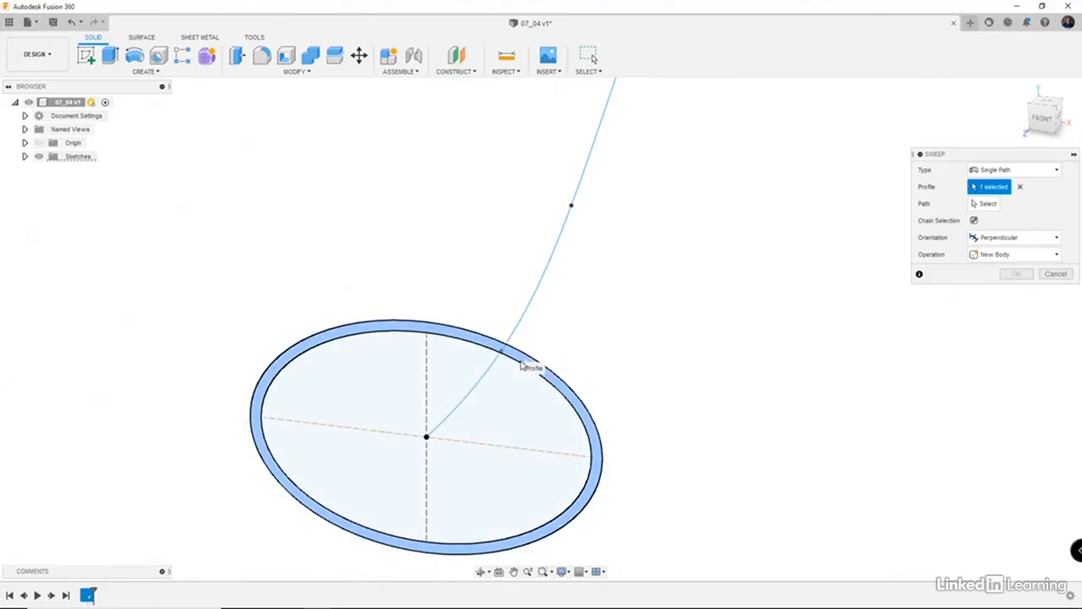
pyautogui.click(951, 207)
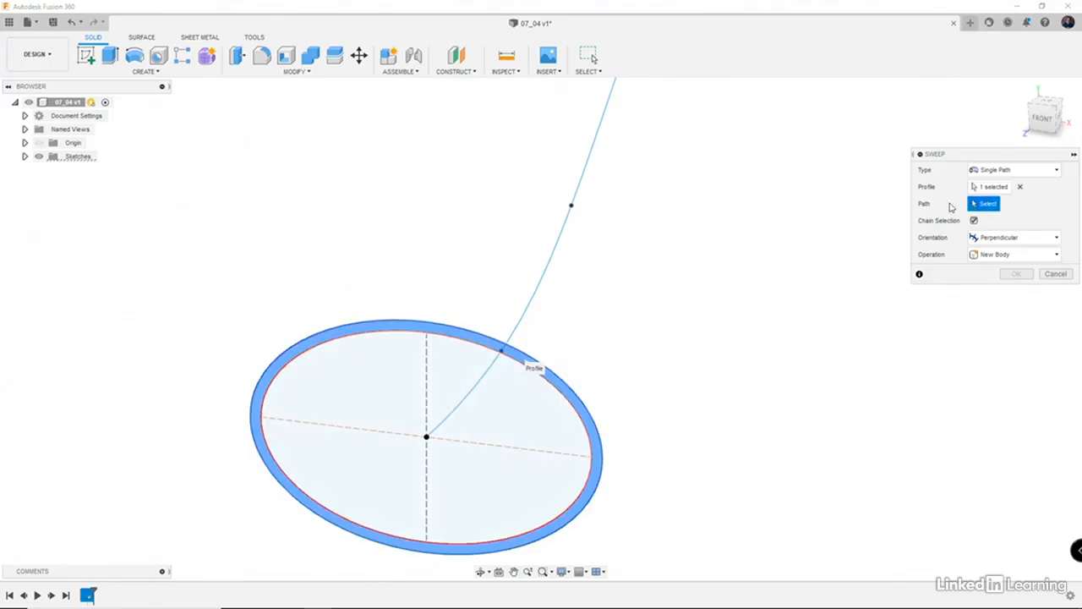
pyautogui.click(567, 229)
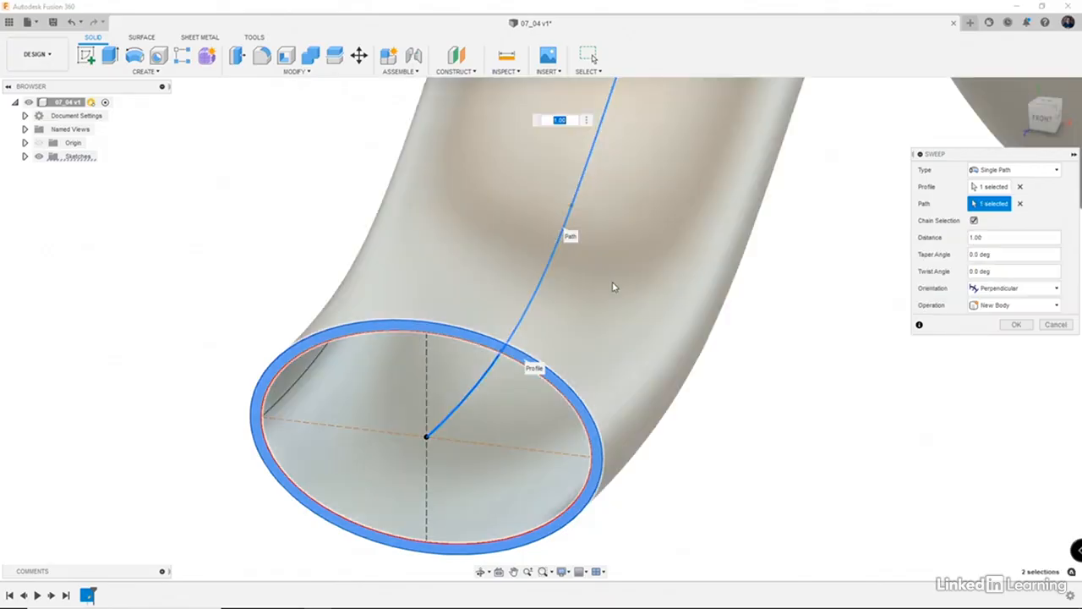
pyautogui.scroll(-5, 613, 286)
pyautogui.moveTo(713, 293); pyautogui.dragTo(455, 357, button='middle')
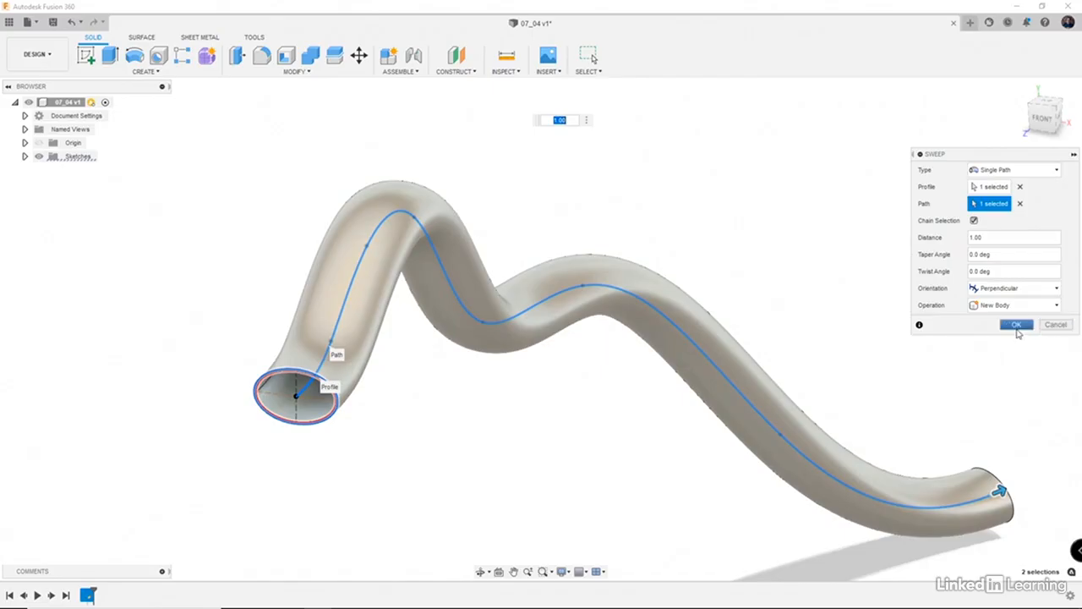
pyautogui.click(1018, 325)
pyautogui.keyDown('shift'); pyautogui.moveTo(902, 350); pyautogui.dragTo(797, 424, button='middle'); pyautogui.keyUp('shift')
pyautogui.scroll(-4, 846, 367)
pyautogui.keyDown('shift'); pyautogui.moveTo(745, 398); pyautogui.dragTo(774, 402, button='middle'); pyautogui.keyUp('shift')
pyautogui.press('Escape')
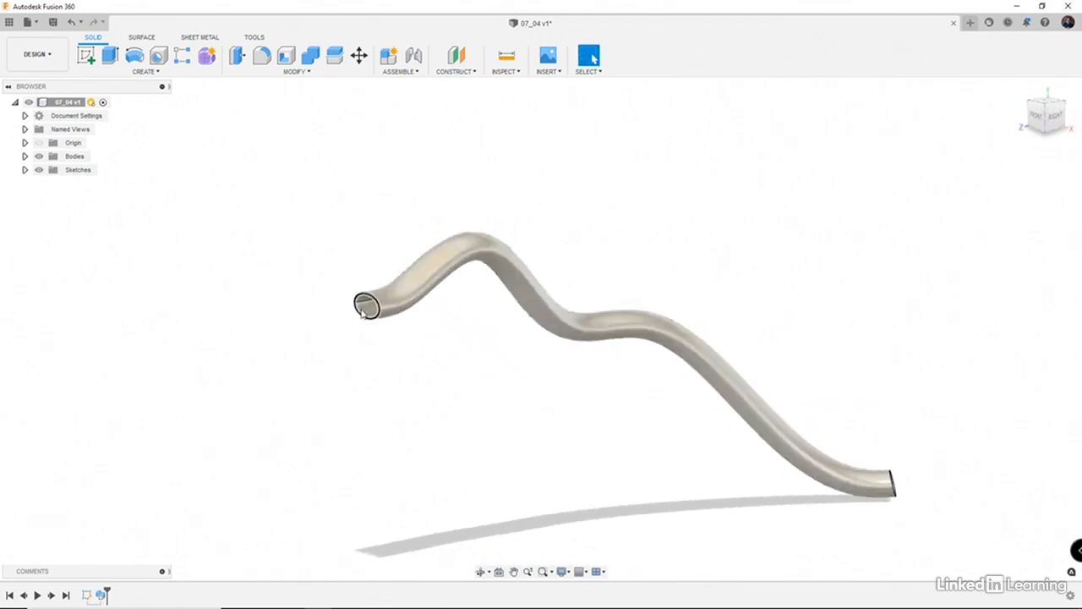
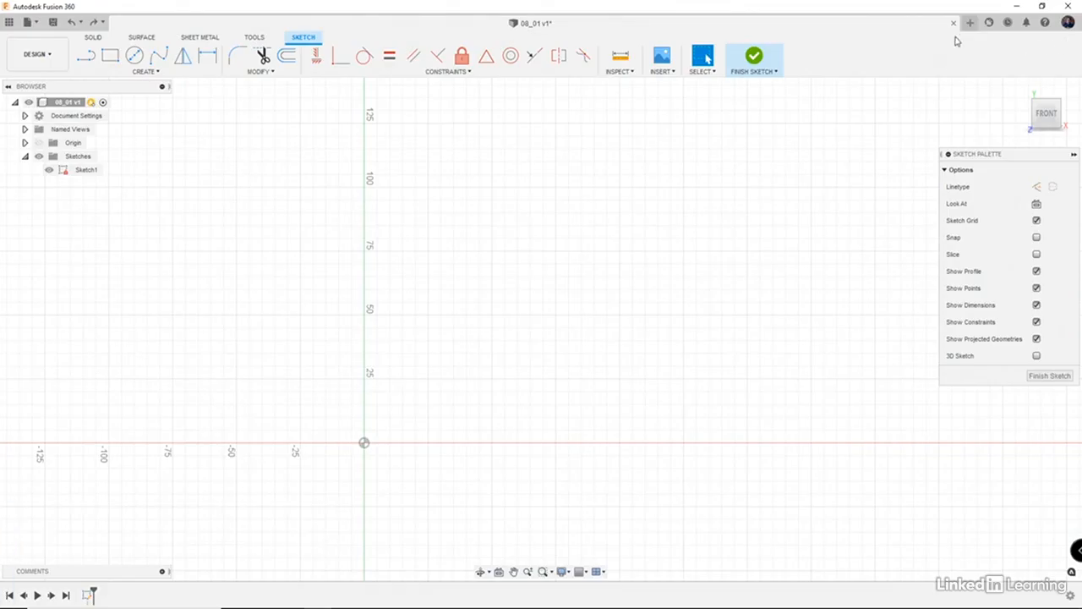
# - Insert the Pred-logo SVG from the Downloads folder into the sketch, offset about 7.3 mm in X and -112.5 mm in Y
pyautogui.click(662, 72)
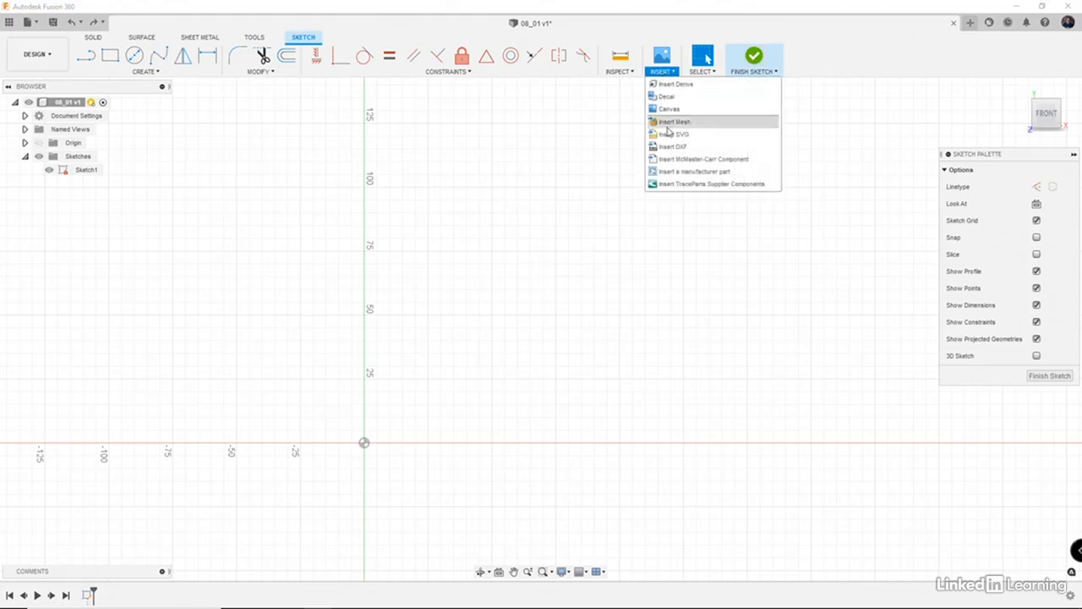
pyautogui.click(677, 127)
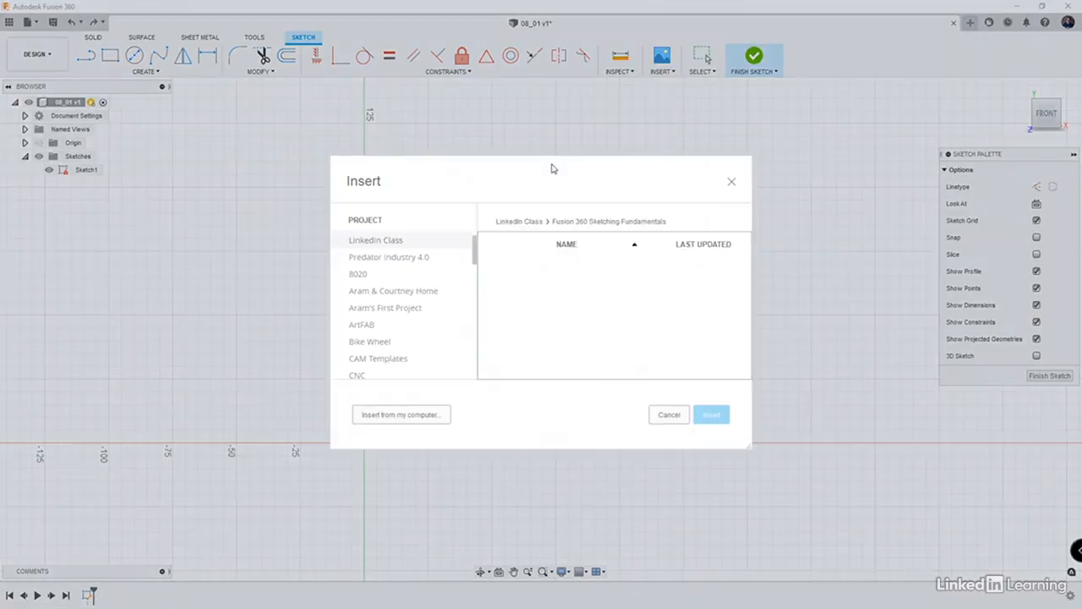
pyautogui.click(411, 415)
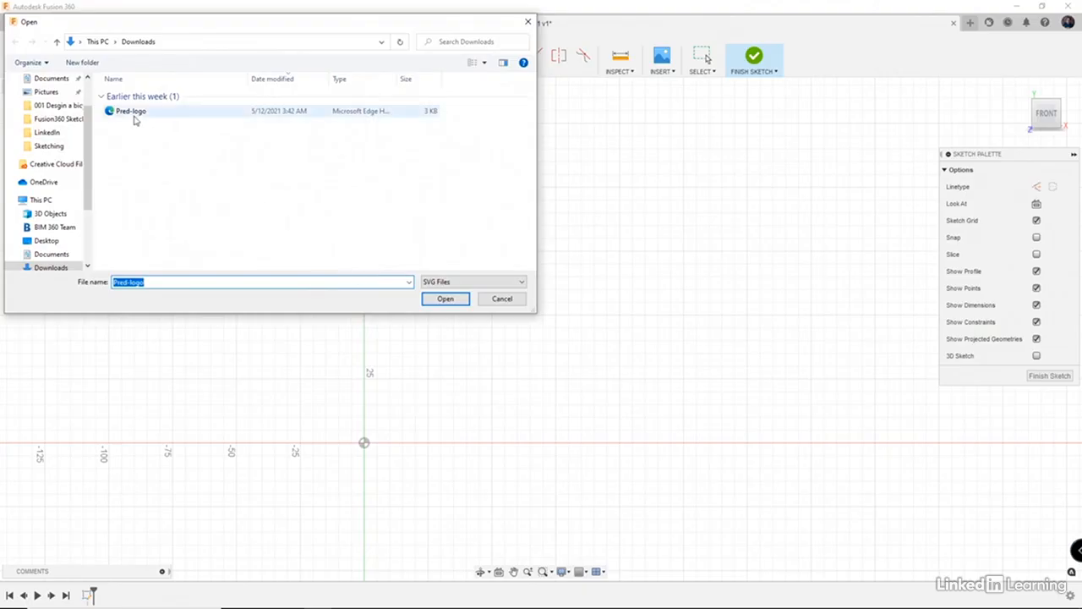
pyautogui.click(135, 116)
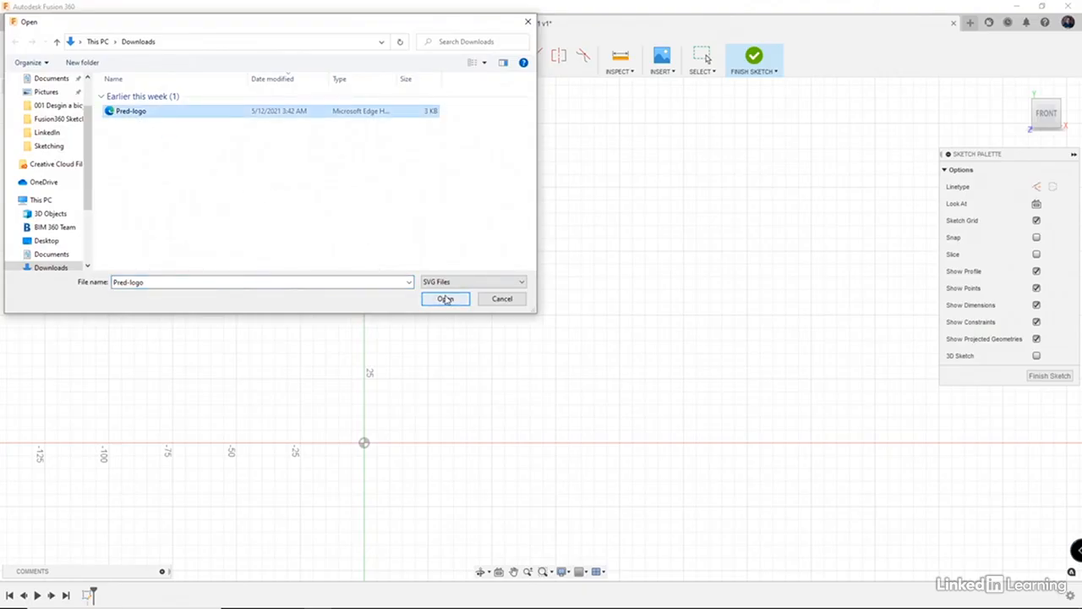
pyautogui.click(446, 299)
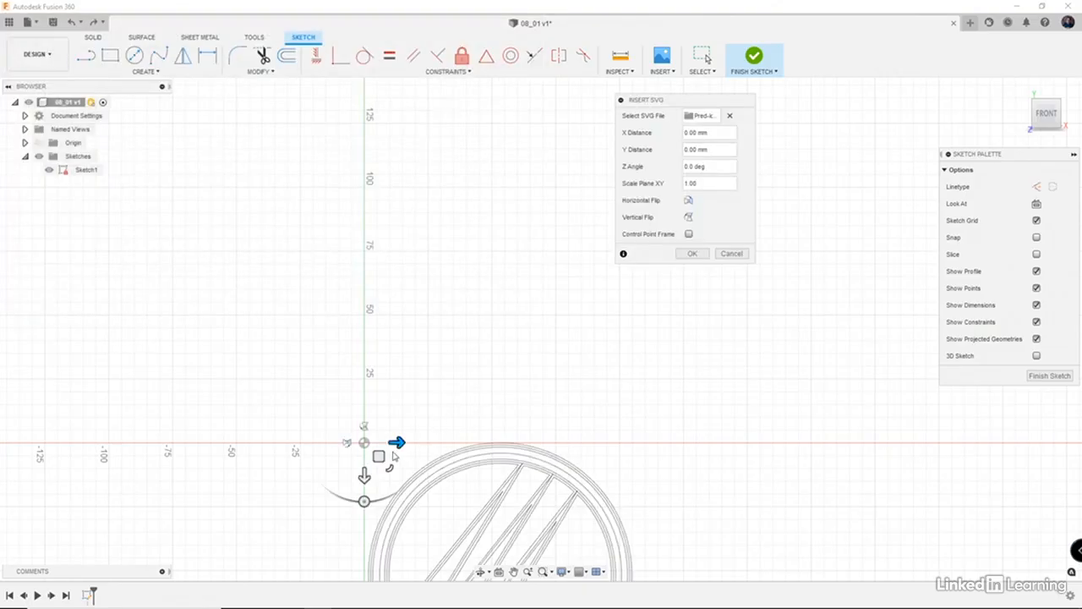
pyautogui.moveTo(379, 456); pyautogui.dragTo(398, 168)
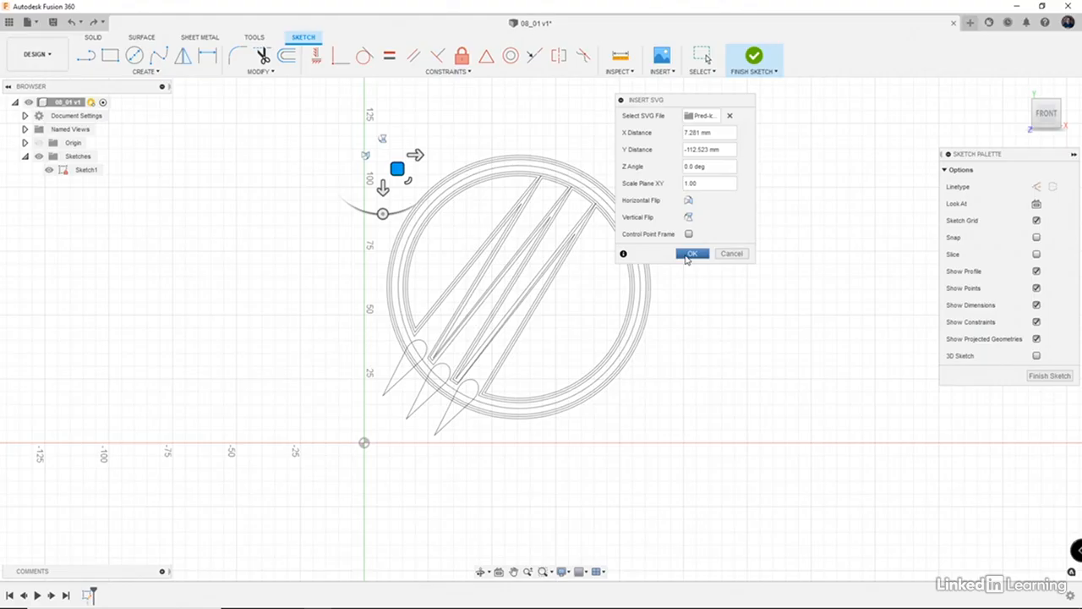
pyautogui.click(687, 255)
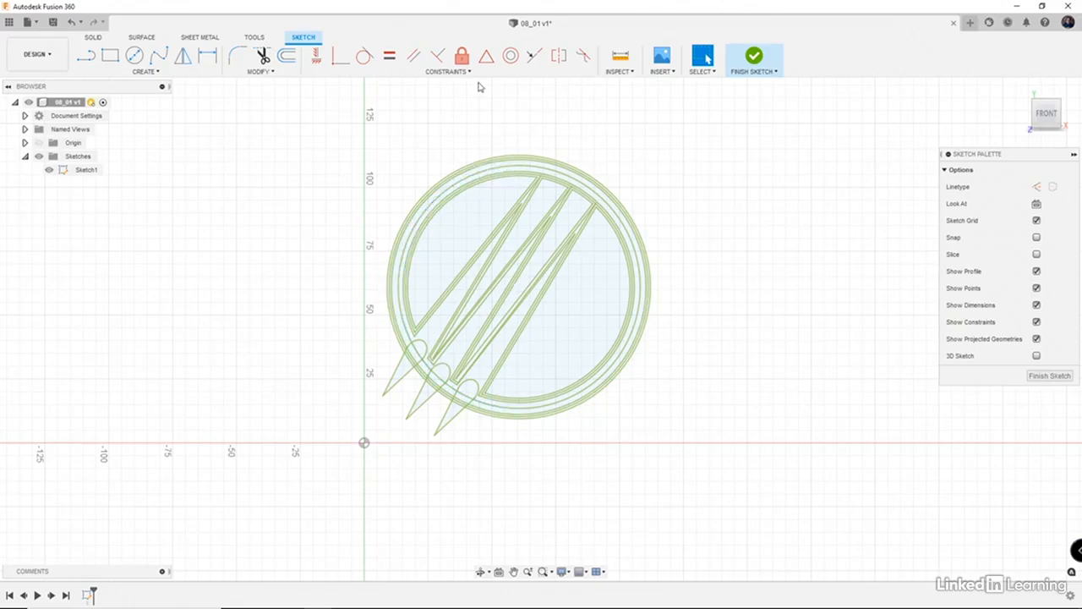
# - Remove the Fix constraint from all of the inserted logo geometry
pyautogui.click(462, 56)
pyautogui.moveTo(331, 128)
pyautogui.mouseDown()
pyautogui.moveTo(437, 225)
pyautogui.moveTo(643, 372)
pyautogui.moveTo(720, 470)
pyautogui.mouseUp()
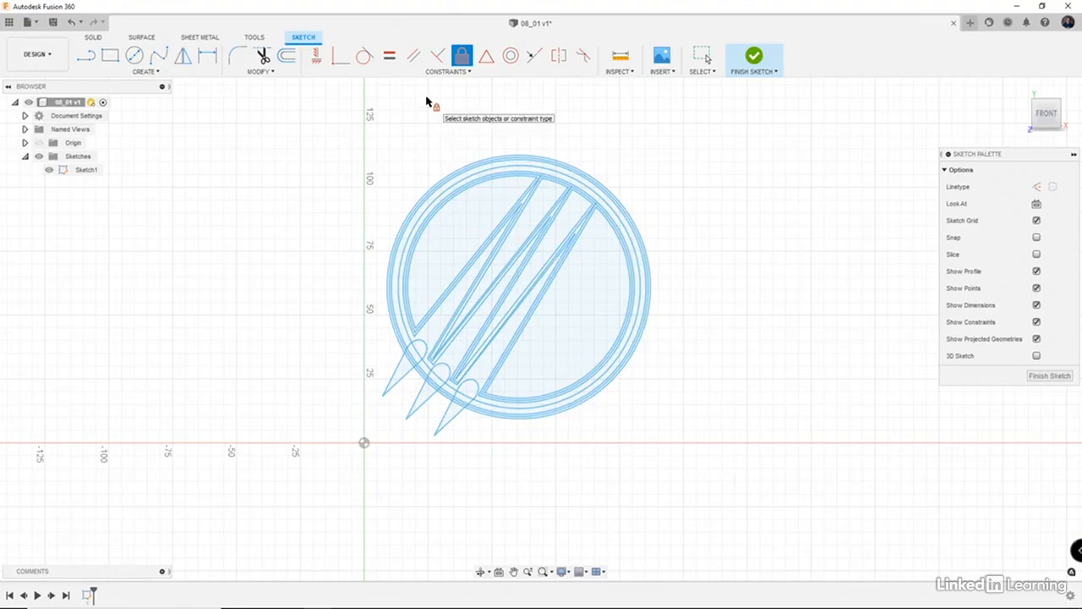
pyautogui.press('Escape')
# - Measure the length of the long slanted line on the logo's rightmost inner spike
pyautogui.scroll(1, 533, 279)
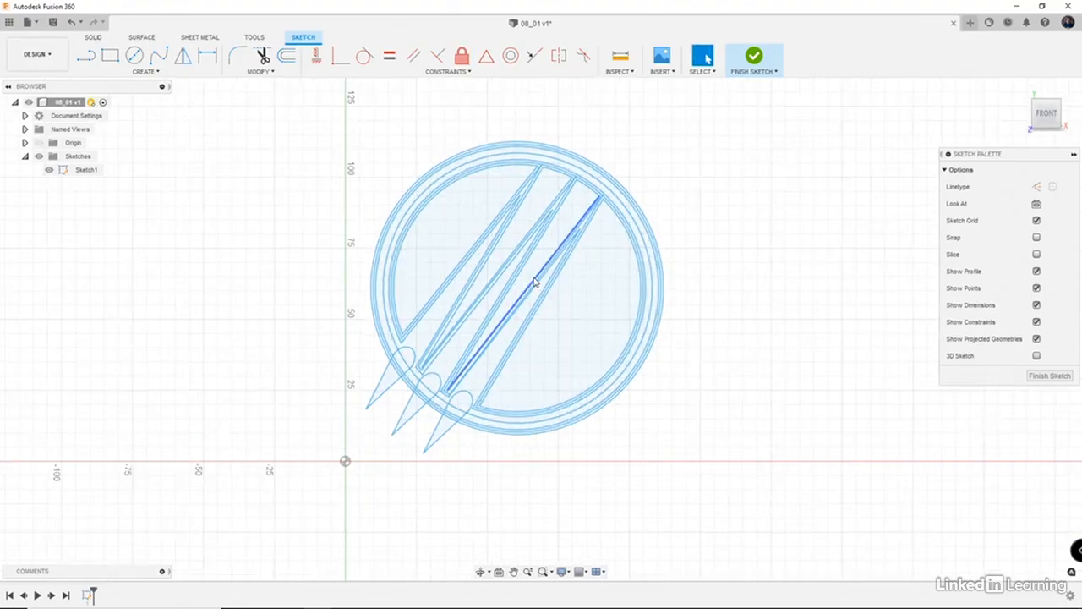
pyautogui.scroll(3, 534, 281)
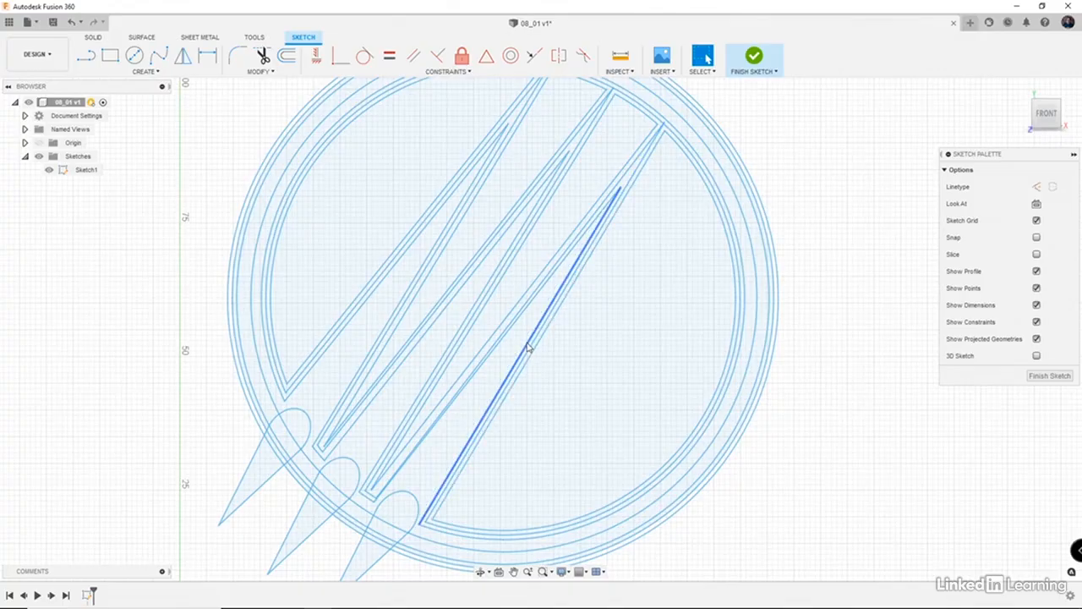
pyautogui.click(528, 346)
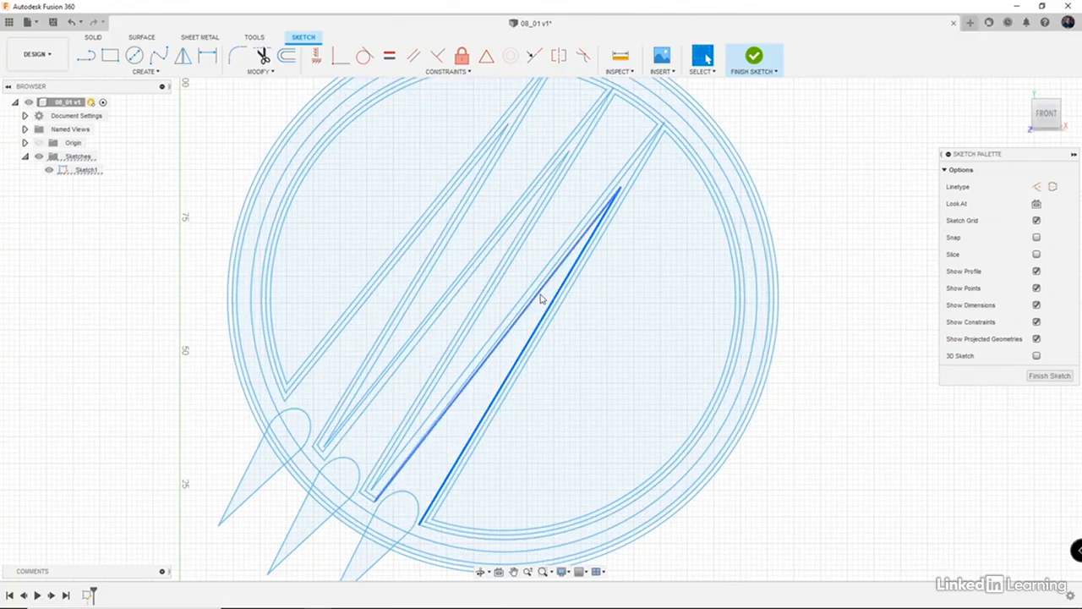
pyautogui.click(621, 56)
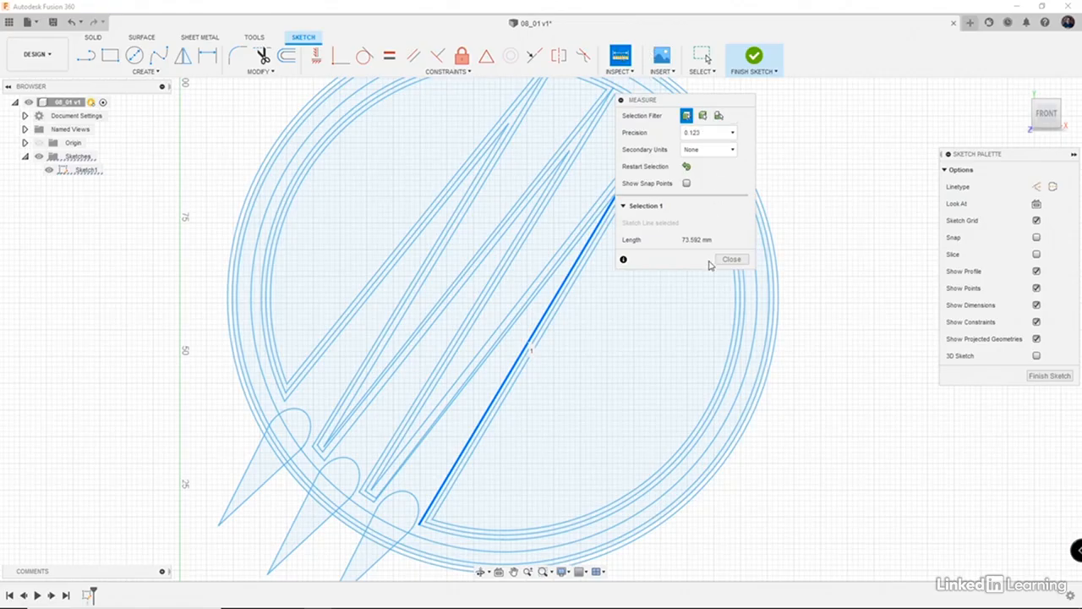
pyautogui.click(732, 260)
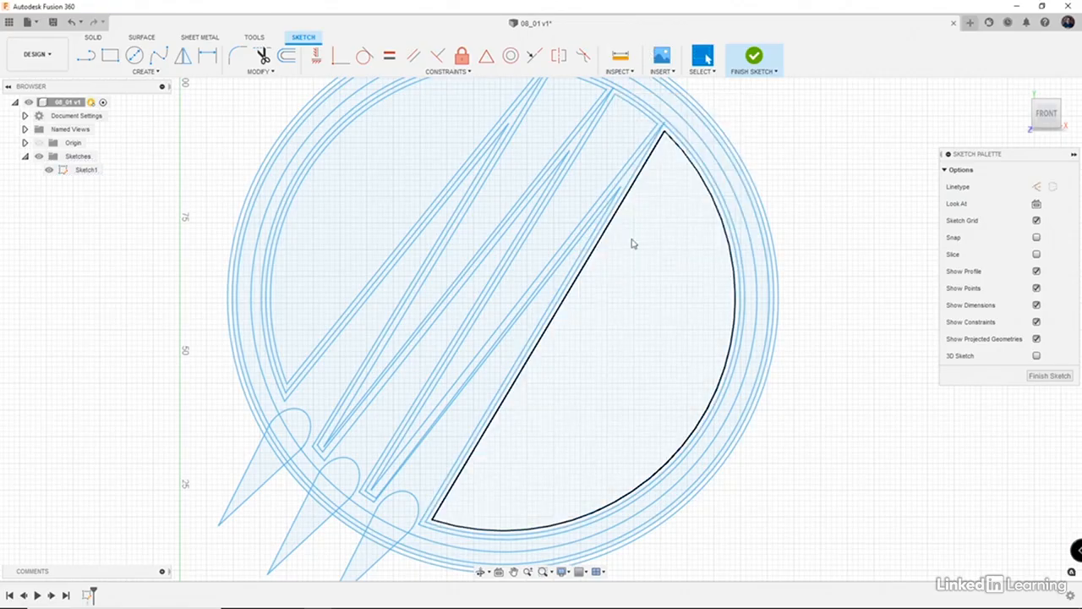
# - Scale all of the logo sketch geometry about the origin with Sketch Scale, using a factor of 100/73.592
pyautogui.click(264, 72)
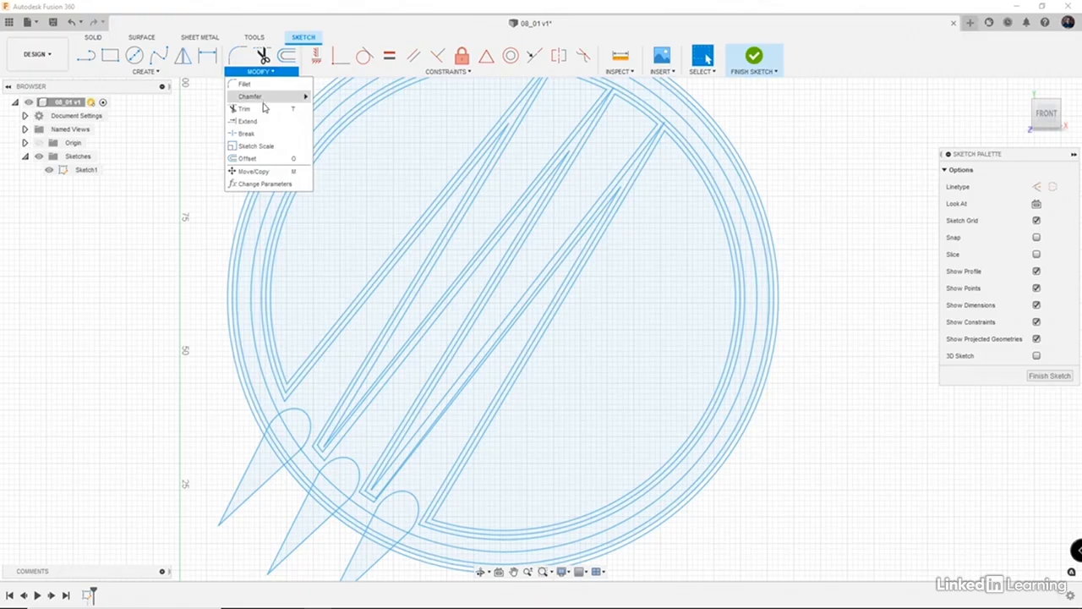
pyautogui.click(267, 146)
pyautogui.scroll(-3, 254, 156)
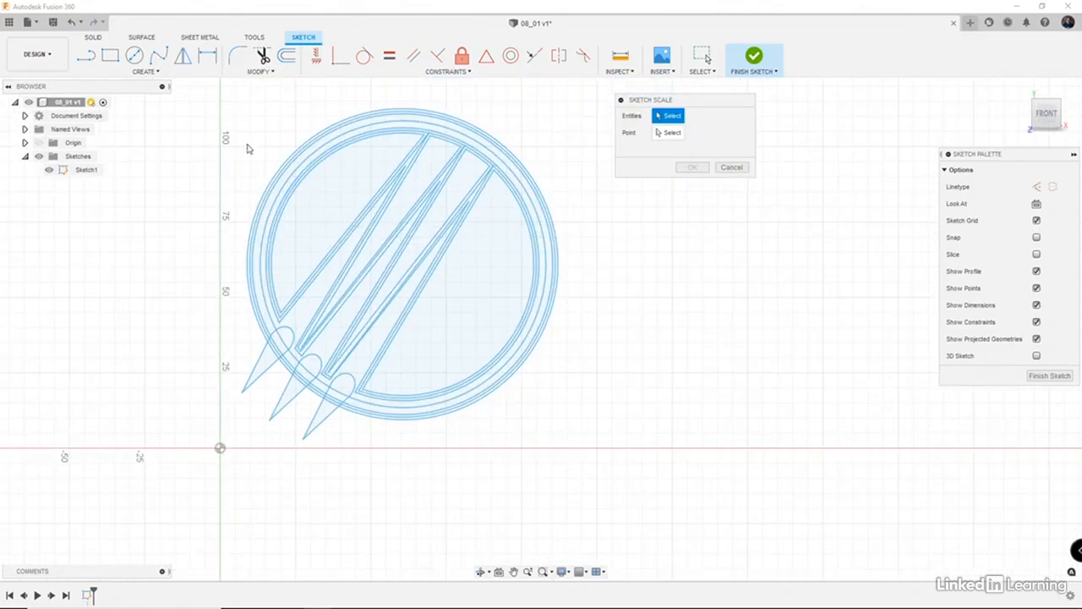
pyautogui.moveTo(212, 83)
pyautogui.mouseDown()
pyautogui.moveTo(225, 158)
pyautogui.moveTo(317, 264)
pyautogui.moveTo(496, 381)
pyautogui.moveTo(606, 472)
pyautogui.mouseUp()
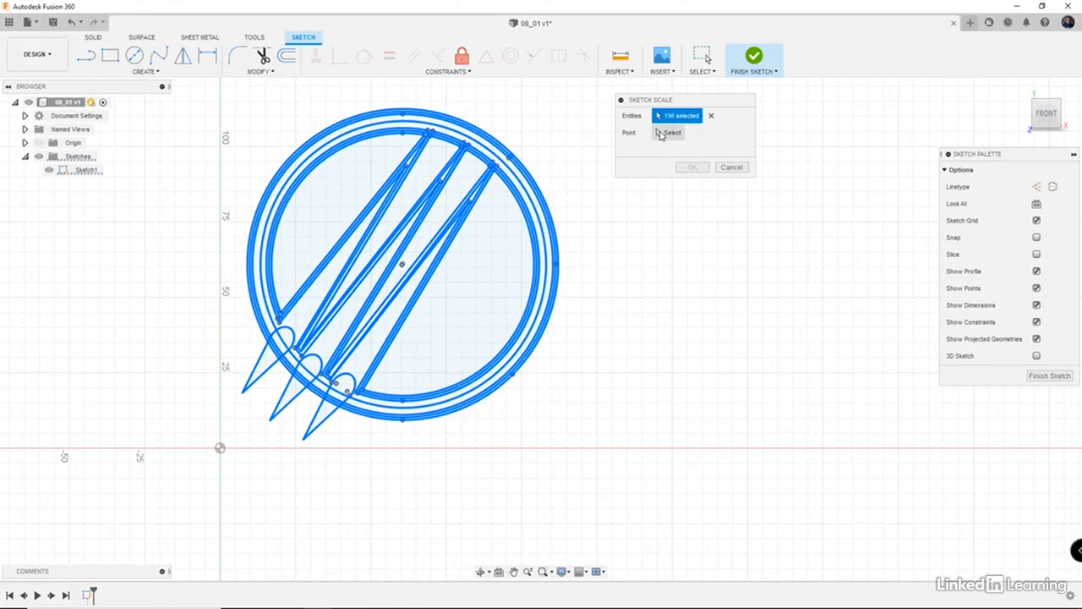
pyautogui.click(661, 133)
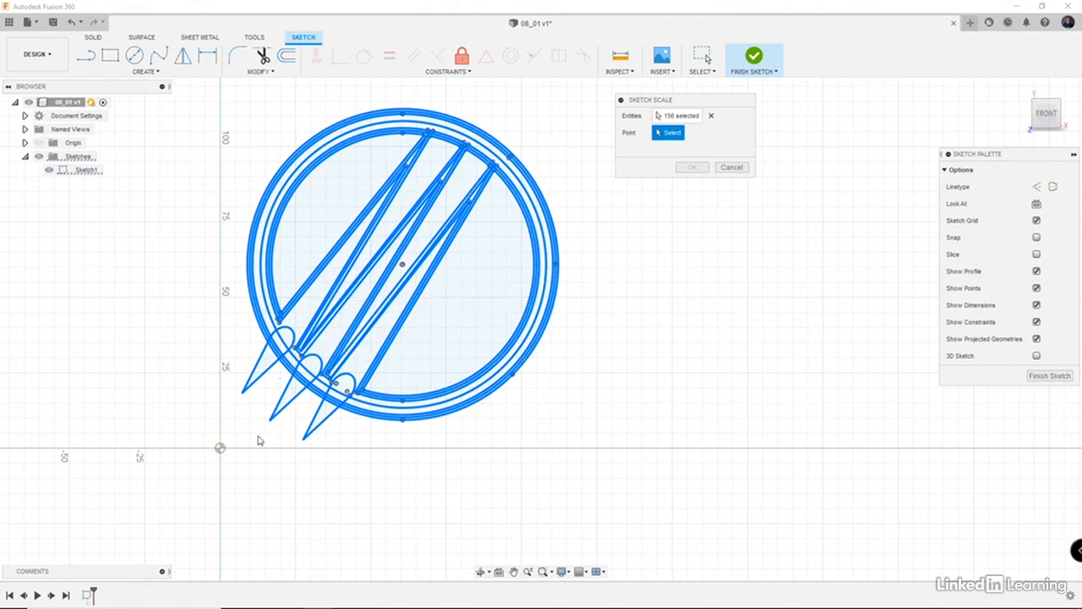
pyautogui.click(220, 449)
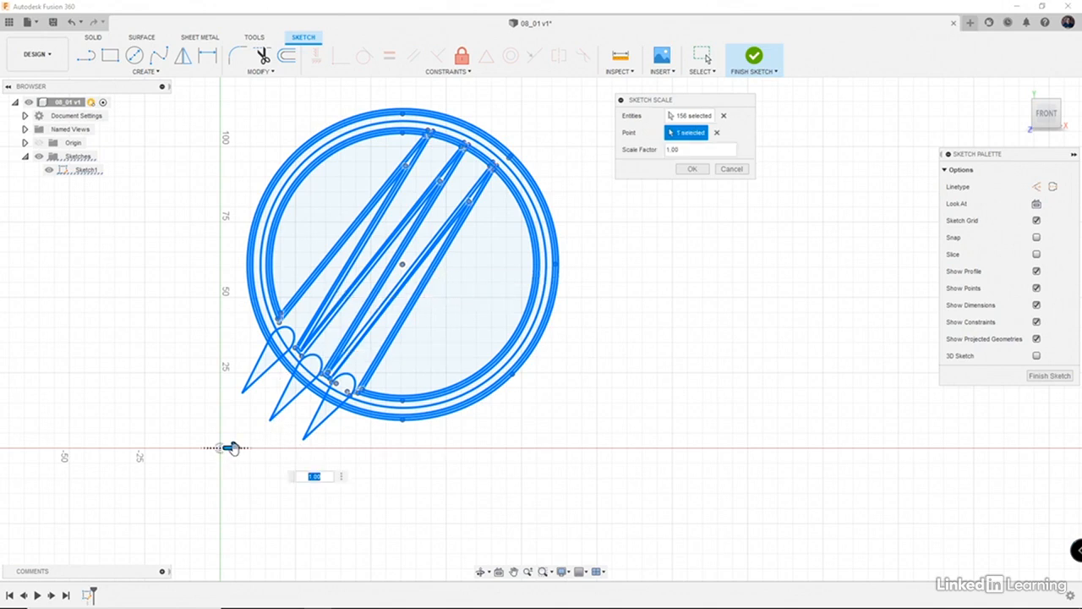
pyautogui.moveTo(234, 448)
pyautogui.mouseDown()
pyautogui.moveTo(252, 447)
pyautogui.moveTo(204, 448)
pyautogui.moveTo(235, 448)
pyautogui.mouseUp()
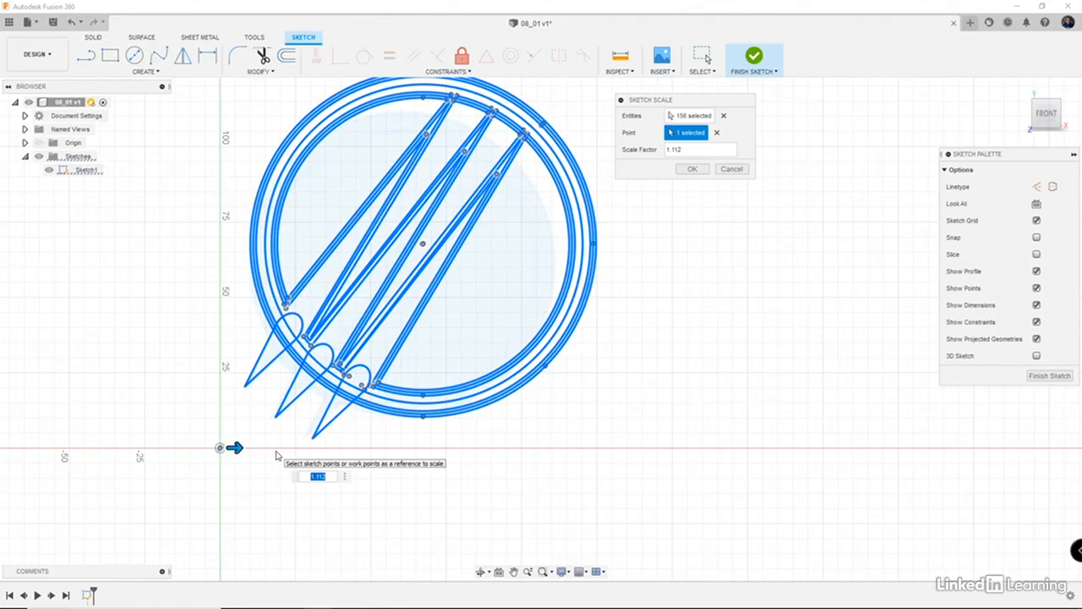
pyautogui.write('100')
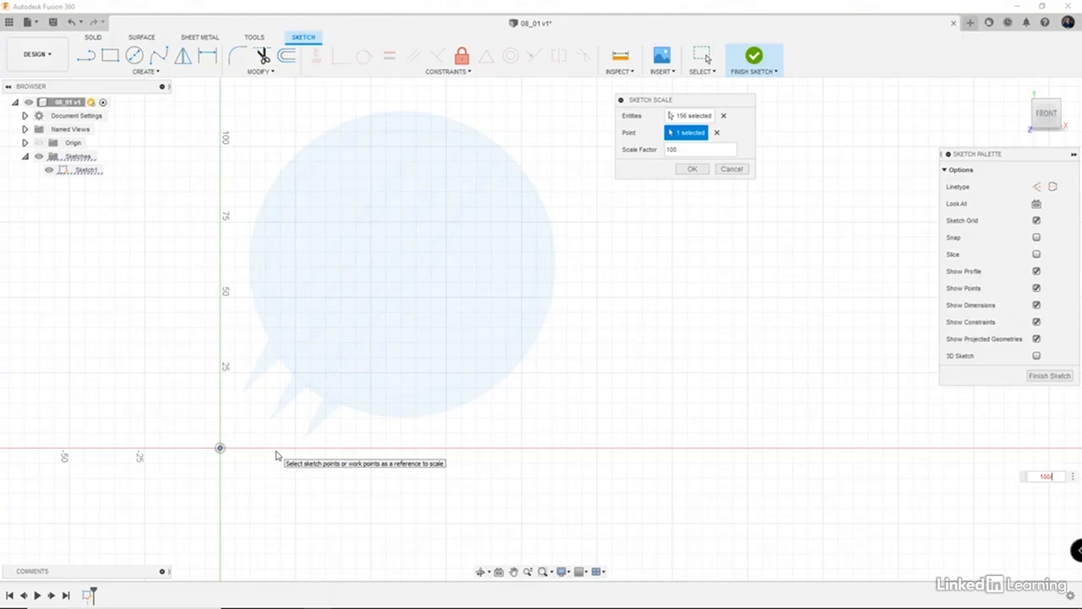
pyautogui.write('/73')
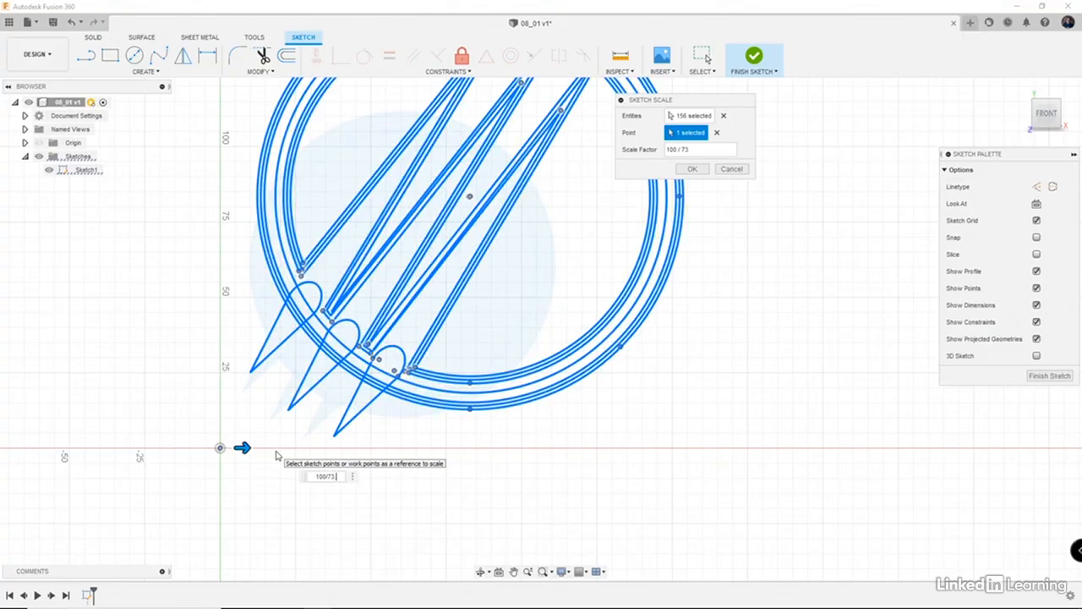
pyautogui.write('.592')
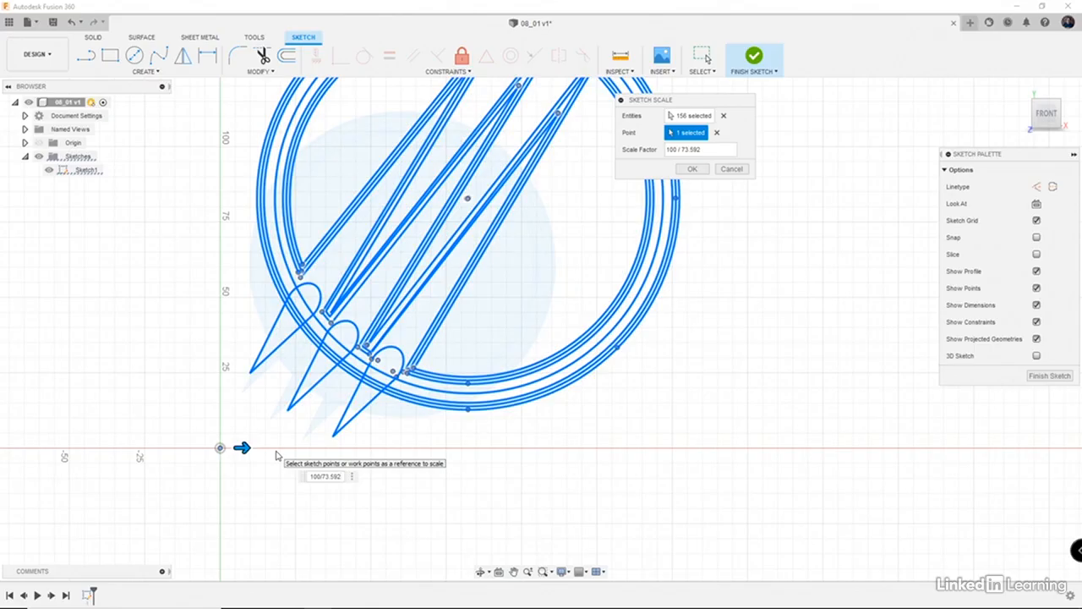
pyautogui.press('Return')
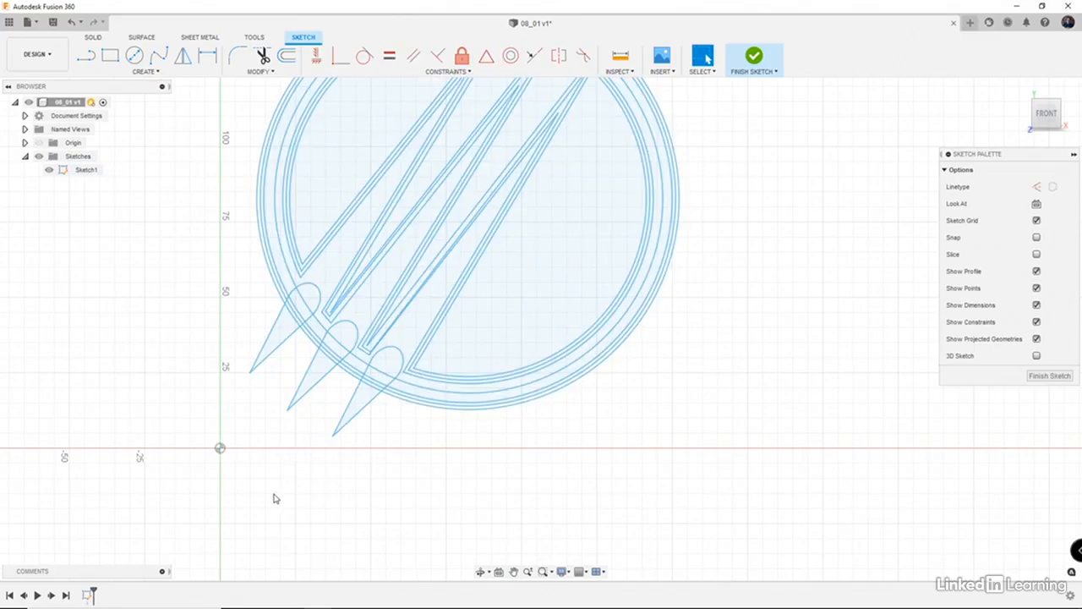
# - Measure the long slanted line of the scaled logo's rightmost spike again to check the new length
pyautogui.scroll(-2, 273, 499)
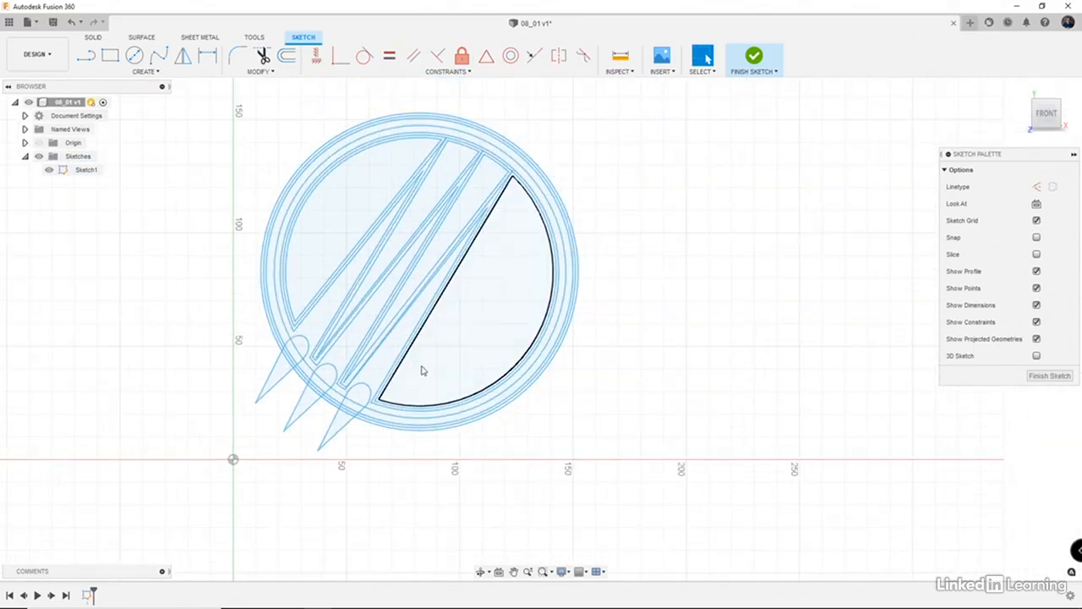
pyautogui.scroll(2, 422, 370)
pyautogui.click(391, 354)
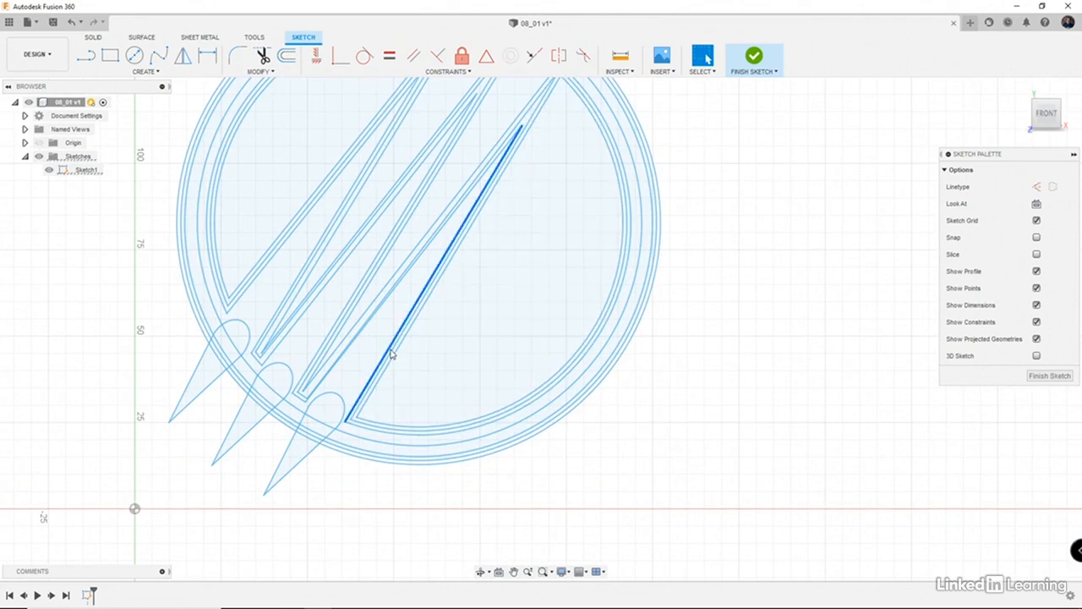
pyautogui.click(622, 58)
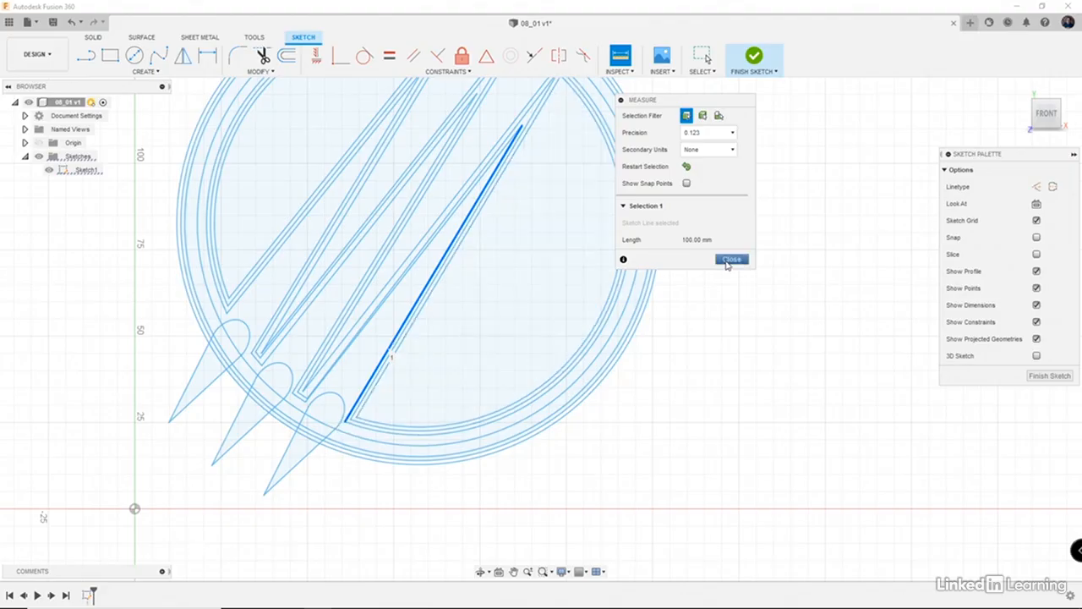
pyautogui.click(731, 260)
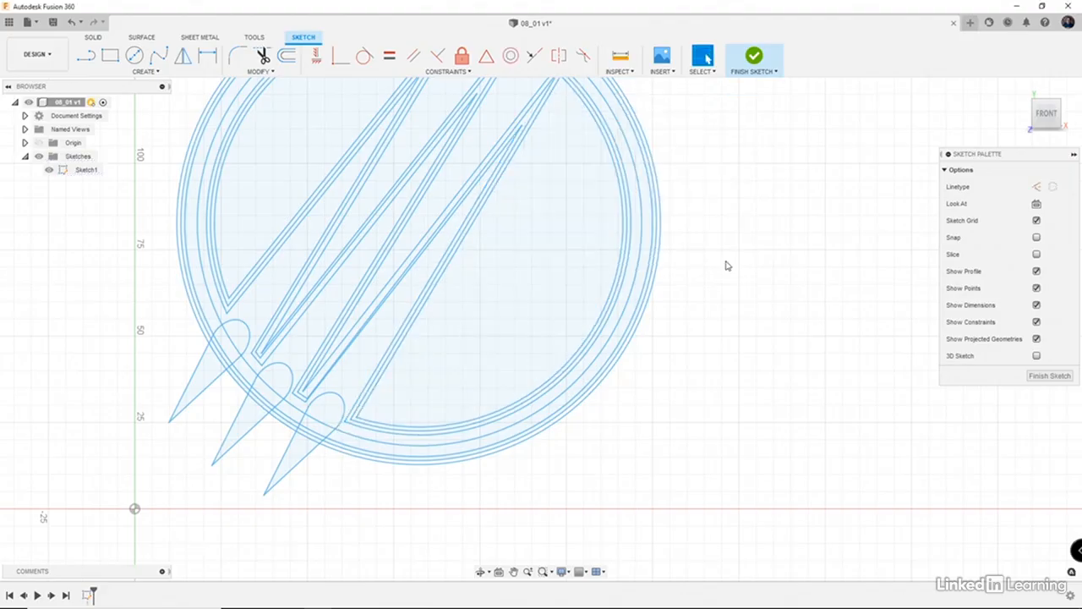
# - Finish the sketch and start an Extrude with all profile regions of the leftmost teardrop tail selected
pyautogui.click(749, 58)
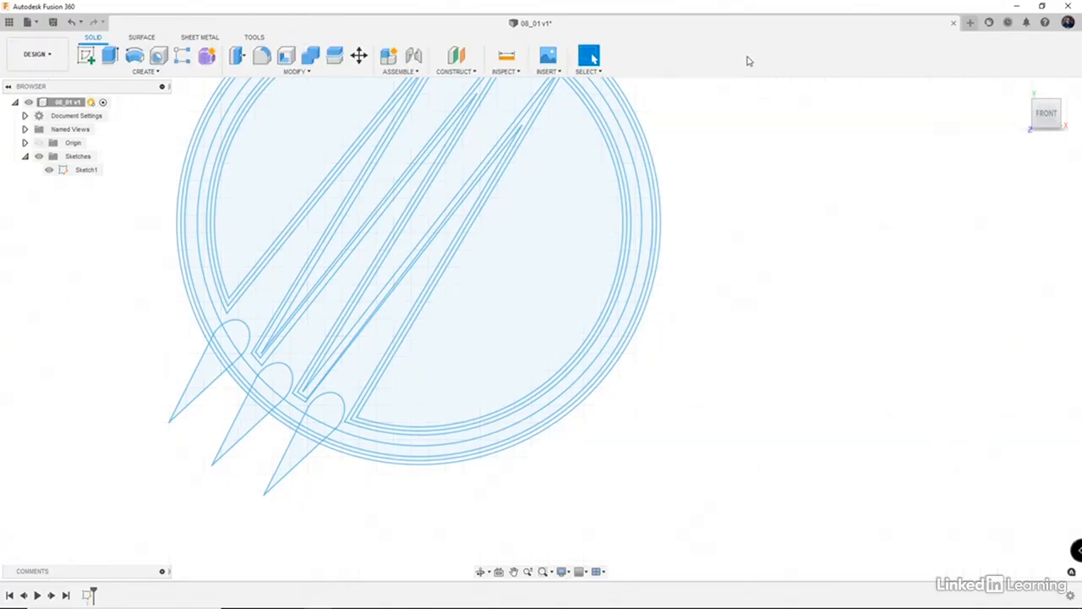
pyautogui.scroll(-3, 386, 245)
pyautogui.moveTo(387, 251); pyautogui.dragTo(471, 331, button='middle')
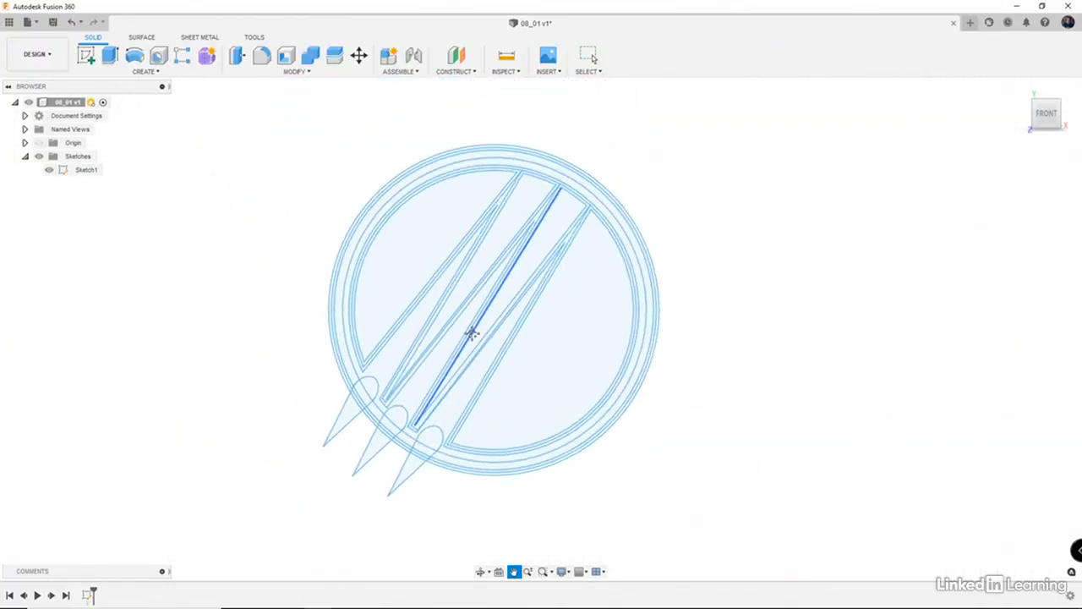
pyautogui.scroll(3, 471, 333)
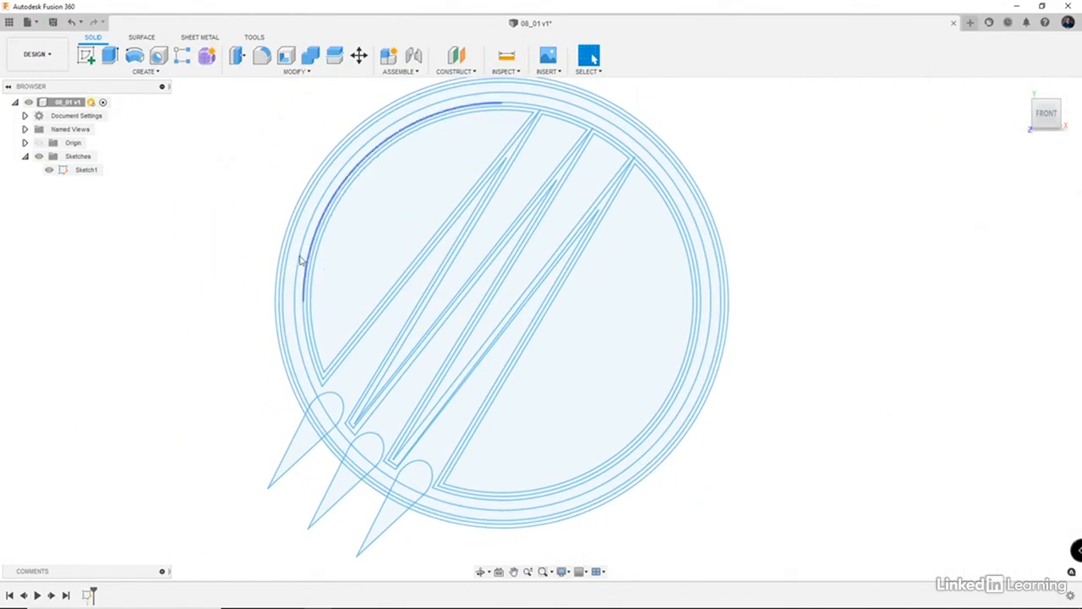
pyautogui.click(111, 59)
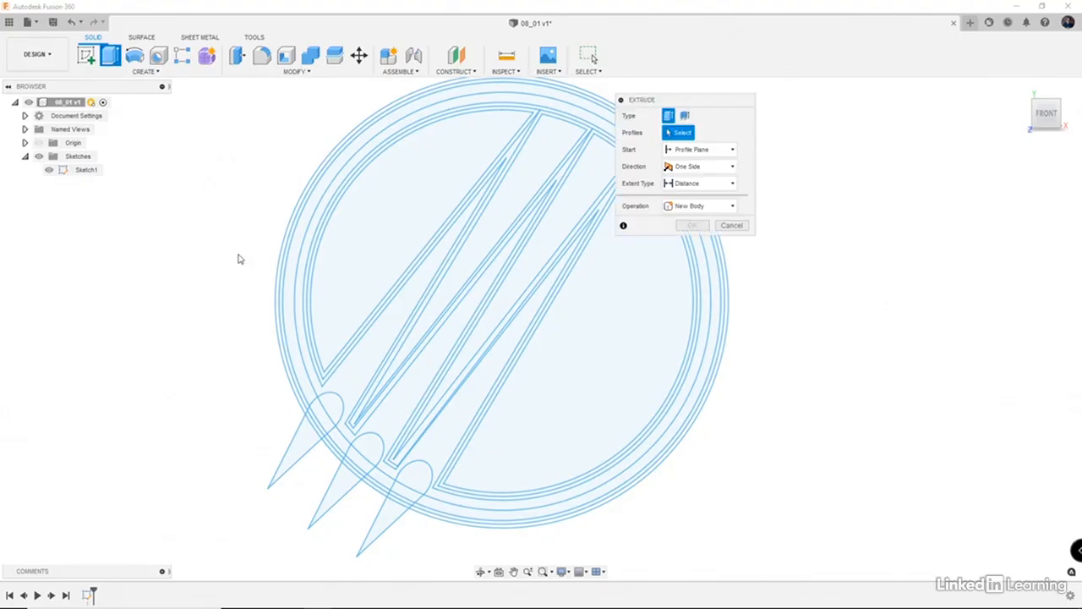
pyautogui.click(307, 439)
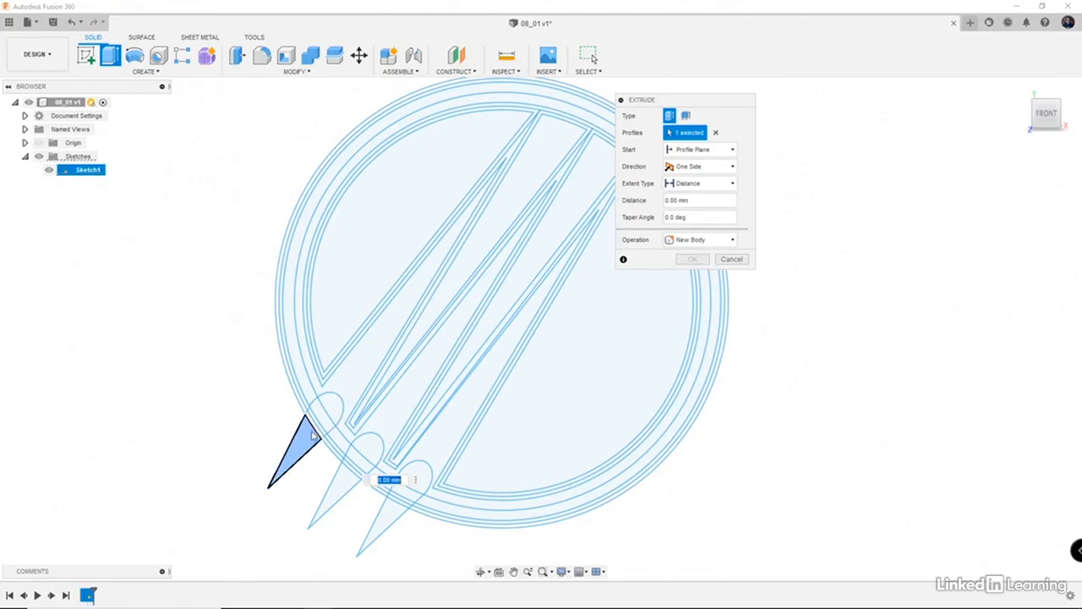
pyautogui.click(314, 429)
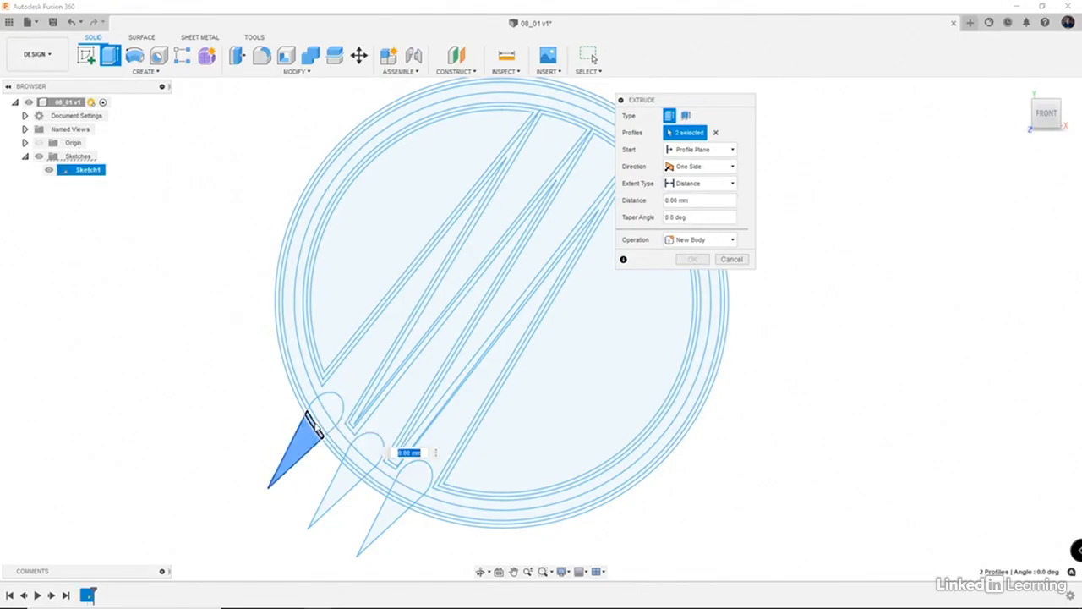
pyautogui.click(318, 425)
pyautogui.click(323, 420)
pyautogui.click(330, 411)
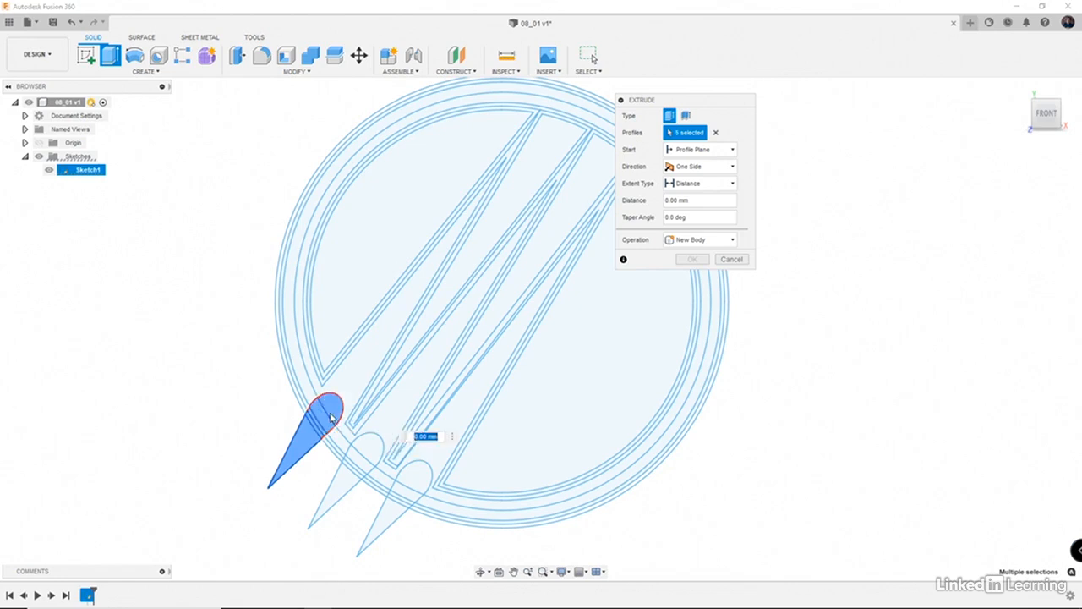
# - Add all profile regions of the middle and rightmost teardrop tails to the Extrude selection
pyautogui.click(362, 454)
pyautogui.click(364, 450)
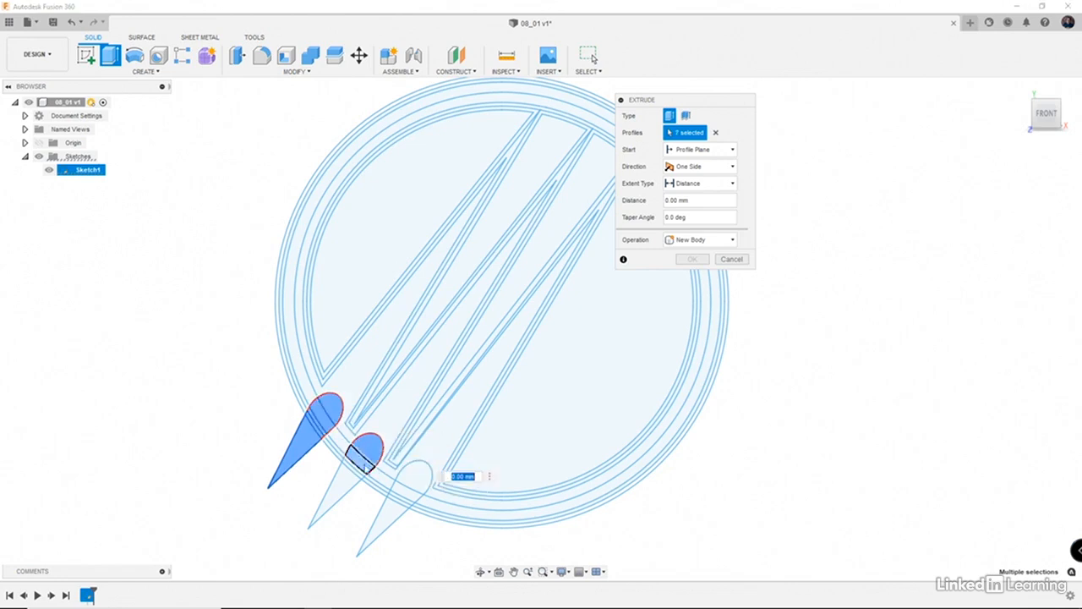
pyautogui.click(362, 466)
pyautogui.click(360, 476)
pyautogui.click(353, 487)
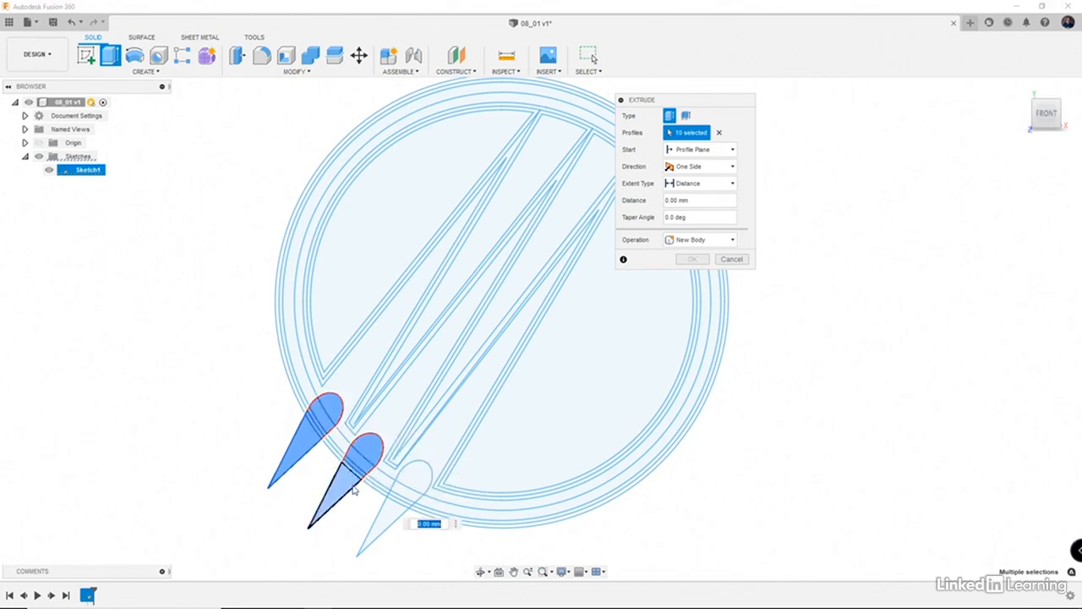
pyautogui.click(387, 510)
pyautogui.click(394, 499)
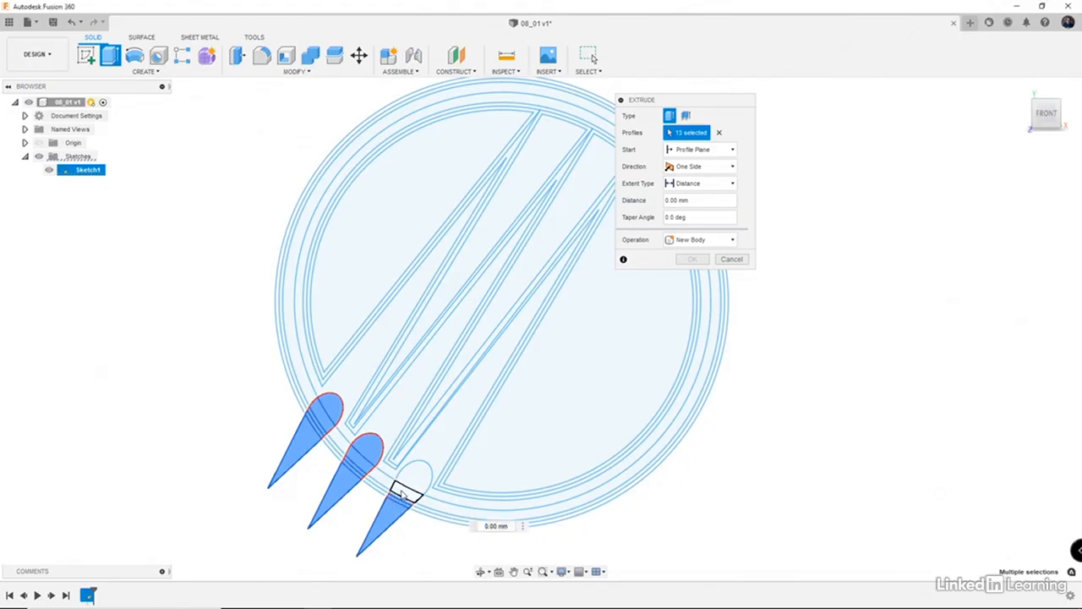
pyautogui.click(414, 475)
# - Add the ring band and three-spike regions to the selection and extrude the logo 5 mm as a new body
pyautogui.click(382, 478)
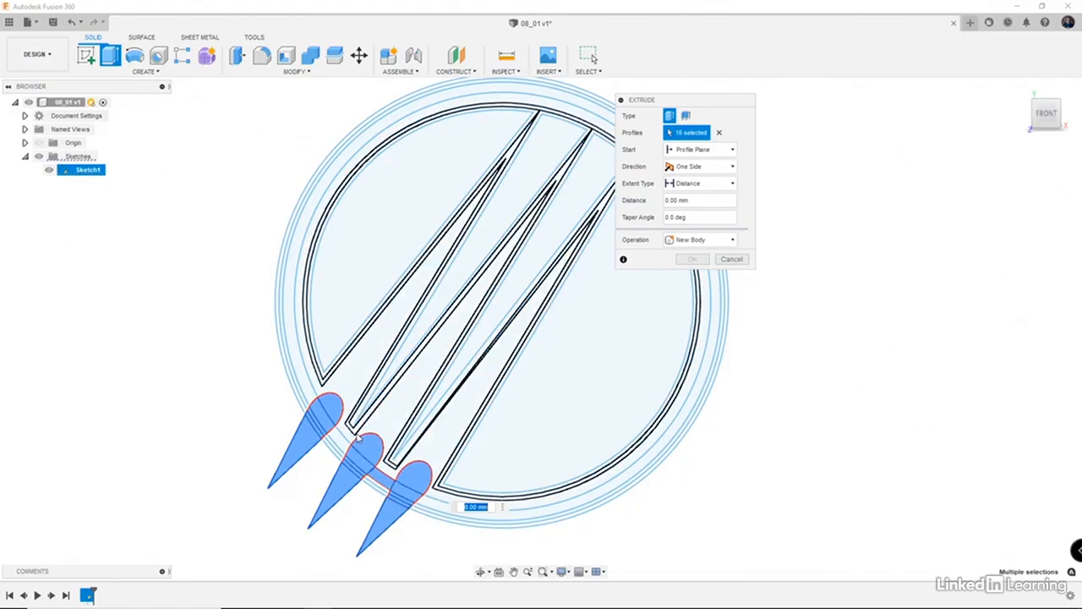
pyautogui.click(348, 433)
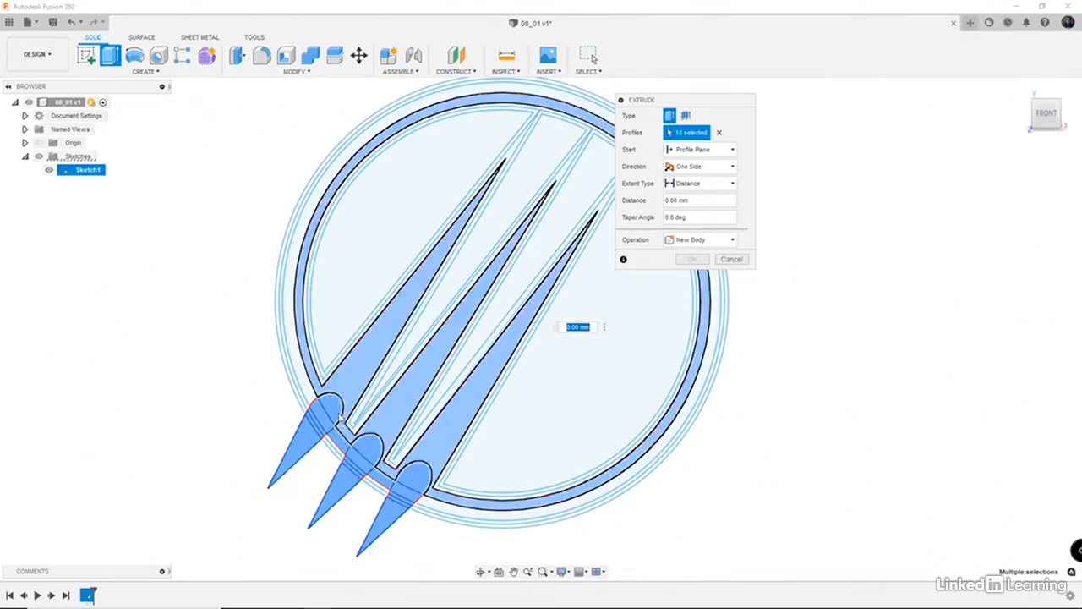
pyautogui.click(313, 390)
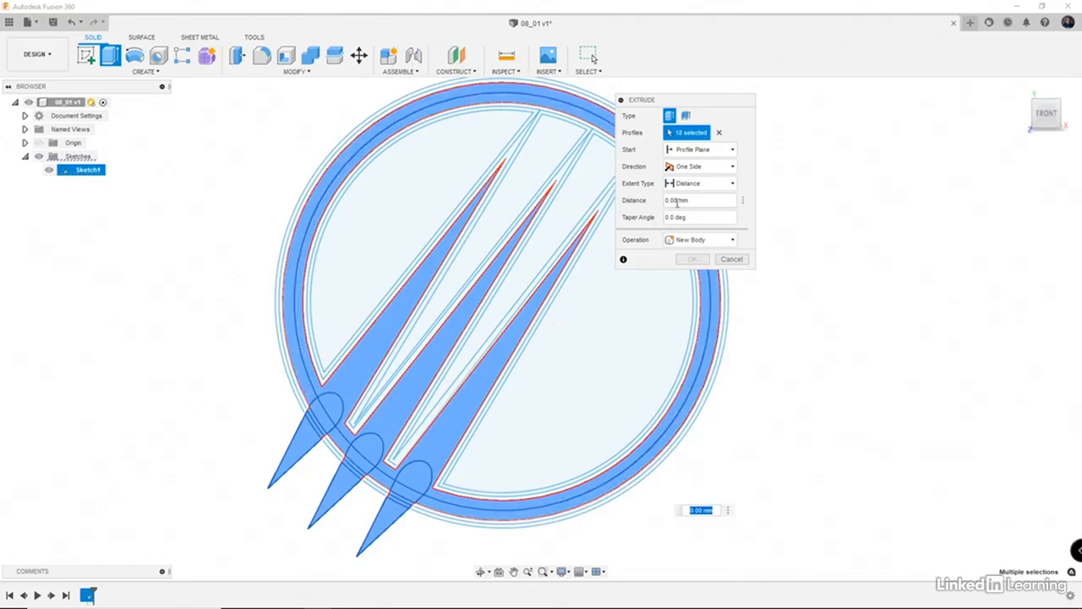
pyautogui.write('5')
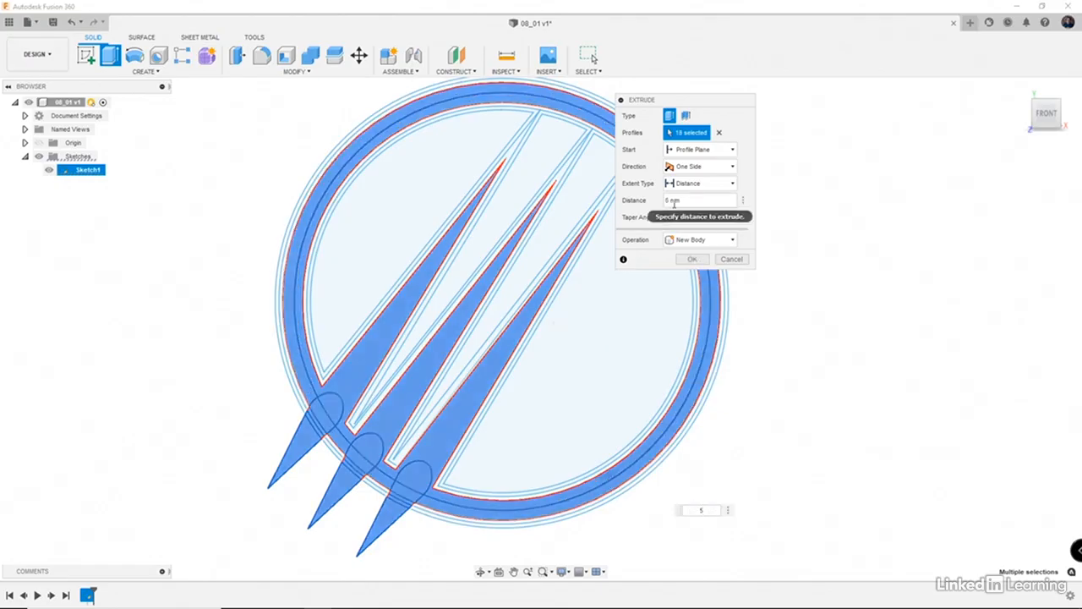
pyautogui.press('Return')
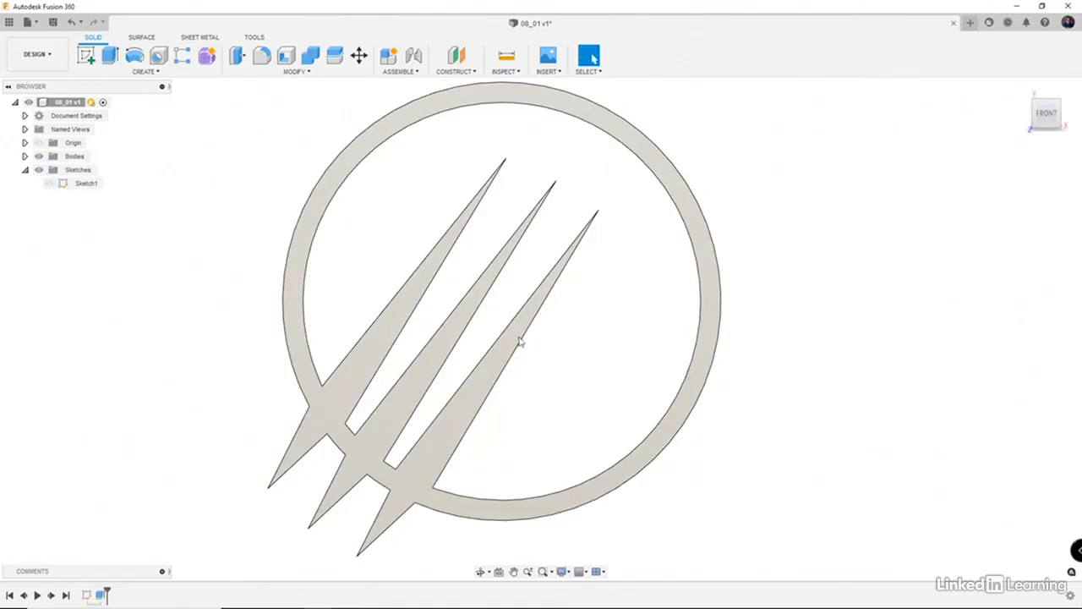
# - Measure the long outer edge of the rightmost spike on the extruded logo body
pyautogui.click(516, 353)
pyautogui.click(508, 56)
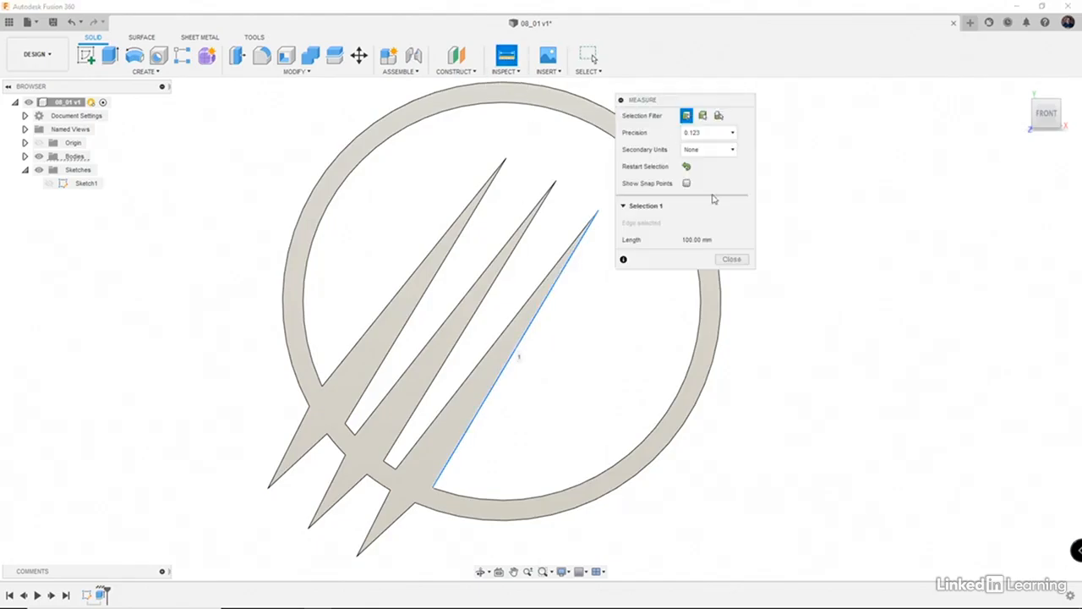
pyautogui.click(732, 259)
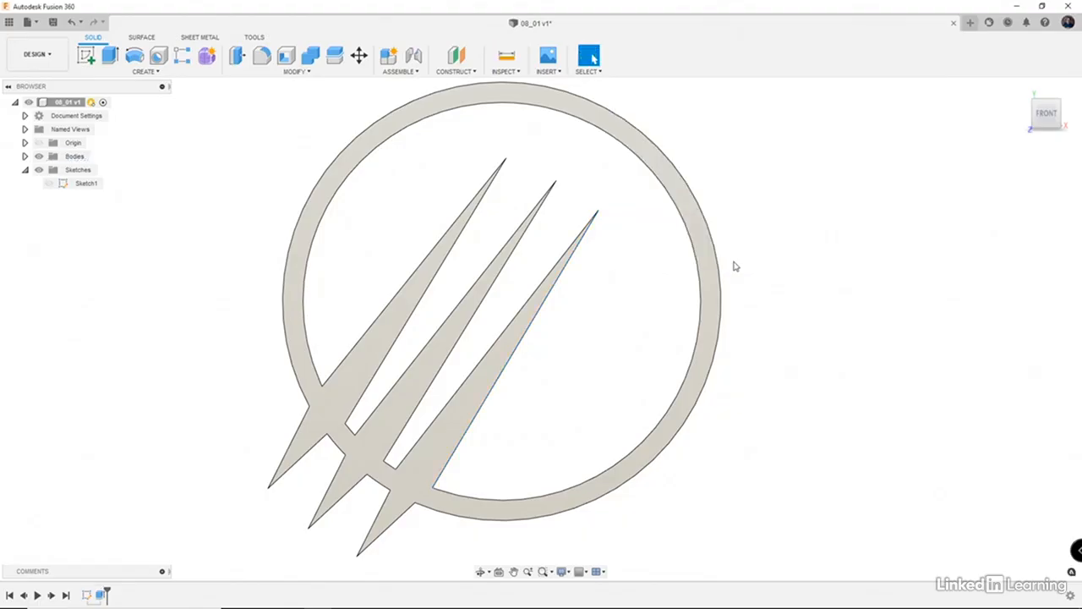
# - Scale the logo body uniformly by 125/100 about the lower end vertex of the rightmost spike's long outer edge
pyautogui.click(289, 73)
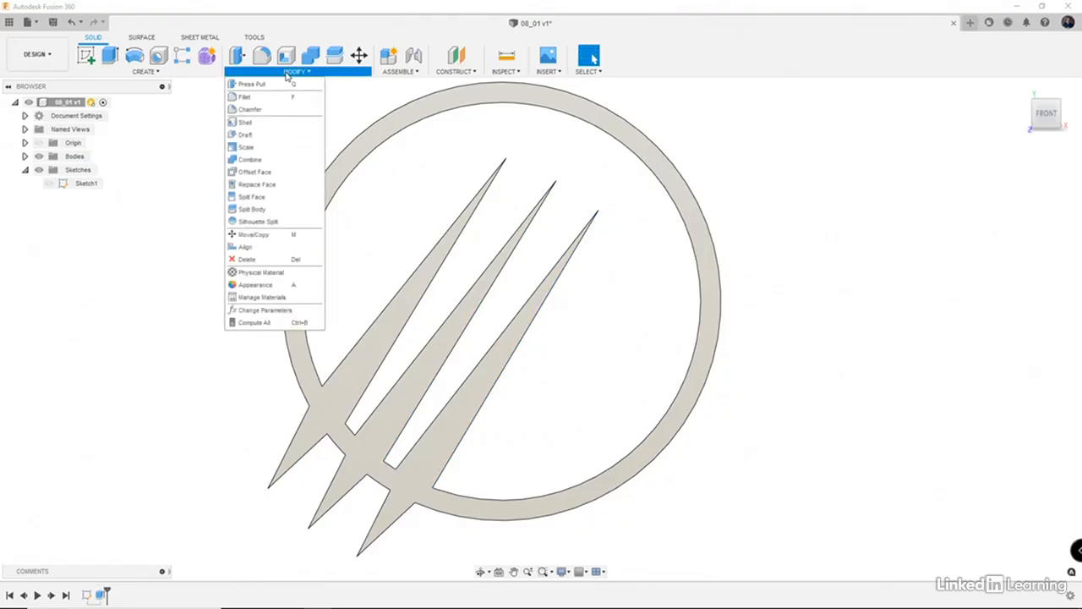
pyautogui.click(291, 149)
pyautogui.click(296, 248)
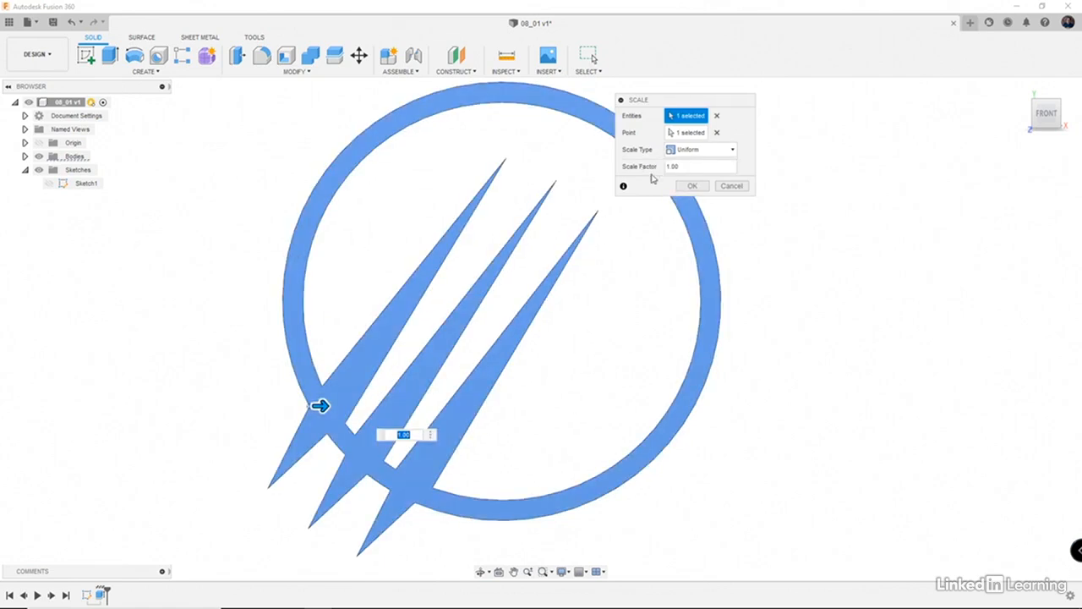
pyautogui.click(686, 133)
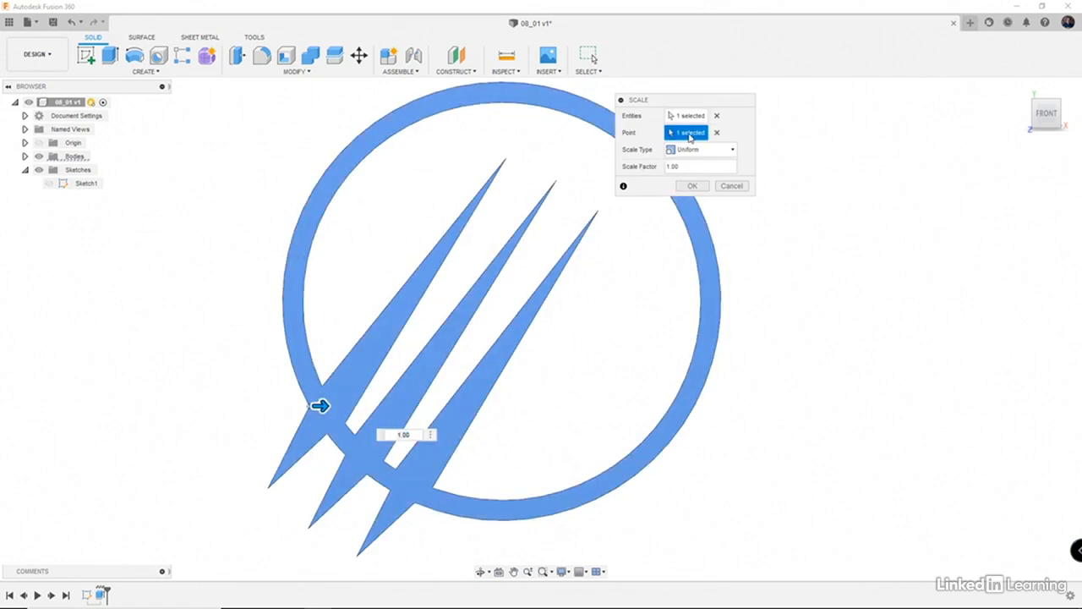
pyautogui.click(440, 490)
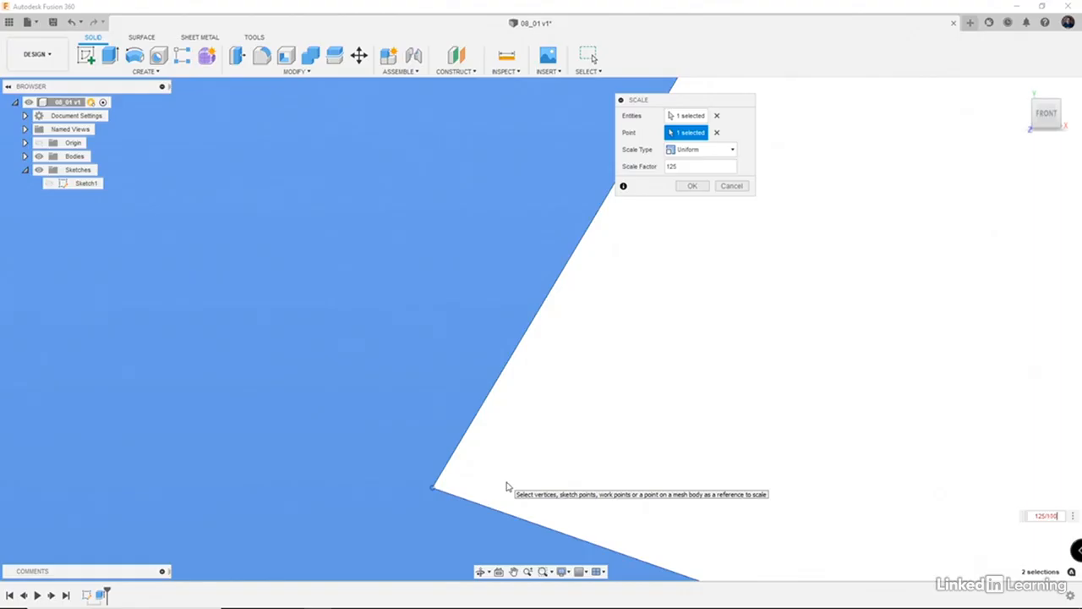
pyautogui.press('Return')
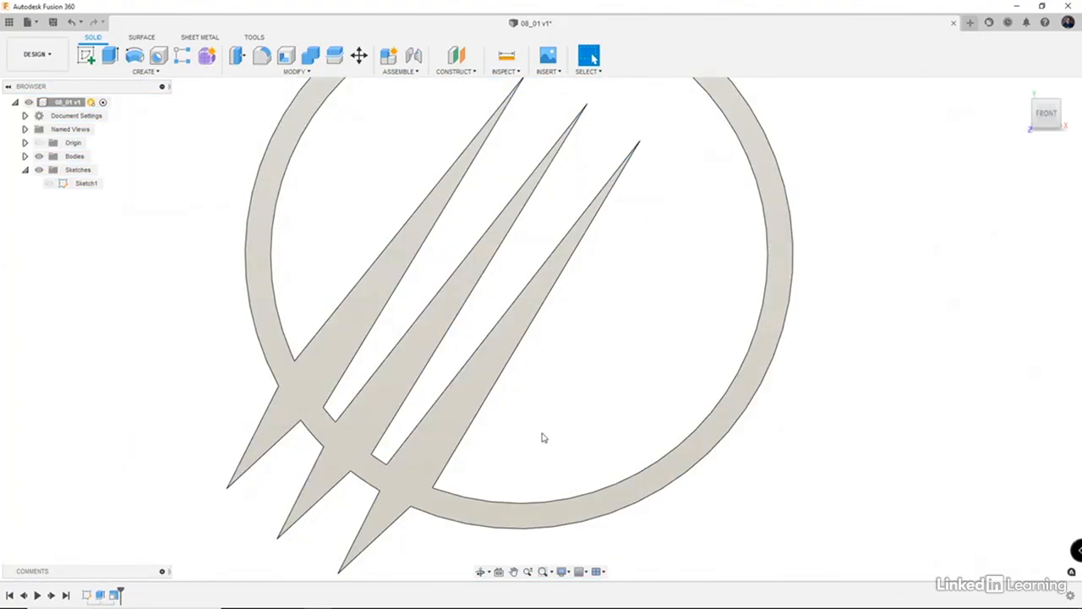
# - Measure the long outer edge of the rightmost spike on the scaled logo body
pyautogui.scroll(-3, 517, 457)
pyautogui.keyDown('shift'); pyautogui.moveTo(517, 457); pyautogui.dragTo(483, 466, button='middle'); pyautogui.keyUp('shift')
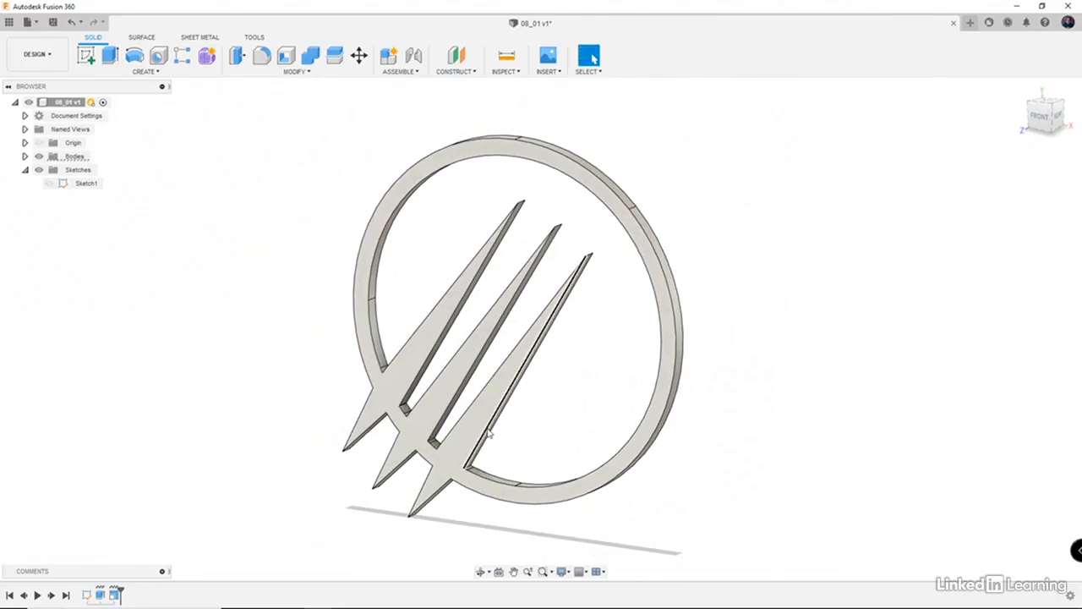
pyautogui.click(488, 433)
pyautogui.click(507, 56)
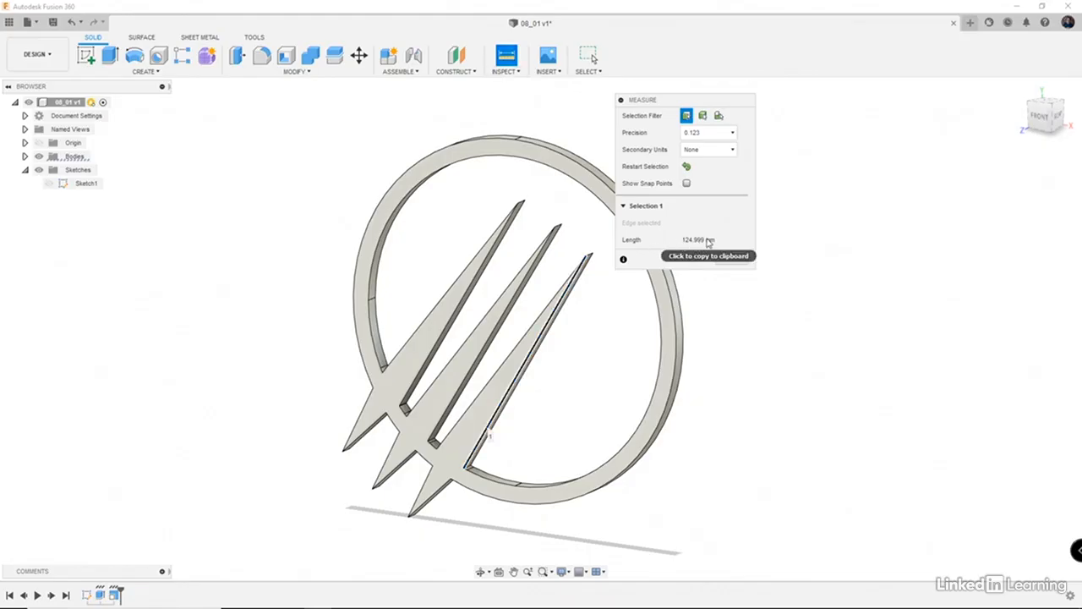
pyautogui.click(723, 260)
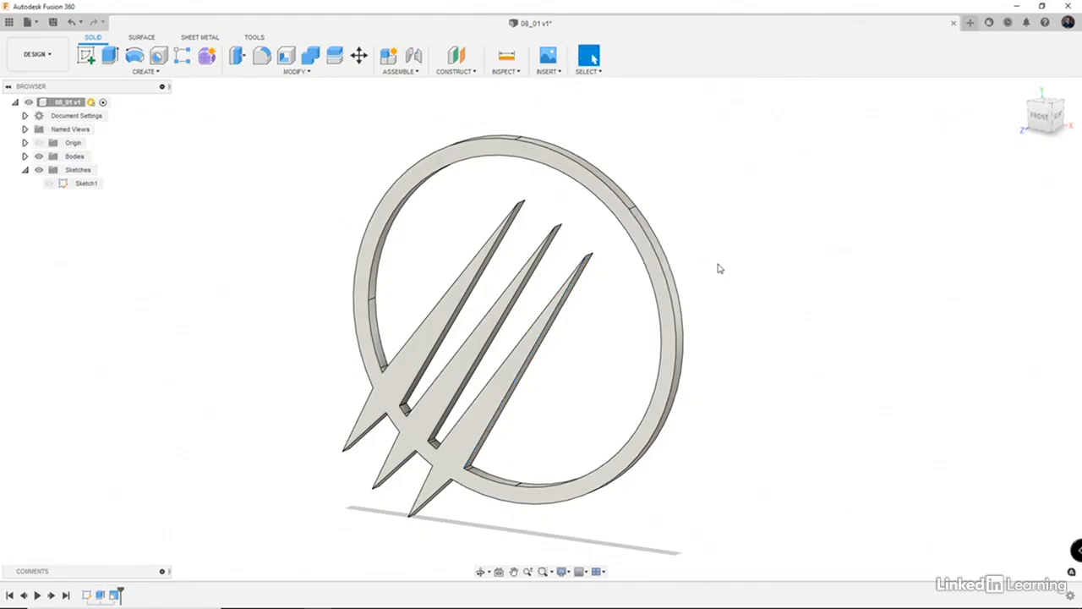
pyautogui.moveTo(616, 324)
pyautogui.keyDown('shift'); pyautogui.mouseDown(button='middle')
pyautogui.moveTo(633, 312)
pyautogui.moveTo(613, 303)
pyautogui.moveTo(559, 324)
pyautogui.moveTo(609, 328)
pyautogui.moveTo(638, 322)
pyautogui.moveTo(583, 321)
pyautogui.moveTo(631, 314)
pyautogui.mouseUp(button='middle'); pyautogui.keyUp('shift')
pyautogui.press('Escape')
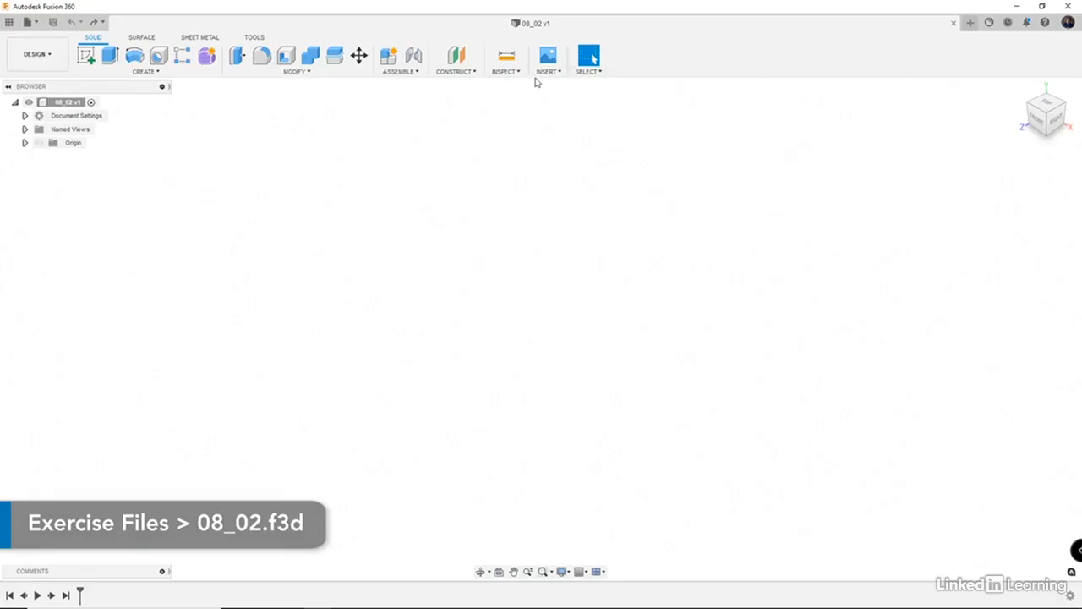
# - Create a 100 x 100 x 100 mm box as a new body on the horizontal origin plane, starting at the origin
pyautogui.click(145, 71)
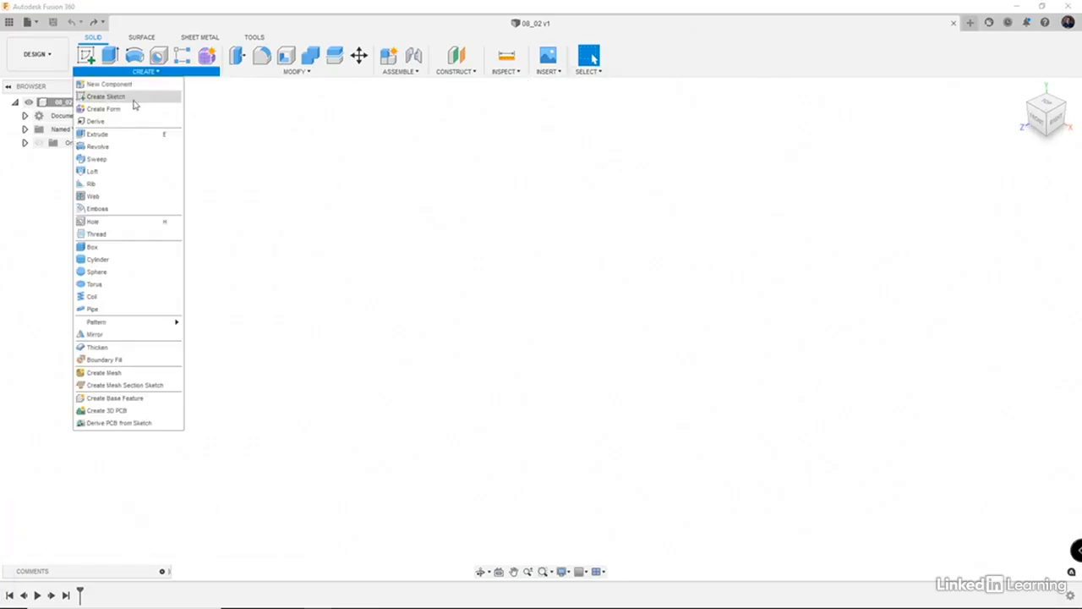
pyautogui.click(118, 246)
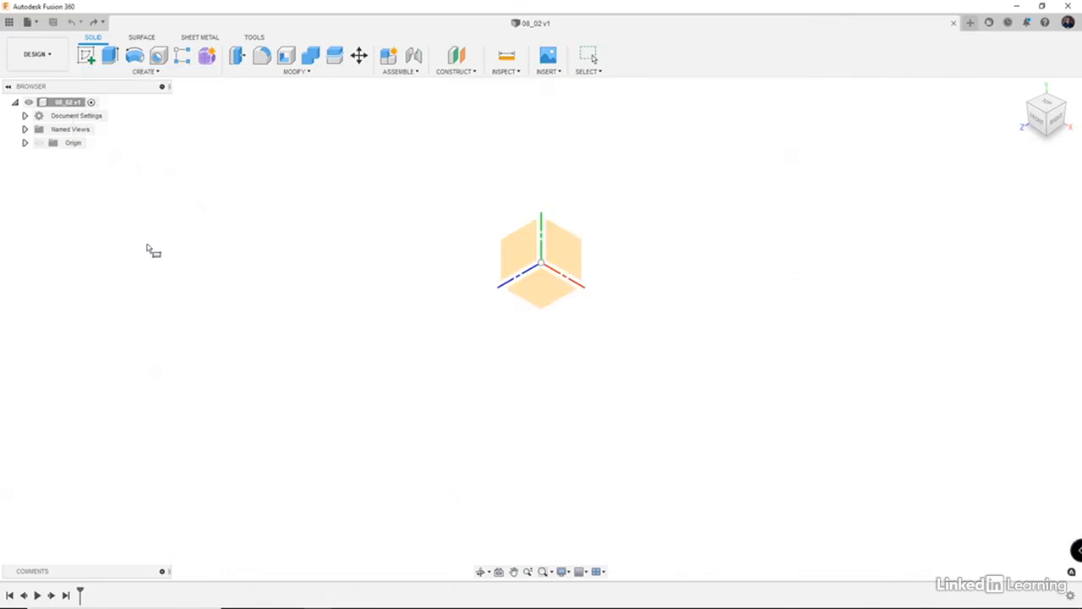
pyautogui.click(559, 296)
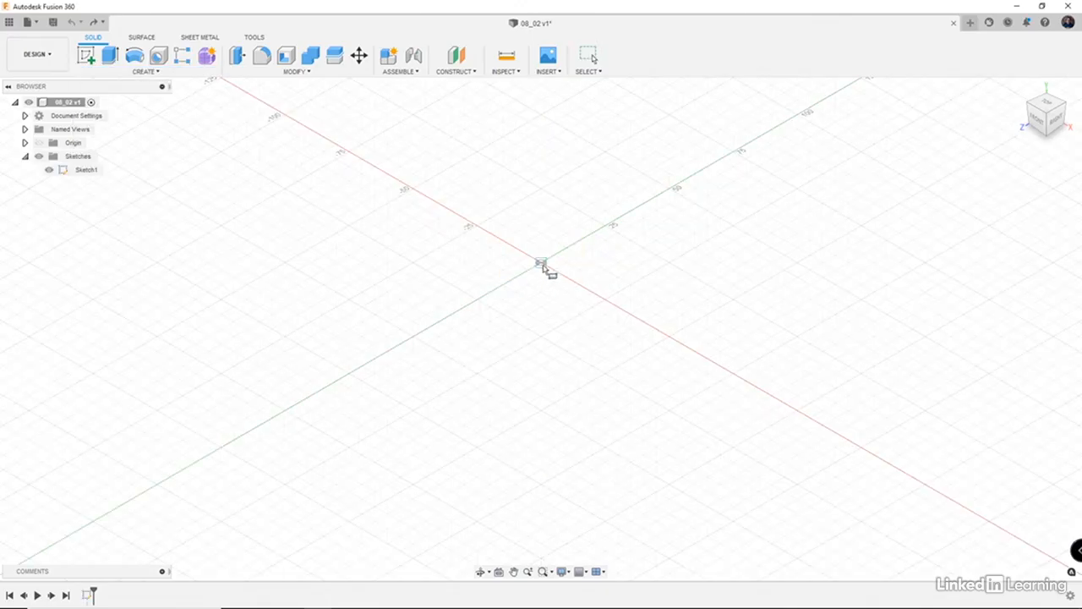
pyautogui.click(541, 263)
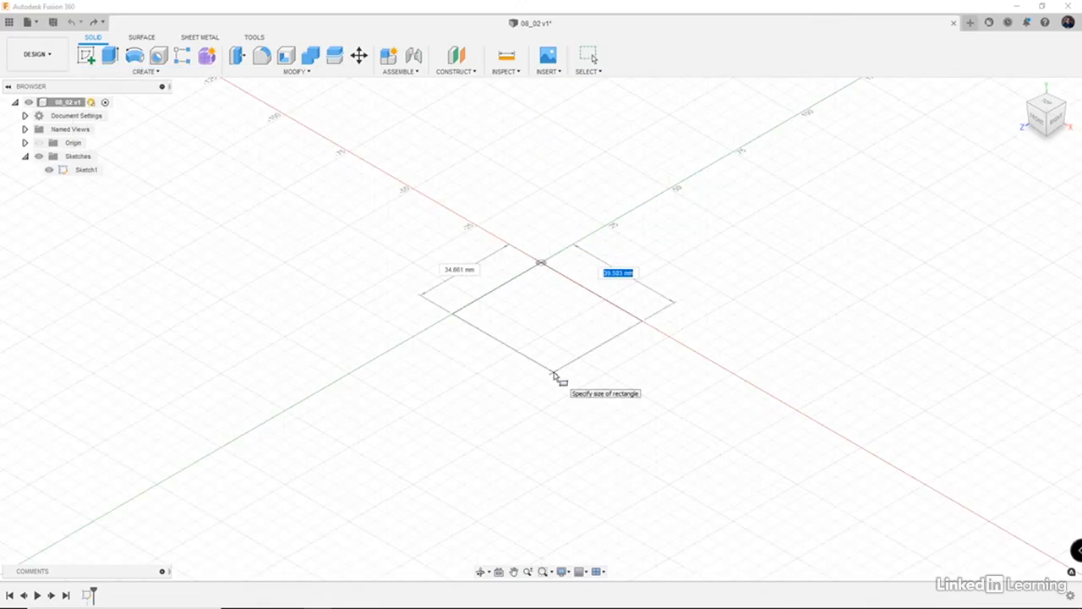
pyautogui.write('1')
pyautogui.press('Tab')
pyautogui.write('100')
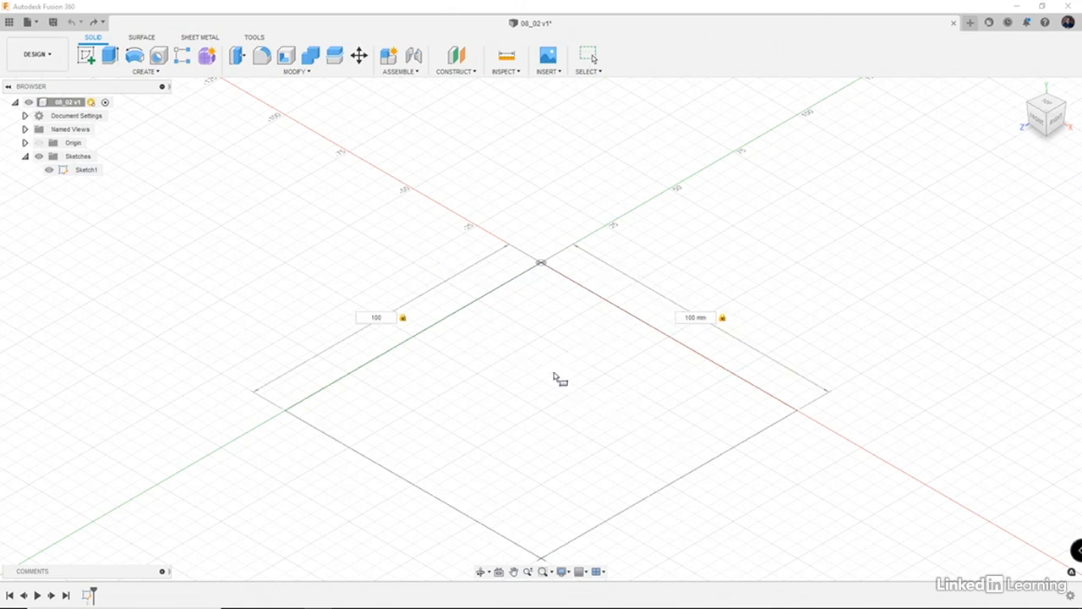
pyautogui.press('Return')
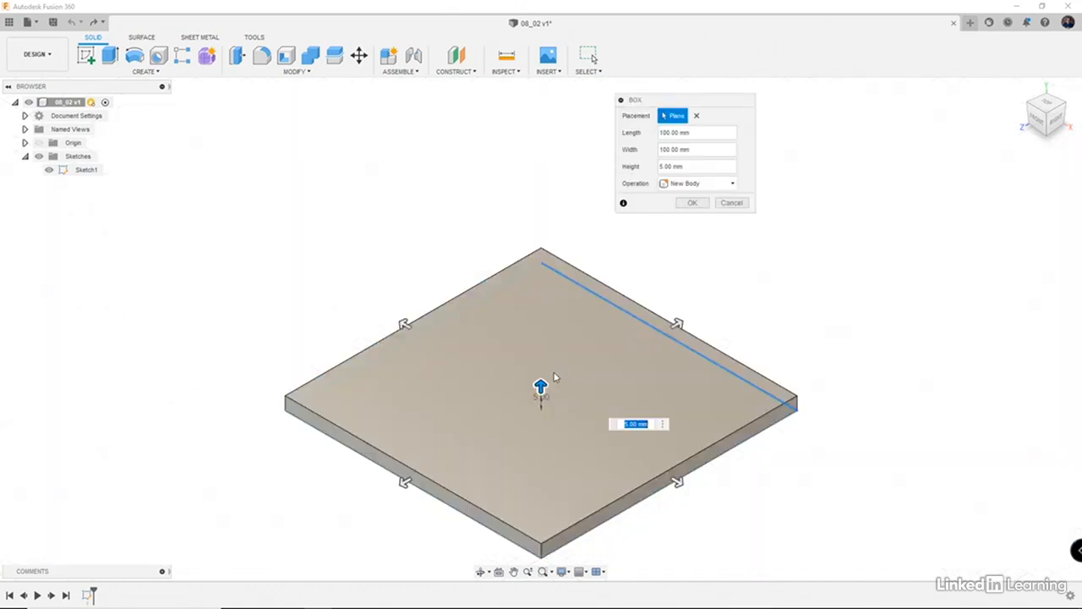
pyautogui.write('100')
pyautogui.press('Return')
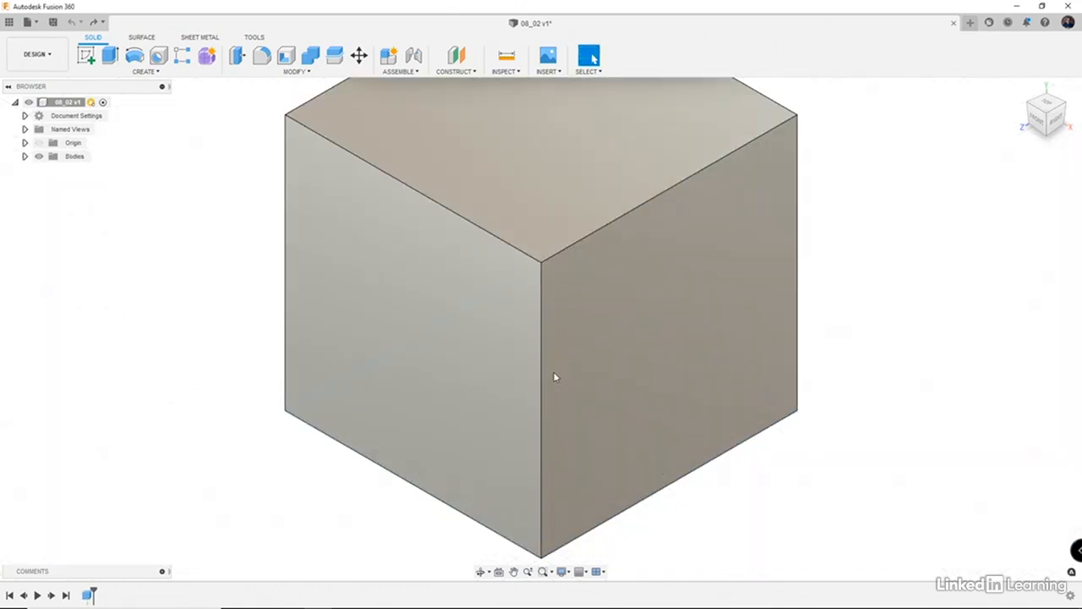
# - Start a sketch on the cube's top face and draw a 50 mm diameter circle at the face's centre
pyautogui.scroll(-5, 479, 353)
pyautogui.moveTo(480, 362); pyautogui.dragTo(530, 421, button='middle')
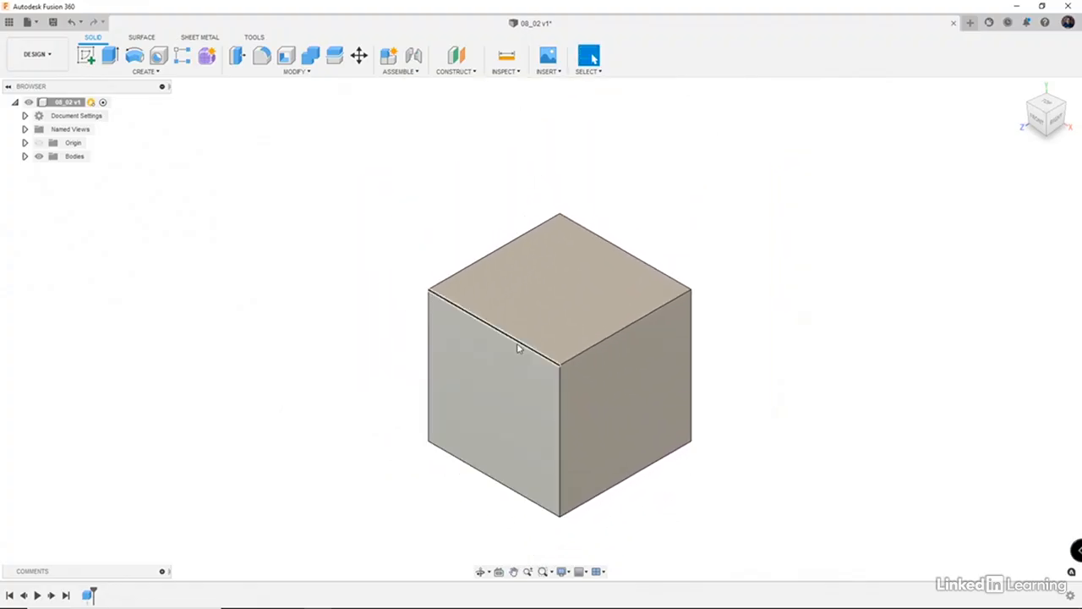
pyautogui.click(86, 55)
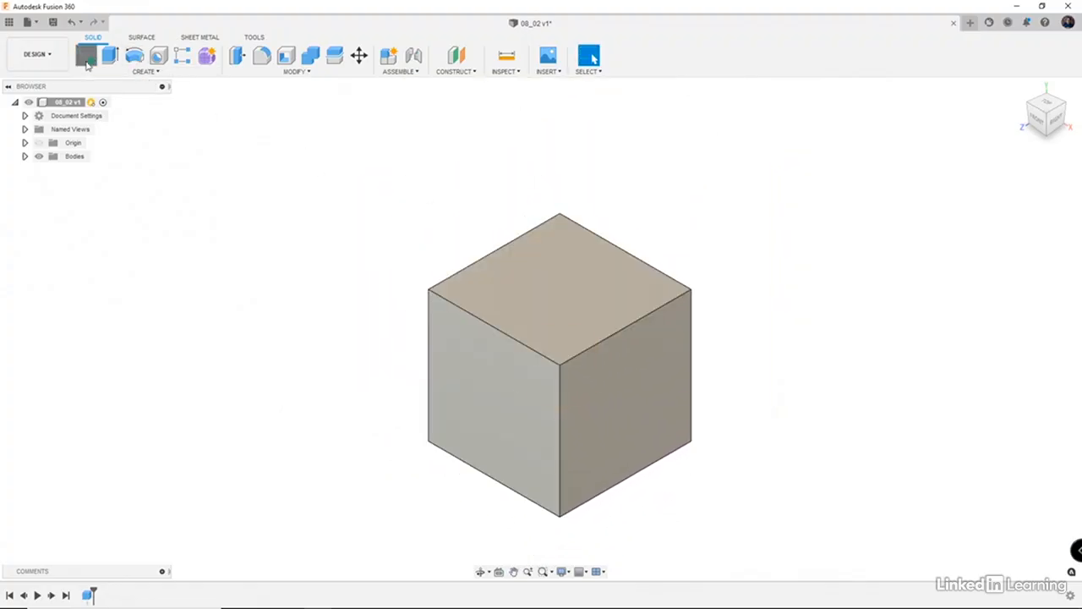
pyautogui.click(637, 307)
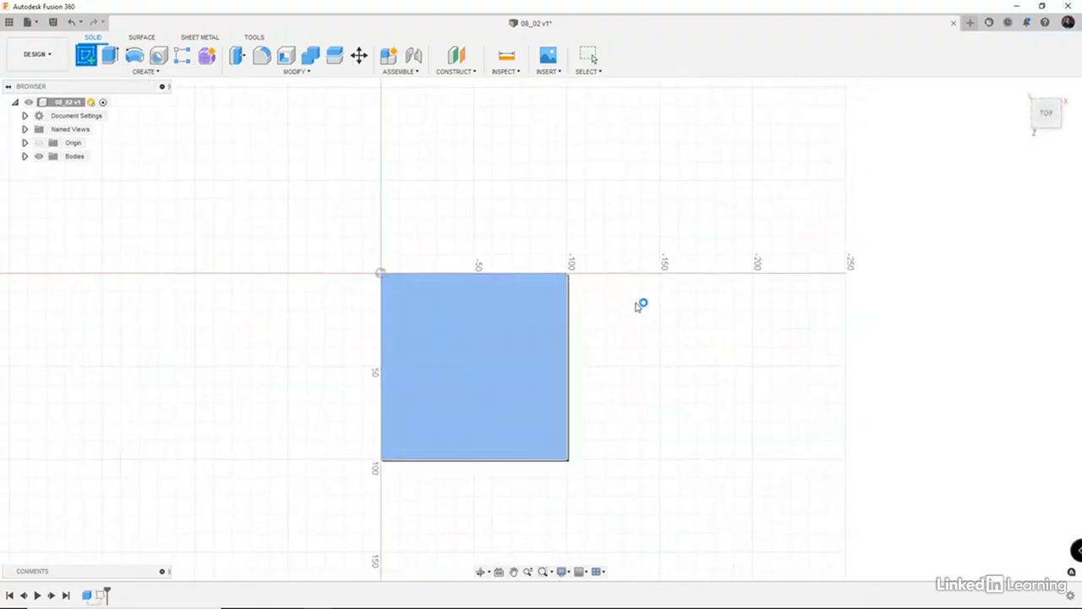
pyautogui.scroll(2, 442, 364)
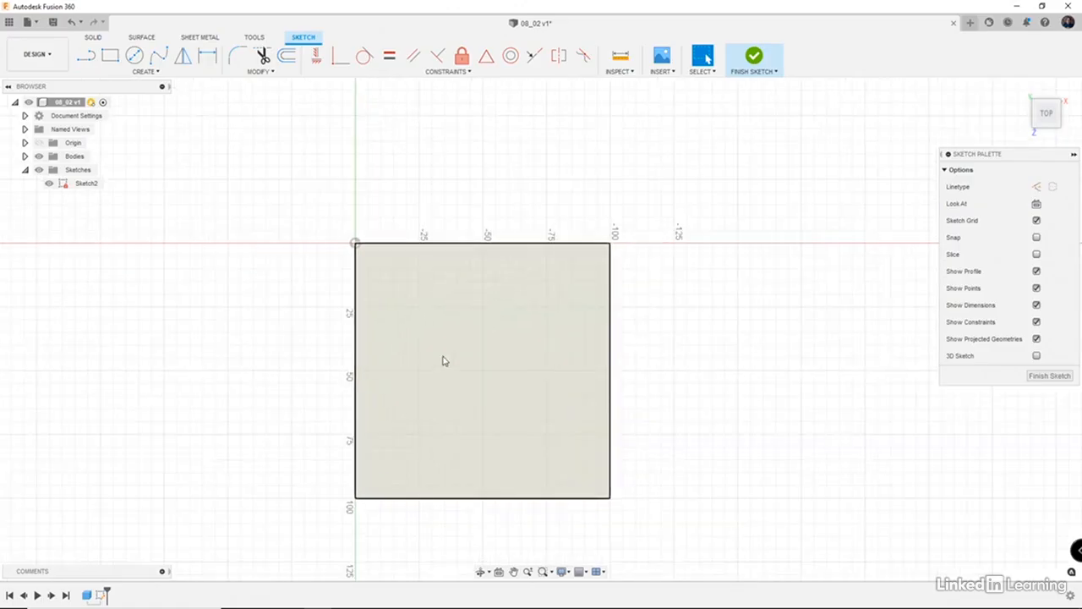
pyautogui.press('c')
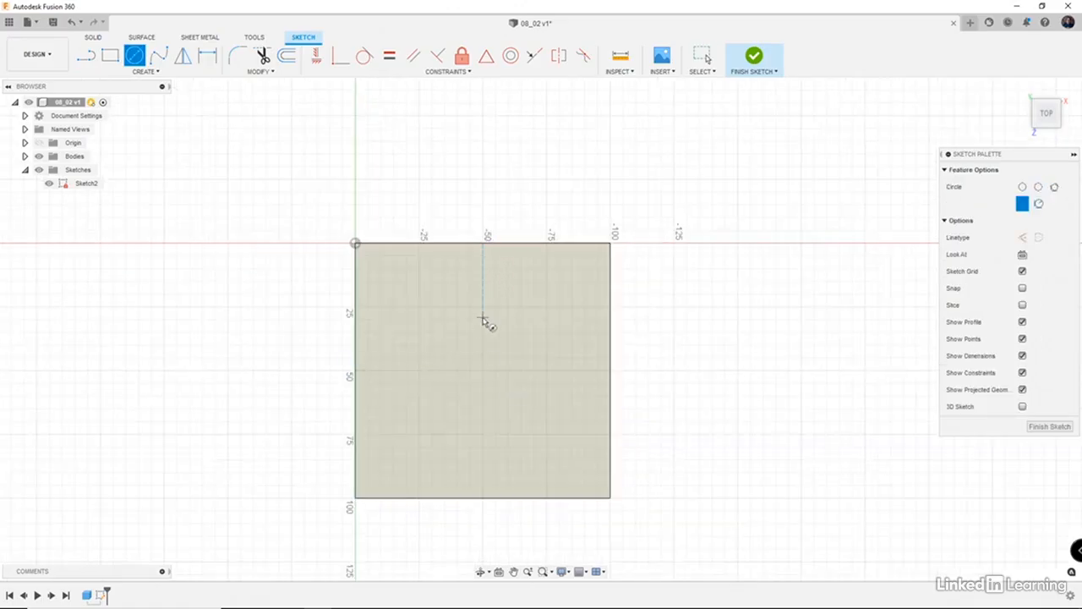
pyautogui.click(484, 371)
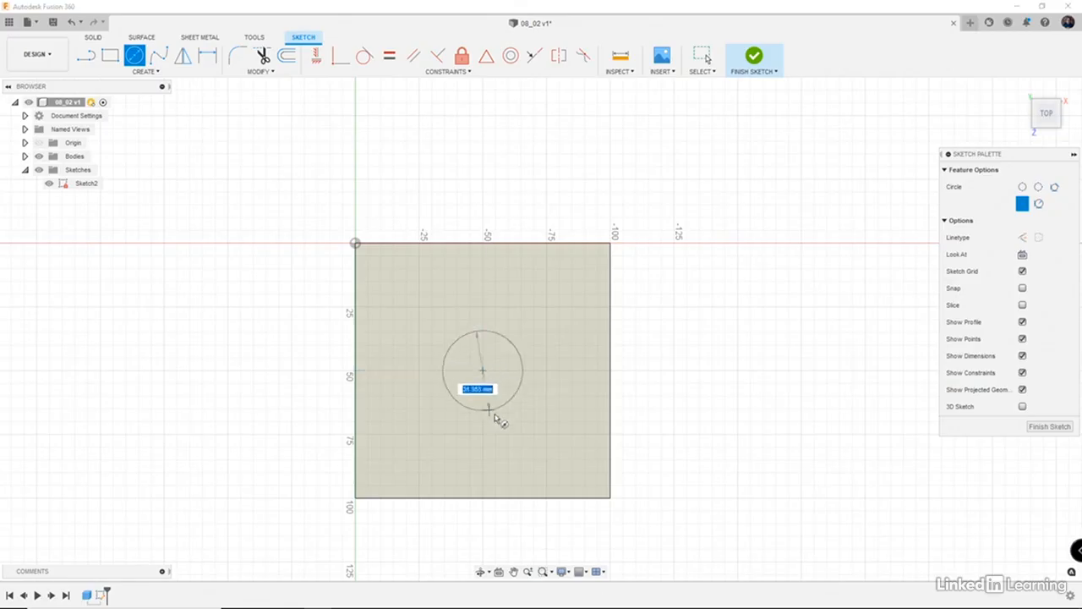
pyautogui.write('50')
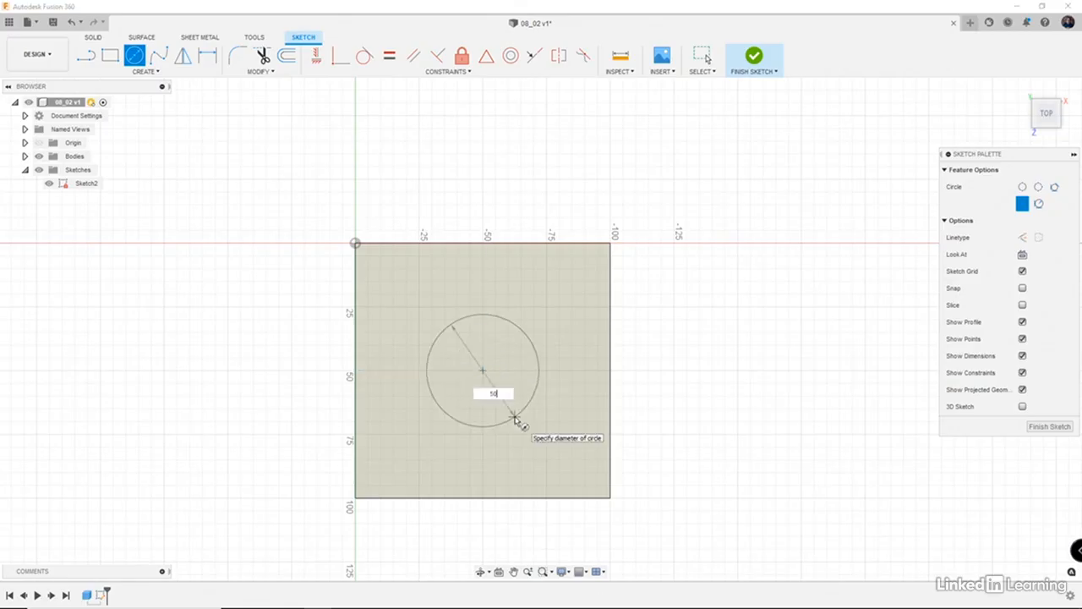
pyautogui.press('Return')
pyautogui.press('Escape')
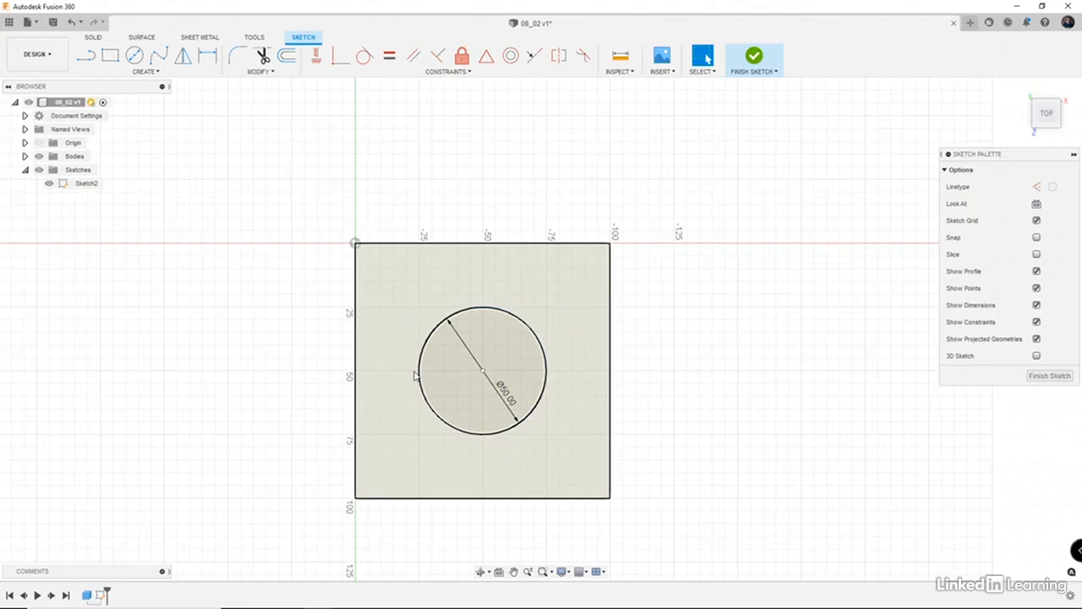
# - Offset the 50 mm circle outward by 5 mm
pyautogui.press('o')
pyautogui.click(423, 345)
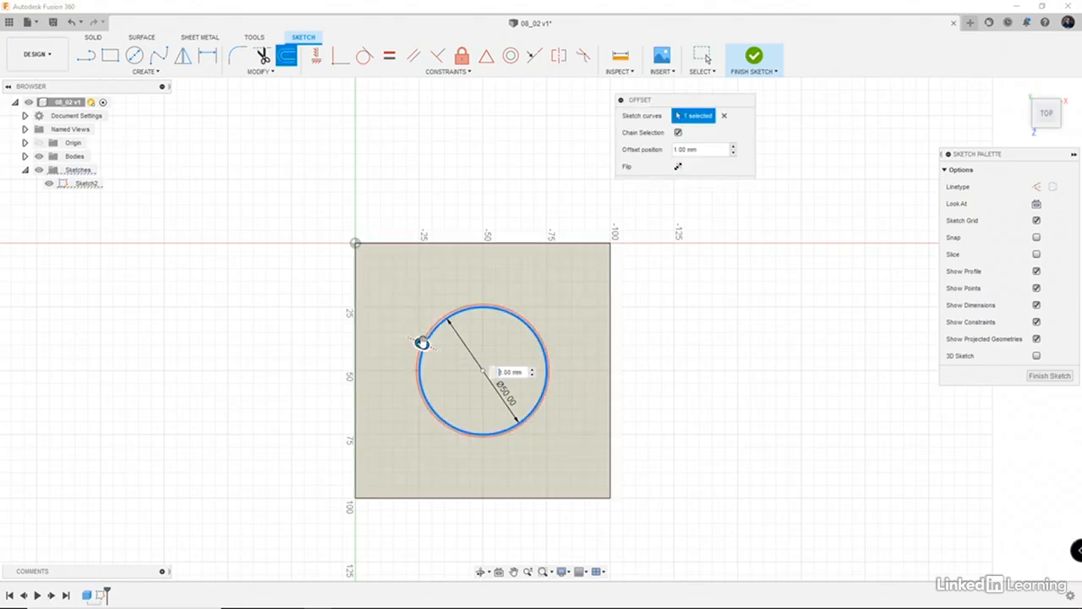
pyautogui.write('5')
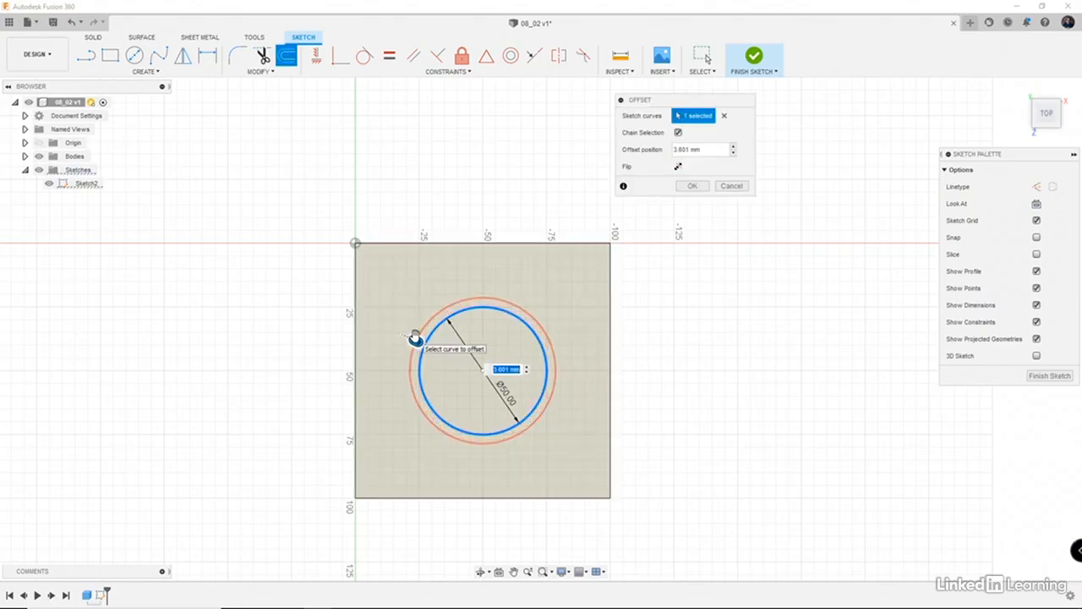
pyautogui.press('Return')
# - Draw a 40 x 40 mm rectangle with one corner at the circle's centre, overlapping both circles, and finish the sketch
pyautogui.press('r')
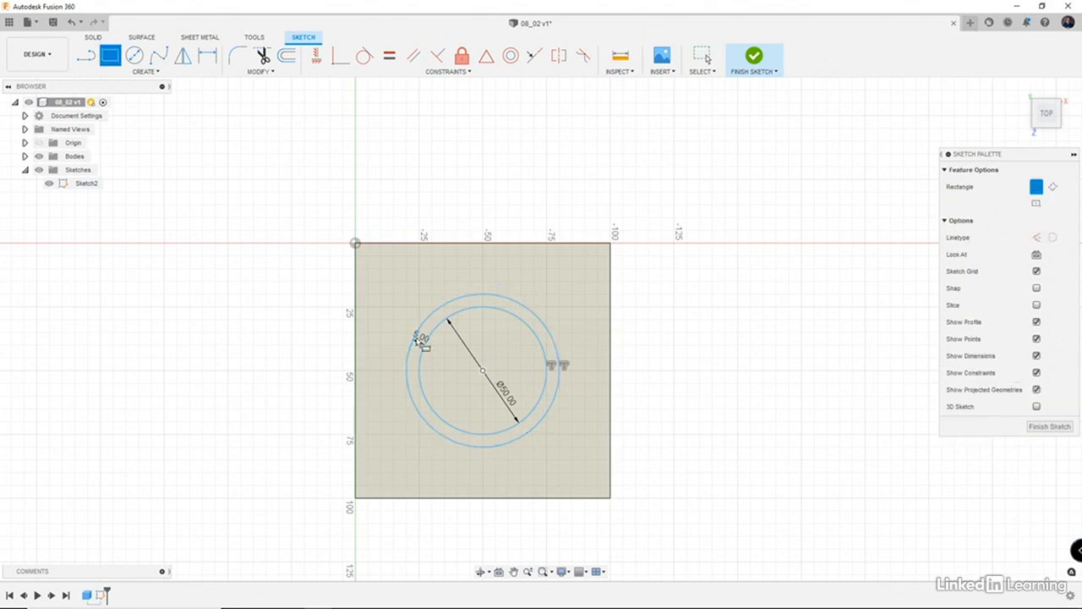
pyautogui.click(482, 371)
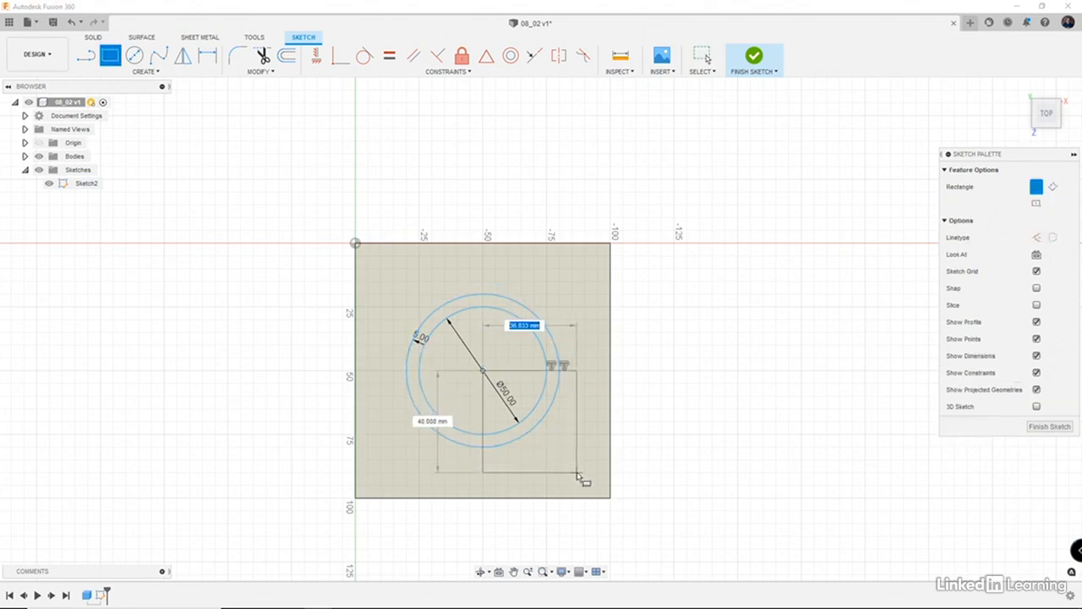
pyautogui.write('40')
pyautogui.press('Tab')
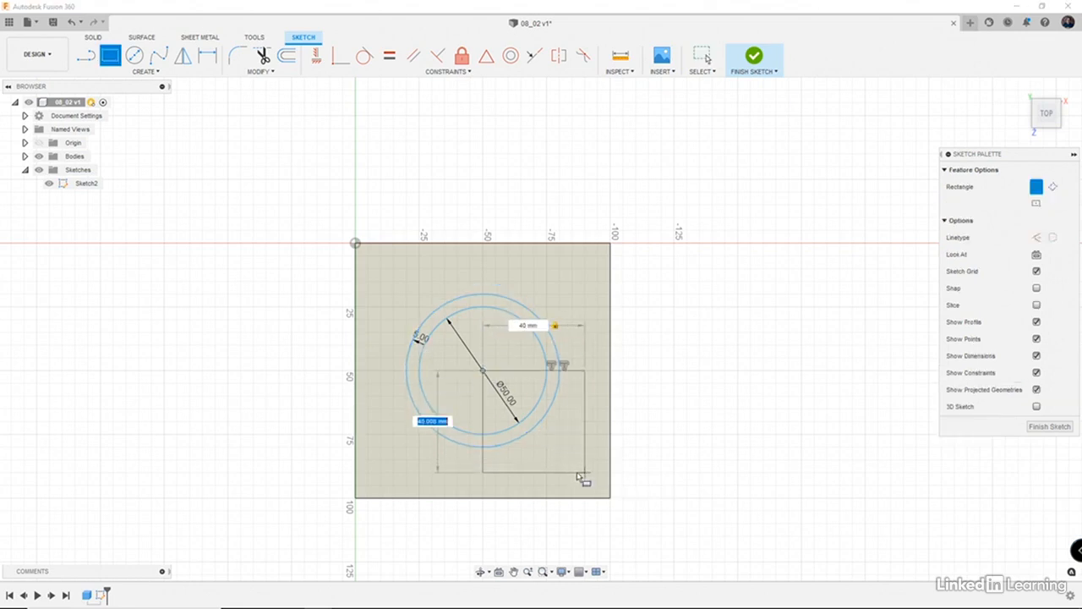
pyautogui.write('40')
pyautogui.press('Return')
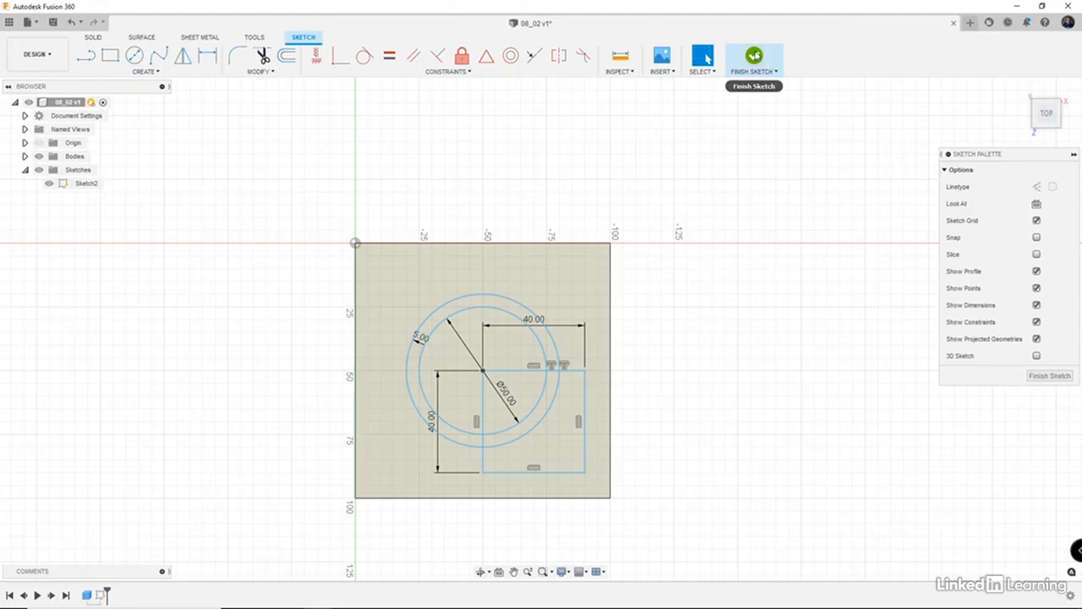
pyautogui.click(755, 56)
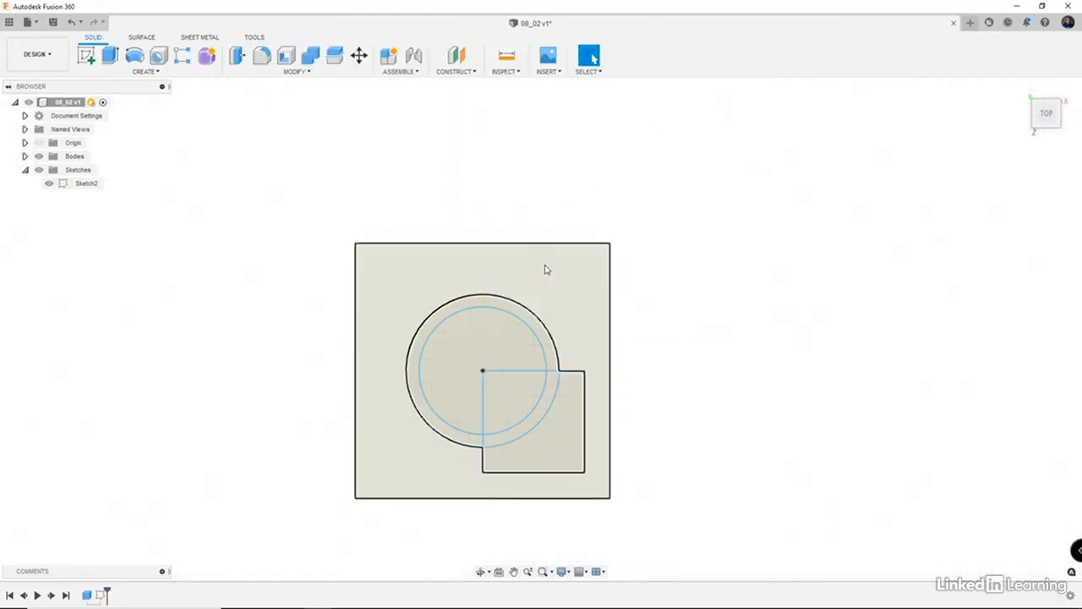
# - Redefine the sketch plane of the circles-and-square sketch from the cube's top face to its front face
pyautogui.scroll(-3, 545, 270)
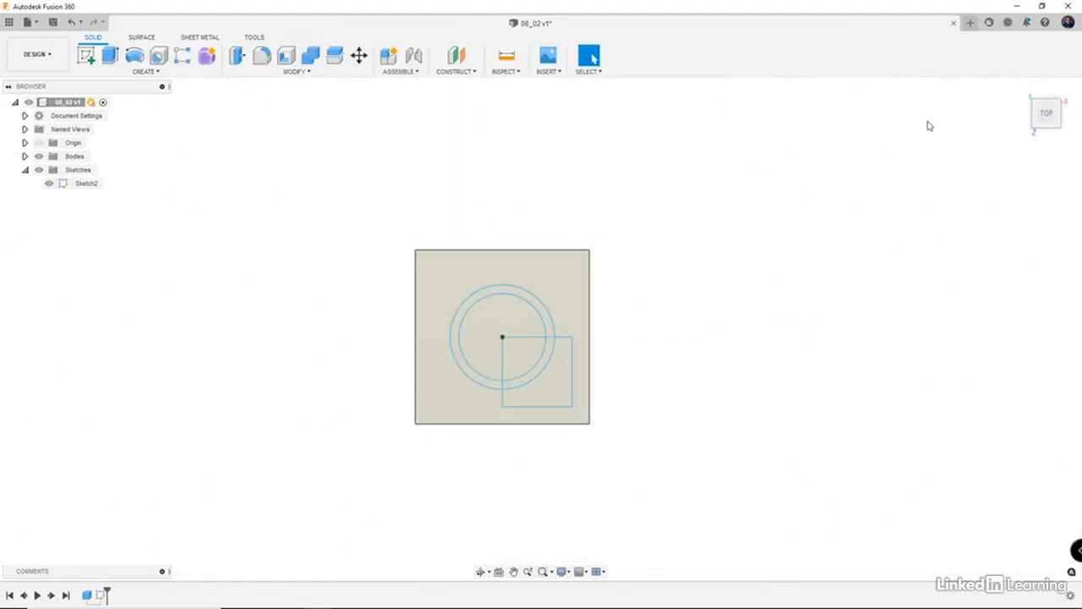
pyautogui.click(1020, 87)
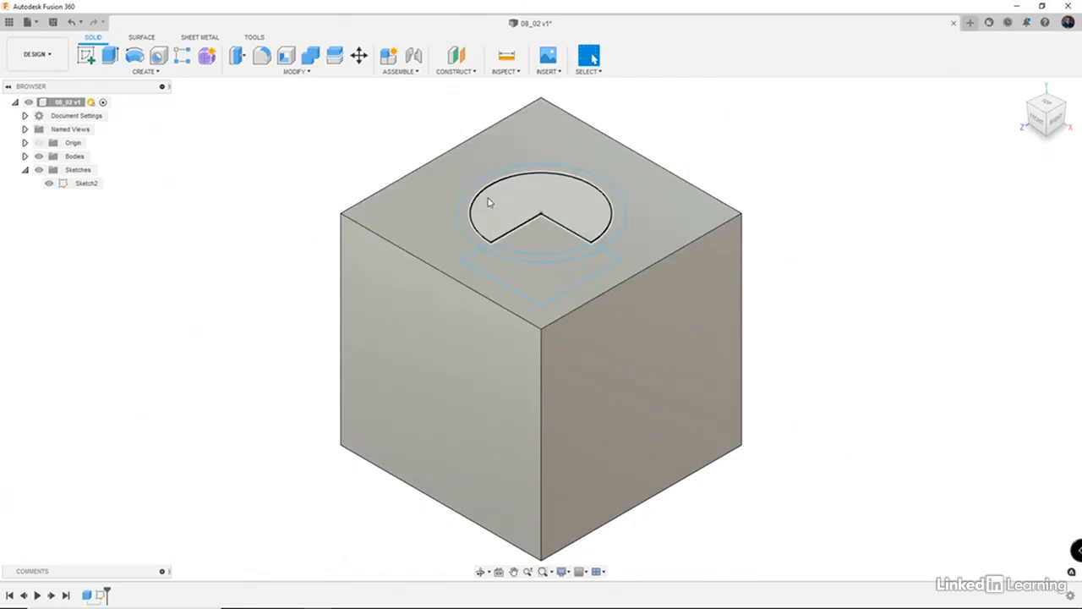
pyautogui.click(89, 185)
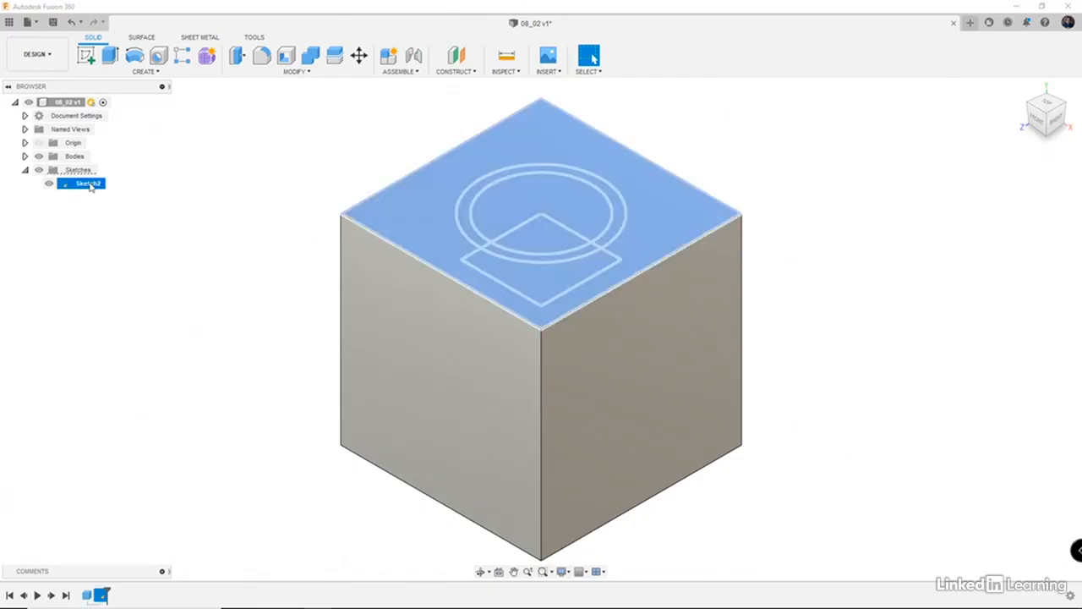
pyautogui.rightClick(90, 186)
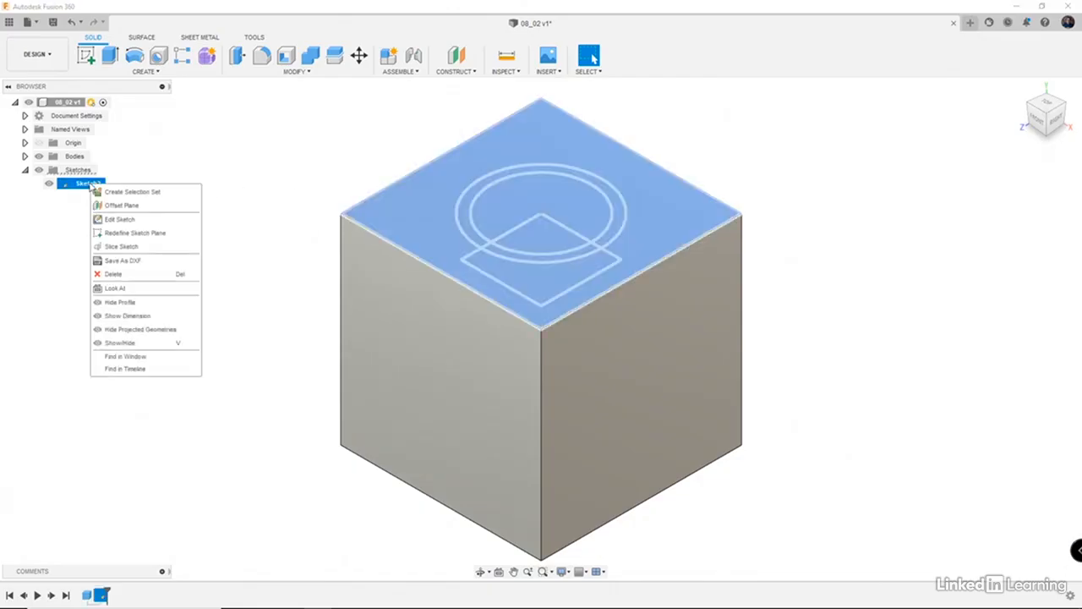
pyautogui.click(107, 236)
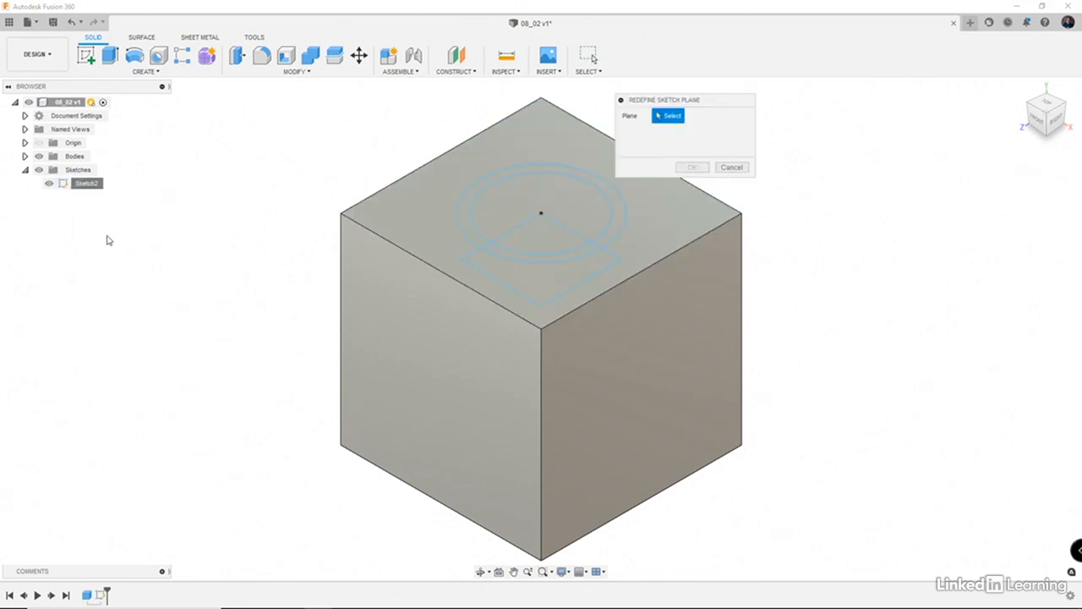
pyautogui.click(425, 387)
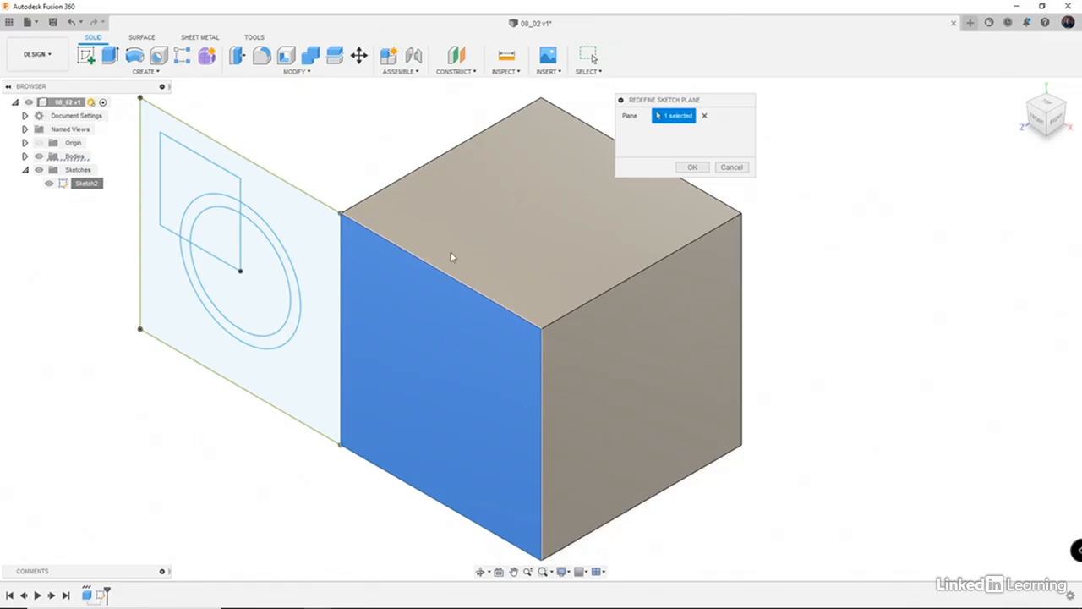
pyautogui.click(695, 167)
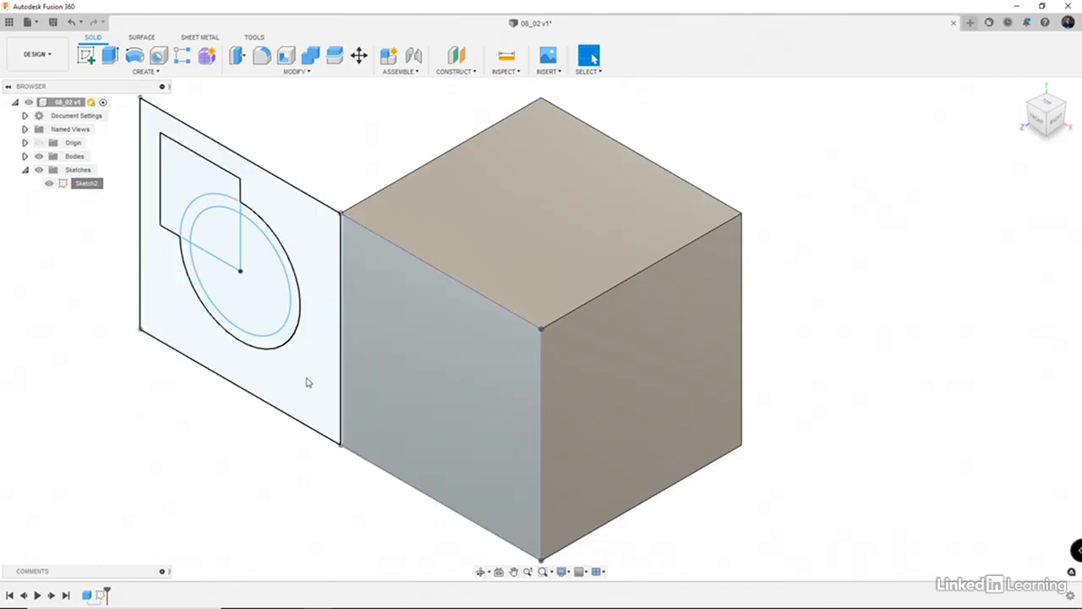
# - Edit the sketch and move its circles and rectangle point to point, from the outline's lower-left corner to the origin, onto the cube's front face
pyautogui.rightClick(70, 183)
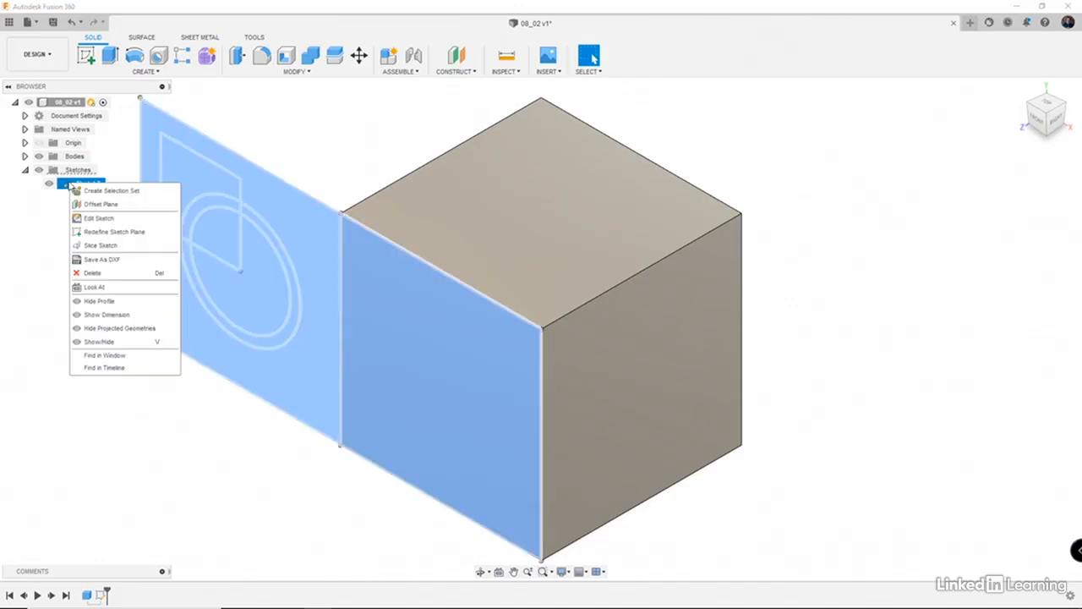
pyautogui.click(95, 218)
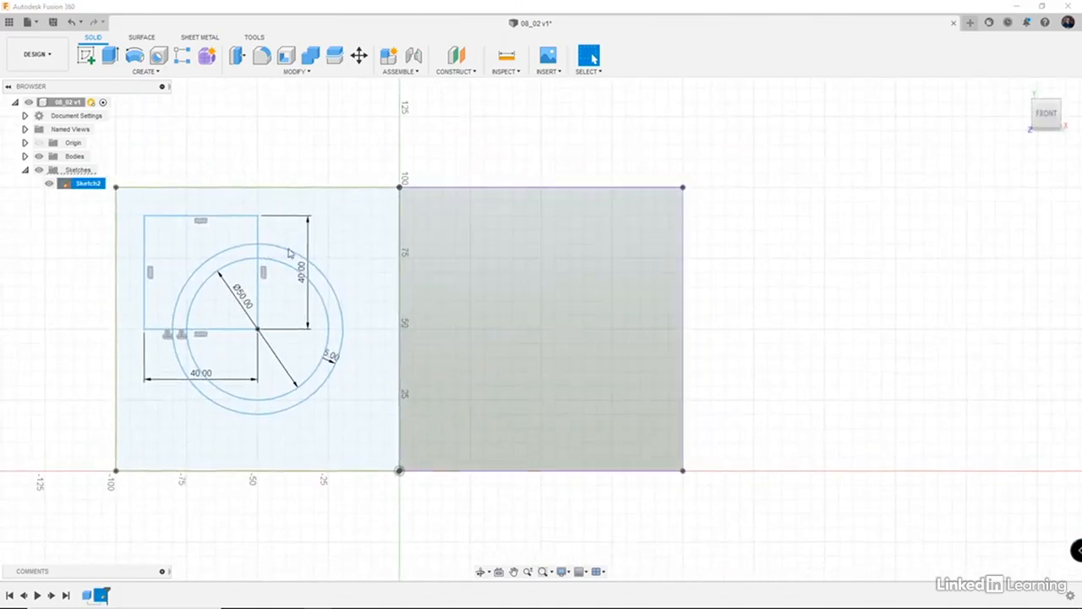
pyautogui.scroll(-2, 217, 228)
pyautogui.moveTo(217, 229); pyautogui.dragTo(345, 235, button='middle')
pyautogui.moveTo(234, 154)
pyautogui.mouseDown()
pyautogui.moveTo(263, 235)
pyautogui.moveTo(431, 363)
pyautogui.moveTo(495, 443)
pyautogui.mouseUp()
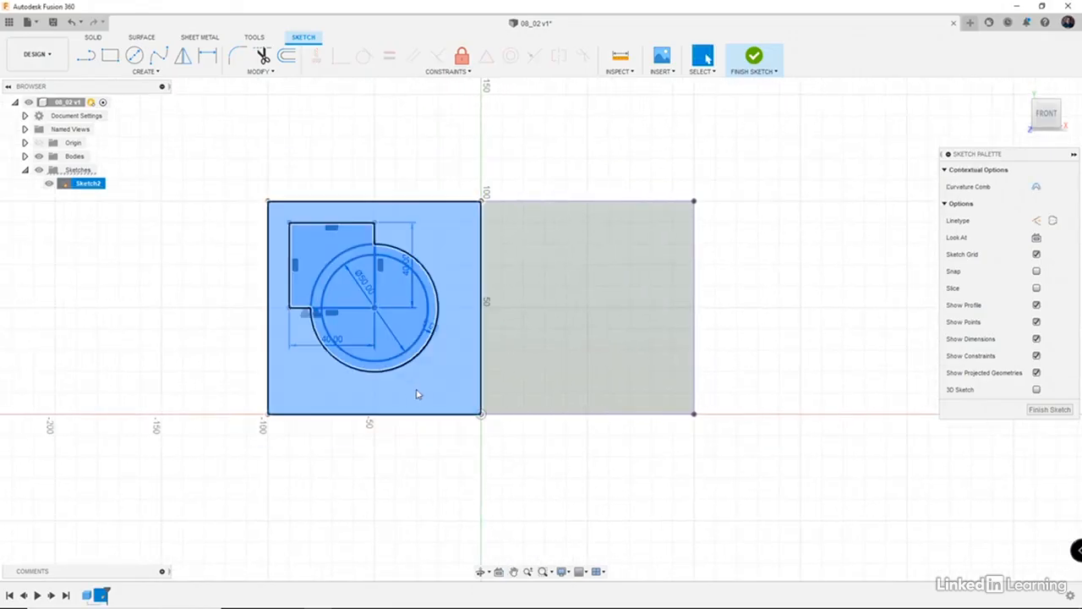
pyautogui.click(264, 72)
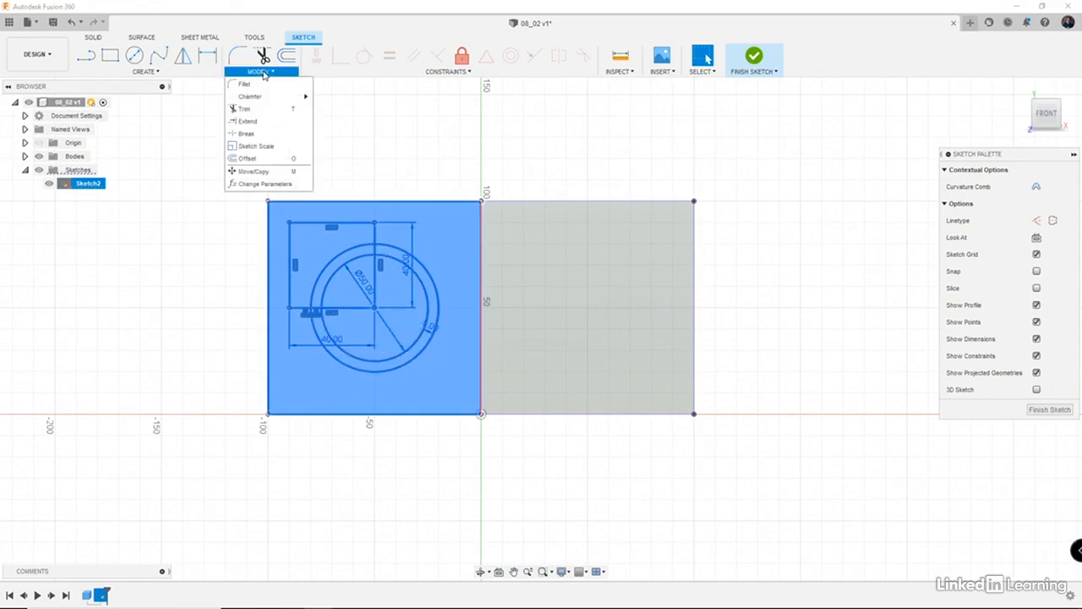
pyautogui.click(254, 171)
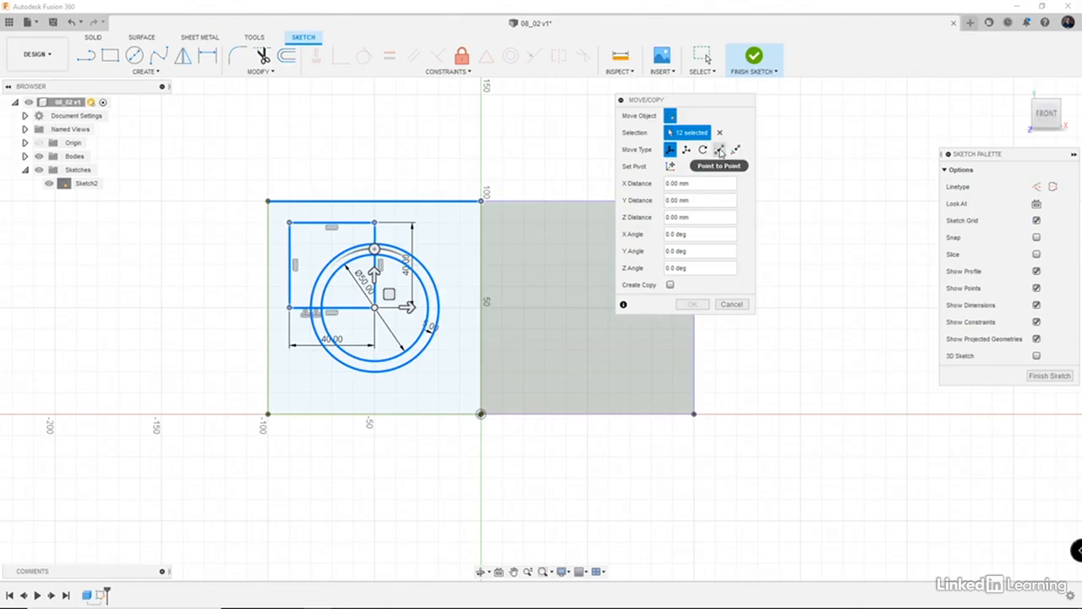
pyautogui.click(720, 150)
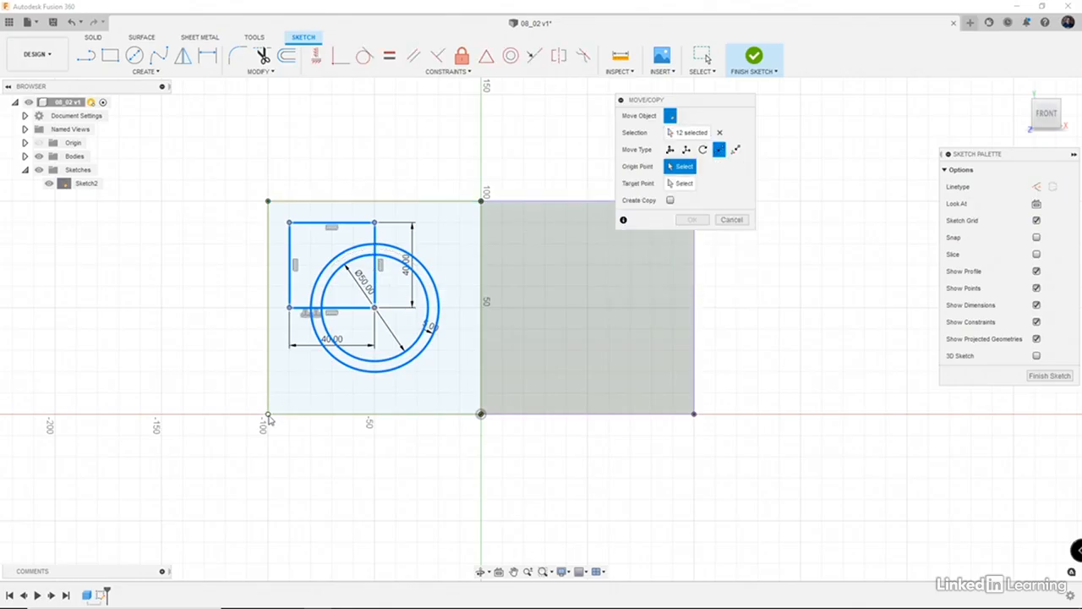
pyautogui.click(268, 415)
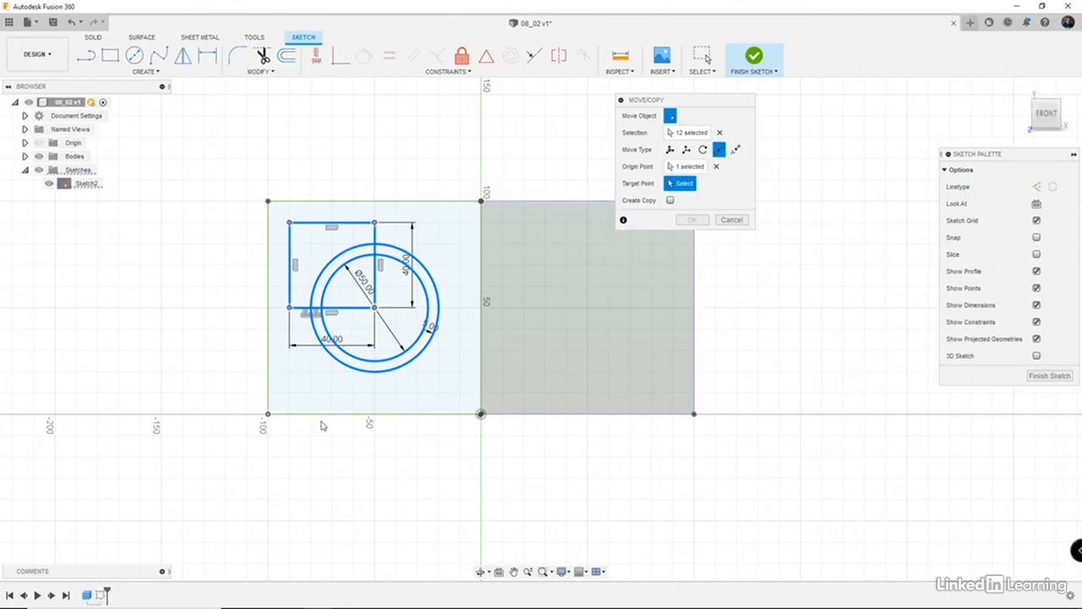
pyautogui.click(481, 415)
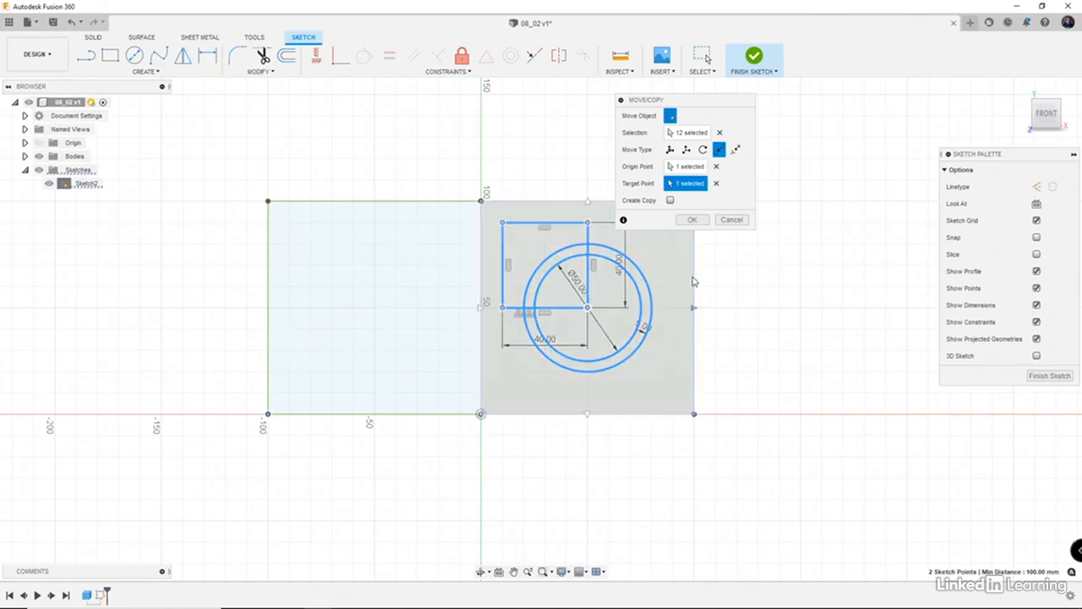
pyautogui.click(692, 220)
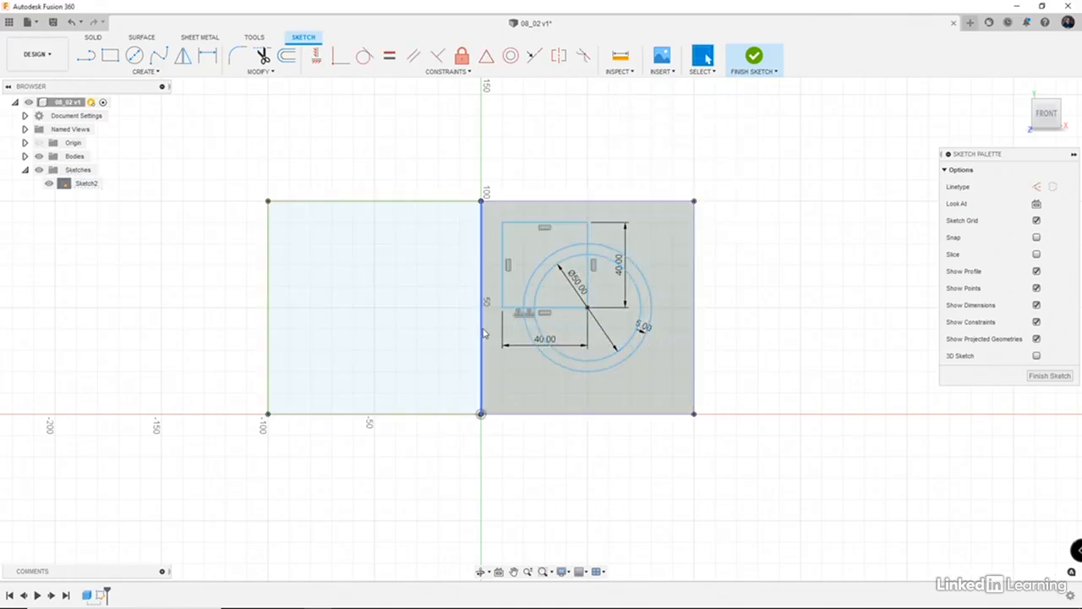
pyautogui.click(551, 362)
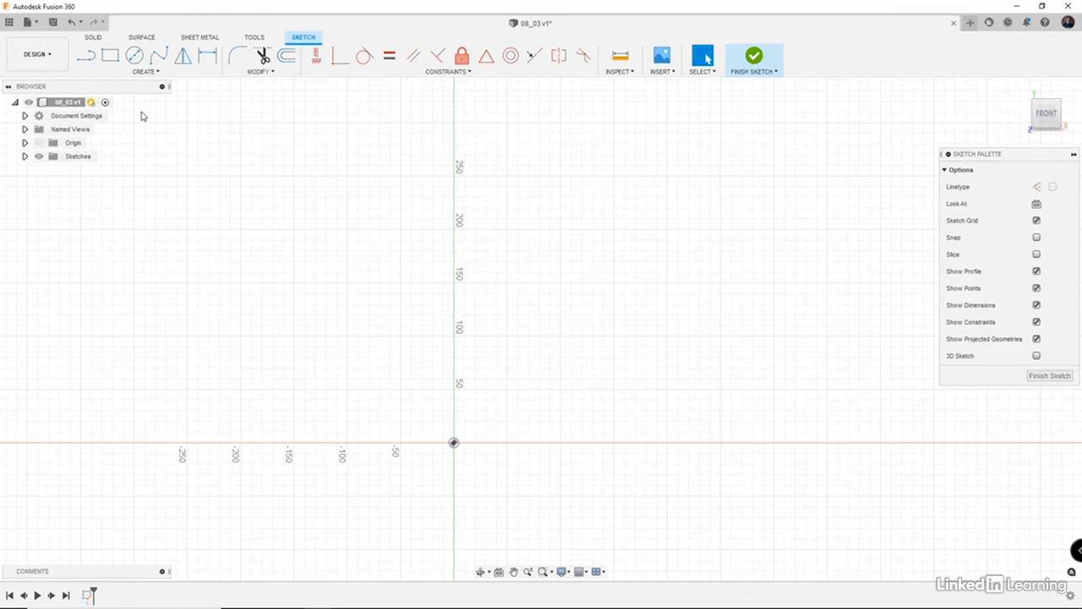
# - In the 08_03 sketch, draw a slanted line from the origin up and slightly right, about 150 mm long
pyautogui.click(88, 56)
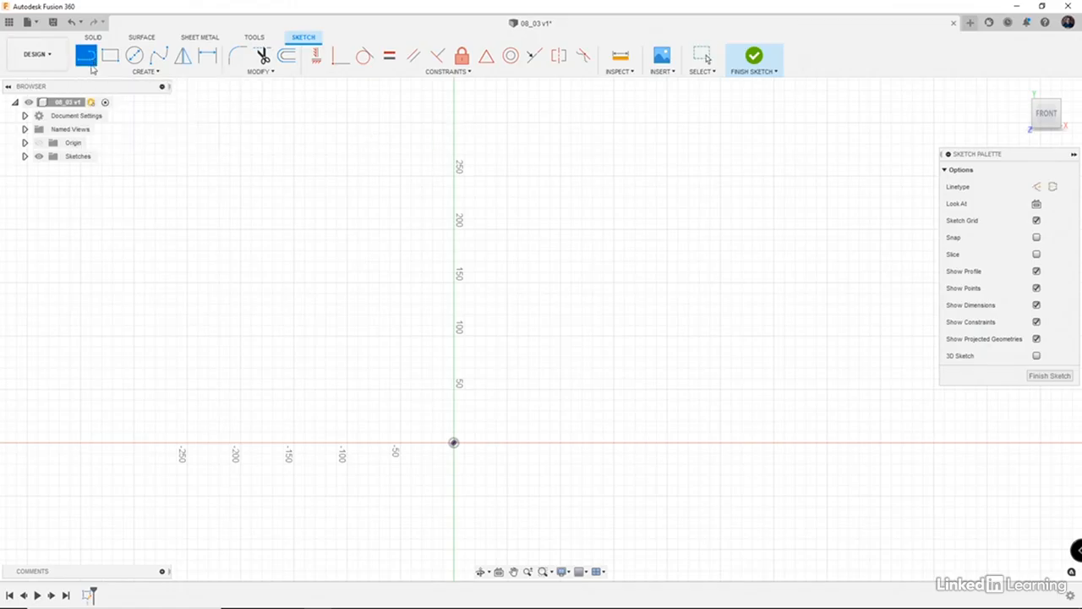
pyautogui.click(454, 442)
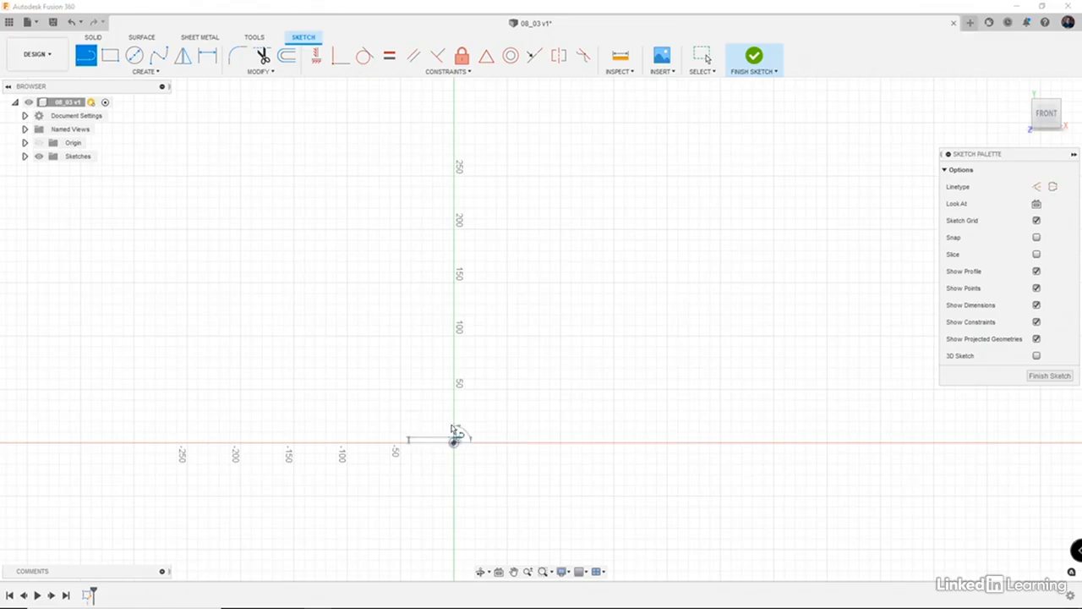
pyautogui.click(489, 289)
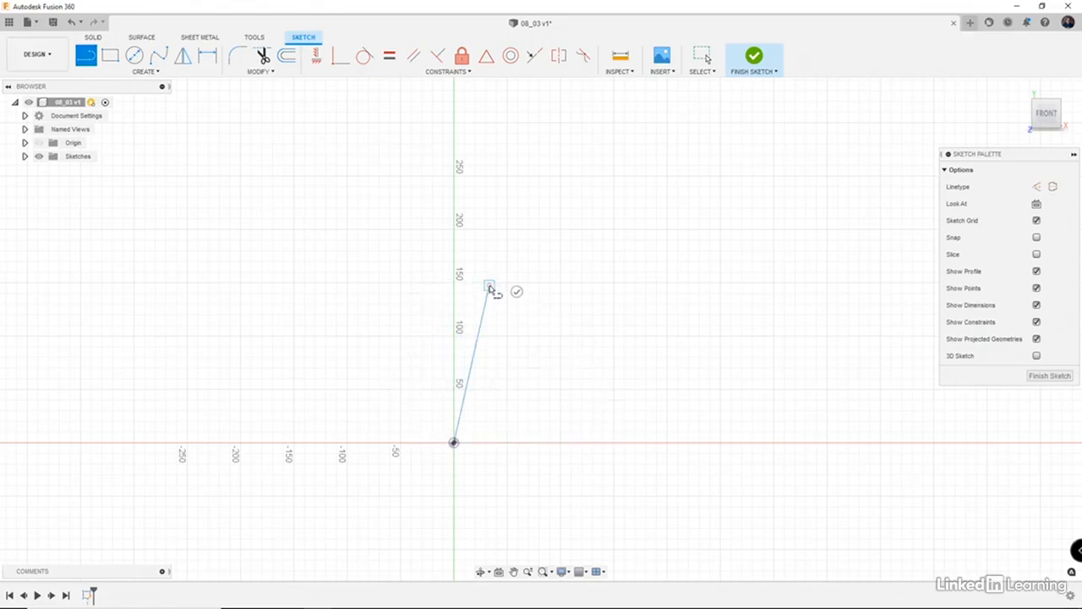
pyautogui.click(517, 291)
# - Draw a seven-point fit point spline from the line's upper end, dipping into a valley and rising again to about 100 mm height
pyautogui.click(162, 55)
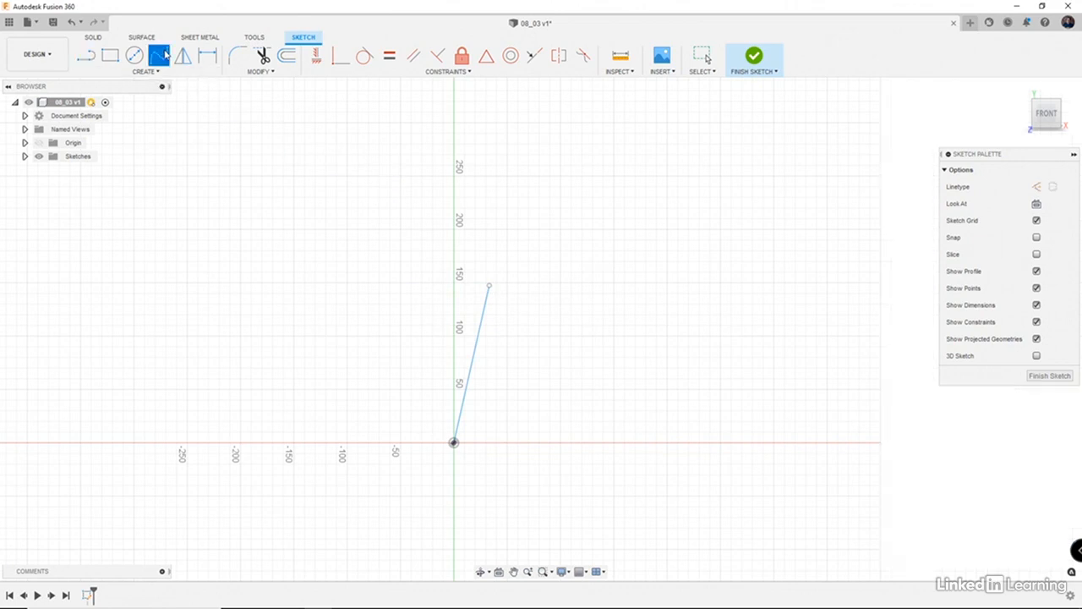
pyautogui.click(490, 285)
pyautogui.click(527, 286)
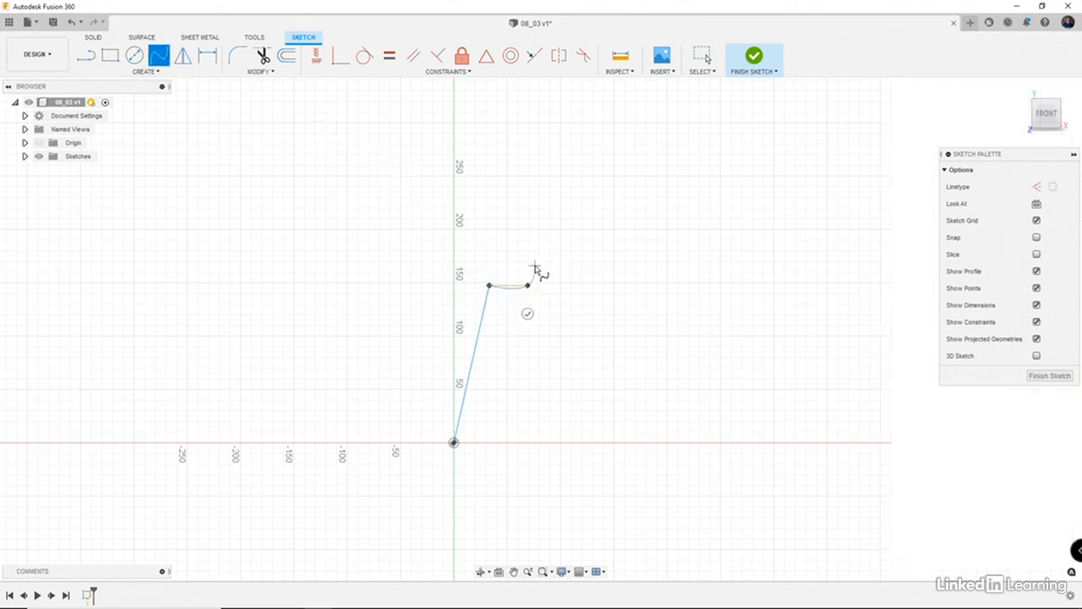
pyautogui.click(554, 299)
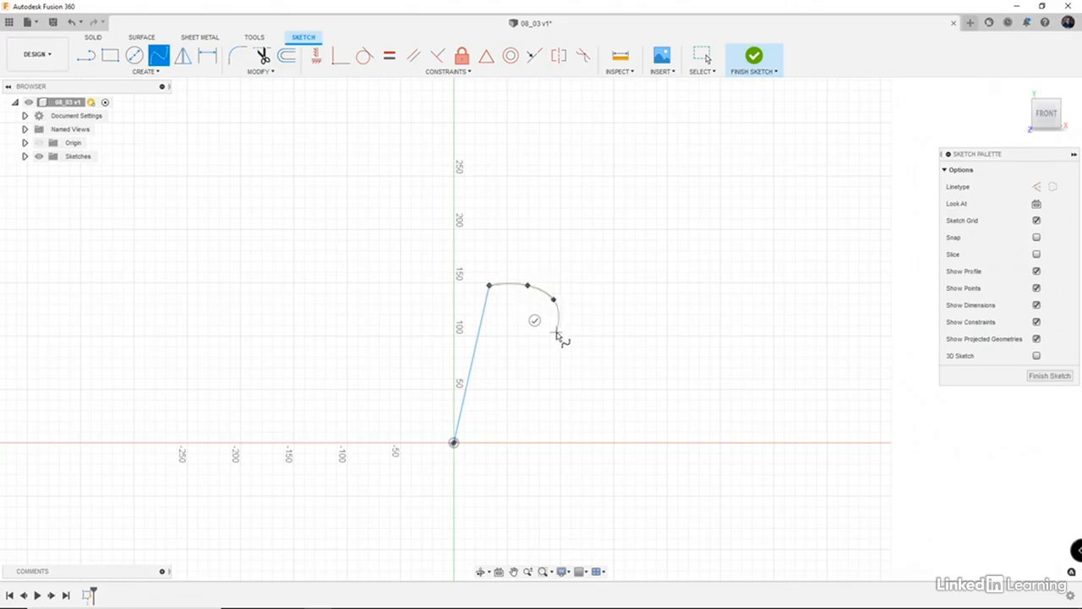
pyautogui.click(580, 381)
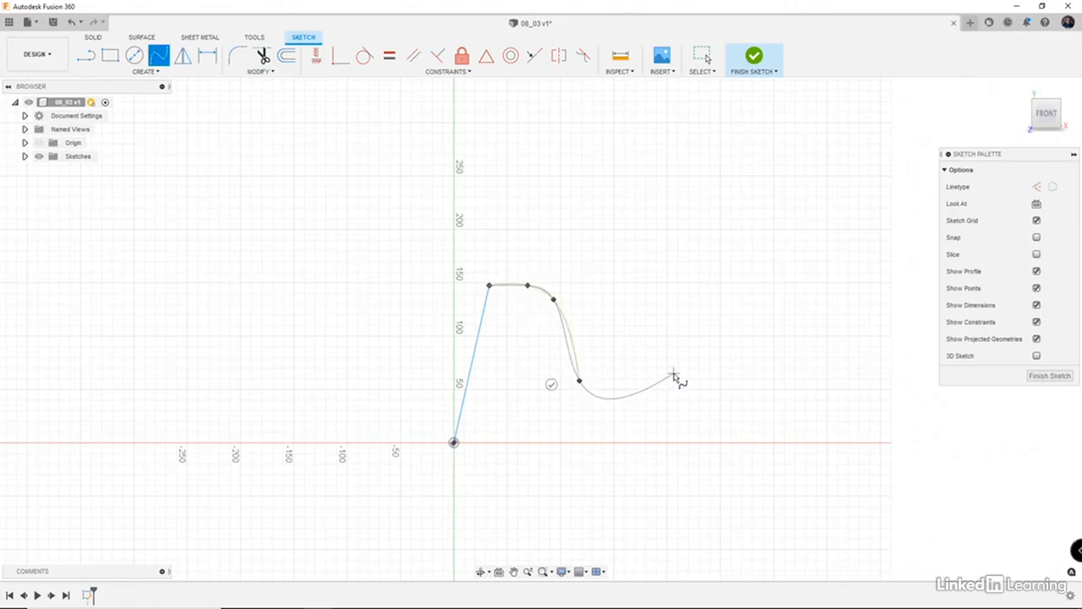
pyautogui.click(676, 396)
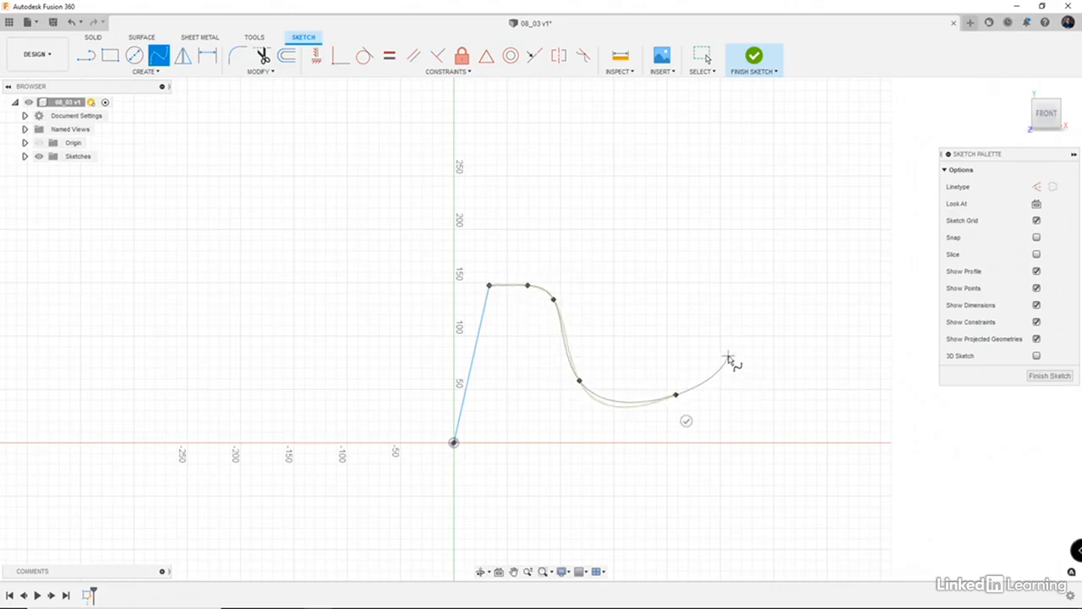
pyautogui.click(736, 335)
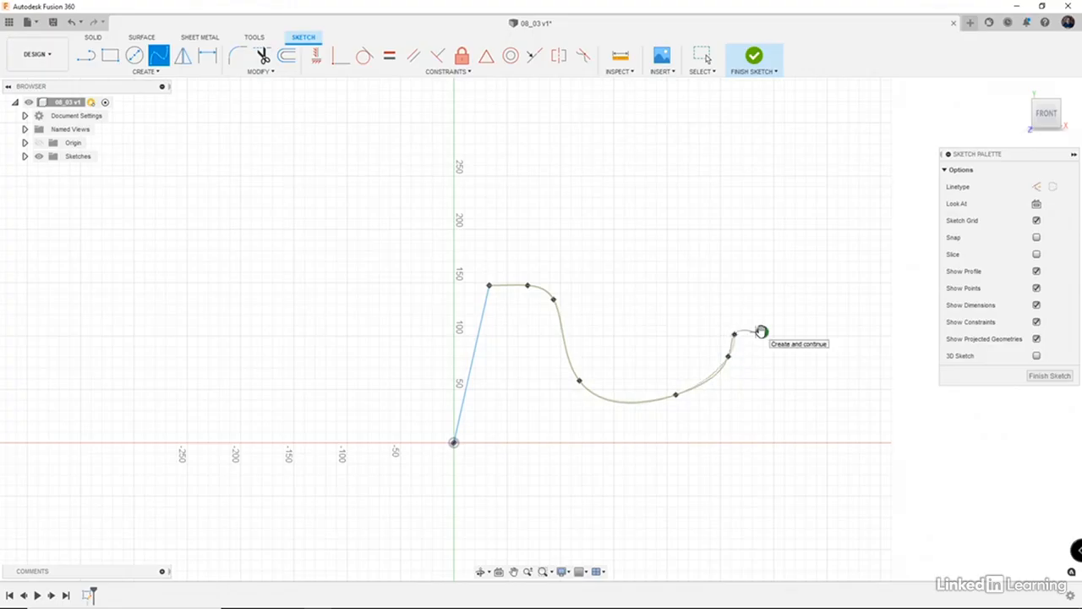
pyautogui.click(758, 332)
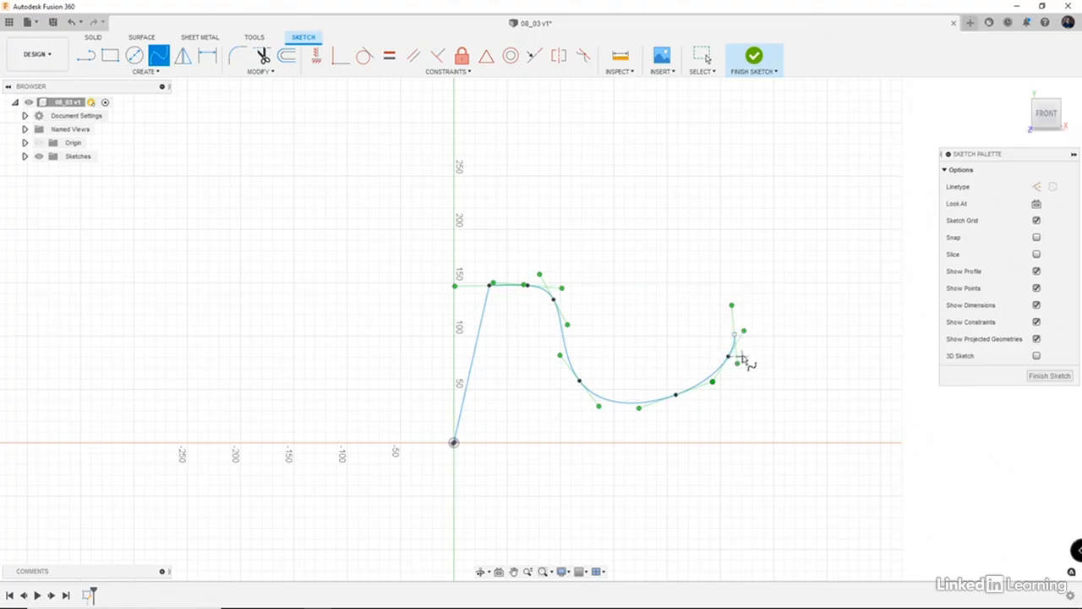
# - Draw a second, five-point spline from the first spline's end, rising in an S-shape to about 240 mm height
pyautogui.click(735, 334)
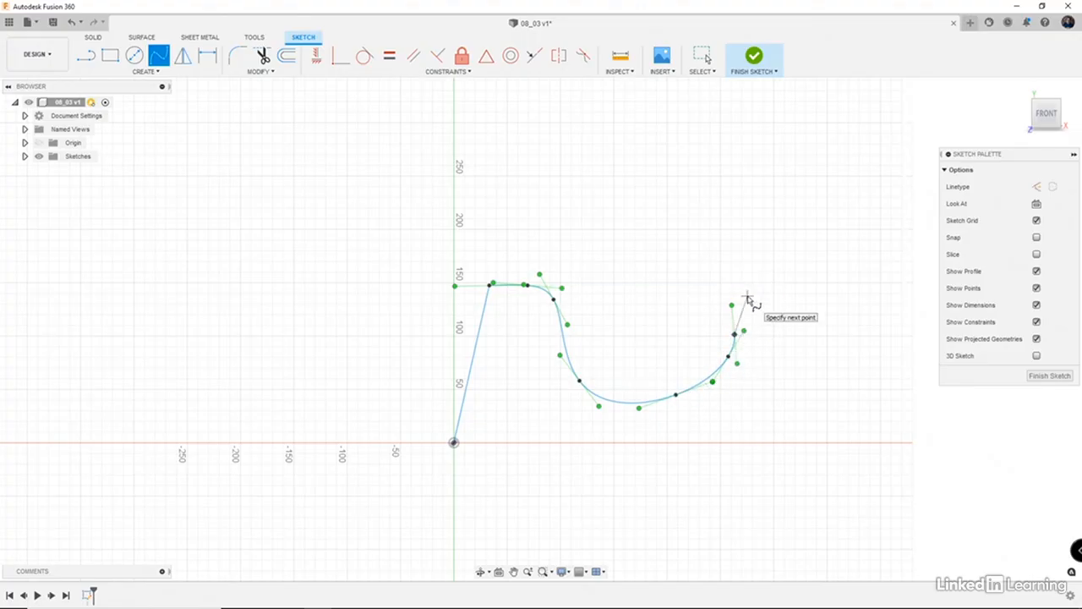
pyautogui.click(747, 296)
pyautogui.click(786, 268)
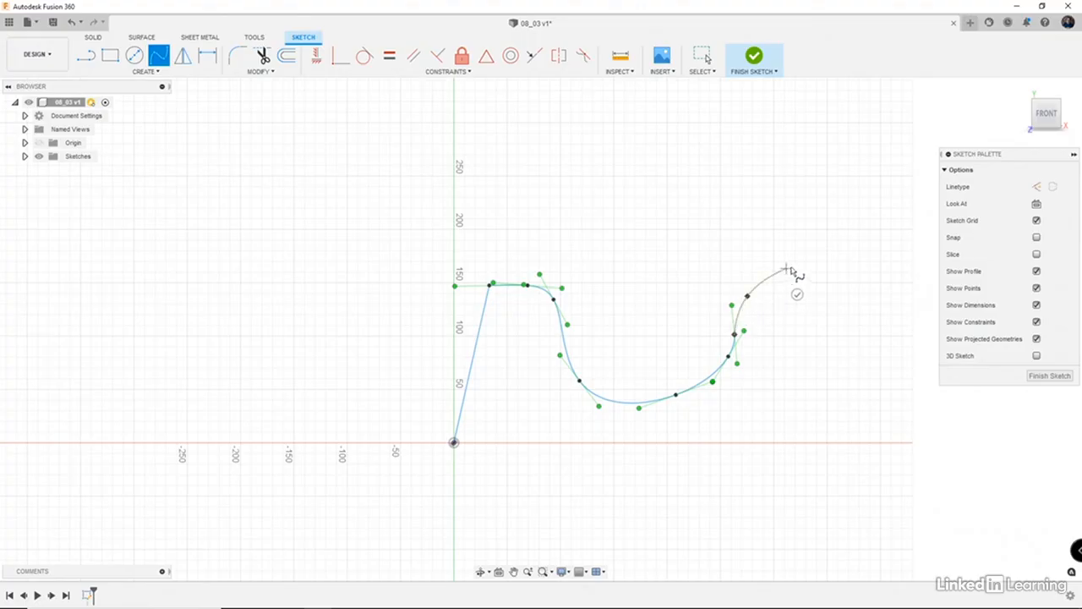
pyautogui.click(808, 211)
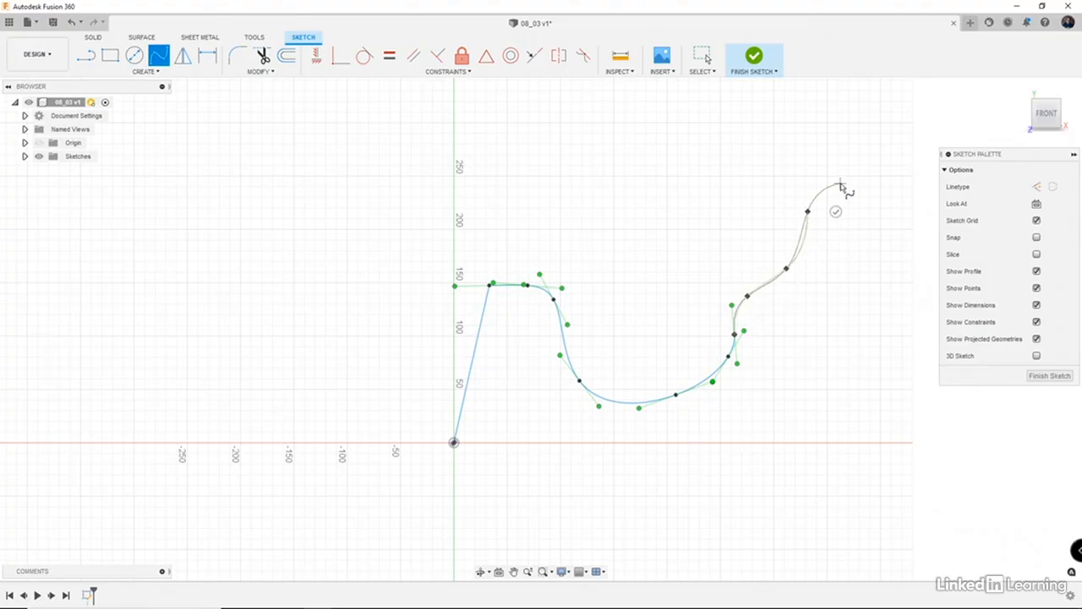
pyautogui.click(841, 183)
pyautogui.click(845, 212)
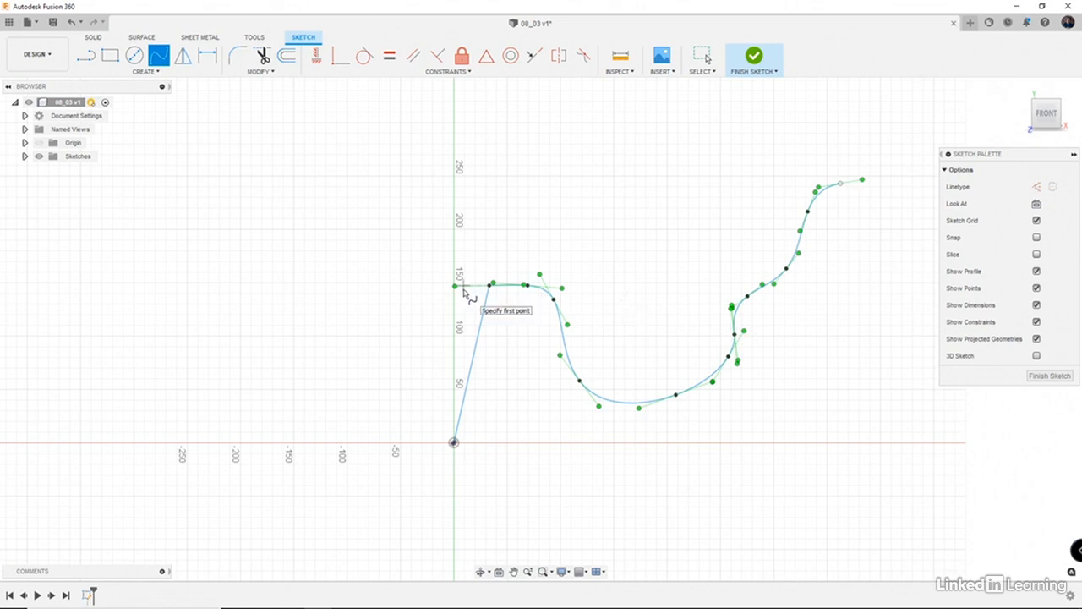
# - Apply a curvature constraint between the slanted line and the first spline where they meet
pyautogui.scroll(5, 475, 291)
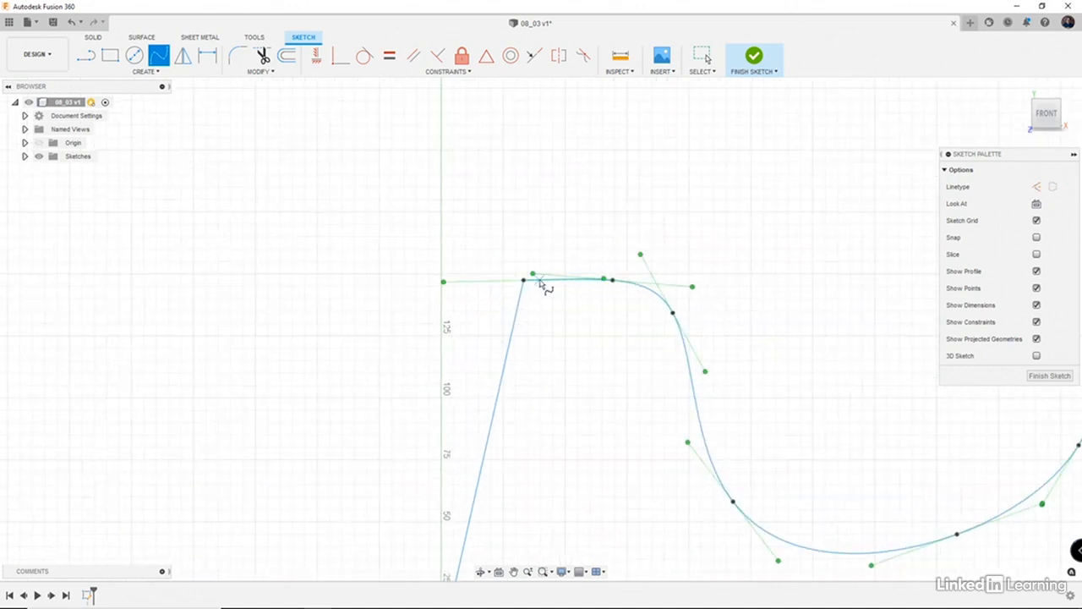
pyautogui.press('Escape')
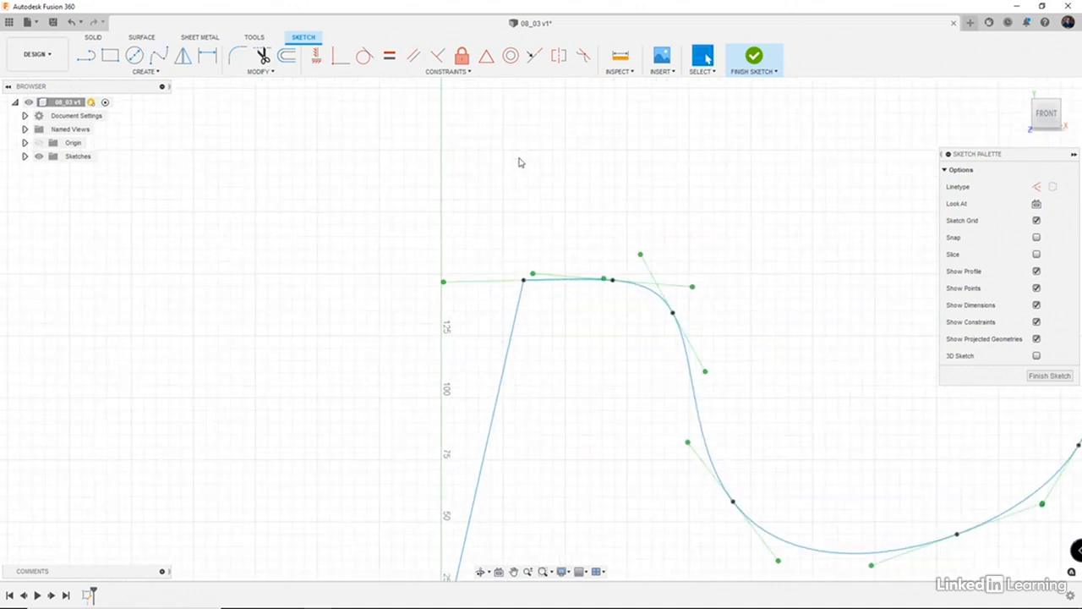
pyautogui.click(587, 57)
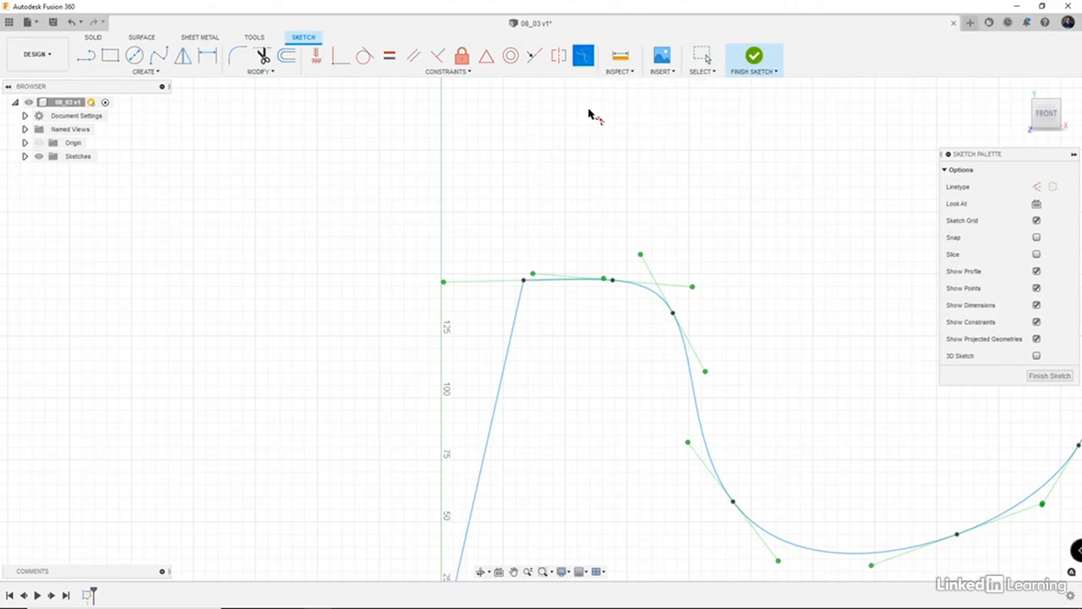
pyautogui.click(516, 322)
pyautogui.click(561, 281)
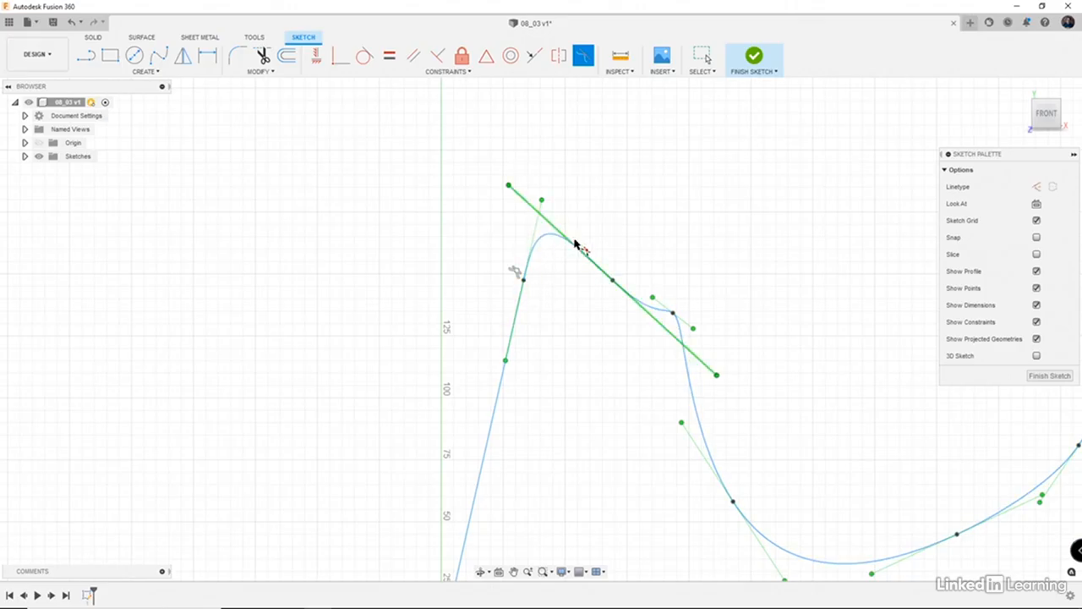
# - Reshape the first spline's hump by moving its second fit point to about X 62, Y 166 mm and tilting its tangent handle down to the right
pyautogui.press('Escape')
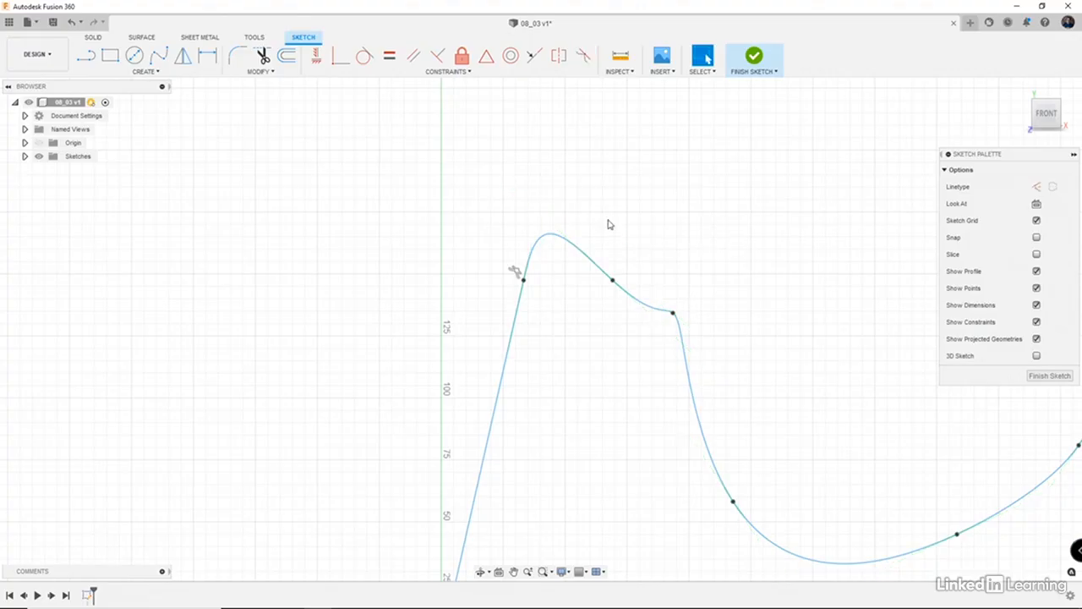
pyautogui.click(613, 282)
pyautogui.moveTo(613, 283); pyautogui.dragTo(609, 240)
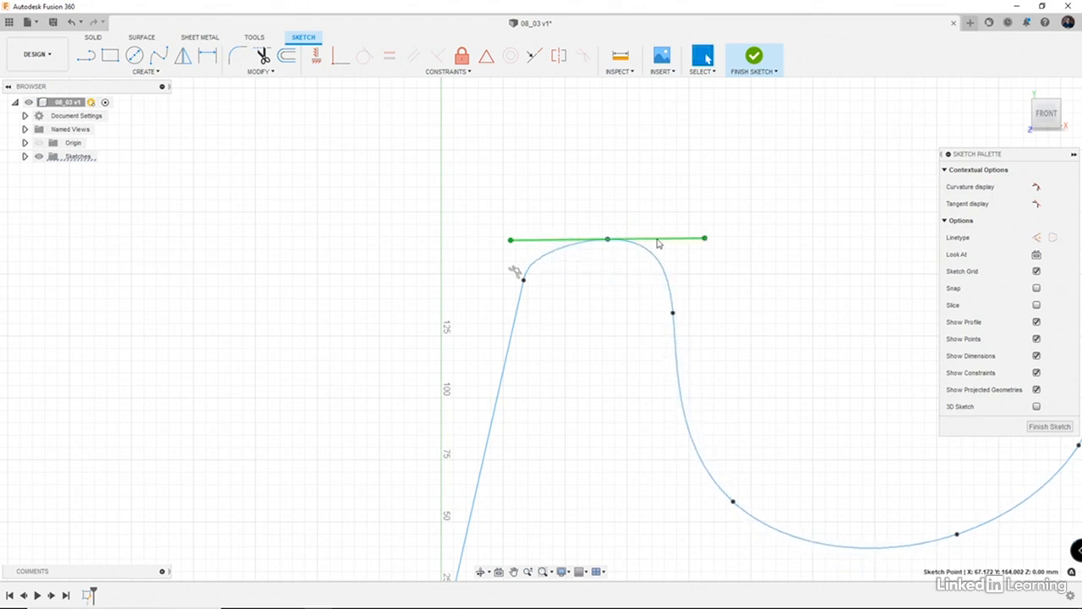
pyautogui.moveTo(707, 240)
pyautogui.mouseDown()
pyautogui.moveTo(668, 286)
pyautogui.moveTo(668, 266)
pyautogui.moveTo(728, 268)
pyautogui.moveTo(674, 285)
pyautogui.moveTo(656, 275)
pyautogui.moveTo(699, 273)
pyautogui.moveTo(701, 257)
pyautogui.mouseUp()
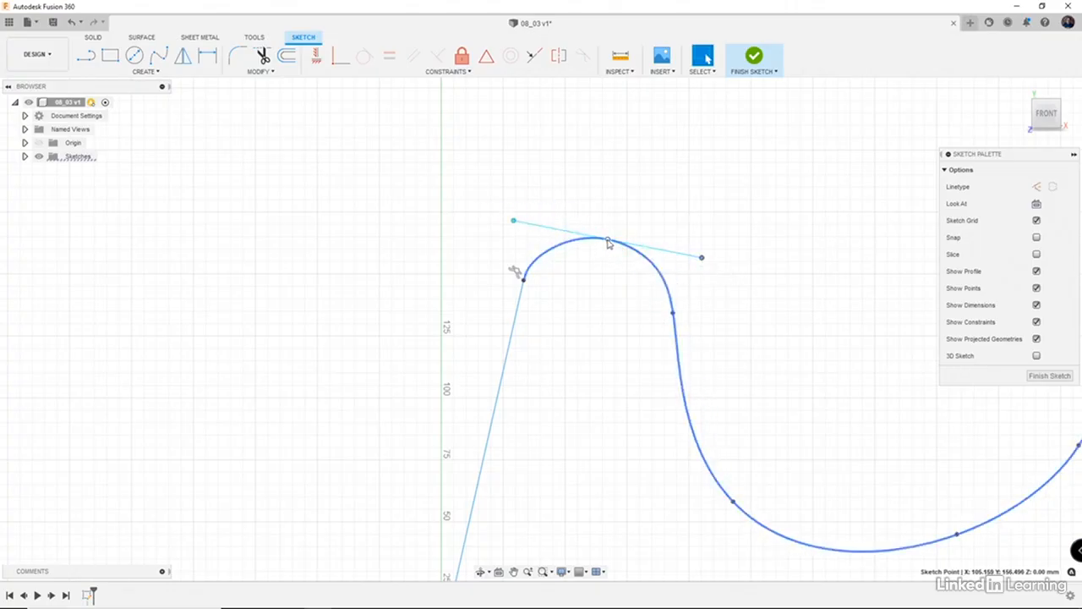
pyautogui.moveTo(607, 241); pyautogui.dragTo(596, 244)
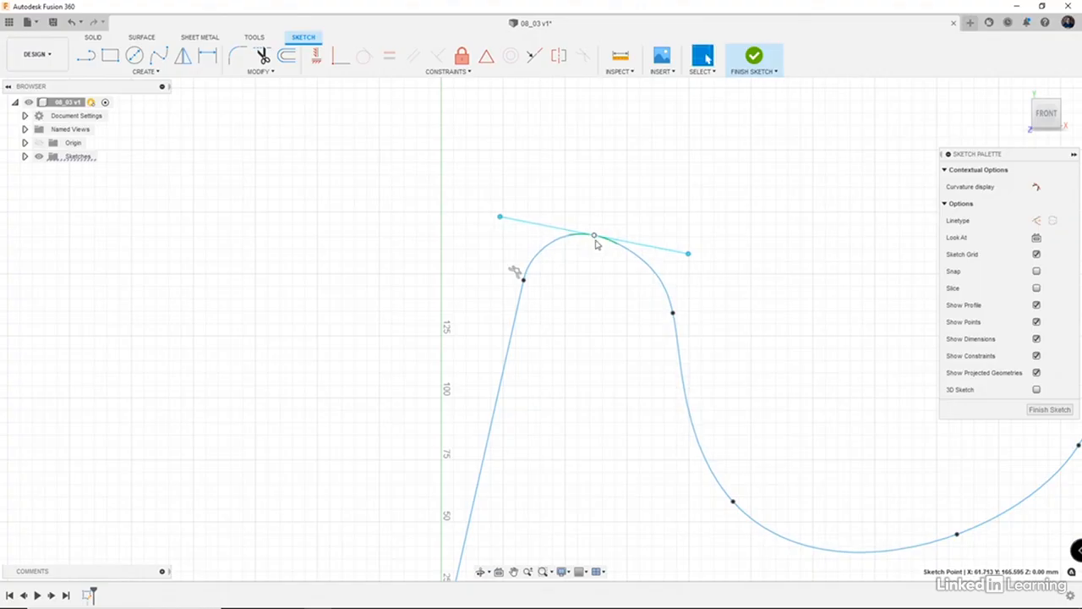
# - Apply a curvature constraint between the first and second splines at their shared endpoint
pyautogui.scroll(-2, 696, 291)
pyautogui.moveTo(795, 319); pyautogui.dragTo(533, 301, button='middle')
pyautogui.scroll(2, 744, 356)
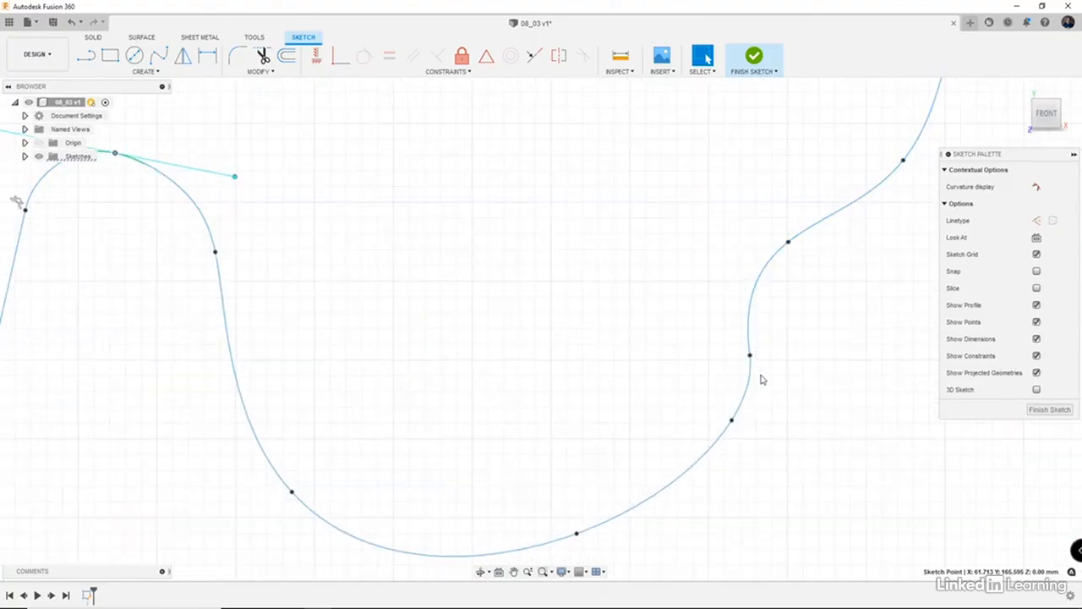
pyautogui.scroll(2, 761, 376)
pyautogui.scroll(1, 756, 372)
pyautogui.click(744, 360)
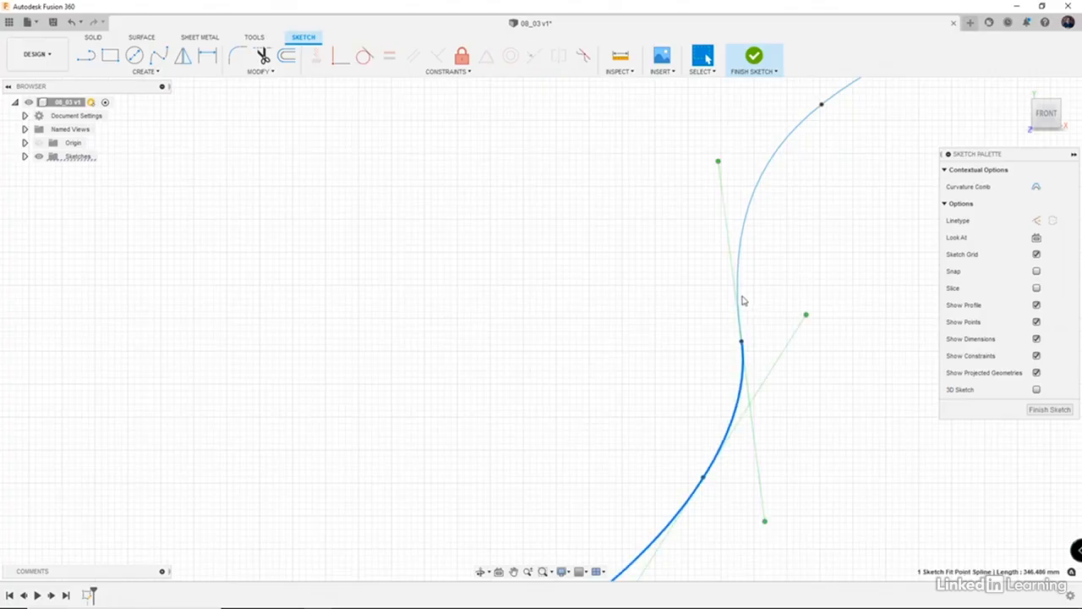
pyautogui.click(744, 240)
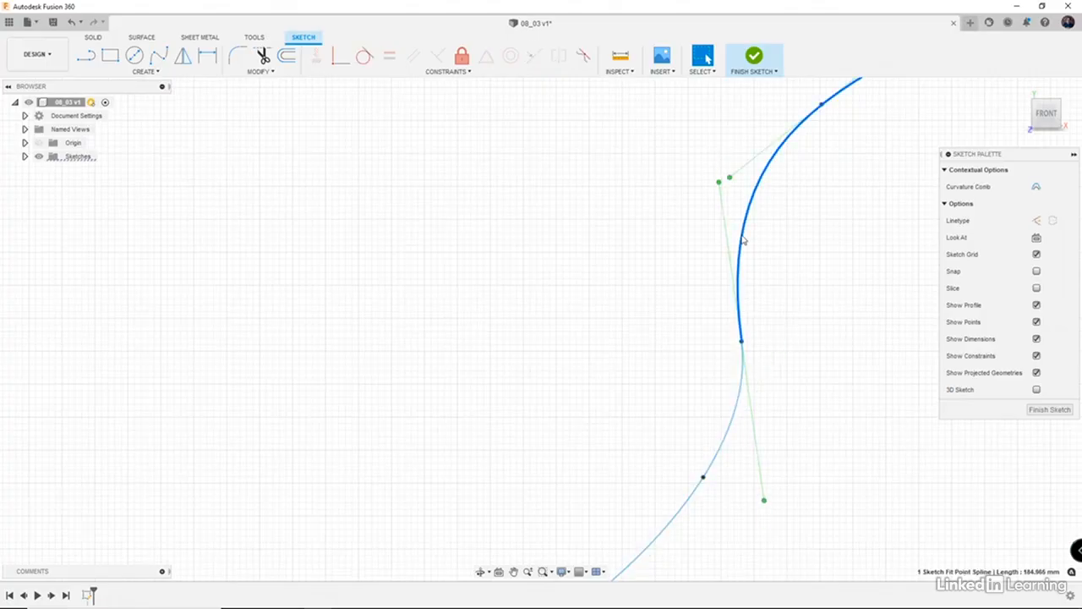
pyautogui.click(741, 345)
pyautogui.click(678, 363)
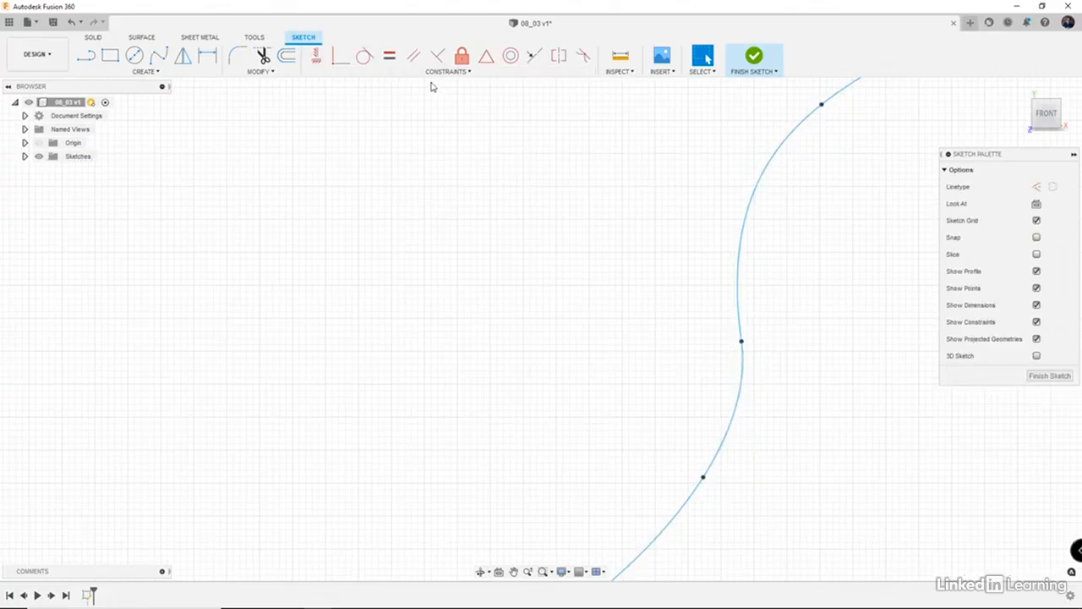
pyautogui.click(584, 55)
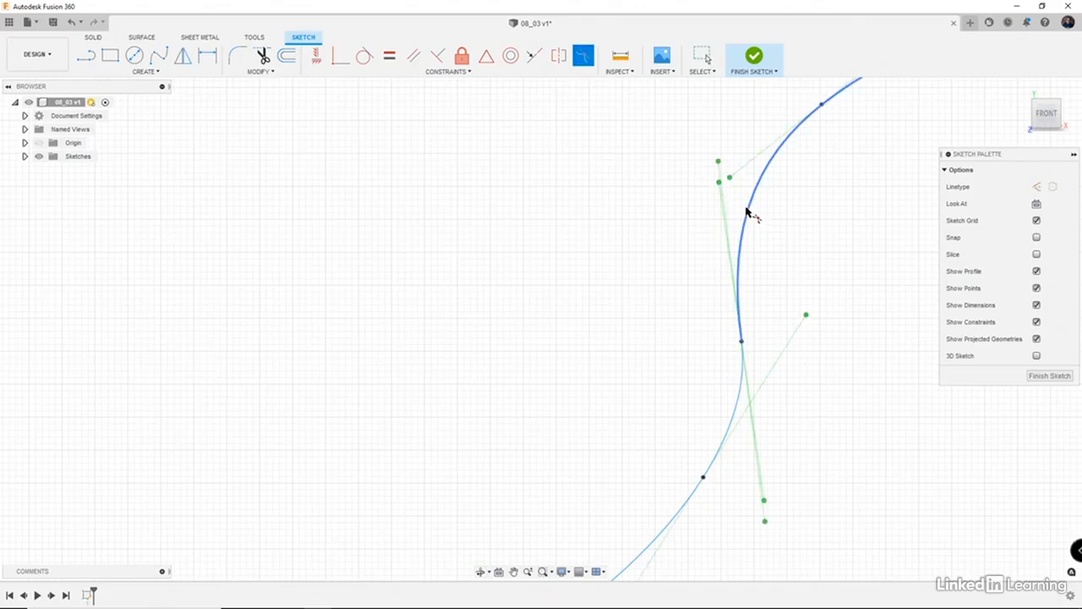
pyautogui.click(750, 296)
pyautogui.click(741, 394)
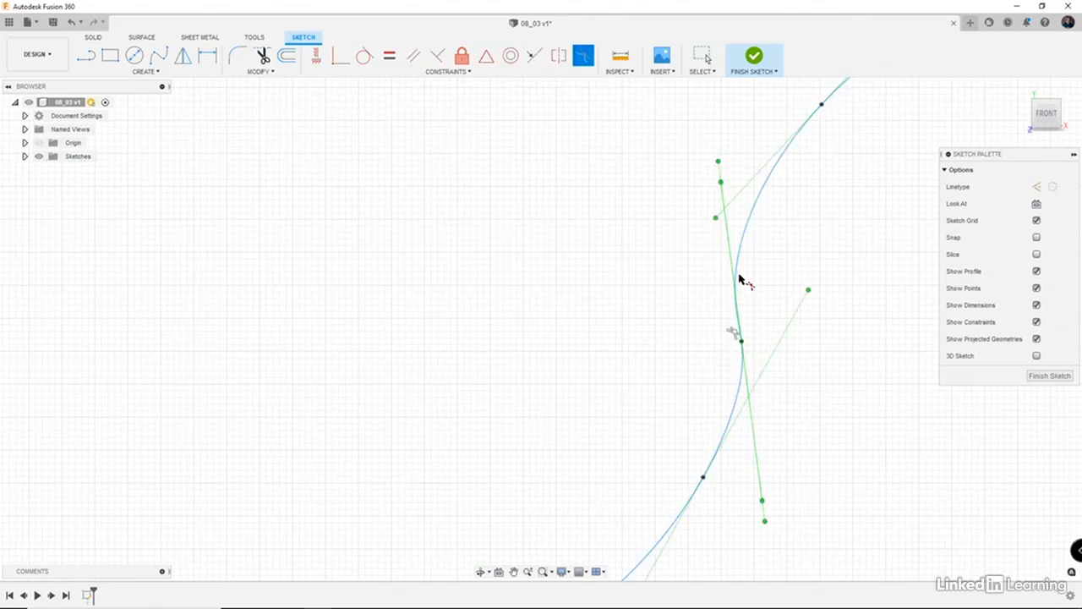
pyautogui.scroll(-2, 740, 279)
pyautogui.scroll(3, 740, 279)
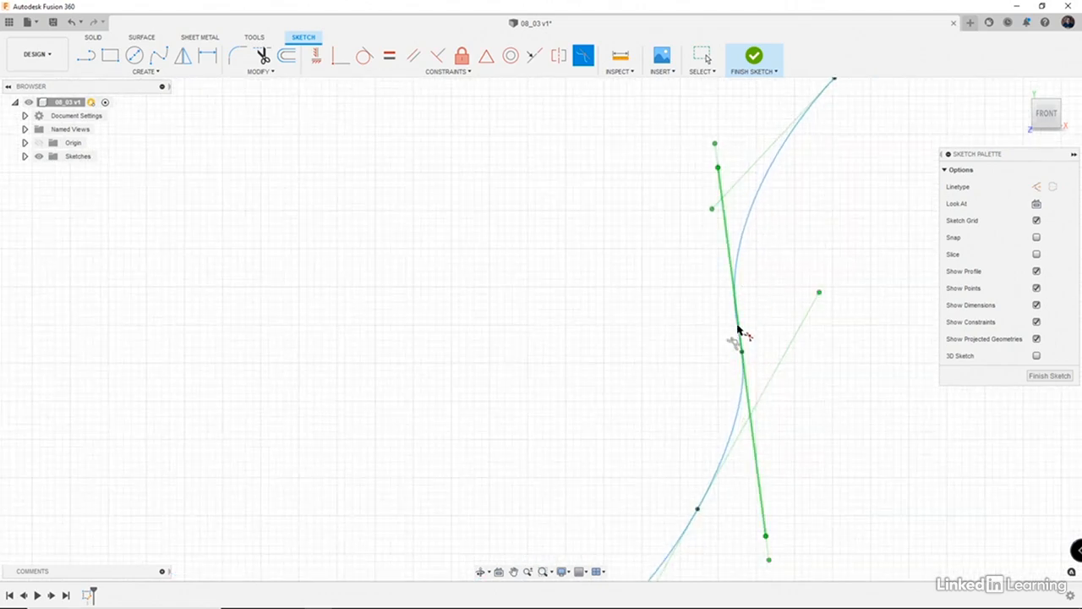
pyautogui.scroll(-2, 742, 389)
pyautogui.press('Escape')
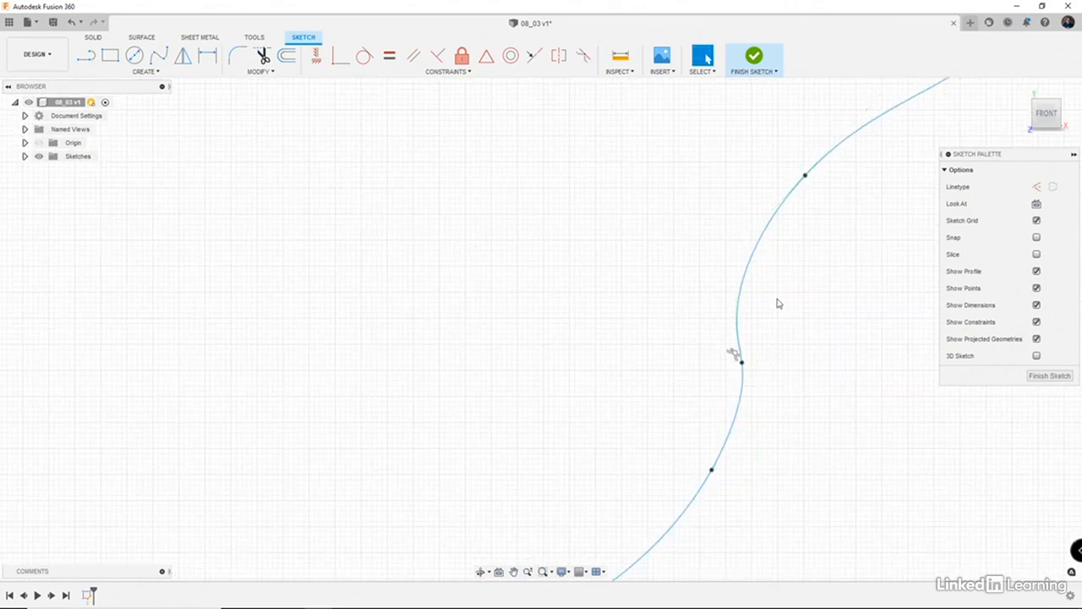
# - Nudge the fit points on both sides of the spline joint and tilt the joint's tangent handle so its upper end leans right
pyautogui.moveTo(805, 176)
pyautogui.mouseDown()
pyautogui.moveTo(862, 185)
pyautogui.moveTo(804, 179)
pyautogui.moveTo(742, 223)
pyautogui.moveTo(744, 233)
pyautogui.moveTo(716, 243)
pyautogui.moveTo(773, 218)
pyautogui.moveTo(810, 164)
pyautogui.mouseUp()
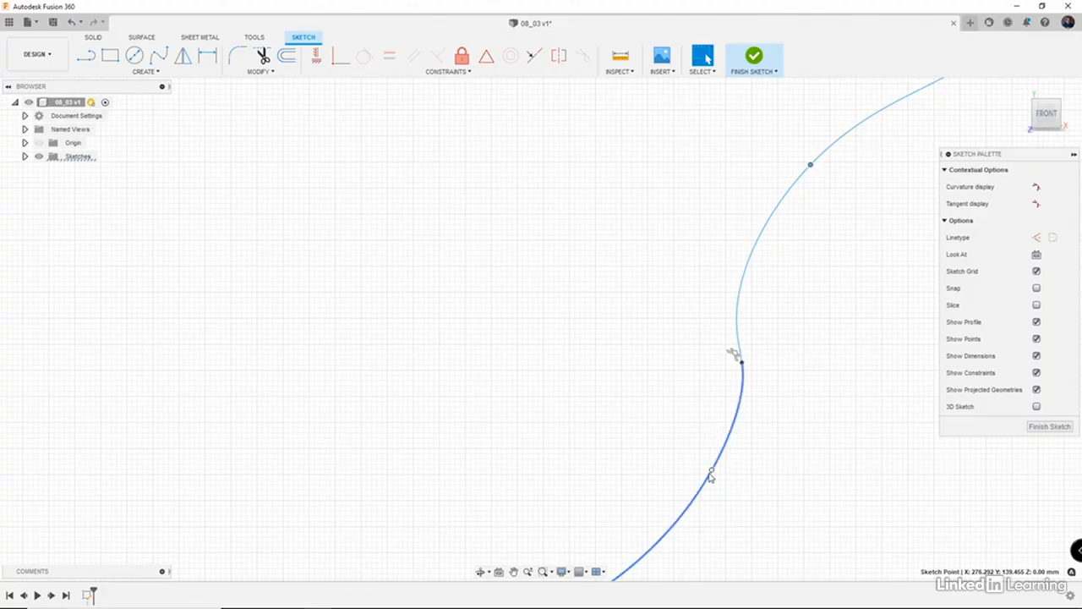
pyautogui.moveTo(712, 473)
pyautogui.mouseDown()
pyautogui.moveTo(696, 476)
pyautogui.moveTo(705, 479)
pyautogui.mouseUp()
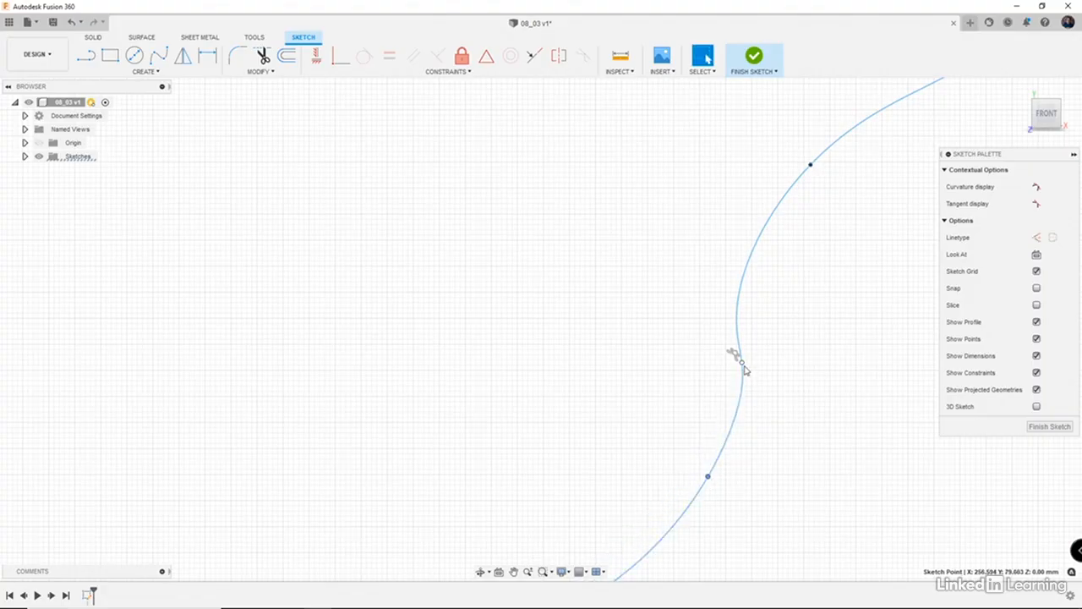
pyautogui.click(743, 364)
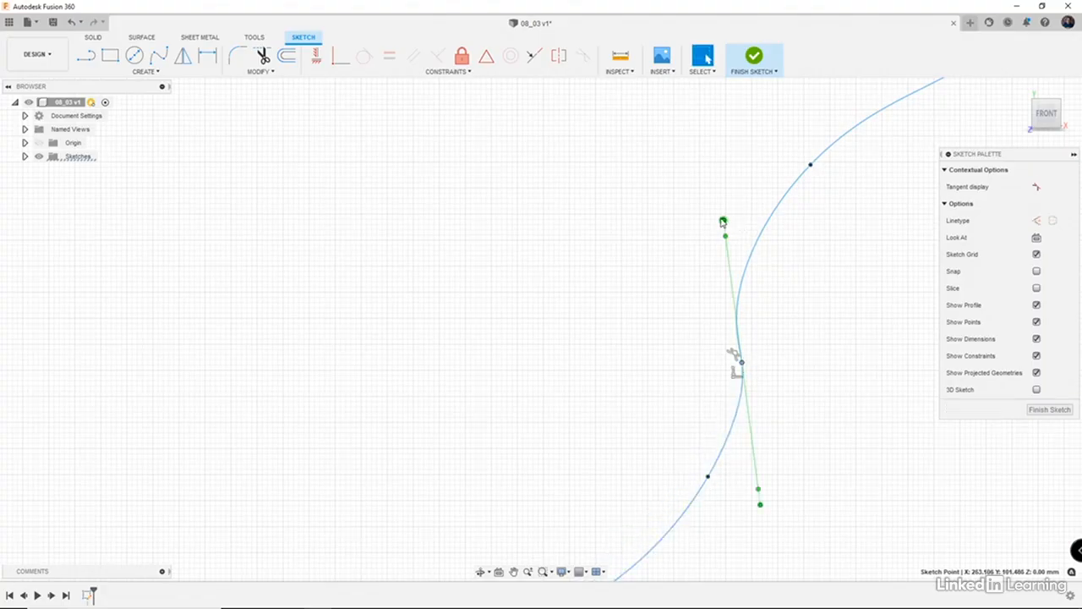
pyautogui.moveTo(724, 222)
pyautogui.mouseDown()
pyautogui.moveTo(779, 235)
pyautogui.moveTo(747, 217)
pyautogui.moveTo(718, 220)
pyautogui.moveTo(777, 223)
pyautogui.moveTo(747, 285)
pyautogui.moveTo(753, 222)
pyautogui.moveTo(773, 218)
pyautogui.moveTo(762, 222)
pyautogui.mouseUp()
pyautogui.scroll(-3, 852, 385)
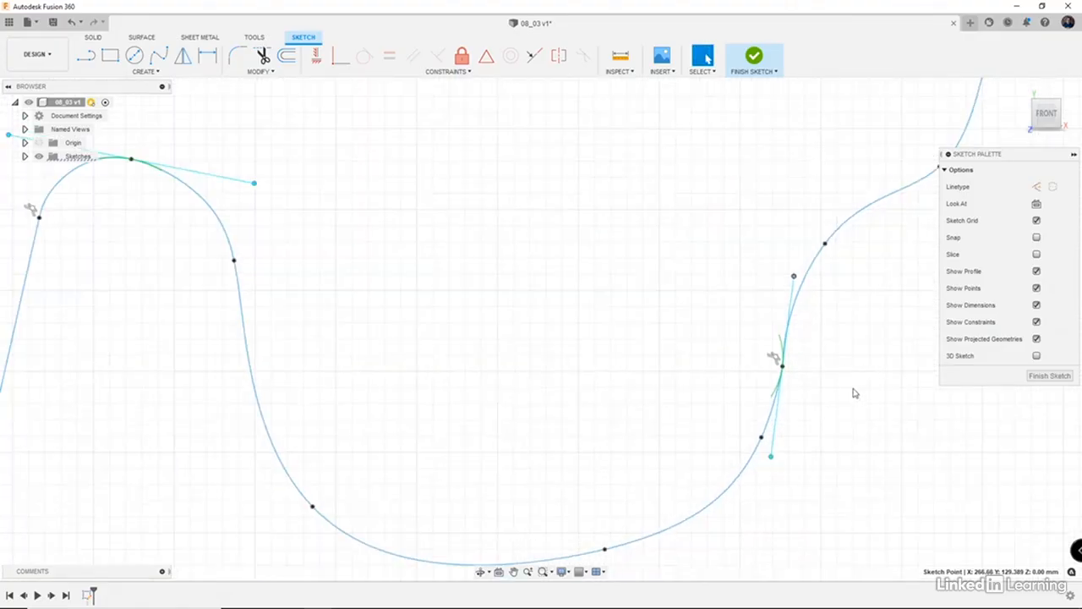
pyautogui.press('Escape')
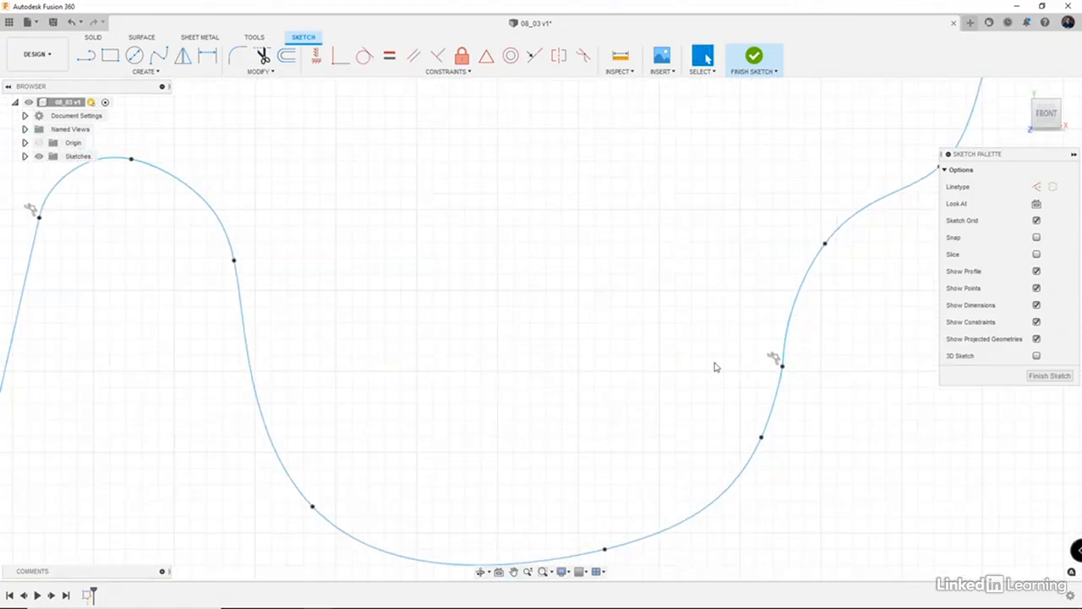
# - Fine-tune the upper end of the joint's tangent handle to about X 267, Y 130 mm and clear the selection
pyautogui.scroll(-1, 716, 367)
pyautogui.scroll(3, 762, 389)
pyautogui.click(752, 410)
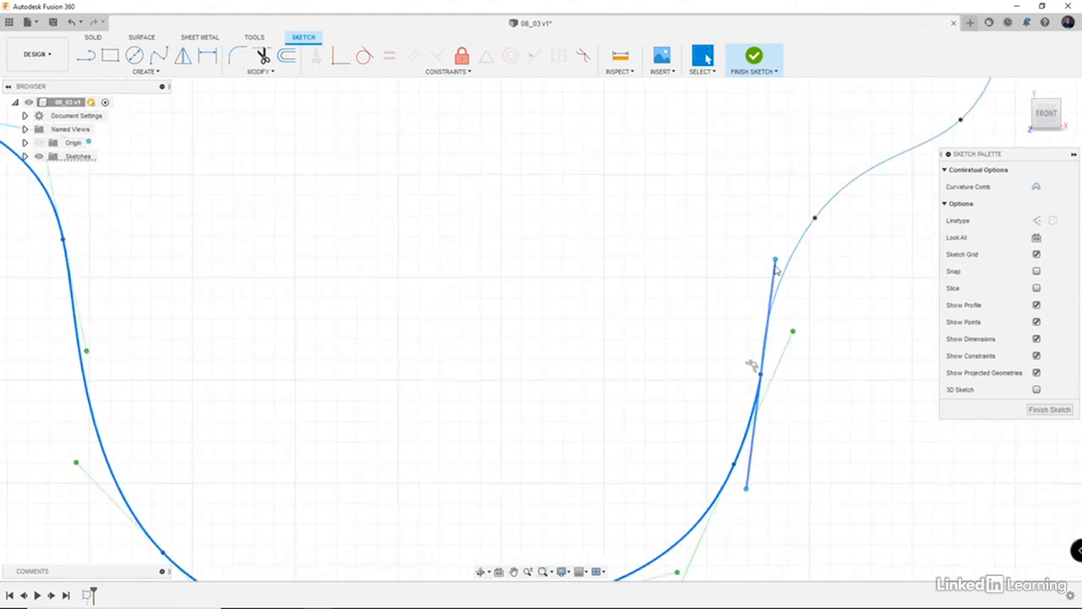
pyautogui.click(778, 261)
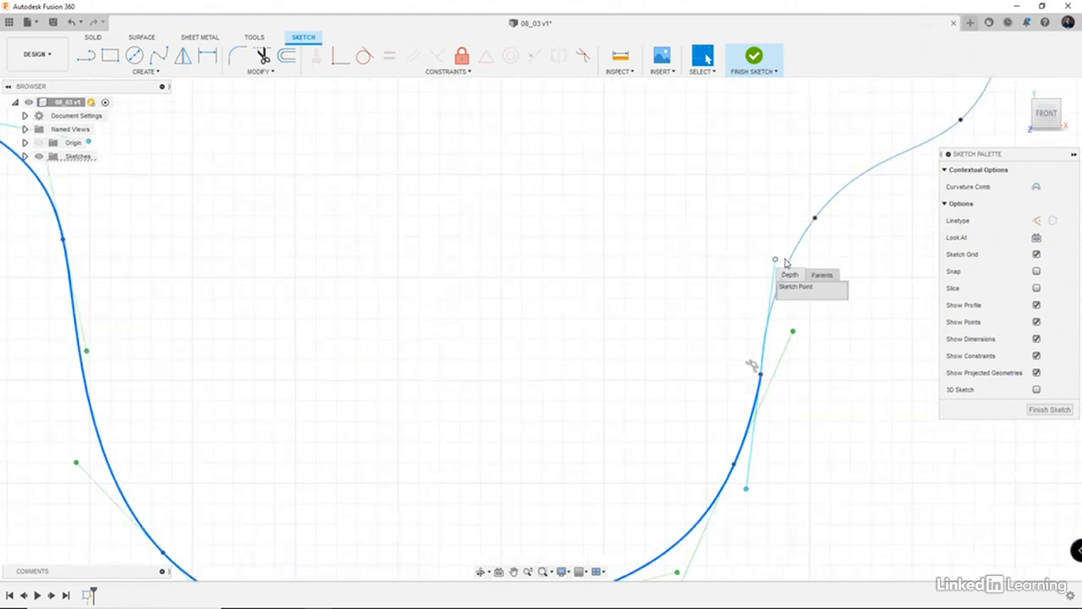
pyautogui.click(774, 263)
pyautogui.click(776, 267)
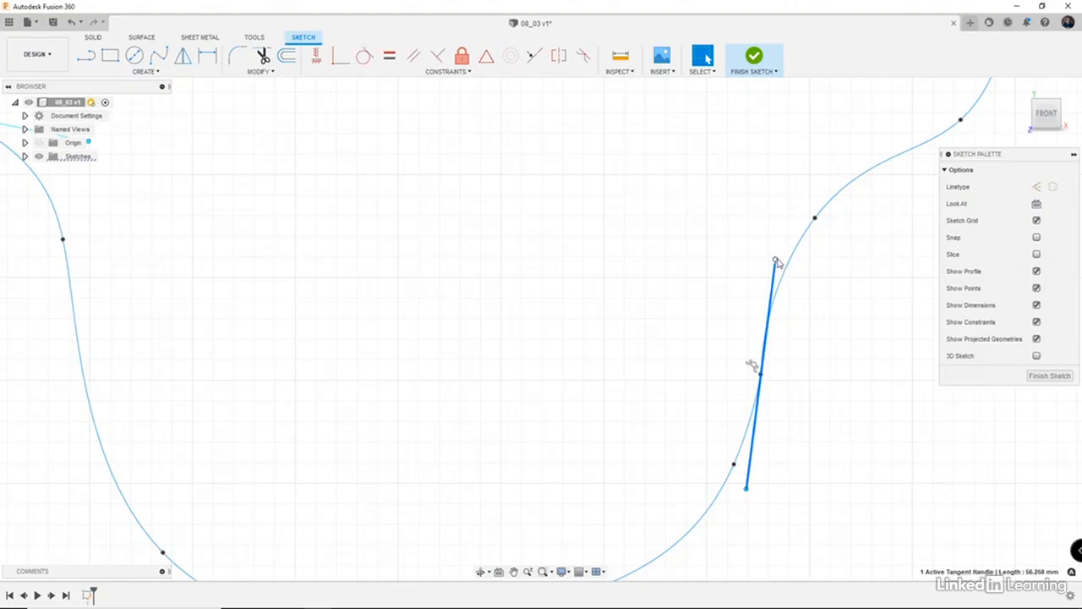
pyautogui.moveTo(776, 261); pyautogui.dragTo(779, 256)
pyautogui.scroll(-3, 734, 329)
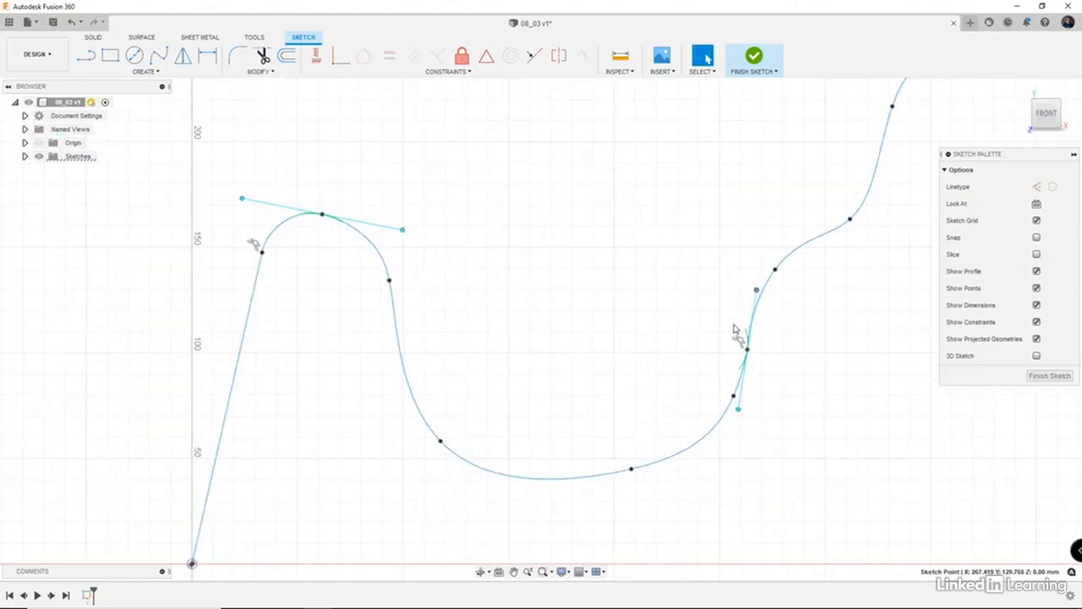
pyautogui.click(759, 136)
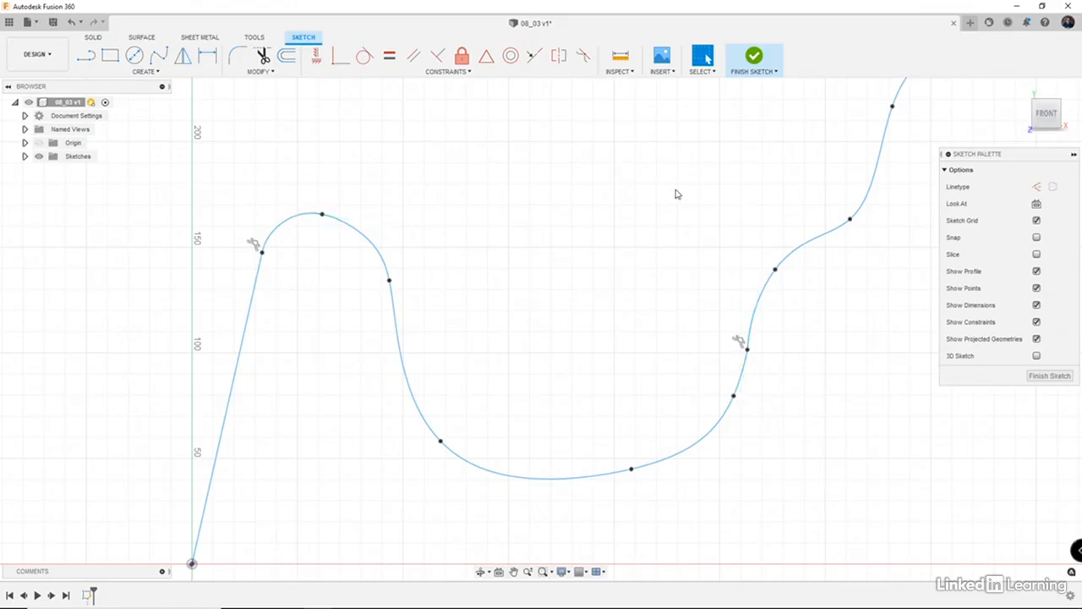
pyautogui.scroll(-2, 542, 282)
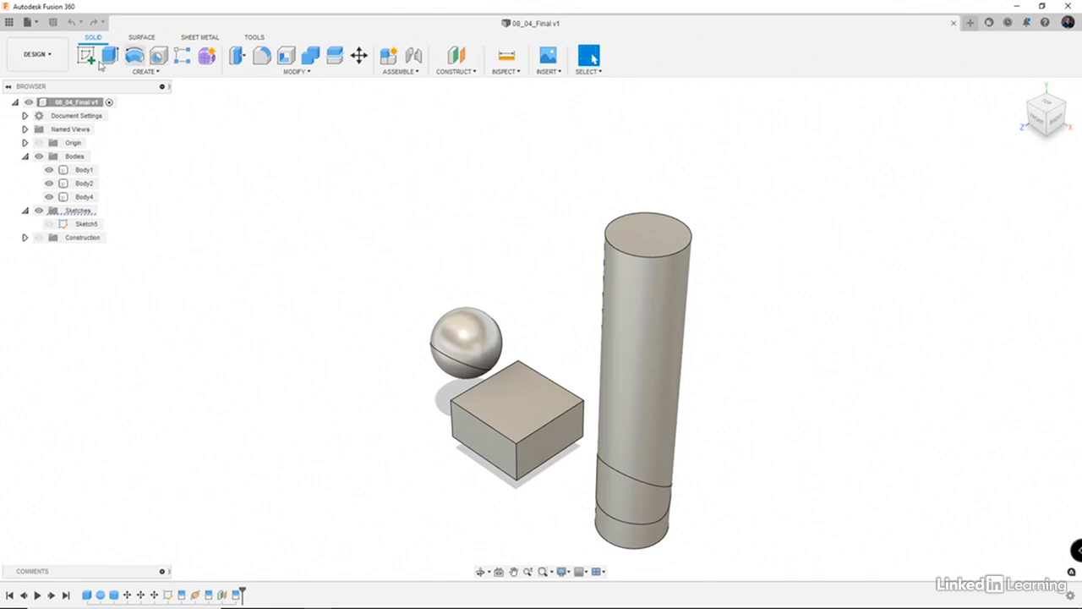
# - In 08_04_Final, start a sketch on the block's front face and include the edges of the cylinder's curved patch as 3D geometry
pyautogui.click(80, 61)
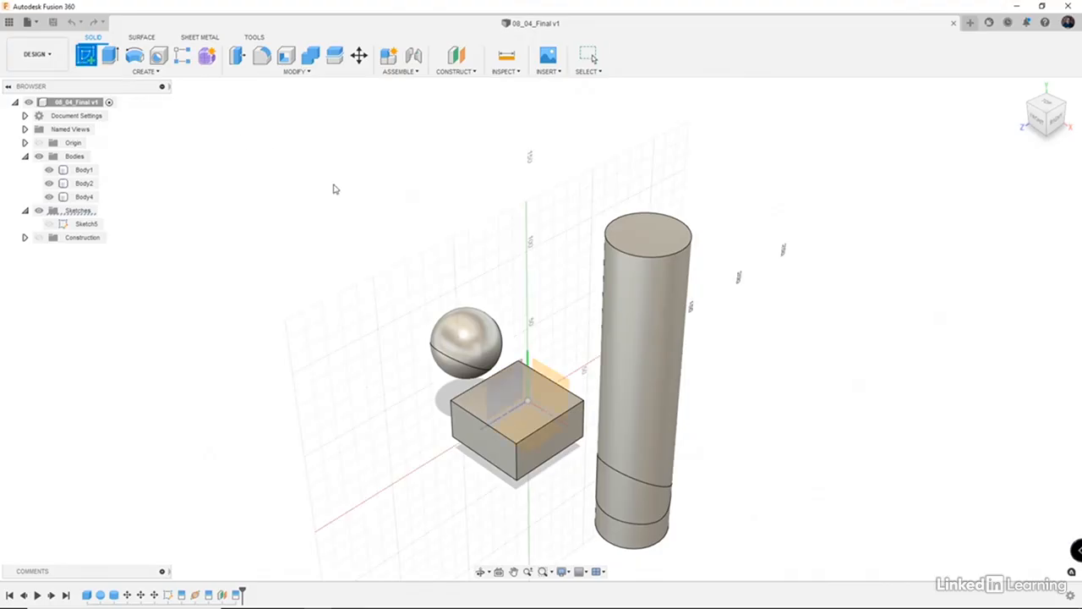
pyautogui.click(469, 435)
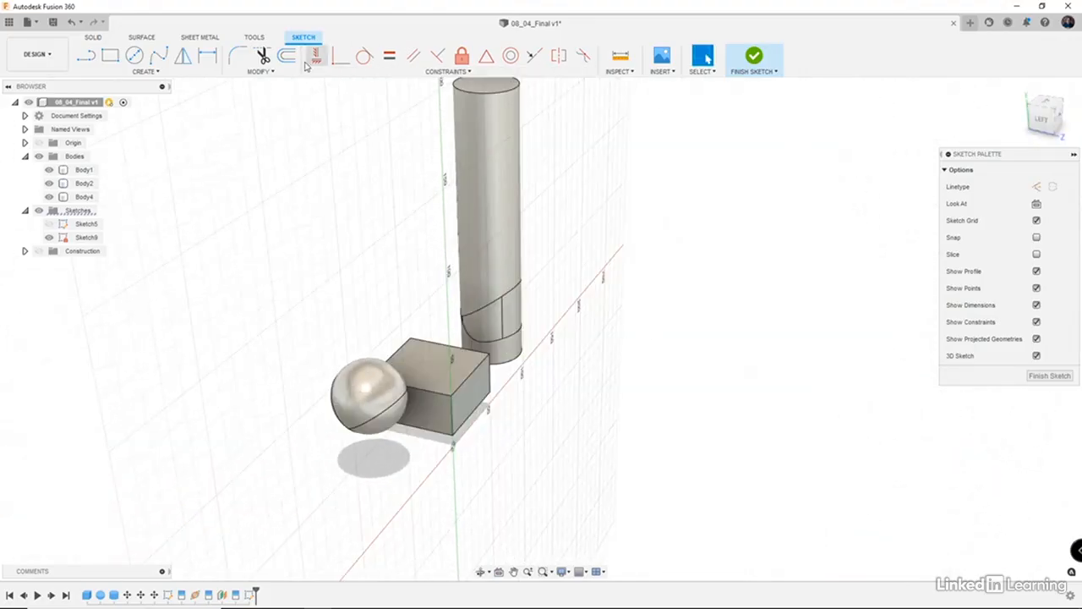
pyautogui.click(165, 73)
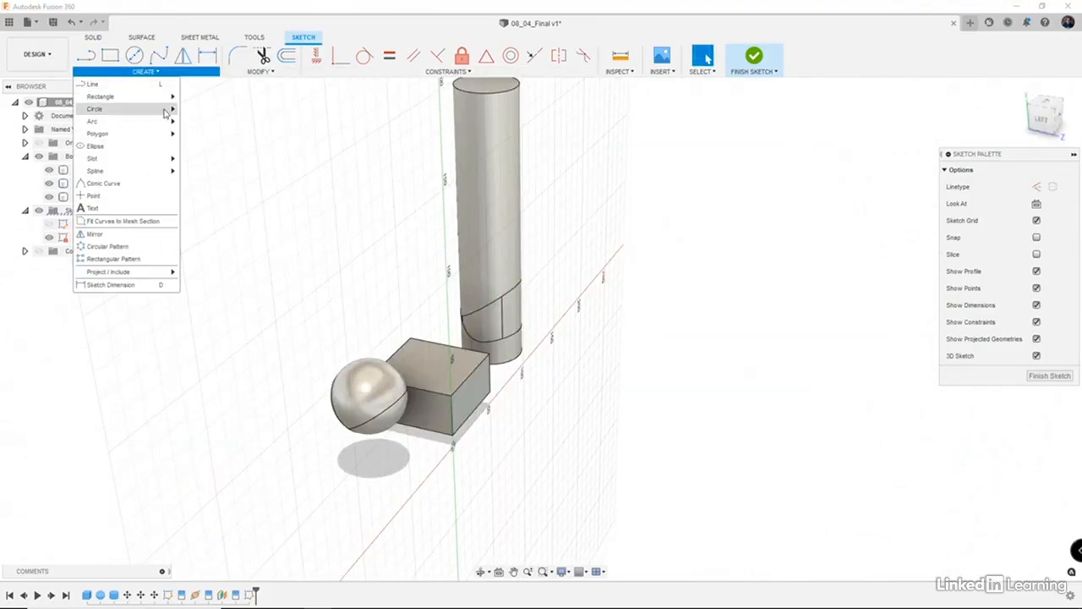
pyautogui.moveTo(157, 275)
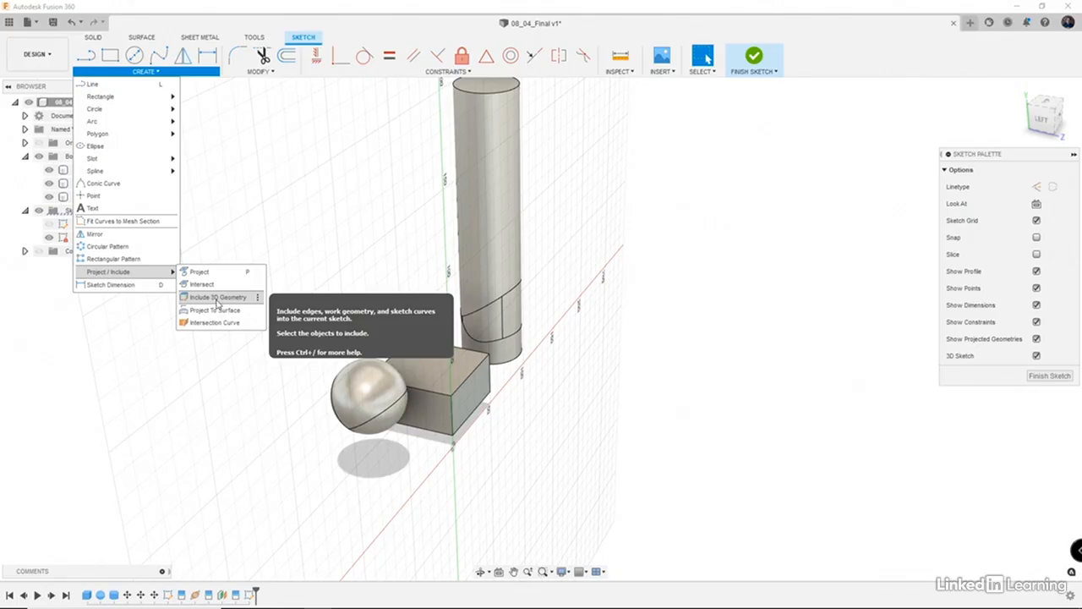
pyautogui.click(217, 298)
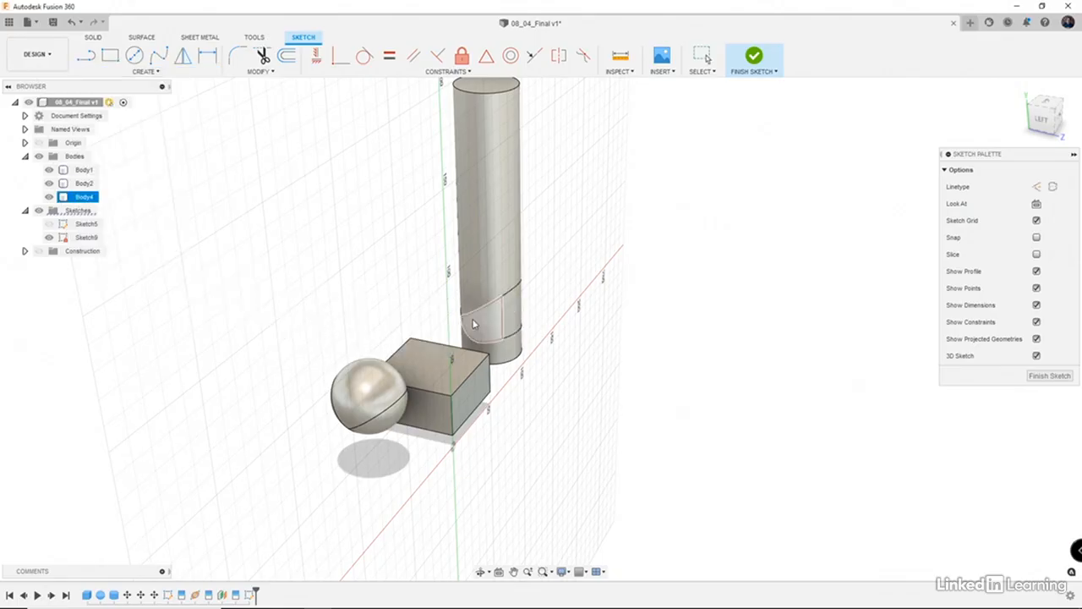
pyautogui.moveTo(475, 327)
pyautogui.keyDown('shift'); pyautogui.mouseDown(button='middle')
pyautogui.moveTo(493, 314)
pyautogui.moveTo(467, 322)
pyautogui.mouseUp(button='middle'); pyautogui.keyUp('shift')
pyautogui.scroll(5, 448, 323)
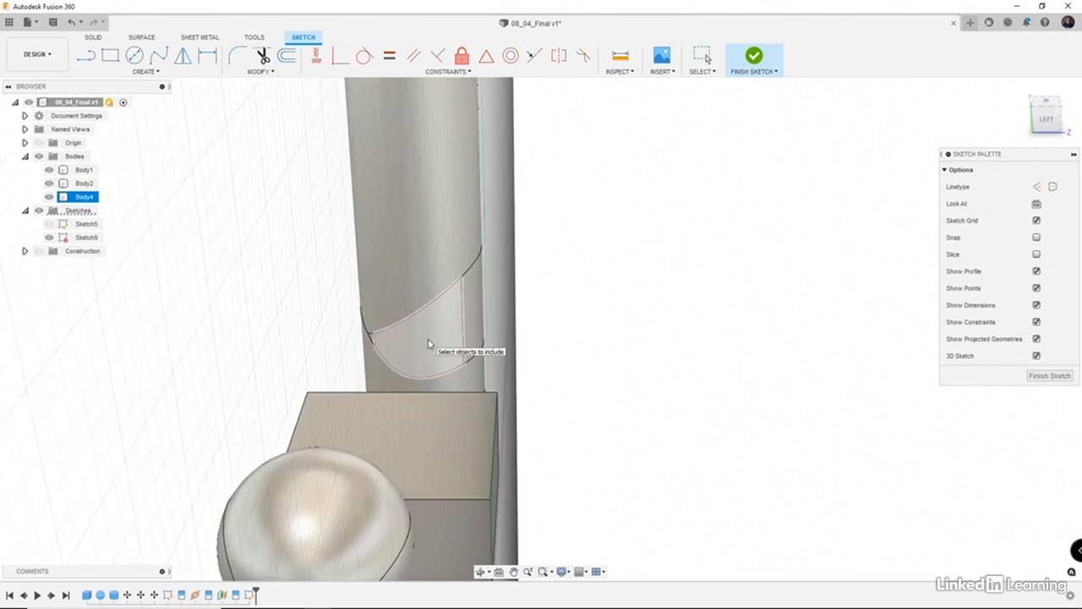
pyautogui.click(429, 344)
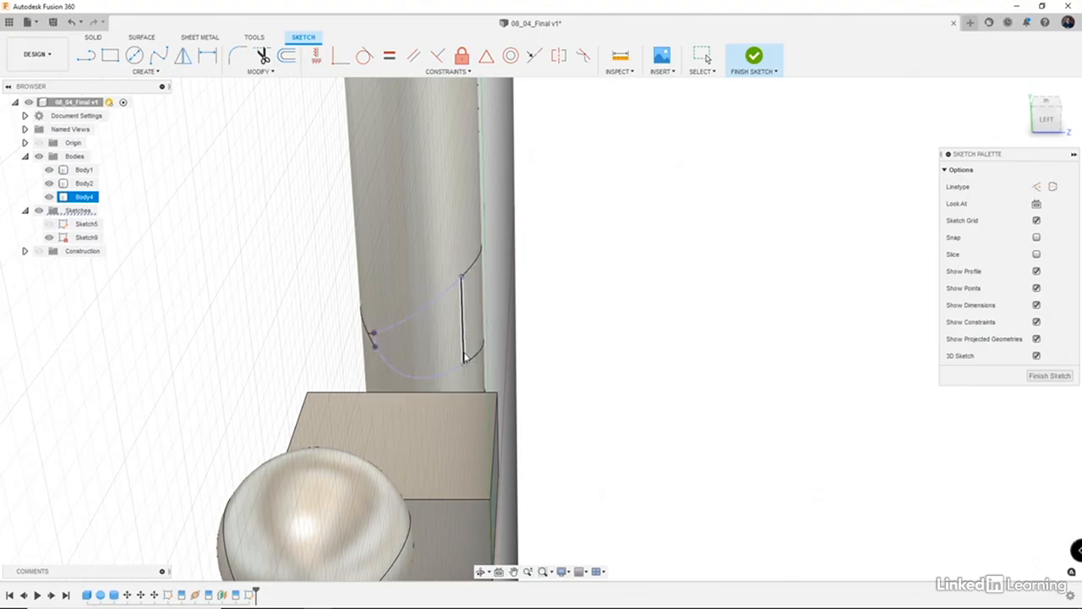
# - Include the block's top face edges and the sphere's split edge in the sketch as 3D geometry
pyautogui.keyDown('shift'); pyautogui.moveTo(465, 351); pyautogui.dragTo(431, 348, button='middle'); pyautogui.keyUp('shift')
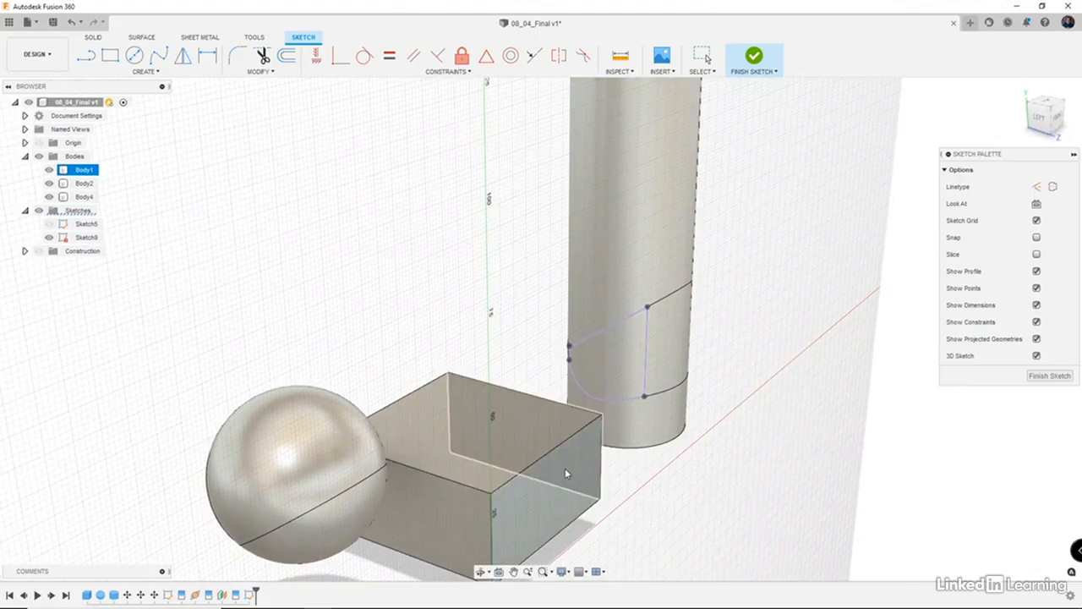
pyautogui.click(540, 438)
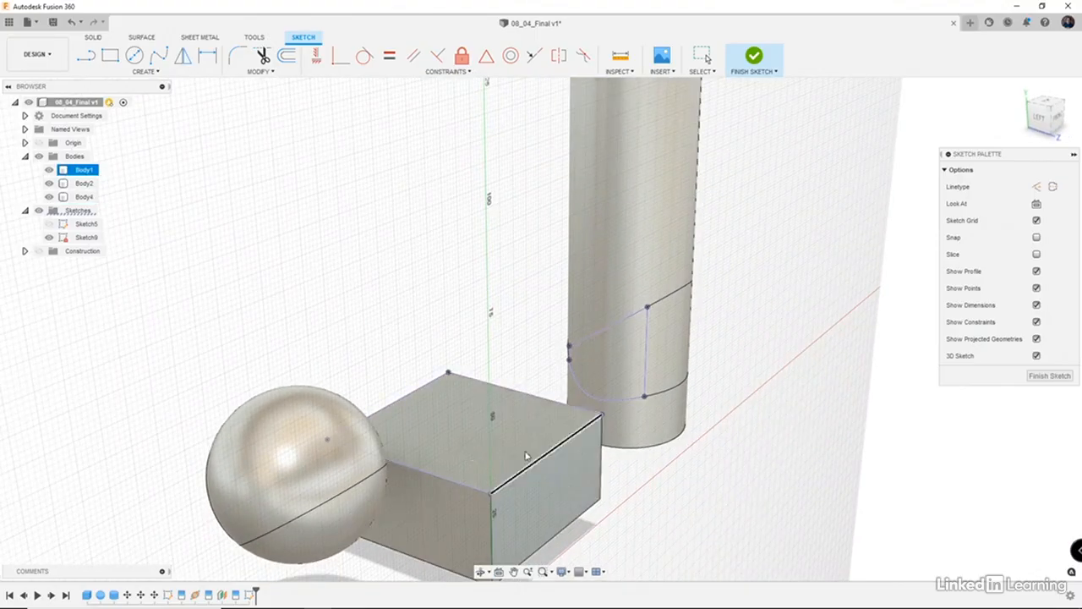
pyautogui.scroll(-4, 472, 450)
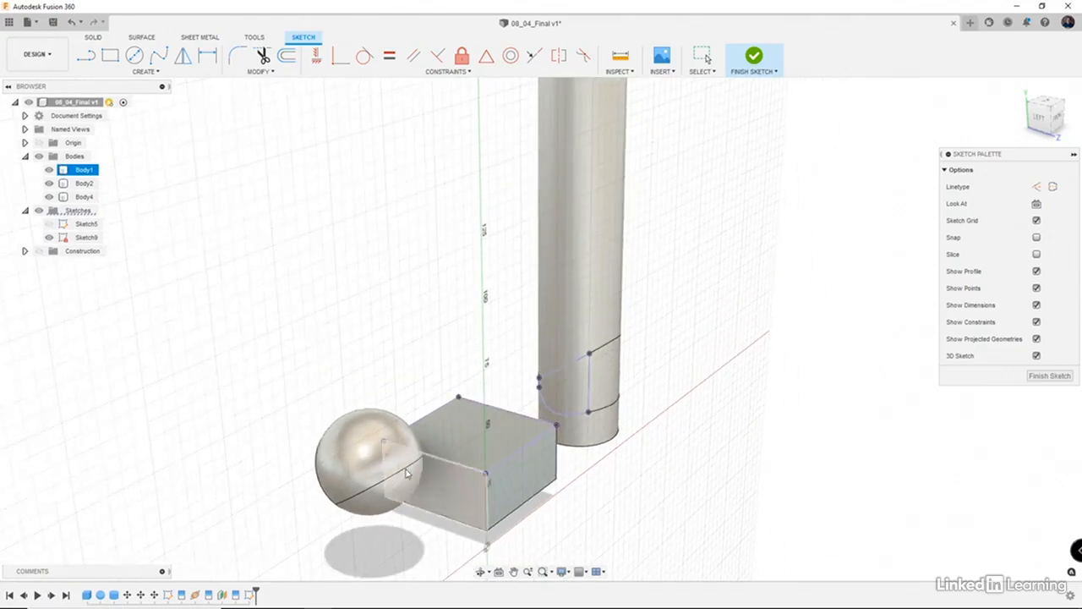
pyautogui.click(366, 475)
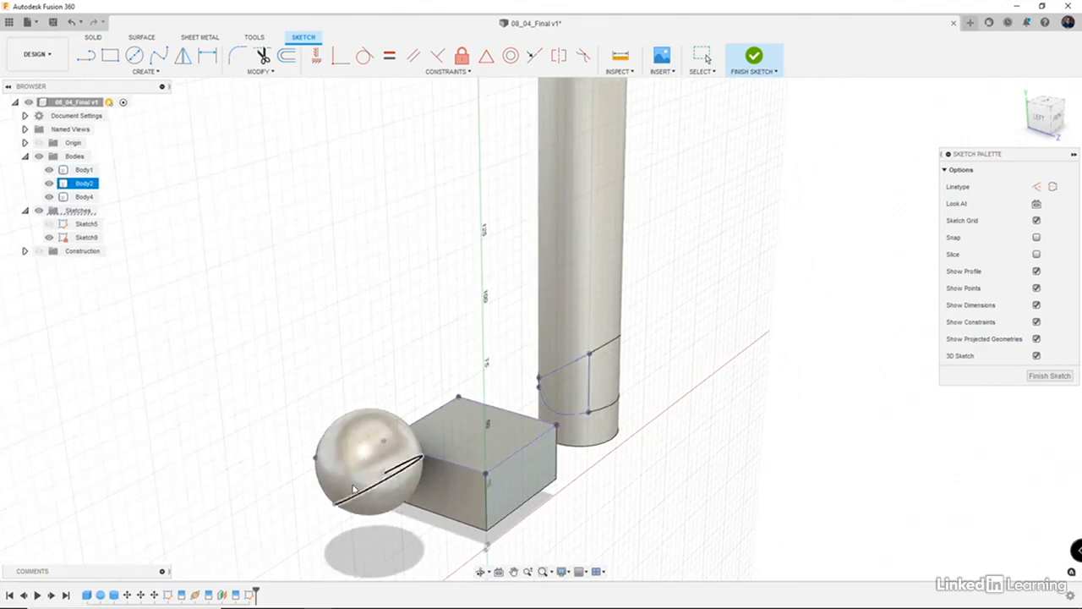
pyautogui.keyDown('shift'); pyautogui.moveTo(361, 481); pyautogui.dragTo(507, 515, button='middle'); pyautogui.keyUp('shift')
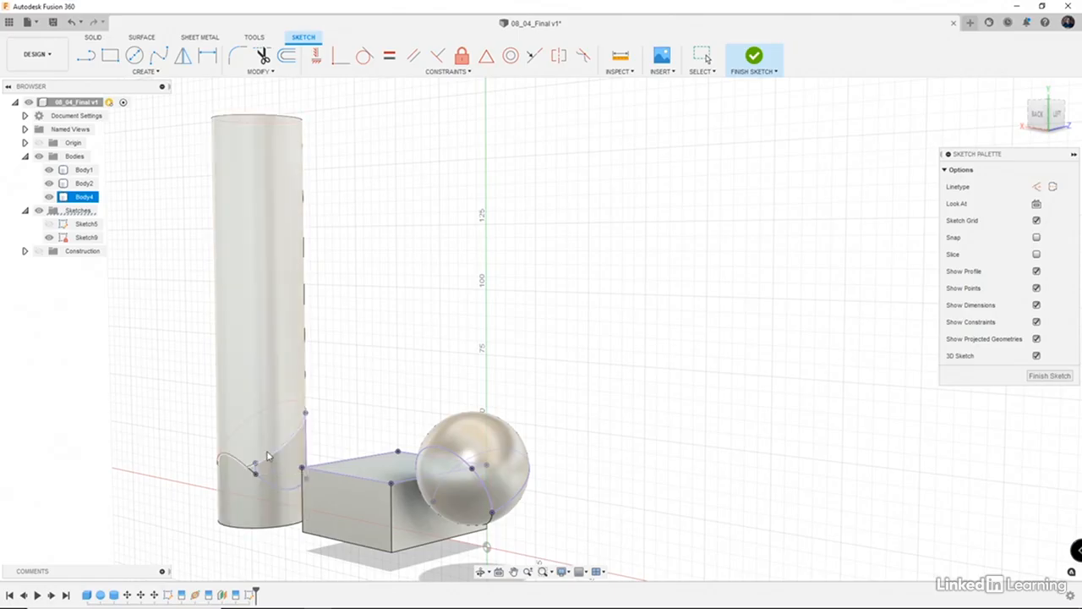
# - Hide all the bodies in the design
pyautogui.click(39, 156)
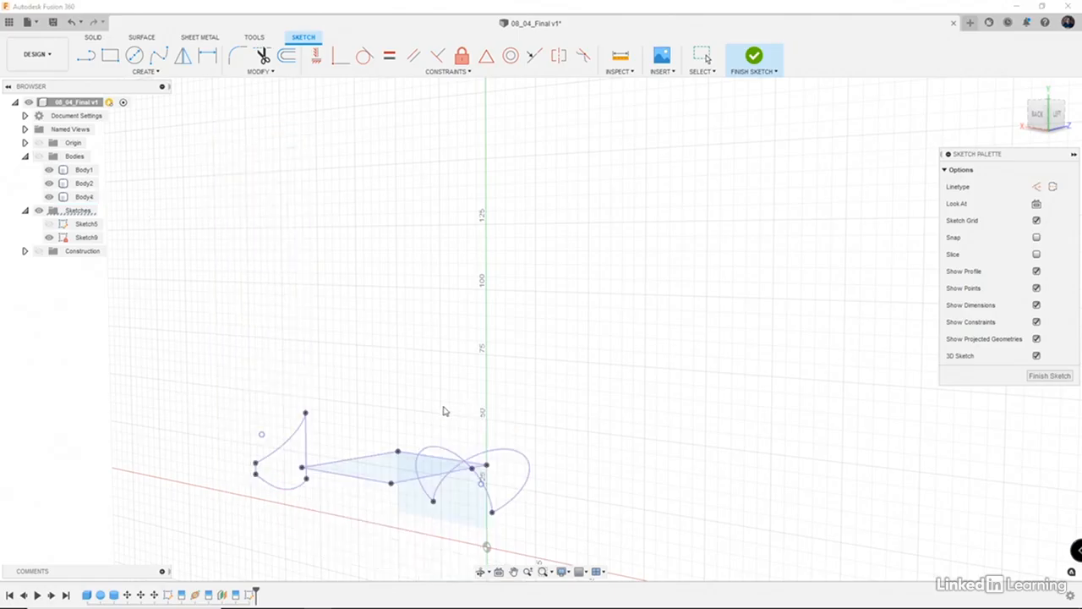
pyautogui.keyDown('shift'); pyautogui.moveTo(449, 412); pyautogui.dragTo(409, 439, button='middle'); pyautogui.keyUp('shift')
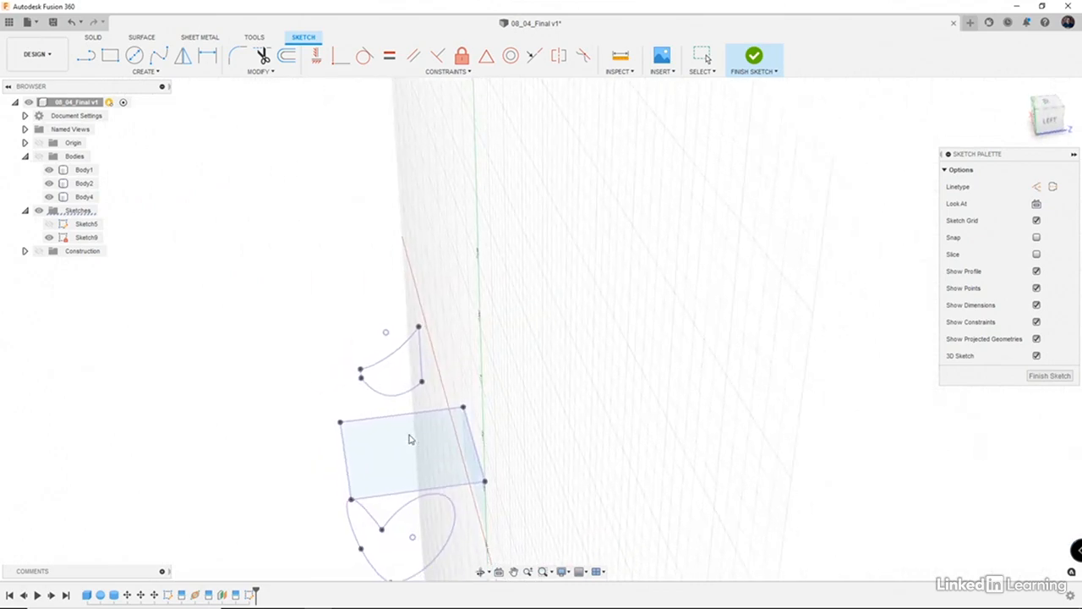
pyautogui.scroll(3, 368, 363)
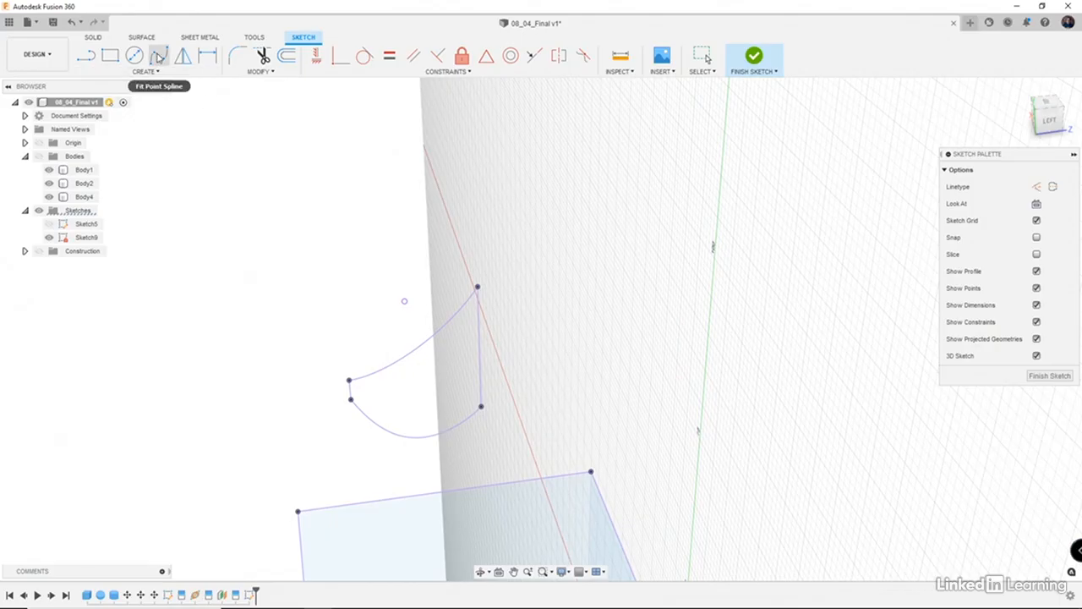
# - Draw a fit point spline from the upper corner of the included cylinder patch, placing four further points while switching between sketch planes
pyautogui.click(159, 56)
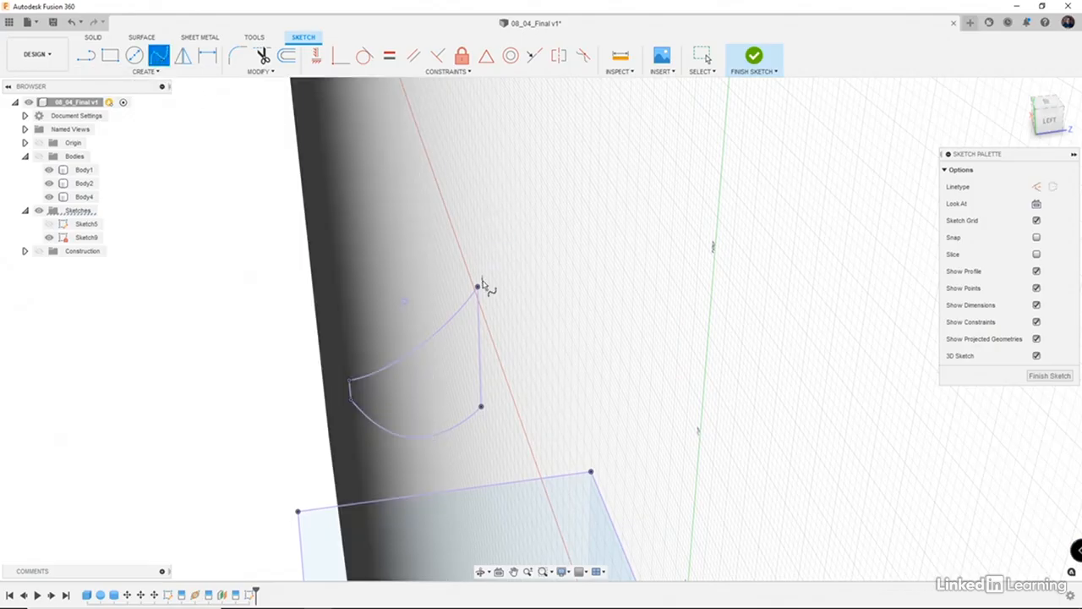
pyautogui.click(478, 288)
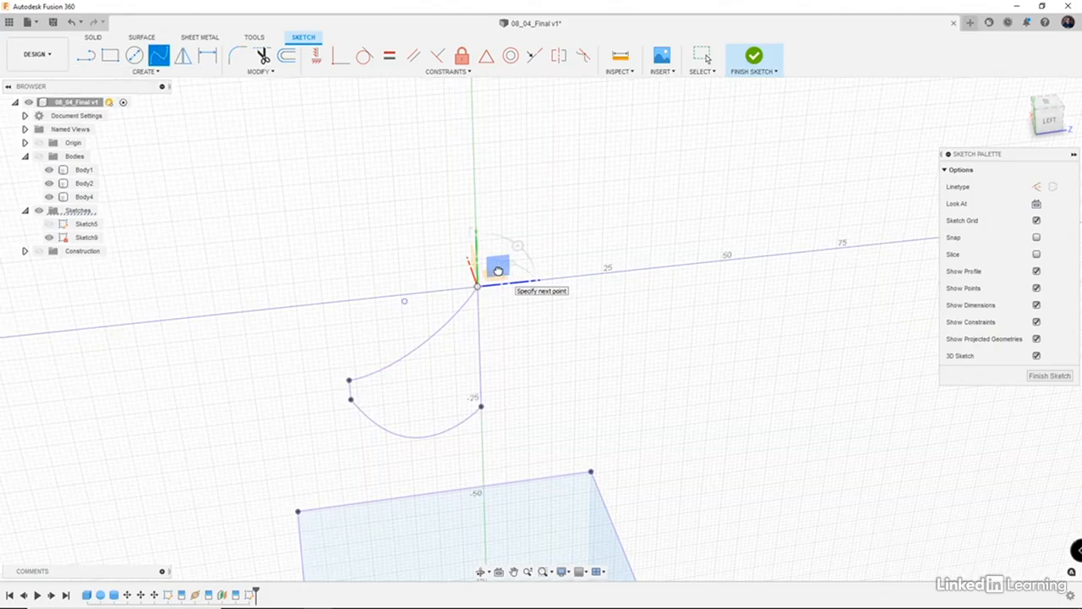
pyautogui.moveTo(496, 261); pyautogui.dragTo(531, 233)
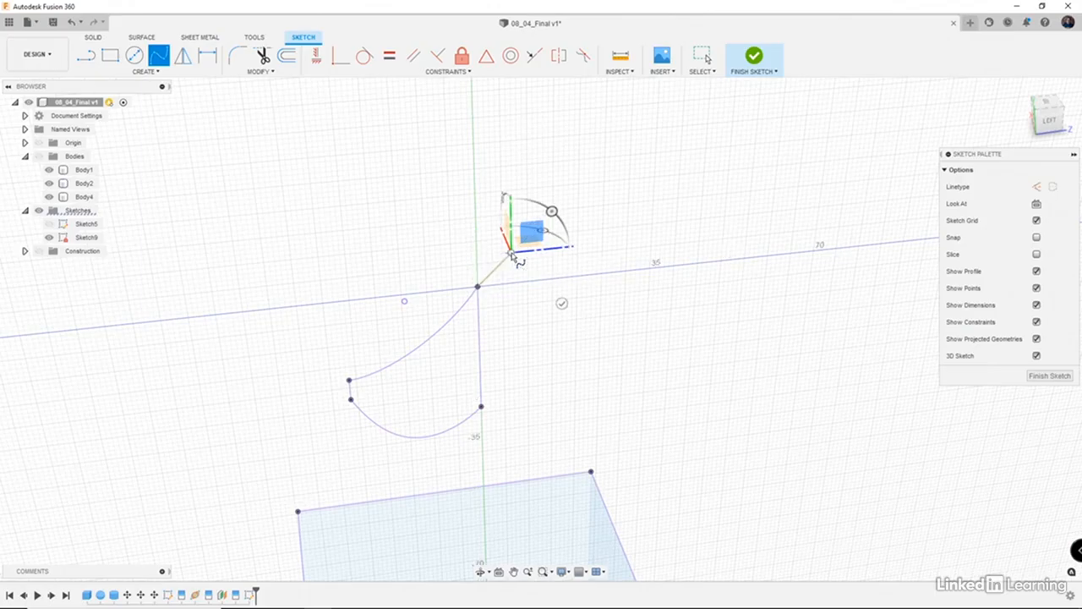
pyautogui.click(516, 237)
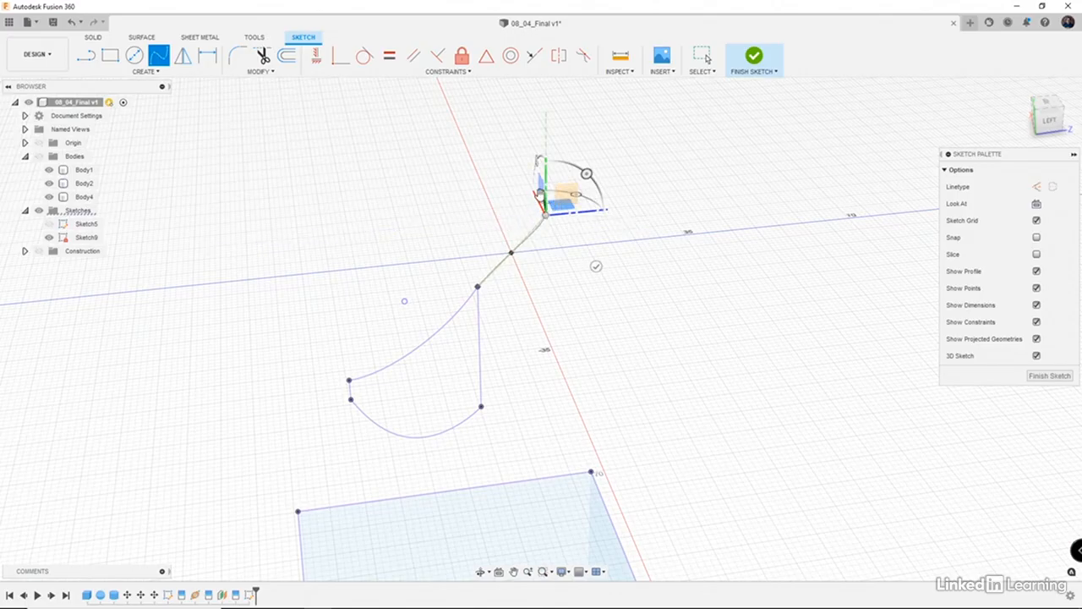
pyautogui.click(542, 194)
pyautogui.keyDown('shift'); pyautogui.moveTo(542, 197); pyautogui.dragTo(585, 180, button='middle'); pyautogui.keyUp('shift')
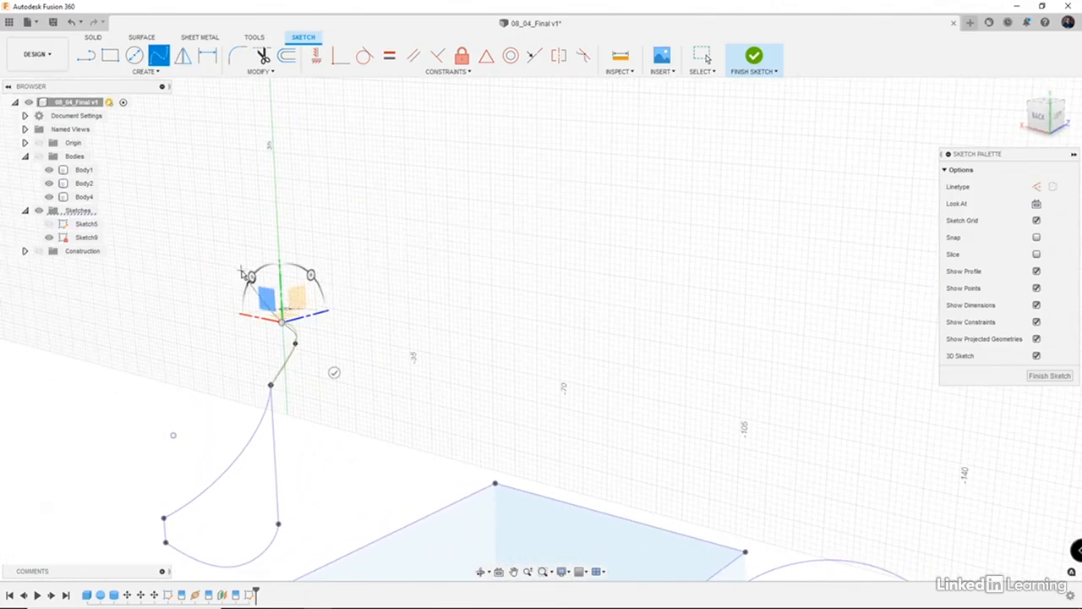
pyautogui.click(242, 272)
pyautogui.moveTo(242, 316)
pyautogui.keyDown('shift'); pyautogui.mouseDown(button='middle')
pyautogui.moveTo(169, 311)
pyautogui.moveTo(180, 314)
pyautogui.mouseUp(button='middle'); pyautogui.keyUp('shift')
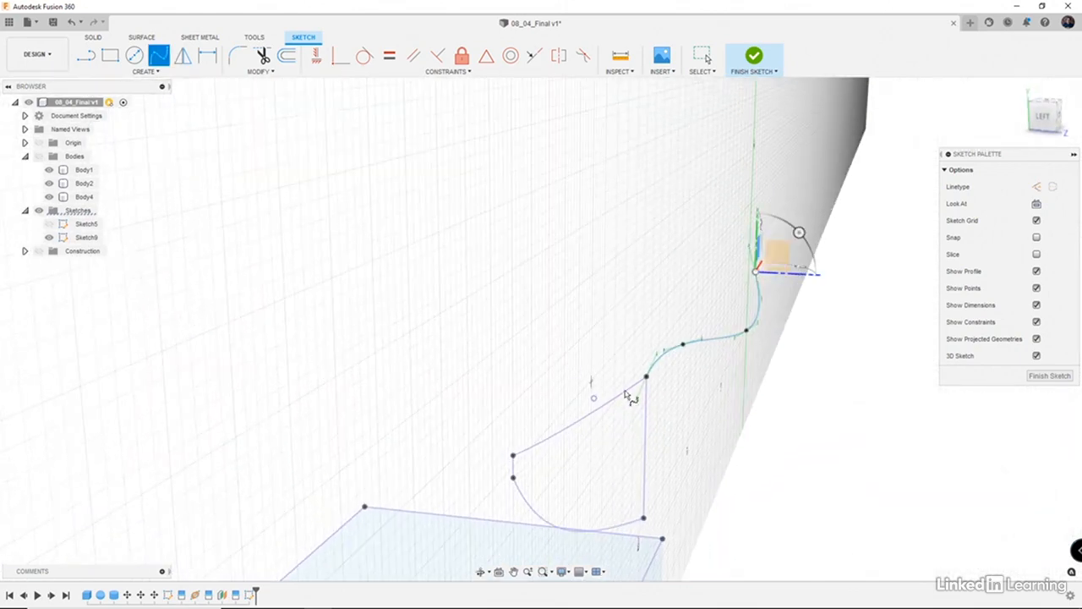
pyautogui.scroll(5, 636, 382)
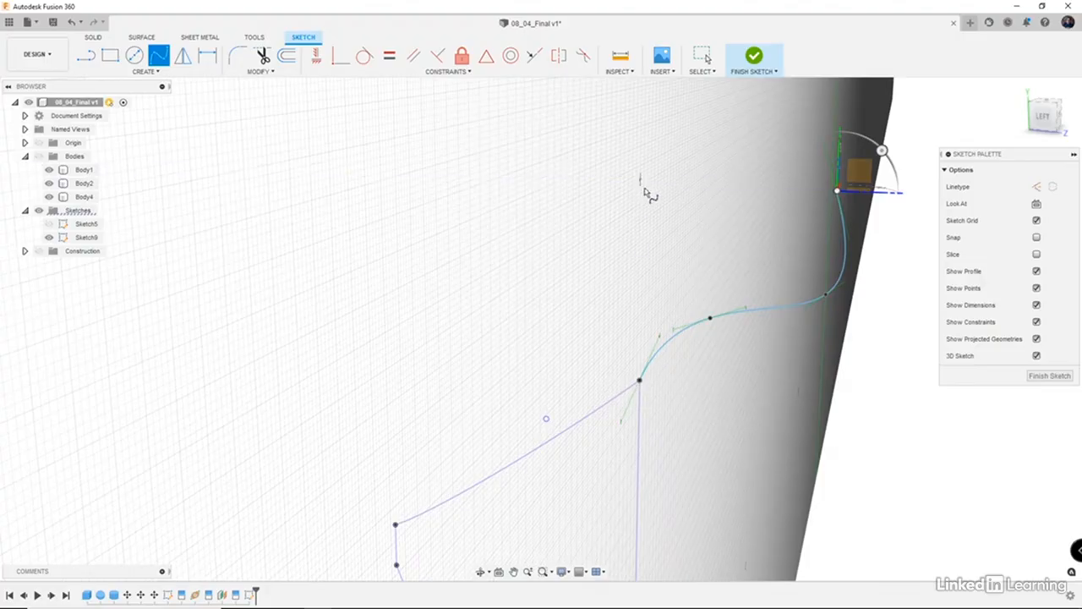
pyautogui.press('Escape')
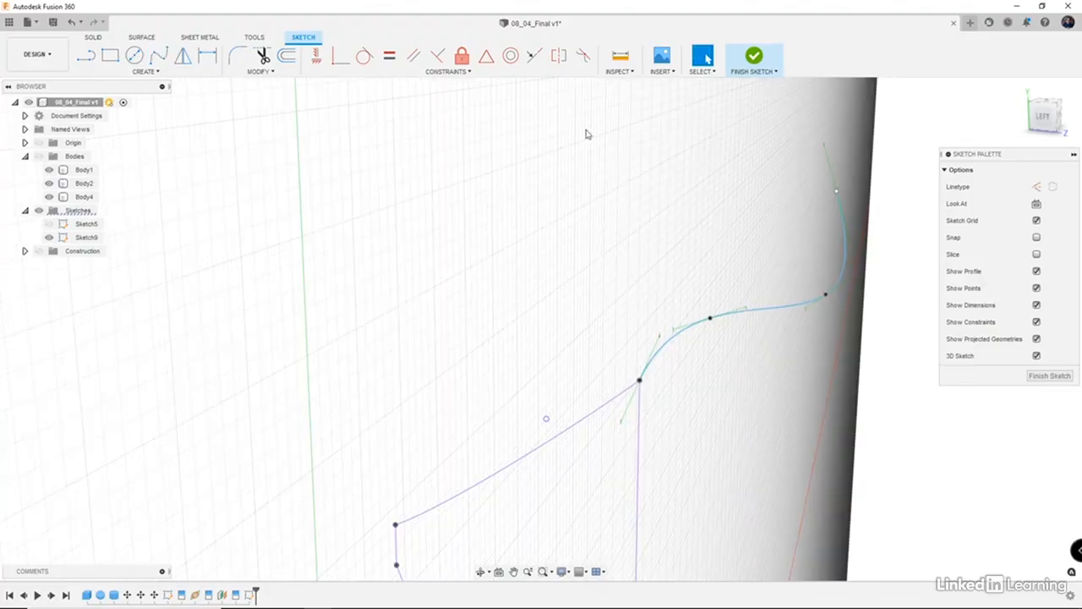
# - Apply a curvature constraint between the new 3D spline and the adjoining upper curved edge of the cylinder patch
pyautogui.click(584, 56)
pyautogui.click(670, 342)
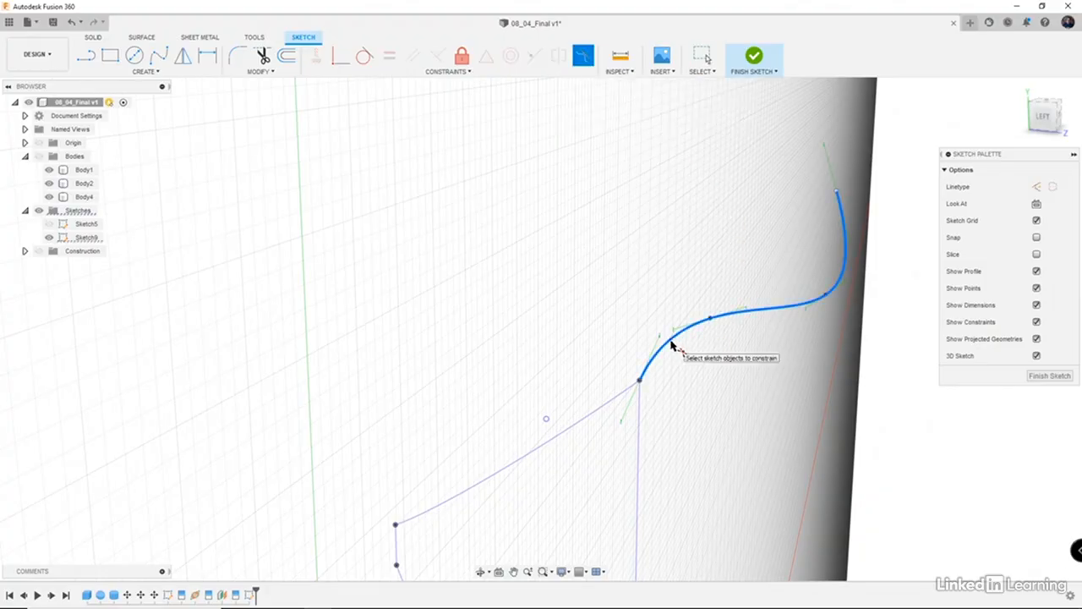
pyautogui.click(607, 407)
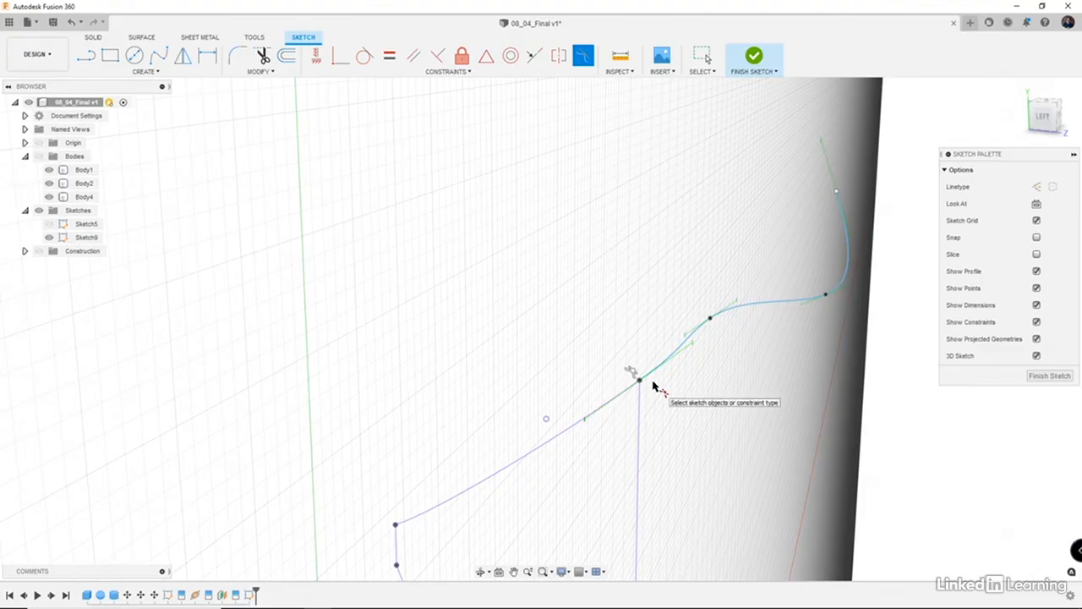
pyautogui.keyDown('shift'); pyautogui.moveTo(606, 408); pyautogui.dragTo(630, 392, button='middle'); pyautogui.keyUp('shift')
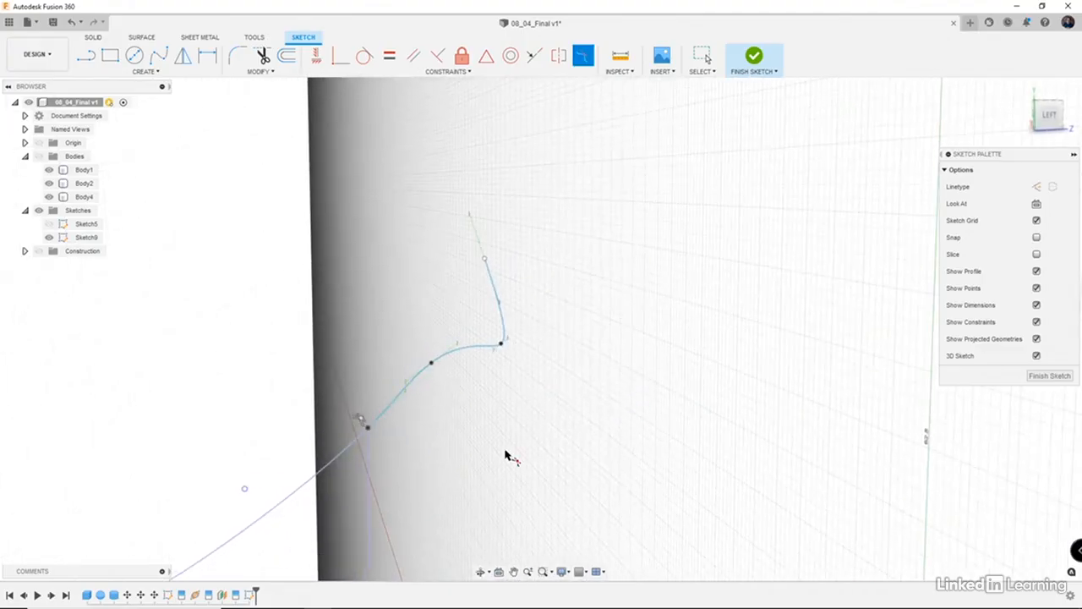
pyautogui.moveTo(510, 457)
pyautogui.keyDown('shift'); pyautogui.mouseDown(button='middle')
pyautogui.moveTo(500, 482)
pyautogui.moveTo(411, 445)
pyautogui.moveTo(529, 428)
pyautogui.moveTo(529, 445)
pyautogui.moveTo(505, 449)
pyautogui.mouseUp(button='middle'); pyautogui.keyUp('shift')
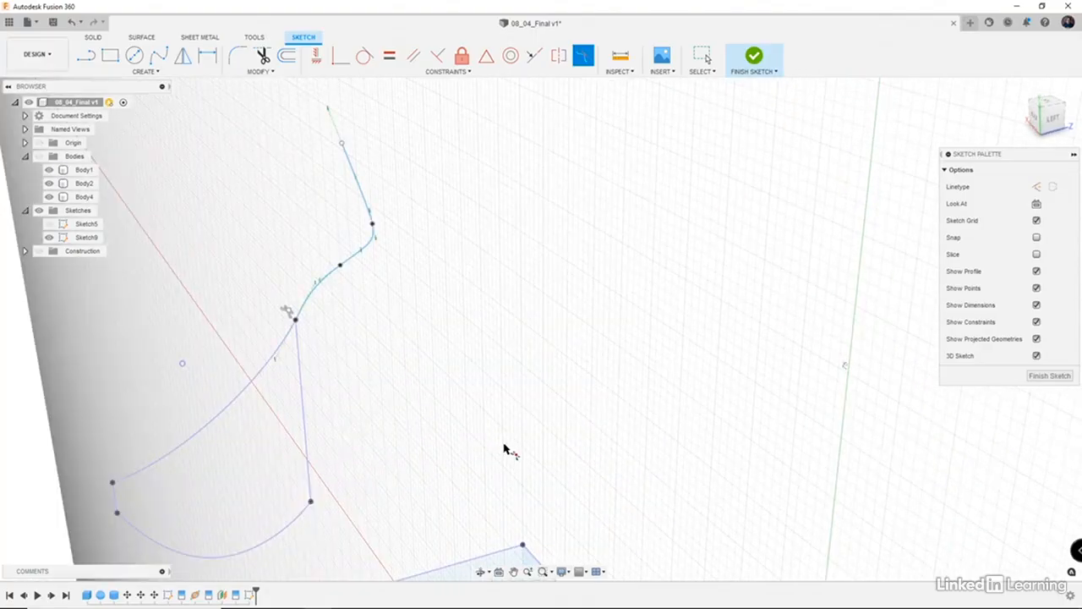
# - Reposition the spline's second fit point in 3D space with Move/Copy, shifting it along two different planes
pyautogui.click(341, 268)
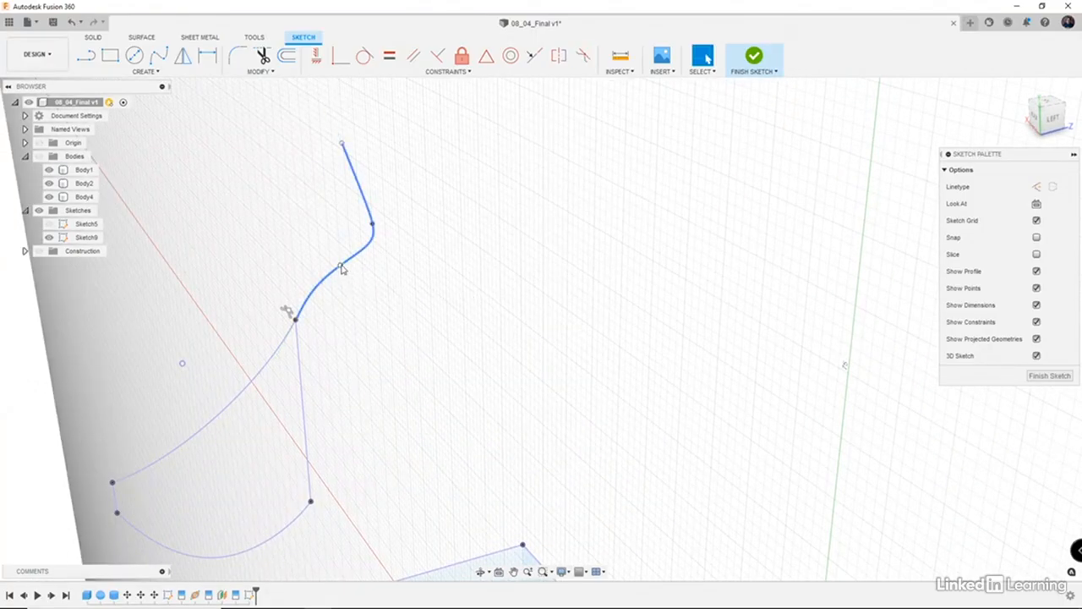
pyautogui.rightClick(342, 269)
pyautogui.click(291, 282)
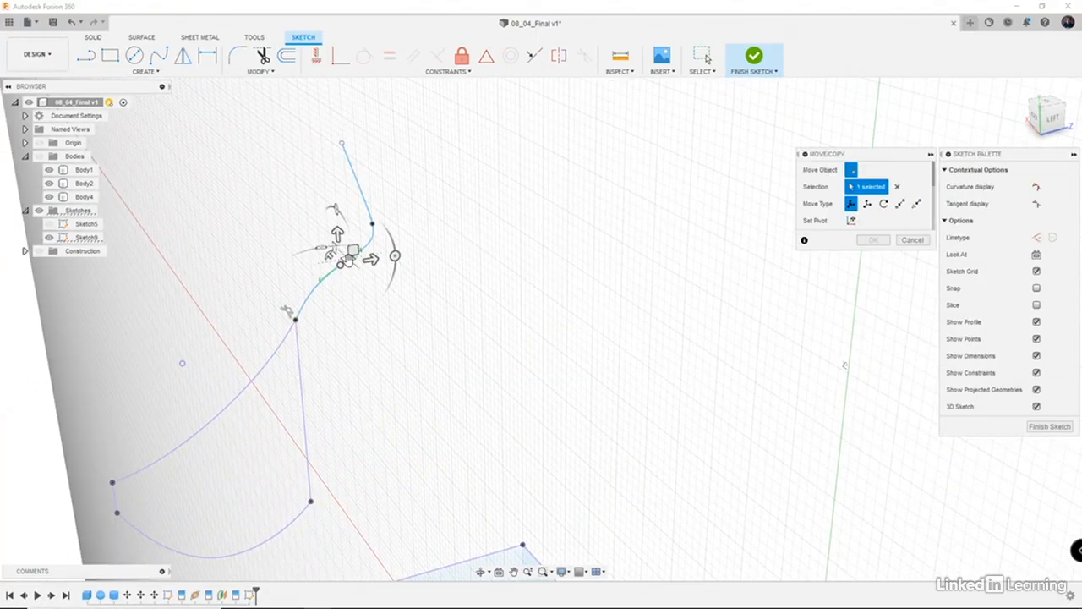
pyautogui.moveTo(352, 251)
pyautogui.mouseDown()
pyautogui.moveTo(361, 265)
pyautogui.moveTo(358, 247)
pyautogui.mouseUp()
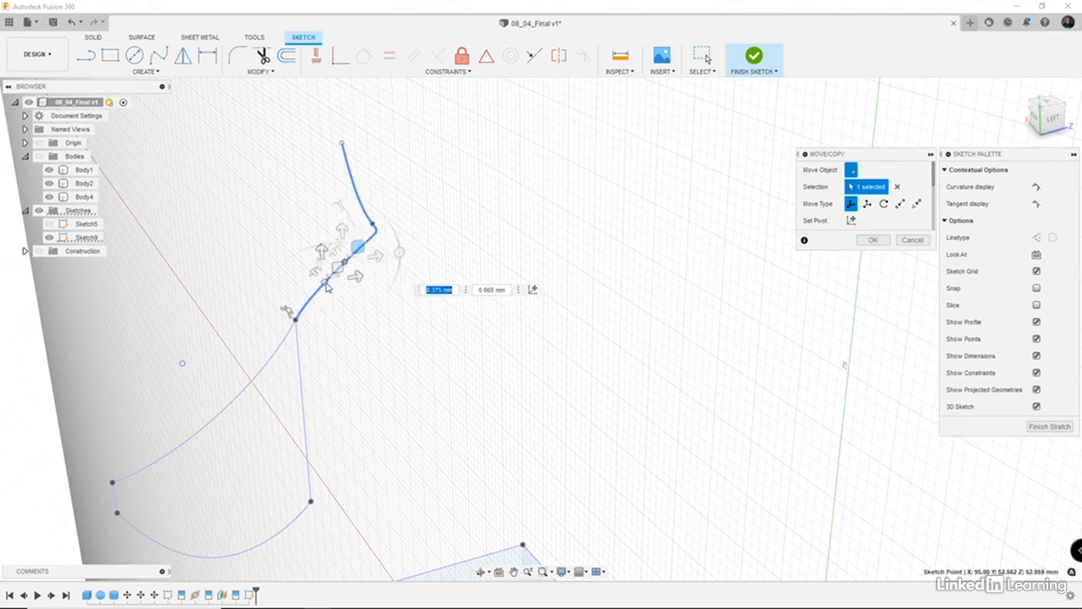
pyautogui.moveTo(358, 247)
pyautogui.keyDown('shift'); pyautogui.mouseDown(button='middle')
pyautogui.moveTo(358, 271)
pyautogui.moveTo(216, 318)
pyautogui.mouseUp(button='middle'); pyautogui.keyUp('shift')
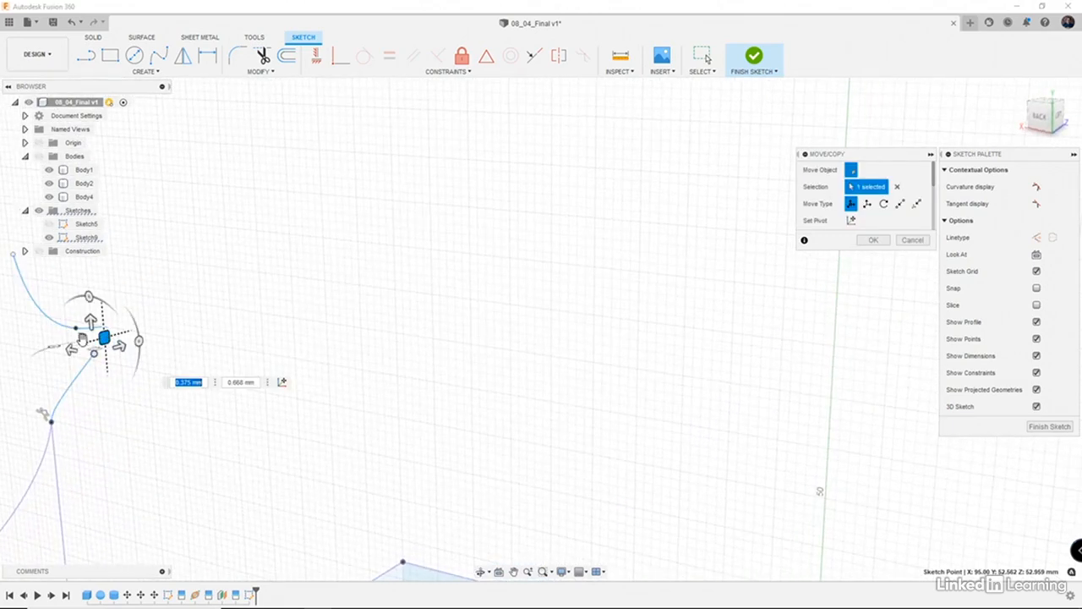
pyautogui.moveTo(81, 341); pyautogui.dragTo(48, 338)
pyautogui.scroll(-2, 49, 338)
pyautogui.scroll(-1, 49, 338)
pyautogui.moveTo(49, 339)
pyautogui.mouseDown(button='middle')
pyautogui.moveTo(573, 344)
pyautogui.moveTo(552, 346)
pyautogui.moveTo(487, 295)
pyautogui.moveTo(474, 307)
pyautogui.moveTo(424, 304)
pyautogui.mouseUp(button='middle')
pyautogui.moveTo(507, 317); pyautogui.dragTo(438, 336, button='middle')
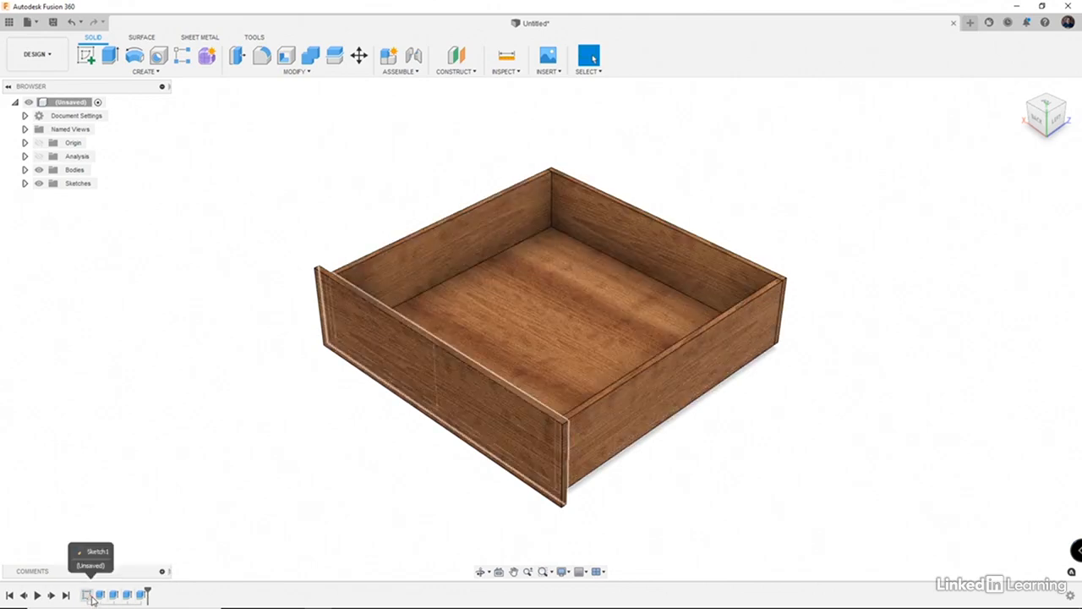
# - In the drawer design, open Sketch1 for editing and examine the groove dimensions at the side panel's lower corner
pyautogui.click(88, 596)
pyautogui.rightClick(89, 596)
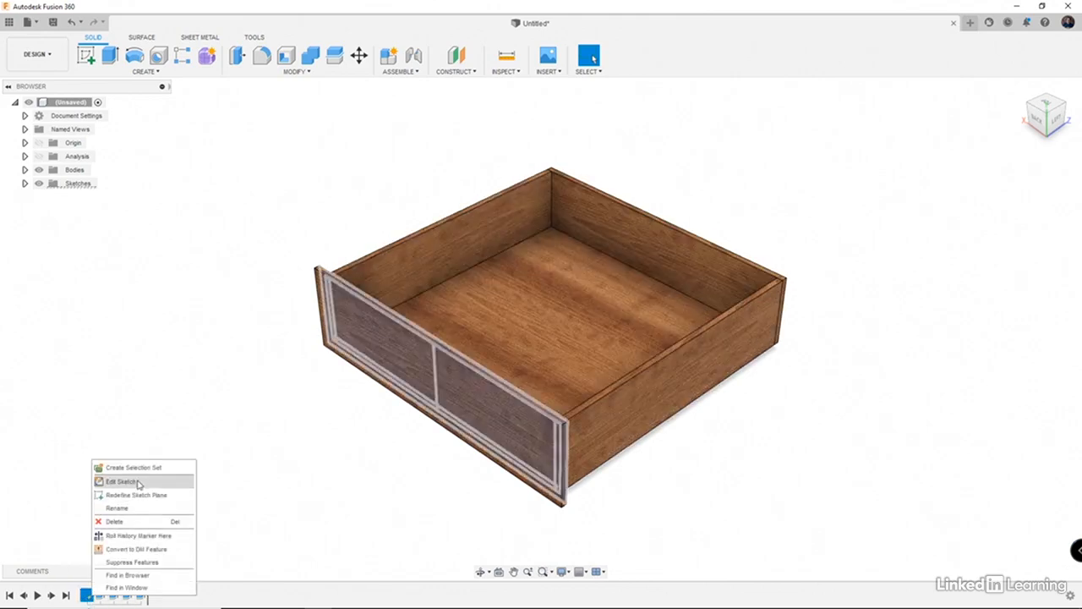
pyautogui.click(135, 482)
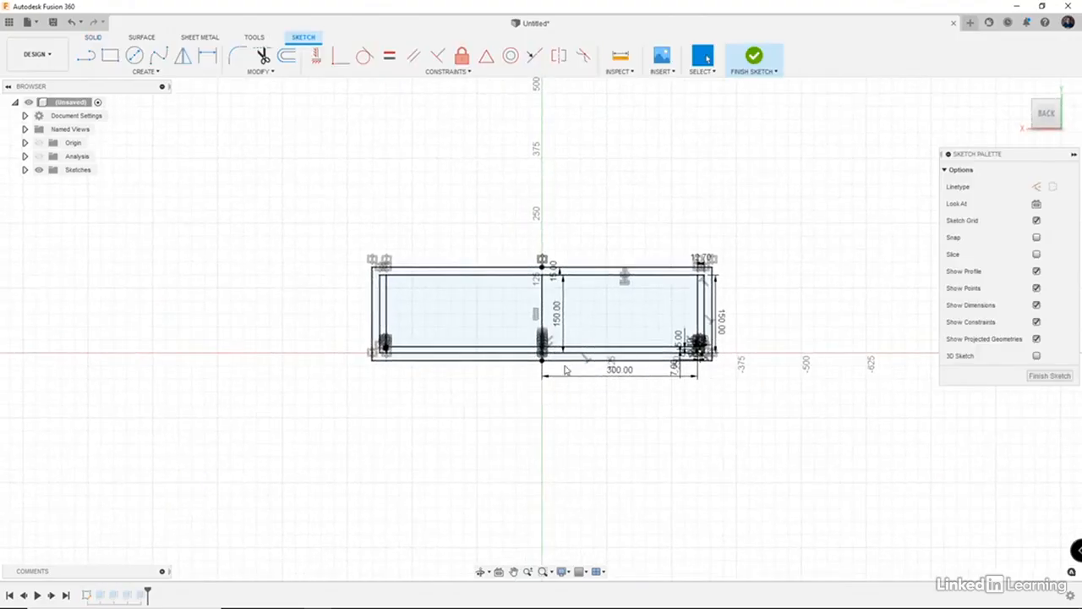
pyautogui.scroll(5, 611, 298)
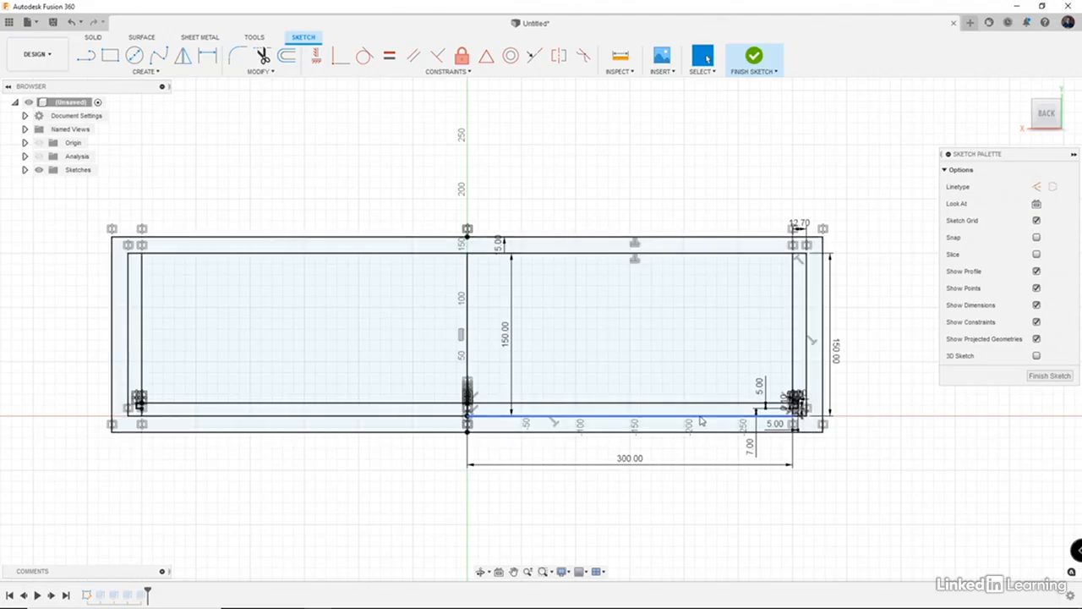
pyautogui.scroll(1, 660, 461)
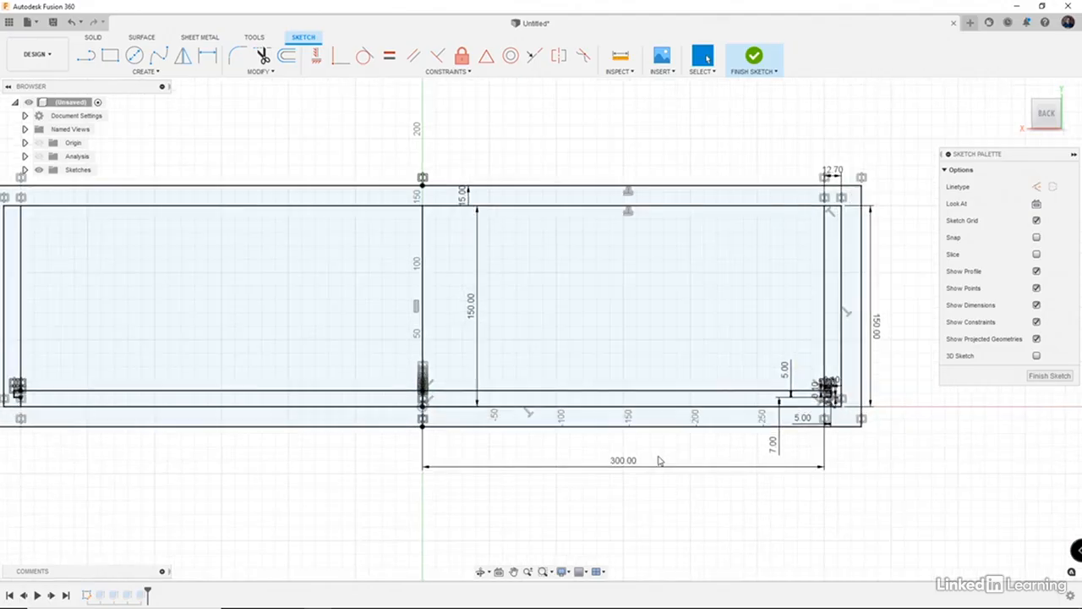
pyautogui.scroll(1, 660, 461)
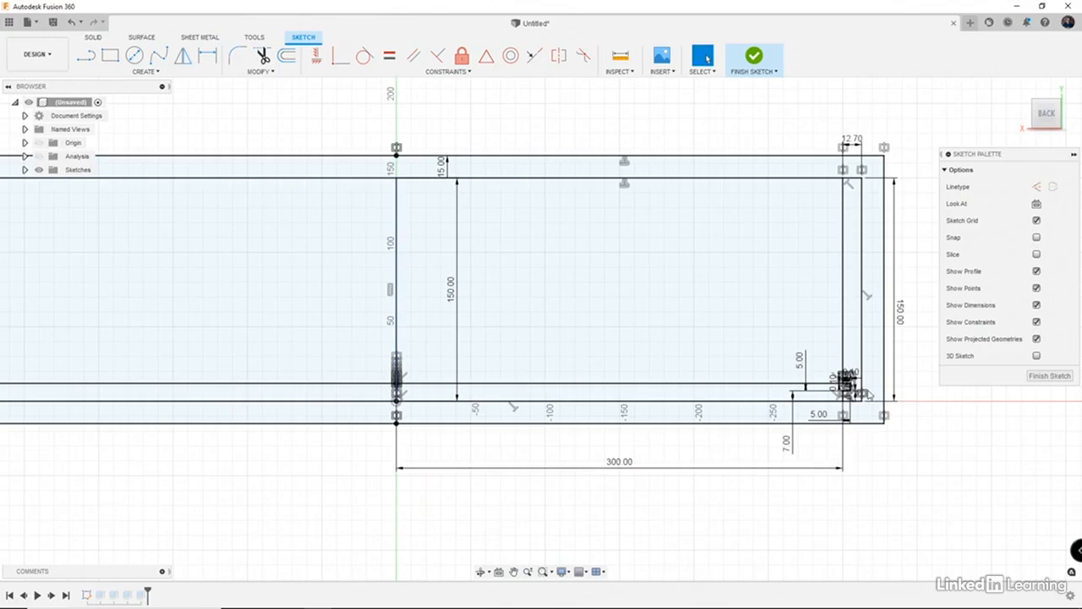
pyautogui.scroll(2, 845, 383)
pyautogui.scroll(4, 844, 385)
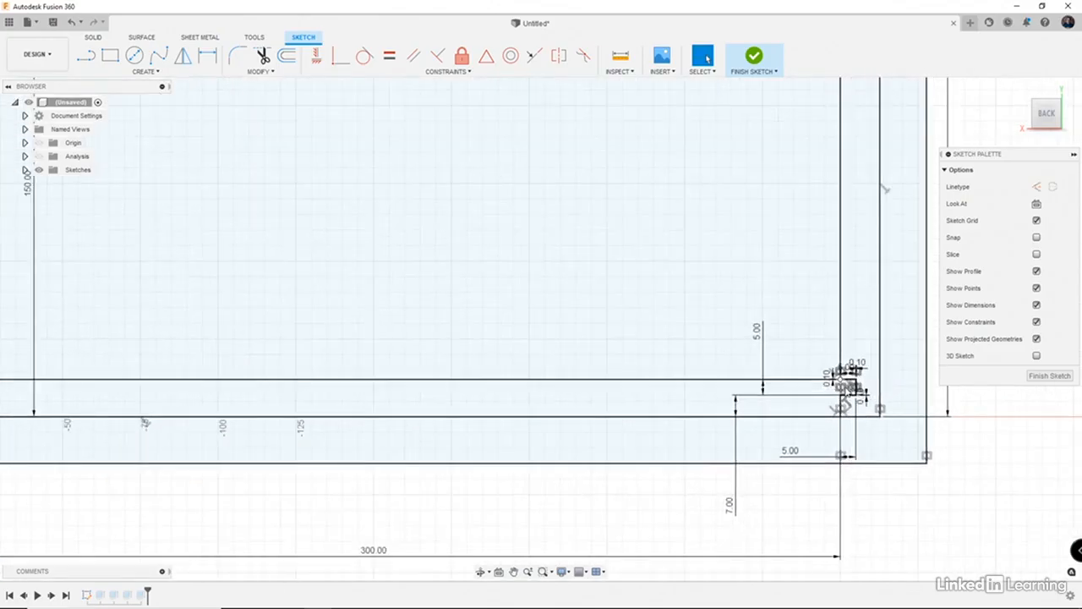
pyautogui.moveTo(848, 504)
pyautogui.mouseDown(button='middle')
pyautogui.moveTo(789, 509)
pyautogui.moveTo(732, 489)
pyautogui.mouseUp(button='middle')
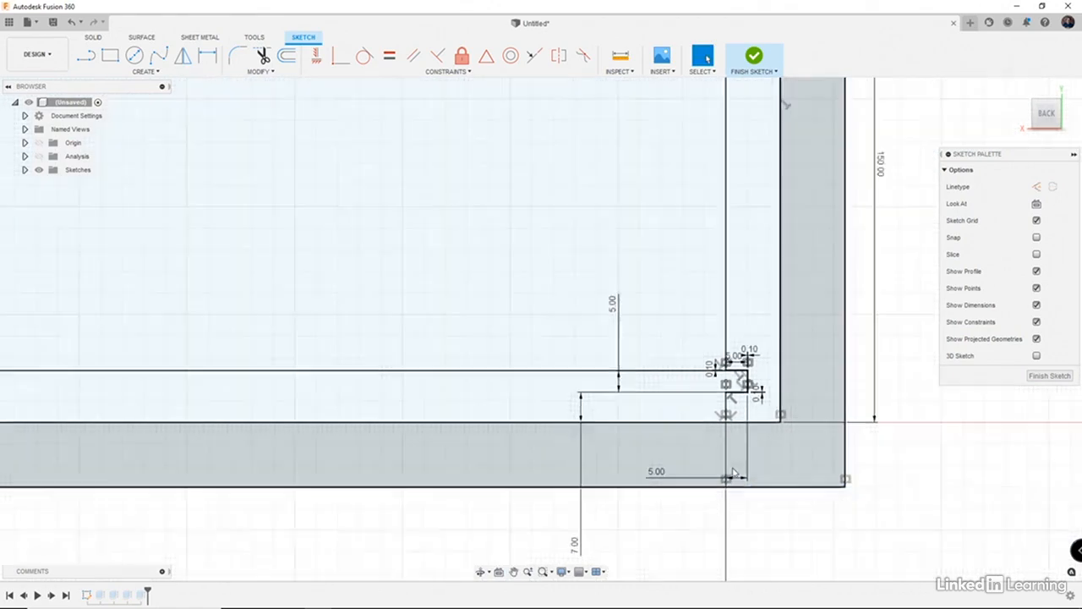
# - Set the offset between the drawer box's top edge and the front panel's top edge to 18 mm
pyautogui.scroll(-5, 711, 466)
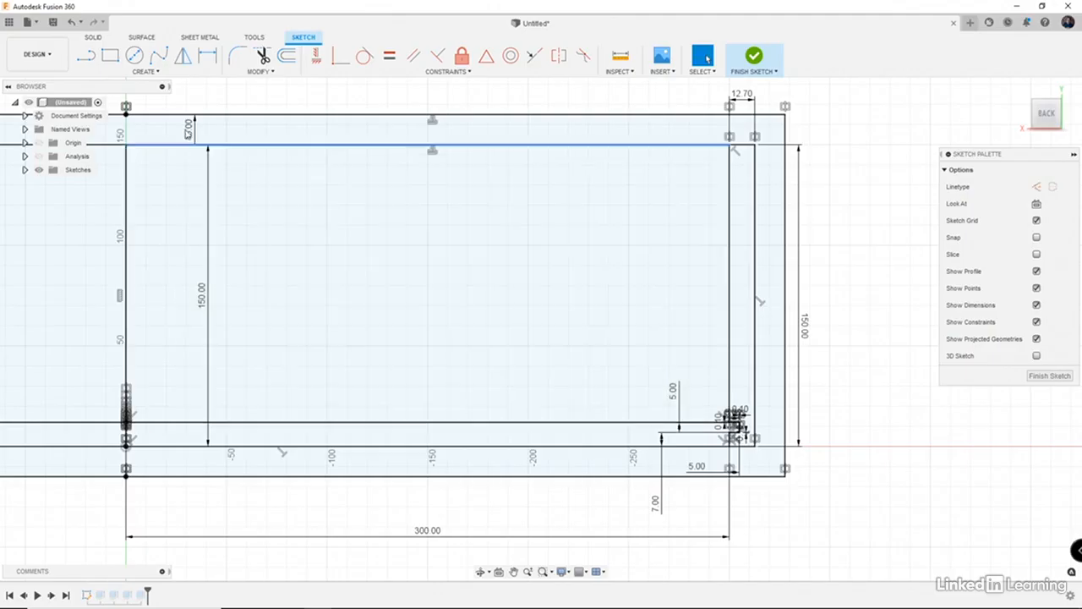
pyautogui.doubleClick(191, 131)
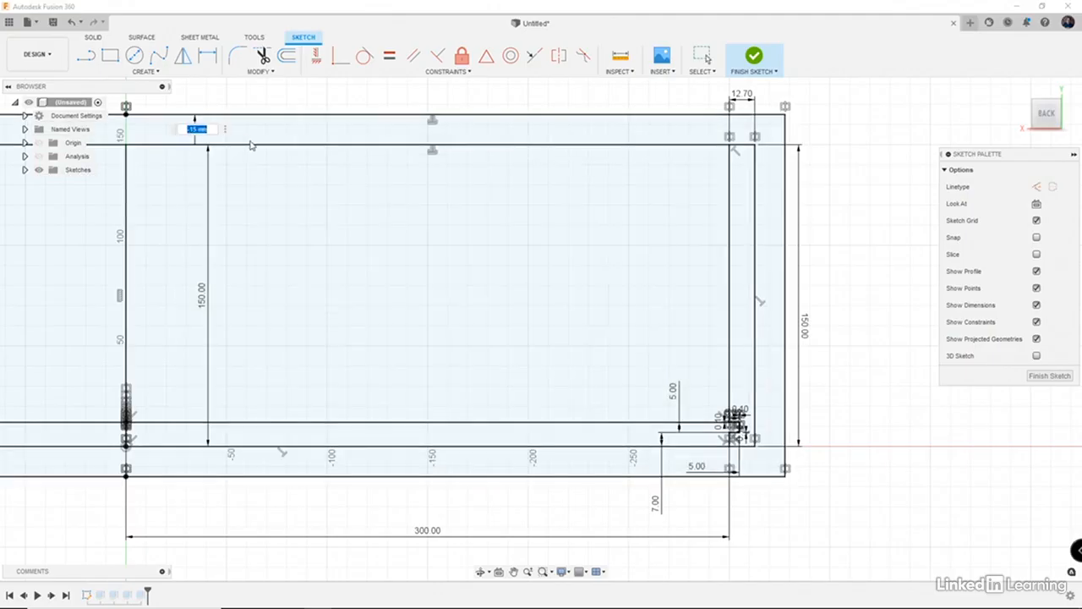
pyautogui.press('BackSpace')
pyautogui.press('Return')
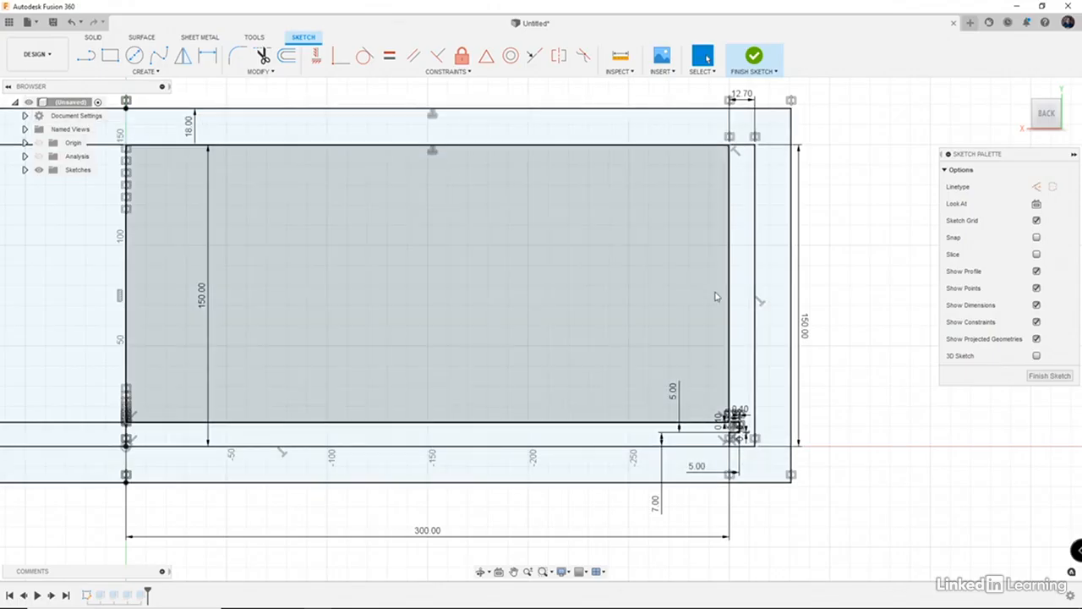
# - Examine the groove's depth and clearance dimensions where the bottom panel enters the side panel
pyautogui.scroll(1, 716, 296)
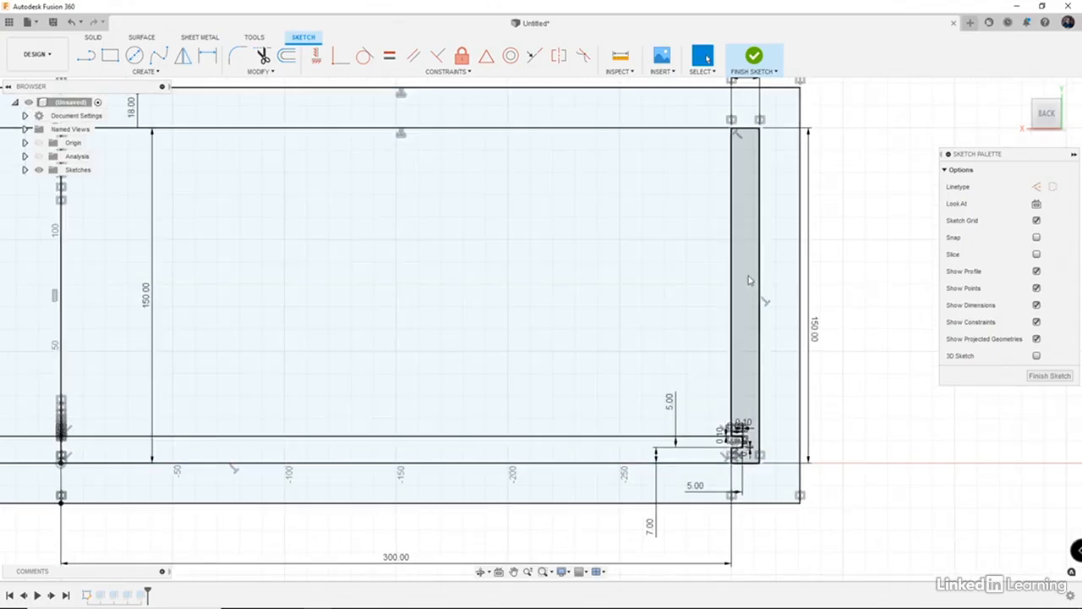
pyautogui.scroll(3, 743, 430)
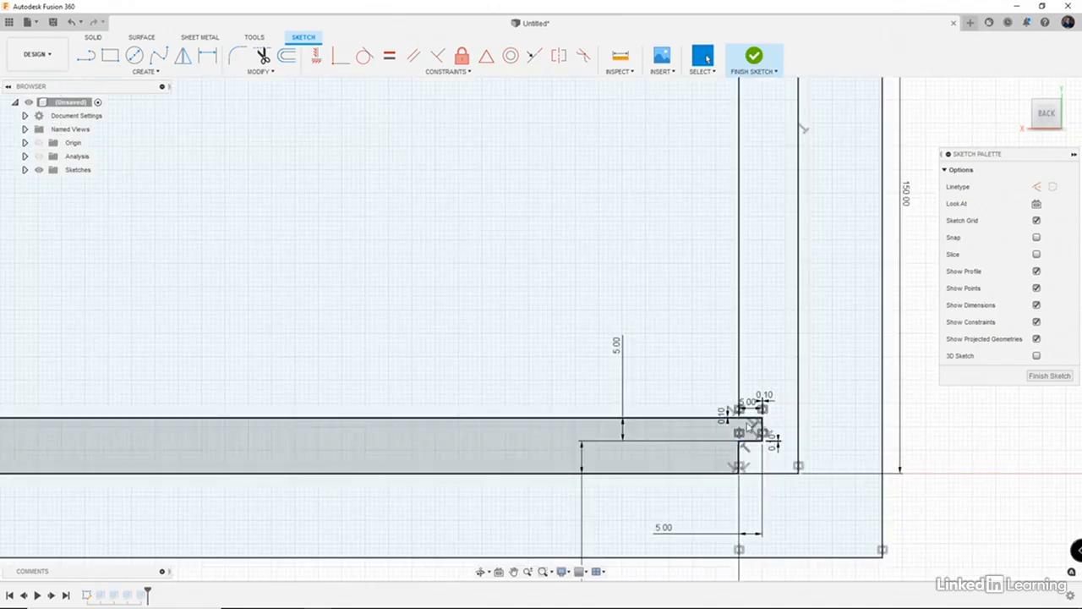
pyautogui.scroll(2, 754, 433)
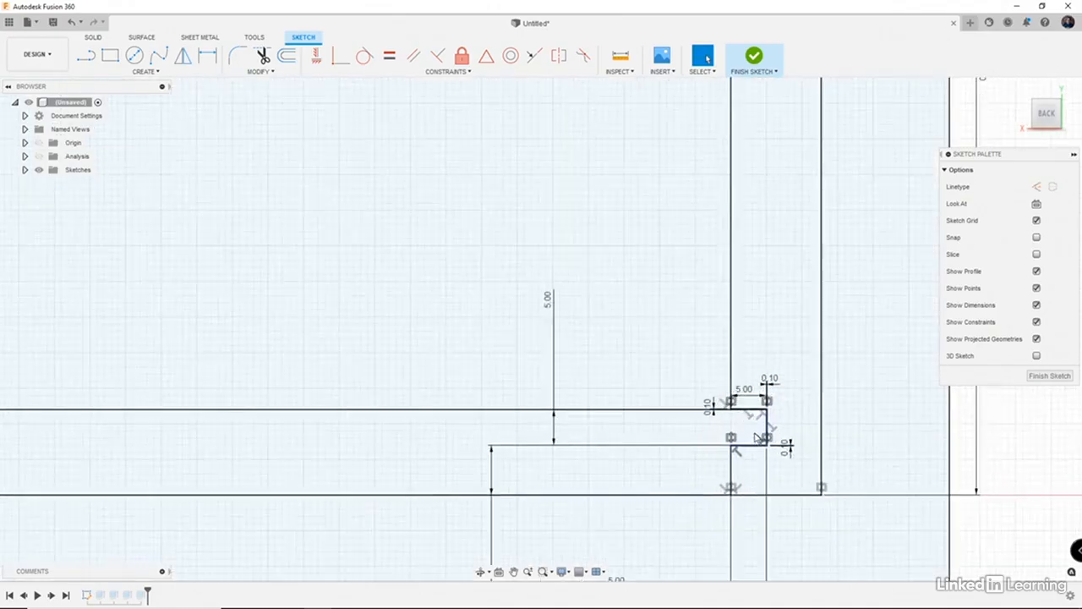
pyautogui.scroll(4, 757, 436)
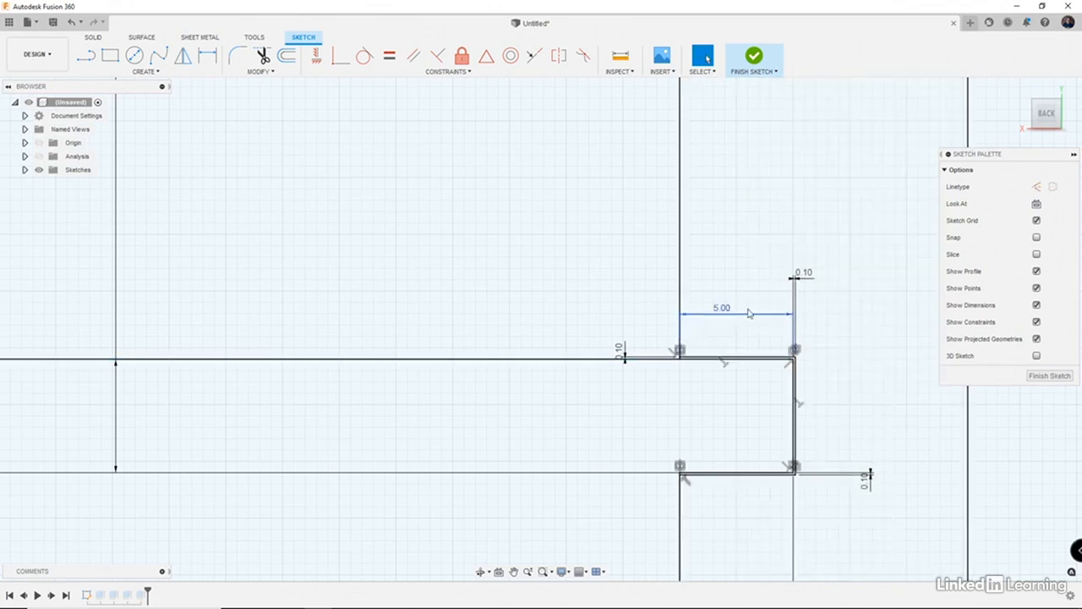
pyautogui.scroll(-4, 691, 307)
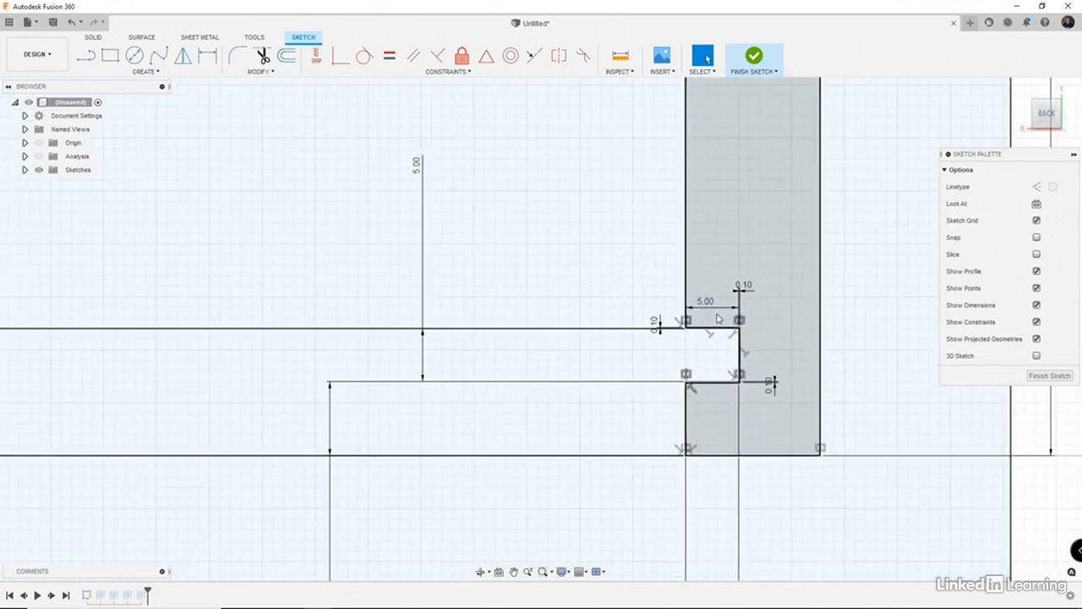
# - Set both 5 mm groove depth dimensions at the side panel's lower corner to 6 mm
pyautogui.doubleClick(709, 315)
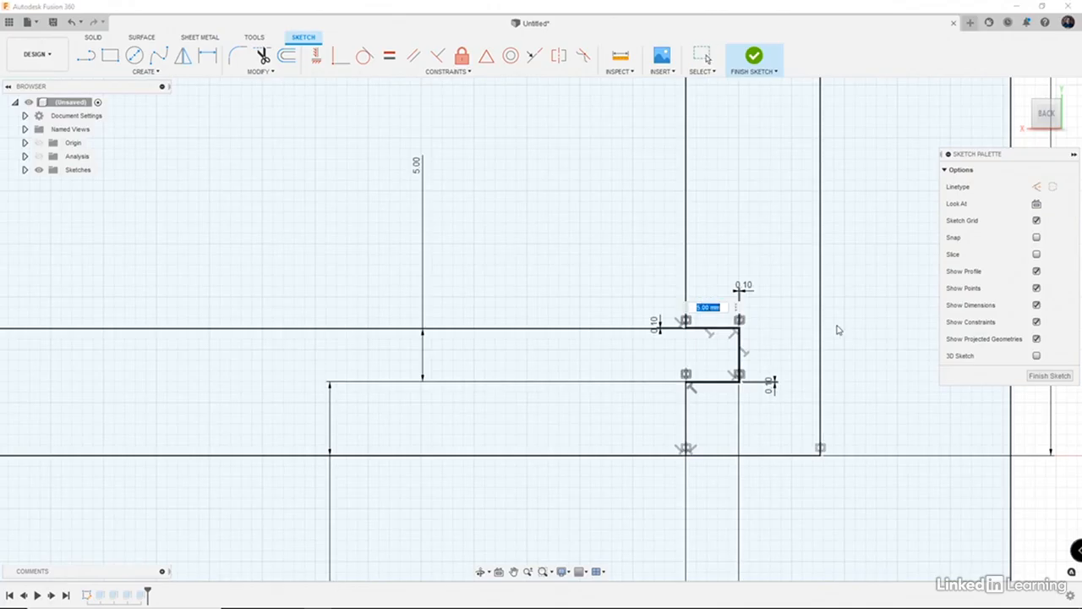
pyautogui.write('6')
pyautogui.press('Return')
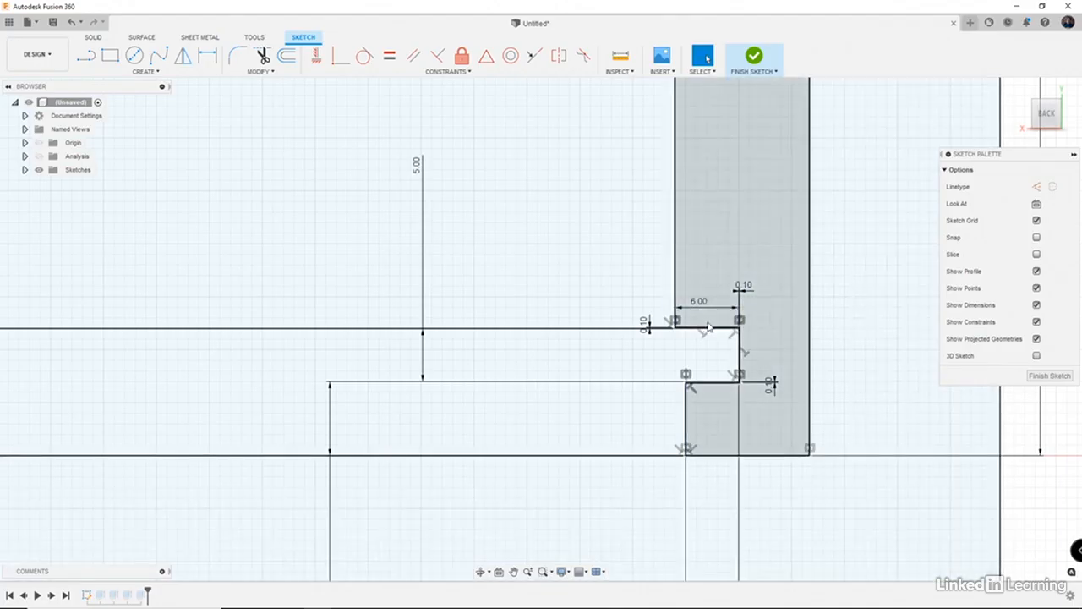
pyautogui.scroll(-3, 734, 431)
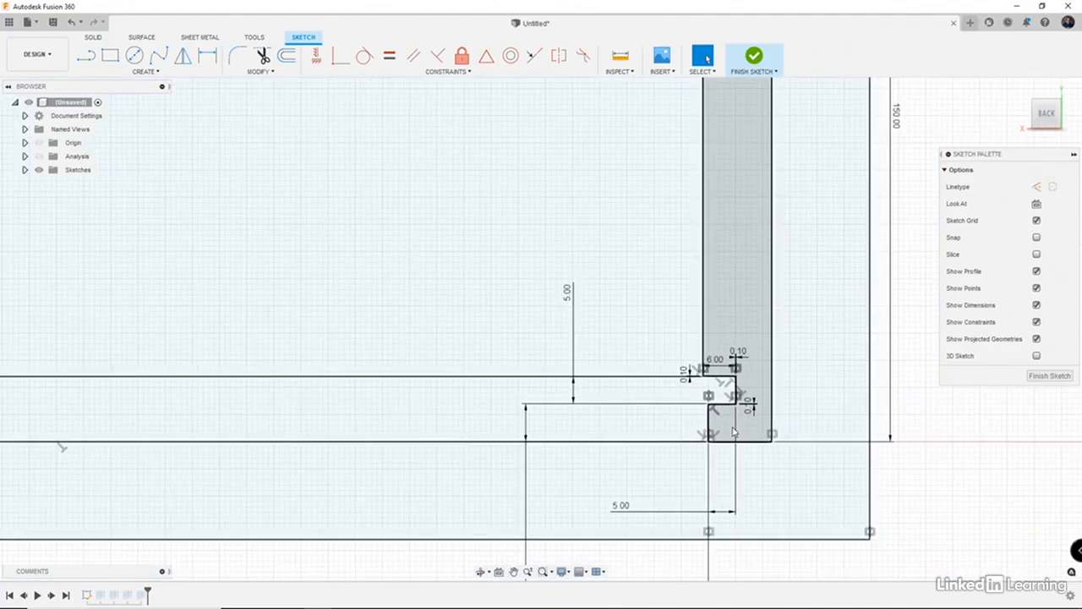
pyautogui.click(651, 513)
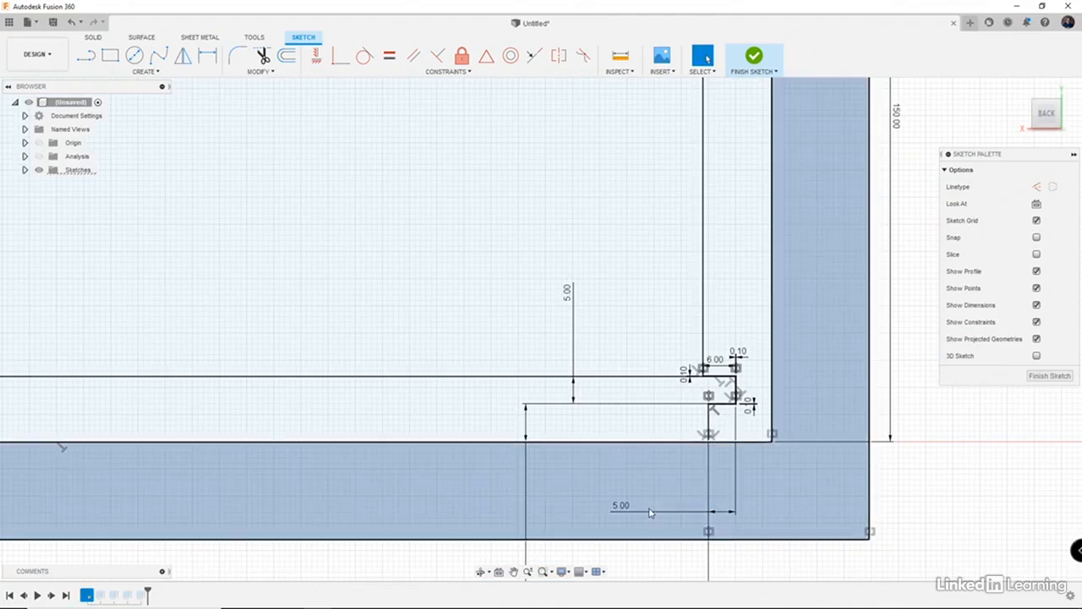
pyautogui.press('Escape')
pyautogui.doubleClick(622, 511)
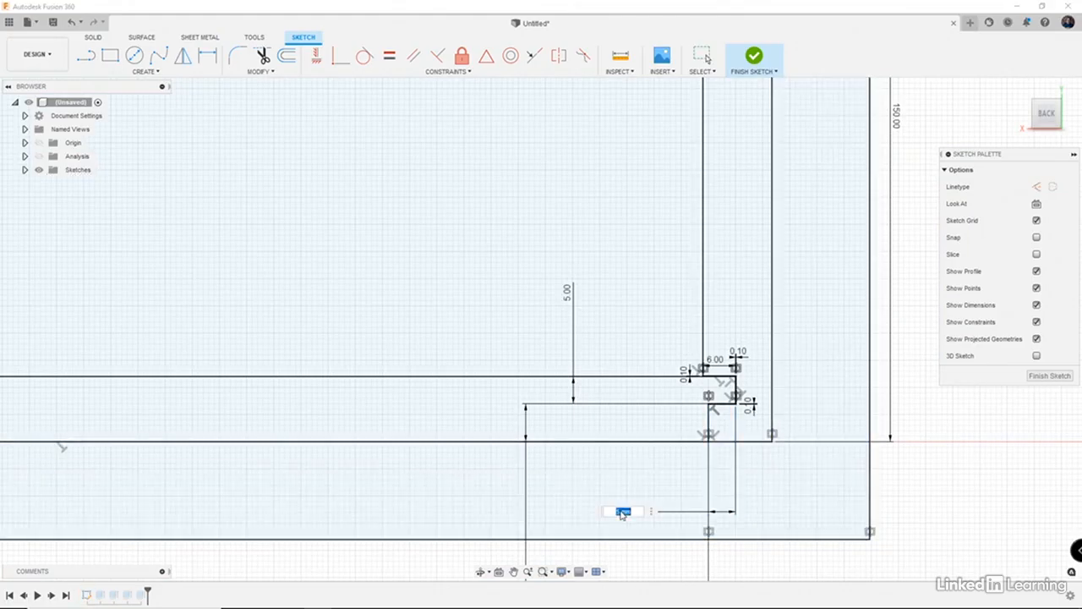
pyautogui.write('6')
pyautogui.press('Return')
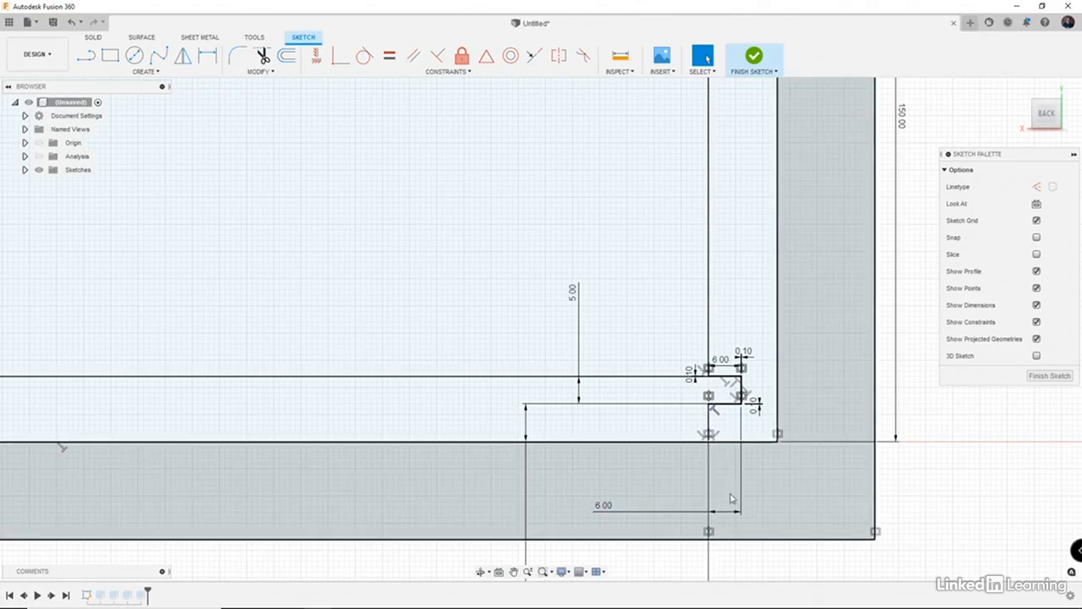
# - Review the updated groove and overall drawer profile, and finish editing Sketch1
pyautogui.scroll(2, 713, 473)
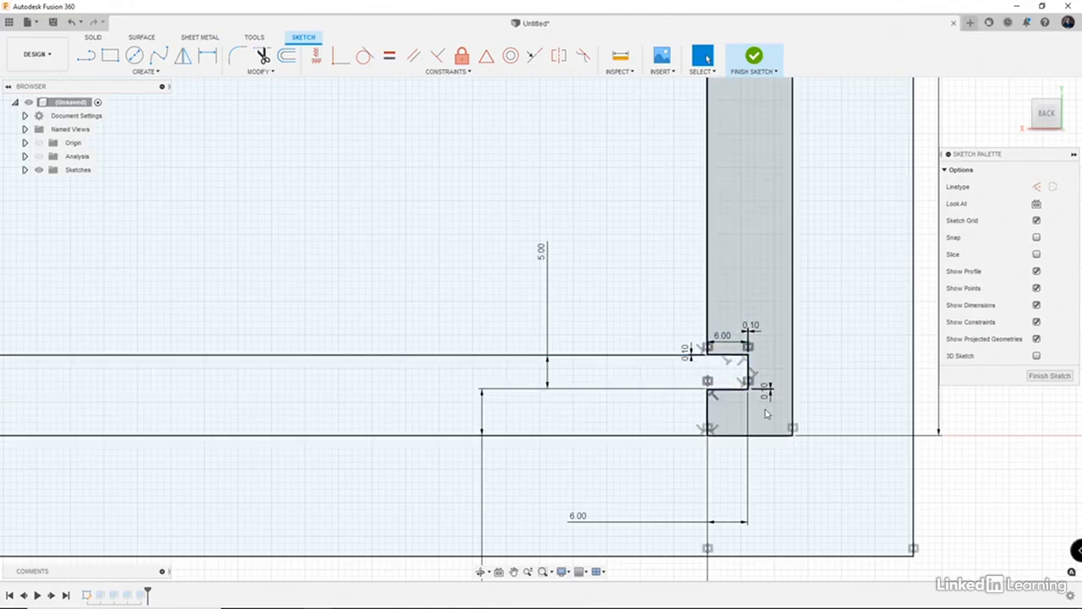
pyautogui.scroll(-3, 116, 428)
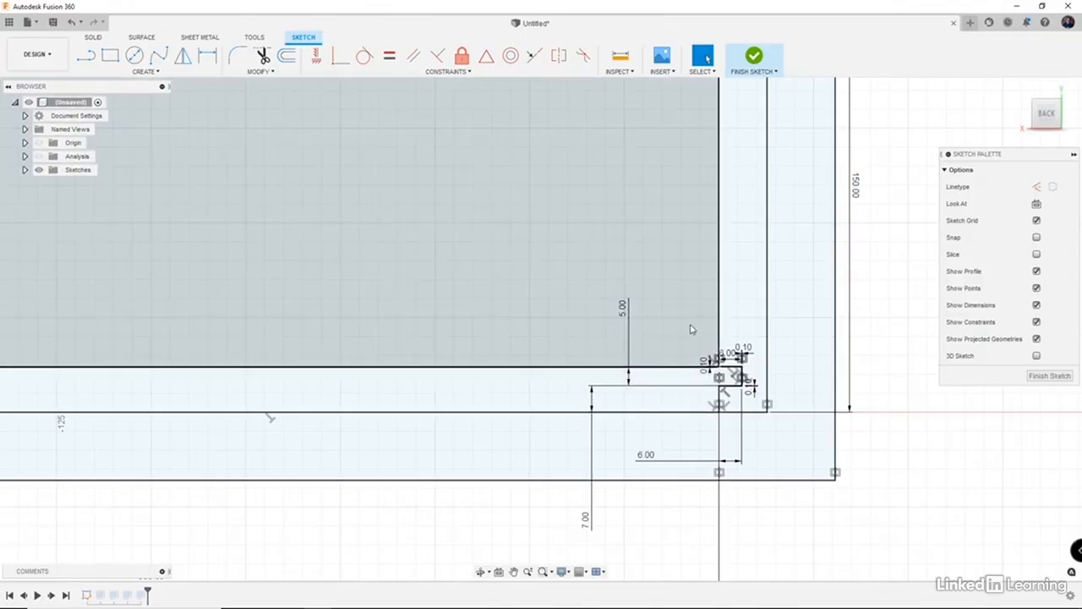
pyautogui.scroll(-3, 761, 366)
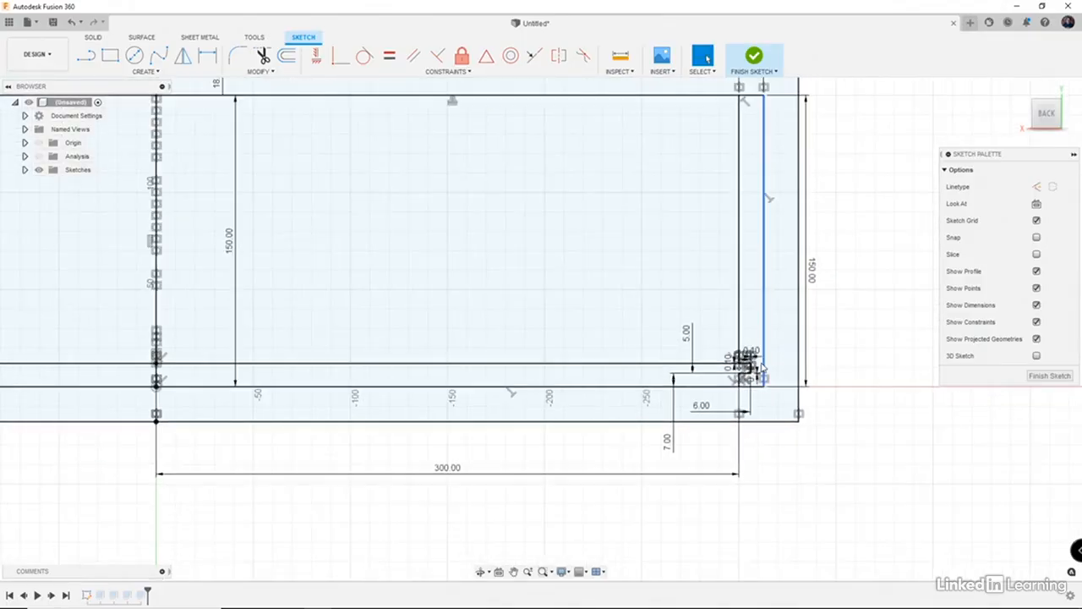
pyautogui.moveTo(761, 368); pyautogui.dragTo(828, 435, button='middle')
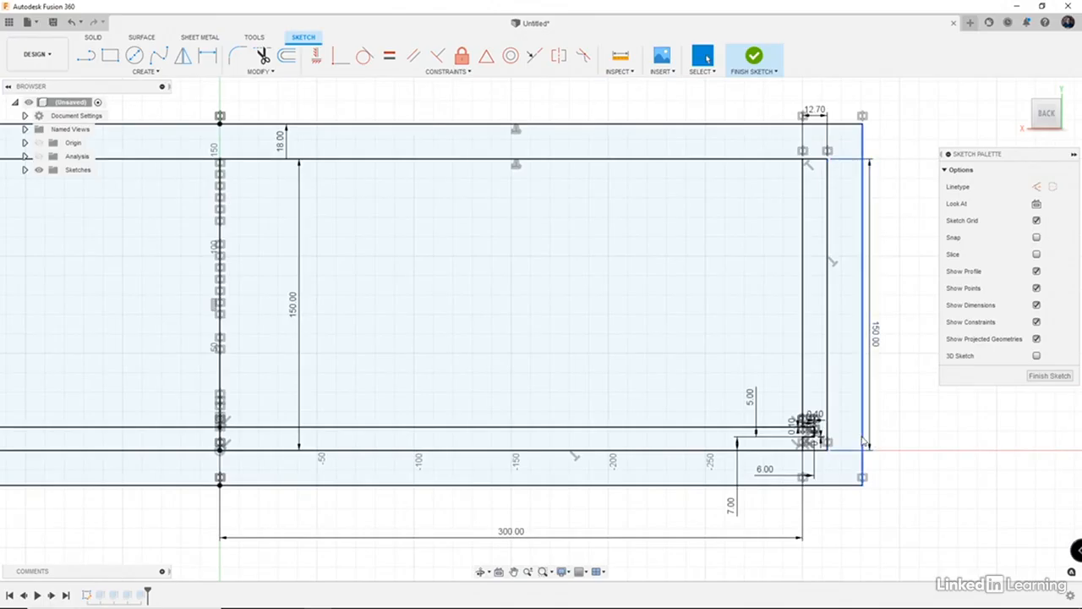
pyautogui.scroll(1, 822, 437)
pyautogui.scroll(-1, 822, 437)
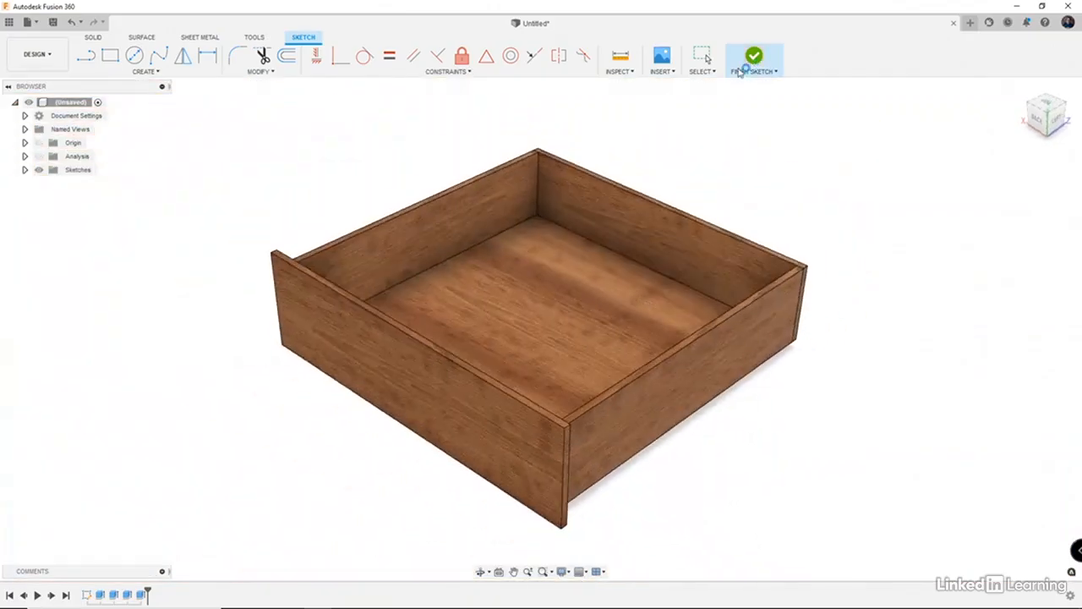
pyautogui.click(752, 57)
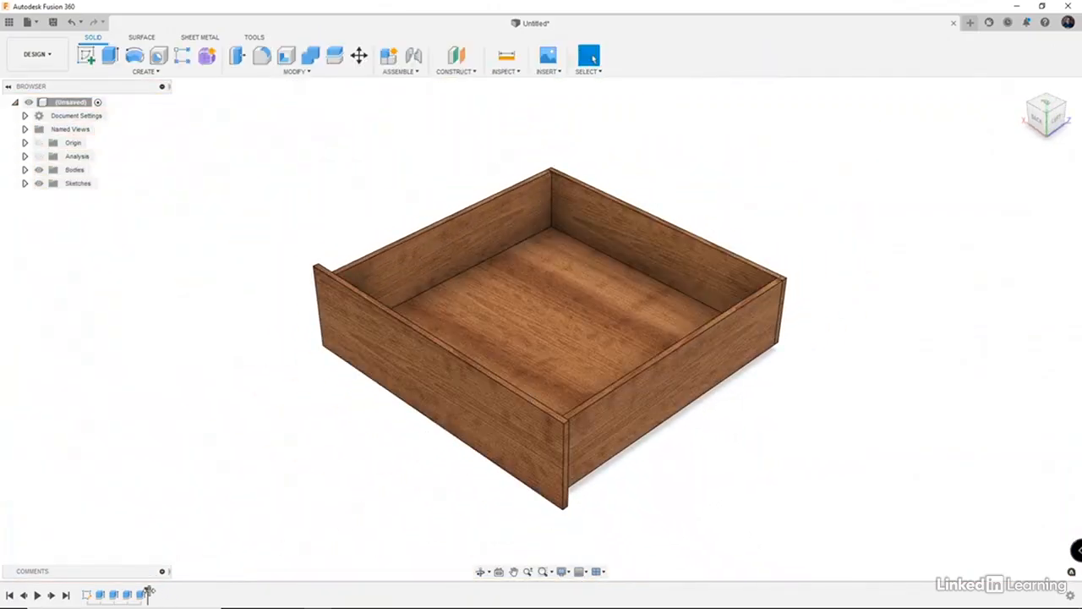
# - Roll the history back to just after the first extrusion, and step it forward through the bottom and front panel extrusions
pyautogui.moveTo(147, 595); pyautogui.dragTo(115, 595)
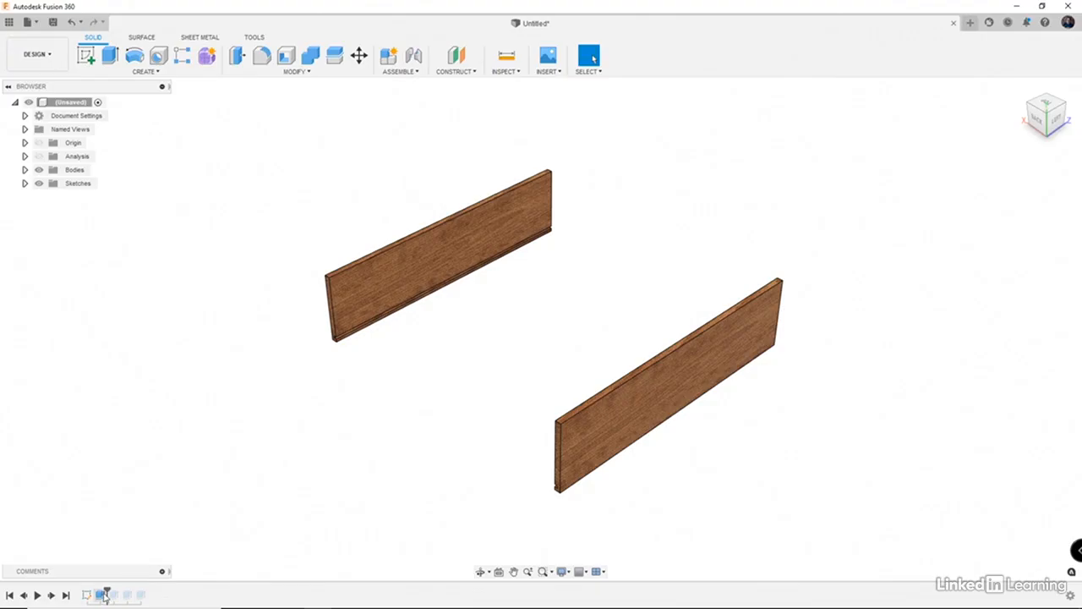
pyautogui.moveTo(107, 590); pyautogui.dragTo(121, 595)
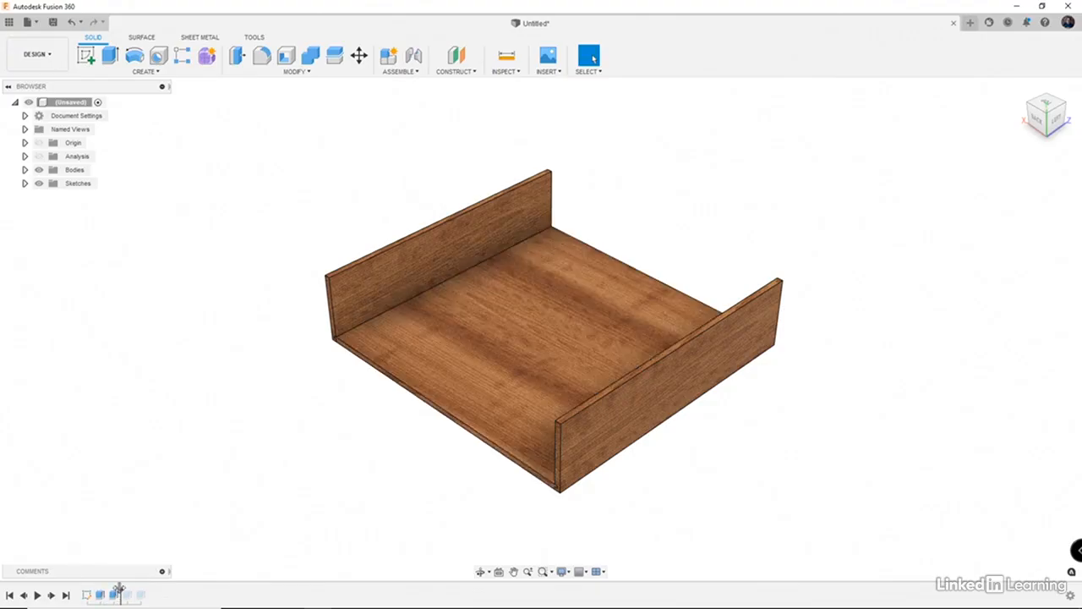
pyautogui.moveTo(120, 592); pyautogui.dragTo(133, 594)
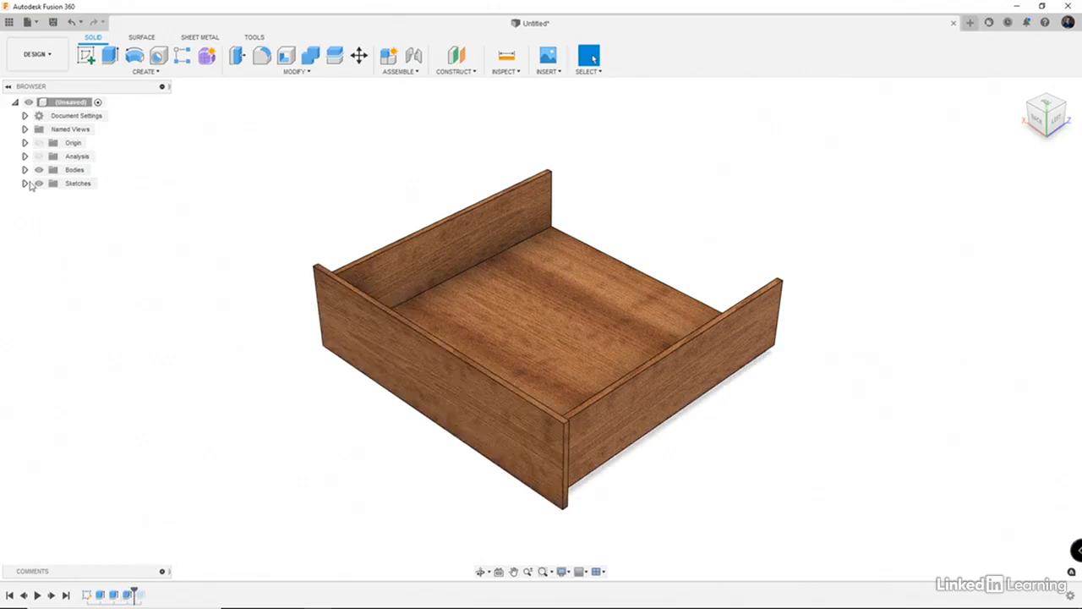
# - Show Sketch1 and review the front panel extrusion's New Body operation, closing the feature without changes
pyautogui.click(25, 184)
pyautogui.click(48, 197)
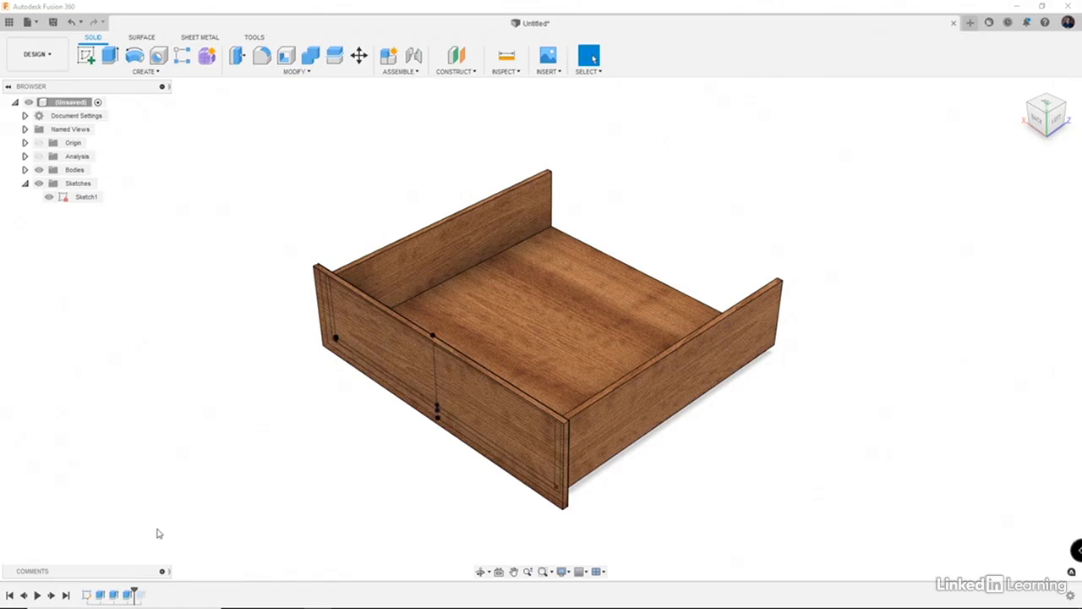
pyautogui.rightClick(128, 595)
pyautogui.click(162, 484)
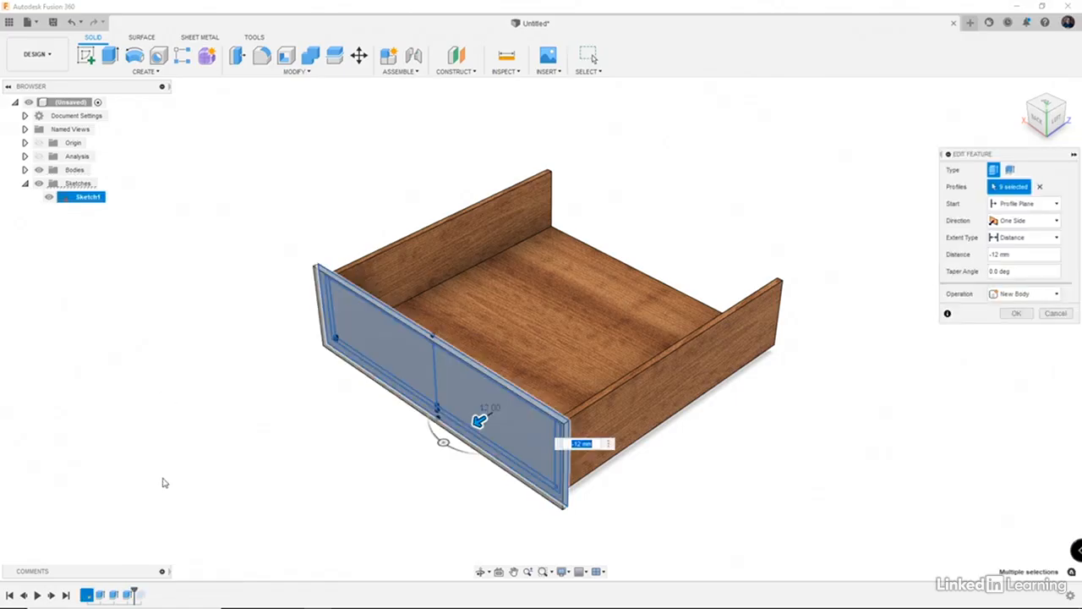
pyautogui.click(1018, 294)
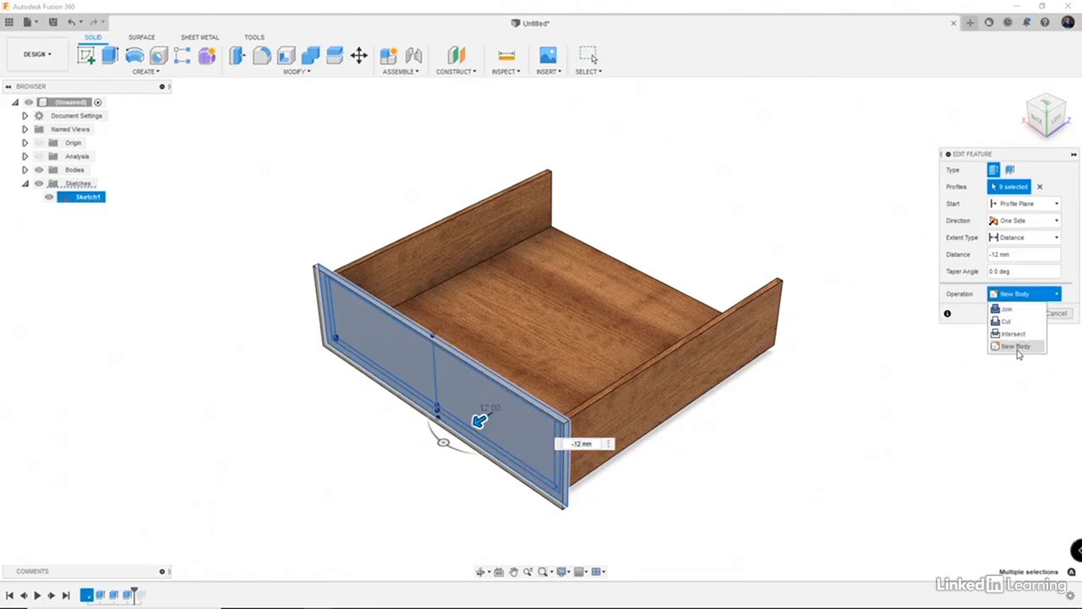
pyautogui.click(1017, 347)
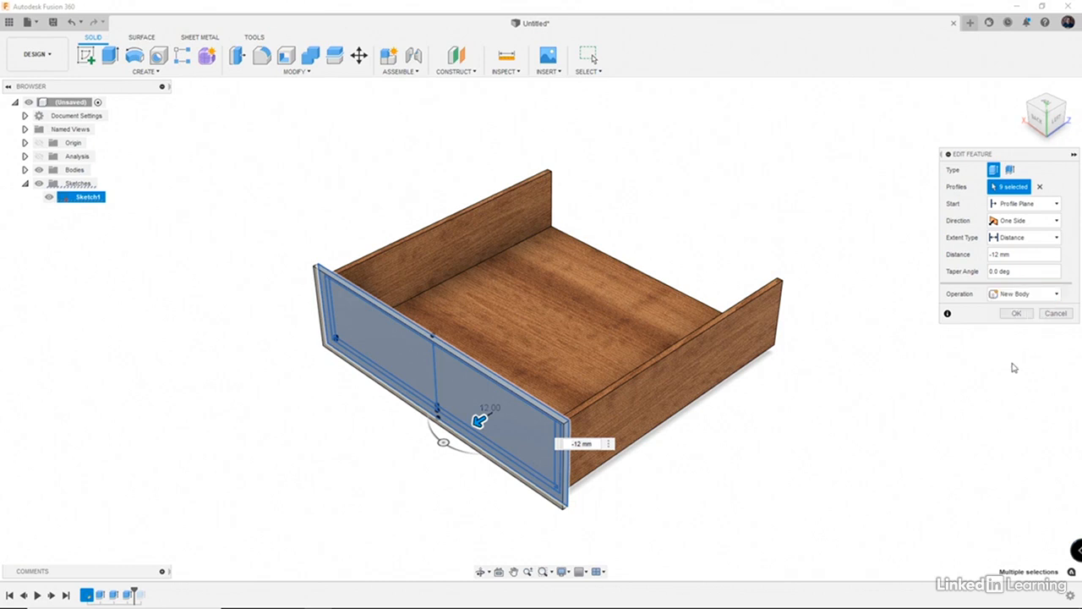
pyautogui.click(1057, 315)
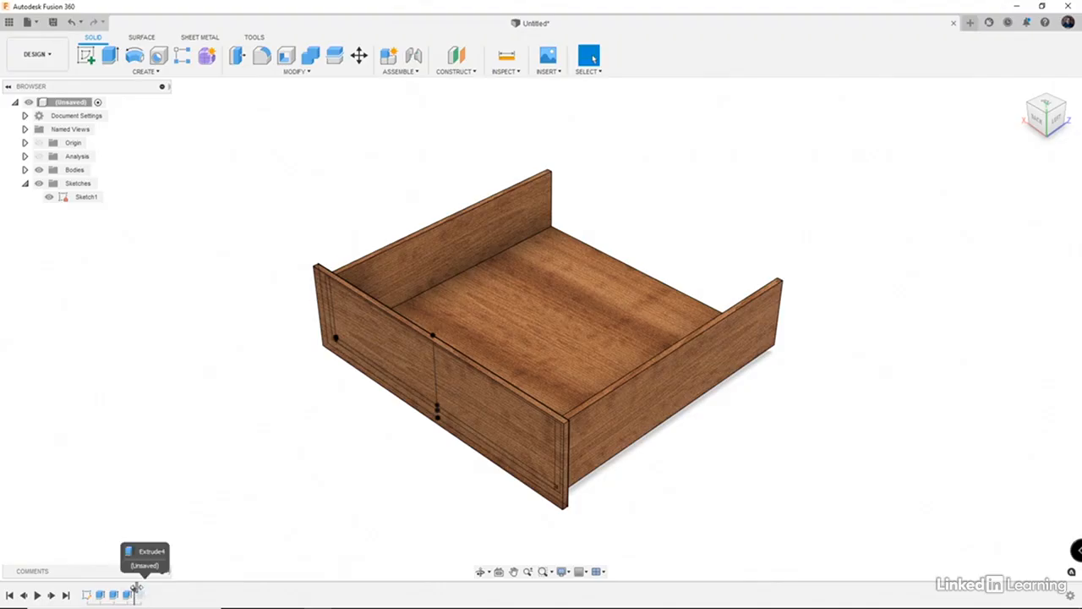
# - Roll the history forward to the end and review the back panel extrusion's profile, start offset and operation settings
pyautogui.moveTo(136, 589); pyautogui.dragTo(146, 595)
pyautogui.click(143, 594)
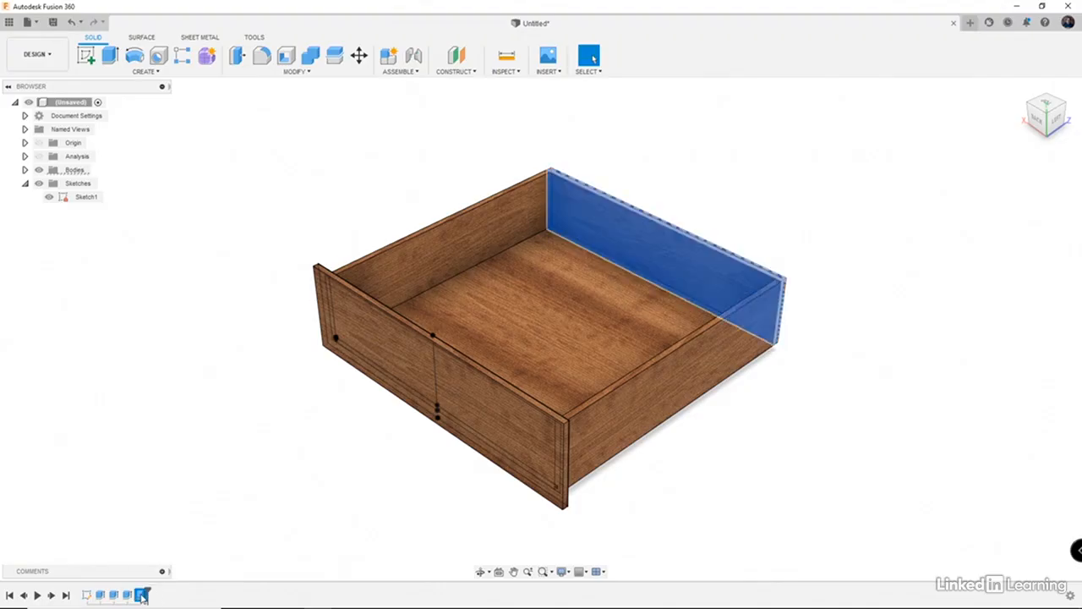
pyautogui.rightClick(143, 594)
pyautogui.click(192, 476)
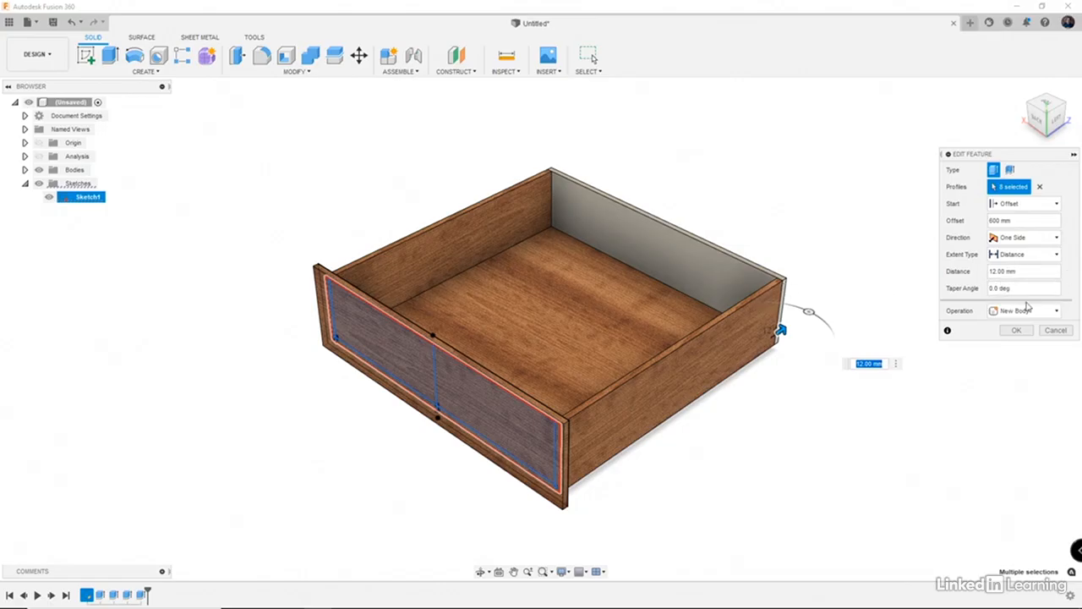
pyautogui.click(1019, 330)
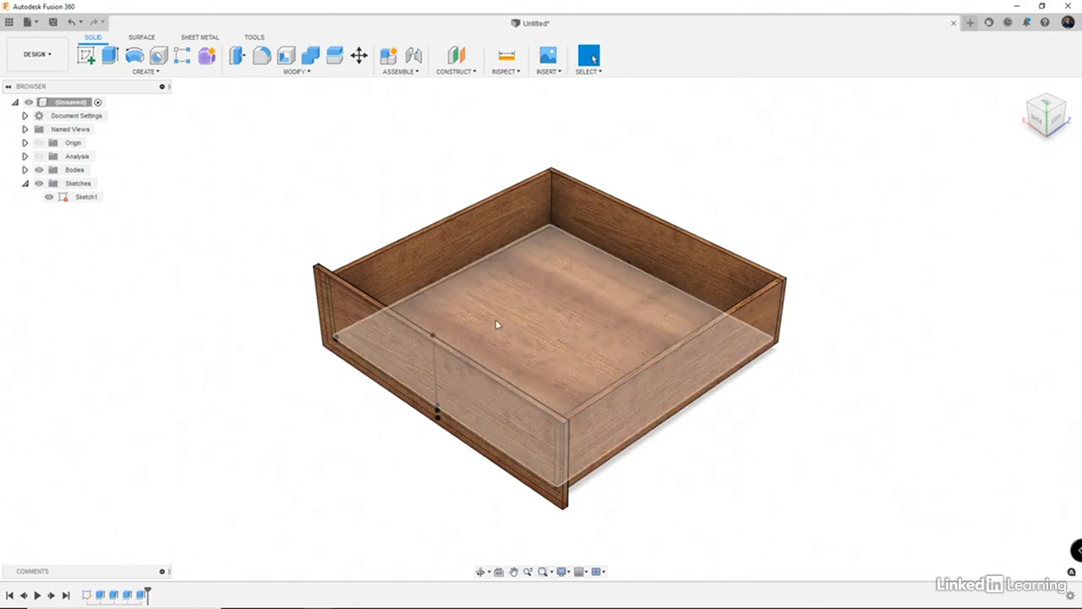
# - Hide Sketch1 and view the complete drawer
pyautogui.click(49, 197)
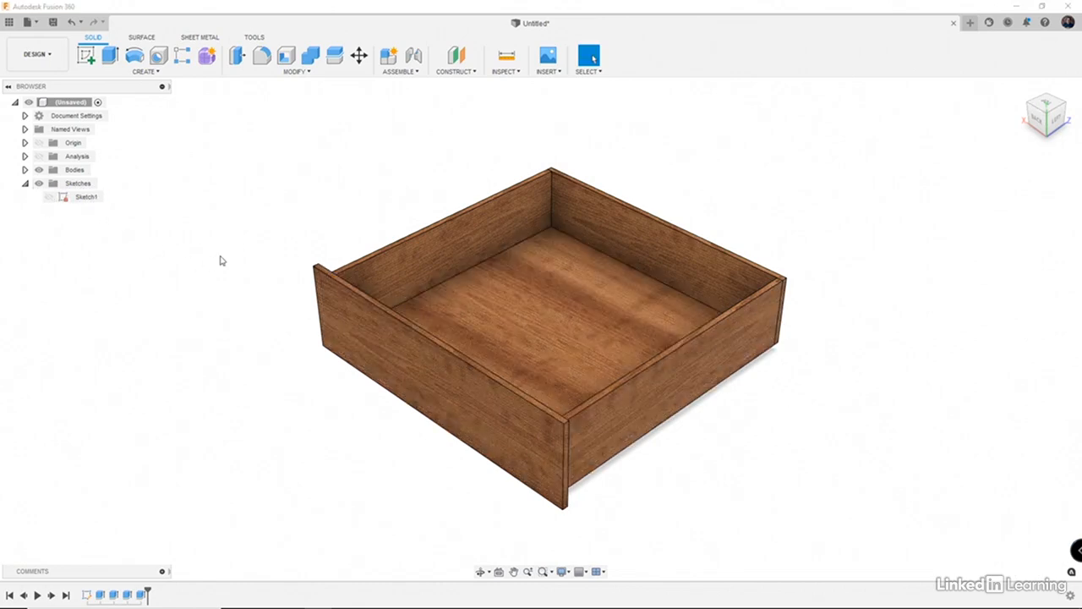
pyautogui.moveTo(255, 389)
pyautogui.keyDown('shift'); pyautogui.mouseDown(button='middle')
pyautogui.moveTo(252, 367)
pyautogui.moveTo(313, 367)
pyautogui.moveTo(252, 377)
pyautogui.mouseUp(button='middle'); pyautogui.keyUp('shift')
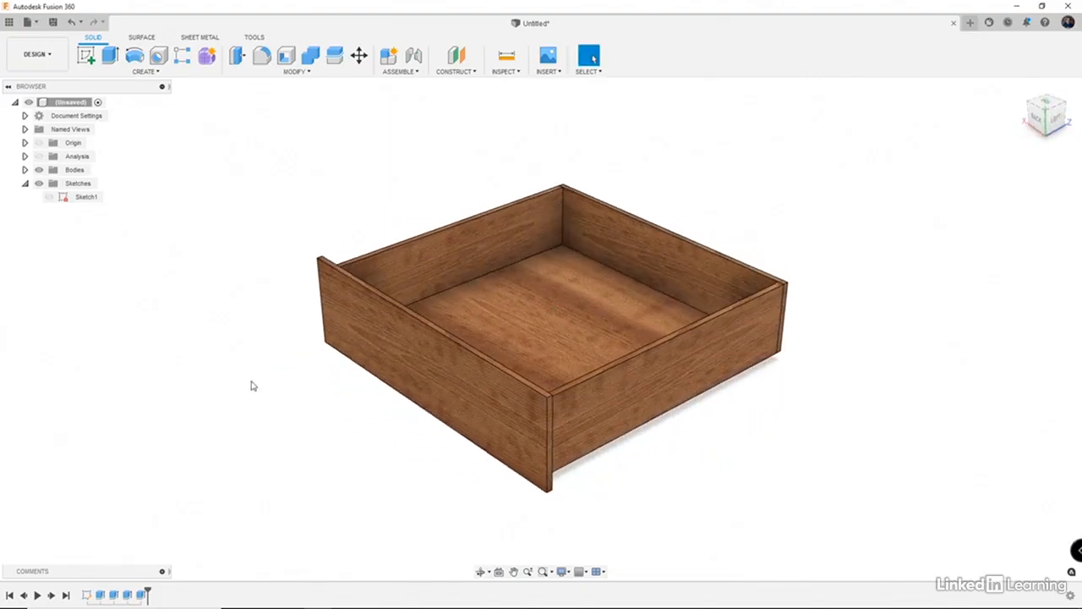
pyautogui.scroll(2, 407, 366)
pyautogui.scroll(-2, 407, 366)
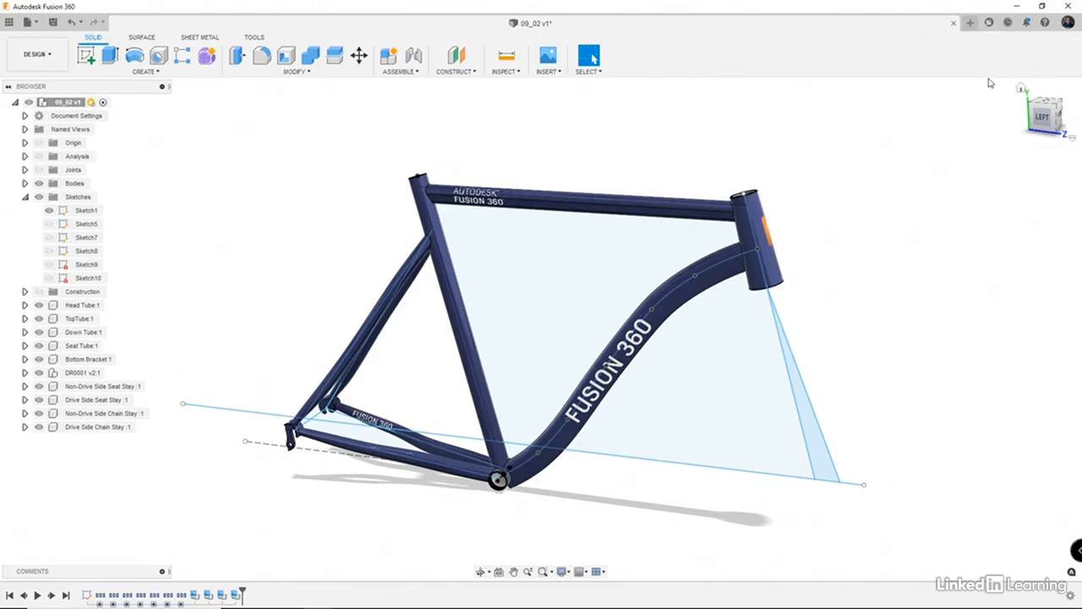
# - In the 09_02 bike frame design, open Sketch1 for editing and examine its 3D layout
pyautogui.keyDown('shift'); pyautogui.moveTo(983, 86); pyautogui.dragTo(994, 90, button='middle'); pyautogui.keyUp('shift')
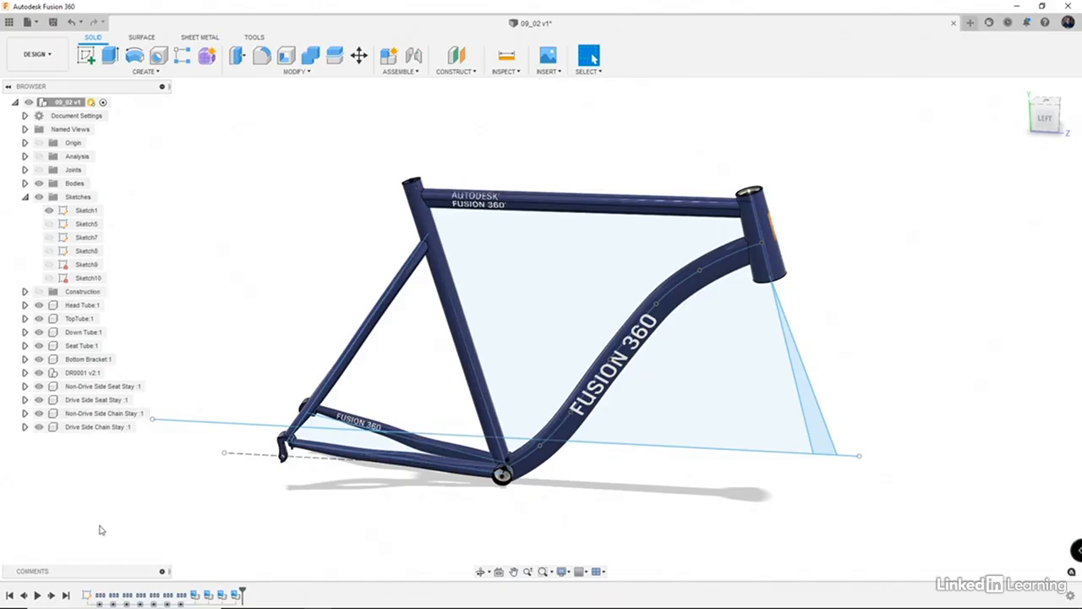
pyautogui.moveTo(103, 595)
pyautogui.moveTo(156, 595)
pyautogui.rightClick(94, 213)
pyautogui.click(131, 251)
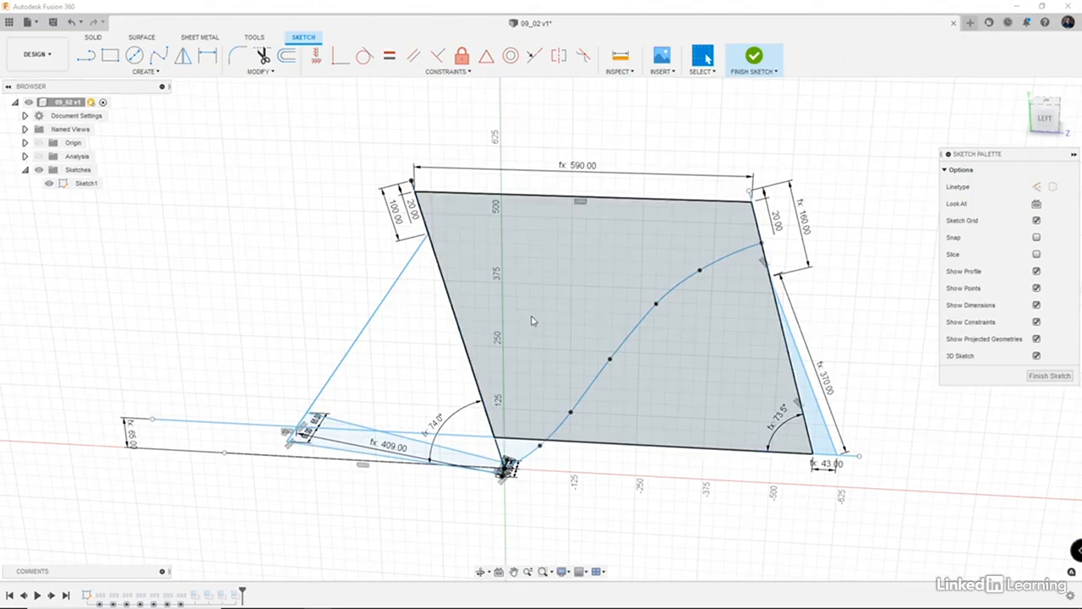
pyautogui.keyDown('shift'); pyautogui.moveTo(531, 322); pyautogui.dragTo(505, 326, button='middle'); pyautogui.keyUp('shift')
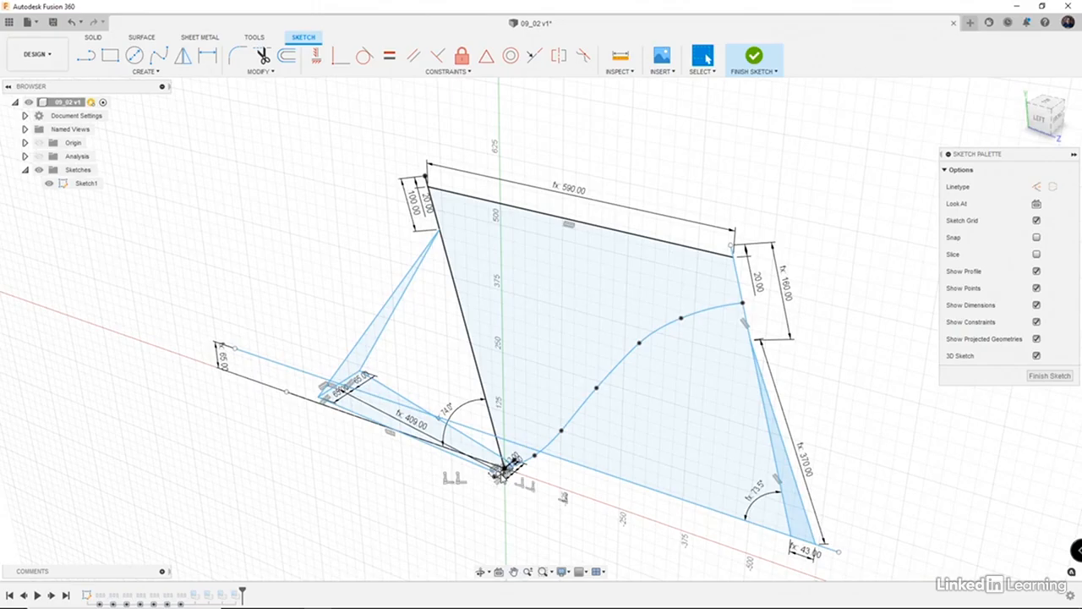
pyautogui.keyDown('shift'); pyautogui.moveTo(562, 341); pyautogui.dragTo(586, 331, button='middle'); pyautogui.keyUp('shift')
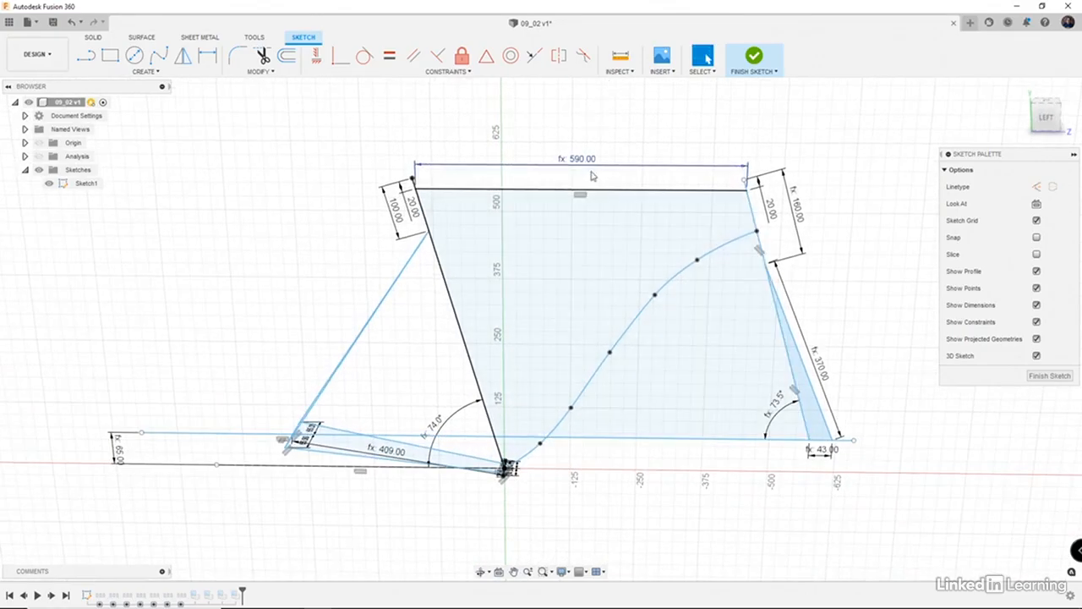
# - Set the top tube length user parameter TopTubeL to 600 mm in the bike frame's parameters
pyautogui.click(253, 72)
pyautogui.click(263, 183)
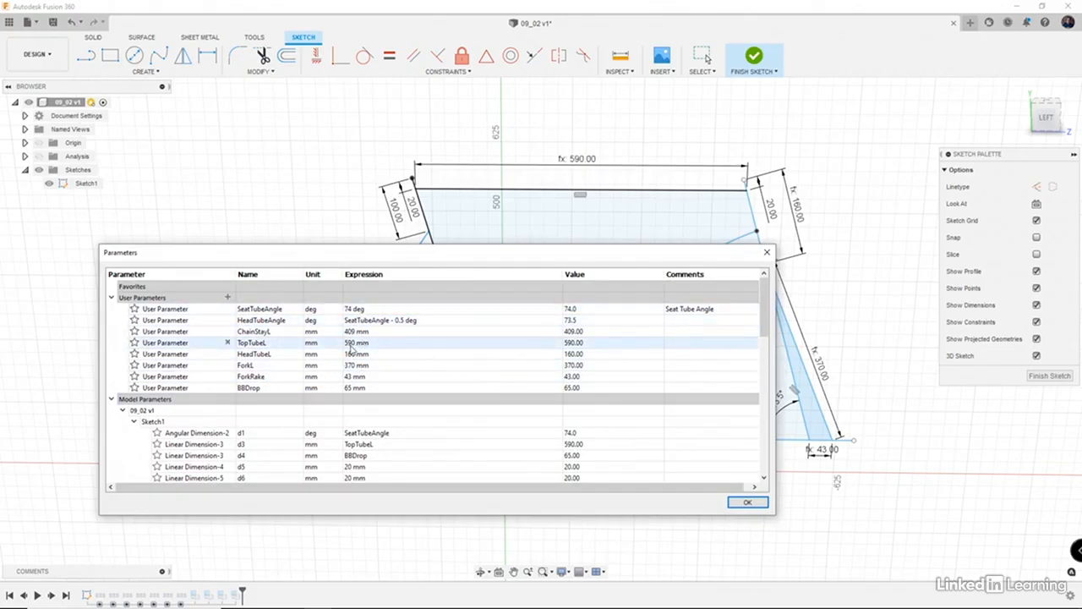
pyautogui.doubleClick(350, 343)
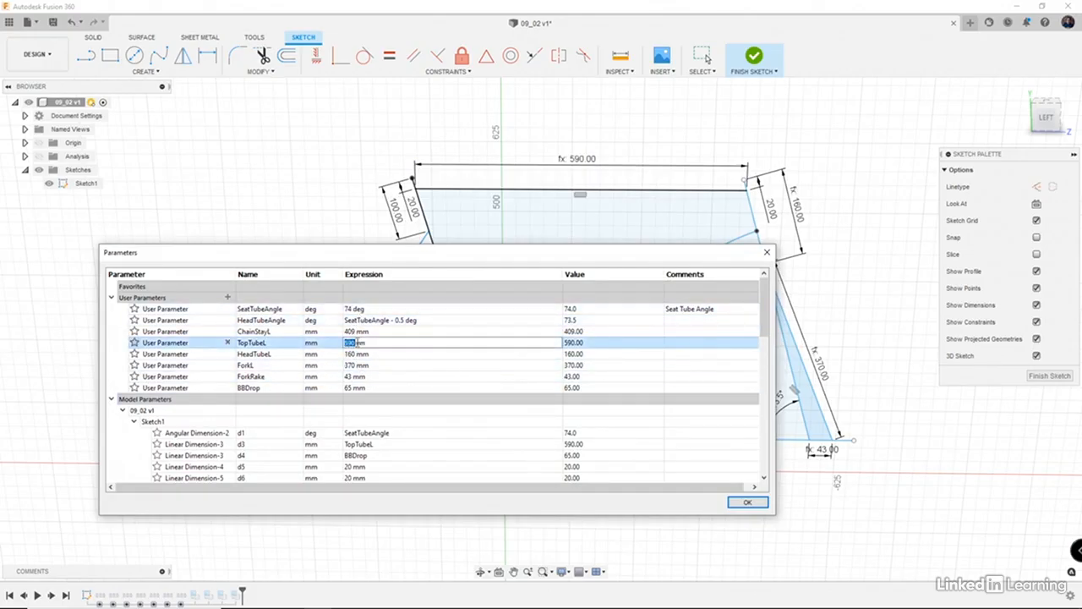
pyautogui.write('600')
pyautogui.press('Return')
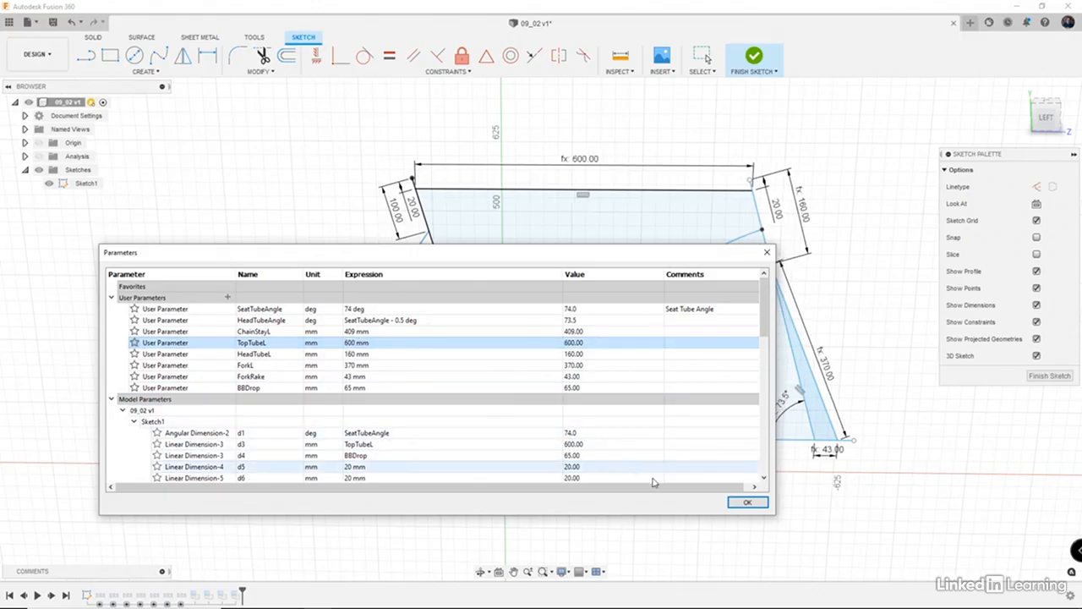
pyautogui.click(748, 503)
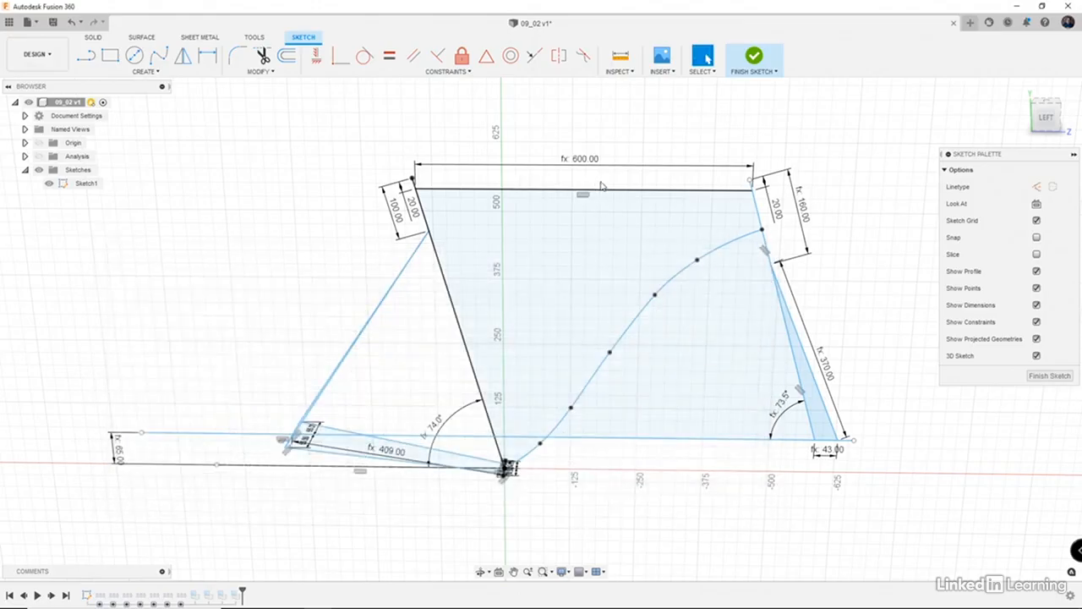
pyautogui.click(752, 201)
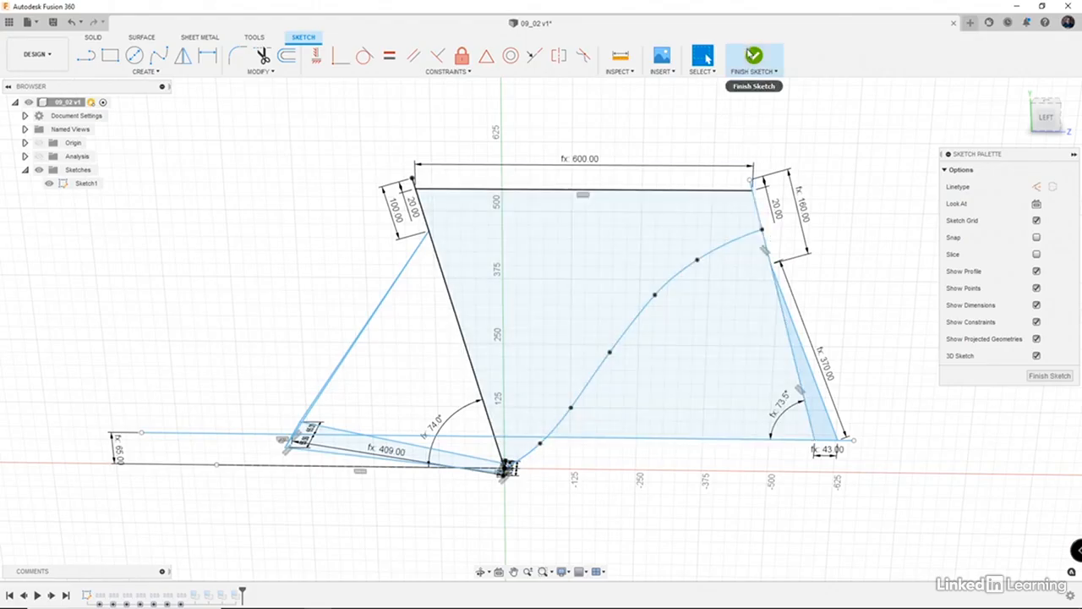
# - Finish Sketch1 and inspect the updated bike frame model in 3D
pyautogui.click(754, 56)
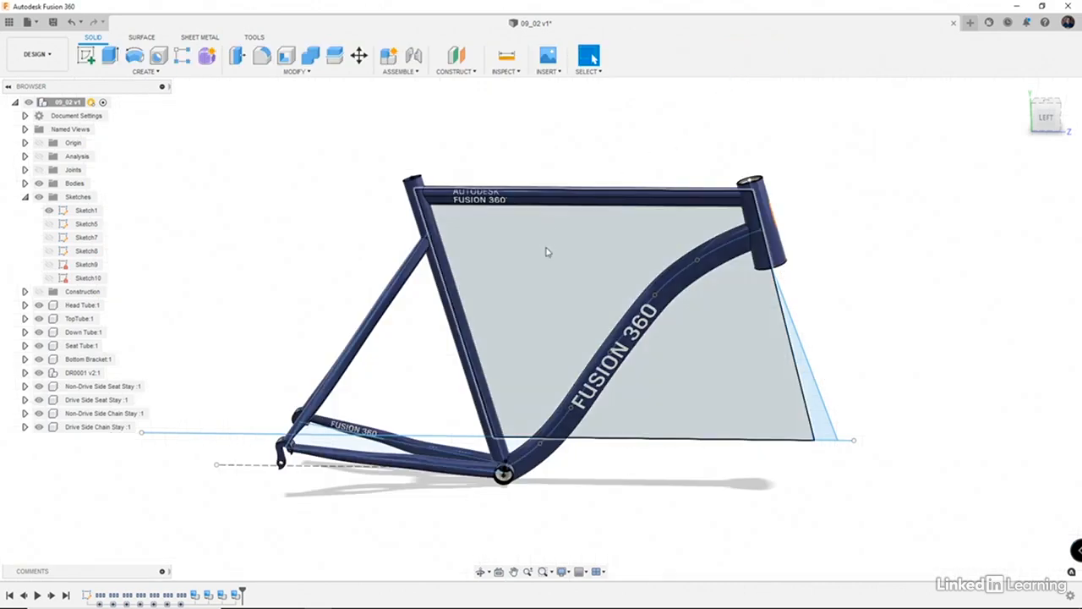
pyautogui.keyDown('shift'); pyautogui.moveTo(583, 258); pyautogui.dragTo(580, 277, button='middle'); pyautogui.keyUp('shift')
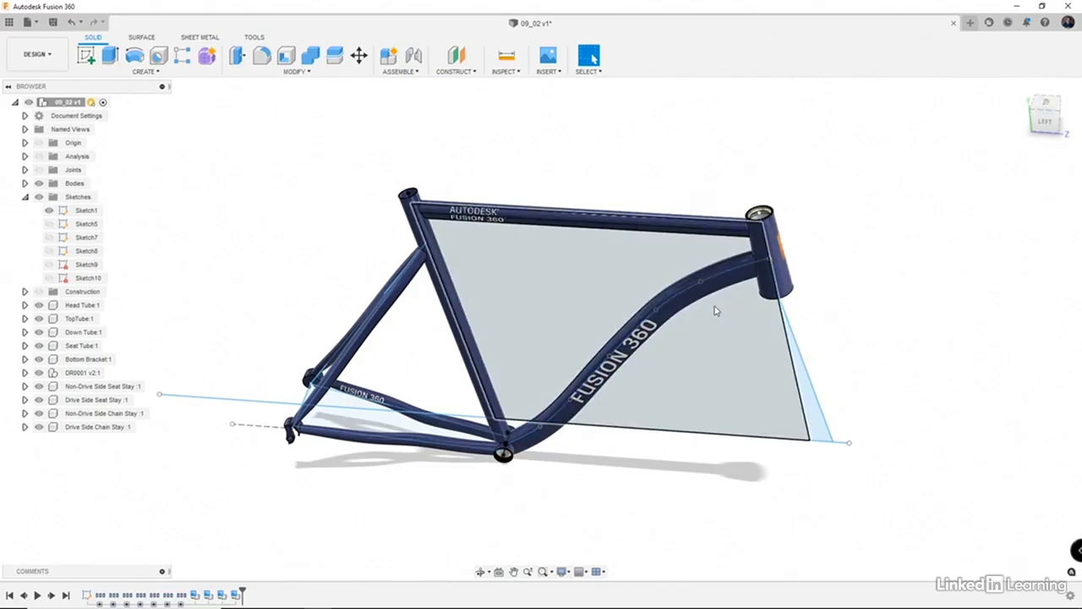
pyautogui.moveTo(716, 307)
pyautogui.keyDown('shift'); pyautogui.mouseDown(button='middle')
pyautogui.moveTo(716, 276)
pyautogui.moveTo(708, 282)
pyautogui.mouseUp(button='middle'); pyautogui.keyUp('shift')
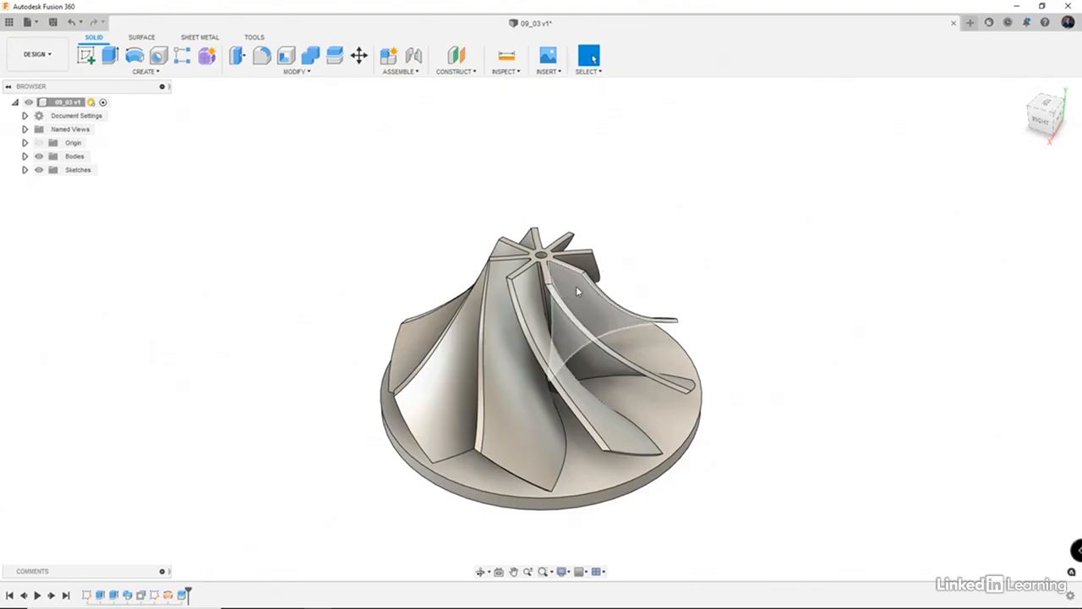
# - In the 09_03 impeller design, open the first sketch, examine its circle, blade splines and vertical line, and finish the sketch
pyautogui.rightClick(91, 597)
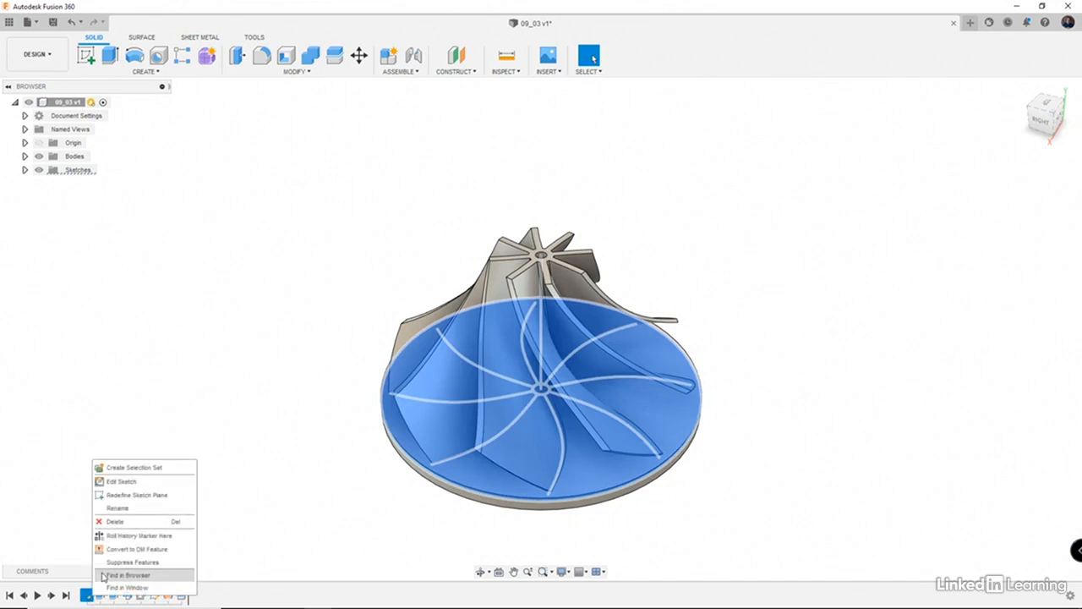
pyautogui.click(147, 489)
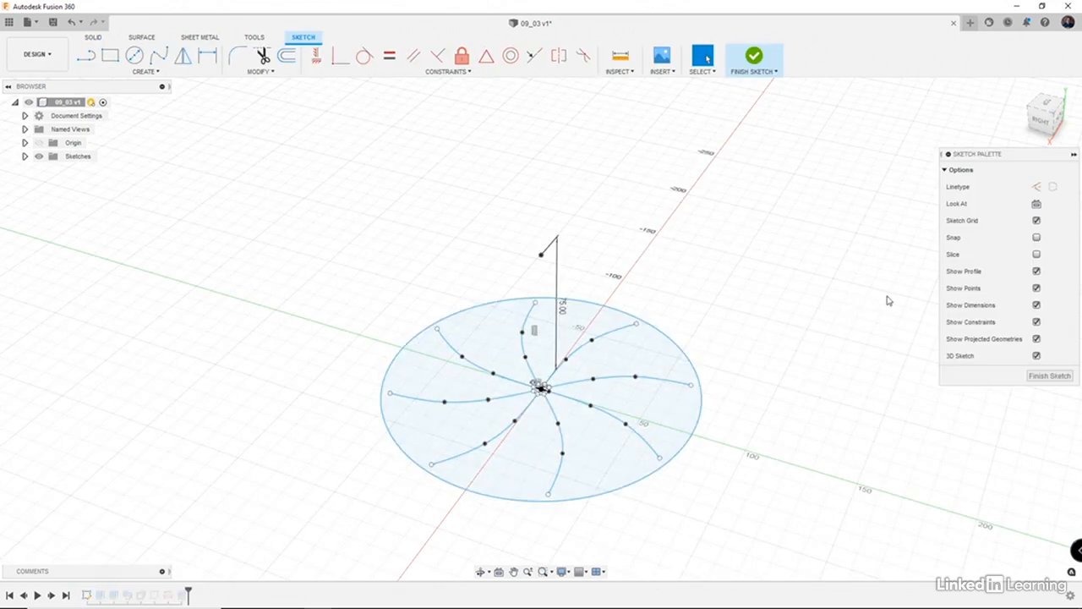
pyautogui.click(1038, 205)
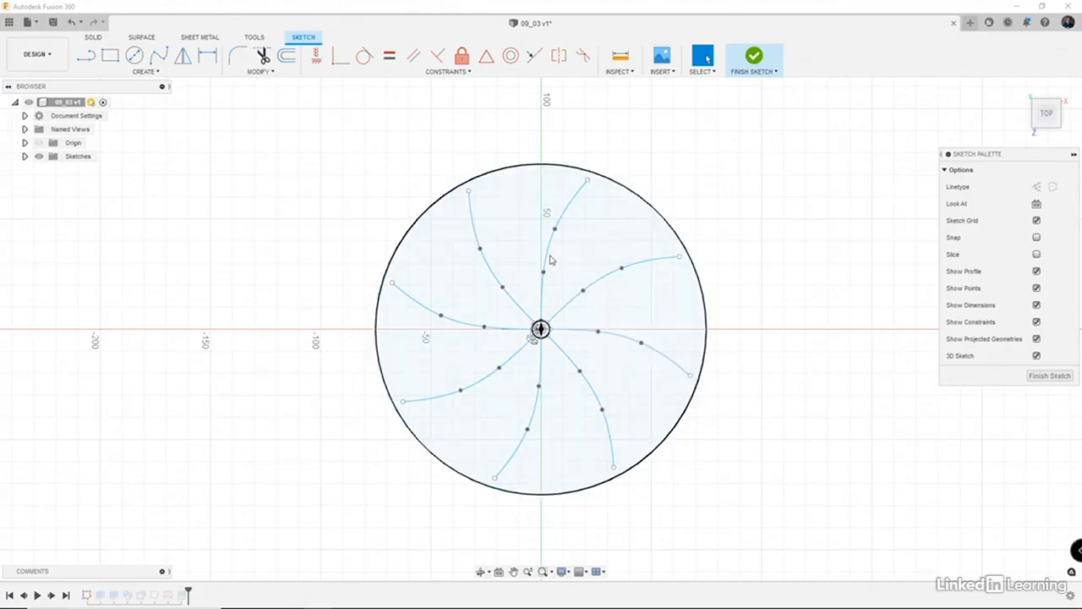
pyautogui.scroll(5, 541, 330)
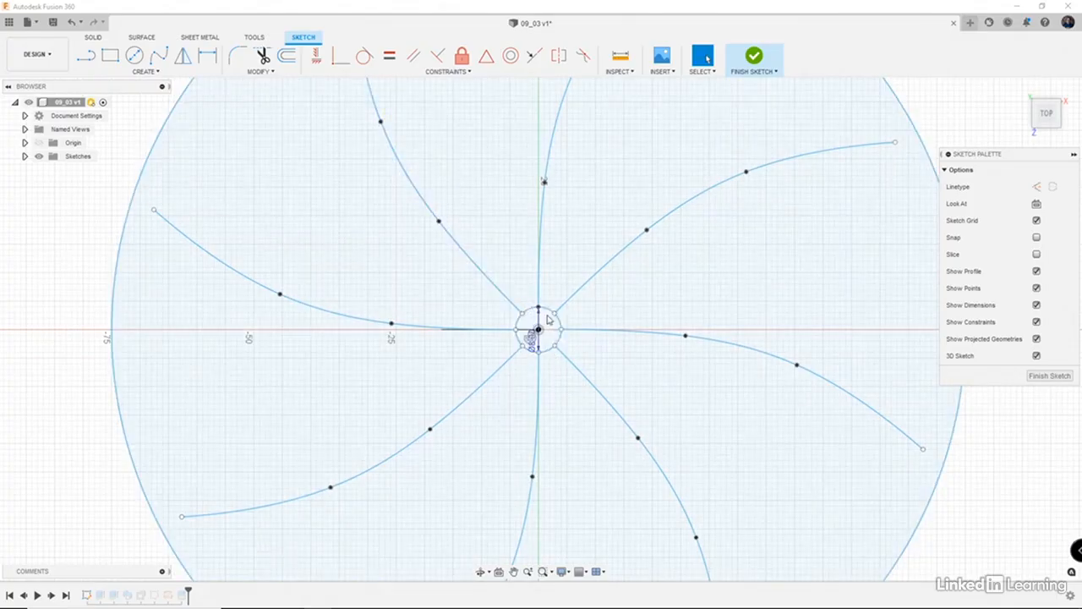
pyautogui.moveTo(538, 323)
pyautogui.keyDown('shift'); pyautogui.mouseDown(button='middle')
pyautogui.moveTo(570, 330)
pyautogui.moveTo(551, 305)
pyautogui.moveTo(558, 324)
pyautogui.mouseUp(button='middle'); pyautogui.keyUp('shift')
pyautogui.scroll(-3, 551, 249)
pyautogui.scroll(-3, 552, 249)
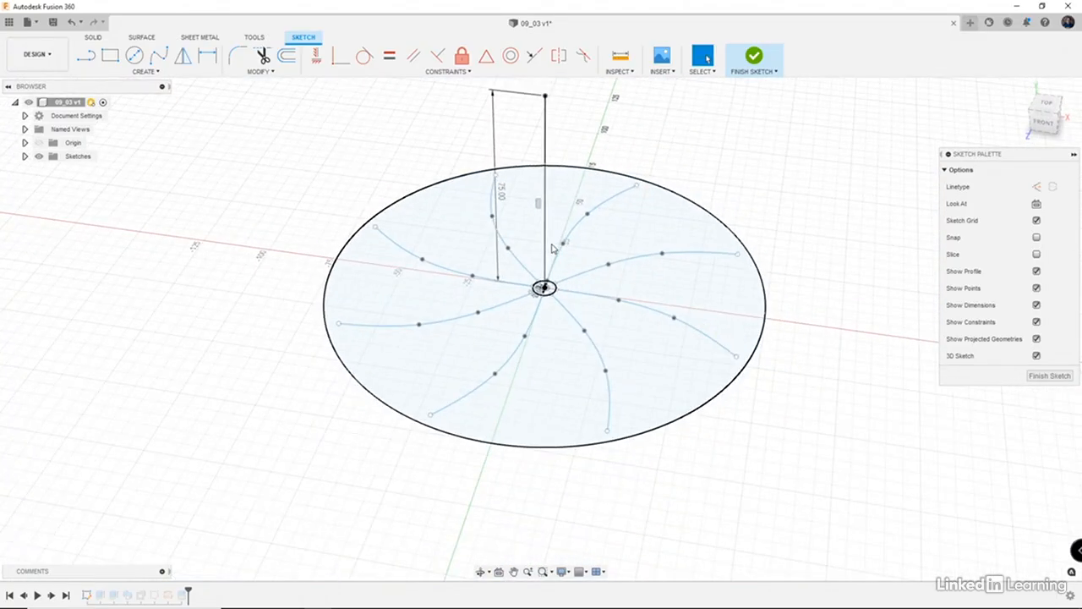
pyautogui.moveTo(552, 249)
pyautogui.mouseDown(button='middle')
pyautogui.moveTo(547, 323)
pyautogui.moveTo(548, 296)
pyautogui.mouseUp(button='middle')
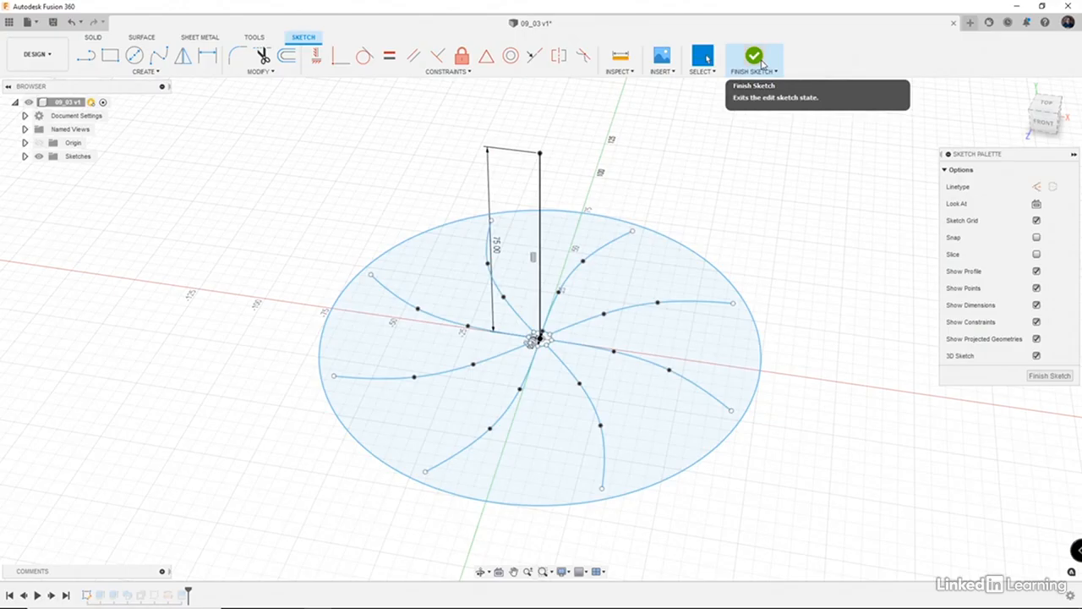
pyautogui.click(755, 58)
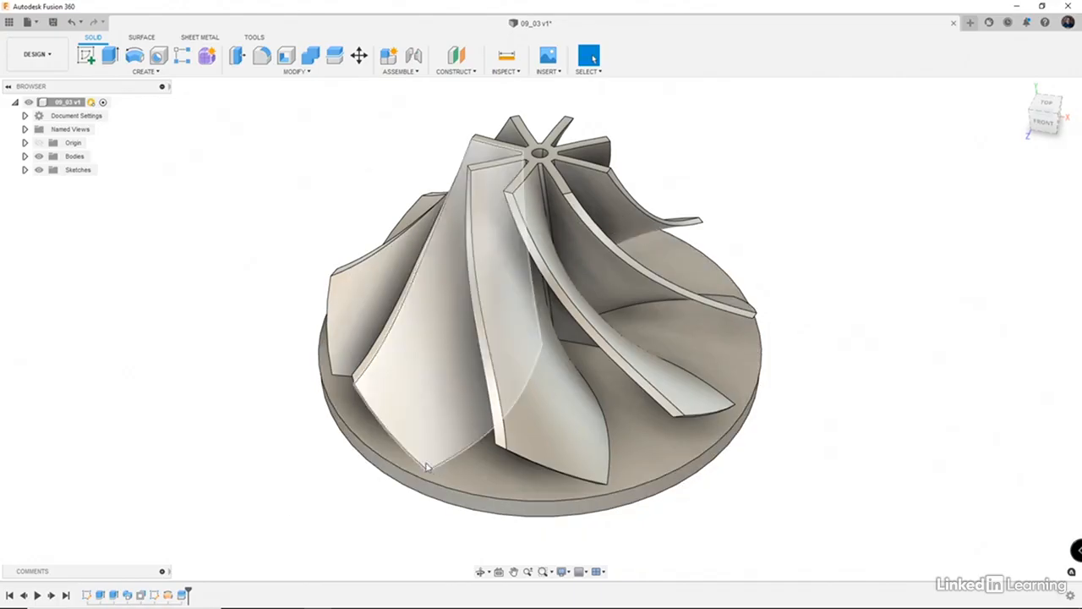
# - Highlight the feature that shapes the impeller's blades, and open Sketch2 for editing
pyautogui.click(128, 595)
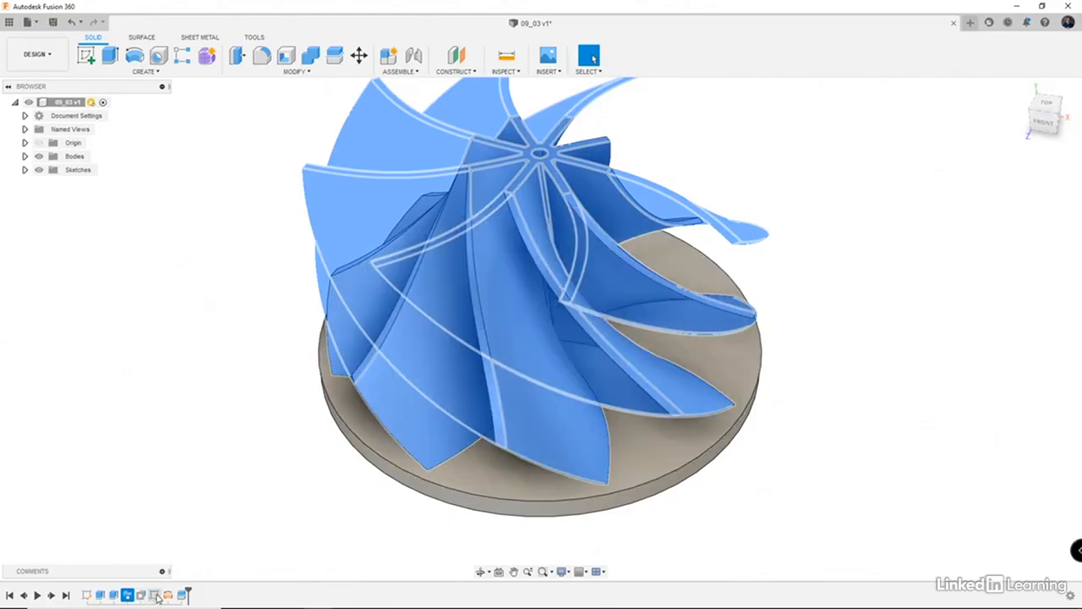
pyautogui.rightClick(155, 595)
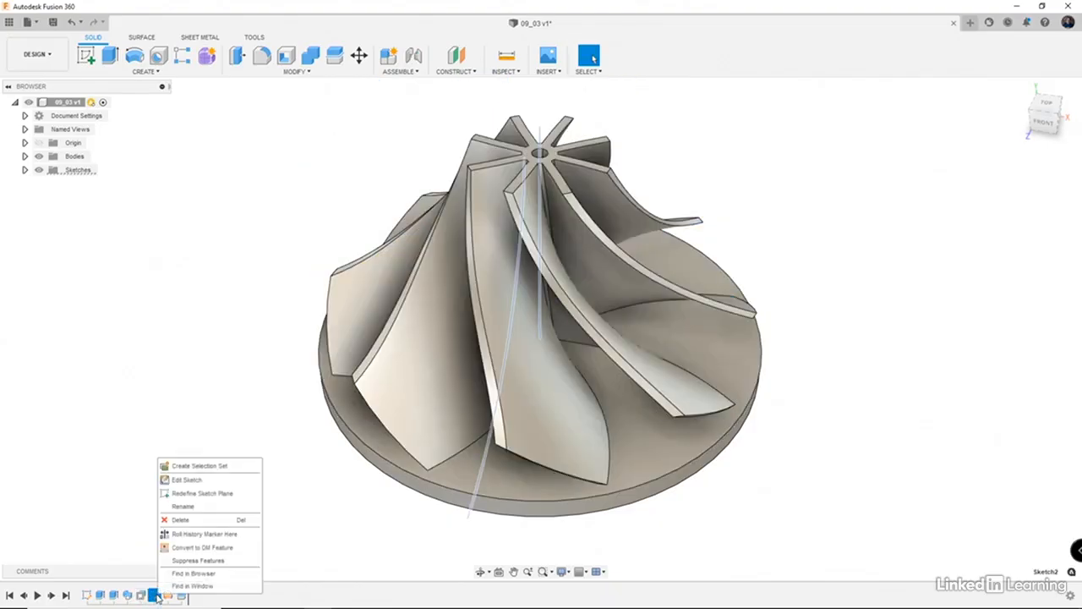
pyautogui.click(209, 482)
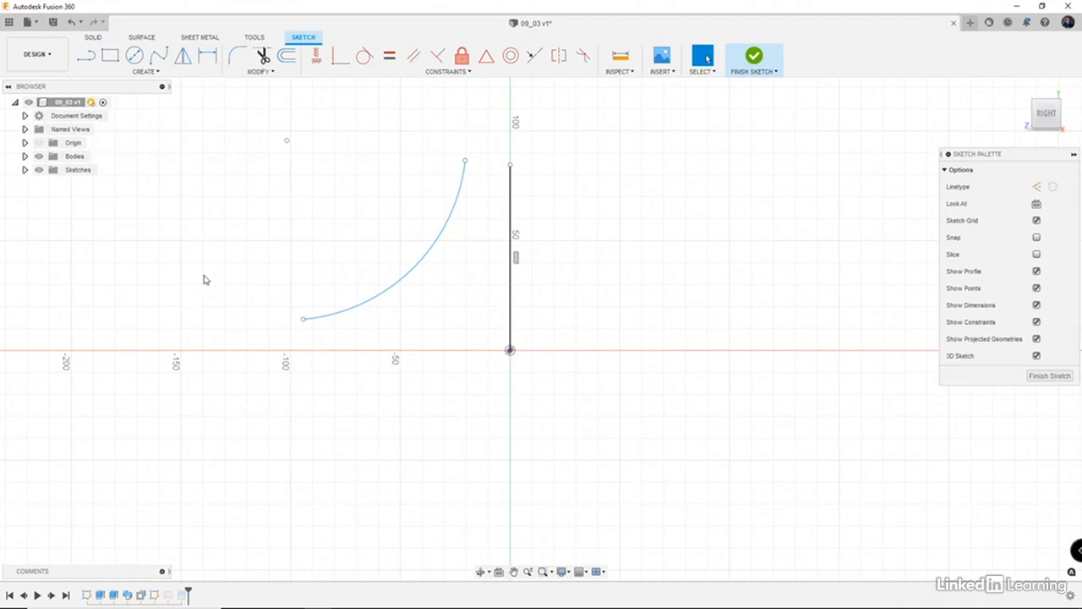
# - Show Body1 to compare Sketch2's arc profile with the untrimmed blades, and finish the sketch
pyautogui.click(25, 157)
pyautogui.click(49, 170)
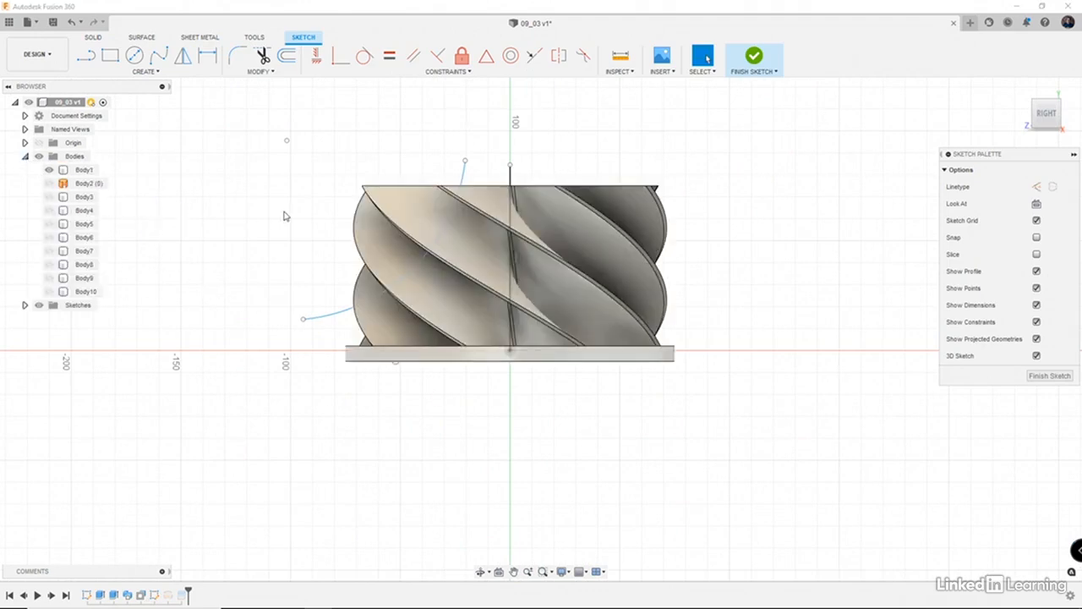
pyautogui.click(396, 219)
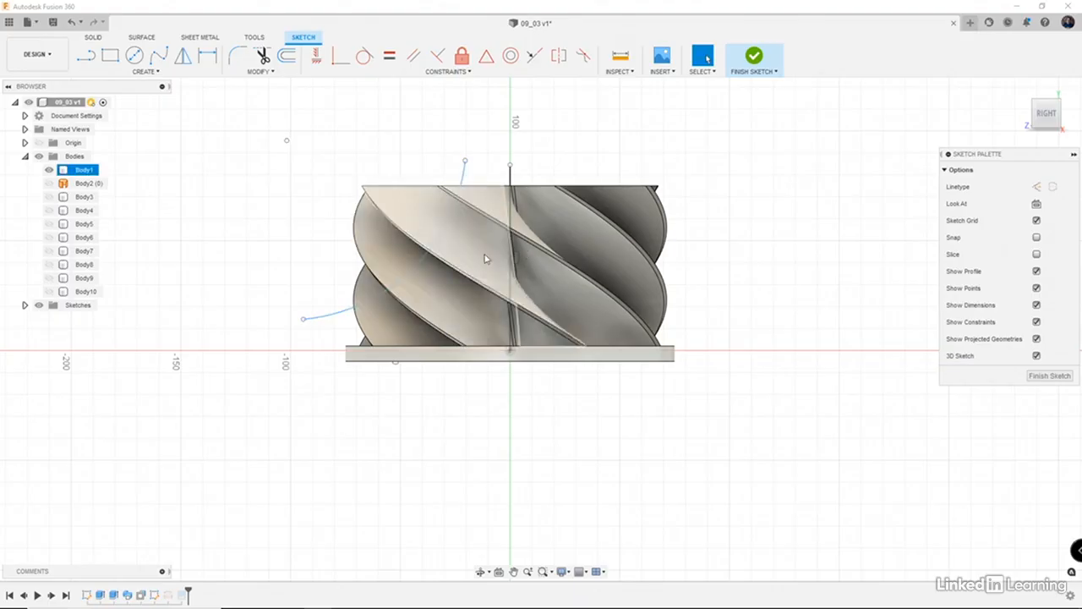
pyautogui.click(707, 168)
pyautogui.click(754, 56)
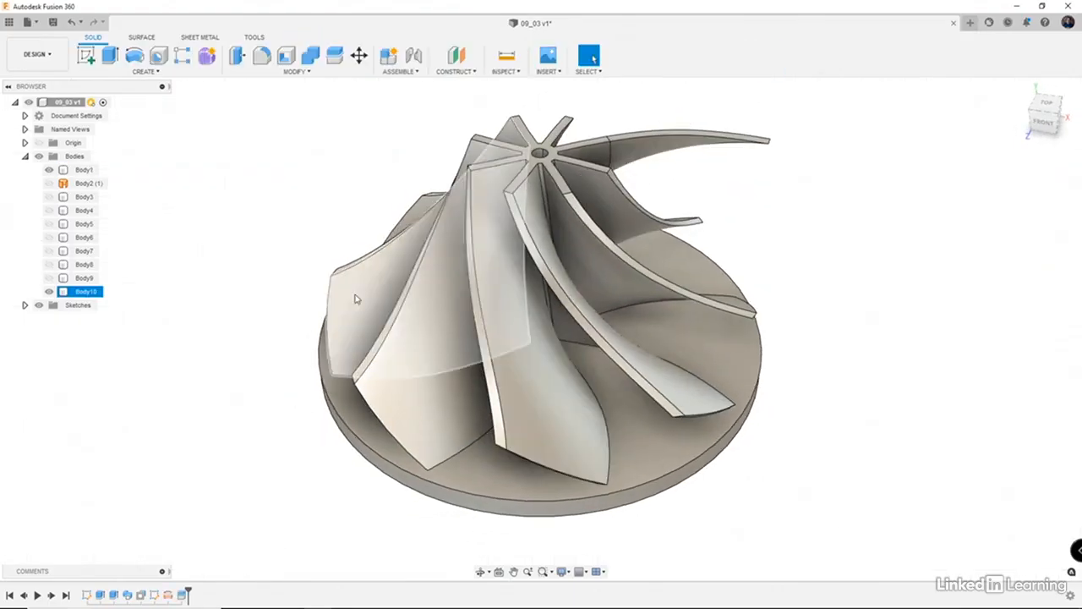
# - Toggle the visibility of Body10 and Body1, leaving only Body10, the trimmed impeller, shown
pyautogui.click(48, 290)
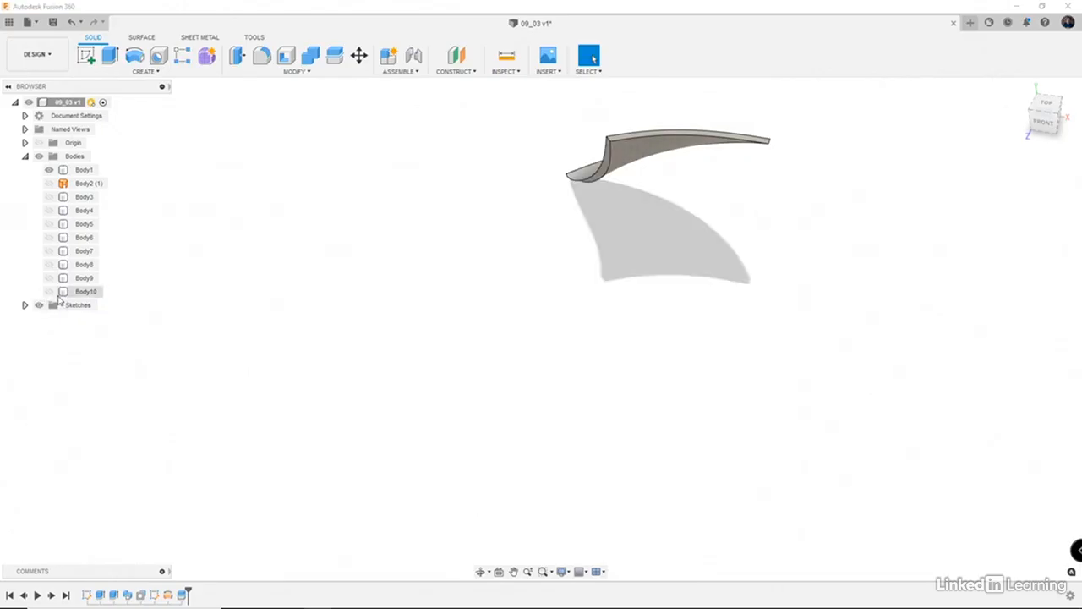
pyautogui.click(48, 293)
pyautogui.click(49, 183)
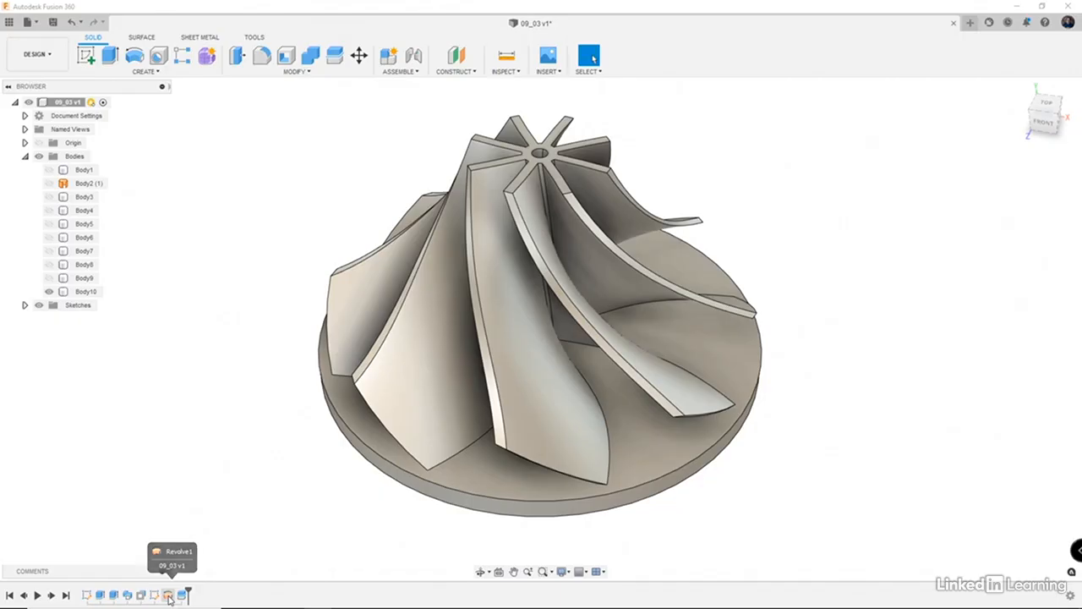
# - Show the revolved surface Body2 over the impeller to see how it cuts the blades, and hide it again
pyautogui.click(49, 183)
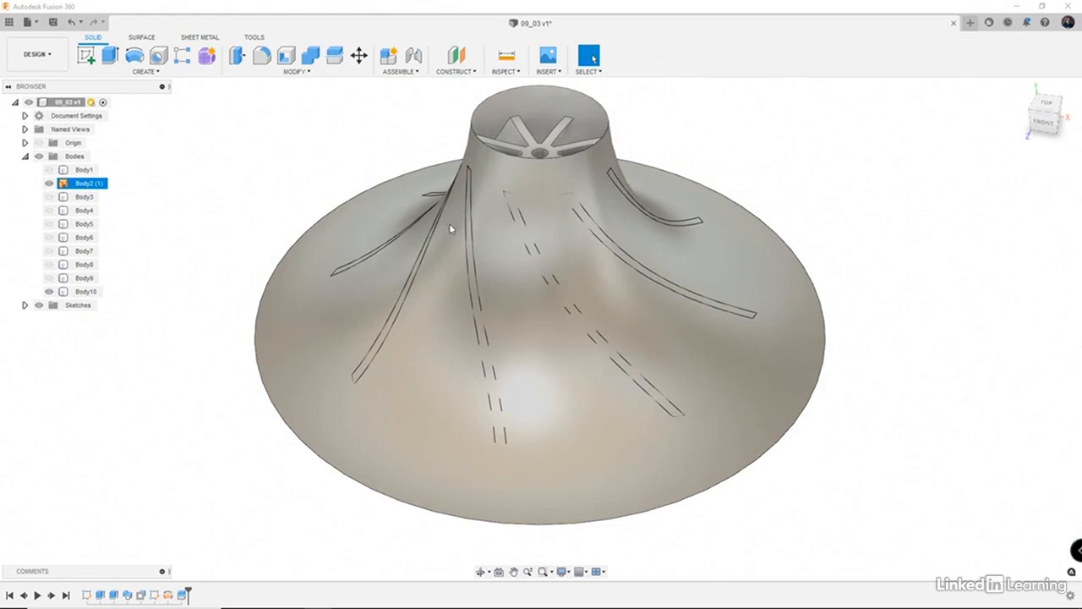
pyautogui.click(249, 224)
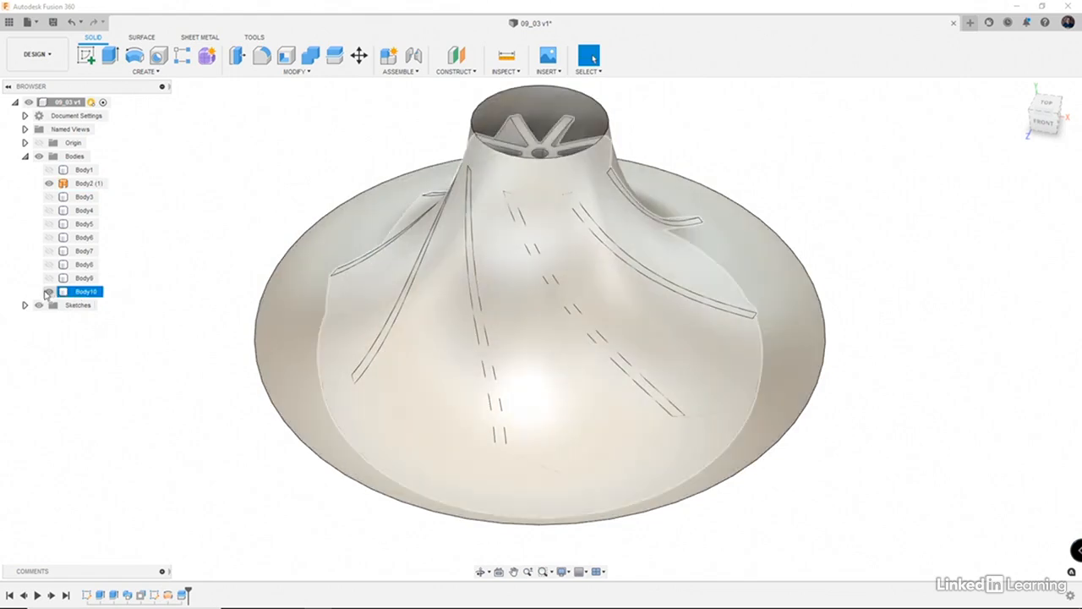
pyautogui.click(50, 293)
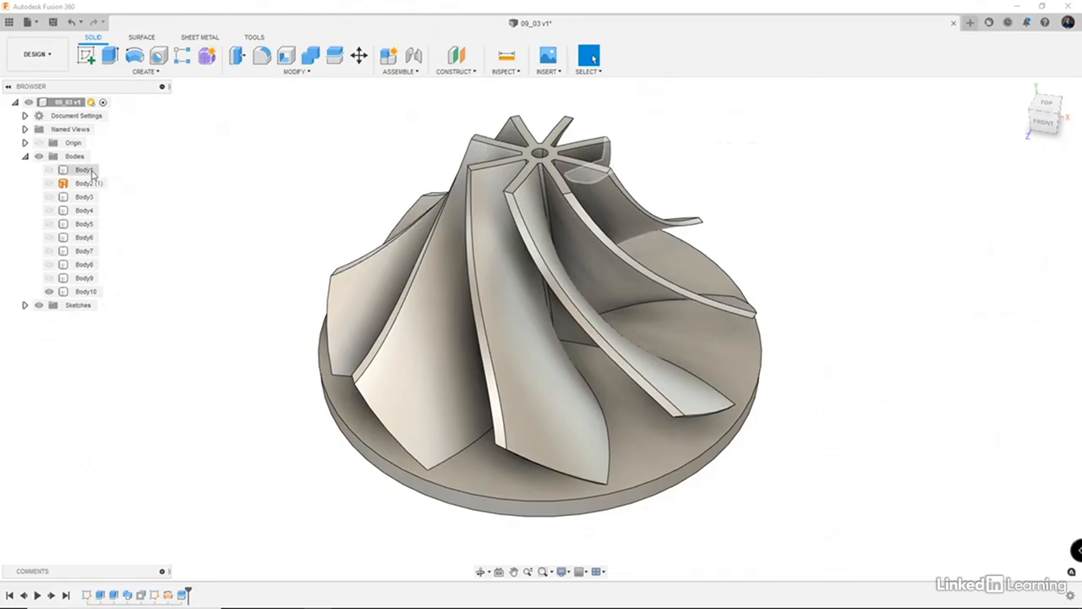
# - Remove the leftover bodies Body1 and Body3 through Body9 using the Remove operation, and inspect the impeller
pyautogui.click(84, 196)
pyautogui.keyDown('shift'); pyautogui.click(74, 278); pyautogui.keyUp('shift')
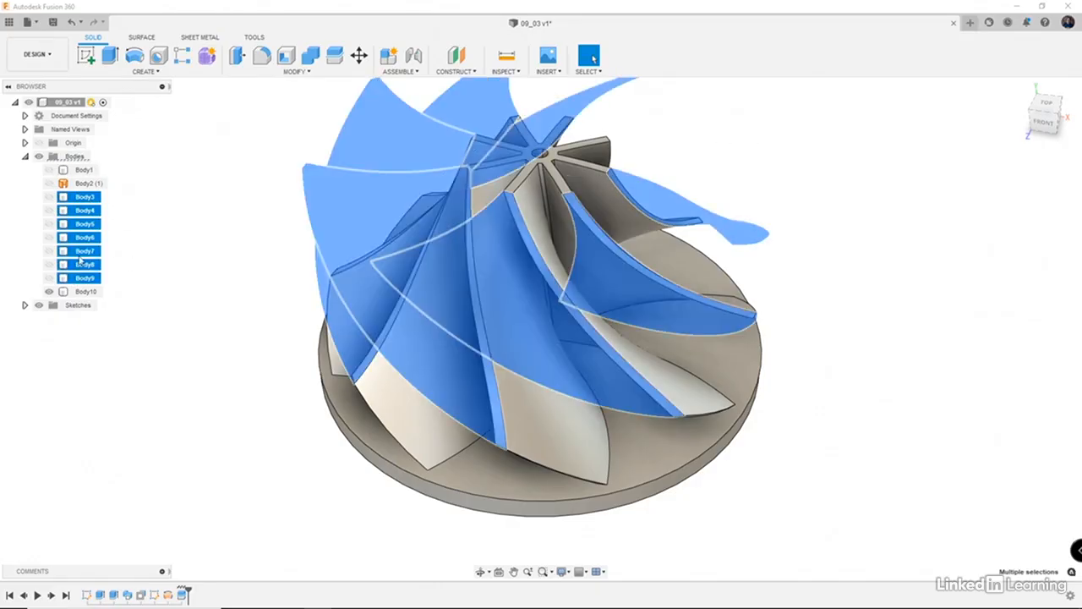
pyautogui.keyDown('ctrl'); pyautogui.click(84, 170); pyautogui.keyUp('ctrl')
pyautogui.rightClick(80, 174)
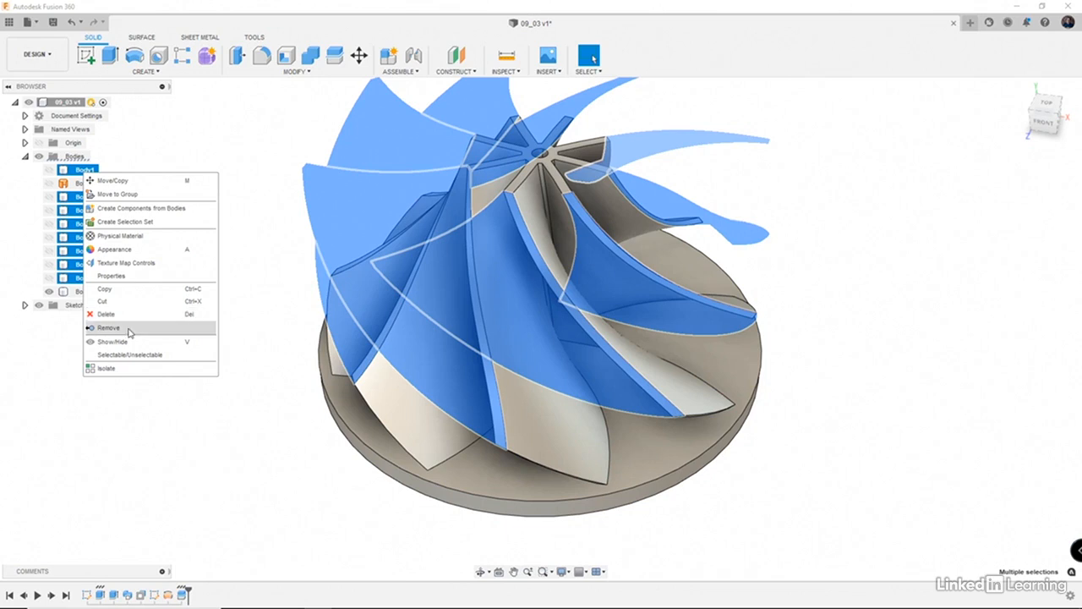
pyautogui.click(129, 329)
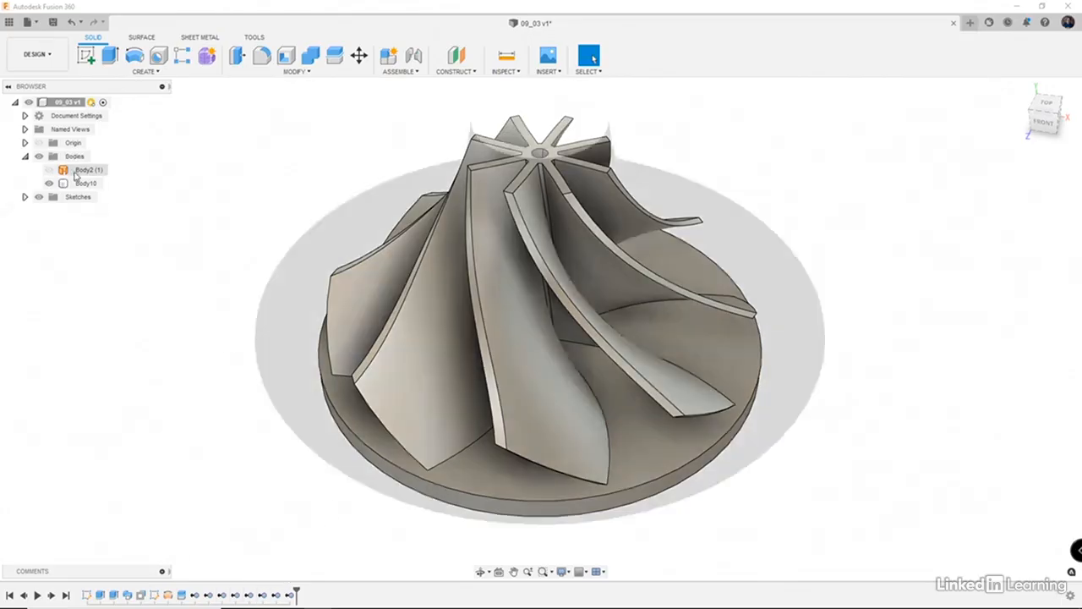
pyautogui.click(25, 157)
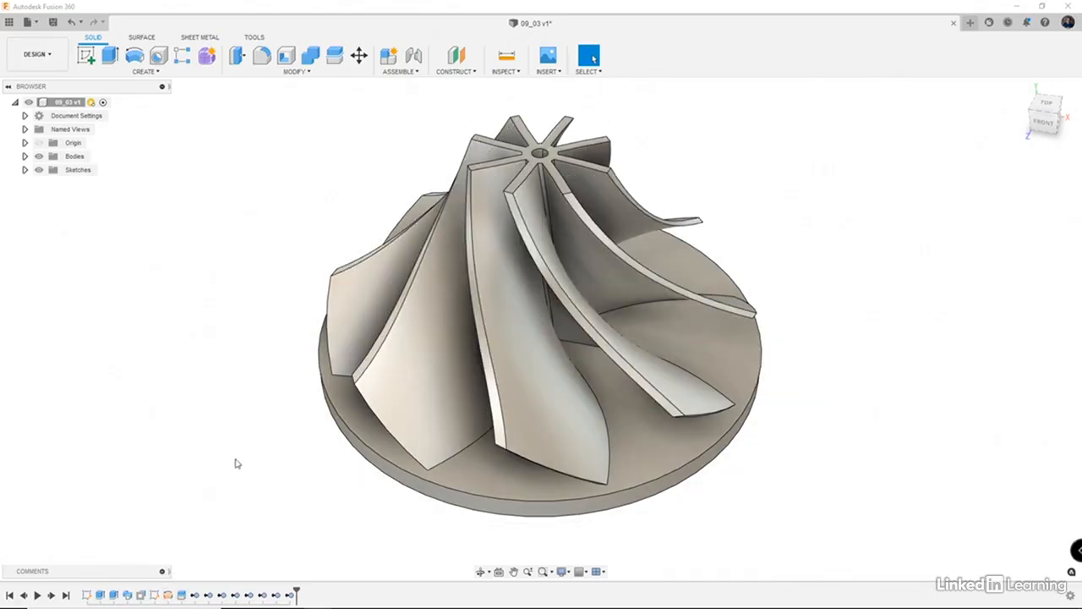
pyautogui.keyDown('shift'); pyautogui.moveTo(329, 520); pyautogui.dragTo(353, 515, button='middle'); pyautogui.keyUp('shift')
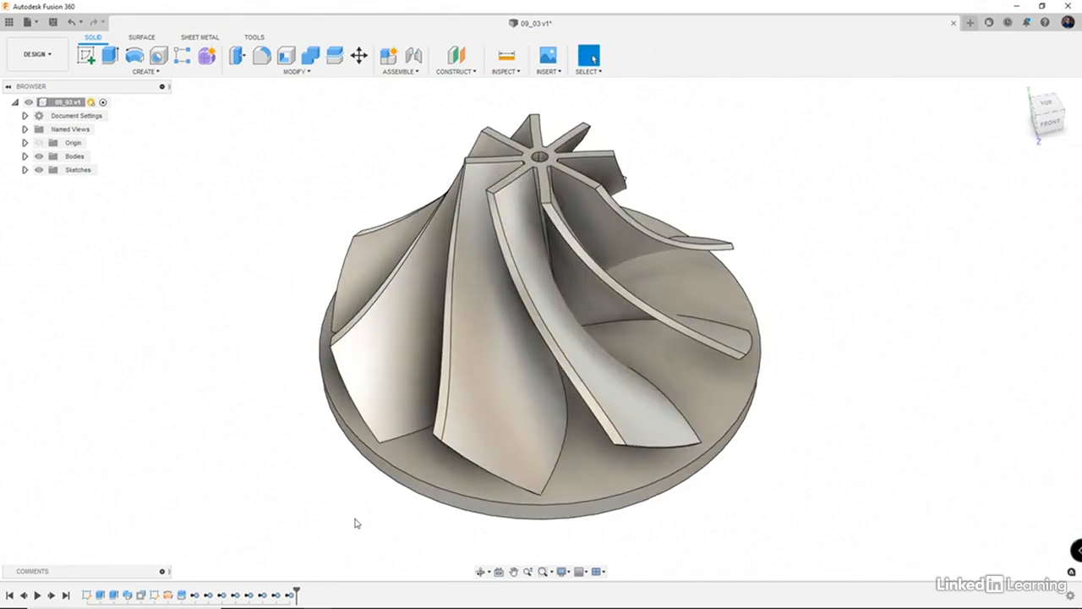